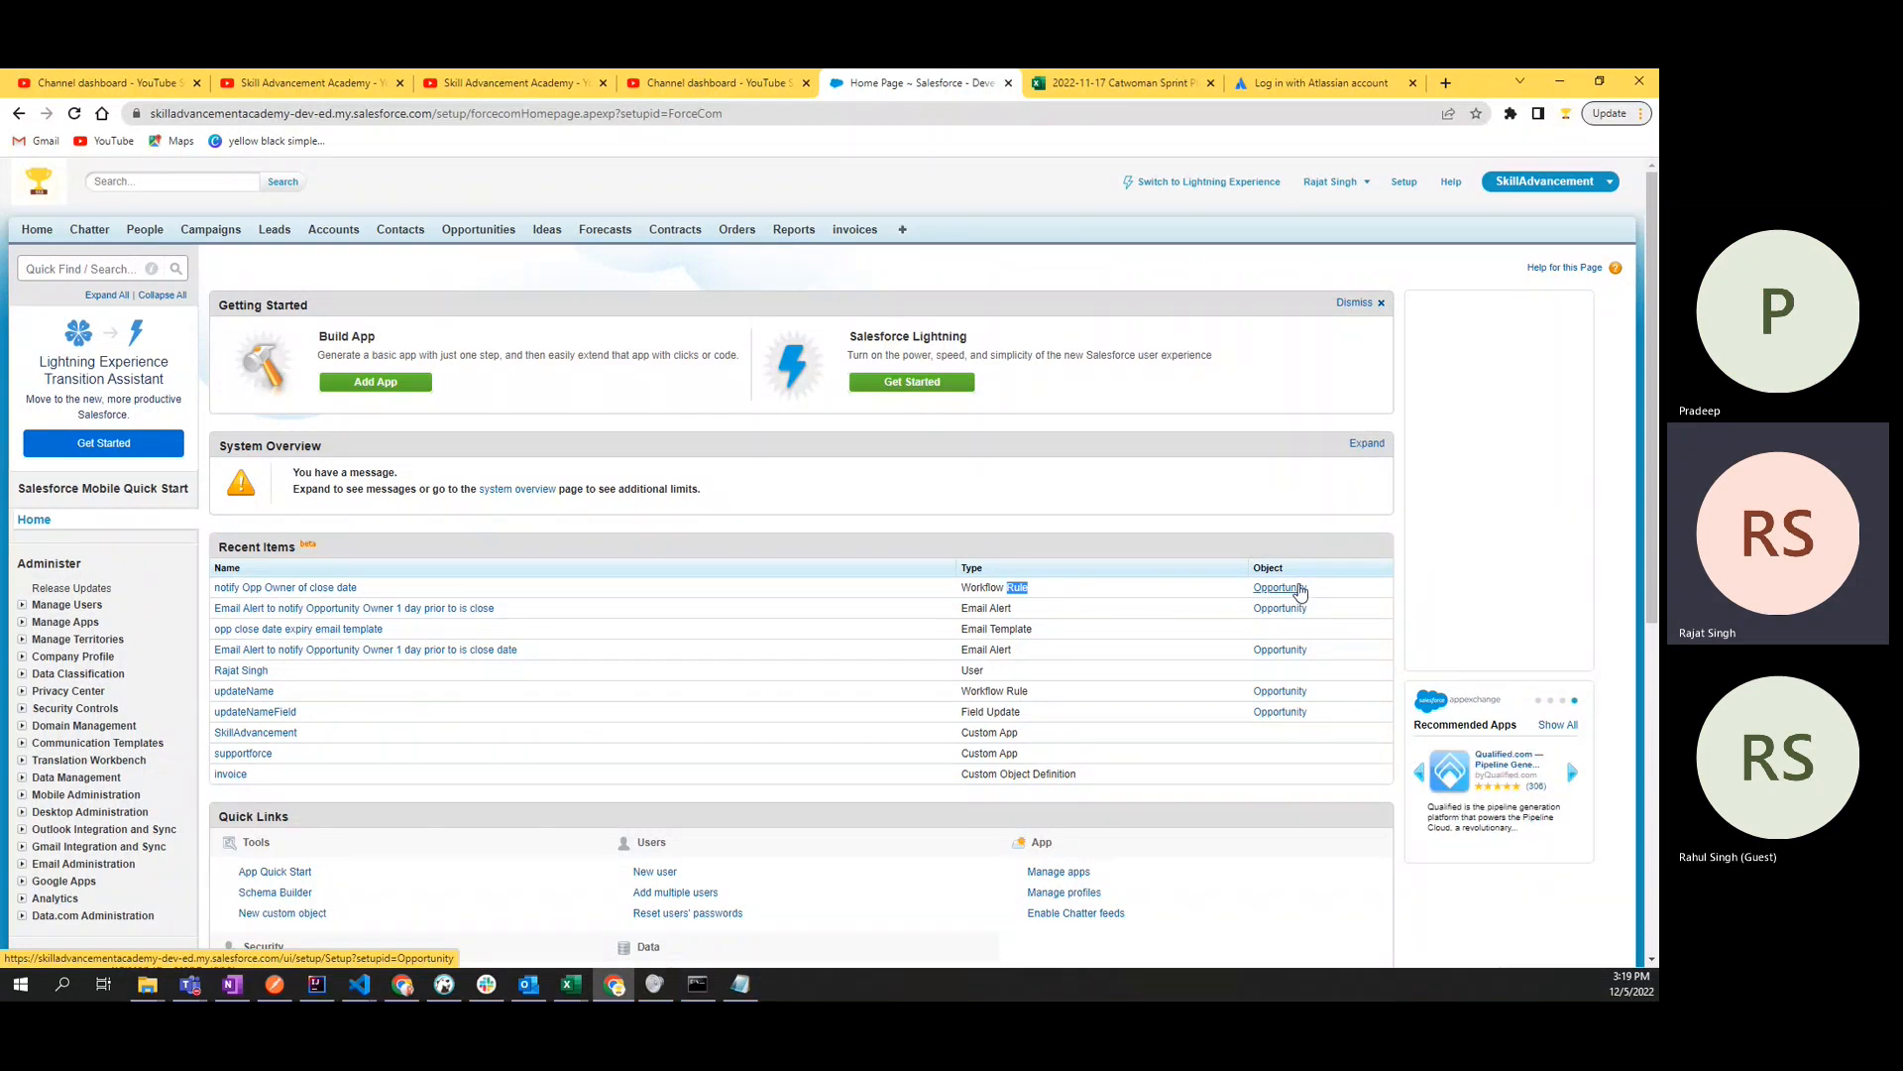
- Open the Time-Based Workflow queue in setup, search it without filter criteria, and examine the pending automations list
left_click(62, 267)
type("time ba")
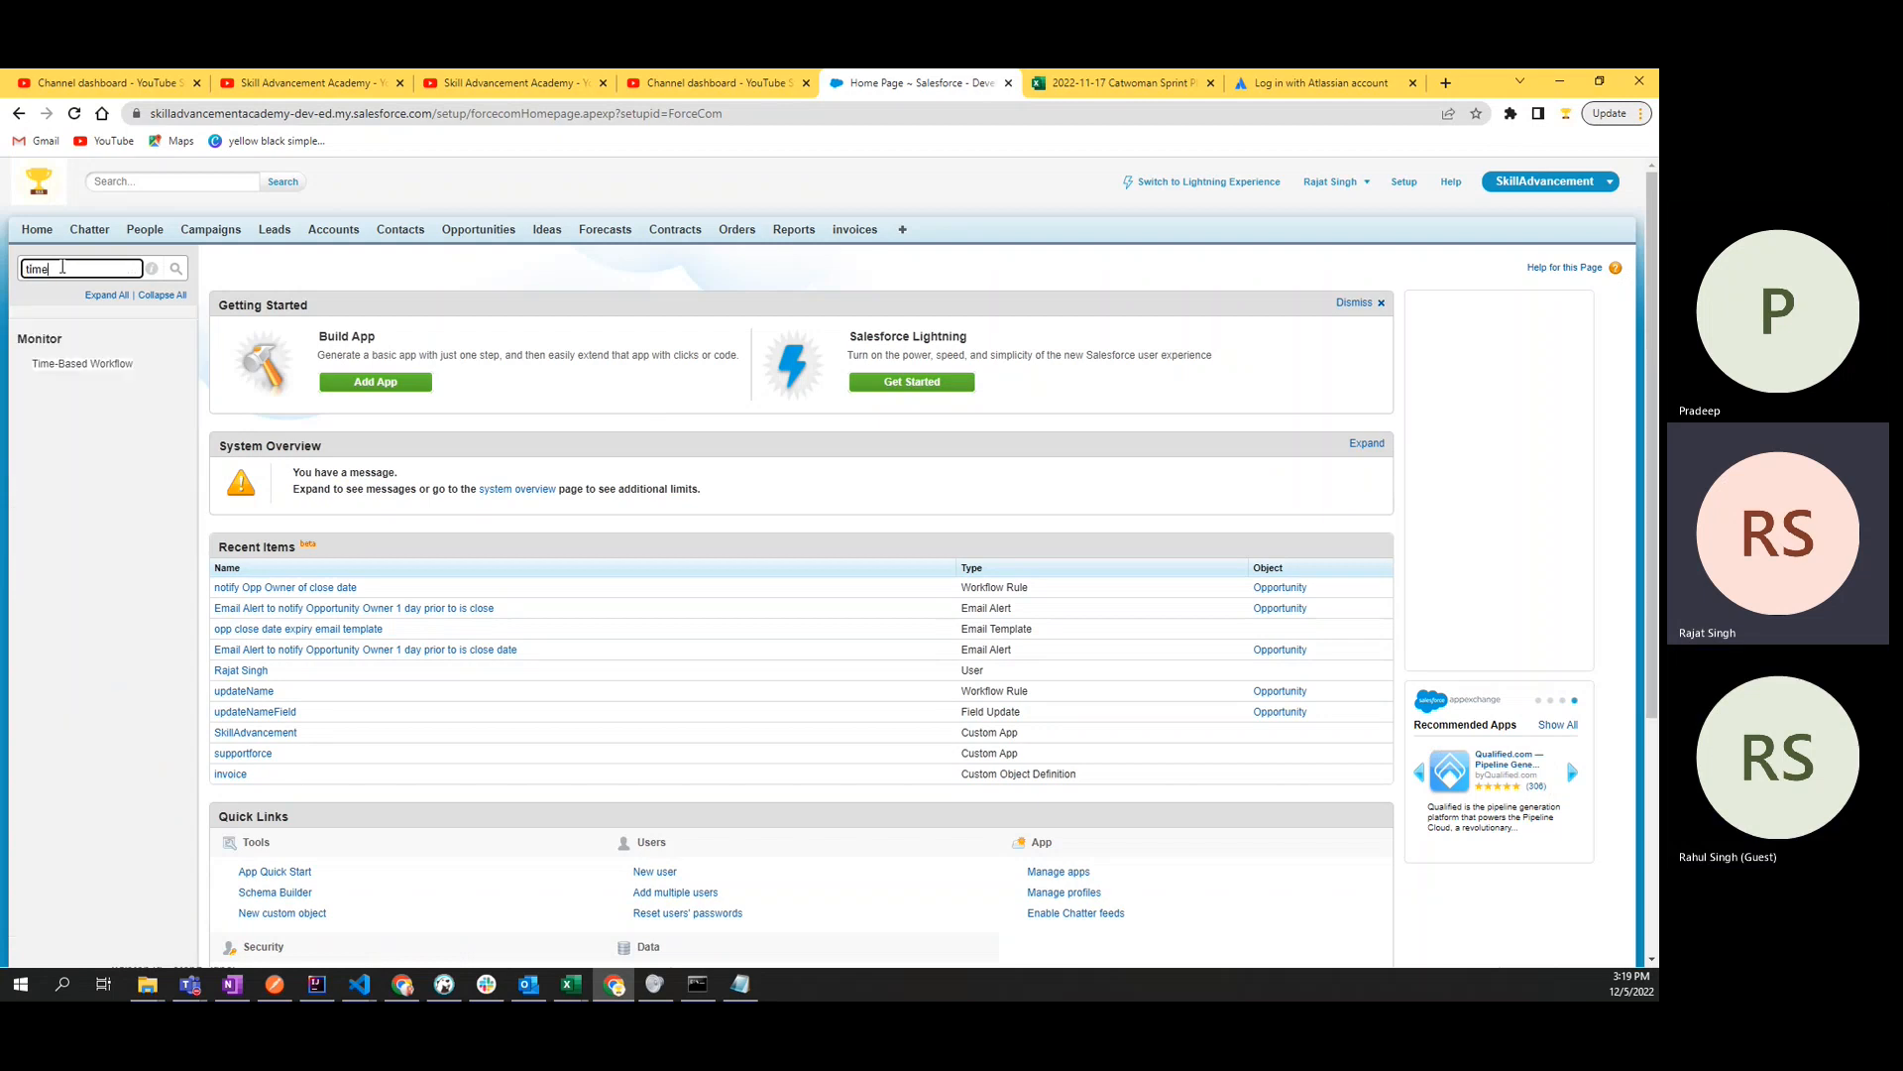
key("BackSpace")
key("BackSpace")
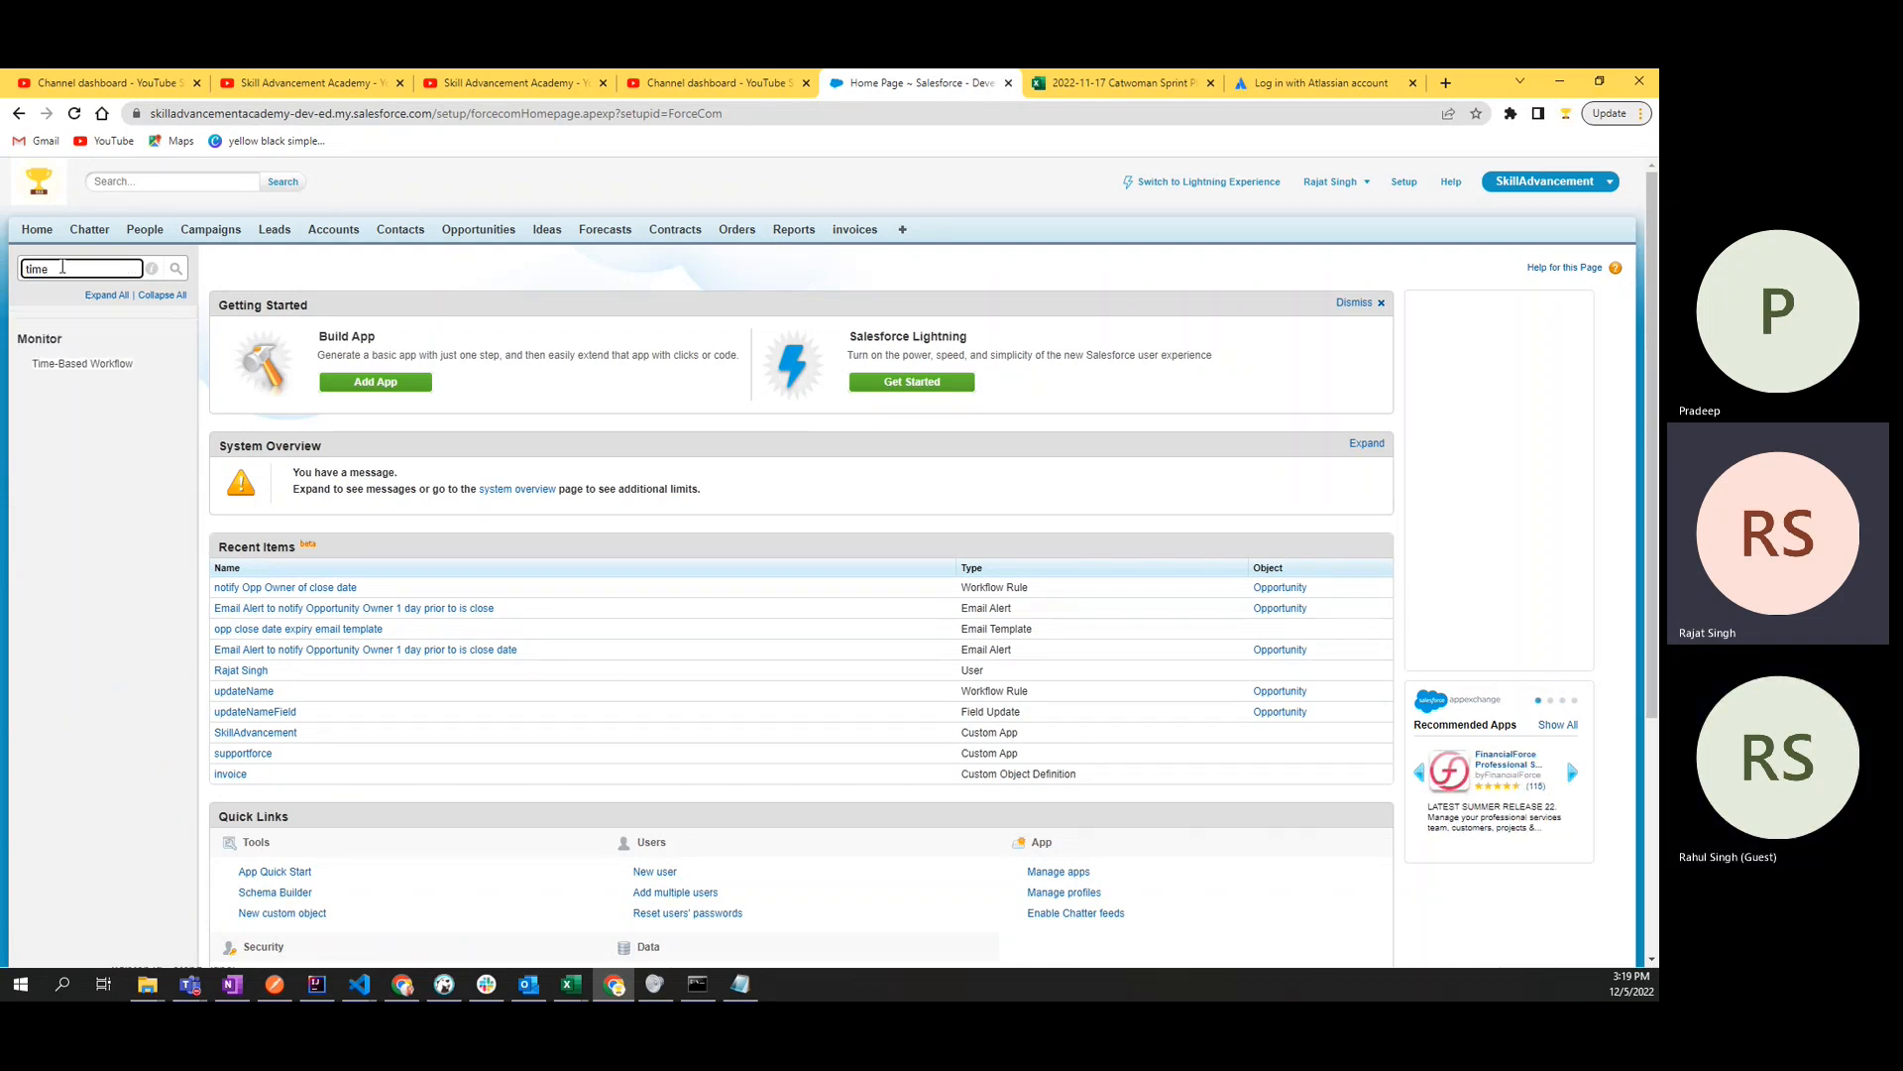
left_click(76, 366)
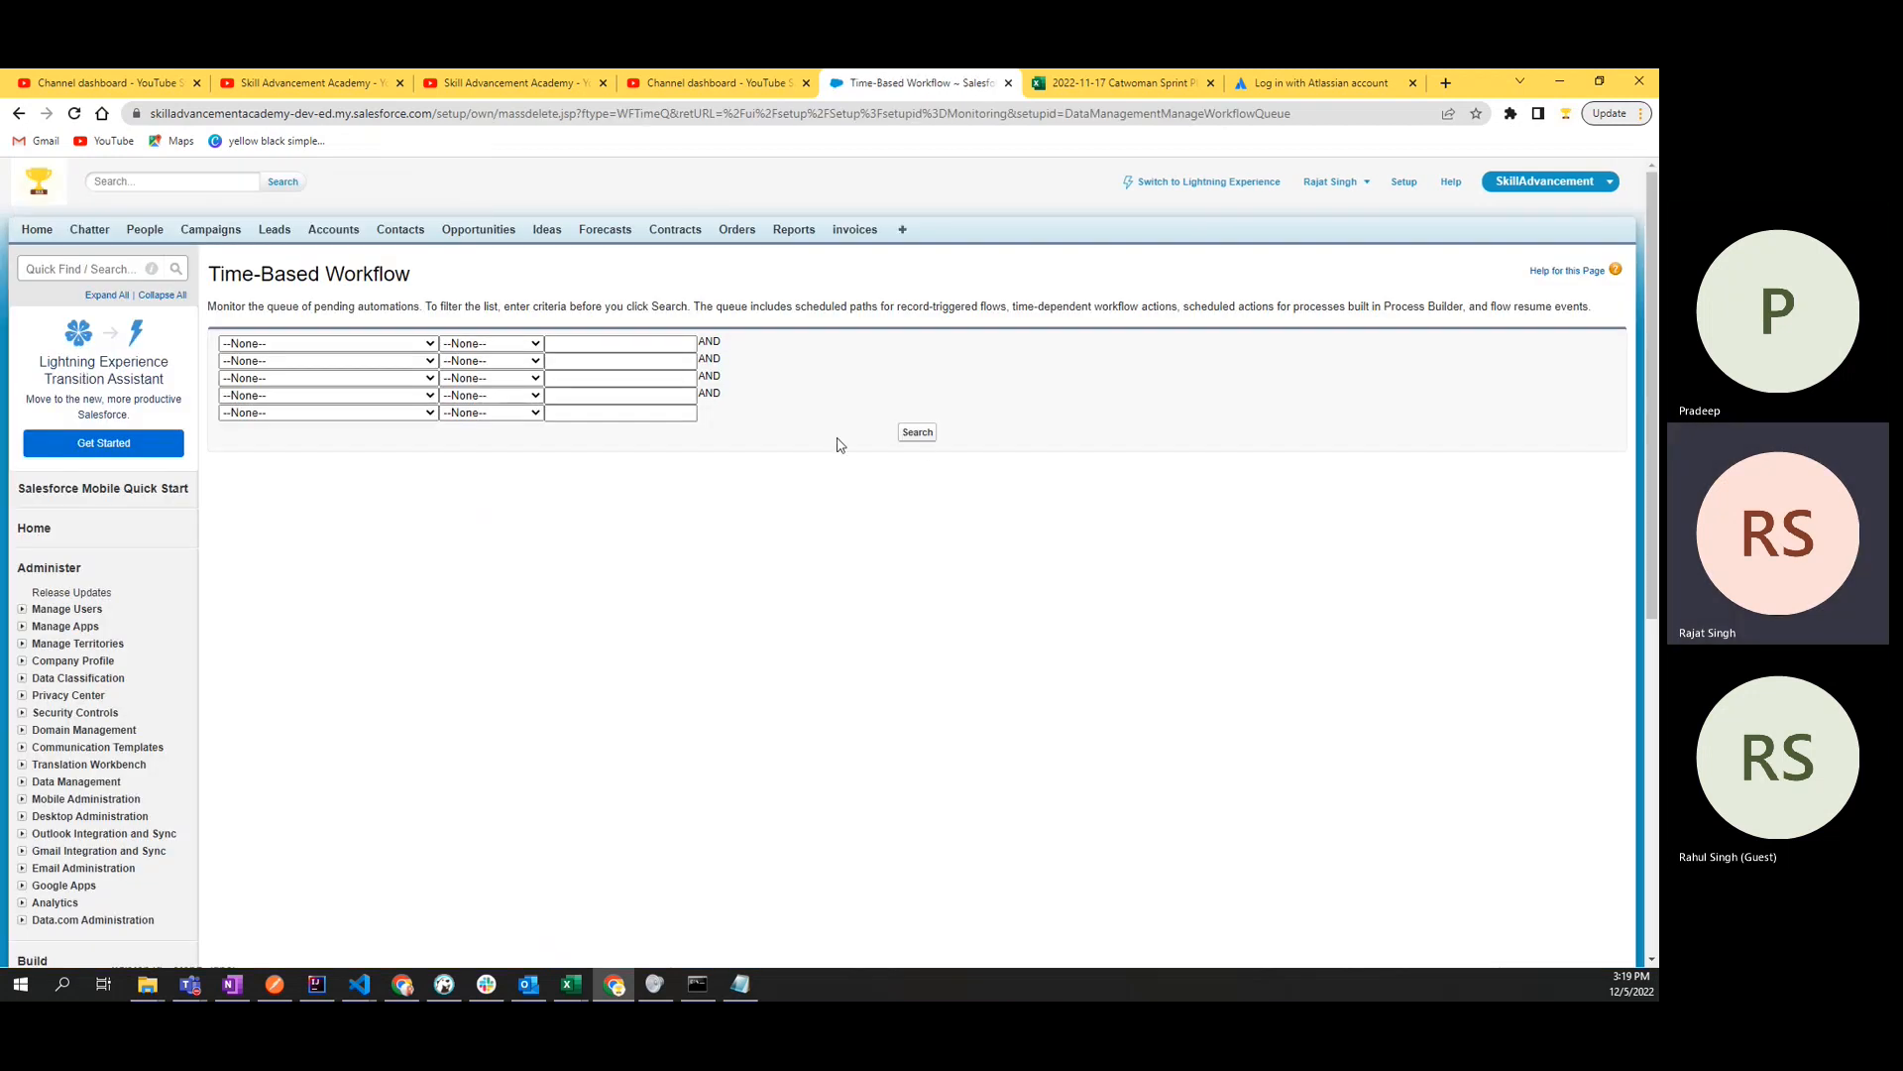
left_click(922, 436)
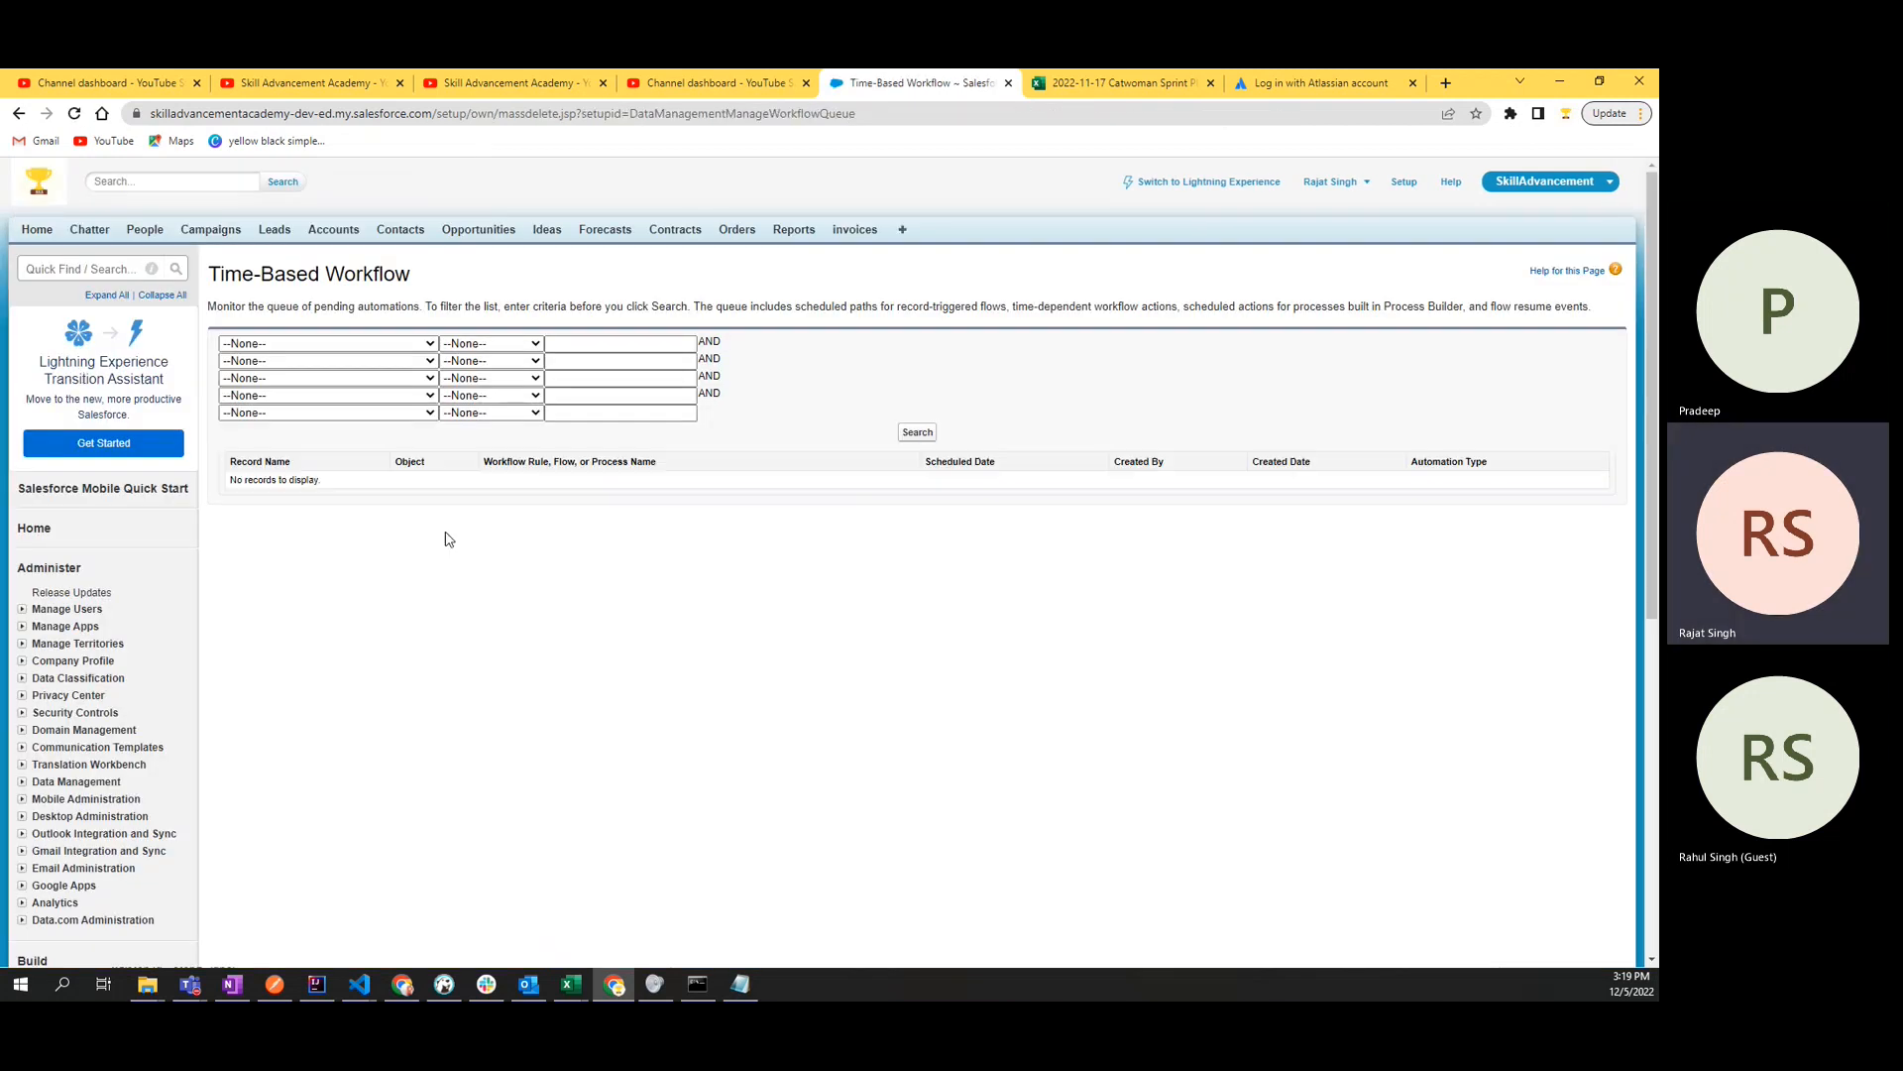
triple_click(239, 484)
left_click(1402, 482)
double_click(309, 481)
left_click(349, 480)
- Open the workflow rule "notify Opp Owner of close date" from setup and review its time-dependent workflow actions
left_click(72, 269)
type("work")
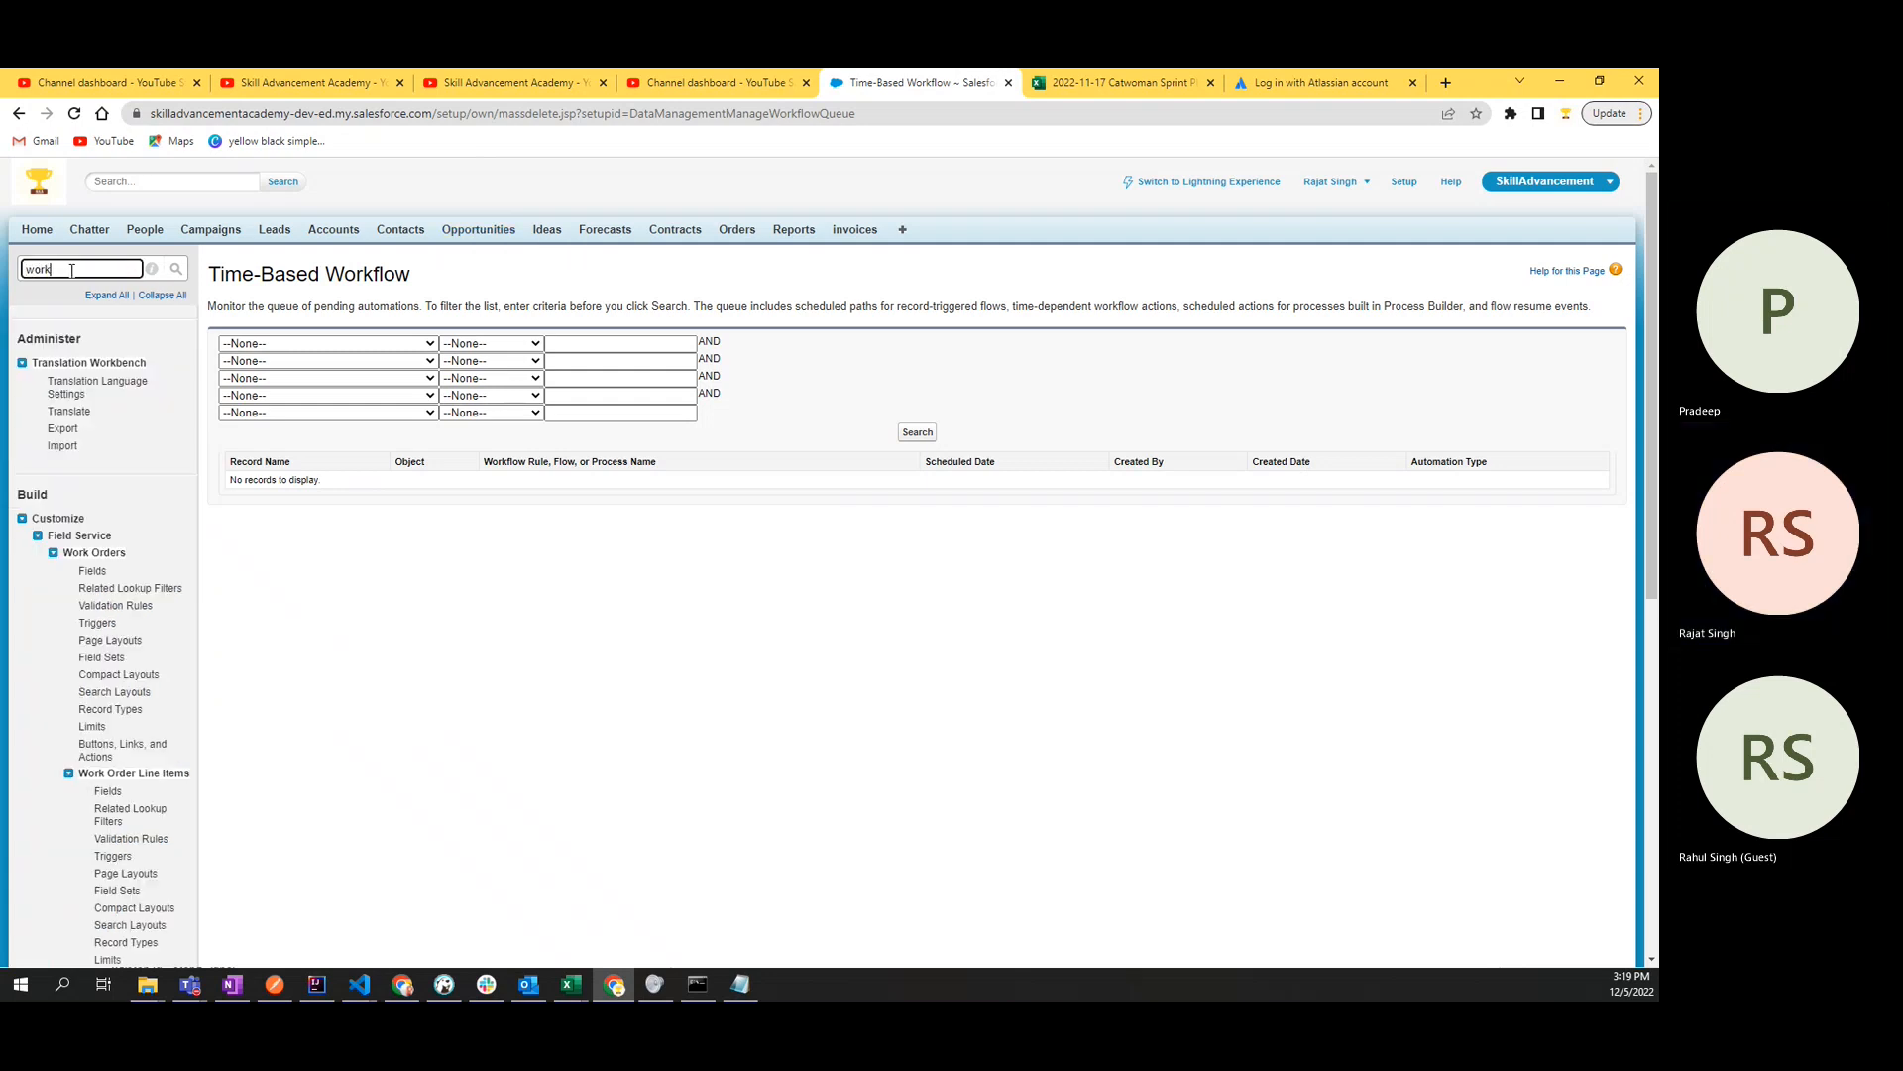
type("flow")
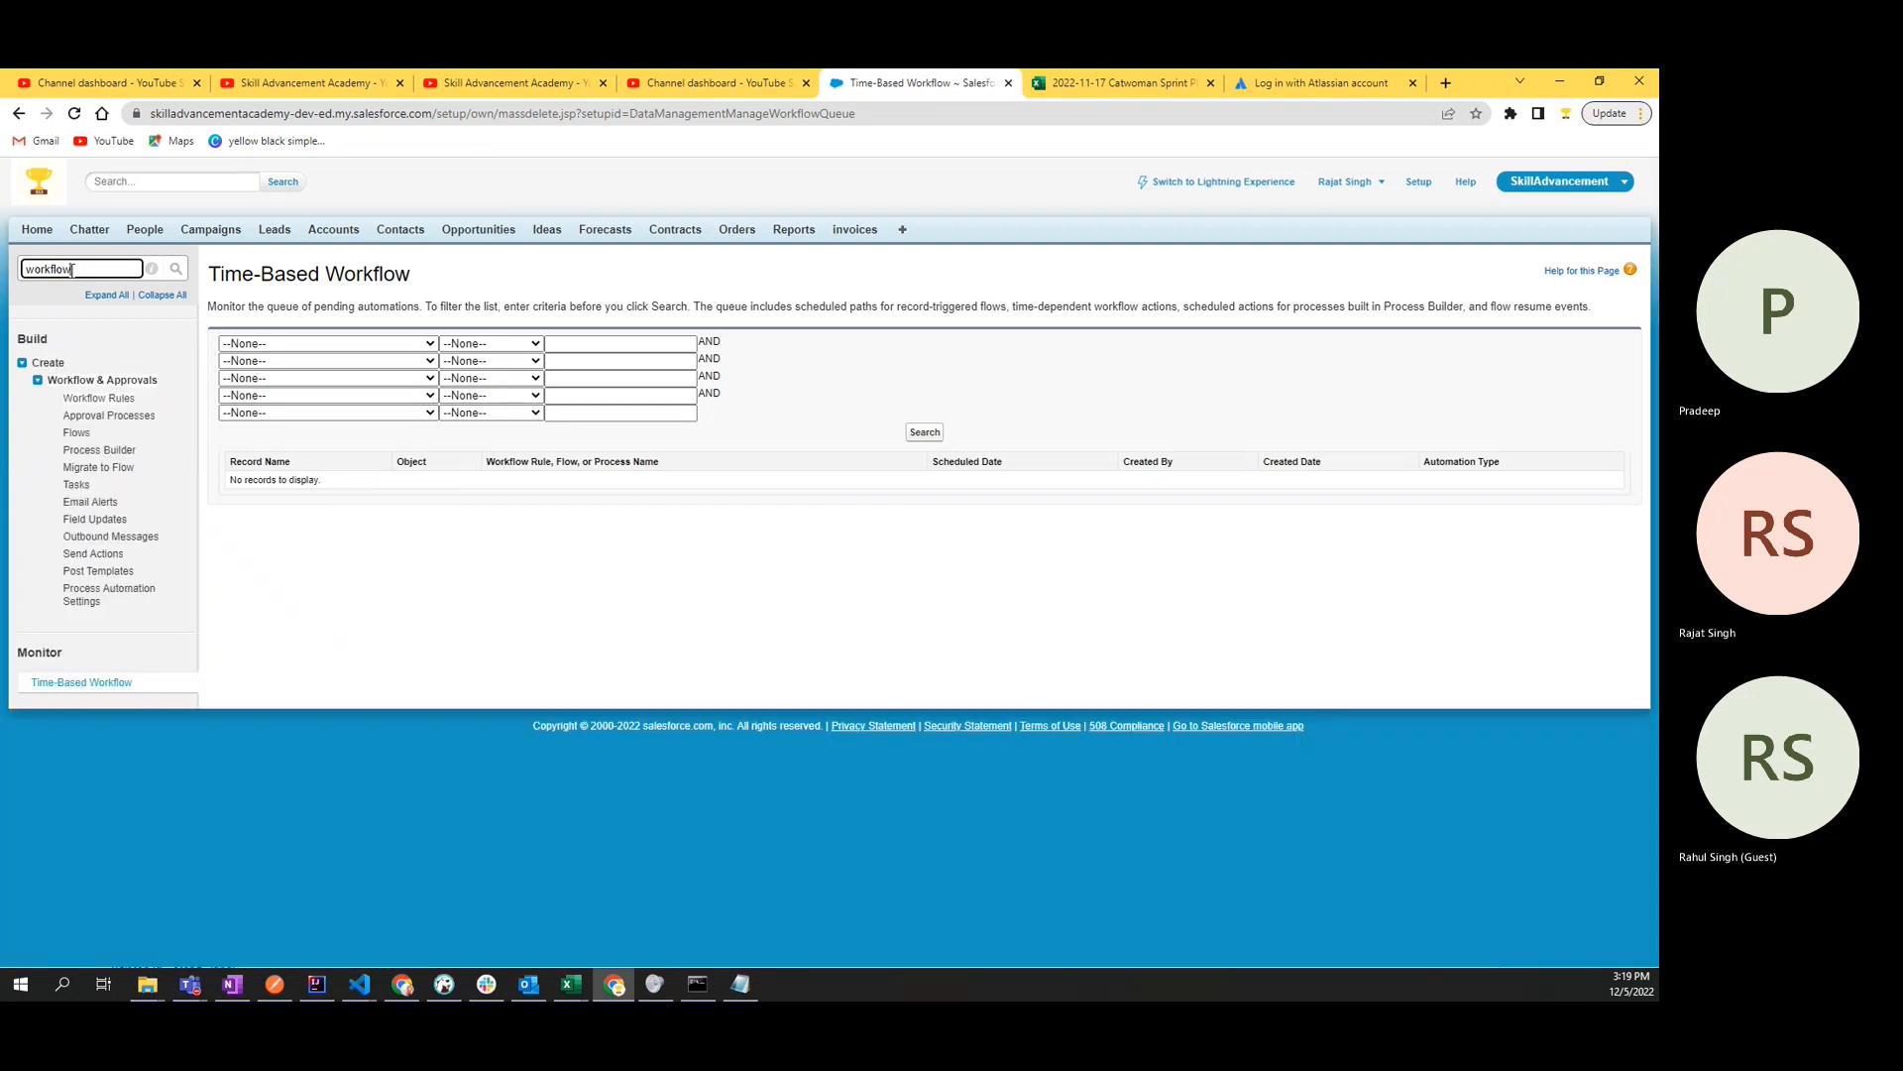
left_click(84, 406)
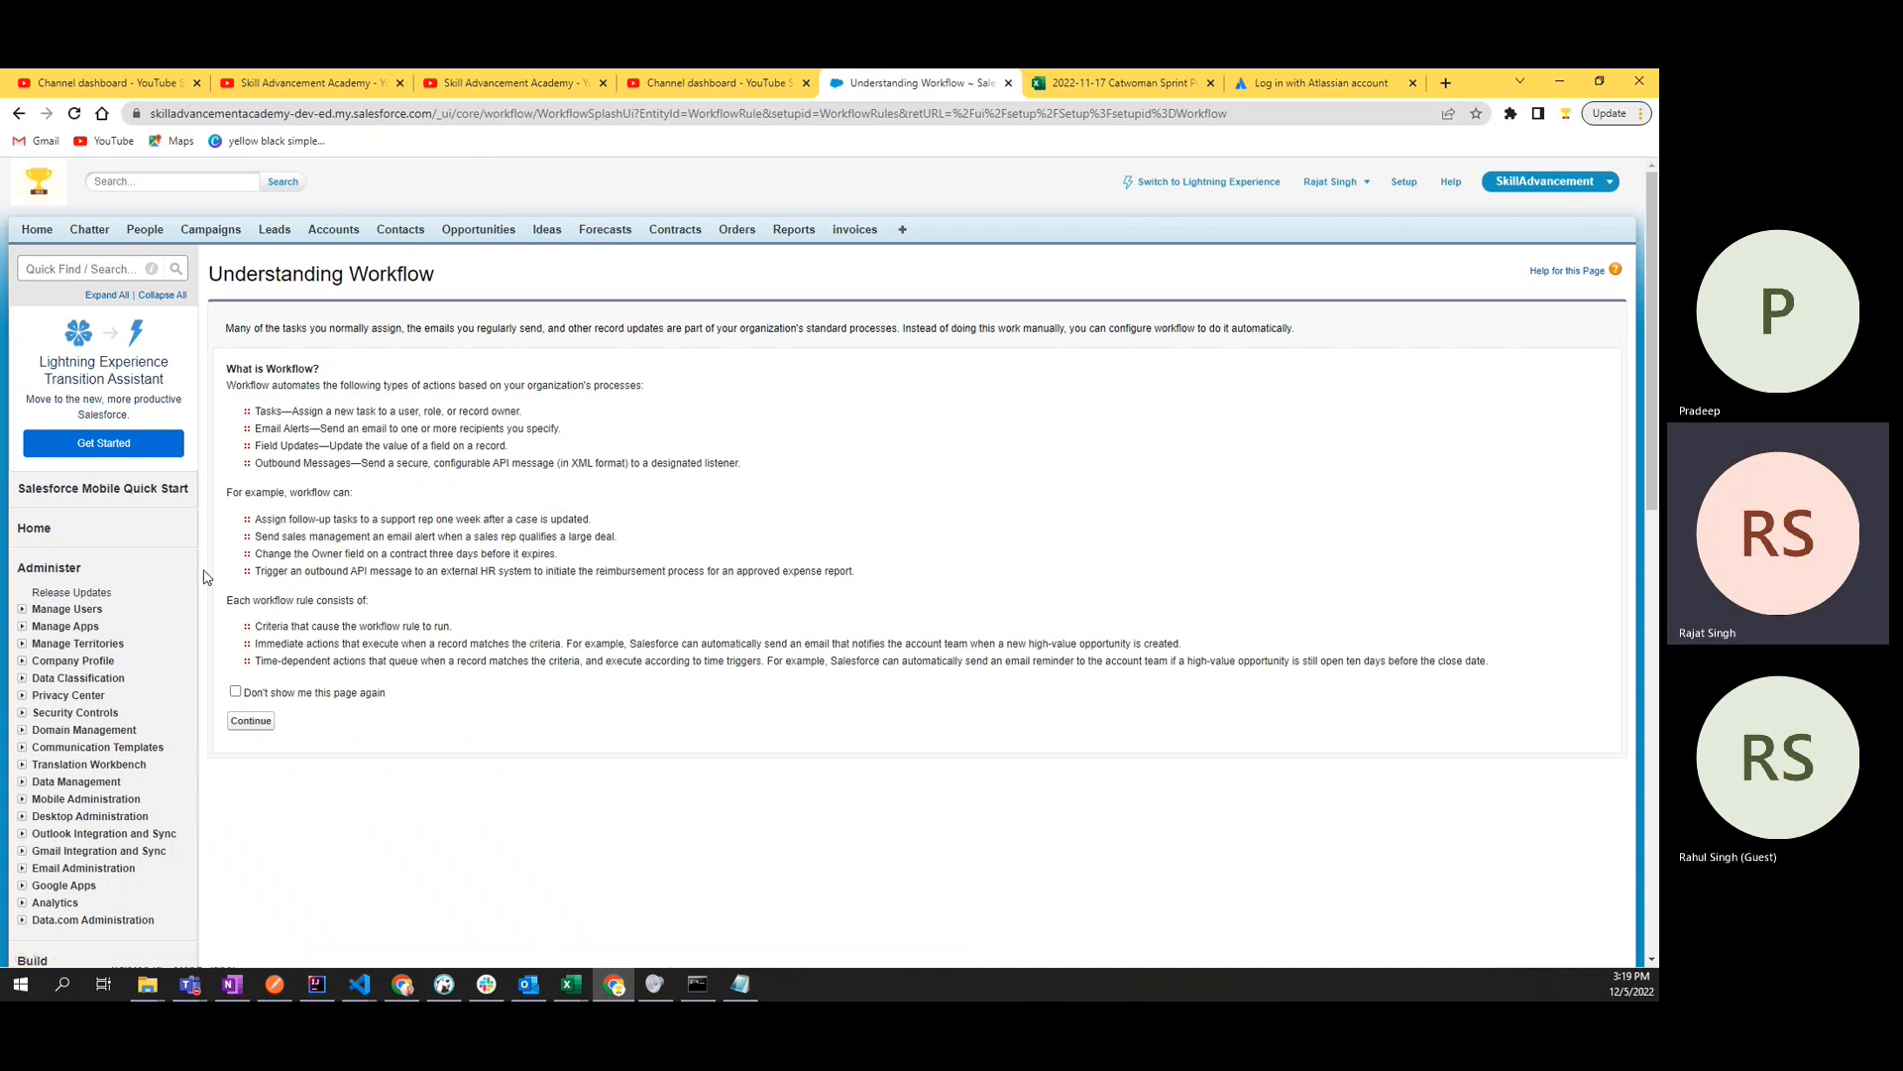
left_click(253, 723)
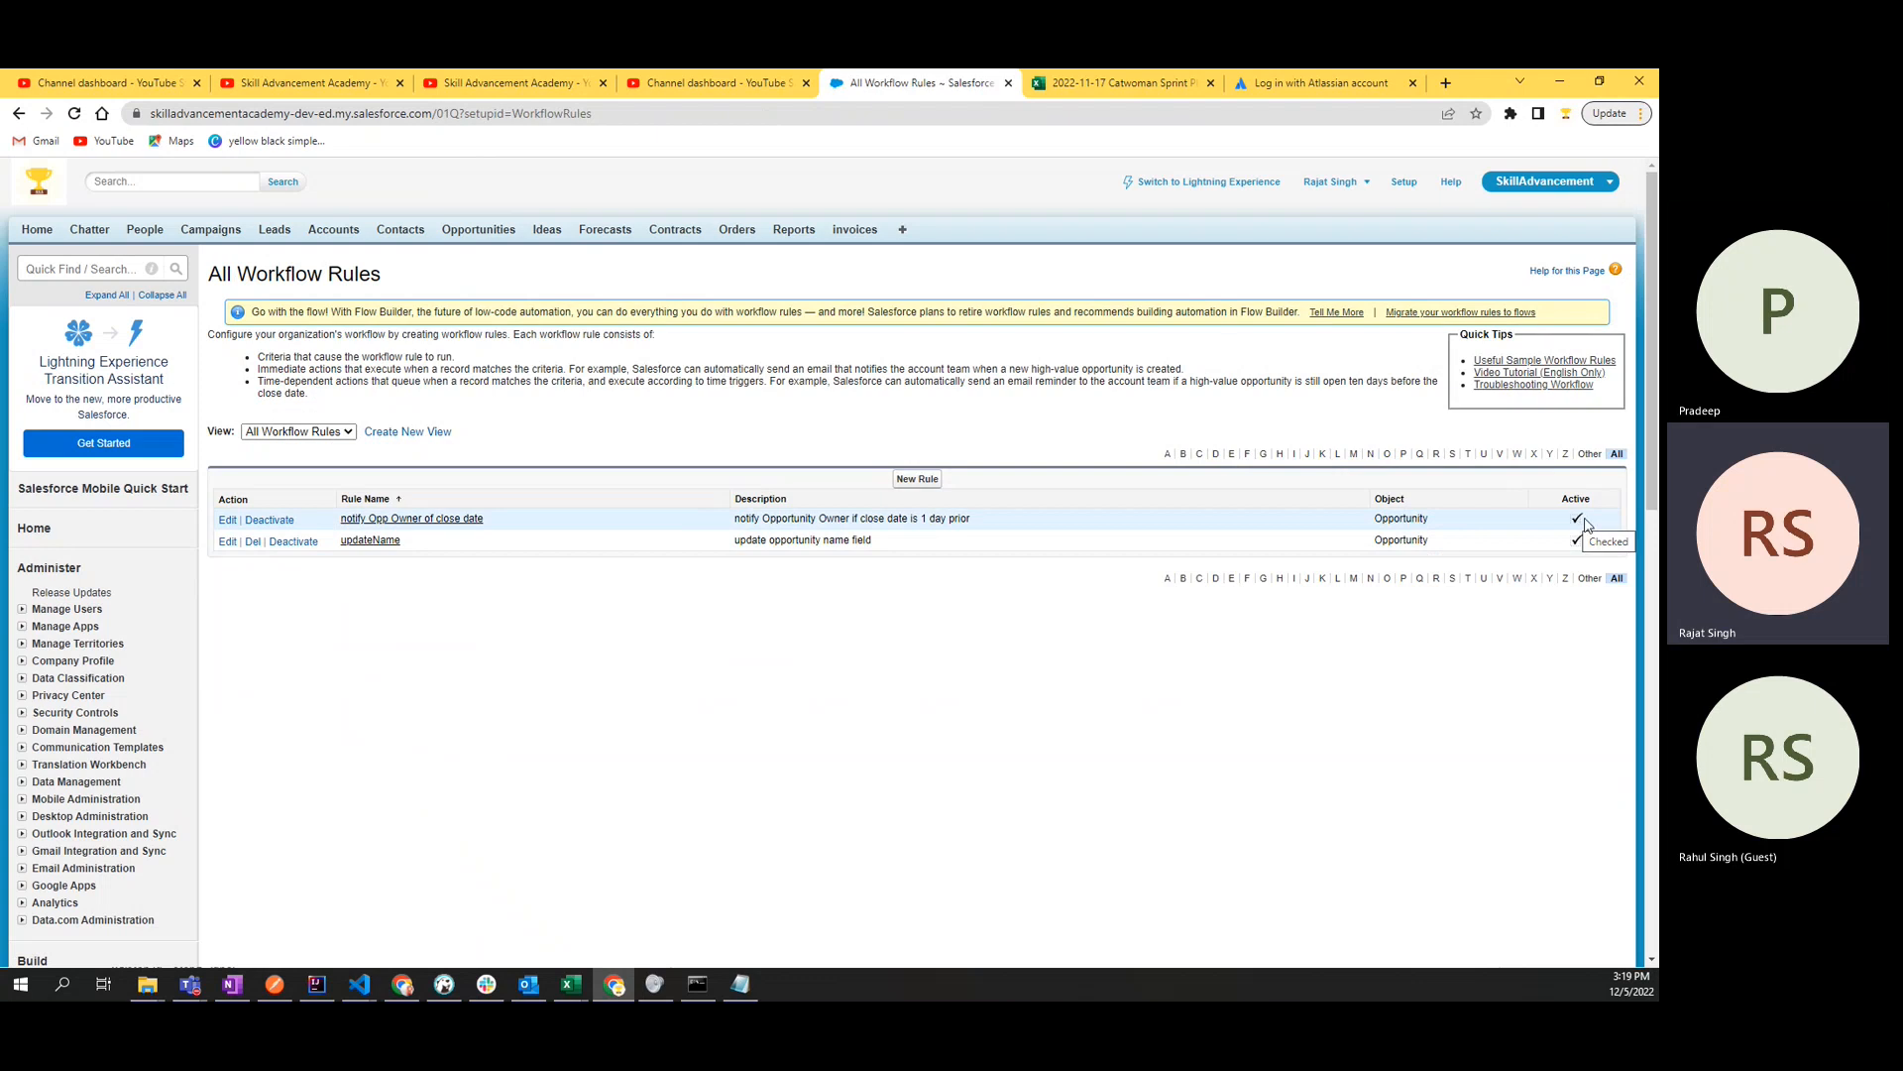
left_click(442, 524)
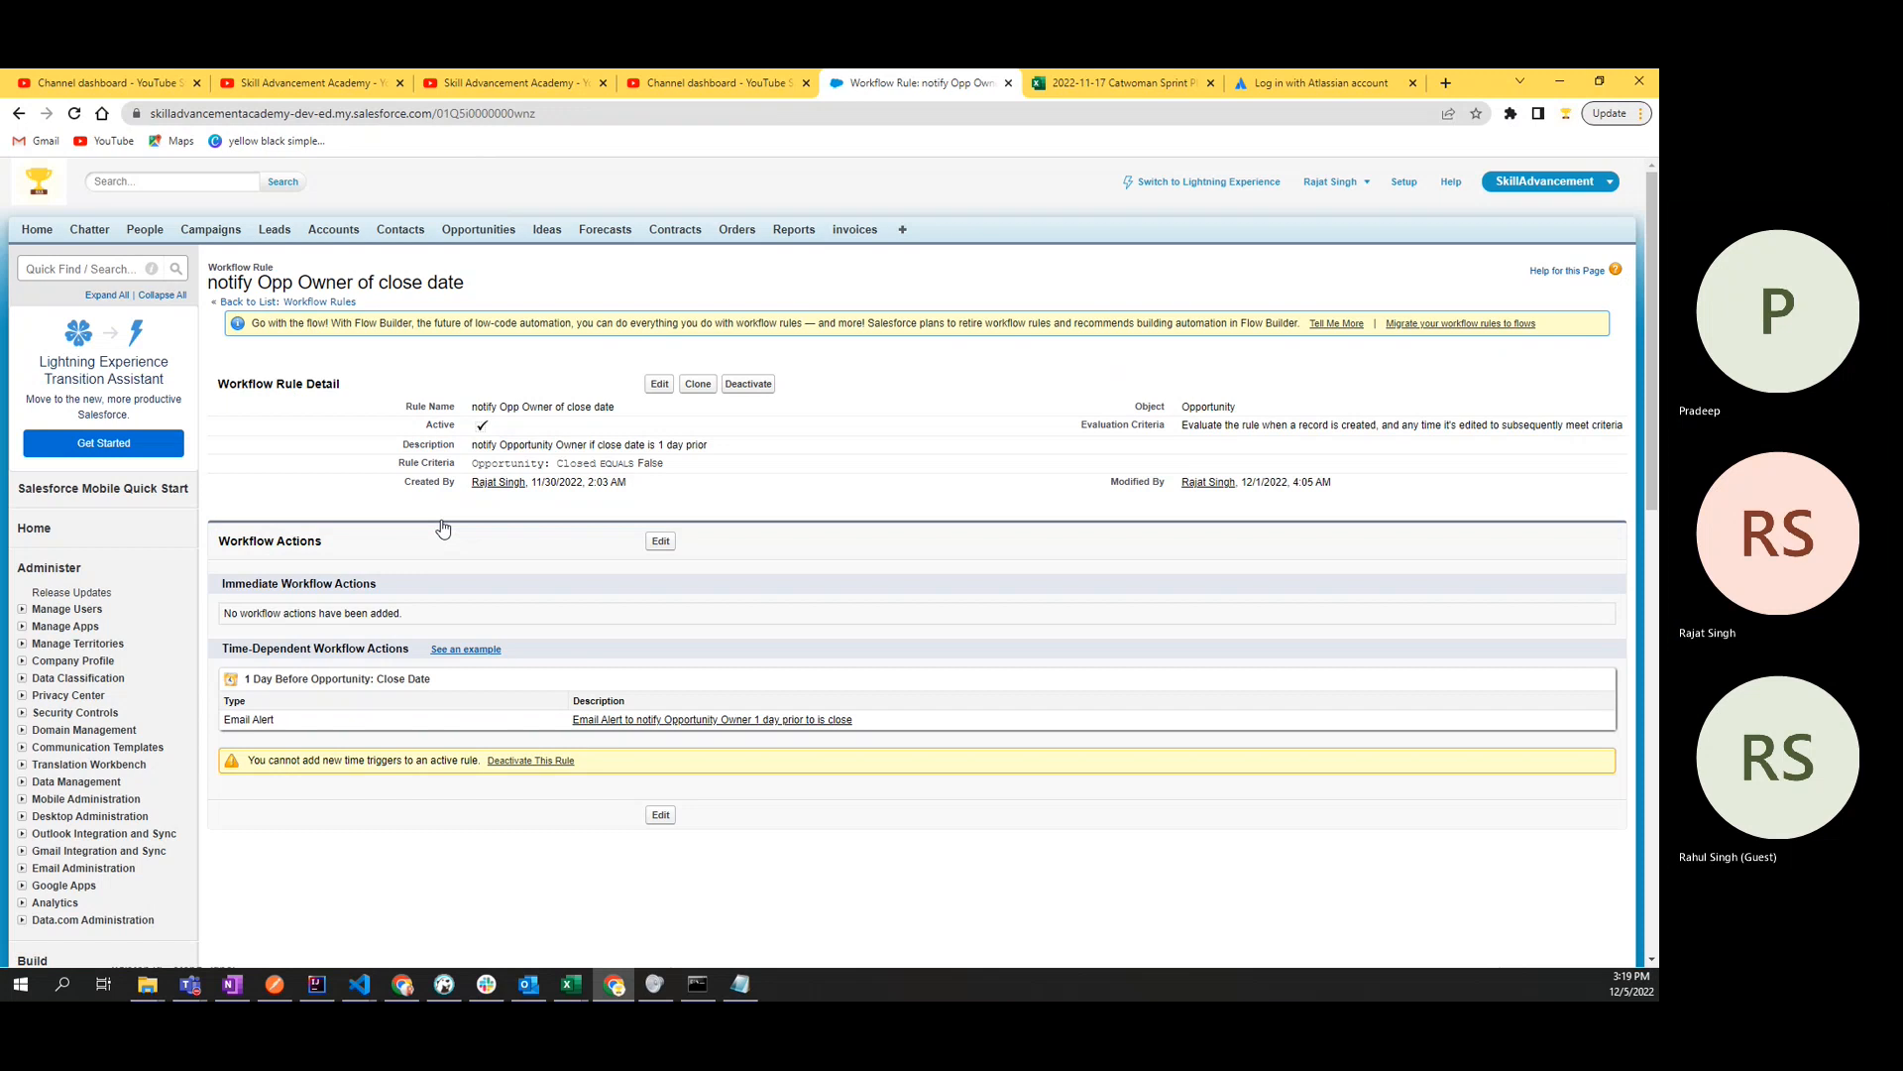
left_click_drag(494, 684, 243, 682)
left_click(587, 514)
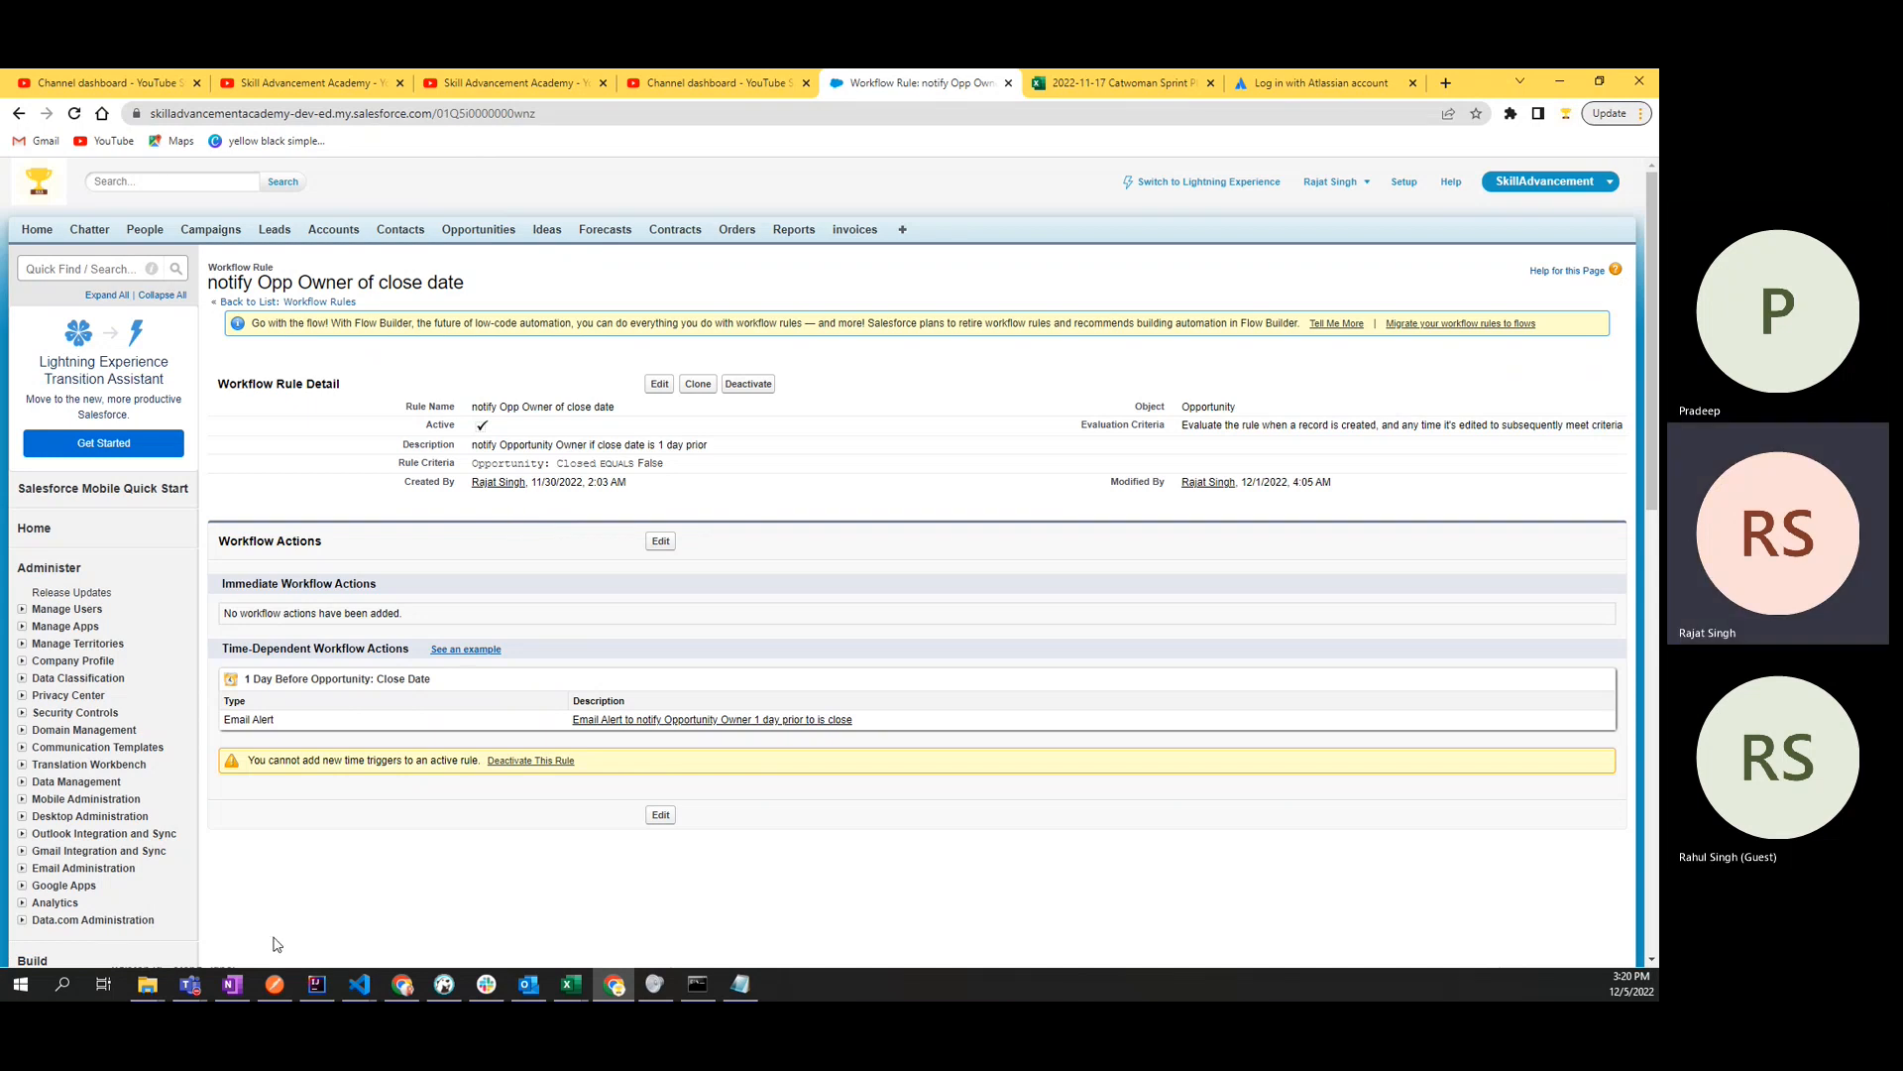
- Switch to OneNote and open the training notebook's "Email Trigger For Opportunity" page in the SalesForce section
left_click(232, 983)
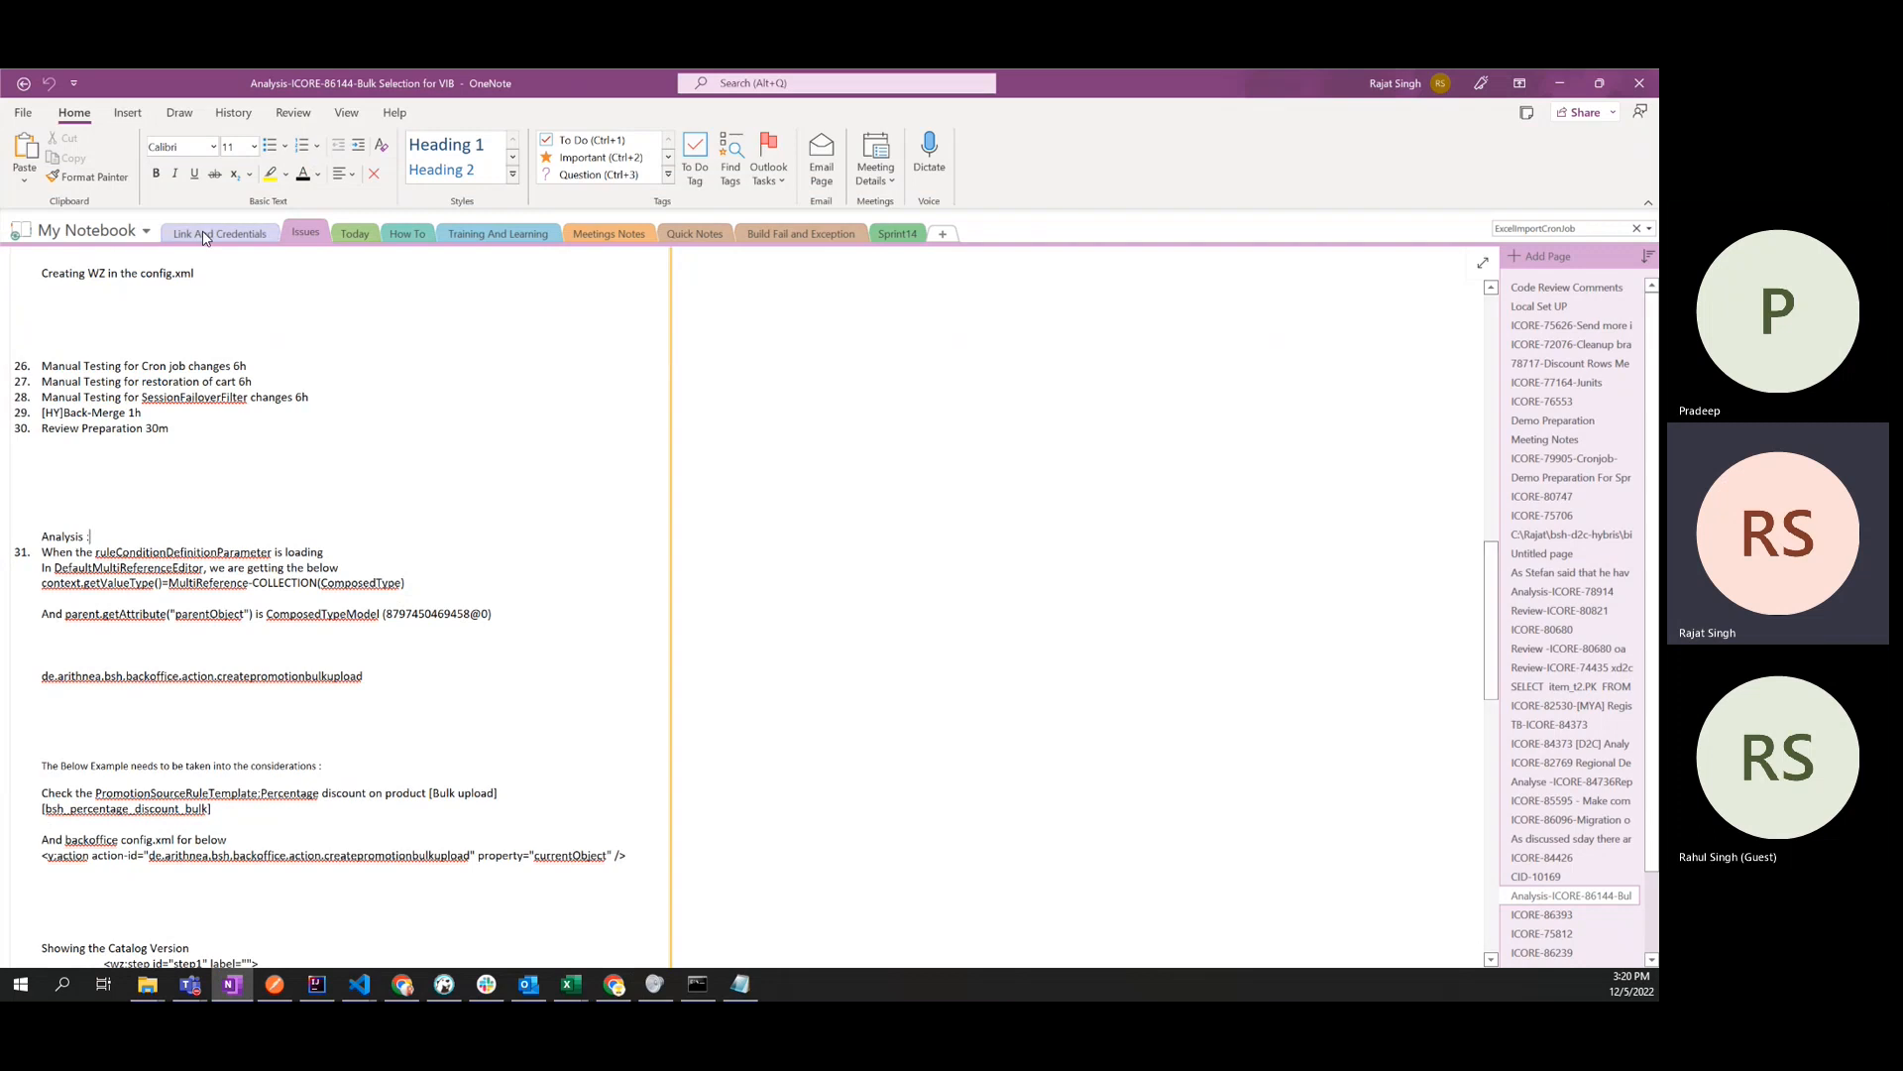
left_click(88, 230)
left_click(110, 521)
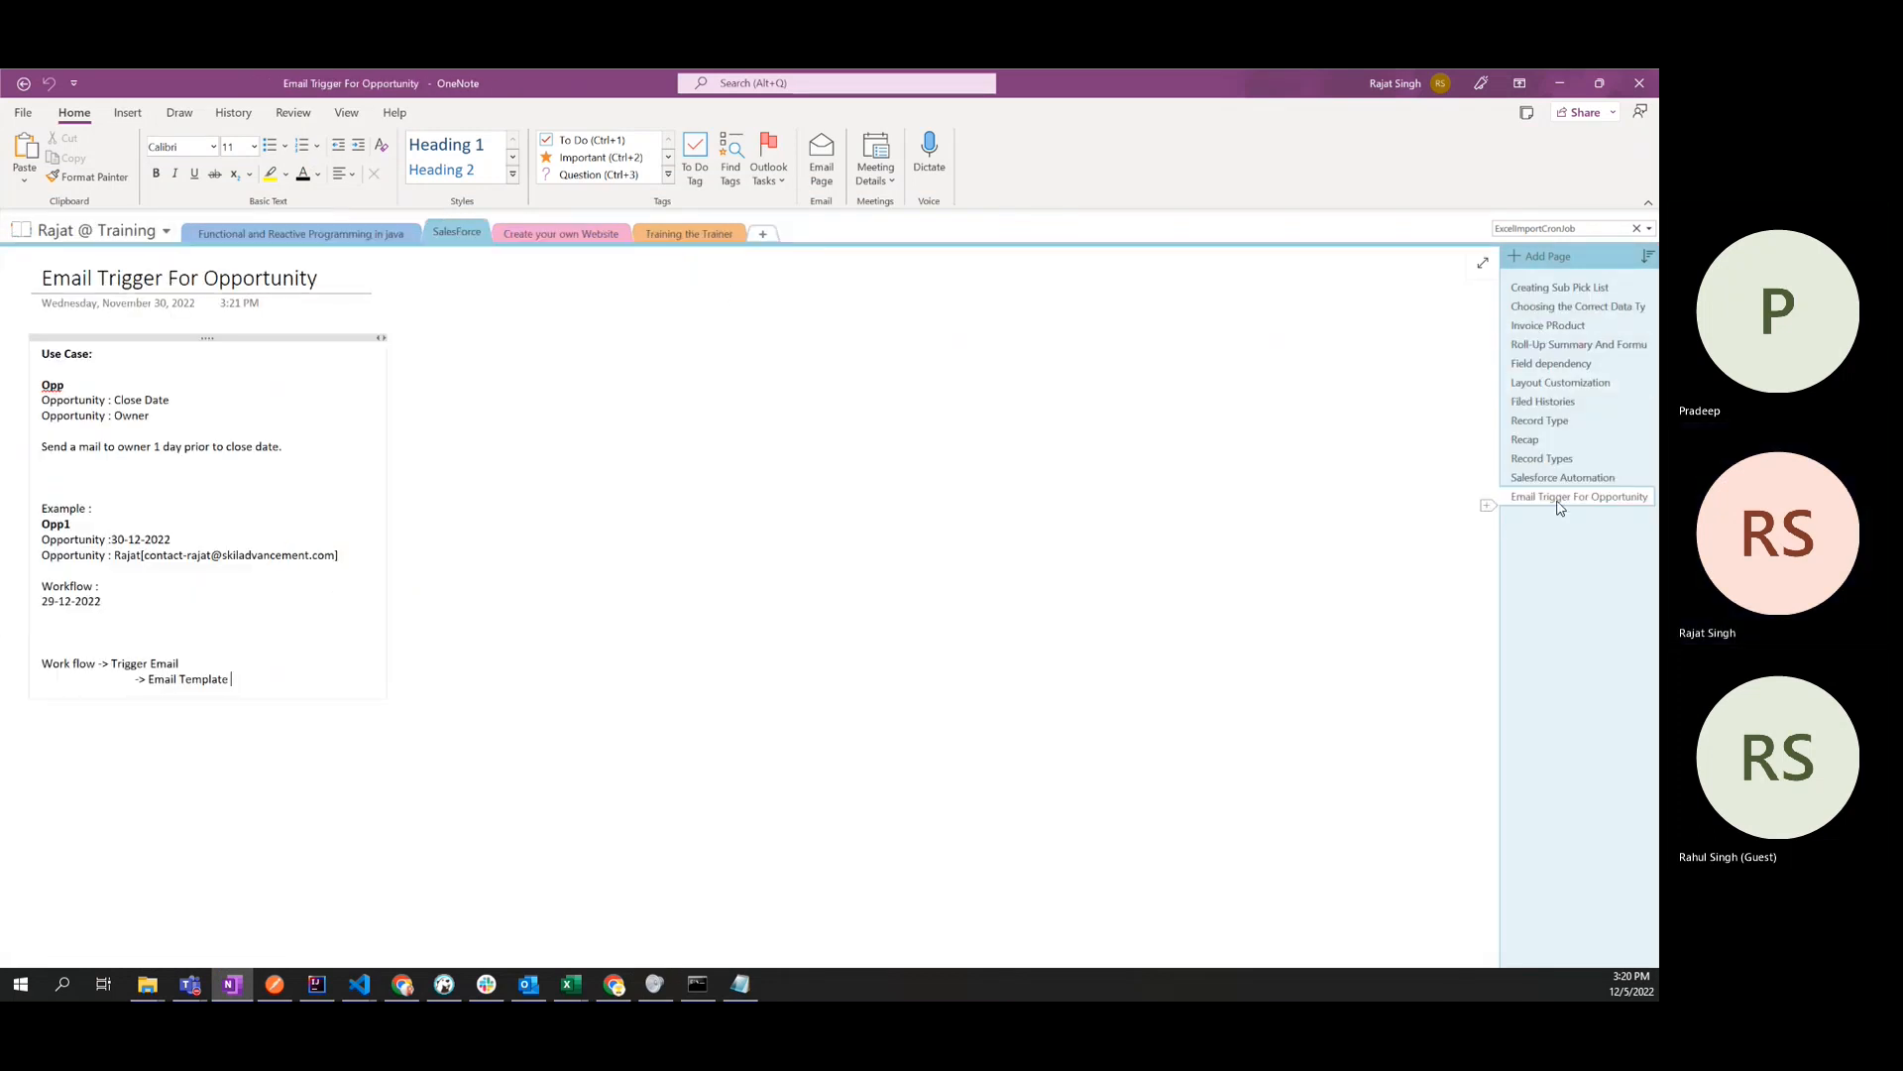
left_click(256, 666)
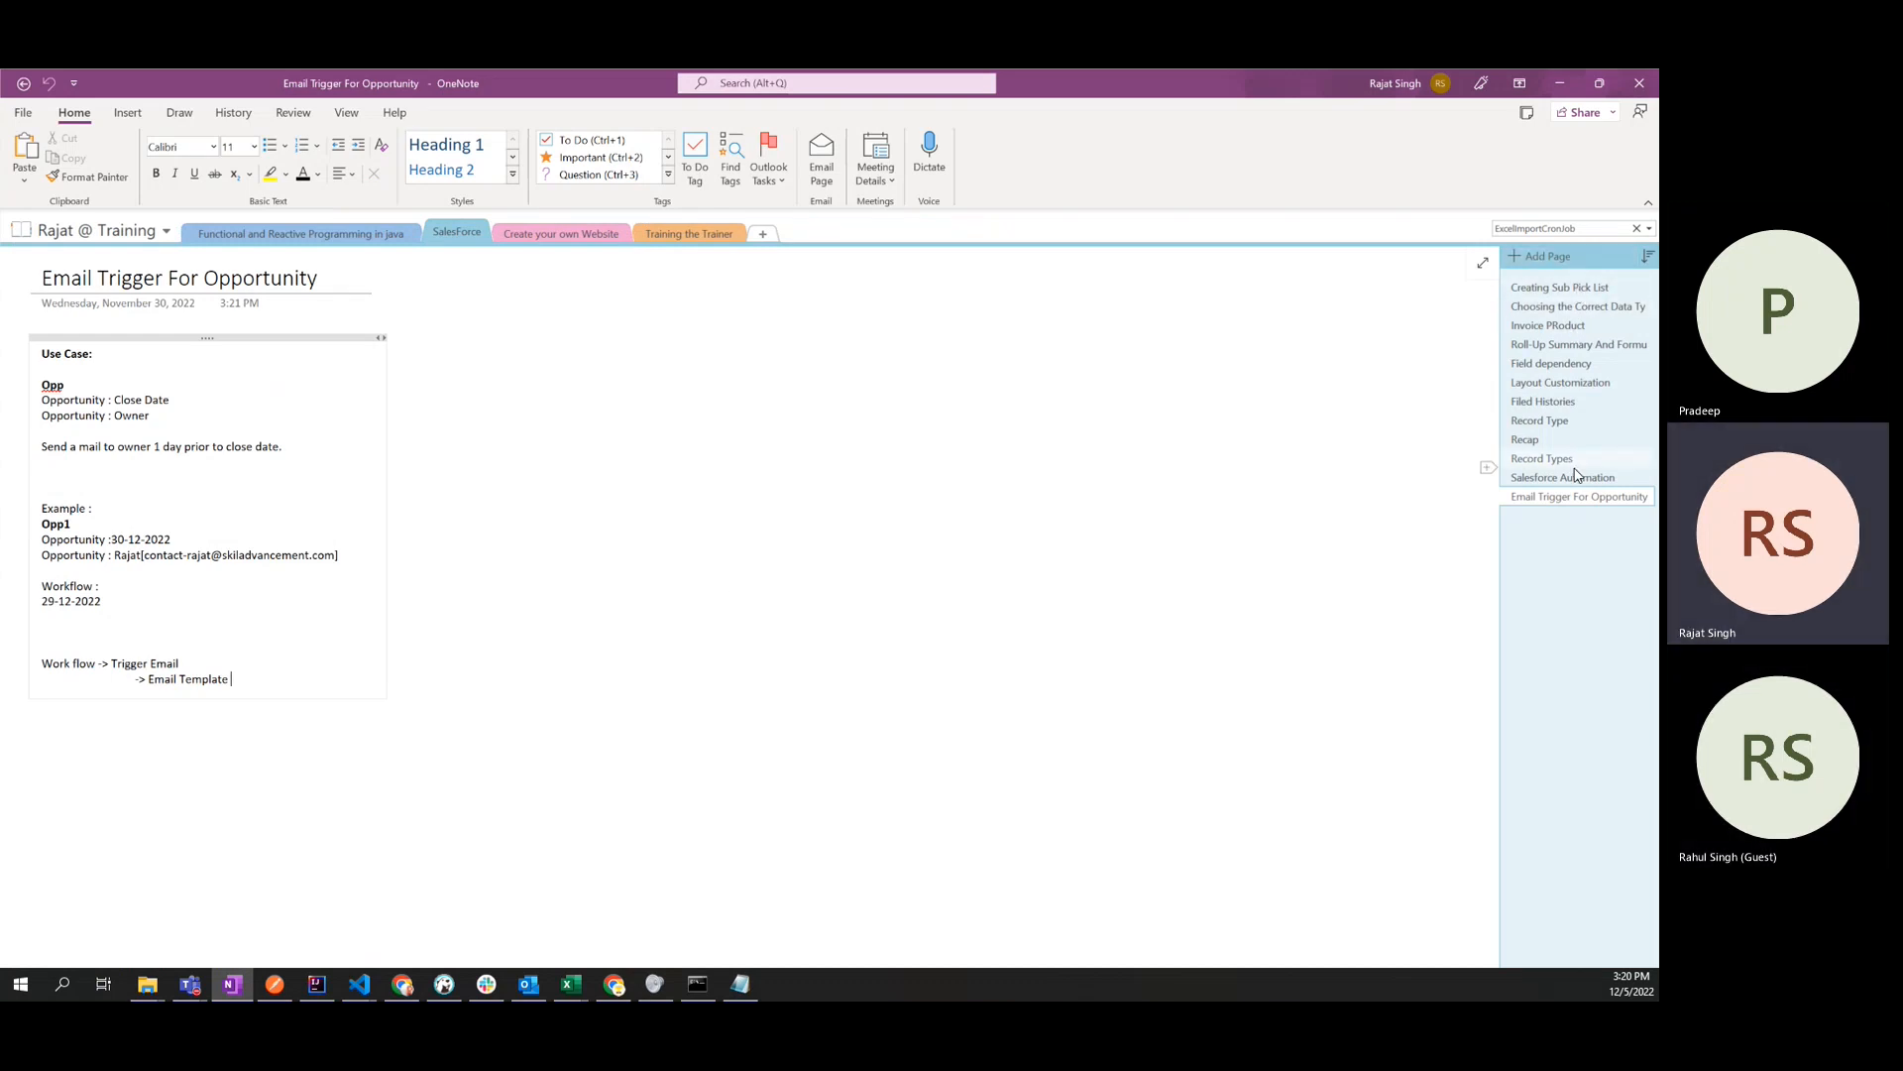
- Add a new page titled "WorkFlow" to the SalesForce section
left_click(1542, 256)
type("WorkFlo")
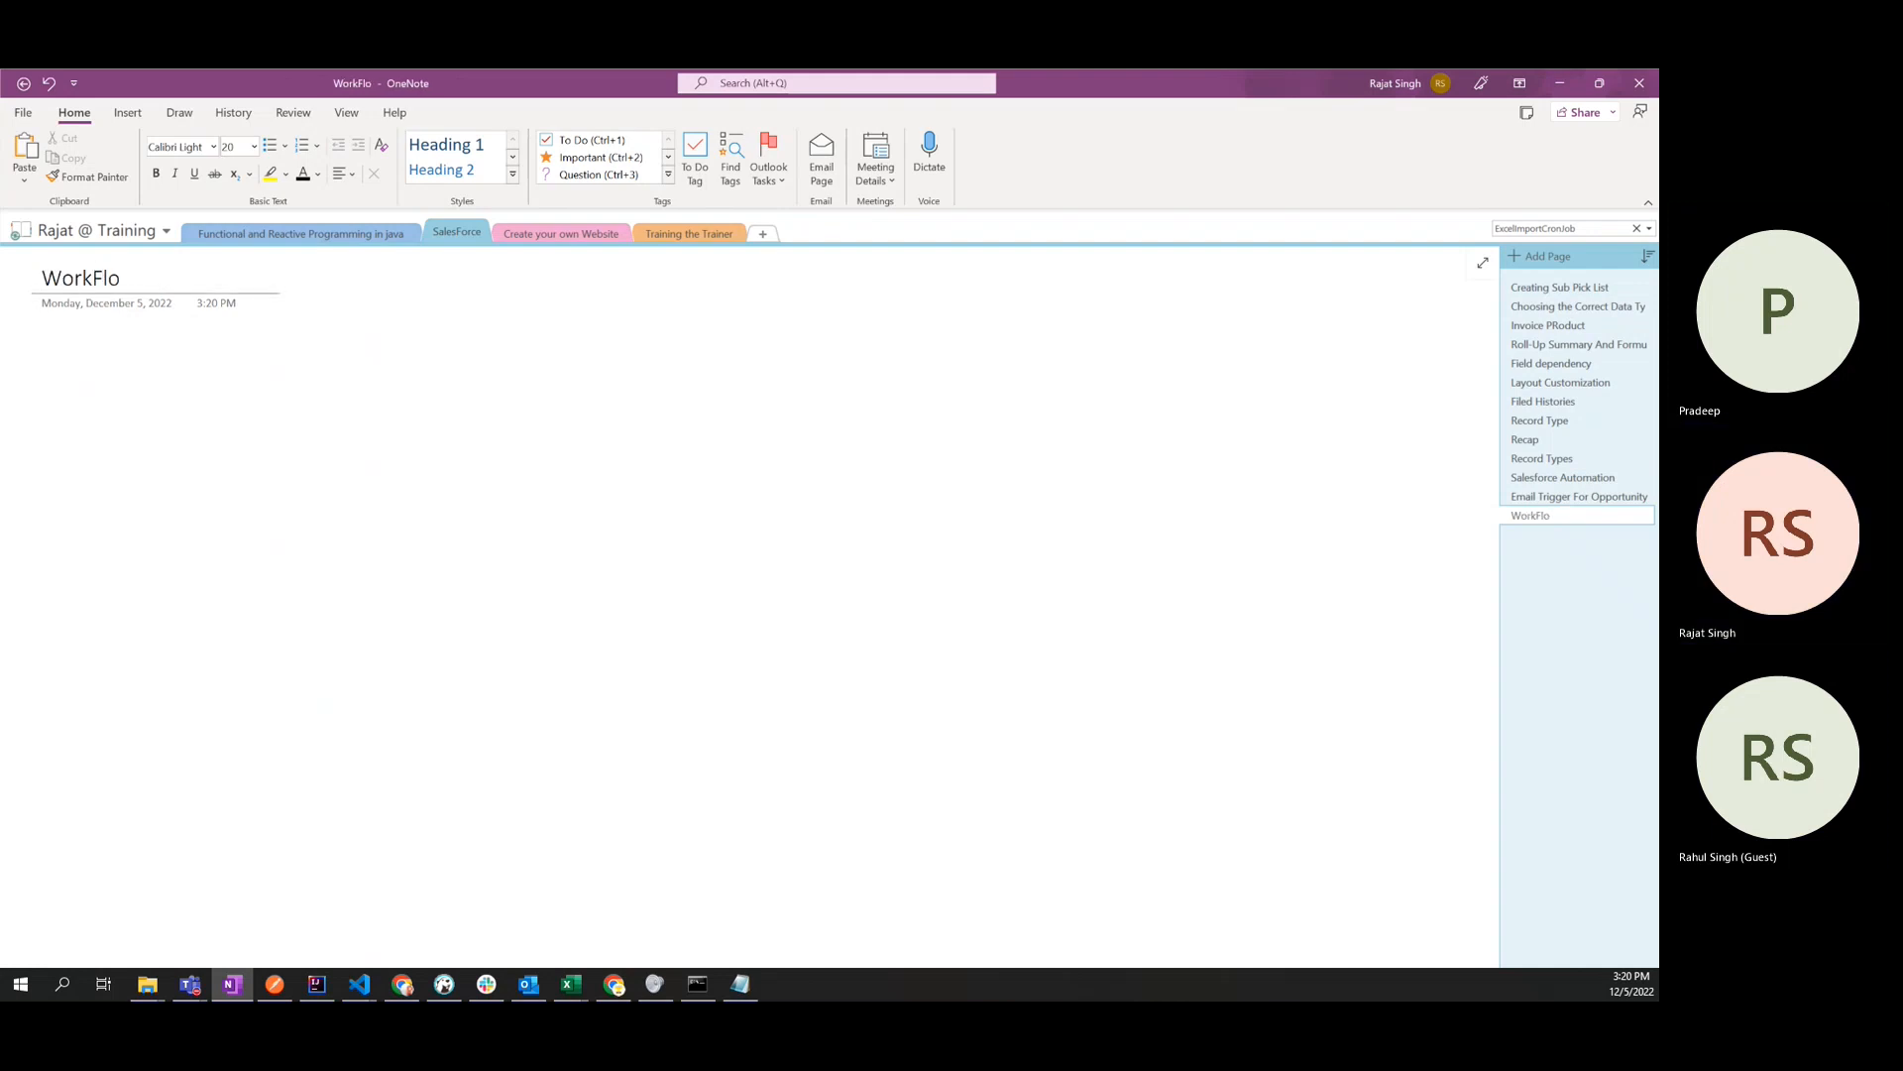
type("w")
key("Return")
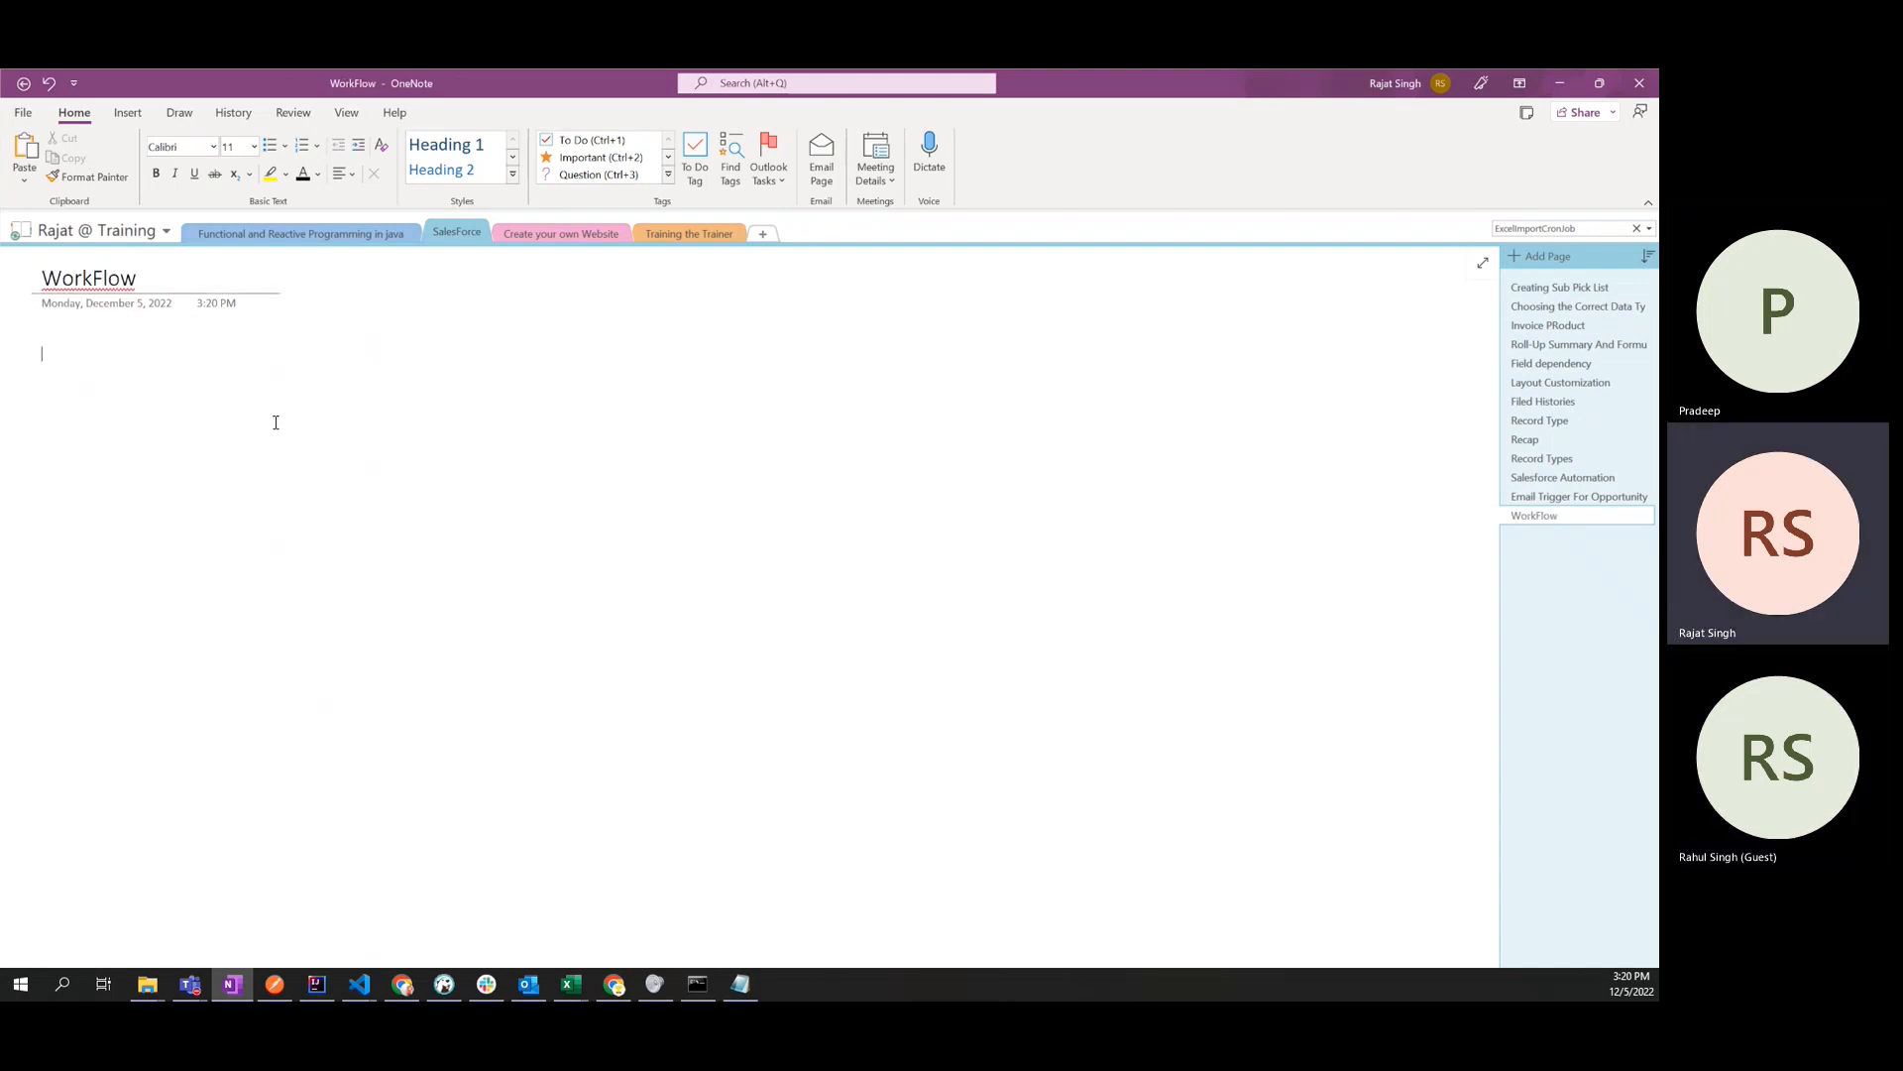
- Start the first note line on the WorkFlow page with "Task 1: Go to"
type("Task 1:")
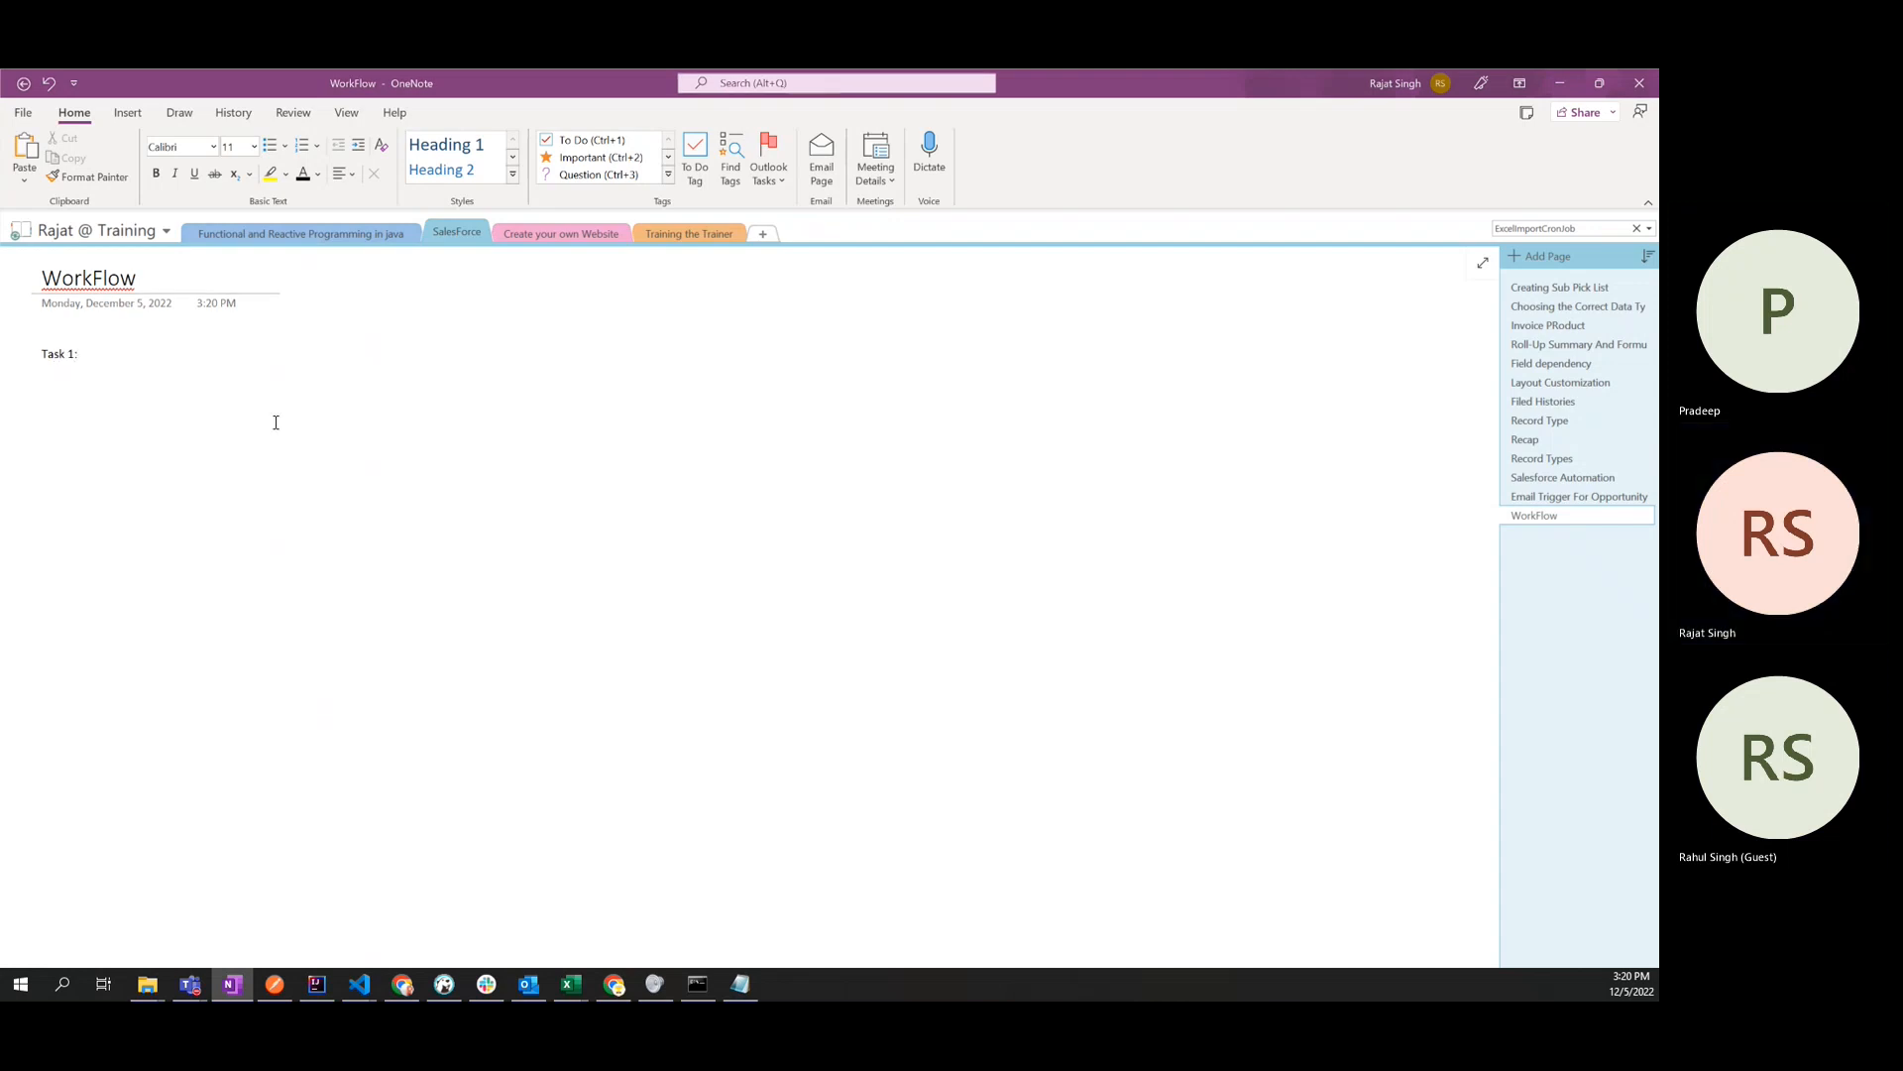
key("alt+Tab")
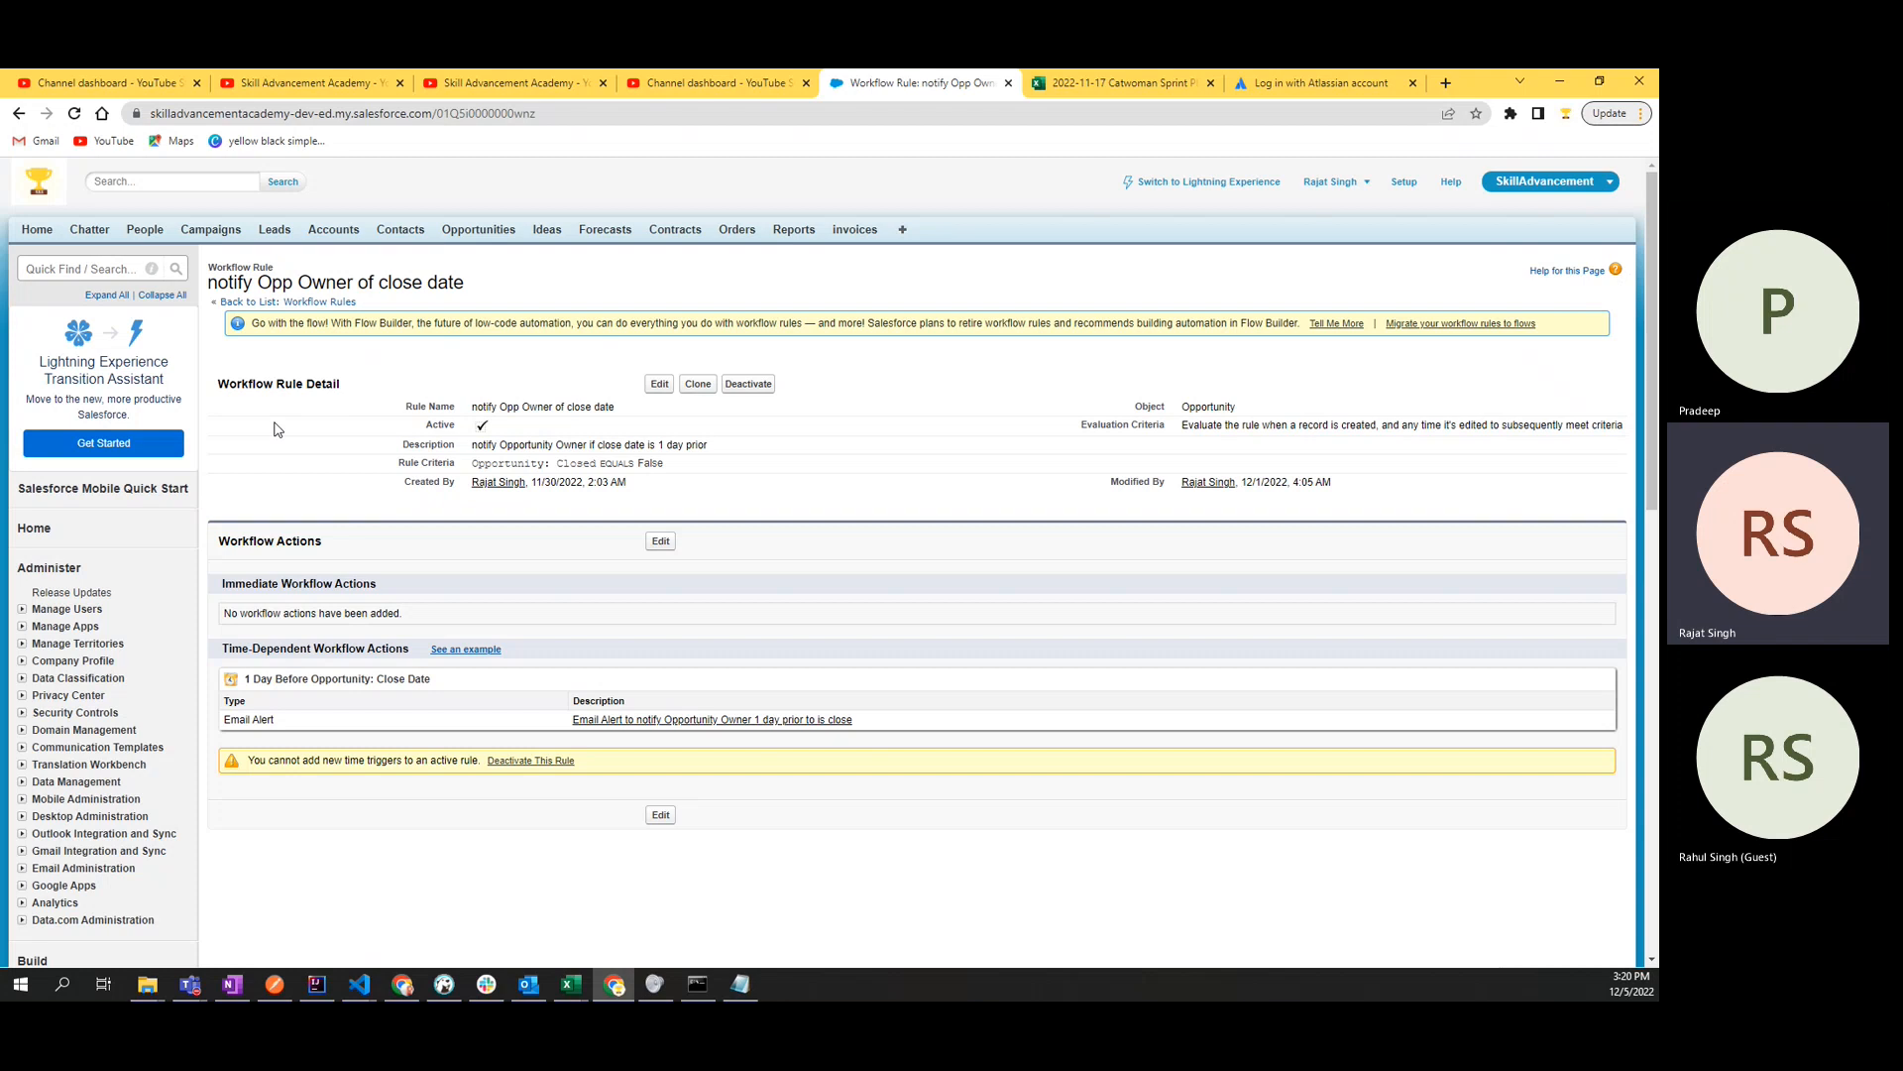
key("alt+Tab")
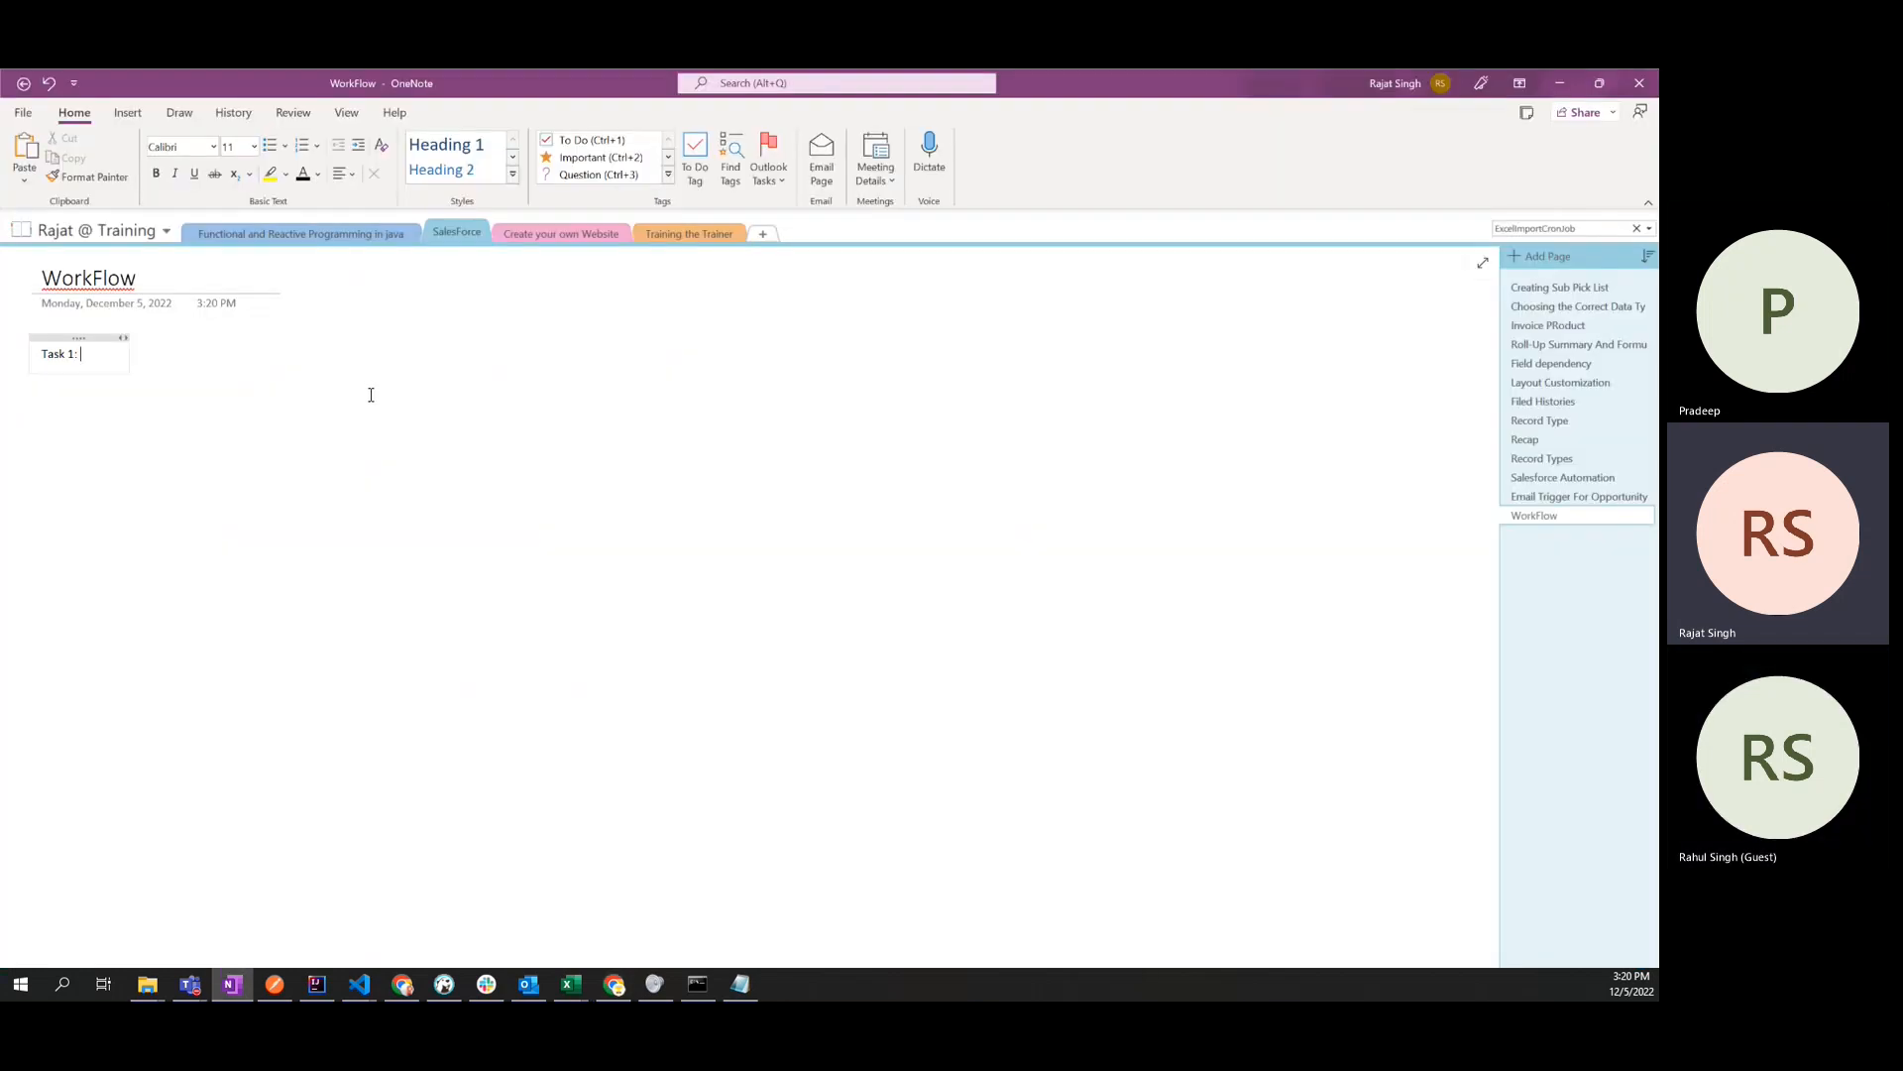
type(": Go to")
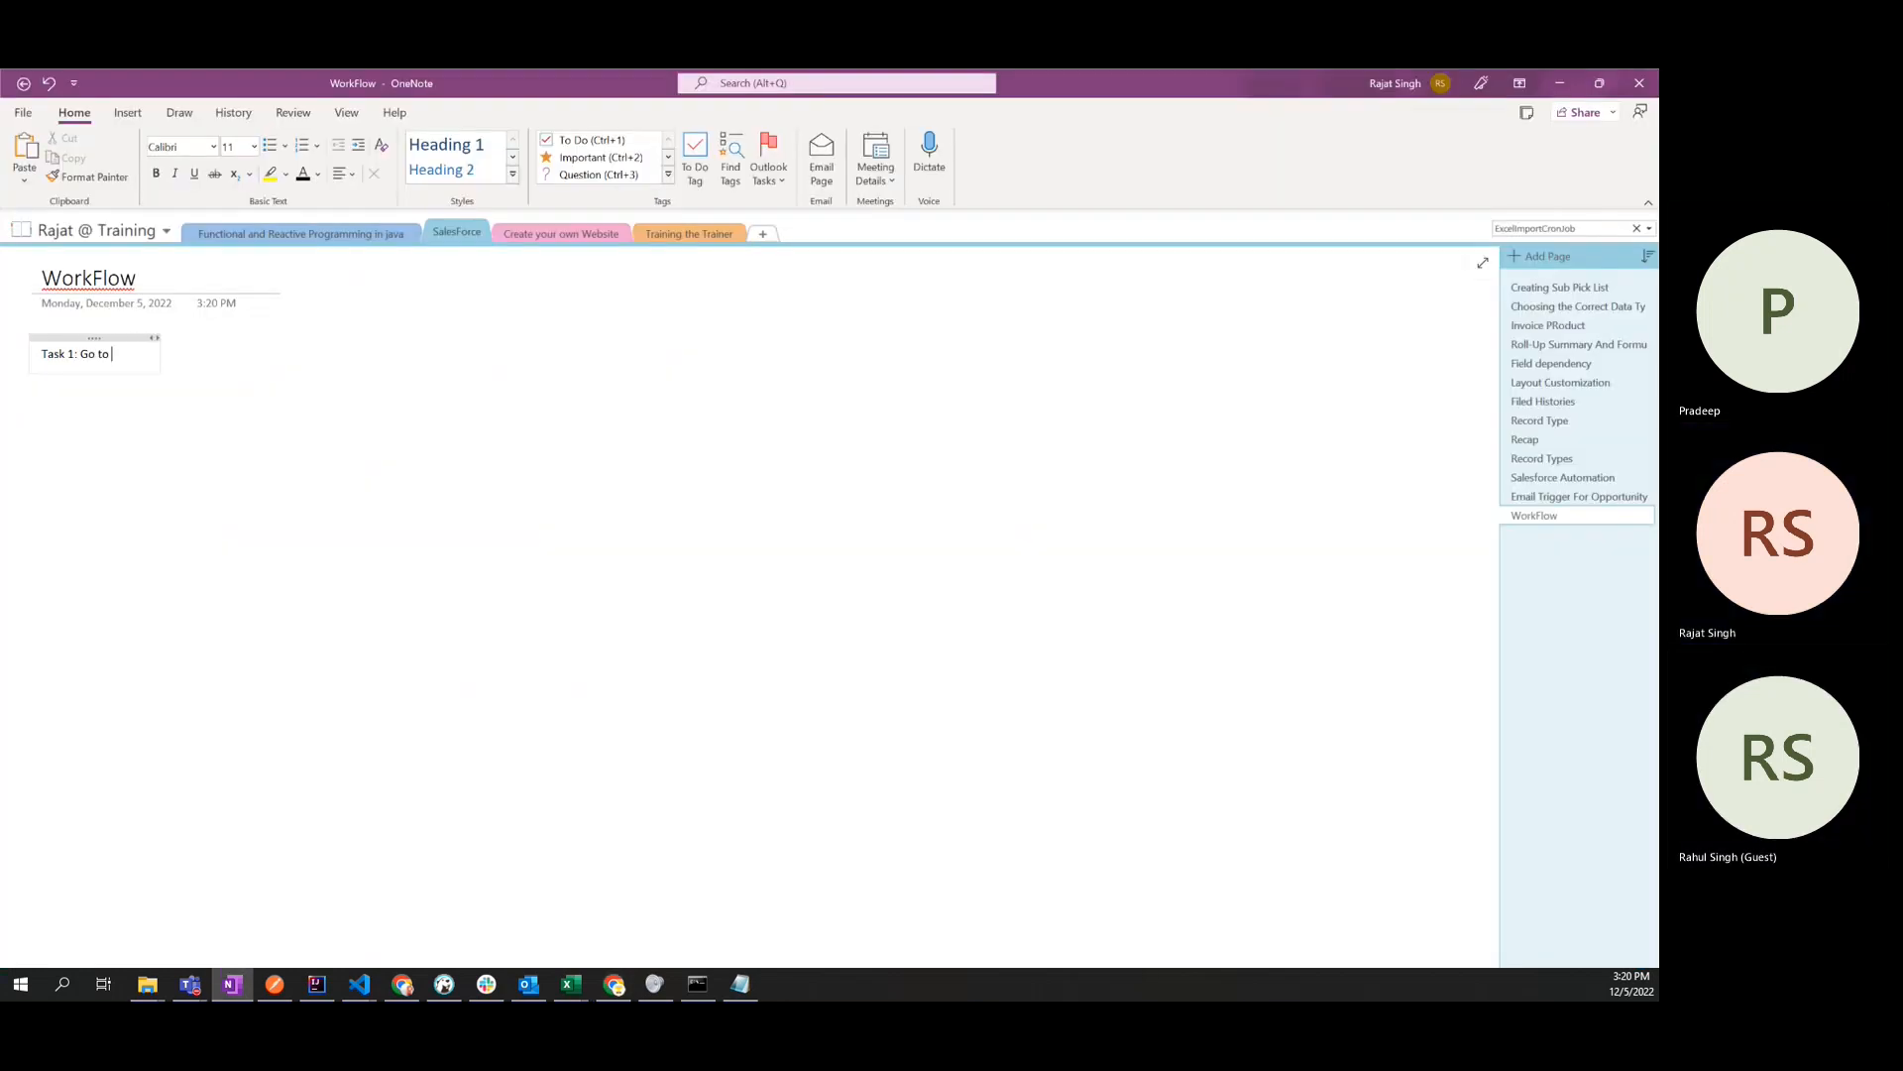
- Arrange the notes and the Salesforce browser window side by side, and complete the first line as "Task 1: Go to your workflow"
key("super+Left")
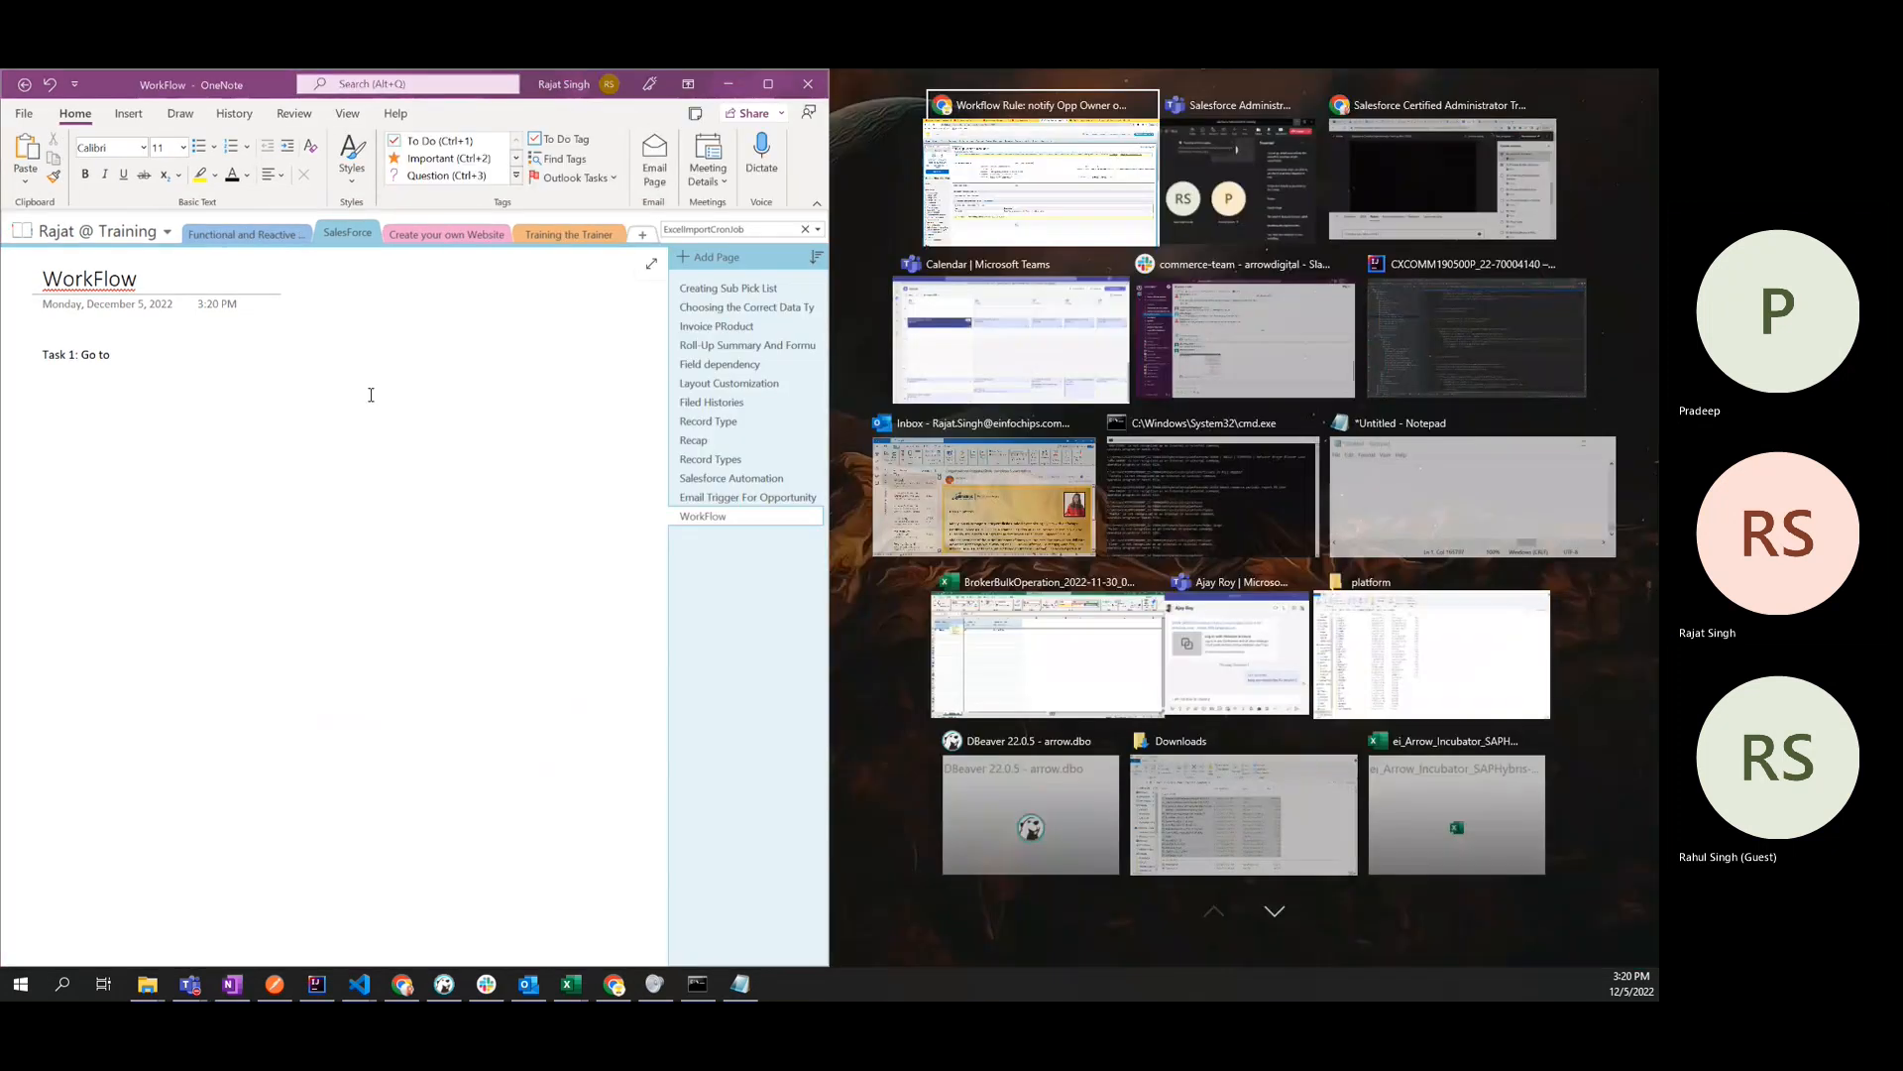
left_click(1103, 158)
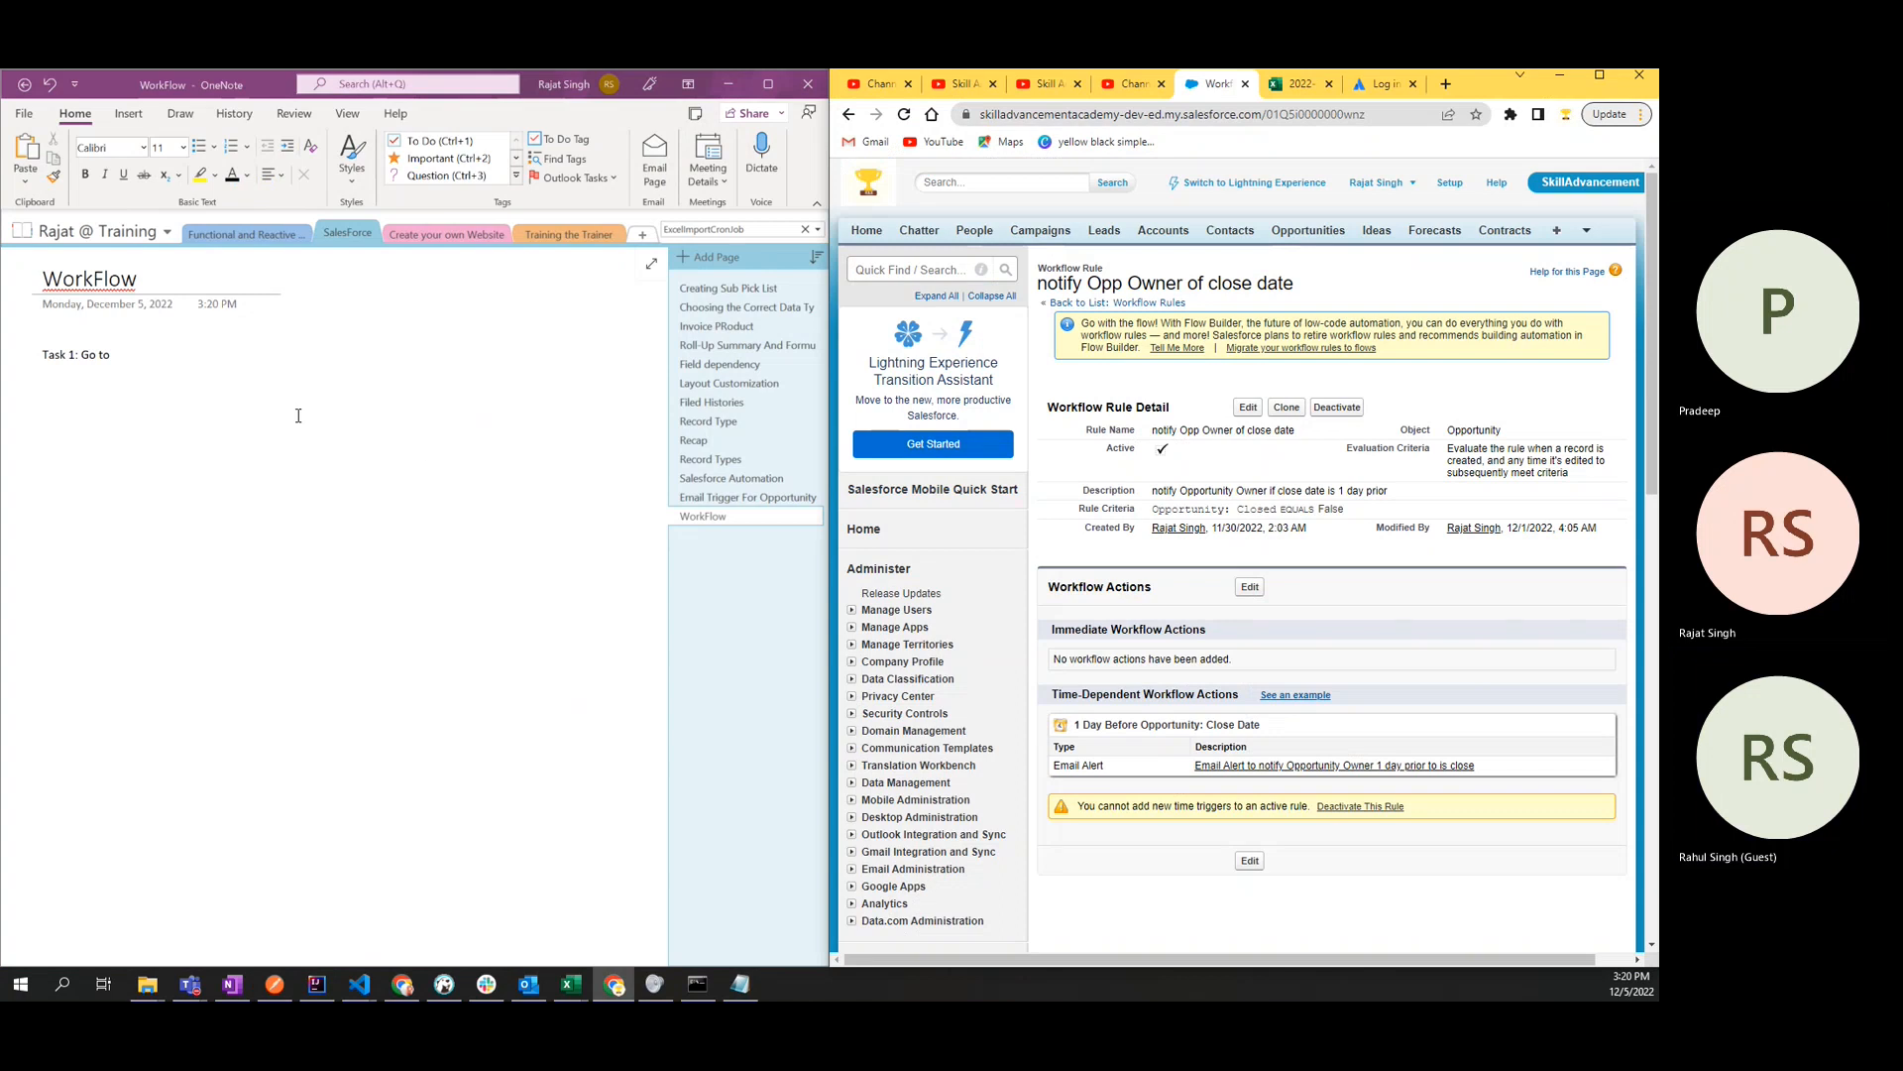
left_click(150, 350)
type("your workflow")
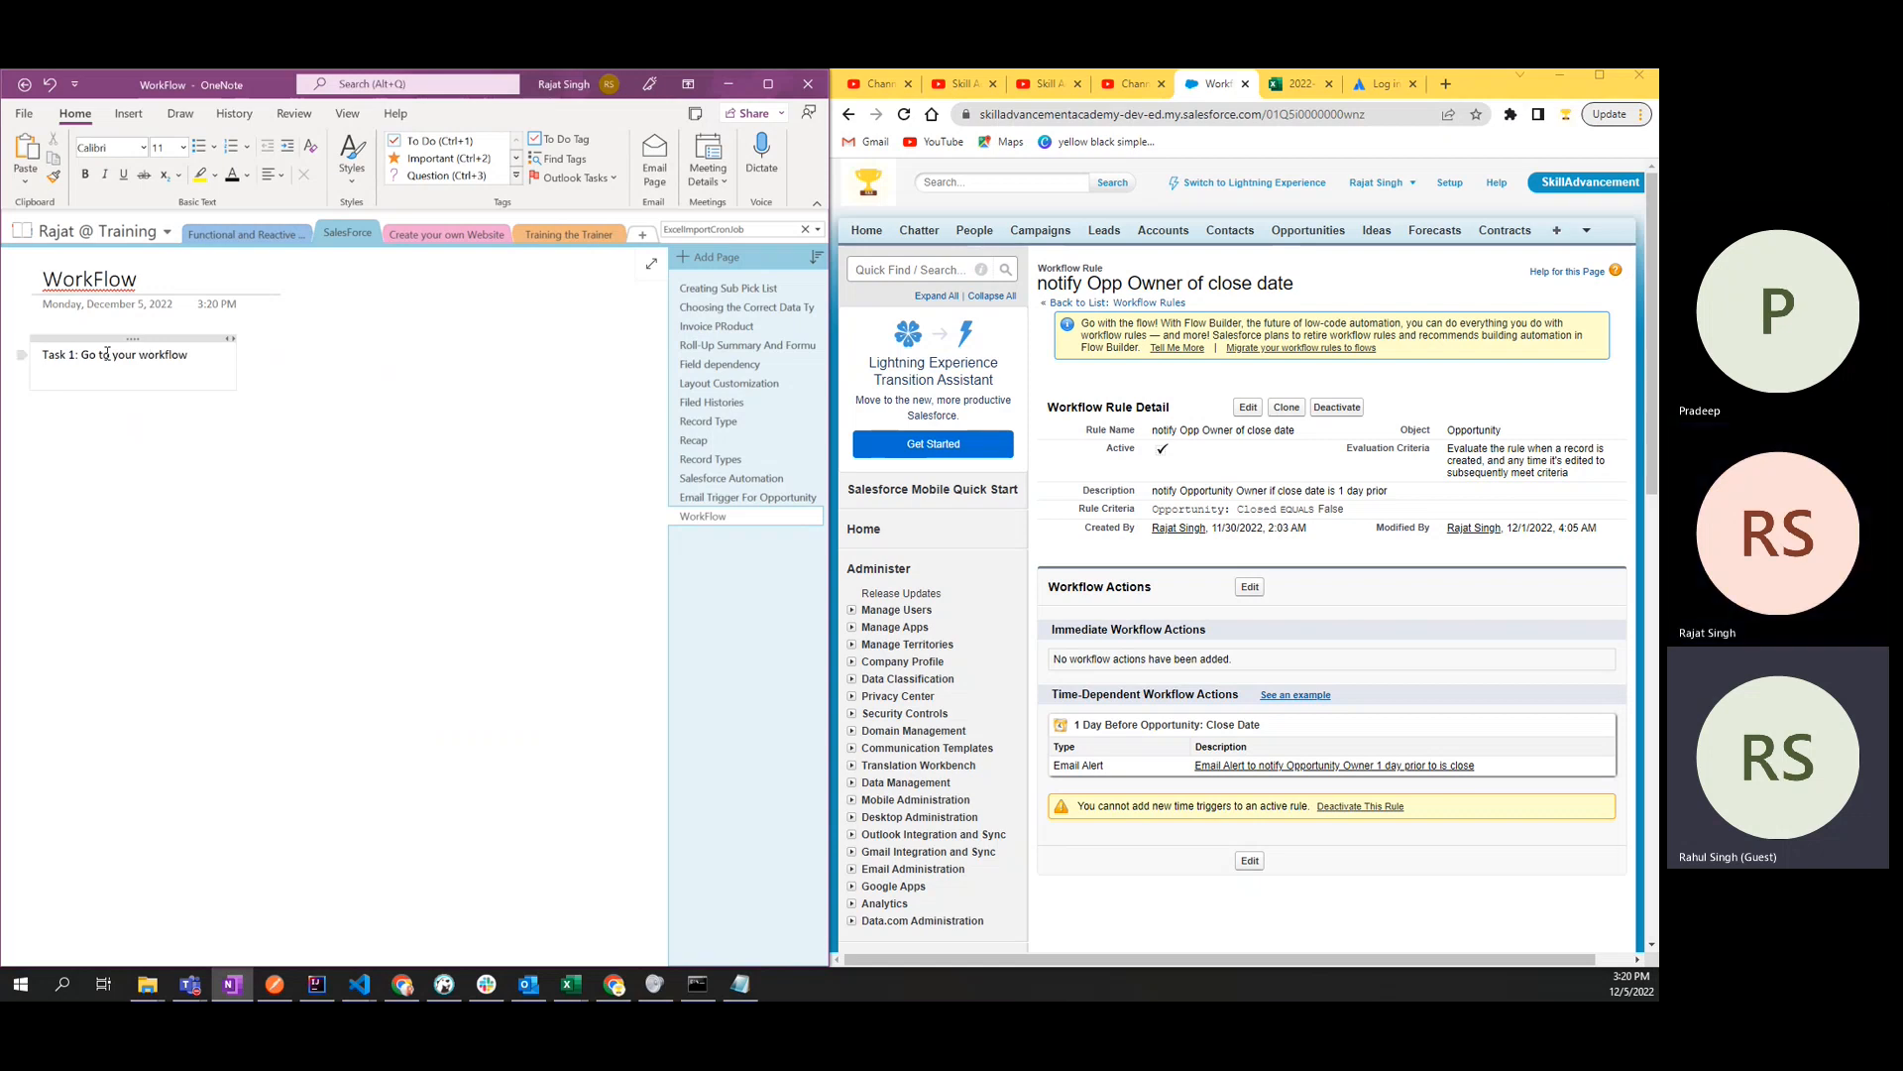
- Duplicate the Task 1 line below itself and change the copy to "Task 2: Activate it"
left_click_drag(189, 355, 31, 362)
key("ctrl+c")
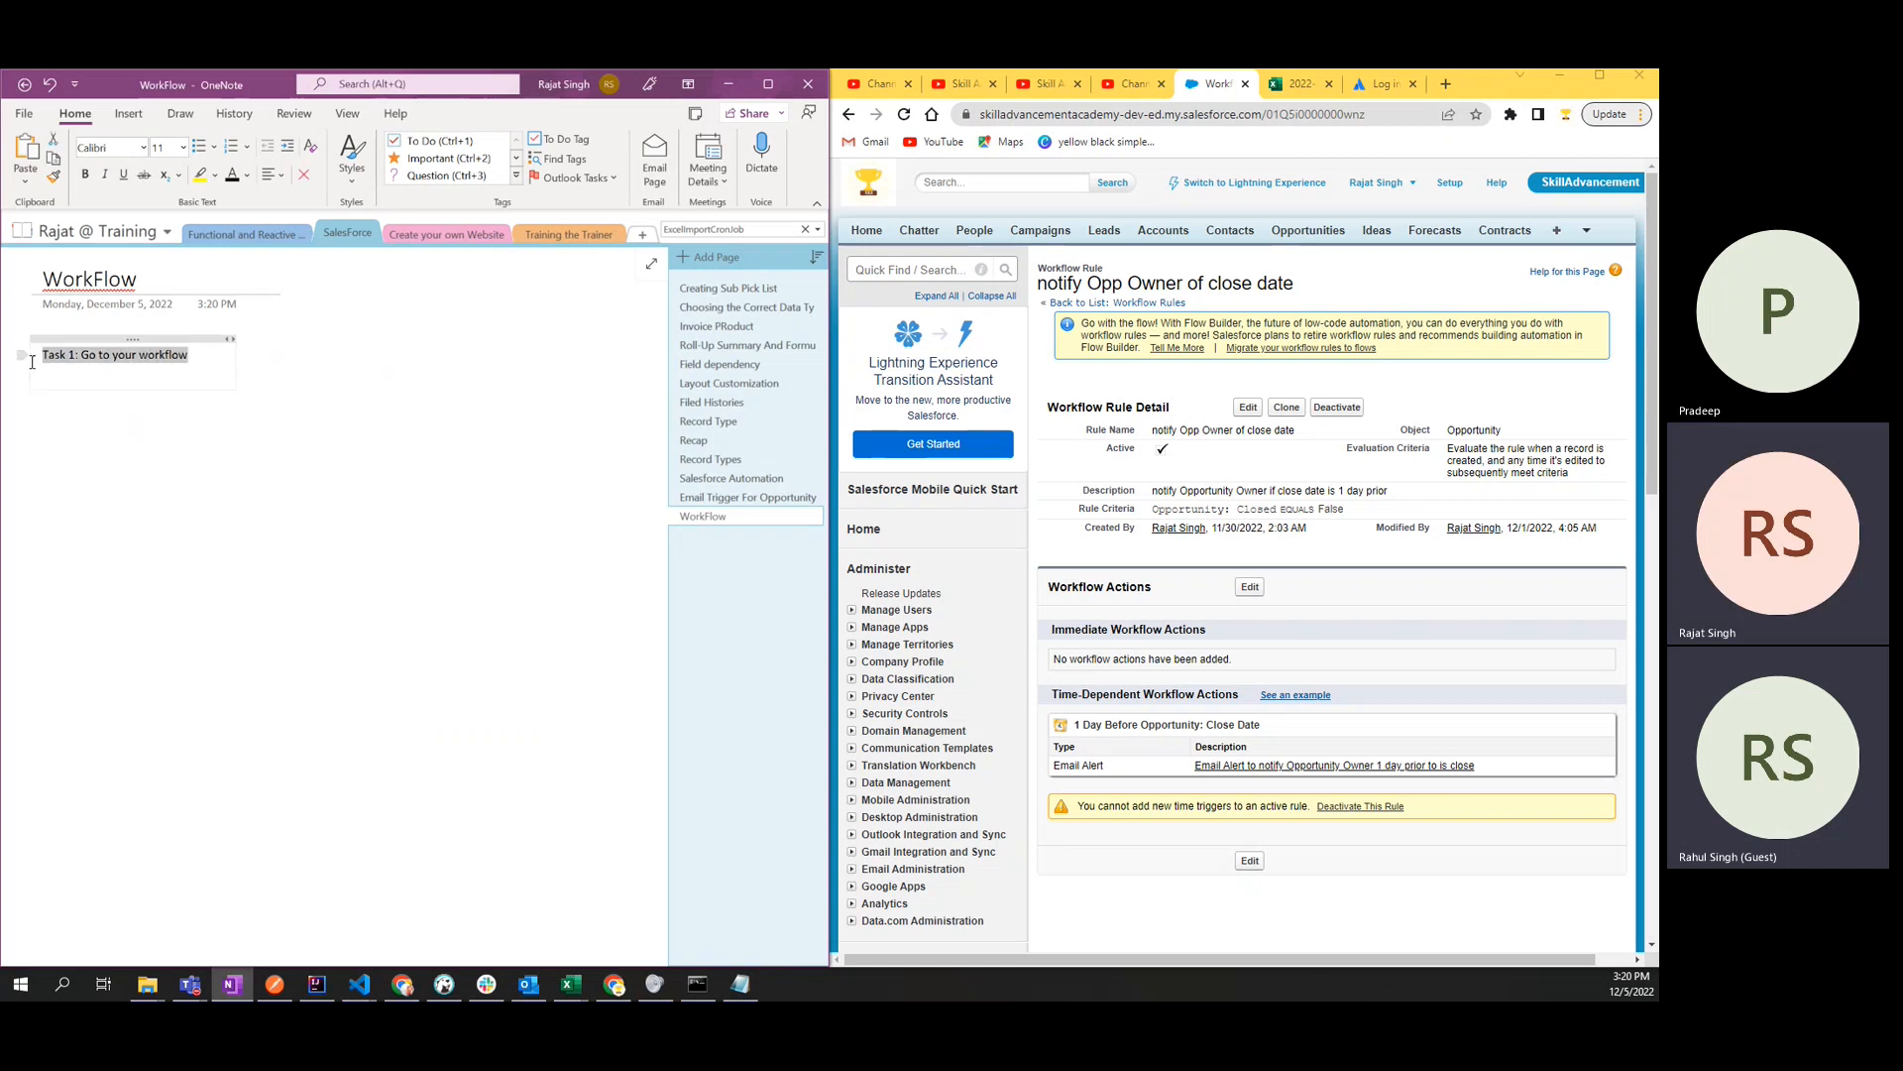
left_click(83, 382)
key("ctrl+v")
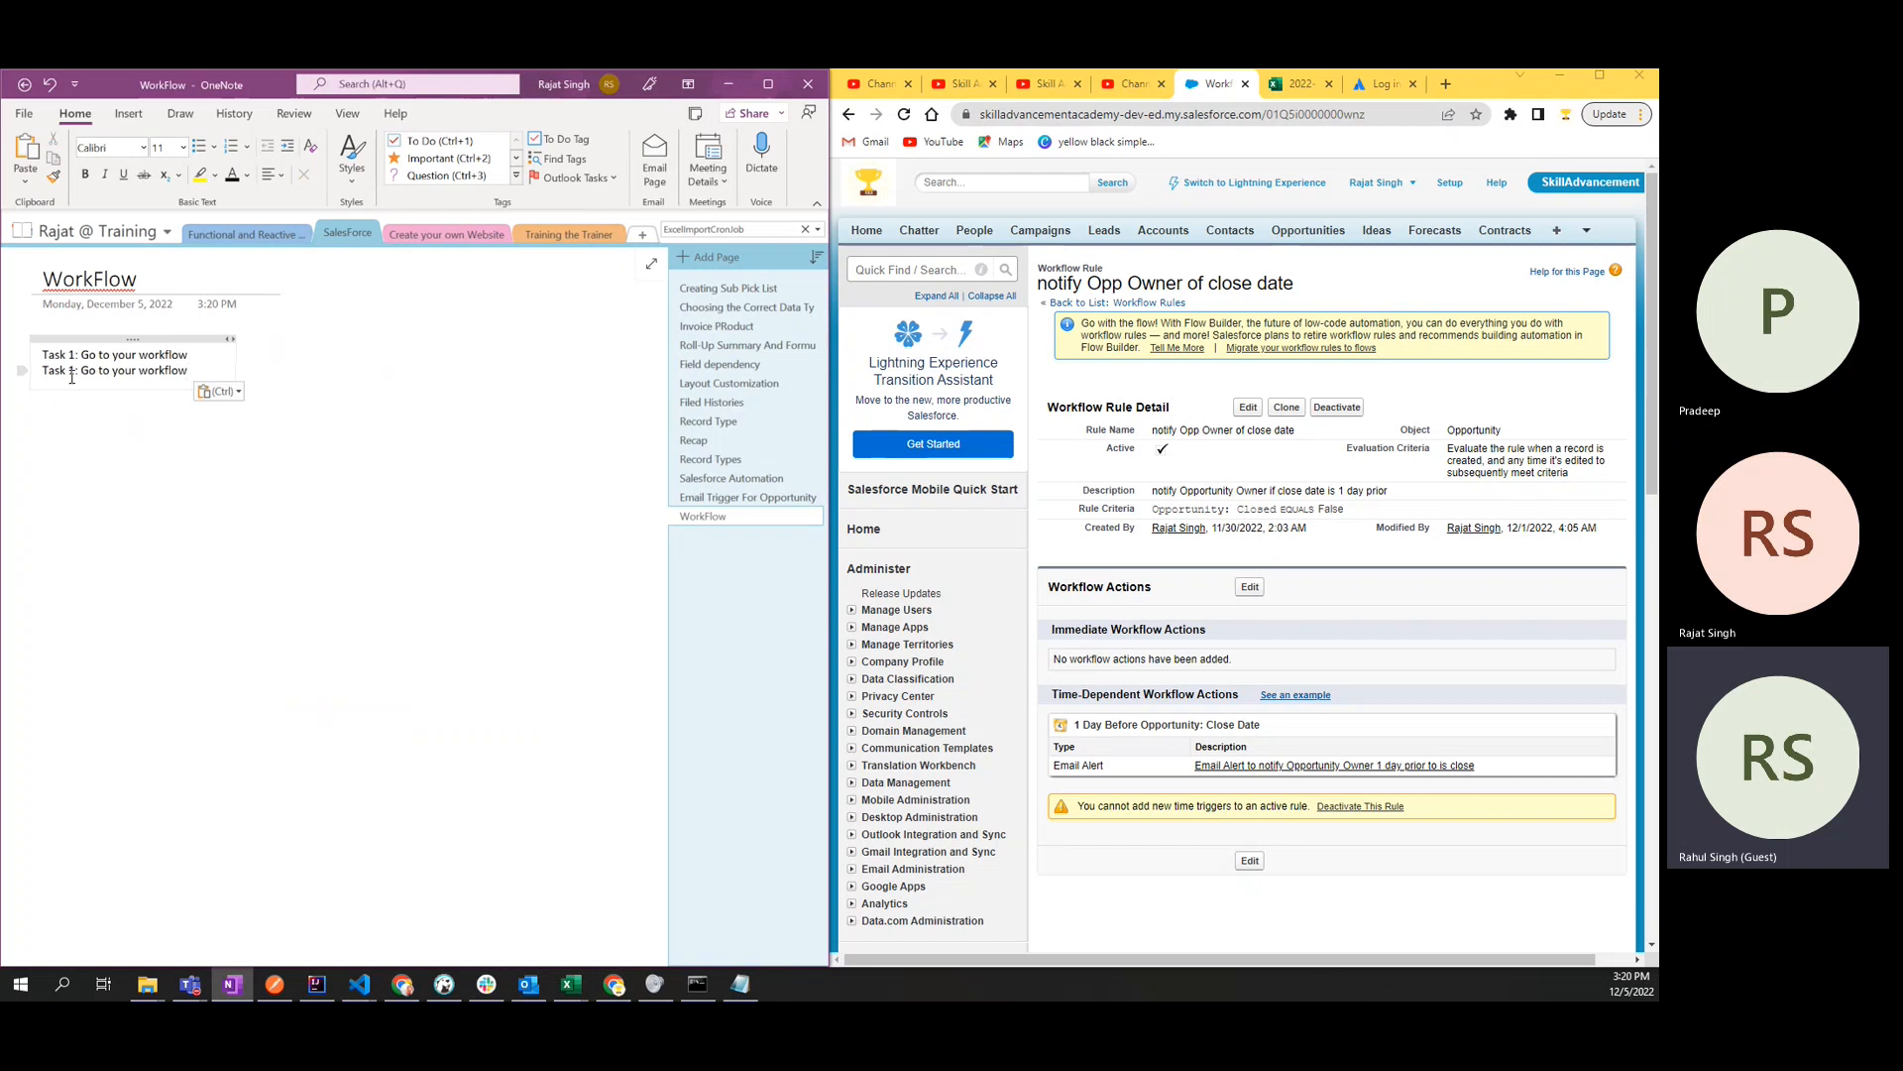
double_click(72, 372)
type("2")
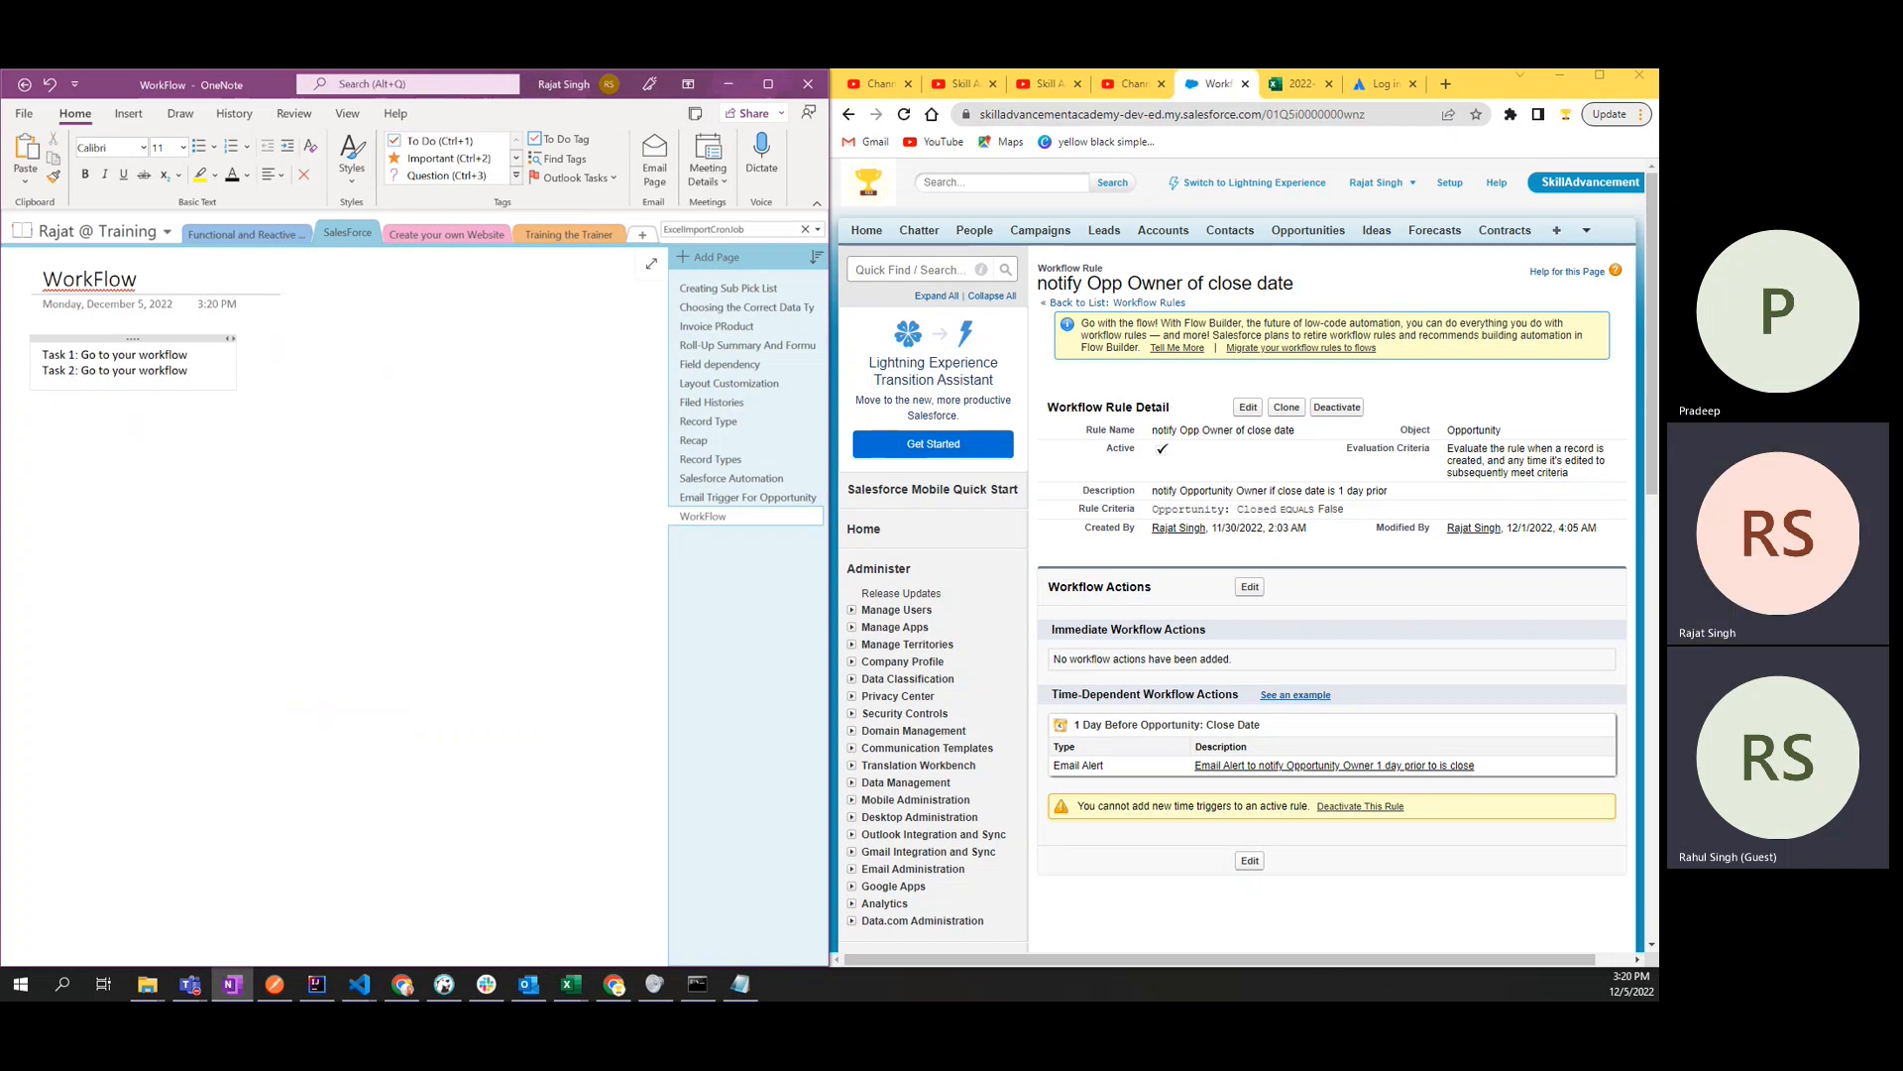
left_click_drag(81, 371, 199, 371)
type("Activate it")
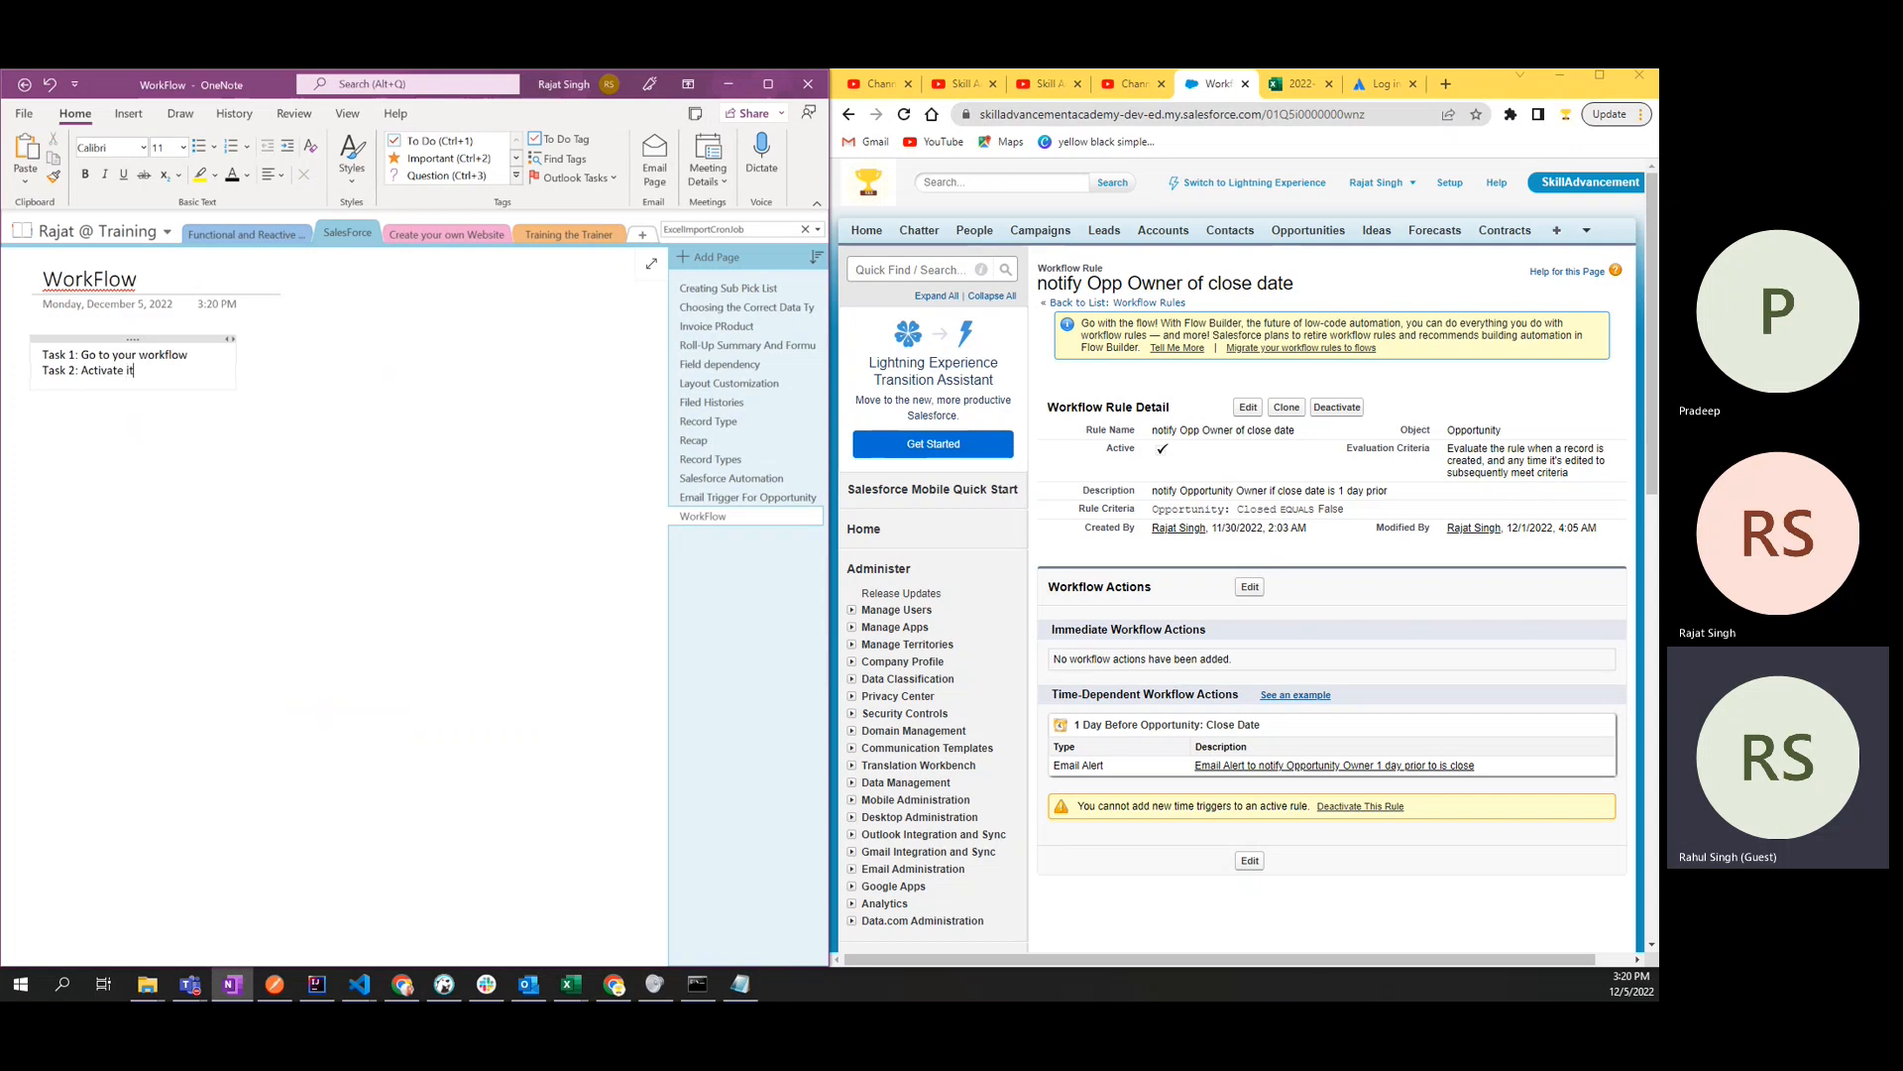
- Paste another copy of the task line and change it to "Task 3: Check the"
key("ctrl+v")
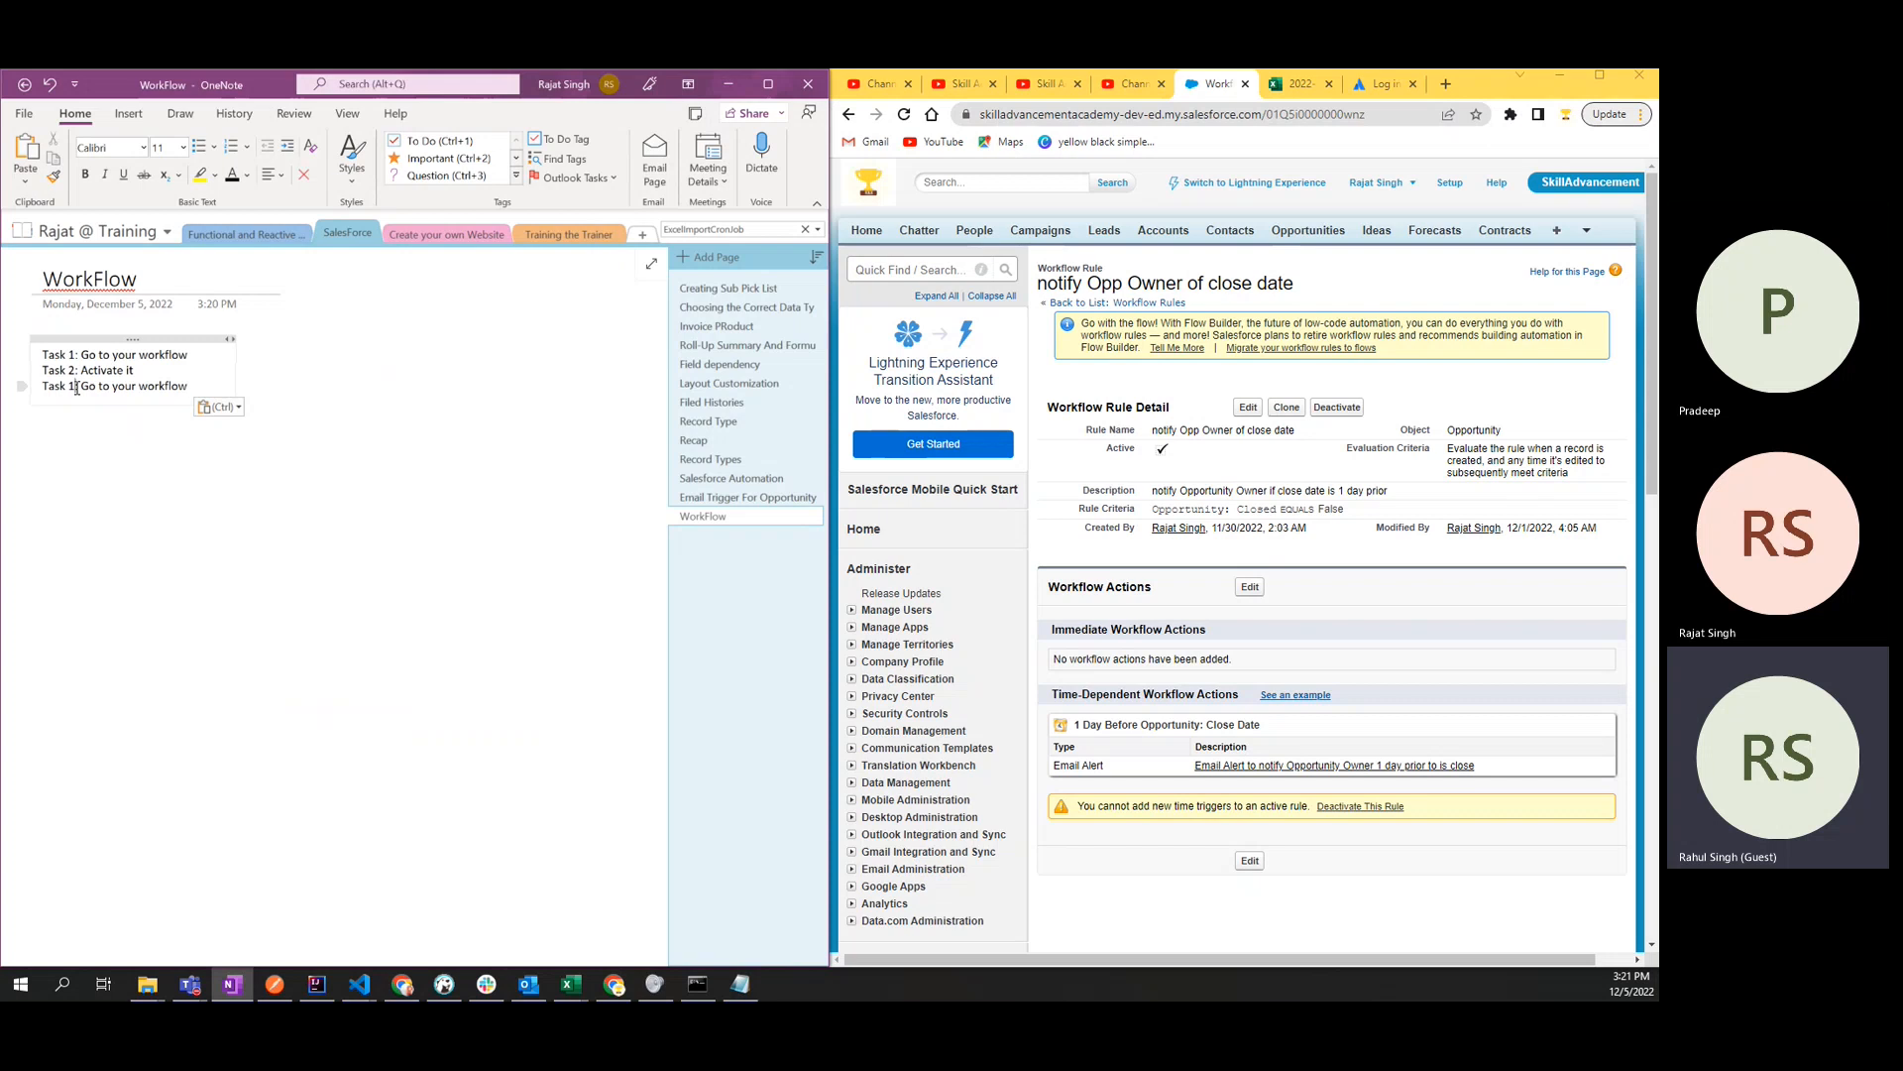
key("BackSpace")
type("3")
left_click_drag(81, 387, 198, 394)
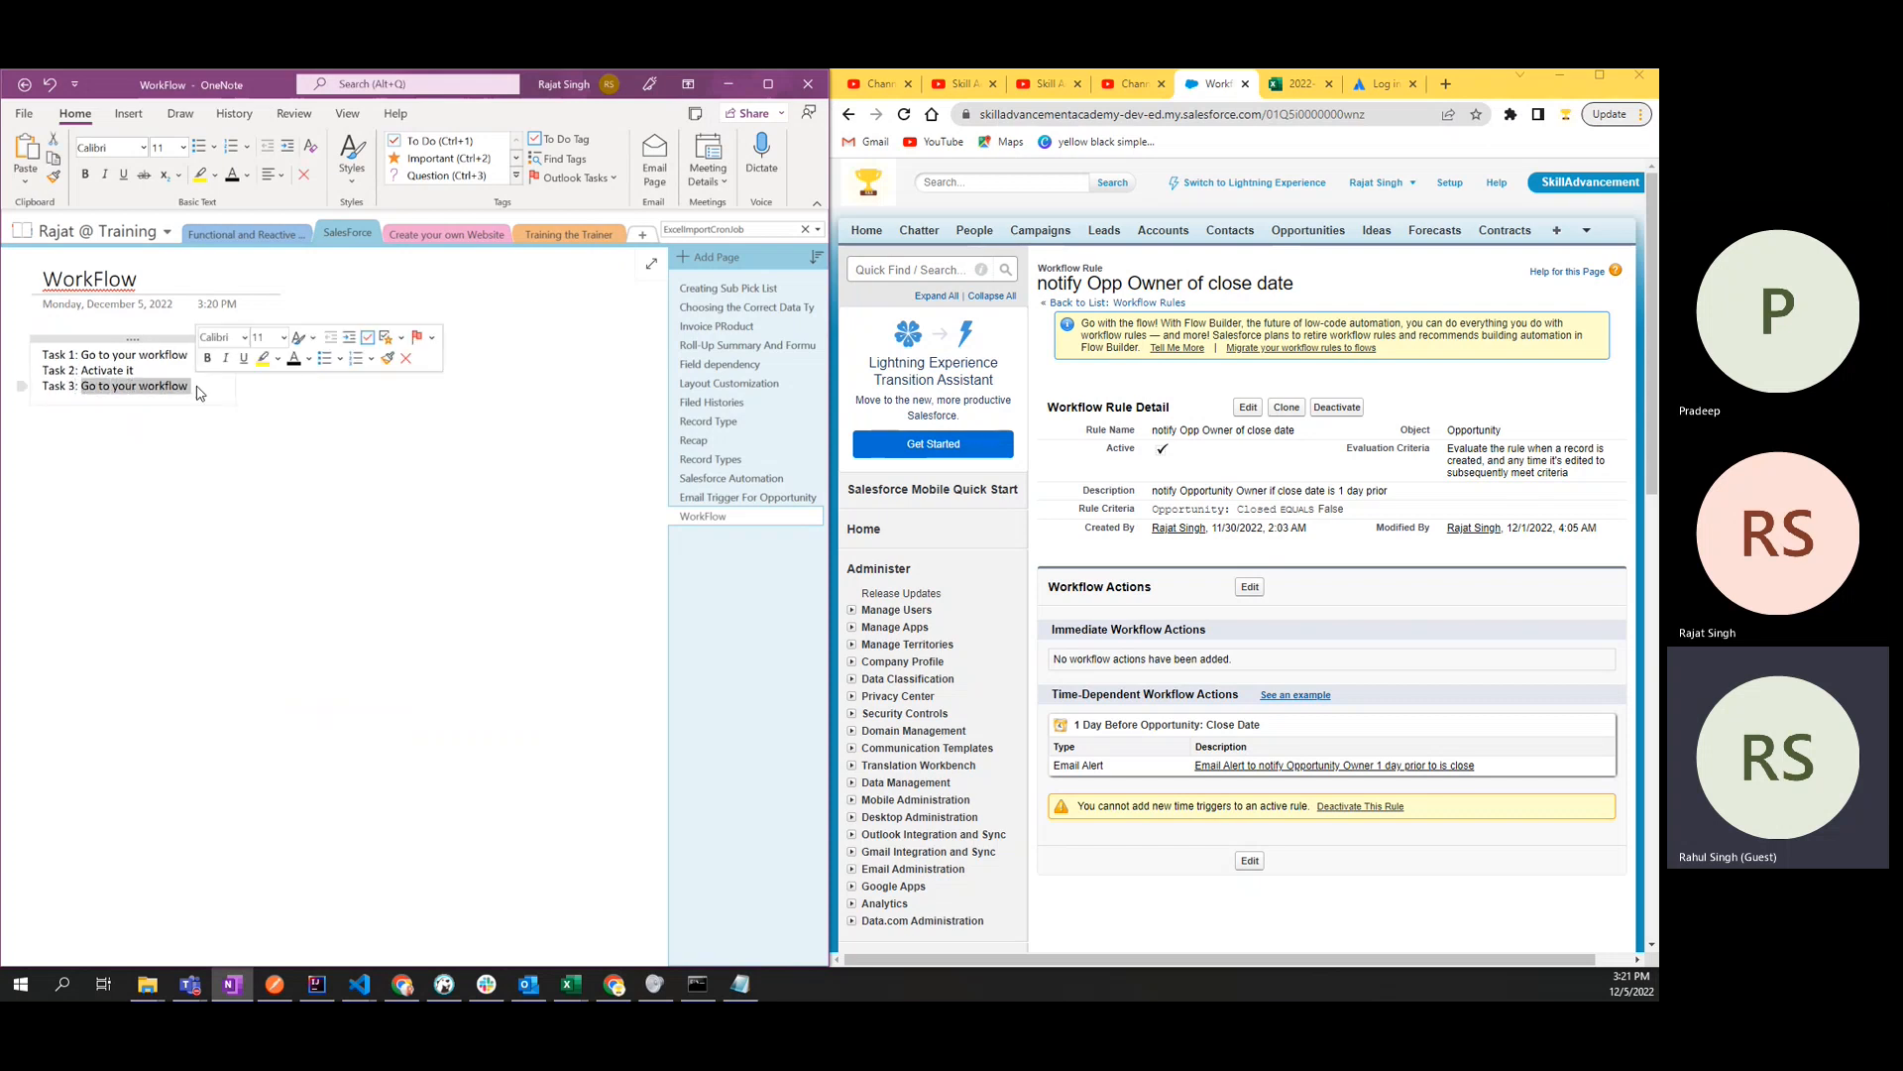
type("Check the")
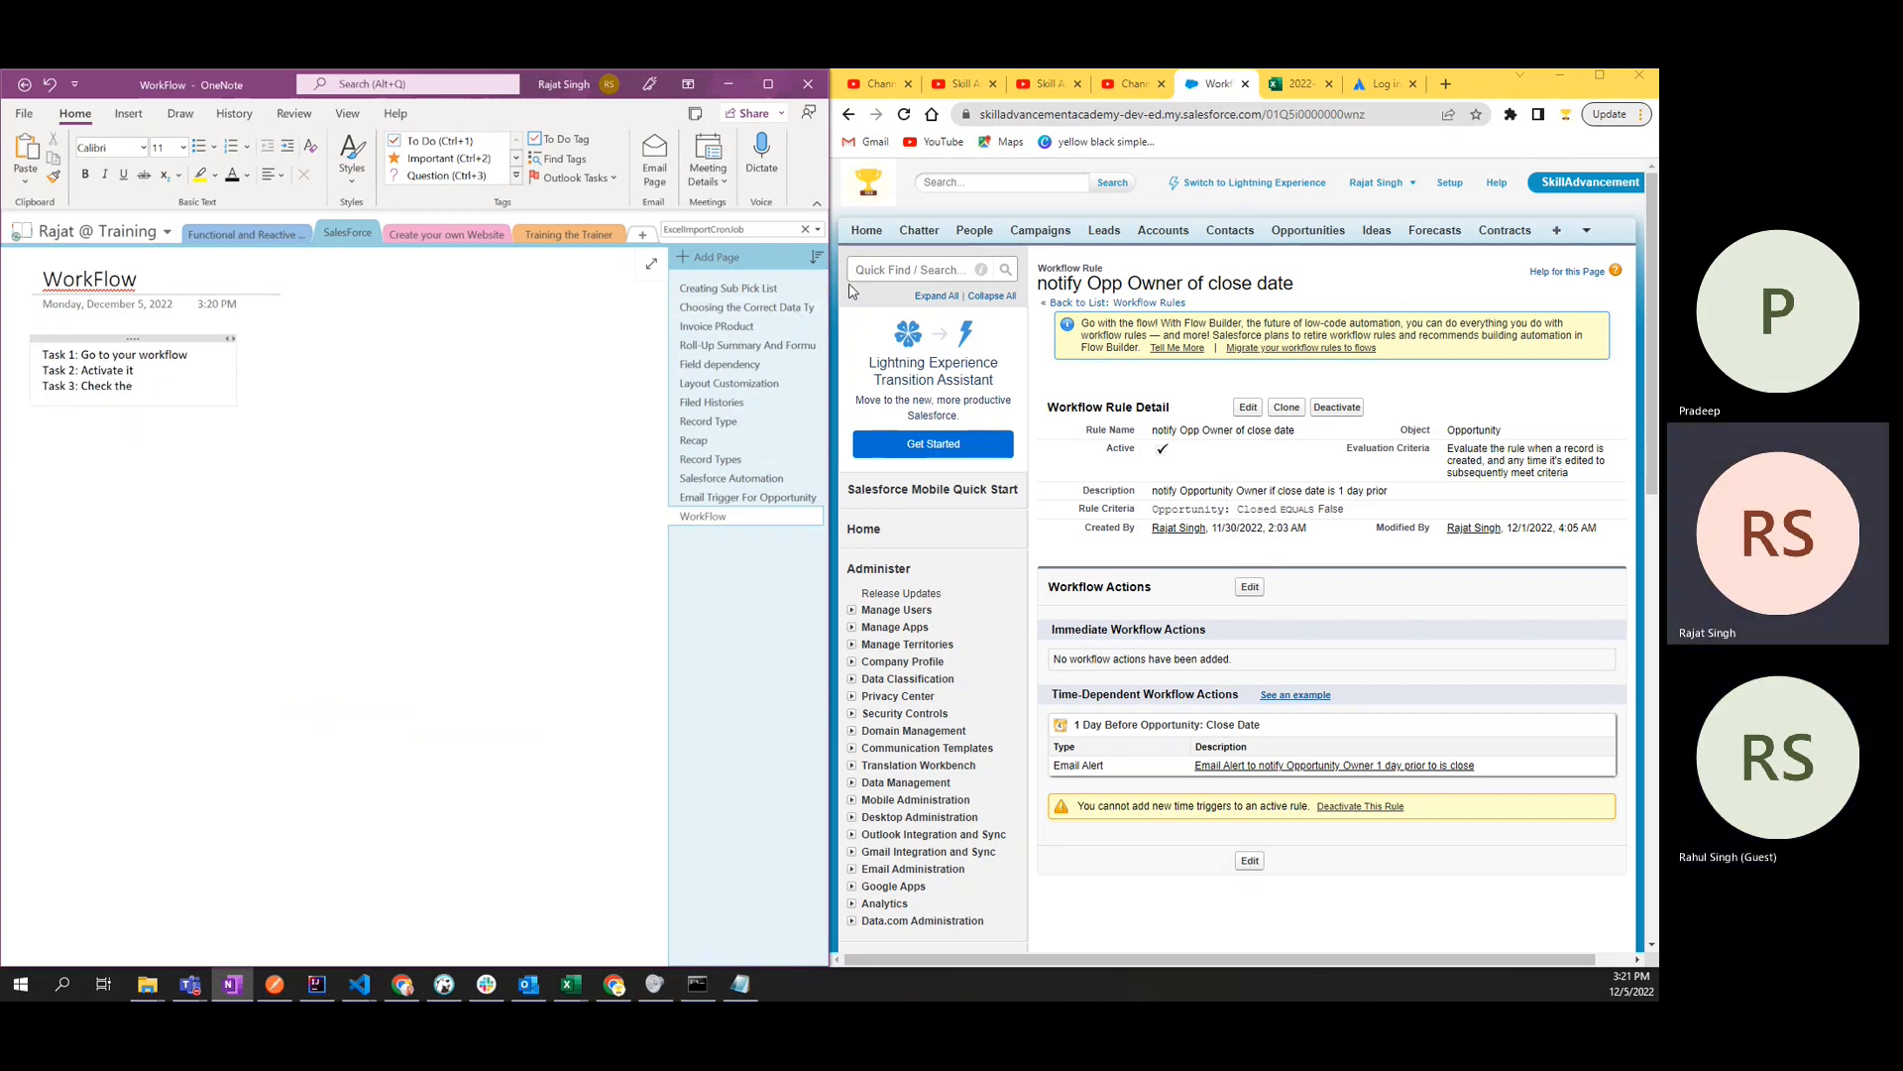
- Find and open the Time-Based Workflow page in Salesforce setup, and copy its page title
left_click(875, 270)
type("time-base")
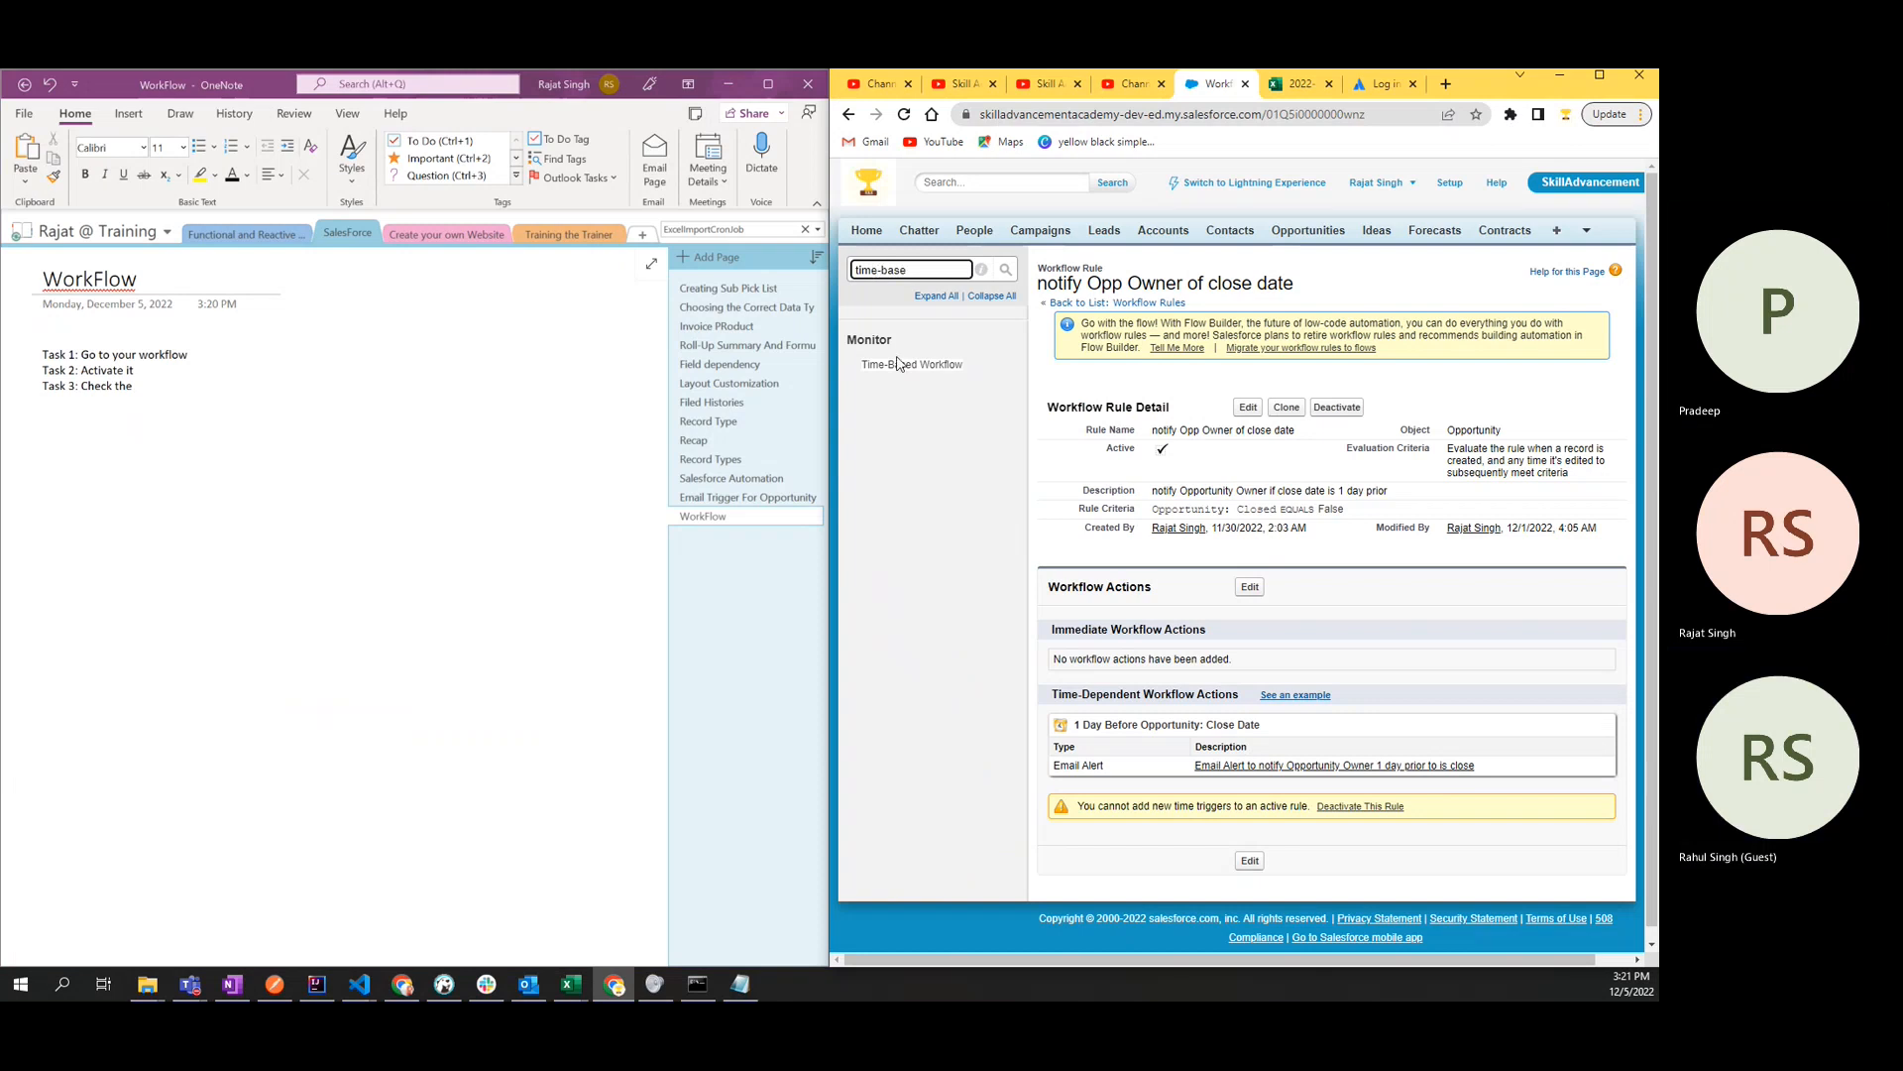
left_click(898, 364)
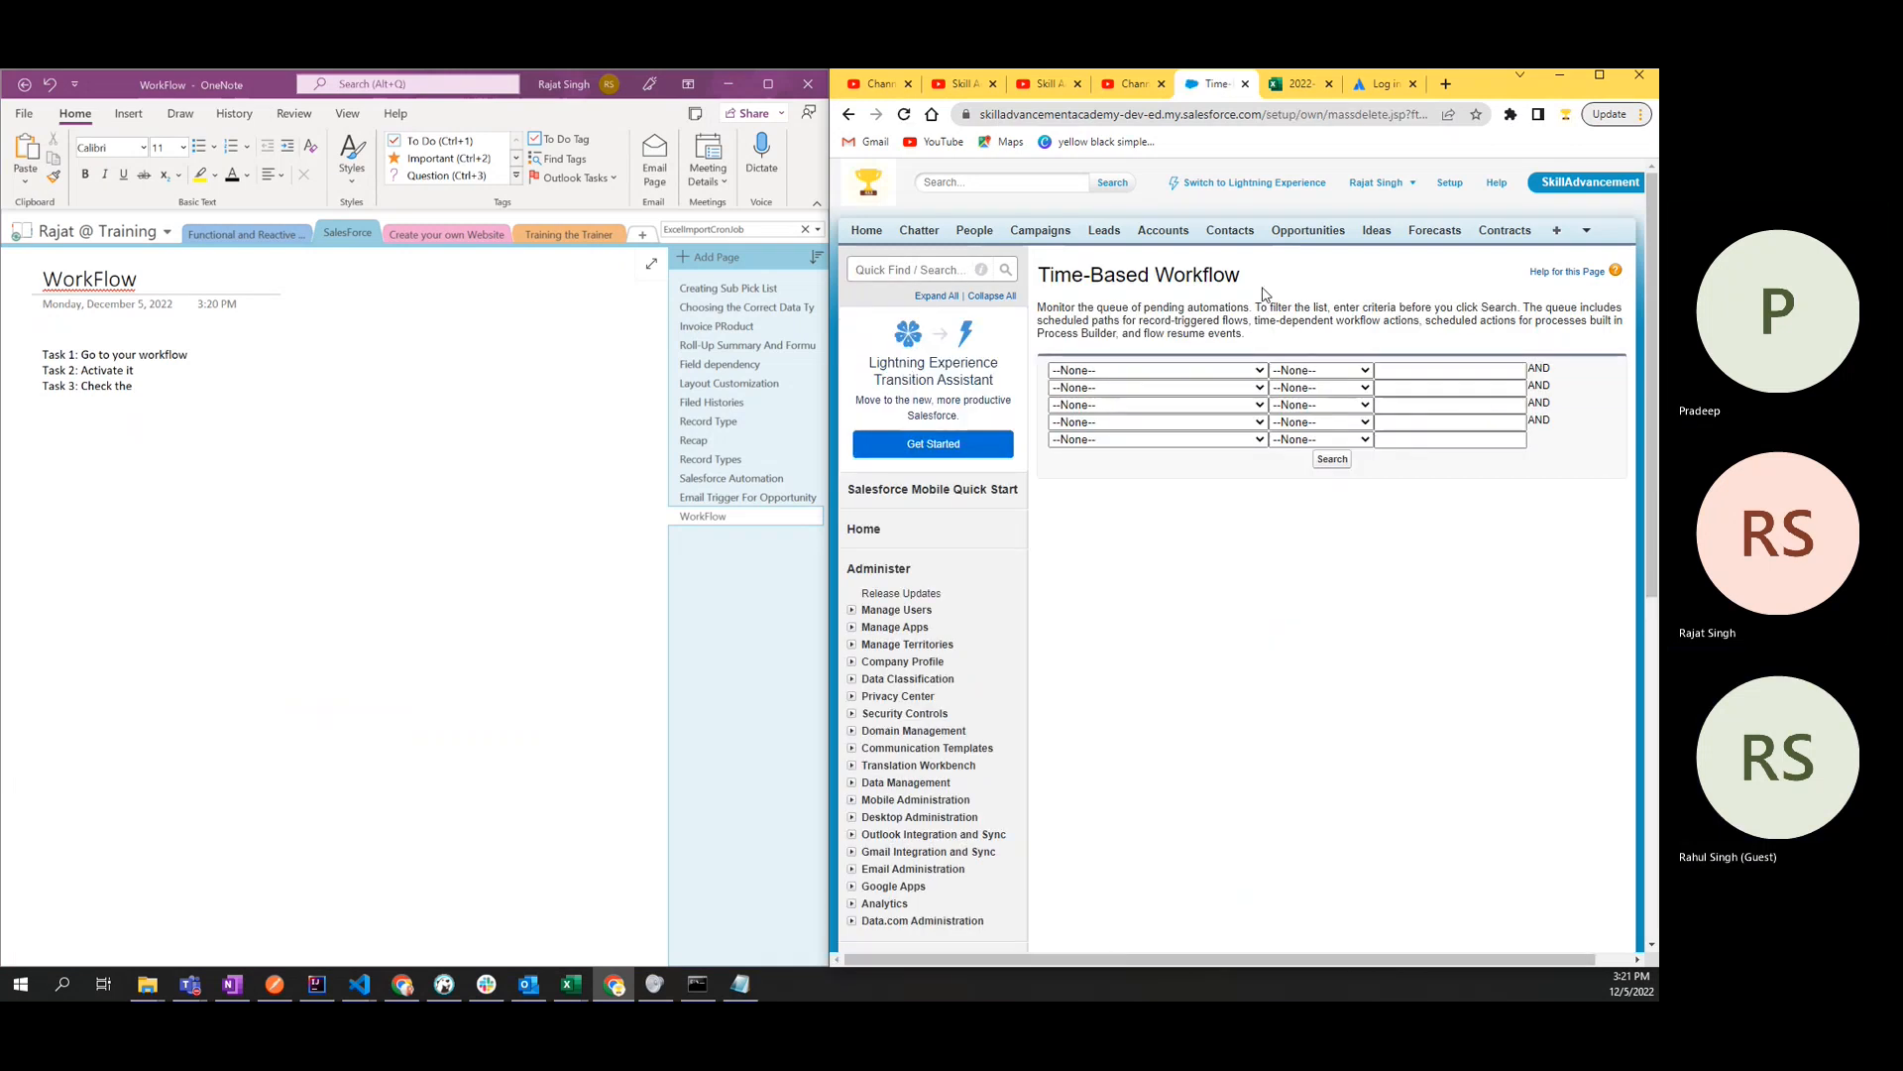
left_click_drag(1259, 287, 1044, 281)
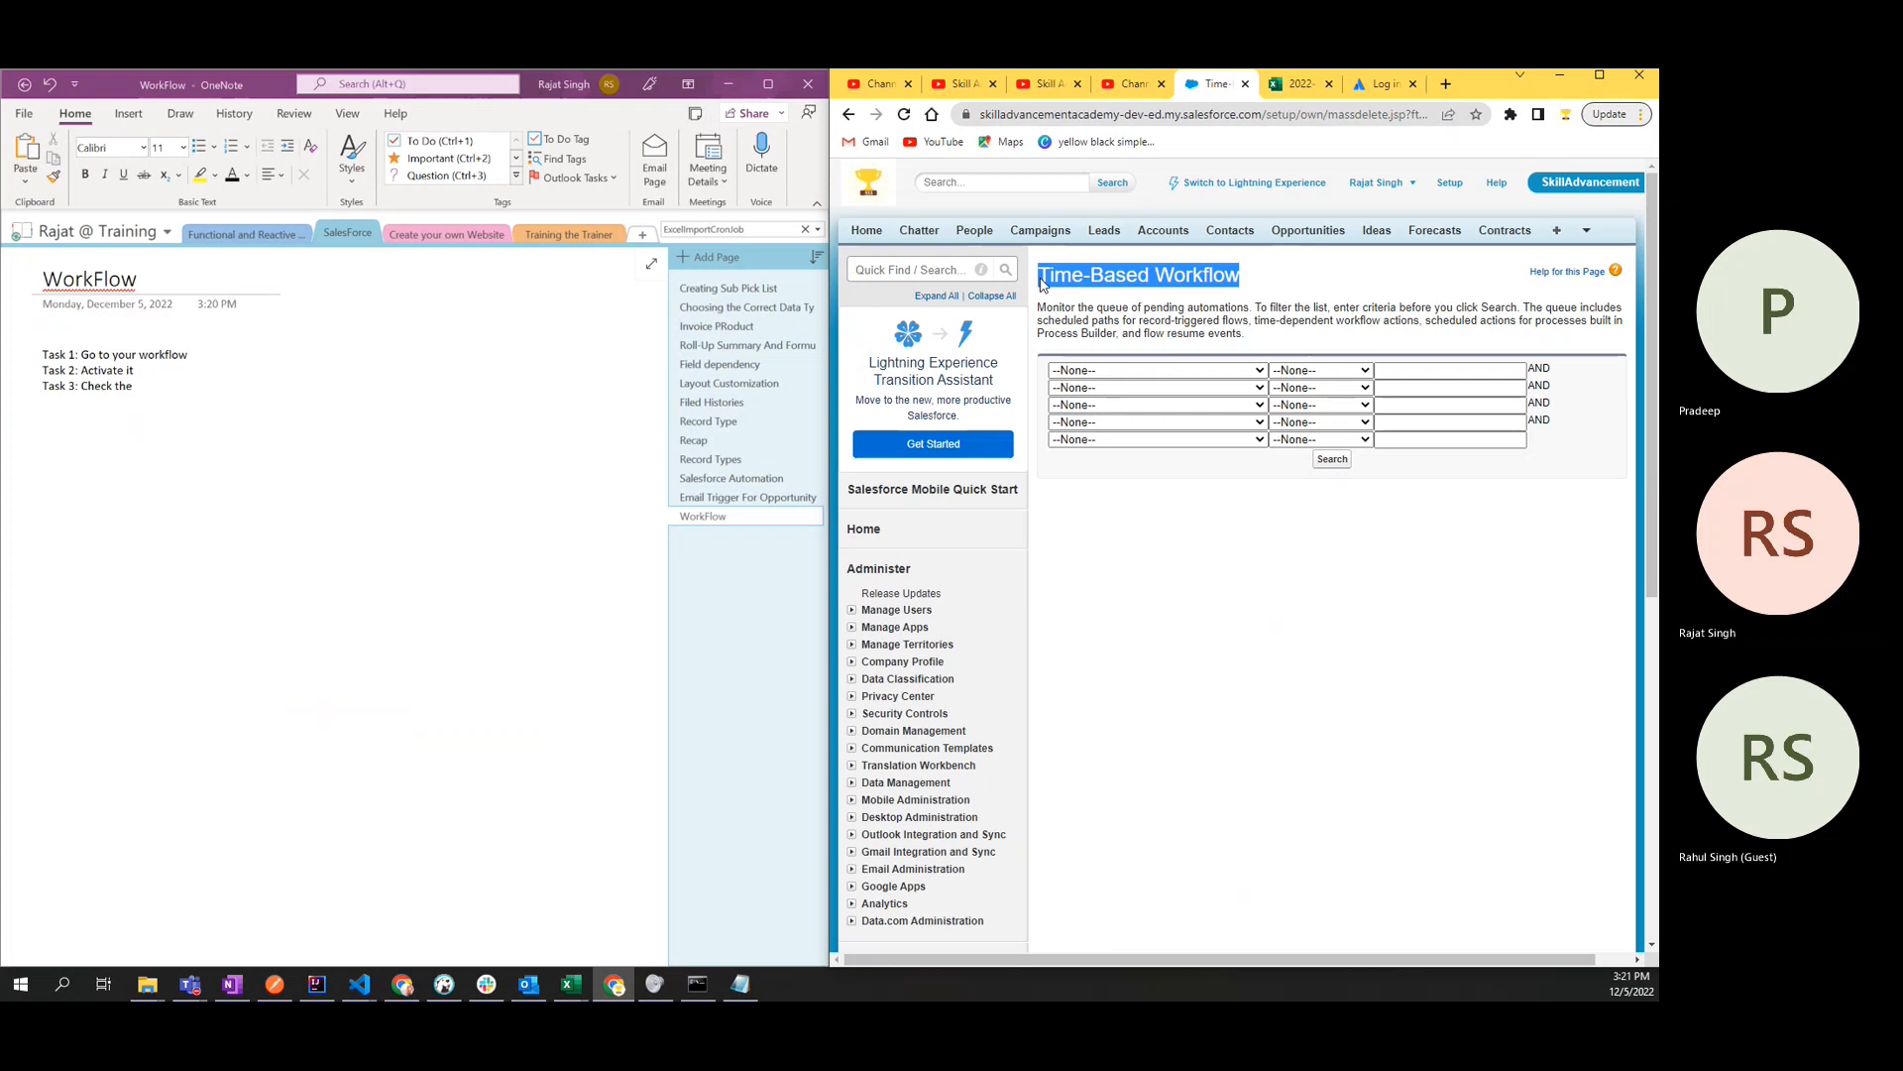
- Paste the title "Time-Based Workflow" after "Task 3: Check the" in the notes and remove the pasted source link
left_click(142, 385)
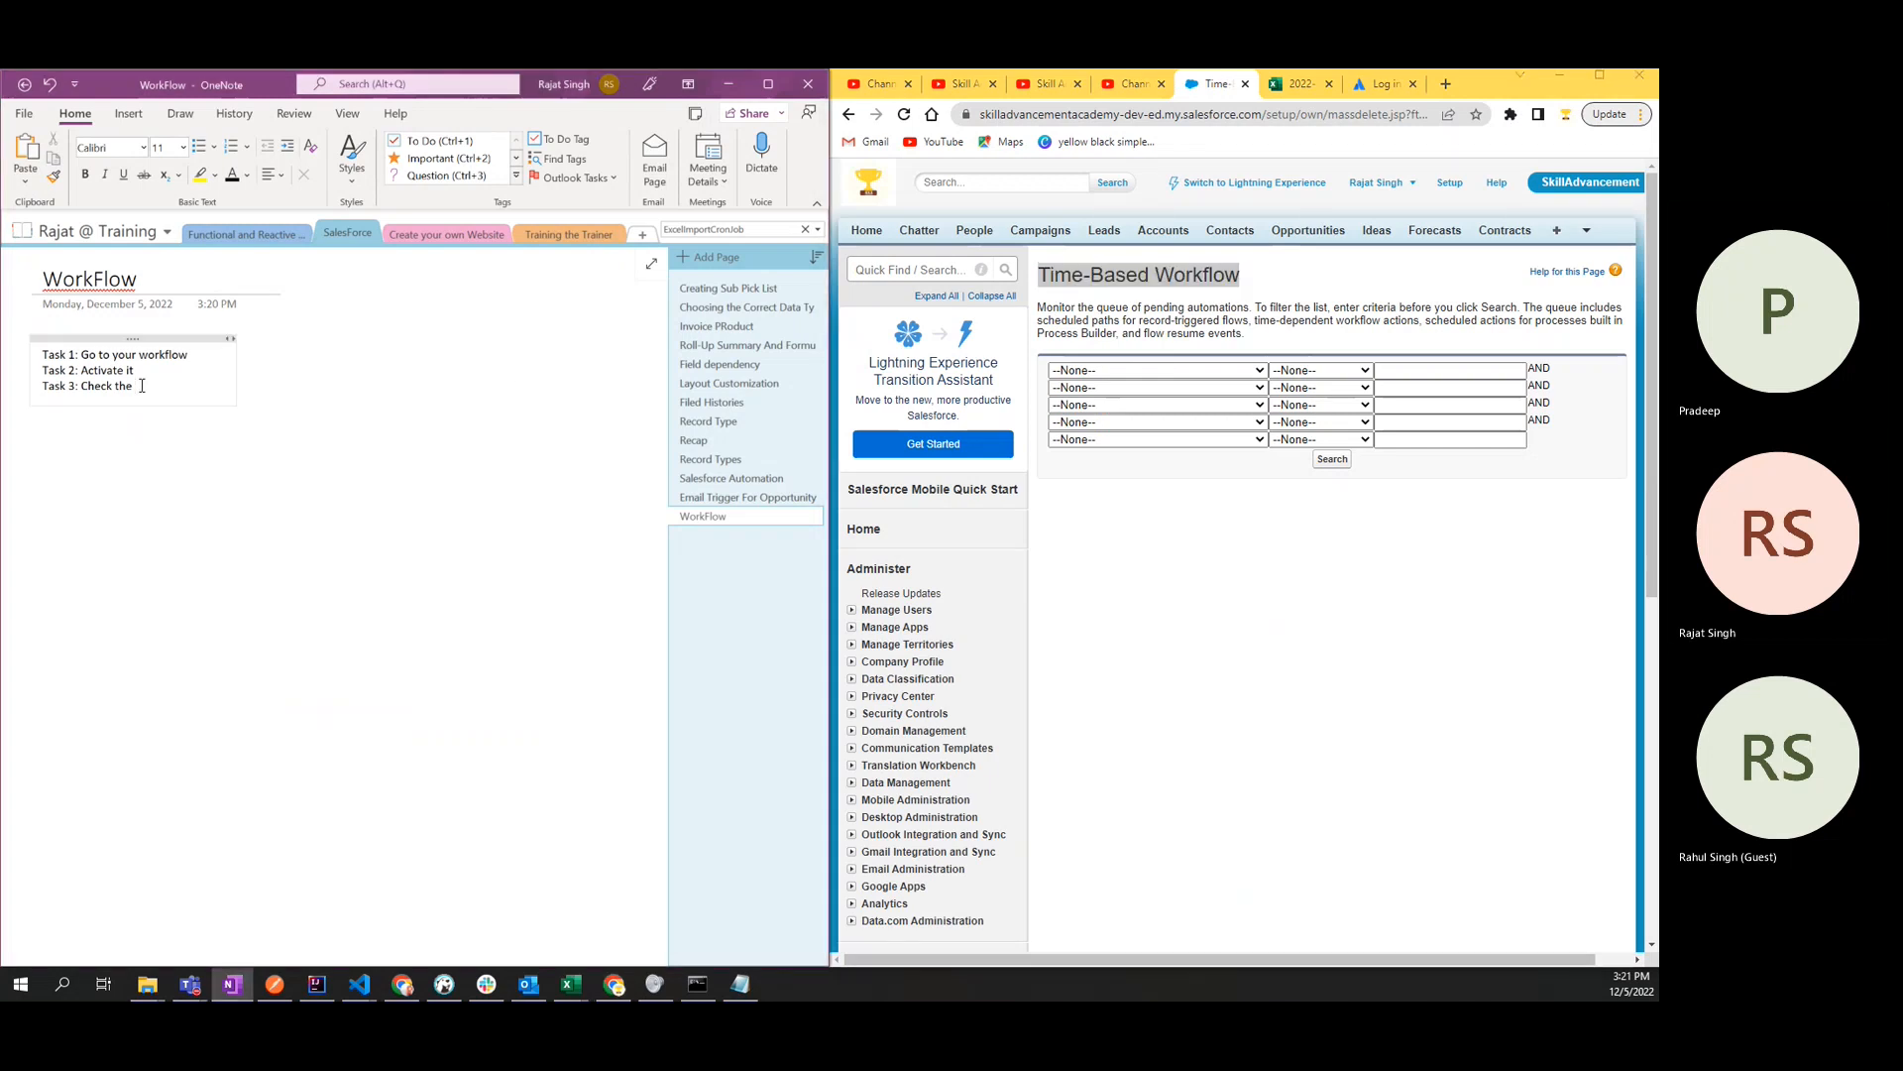
key("ctrl+v")
triple_click(212, 437)
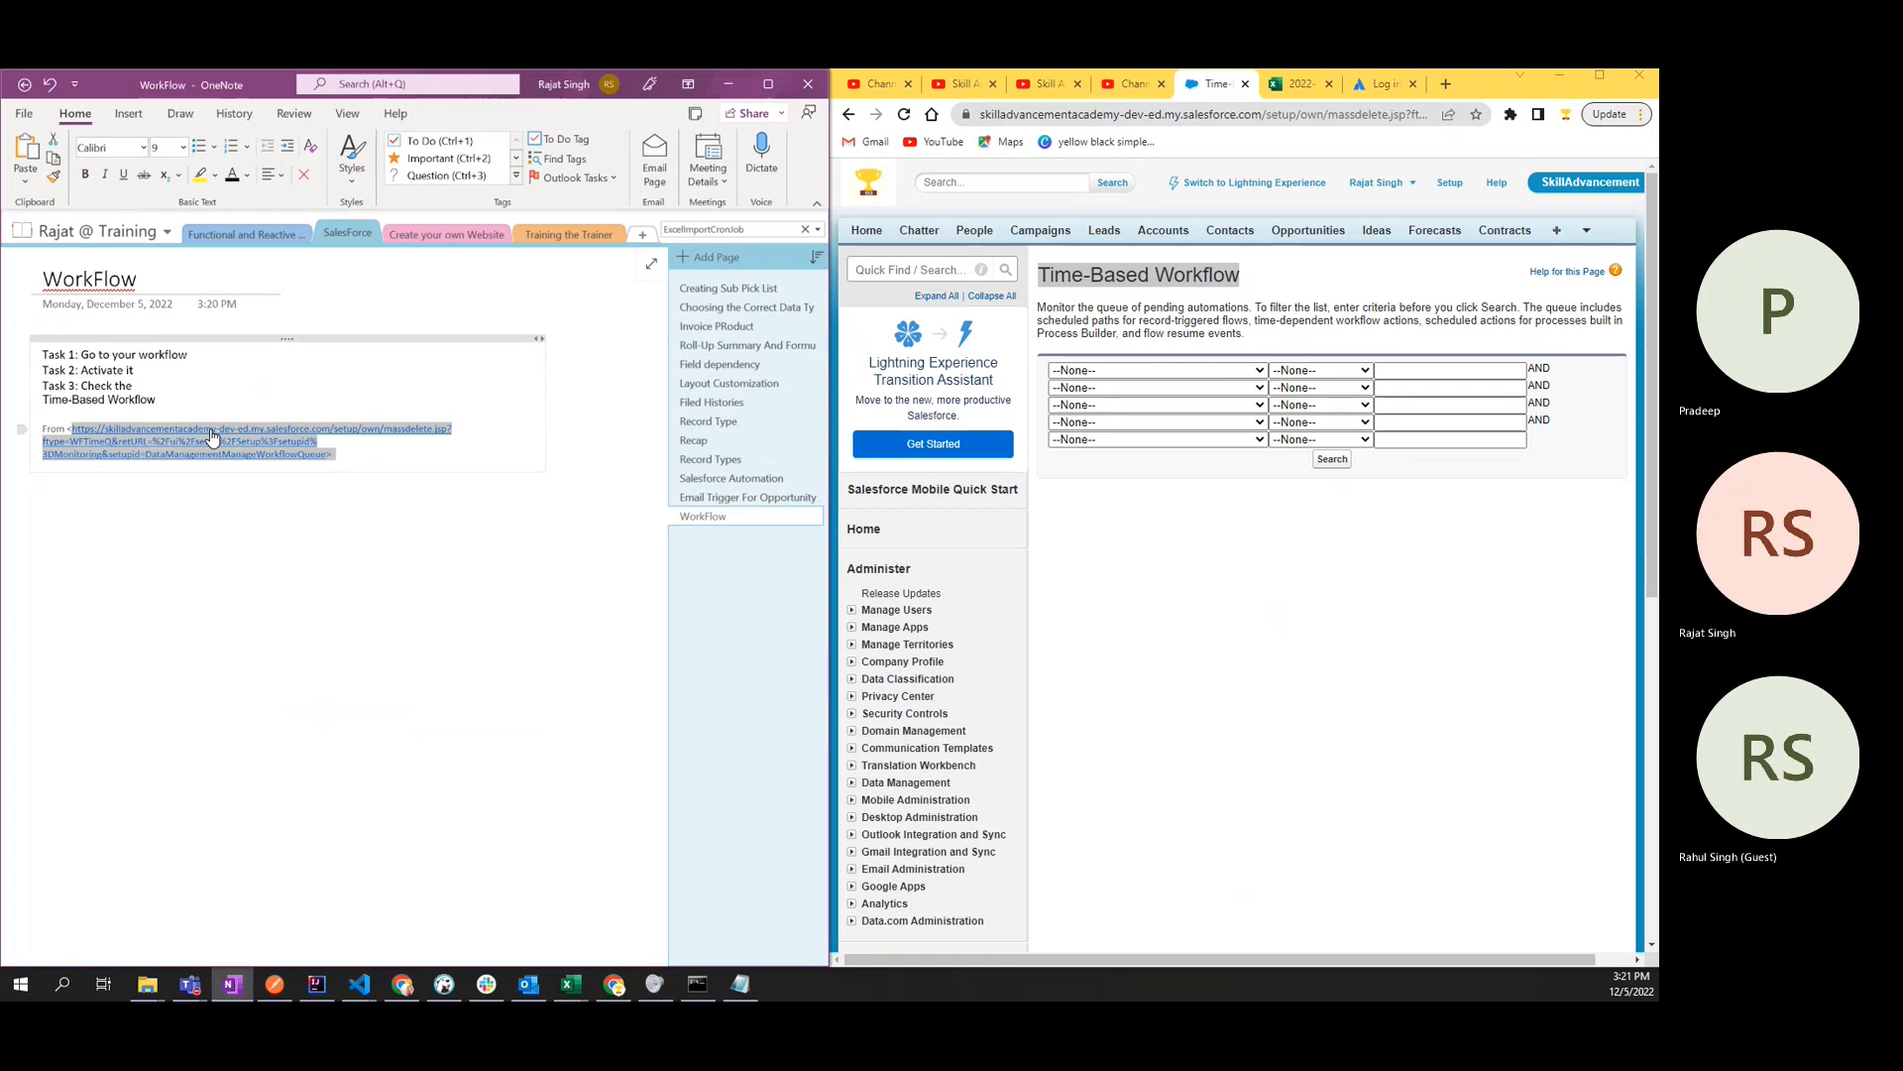
key("BackSpace")
key("BackSpace")
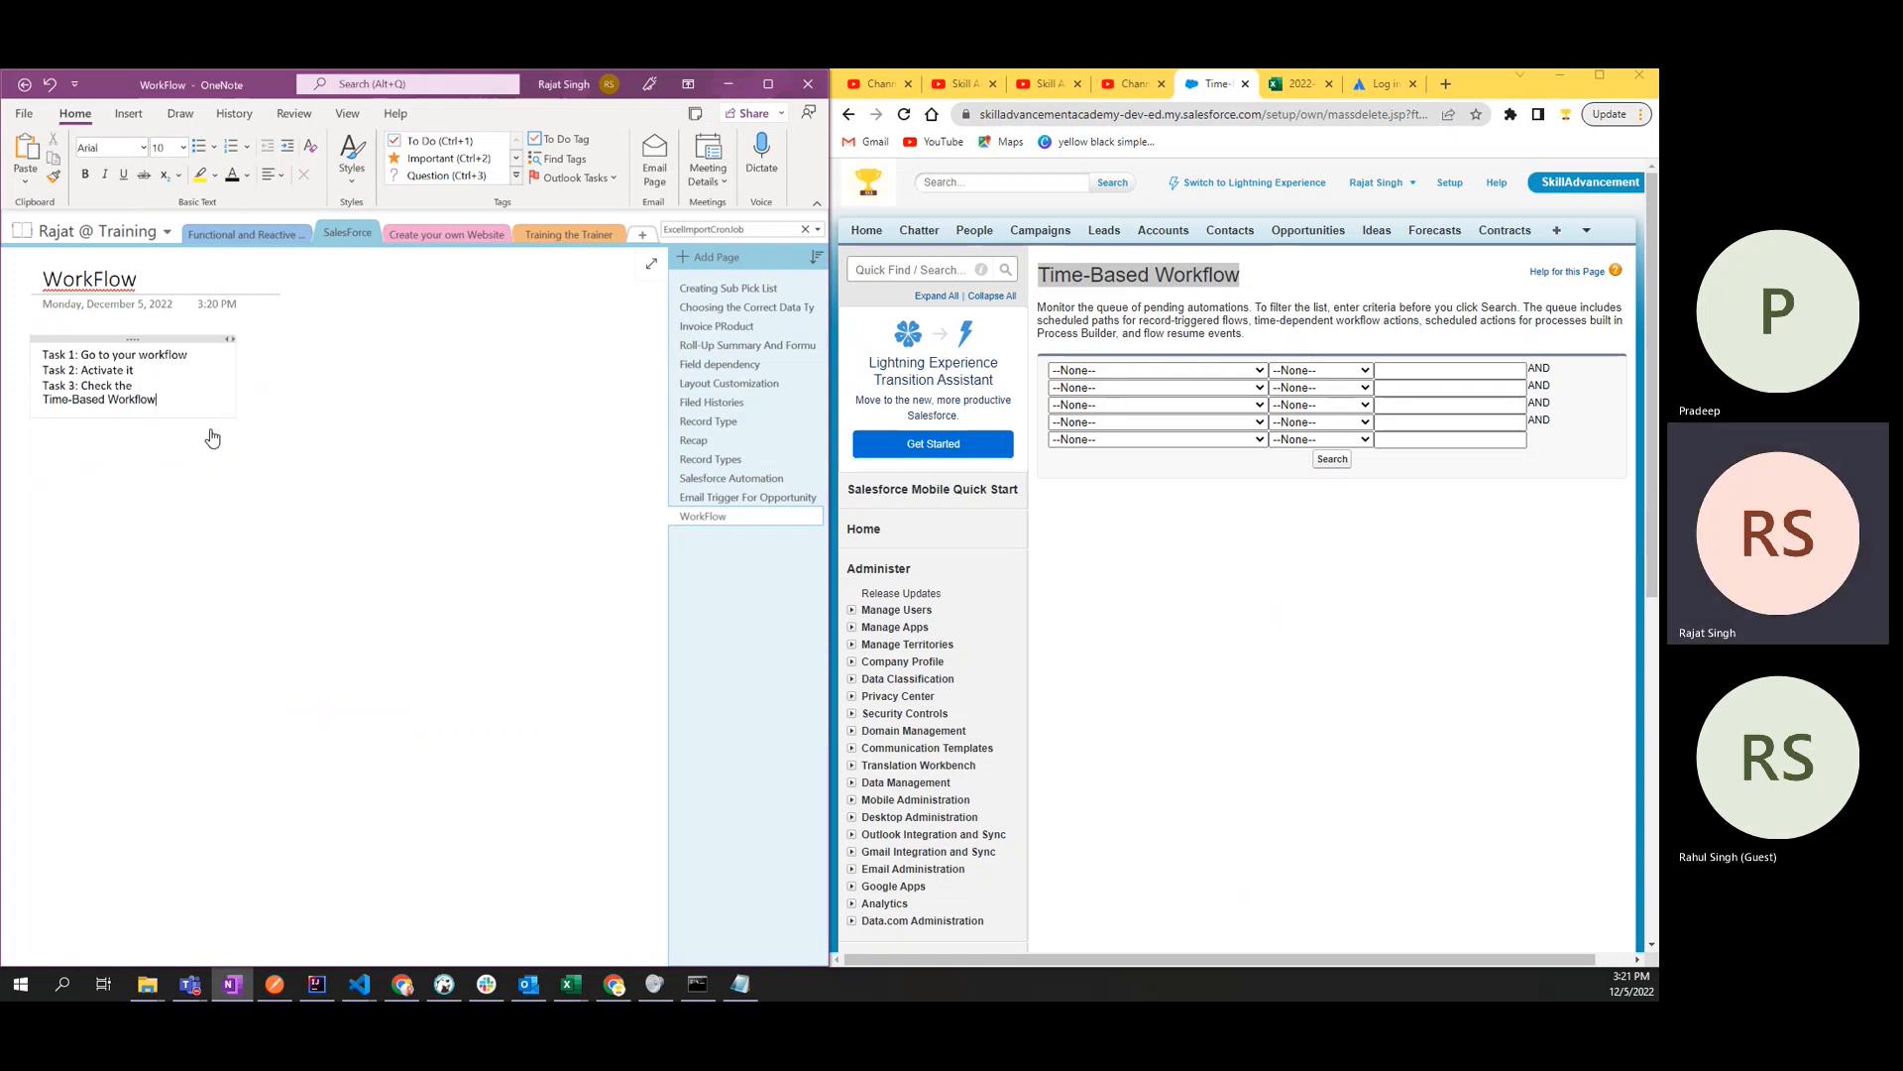
- Replace "Workflow" after "Time-Based" in the notes with "navigation node to see if your workflow is scheduled or not"
double_click(139, 400)
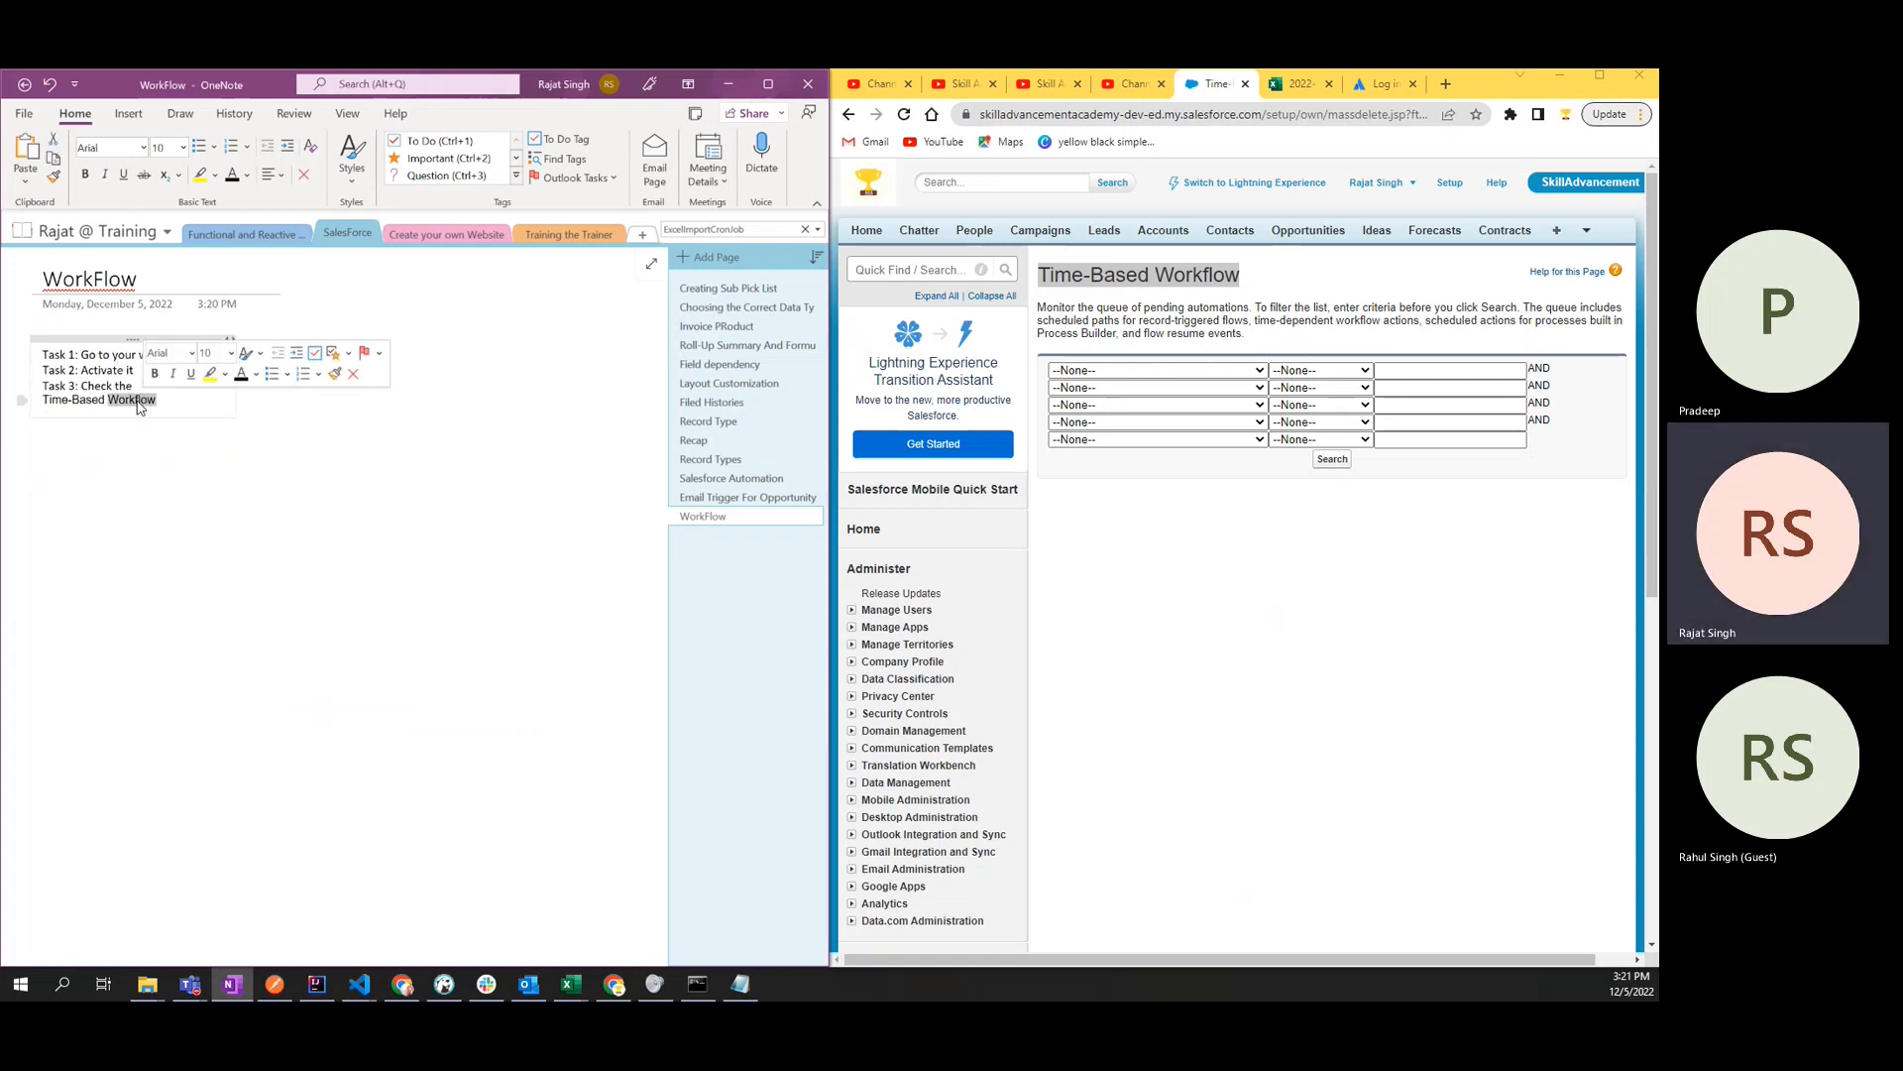
type("navigation node ")
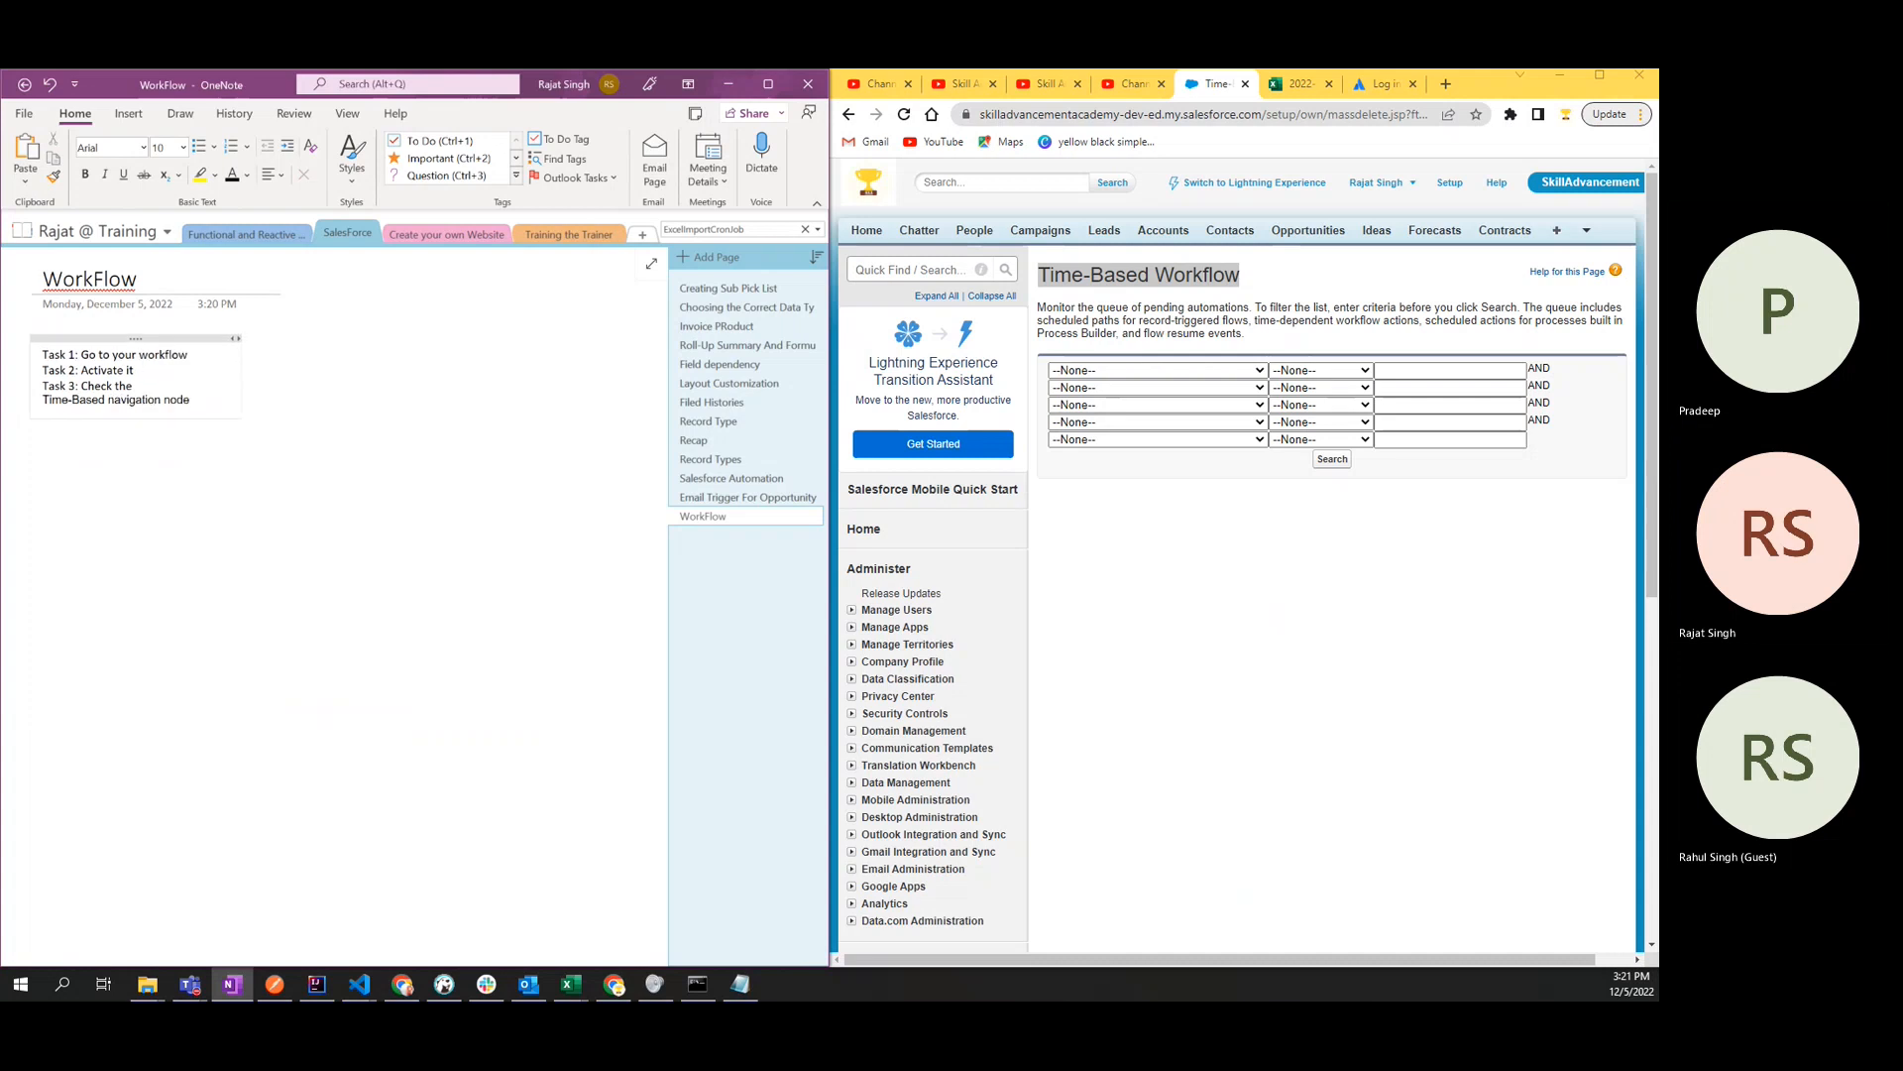
type("to see ")
type("if")
type(" your wor")
type("klfo")
type("flow is")
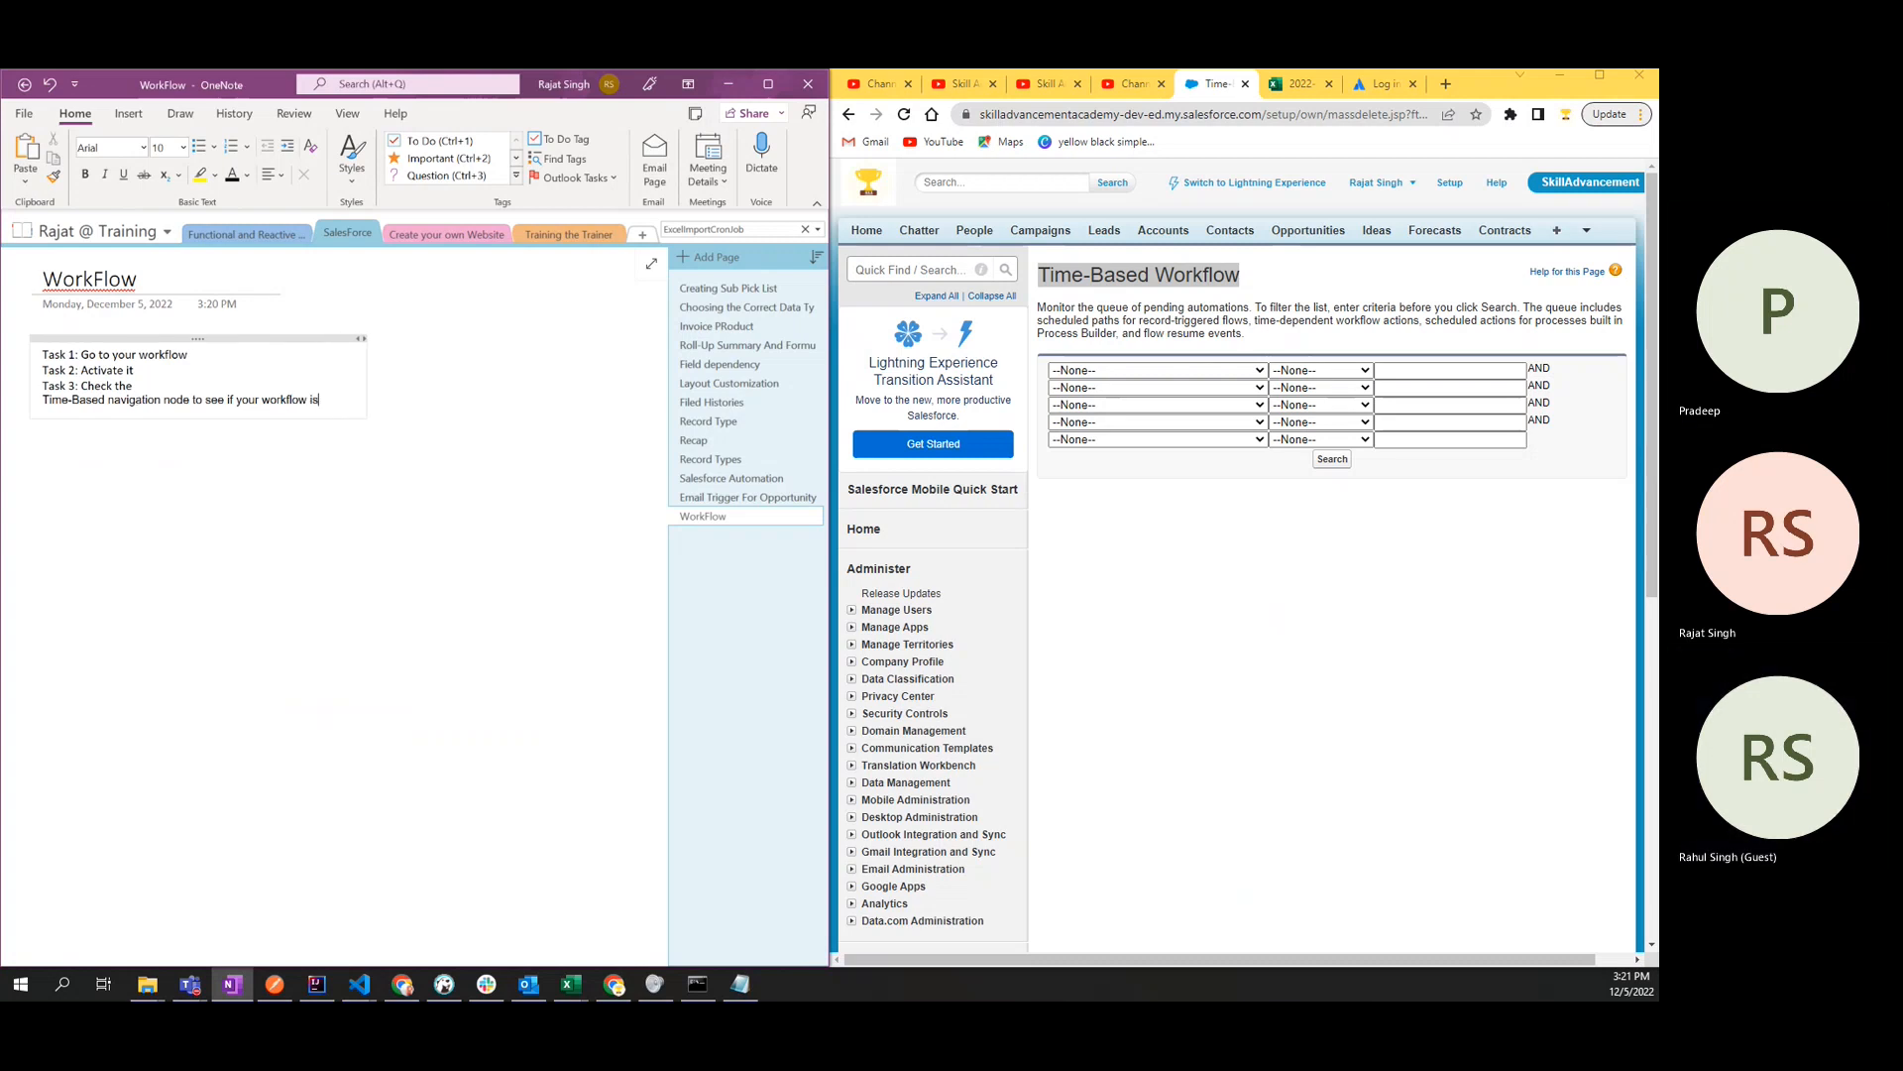
type(" schedu")
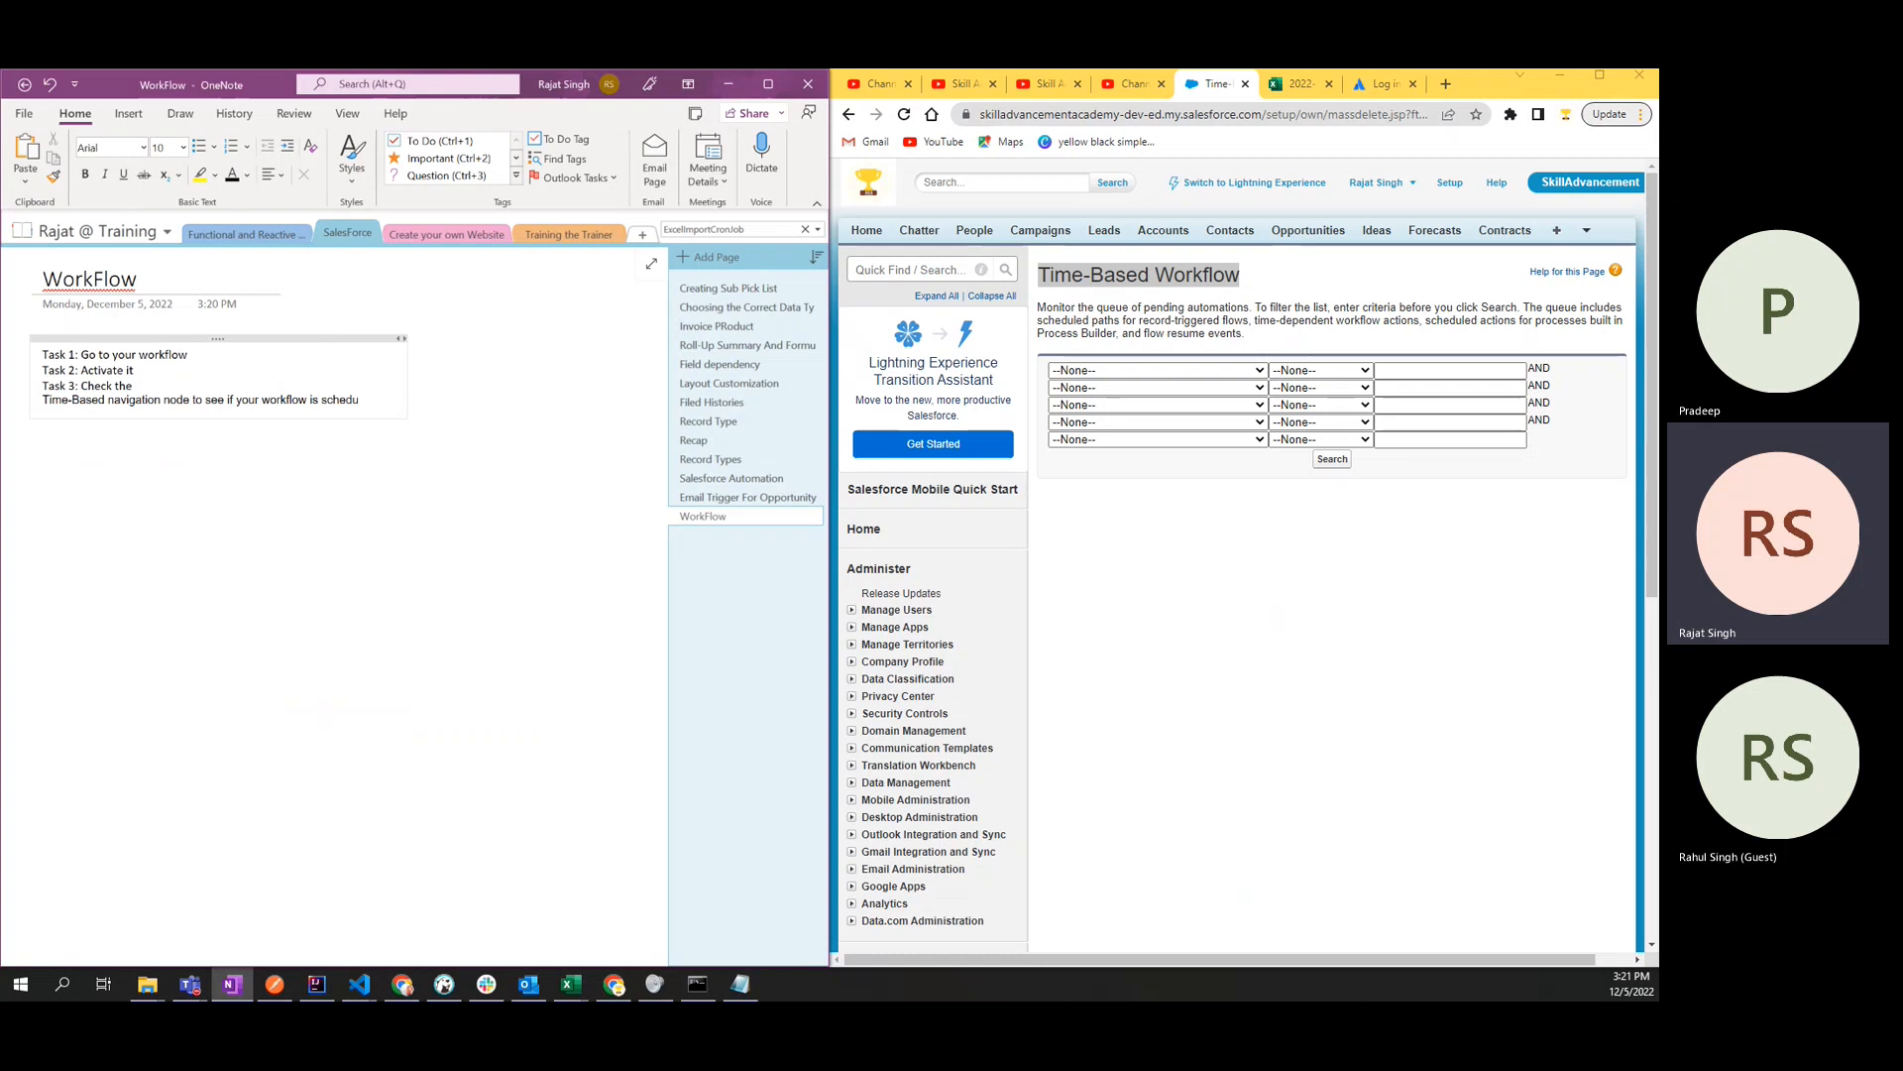
type("led o ")
type(" not")
- Join the "Time-Based" line onto the Task 3 line, remove the extra blank lines beneath, and end the sentence with a period
left_click(44, 402)
key("BackSpace")
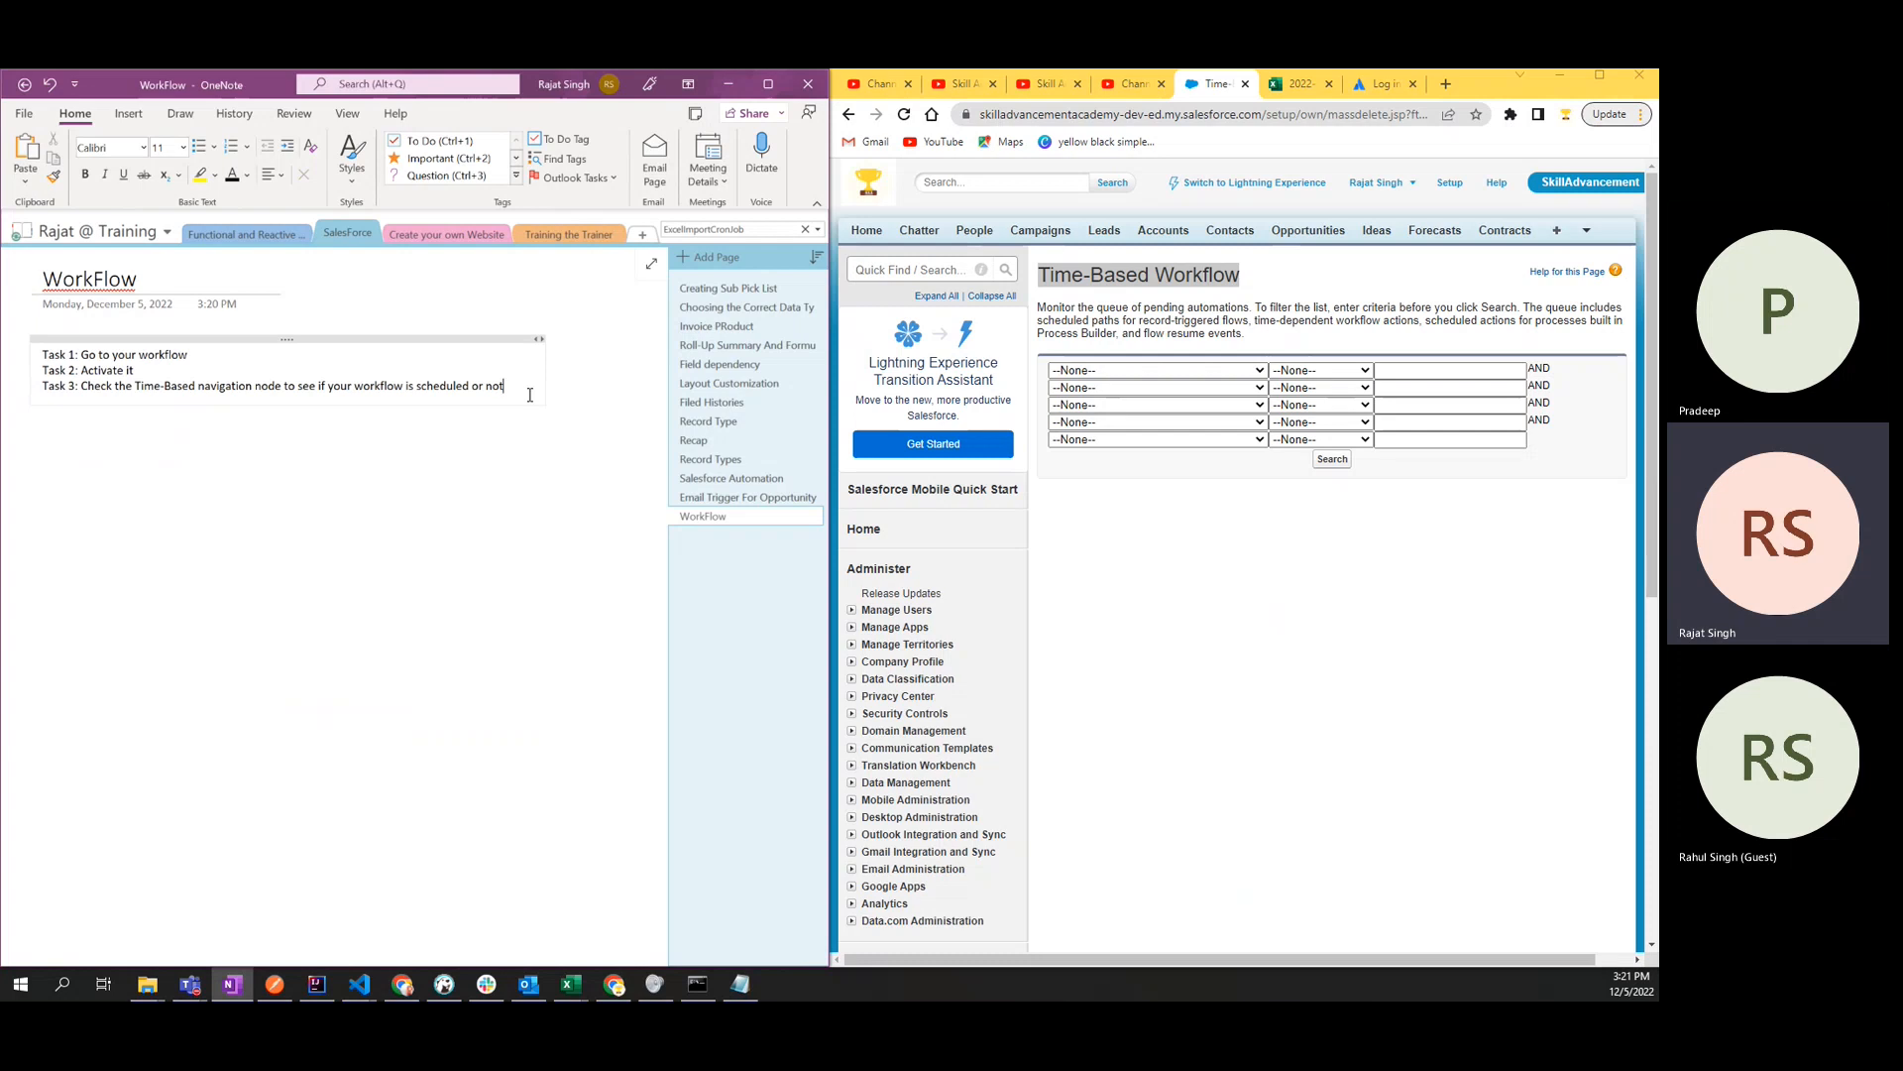
left_click(312, 494)
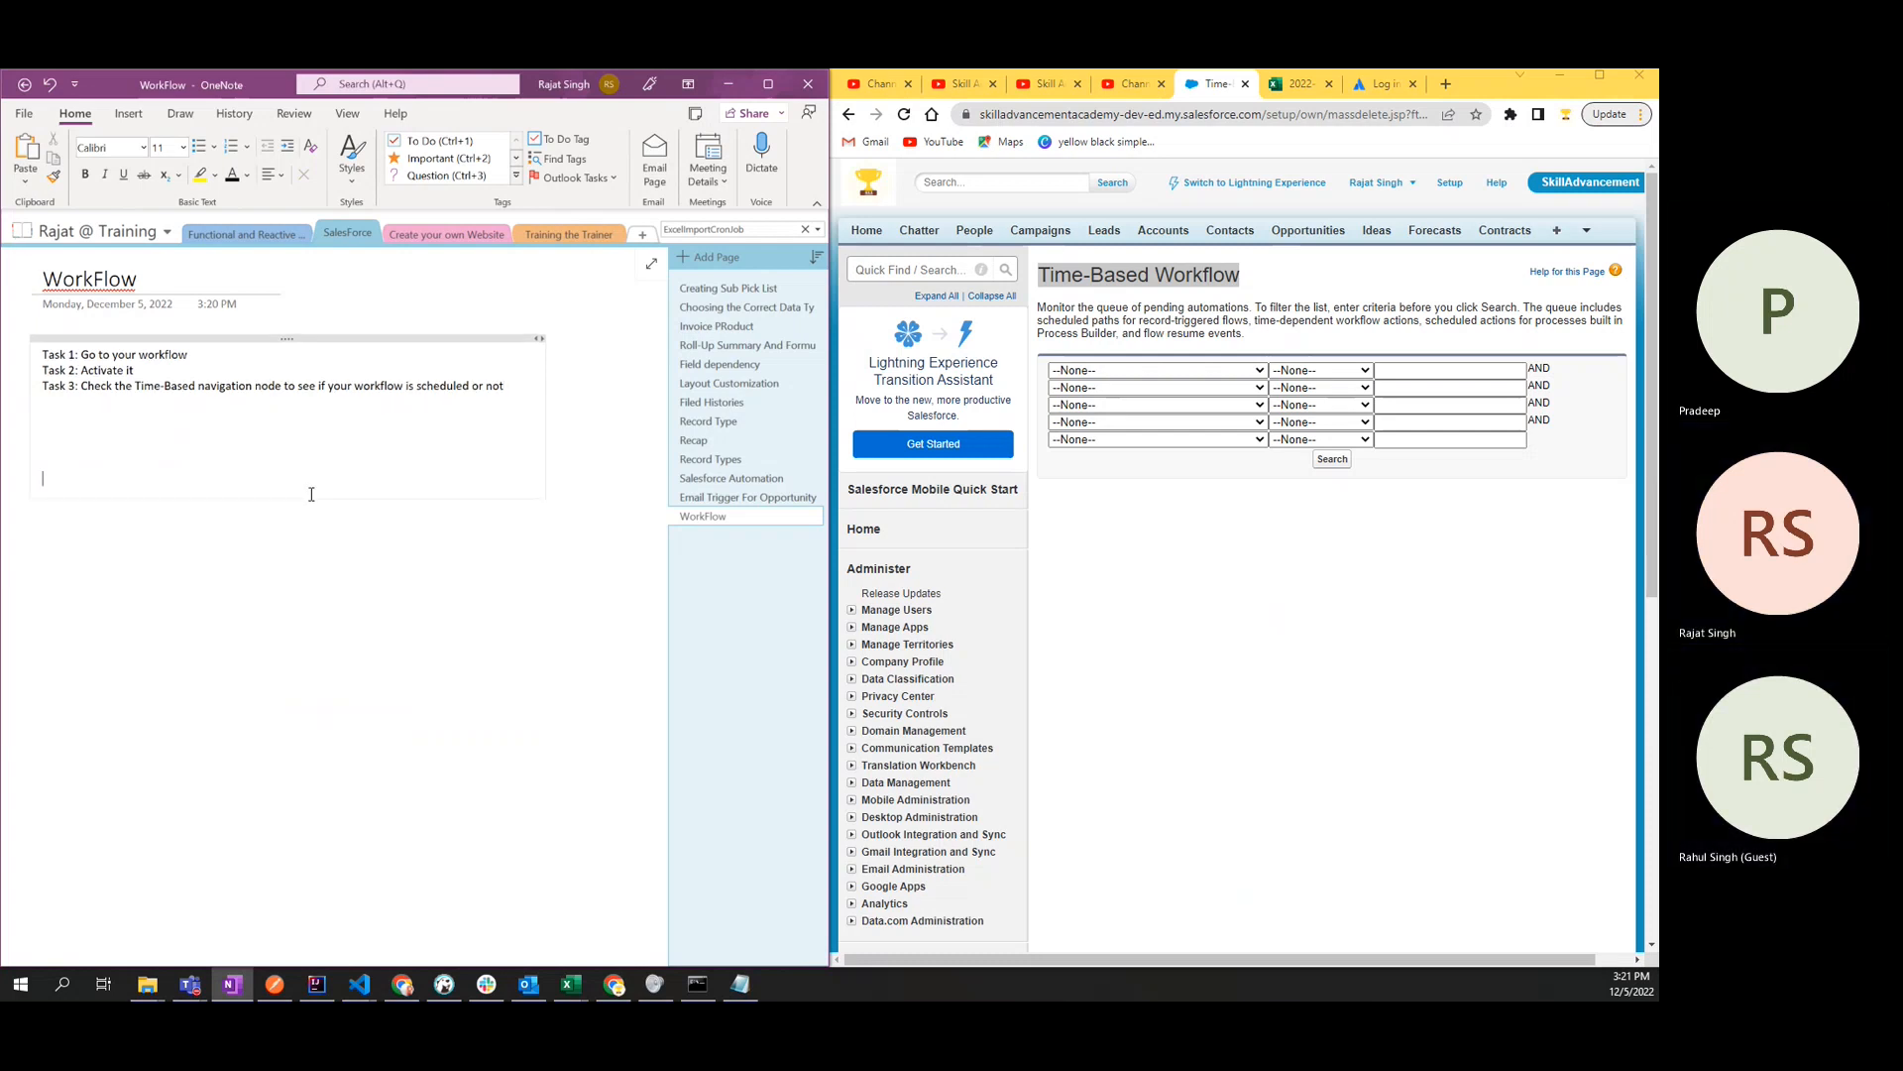
key("BackSpace")
key("BackSpace")
key("BackSpace")
key("BackSpace")
key("BackSpace")
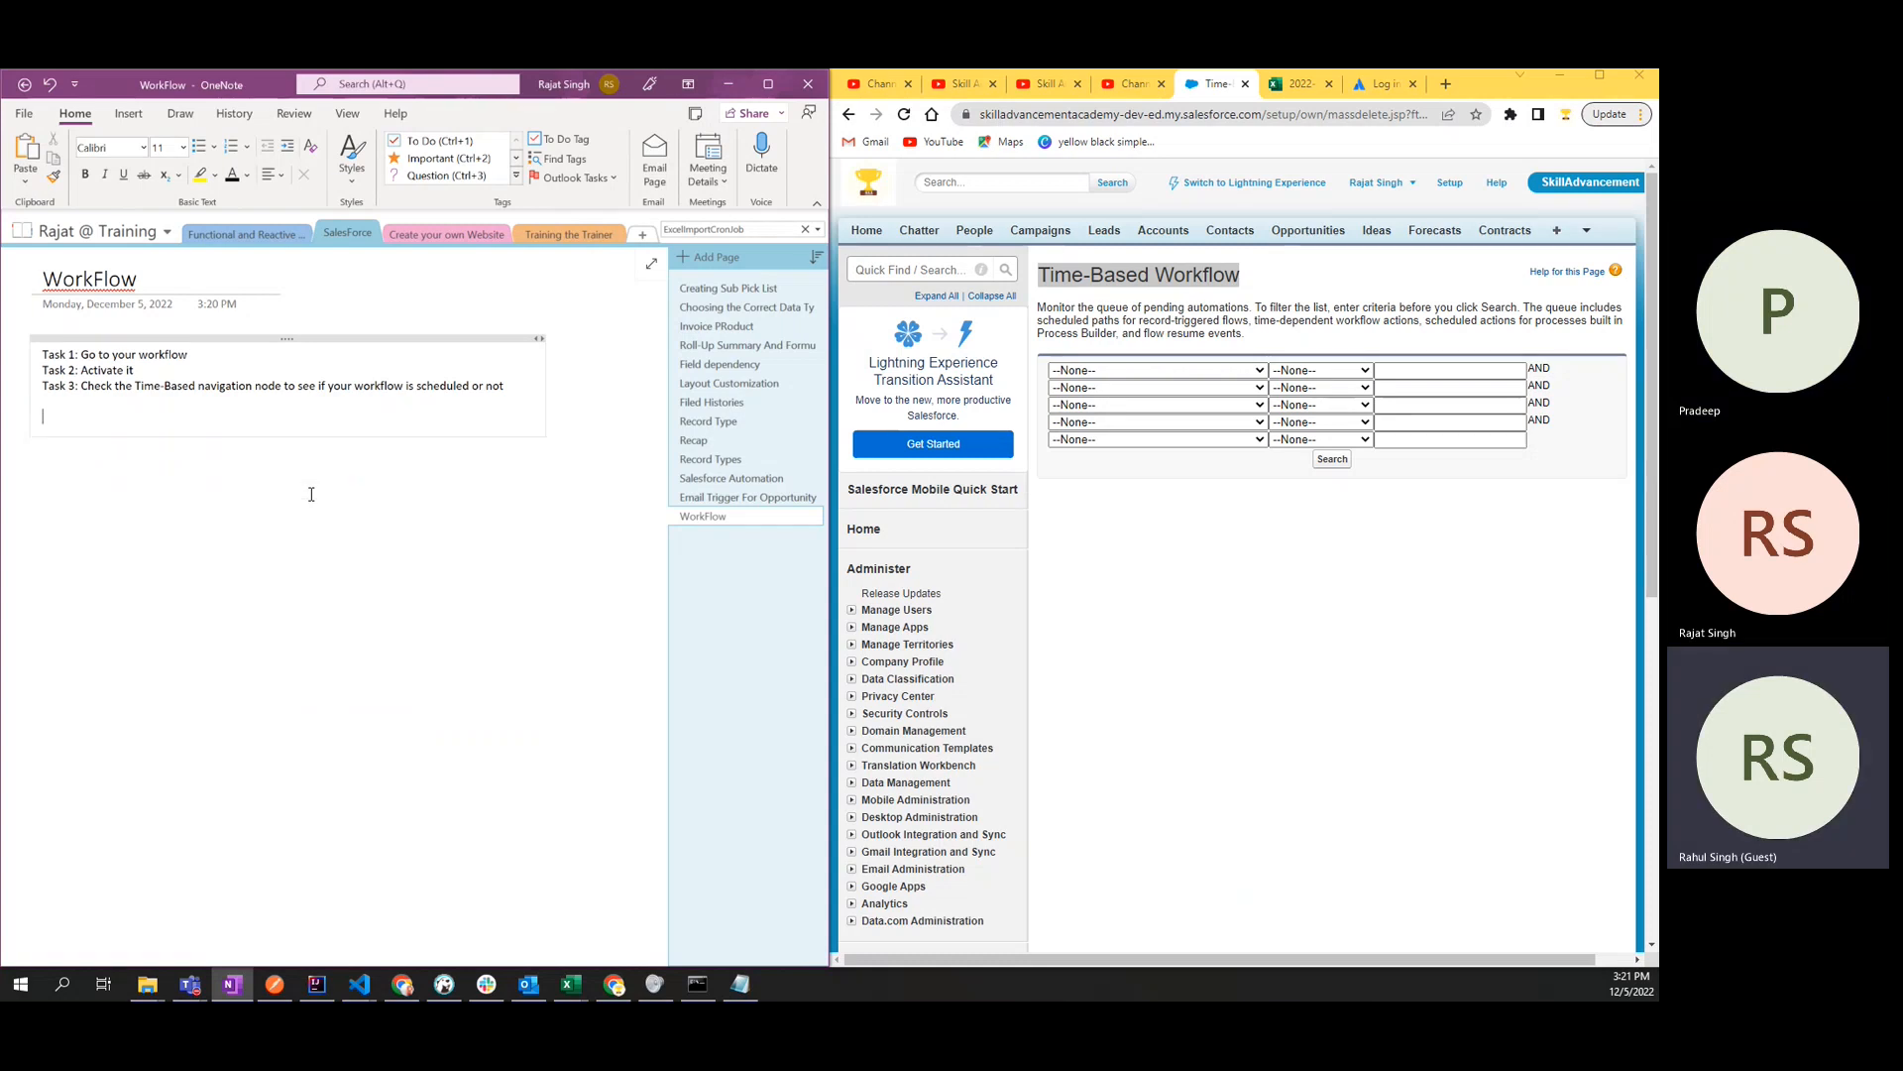
key("BackSpace")
type(".")
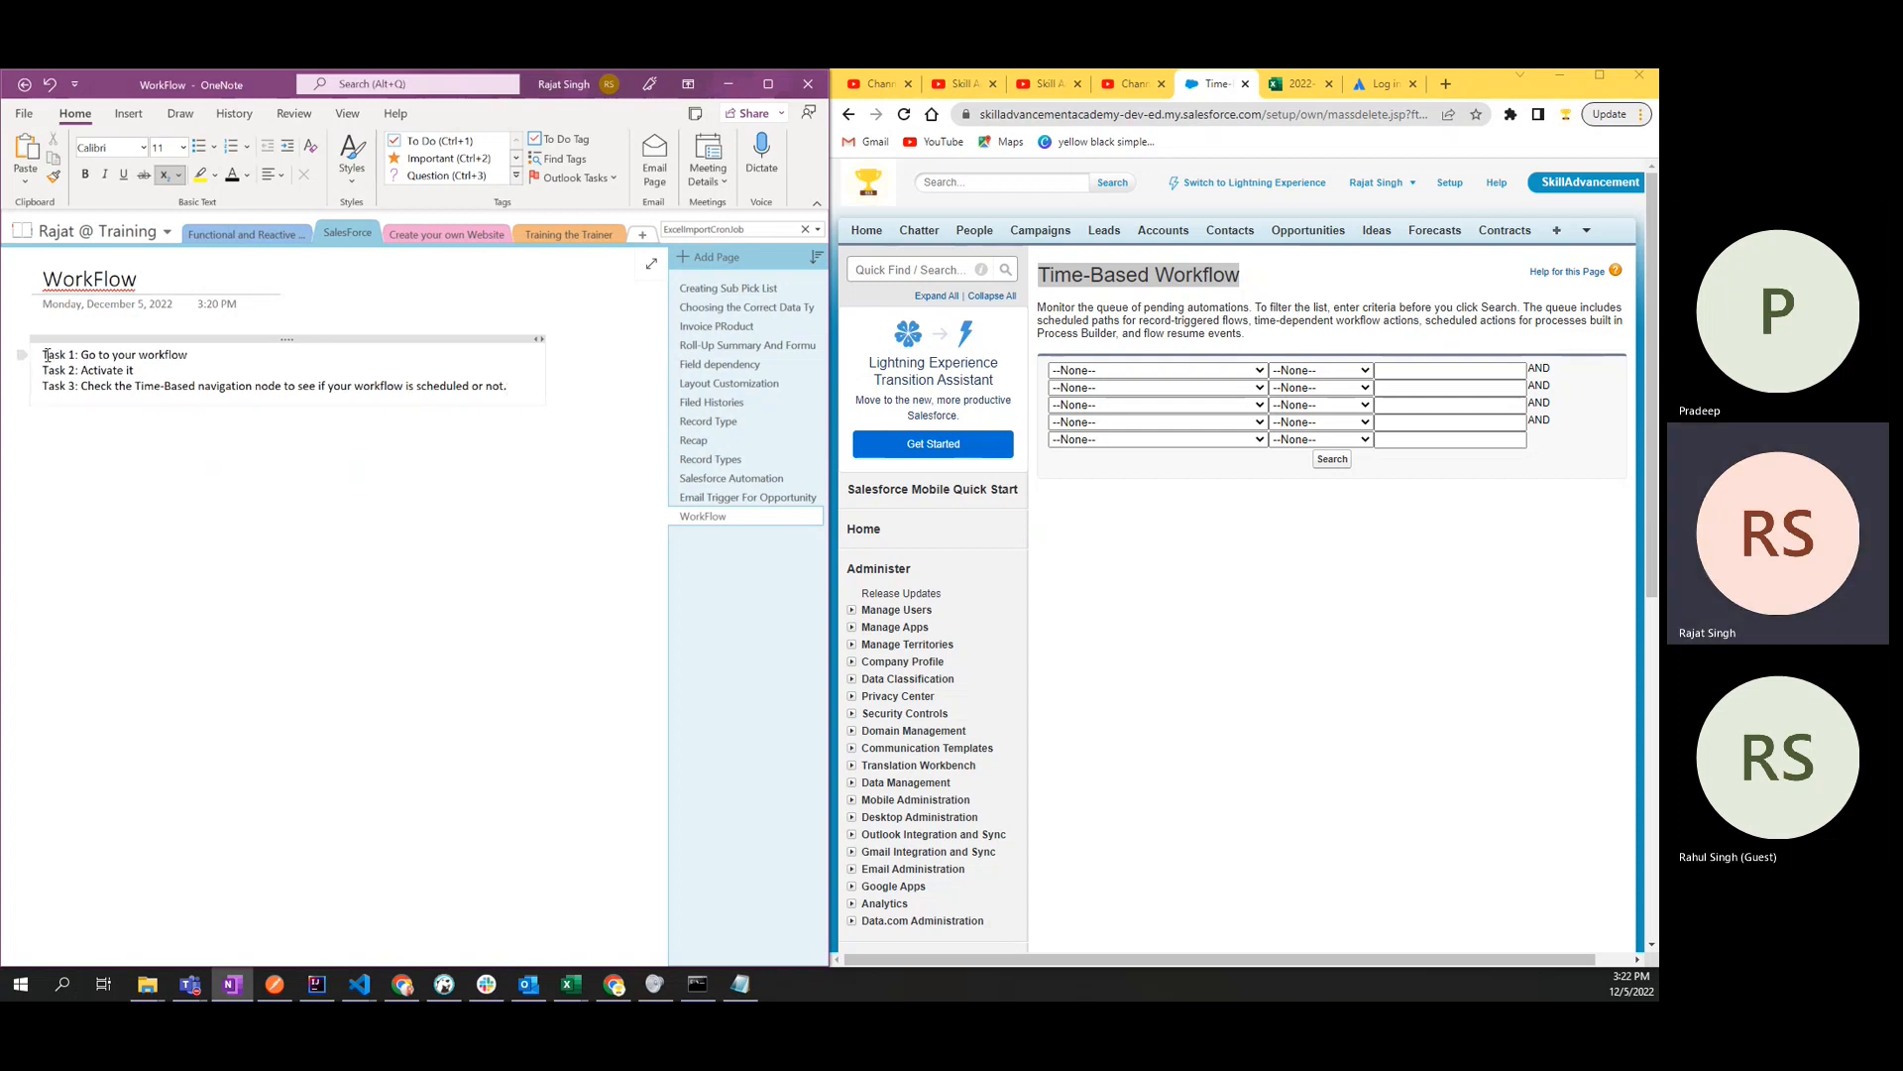
key("ctrl+a")
key("ctrl+equal")
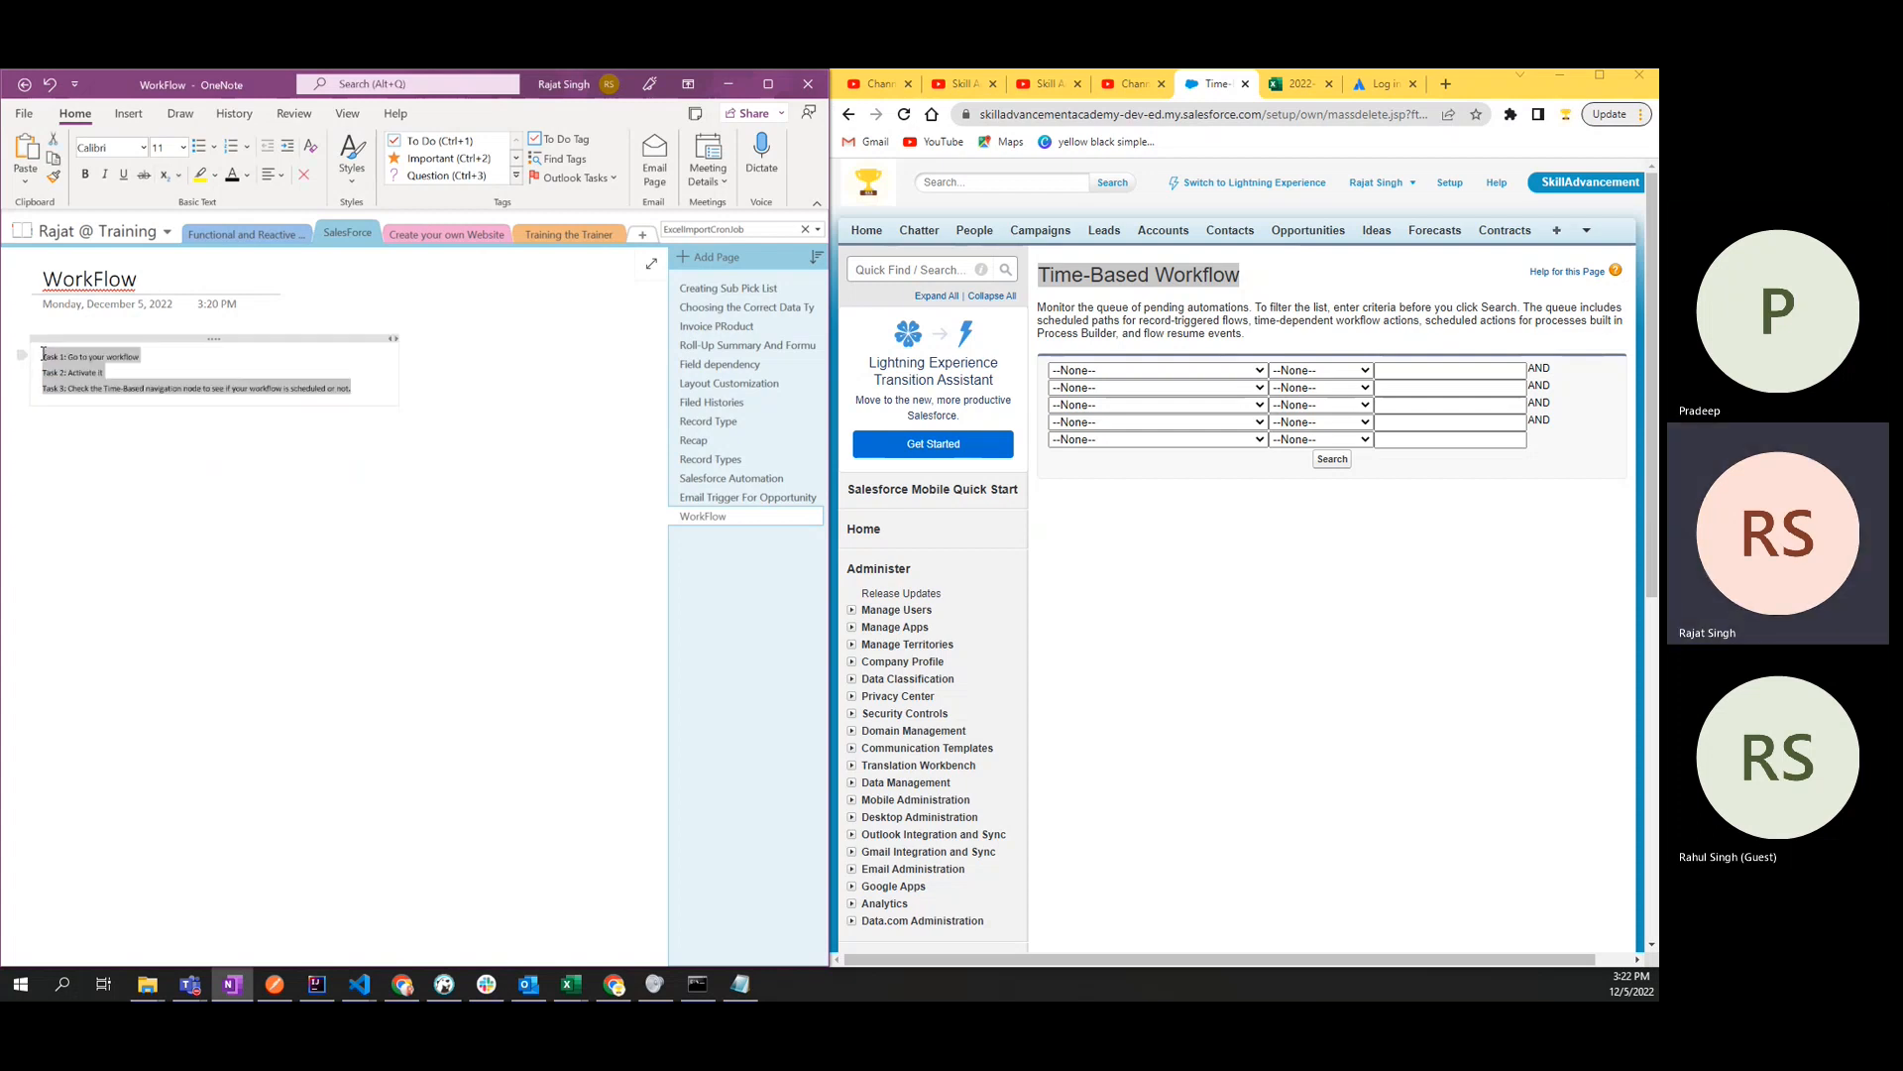
key("ctrl+equal")
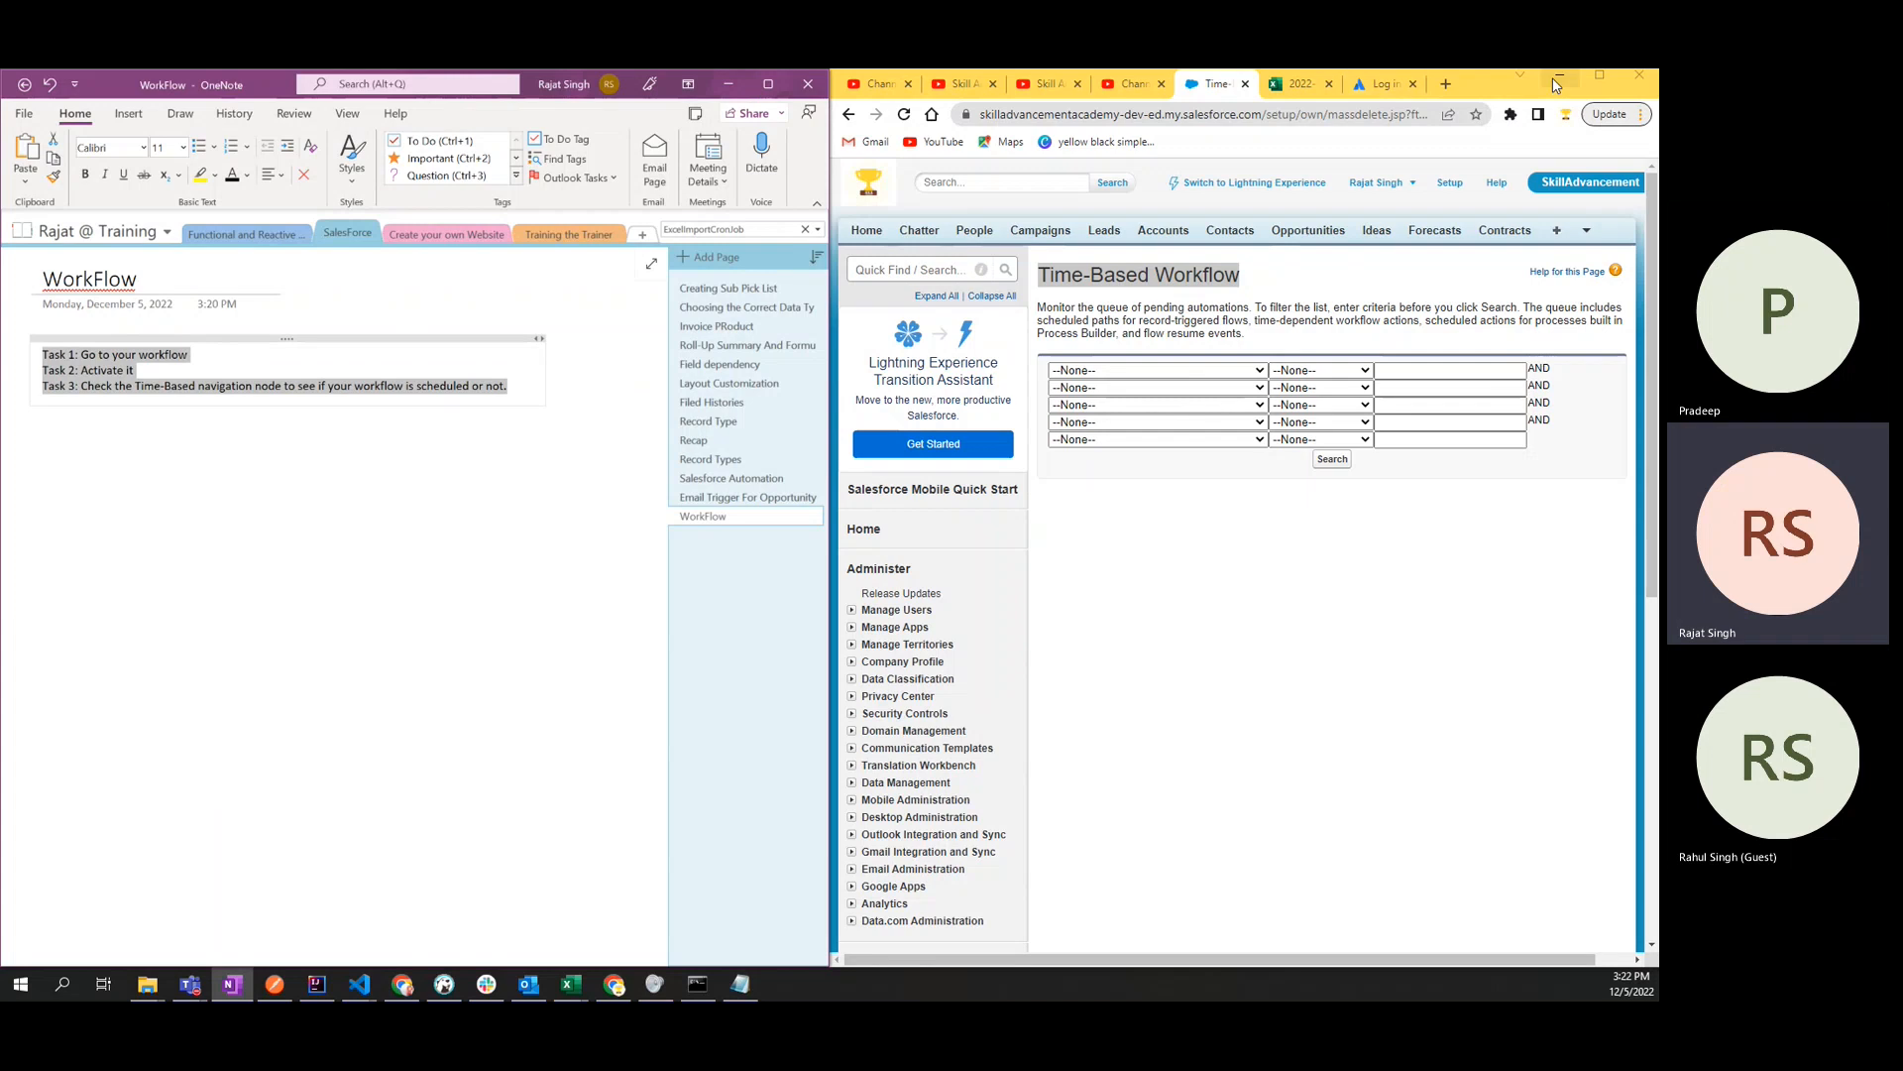
- Search Salesforce's Time-Based Workflow queue without any filter criteria and check the results list for pending records
left_click(1275, 543)
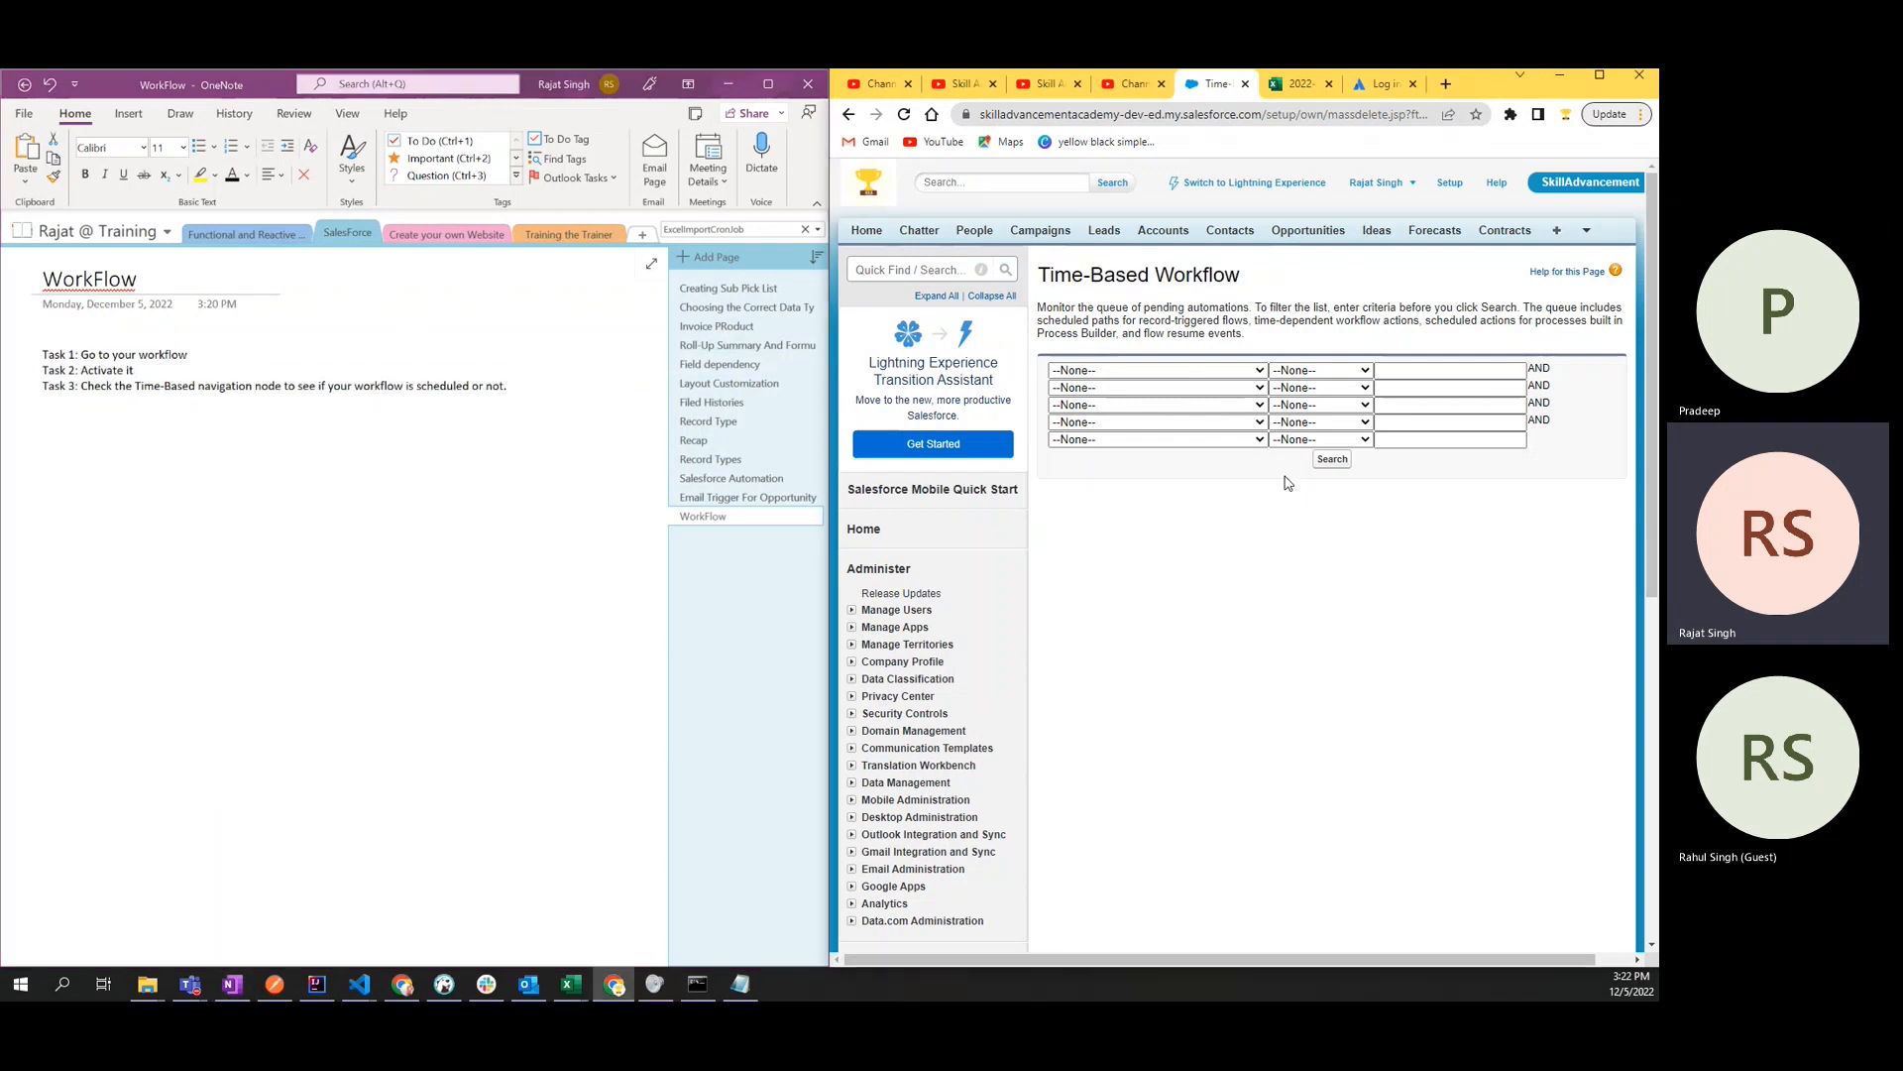
left_click(1335, 459)
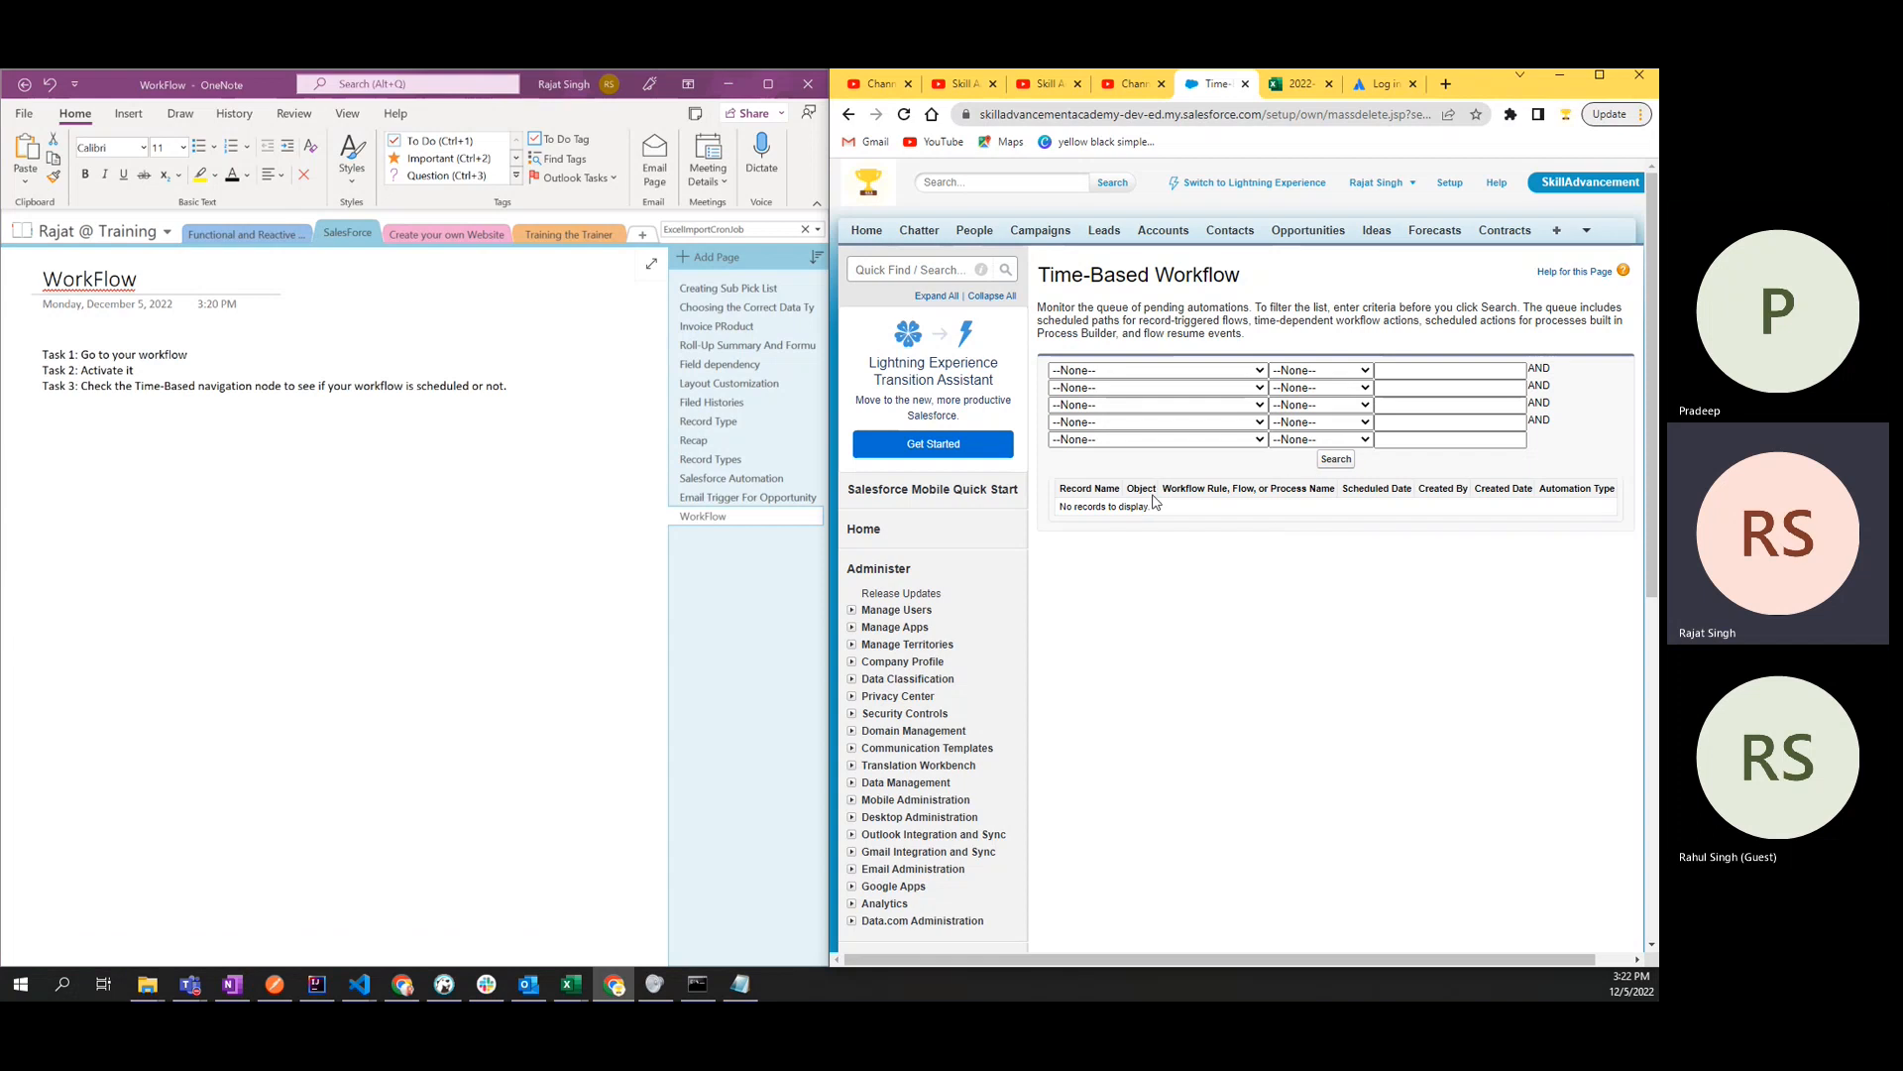
left_click_drag(1177, 510, 1061, 524)
left_click(1180, 575)
- Return to the OneNote notes, maximize the window, and paste a copy of the Task 2 line directly beneath it
left_click(1565, 76)
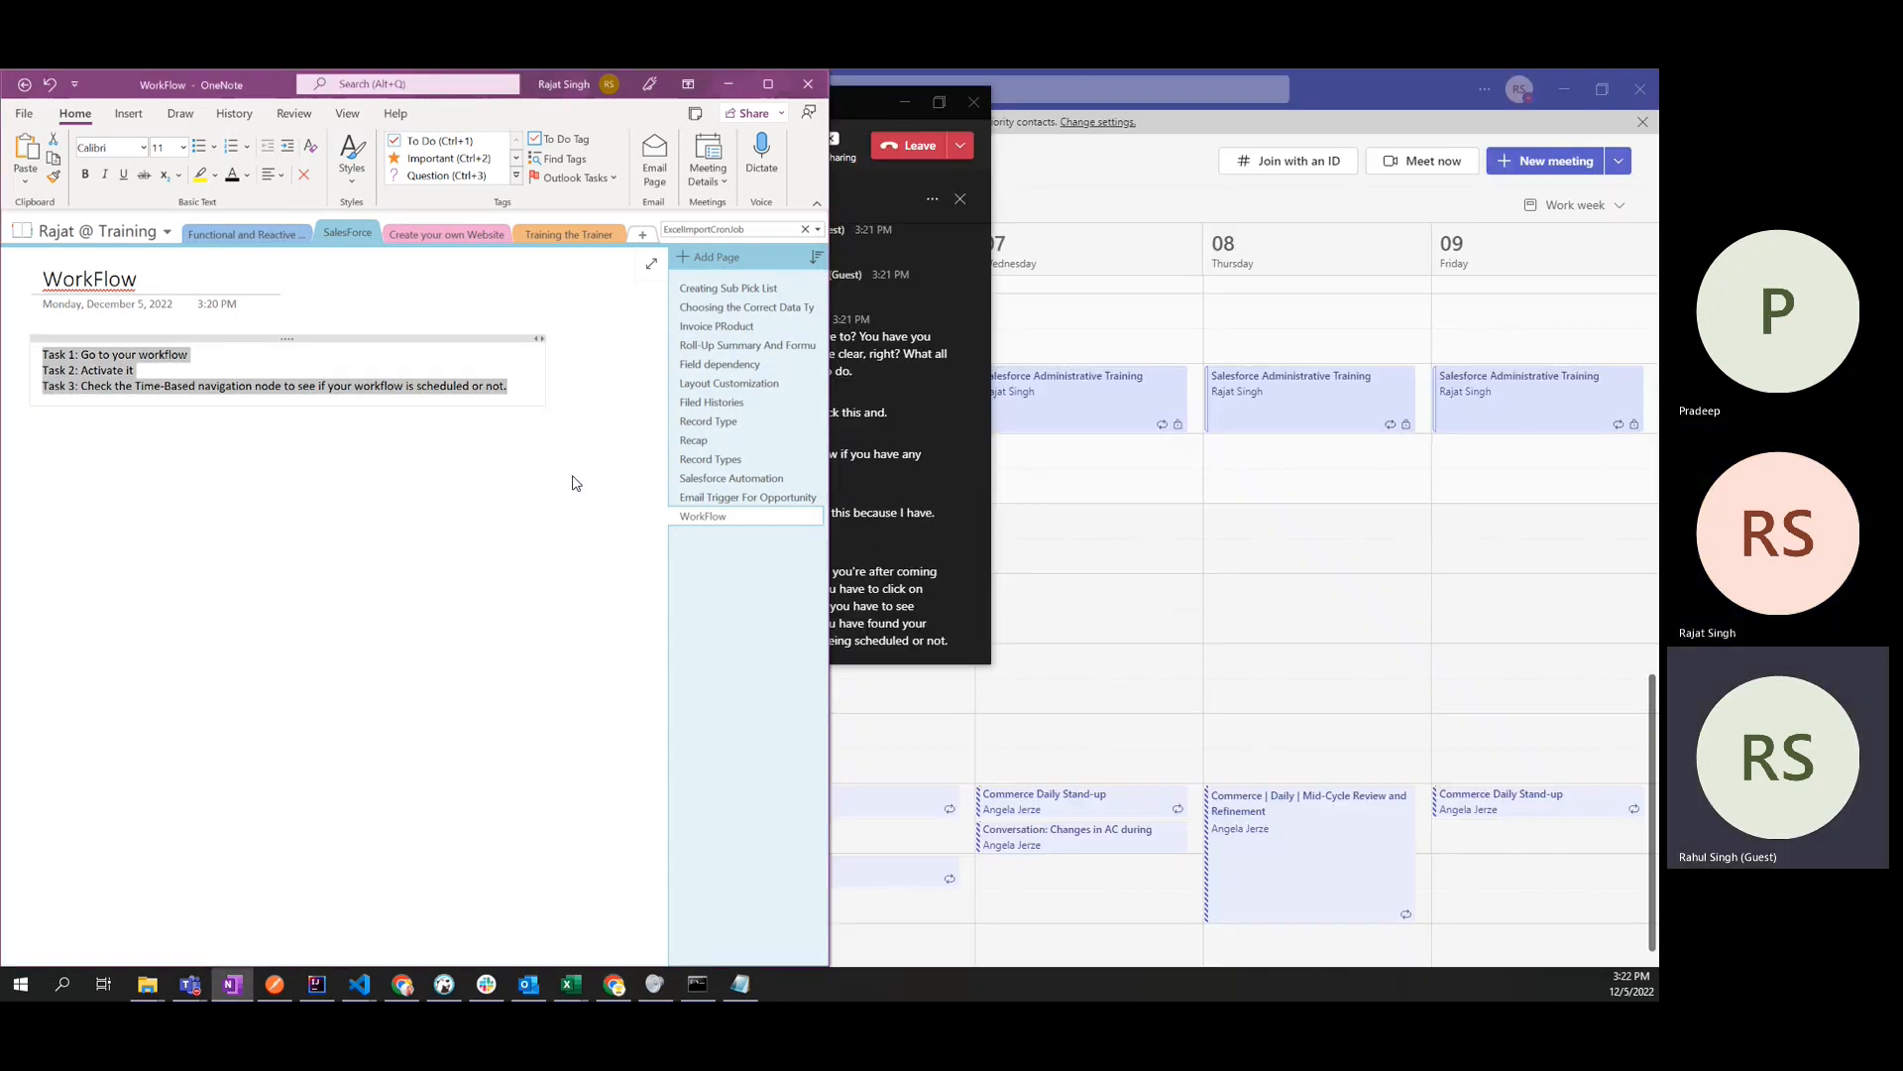
left_click(766, 84)
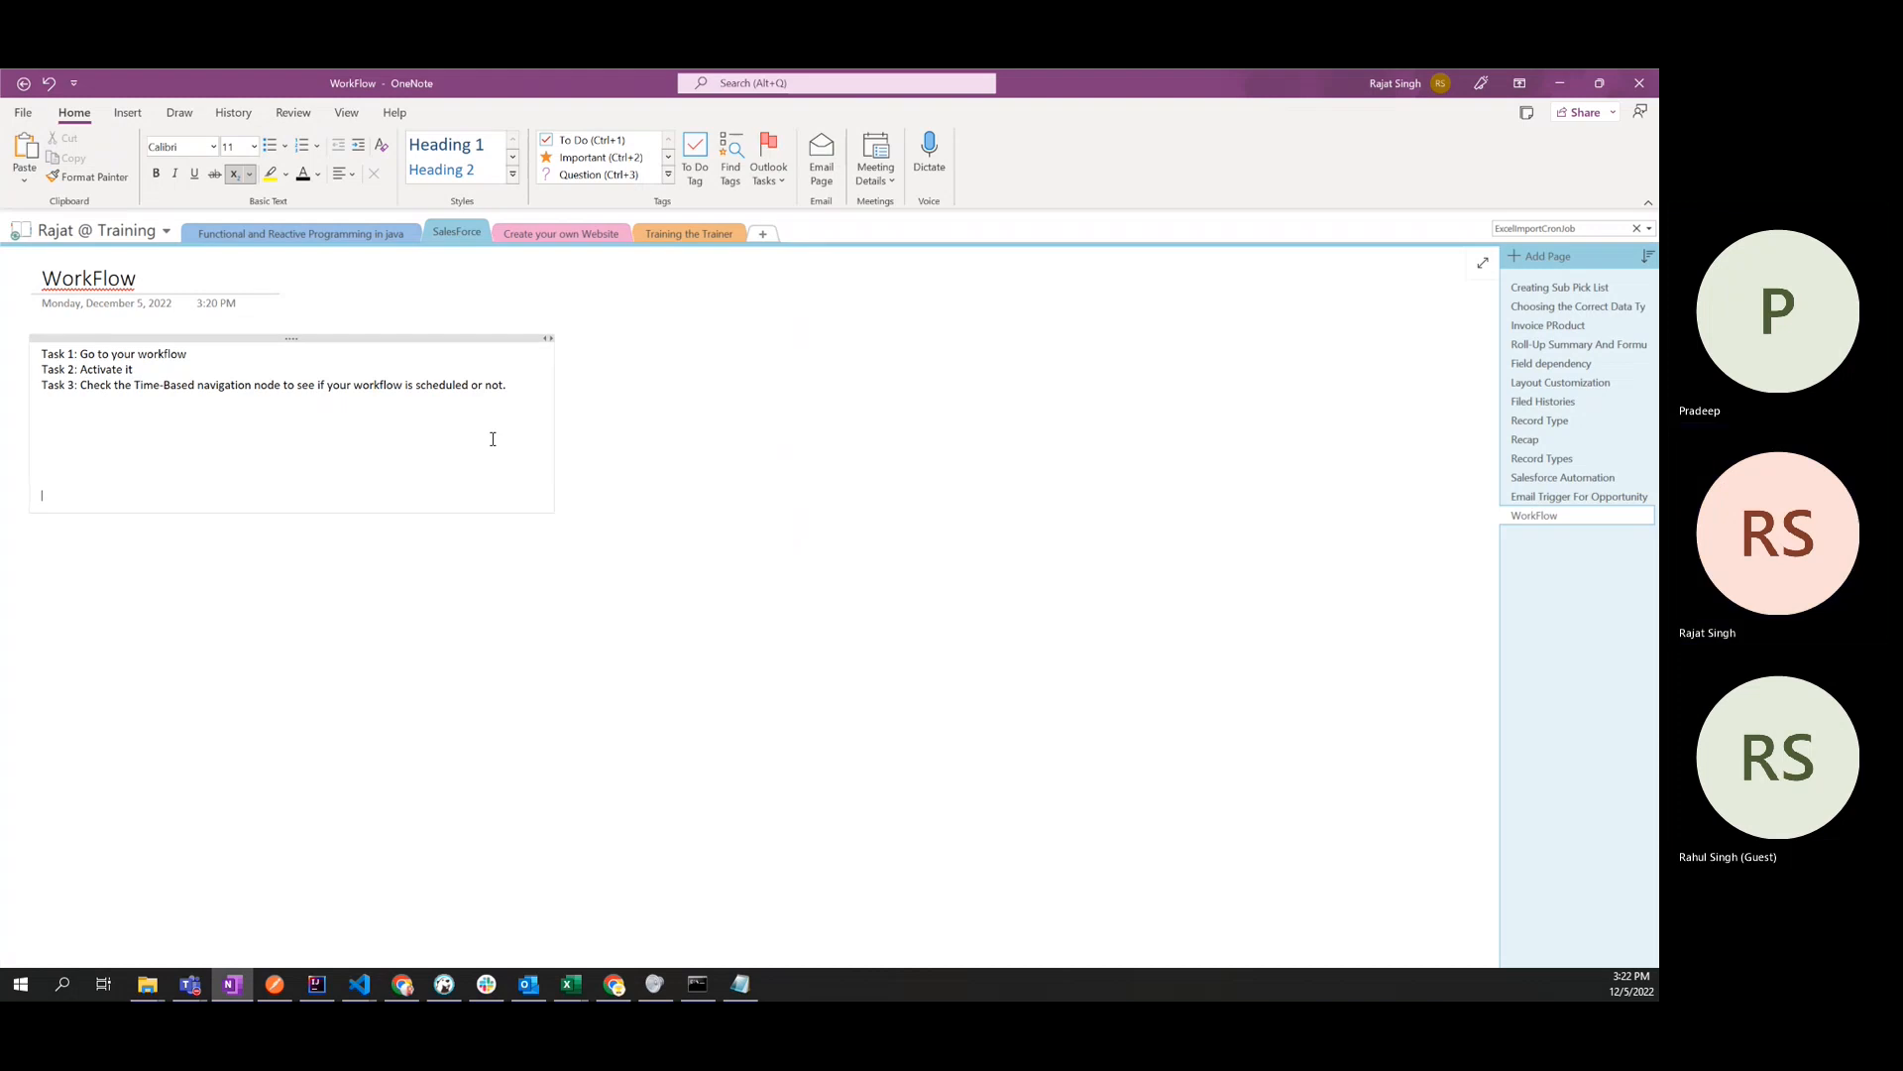
left_click(203, 359)
left_click_drag(204, 359, 42, 370)
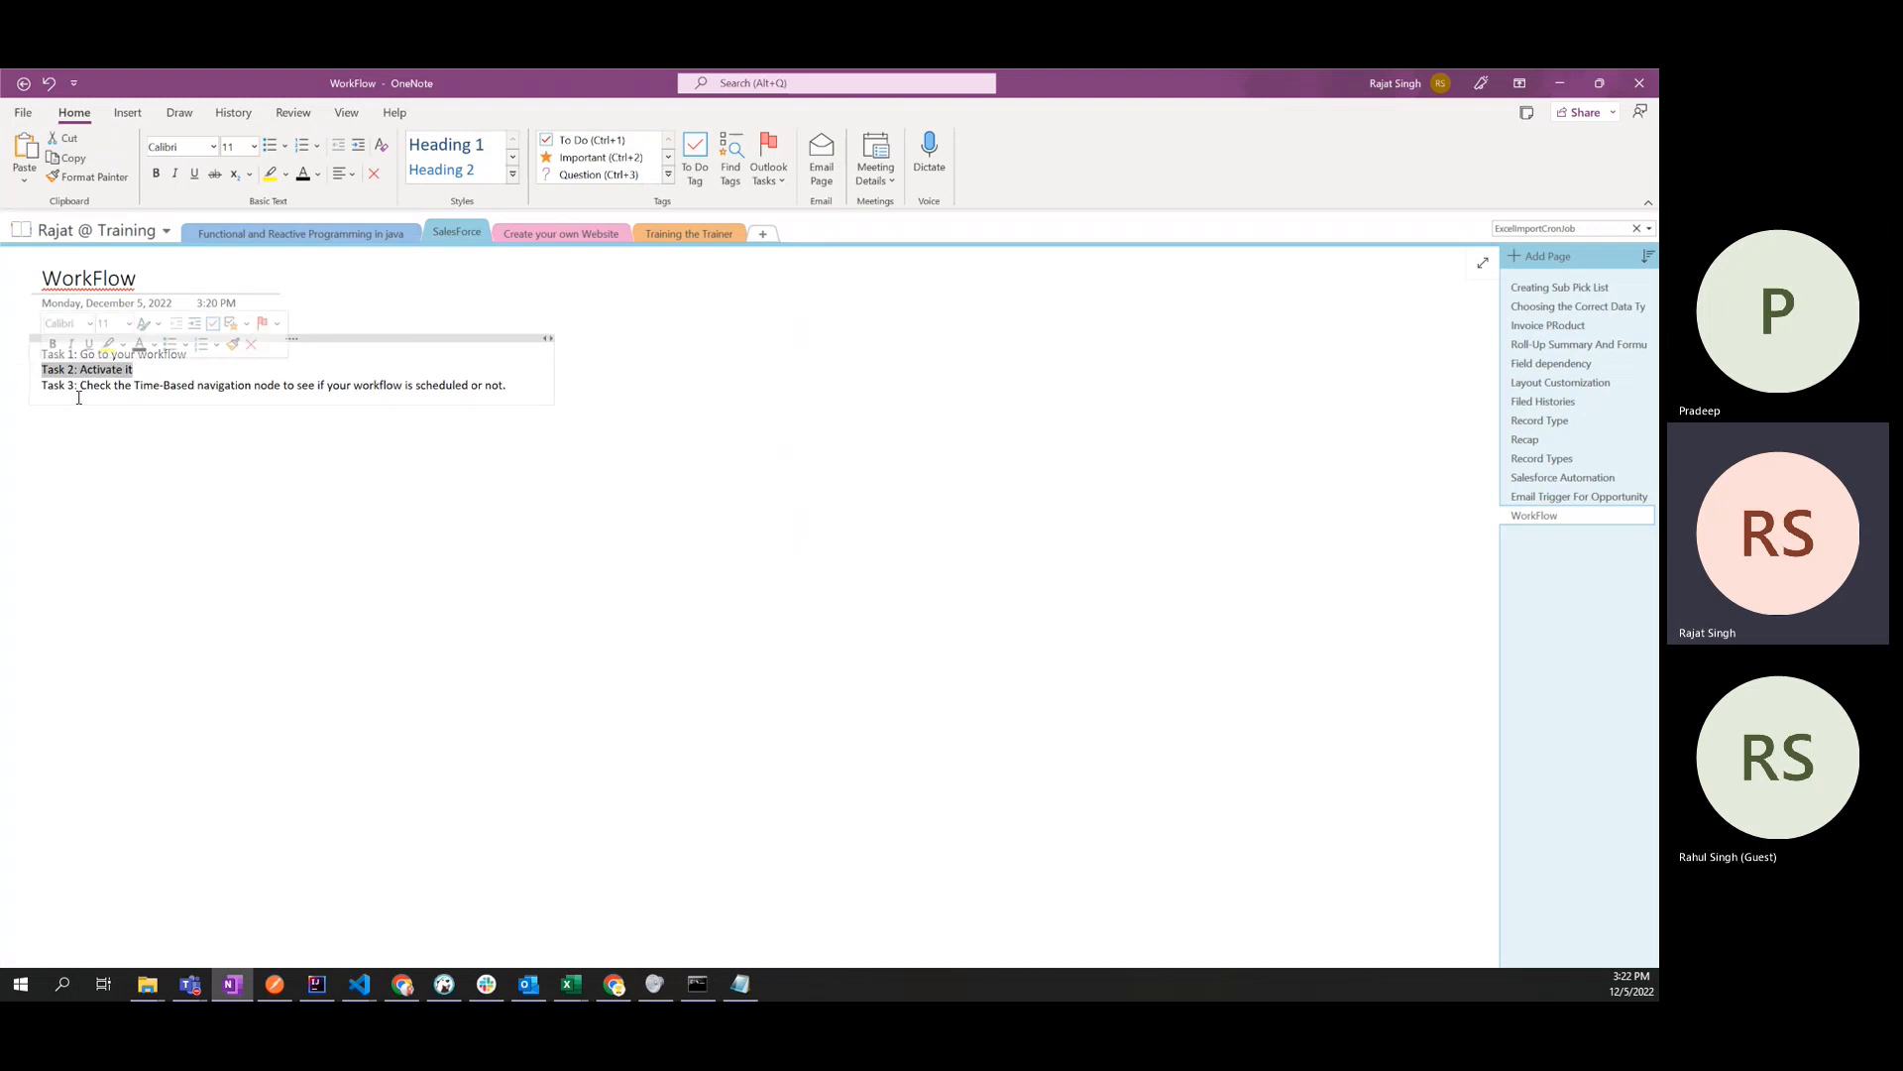
left_click(78, 386)
left_click(157, 369)
key("Return")
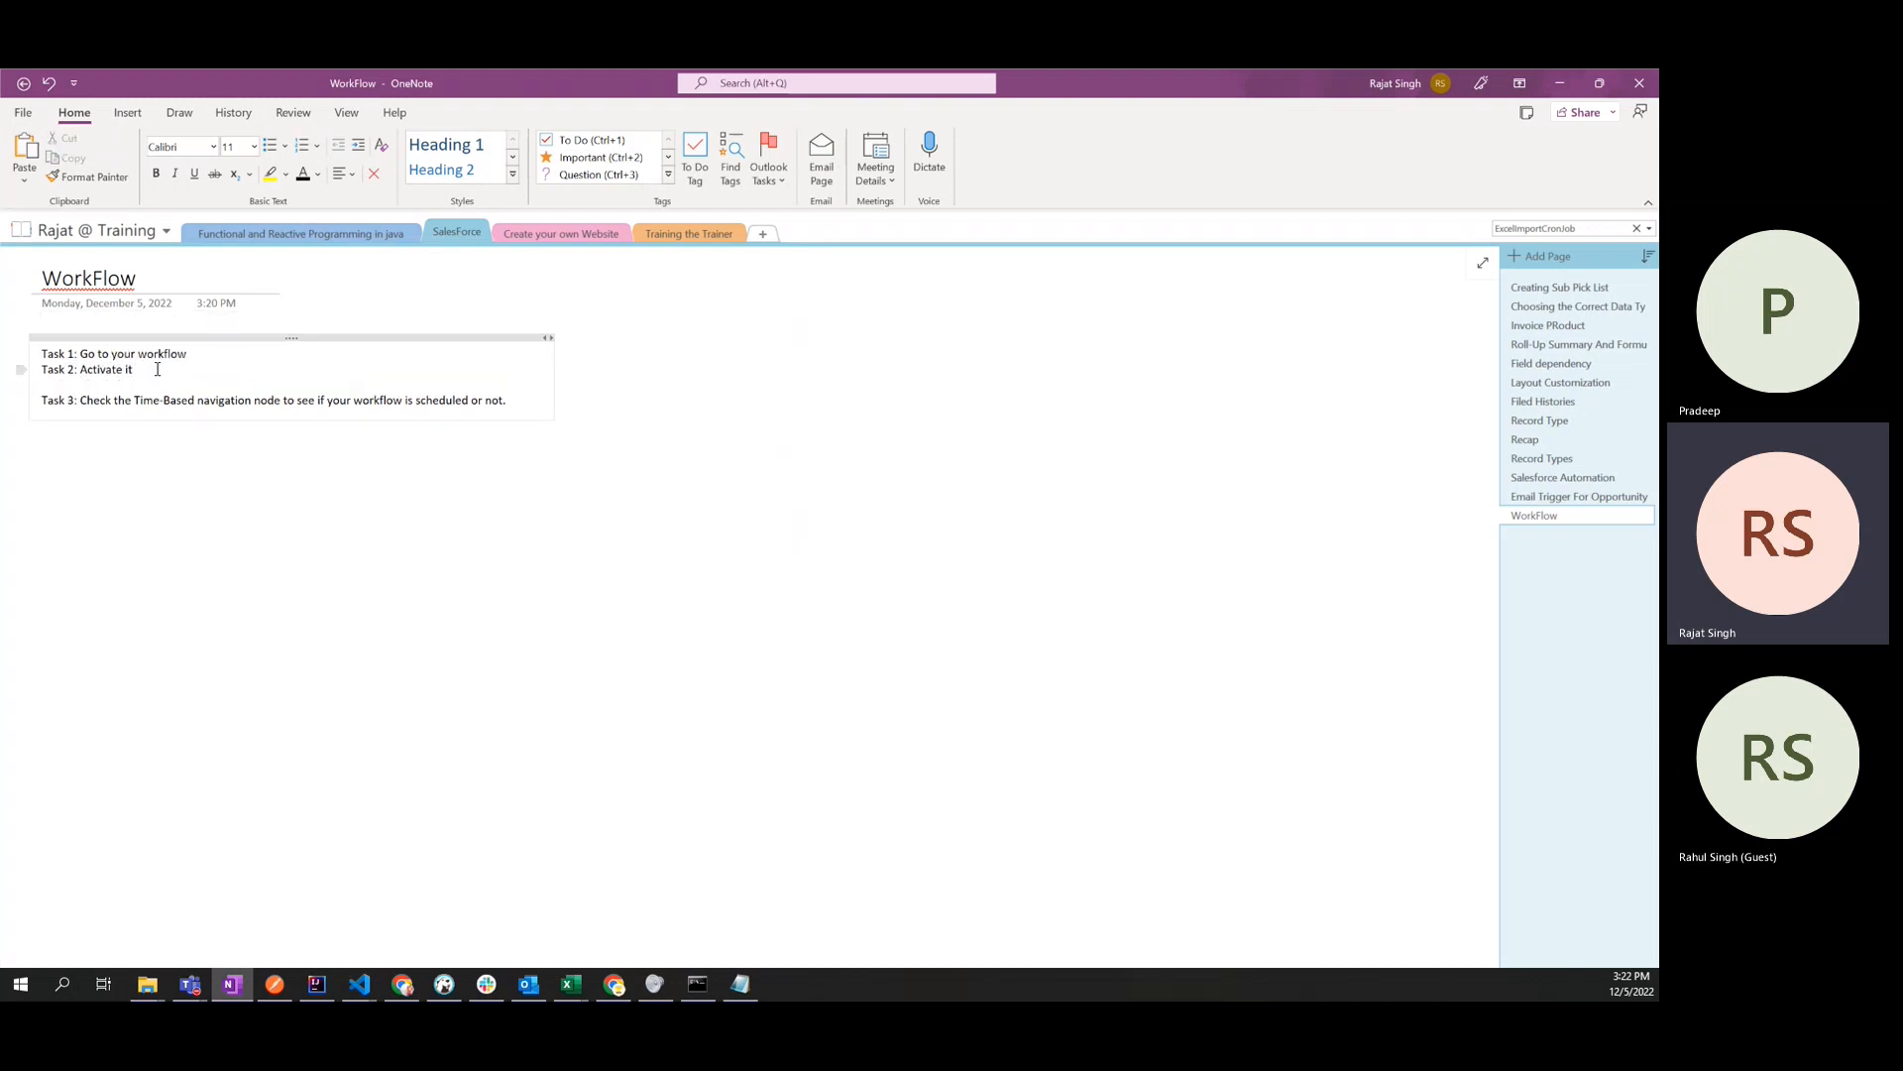
left_click_drag(156, 369, 43, 370)
key("ctrl+c")
left_click(48, 384)
key("ctrl+v")
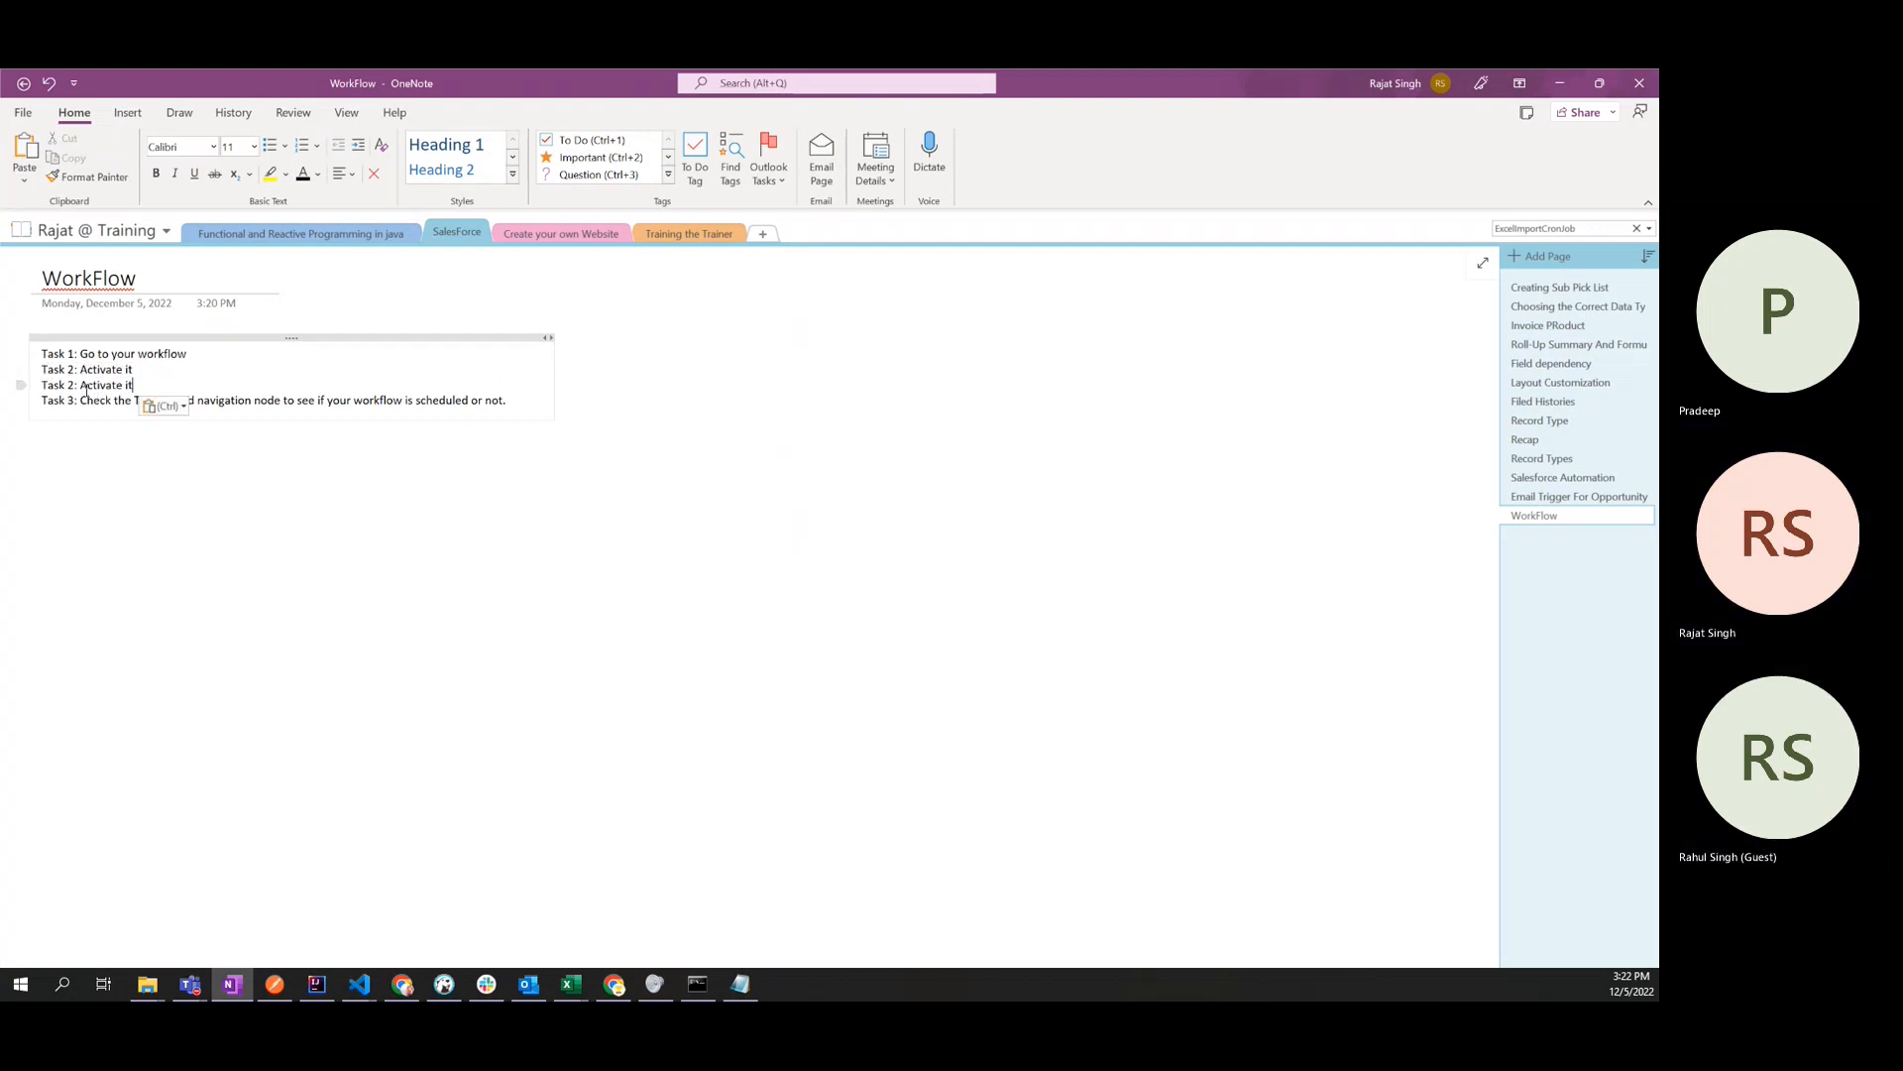
- Replace "Activate it" in the copied task line with "Create a new opportunity"
left_click_drag(79, 385, 135, 385)
type("Cre ")
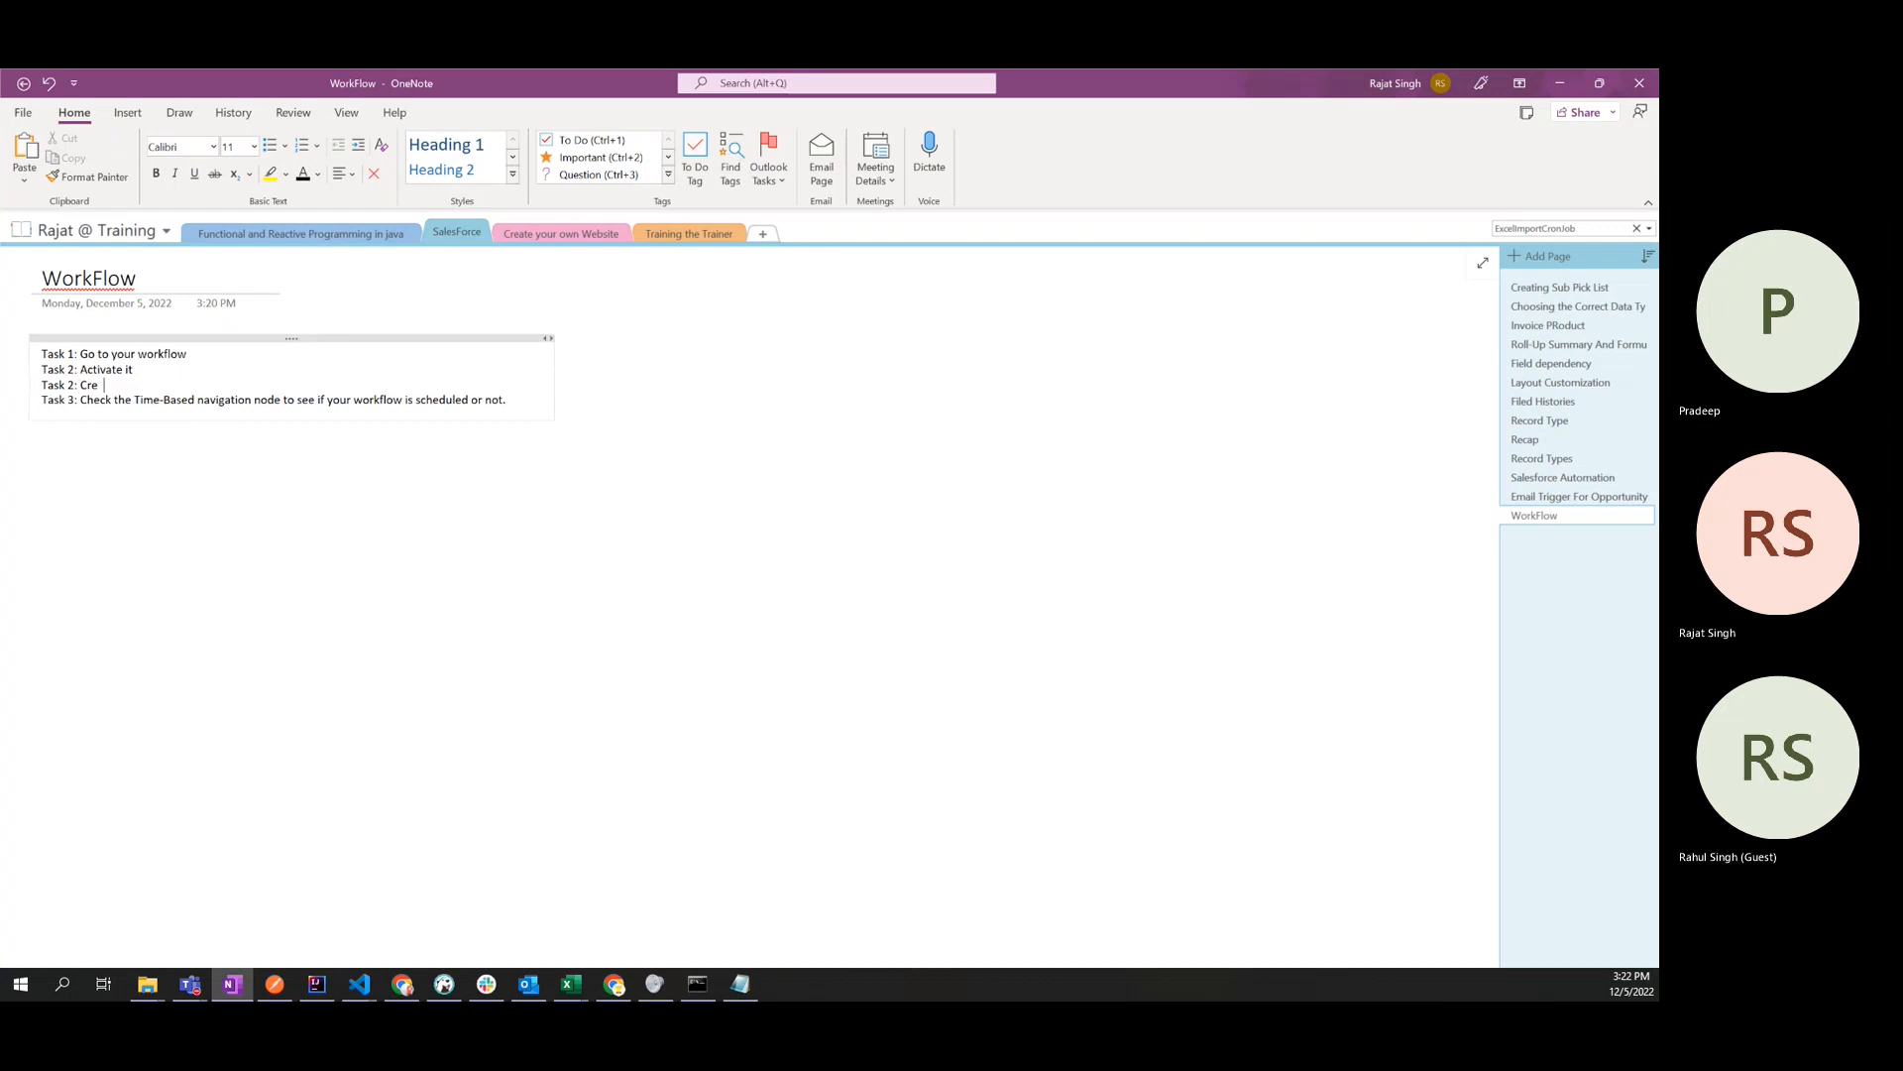
type("ate a new")
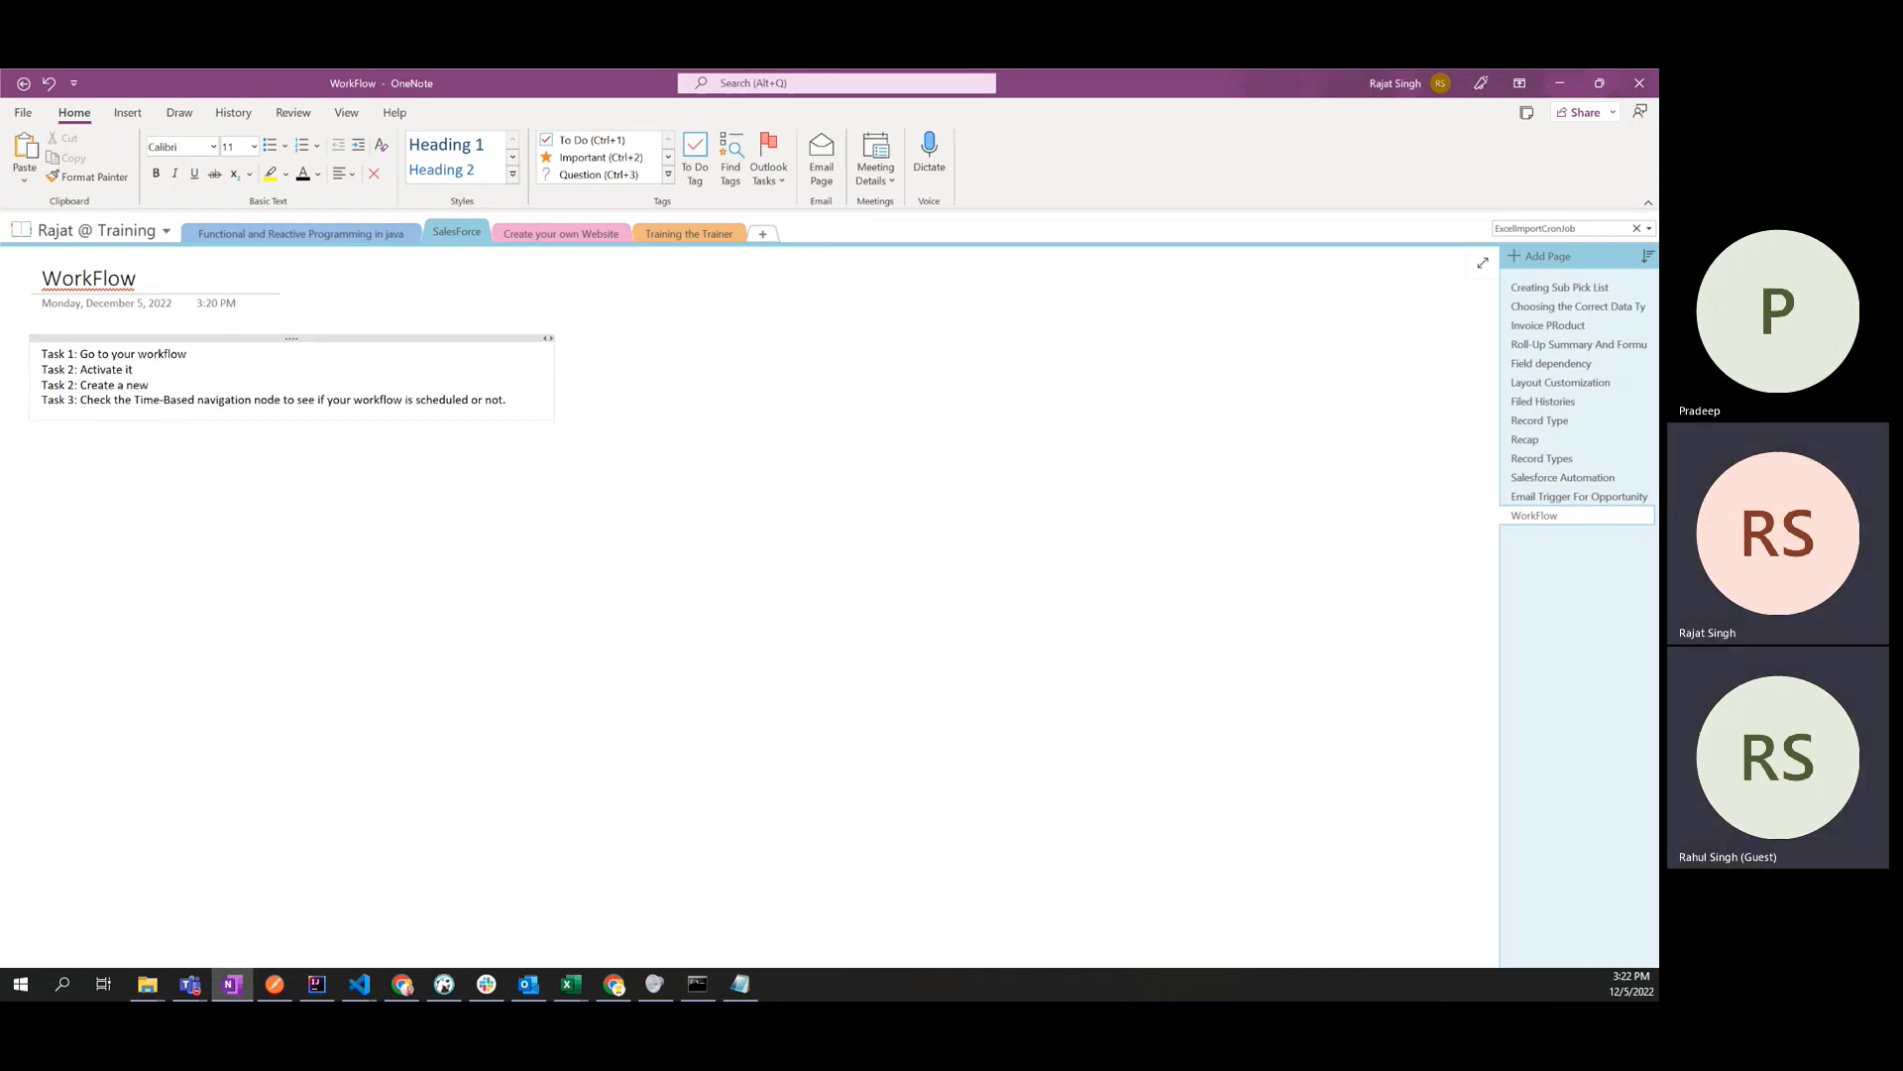
type(" opportunity")
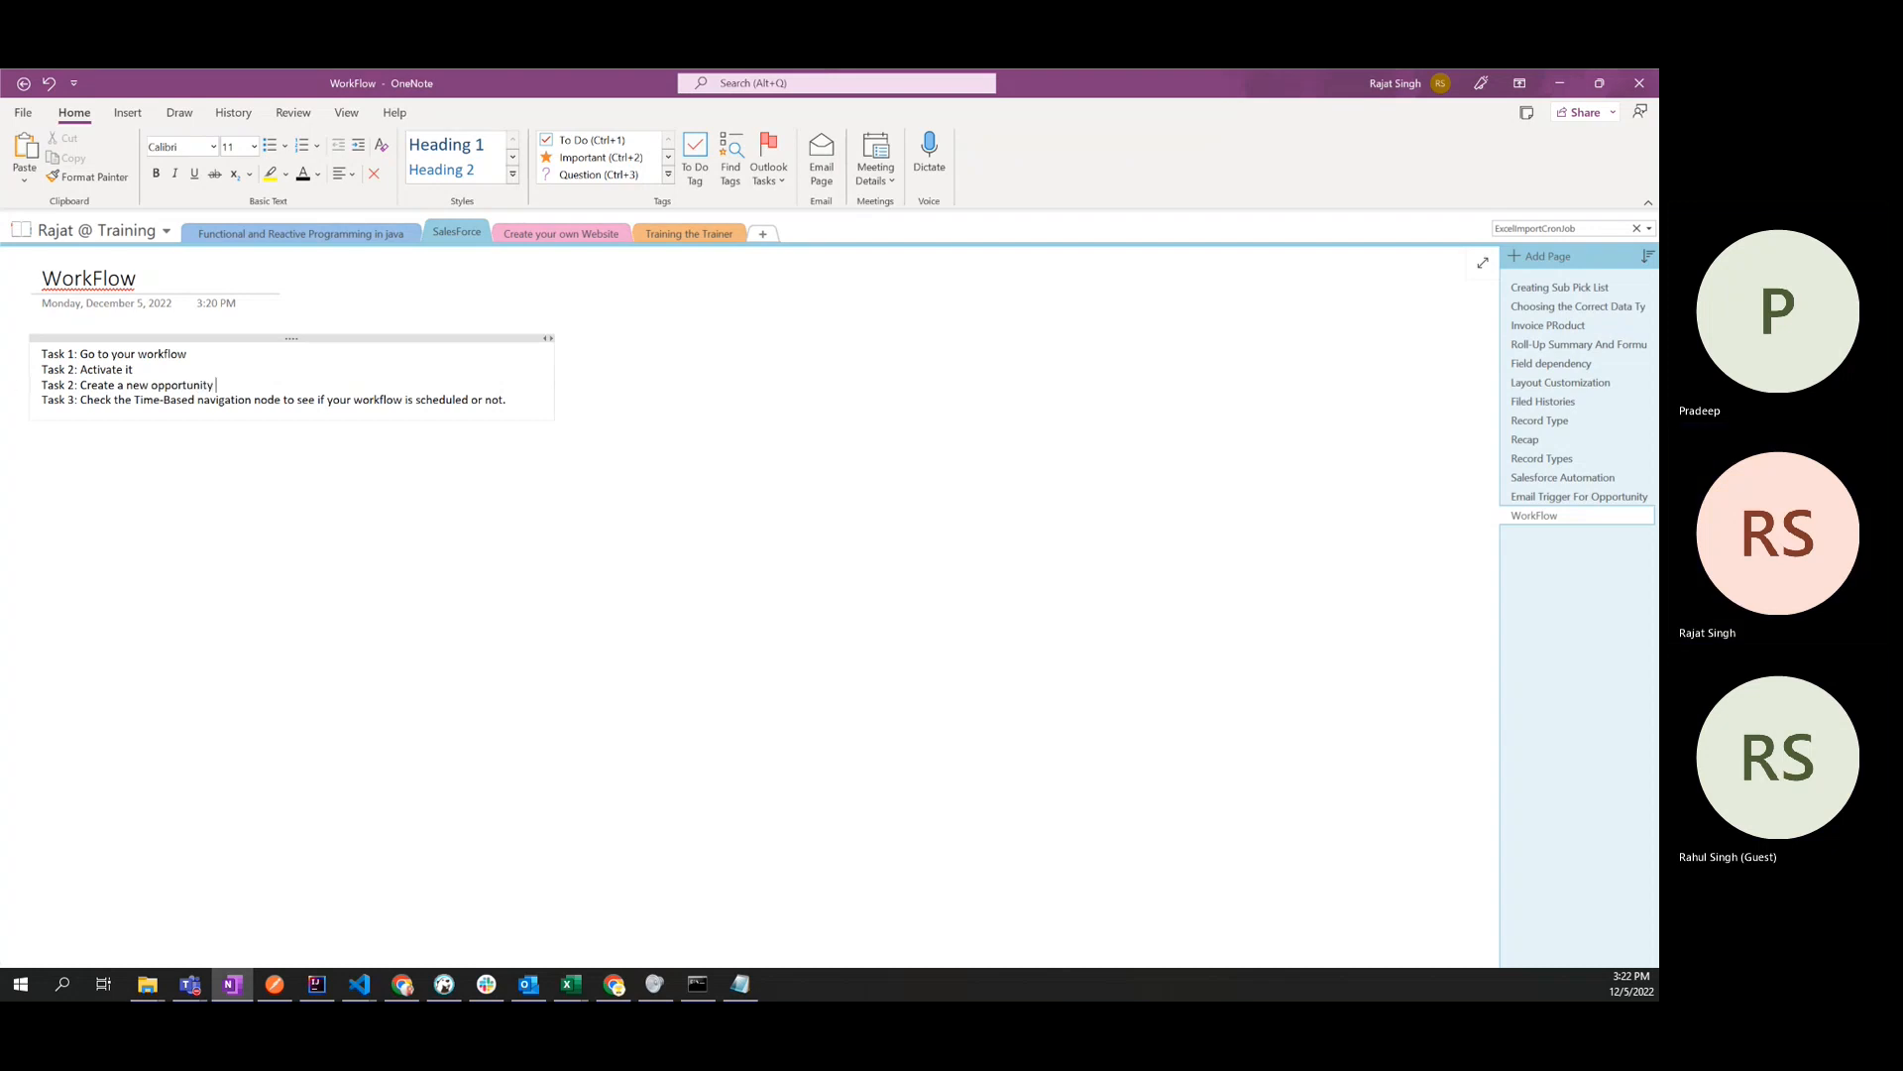
- Renumber the new opportunity line as Task 3 and the Time-Based navigation check line as Task 4
left_click(74, 384)
key("BackSpace")
type("4")
key("Down")
key("BackSpace")
type("4")
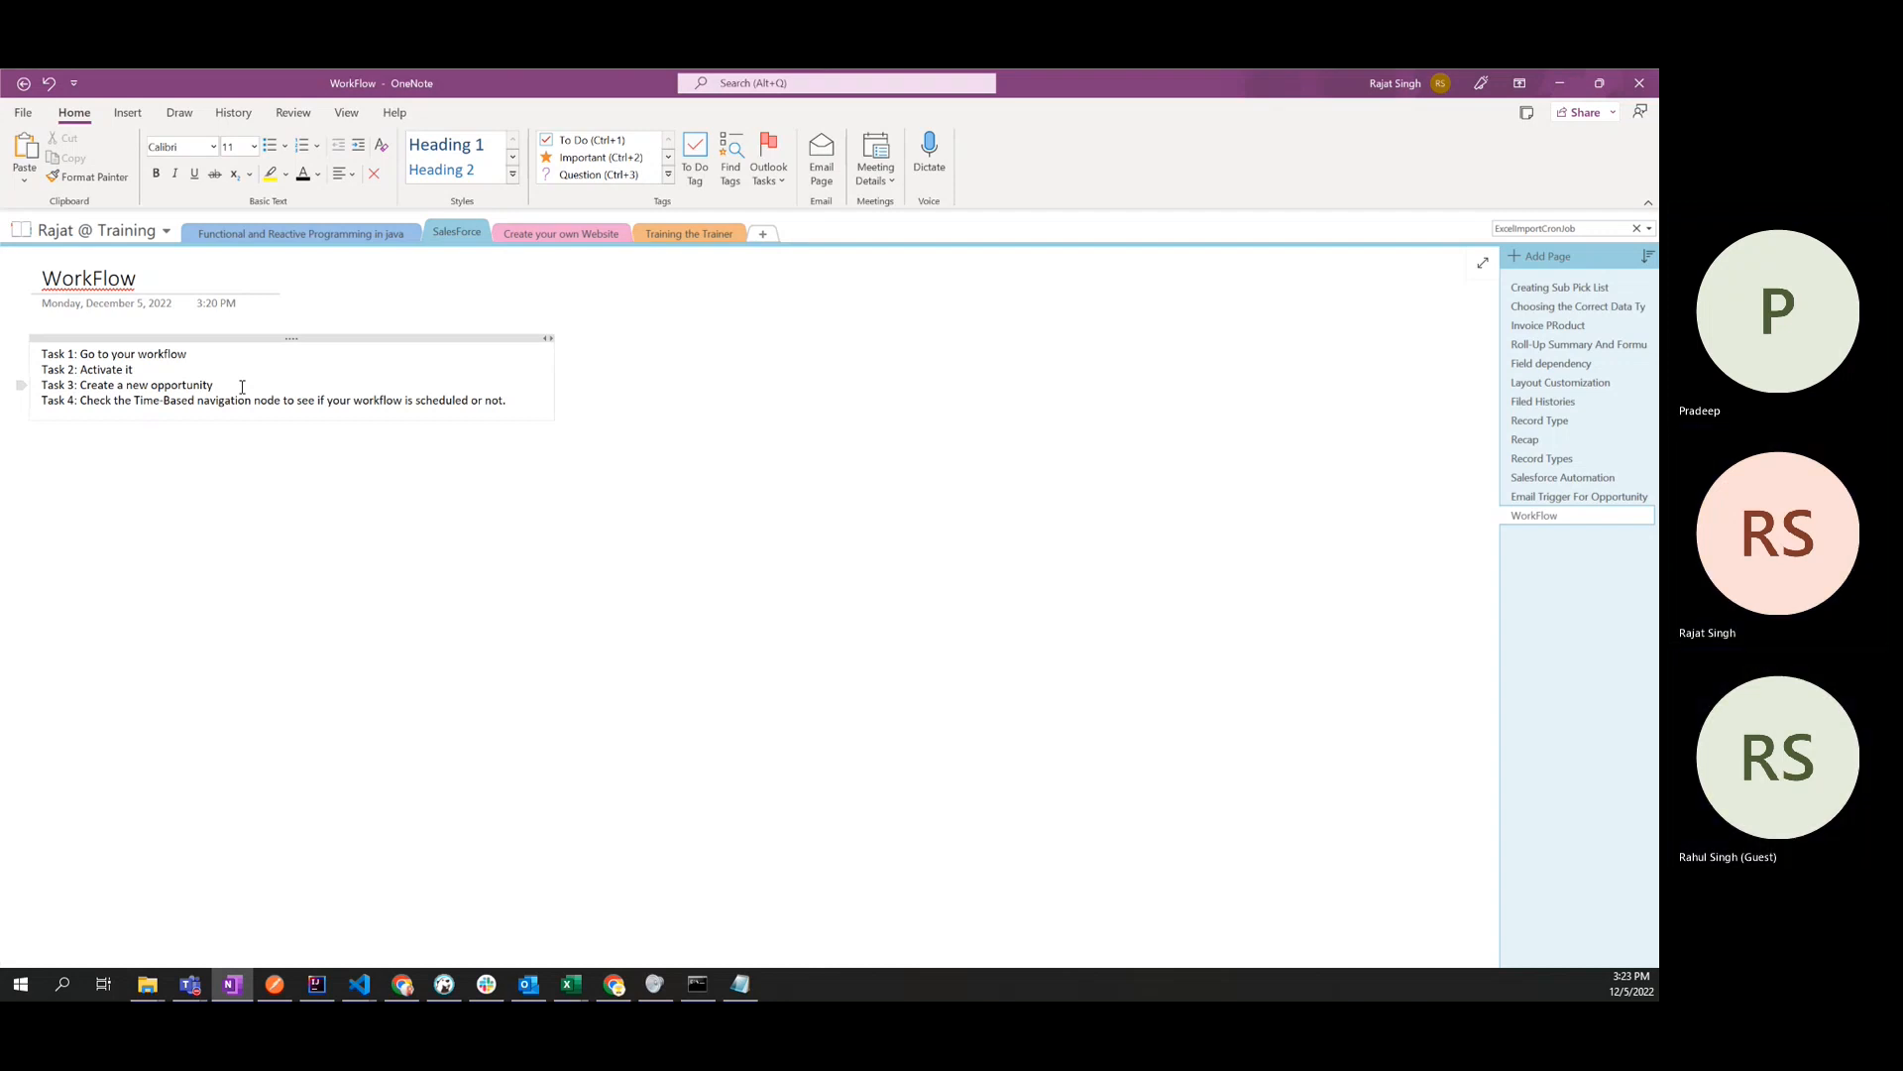
- Extend the Task 3 line with "which have close date as 25th Dec"
type("which hav")
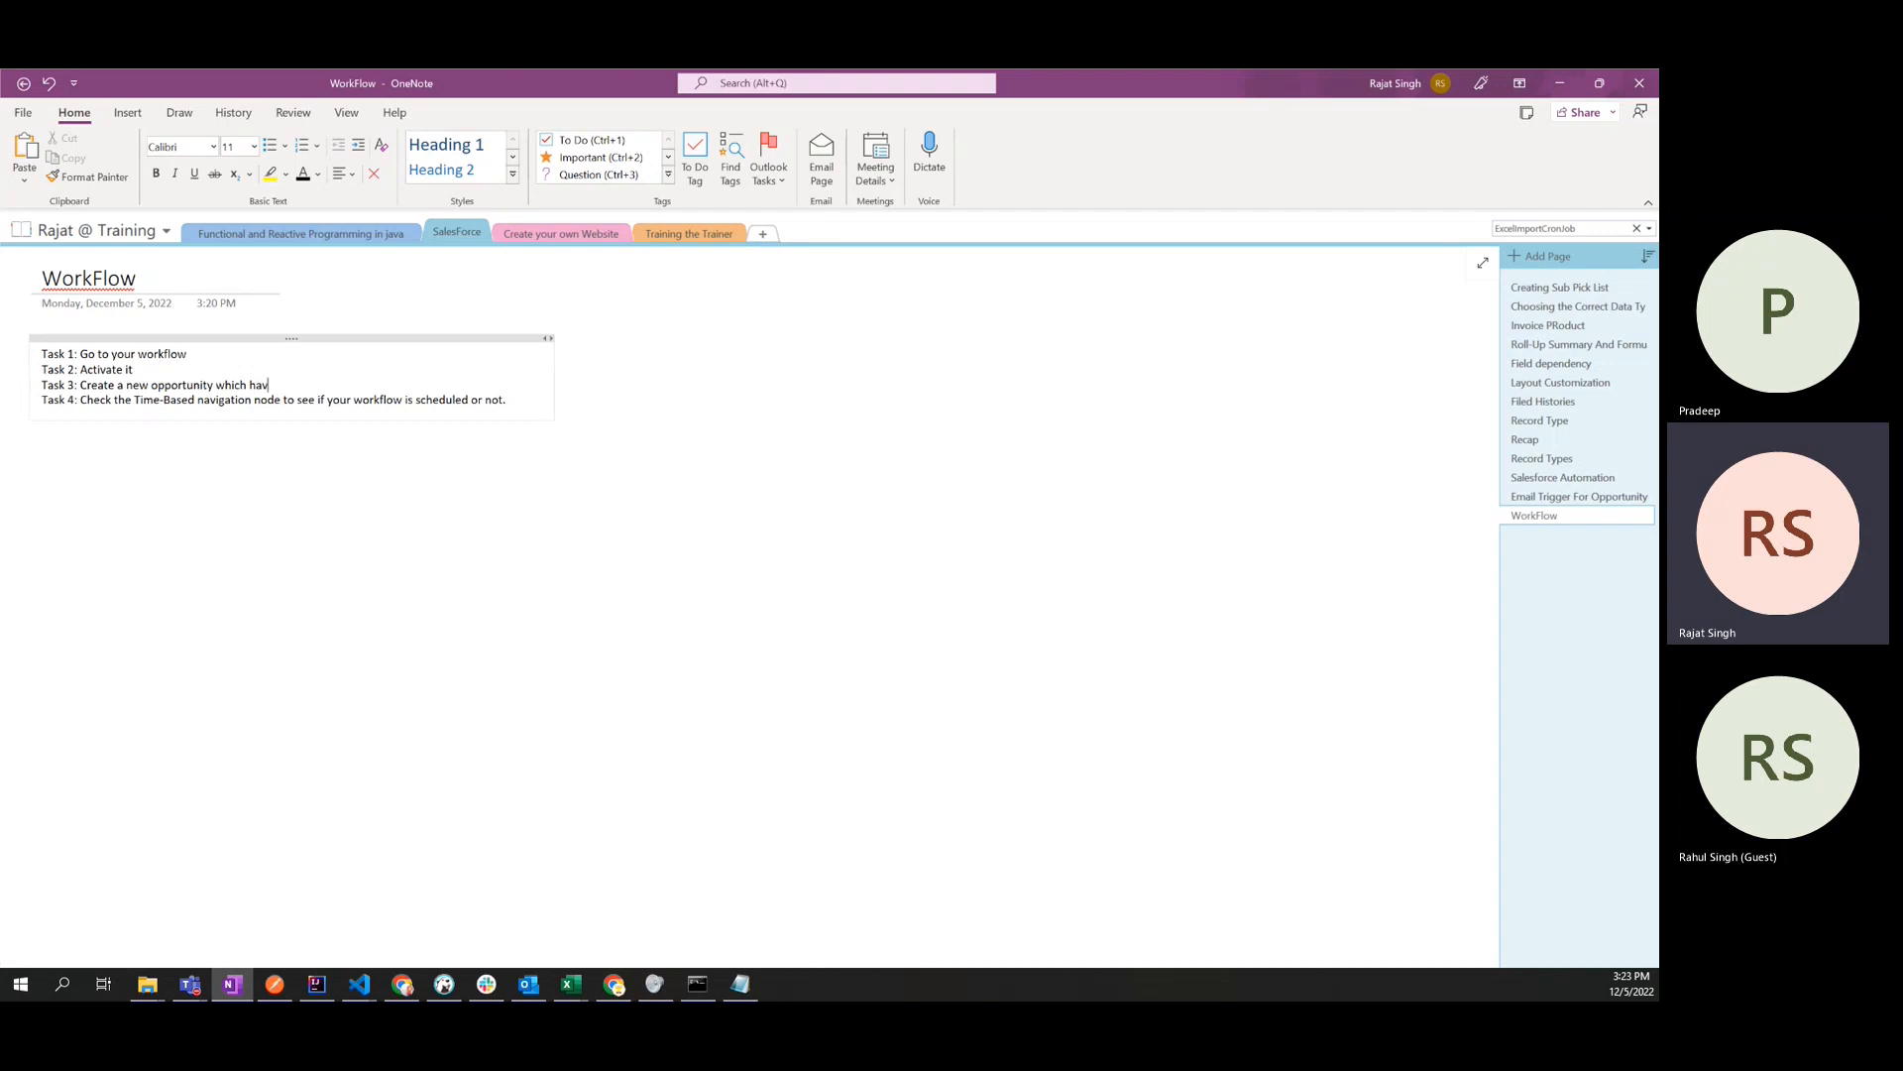
type("e clos")
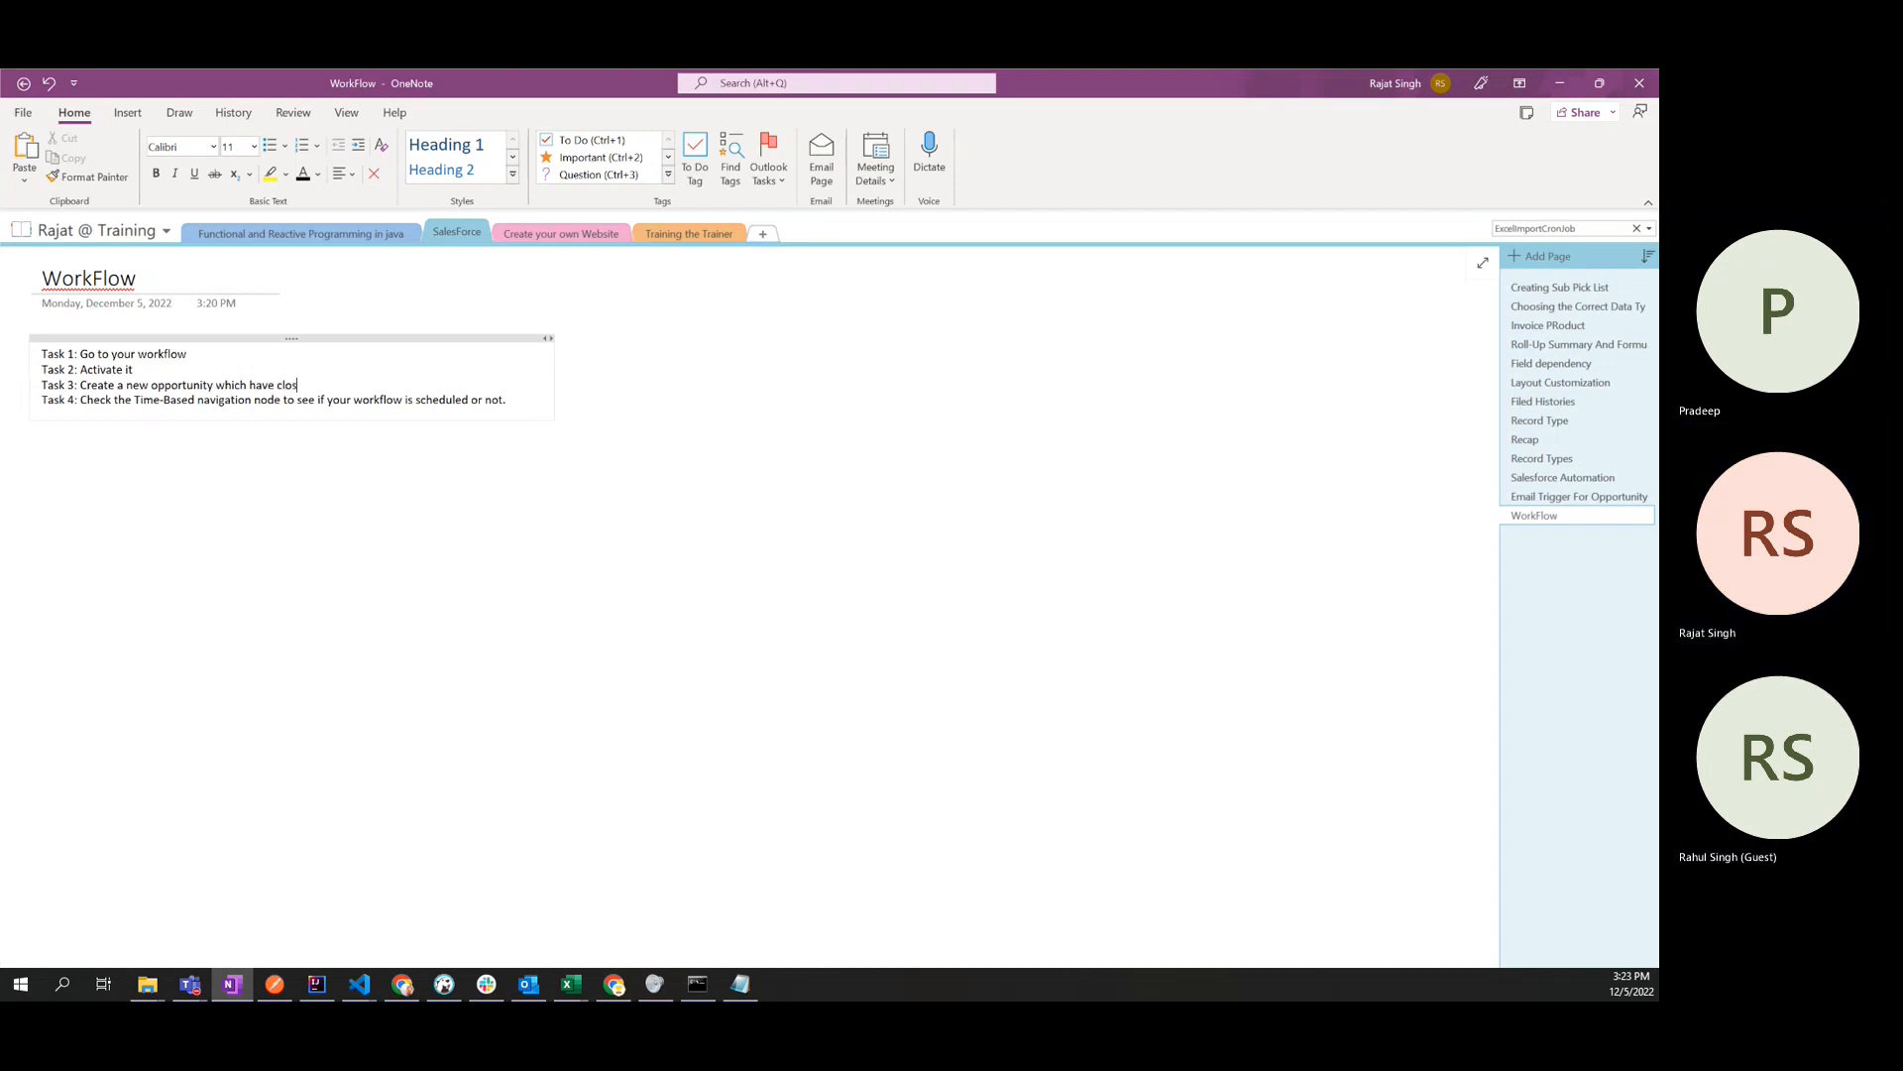
type("e date as")
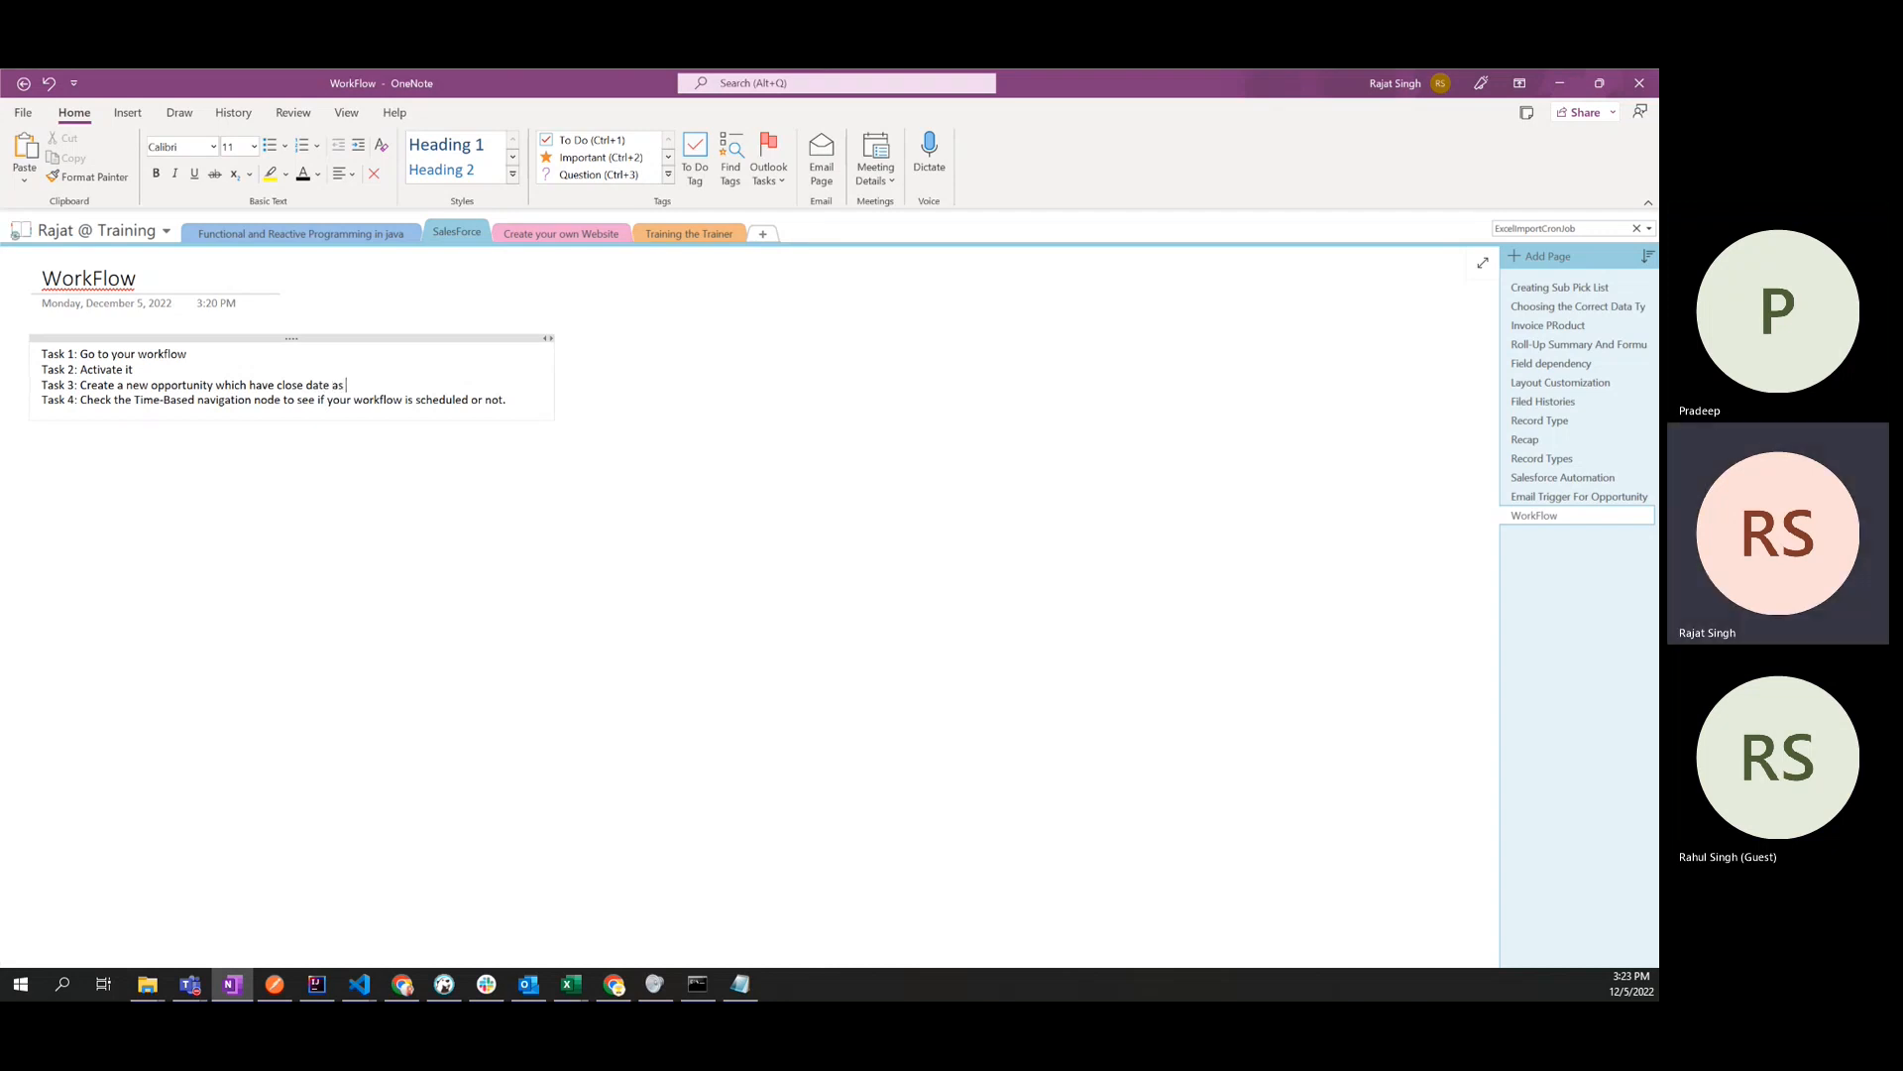
type(" 25th Dec")
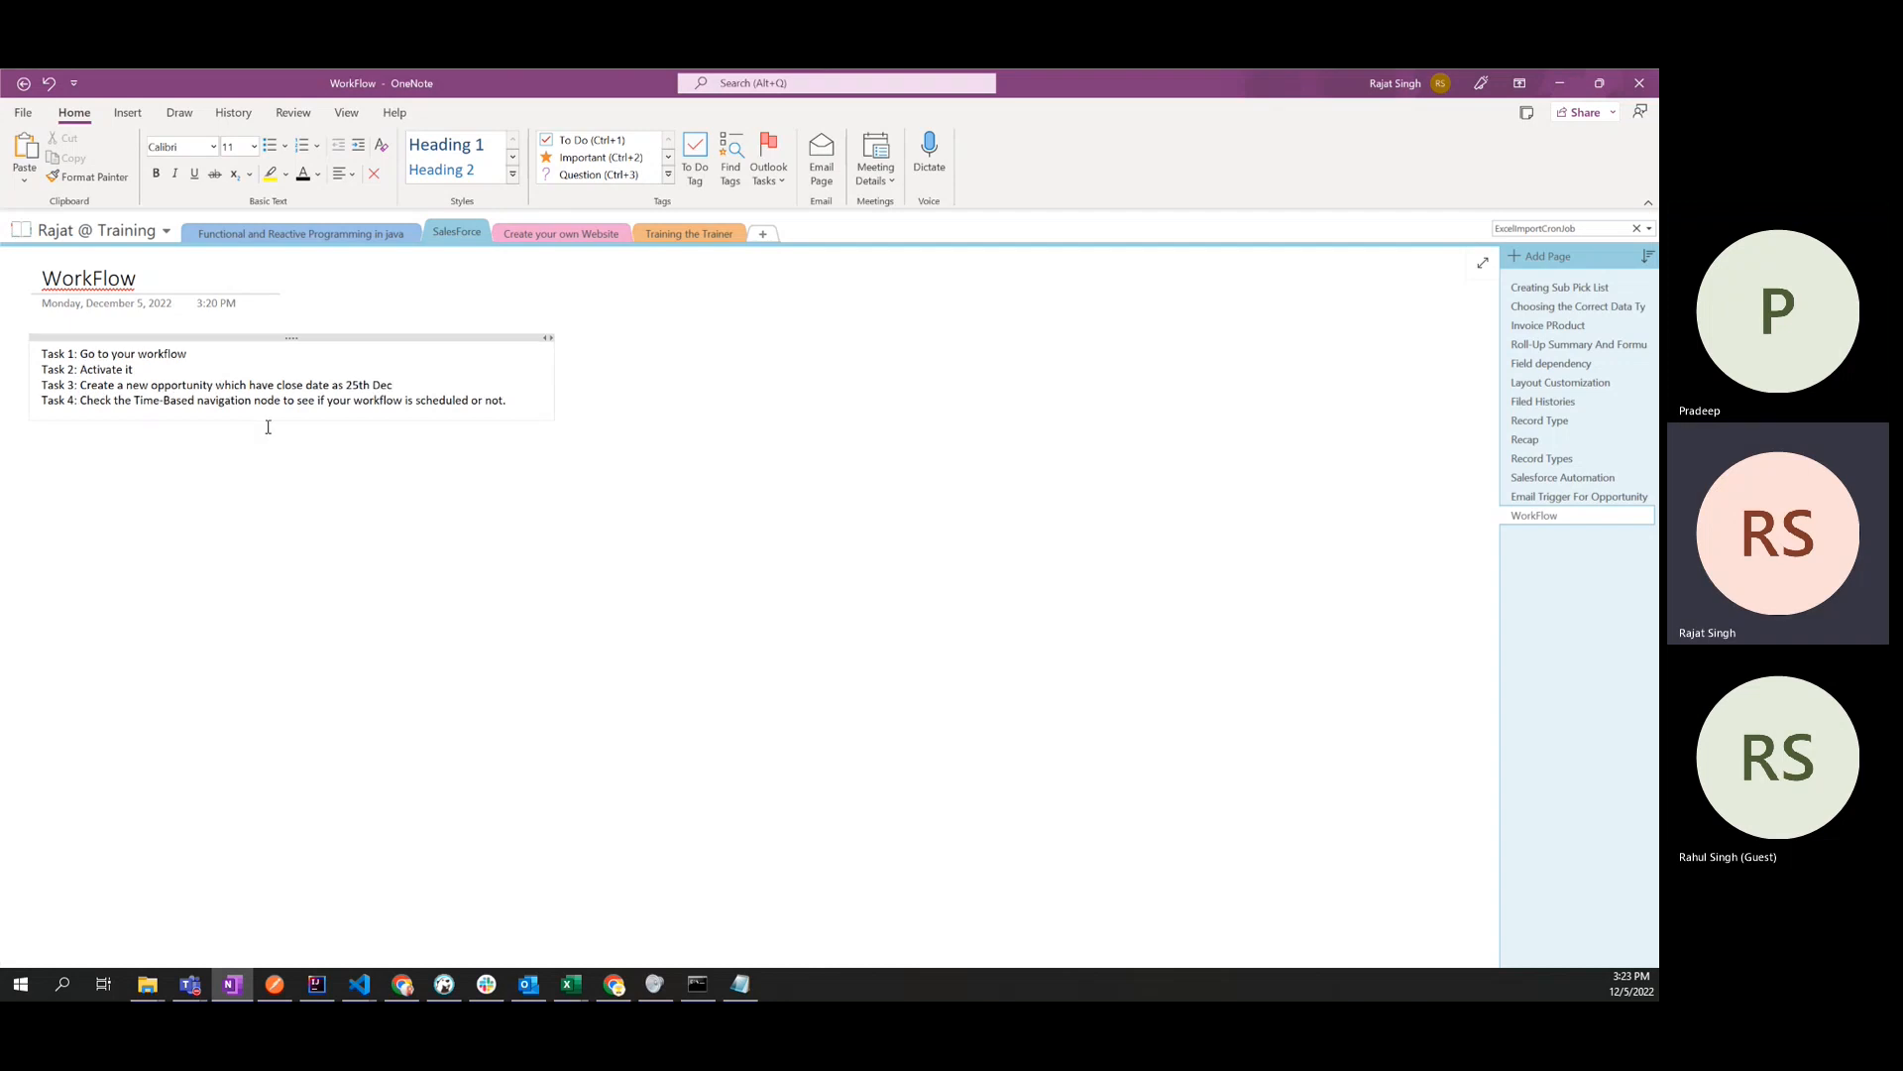
- Insert "for 24th Dec" after "scheduled" in the Task 4 line
left_click(472, 402)
type("for ")
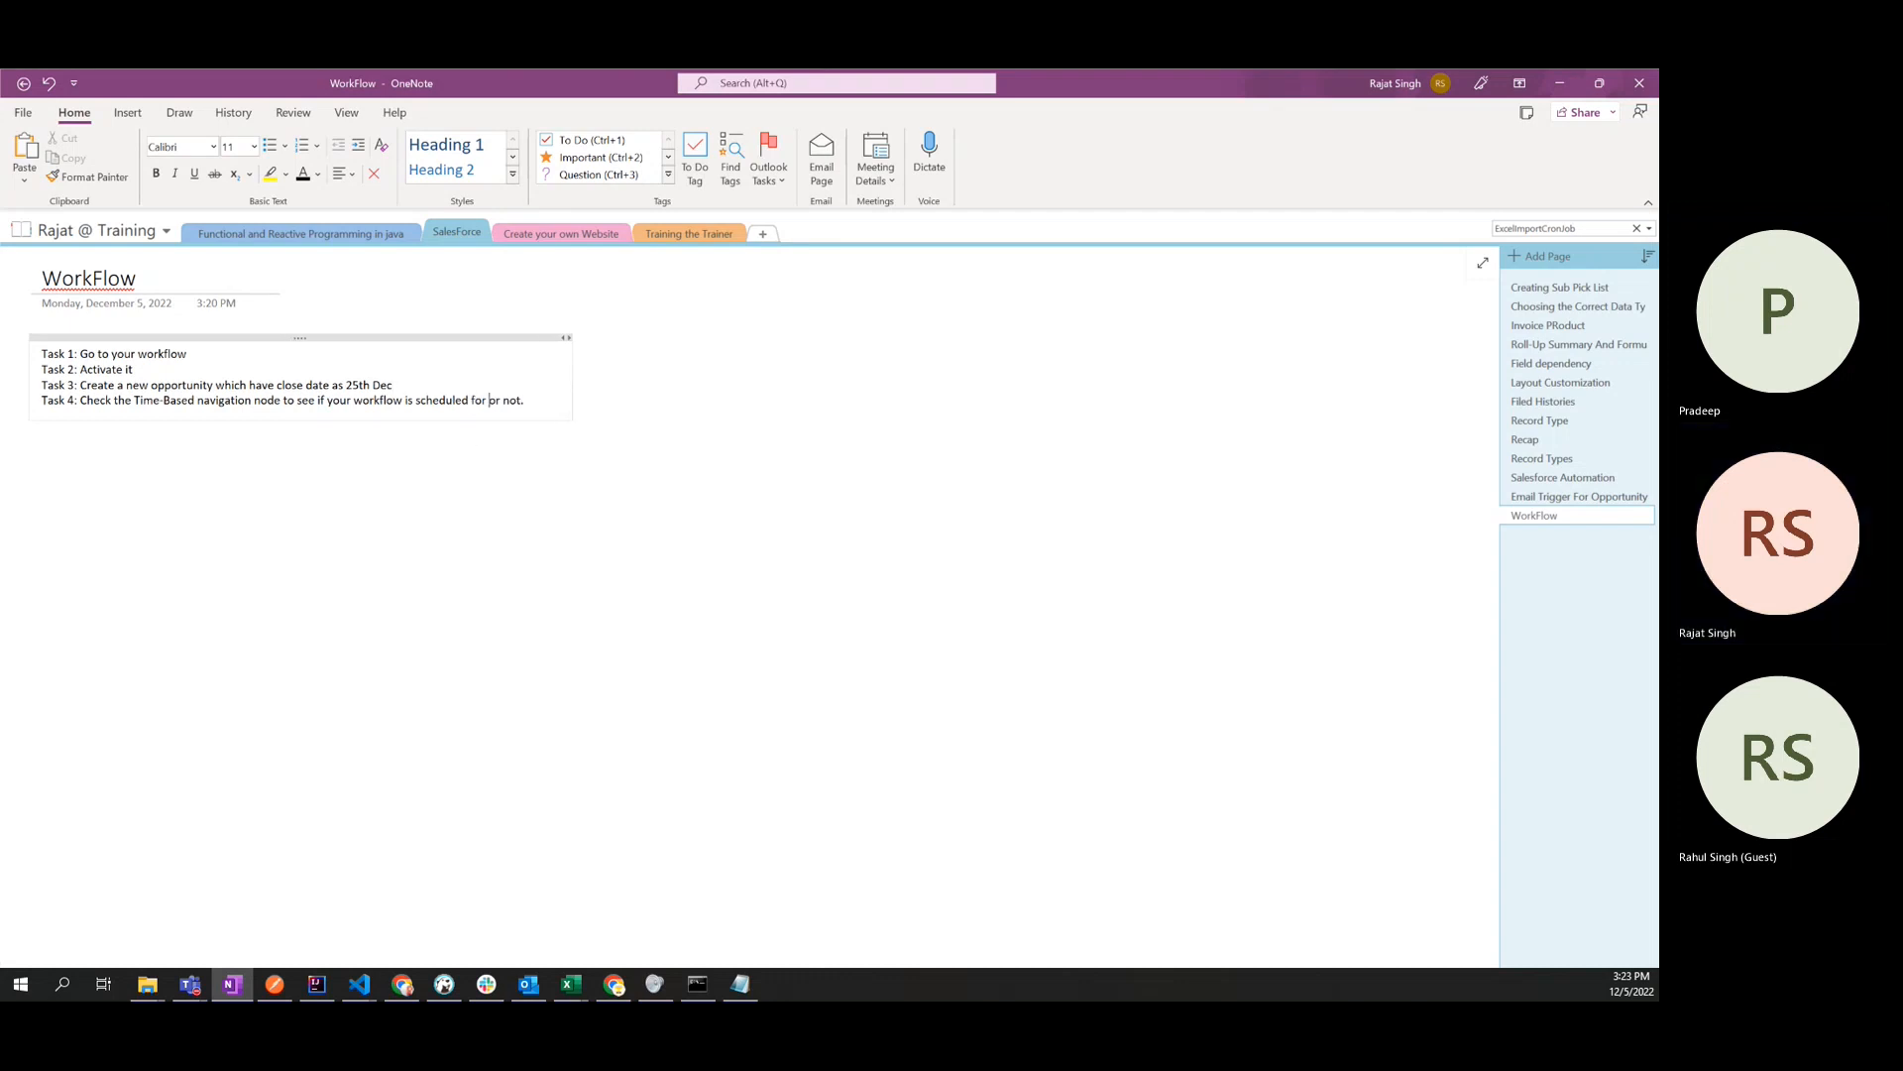
type("4")
type("4th Dec")
- Apply the Heading 1 style to all four task lines
left_click_drag(623, 362, 107, 334)
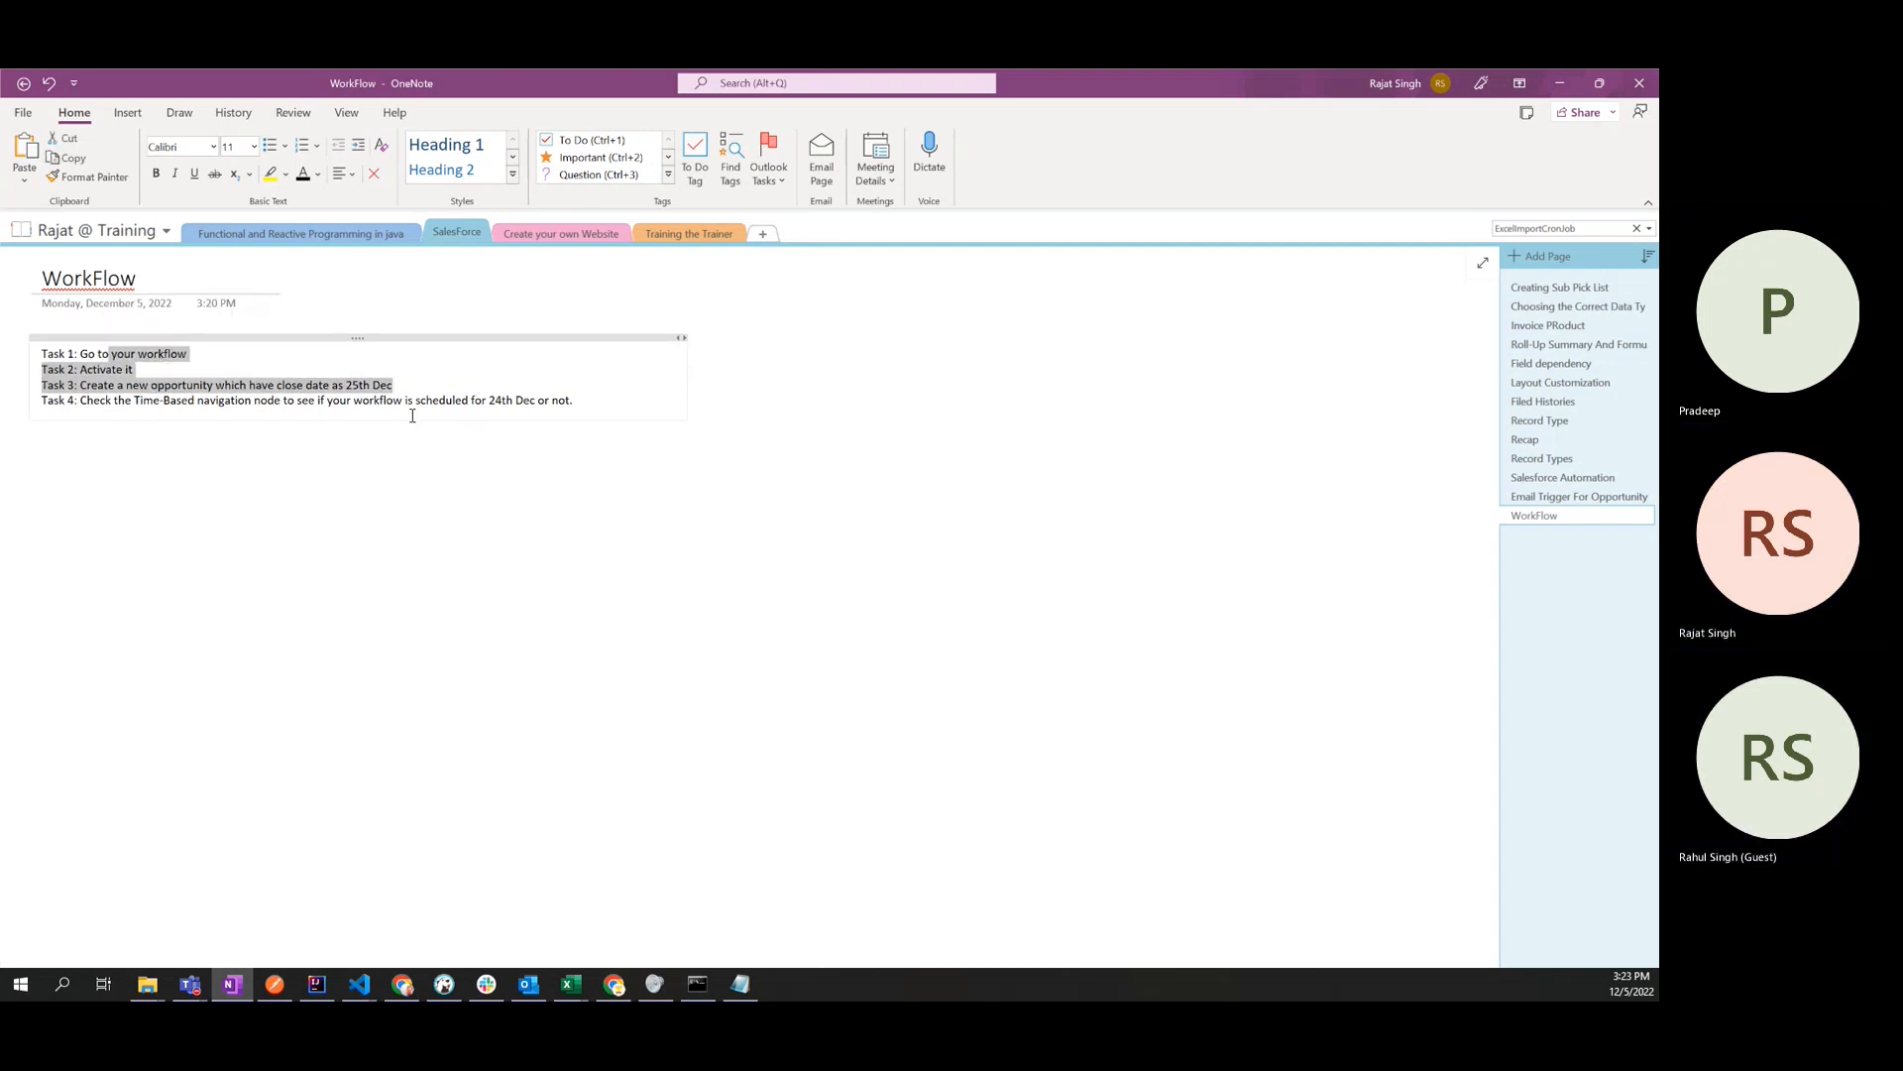
left_click(591, 399)
left_click_drag(46, 351, 608, 428)
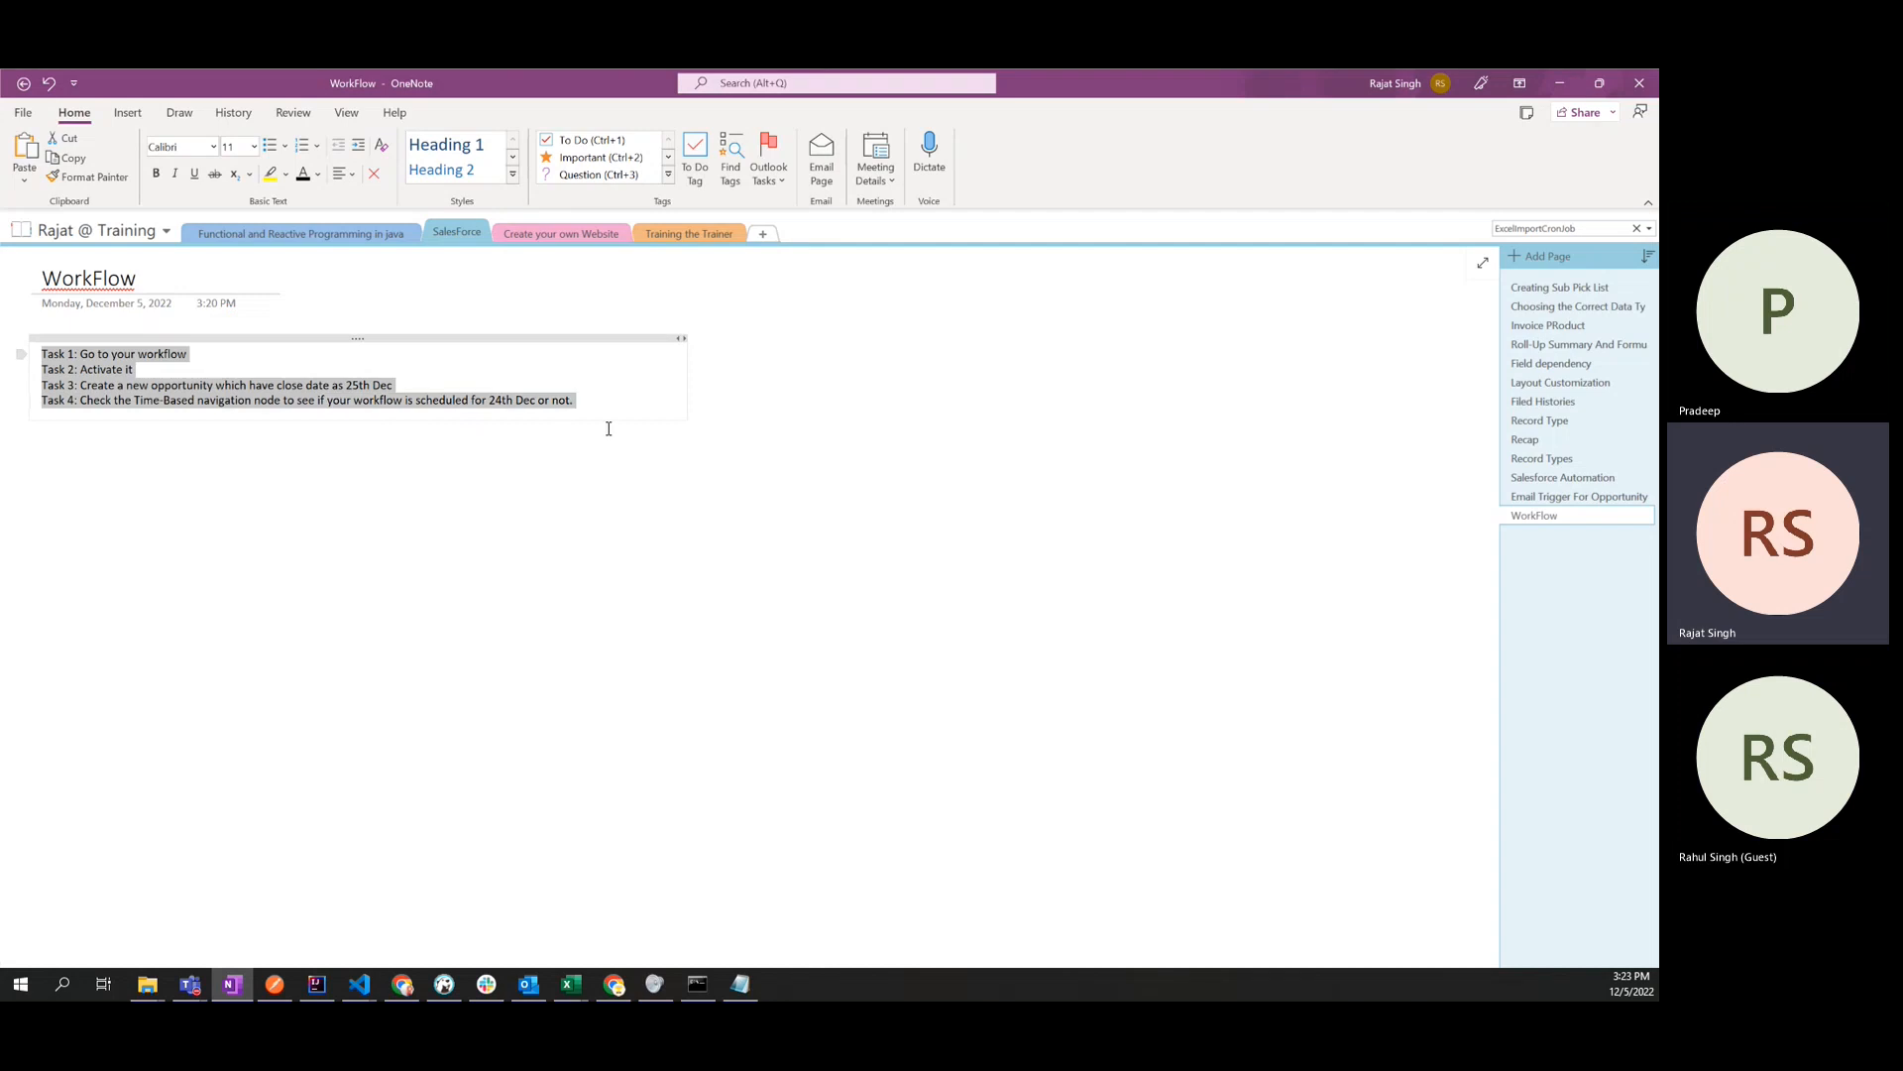
left_click(586, 537)
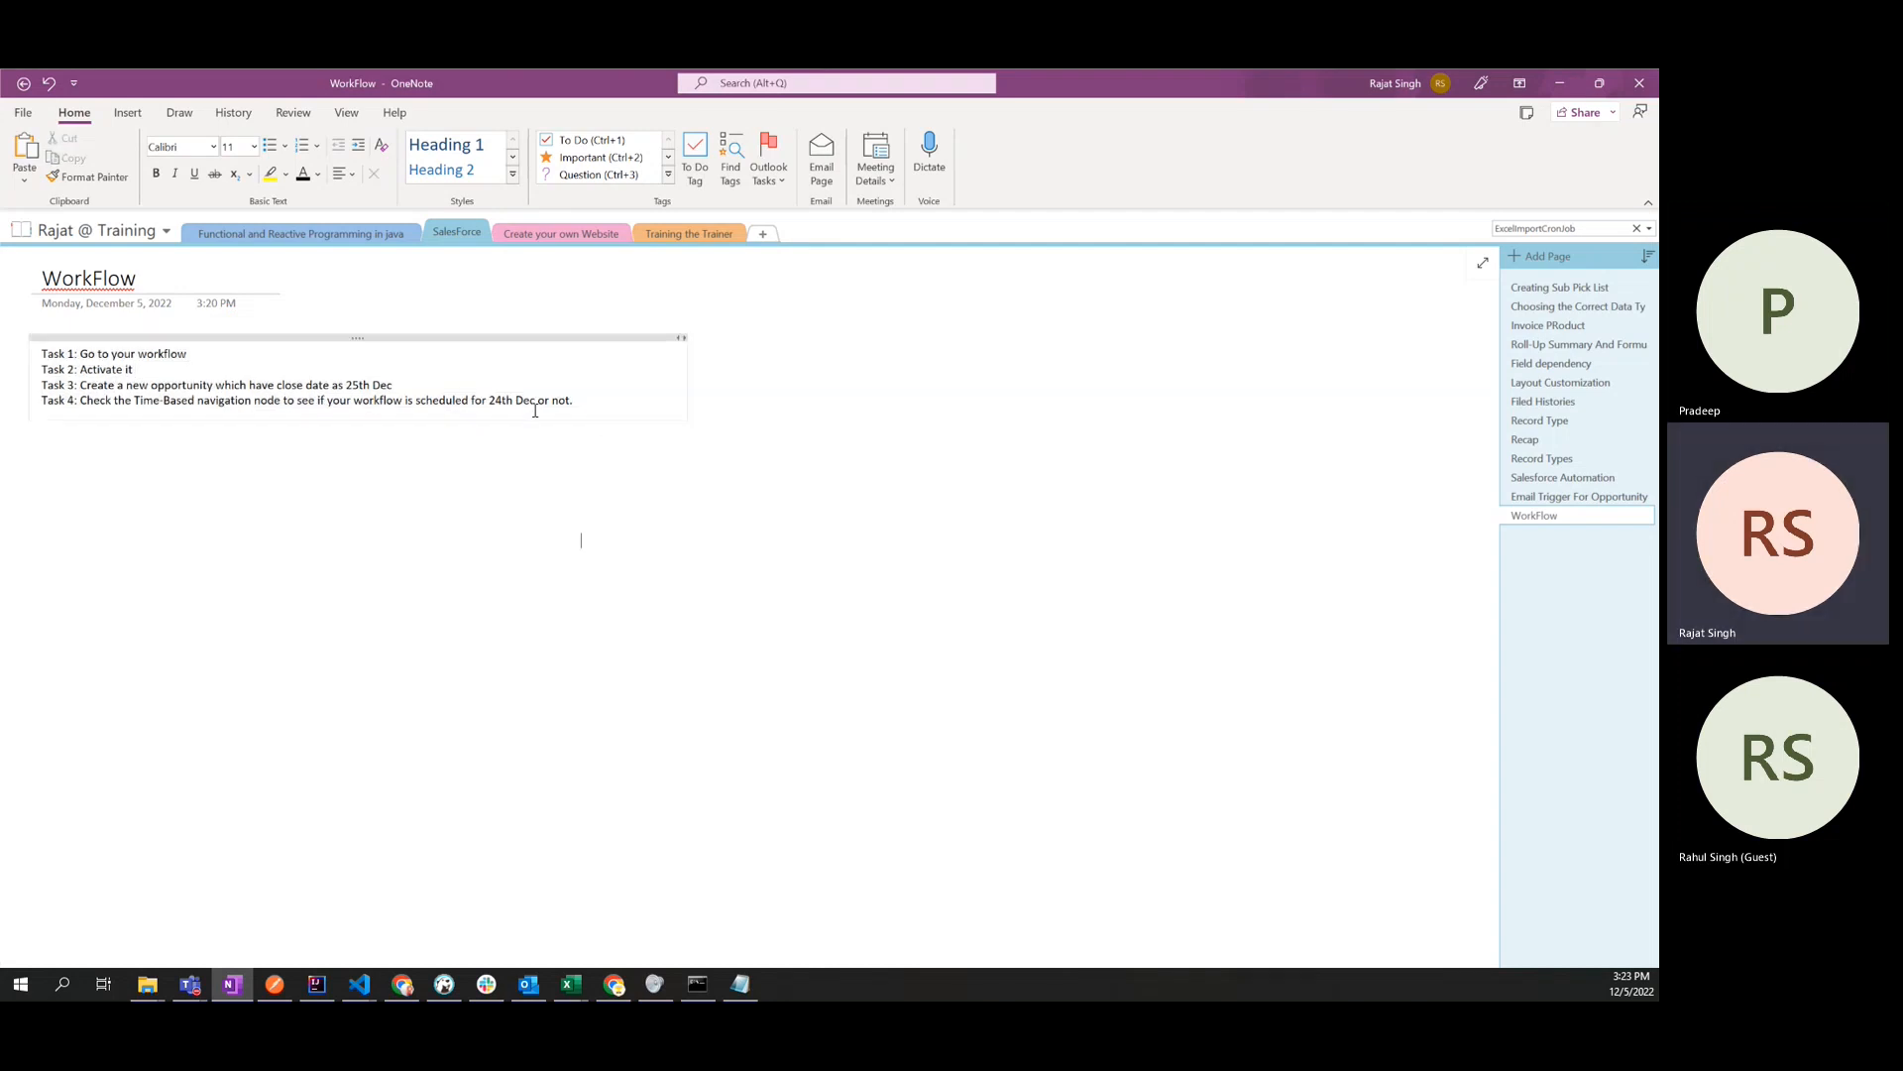
left_click_drag(590, 405, 41, 354)
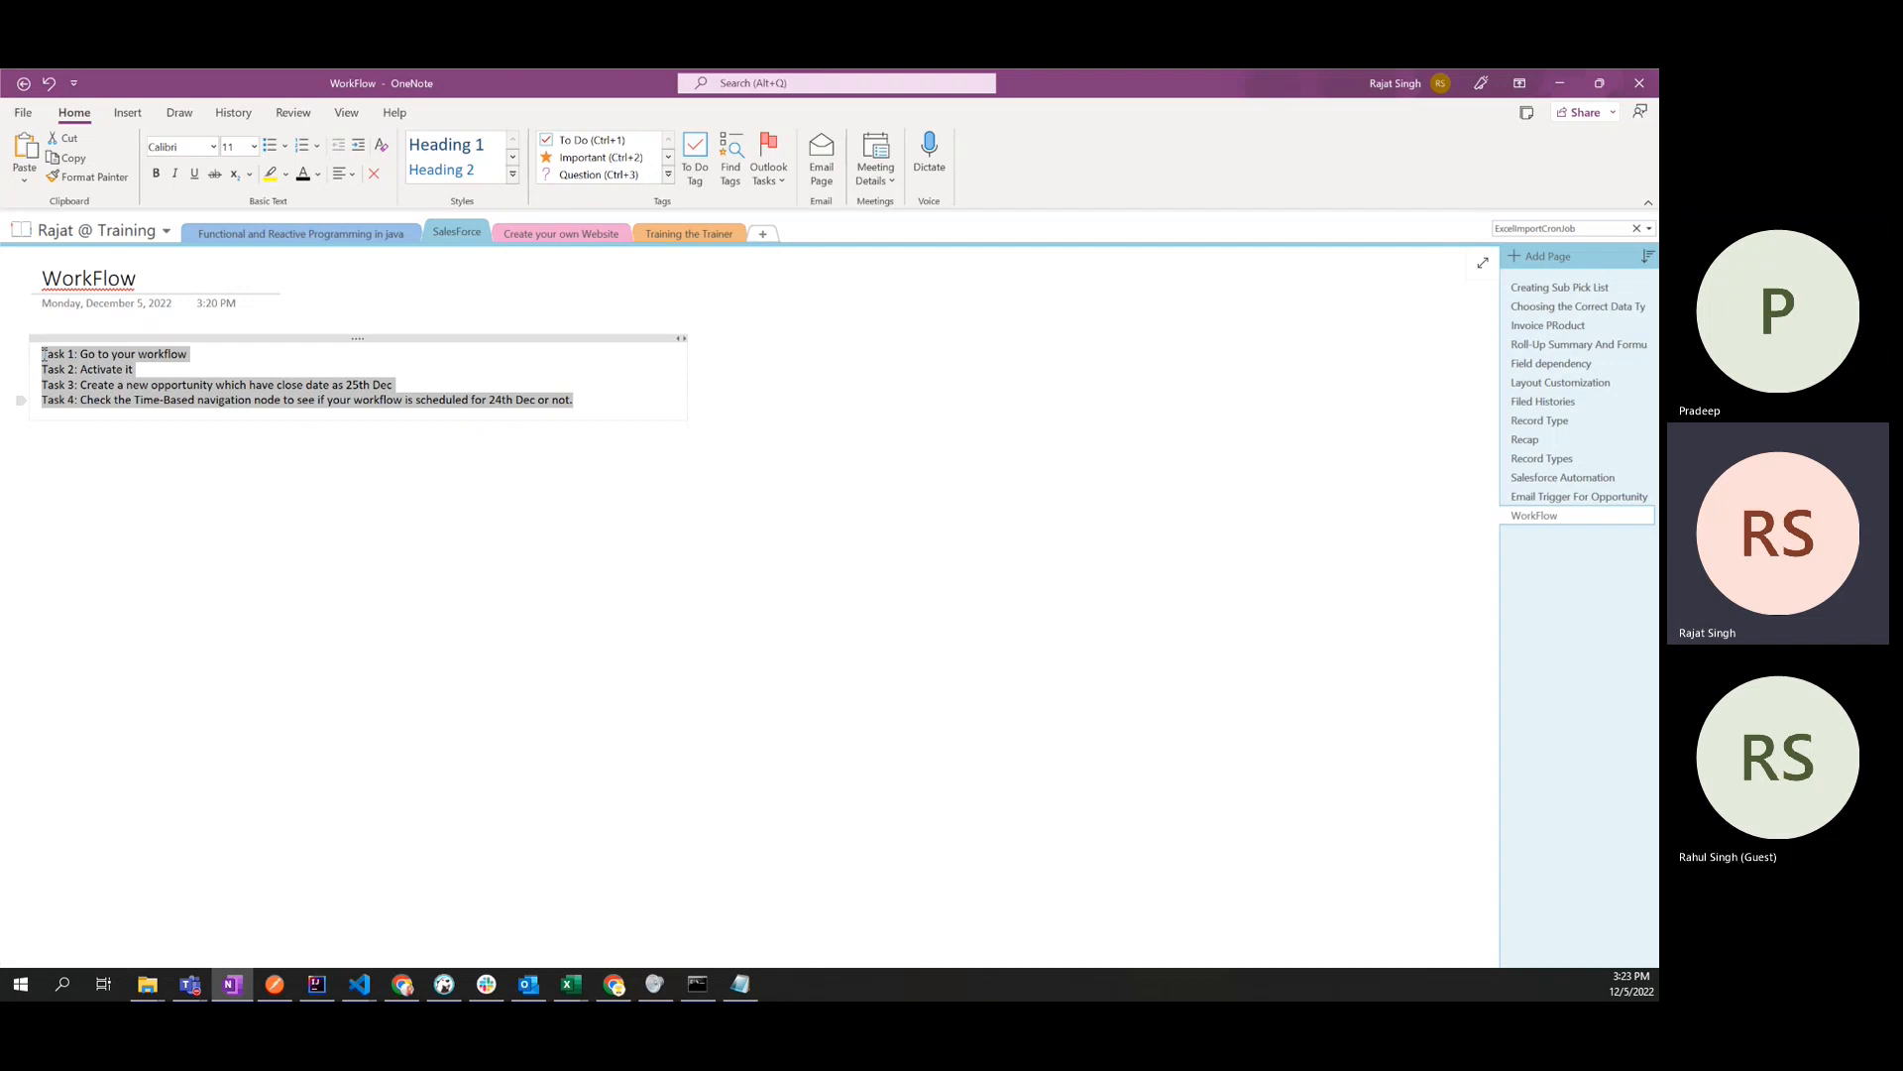
left_click(445, 156)
left_click(258, 580)
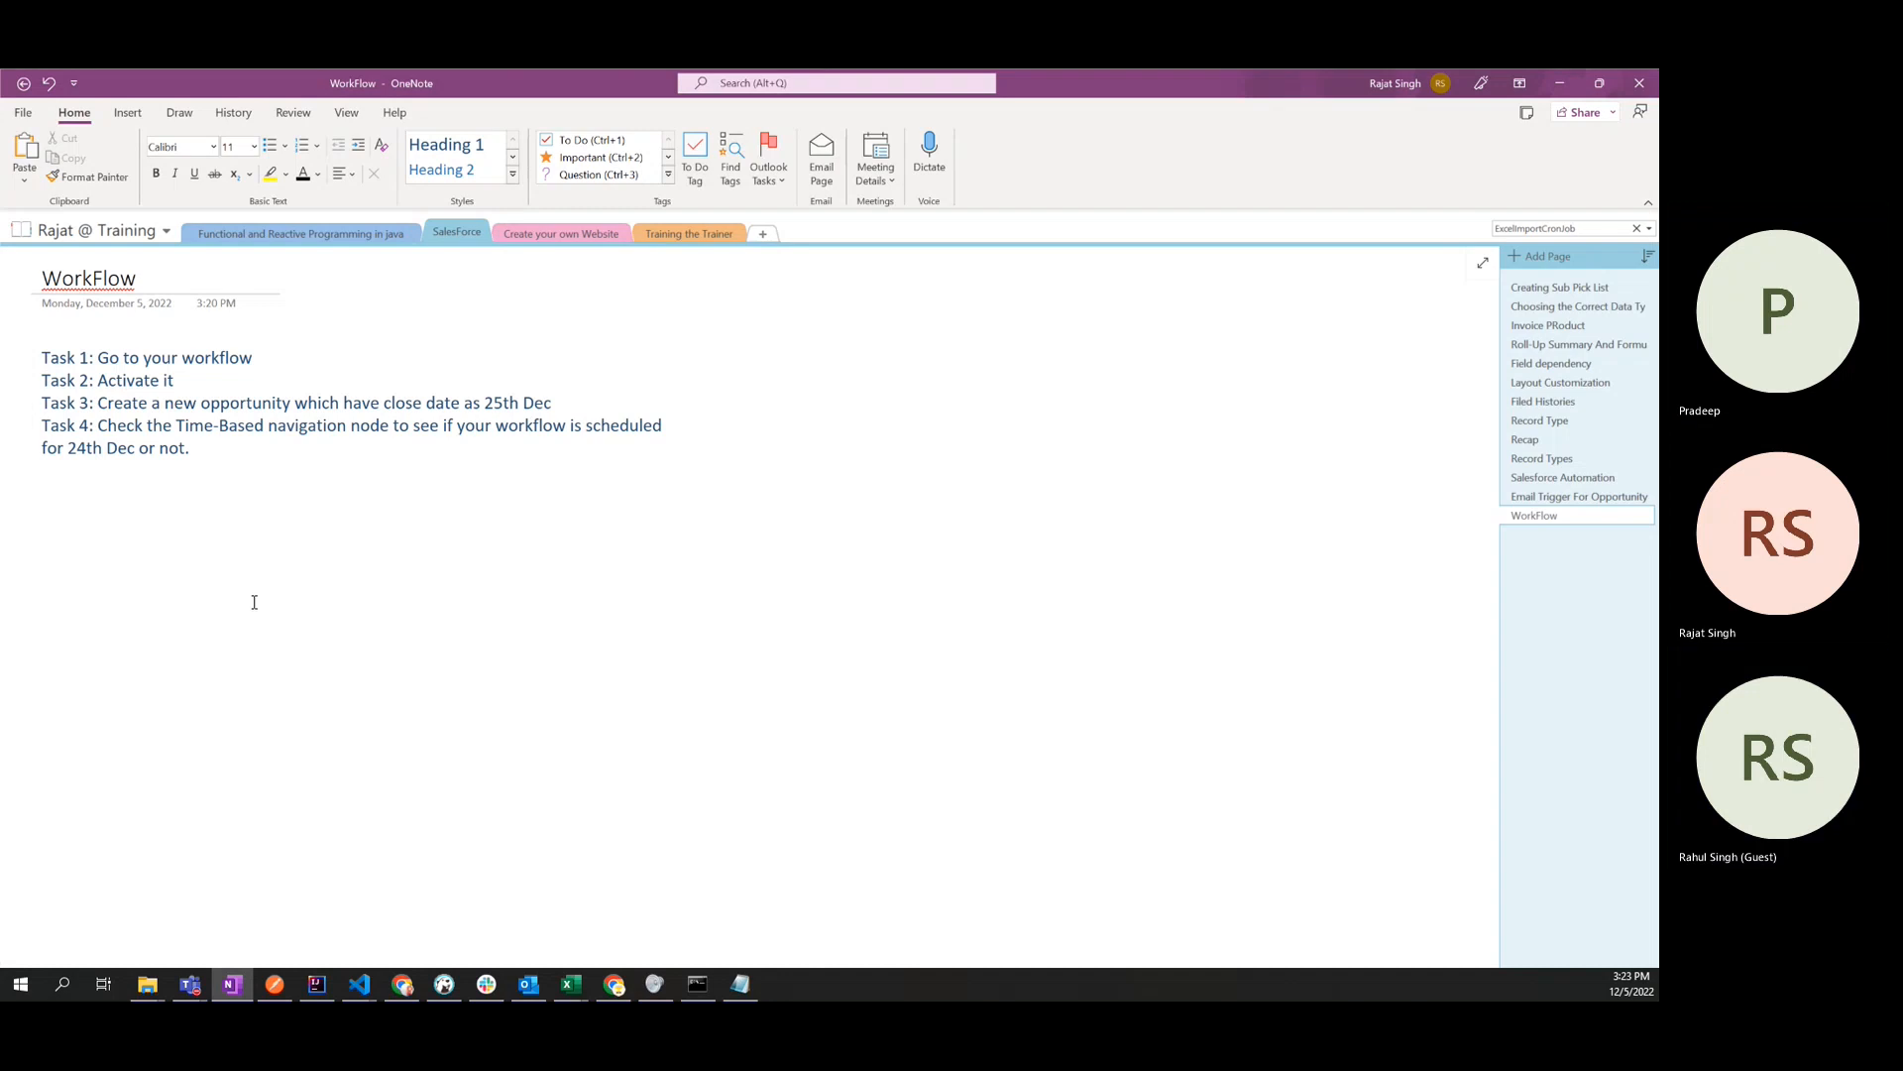
left_click(232, 440)
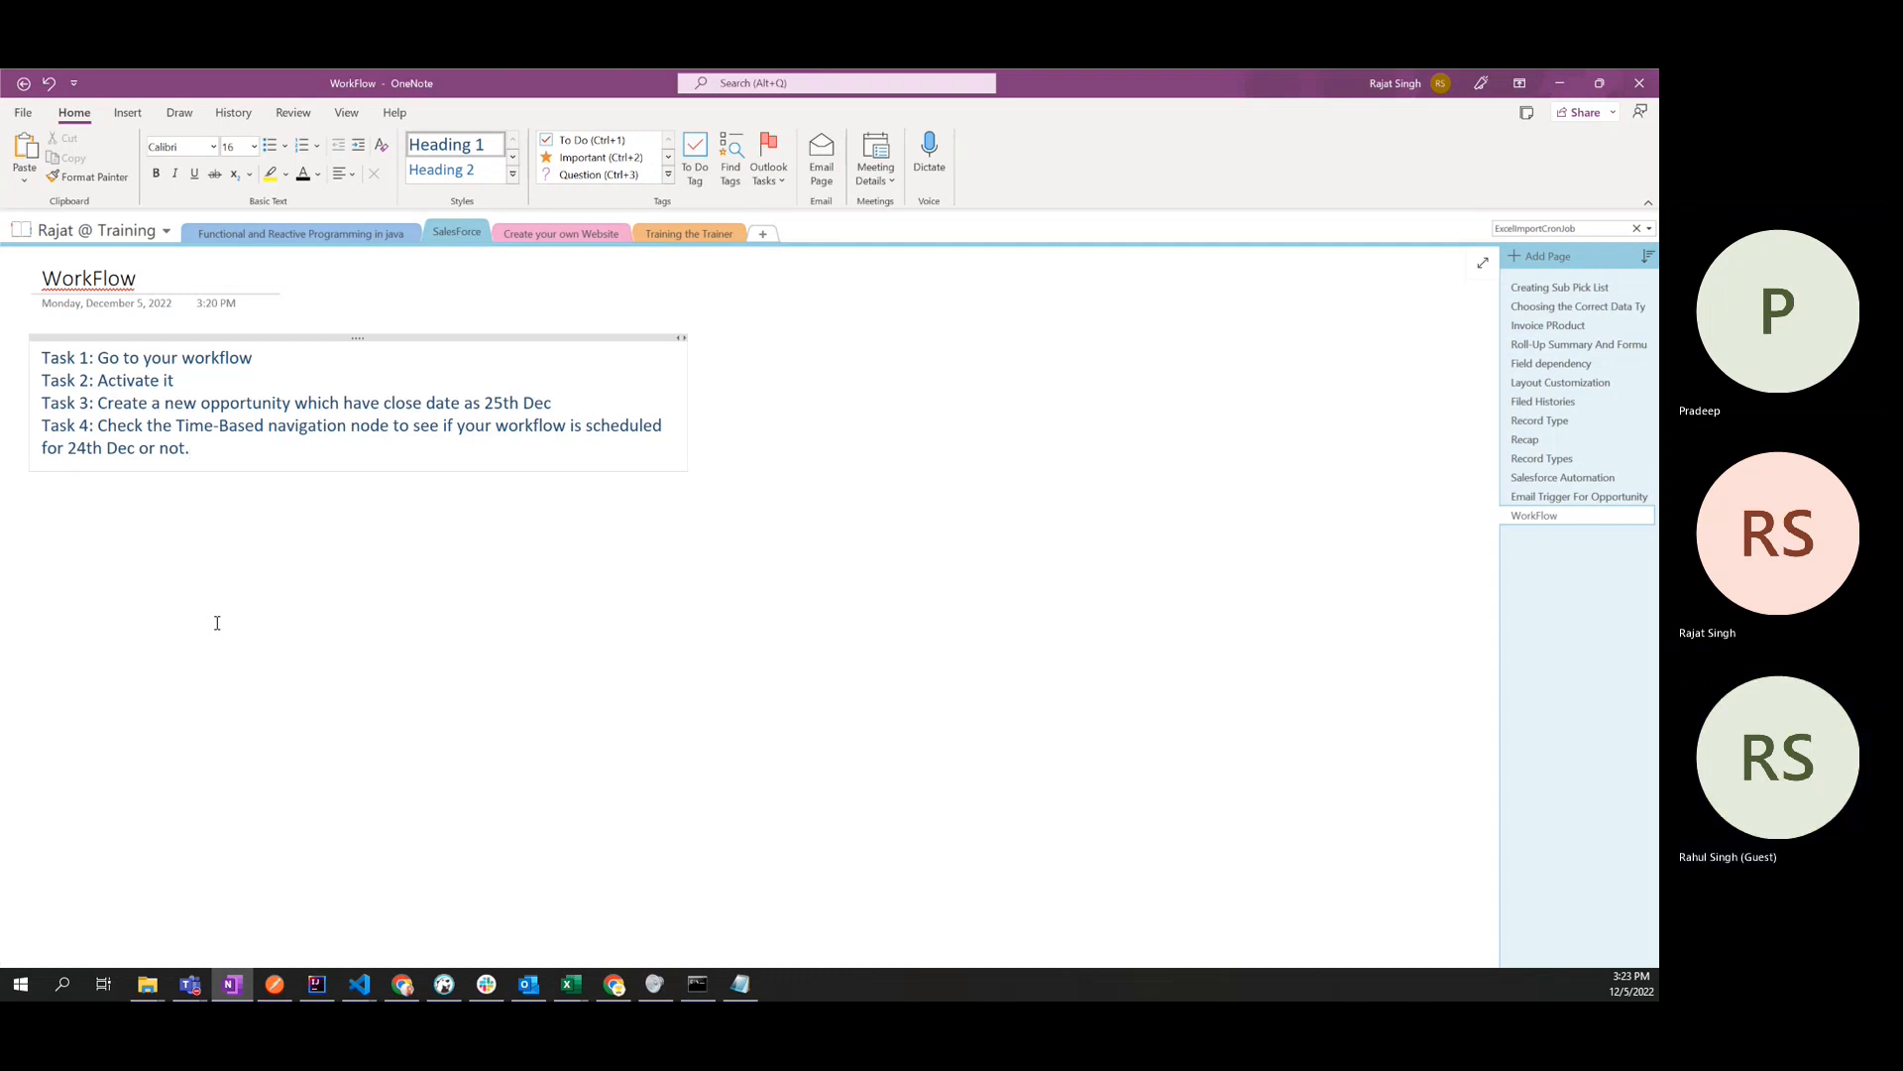
double_click(218, 358)
left_click(238, 463)
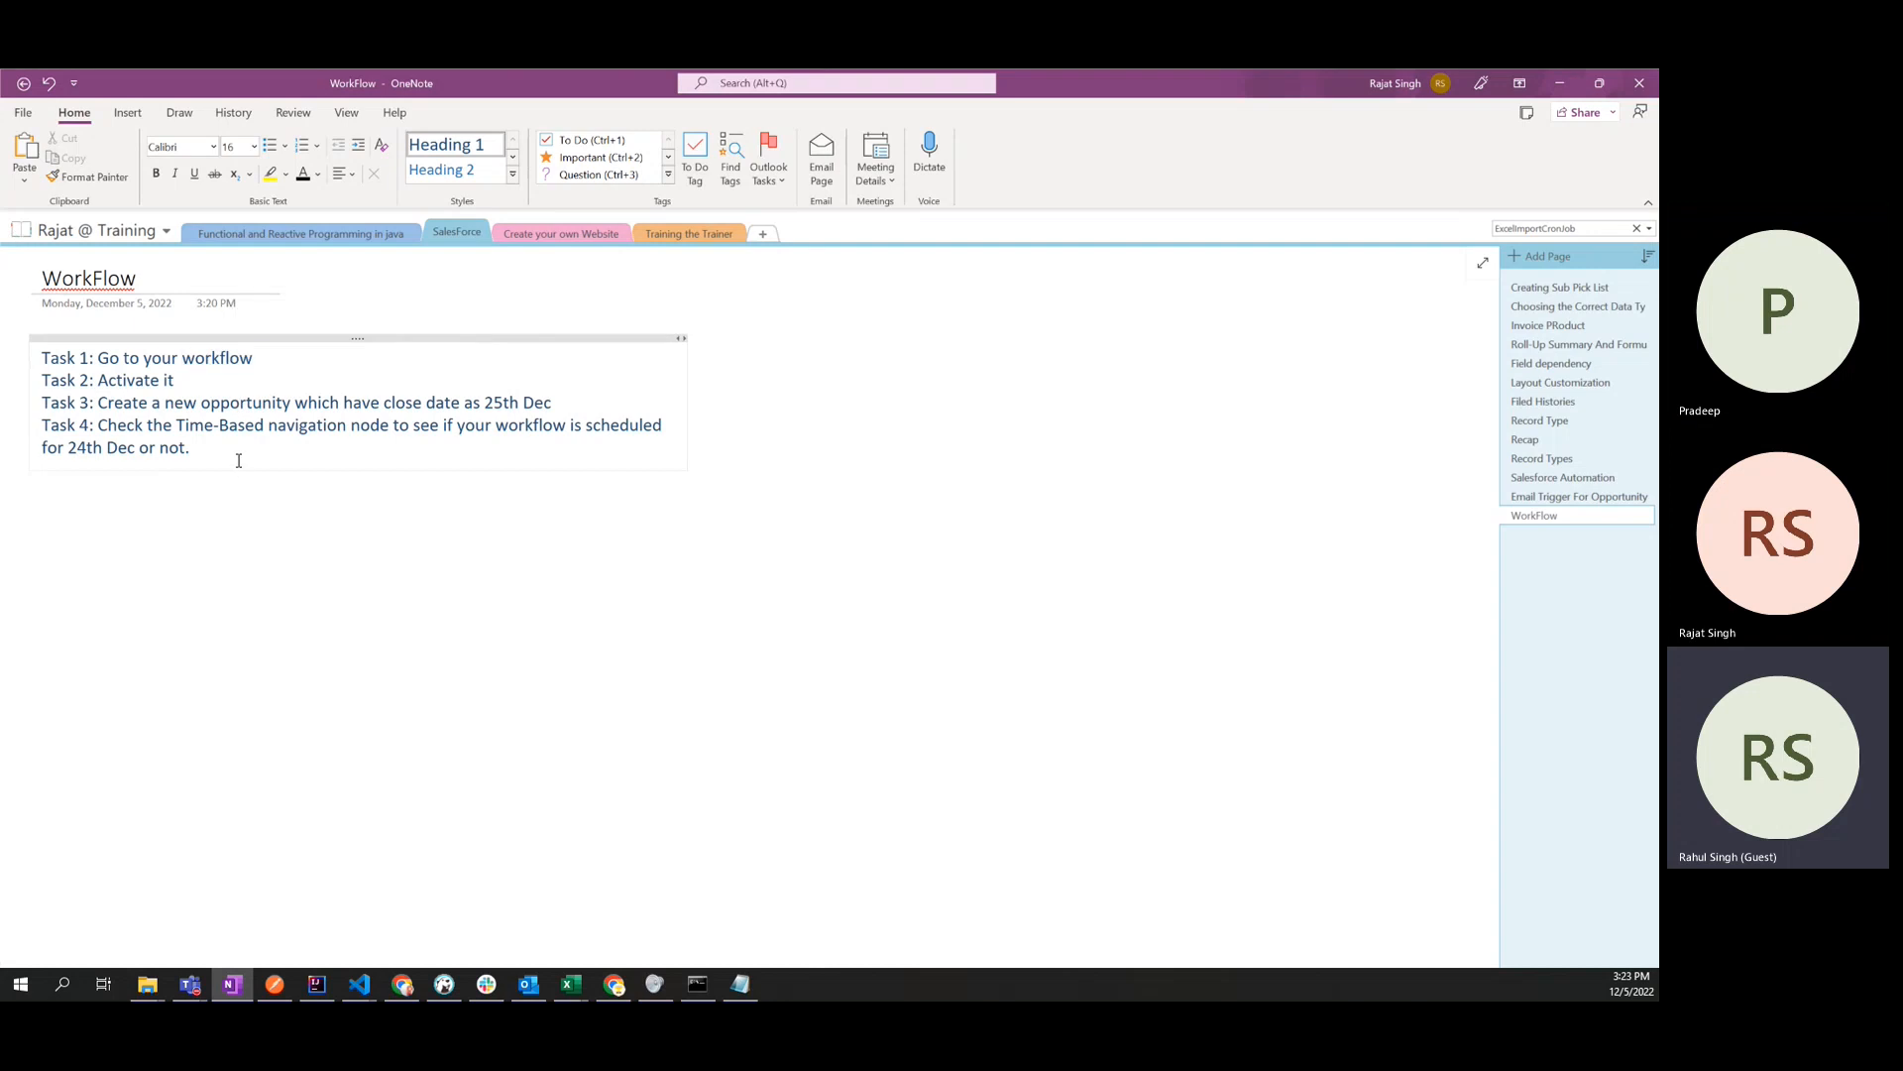
left_click_drag(236, 451, 42, 357)
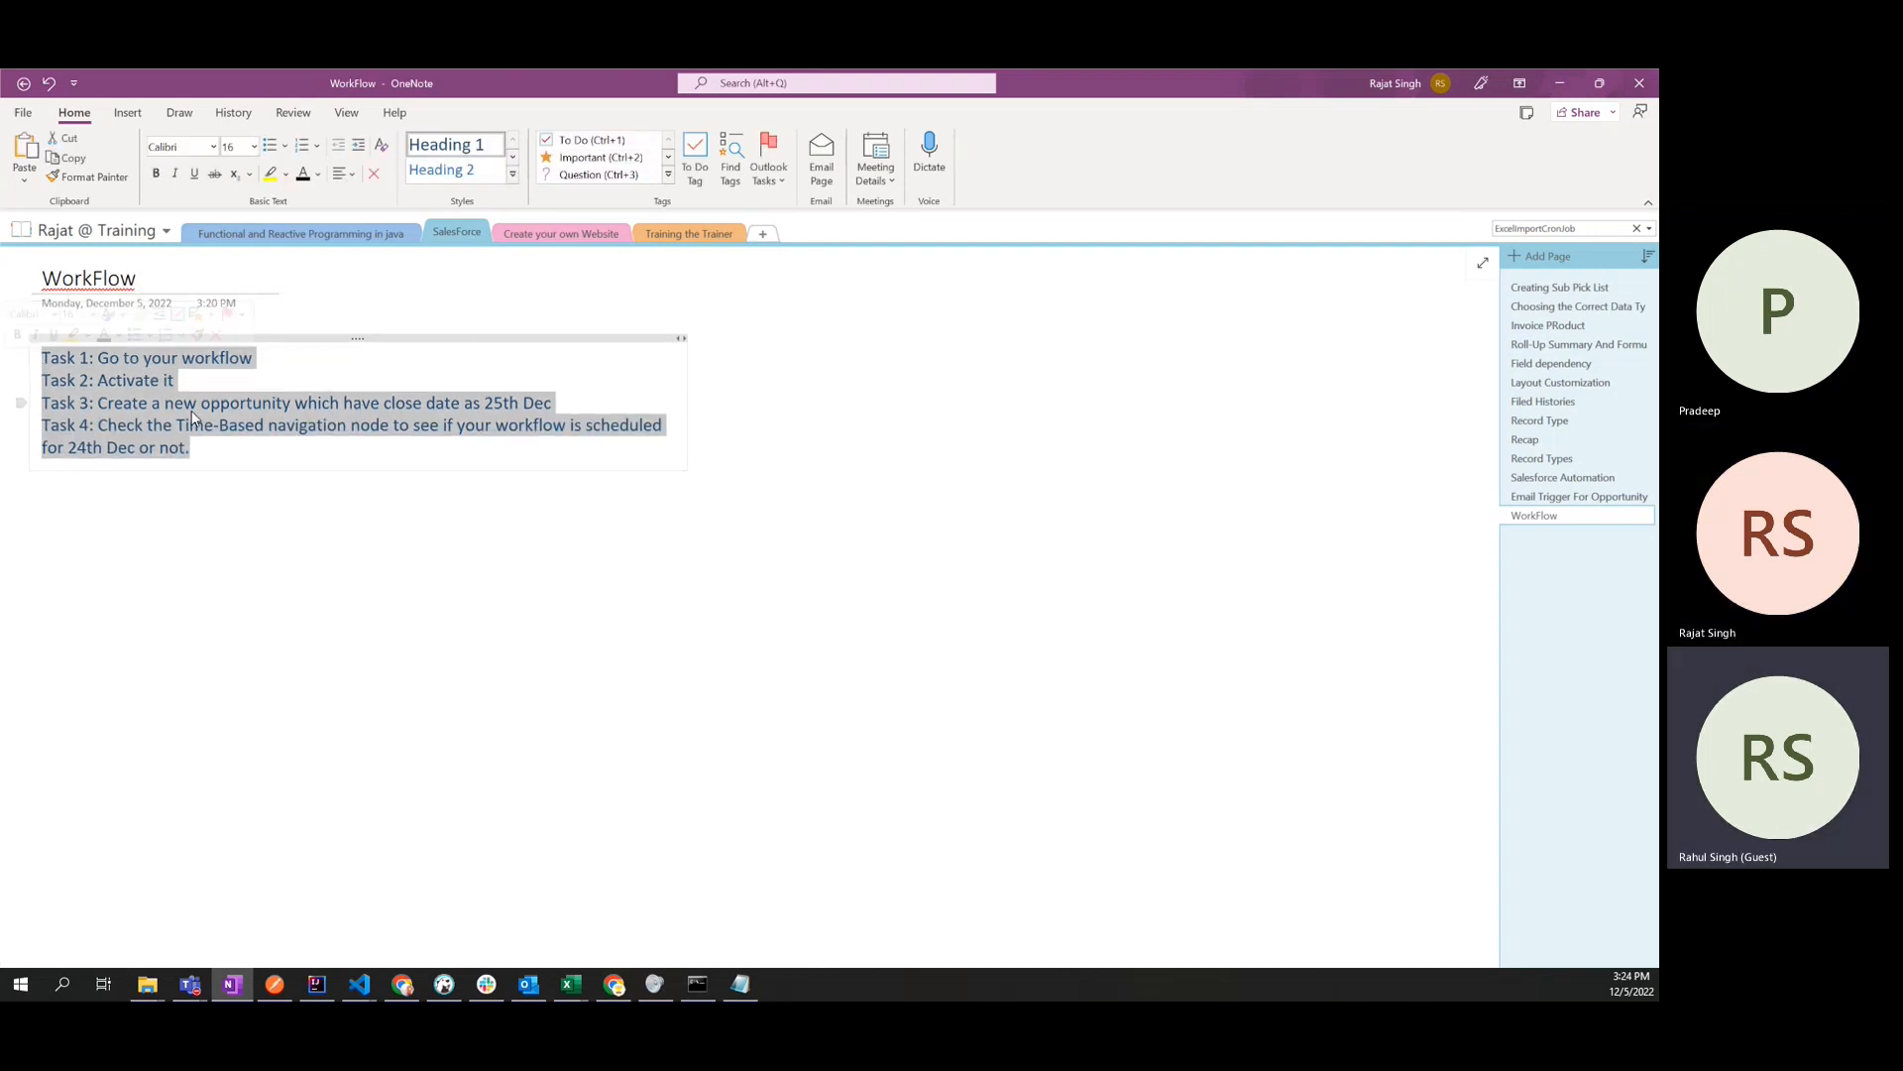
left_click(224, 453)
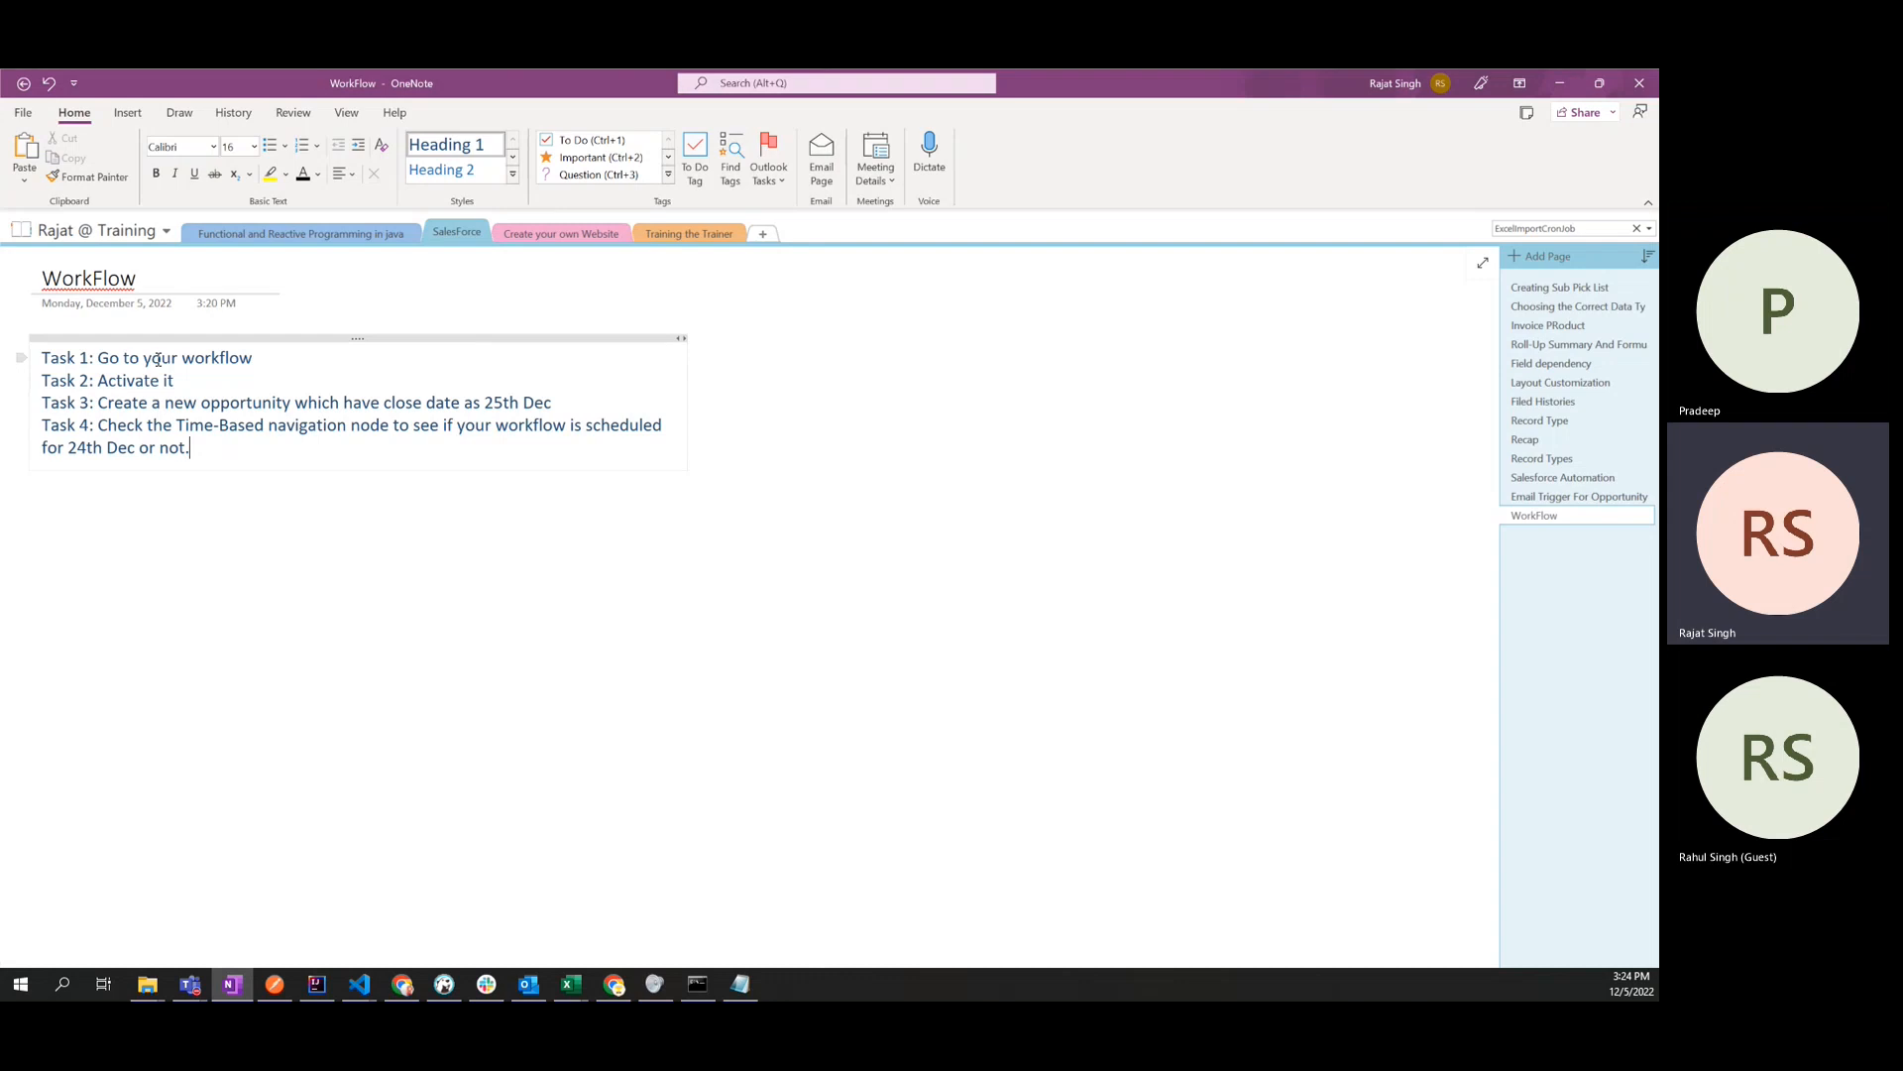
left_click_drag(93, 354, 259, 357)
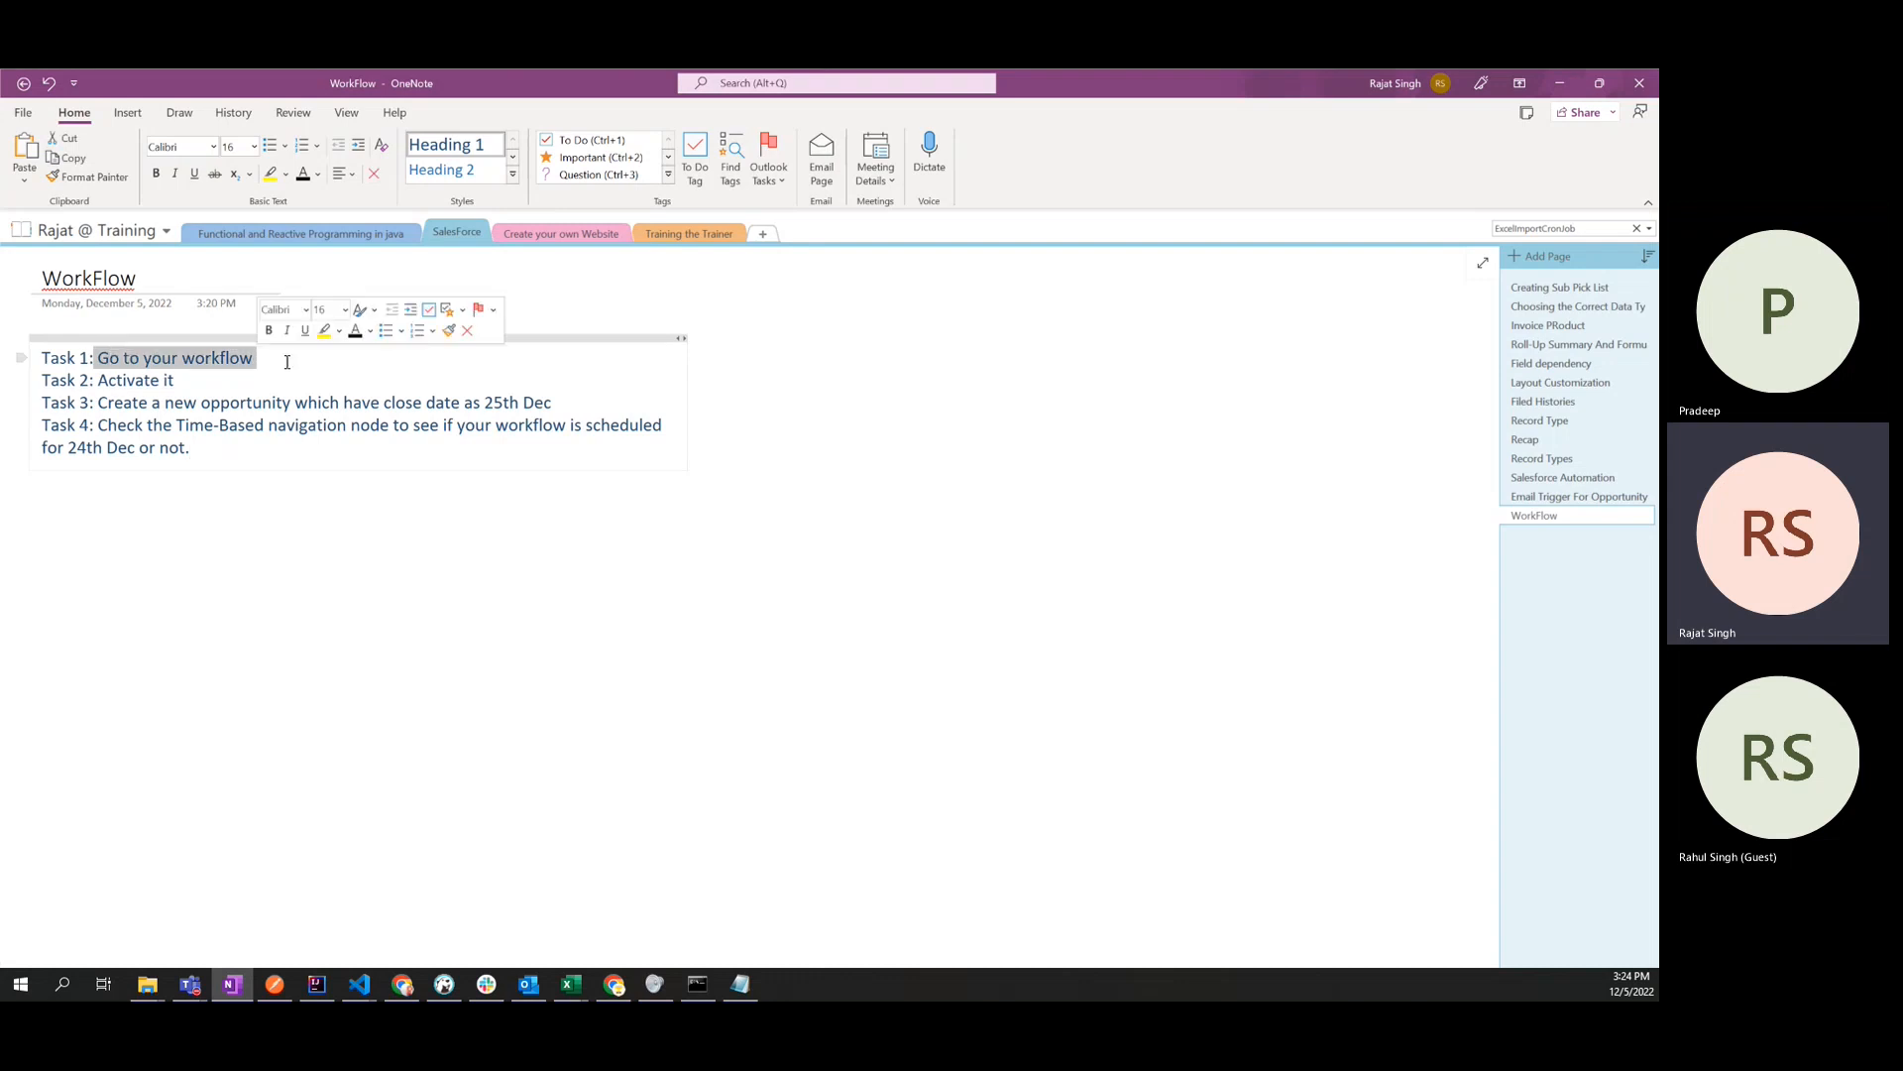
left_click(285, 358)
double_click(230, 361)
left_click(255, 365)
double_click(230, 360)
left_click(209, 372)
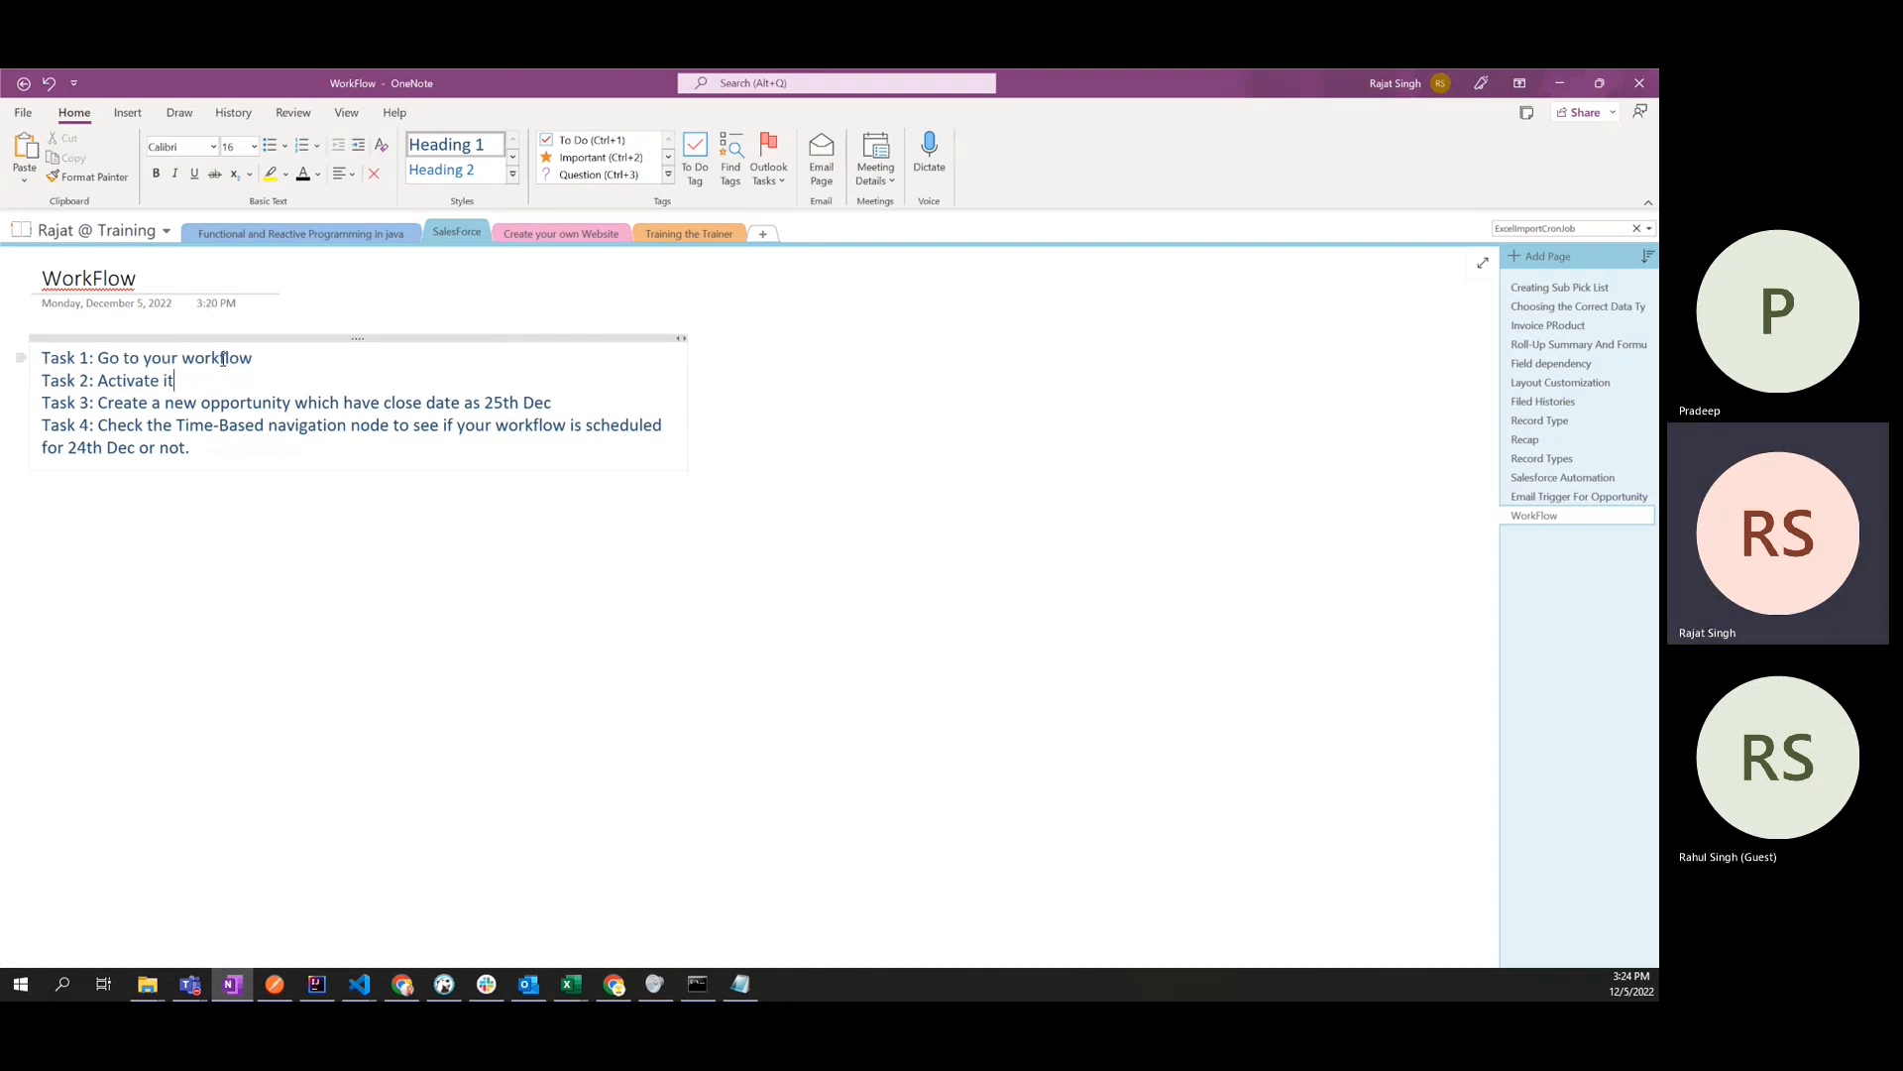
double_click(222, 363)
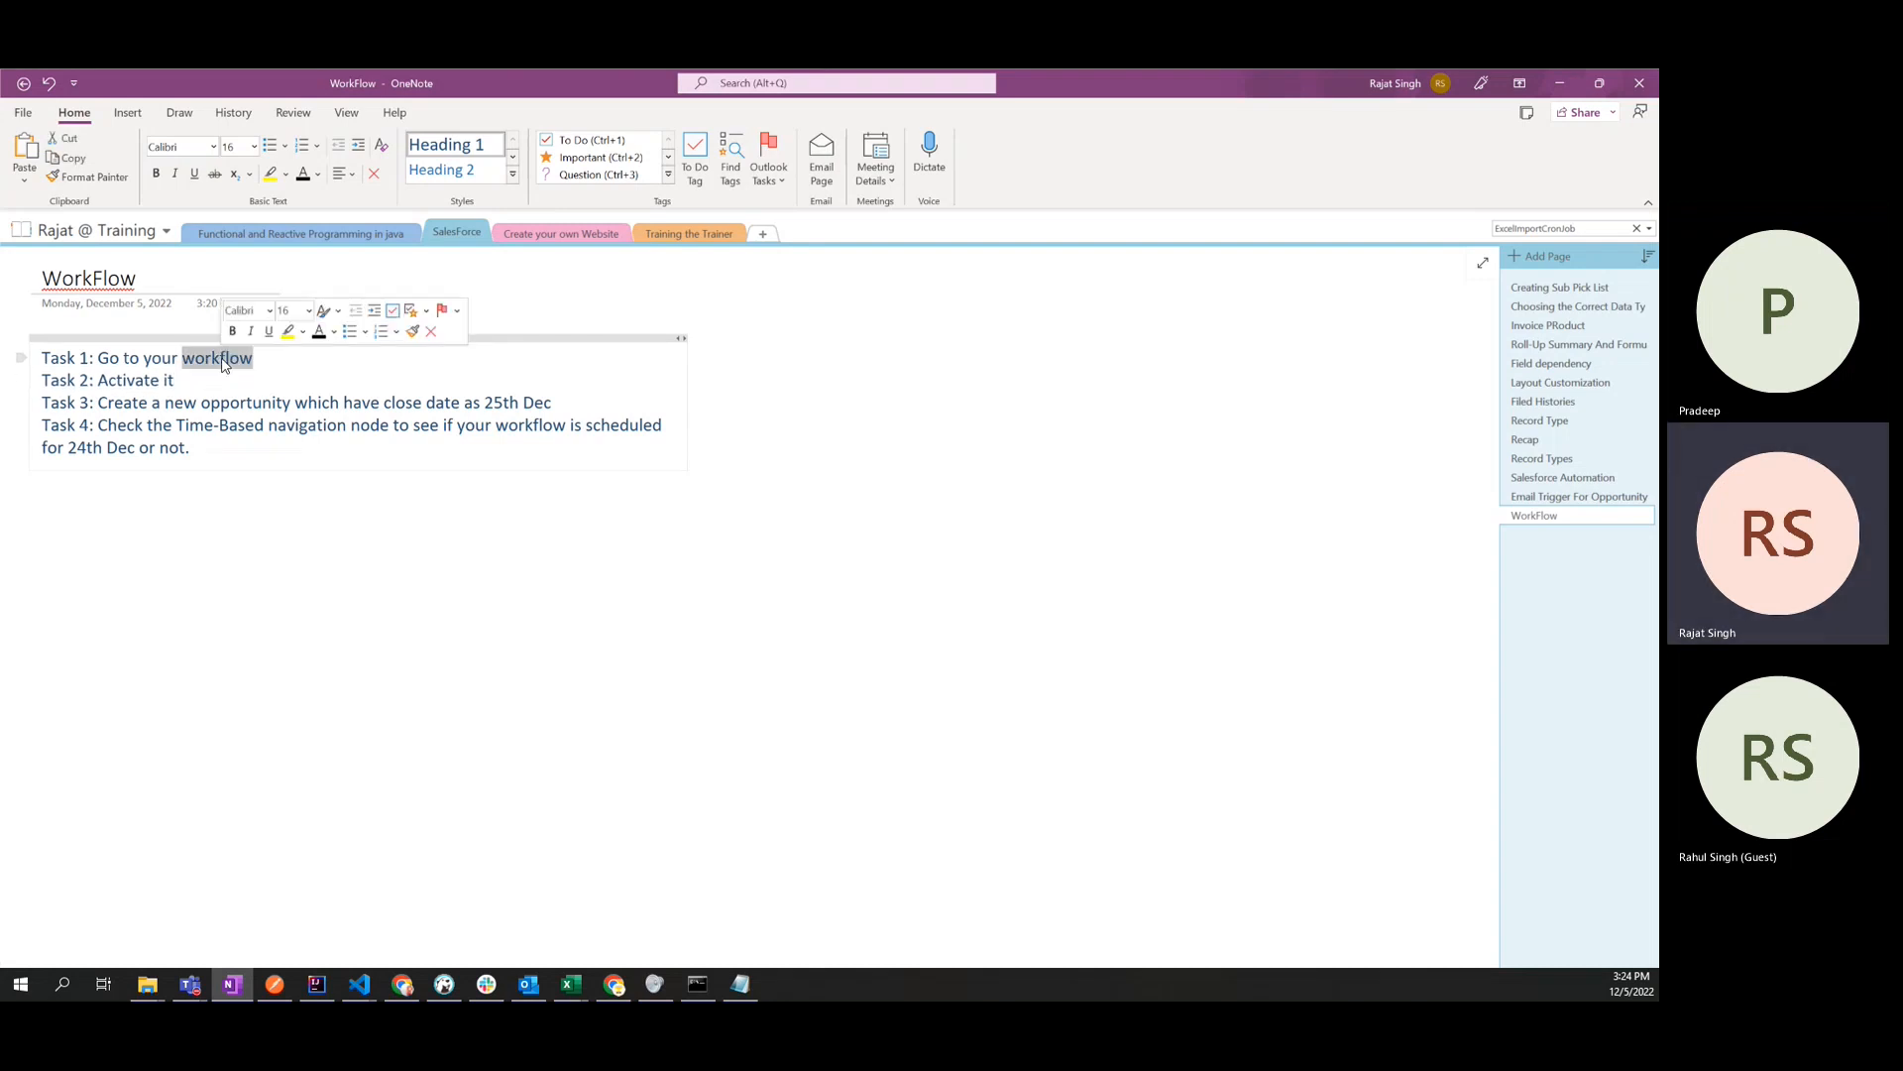
- Switch to Salesforce in Chrome, find Workflow Rules by searching Setup for "workflow", and continue past the introduction to the rule list
left_click(403, 985)
left_click(614, 985)
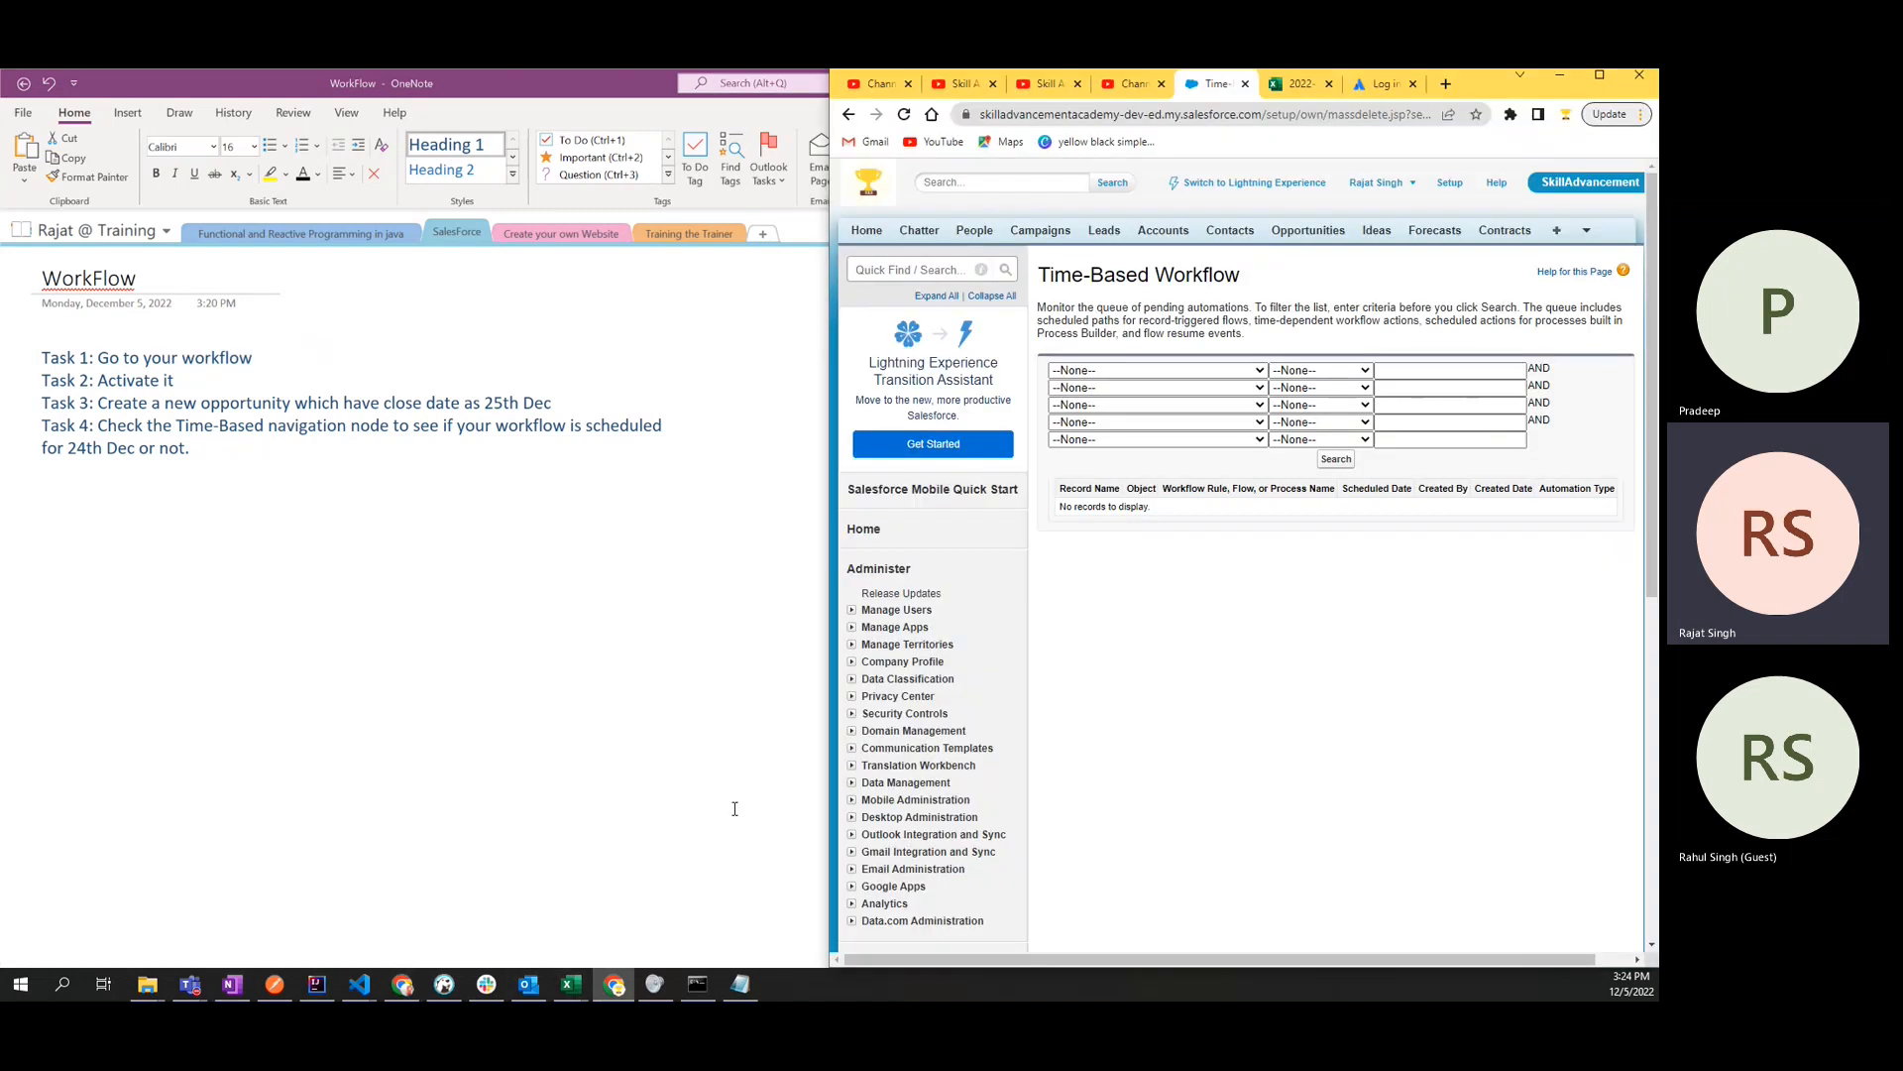
left_click(926, 271)
type("workflow")
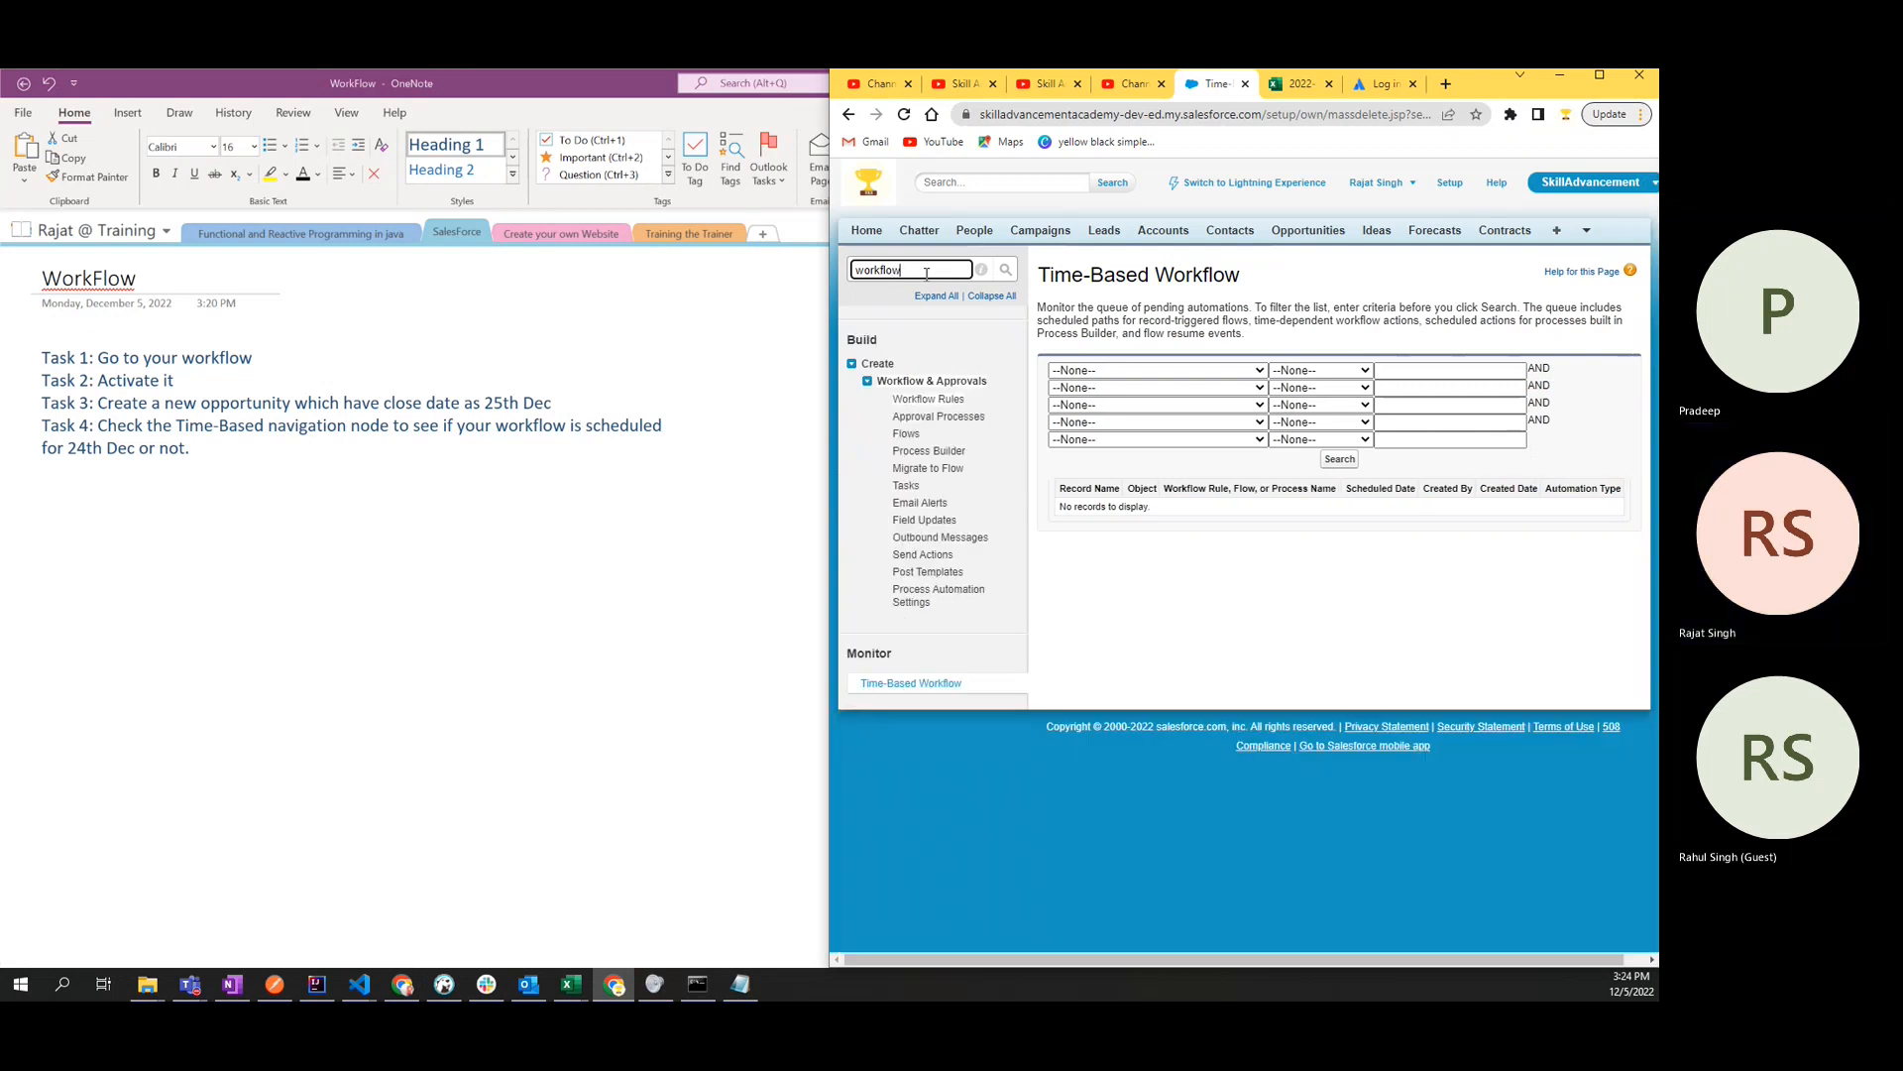
left_click(931, 399)
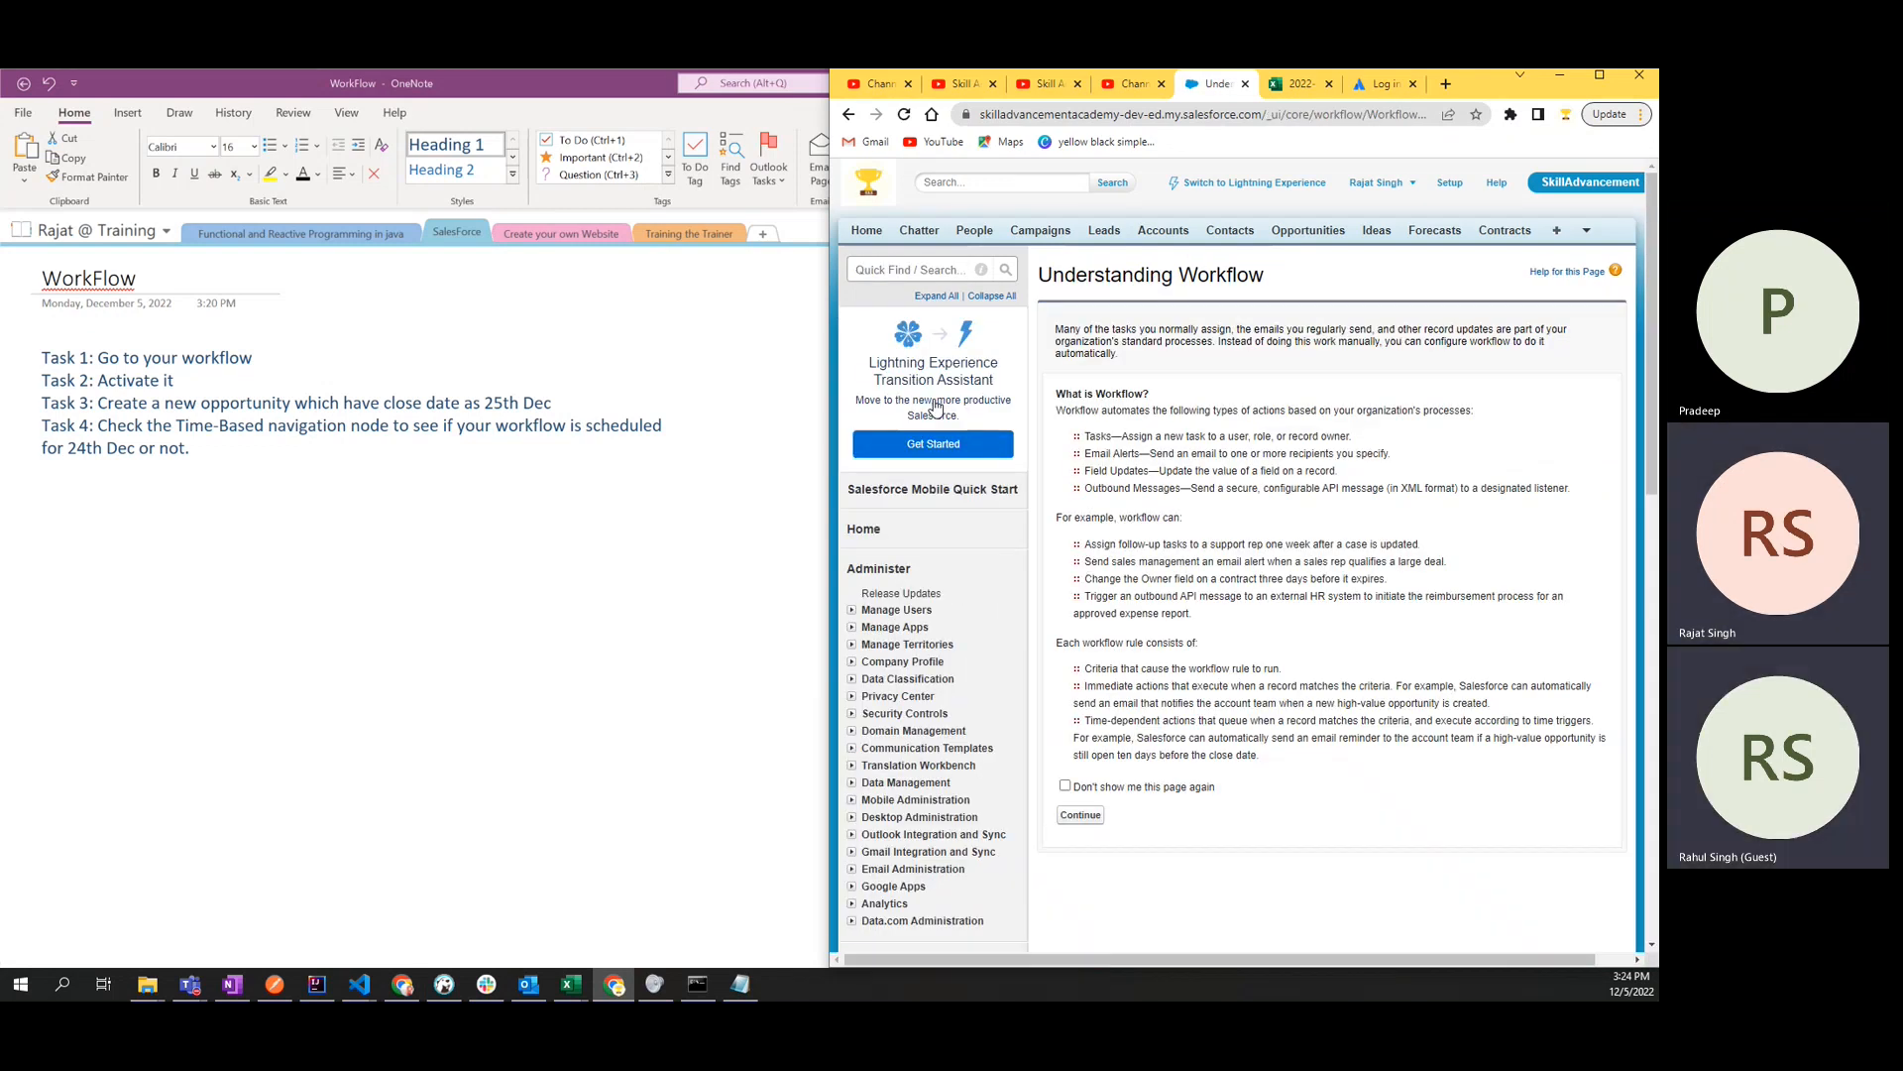
left_click(1079, 816)
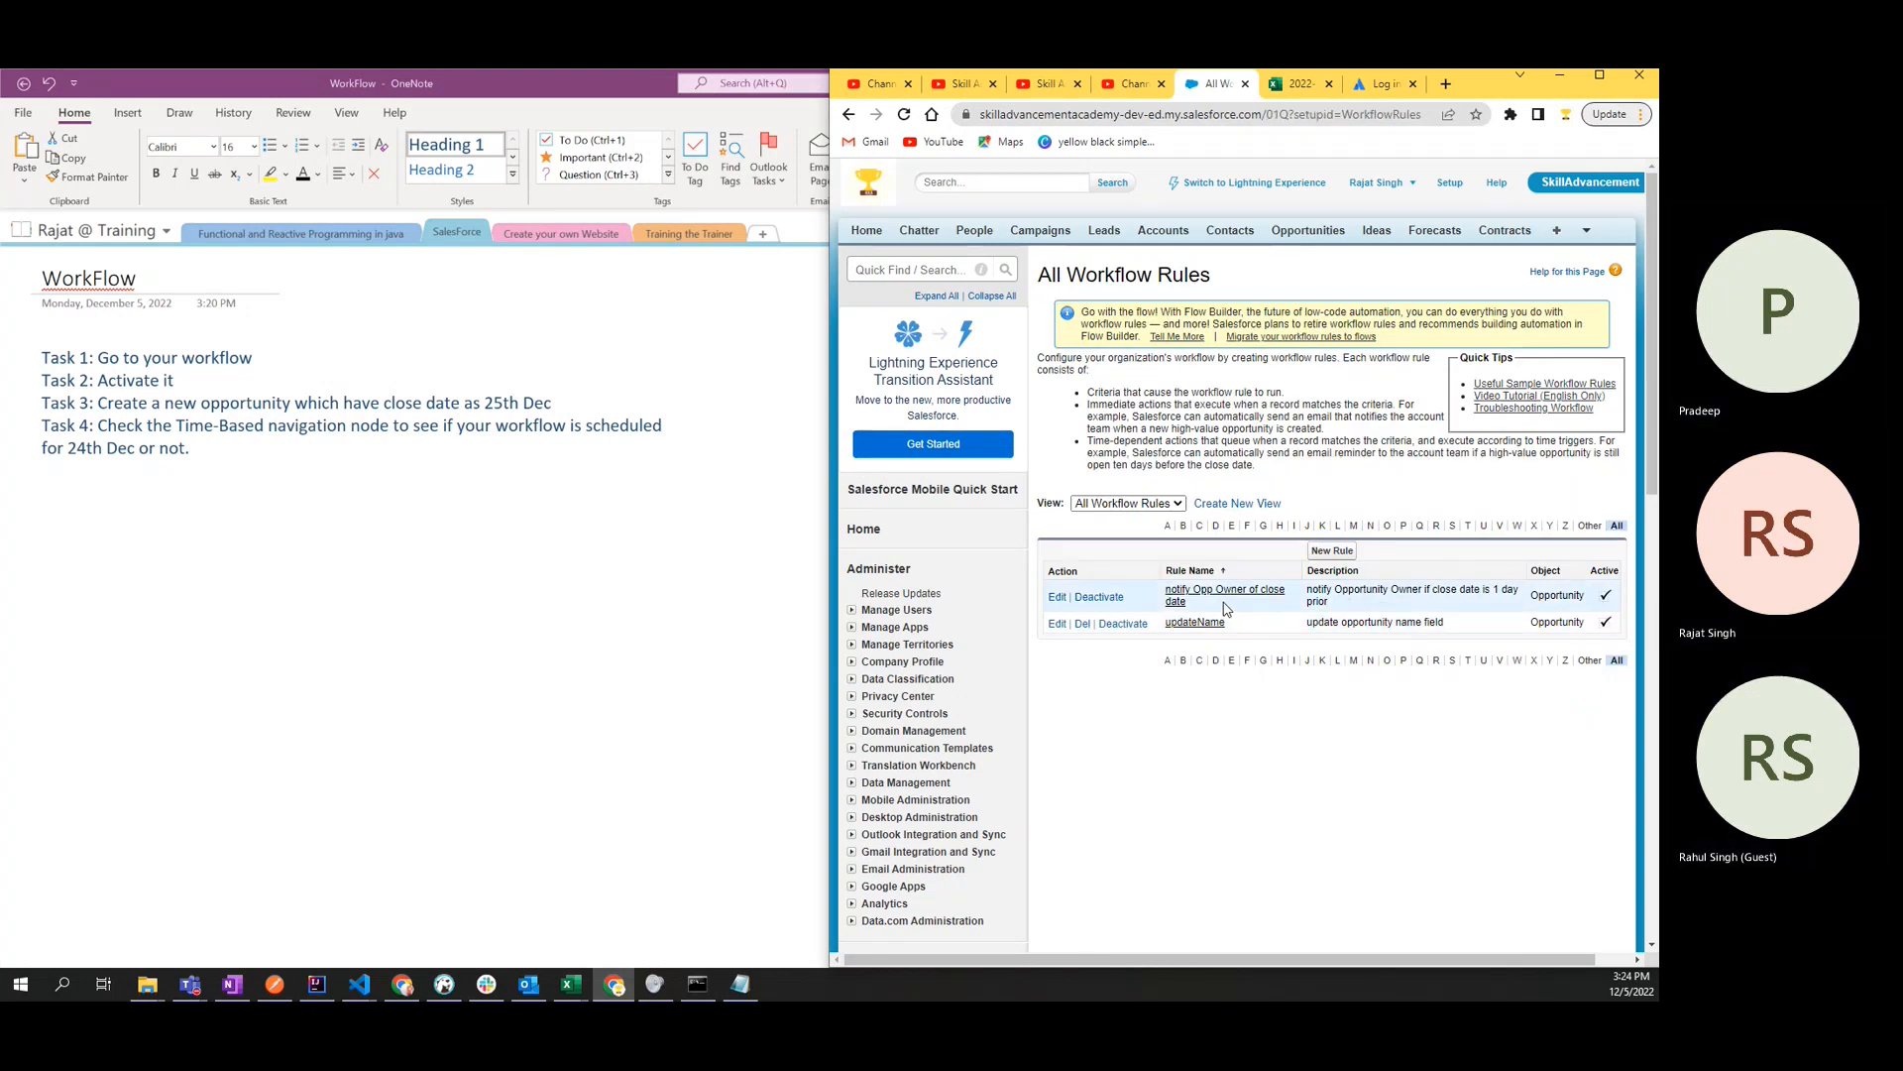
- Switch back to OneNote and review Tasks 1 to 4 on the WorkFlow page
double_click(151, 364)
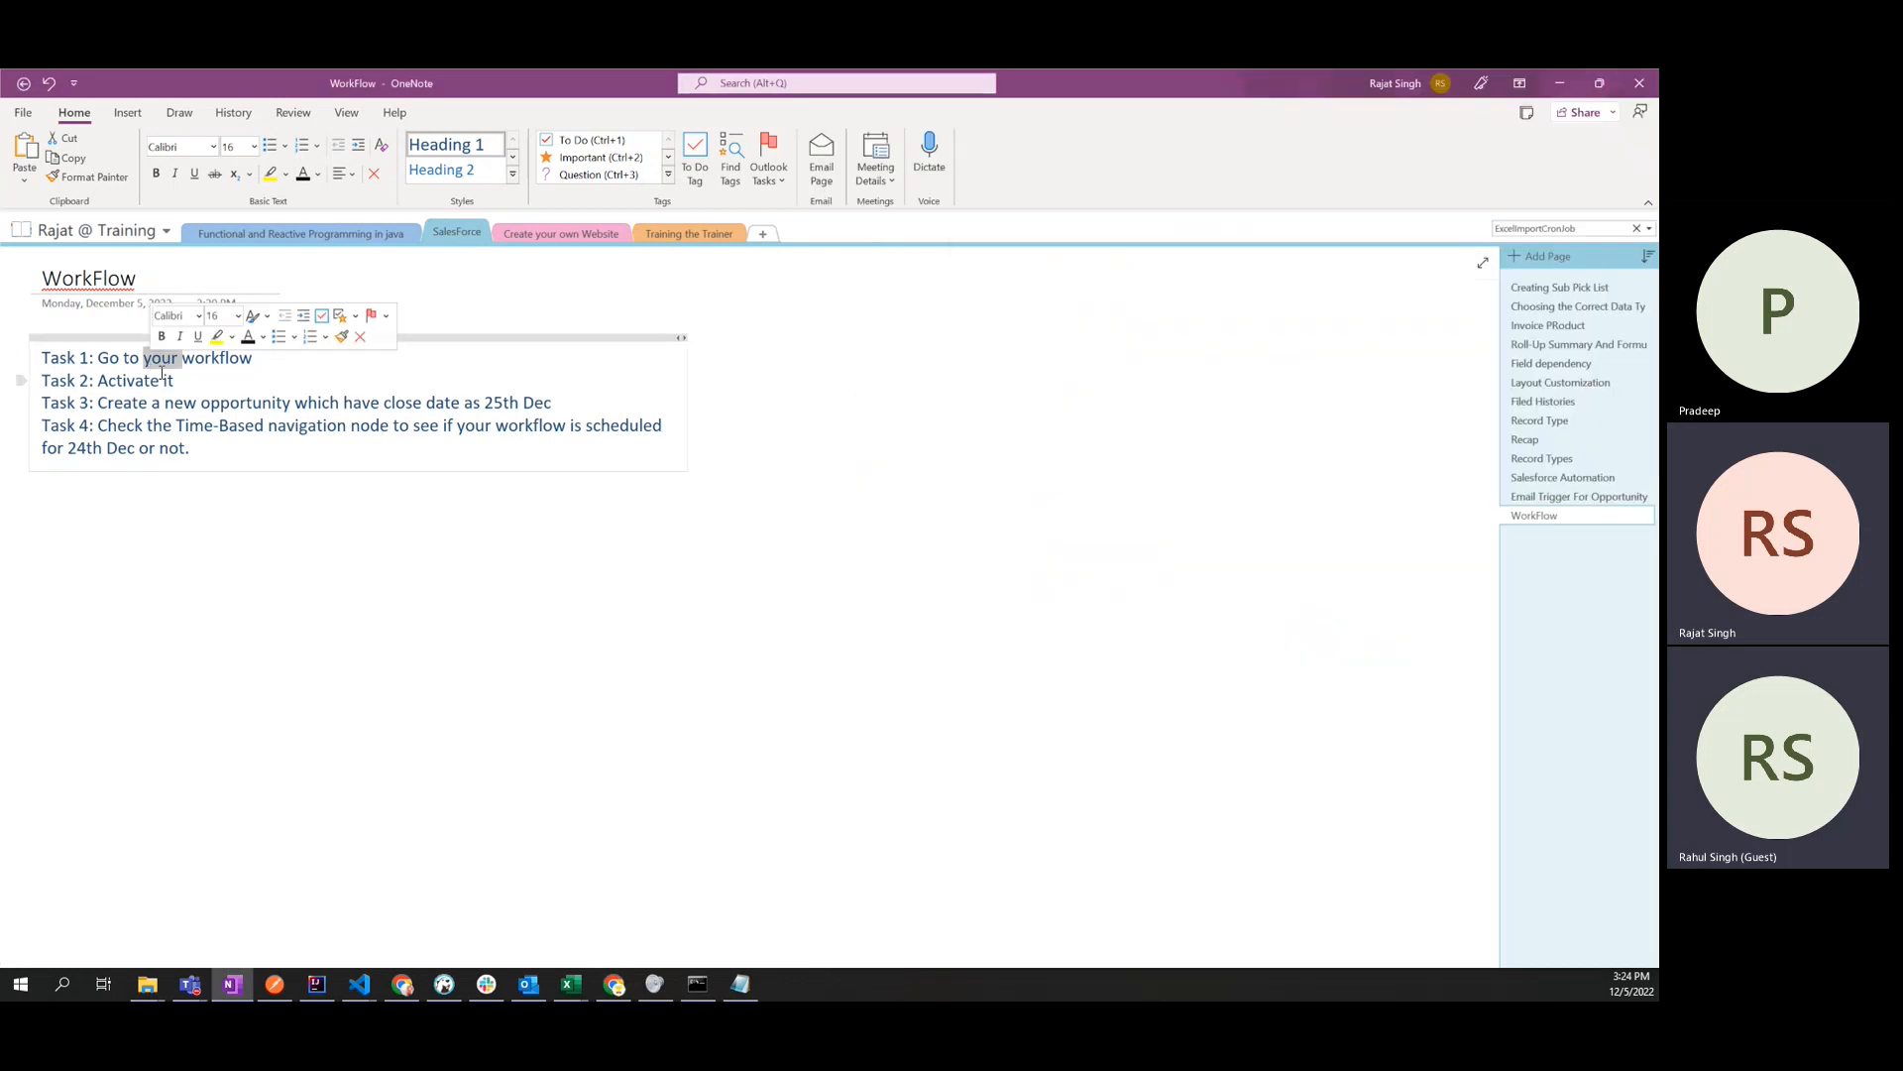
left_click_drag(174, 381, 43, 361)
double_click(116, 382)
double_click(242, 404)
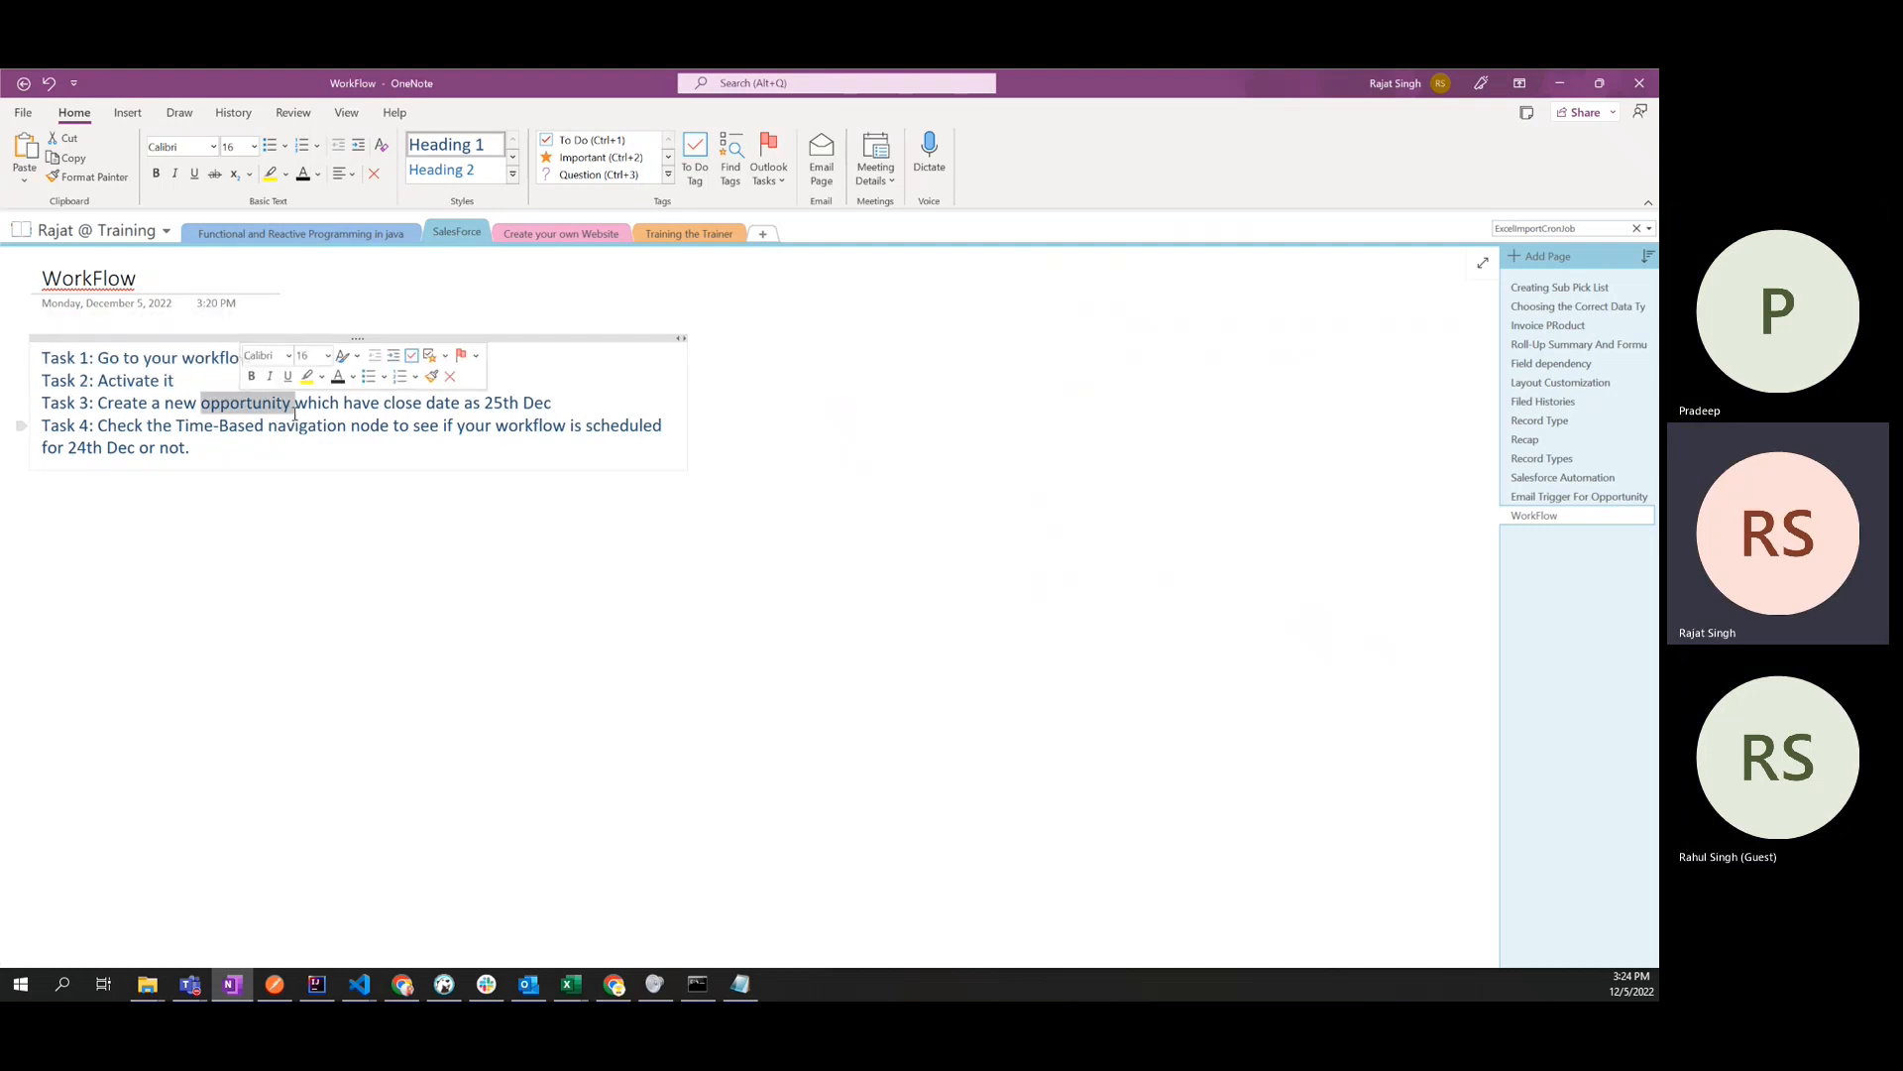
left_click(536, 402)
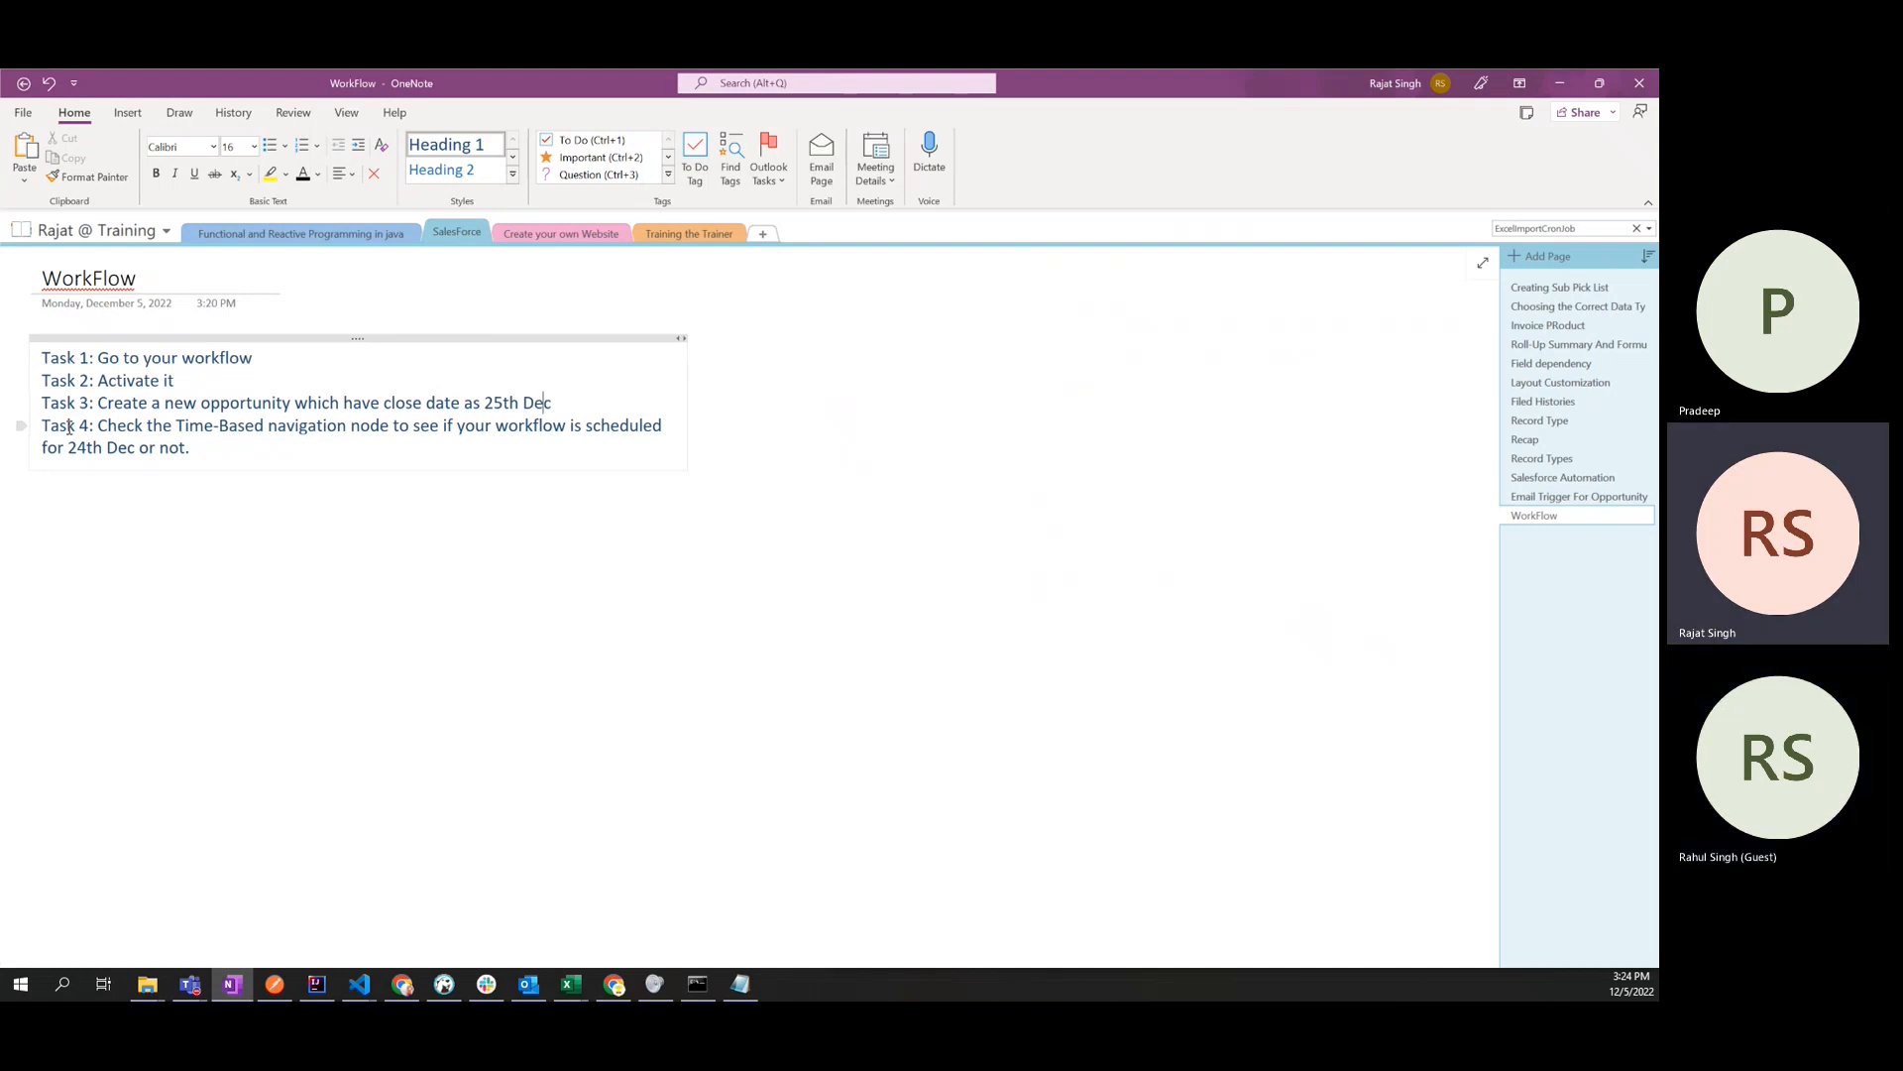
mouse_move(44, 425)
left_mouse_down()
mouse_move(225, 442)
mouse_move(33, 428)
left_mouse_up()
left_click(258, 449)
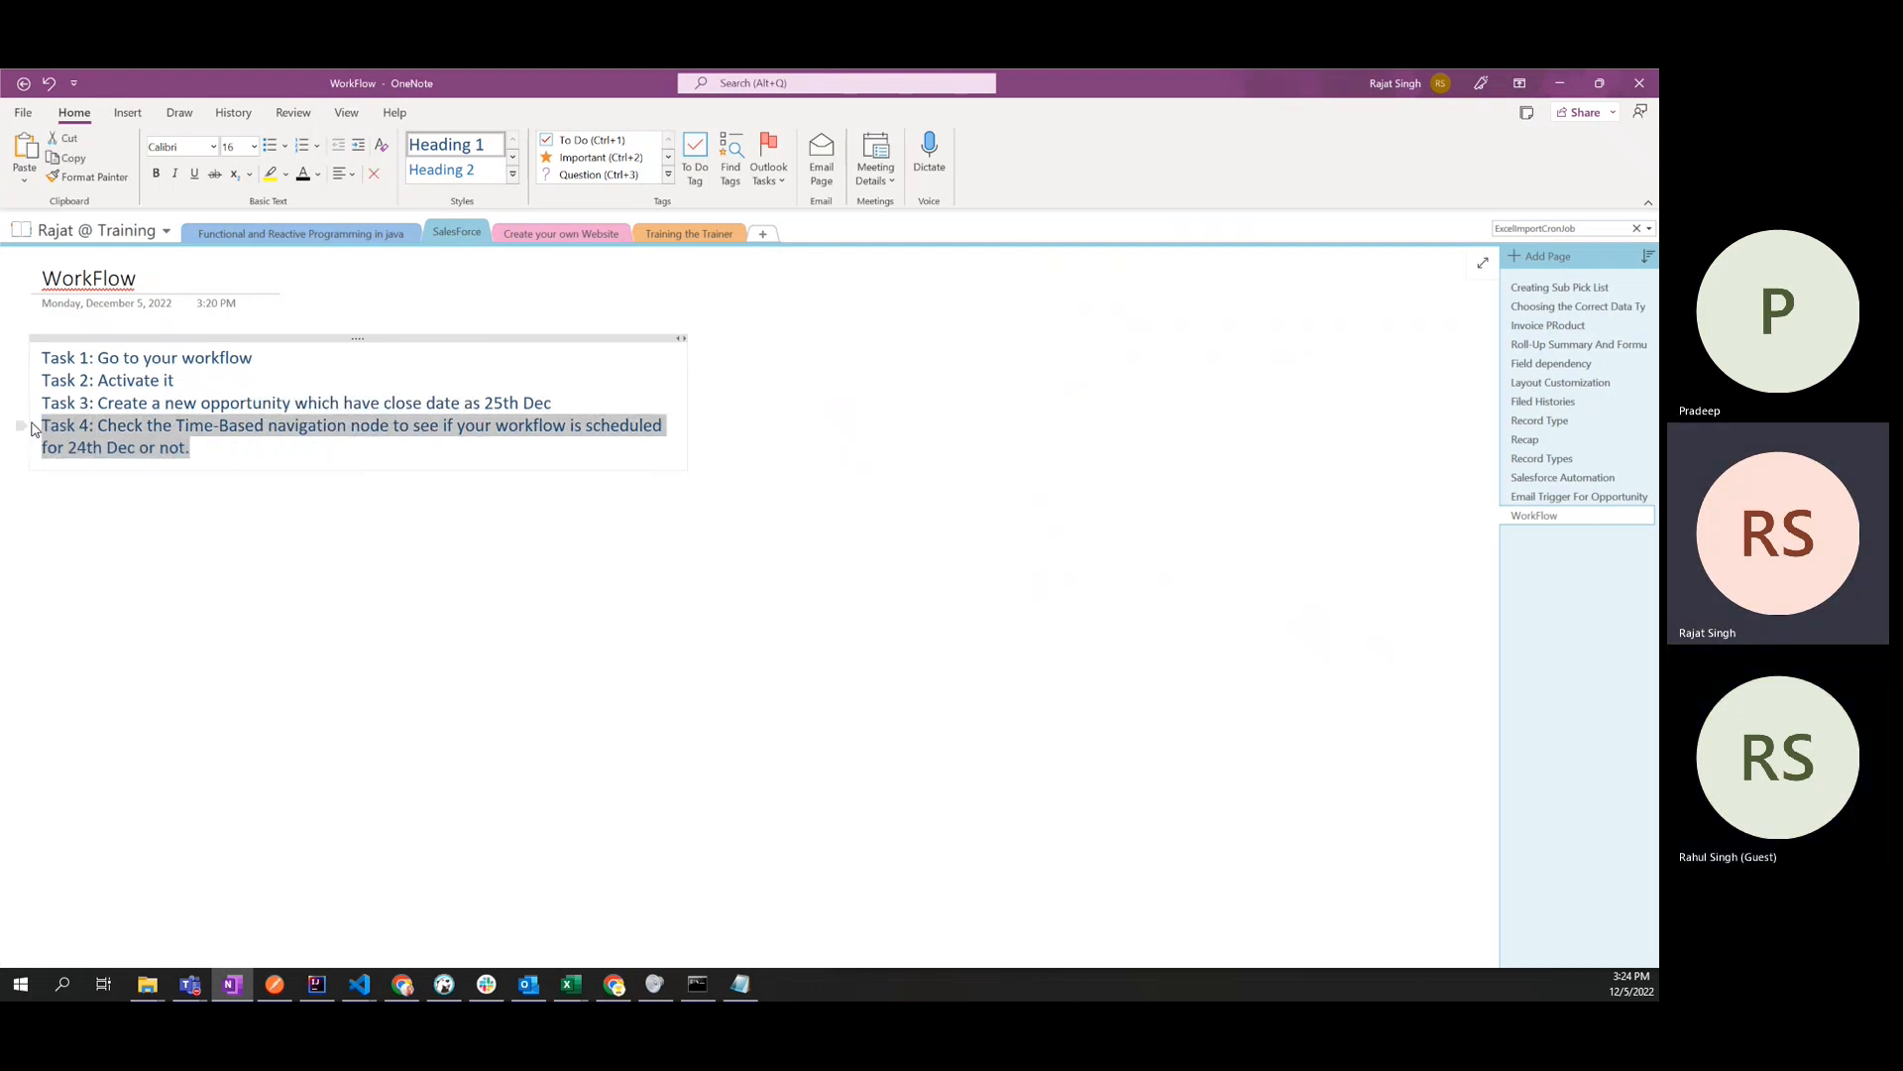
left_click(228, 532)
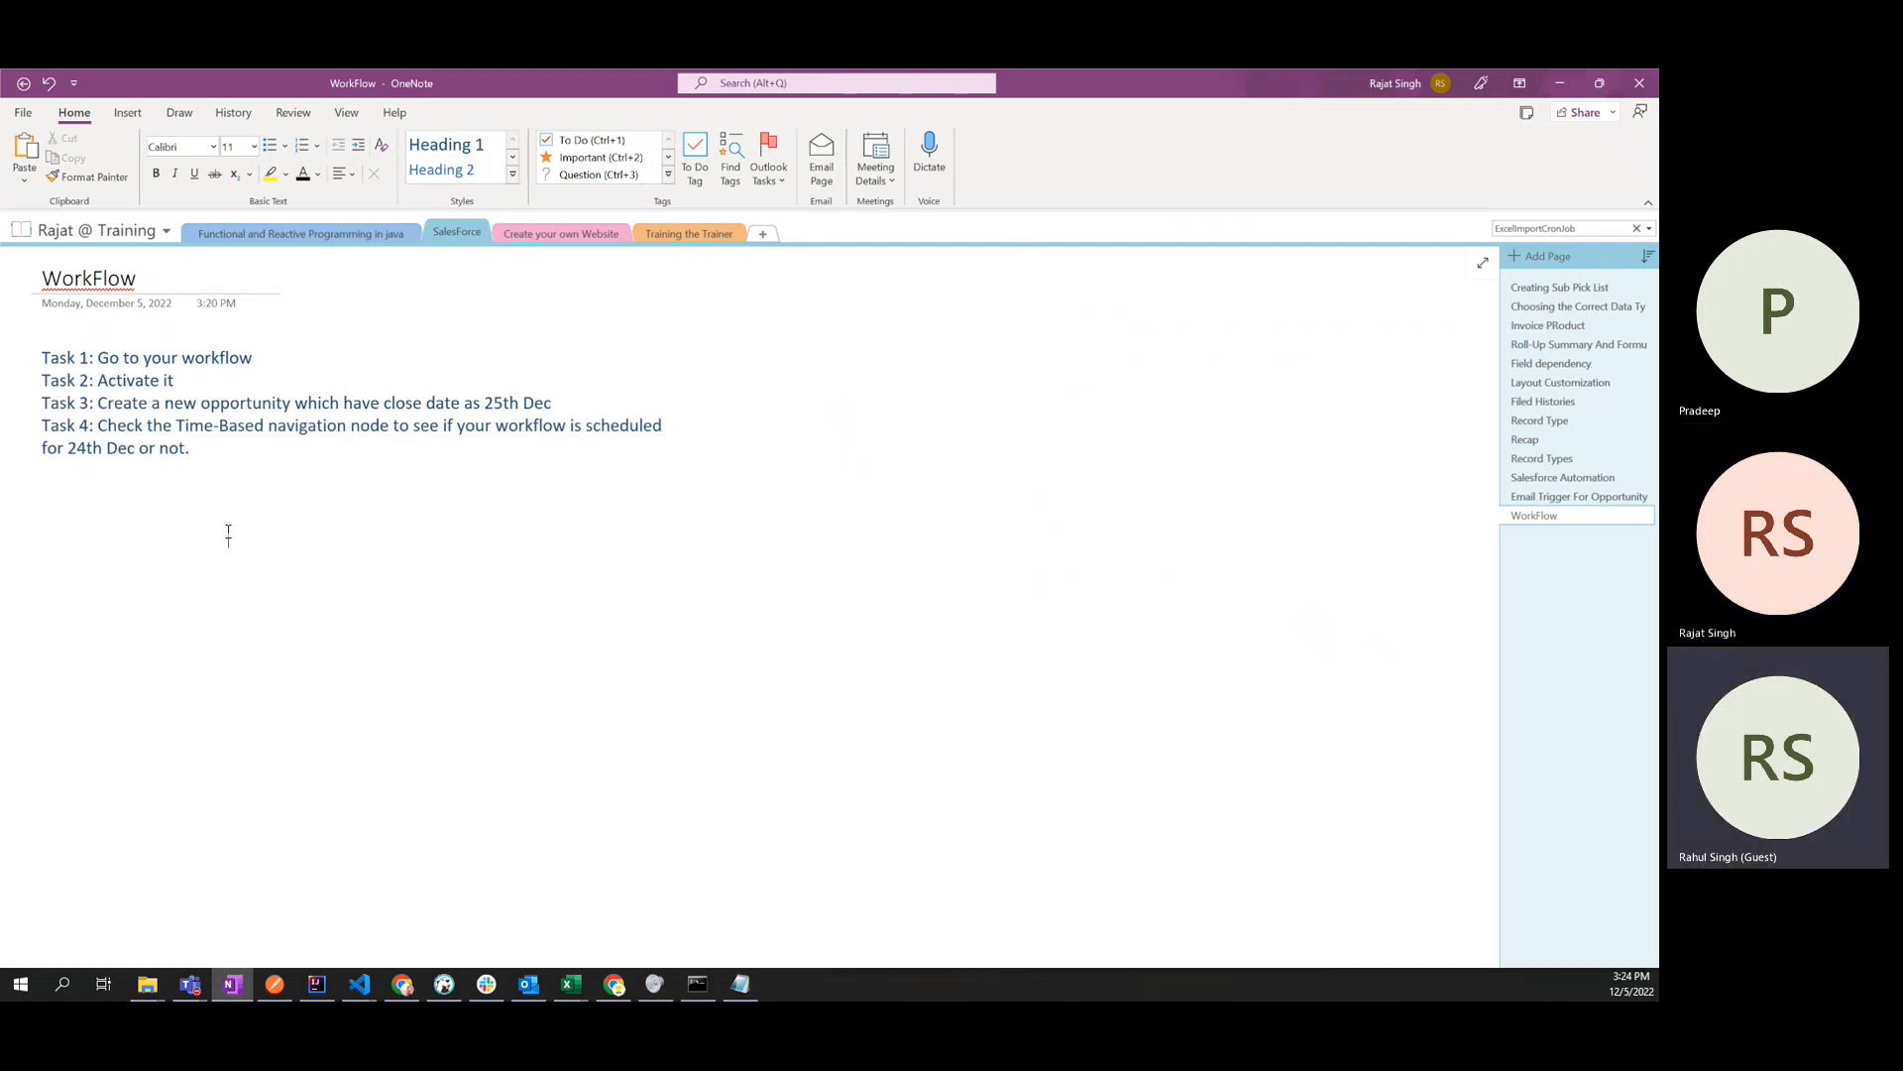
left_click(92, 277)
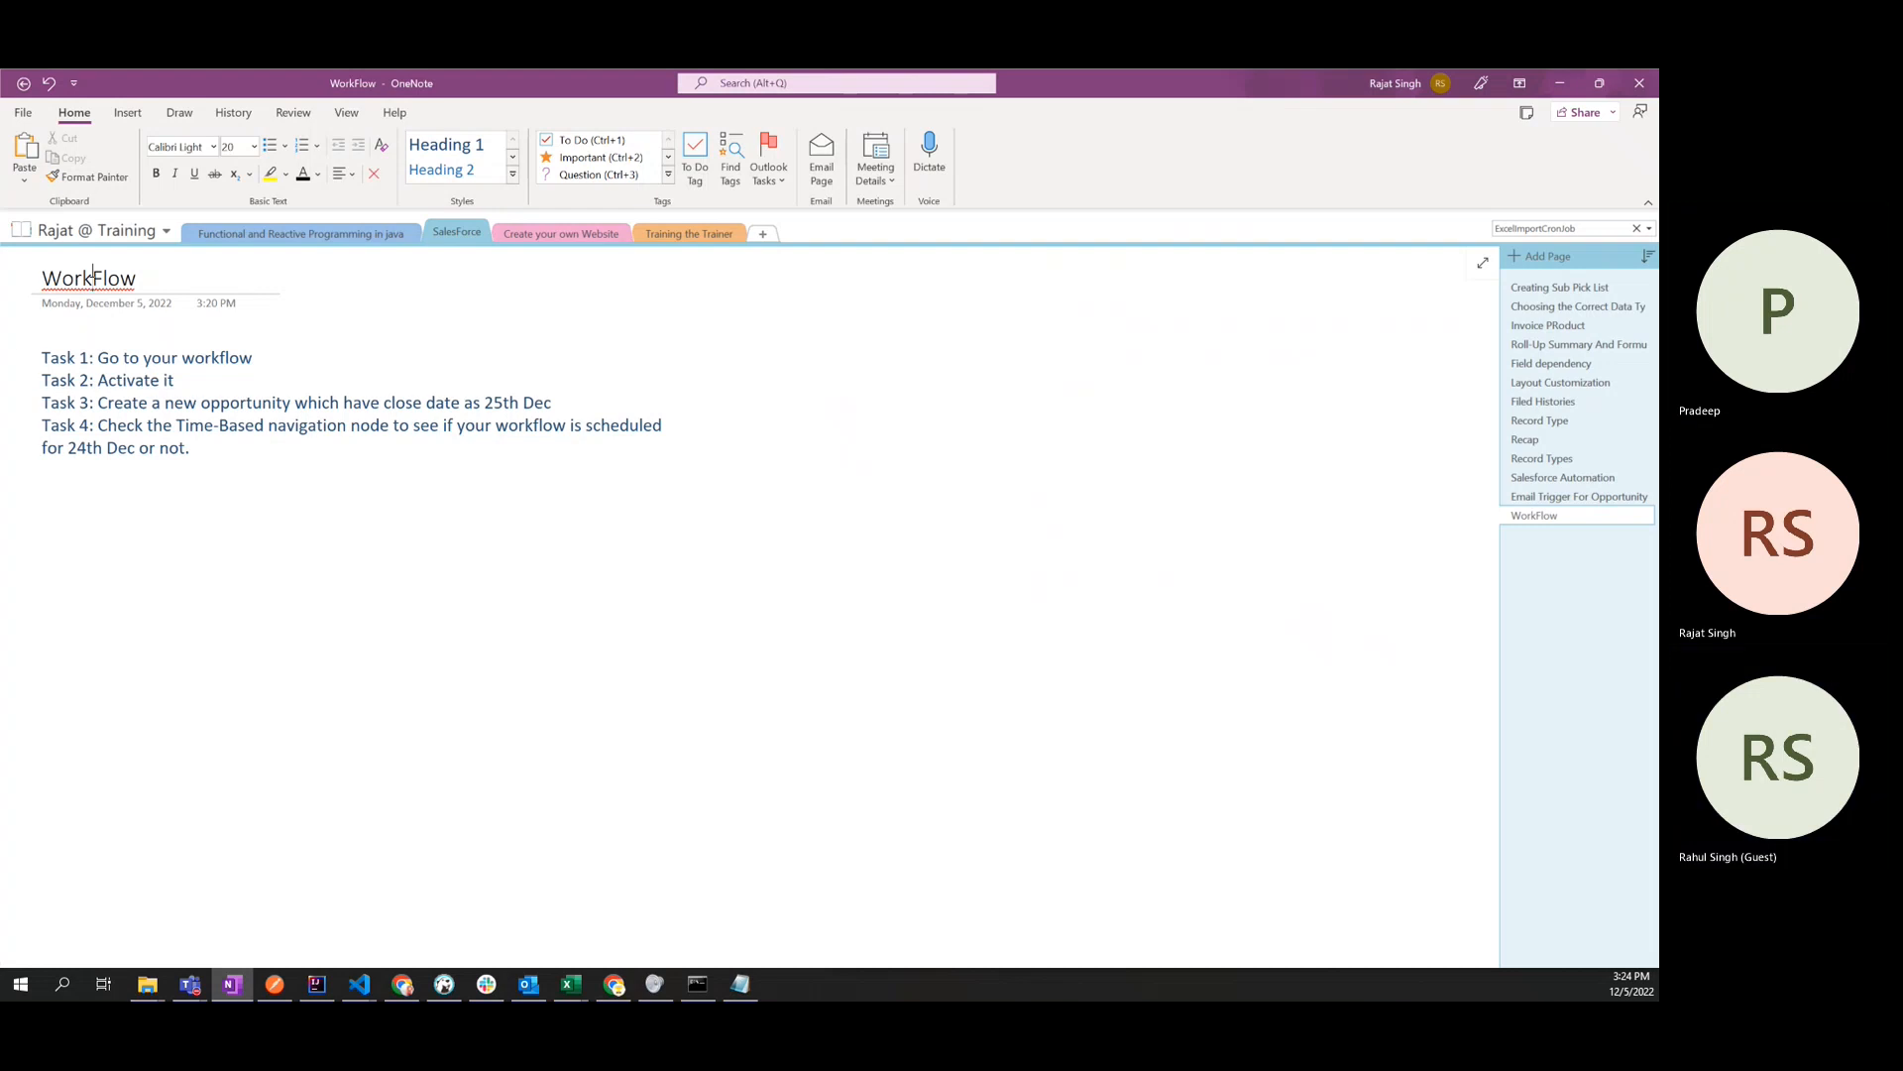
- Mute the microphone in the Salesforce Administrative Training meeting in Teams and minimize the meeting window
mouse_move(189, 985)
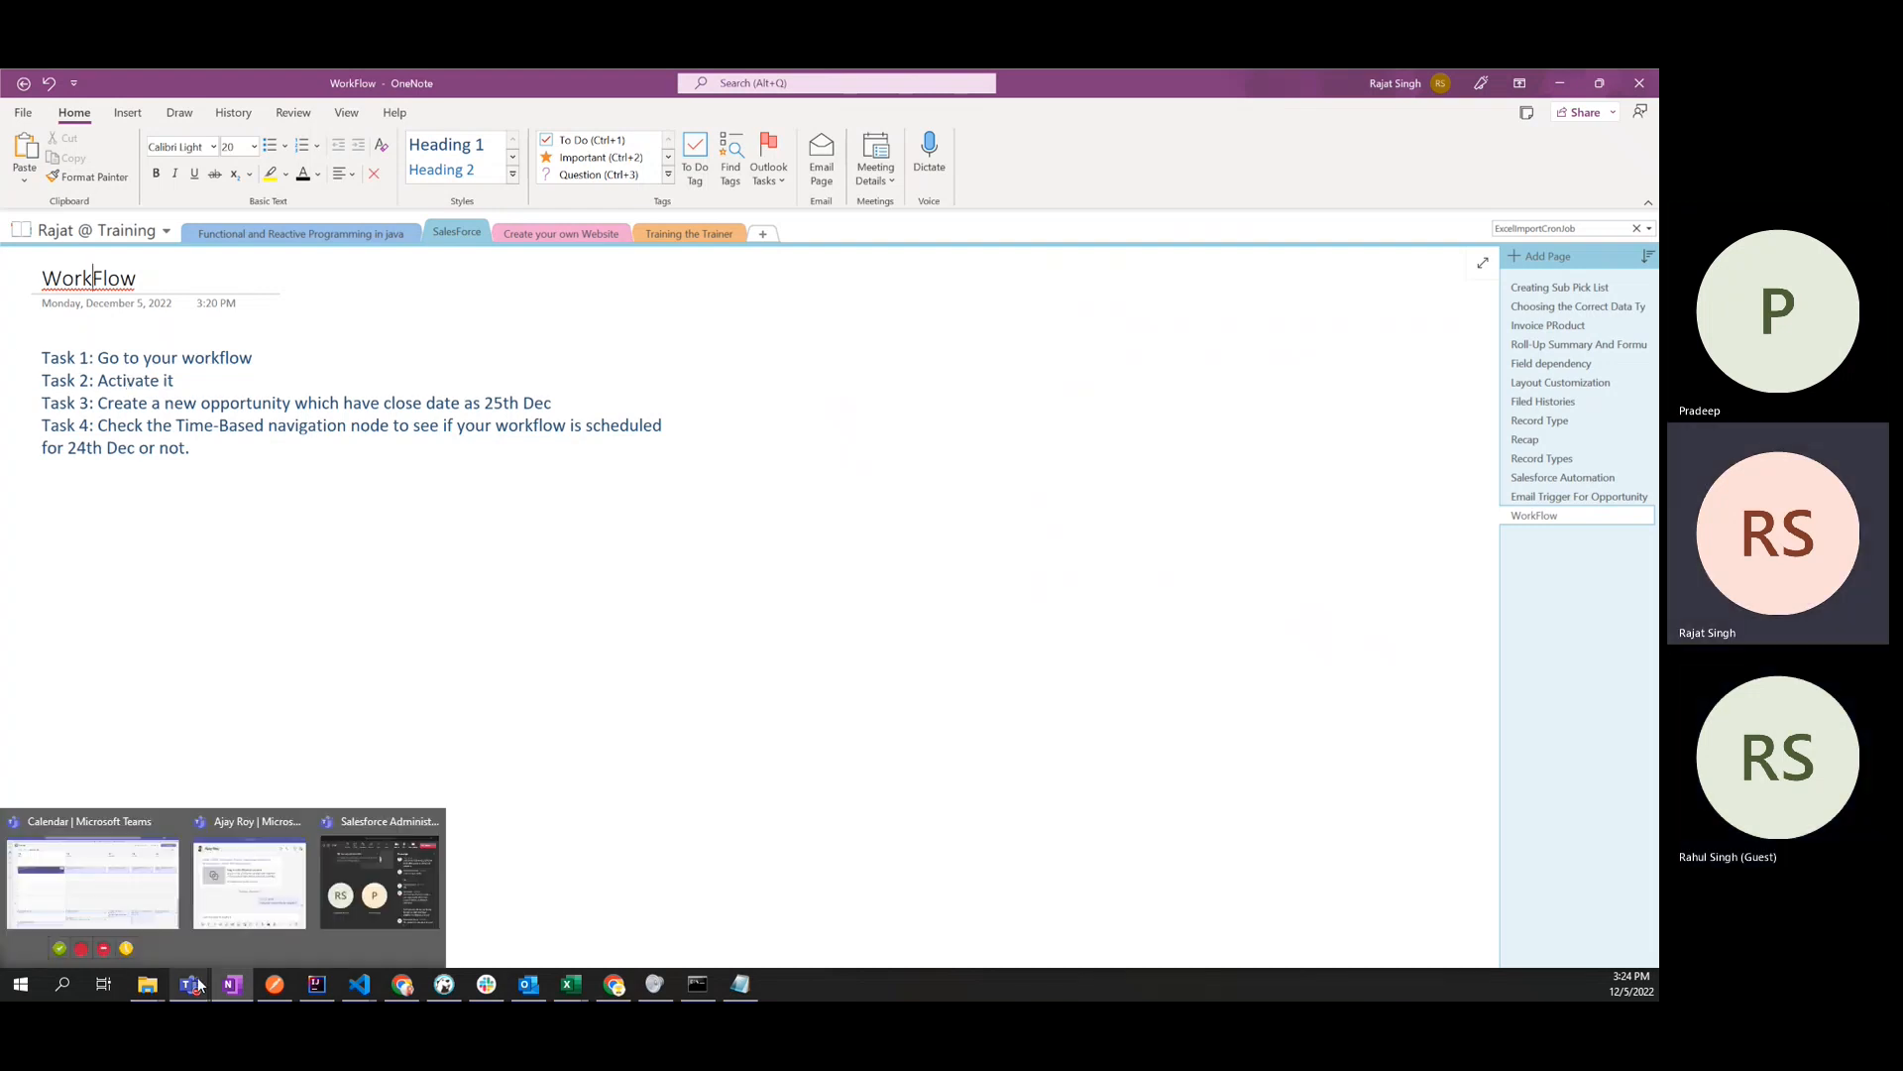
left_click(382, 900)
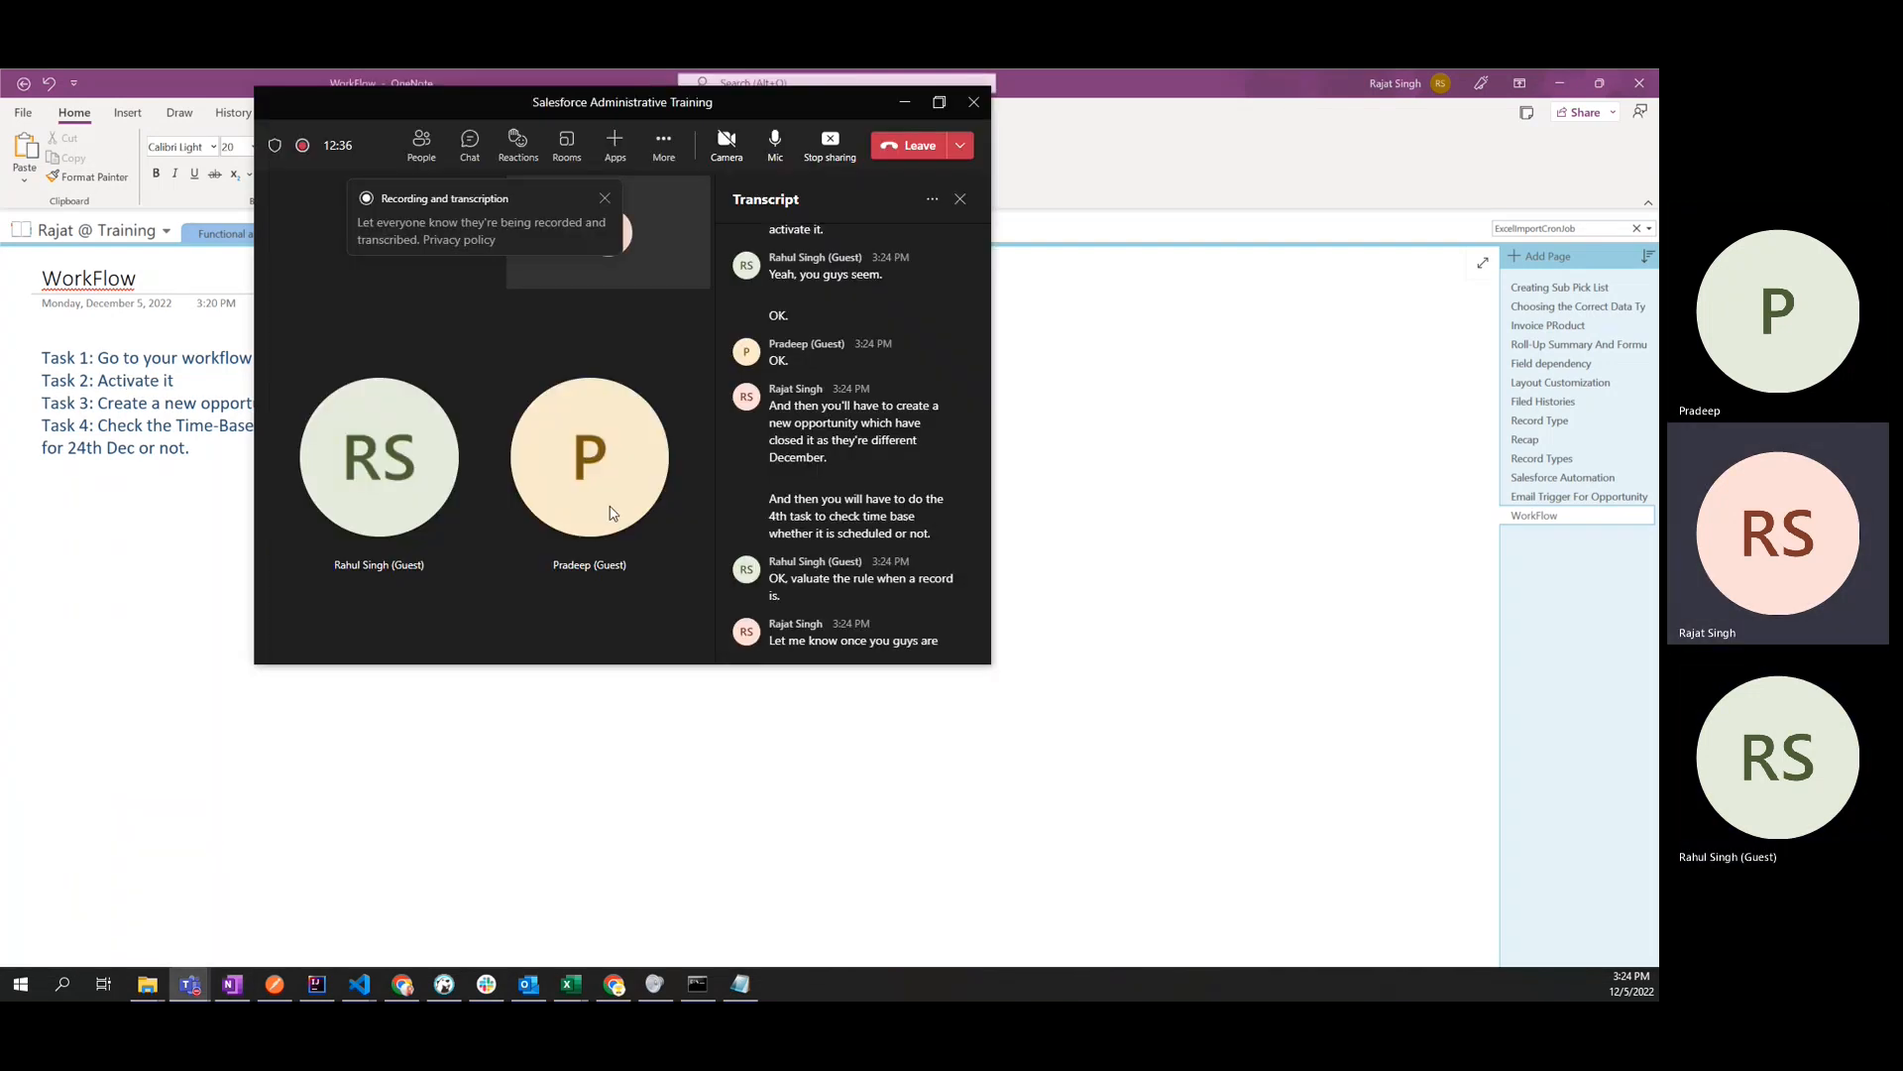
left_click(778, 146)
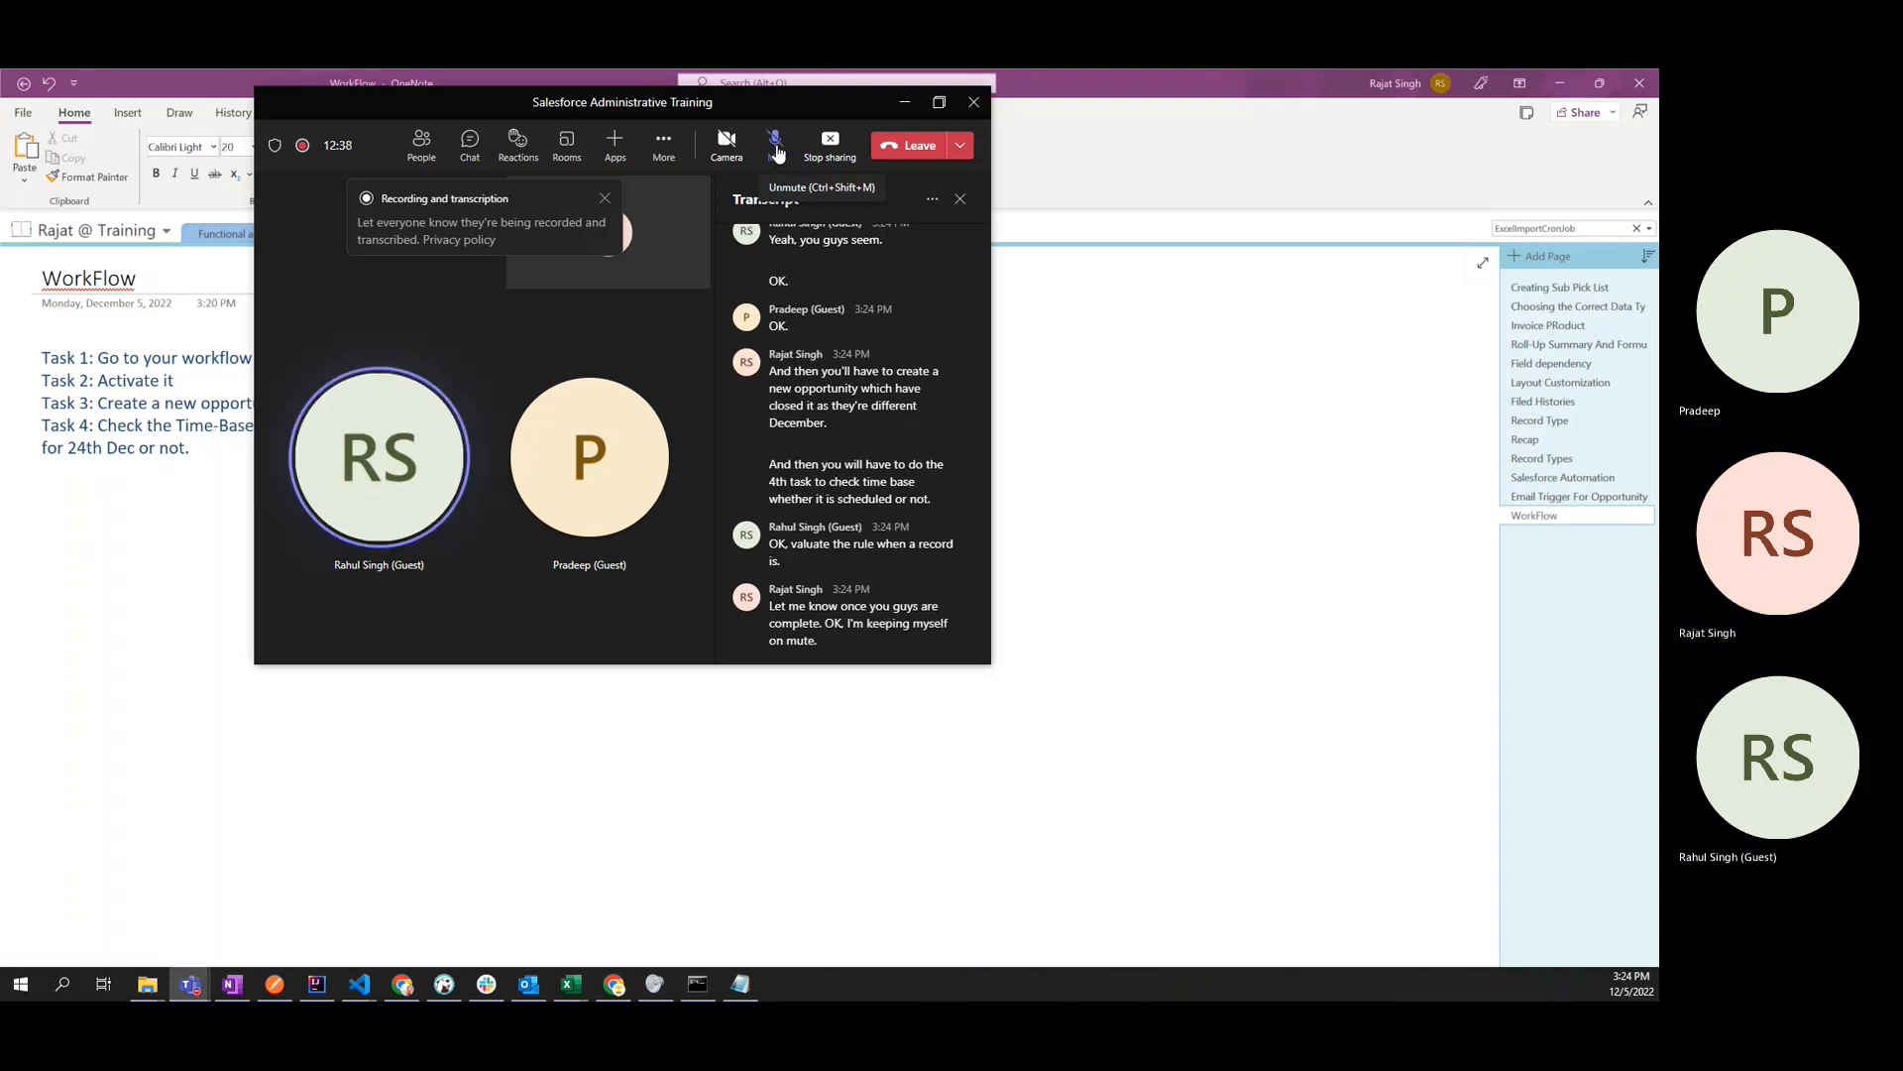
left_click(904, 103)
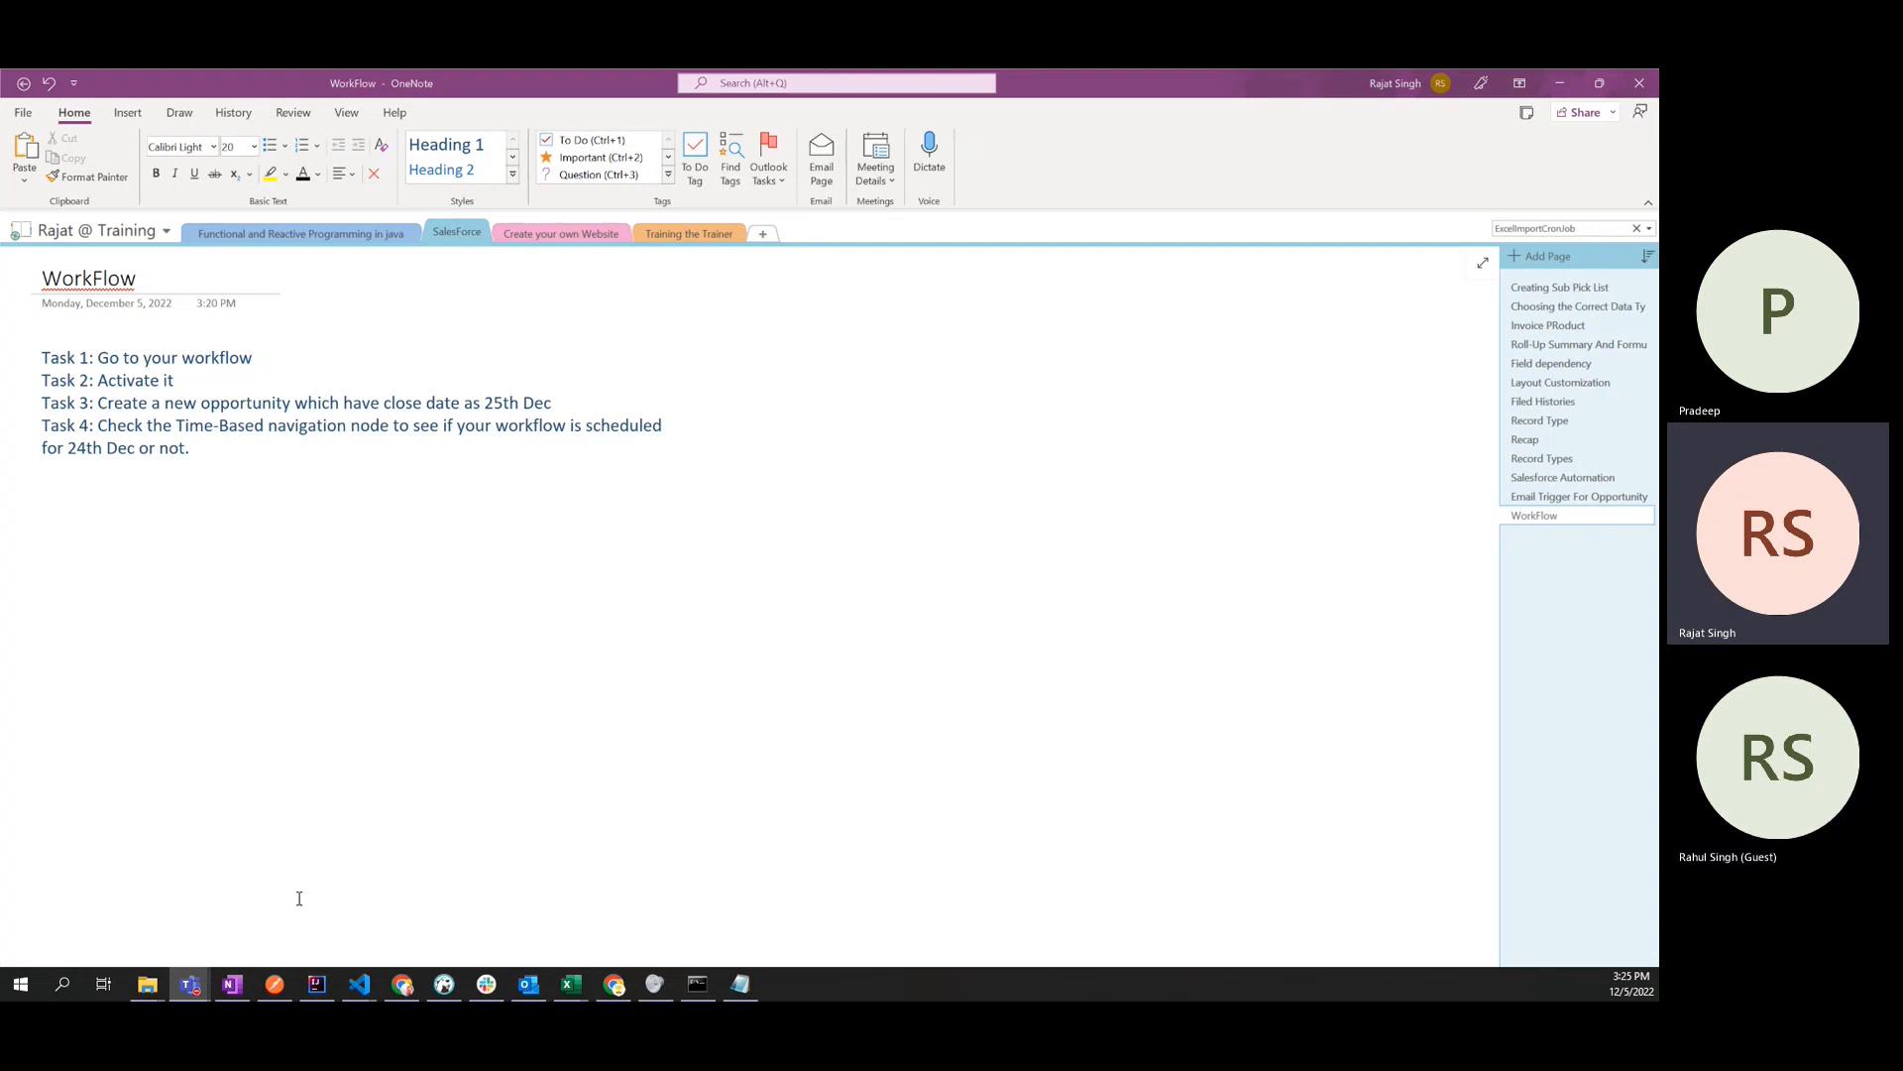
- Switch to the maximized Salesforce window, open the "notify Opp Owner of close date" workflow rule, and deactivate and reactivate it
left_click(613, 983)
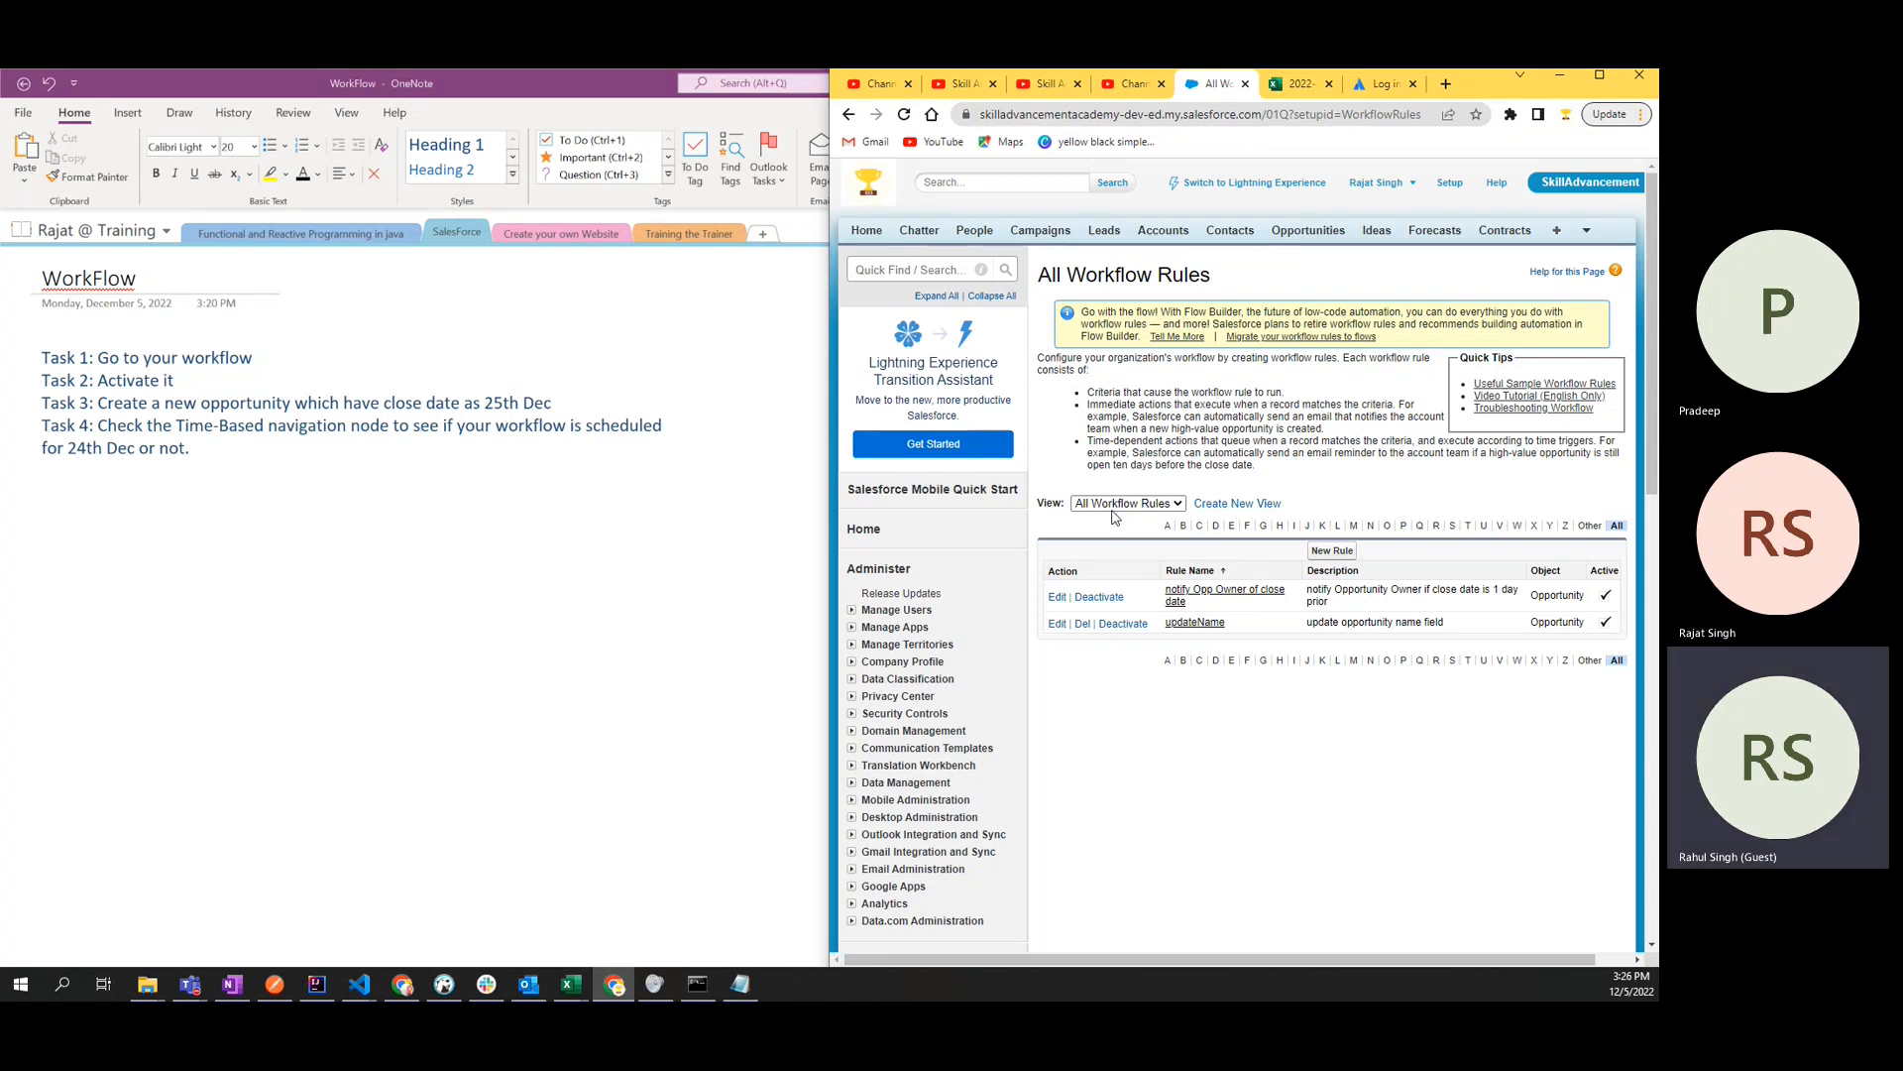
left_click(1599, 77)
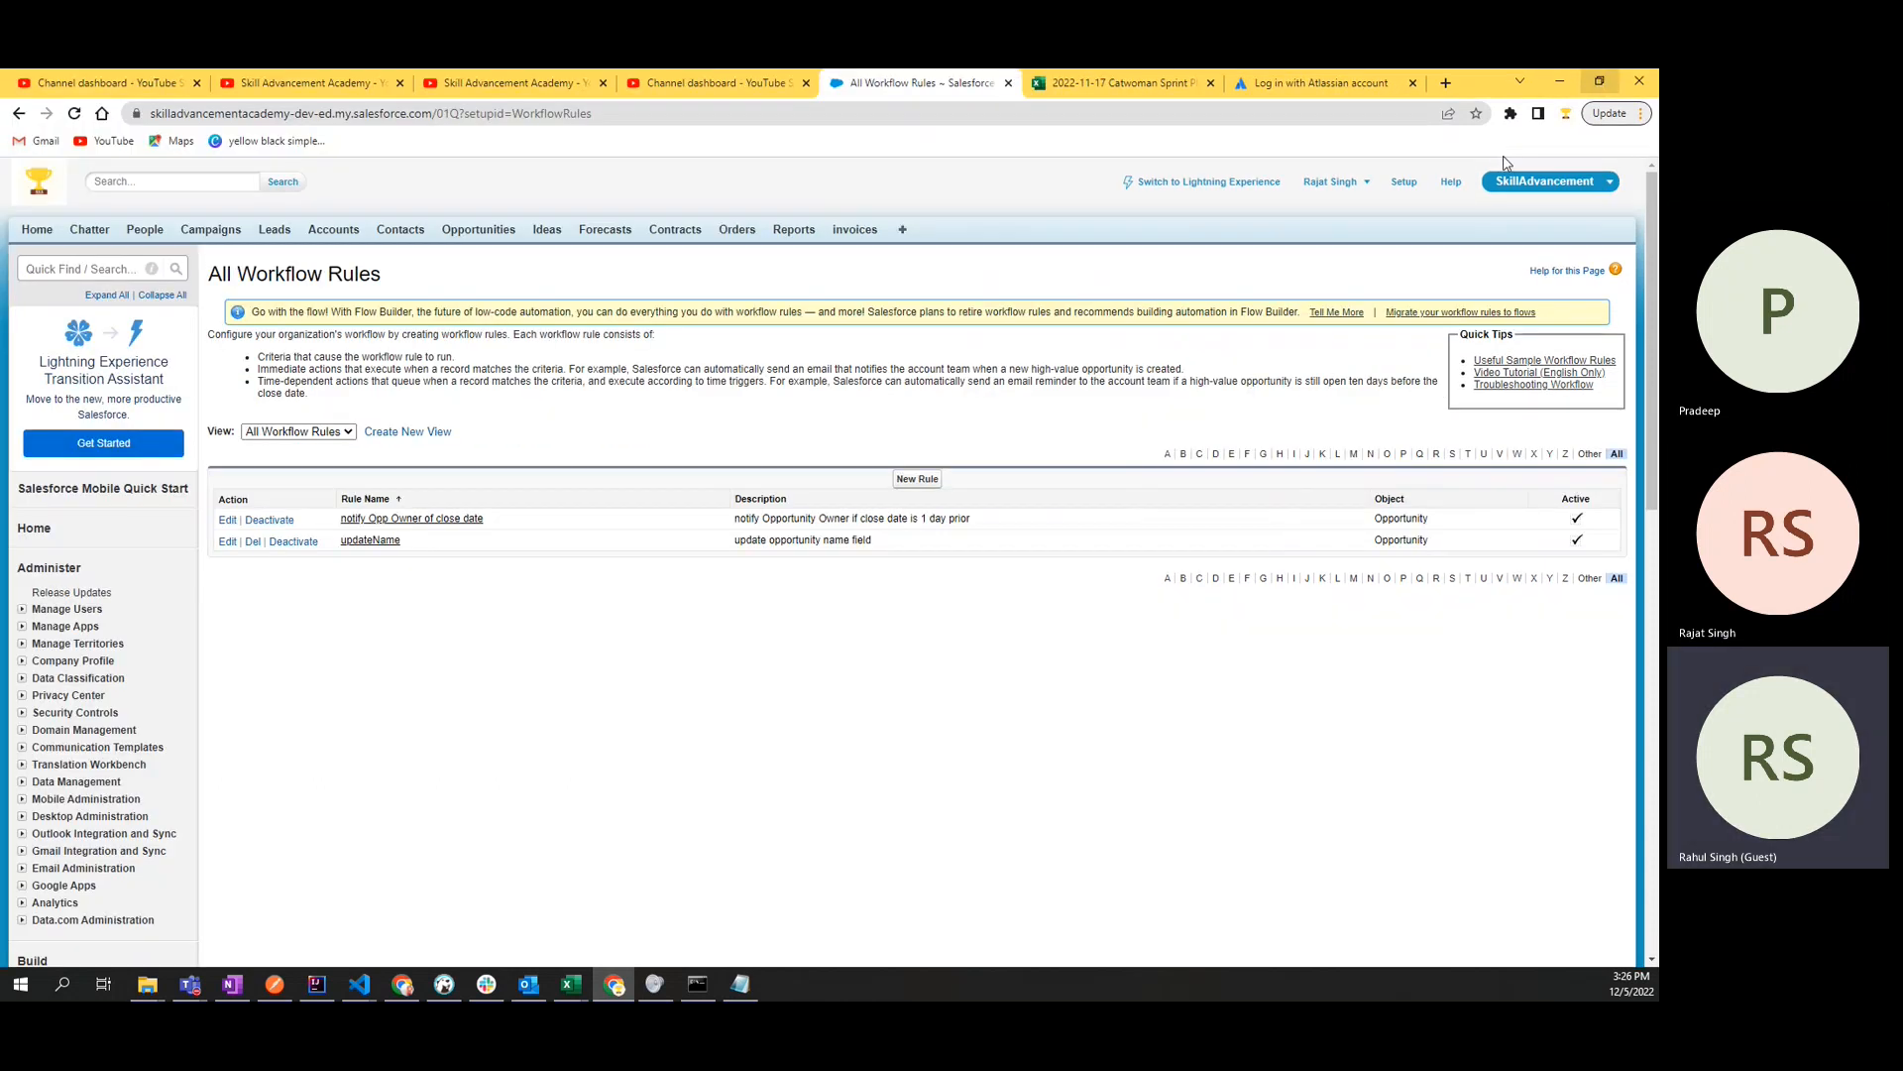
left_click(427, 522)
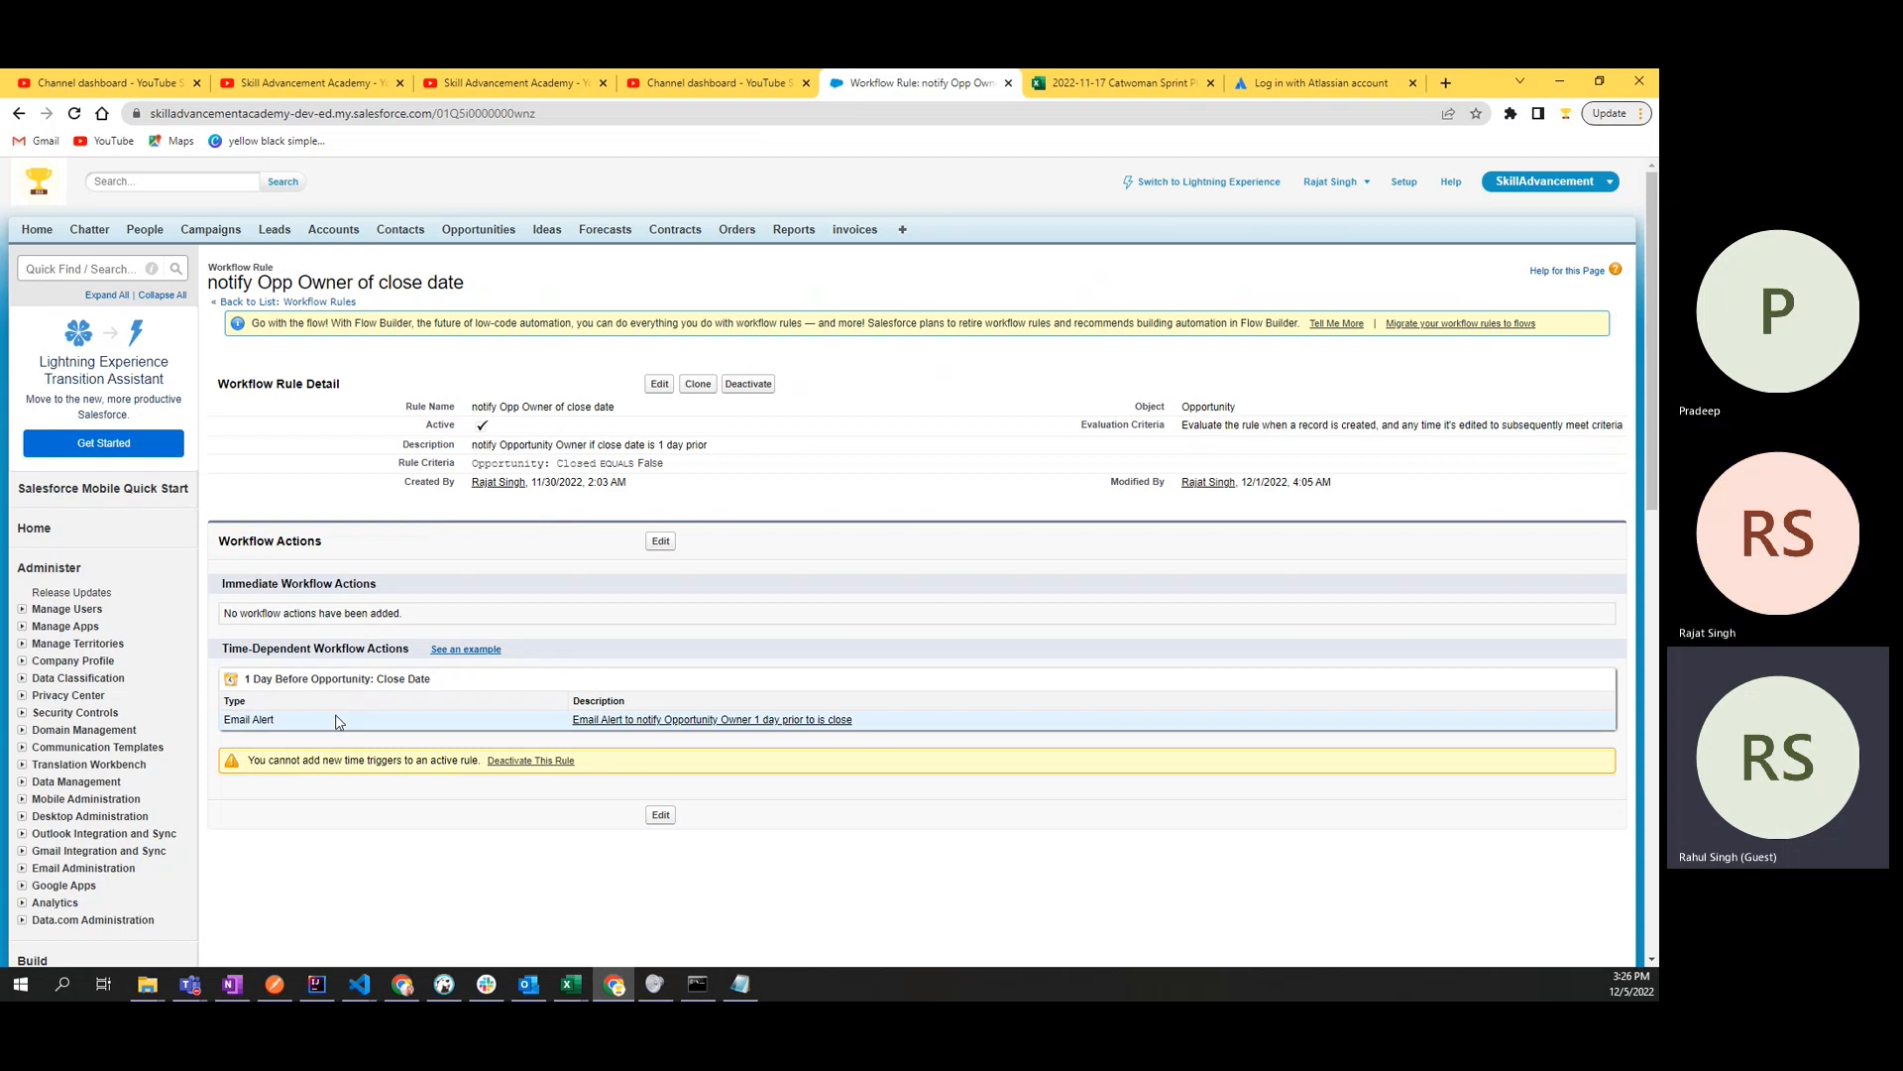
left_click(754, 389)
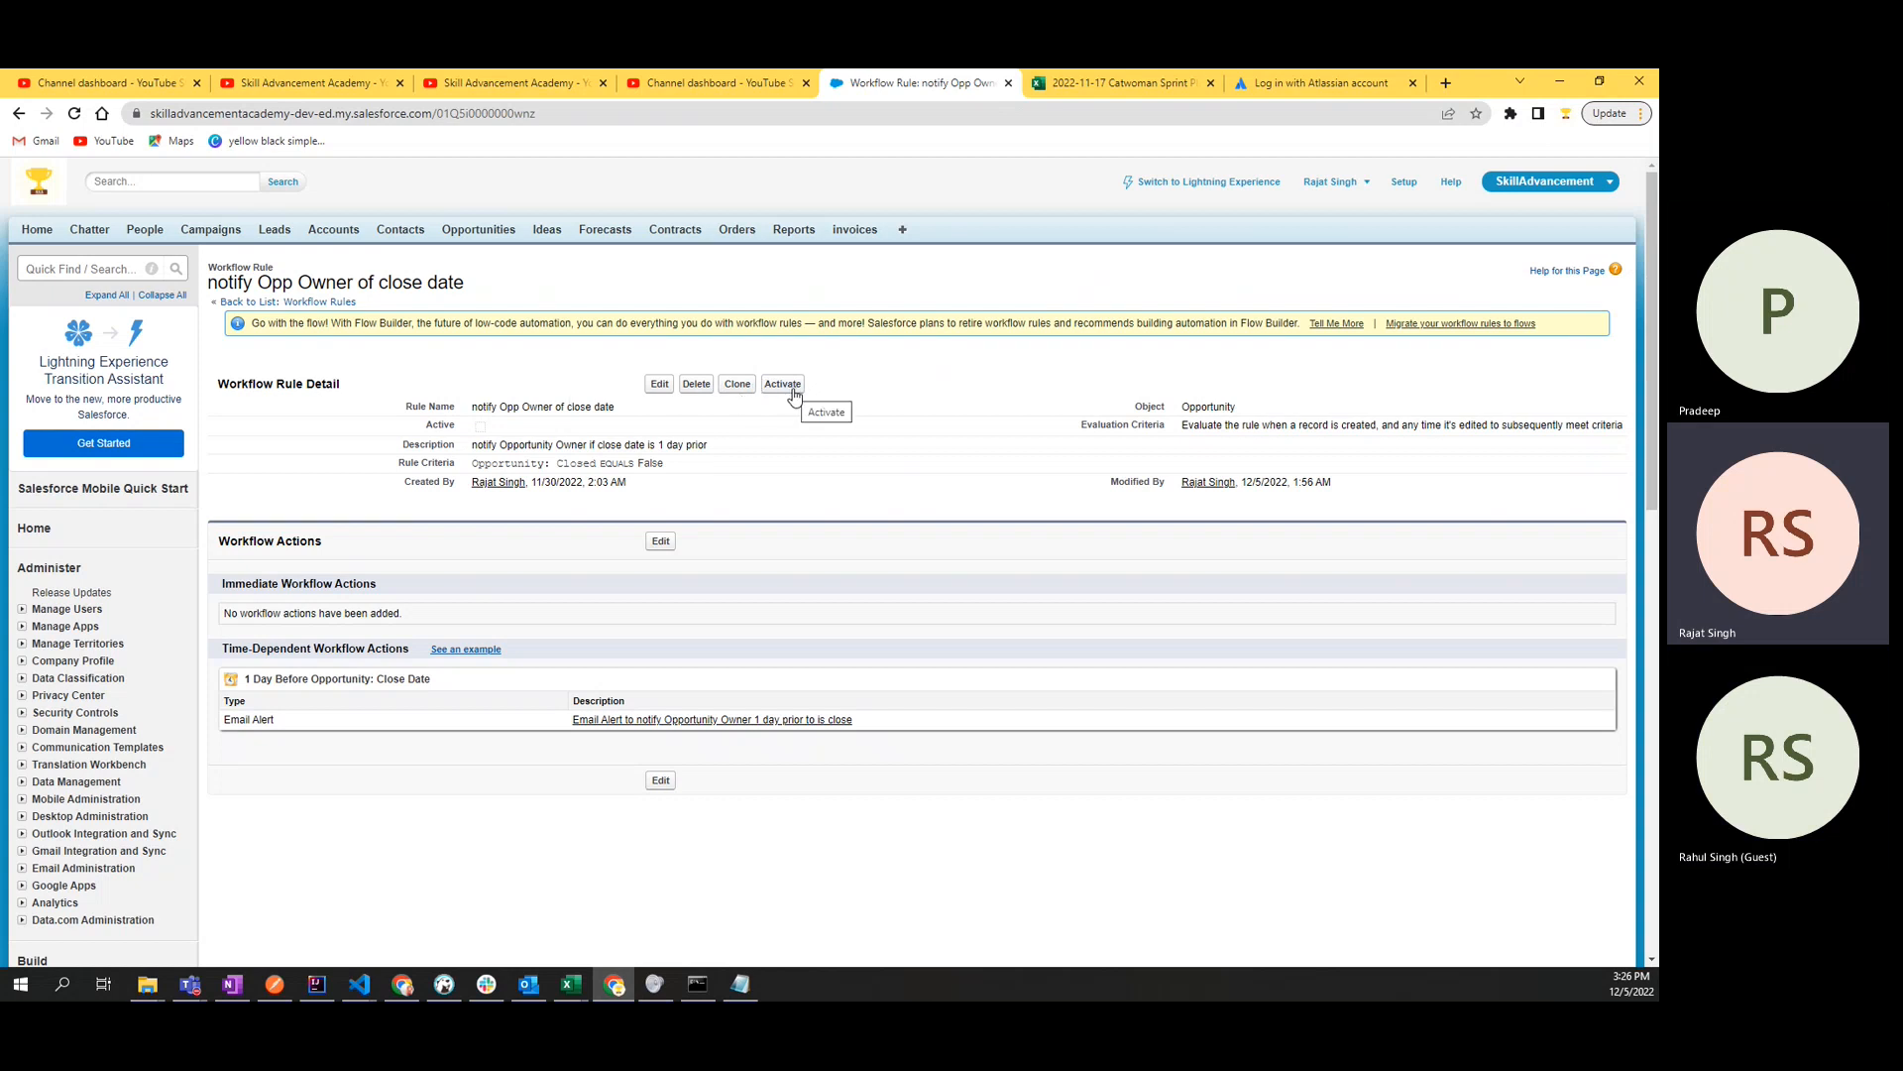
left_click(792, 389)
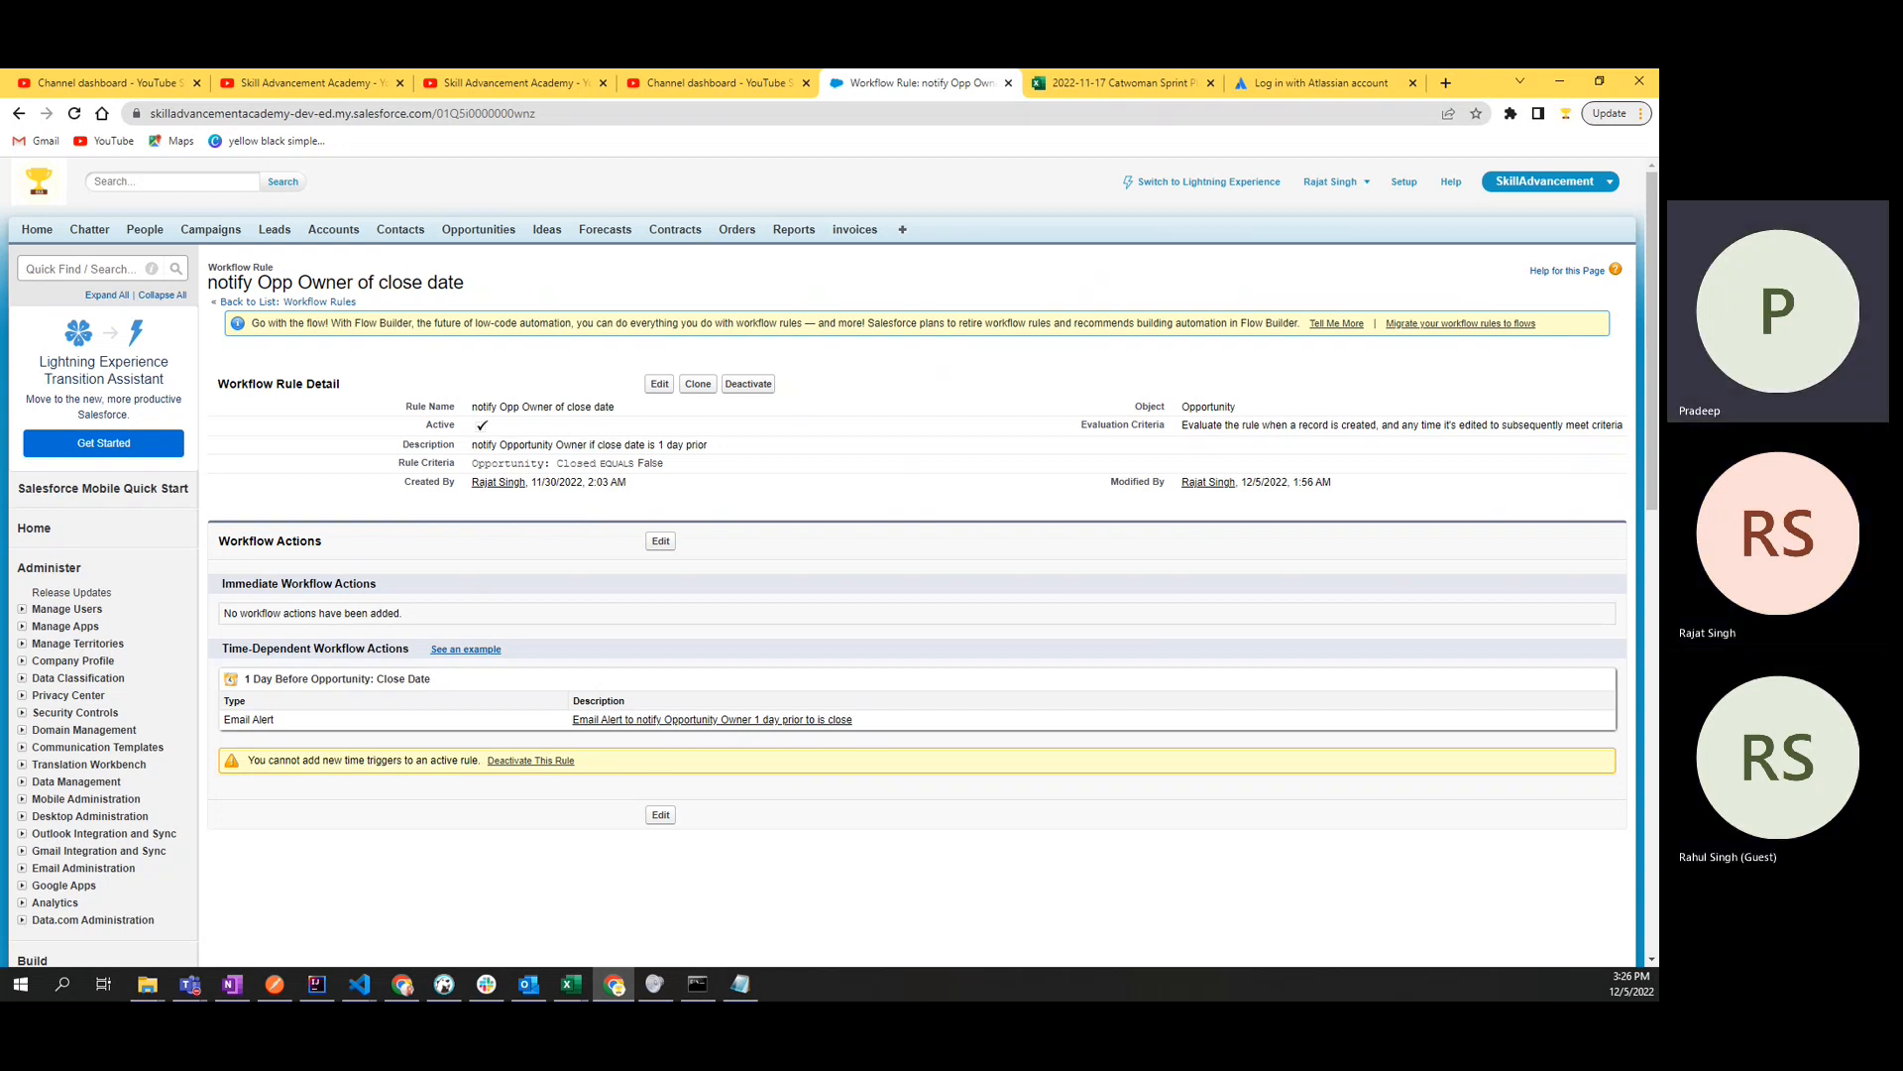
- Switch from Chrome to the OneNote task list and on to the Teams meeting window, and maximize the meeting
left_click(232, 983)
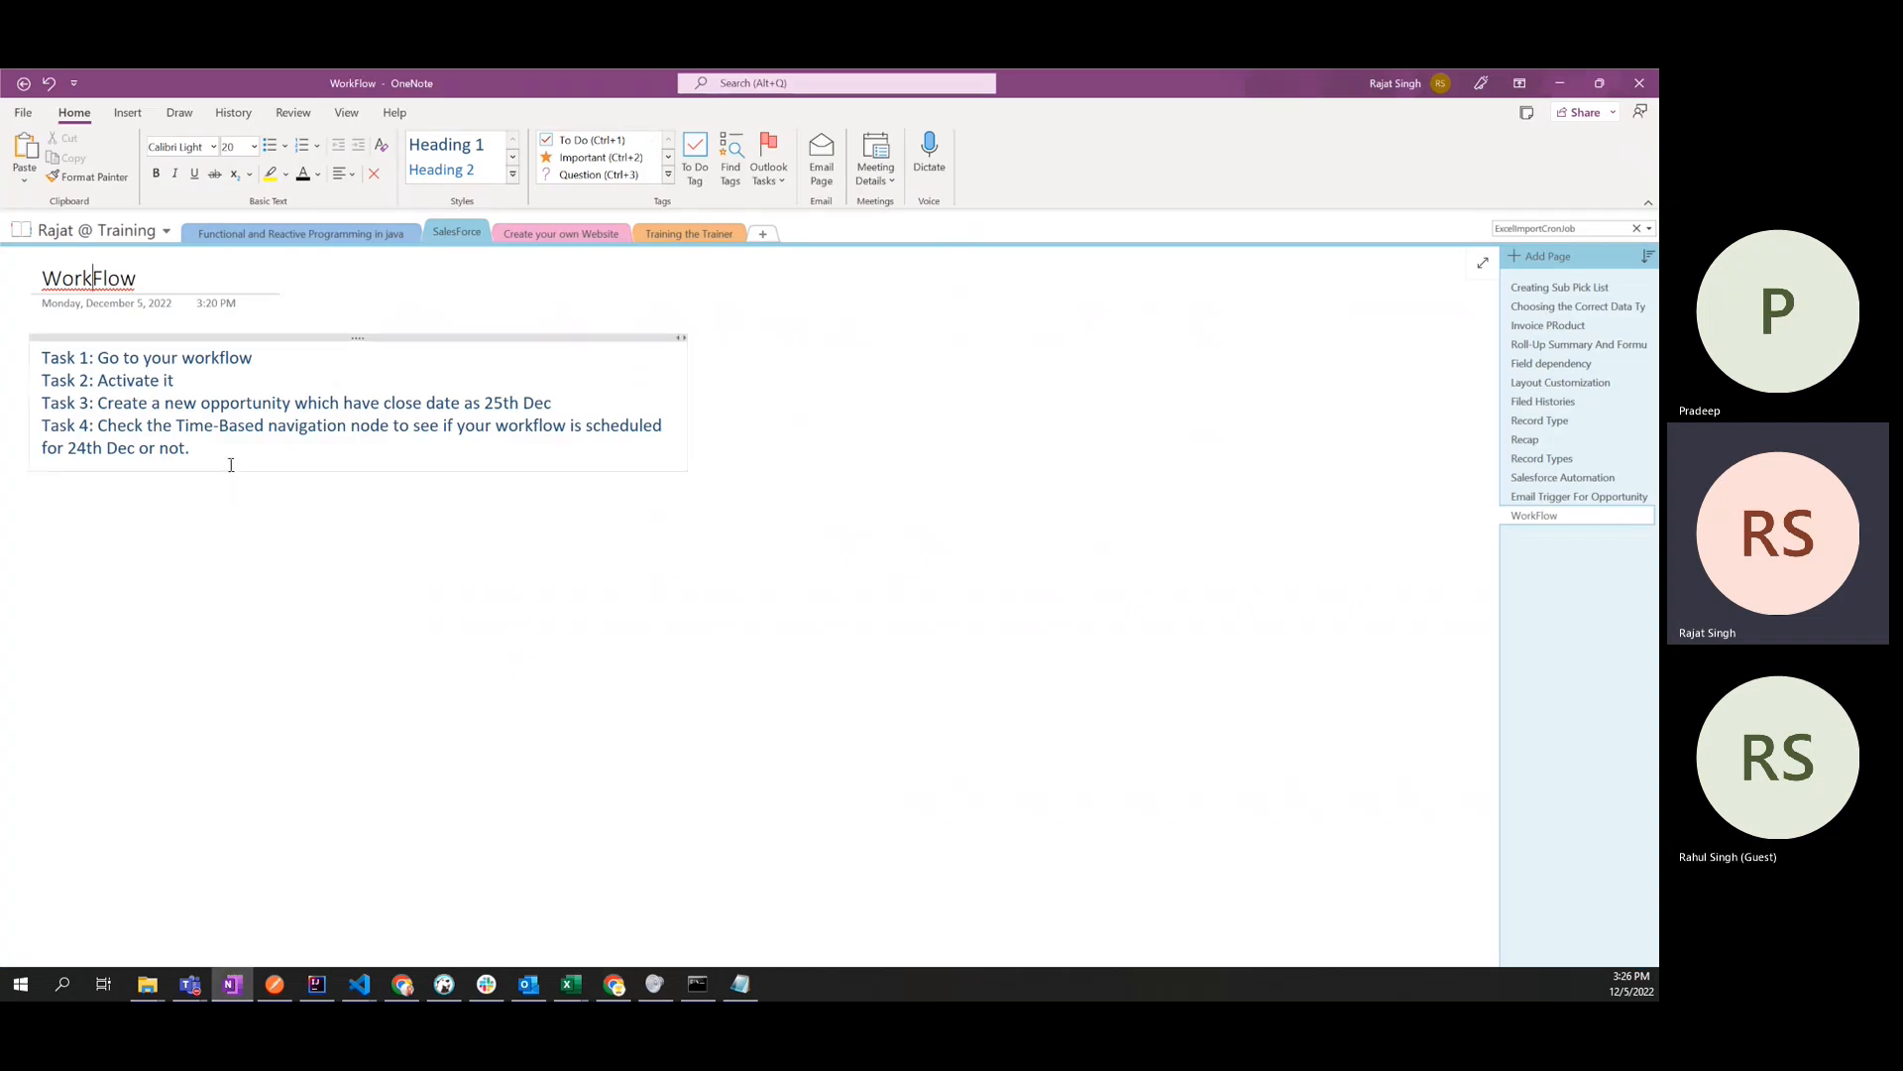
left_click_drag(229, 455, 39, 355)
key("ctrl+a")
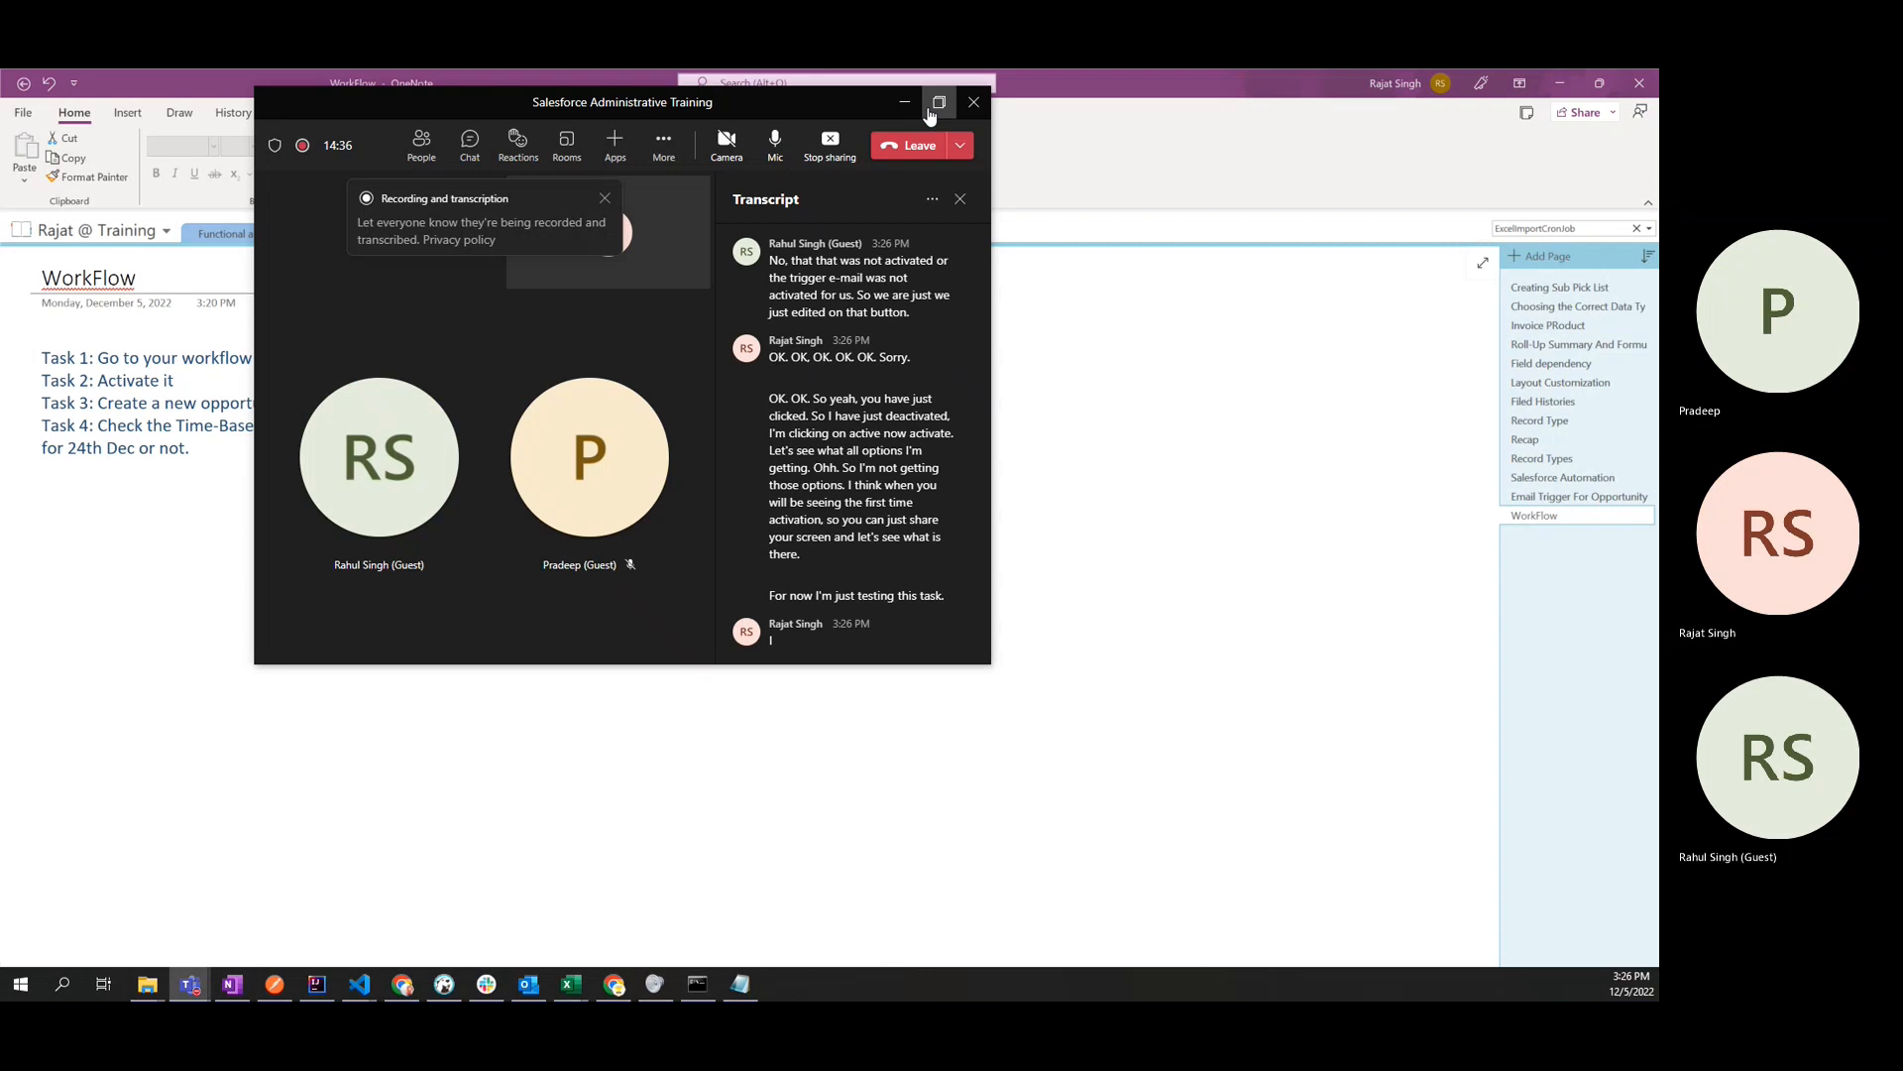
left_click(935, 104)
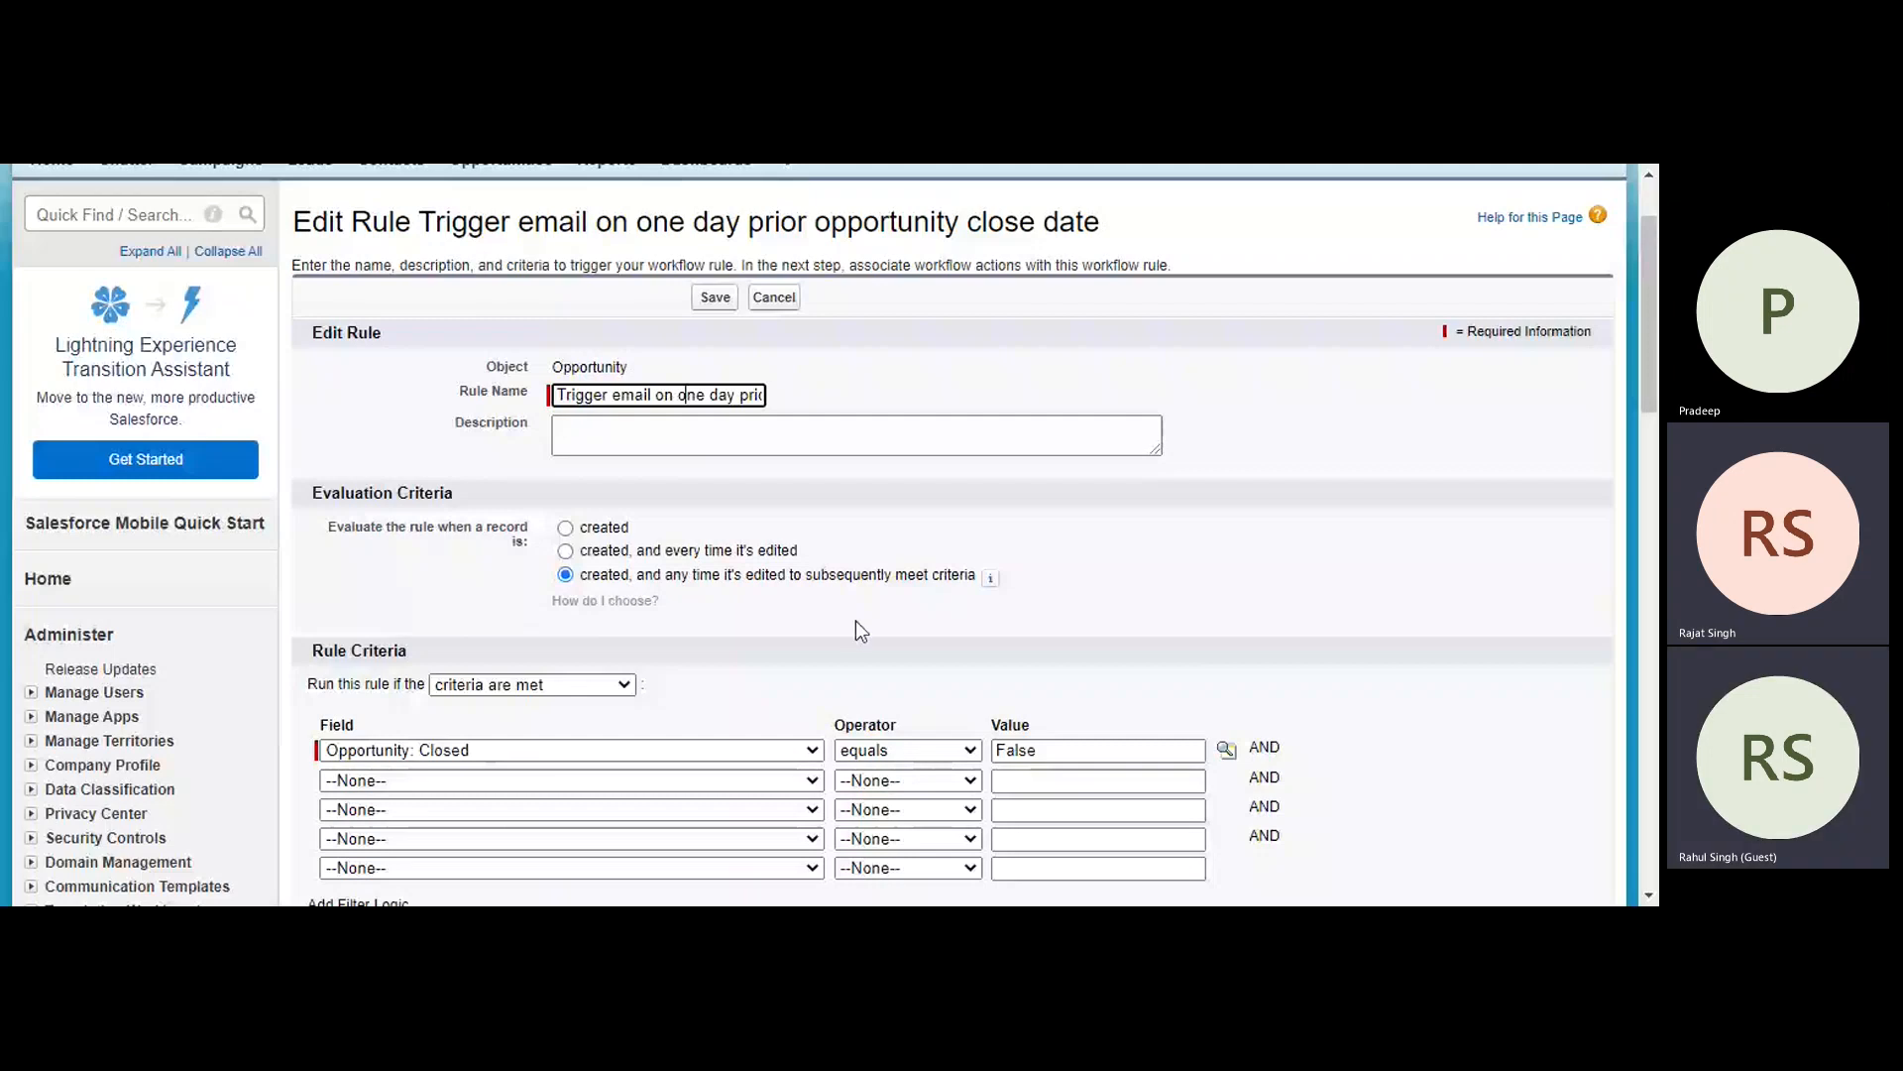
- Cancel the rule edit, try activating "Trigger email on one day prior opportunity close date", and examine the Process Automation Settings
left_click(774, 298)
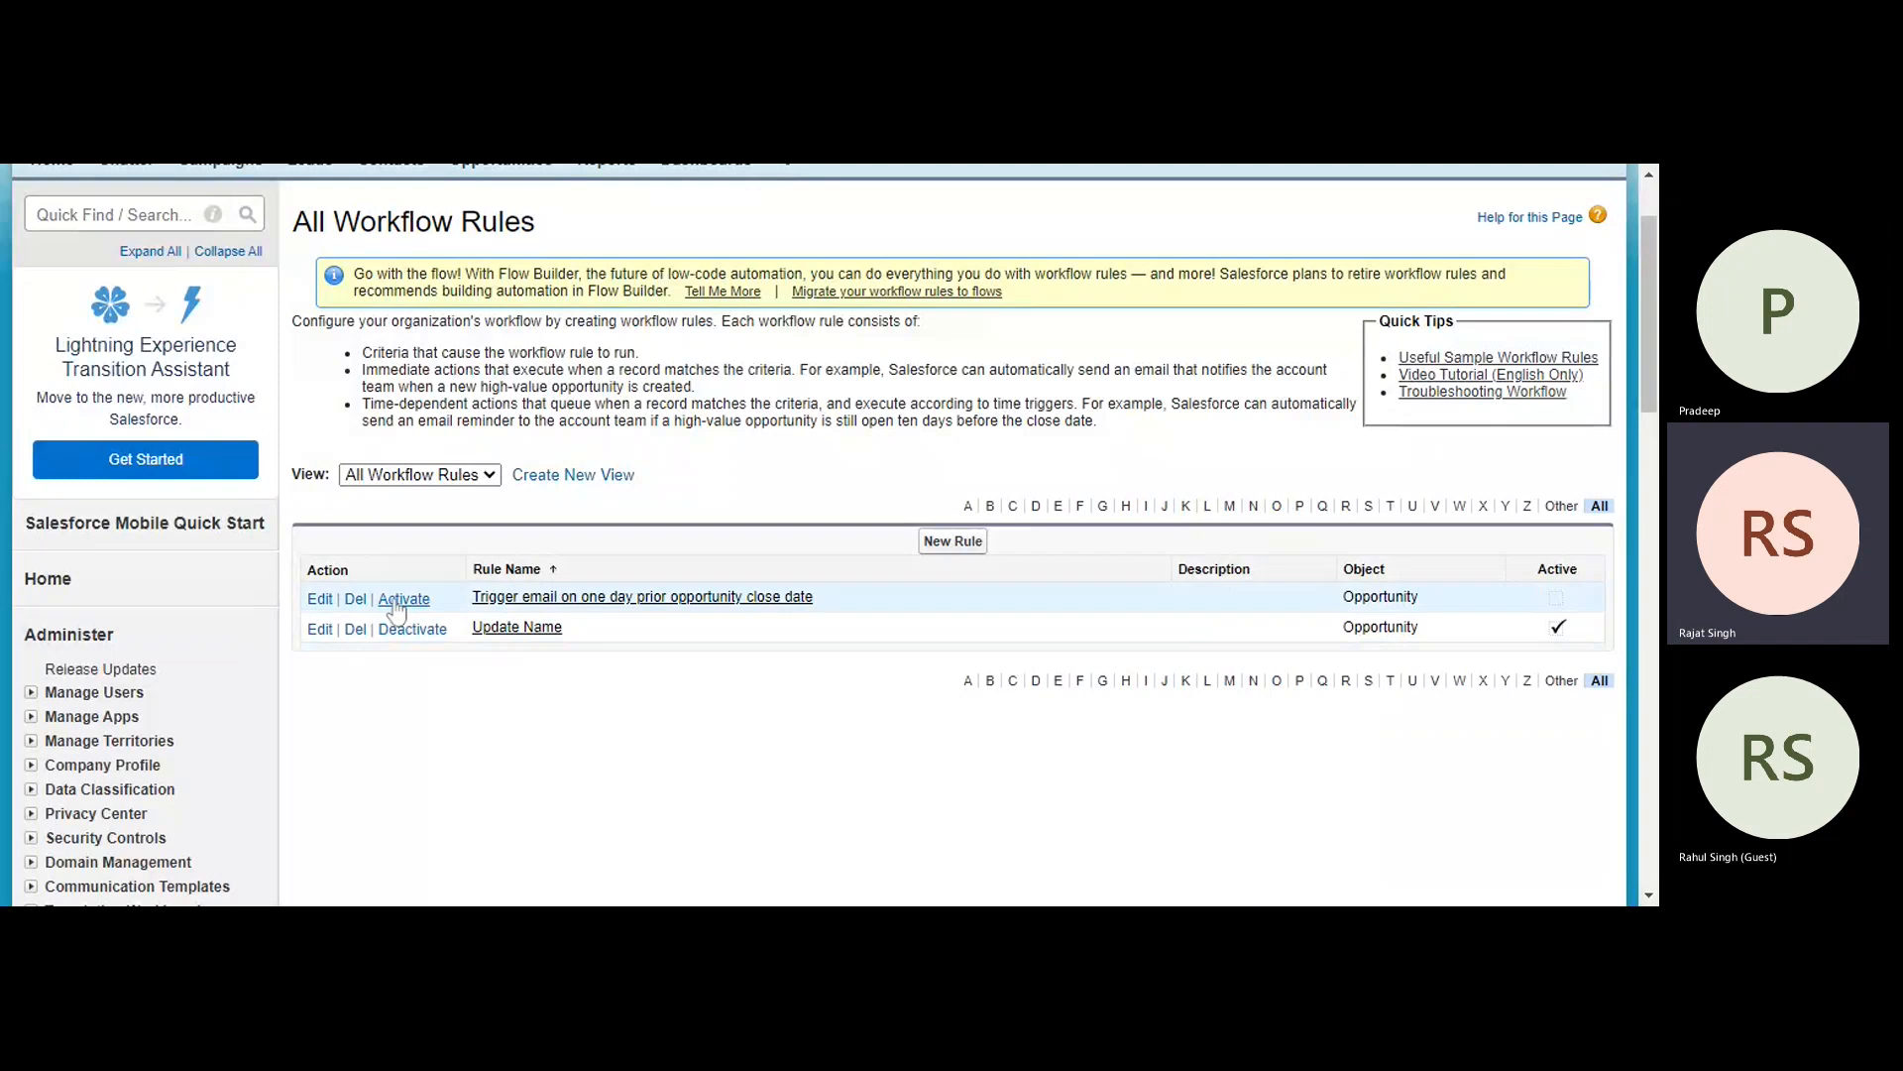
left_click(999, 292)
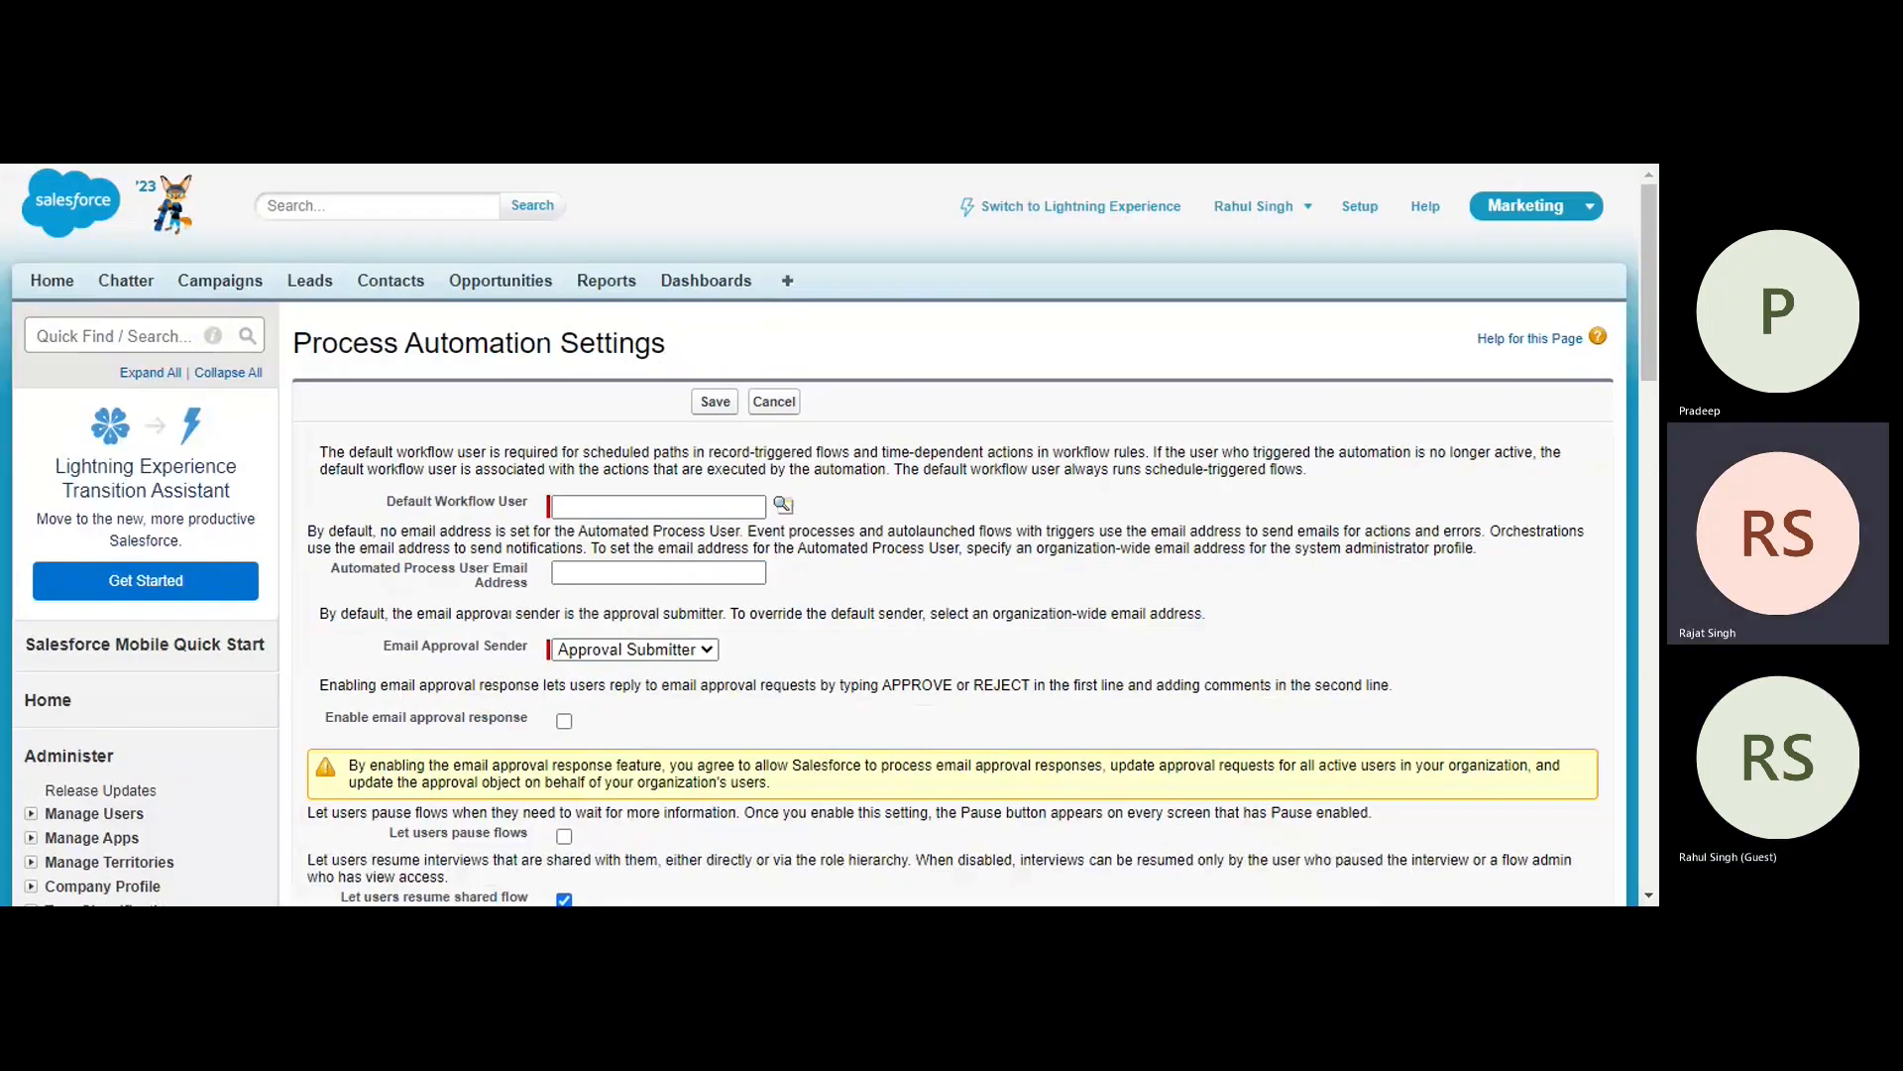
scroll(891, 578, "down", 1)
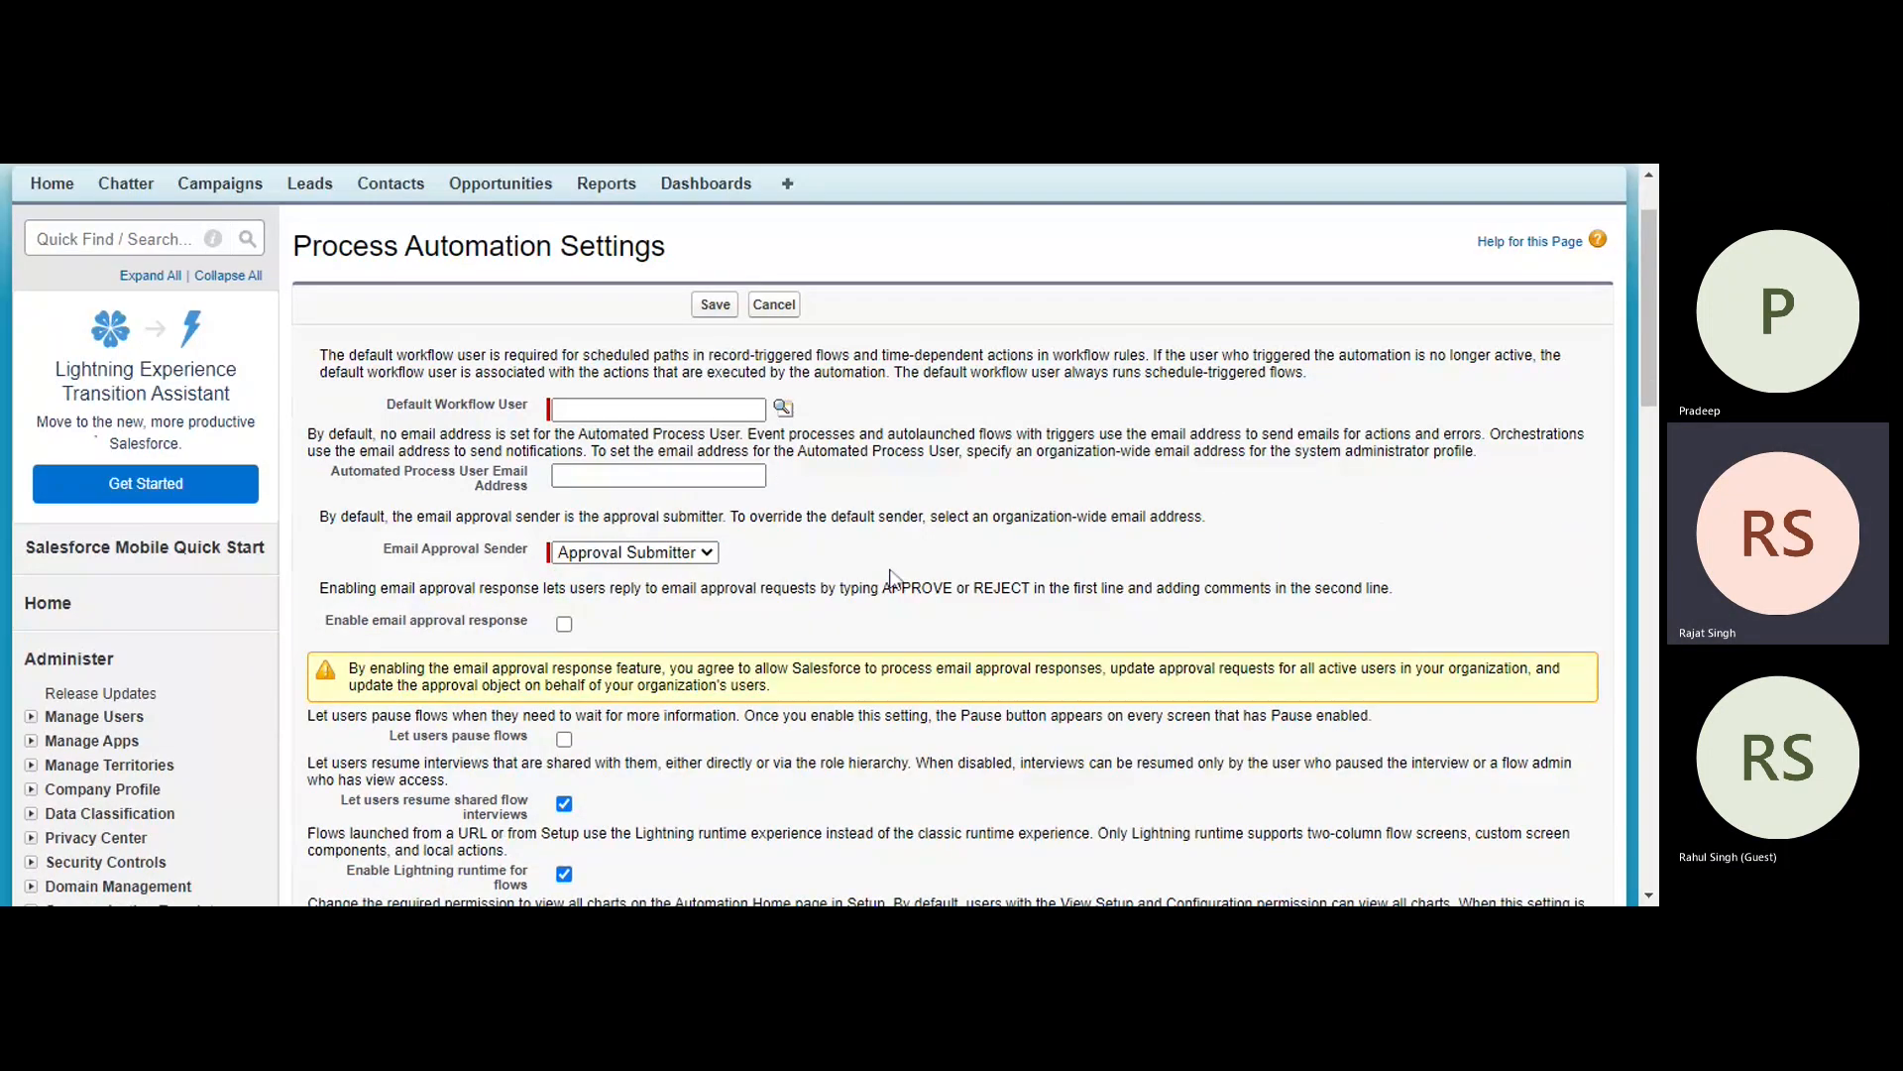
scroll(890, 578, "down", 1)
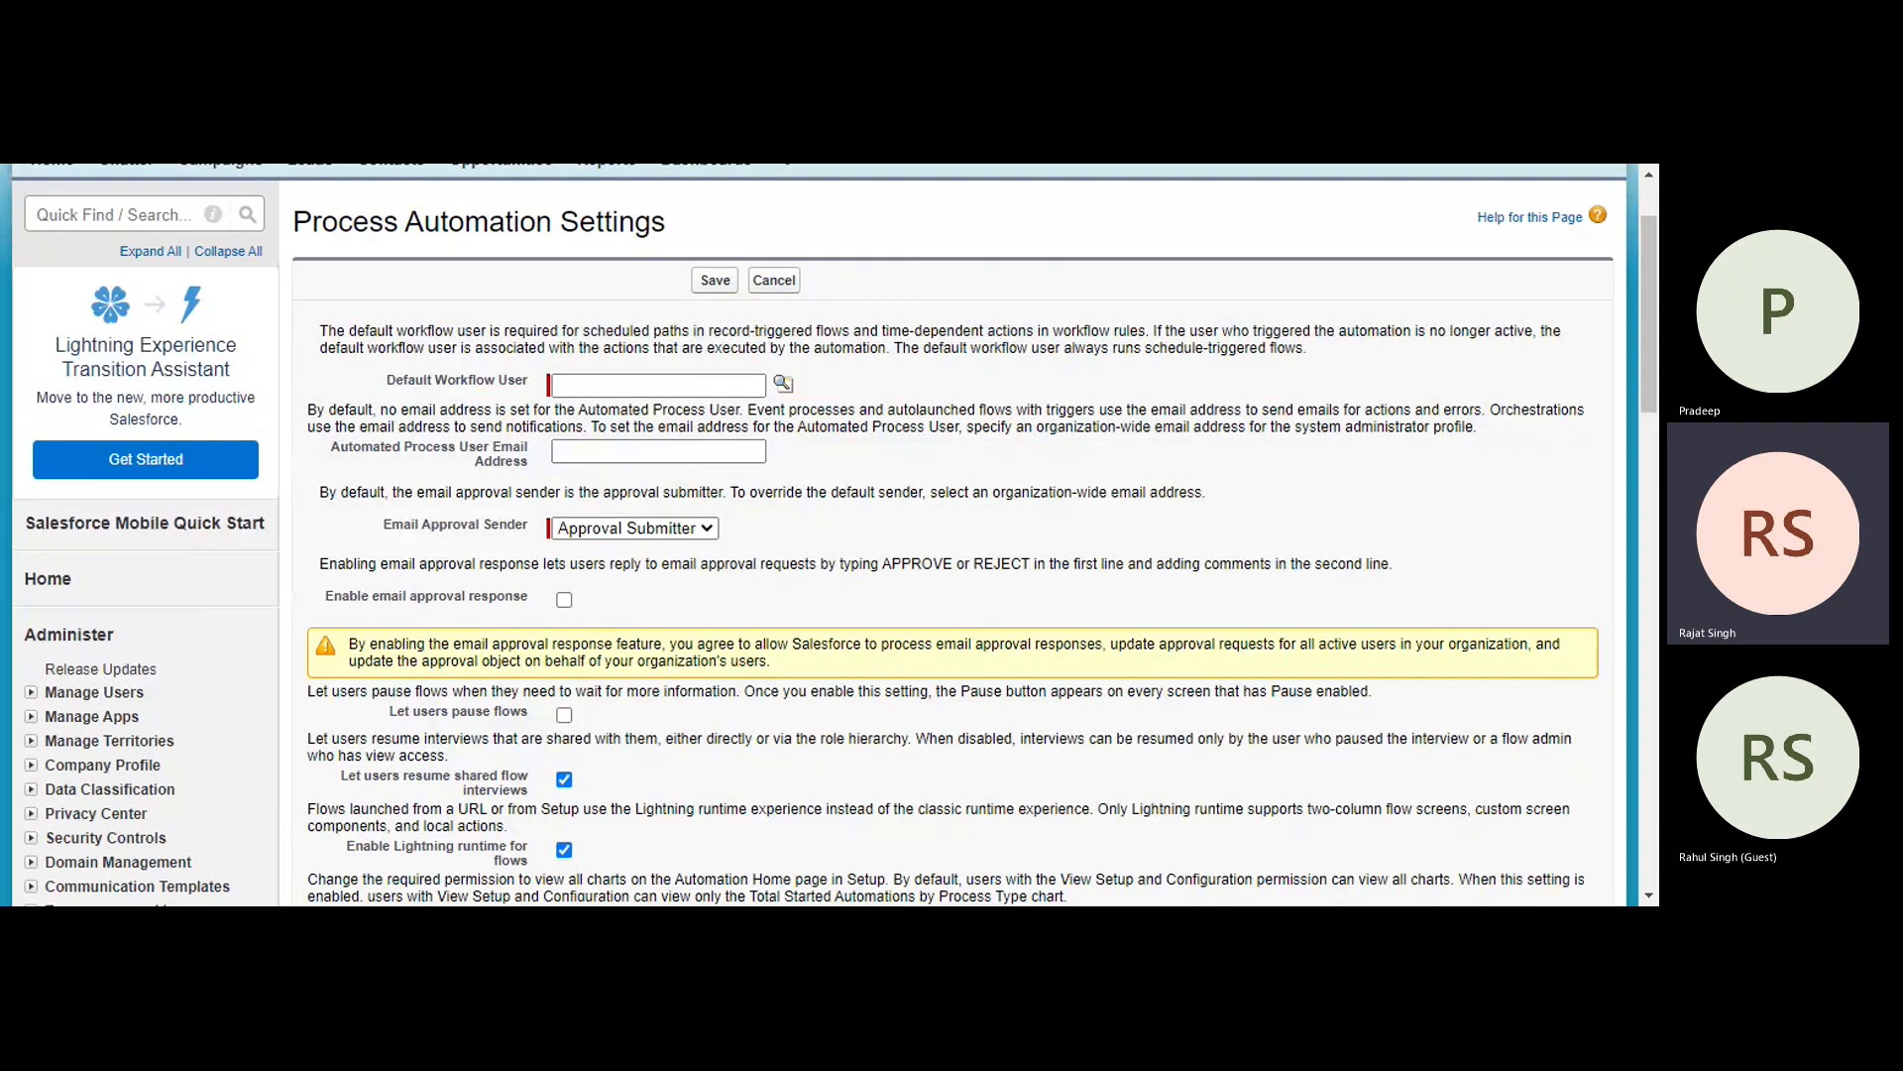
scroll(520, 616, "down", 2)
scroll(521, 617, "down", 1)
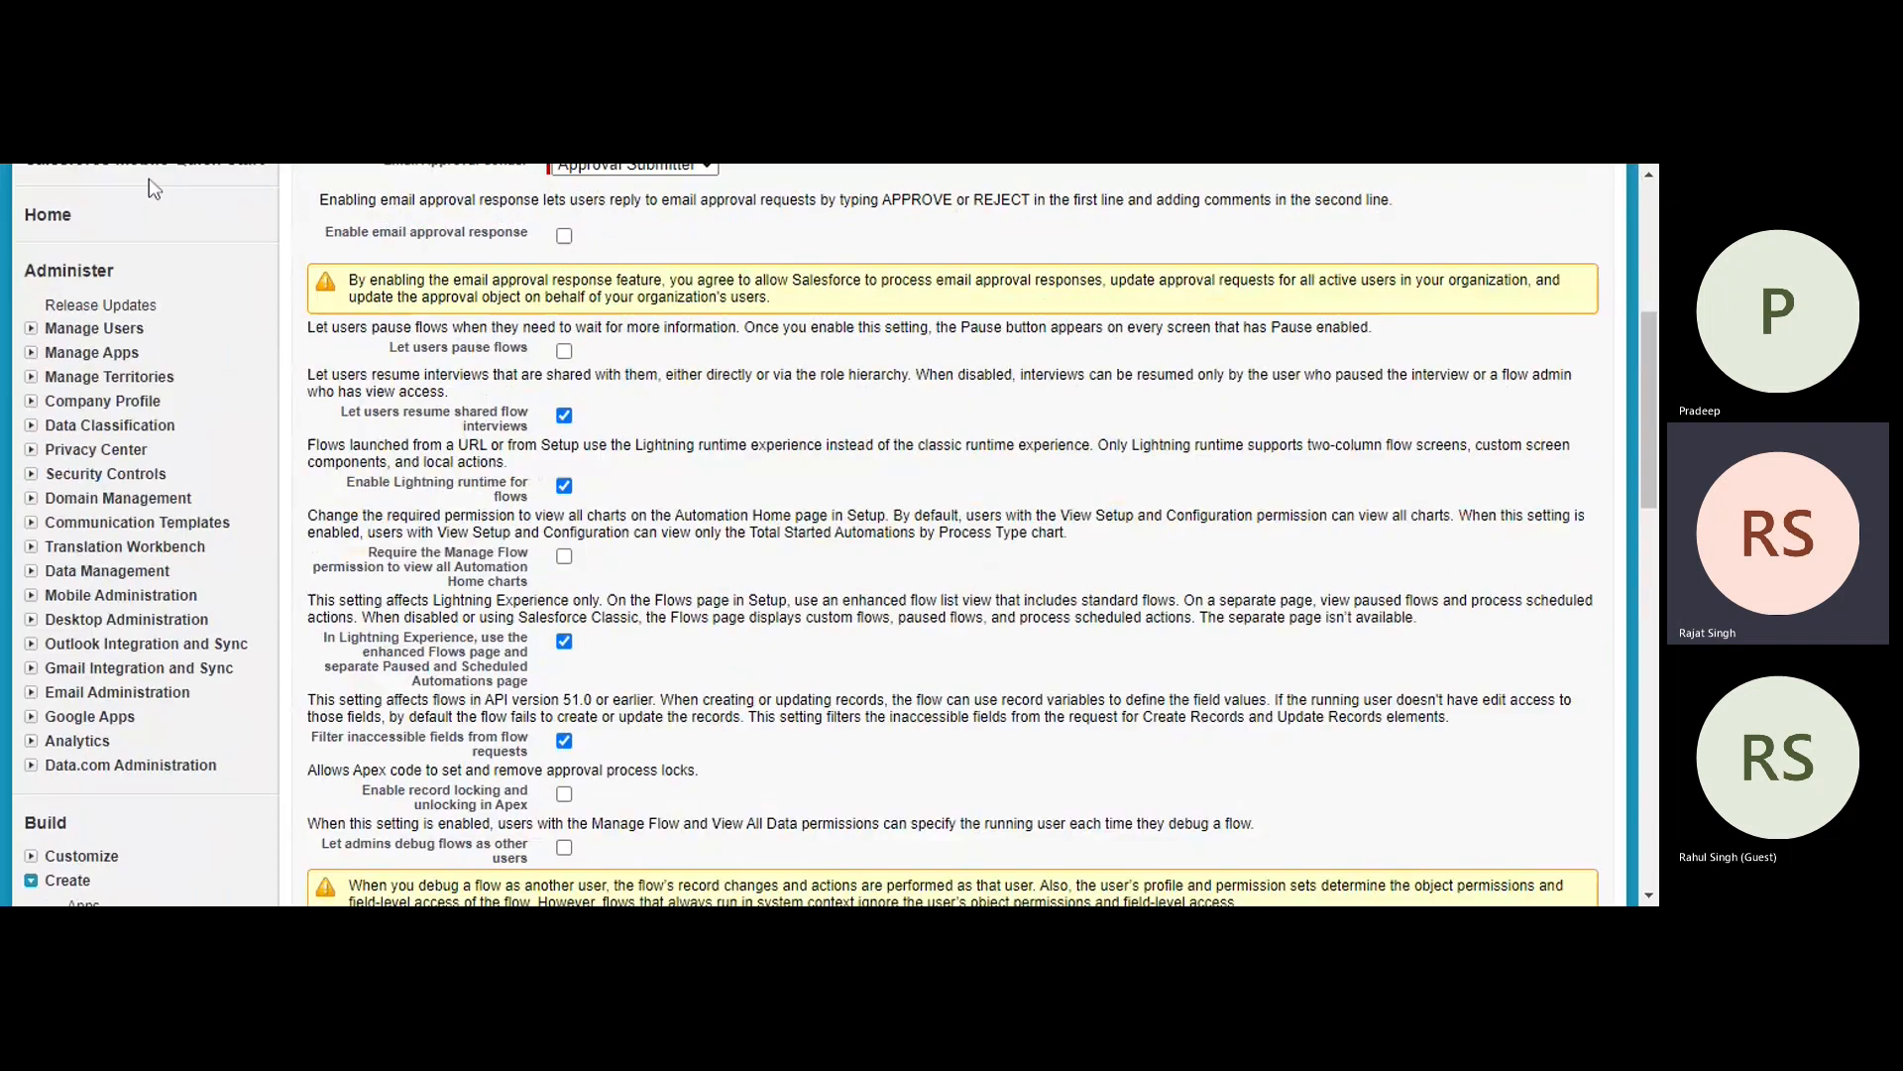
key("alt+Left")
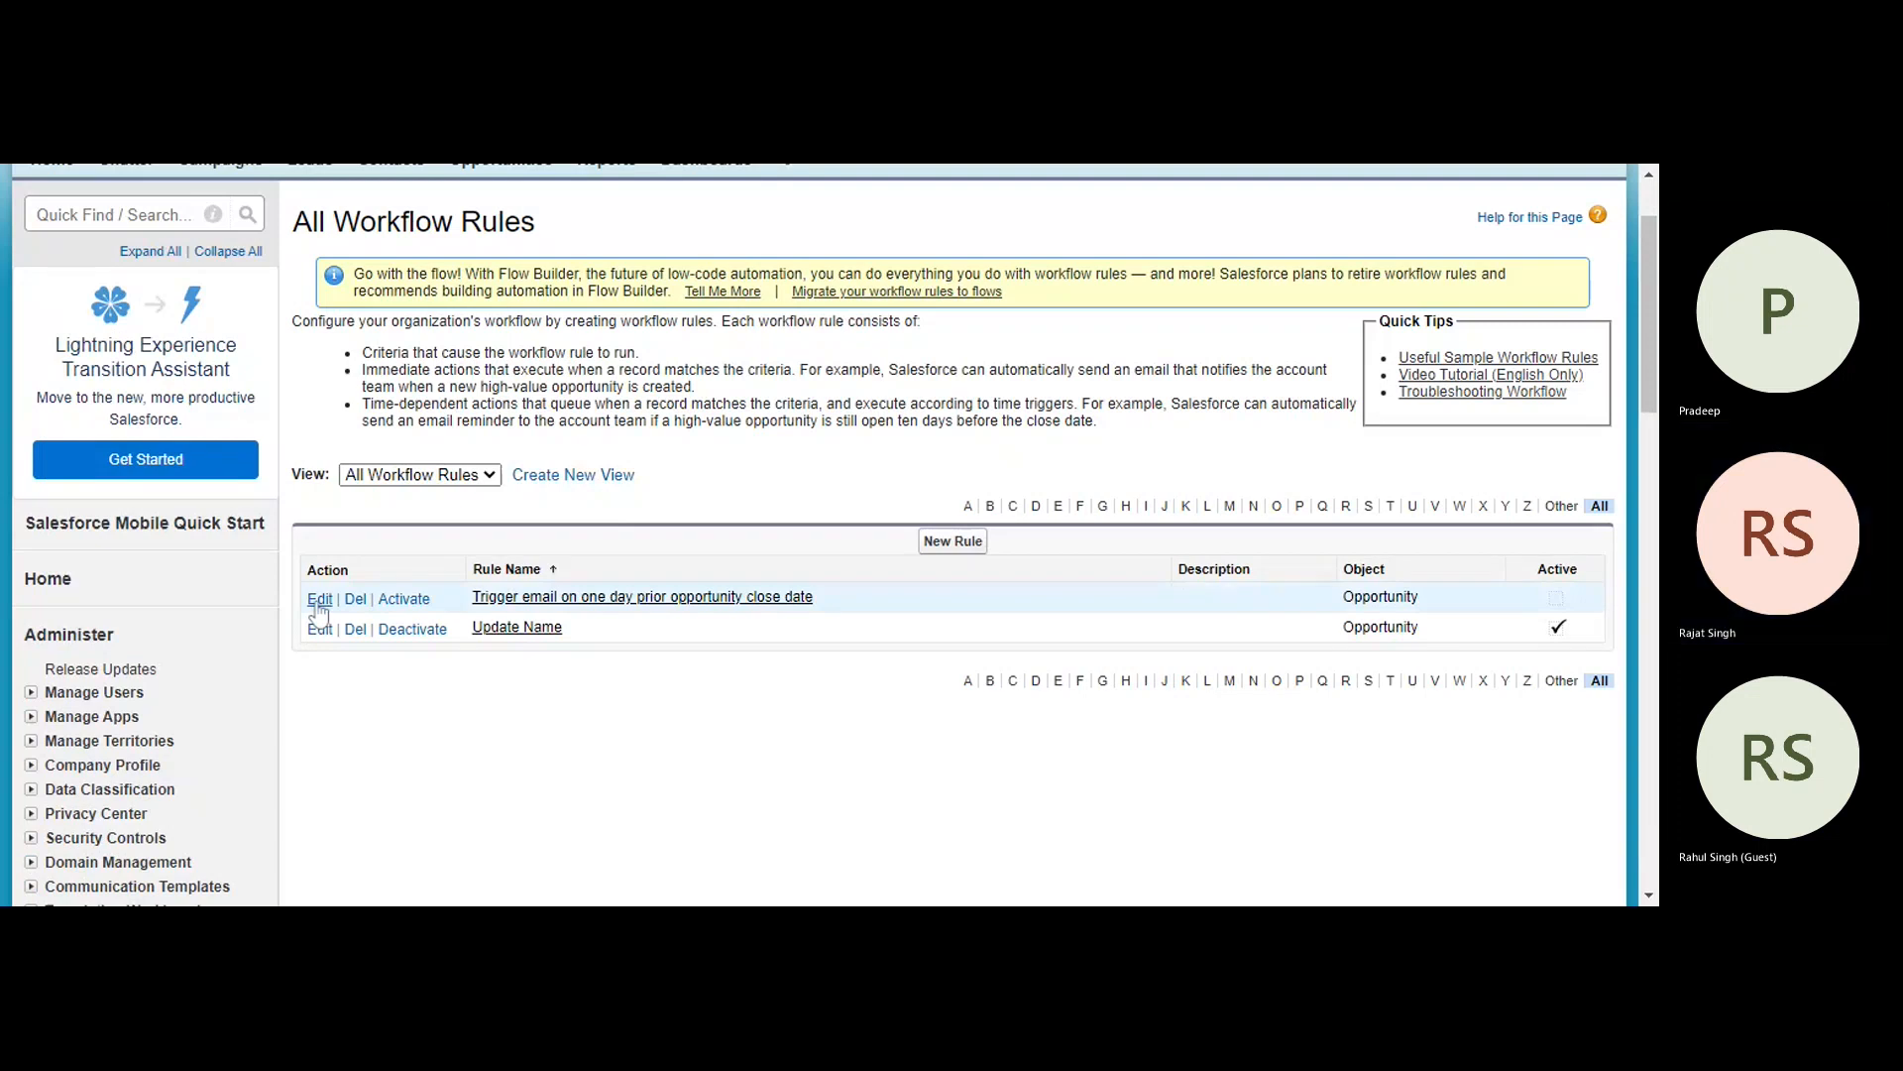
- Check the evaluation and rule criteria of "Trigger email on one day prior opportunity close date" and return to the rule list
left_click(319, 600)
scroll(434, 578, "down", 3)
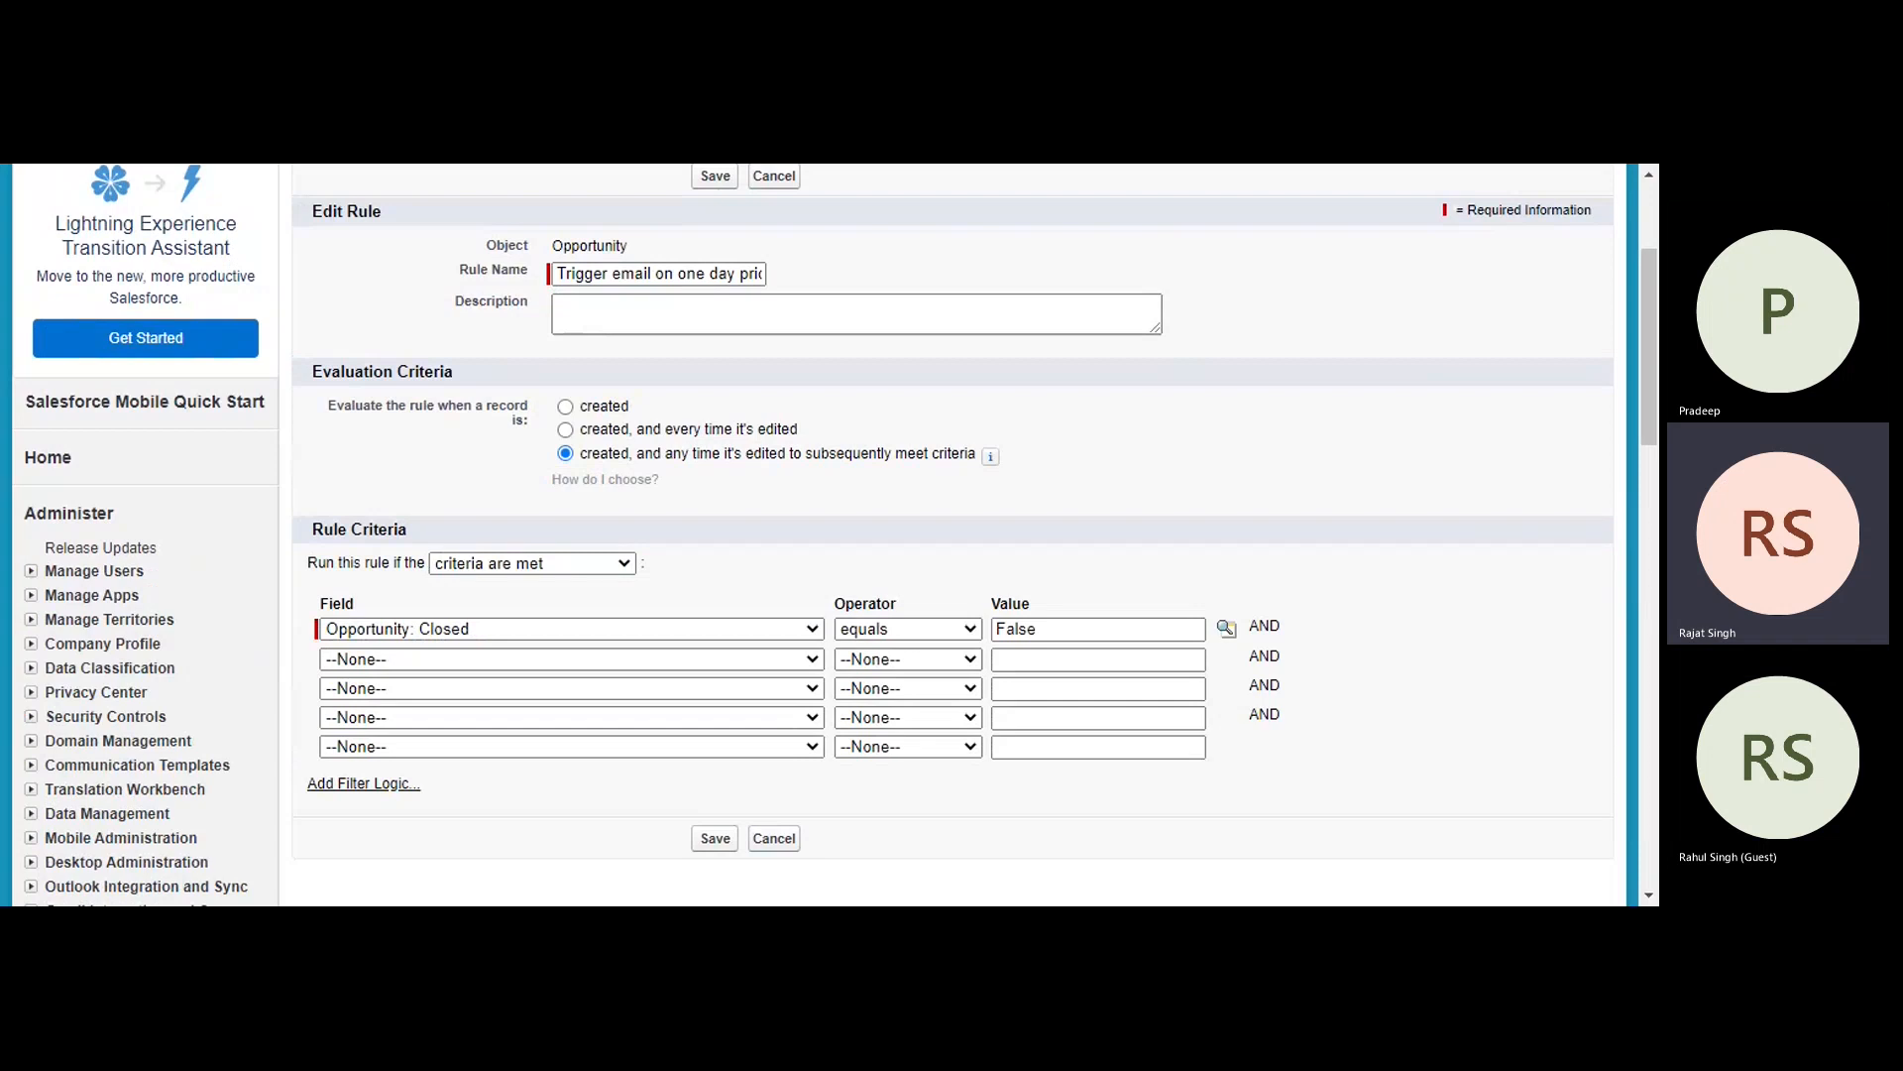
left_click(5, 171)
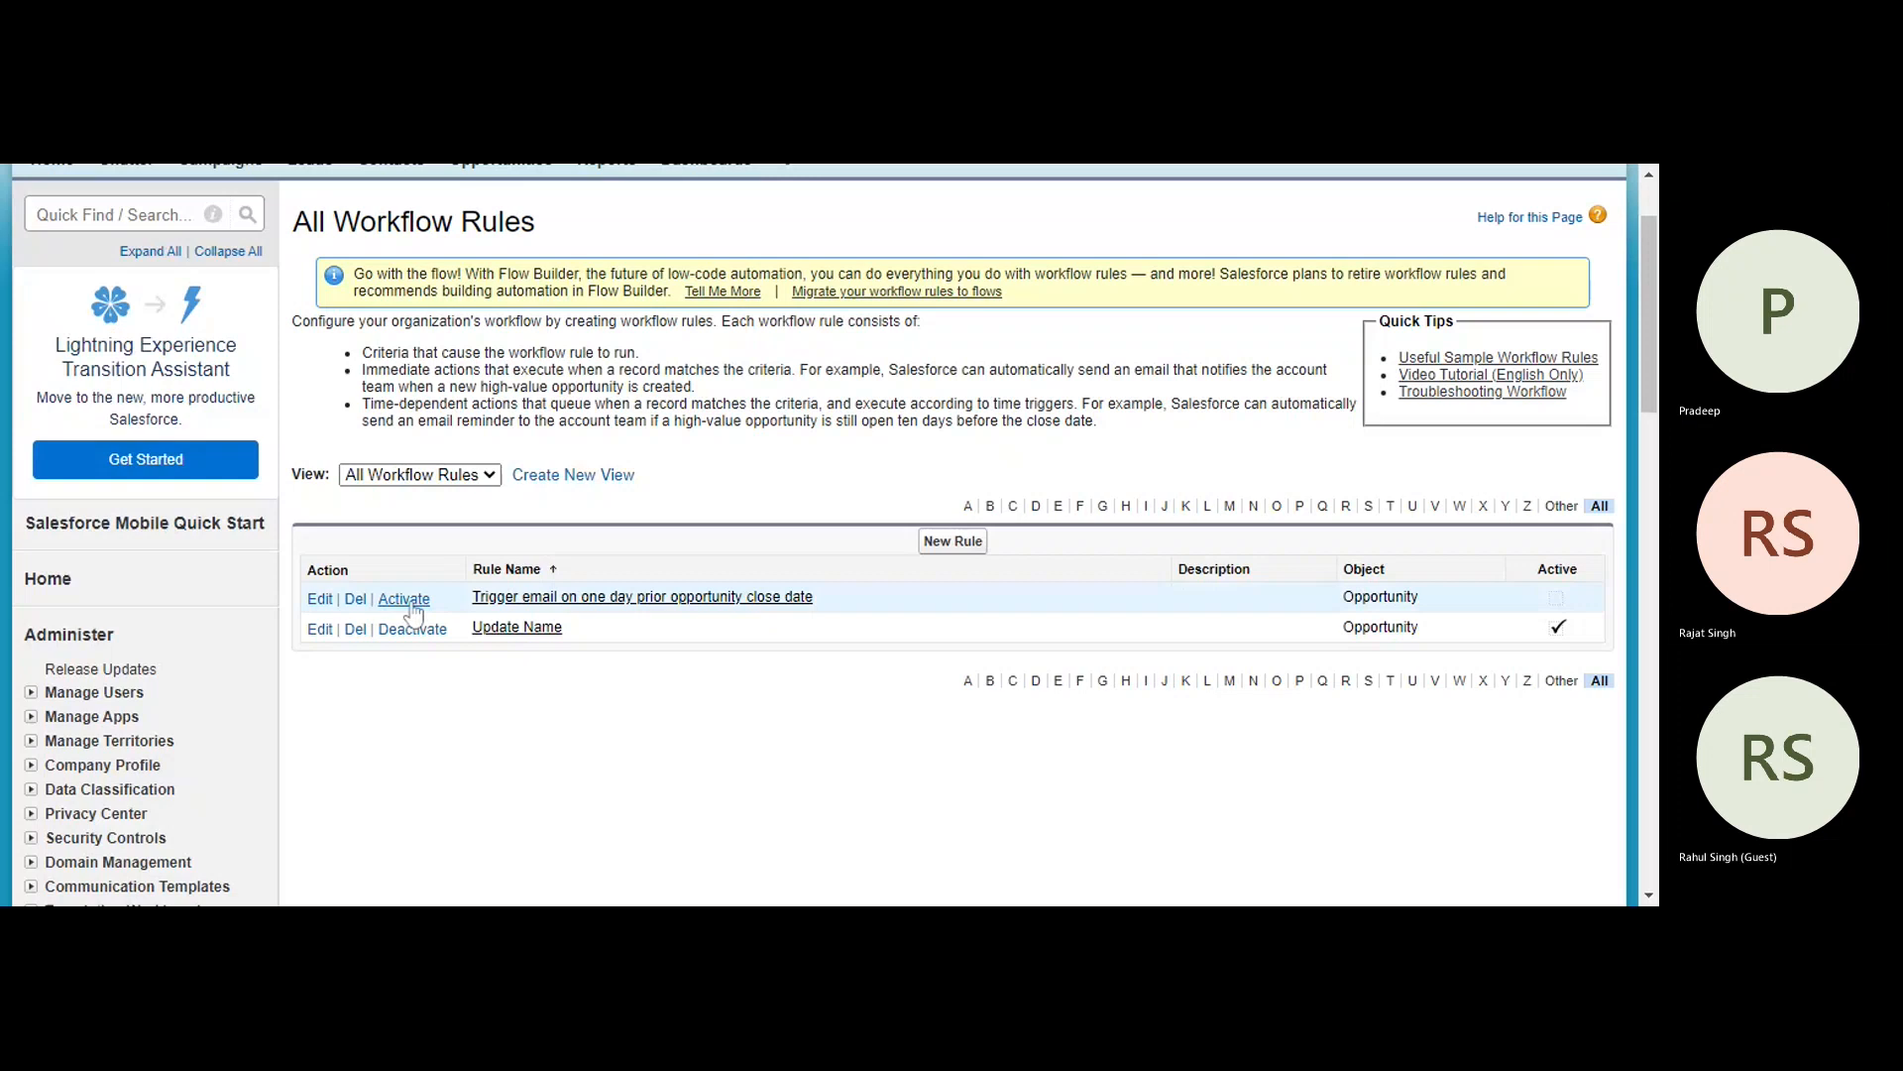
- Activate "Trigger email on one day prior opportunity close date" by choosing the default workflow user and saving the Process Automation Settings
left_click(409, 601)
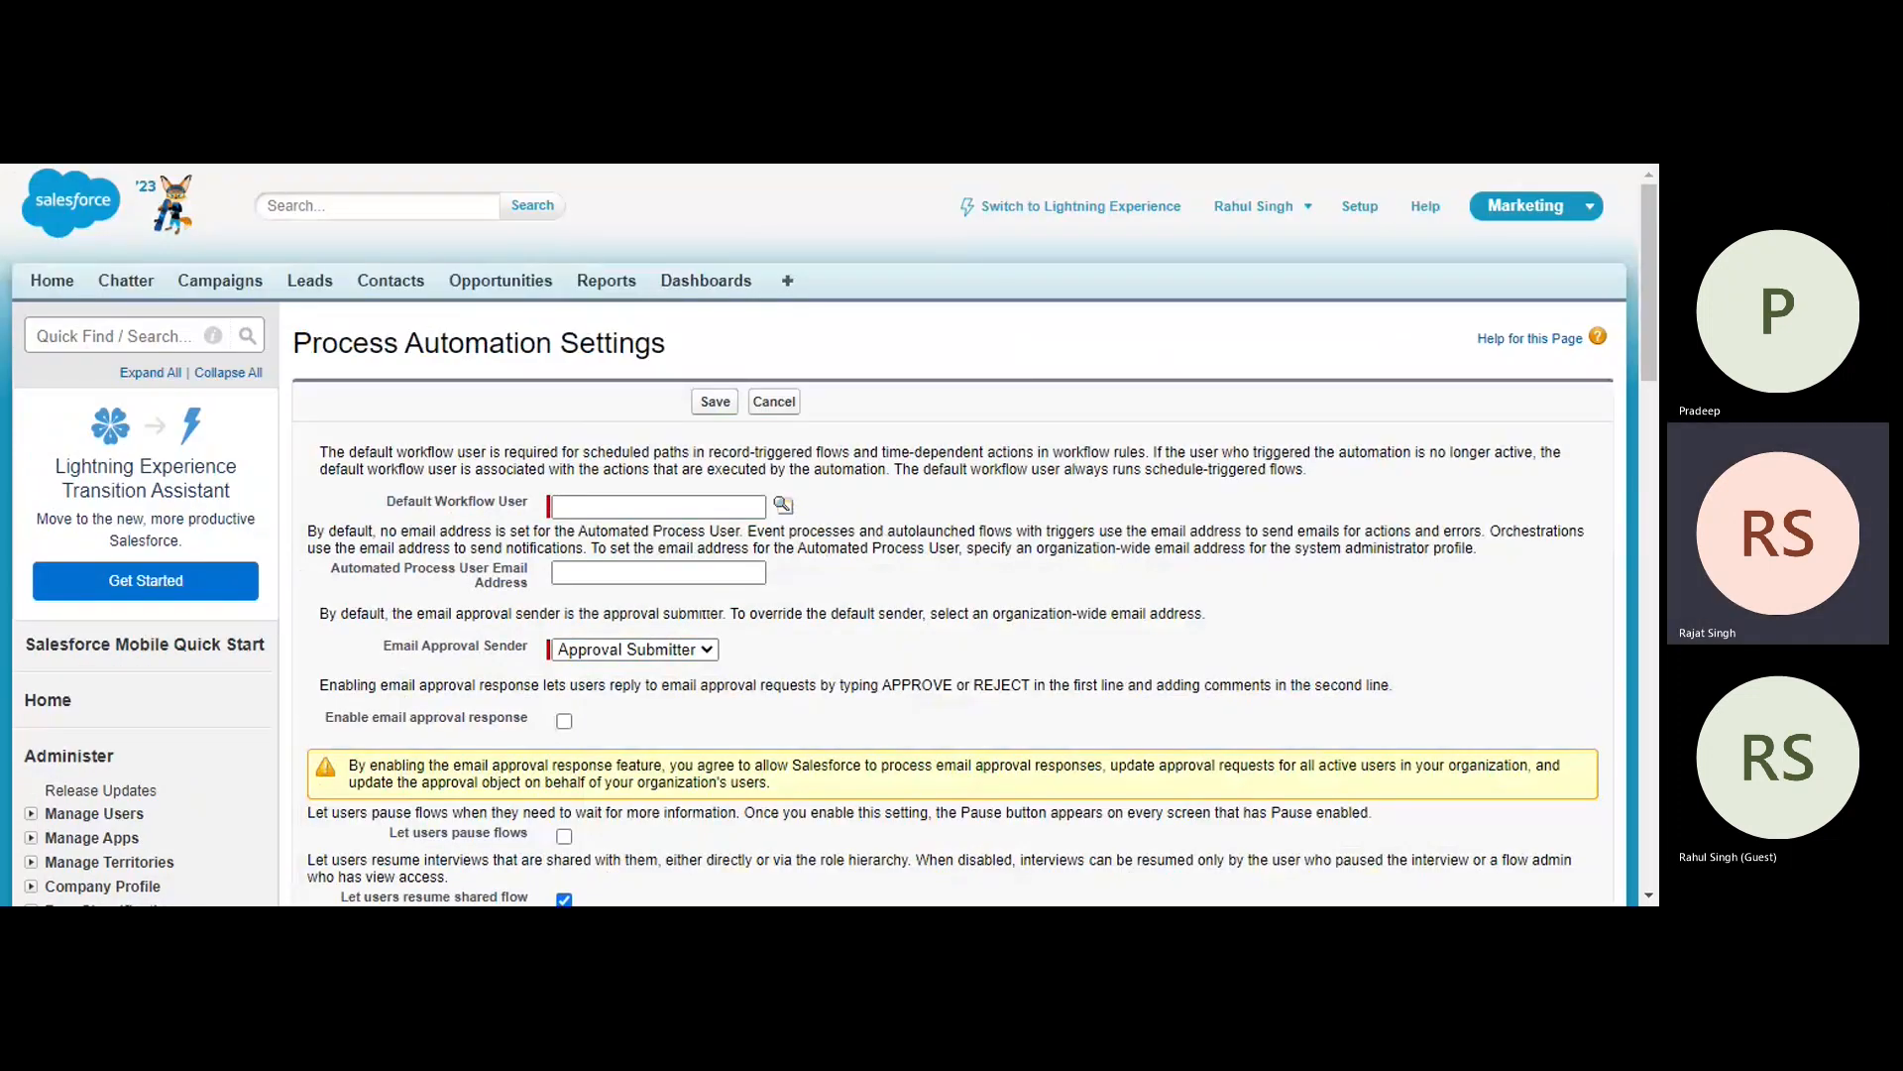
left_click(658, 507)
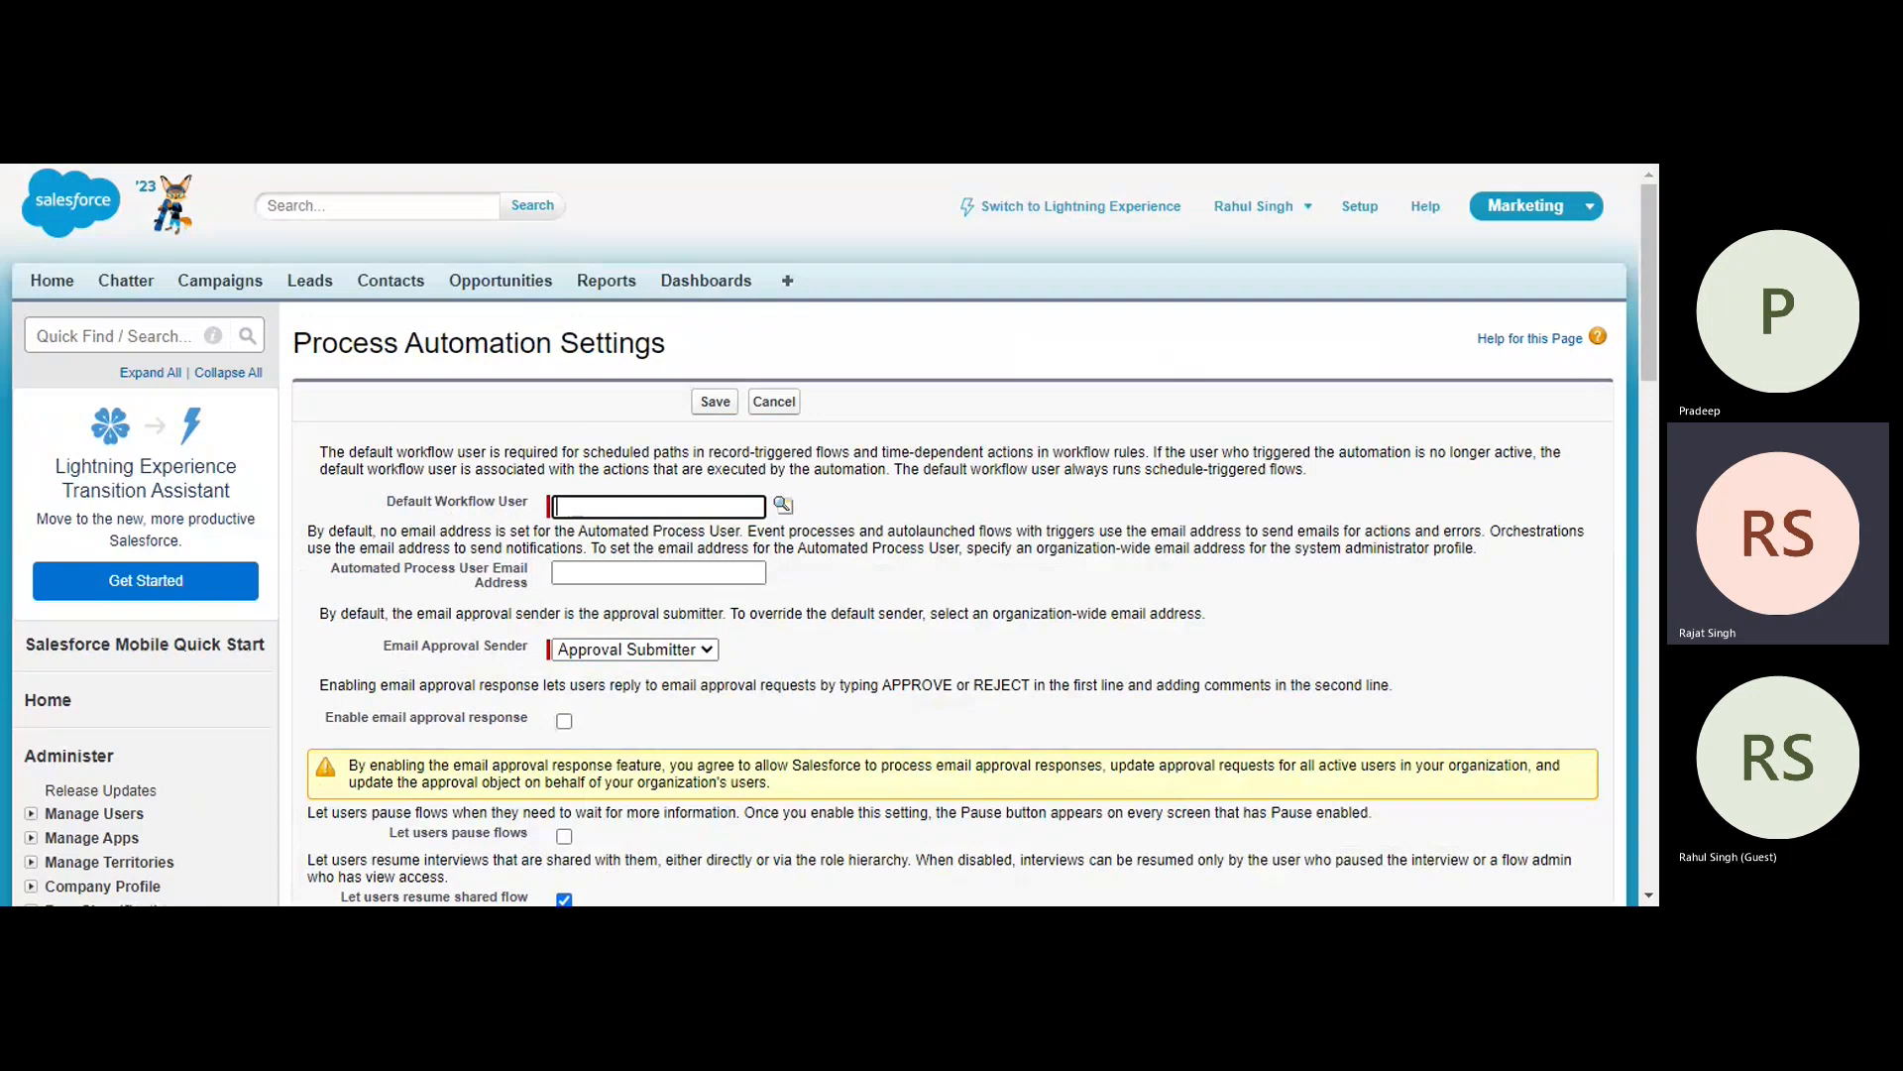
left_click(782, 506)
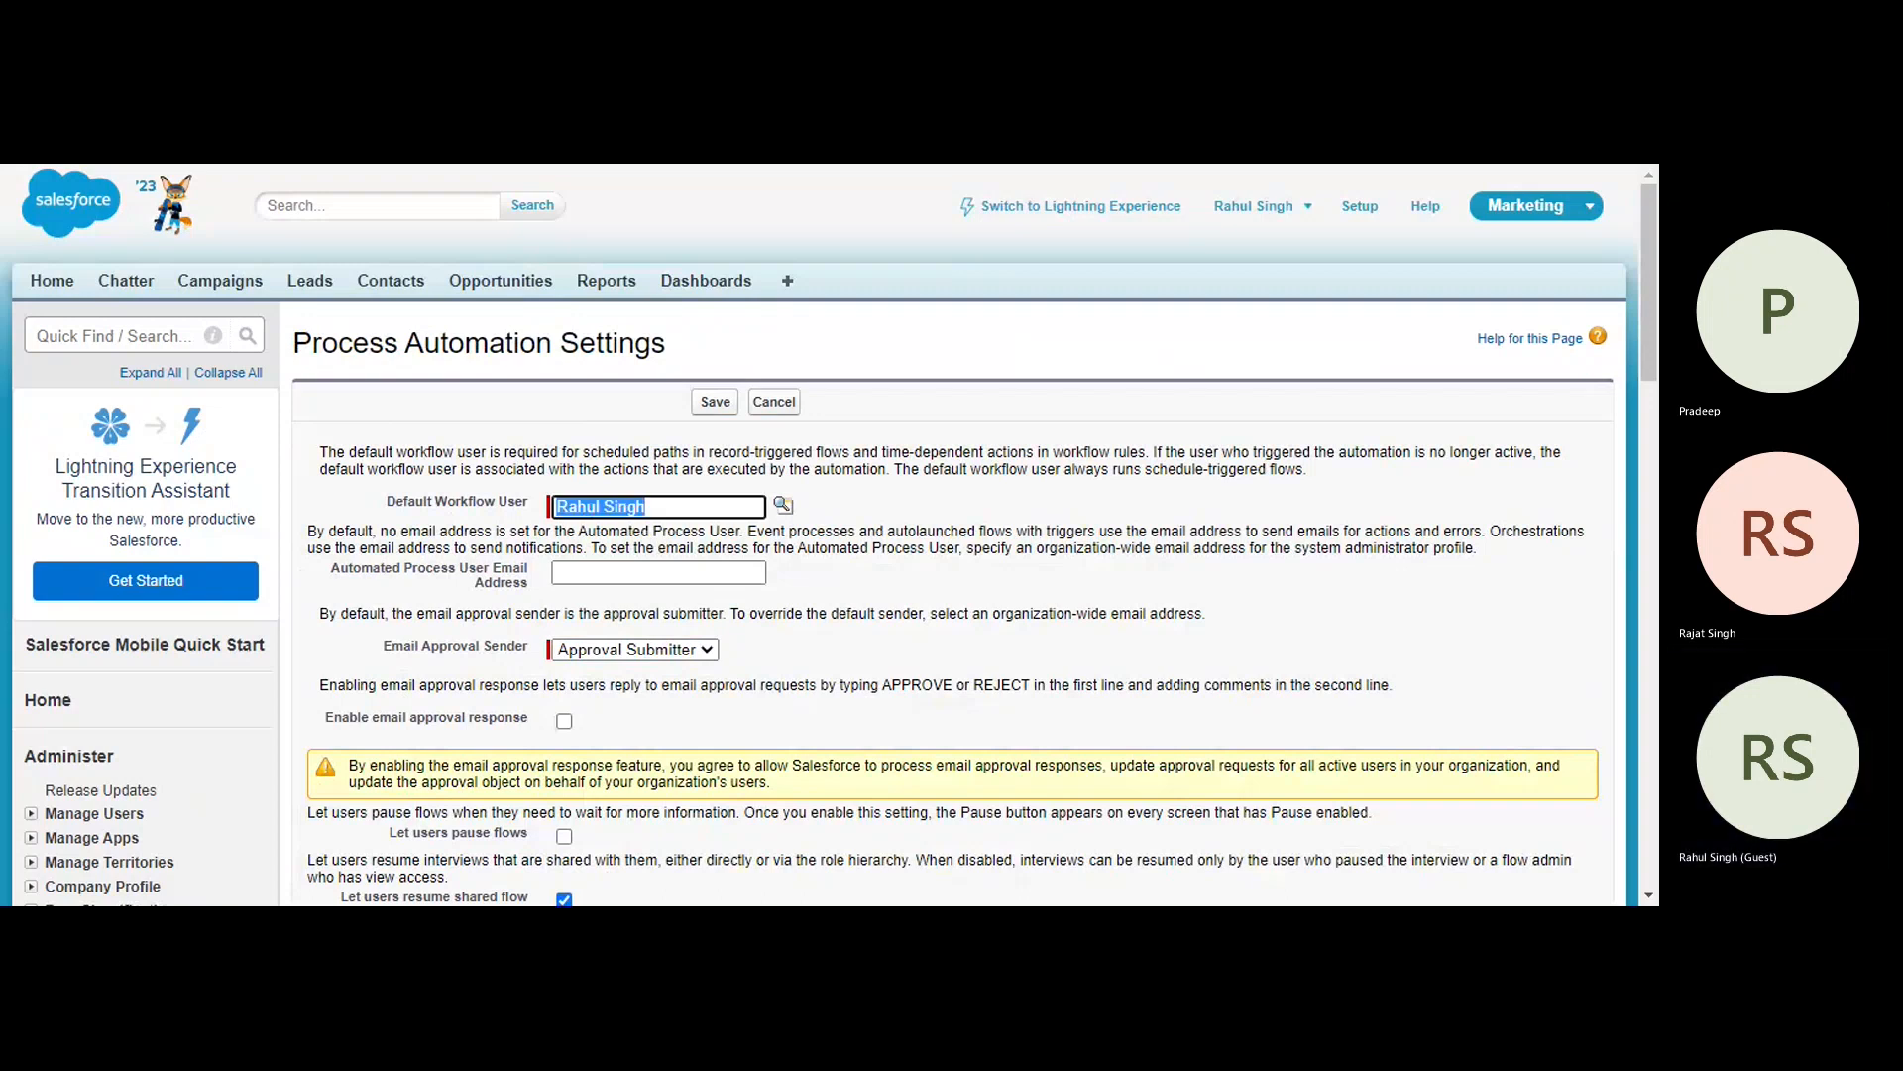
scroll(439, 697, "down", 5)
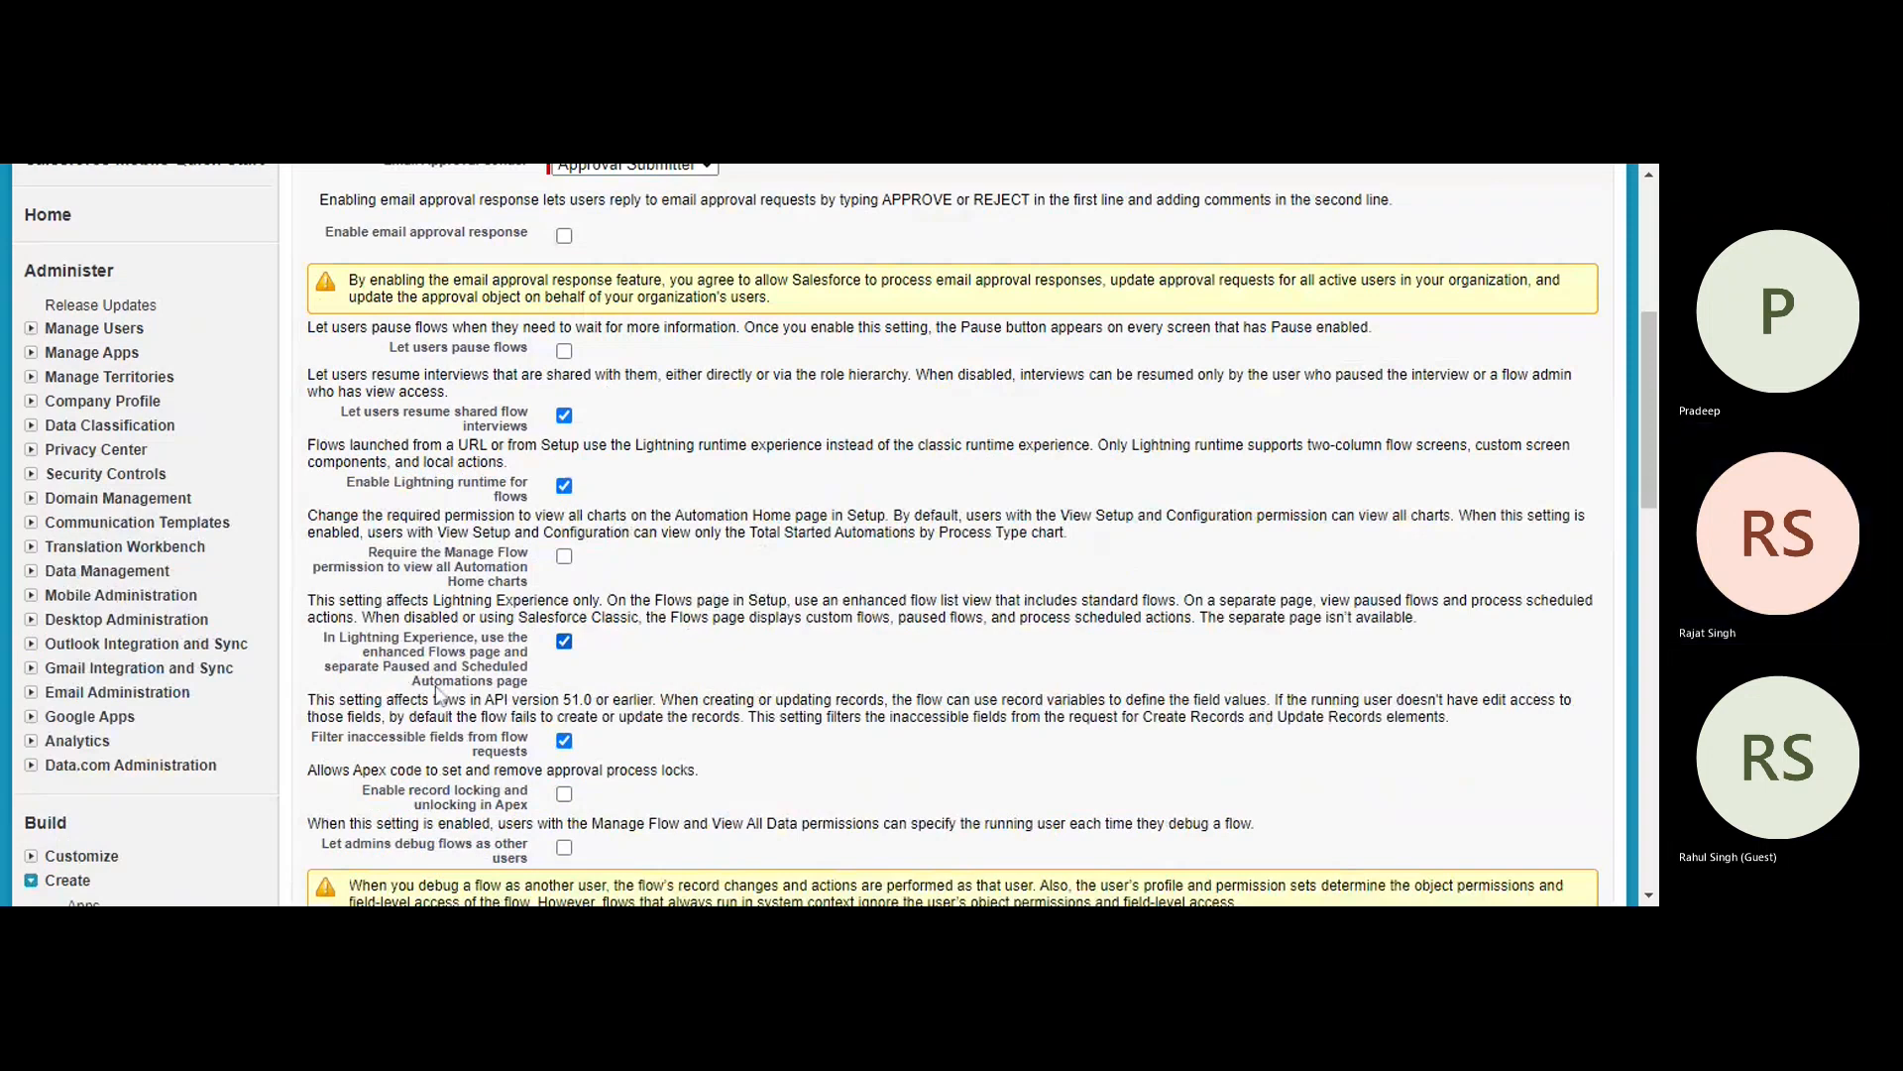
scroll(439, 697, "down", 4)
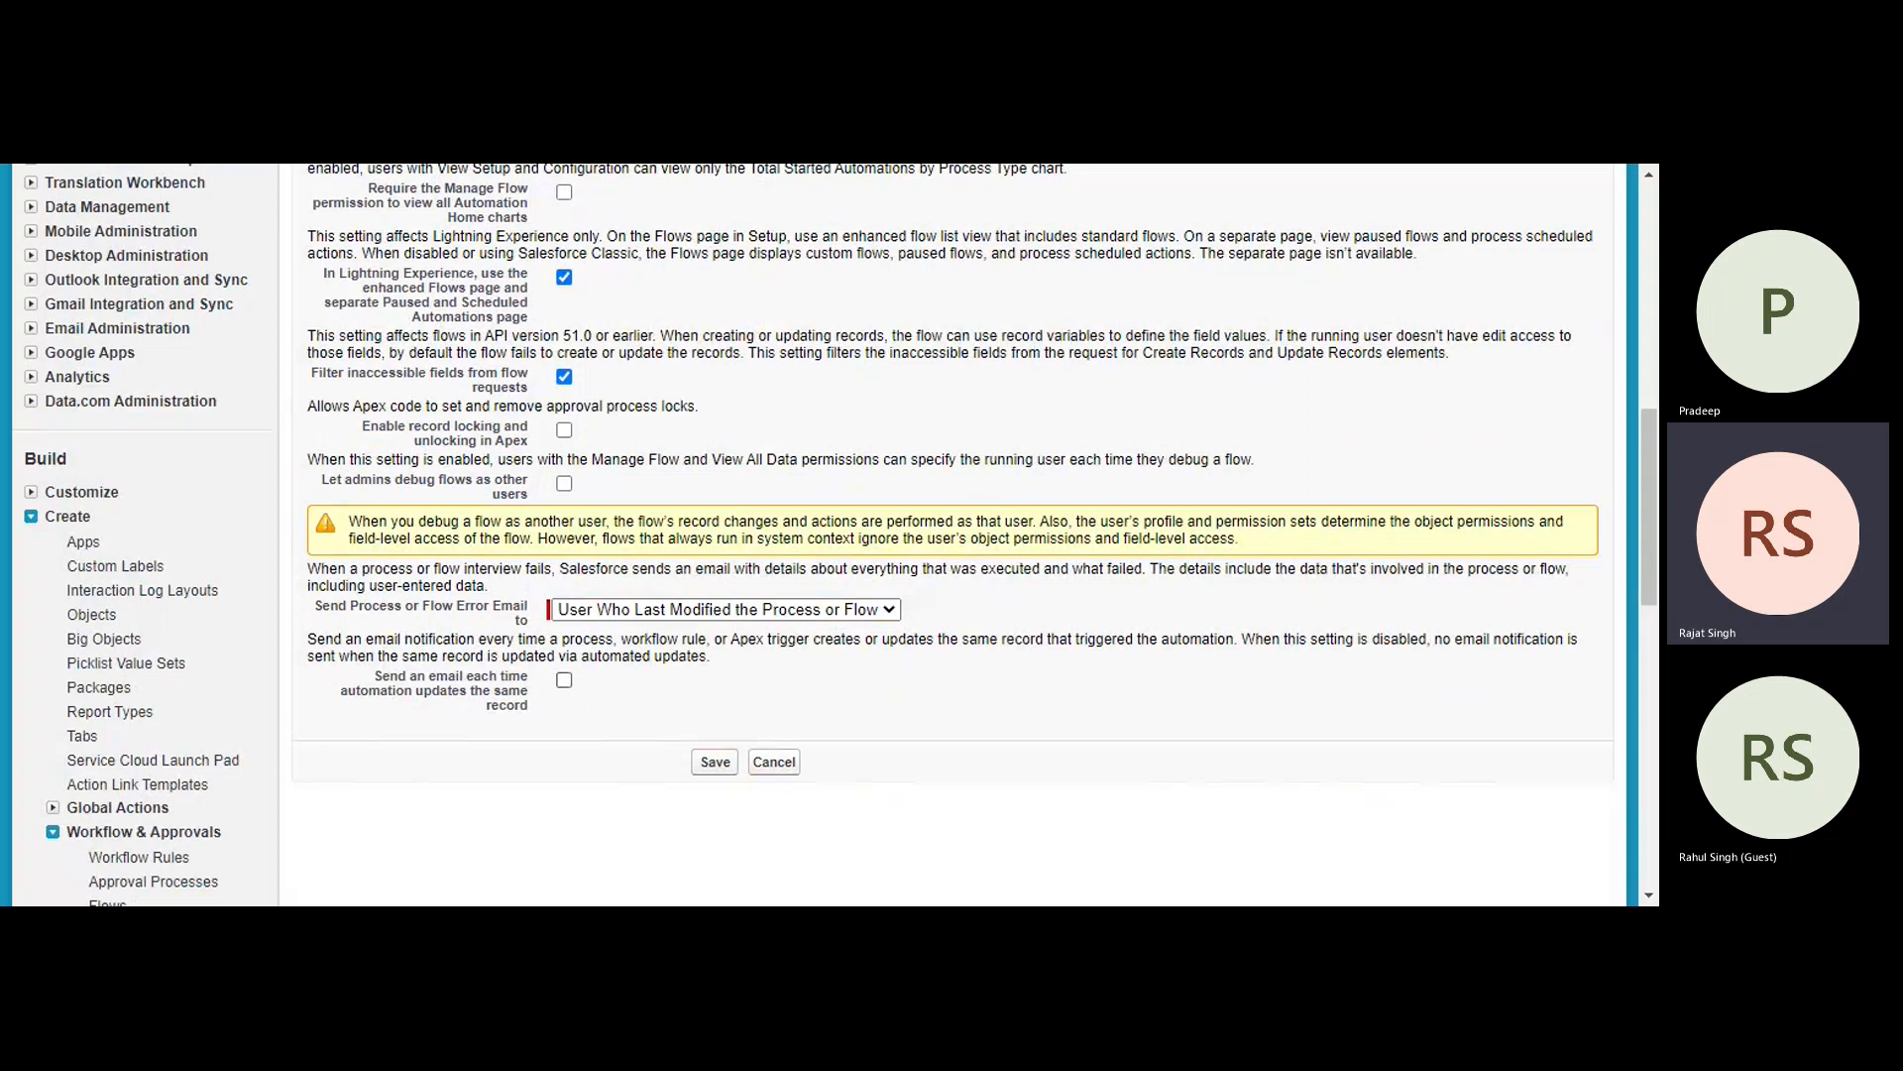
left_click(564, 680)
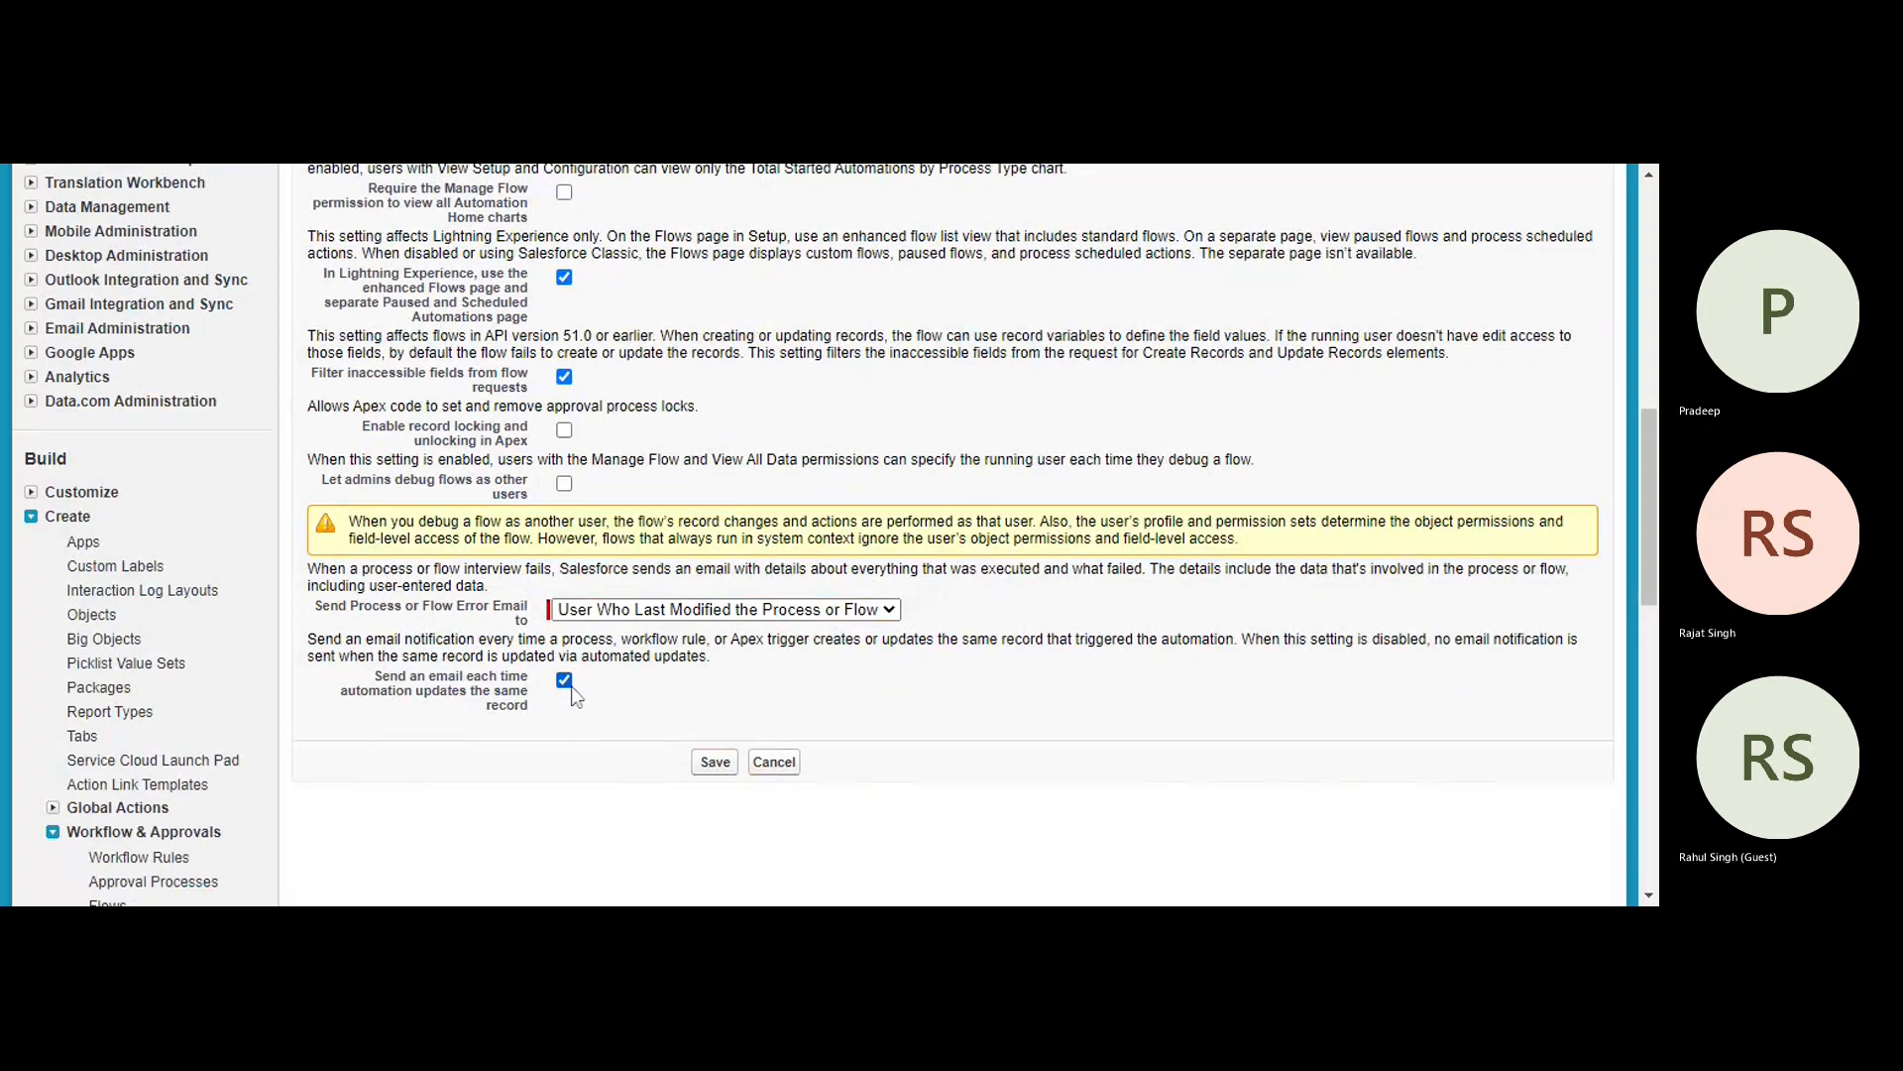
left_click(565, 682)
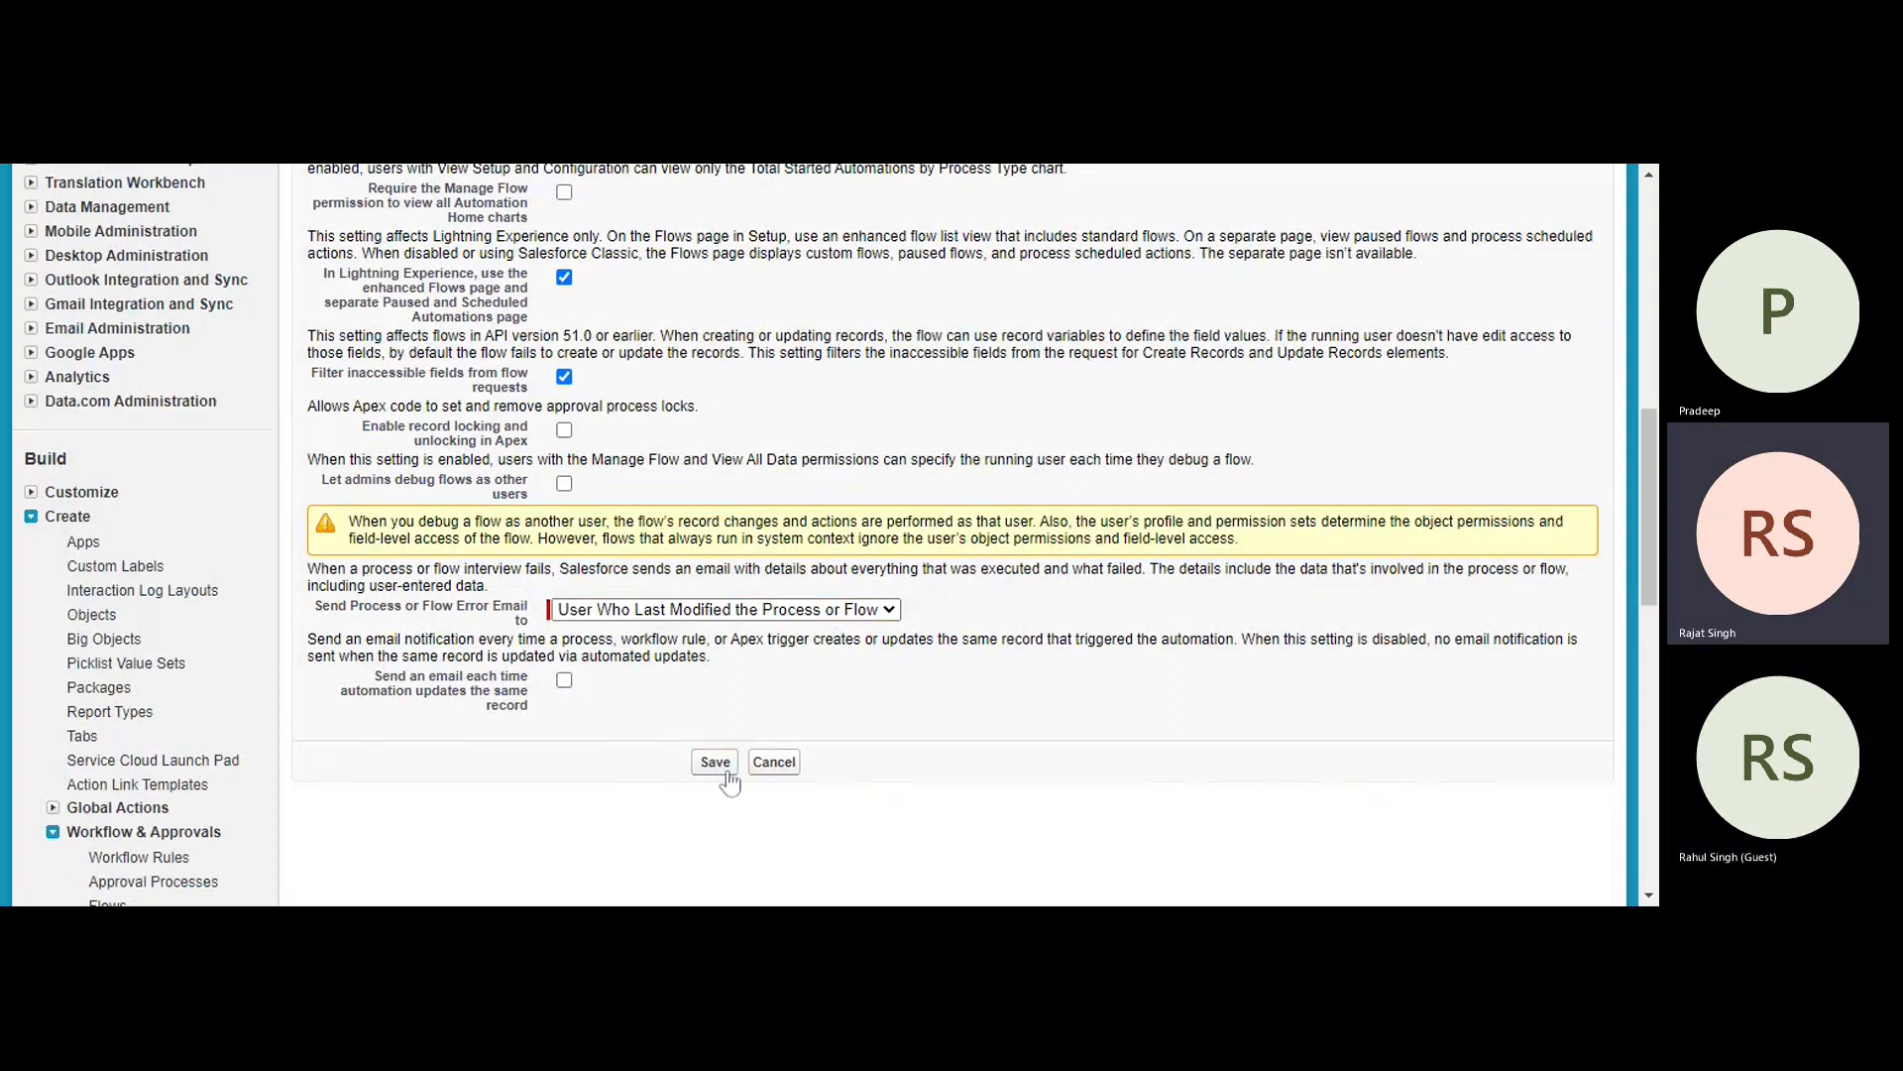
left_click(725, 771)
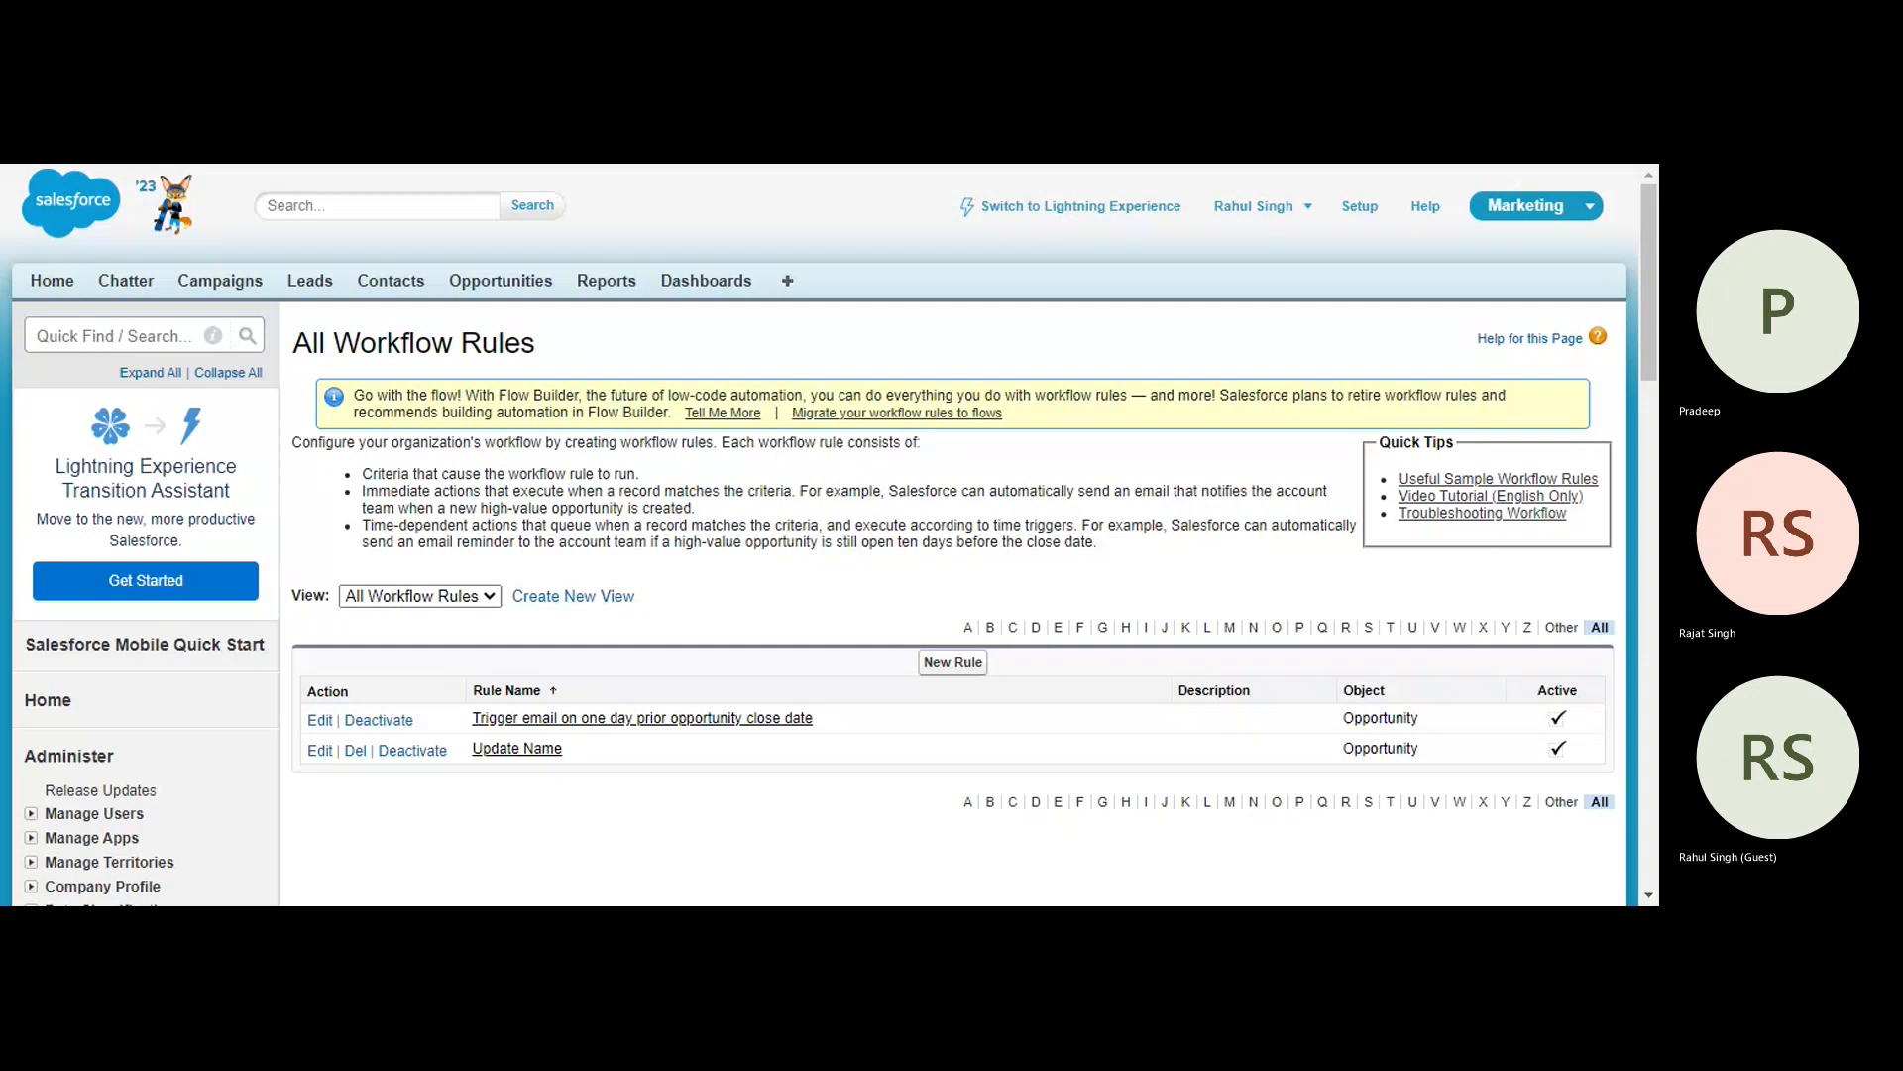
- Start creating a new rule, continuing with Workflow Rules instead of Flow Builder
left_click(954, 664)
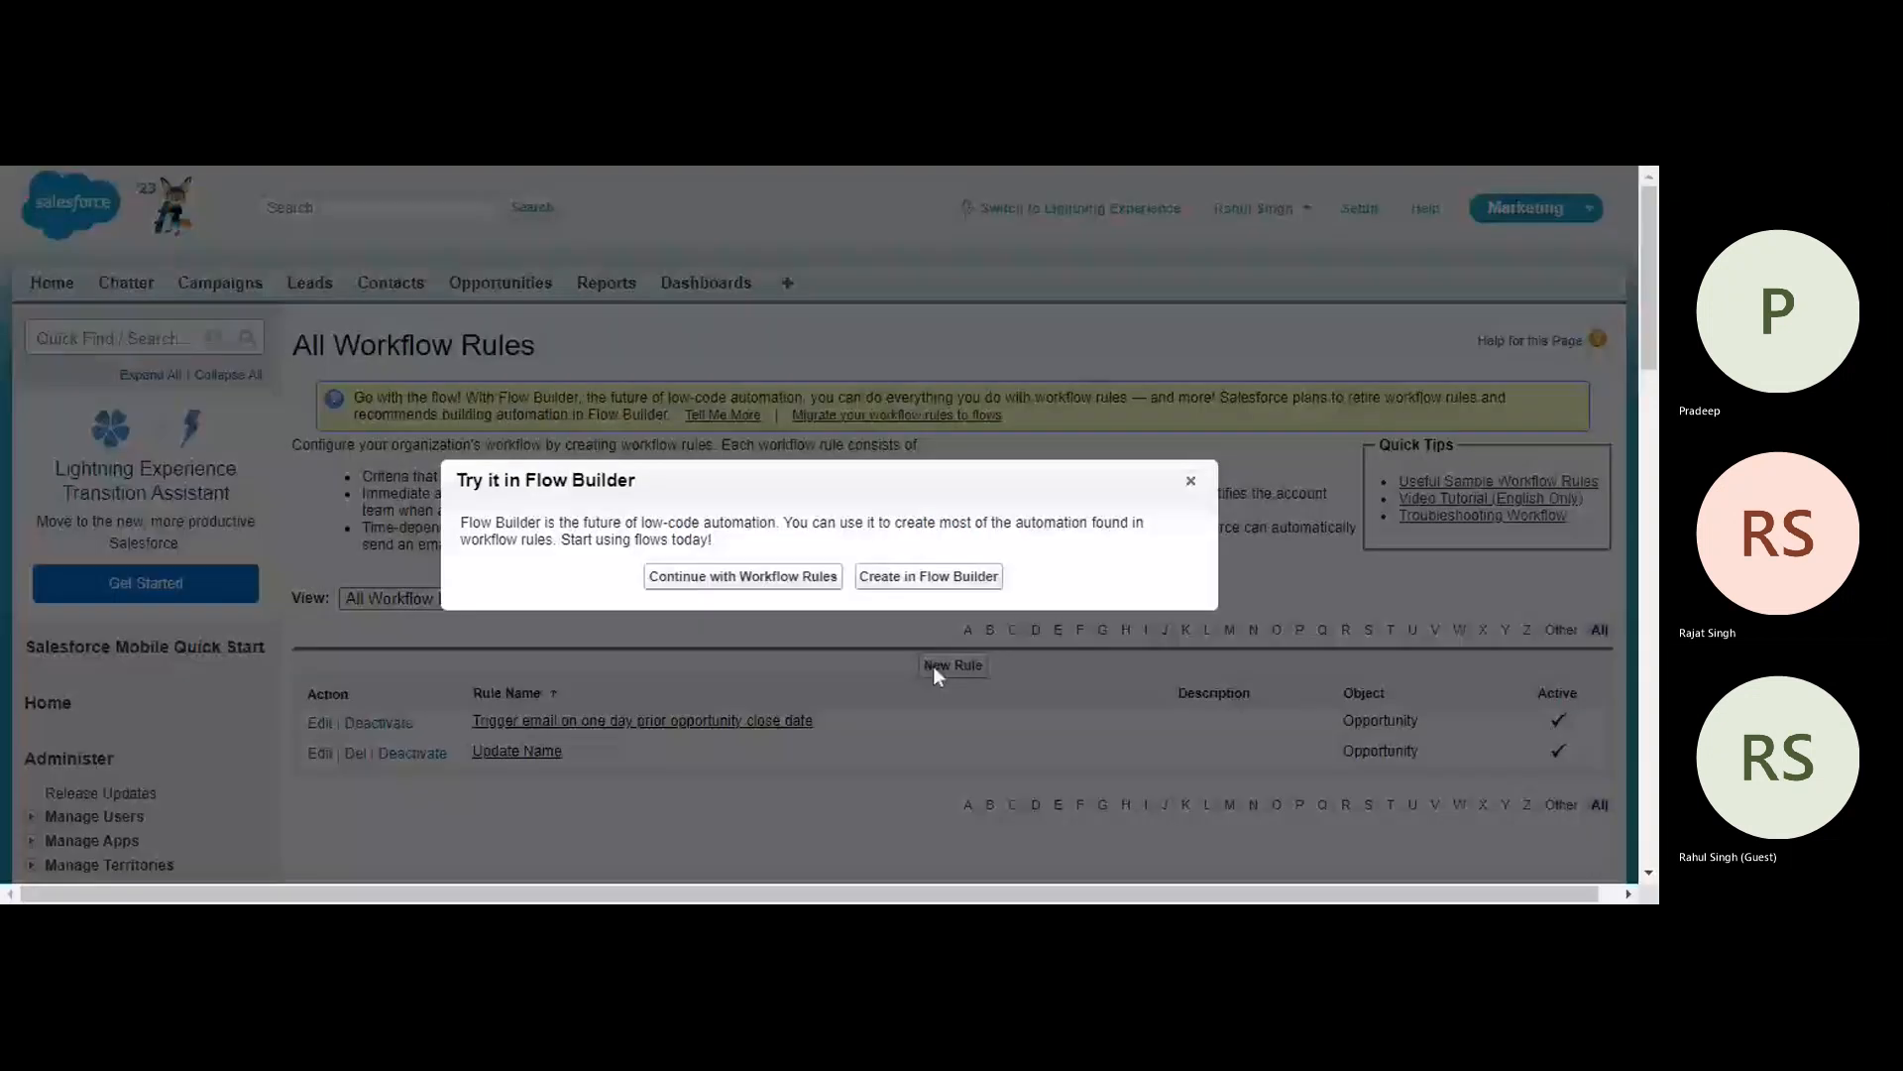
left_click(759, 579)
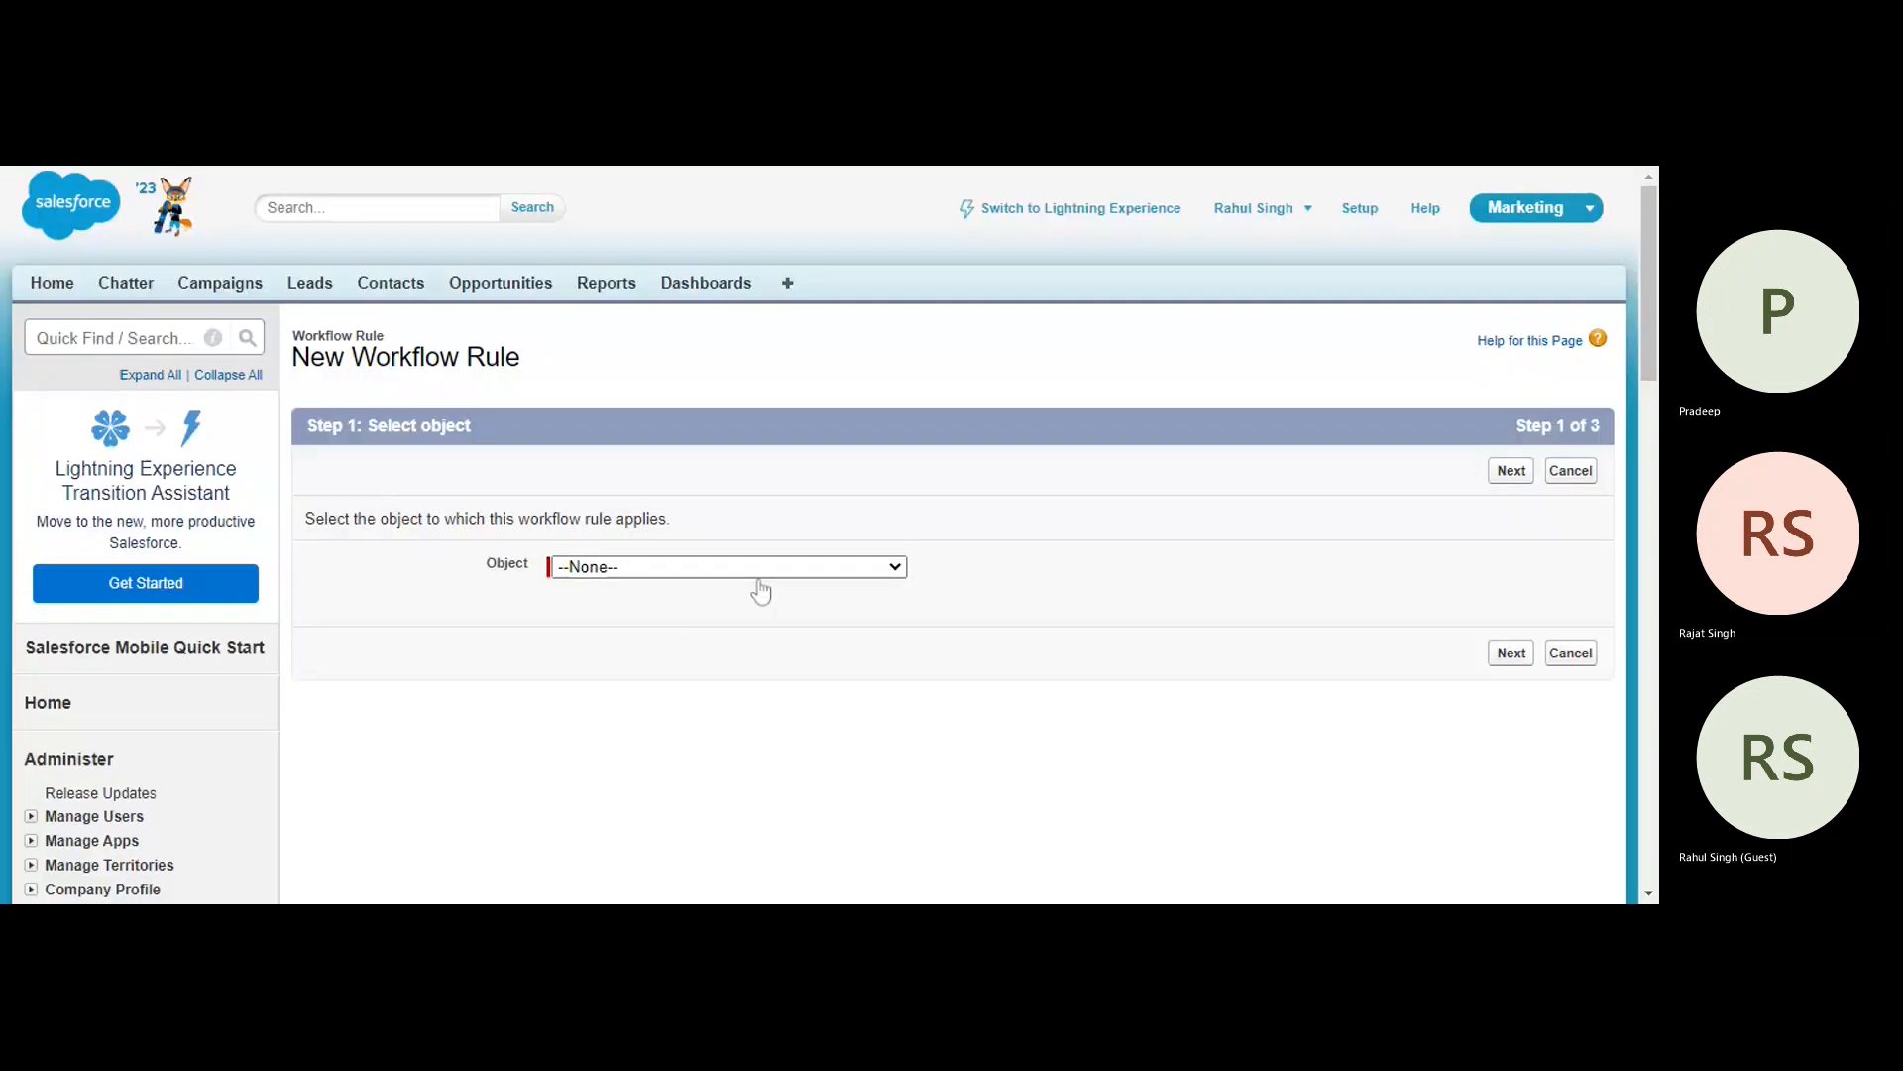
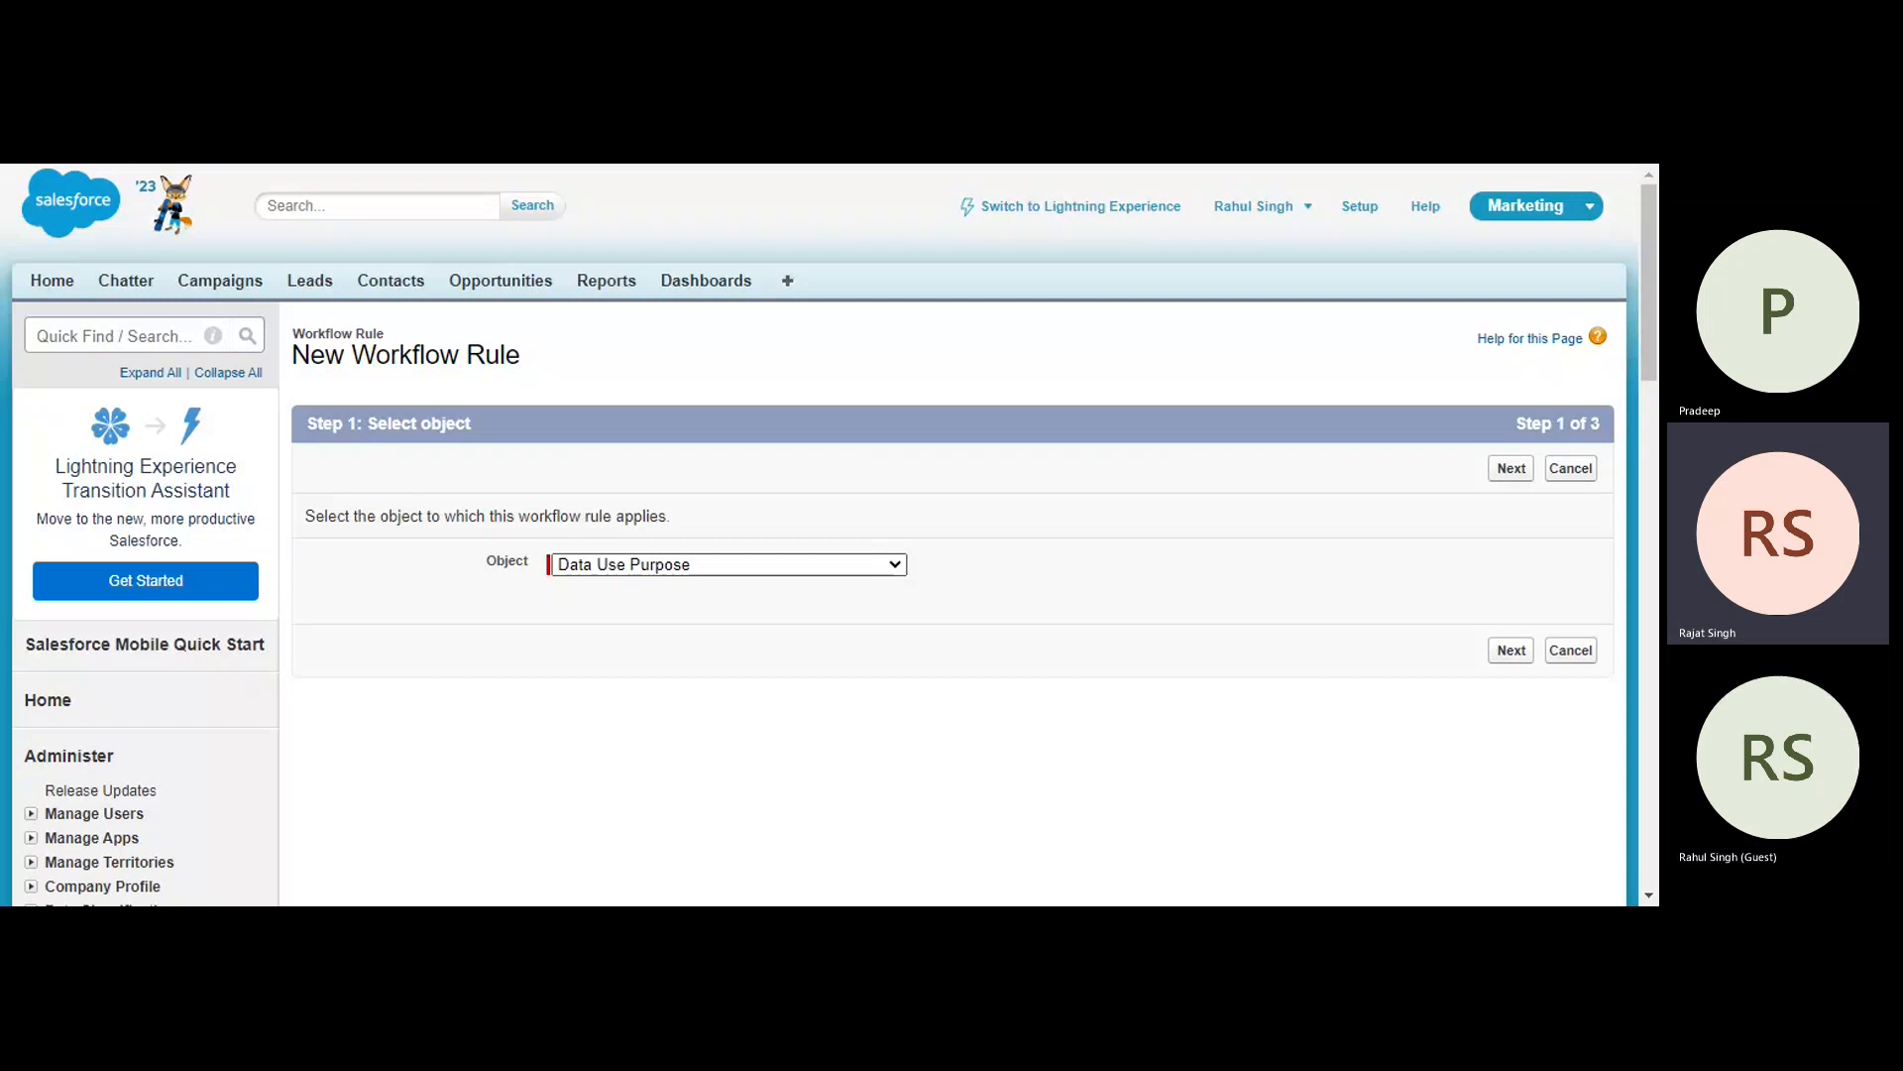
- Choose Opportunity as the new workflow rule's object and leave the wizard for the workflow rule list
left_click(722, 481)
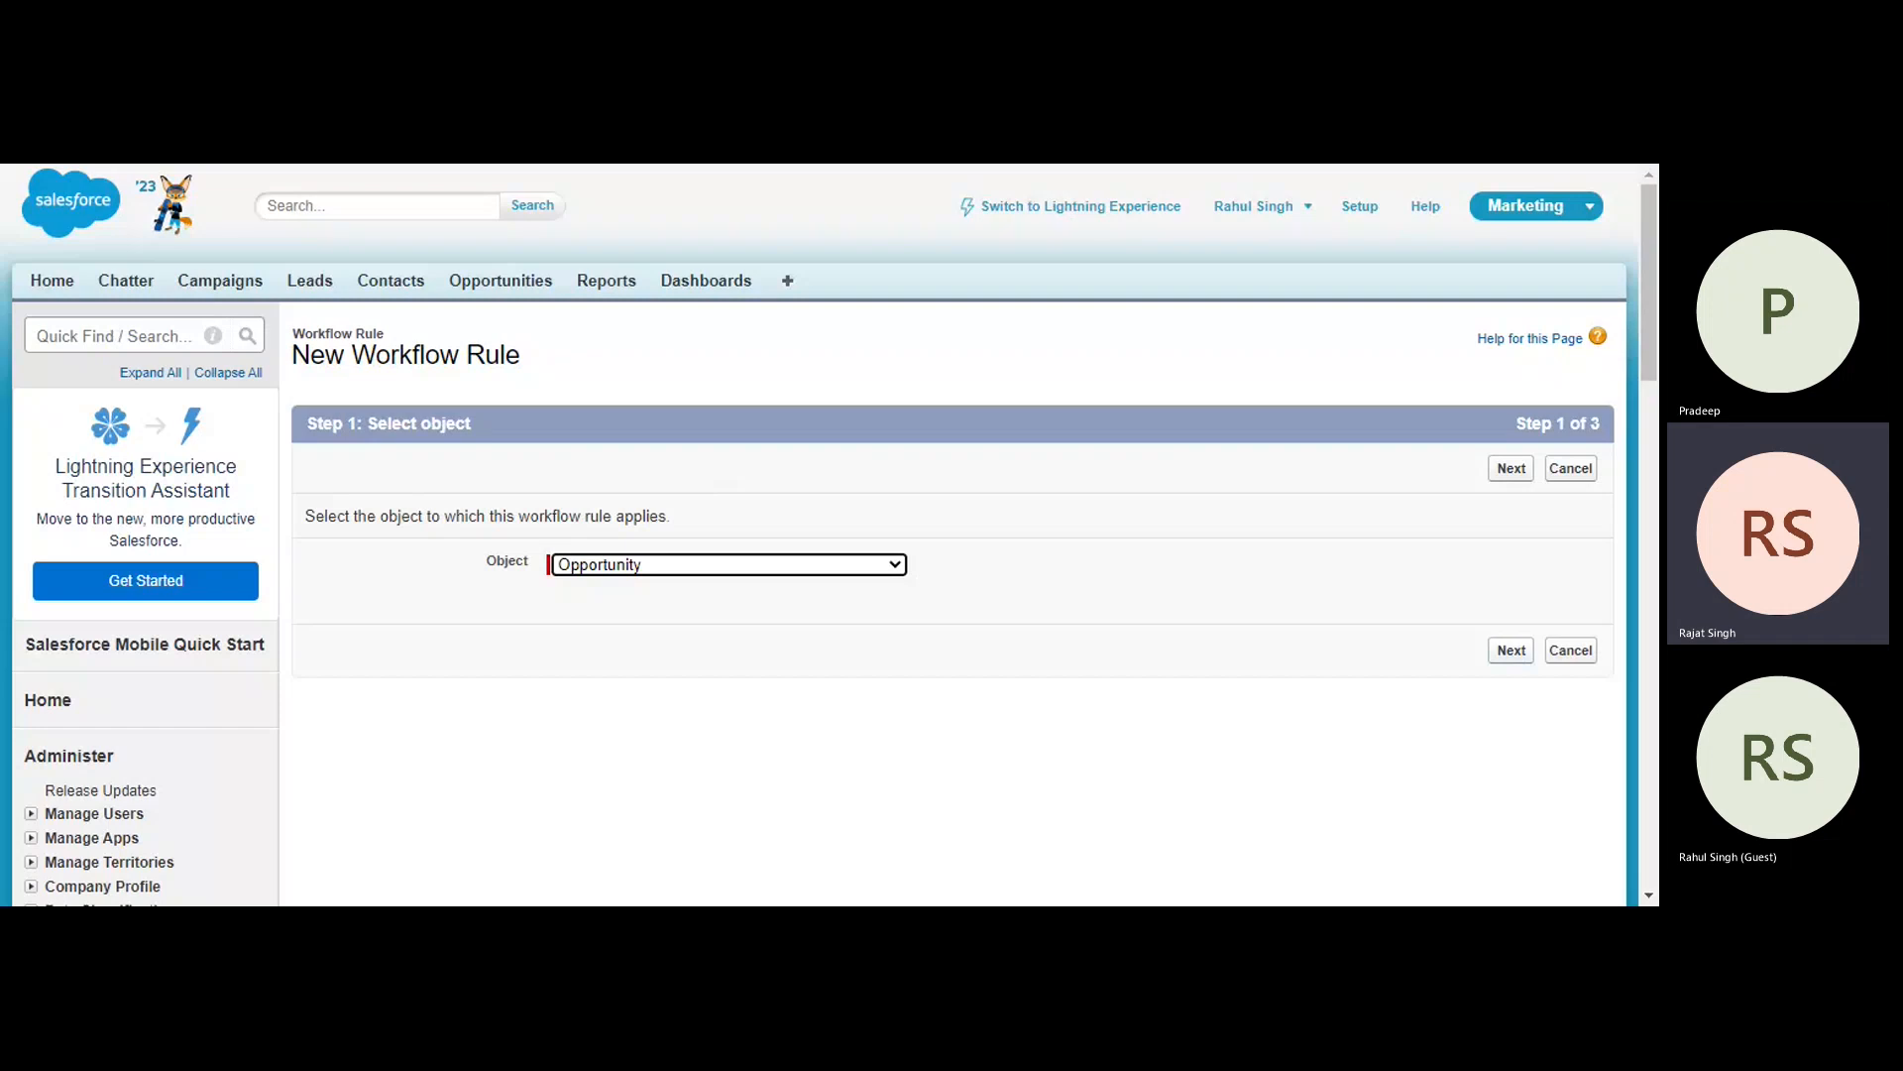
left_click(10, 166)
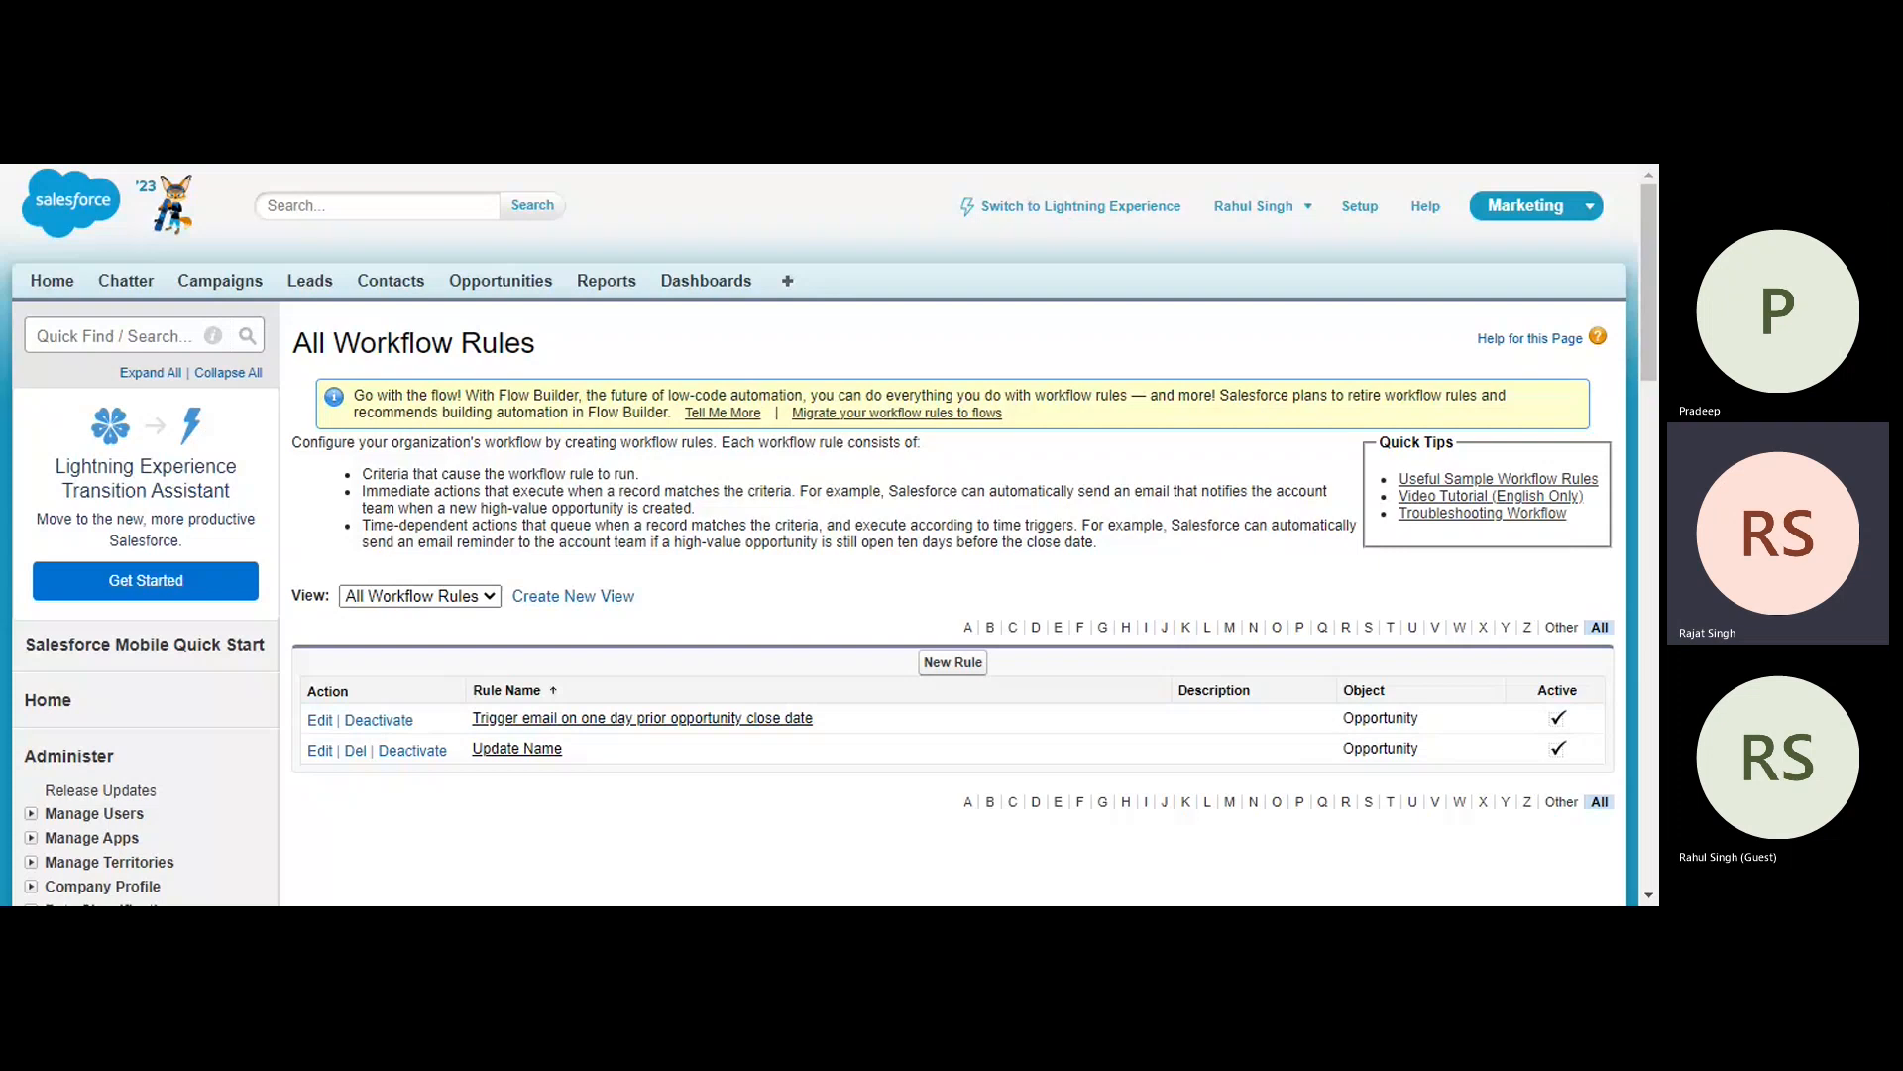
- Start a new opportunity named XYZ with a close date of 12/25/2022
left_click(493, 288)
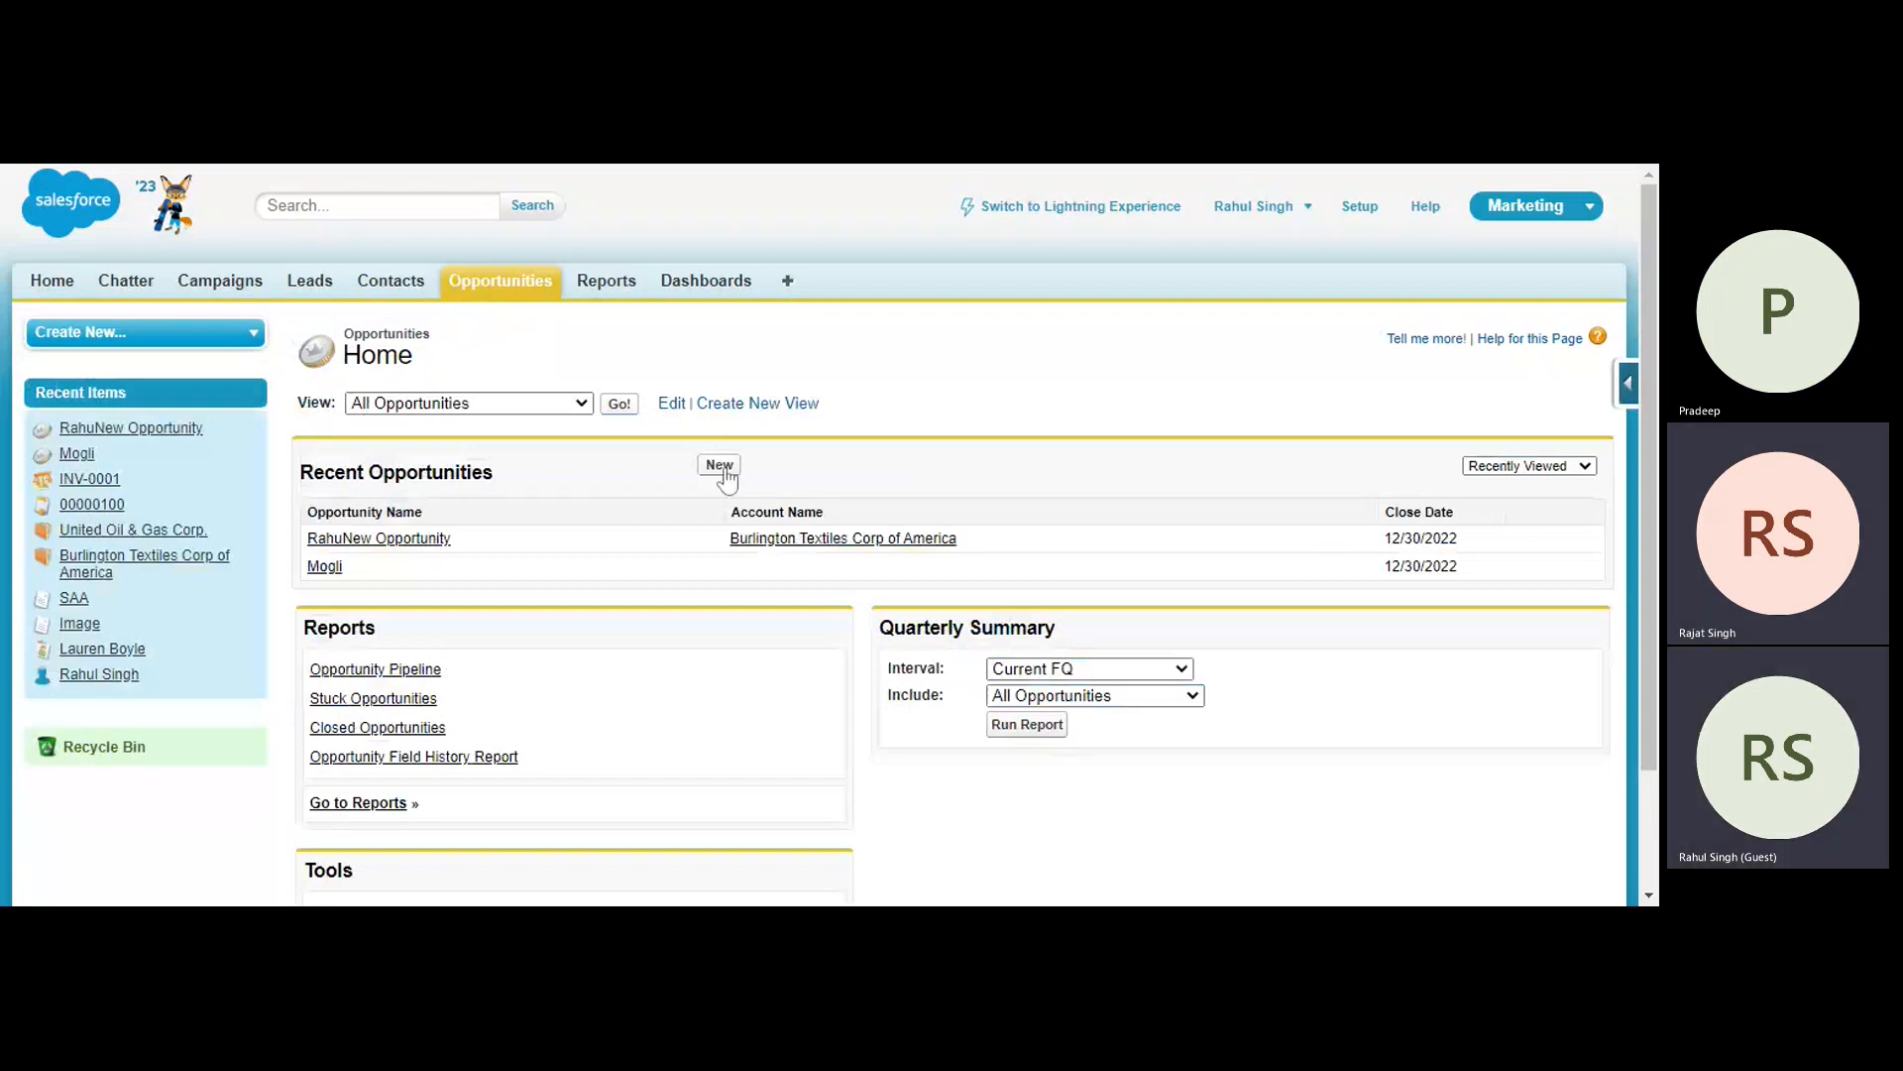
left_click(721, 468)
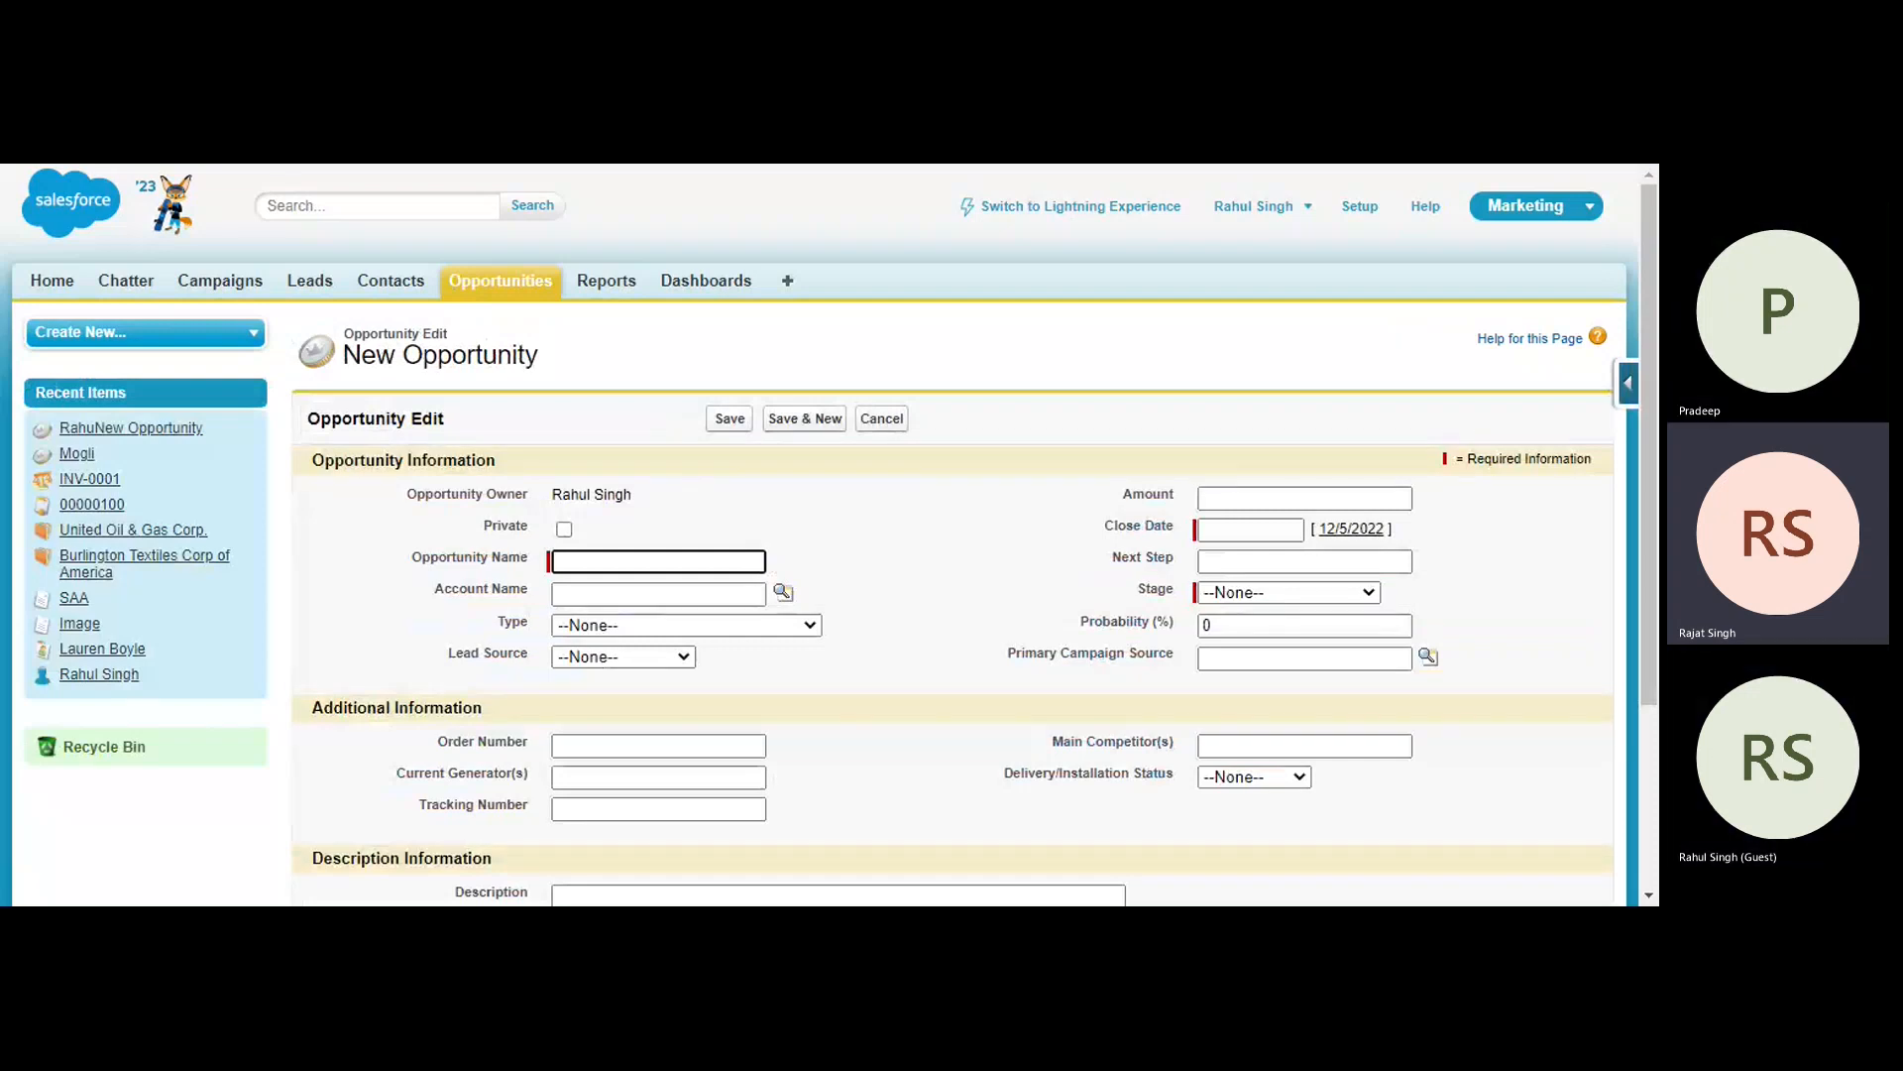
type("XYZ")
left_click(1352, 530)
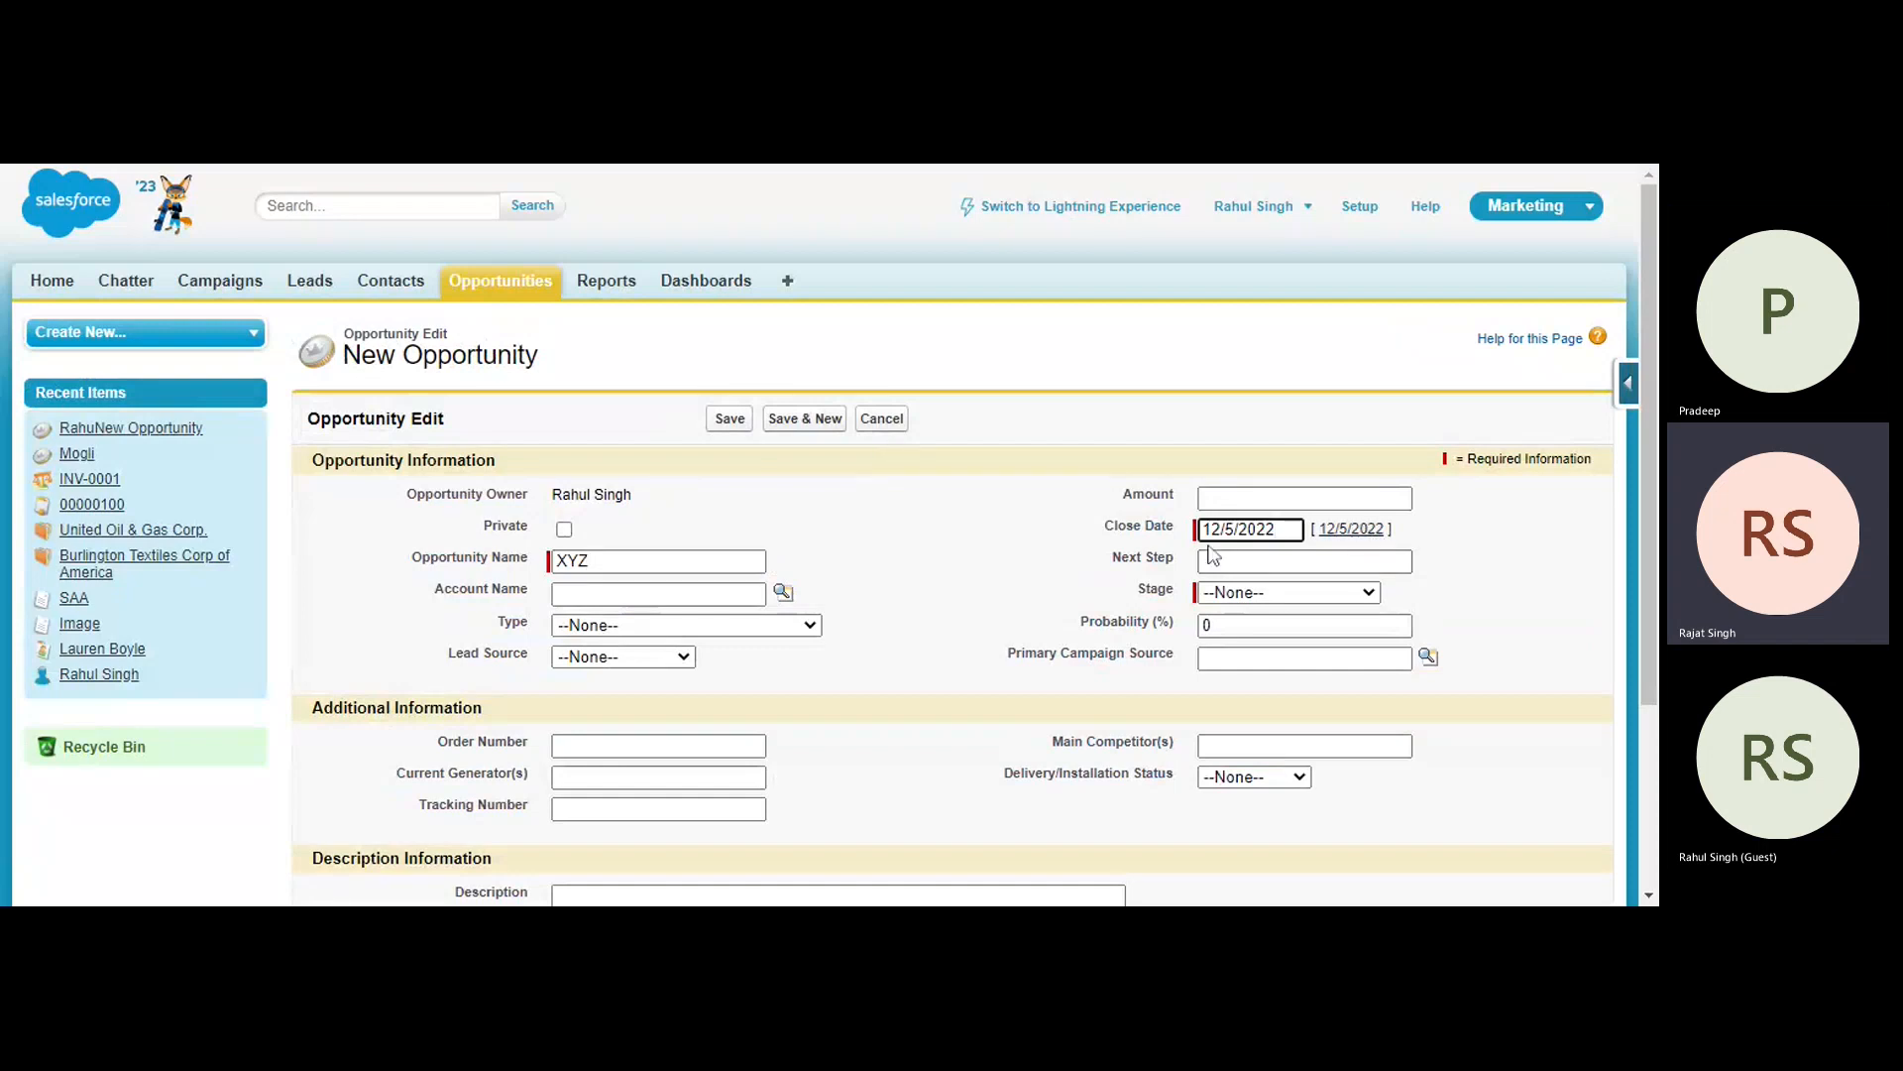
left_click(1236, 530)
type("2")
left_click(835, 573)
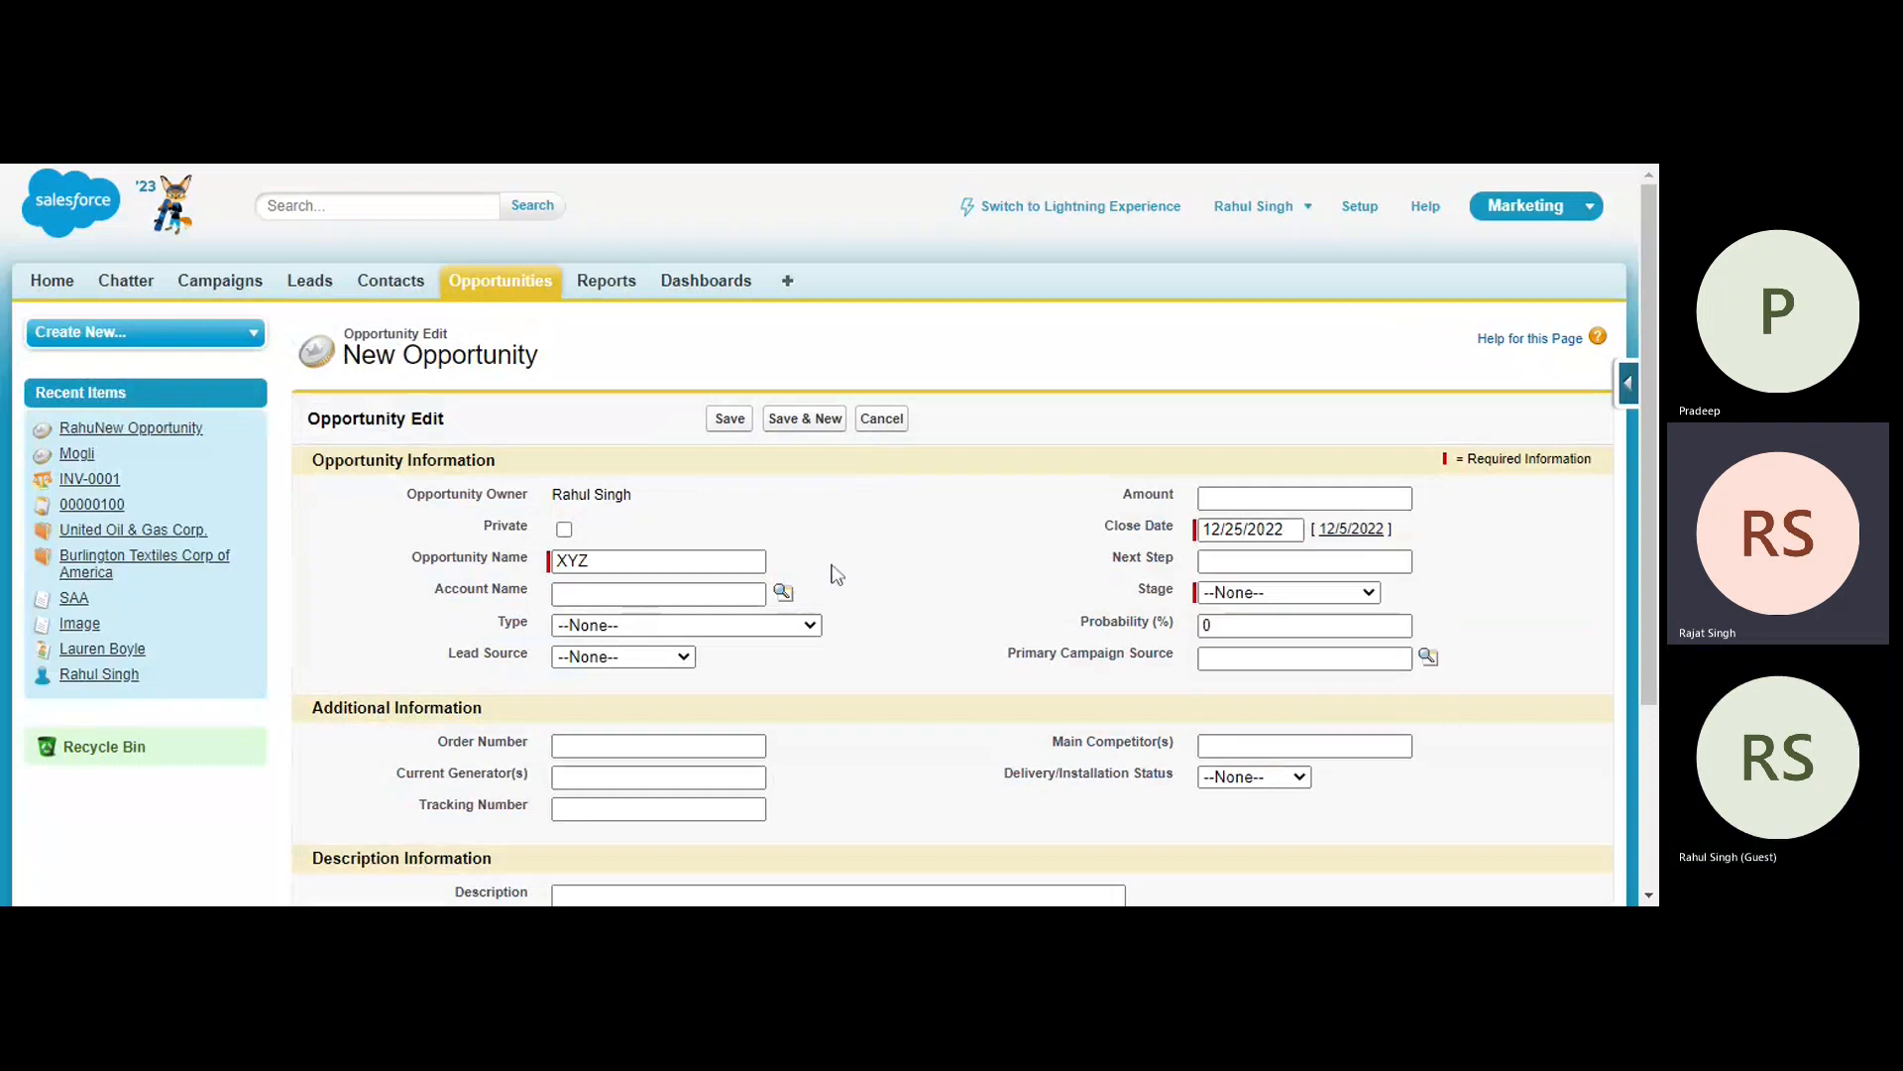
- Set the opportunity's stage to Prospecting, save it and review the saved record's details
left_click(1284, 600)
scroll(1284, 600, "down", 3)
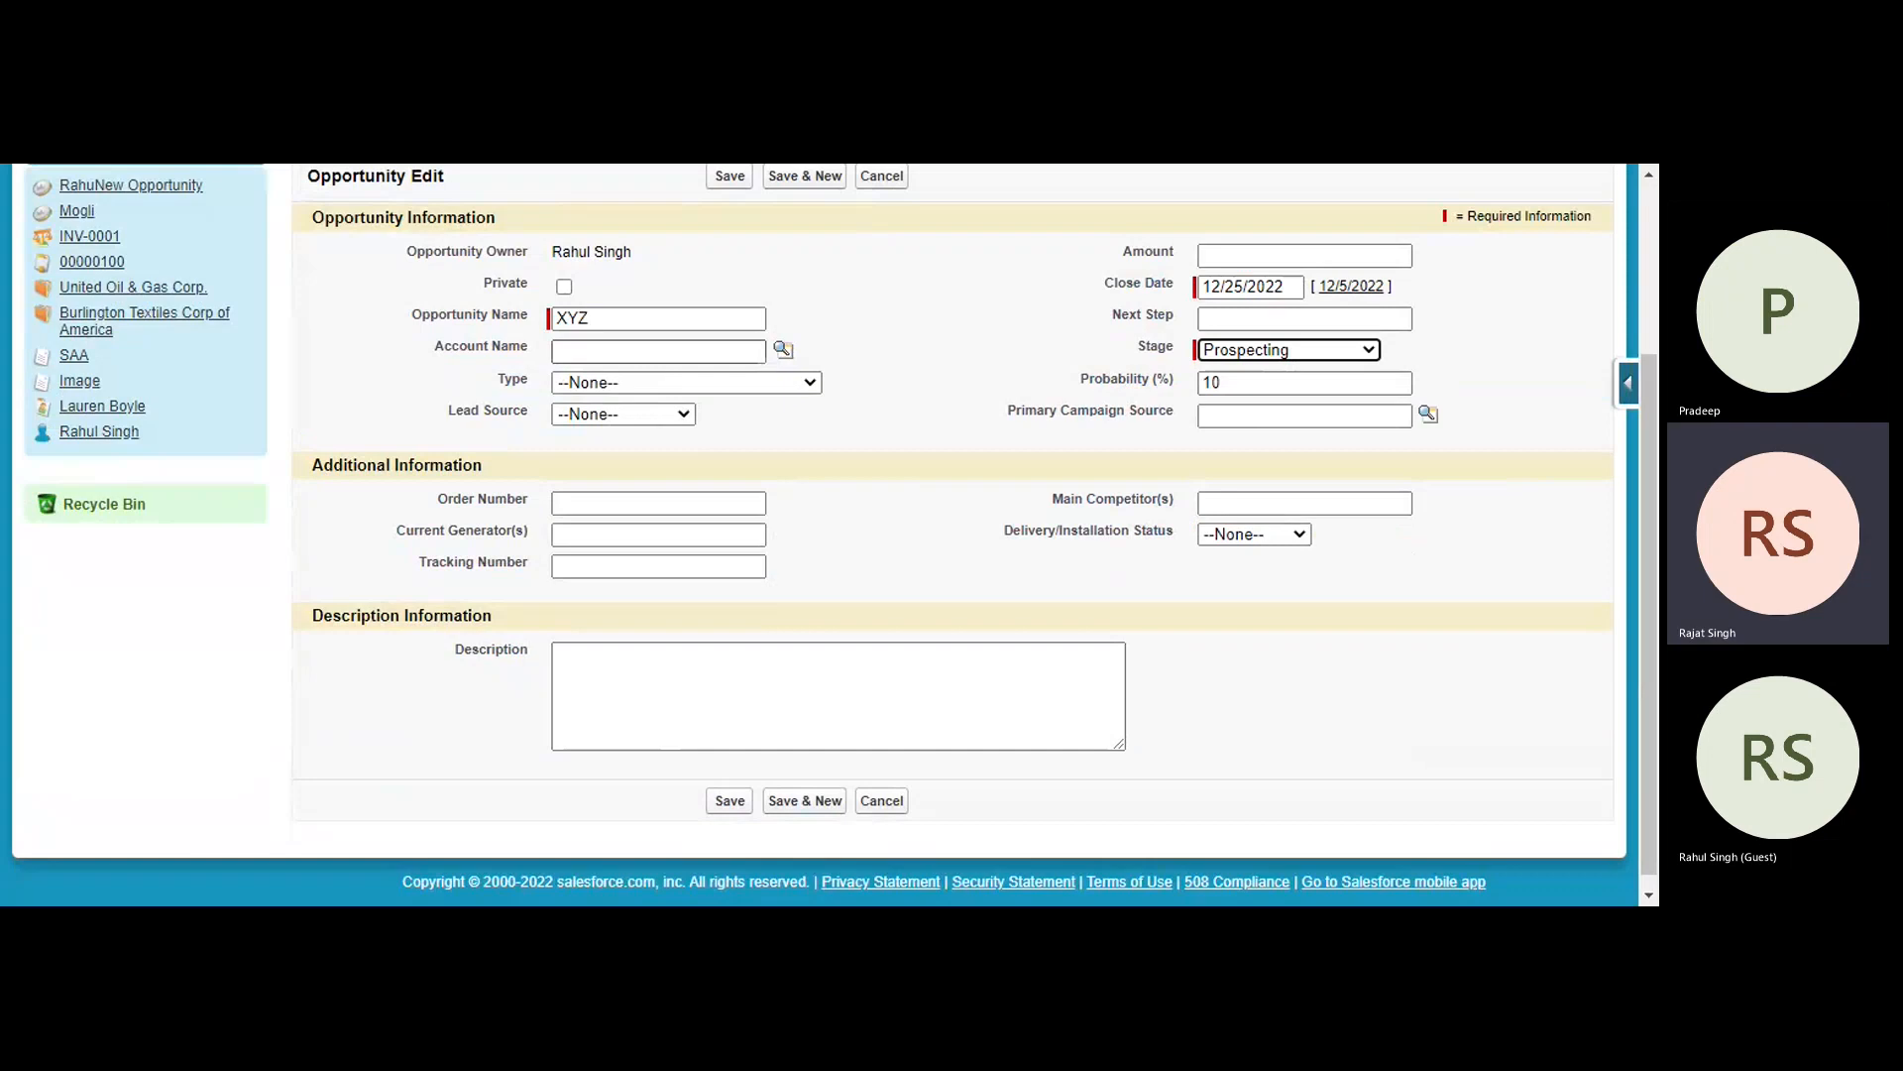
left_click(658, 350)
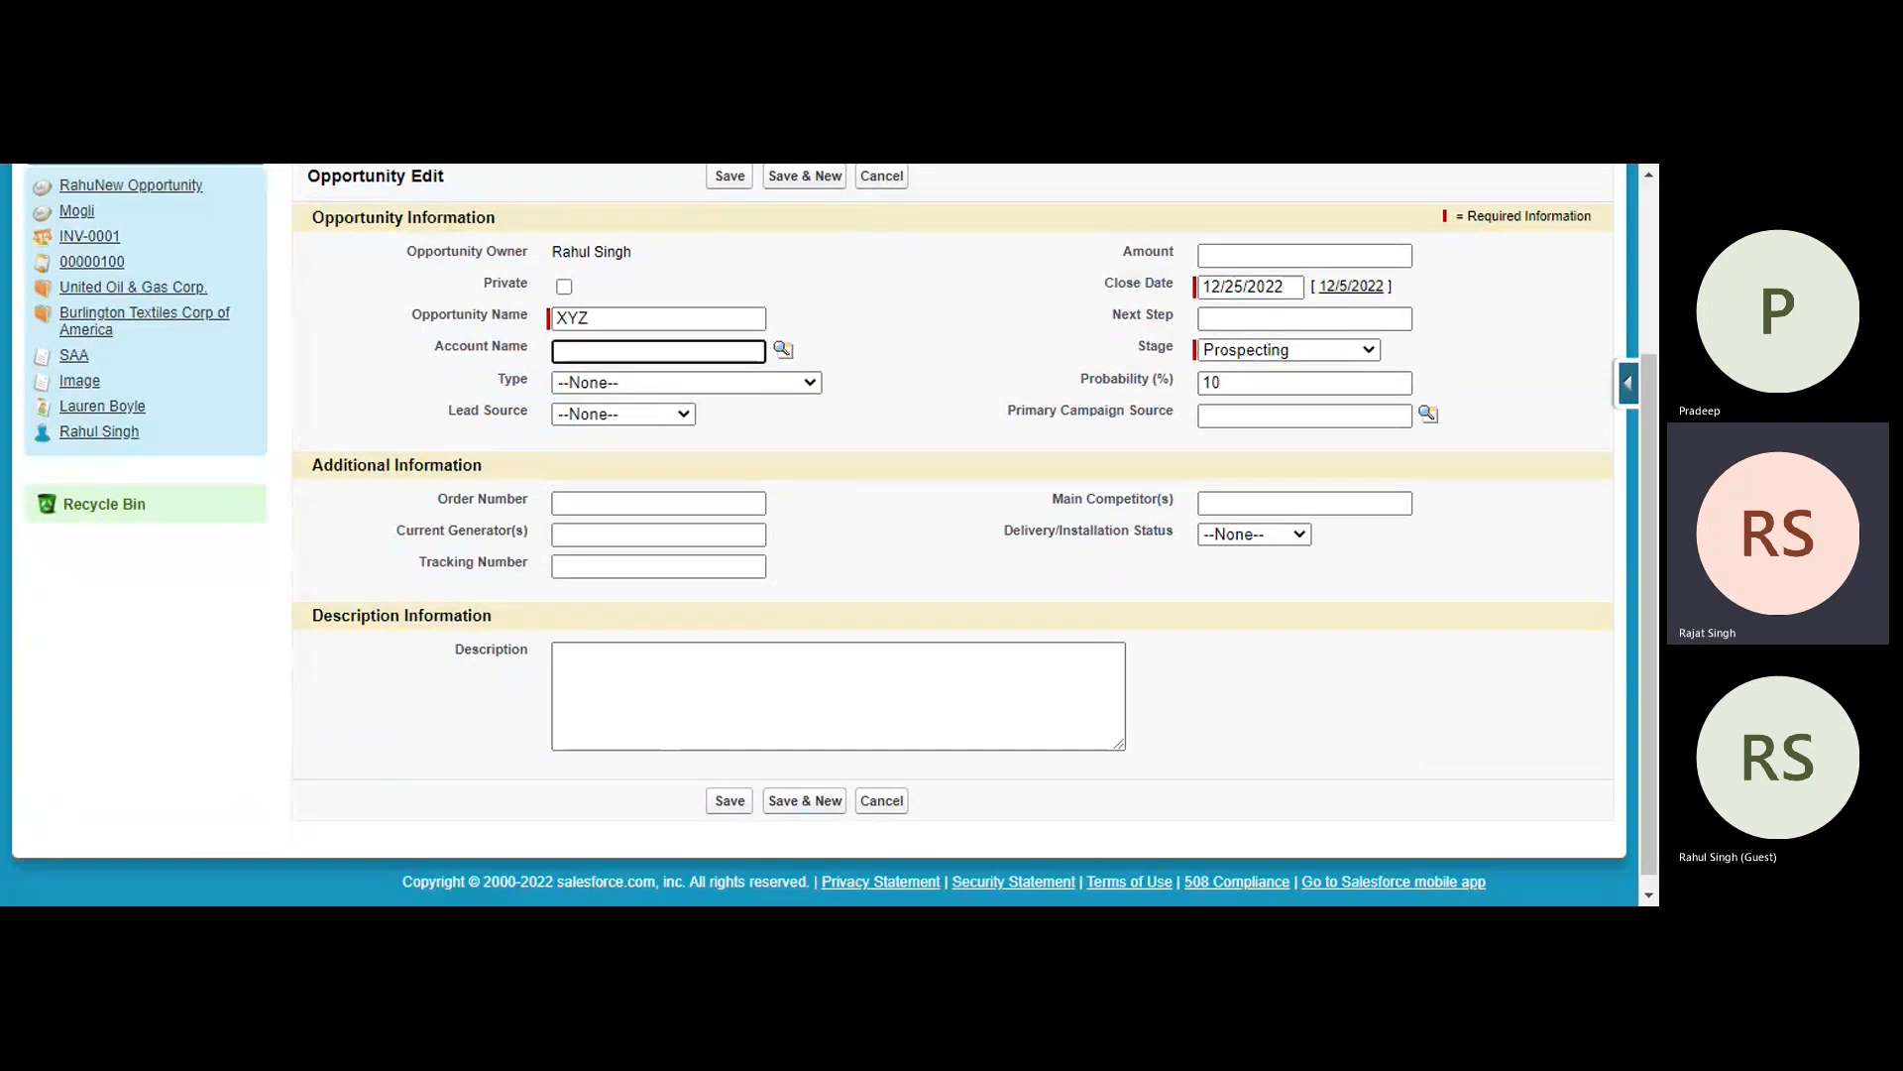
left_click(730, 801)
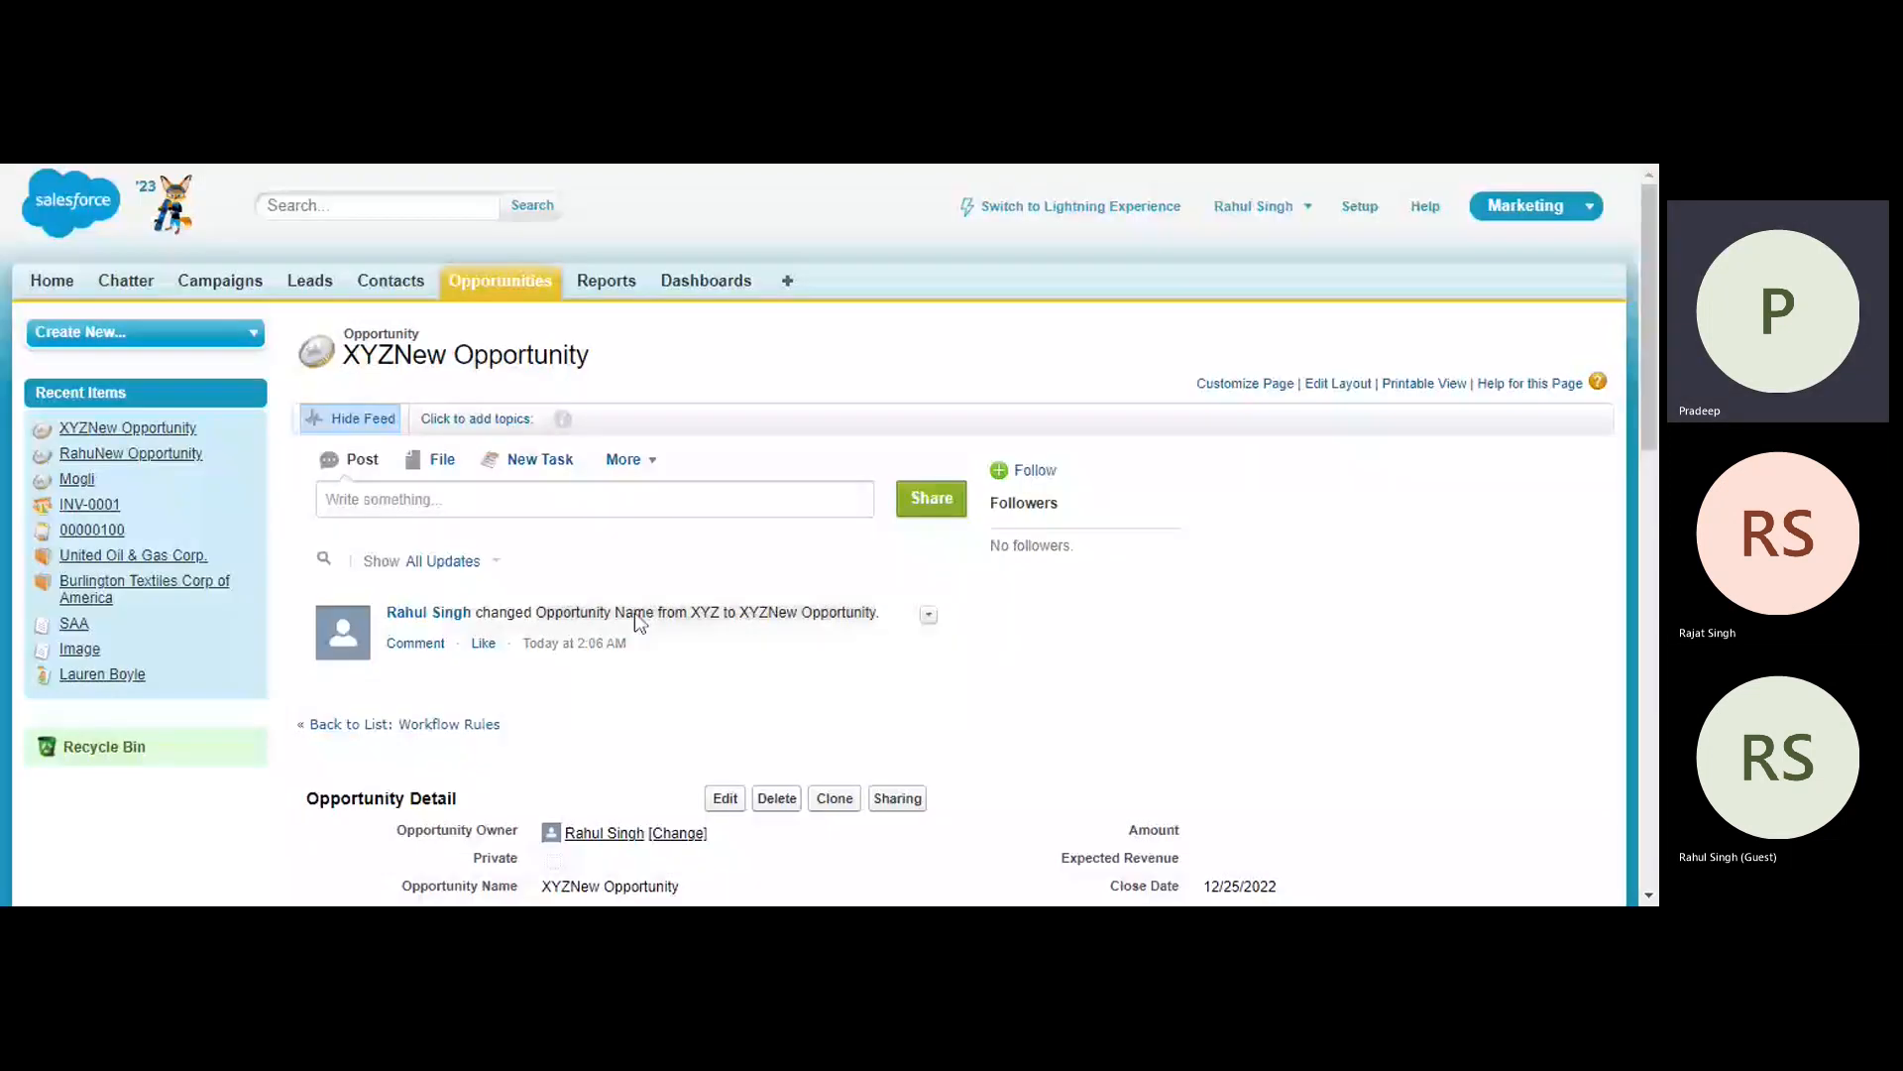
scroll(644, 624, "down", 3)
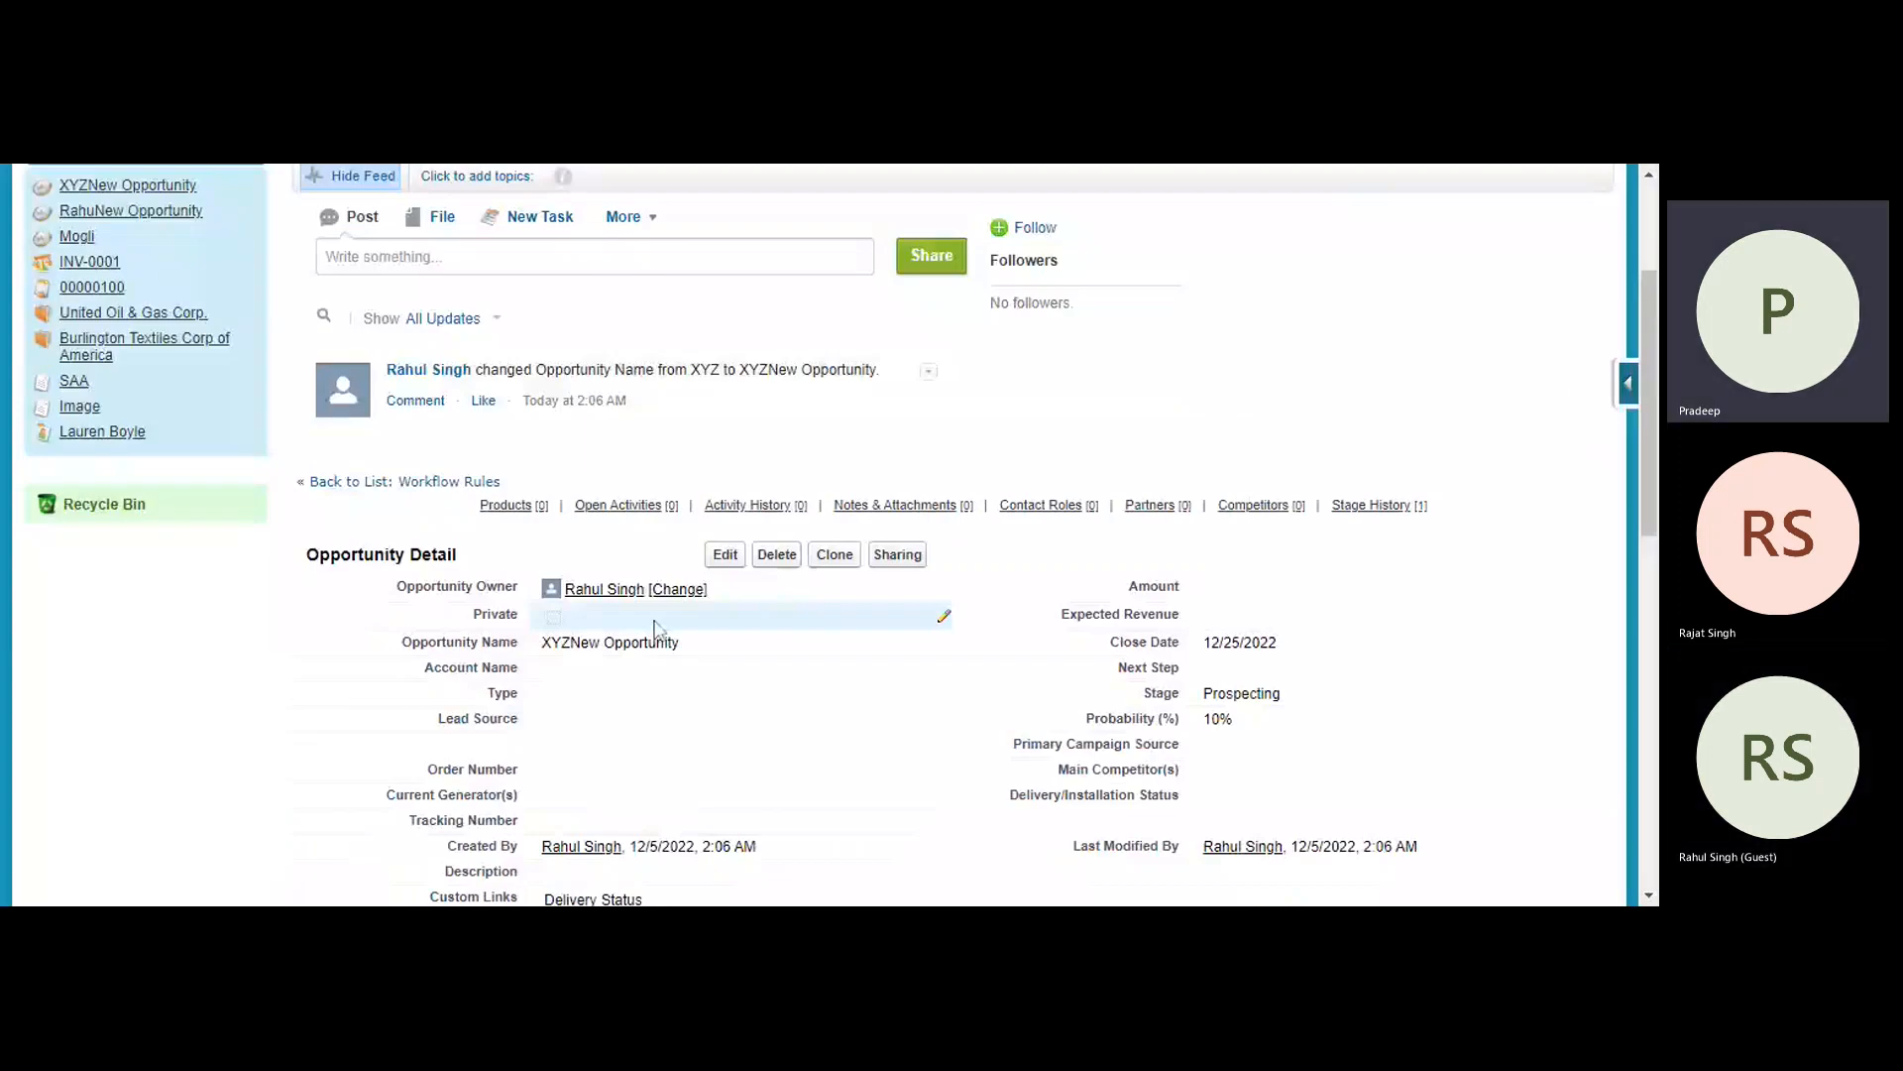
scroll(654, 628, "down", 3)
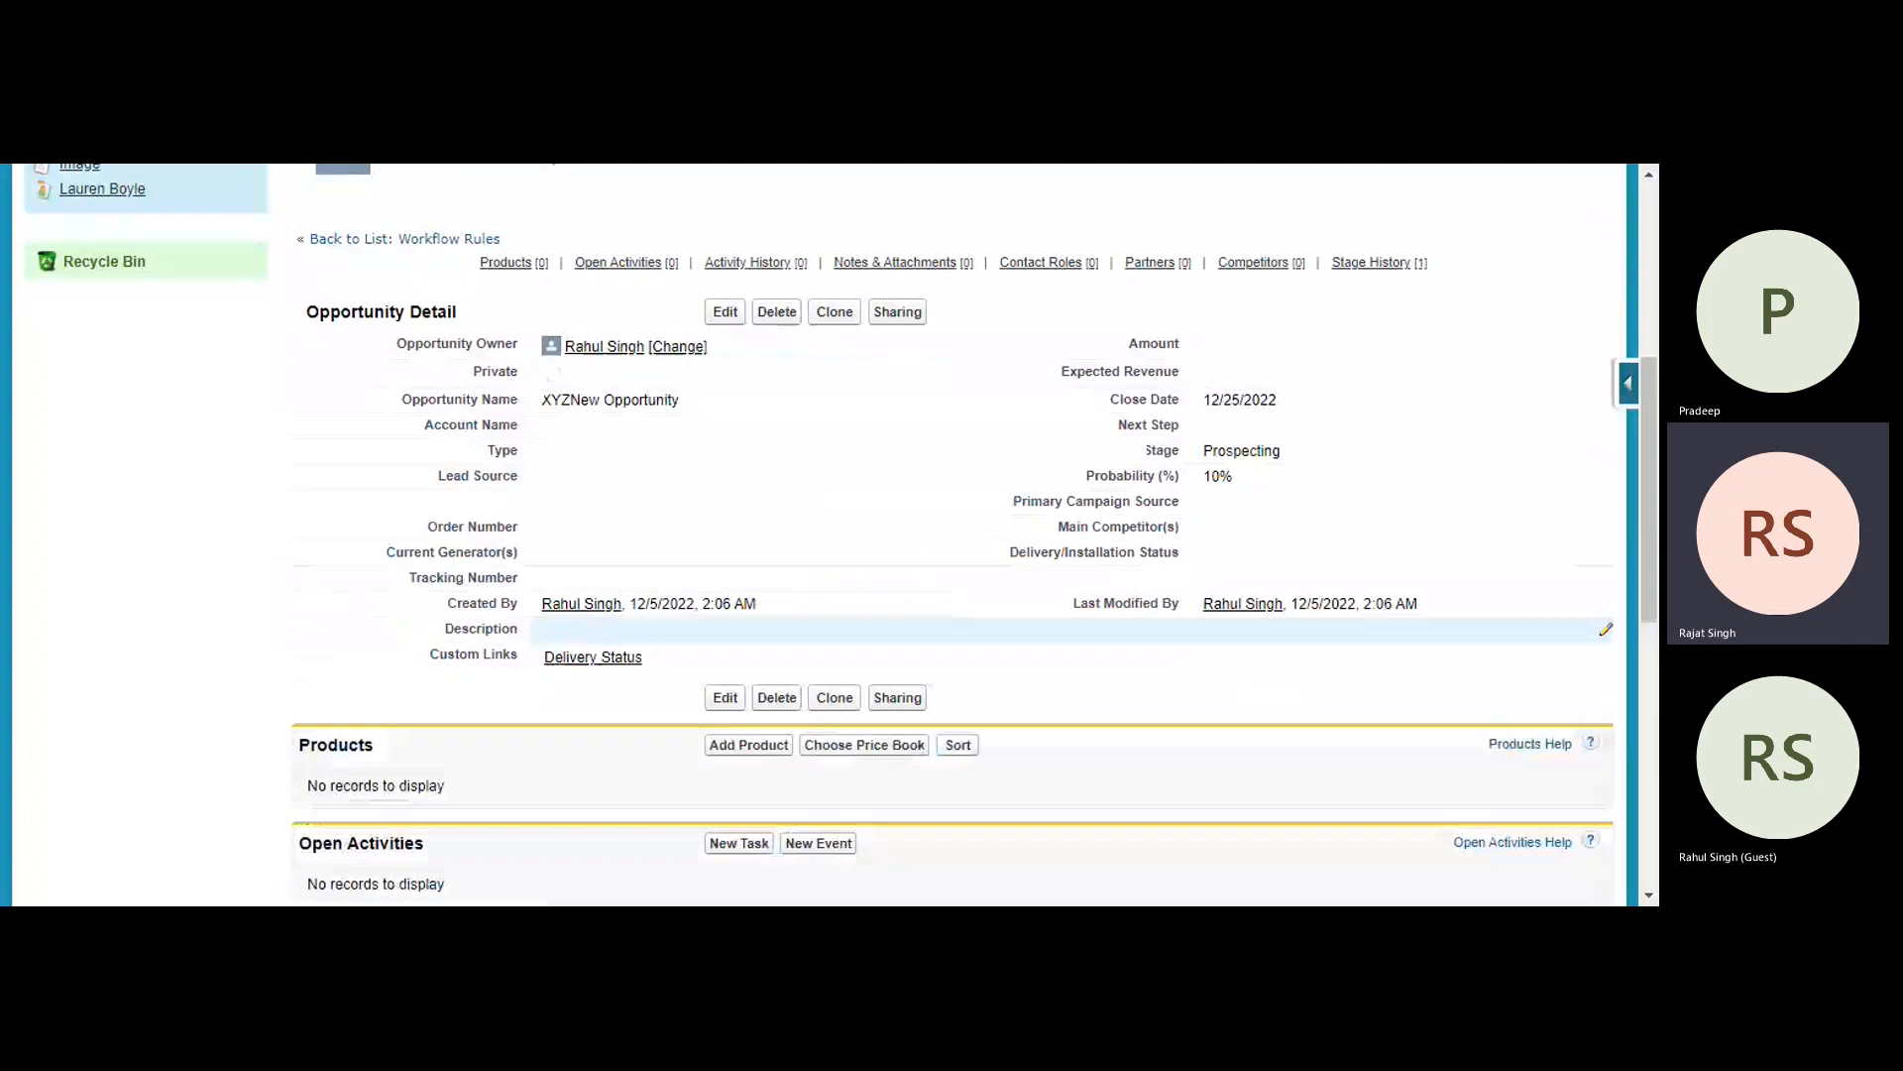
scroll(744, 625, "up", 3)
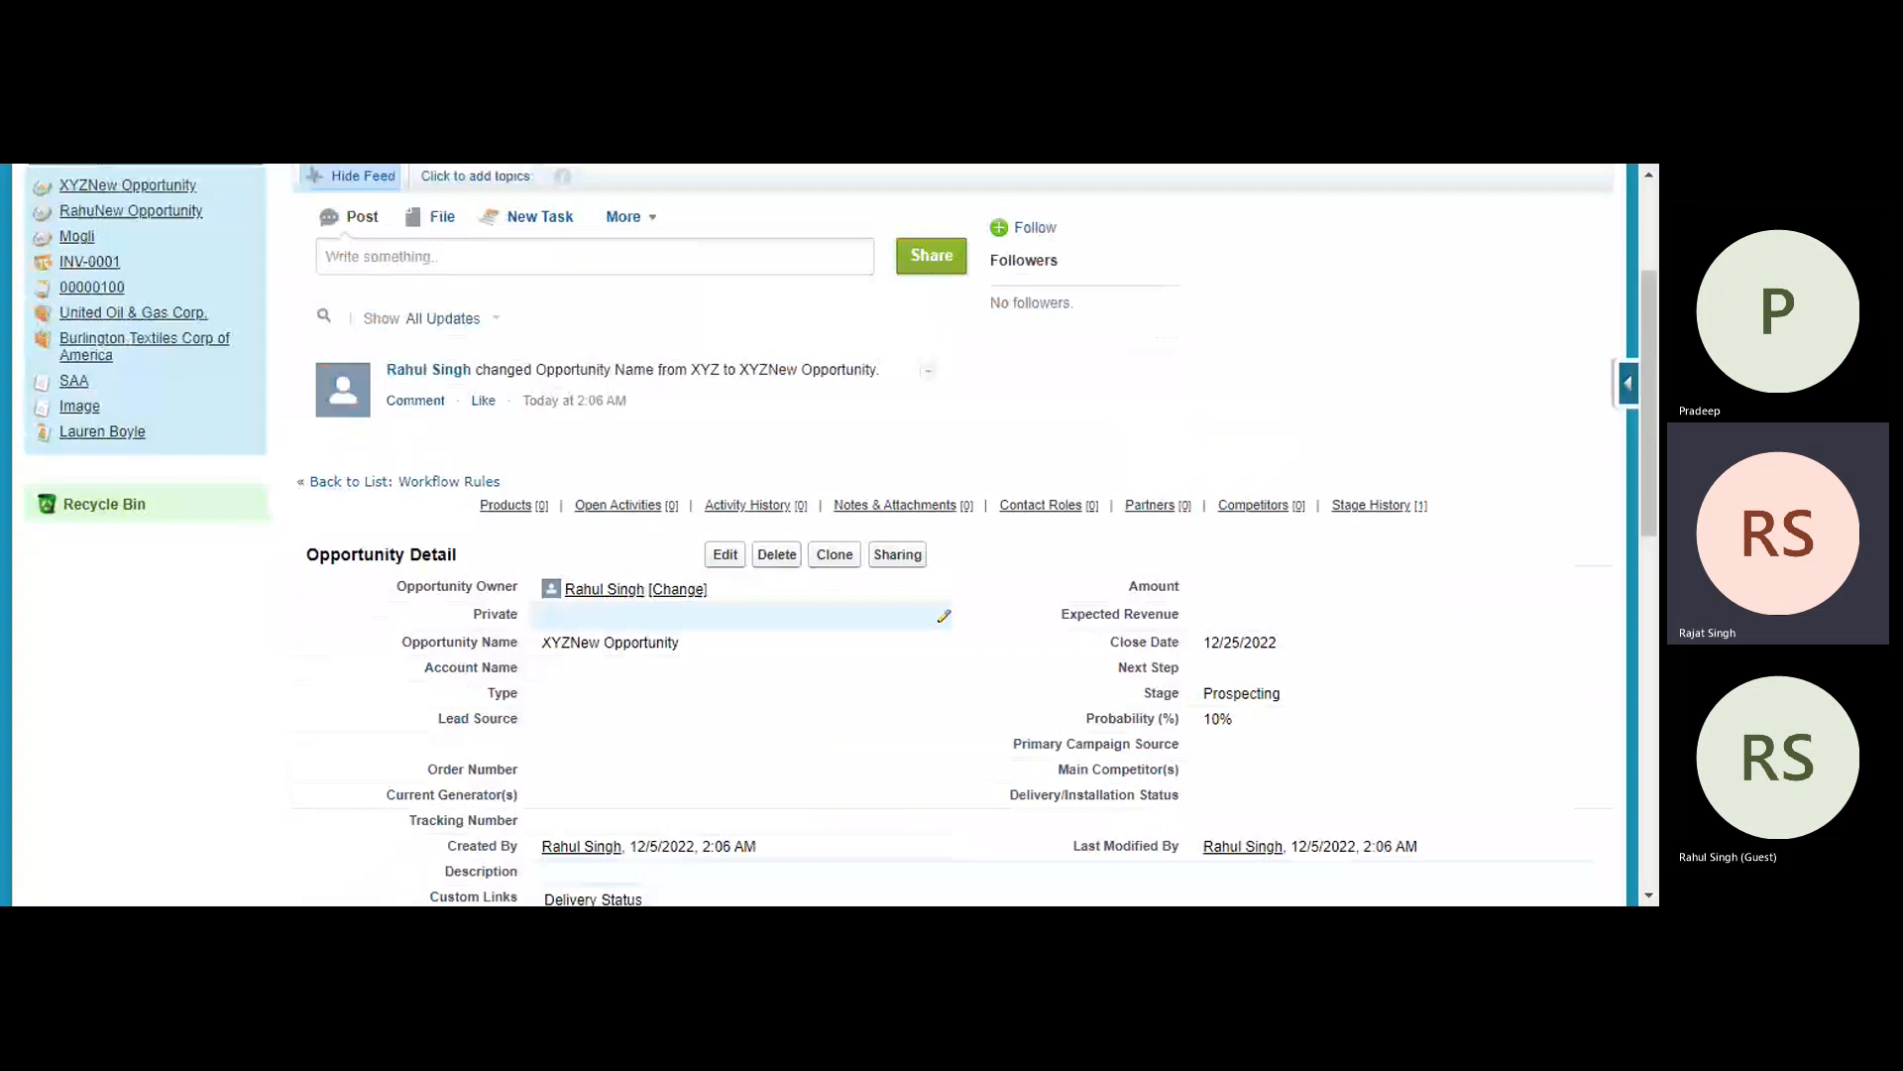
- Open the Time-Based Workflow monitor in Setup and search the queue of pending automations without filter criteria
scroll(744, 617, "up", 3)
left_click(1368, 215)
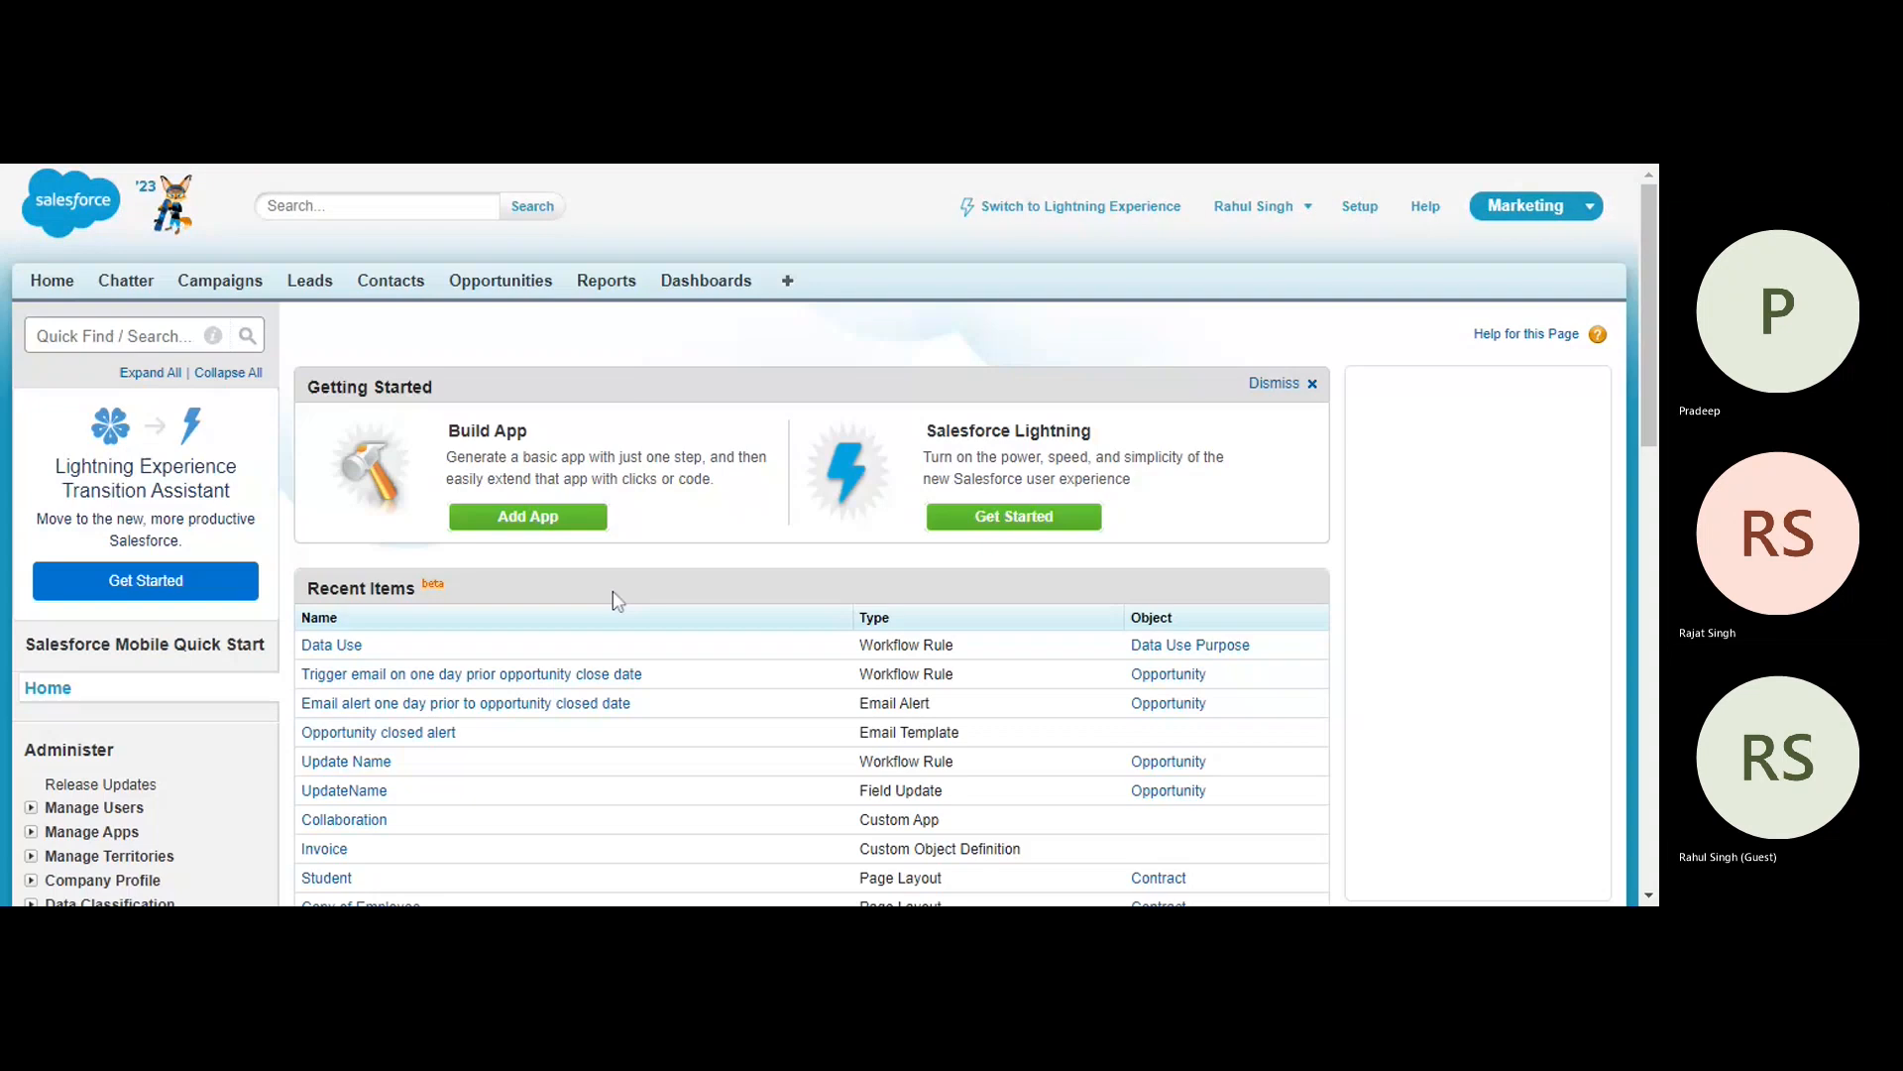
left_click(114, 336)
type("work")
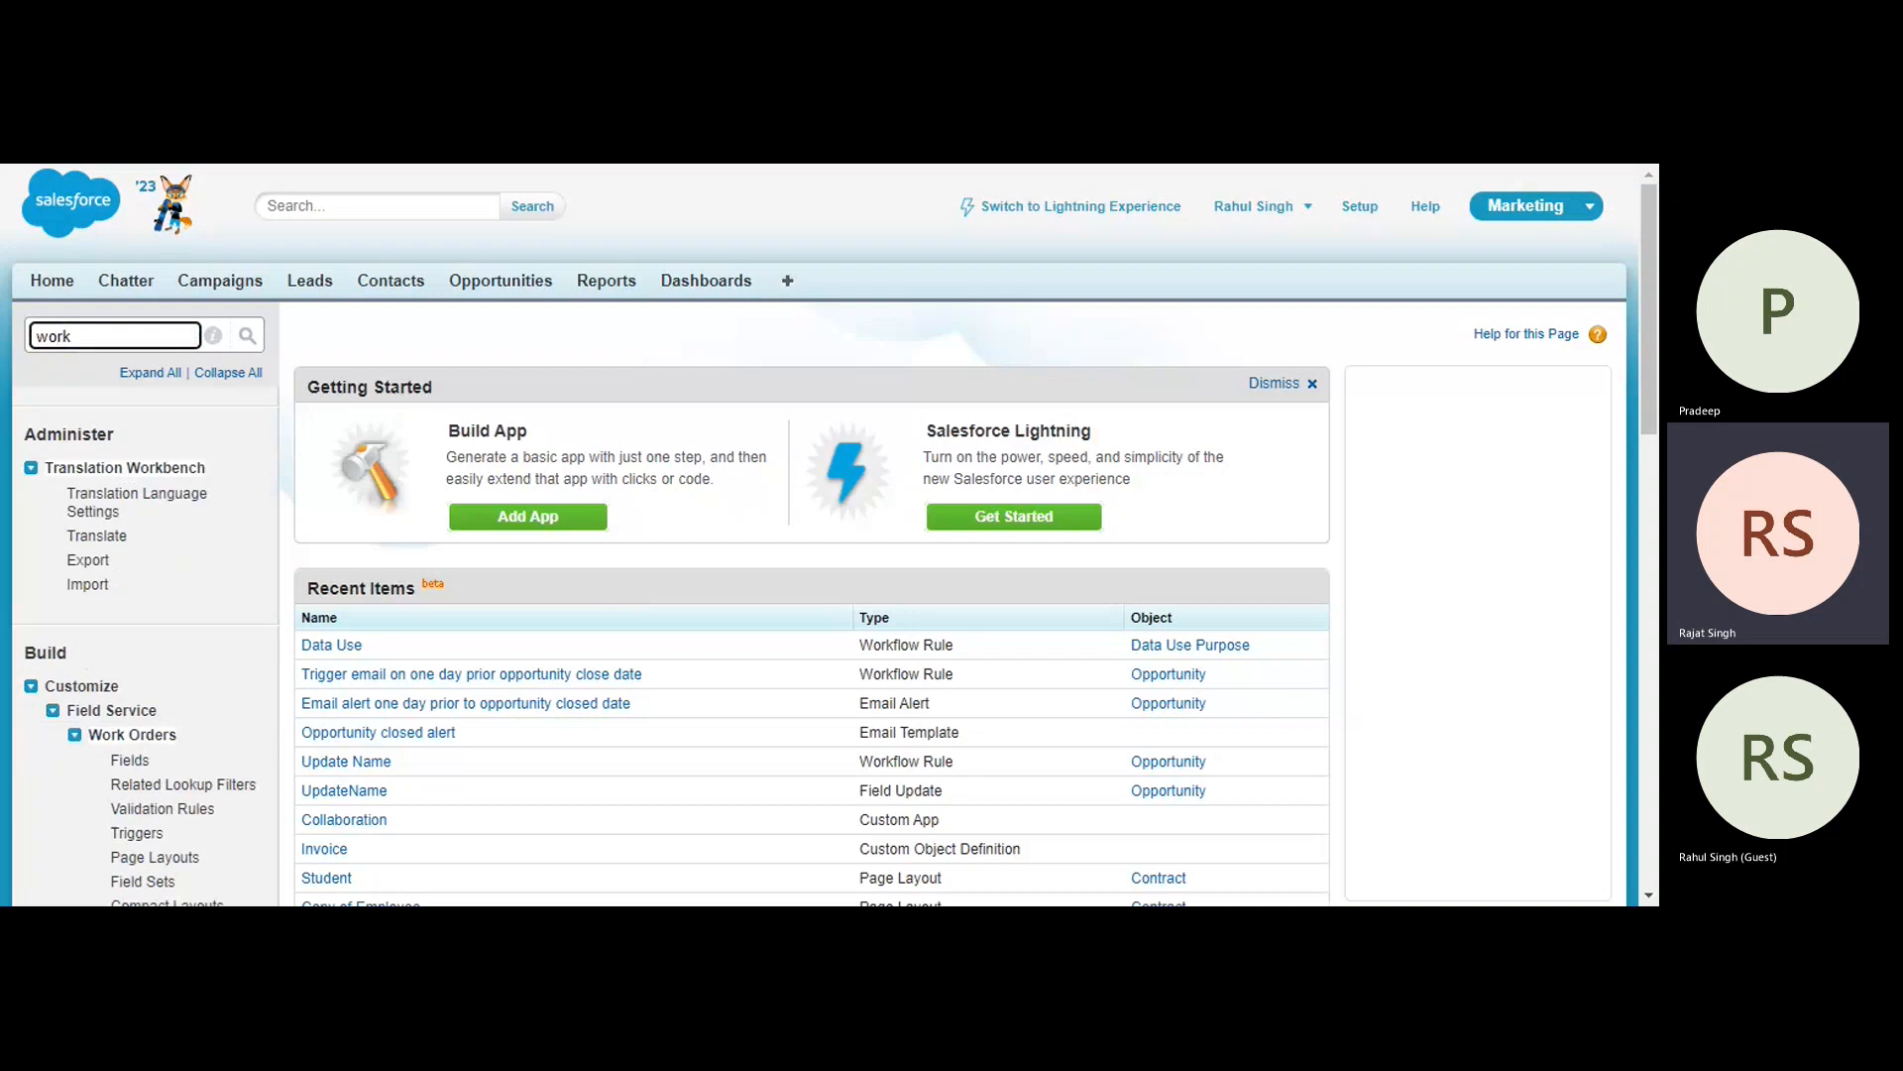
key("BackSpace")
key("BackSpace")
key("BackSpace")
key("BackSpace")
type("time")
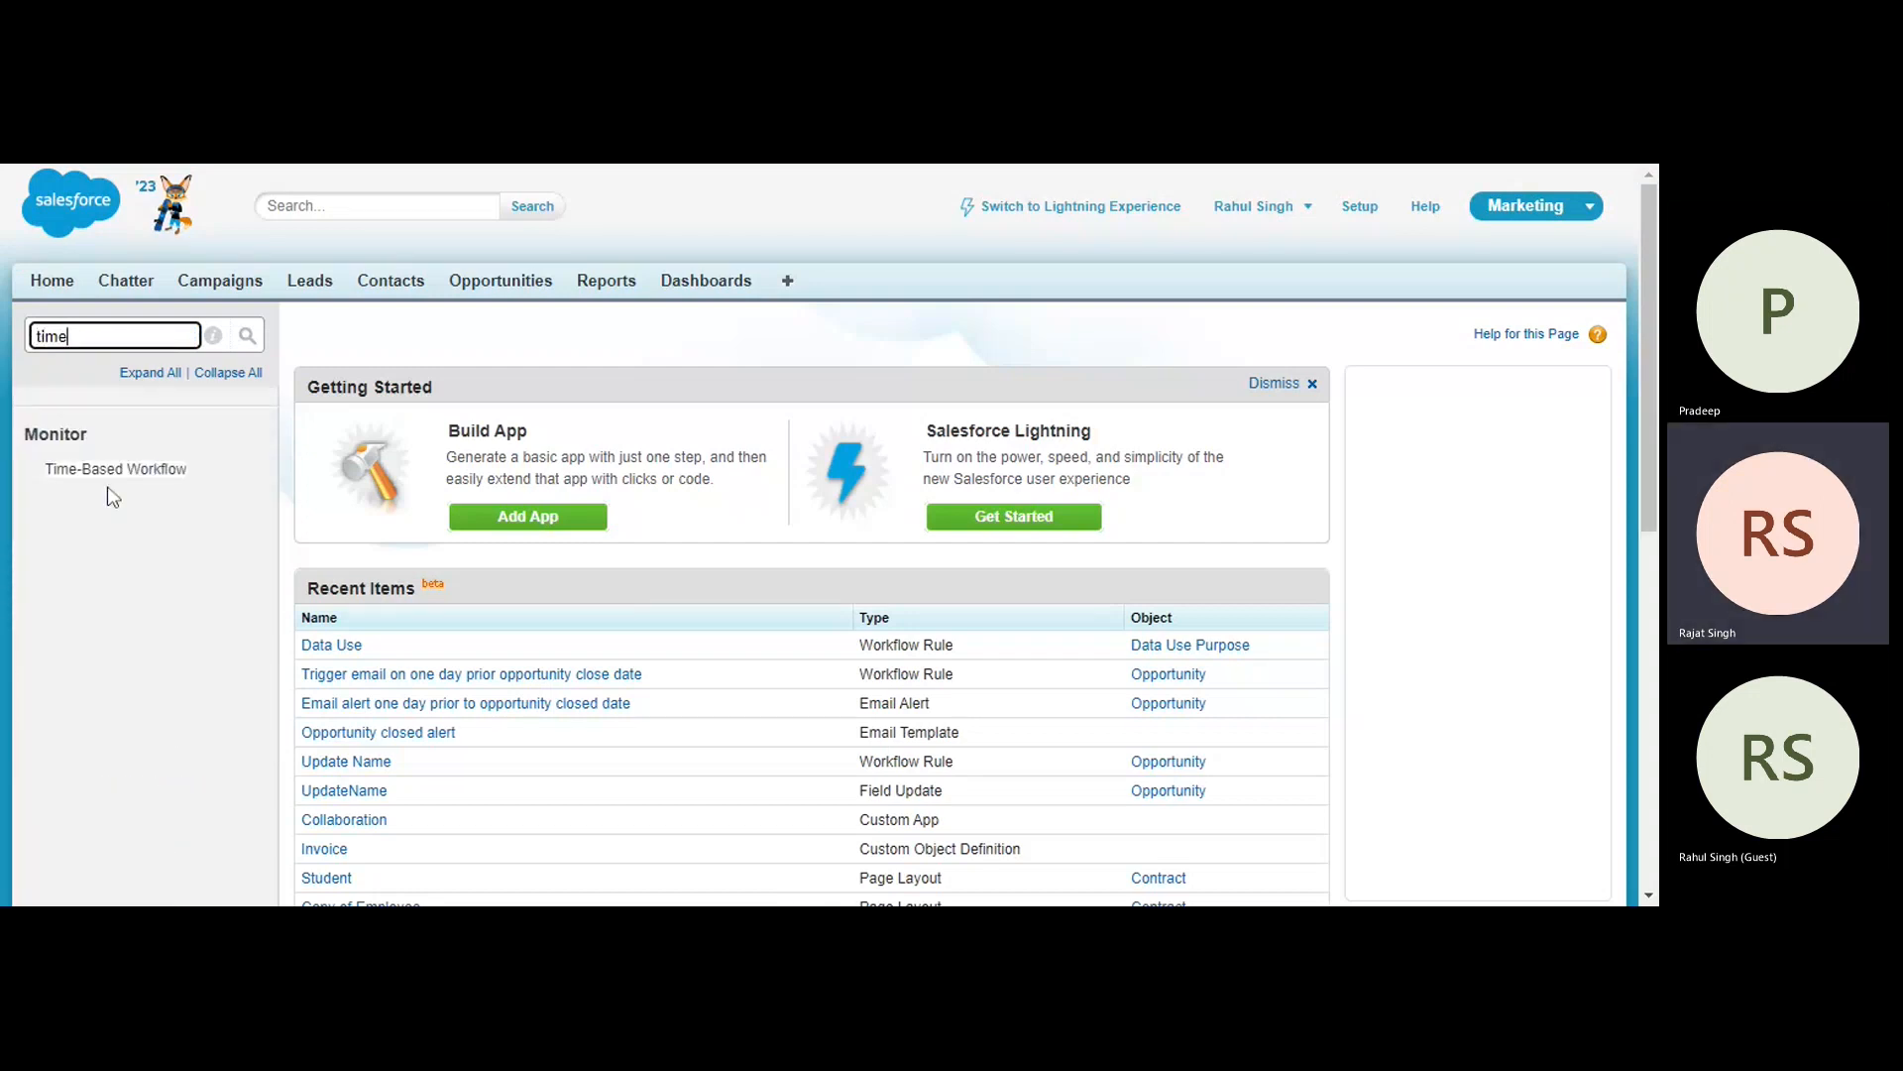
left_click(113, 471)
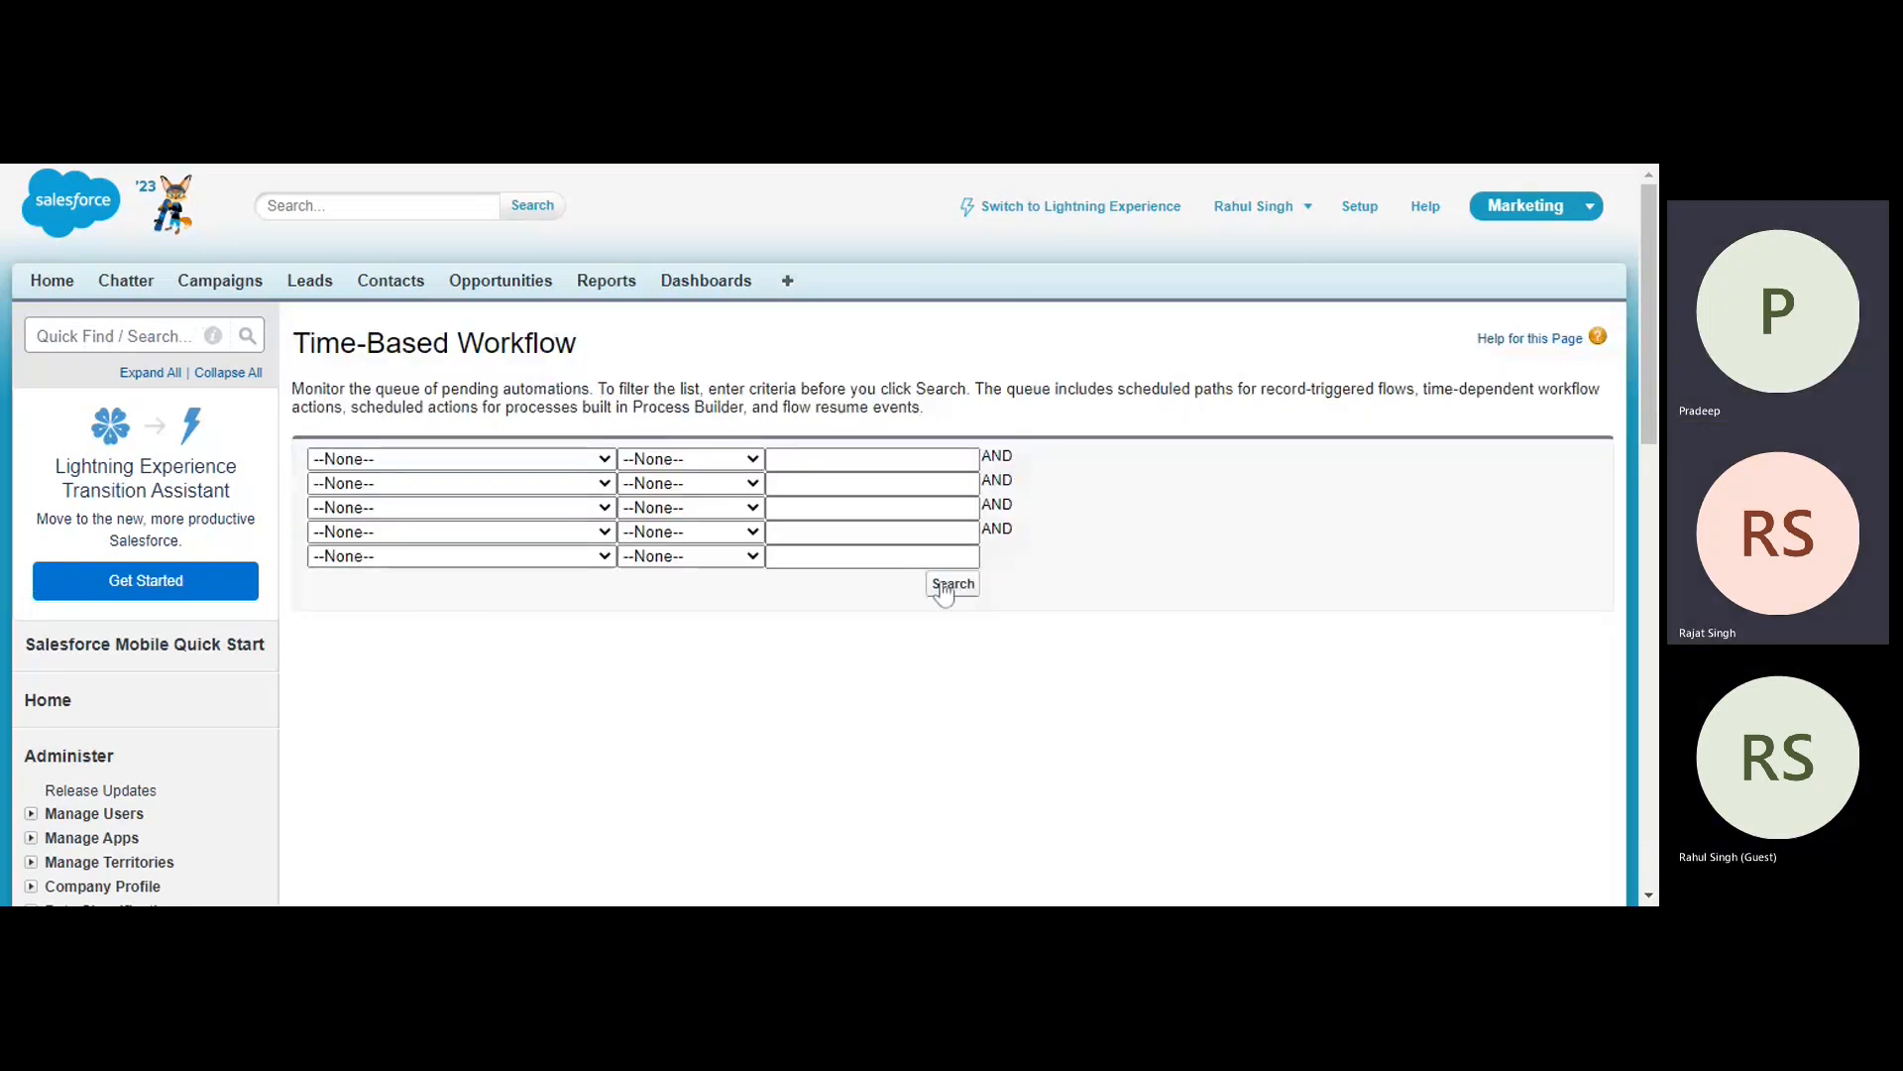
left_click(945, 588)
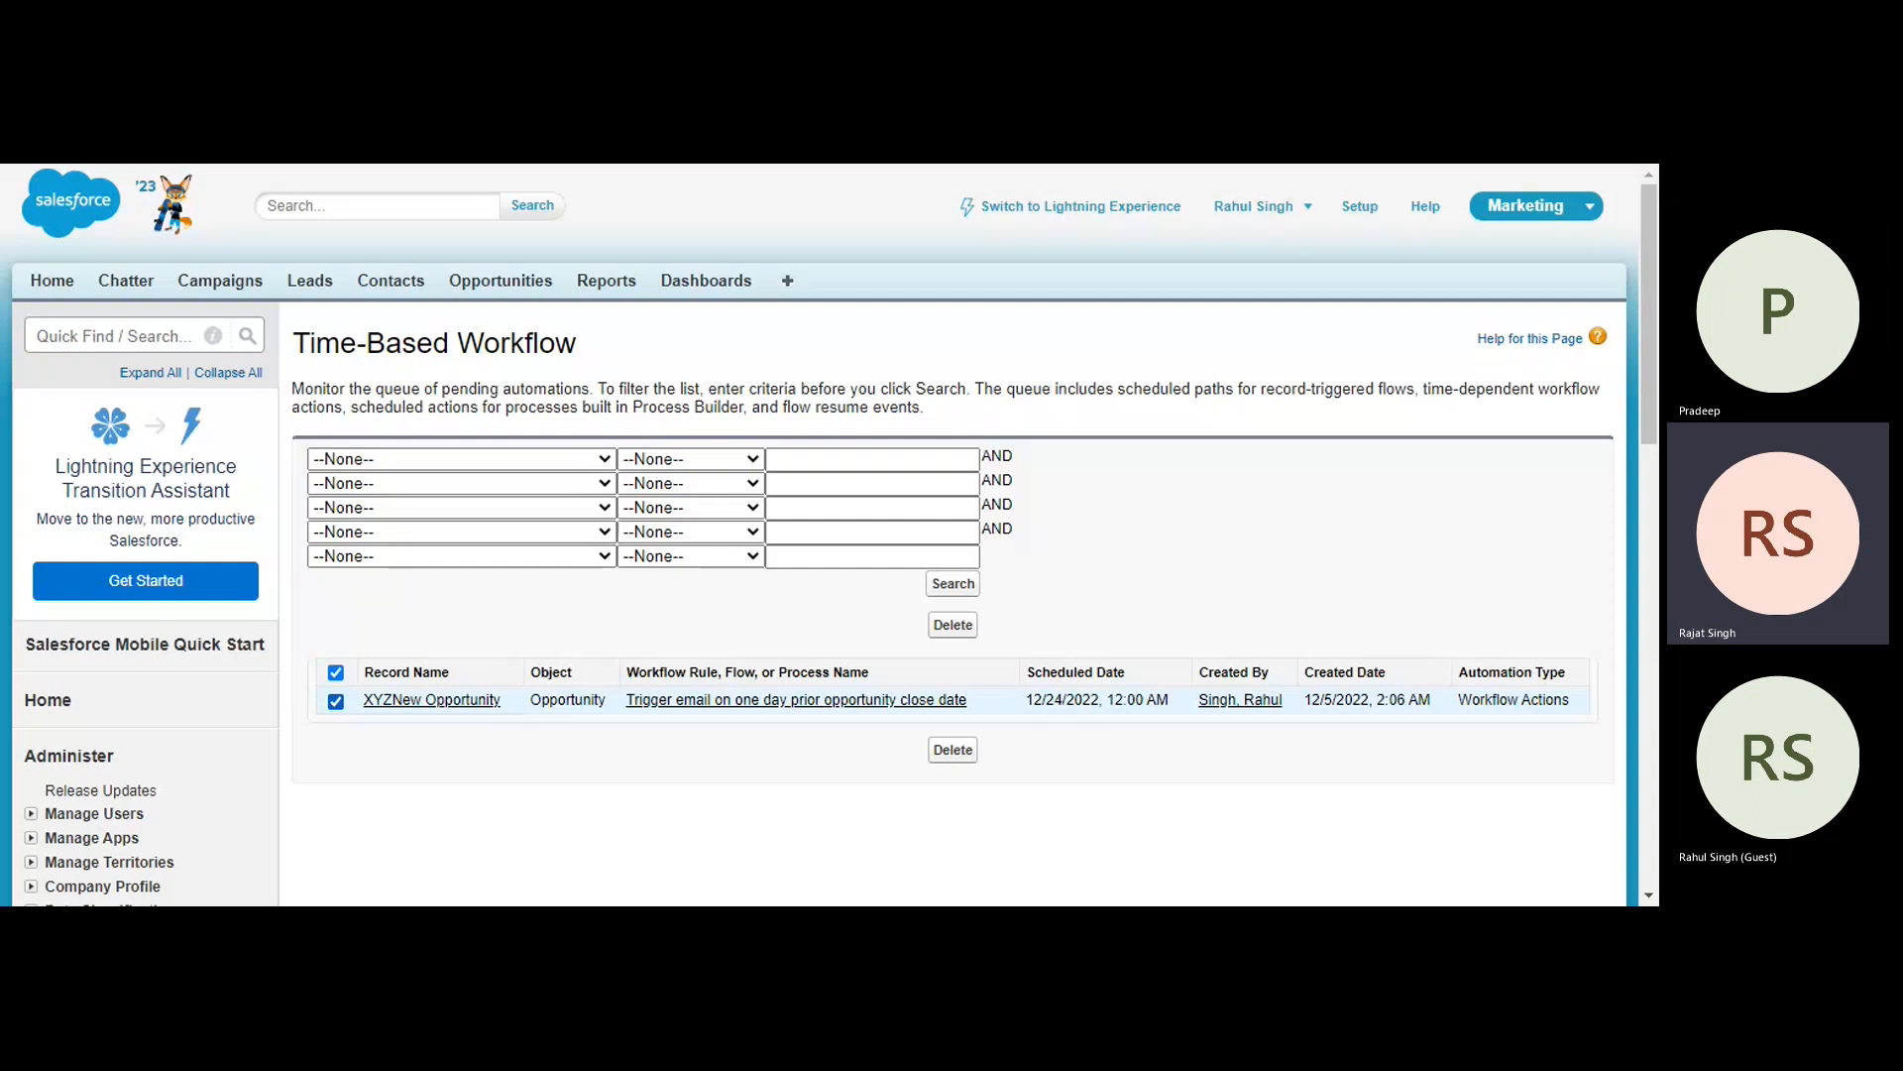
left_click(336, 673)
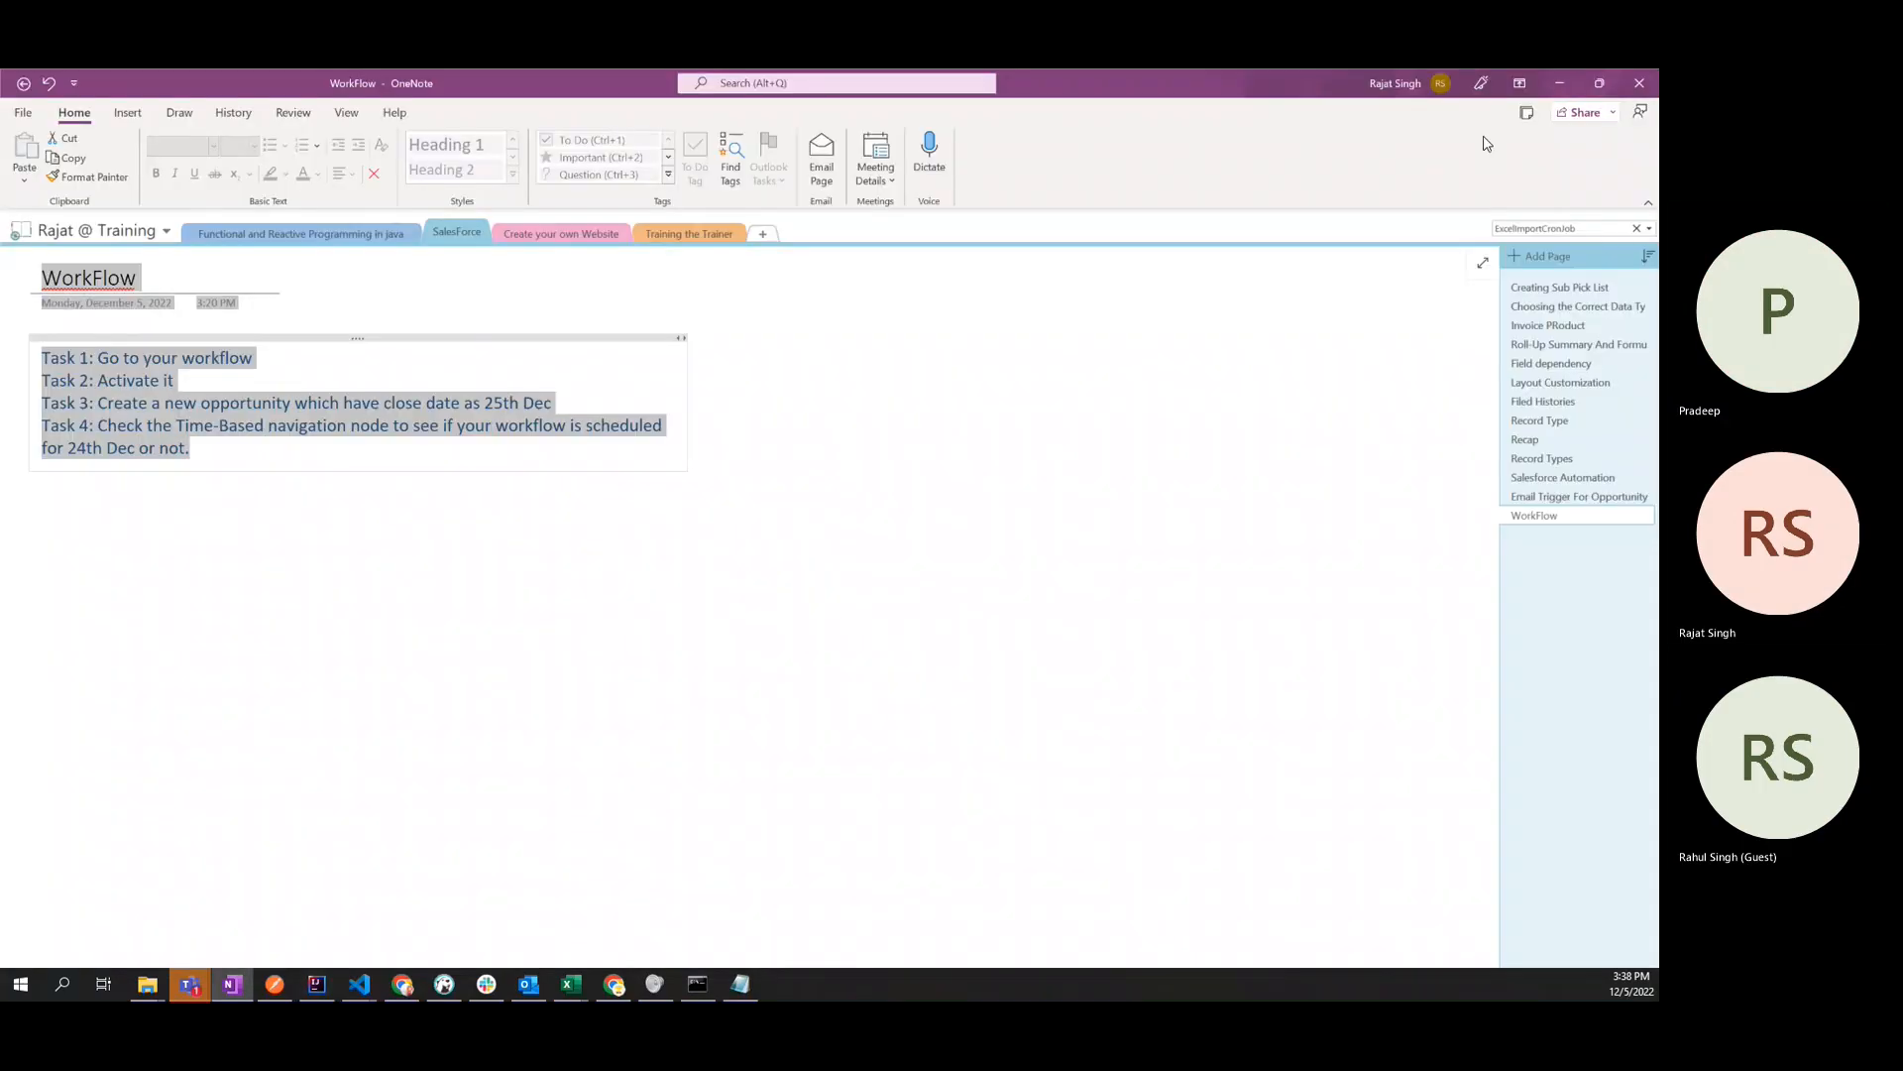
- Switch to Chrome and find the Approval Processes setup page by searching Setup for "approval"
left_click(615, 985)
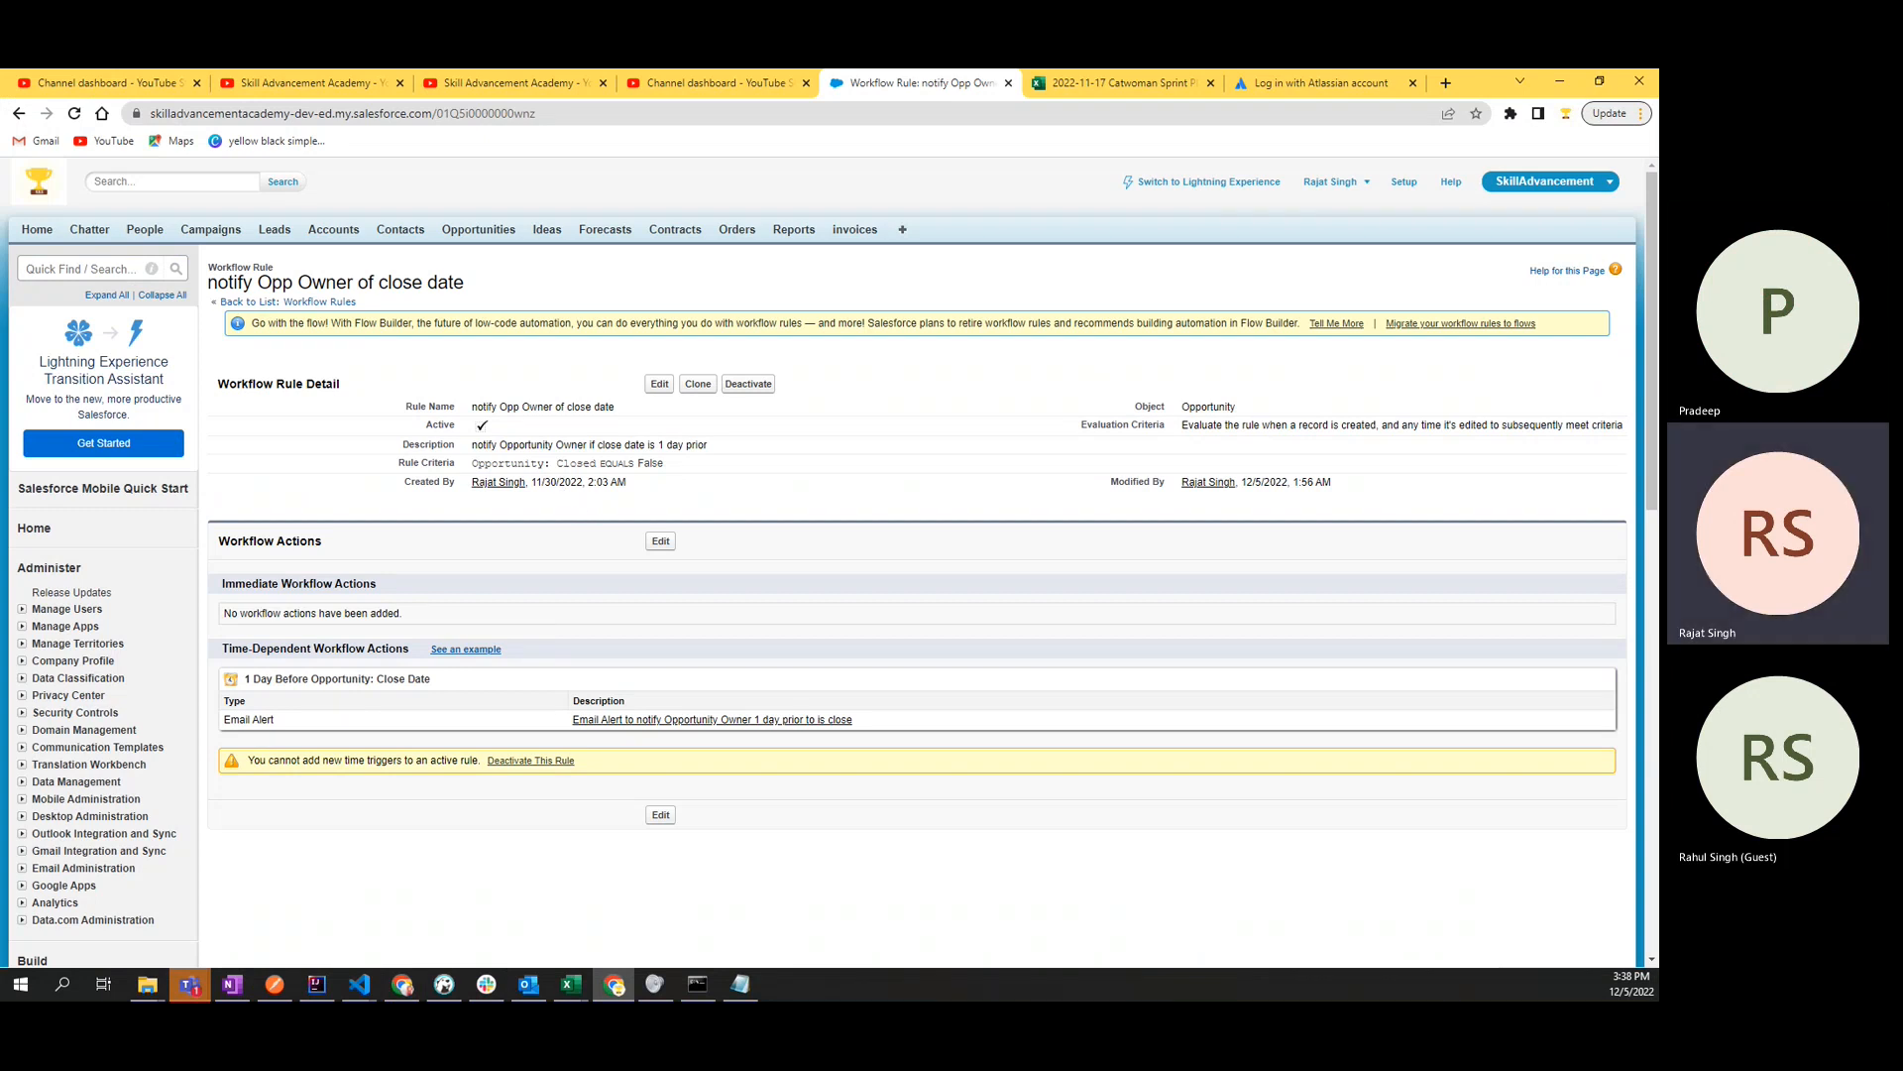
key("alt+Tab")
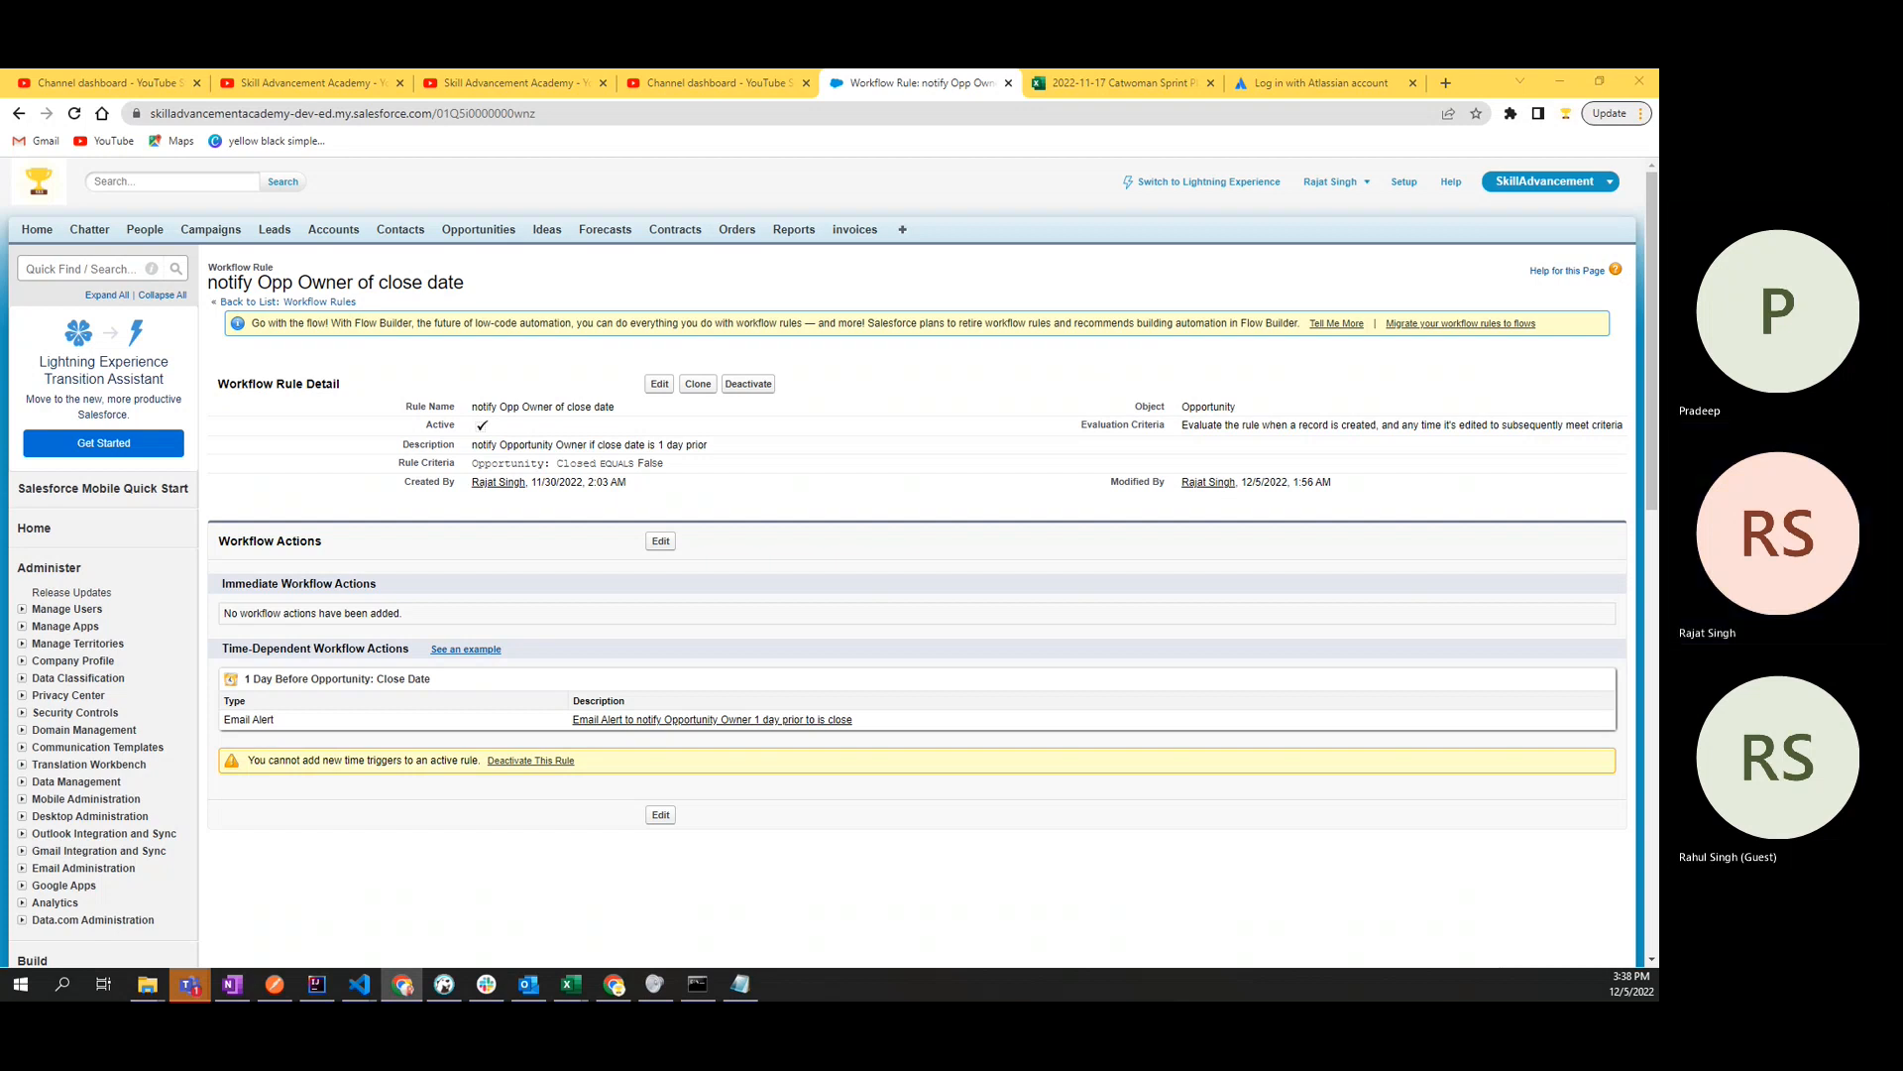
left_click(374, 507)
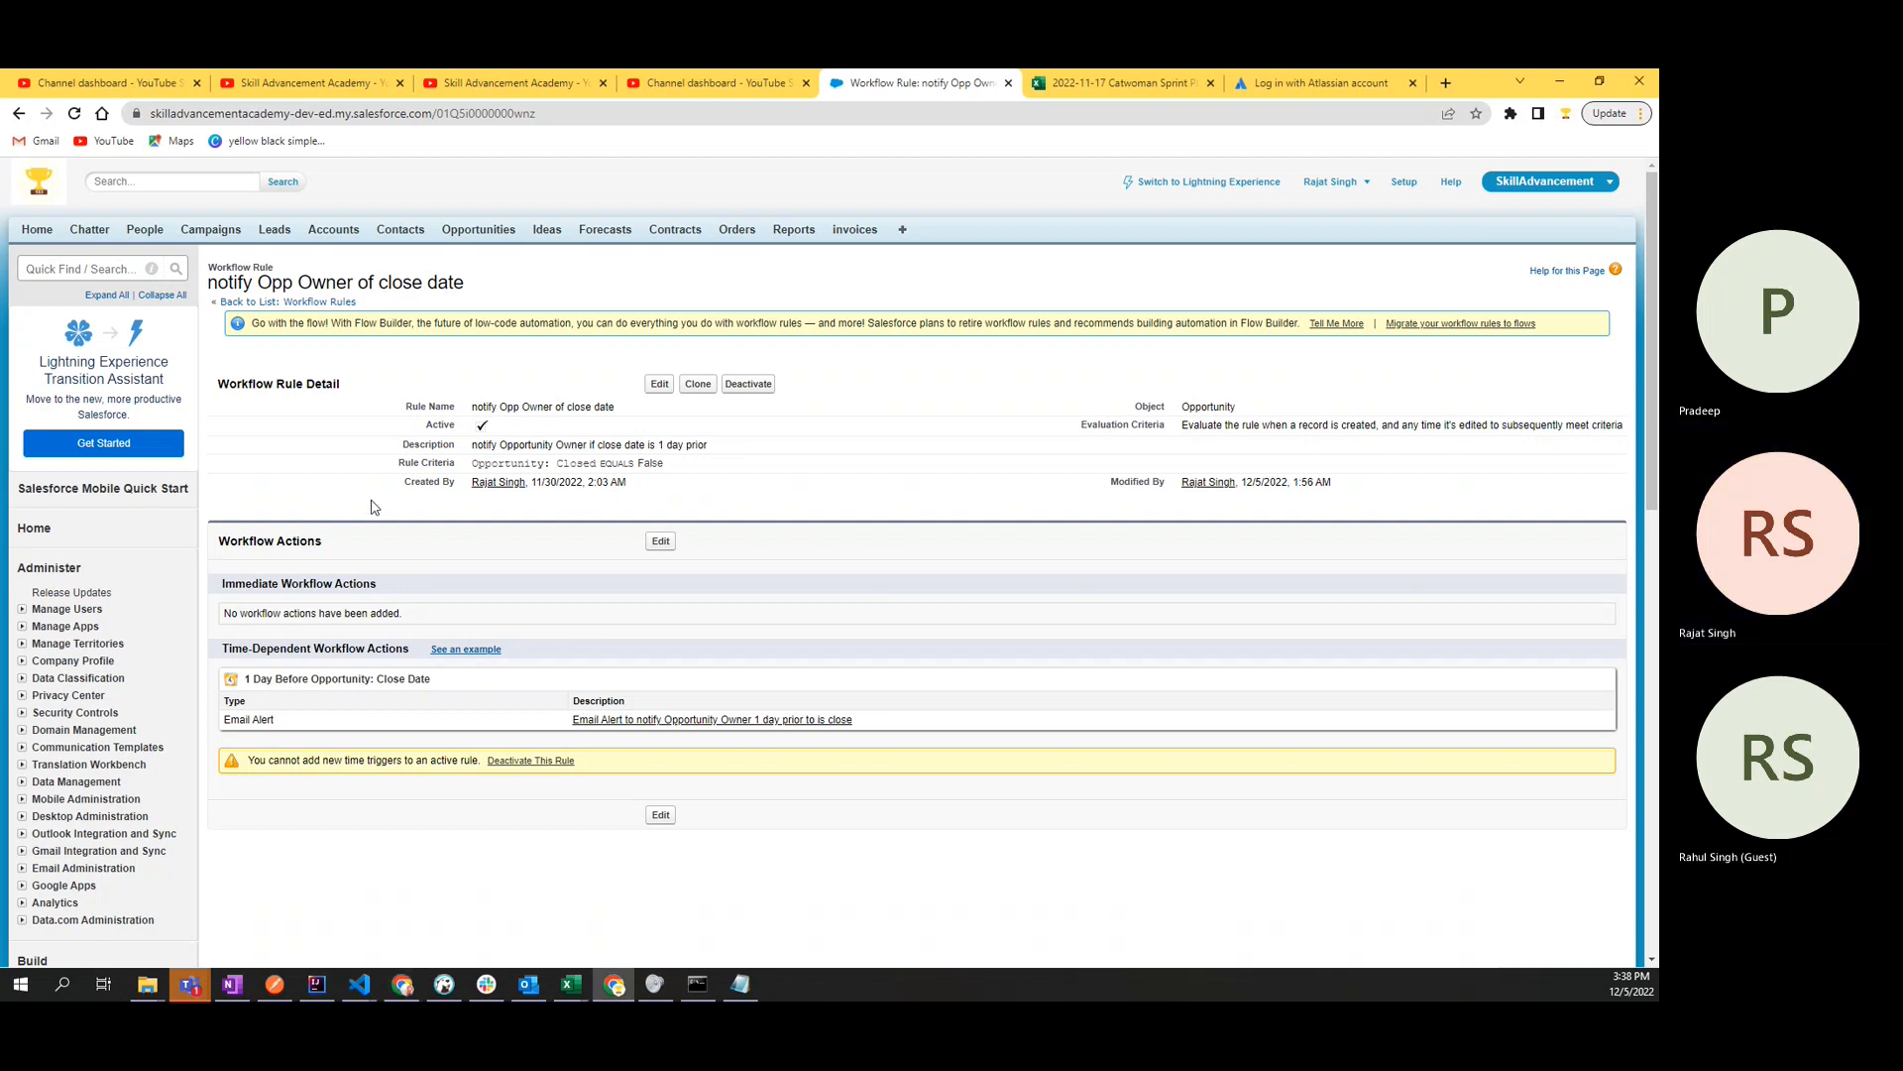
left_click(103, 269)
type("work")
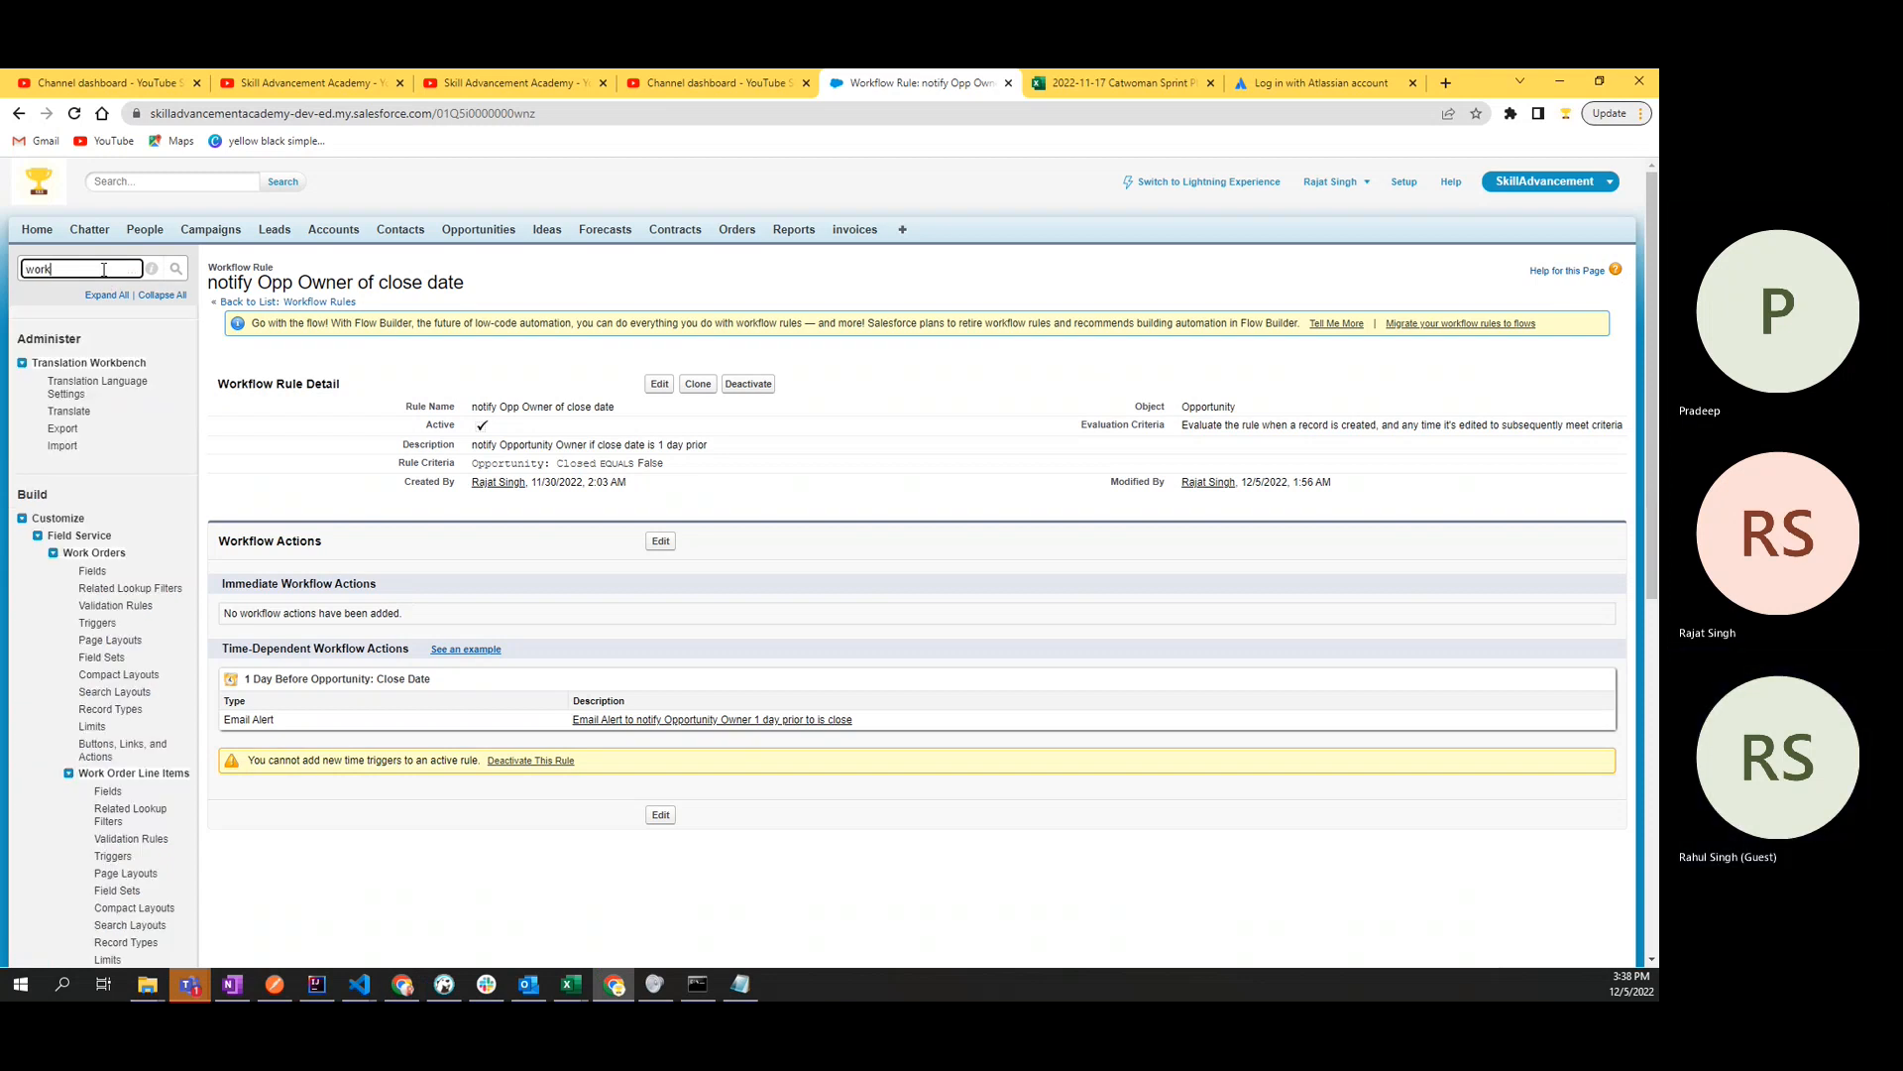
double_click(103, 269)
type("approval")
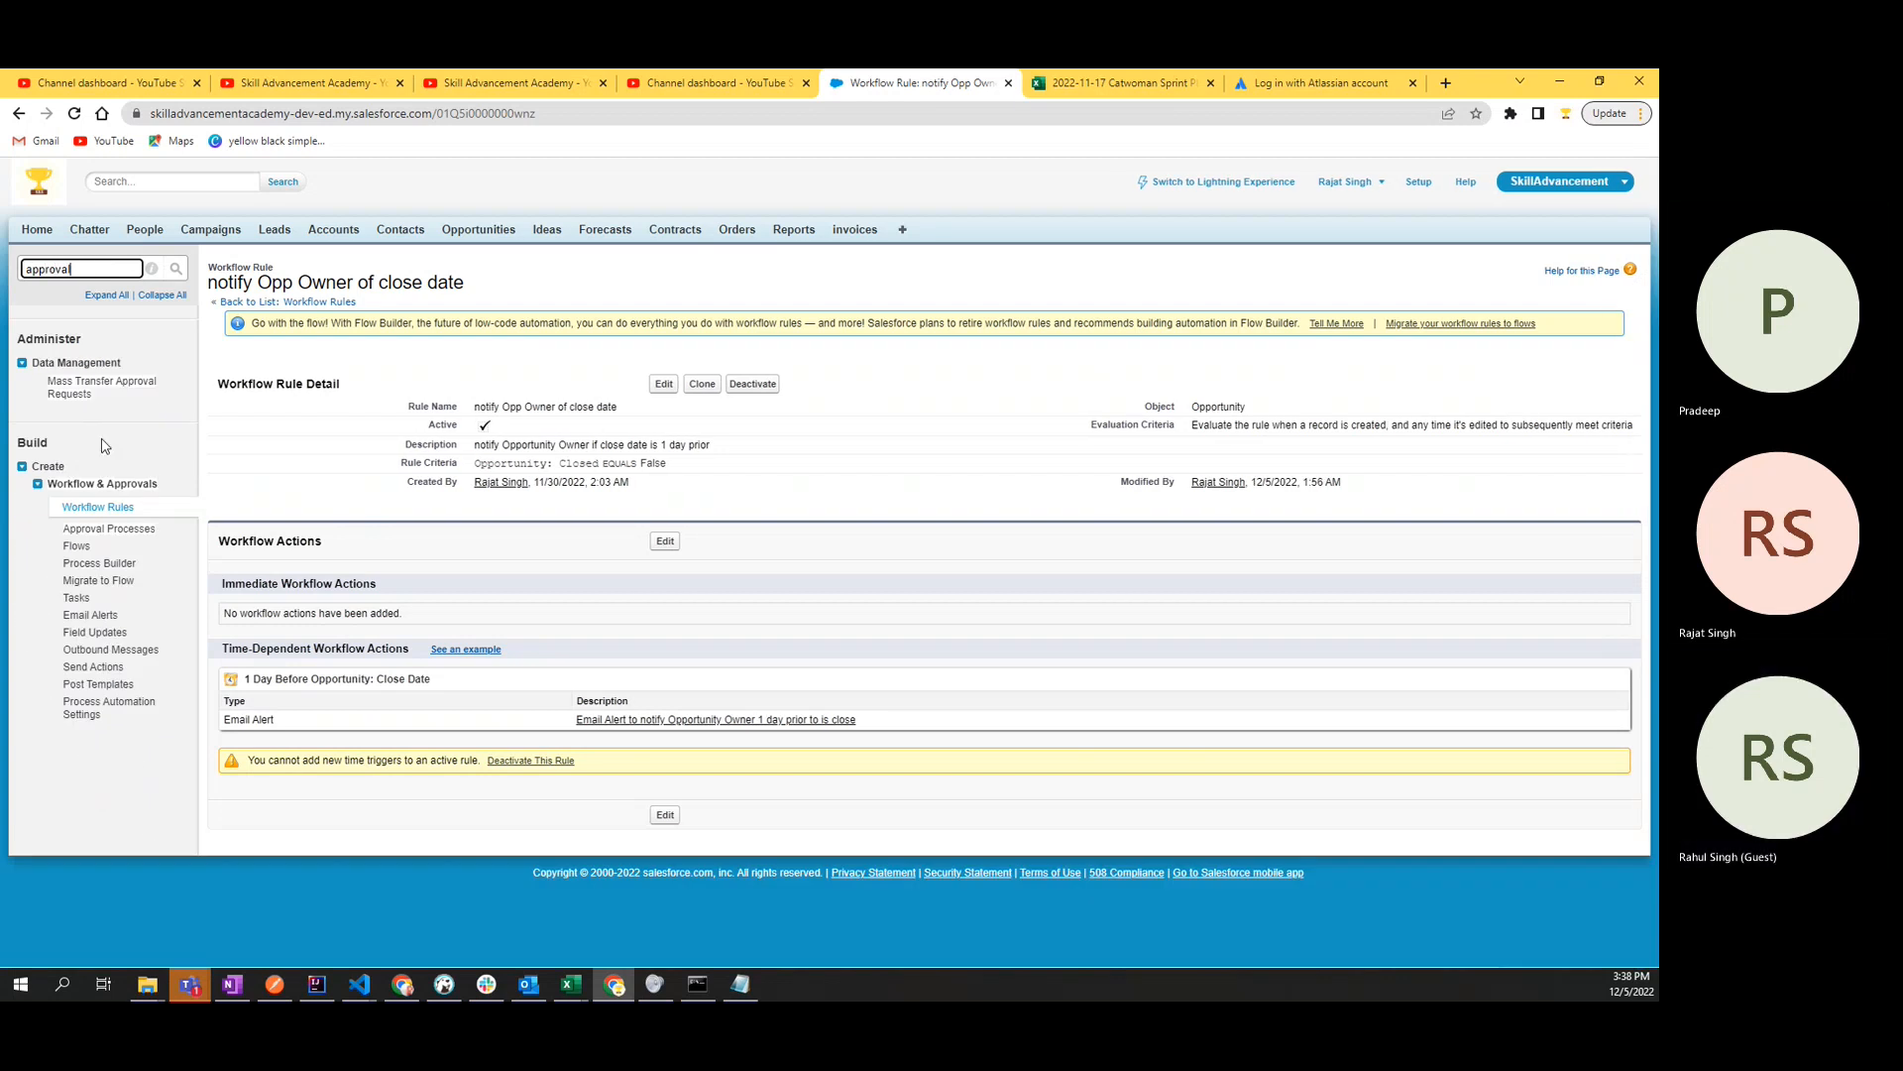
left_click(116, 532)
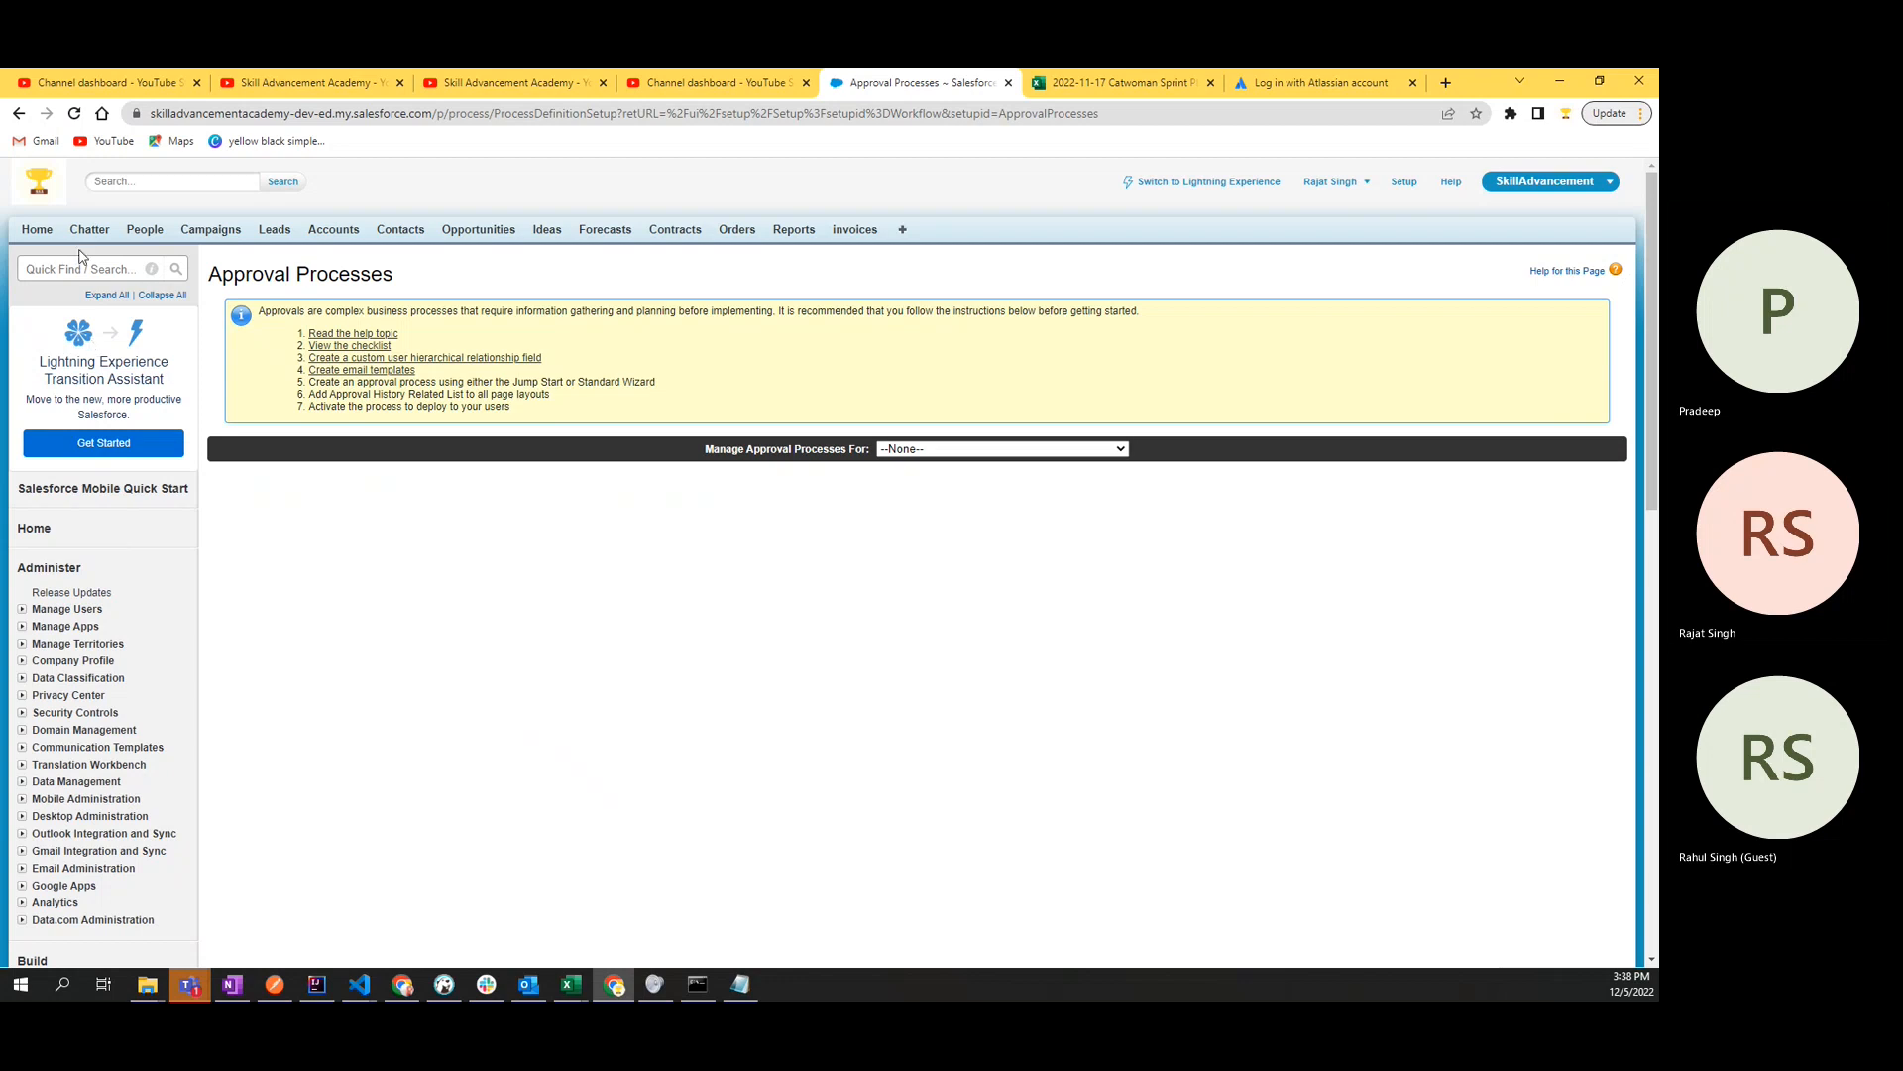
- Filter the Setup navigation for "approval" and examine the heading and preparation instructions on the Approval Processes page
left_click(111, 270)
type("approval")
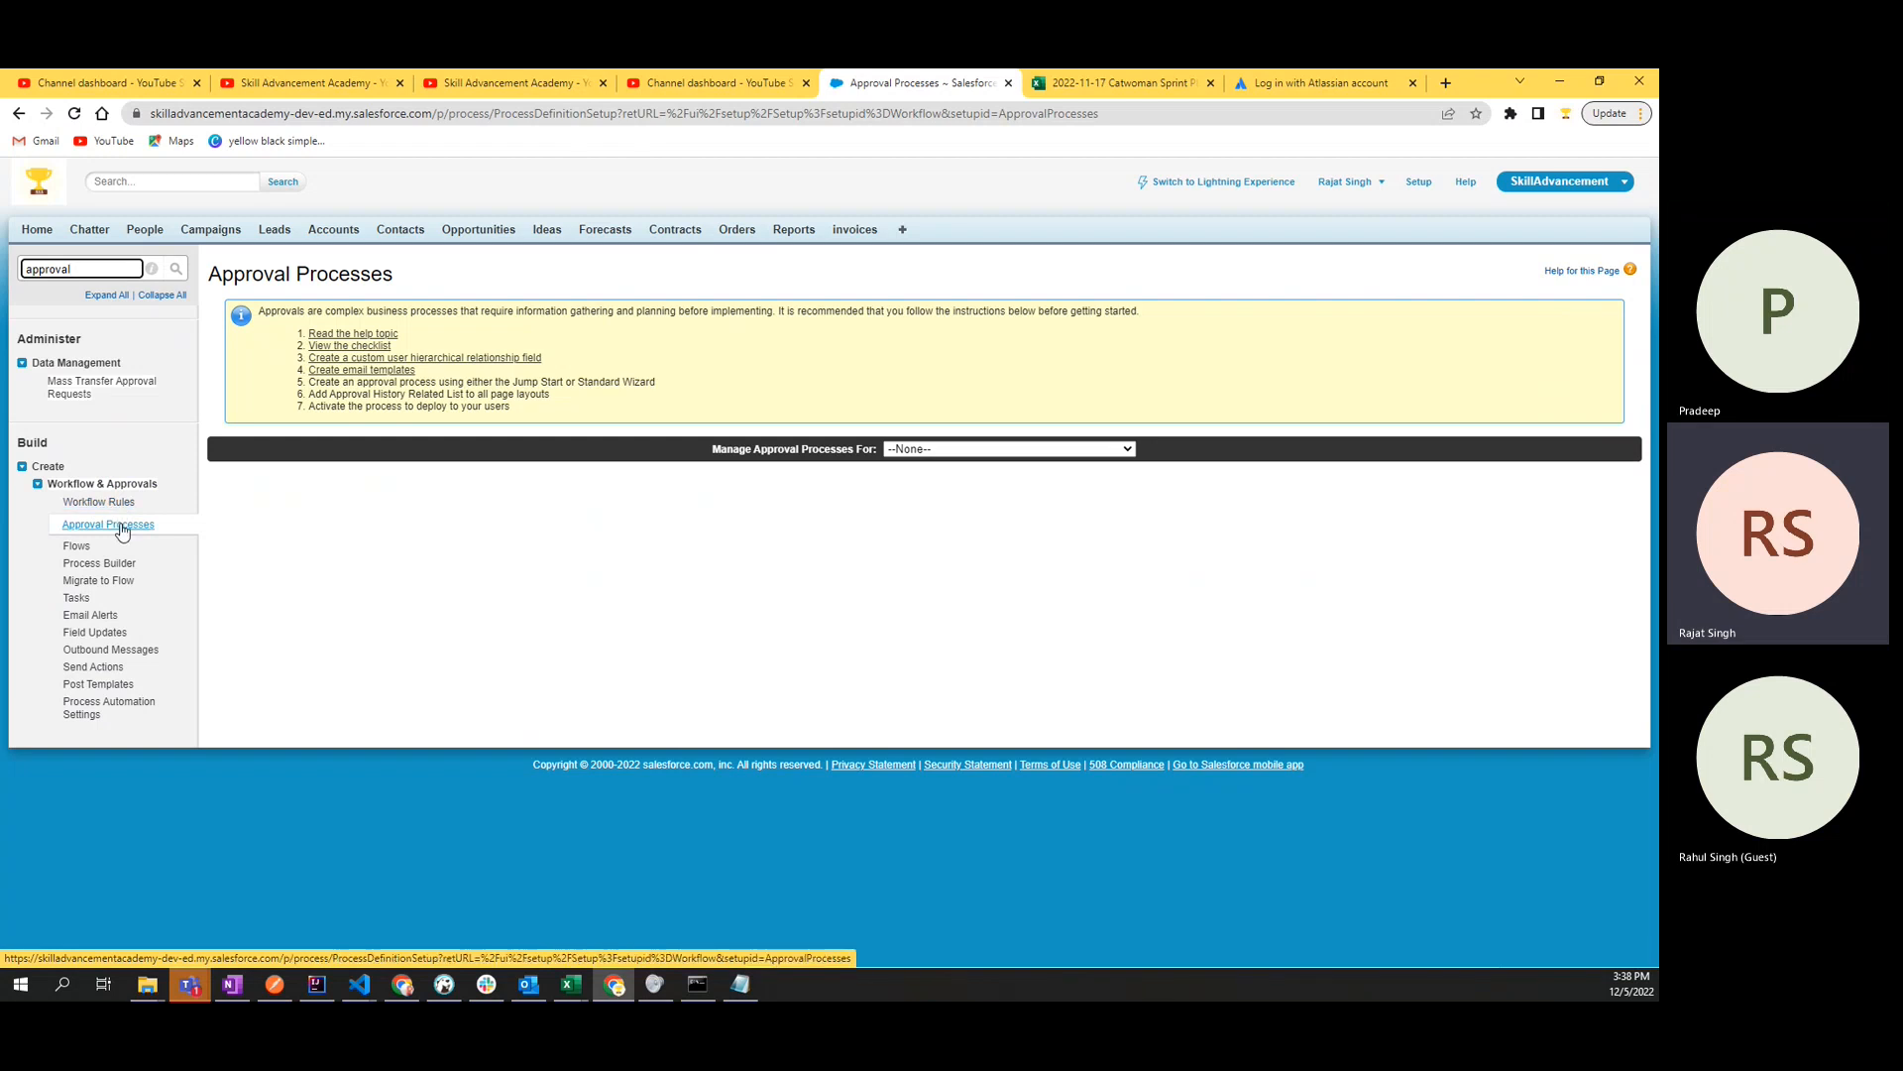
double_click(345, 310)
double_click(443, 315)
left_click(444, 315)
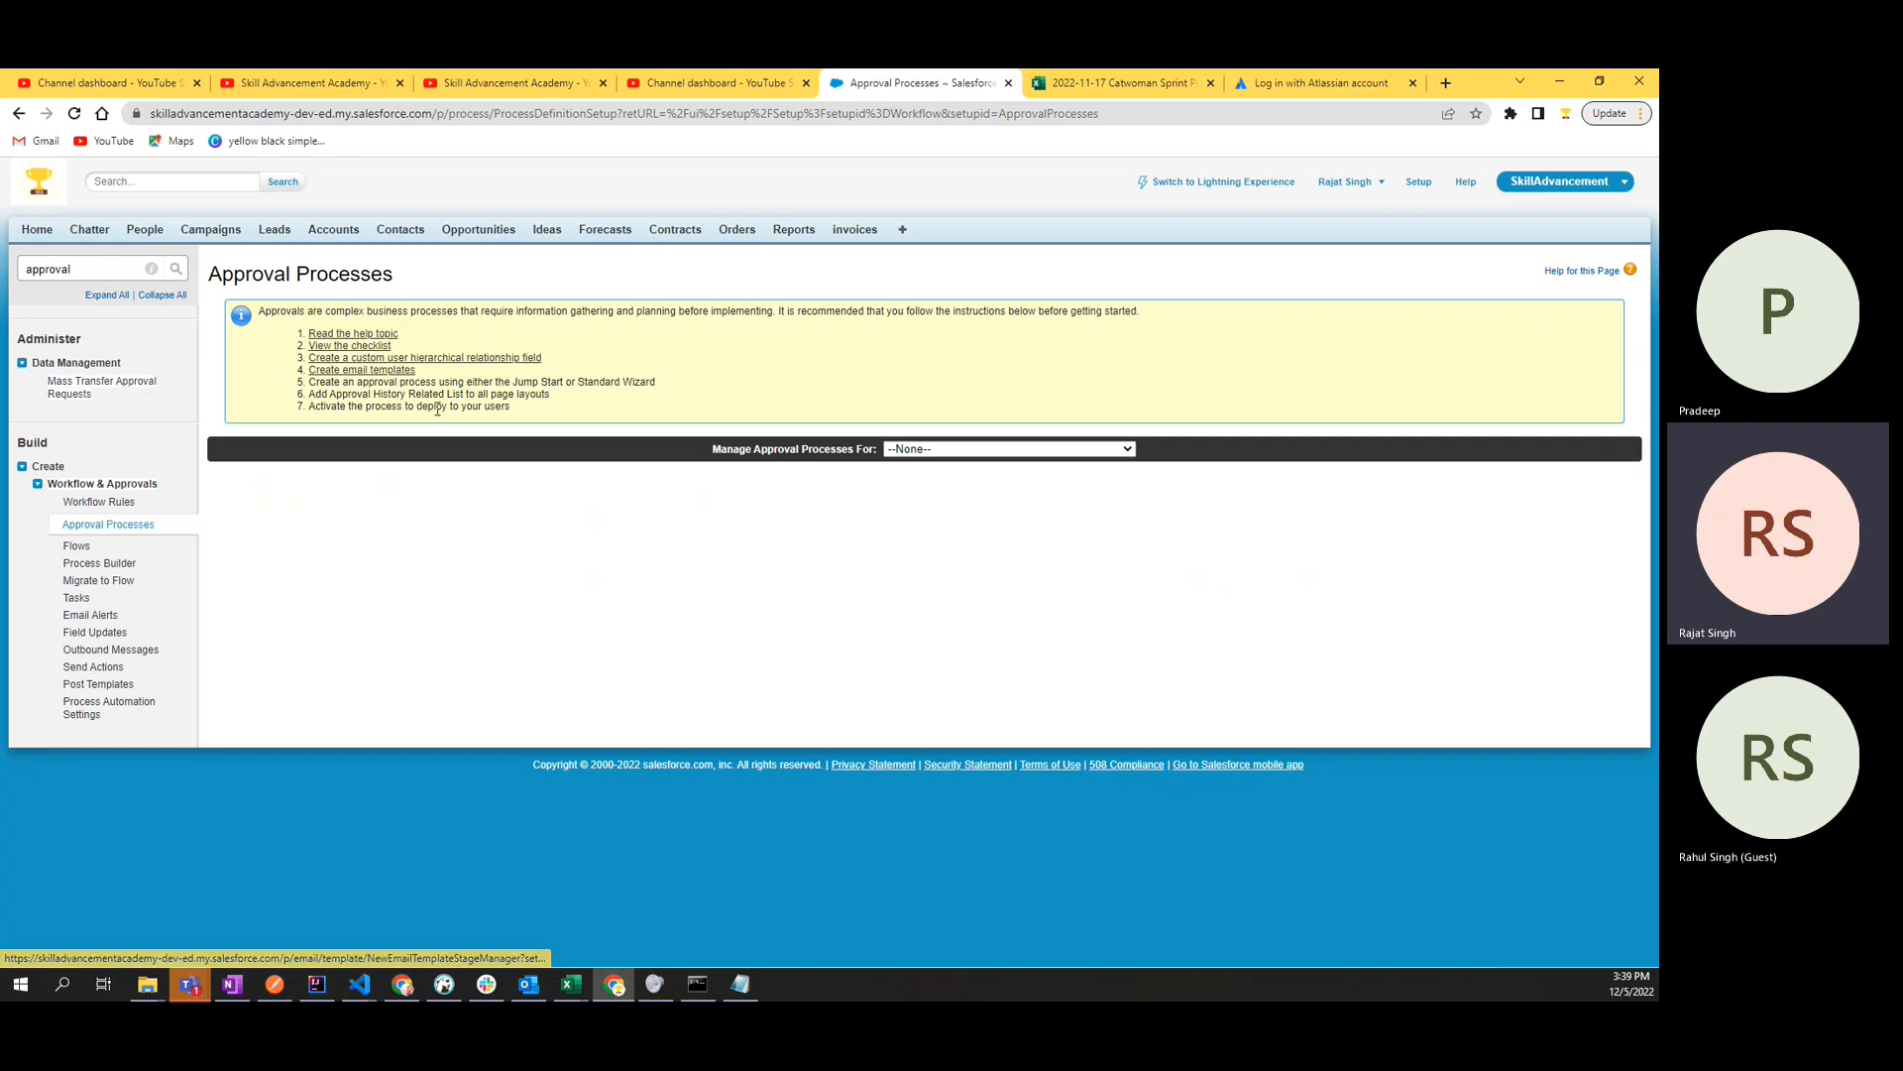
left_click_drag(551, 416, 241, 315)
left_click(264, 369)
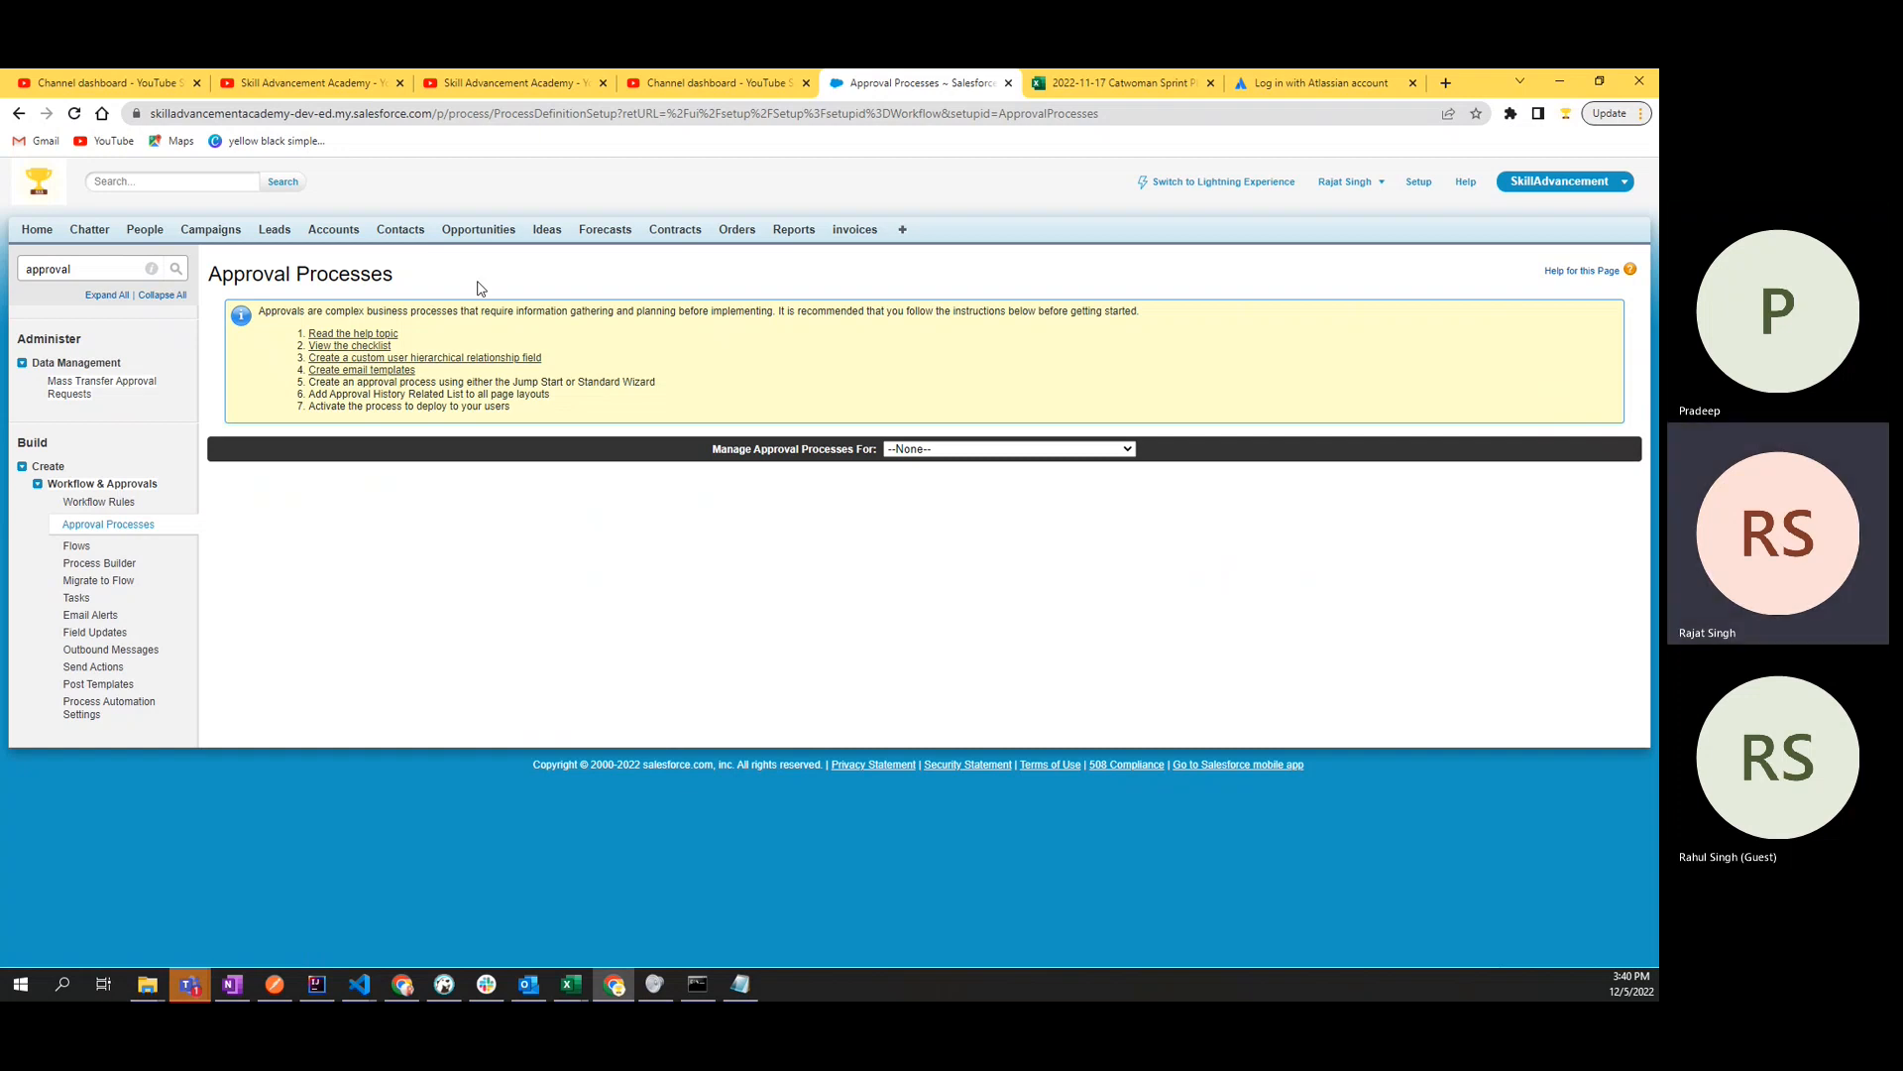
double_click(363, 276)
left_click(534, 265)
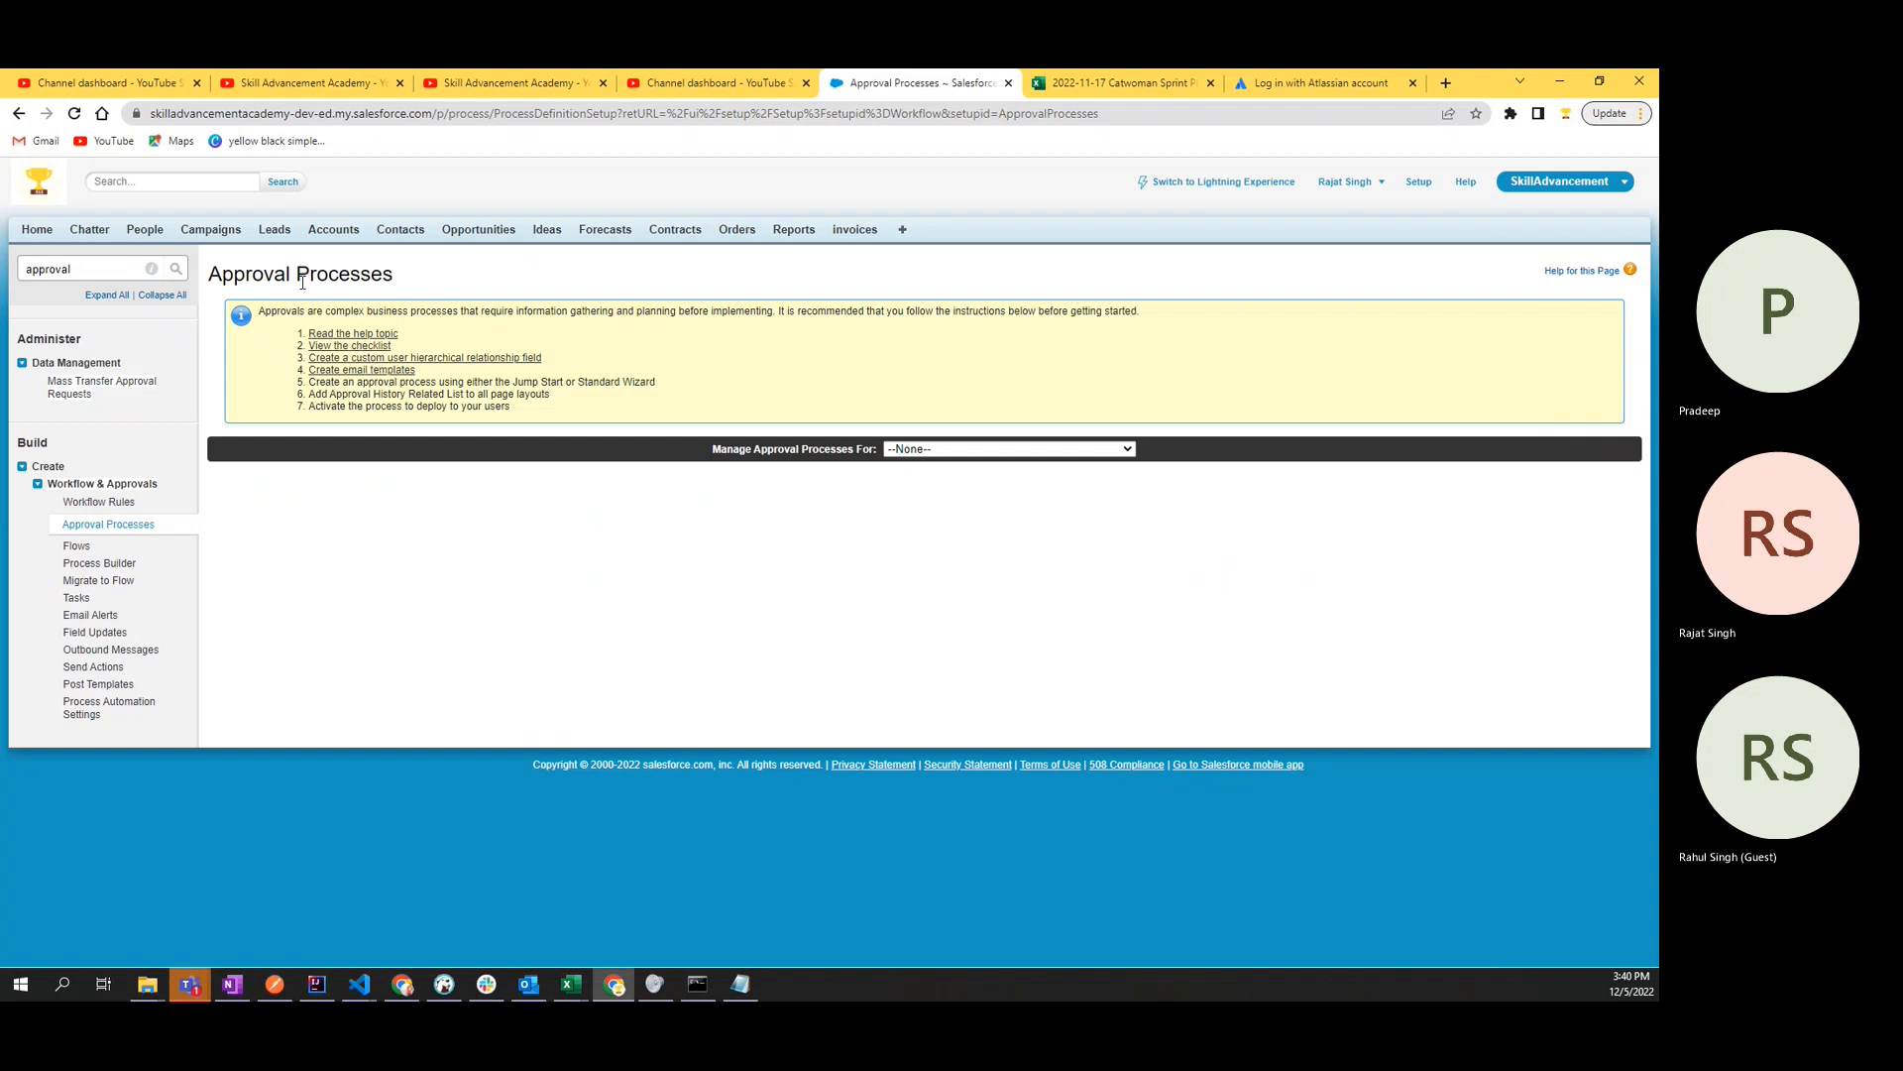
double_click(235, 277)
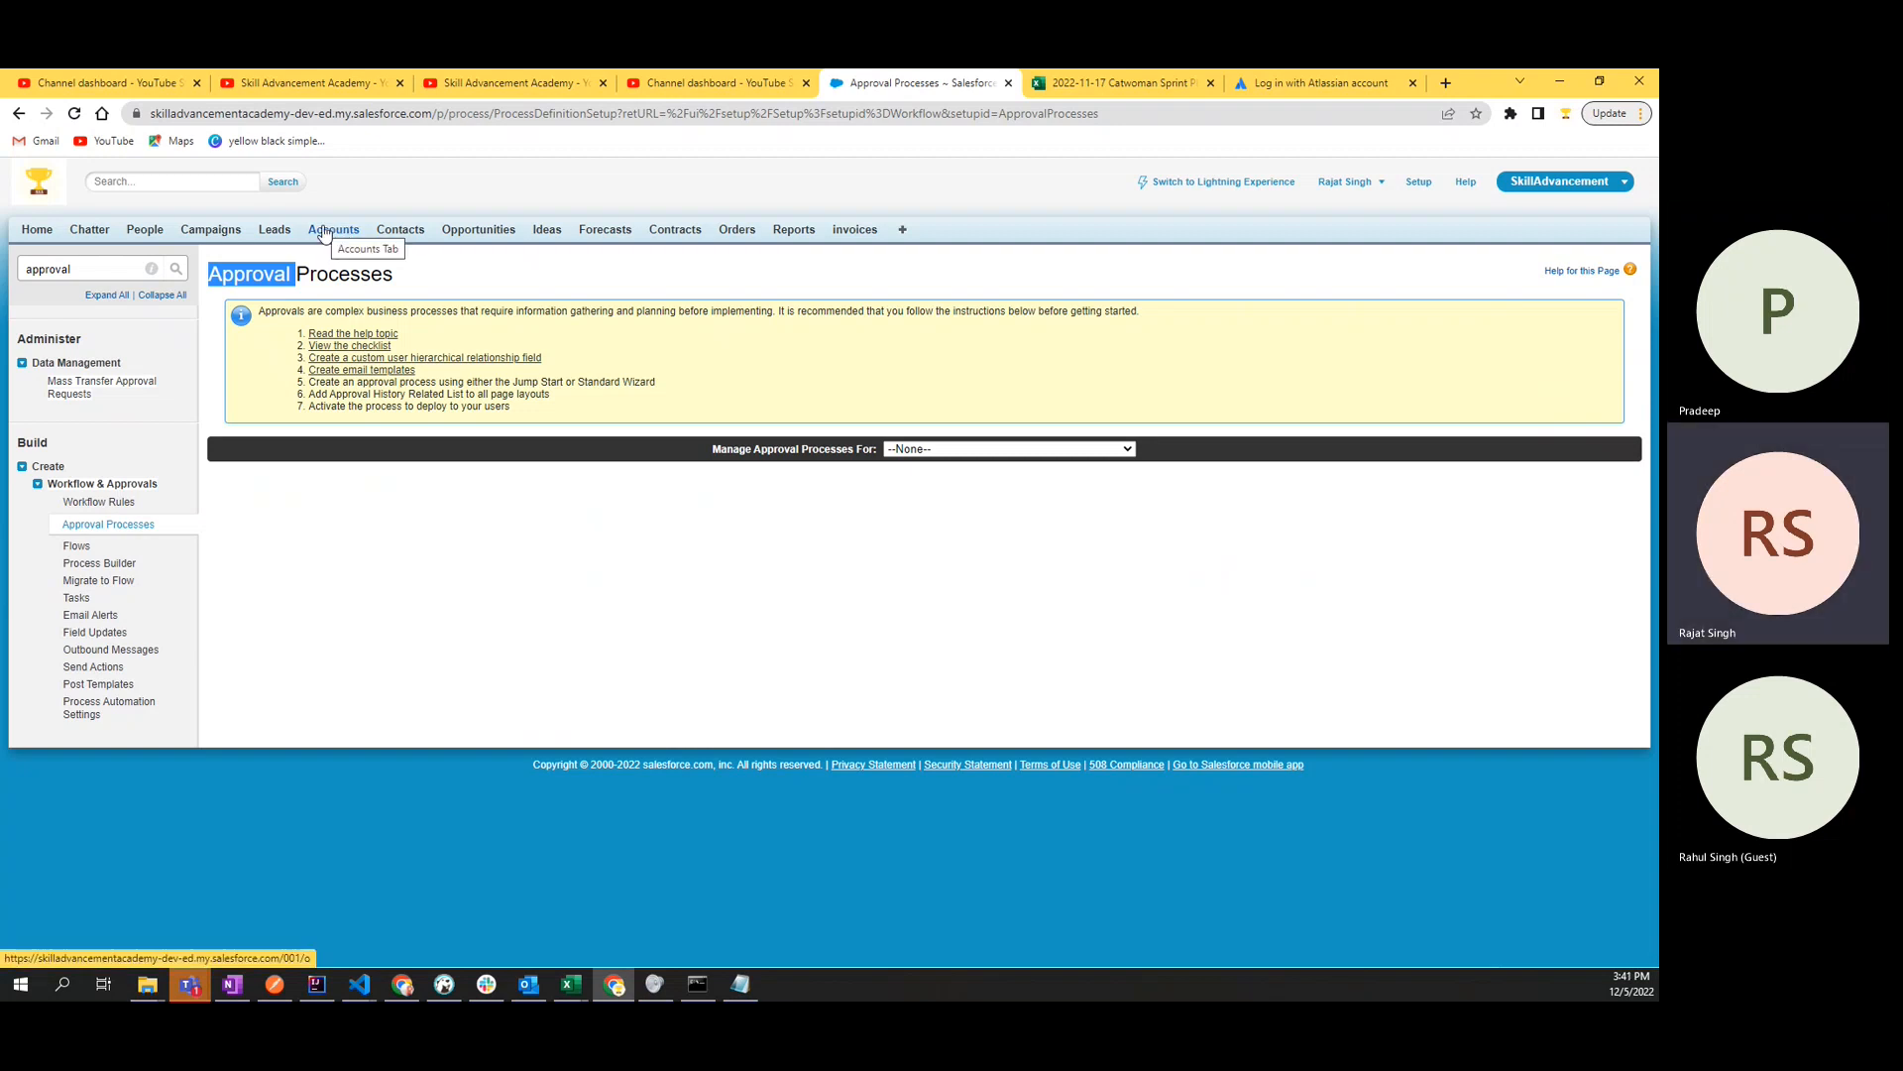
double_click(357, 275)
left_click(396, 278)
left_click_drag(397, 279, 252, 276)
left_click(382, 268)
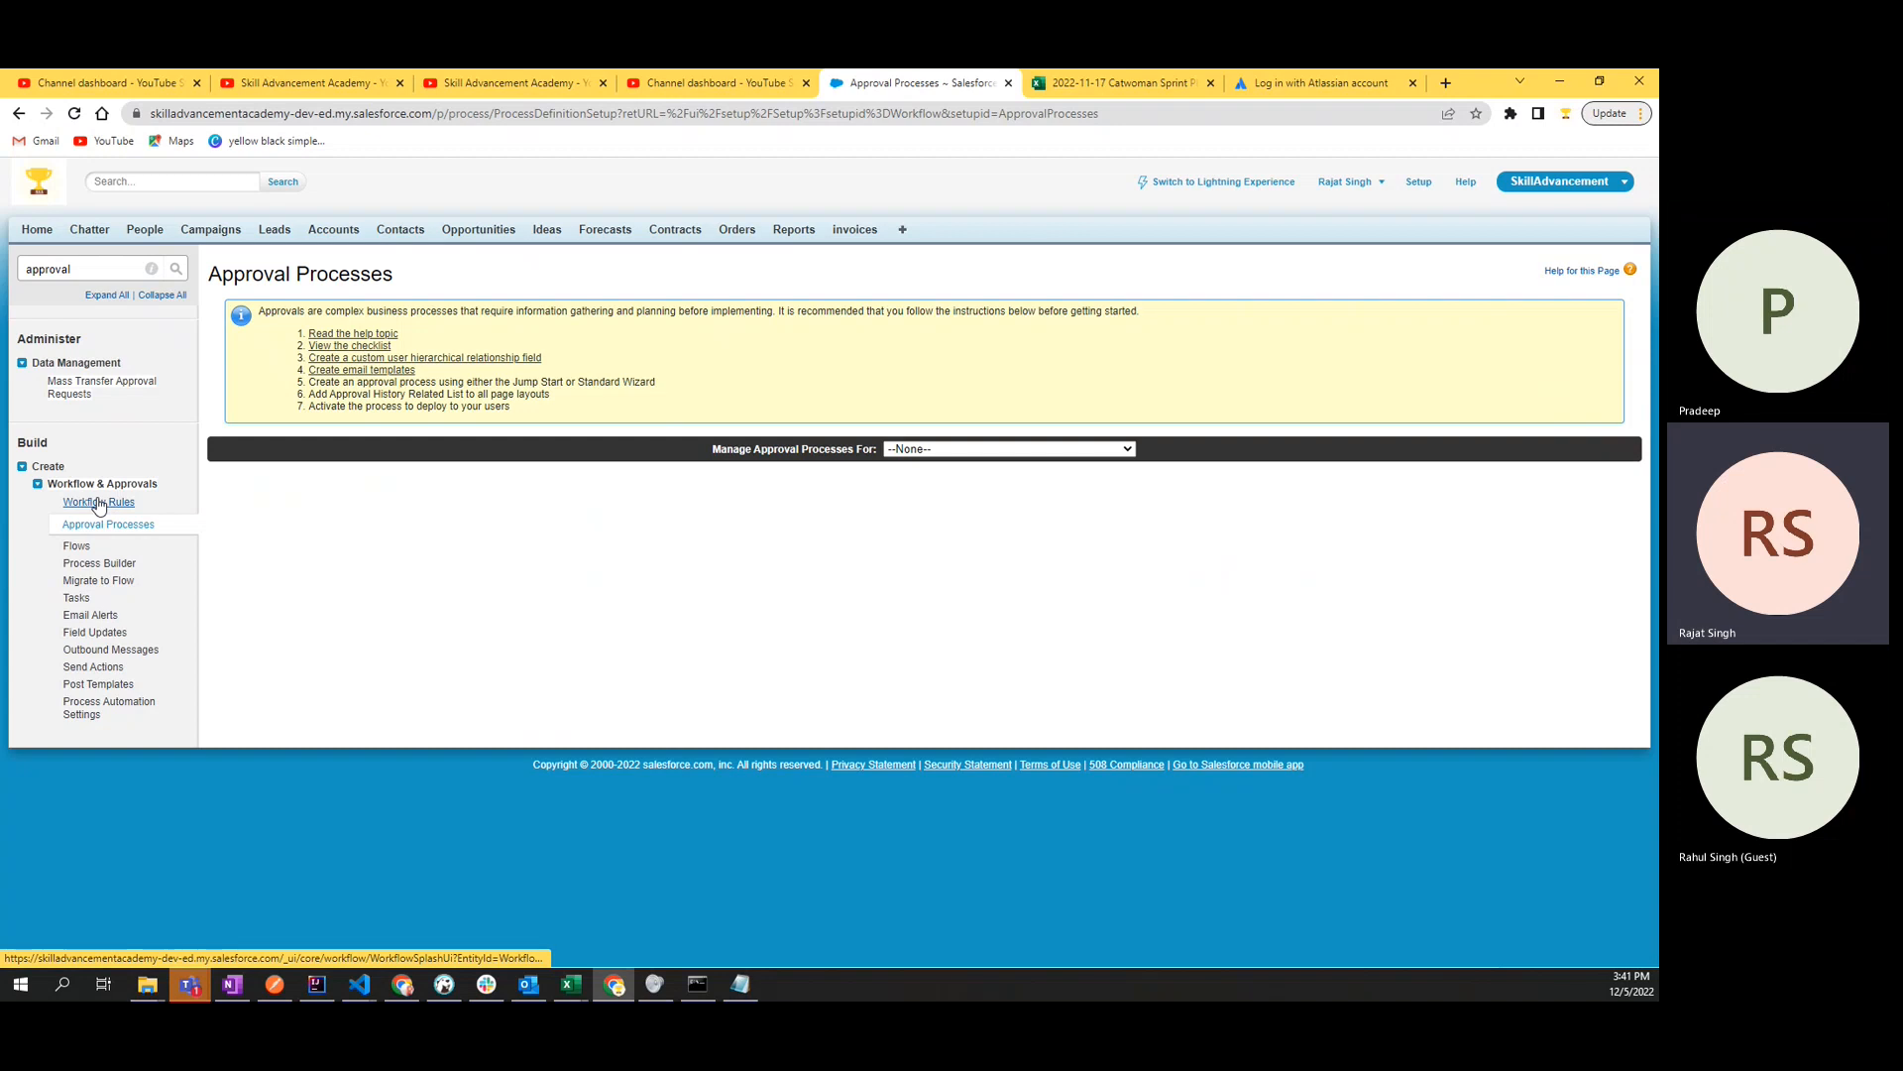
- Choose Account as the object to manage approval processes for
left_click(997, 450)
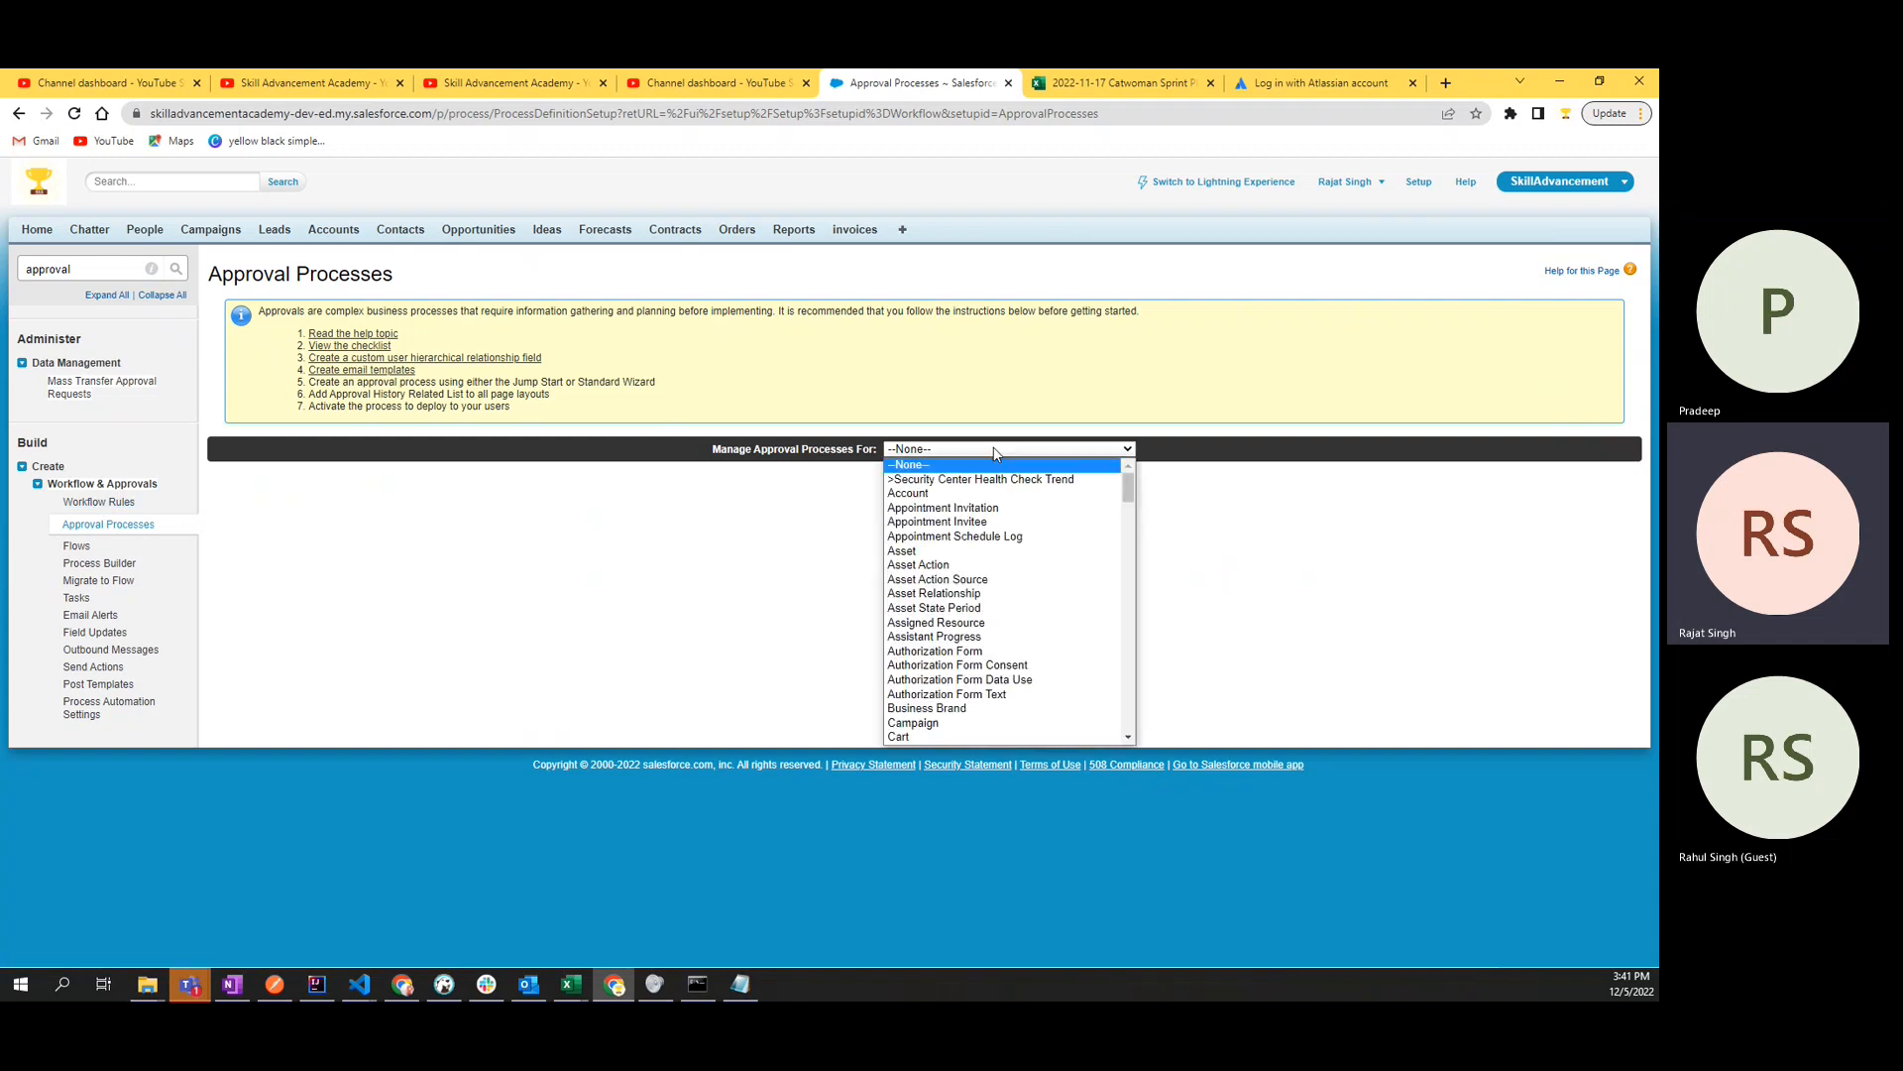
scroll(955, 692, "down", 15)
scroll(955, 692, "down", 15)
type("opp")
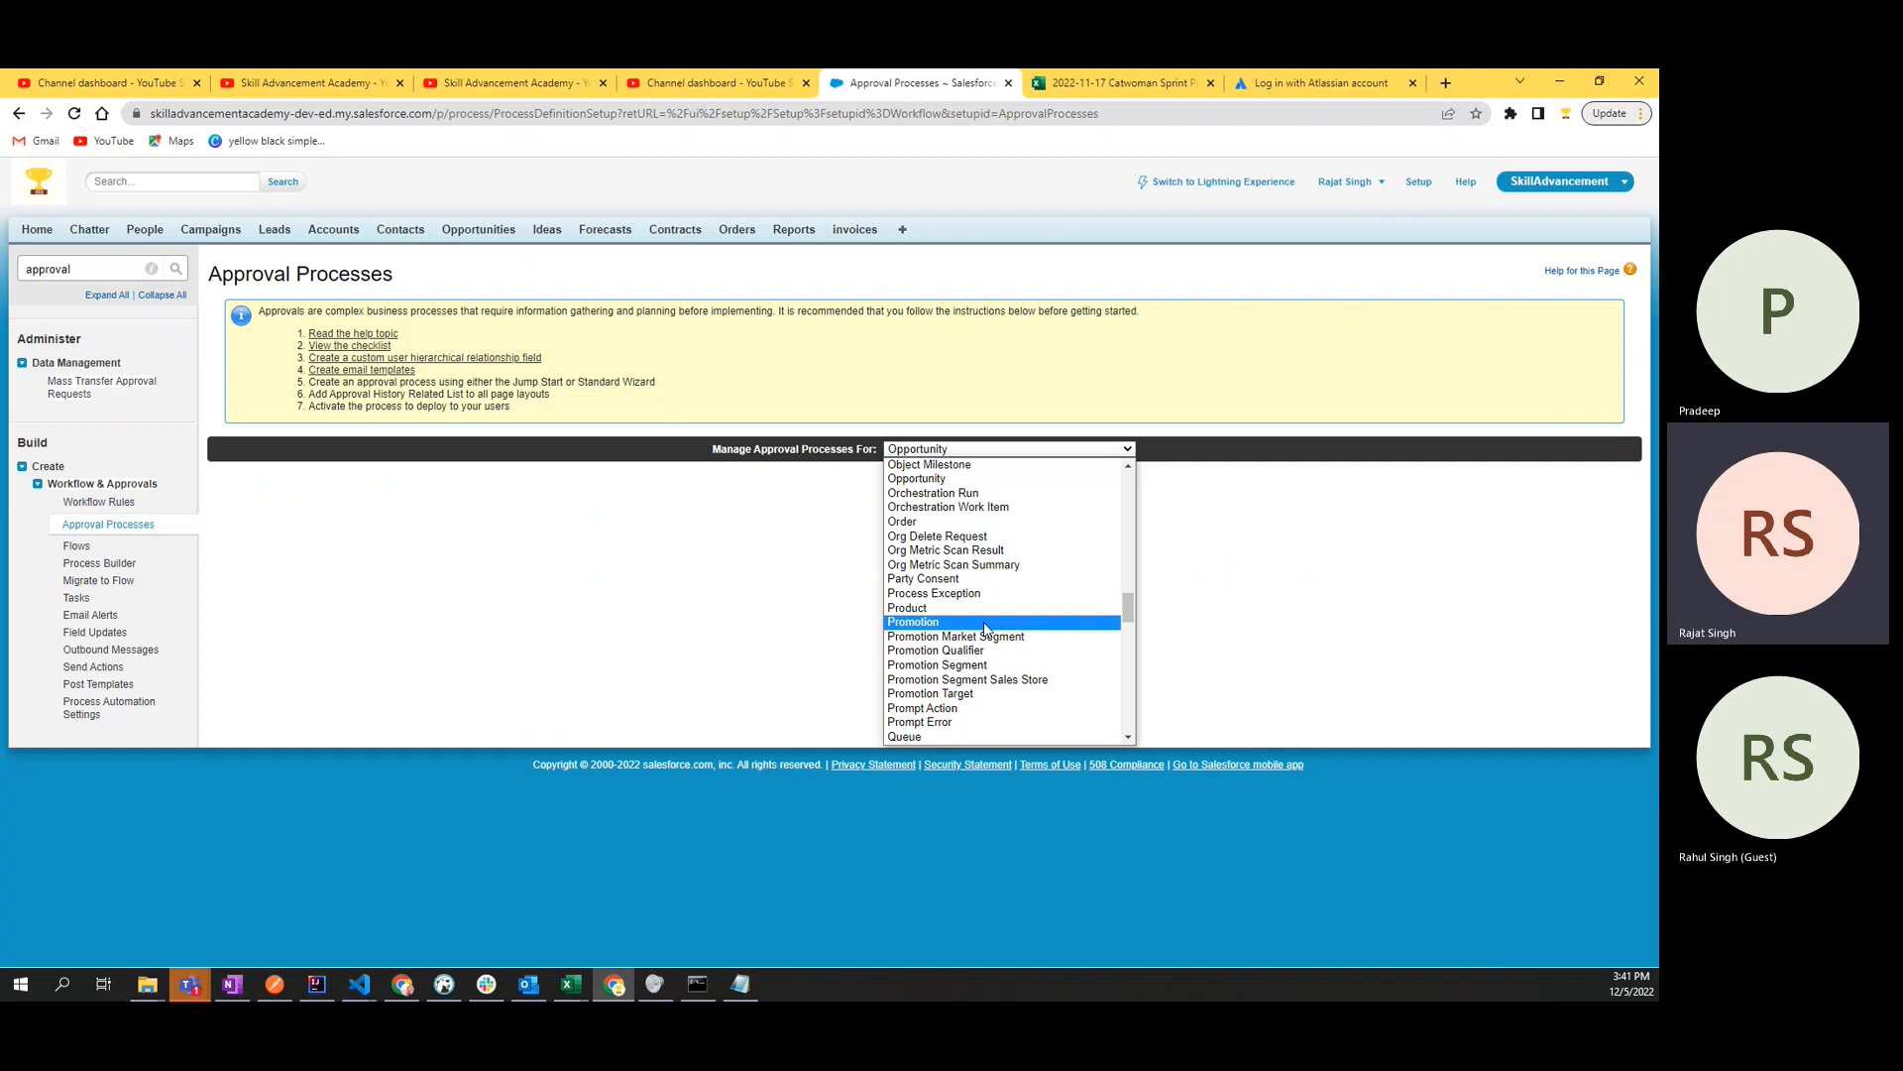
key("a")
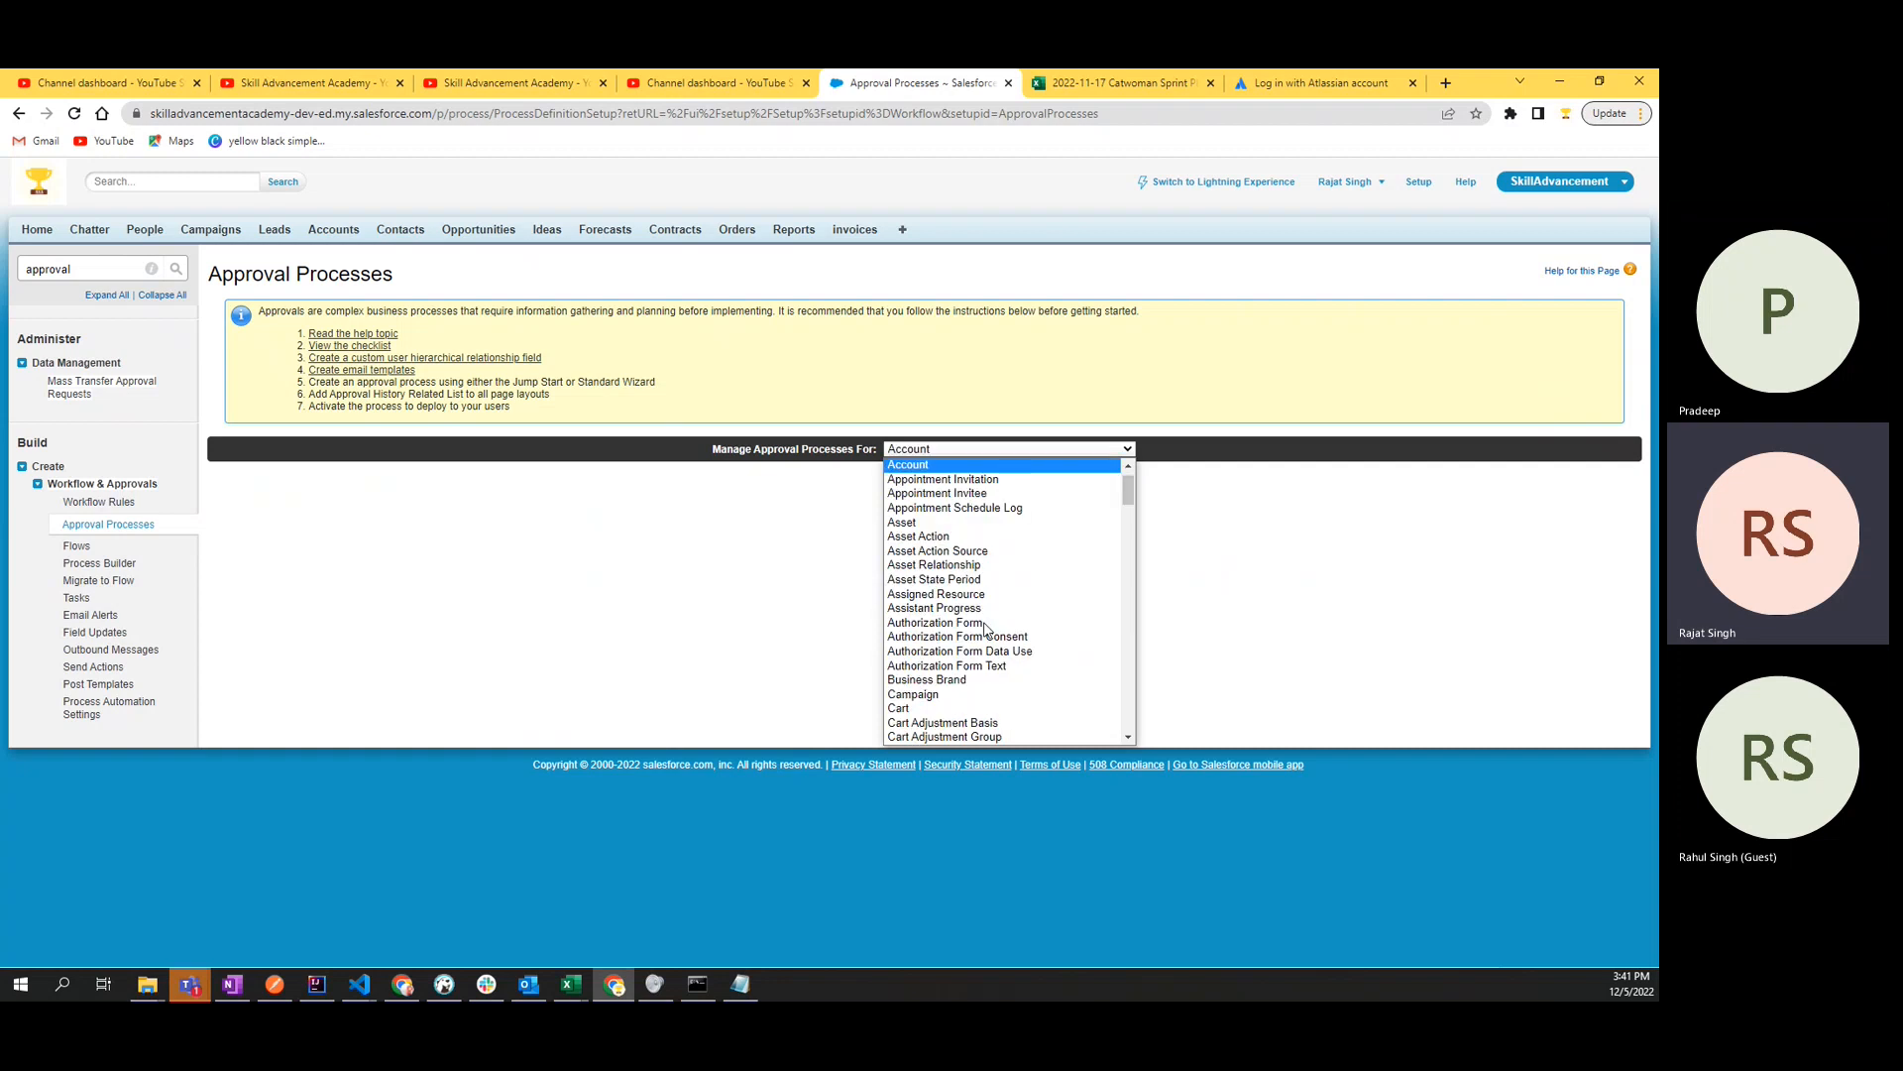
left_click(949, 468)
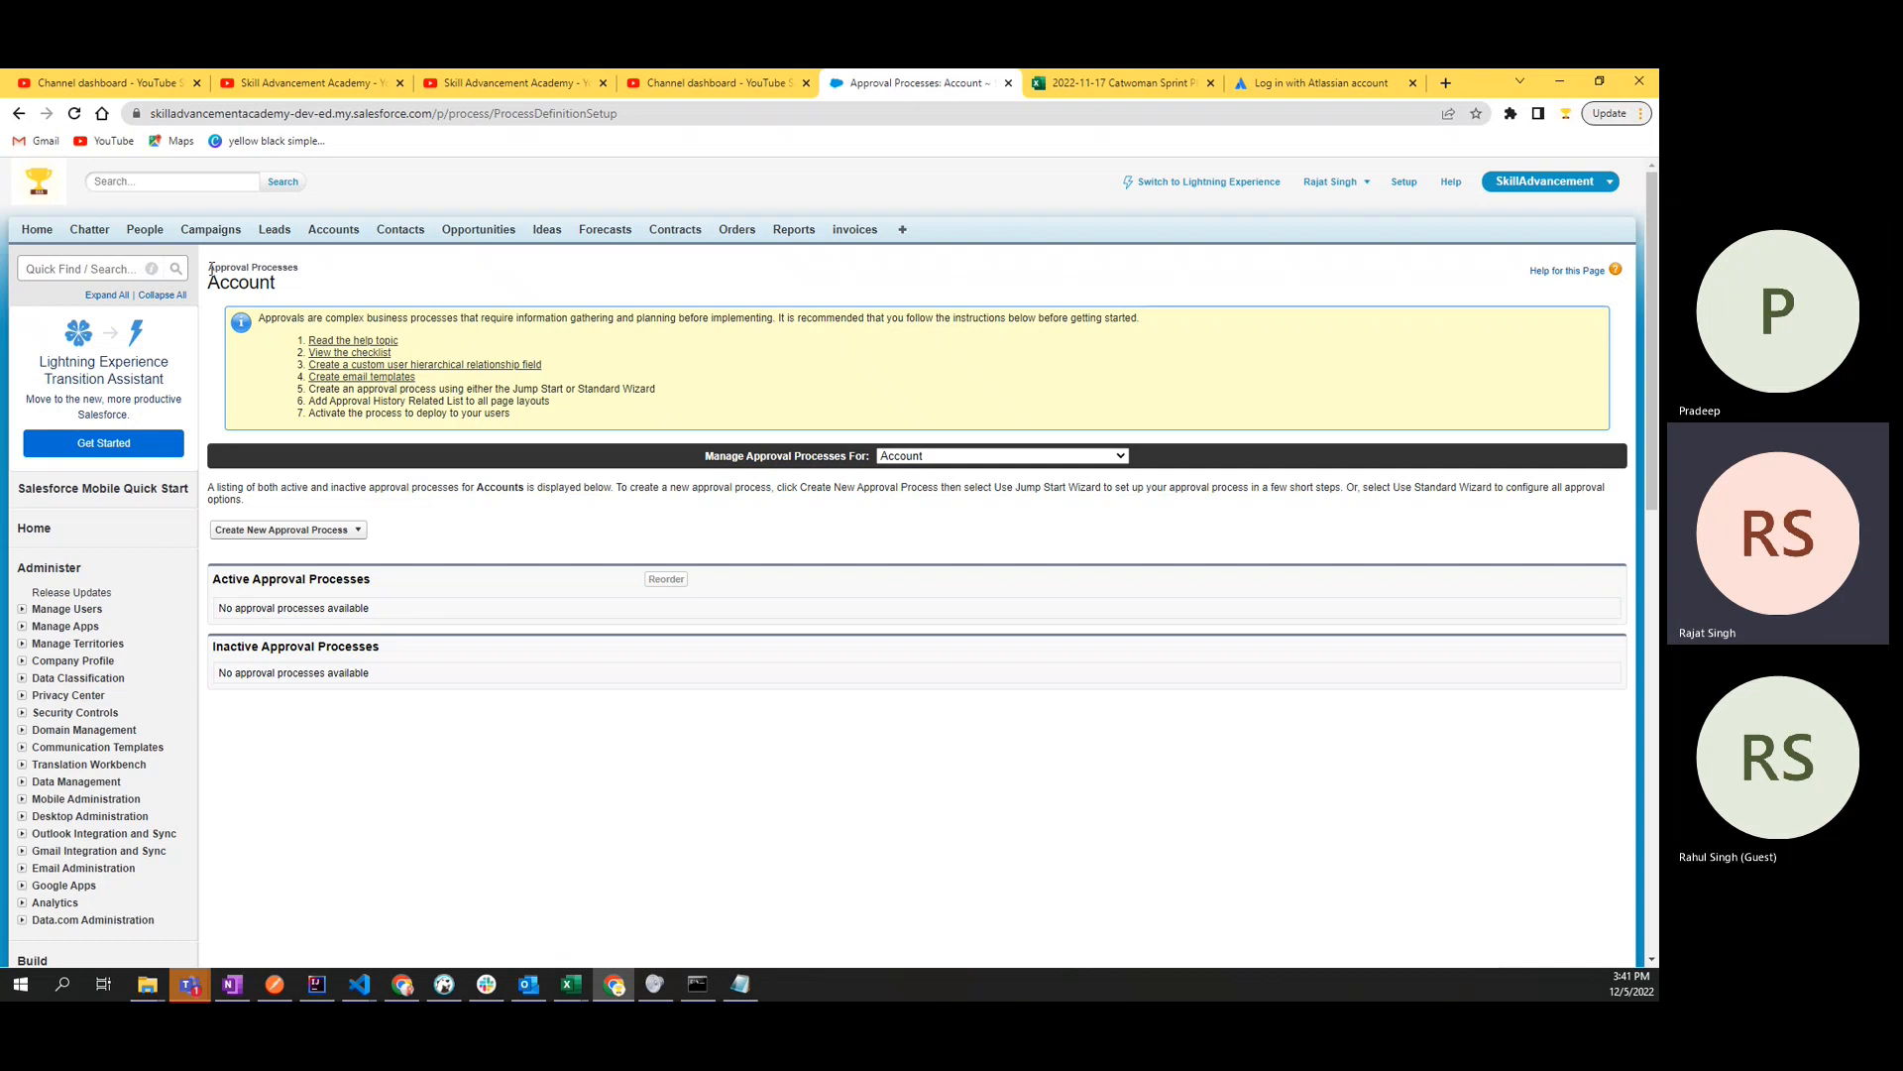
- Examine the heading of the Account approval processes page
left_click_drag(209, 267, 275, 288)
left_click(363, 293)
left_click_drag(299, 288, 210, 290)
double_click(291, 268)
left_click(287, 282)
left_click_drag(216, 287, 341, 285)
left_click(347, 289)
key("alt+Tab")
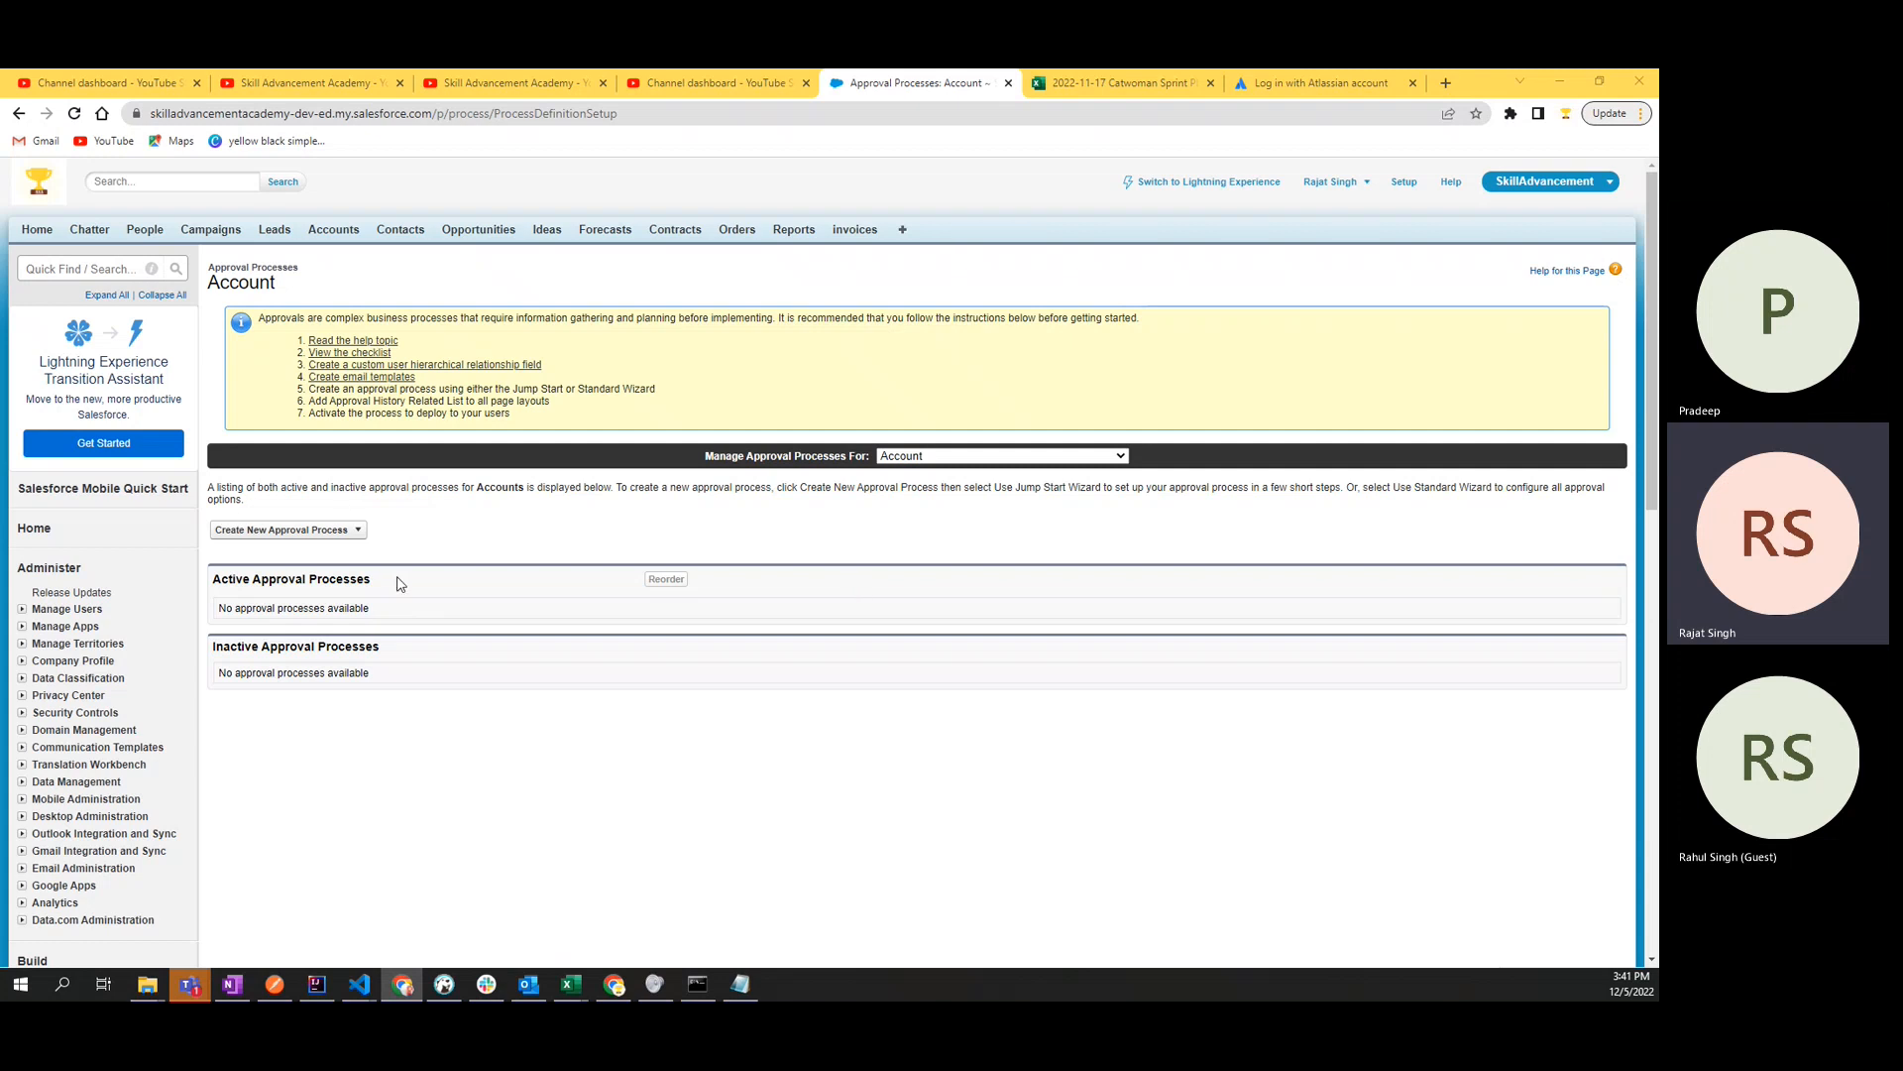
- Examine the introductory text about listing and creating active and inactive approval processes for Accounts
left_click_drag(206, 489, 251, 506)
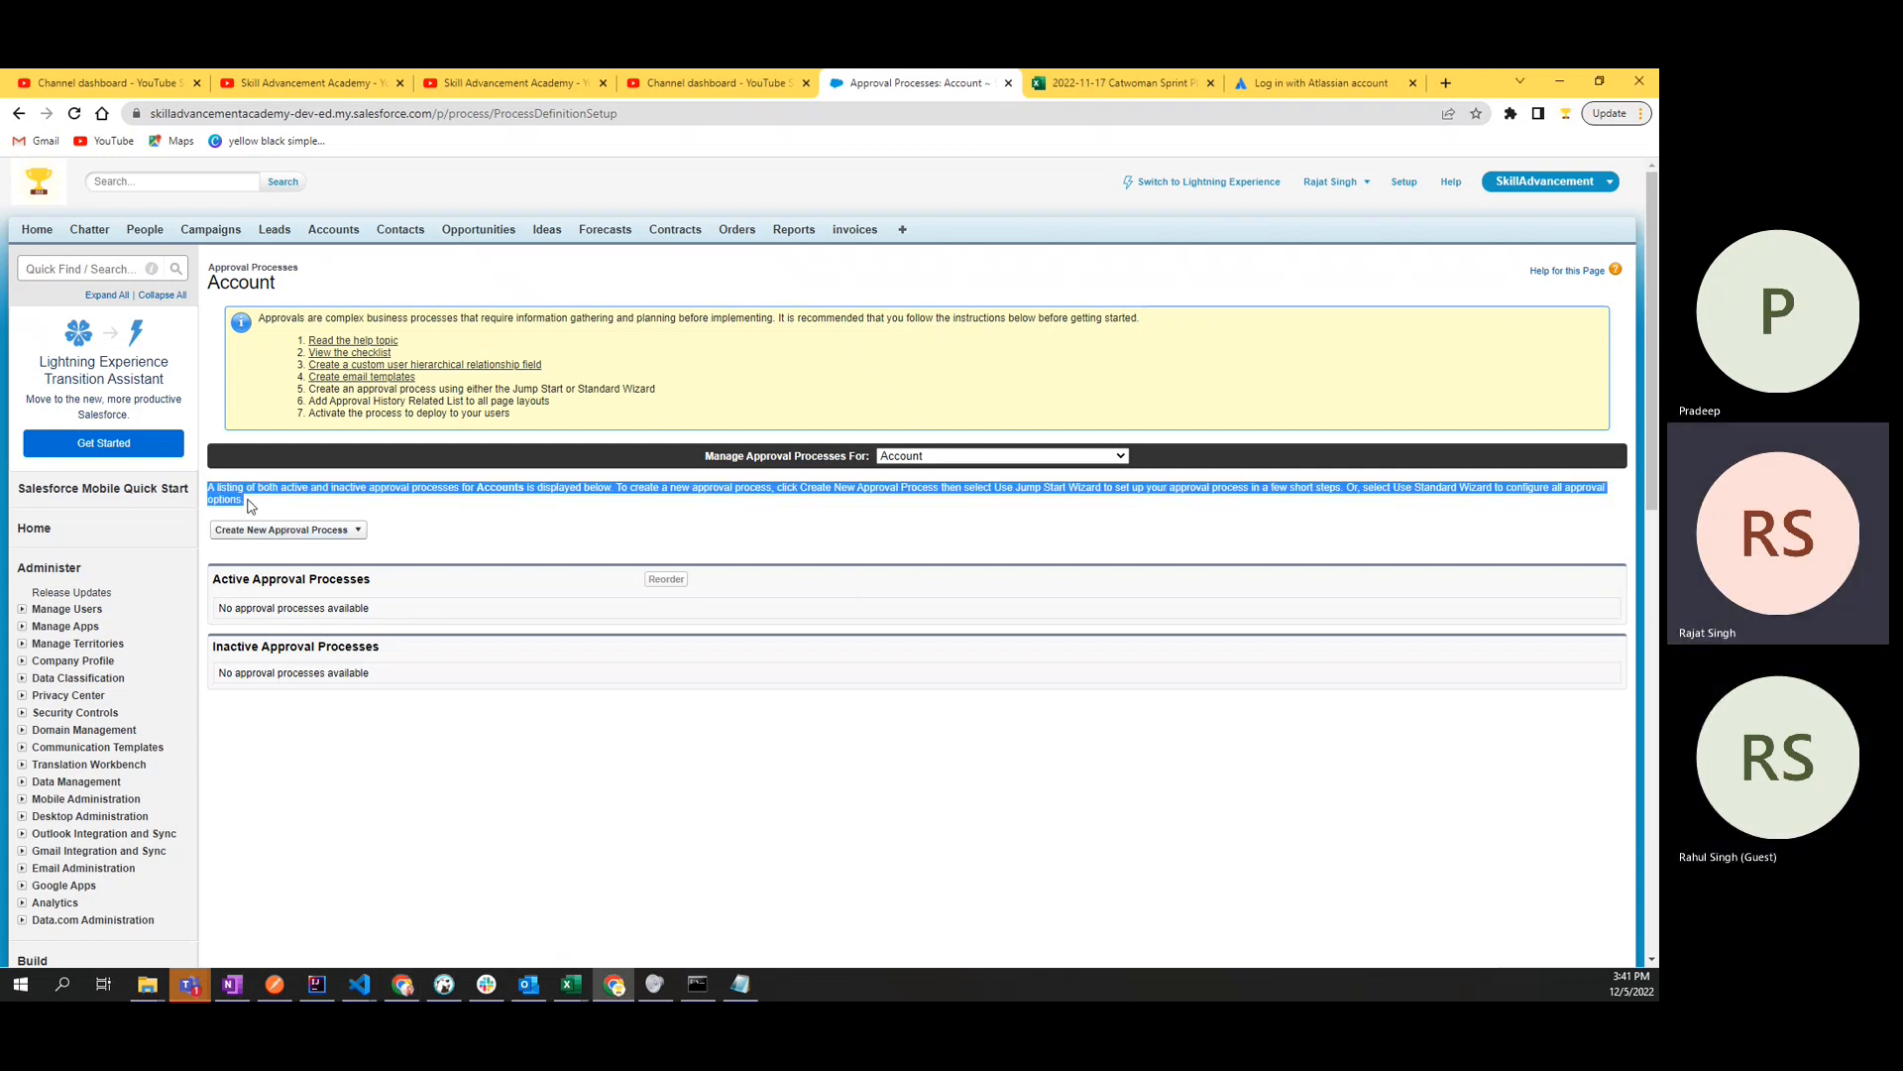
left_click(266, 509)
double_click(515, 490)
left_click(507, 522)
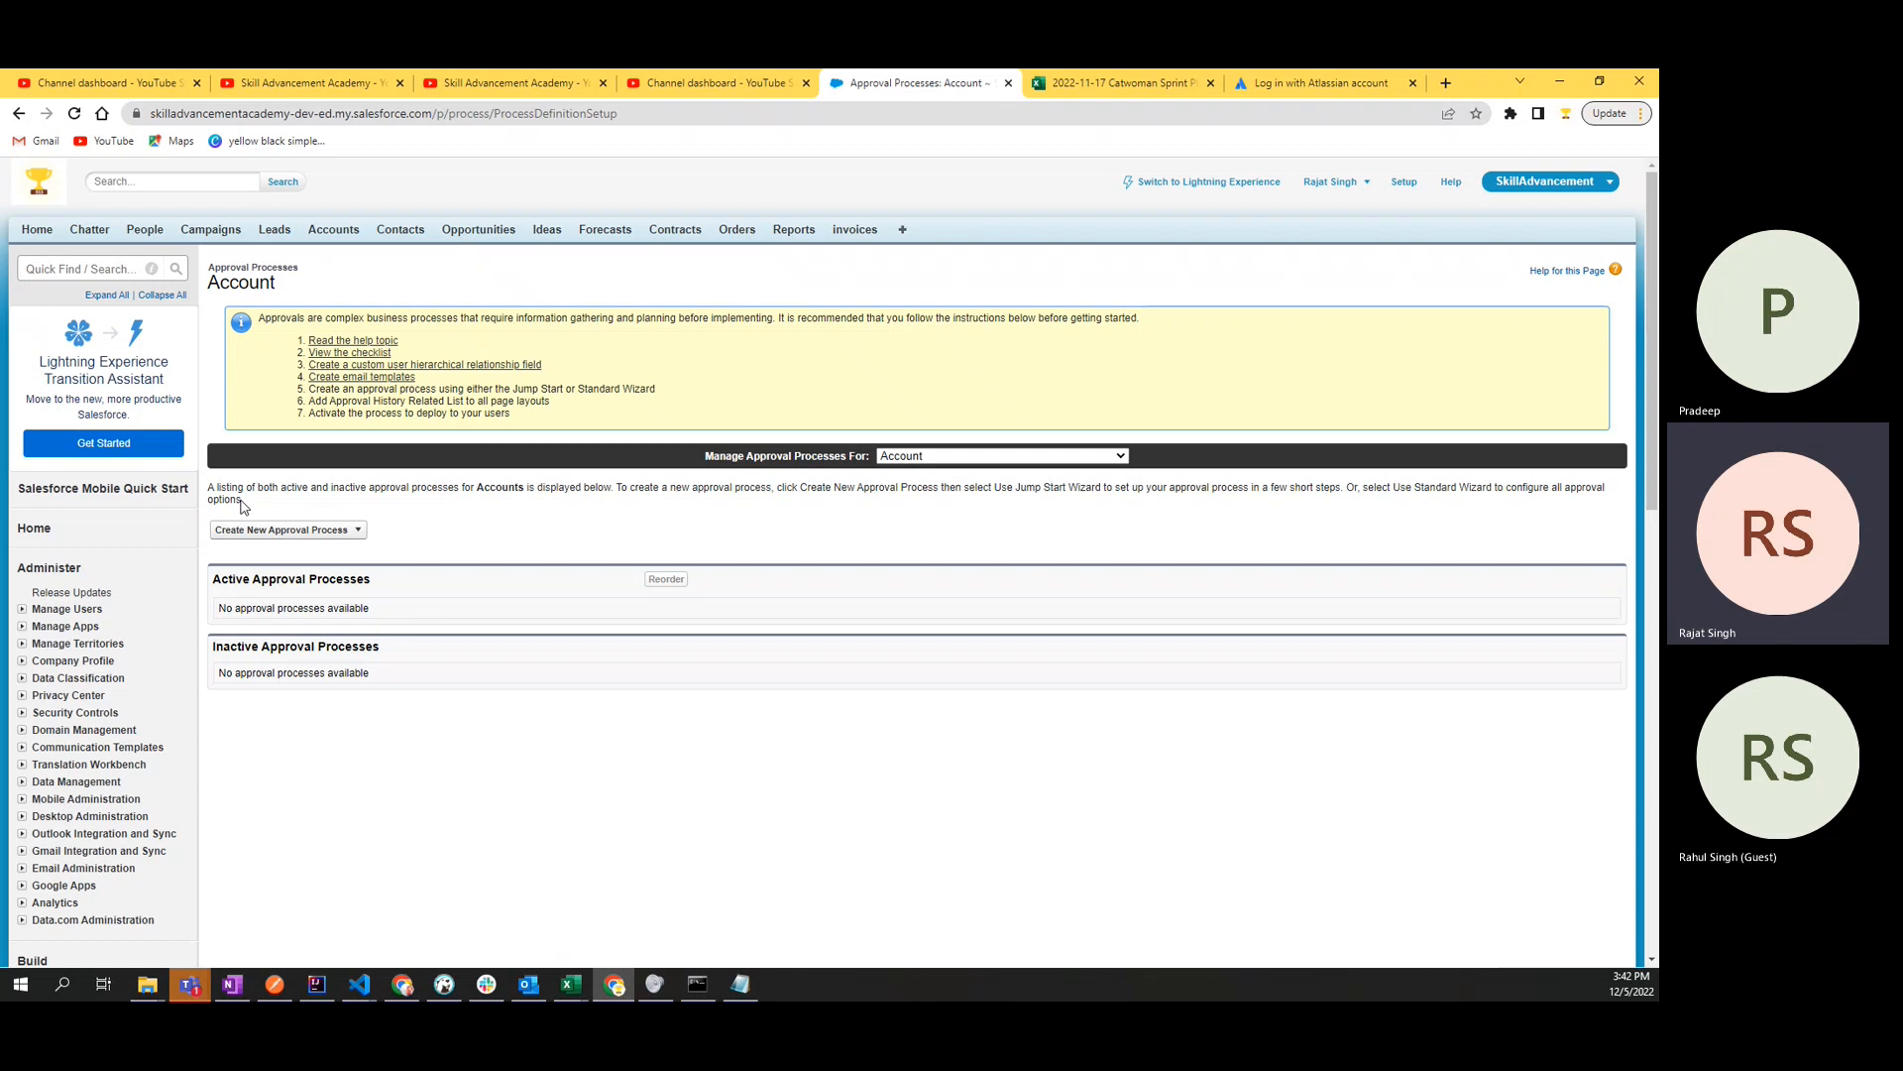
left_click_drag(245, 506, 211, 487)
left_click(288, 514)
left_click_drag(248, 510, 214, 497)
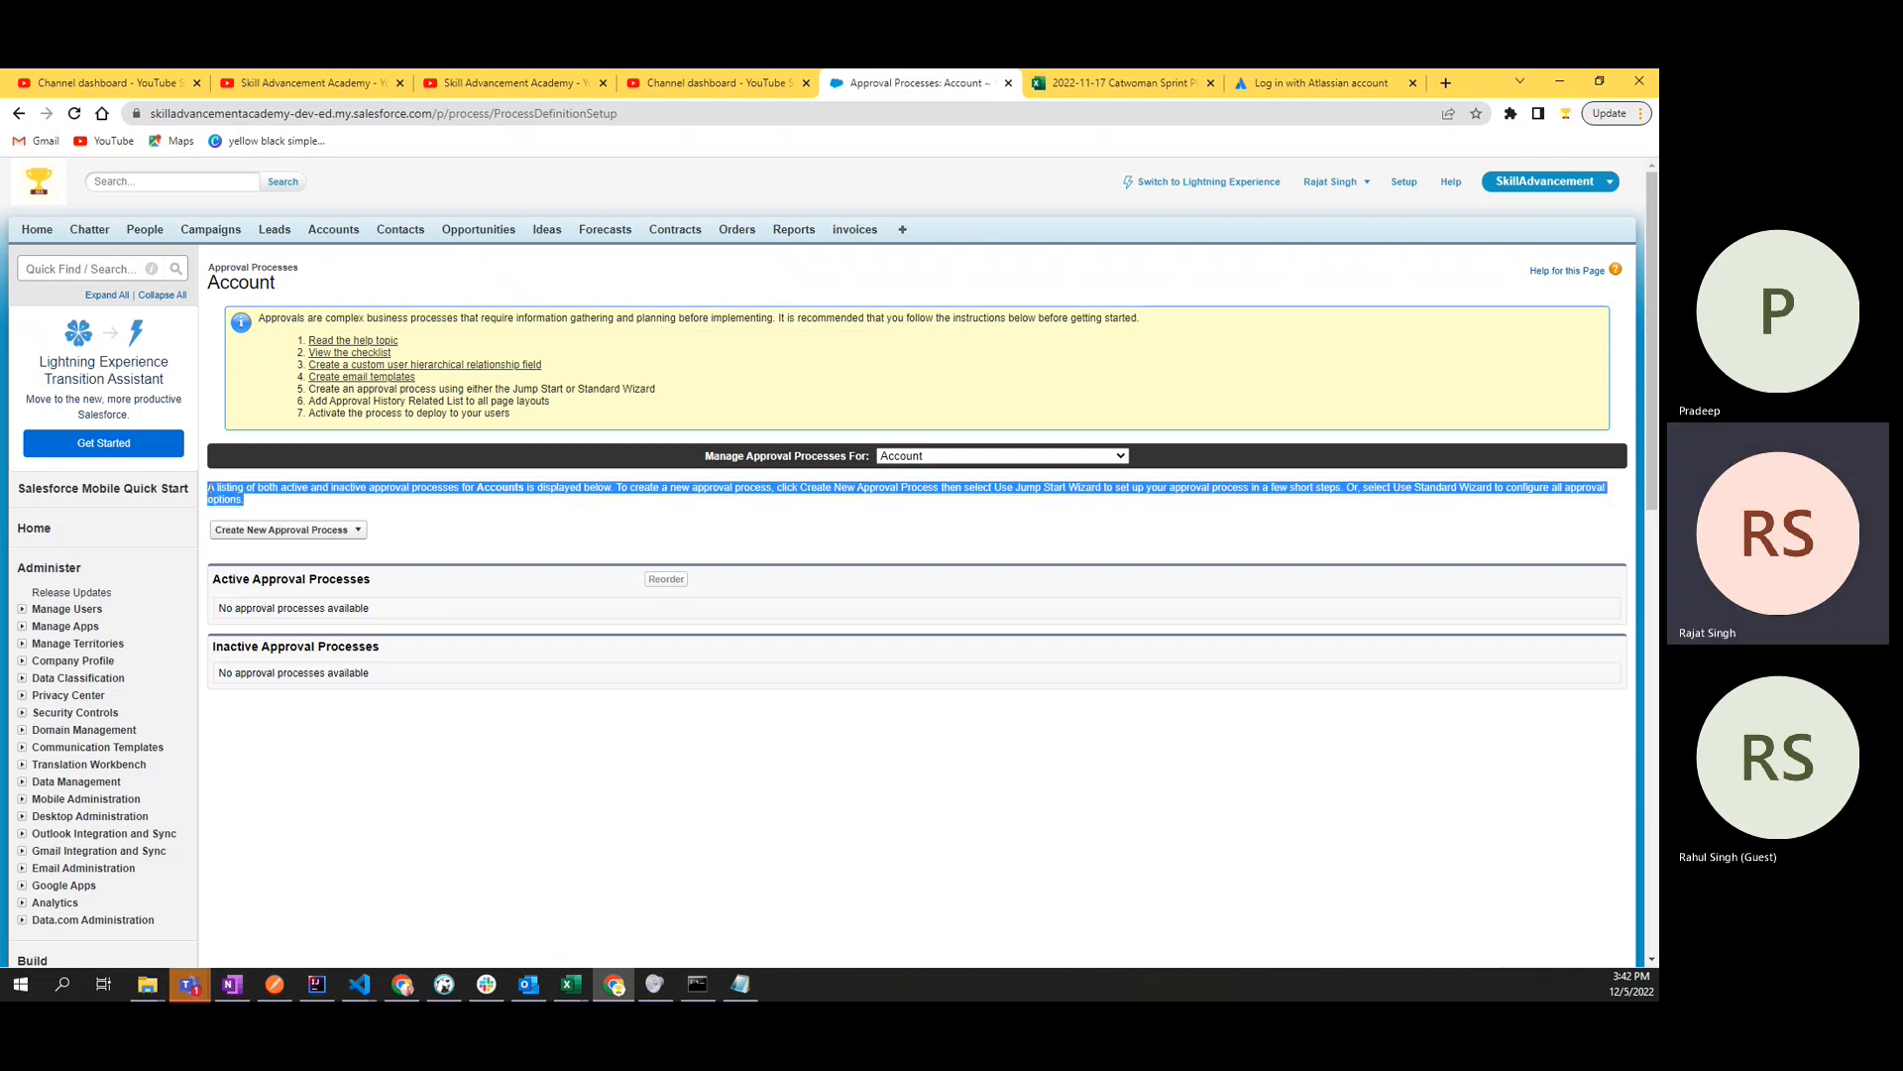
left_click(260, 508)
left_click_drag(246, 505, 210, 488)
left_click(296, 508)
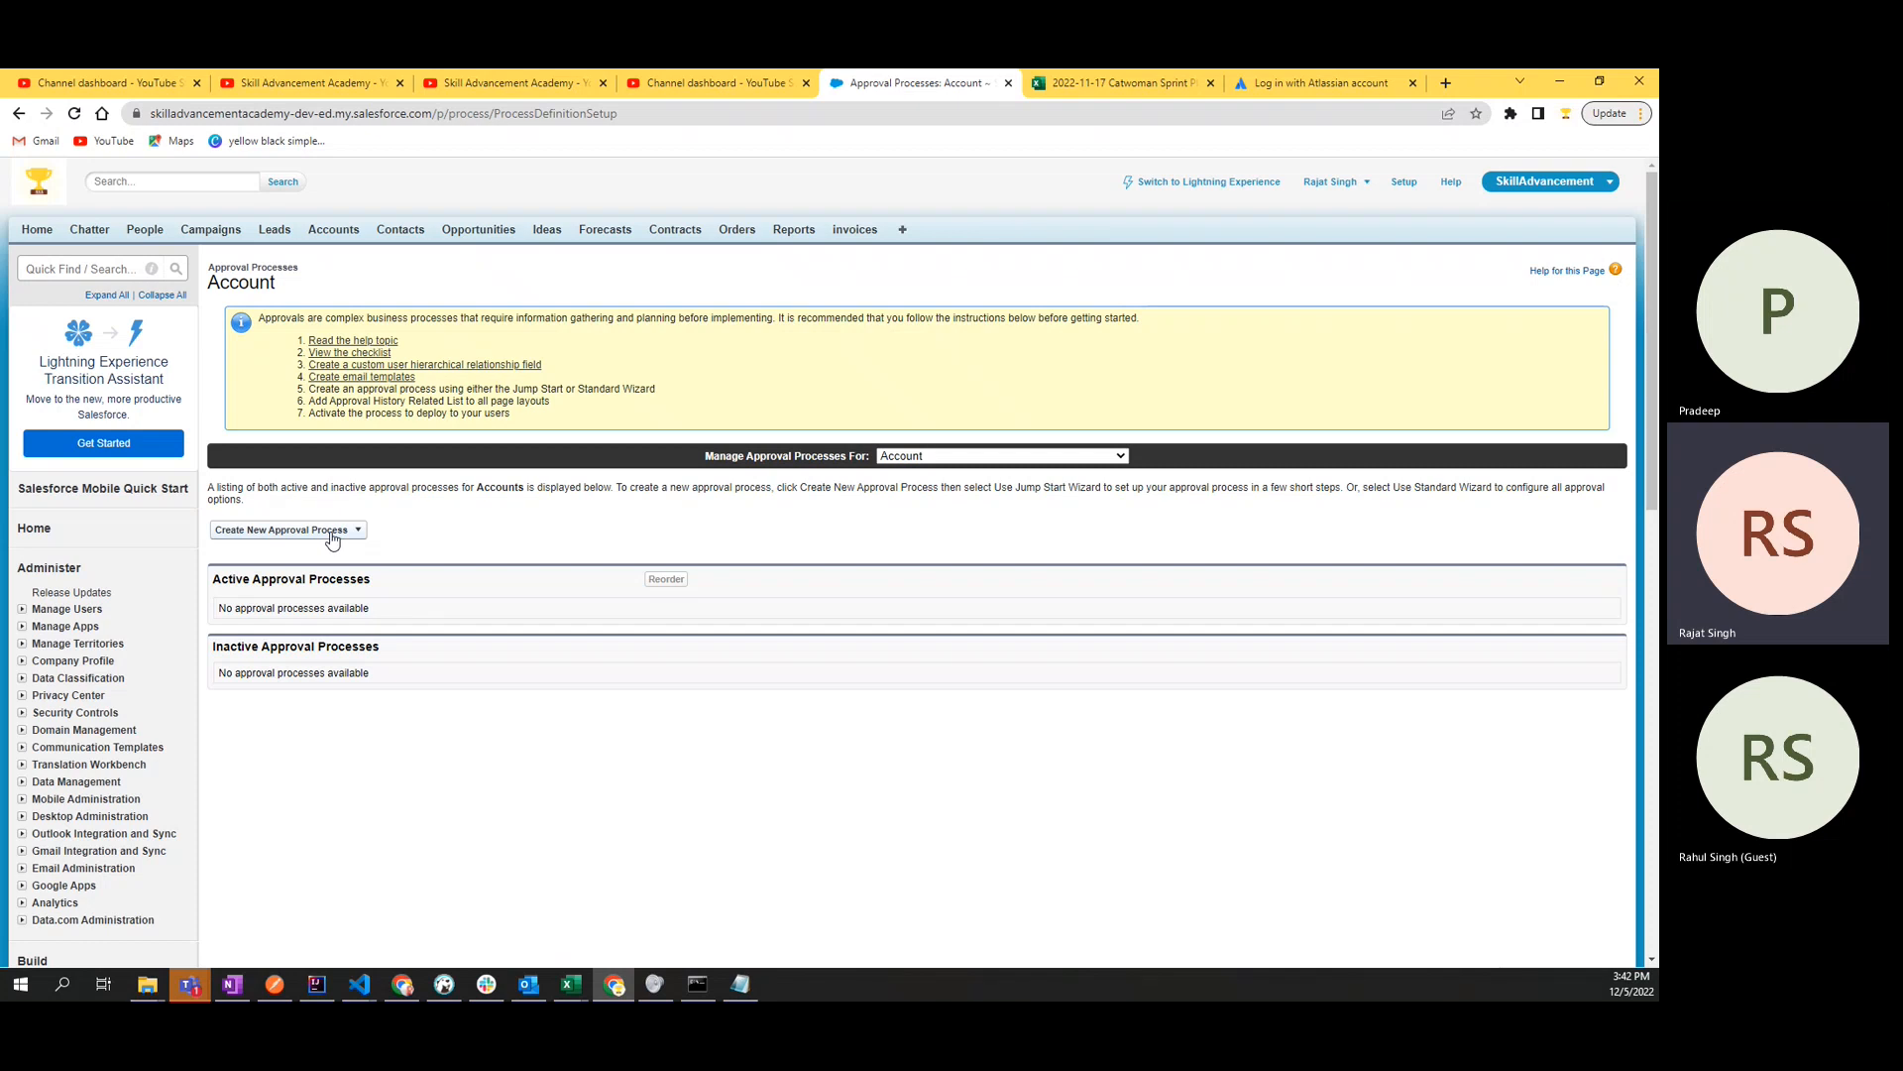
- Start creating a new Account approval process with the Jump Start Wizard
left_click(281, 536)
left_click(293, 531)
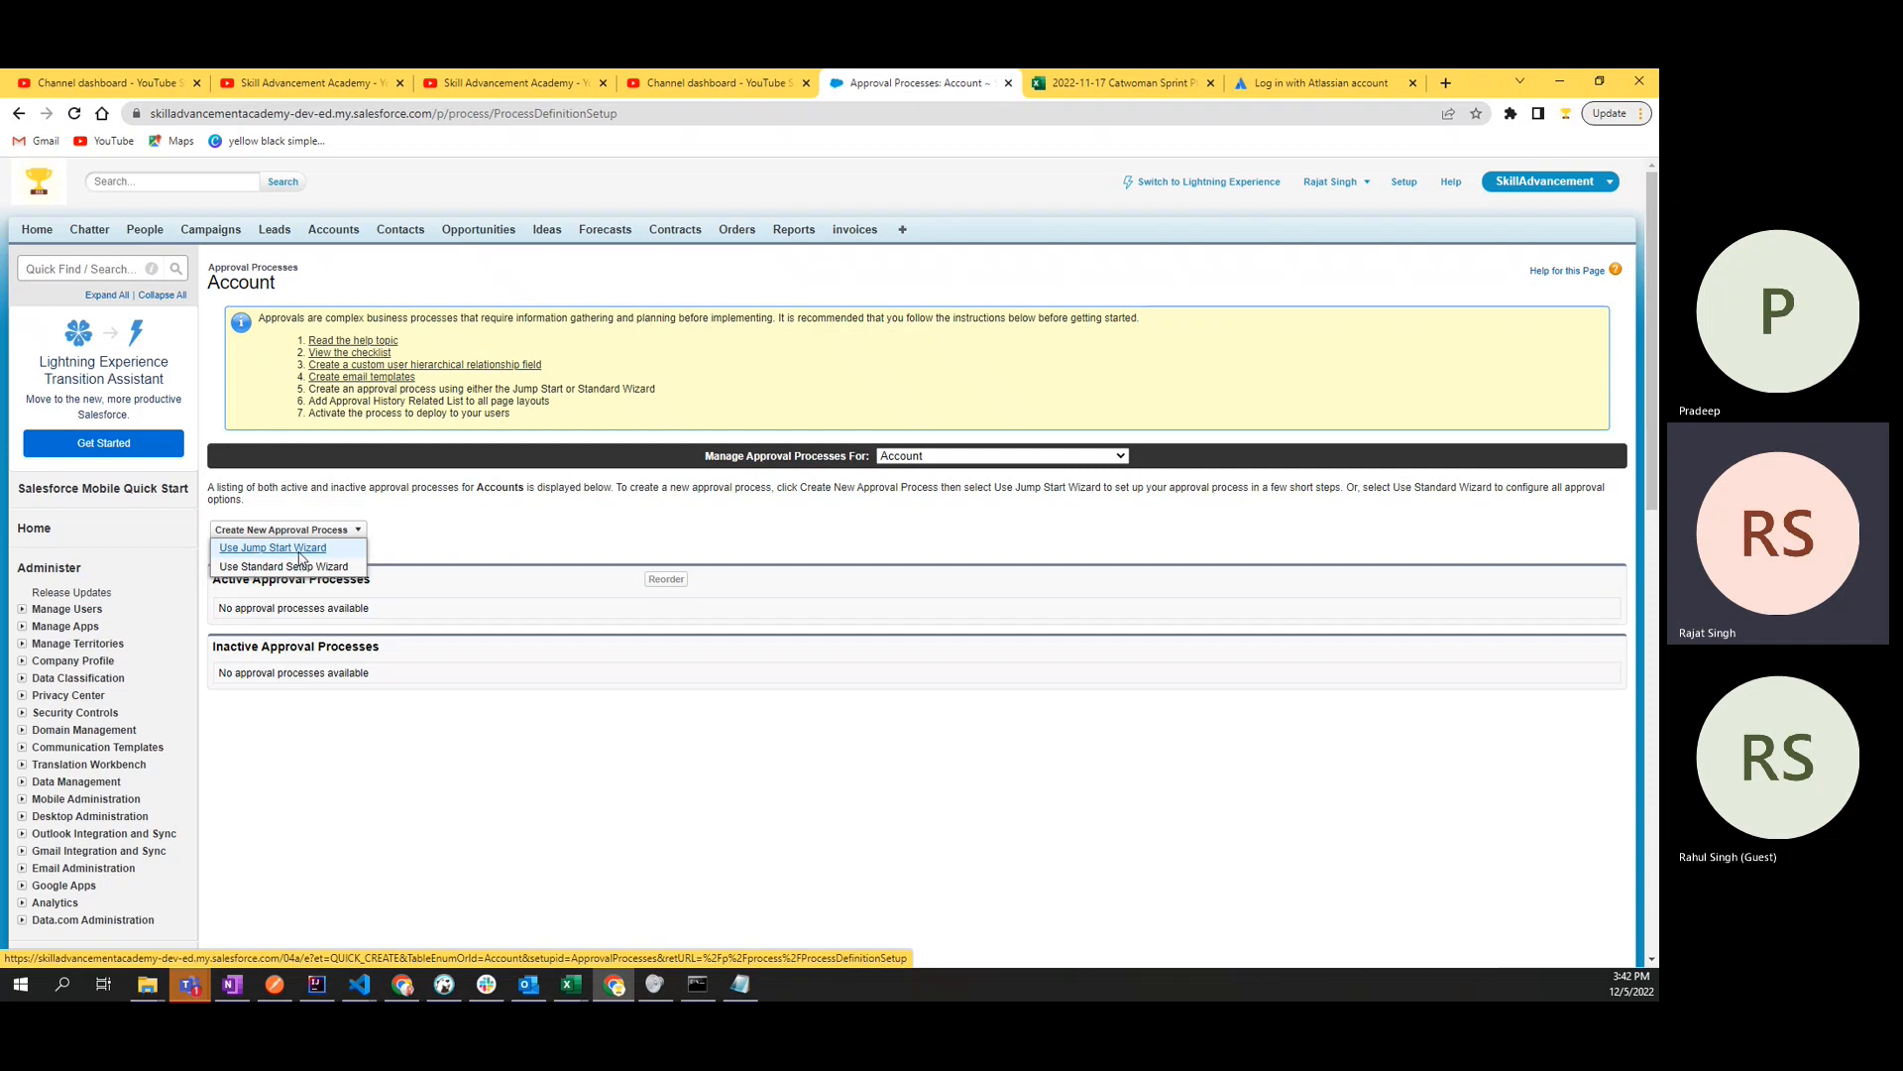
left_click(303, 551)
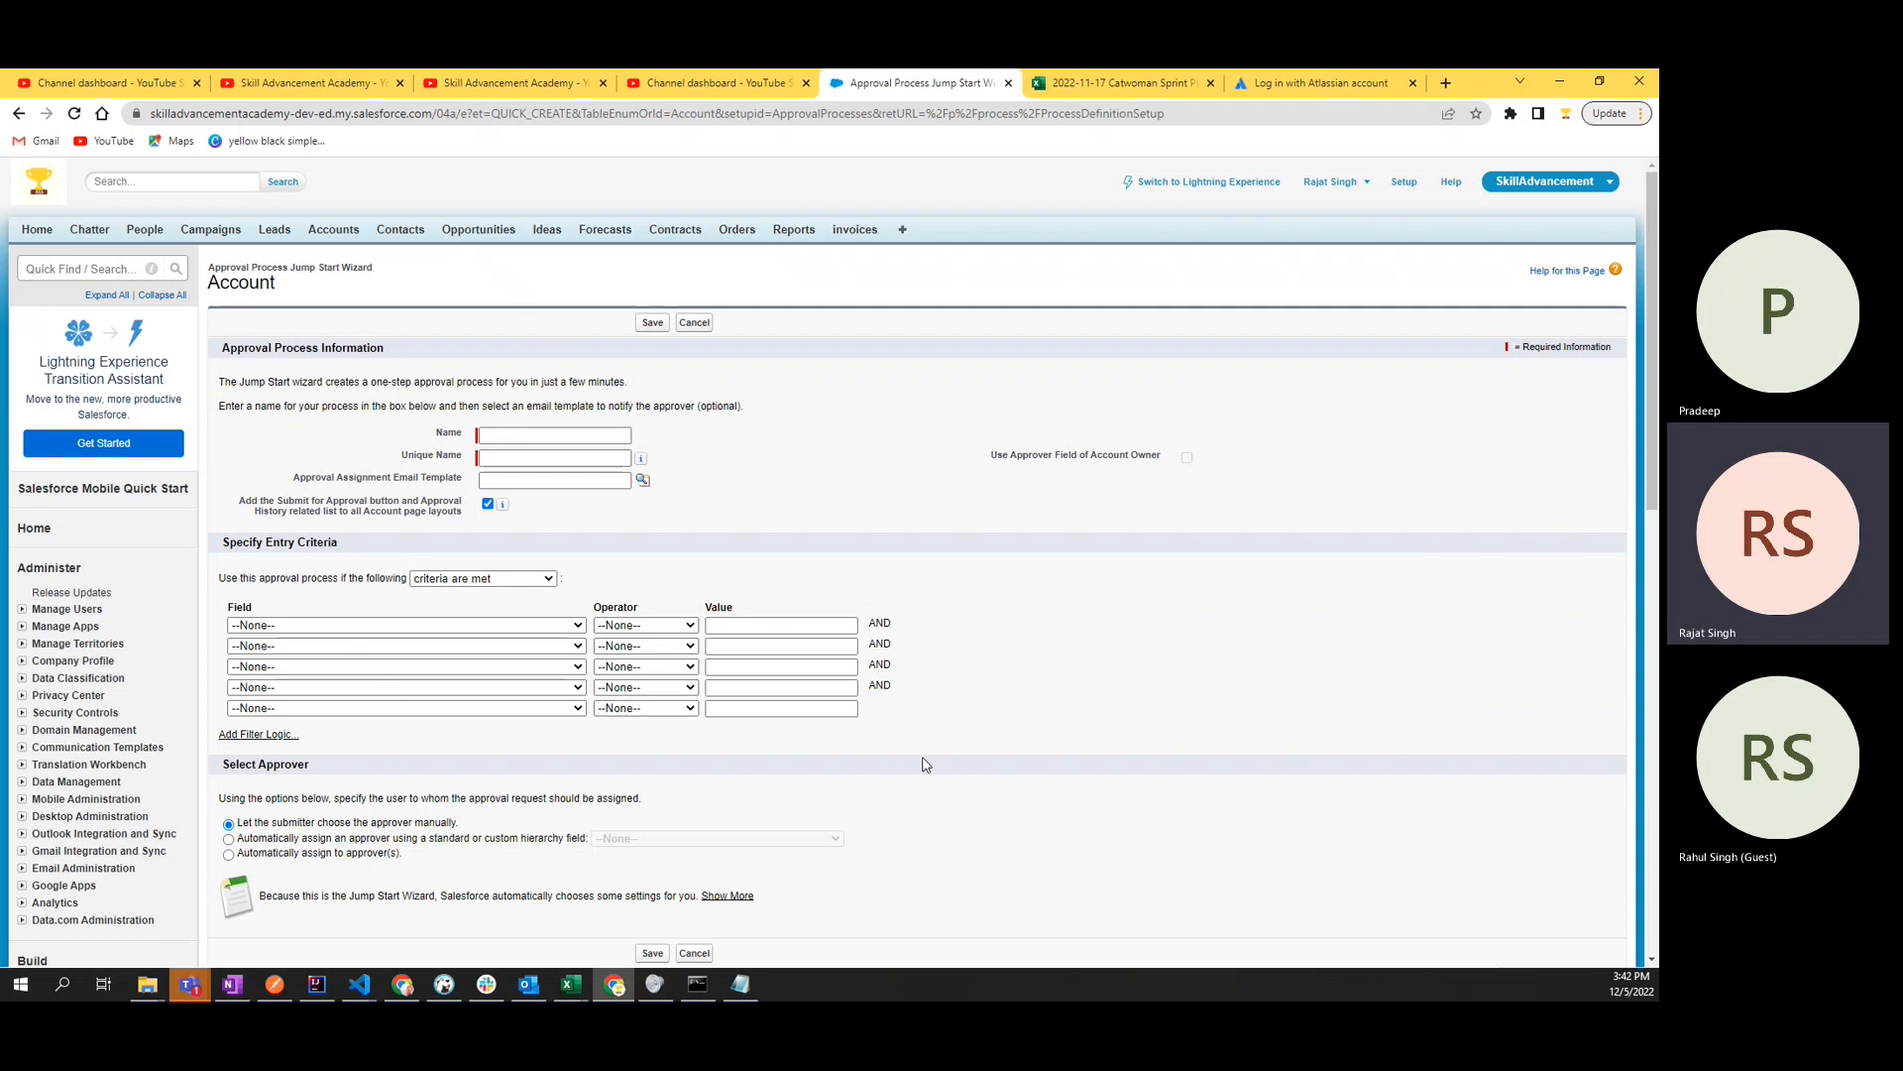
- Name the approval process "Approval on new Accounts" and let its unique name fill in
left_click(566, 451)
left_click(563, 437)
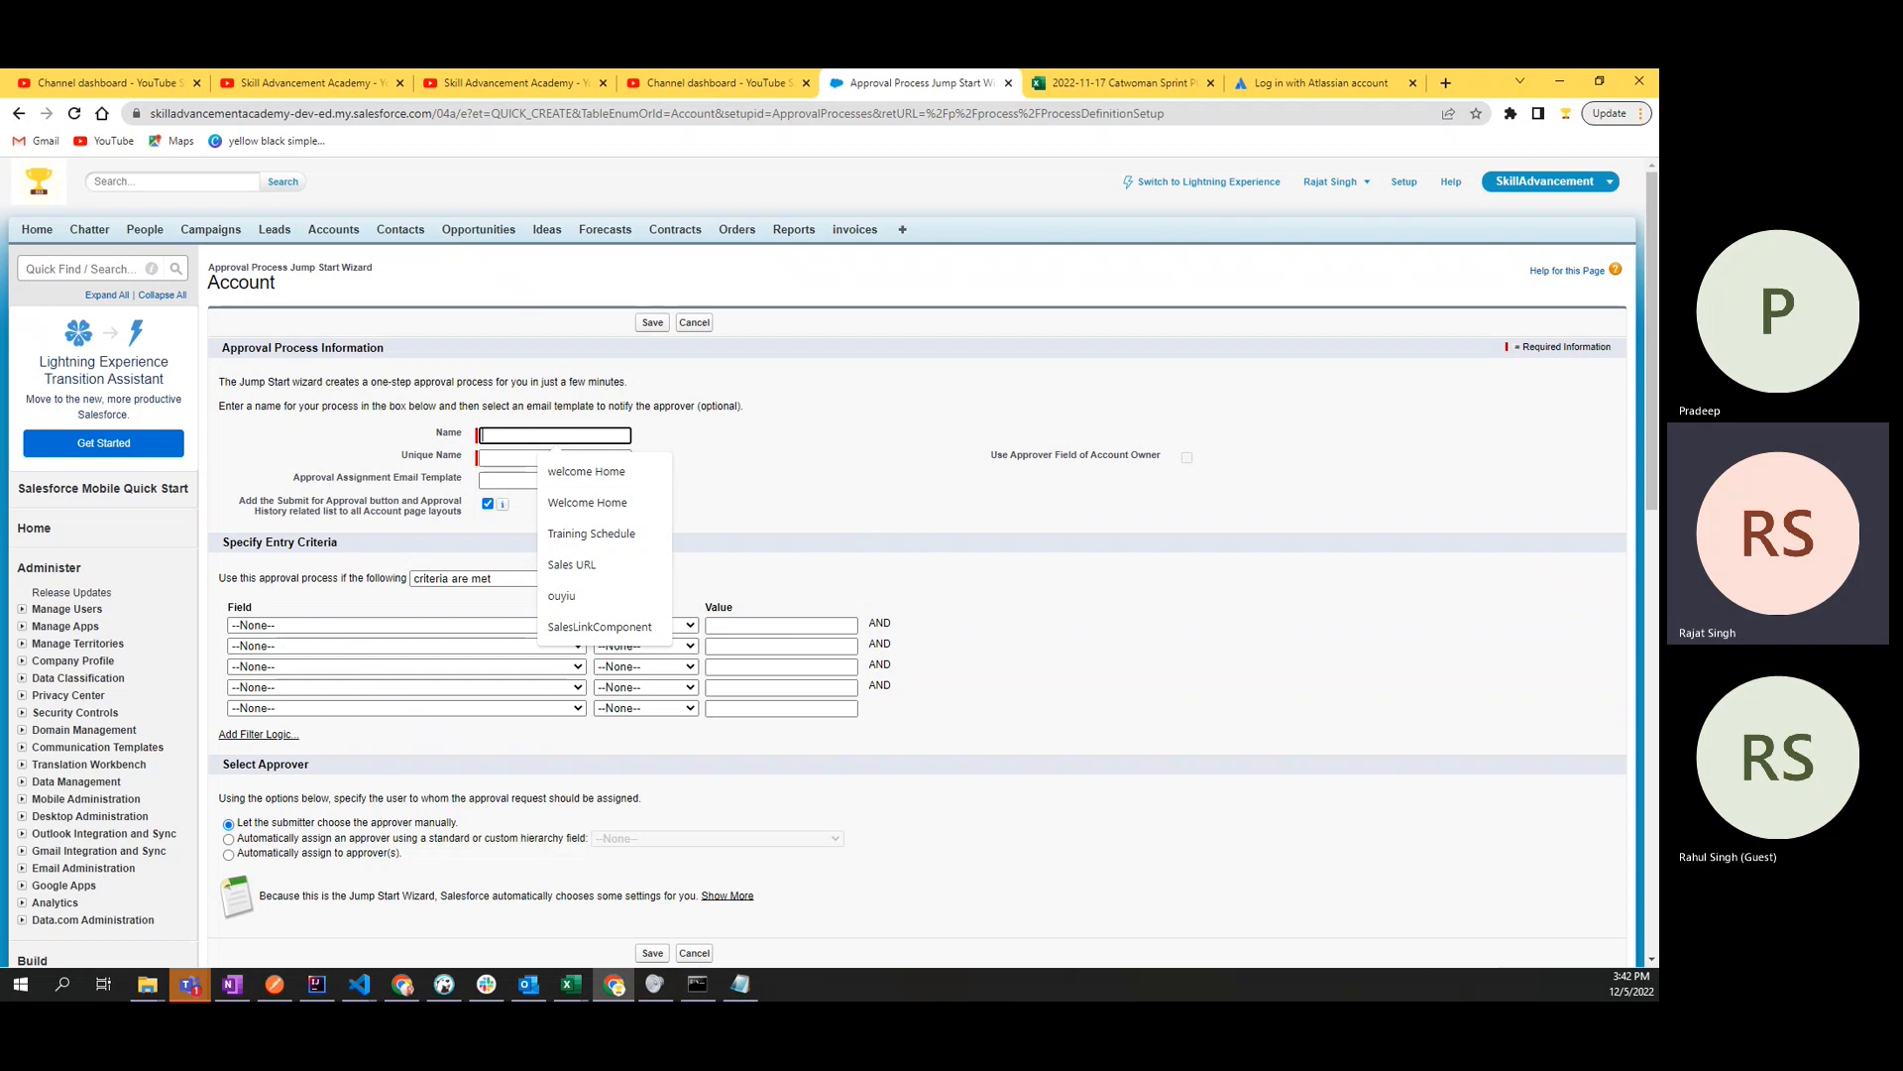
key("alt+Tab")
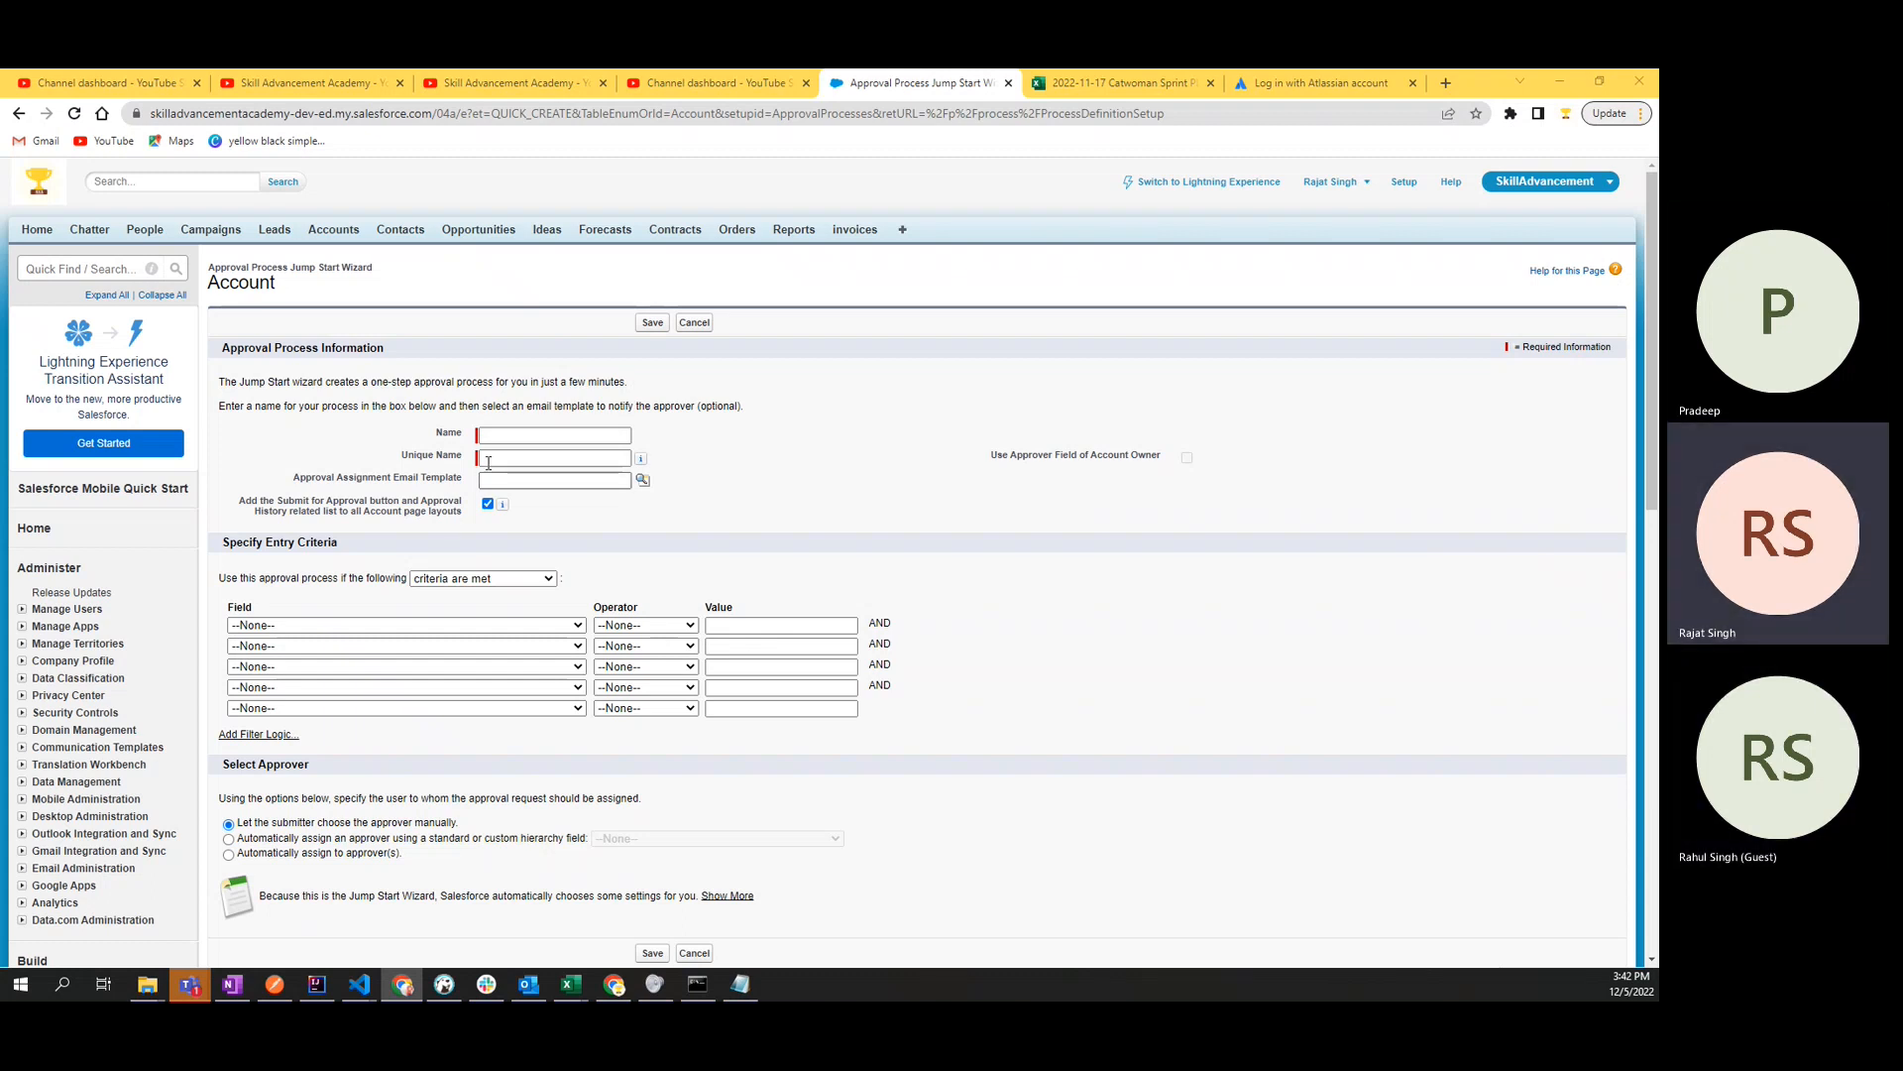
left_click(506, 428)
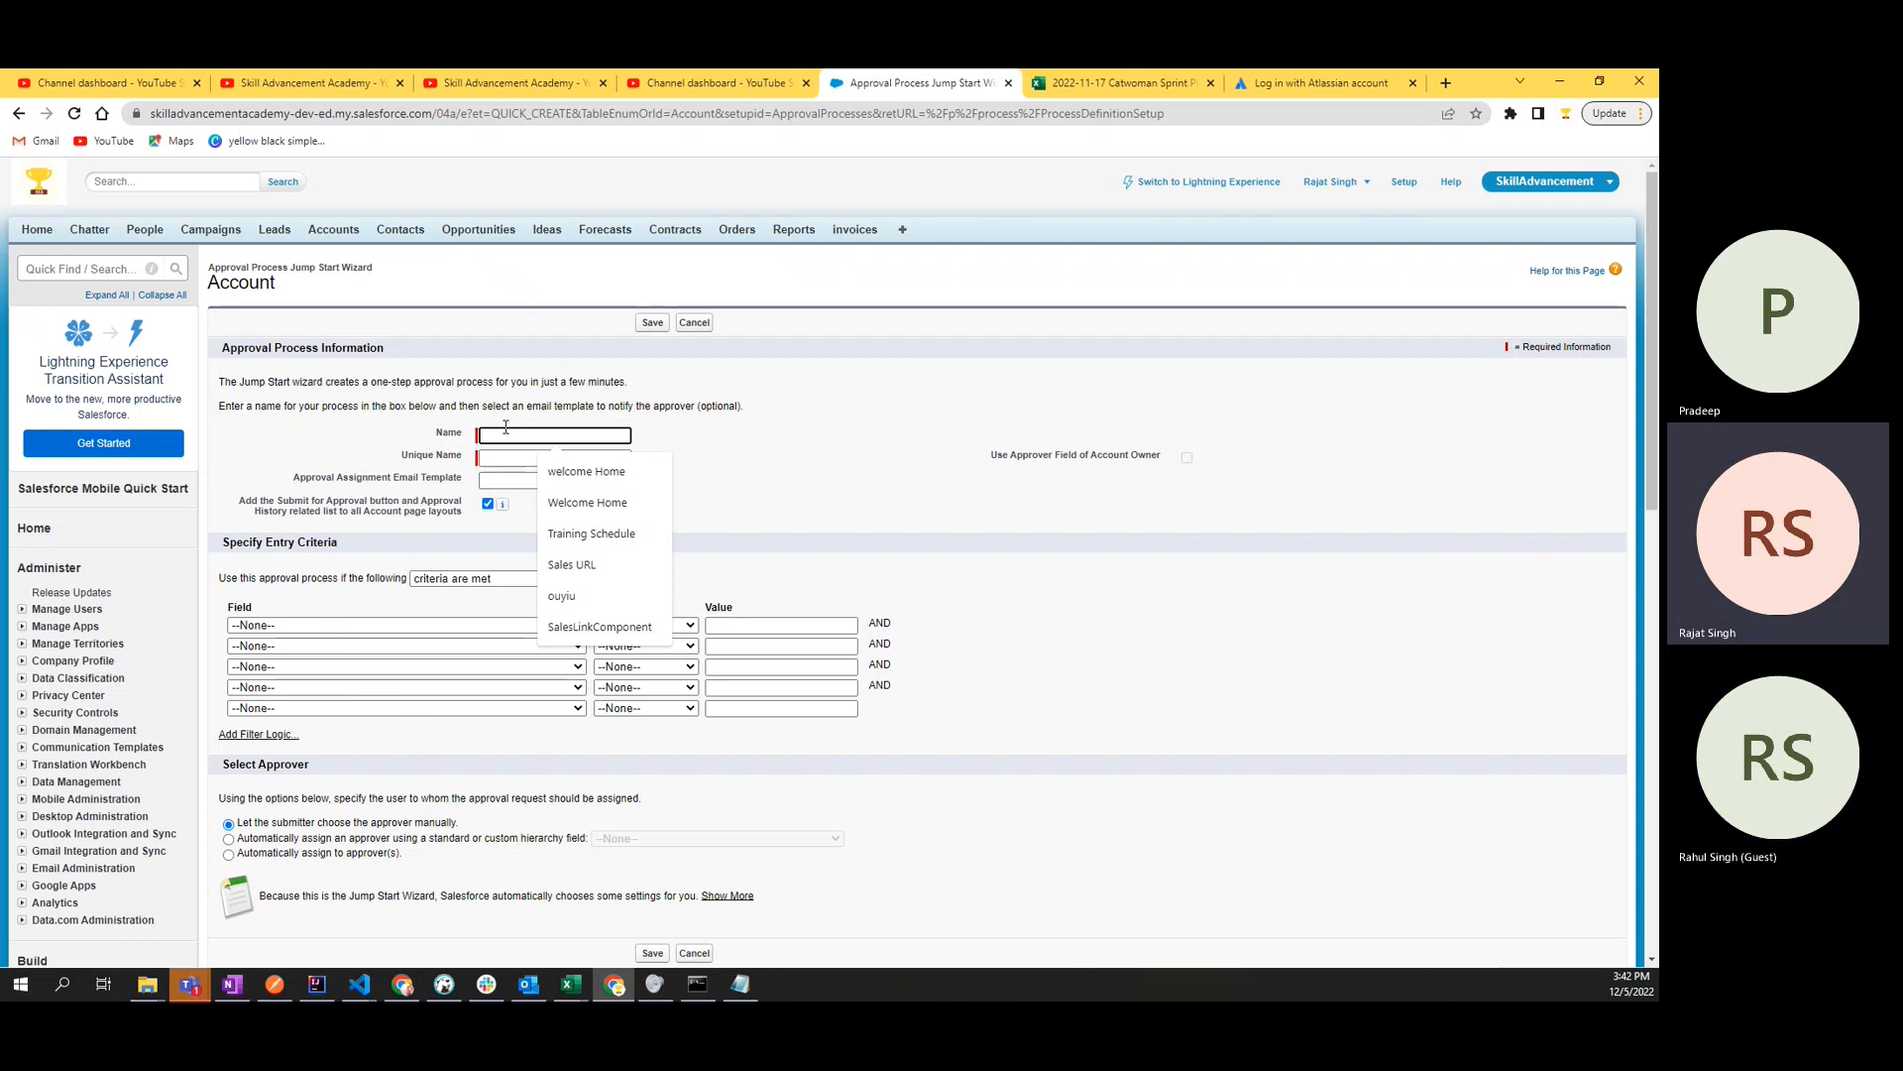
type("Appr")
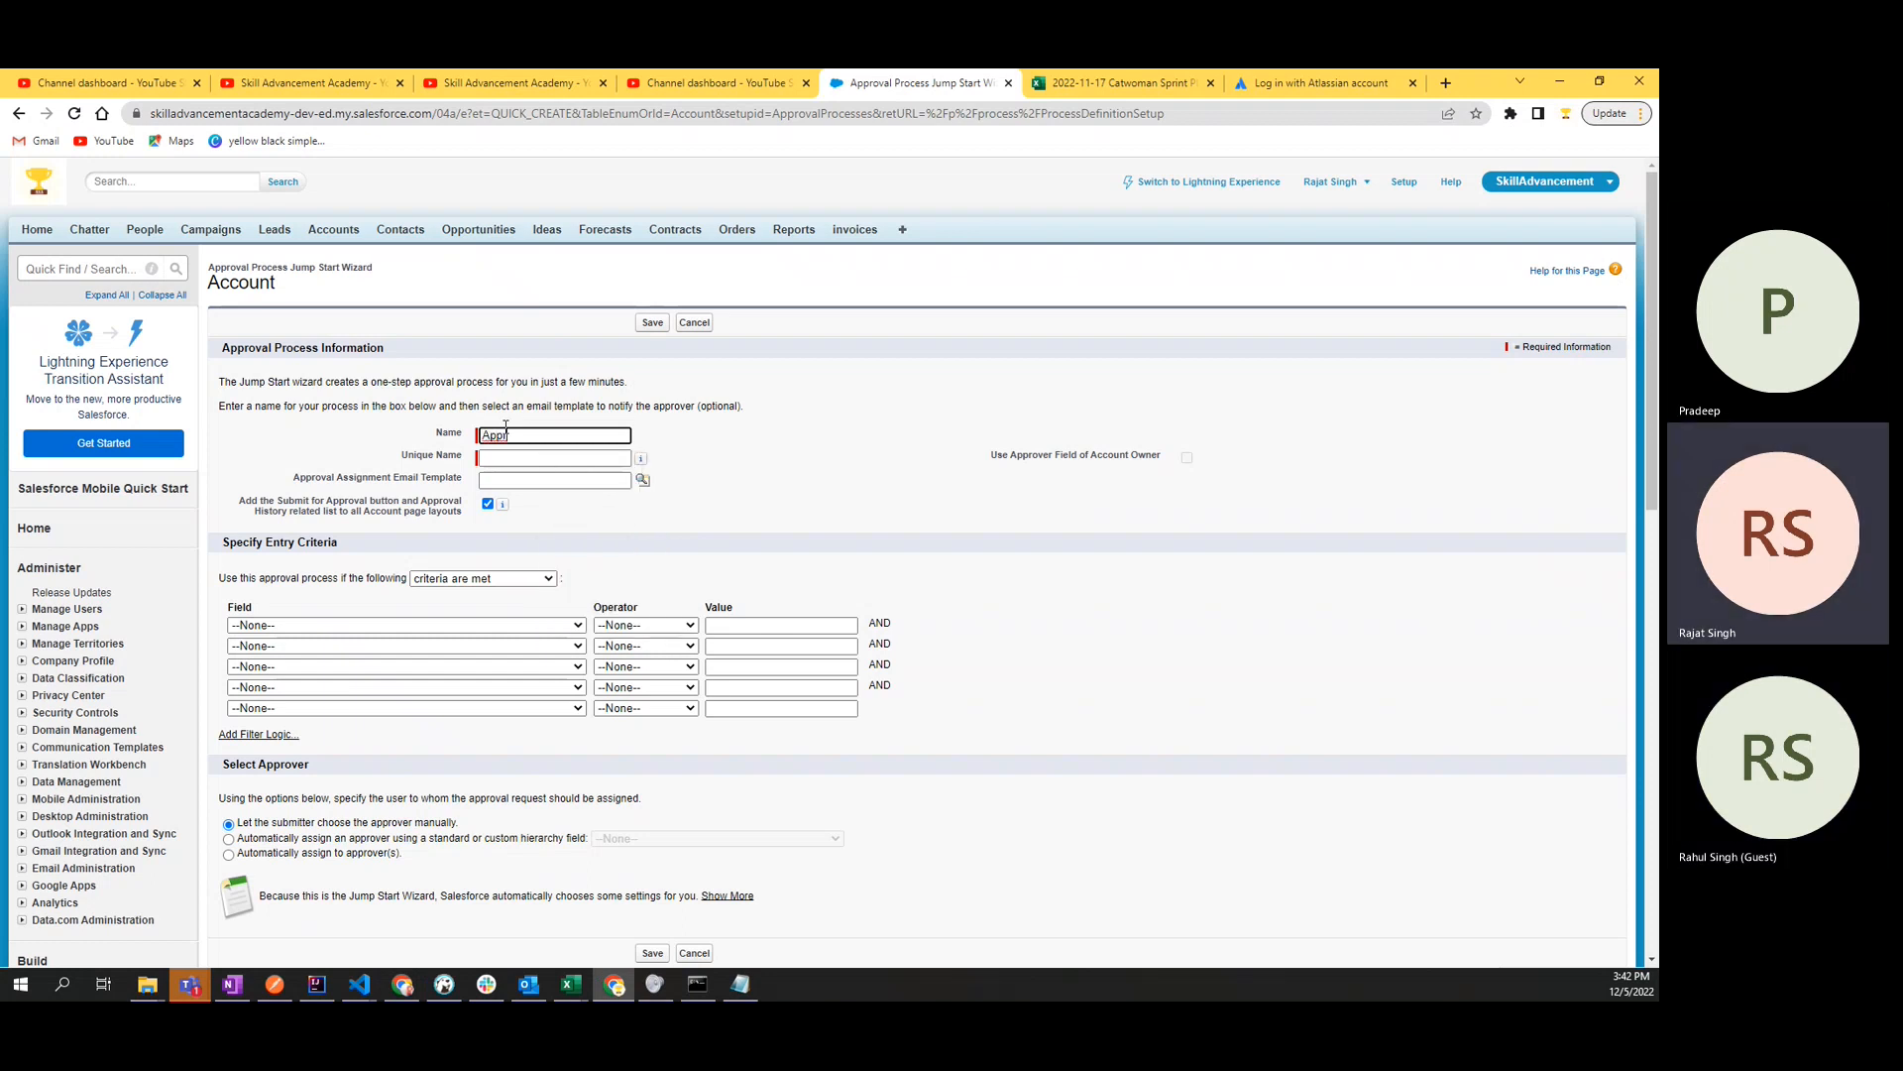
type("ocva")
type("val")
type(" on new Ac")
type("counts")
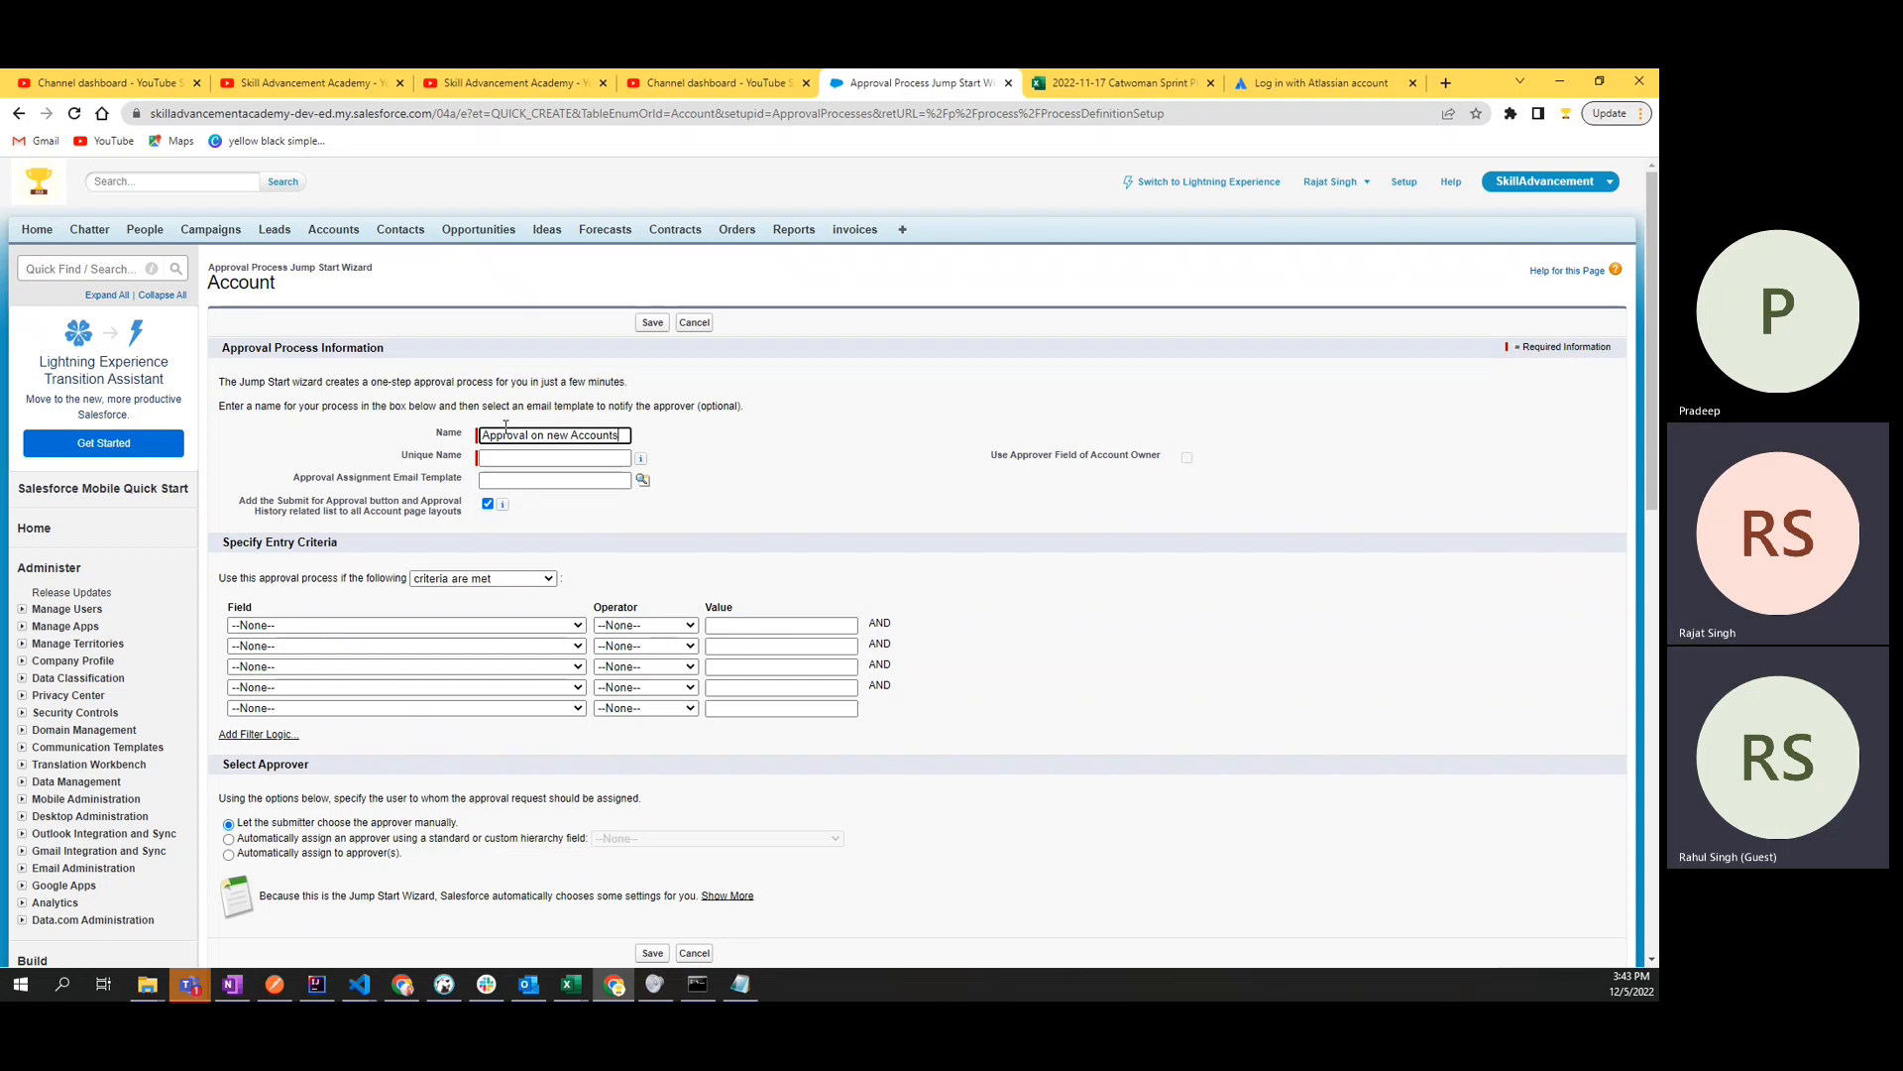
left_click(836, 483)
- Examine the Name and Unique Name fields of the approval process
double_click(445, 455)
left_click(443, 480)
left_click(859, 492)
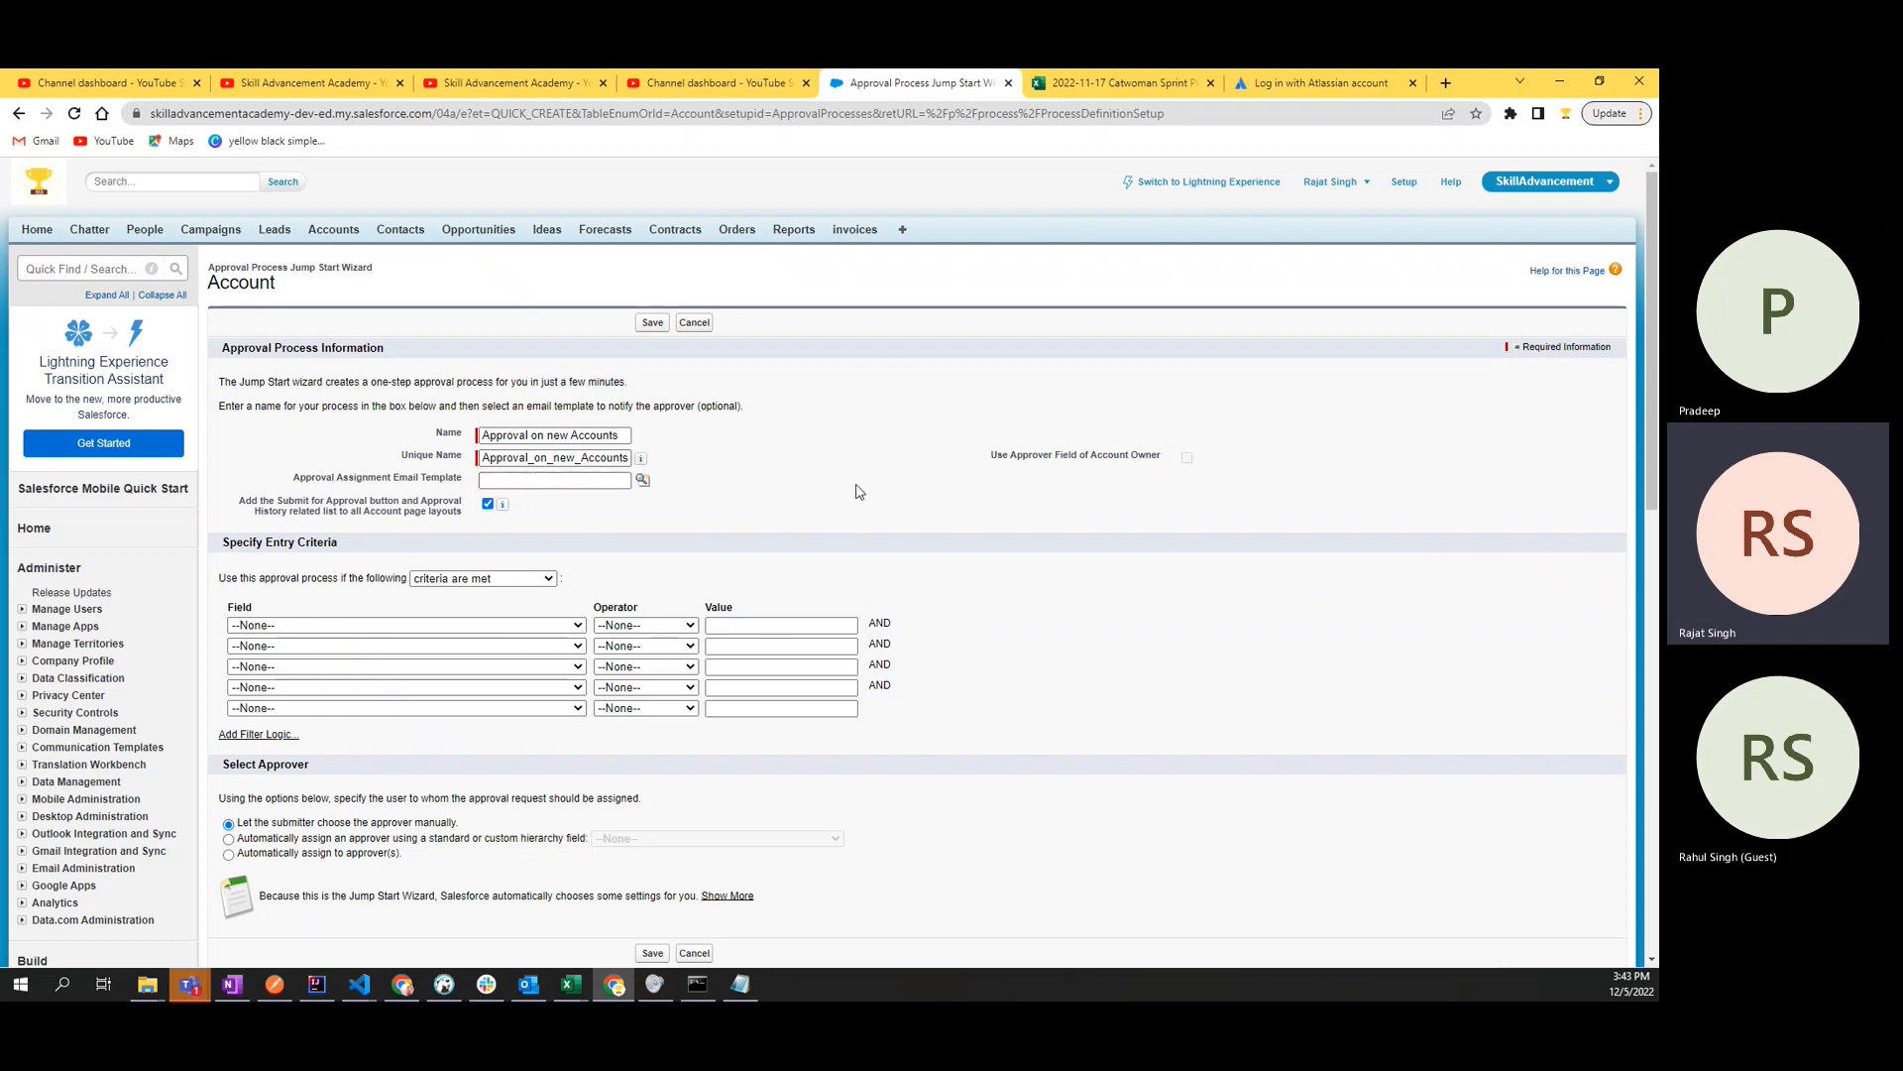
double_click(588, 437)
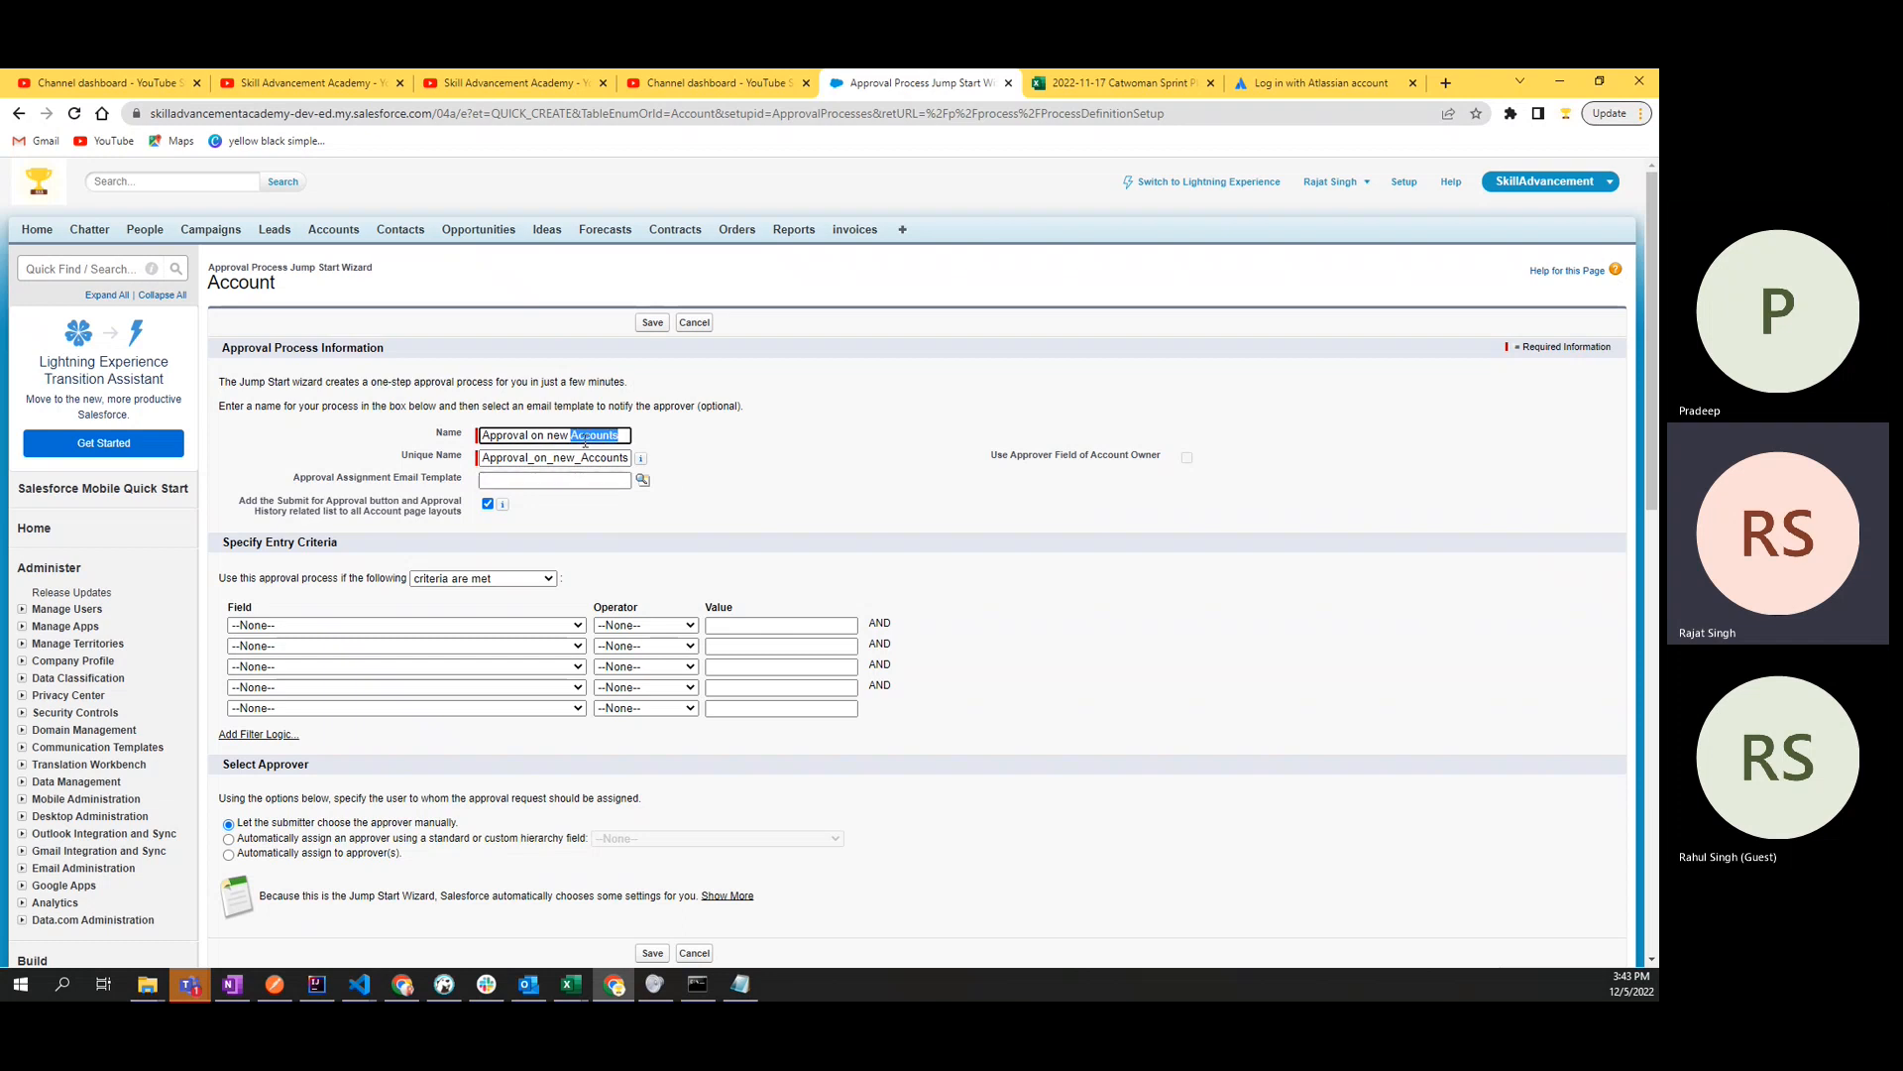
double_click(555, 459)
left_click(720, 446)
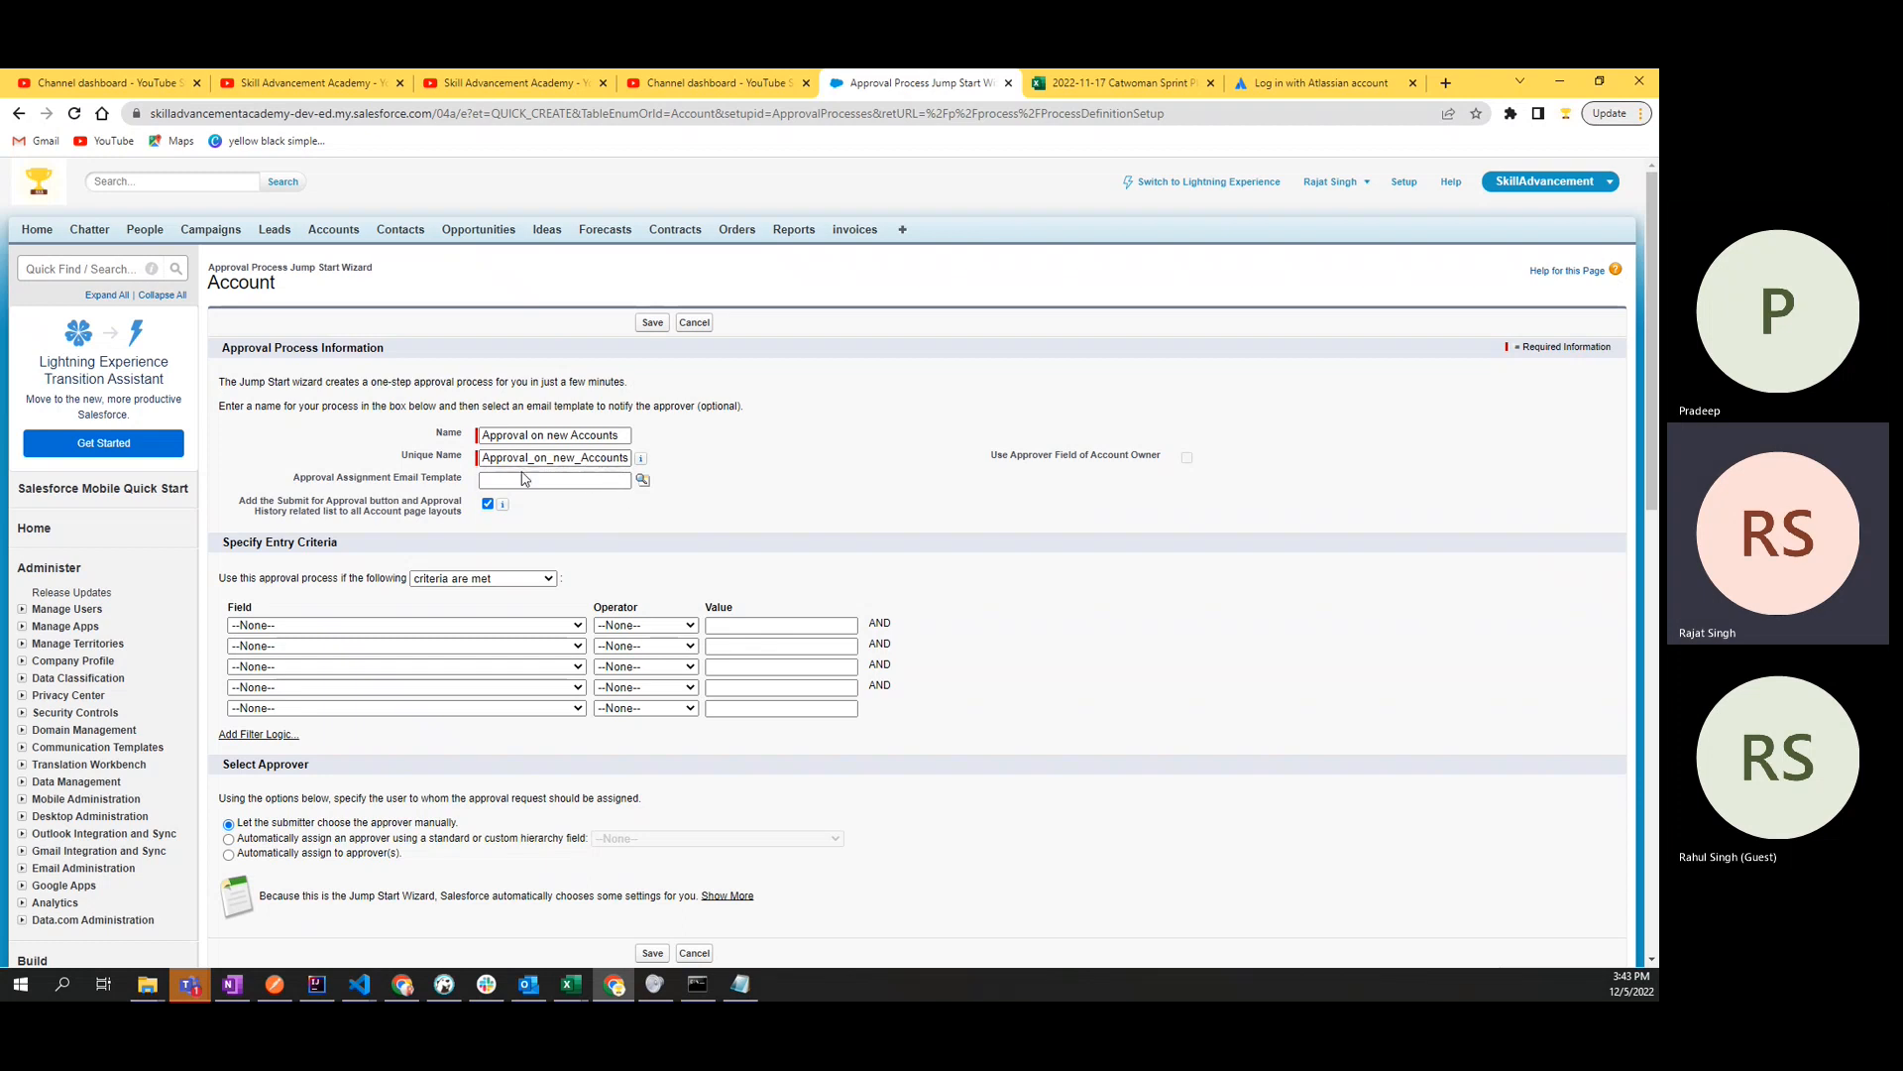
double_click(587, 458)
left_click(763, 466)
- Examine the Specify Entry Criteria section with its field, operator and value rows
scroll(763, 466, "down", 2)
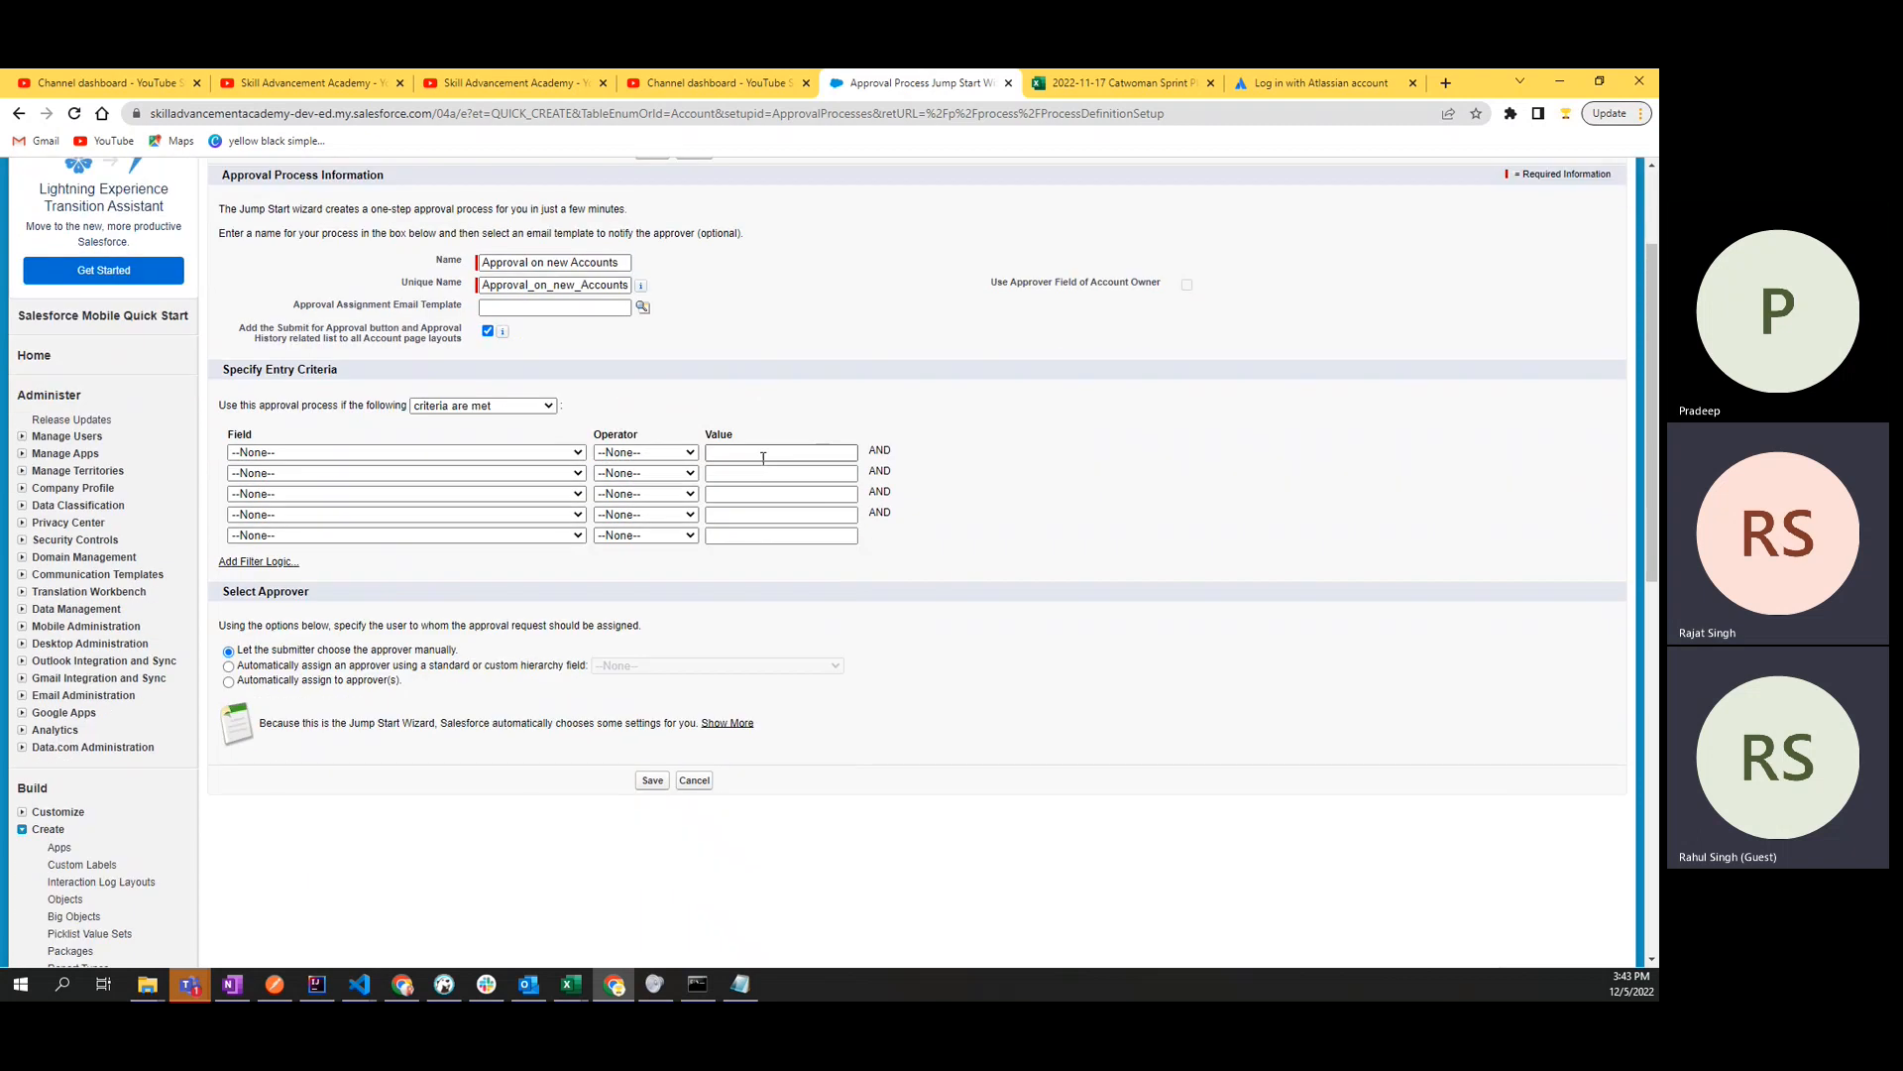
double_click(325, 369)
left_click(338, 431)
left_click_drag(223, 434, 876, 550)
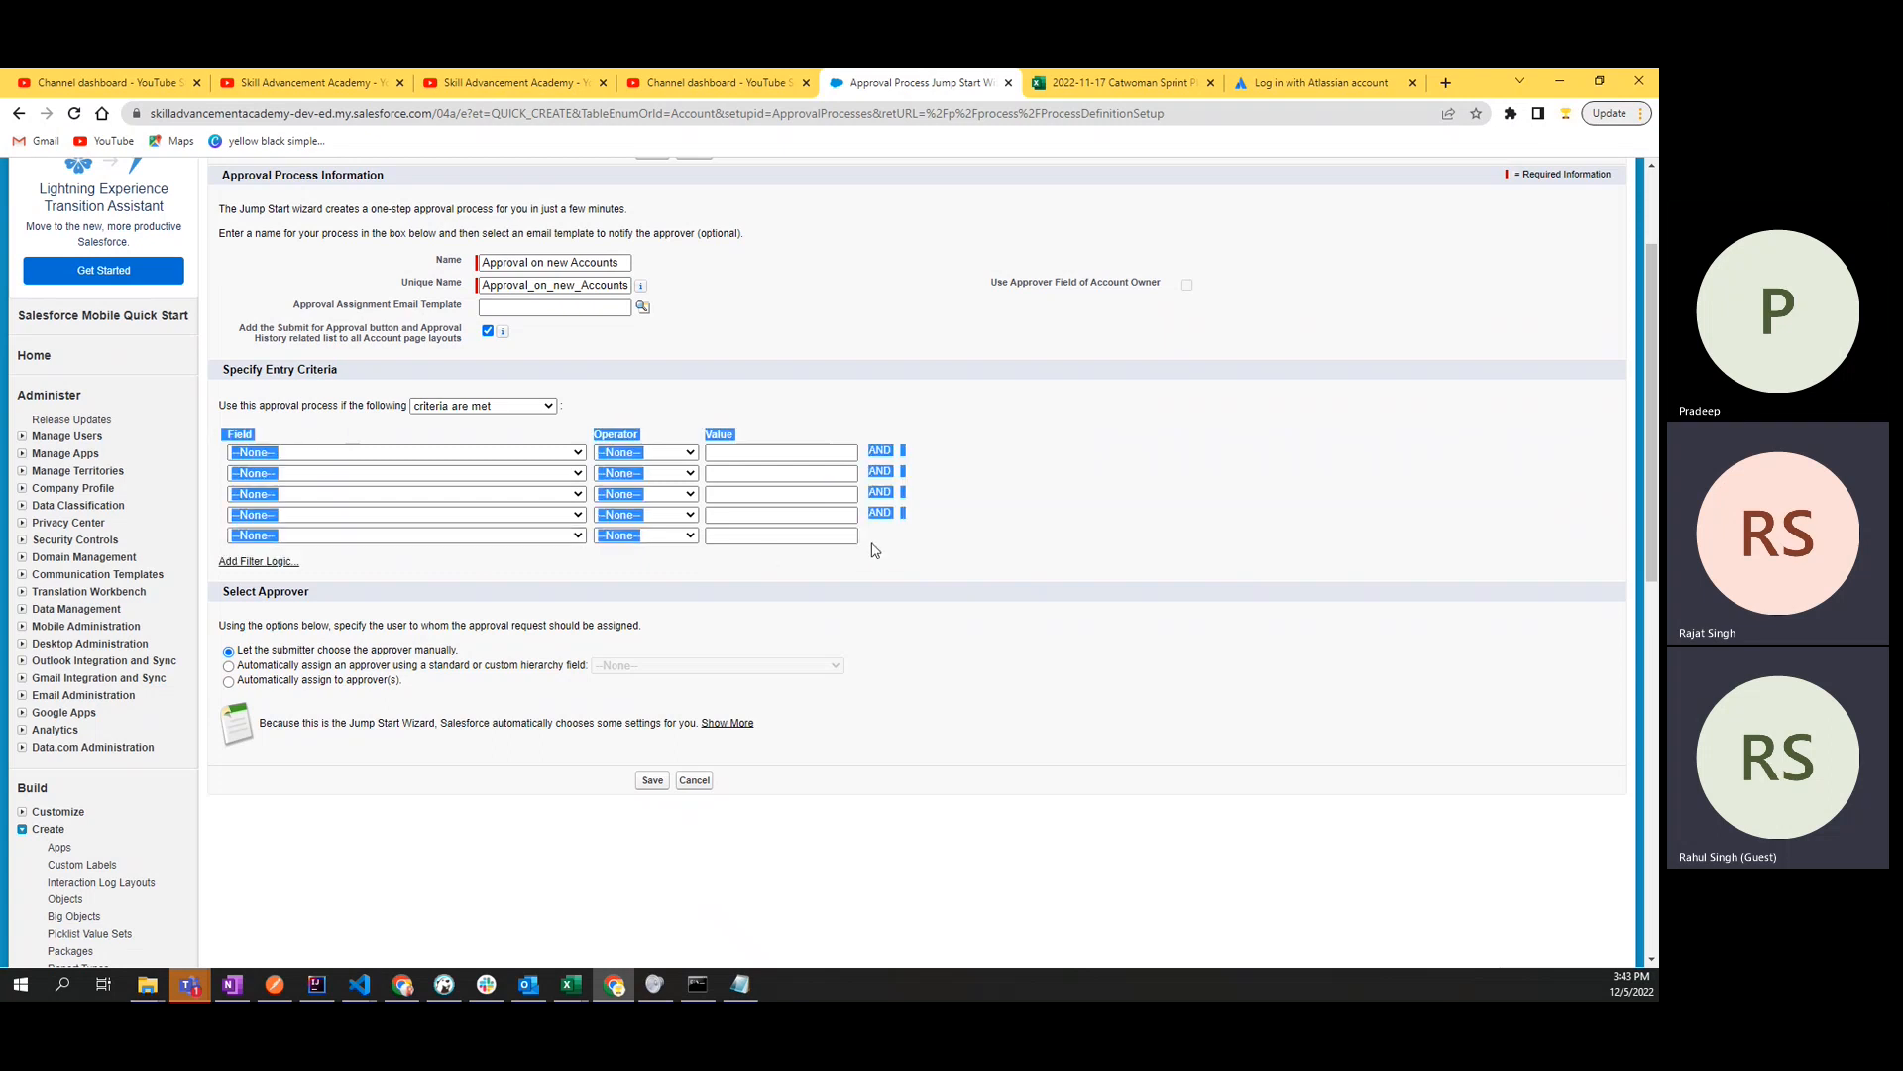
left_click(940, 541)
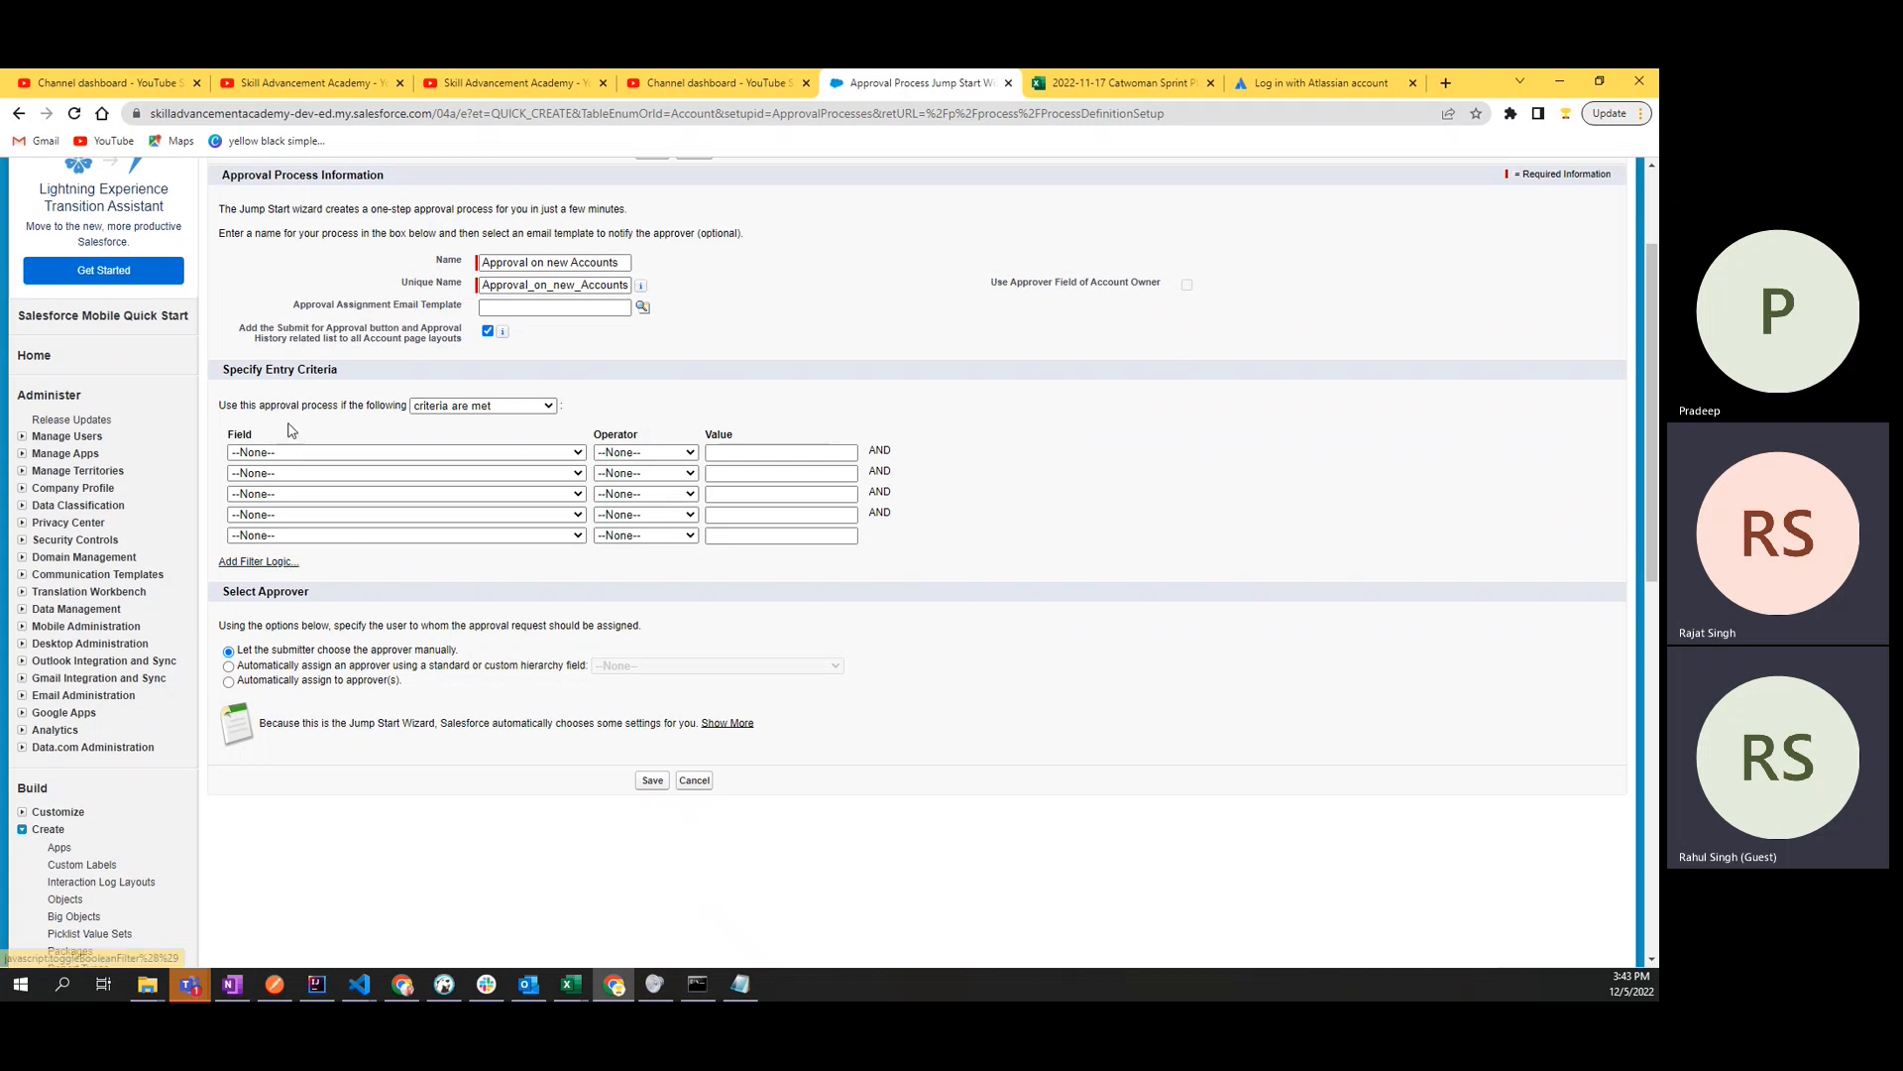
scroll(290, 426, "up", 2)
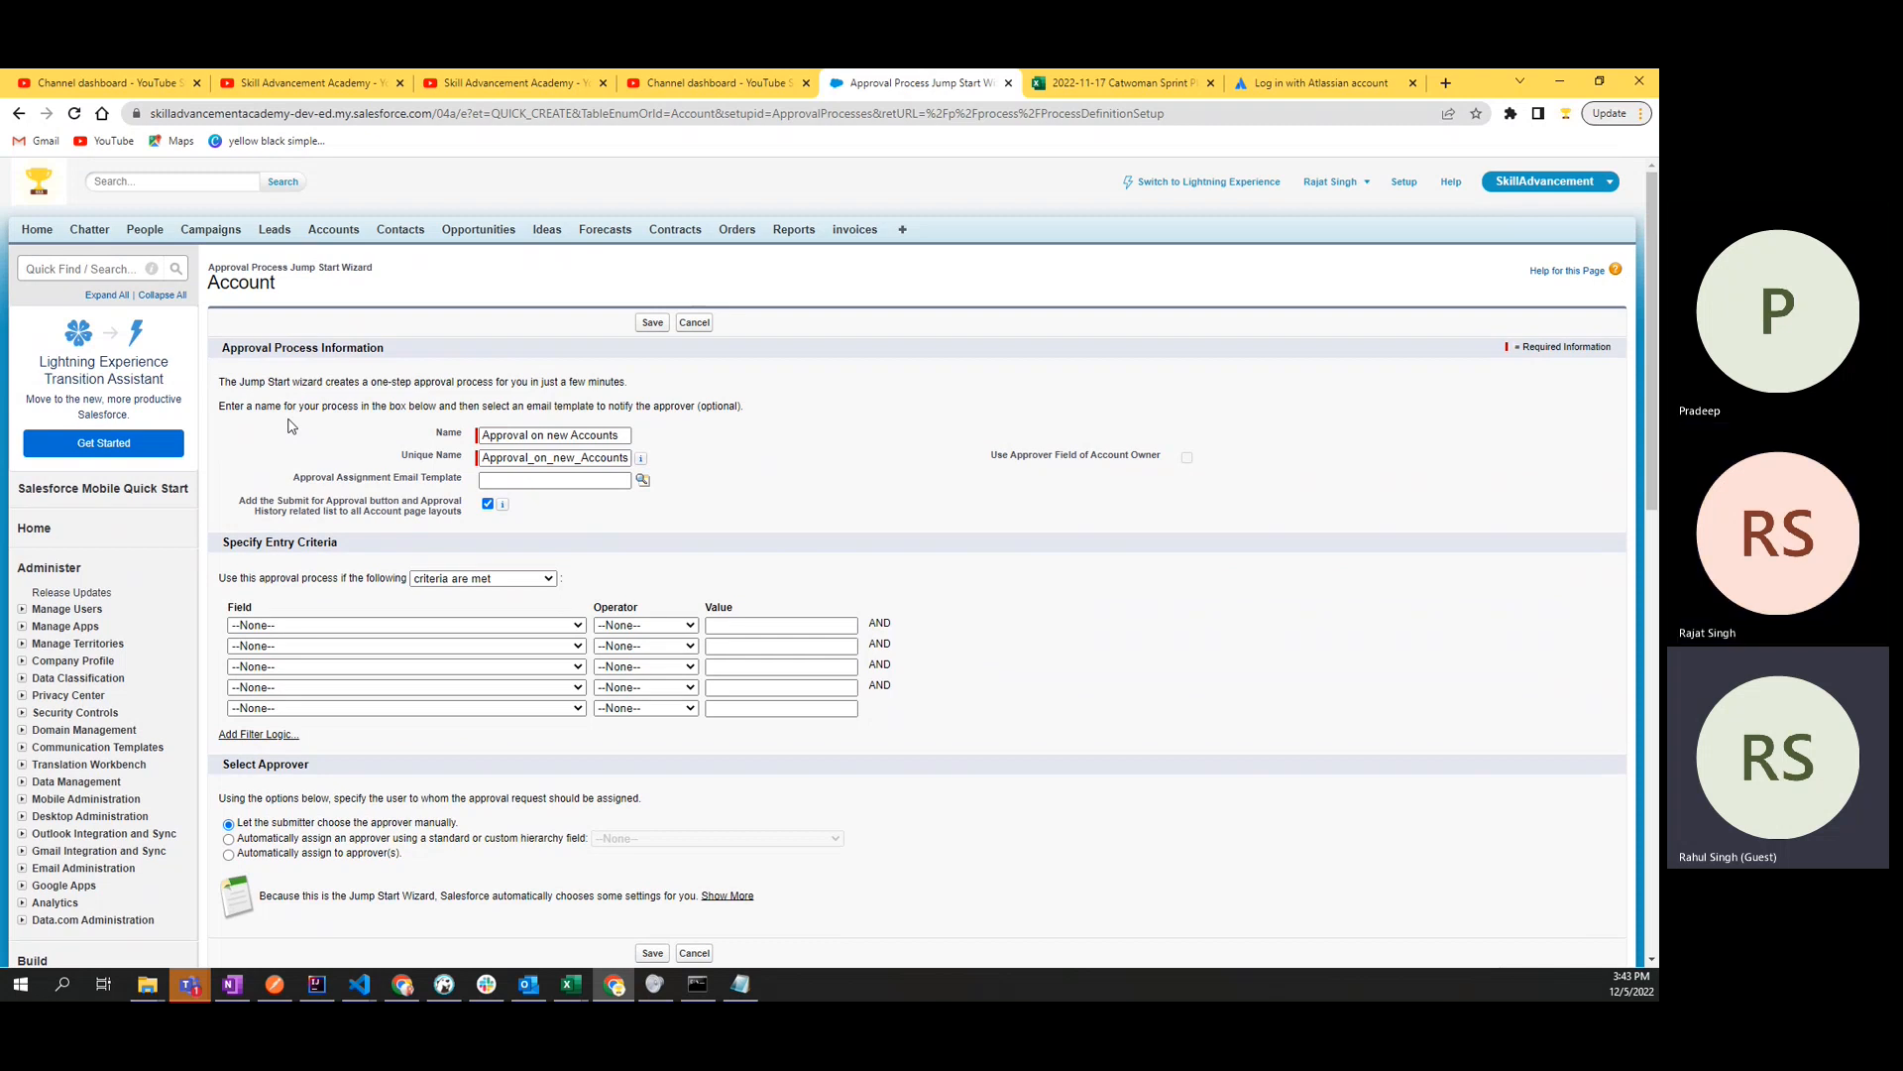
- Open the first recent account in a separate browser tab and search its page for "active"
left_click(348, 241, "ctrl")
left_click(1006, 80)
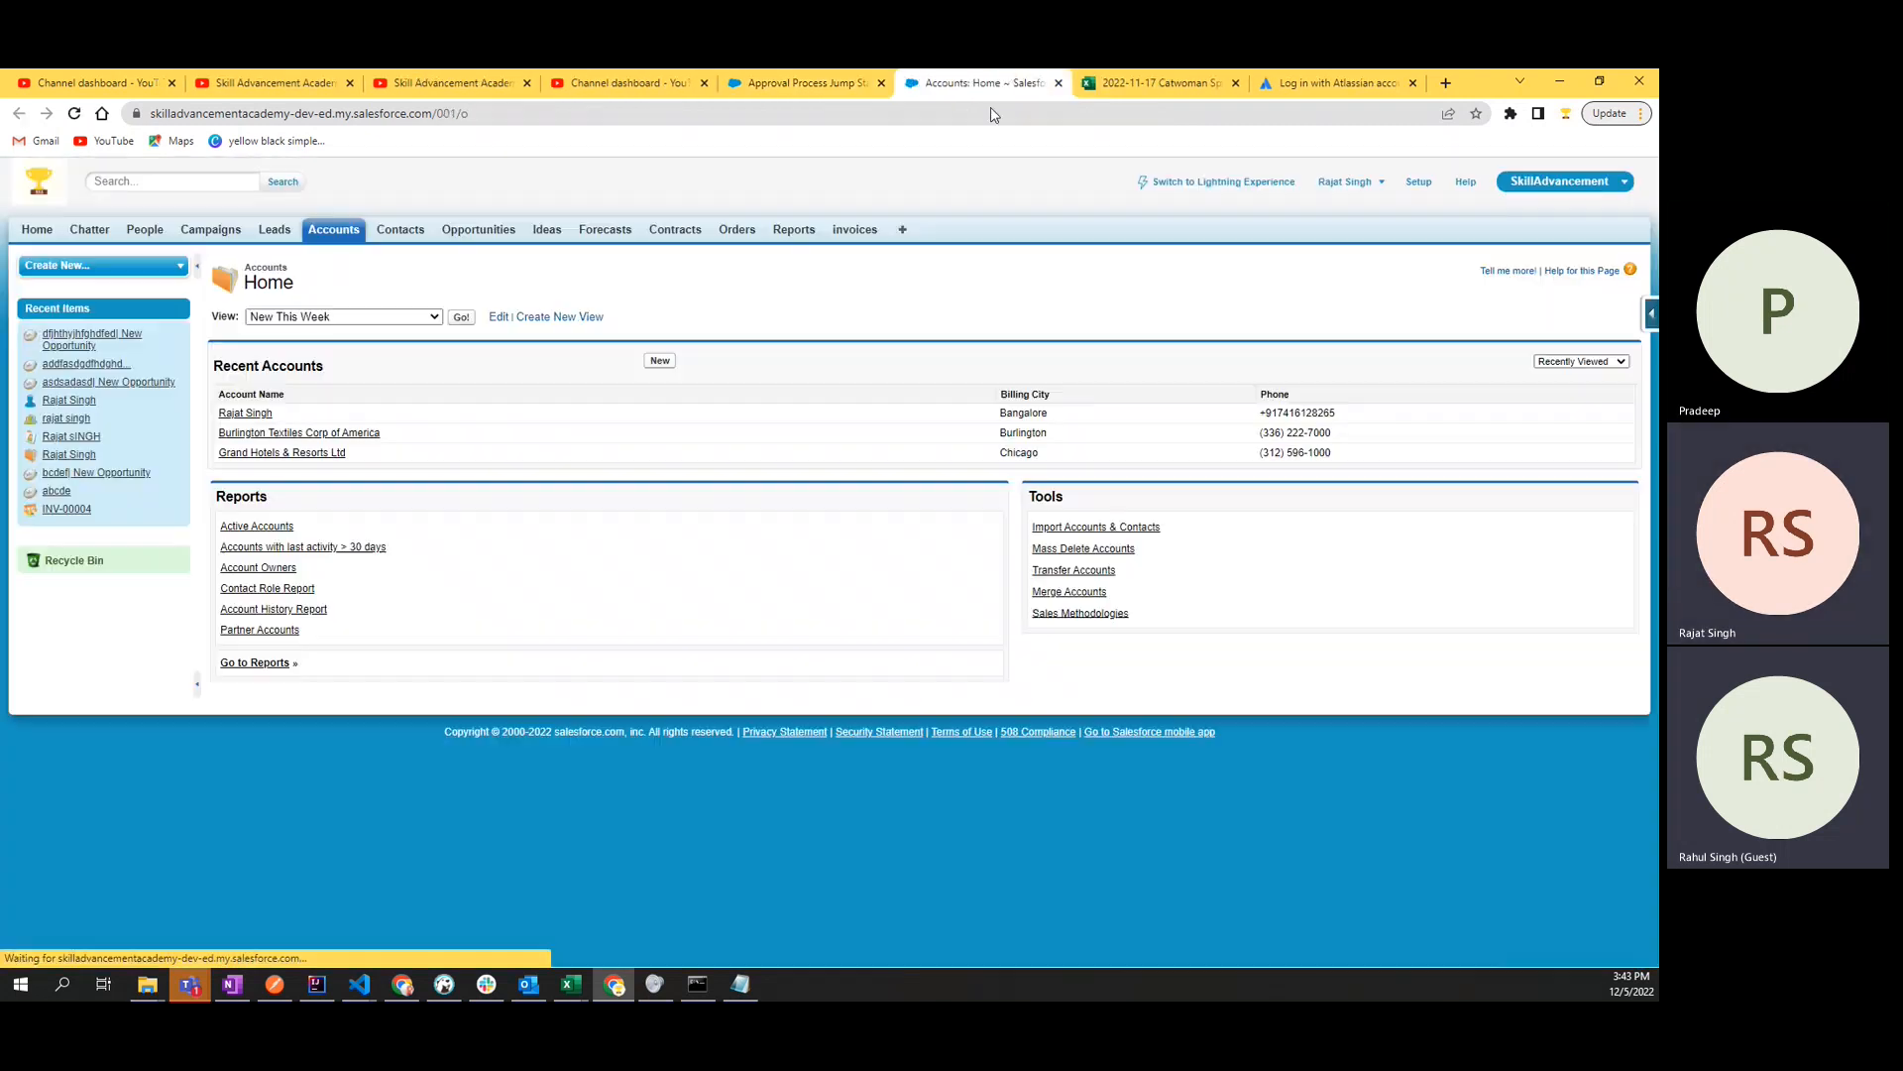
left_click(259, 416)
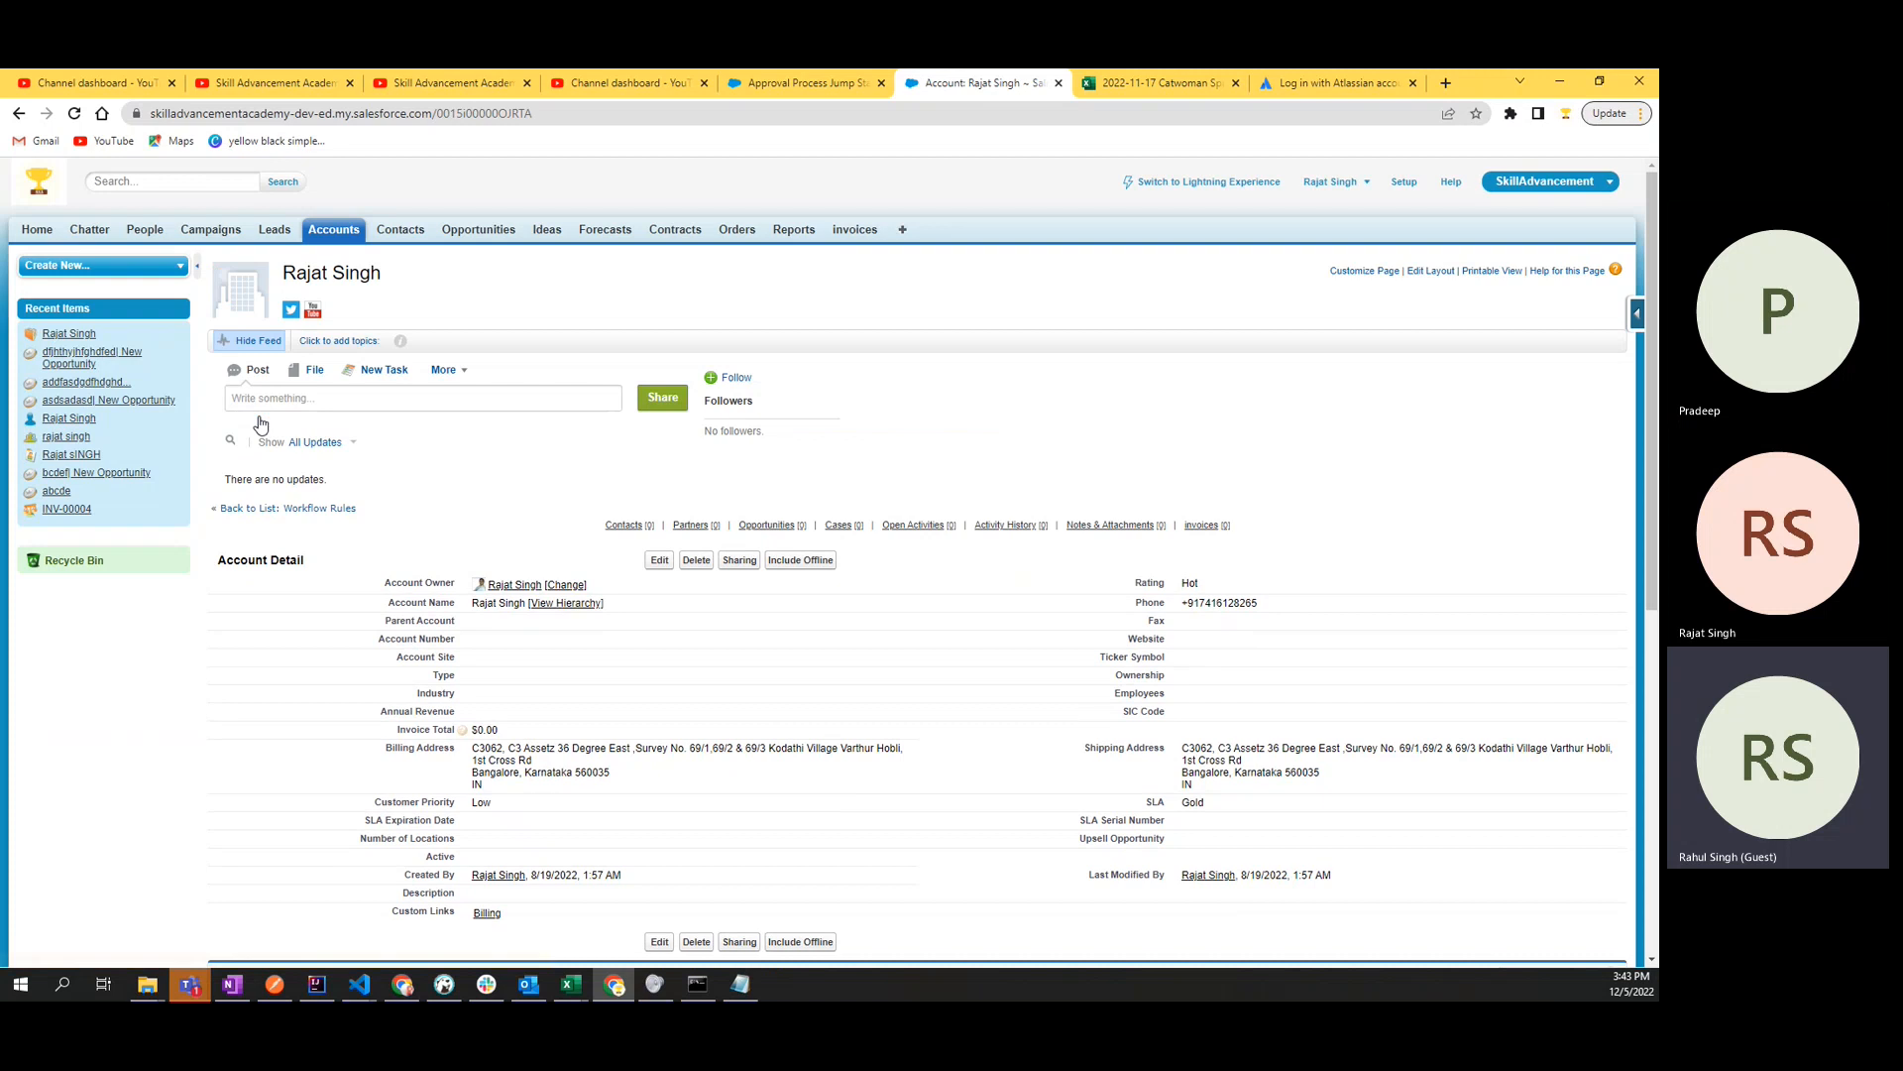
scroll(1184, 808, "down", 2)
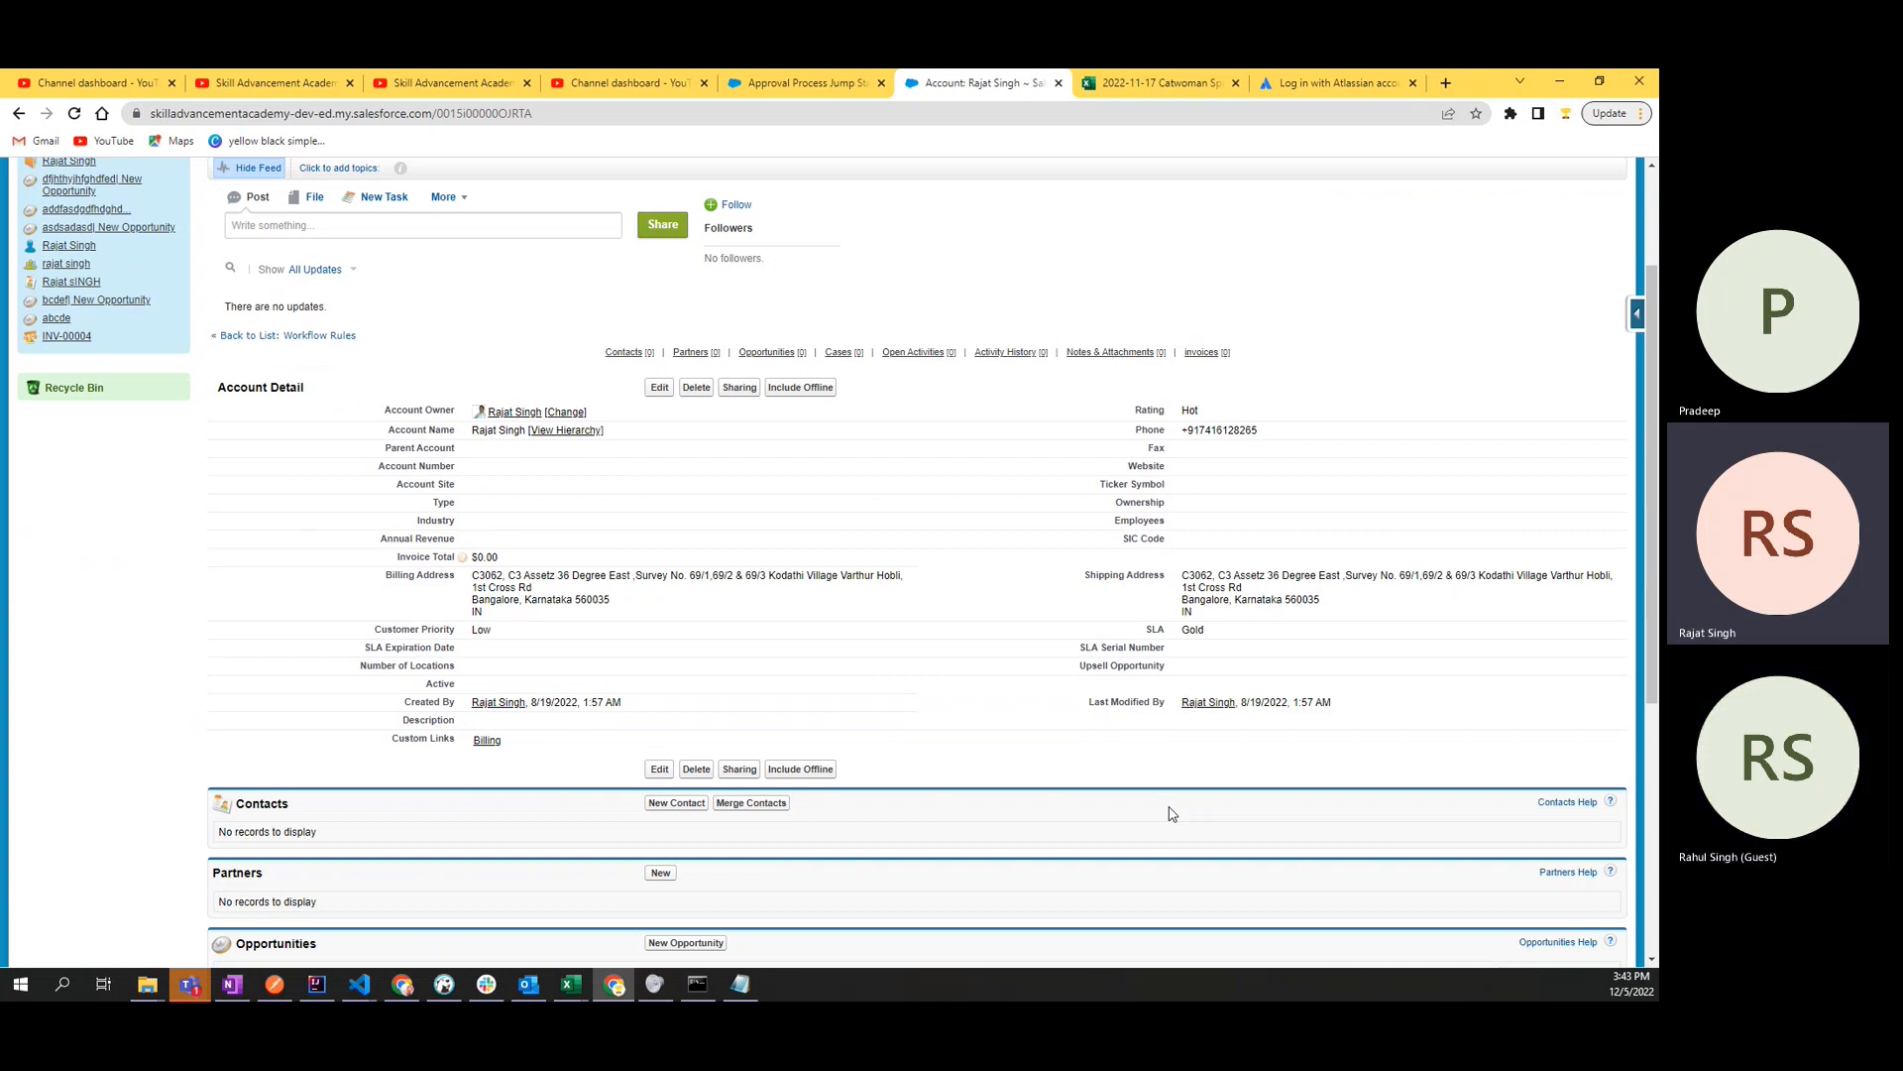
key("ctrl+f")
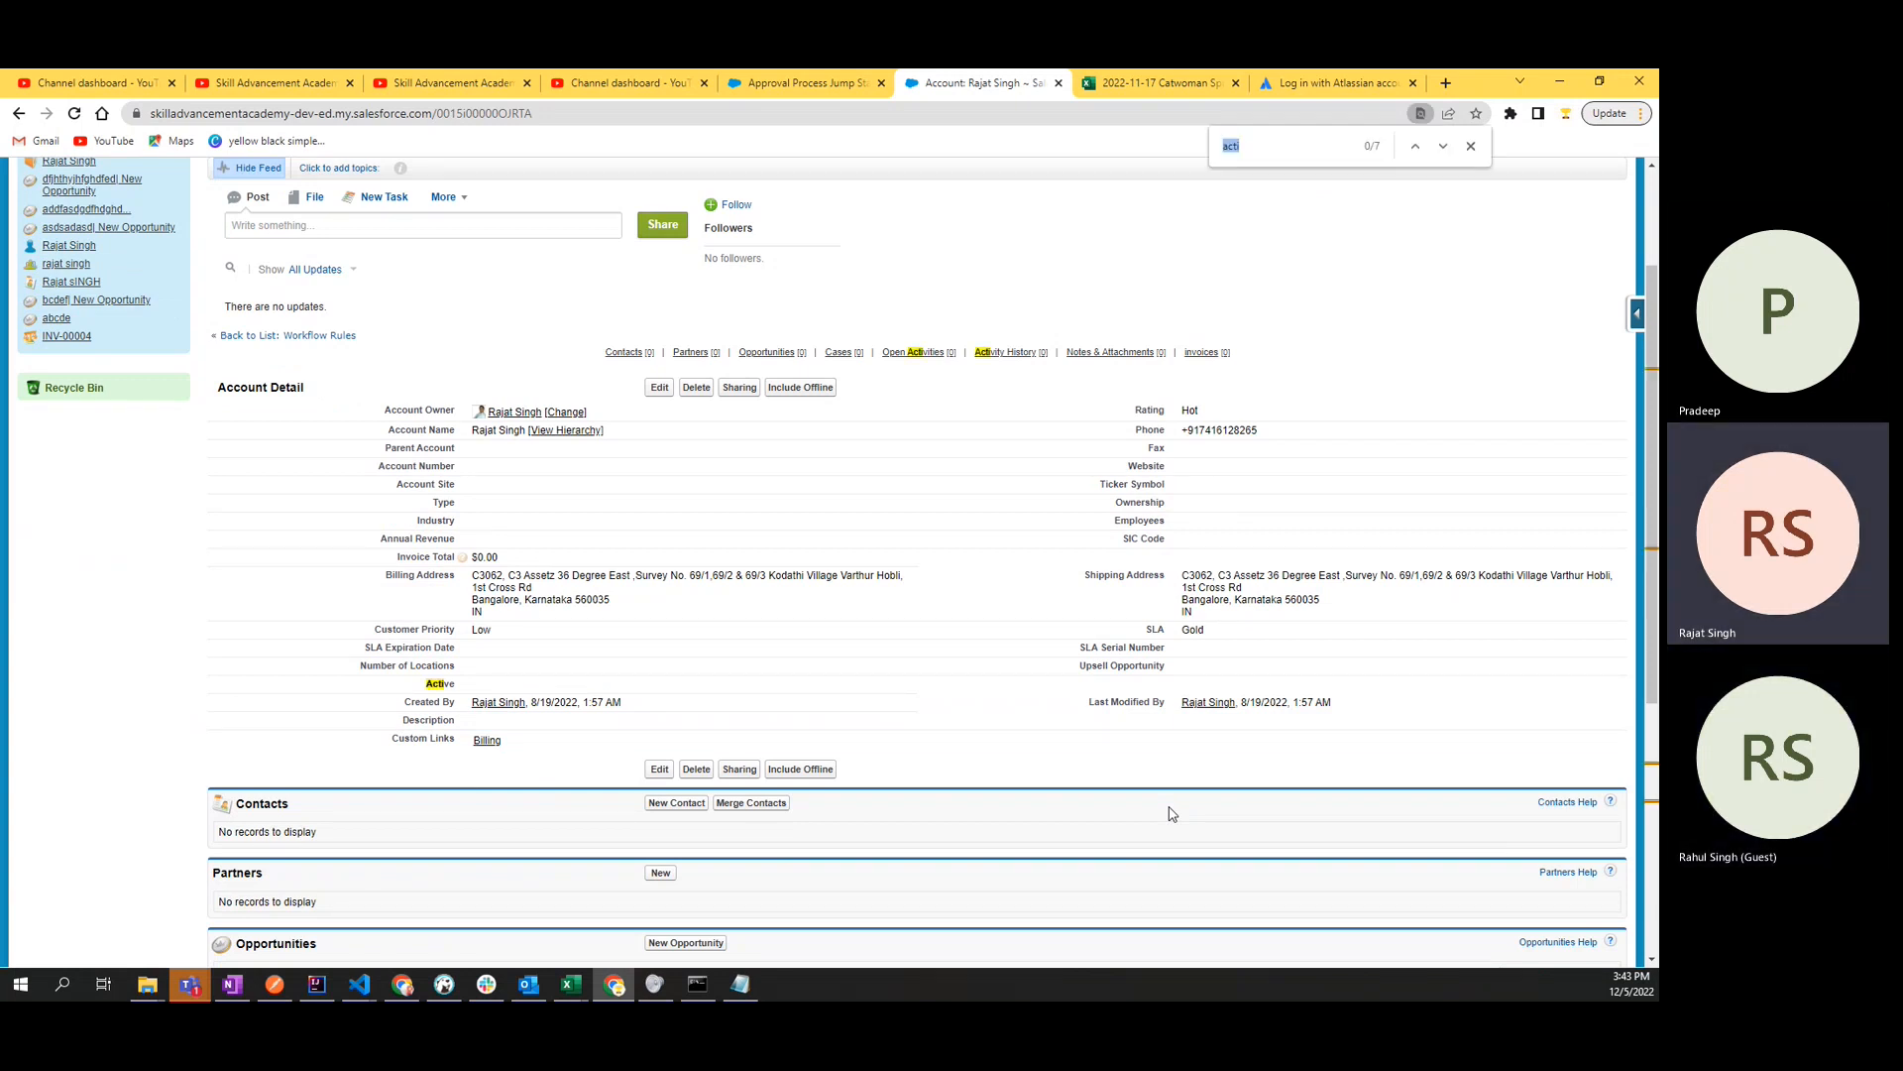
type("active")
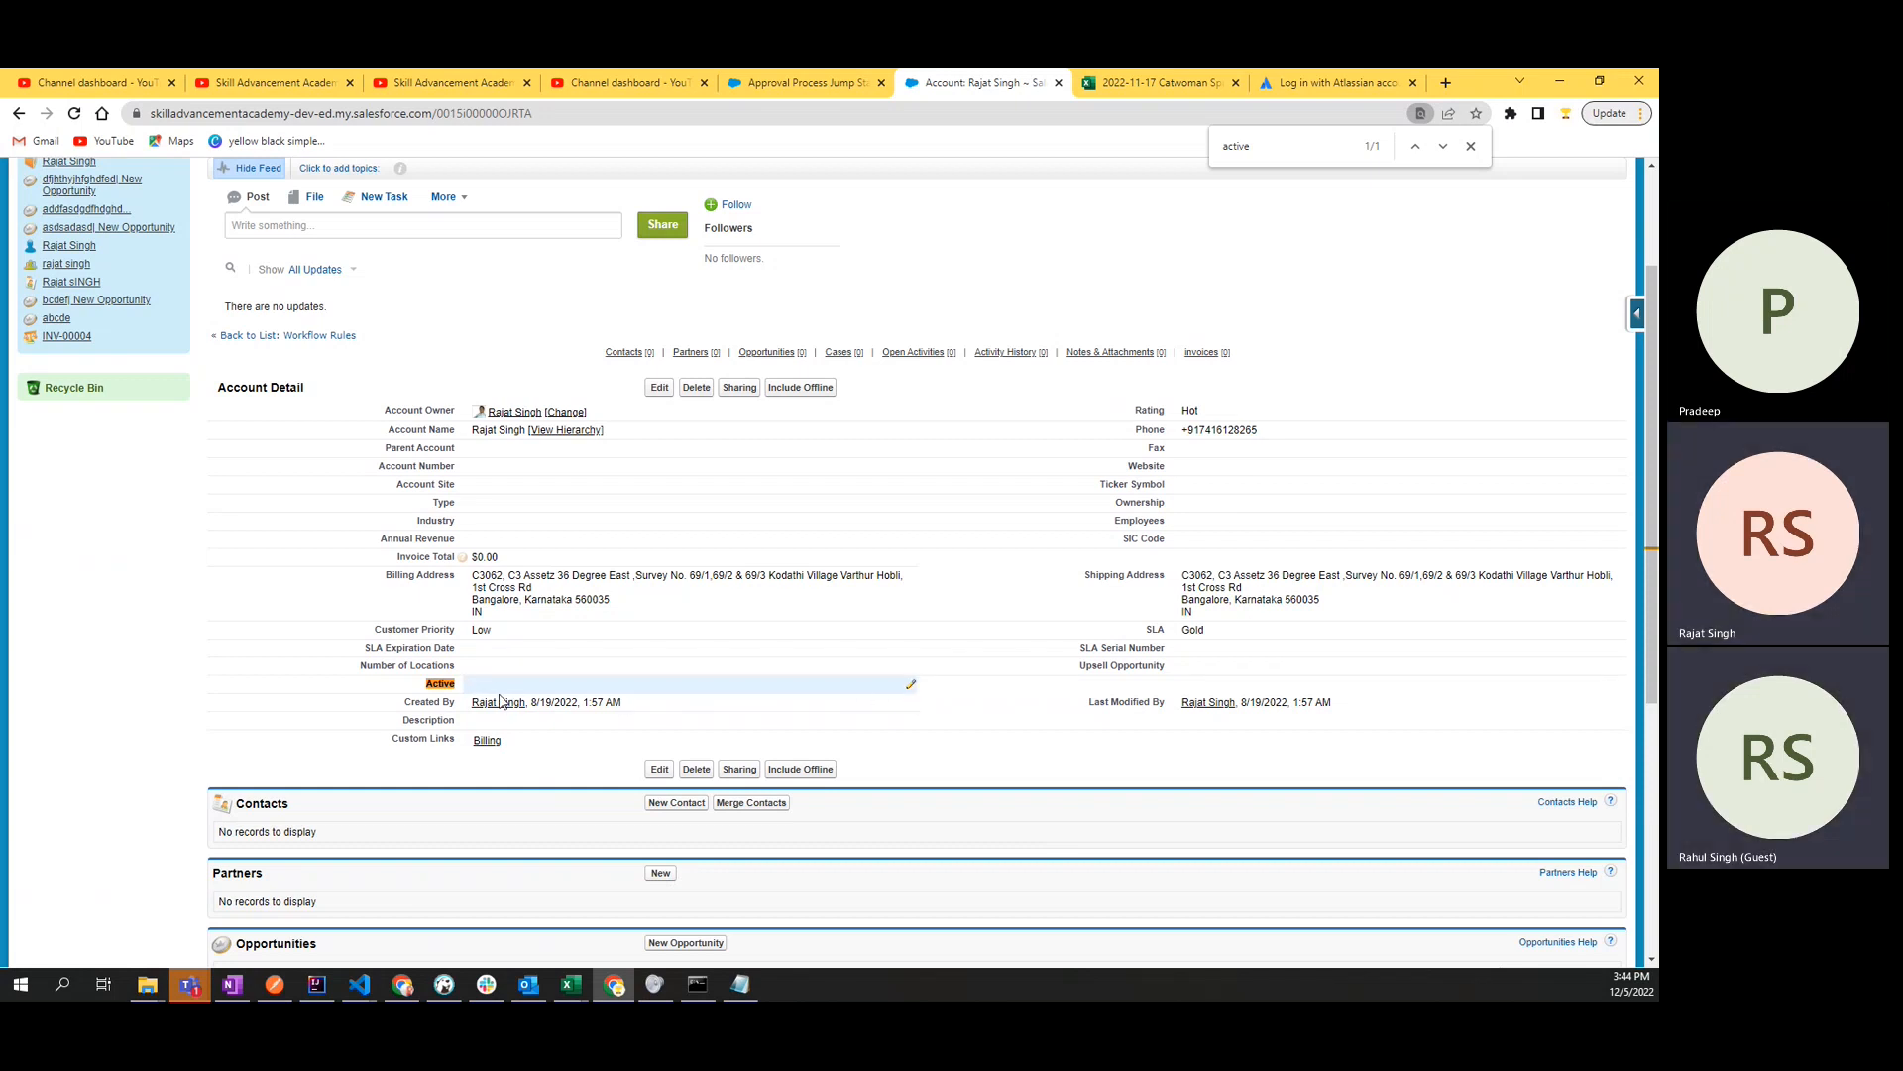
- Set the account's Active field to Yes and save the record
left_click(660, 388)
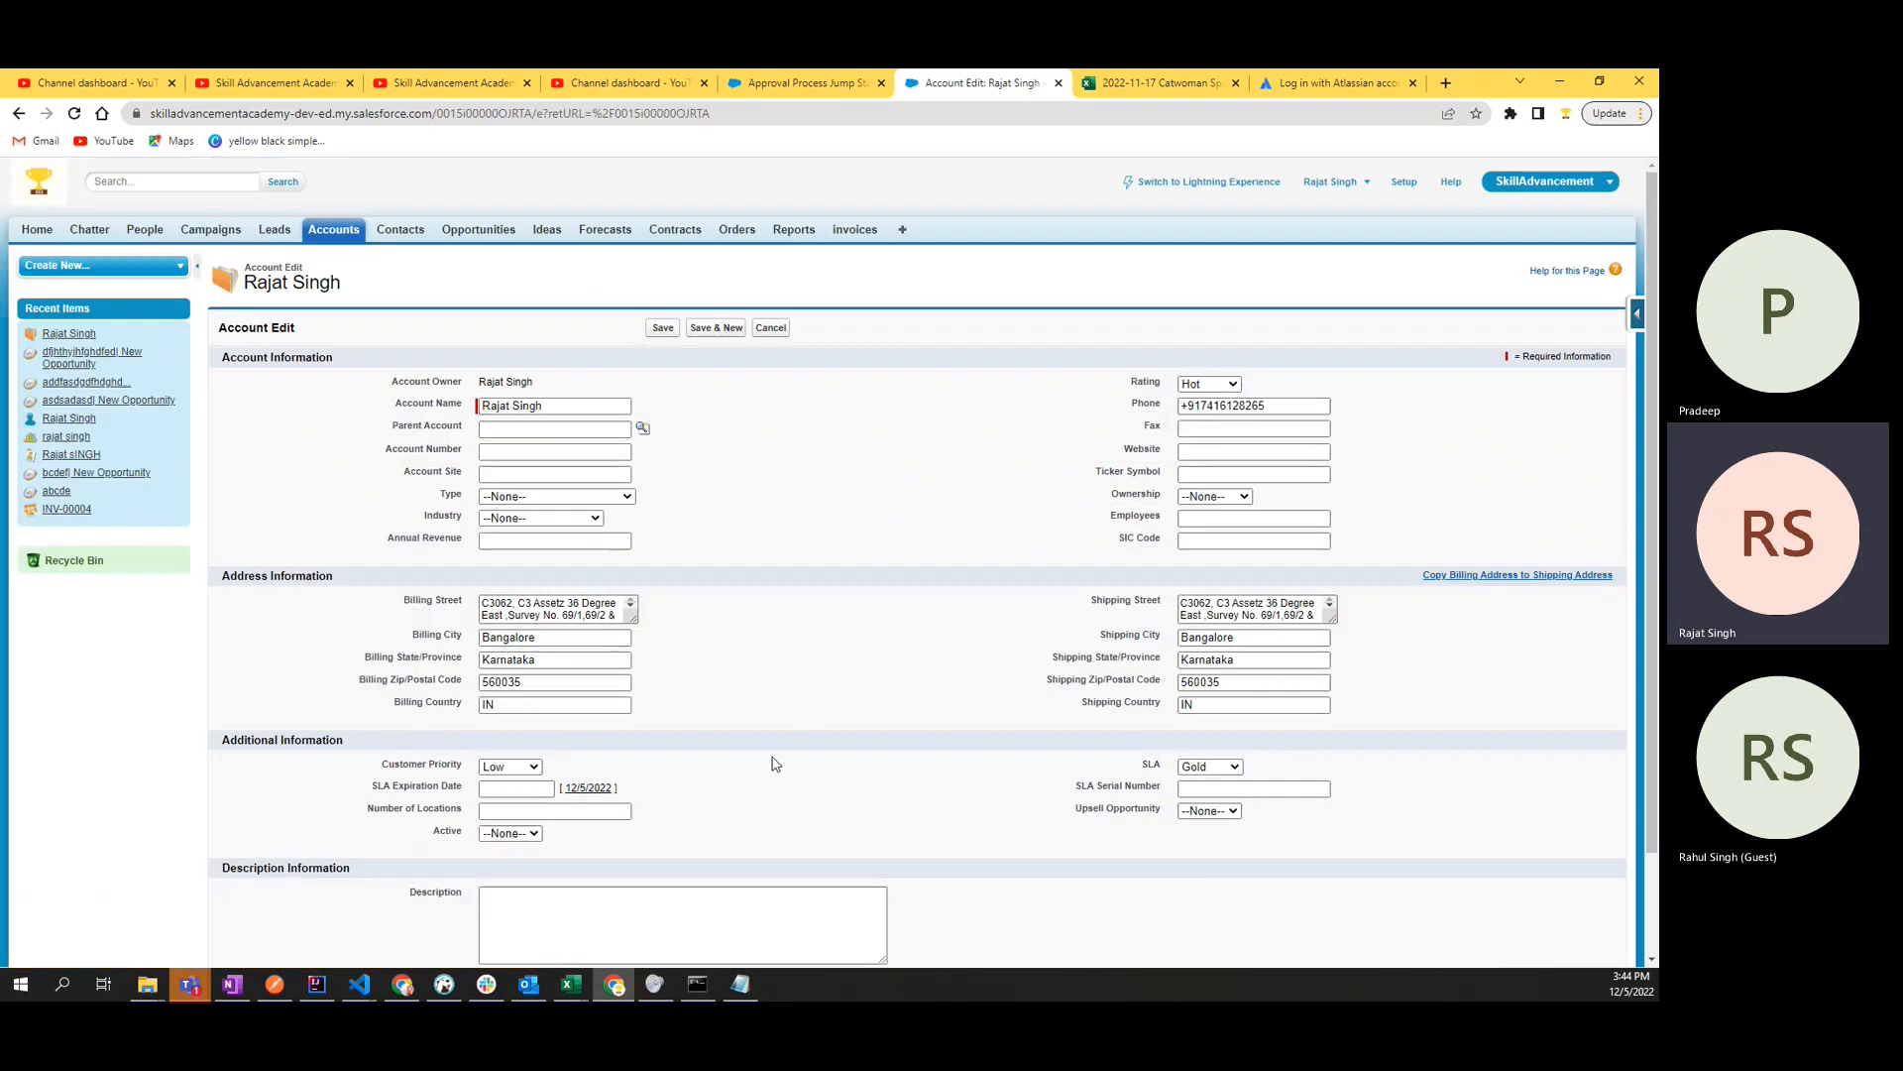
left_click(511, 833)
left_click(518, 876)
left_click(663, 328)
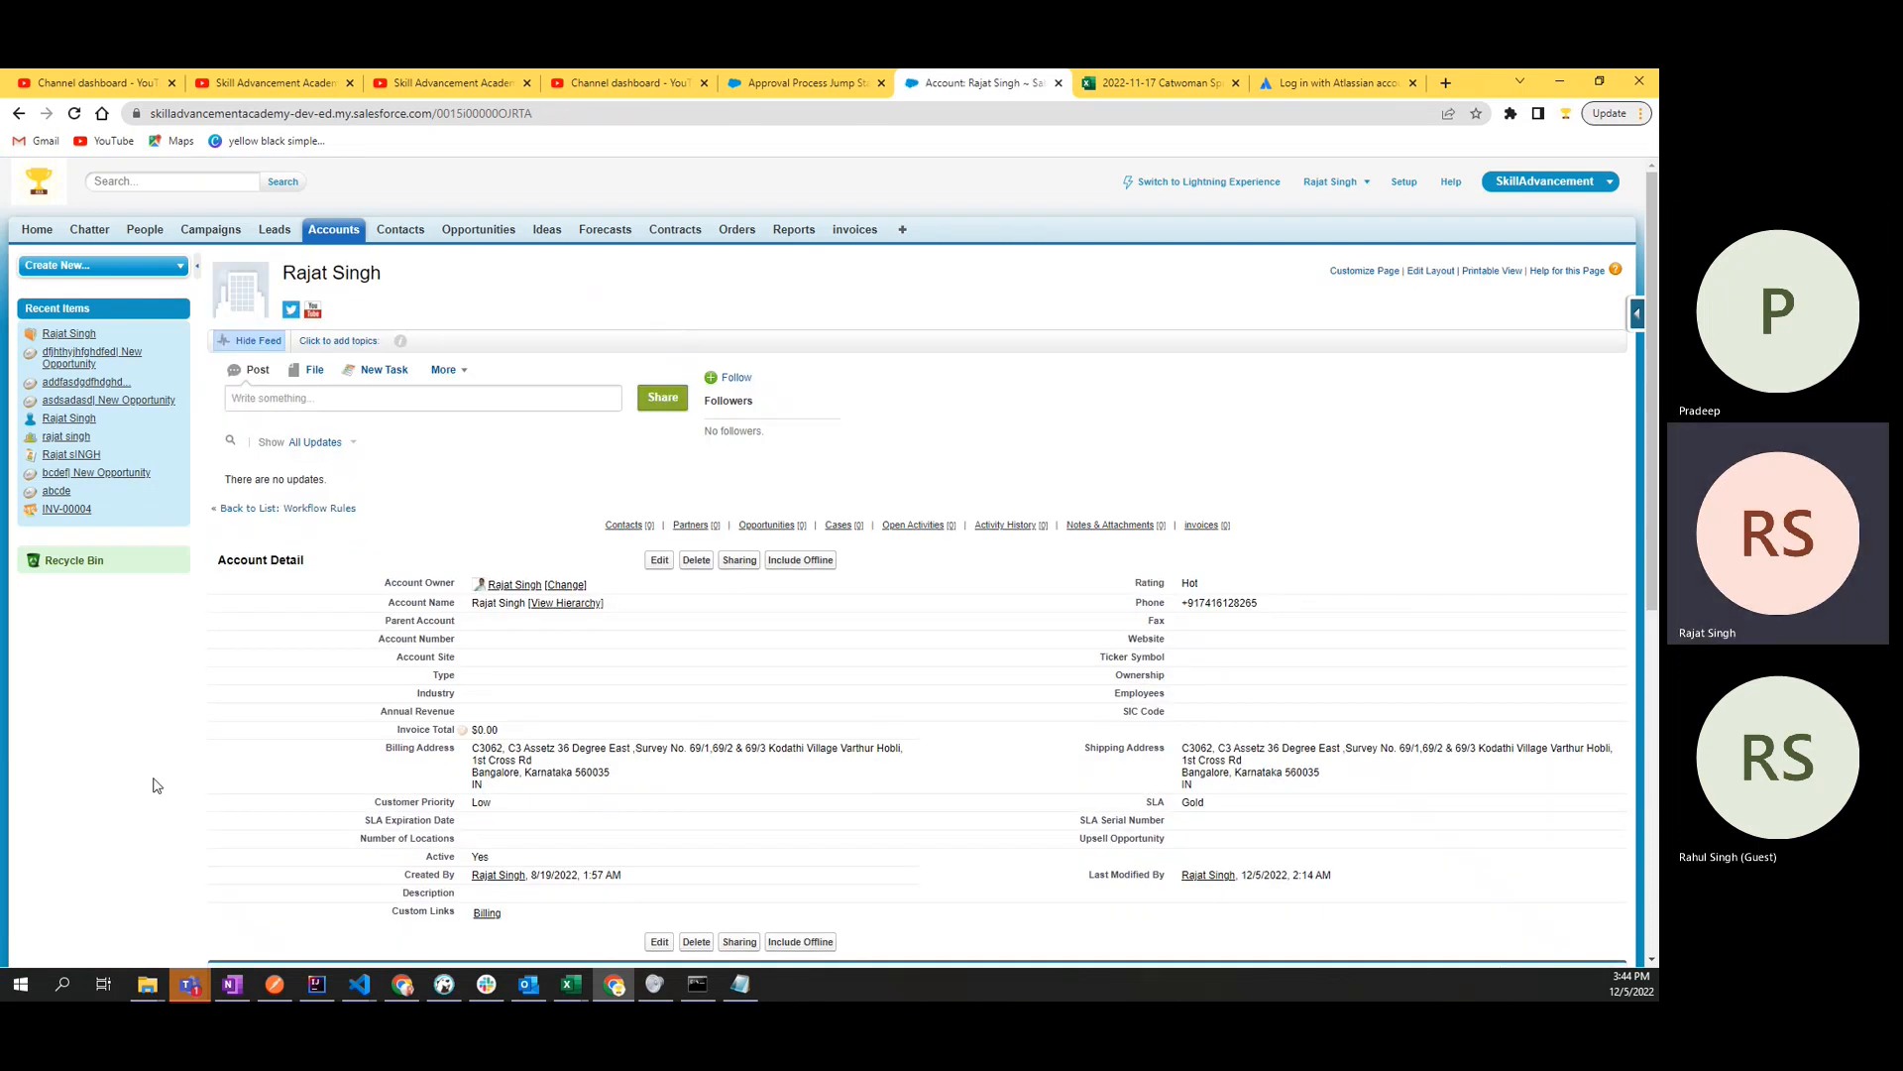
- Examine the Active field and its value in the saved account's details
scroll(153, 785, "down", 3)
left_click_drag(906, 508, 292, 538)
left_click(289, 535)
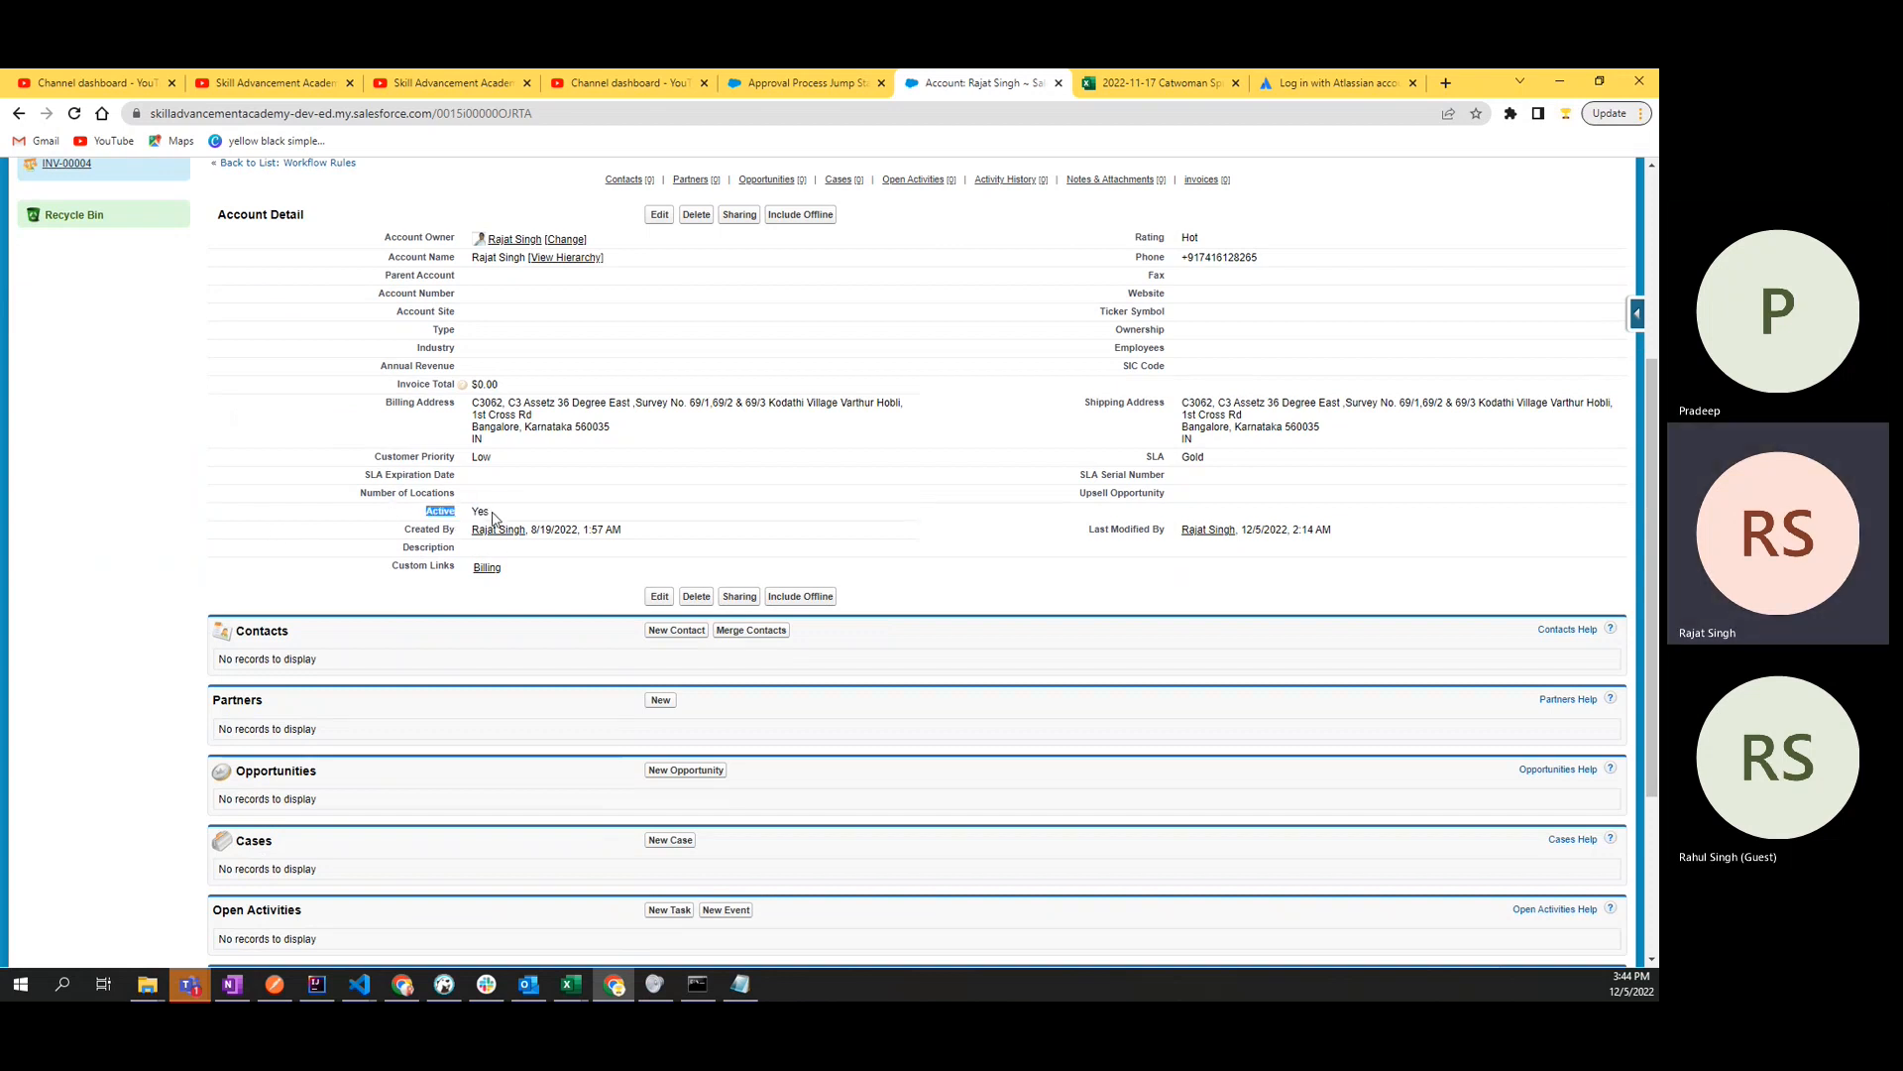
left_click_drag(523, 513, 426, 515)
left_click(270, 521)
scroll(297, 556, "up", 4)
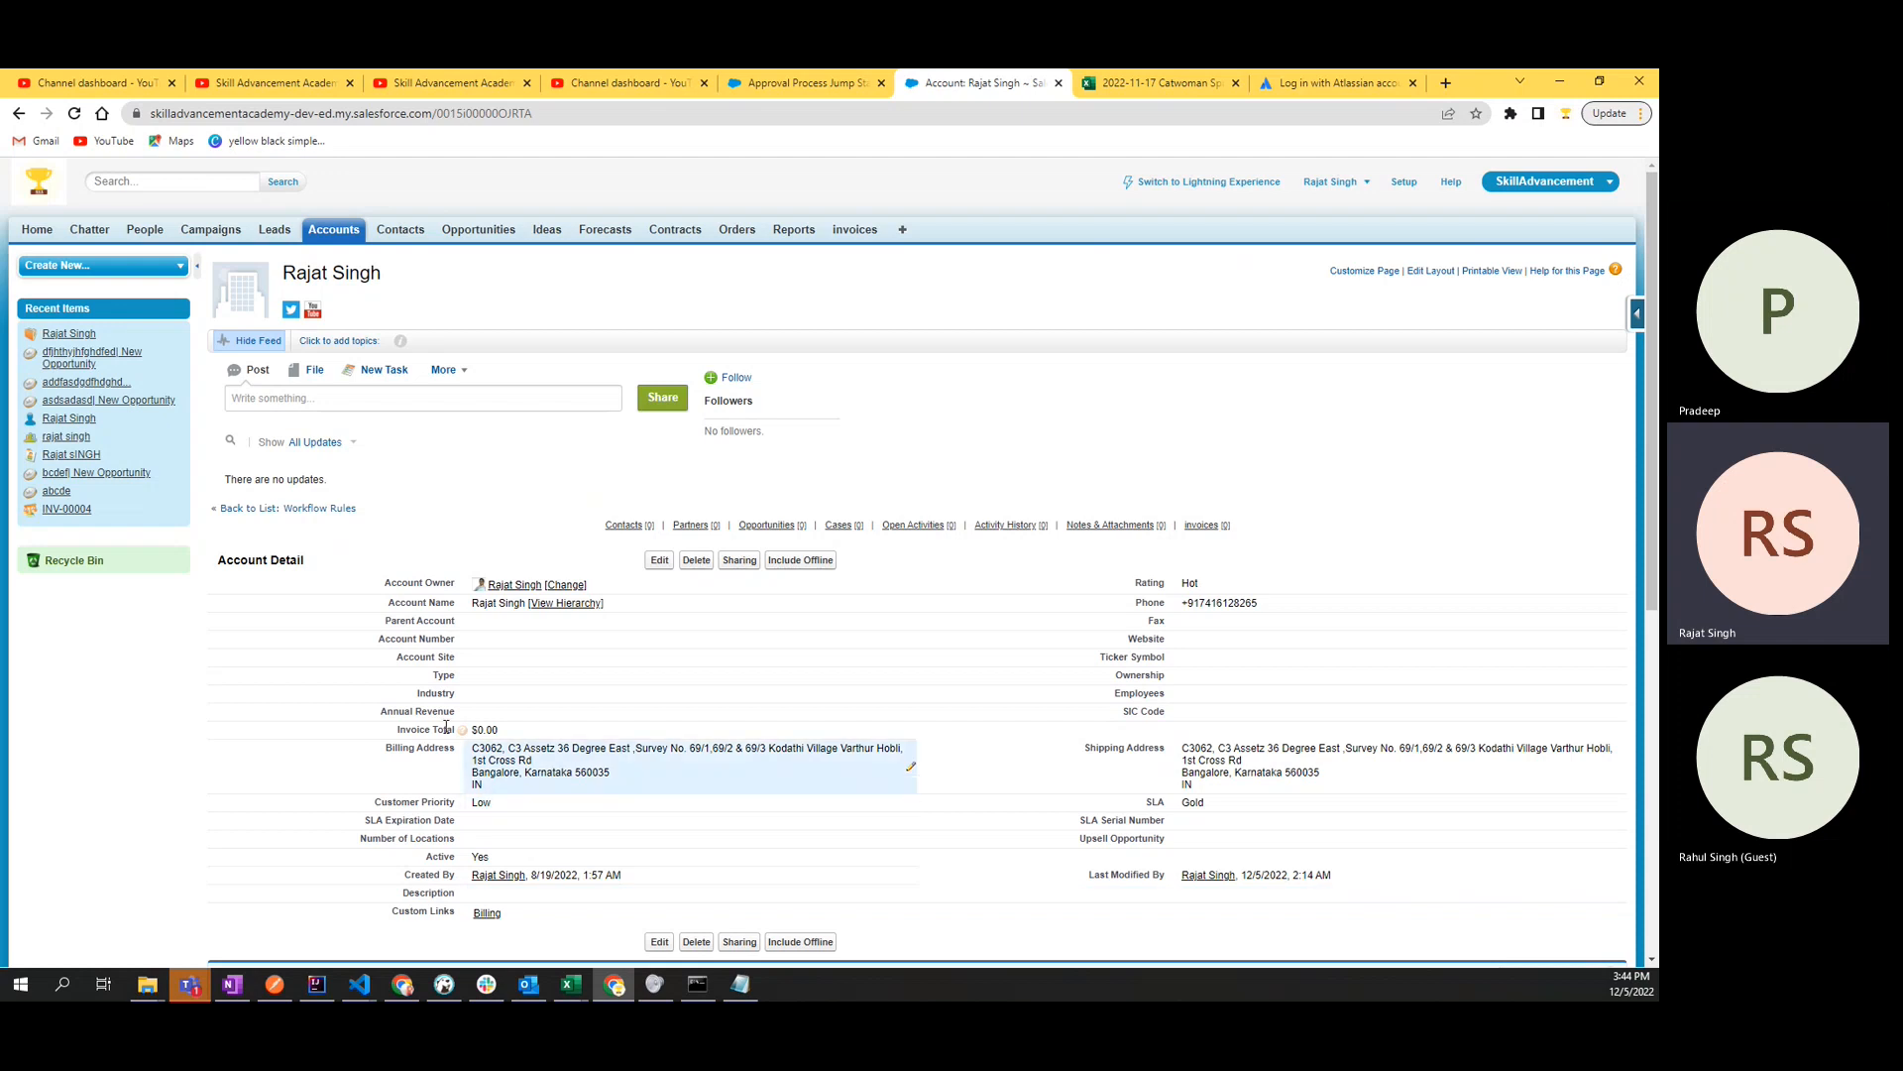
left_click_drag(493, 859, 409, 861)
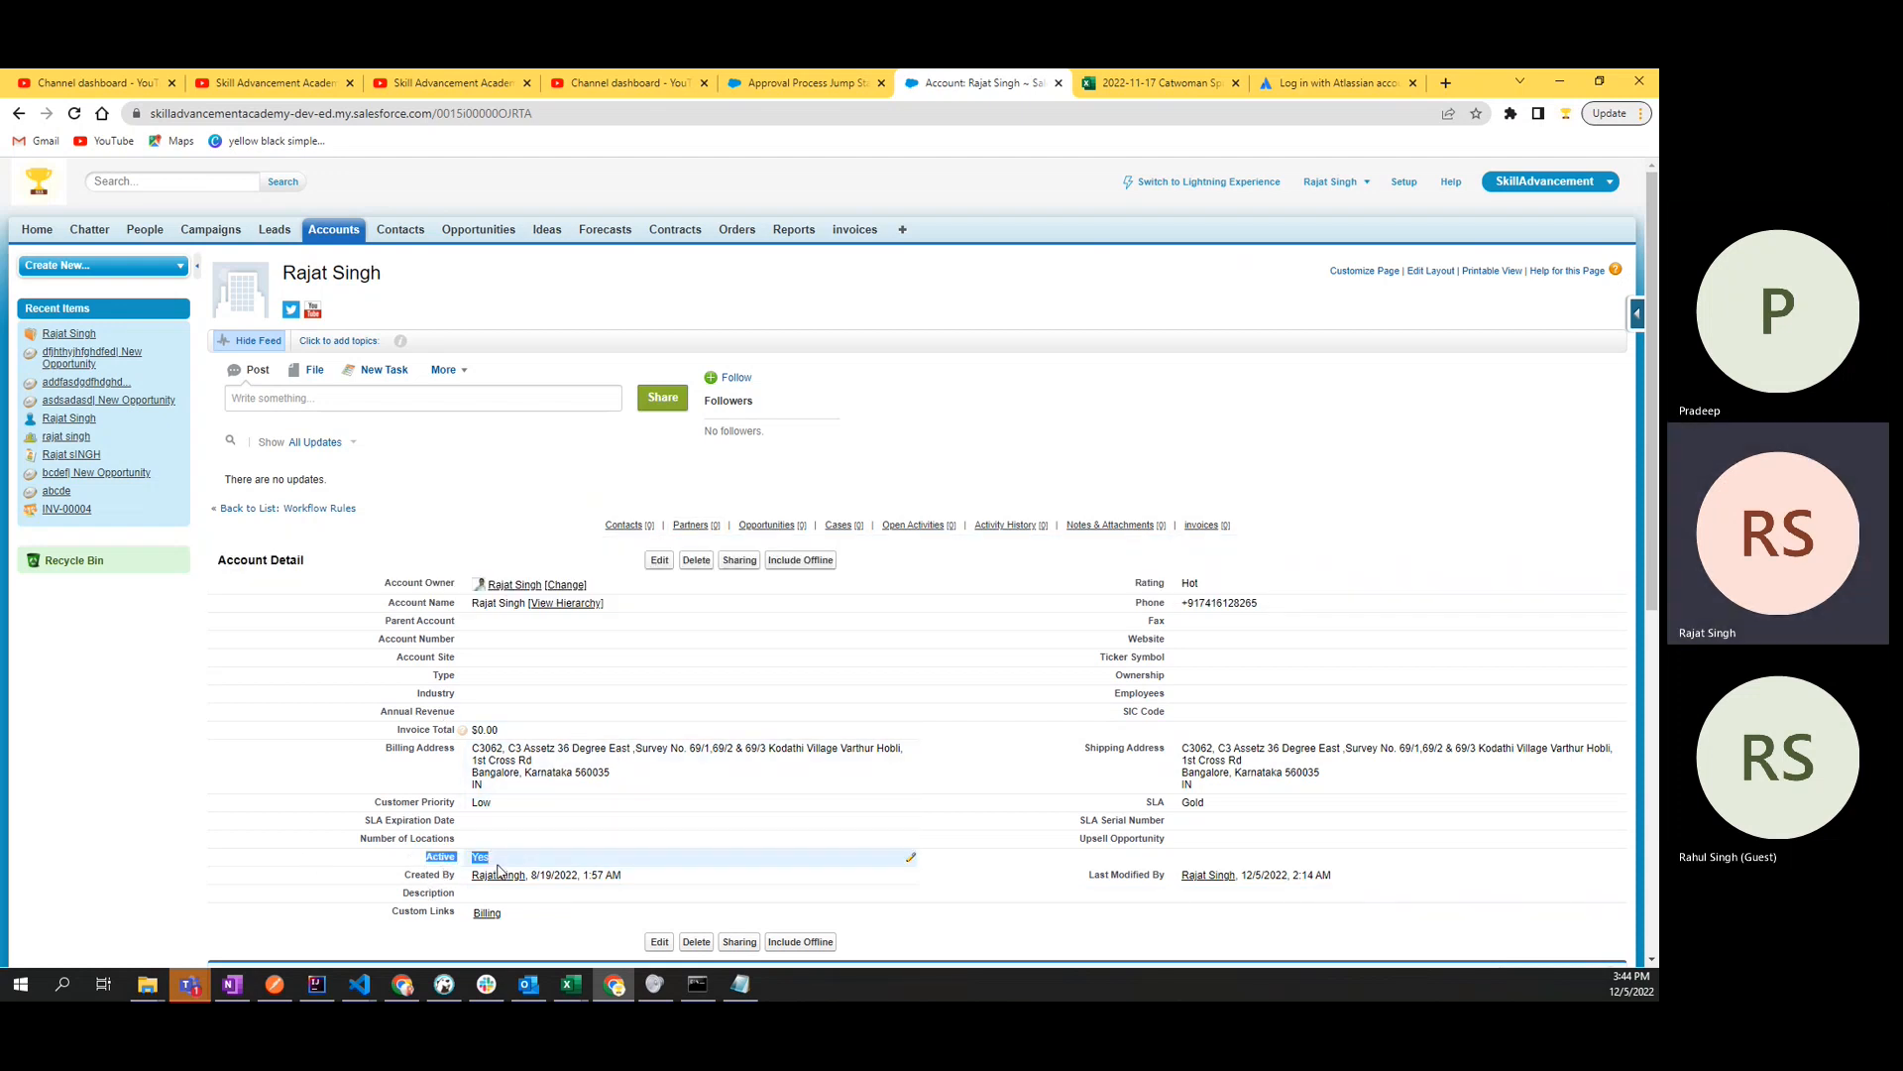
- Return to the Jump Start Wizard and set the first entry criterion to Account: Active equals false
left_click(793, 83)
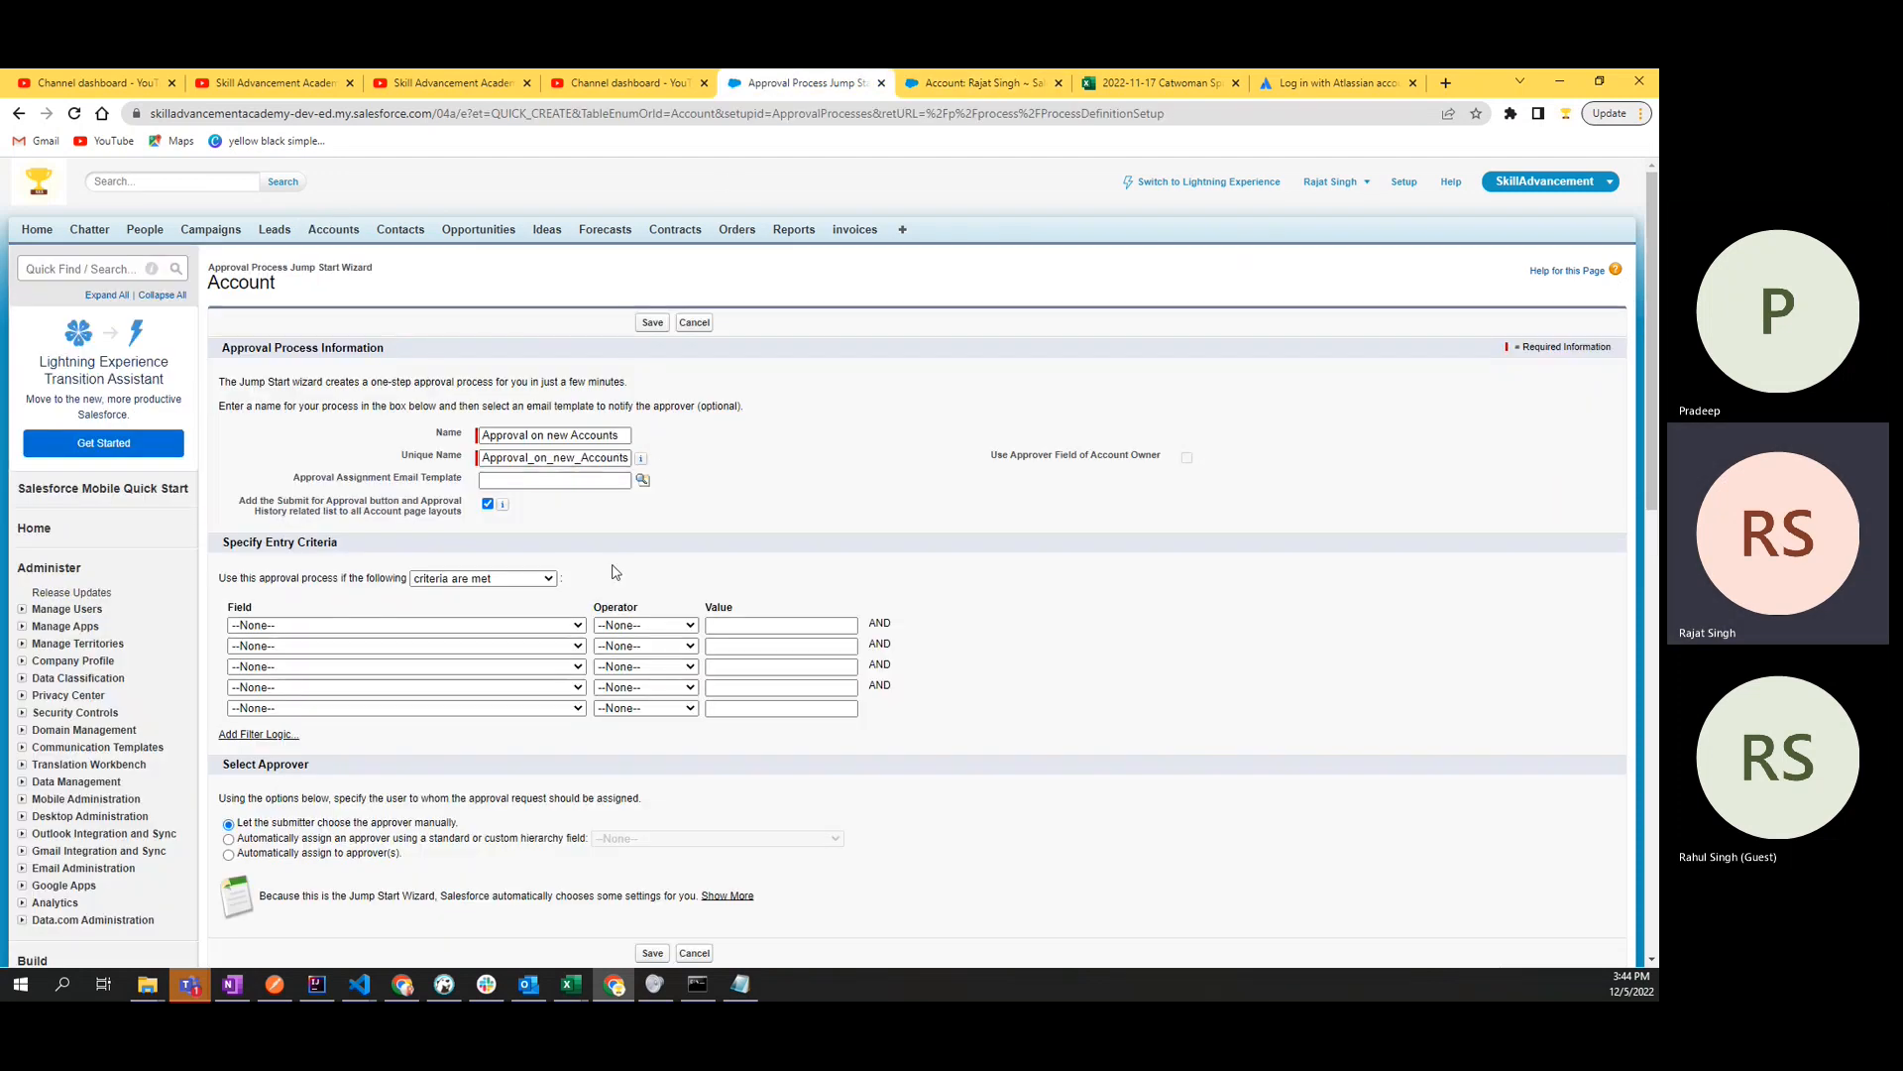
left_click(576, 626)
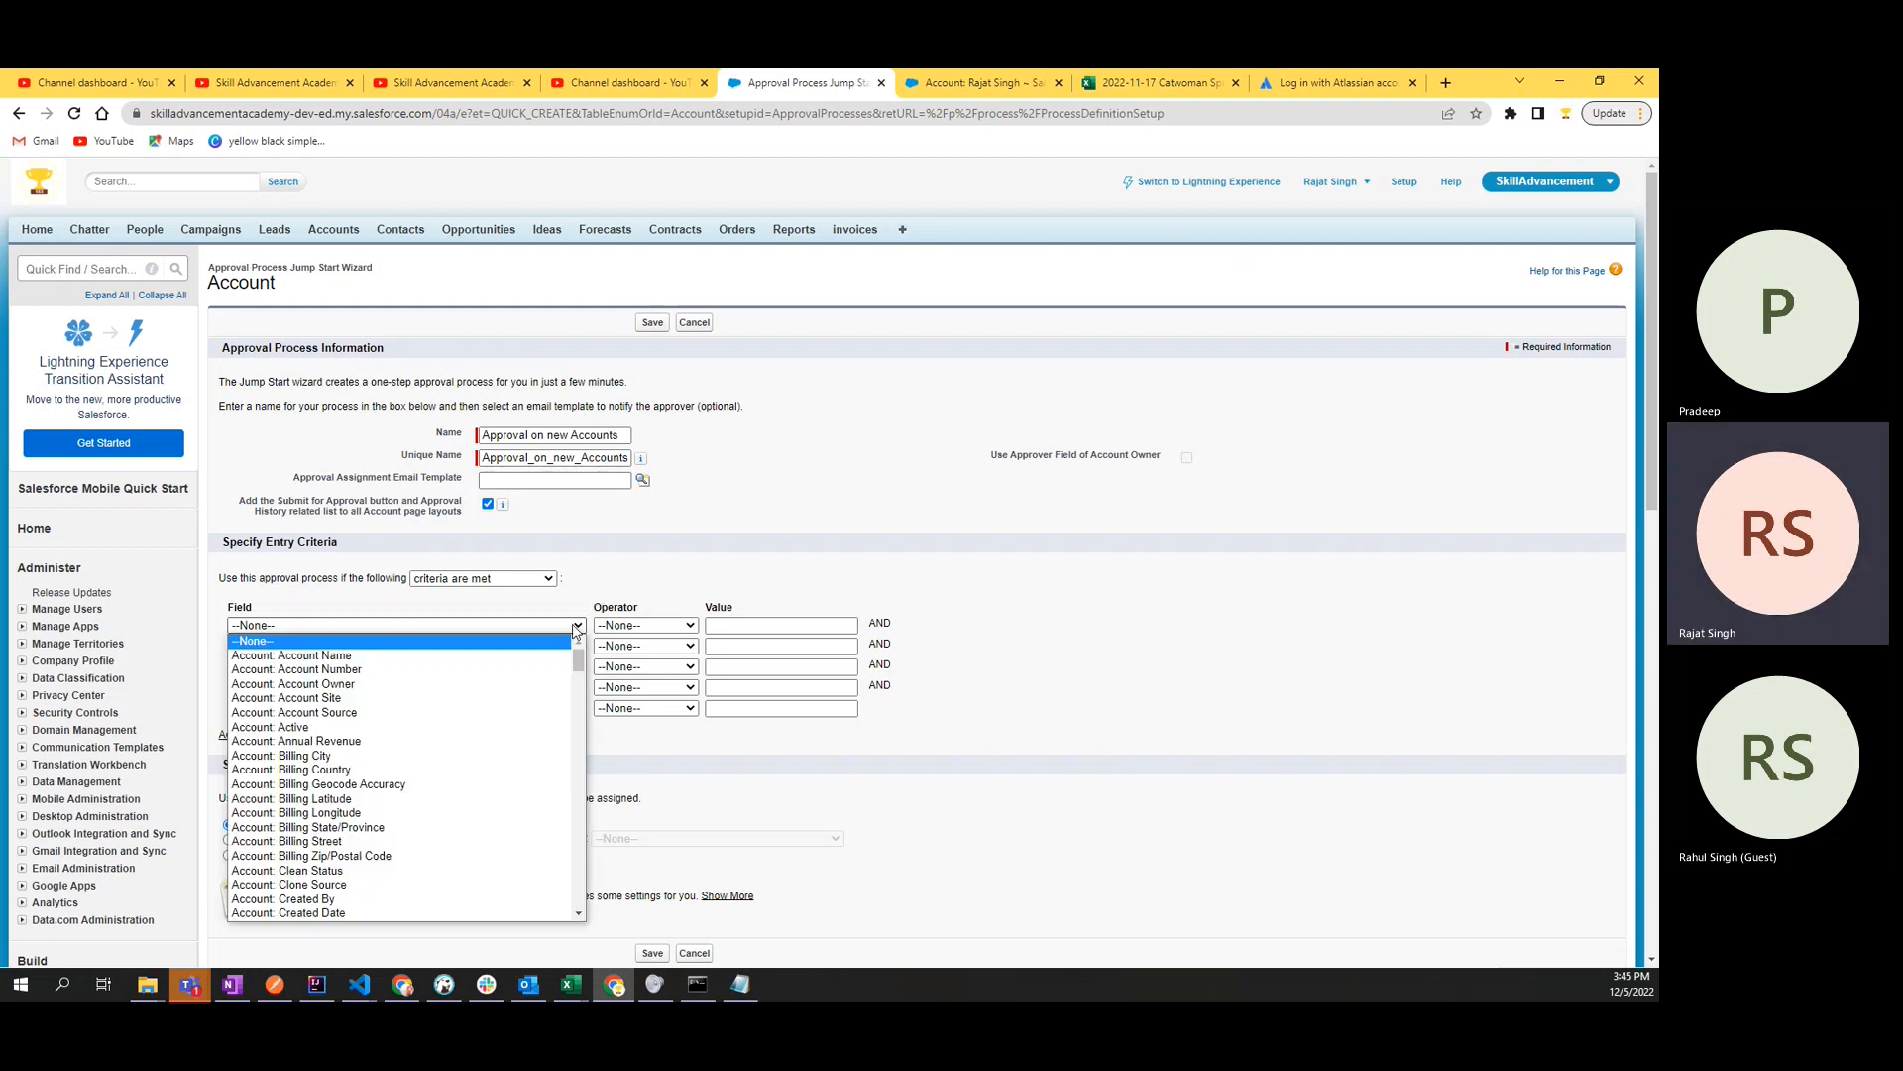
left_click(296, 730)
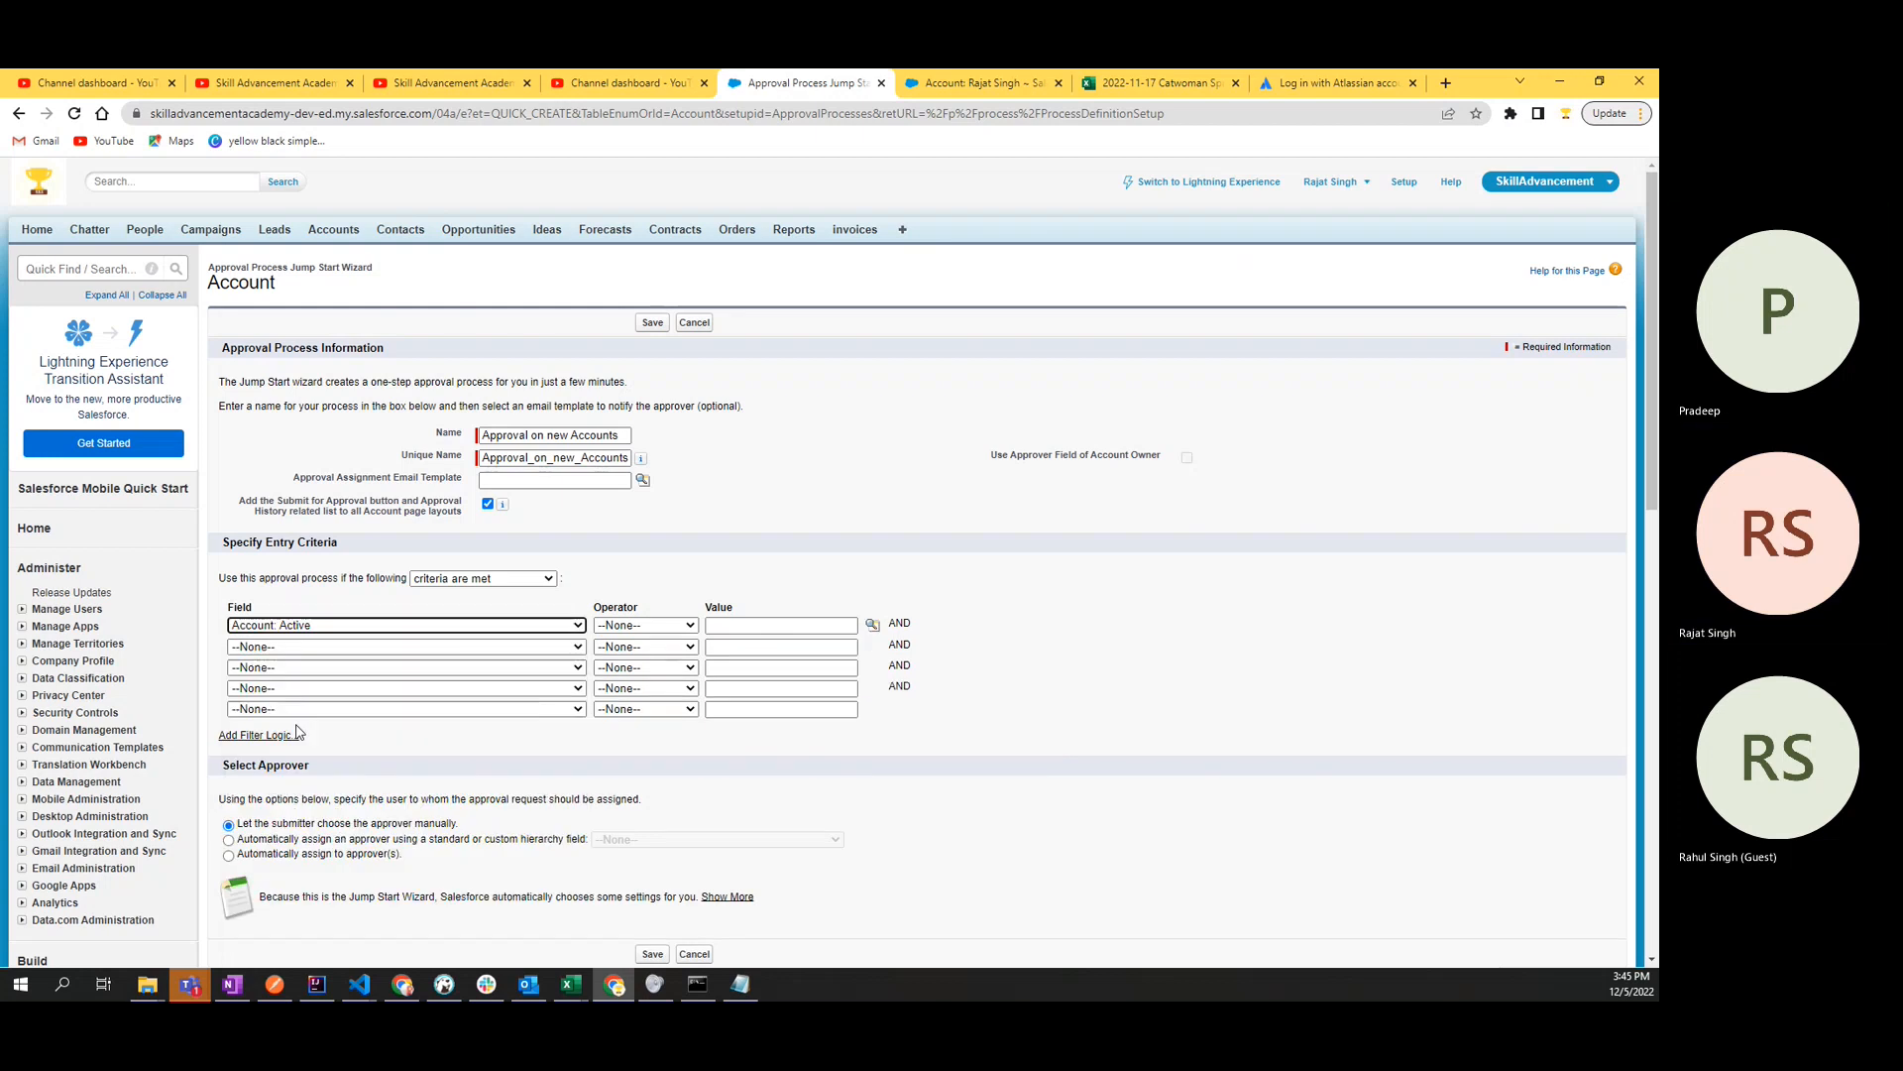
left_click(672, 628)
left_click(655, 657)
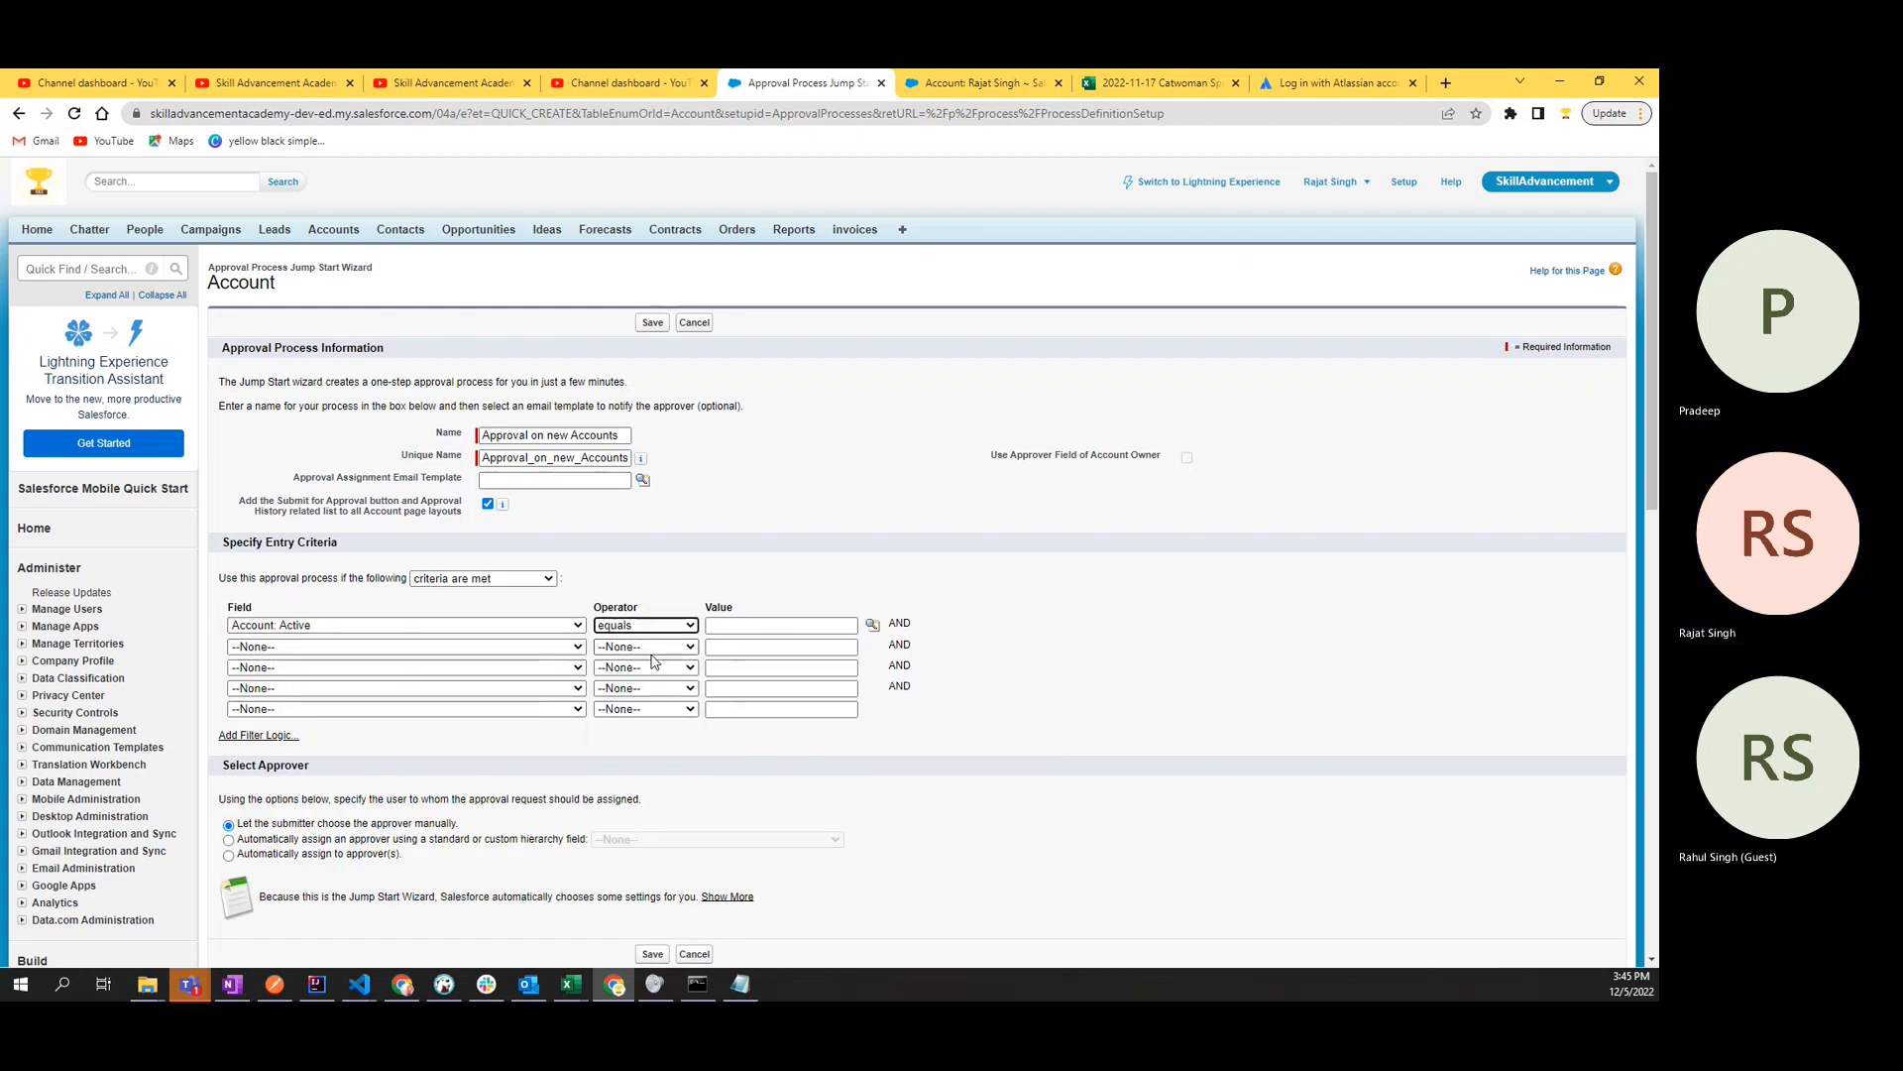
left_click(750, 626)
type("false")
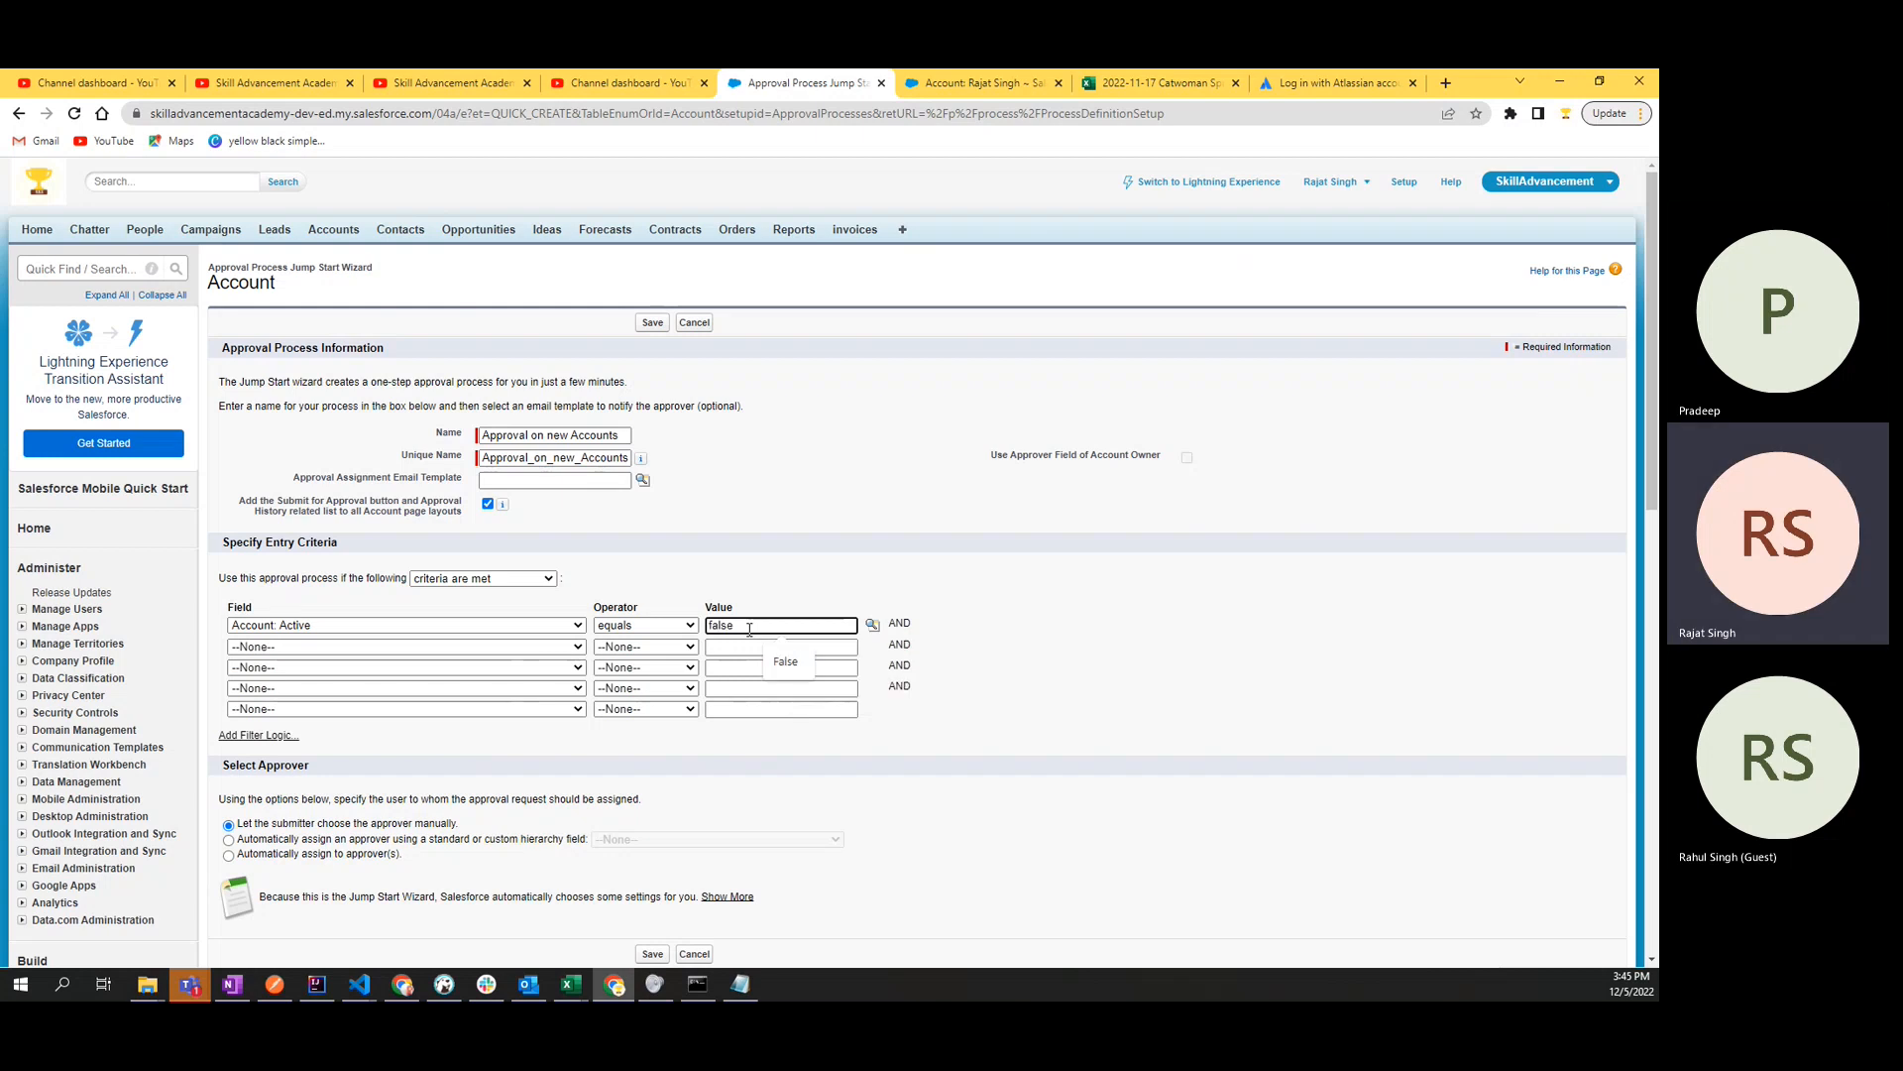
left_click(851, 566)
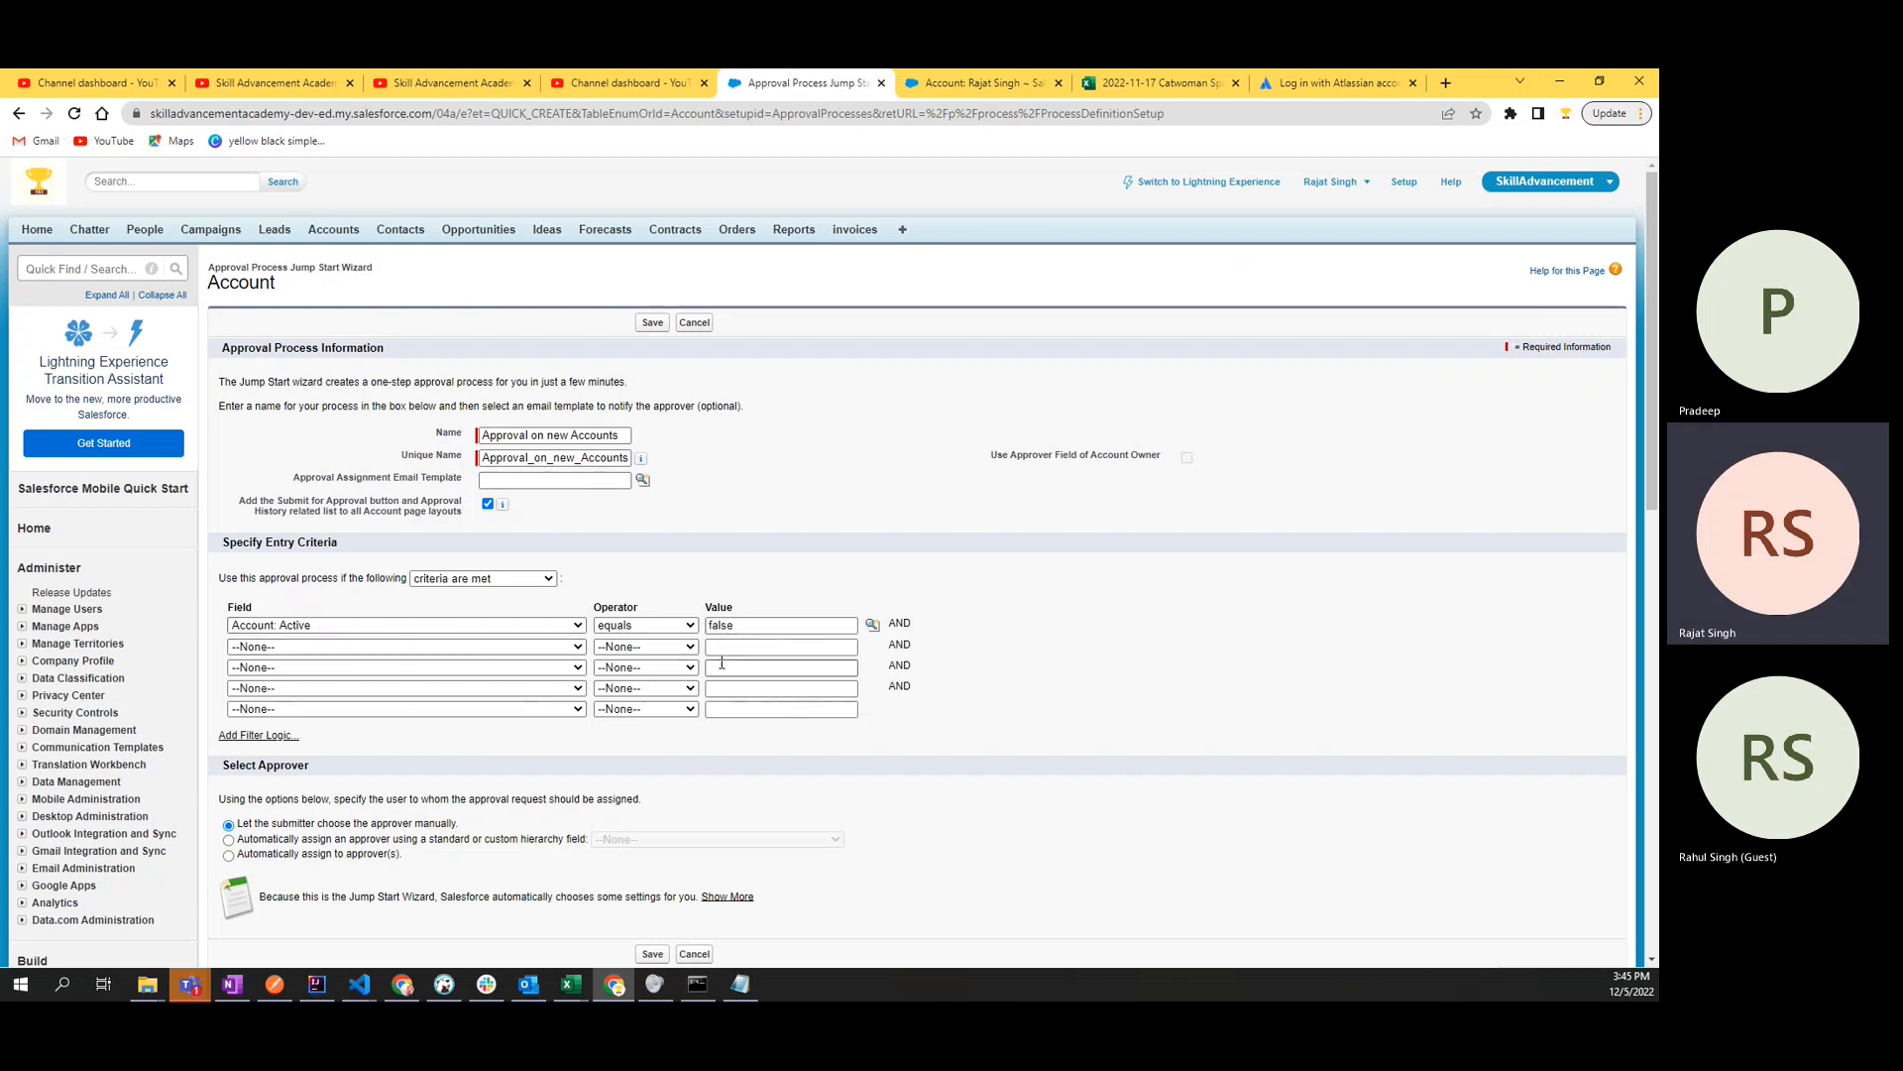
left_click(734, 626)
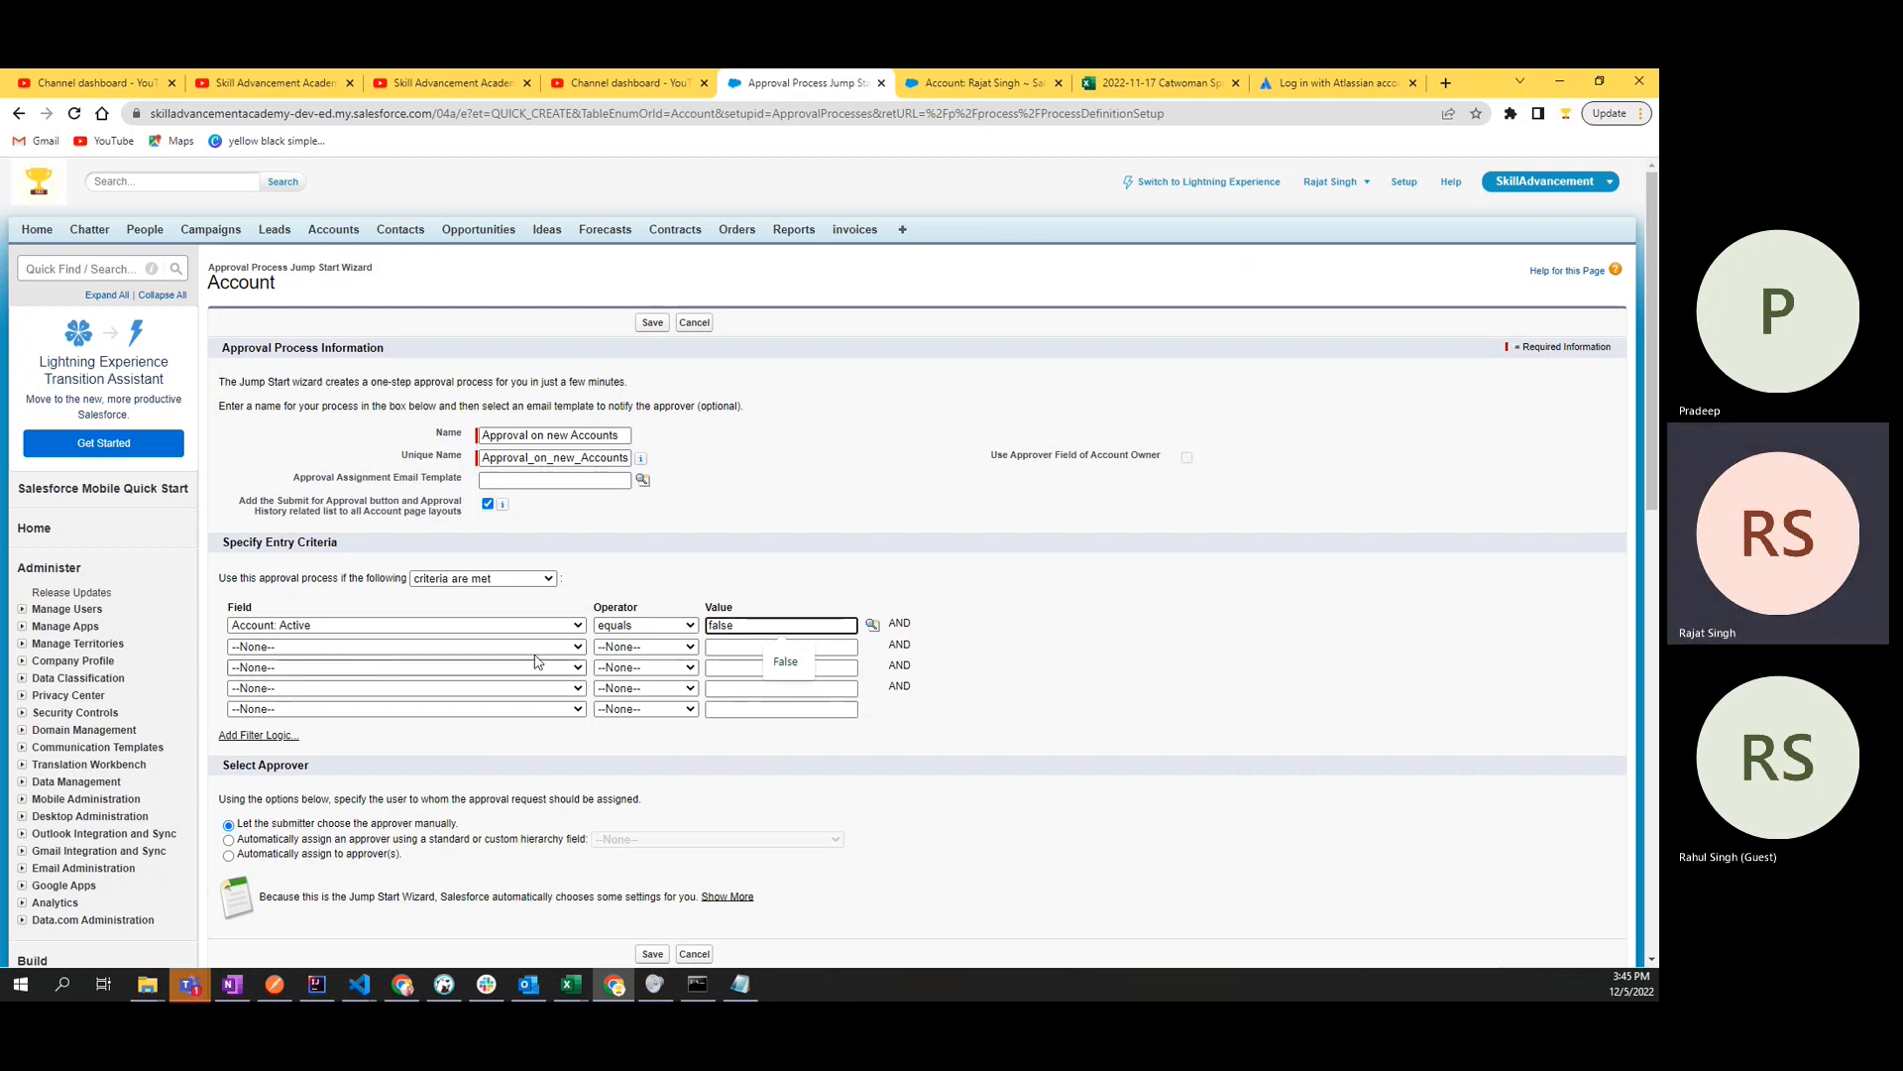
- Examine the entry criteria and the options for choosing an approver in the Jump Start Wizard
double_click(710, 625)
left_click(790, 574)
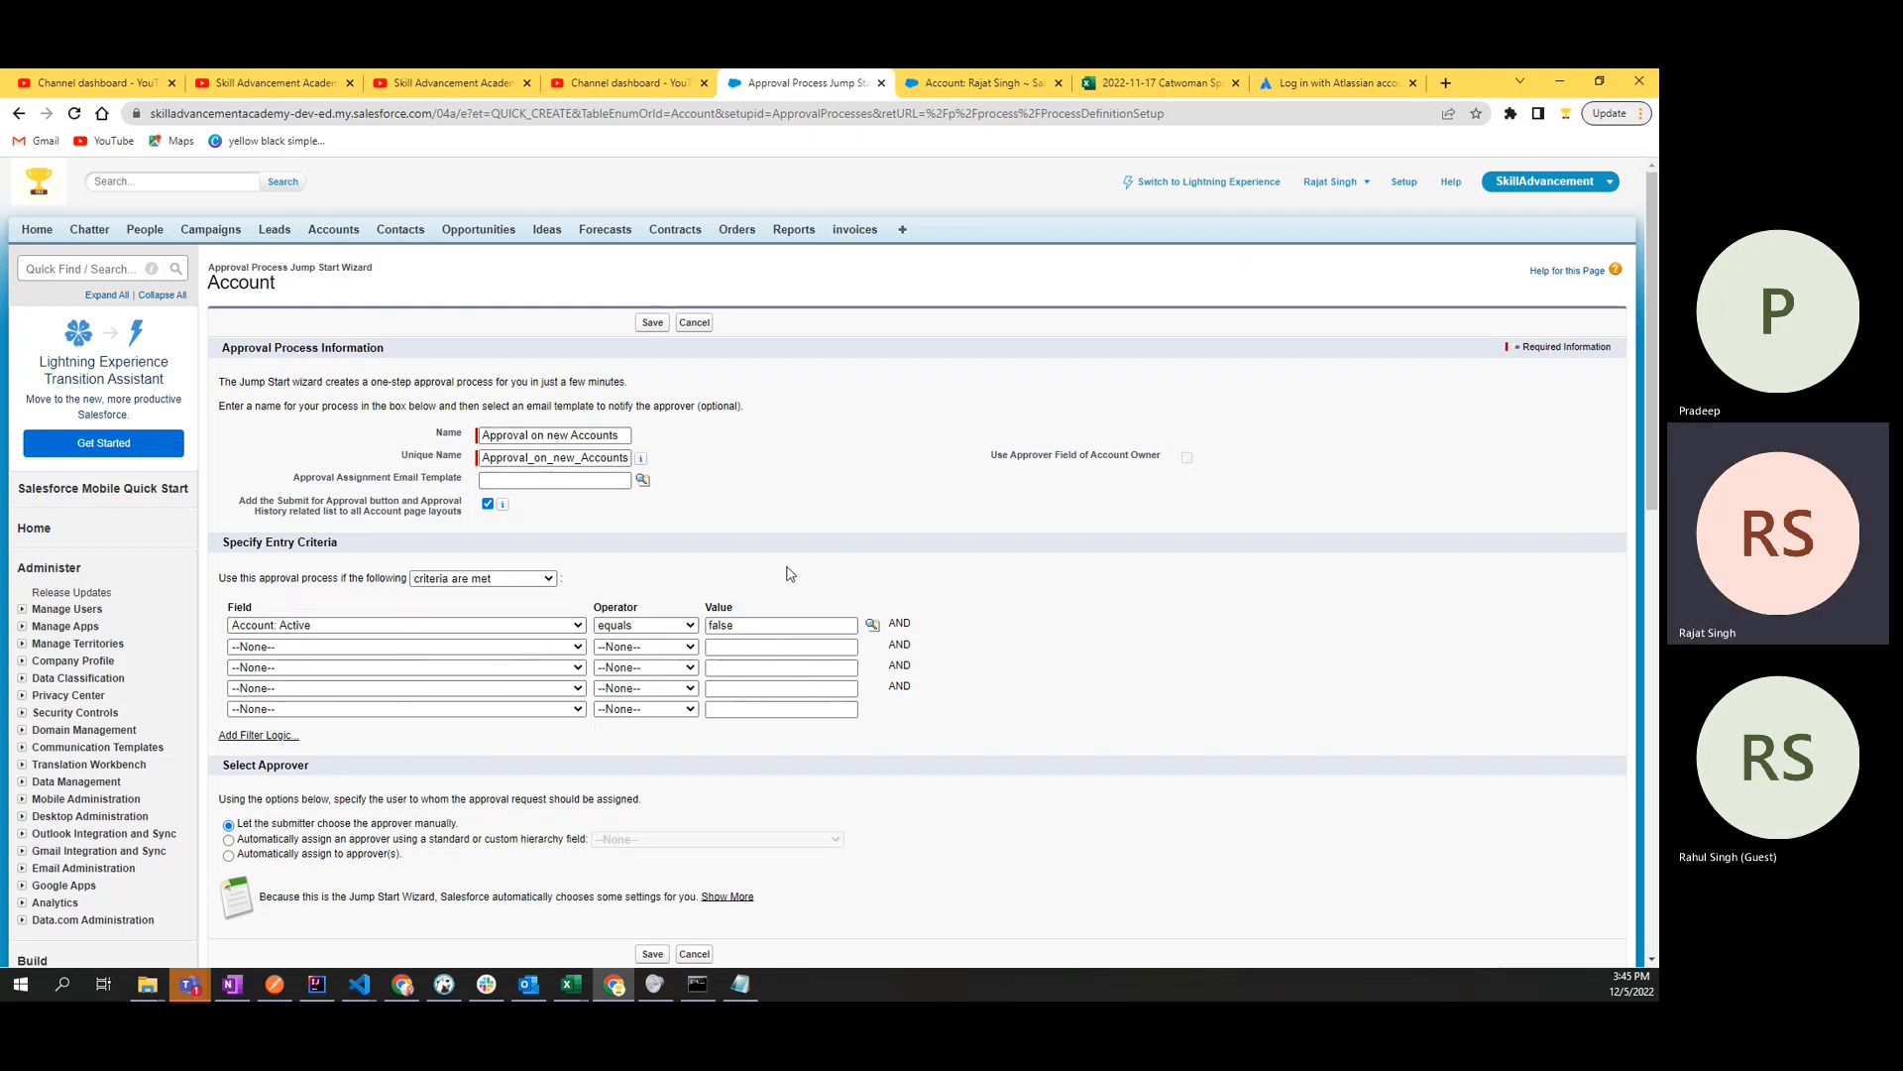
left_click(487, 581)
left_click(488, 583)
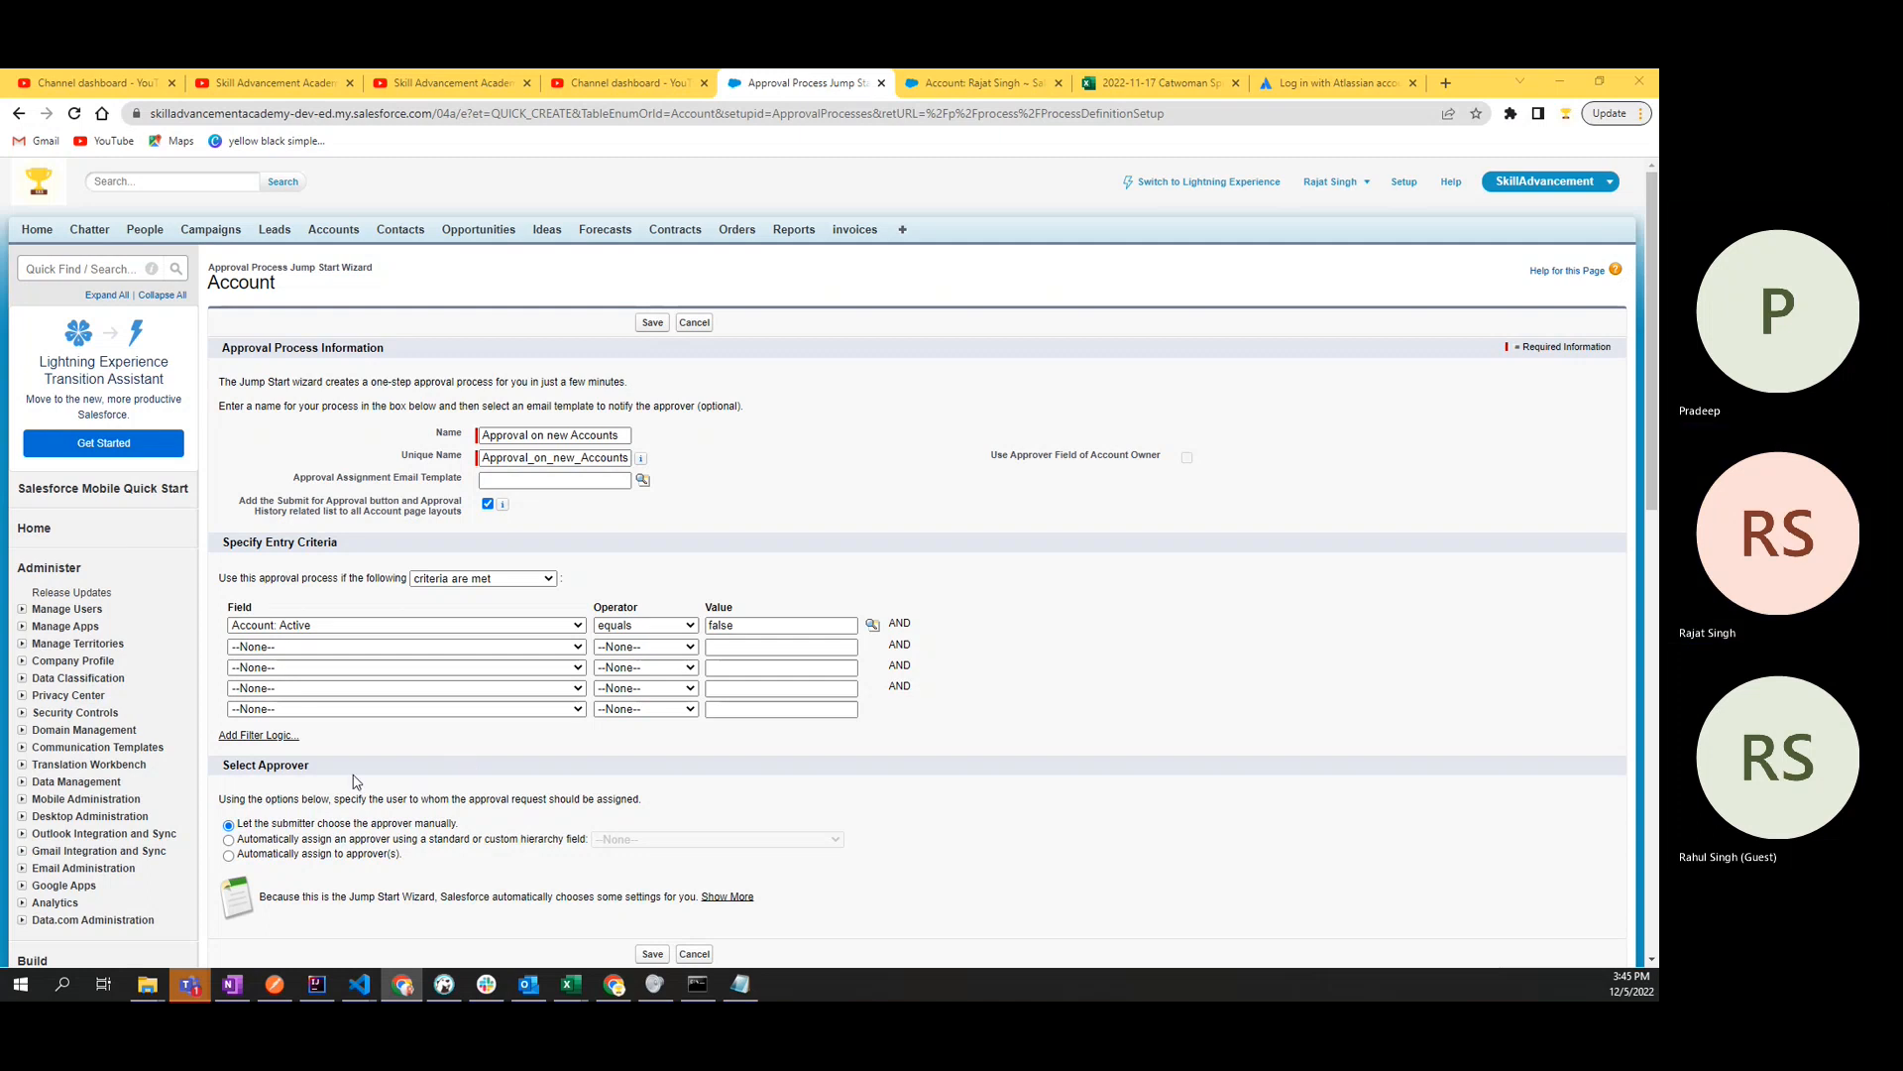
scroll(335, 753, "down", 3)
scroll(342, 744, "down", 1)
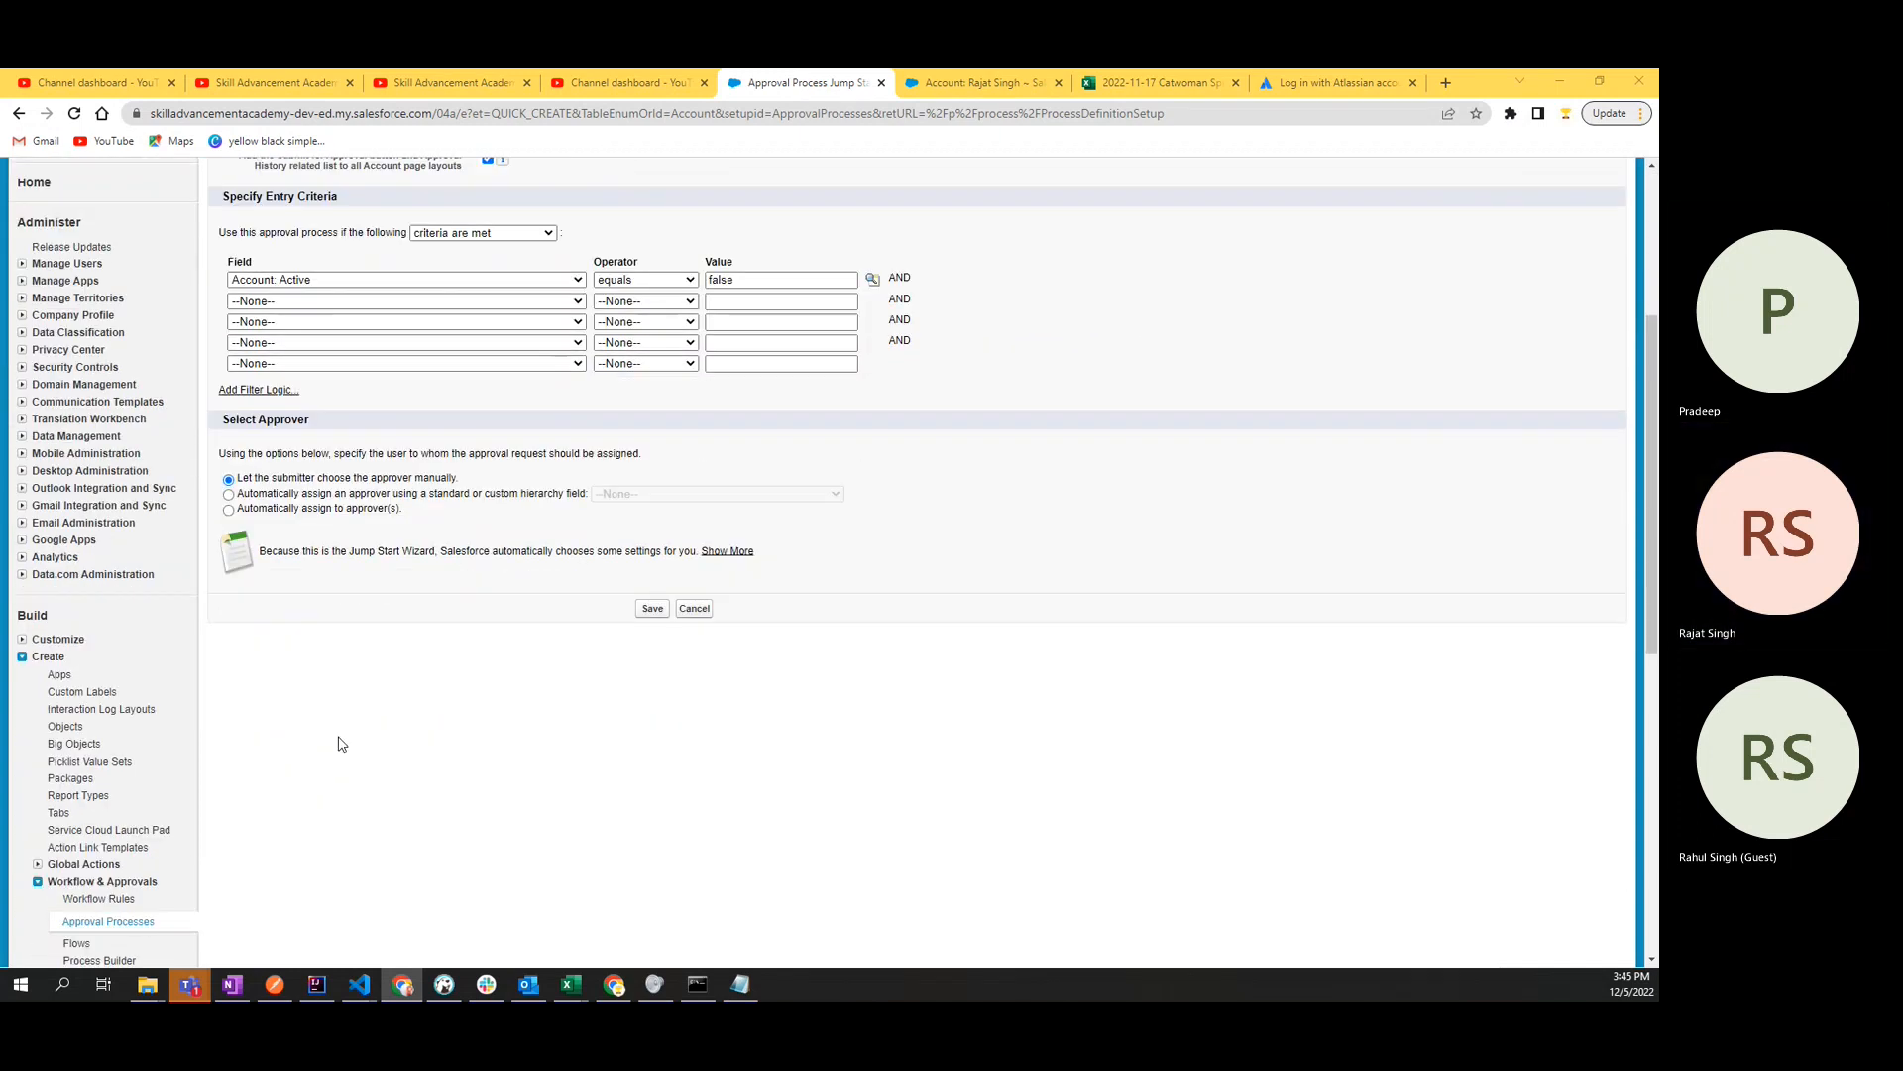
double_click(273, 423)
left_click(274, 425)
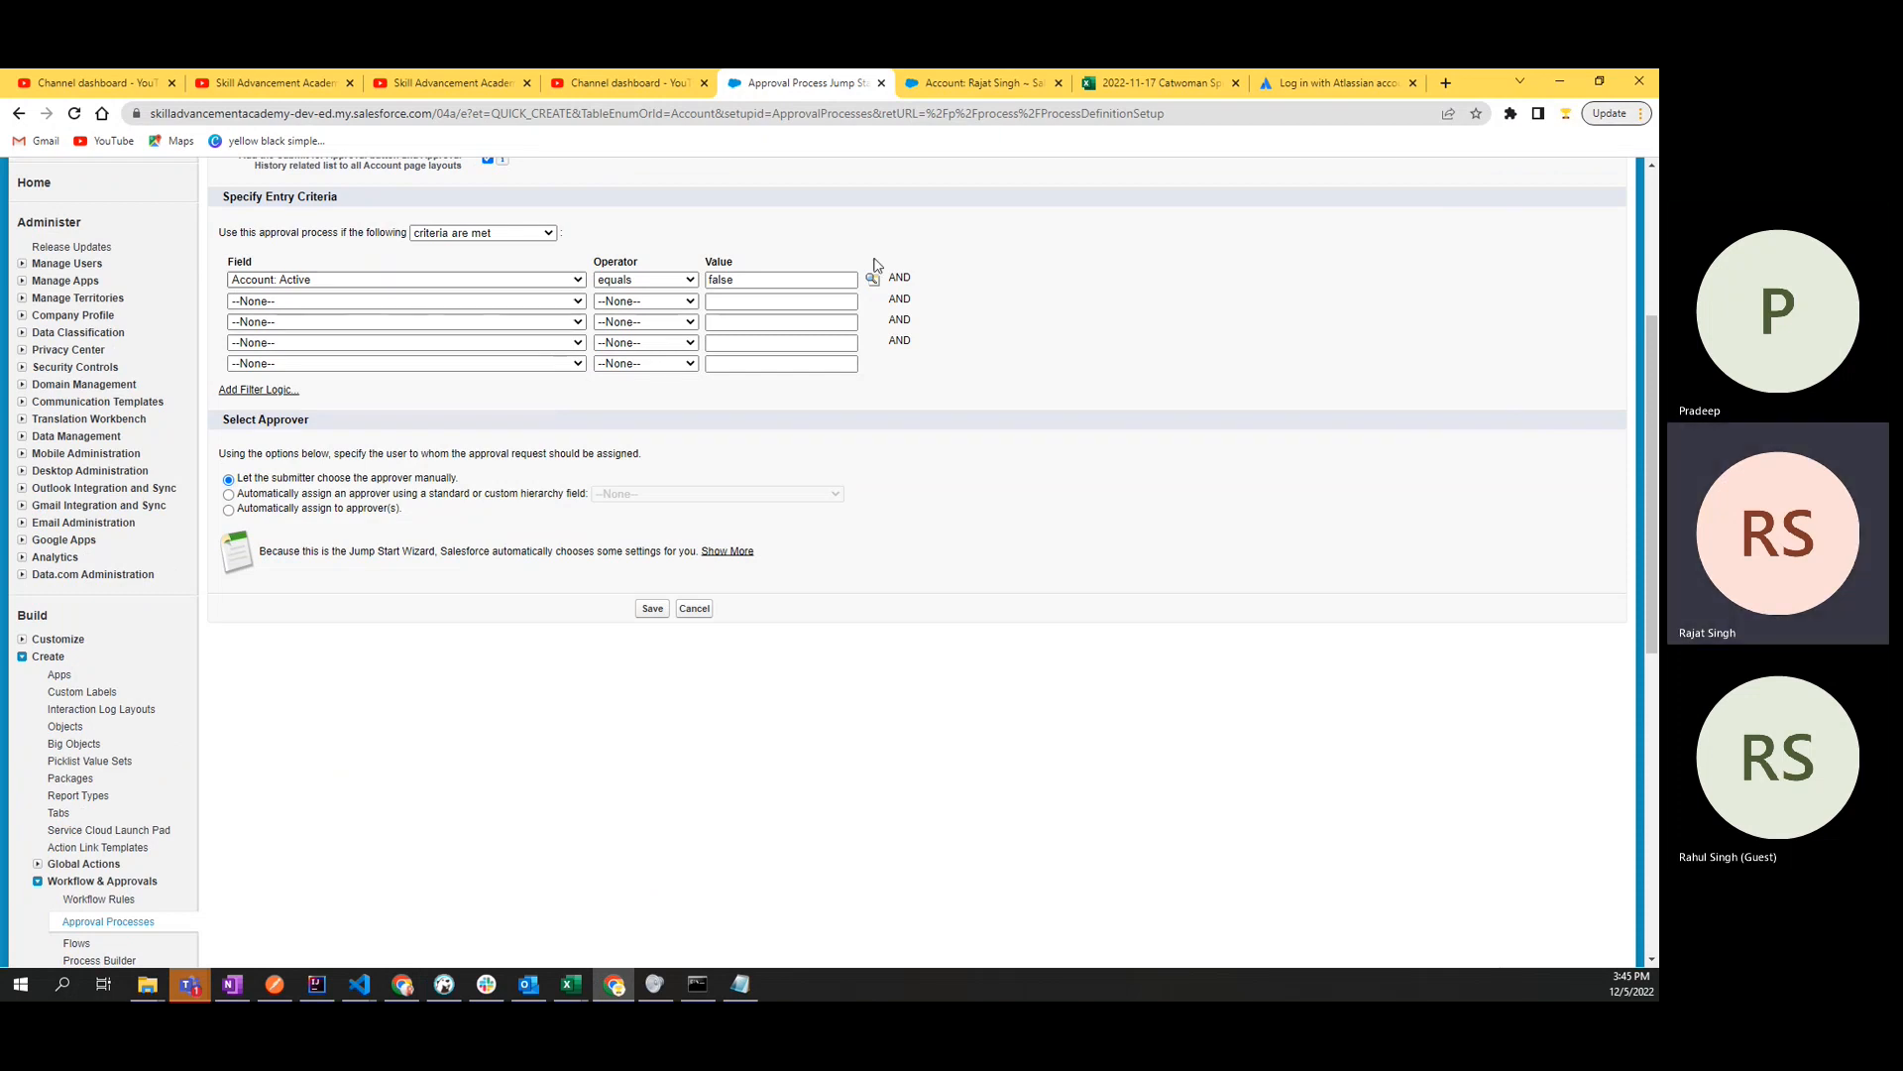
left_click_drag(225, 421, 335, 422)
left_click(334, 424)
triple_click(243, 480)
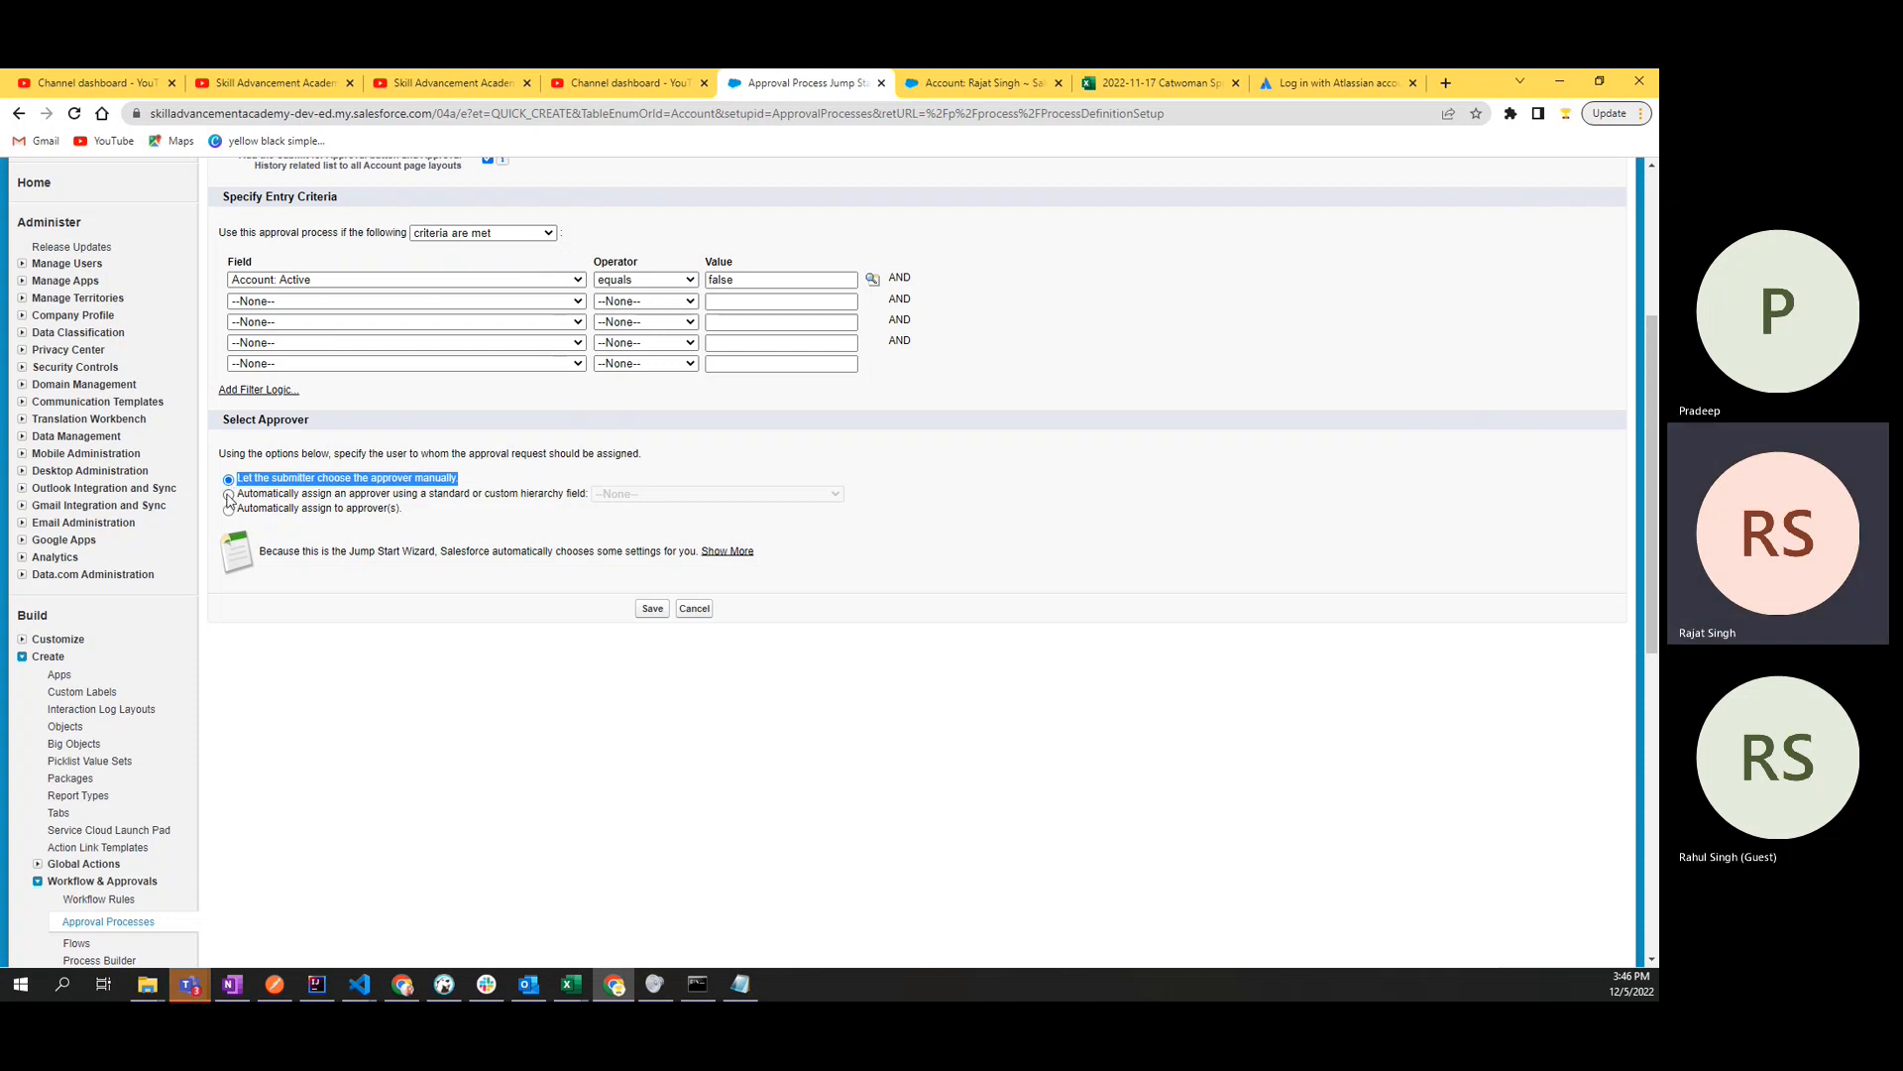
- Try automatic approver assignment by a standard or custom hierarchy field and view the fields offered
left_click(229, 495)
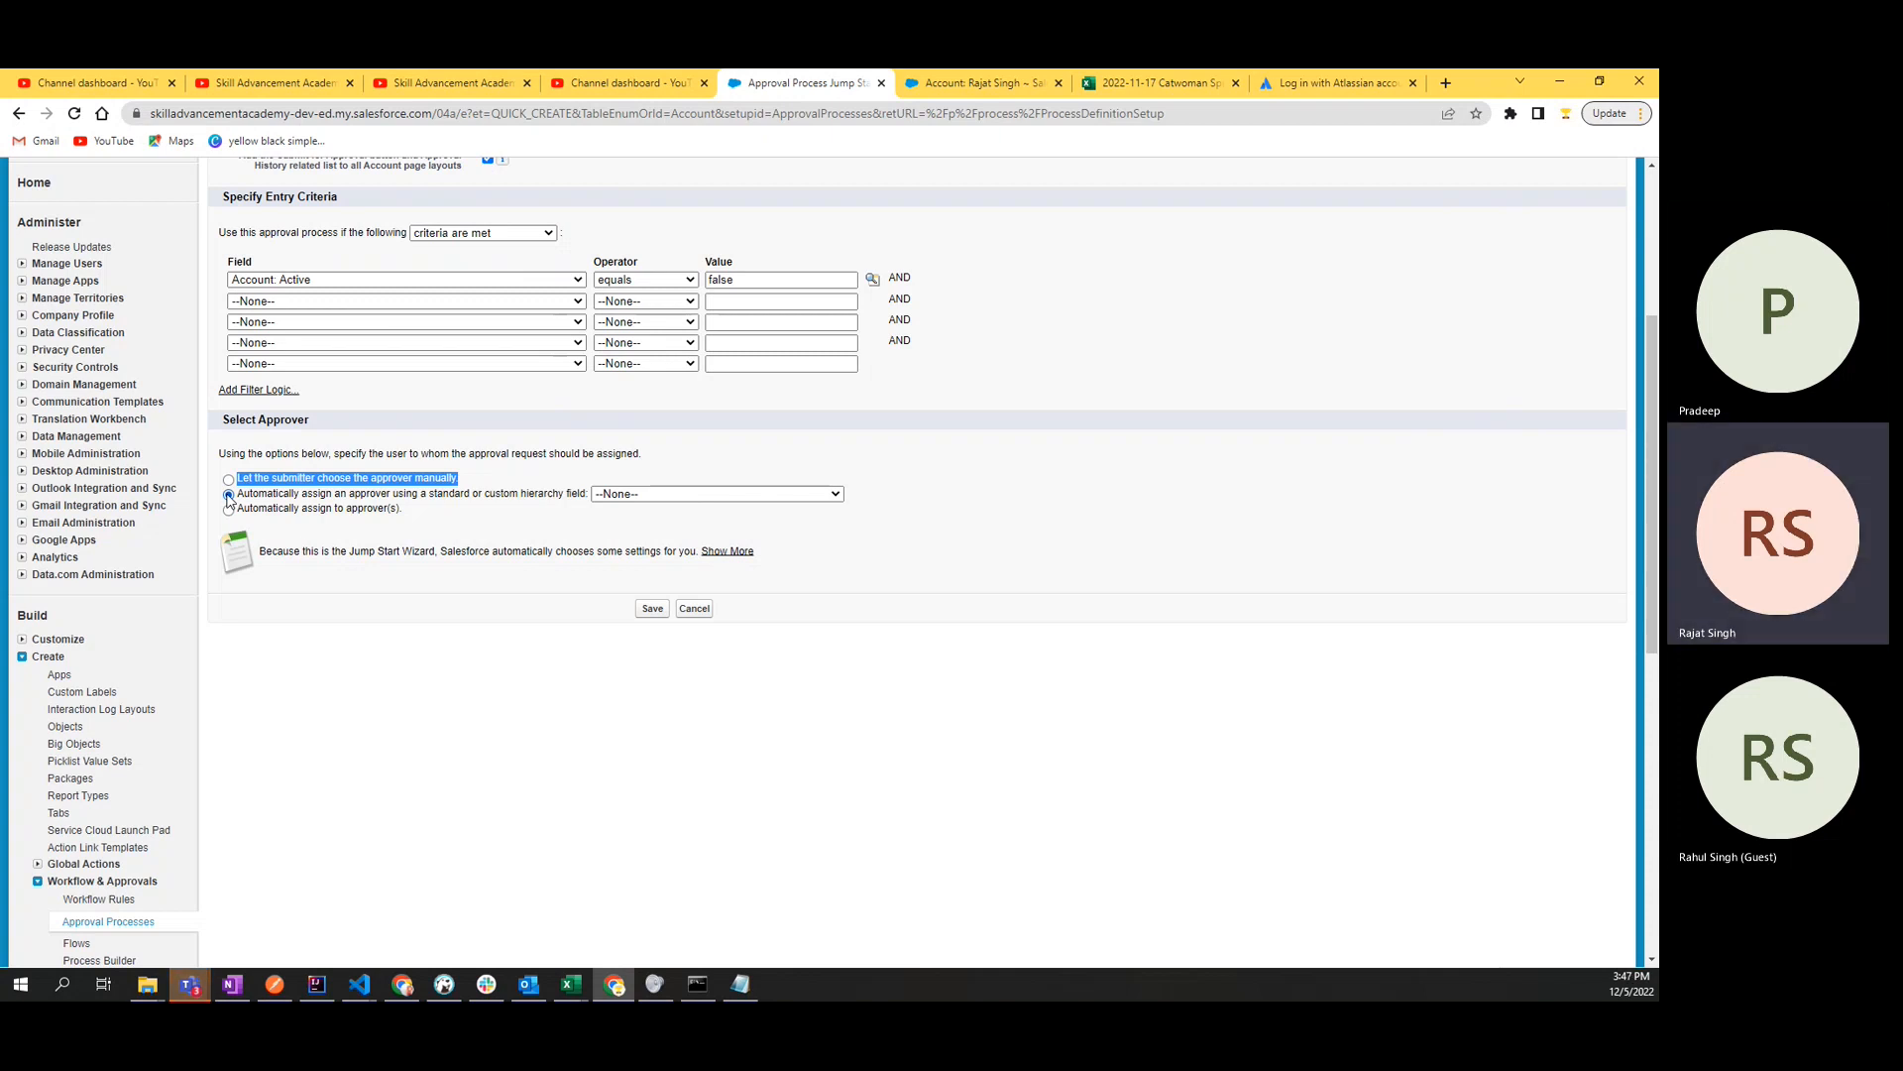
left_click(530, 523)
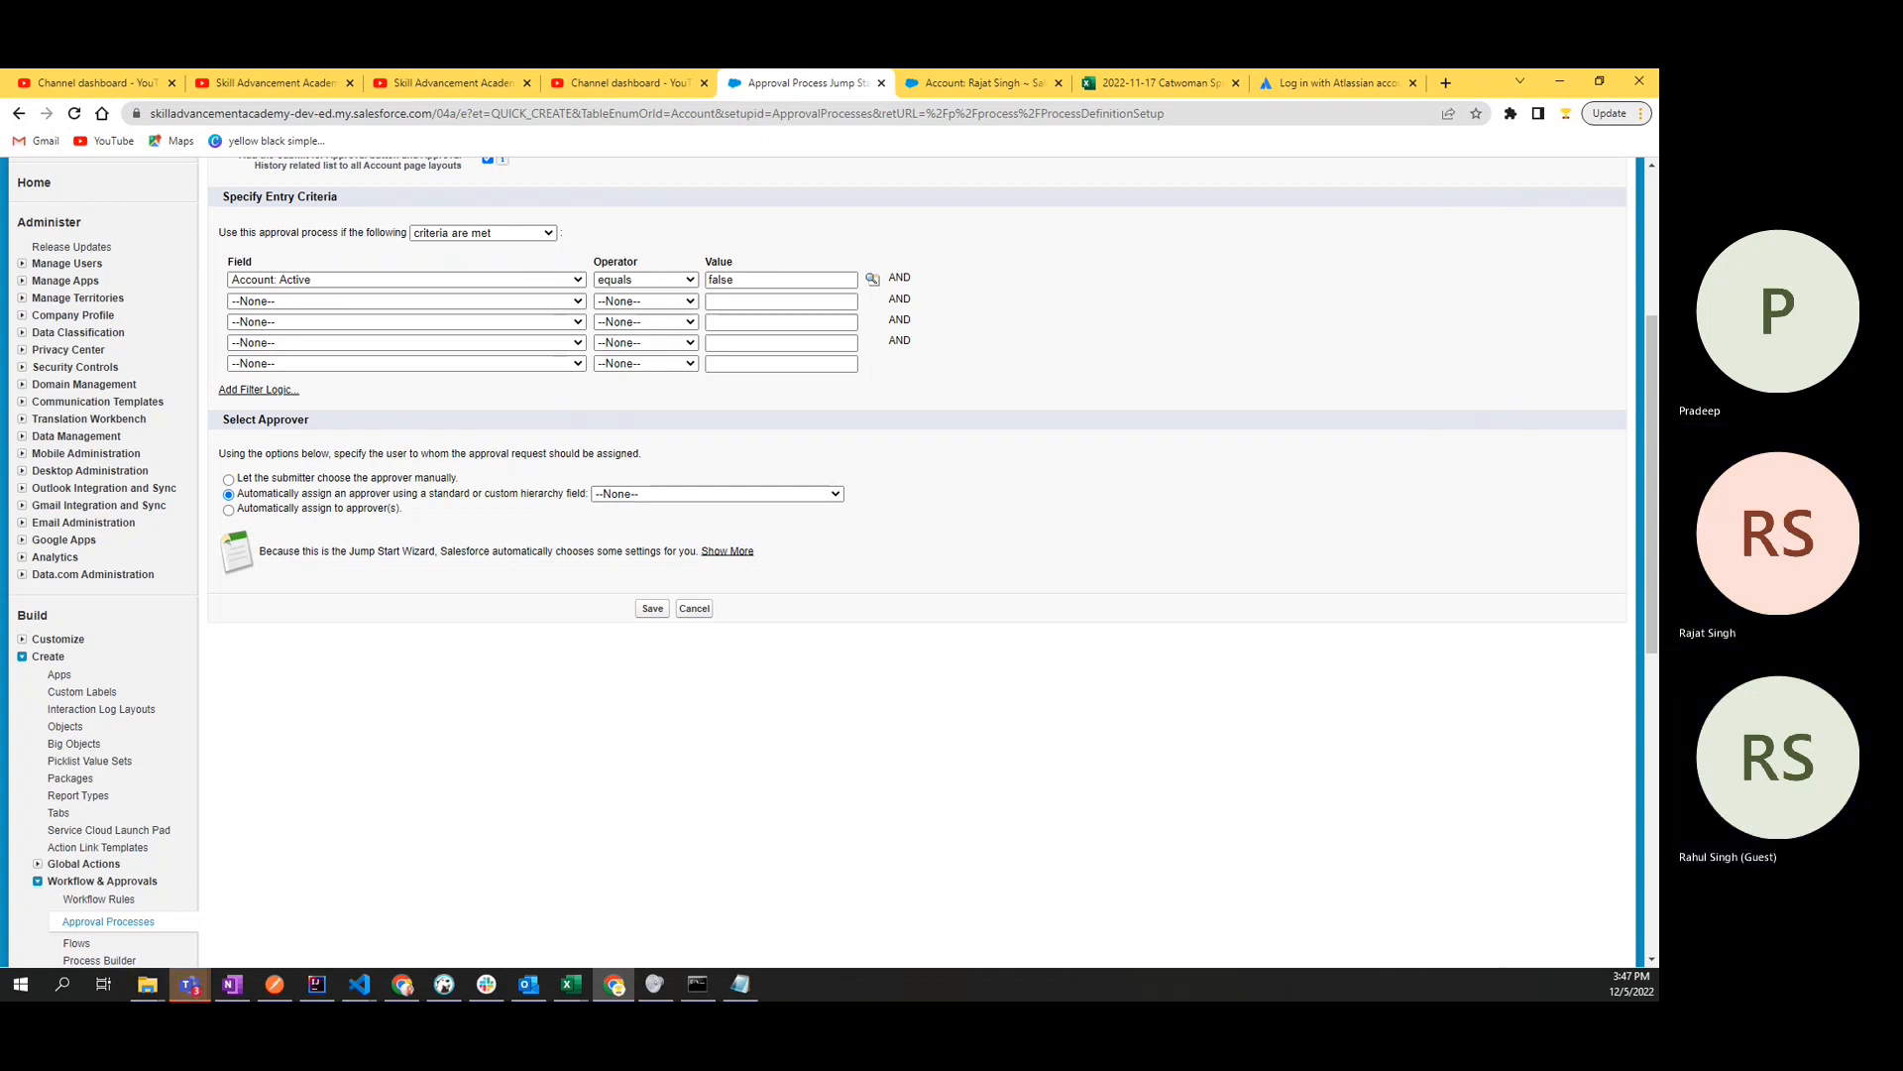
left_click(189, 984)
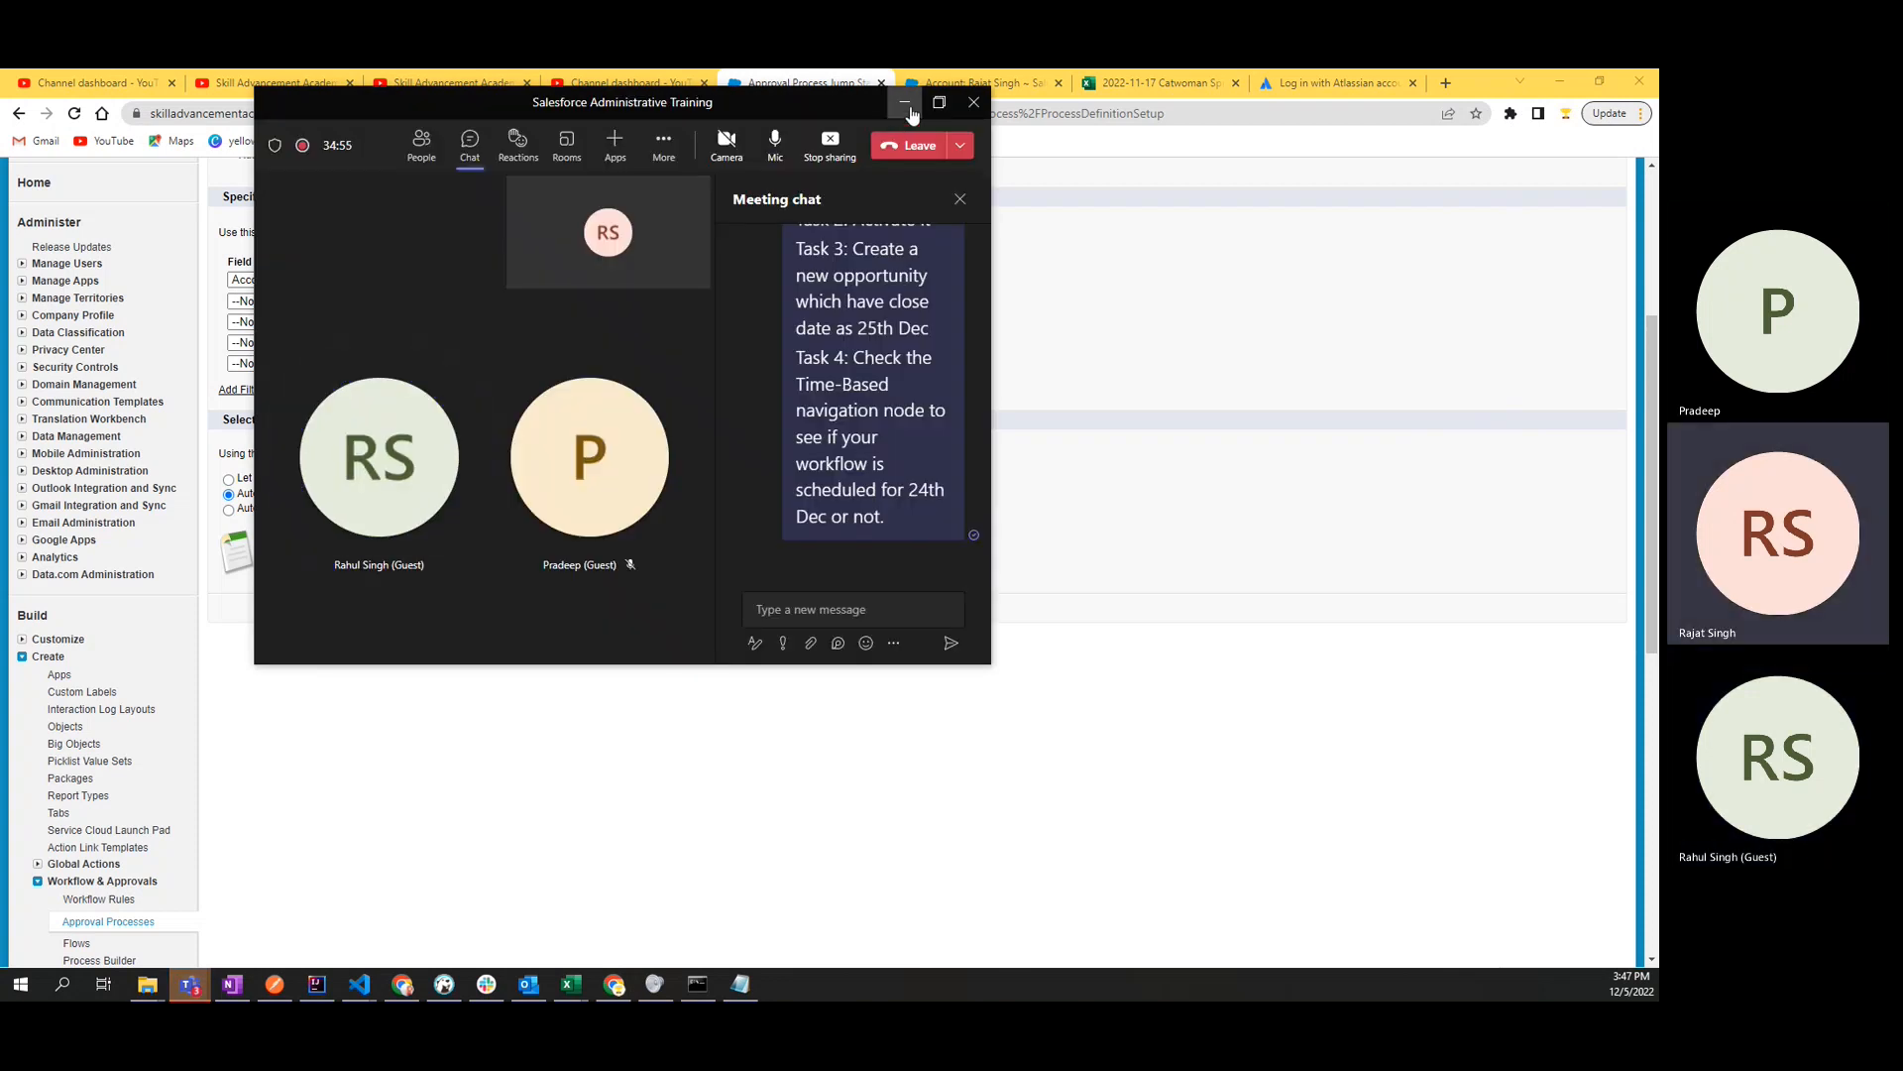
left_click(906, 103)
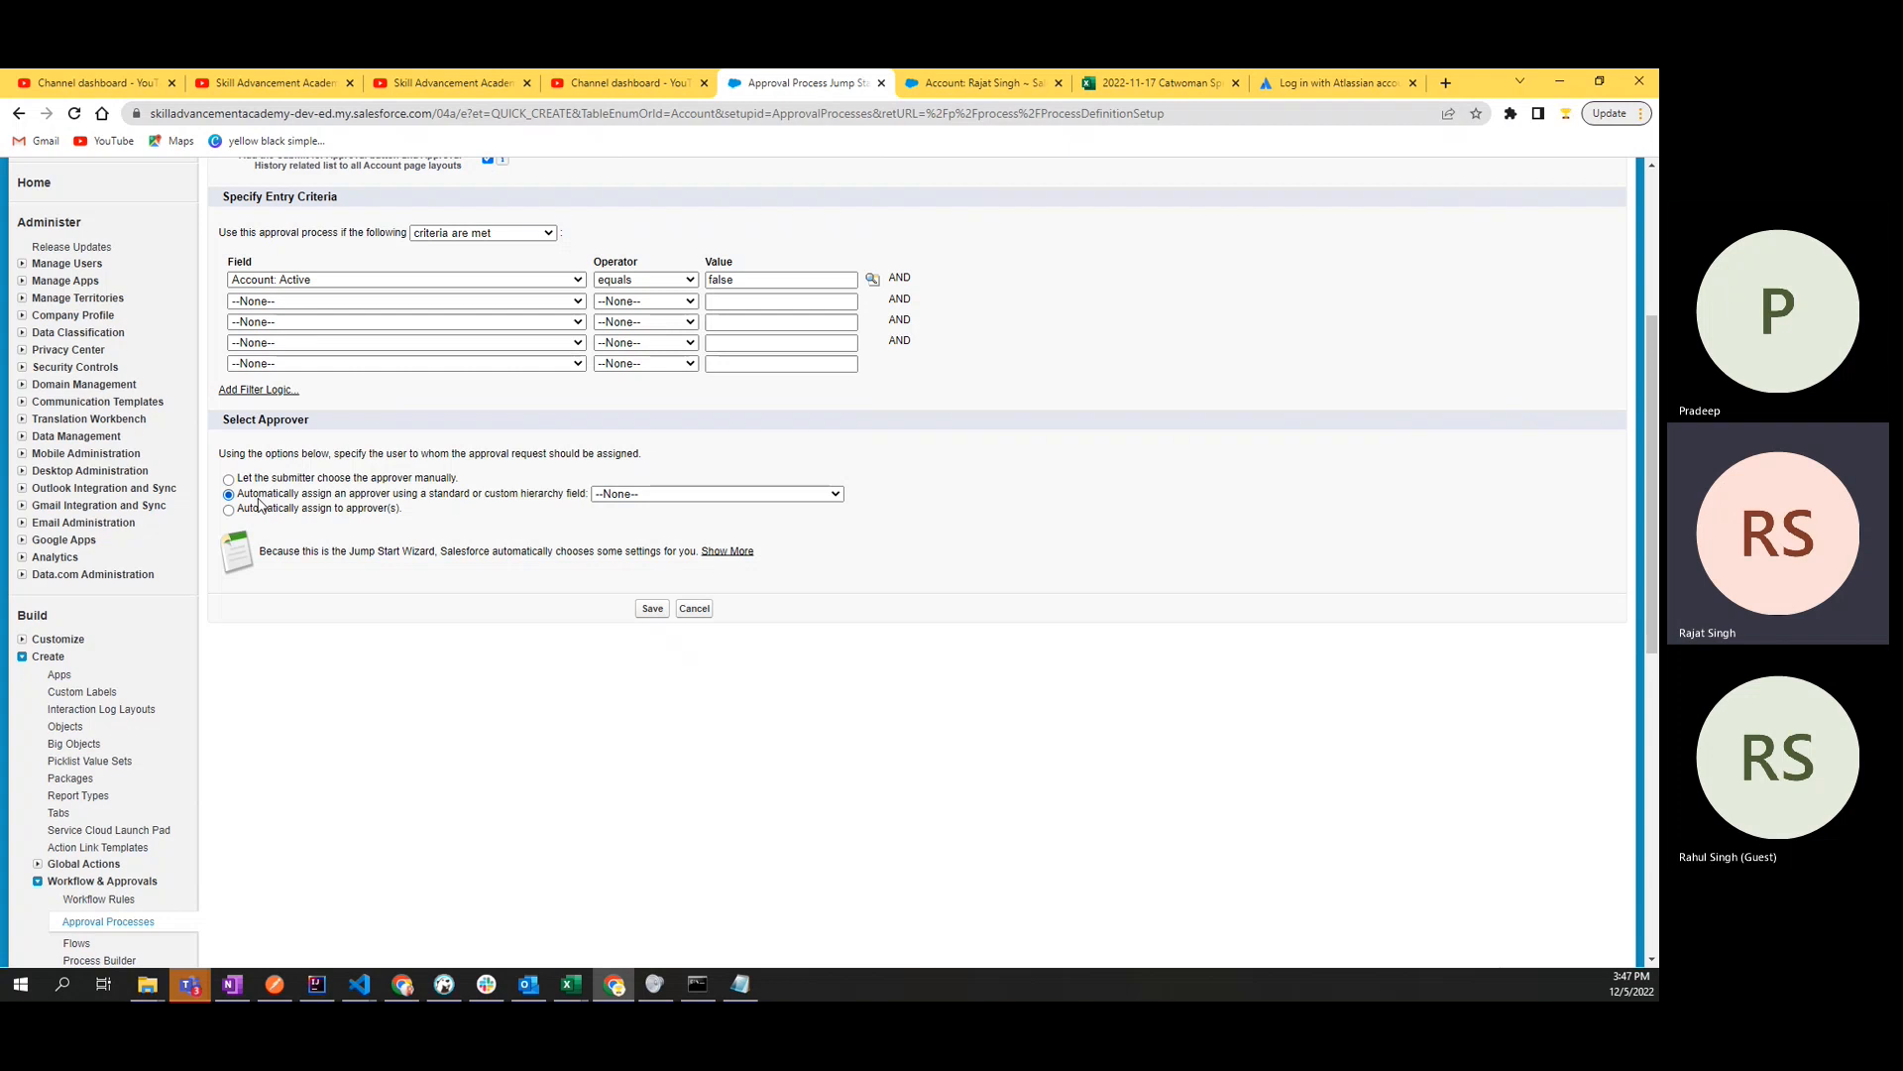
left_click(808, 494)
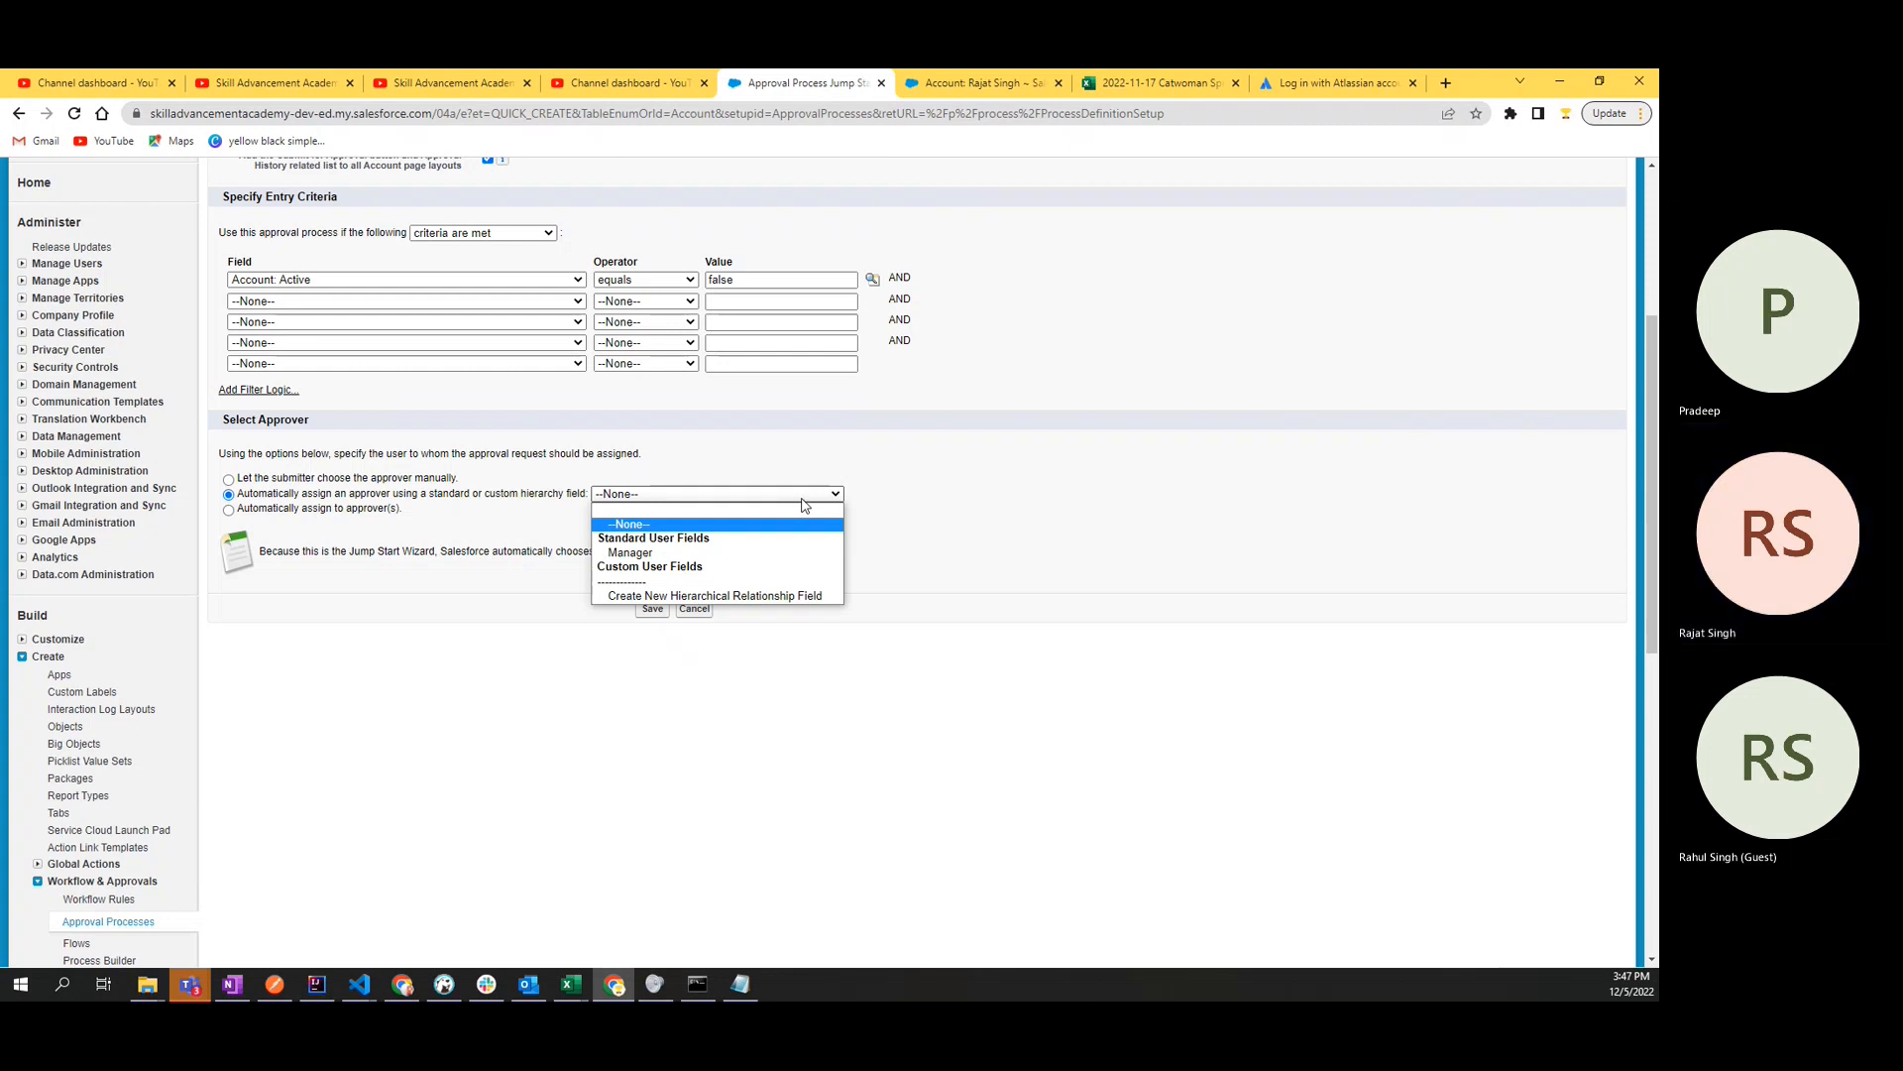
left_click(805, 496)
- Choose automatic assignment to approver(s) and add three more user rows to the approver list
left_click(336, 510)
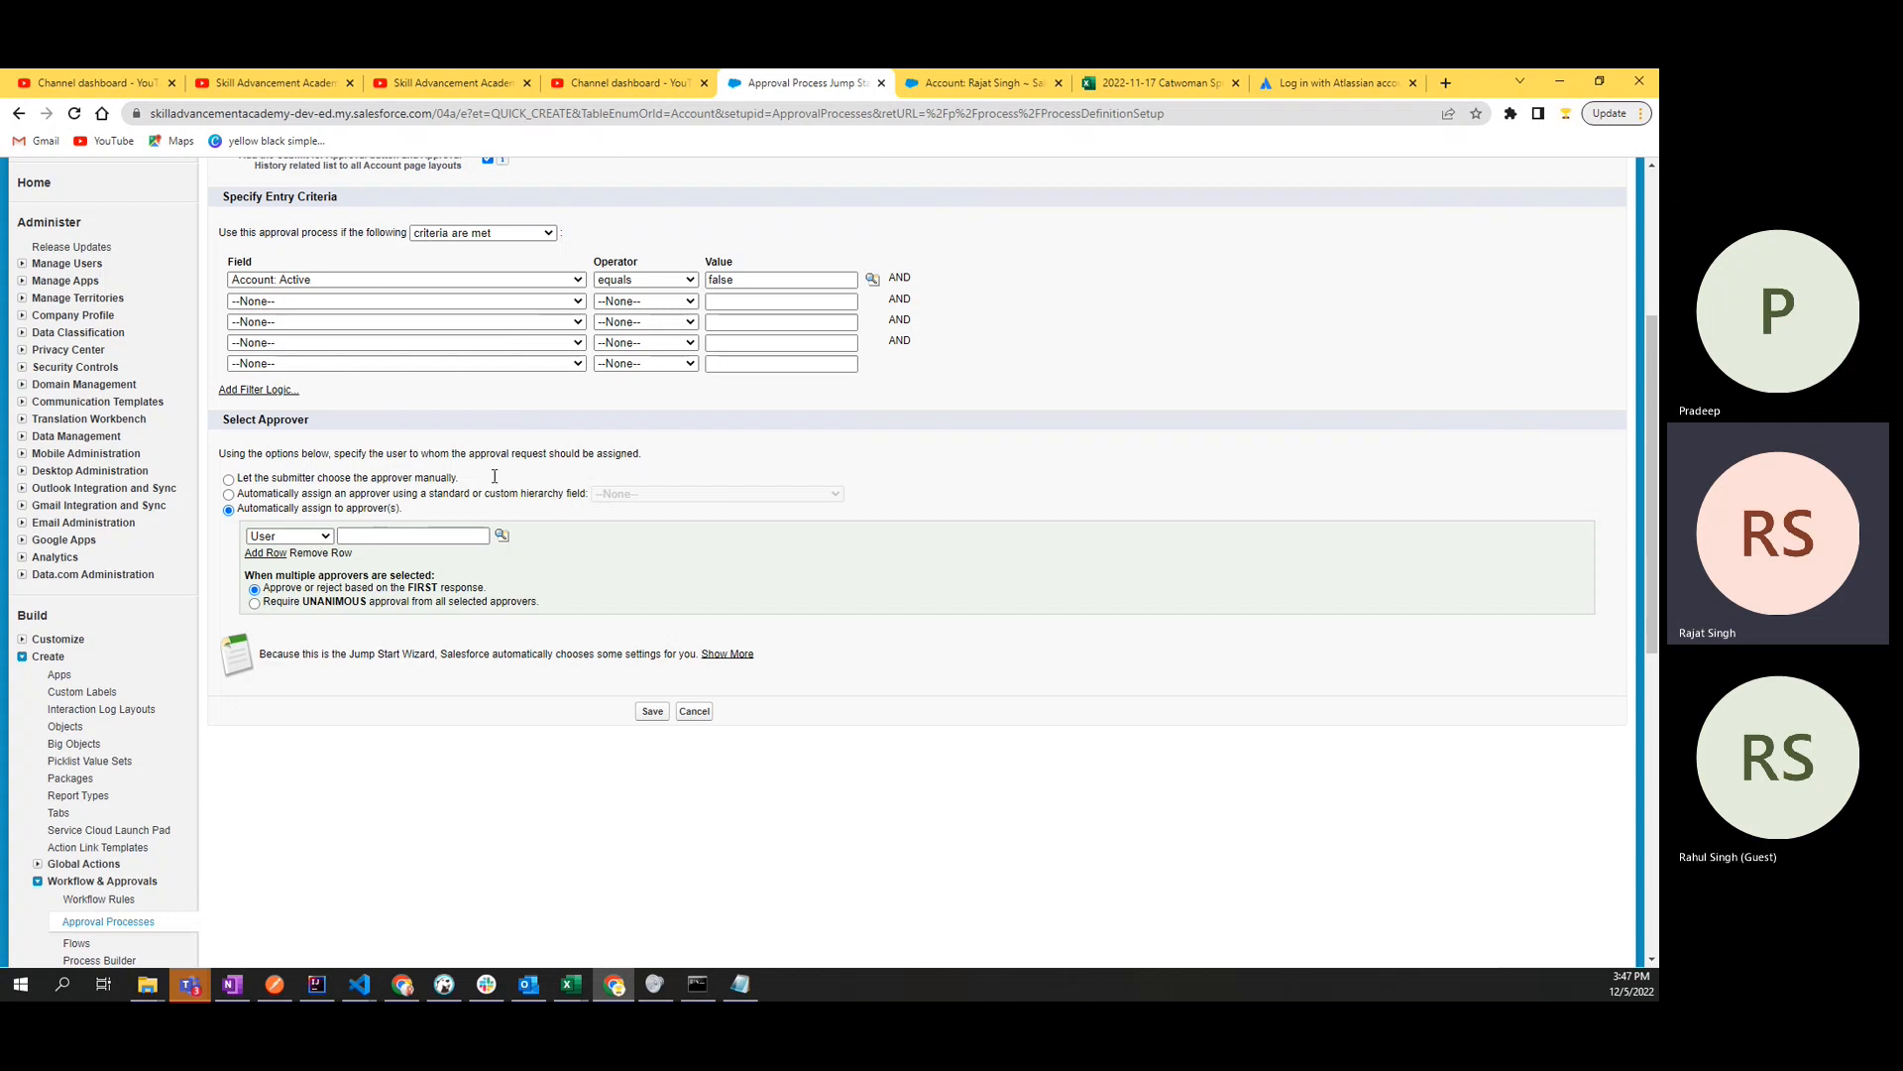
scroll(494, 476, "up", 3)
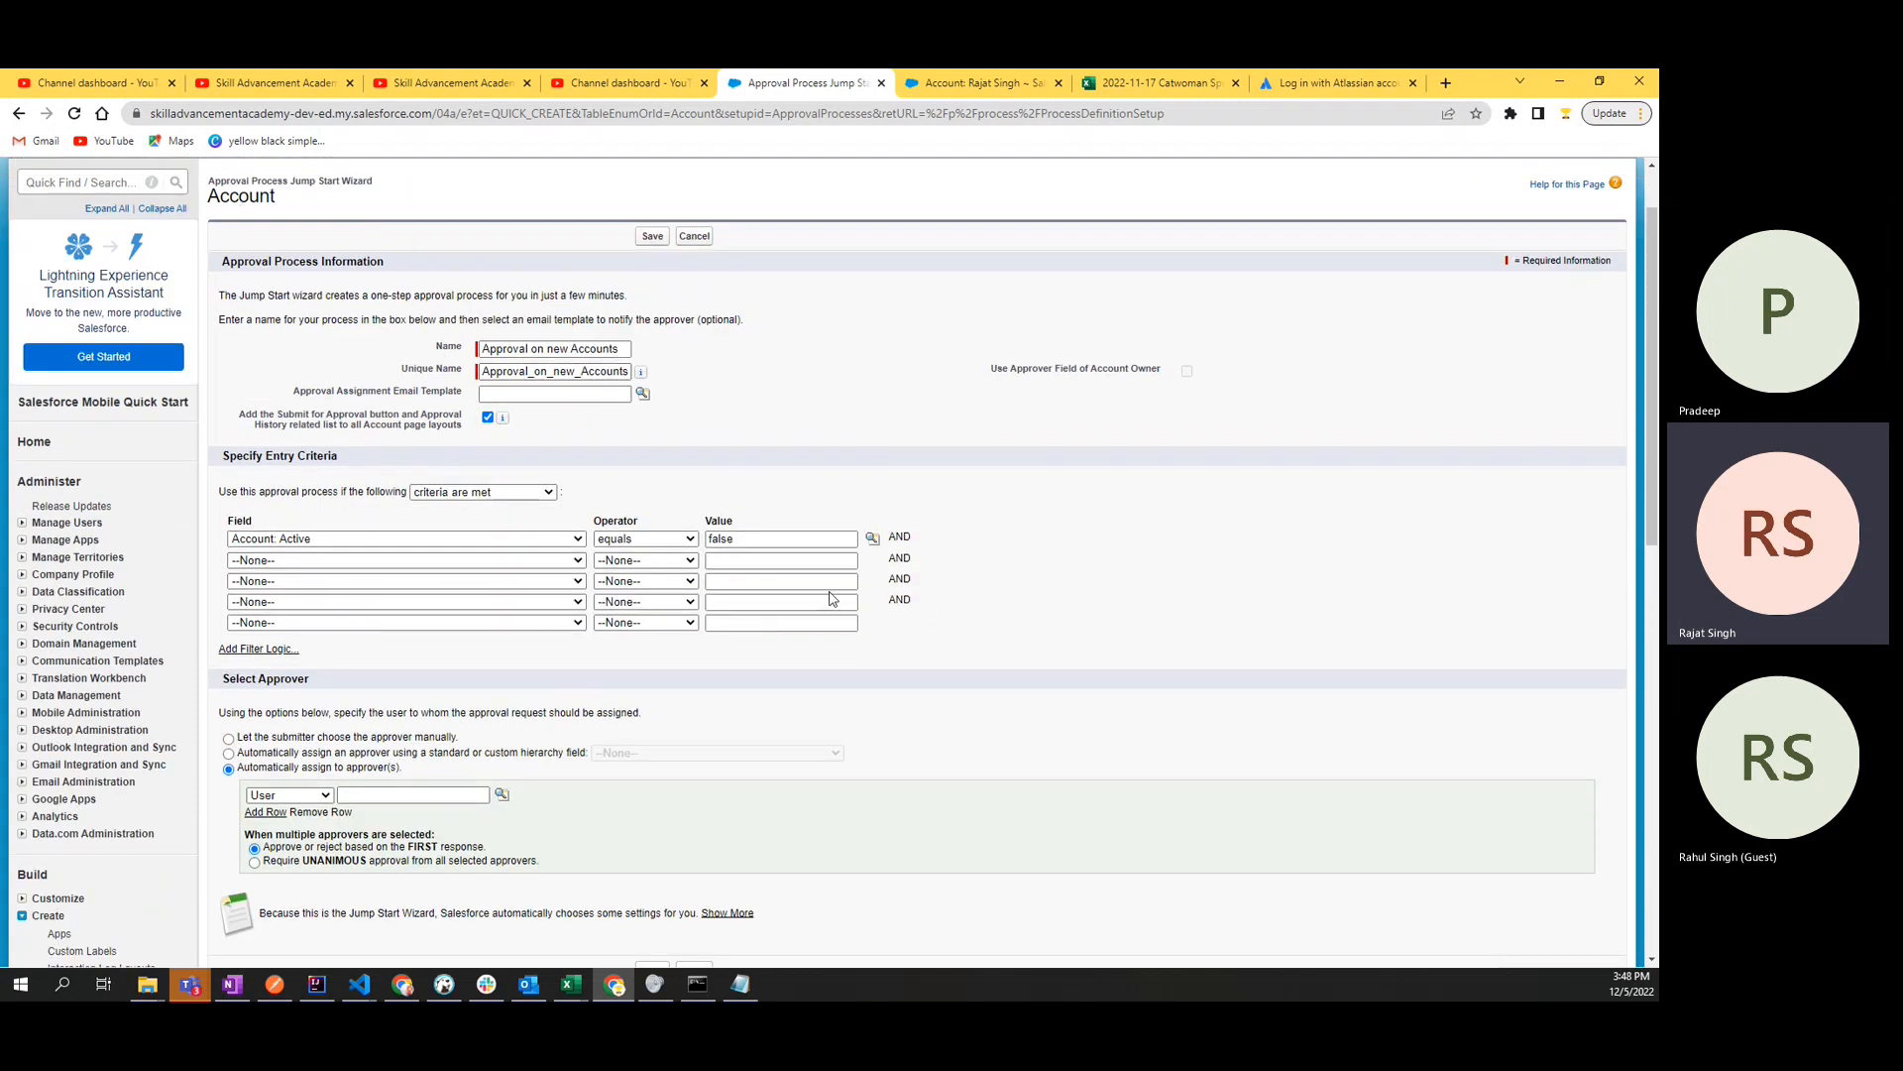
scroll(830, 598, "down", 3)
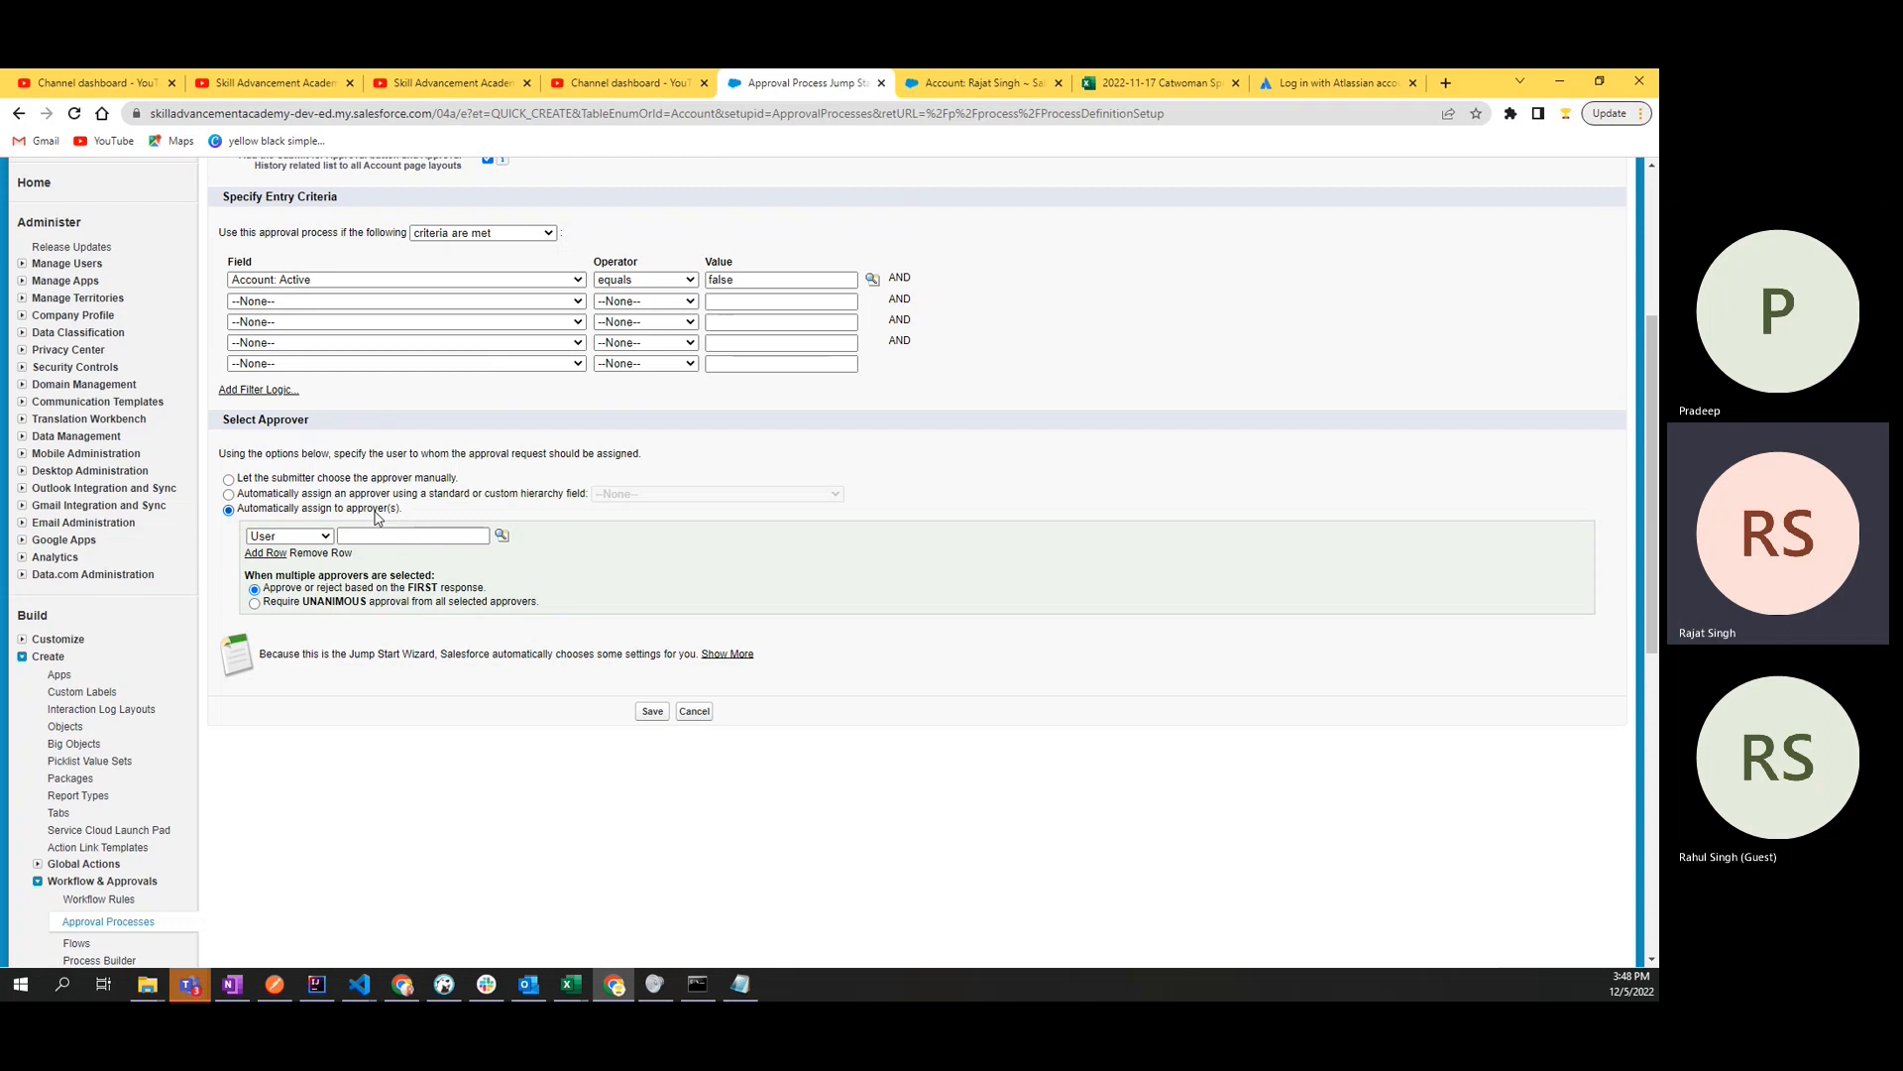
left_click(271, 554)
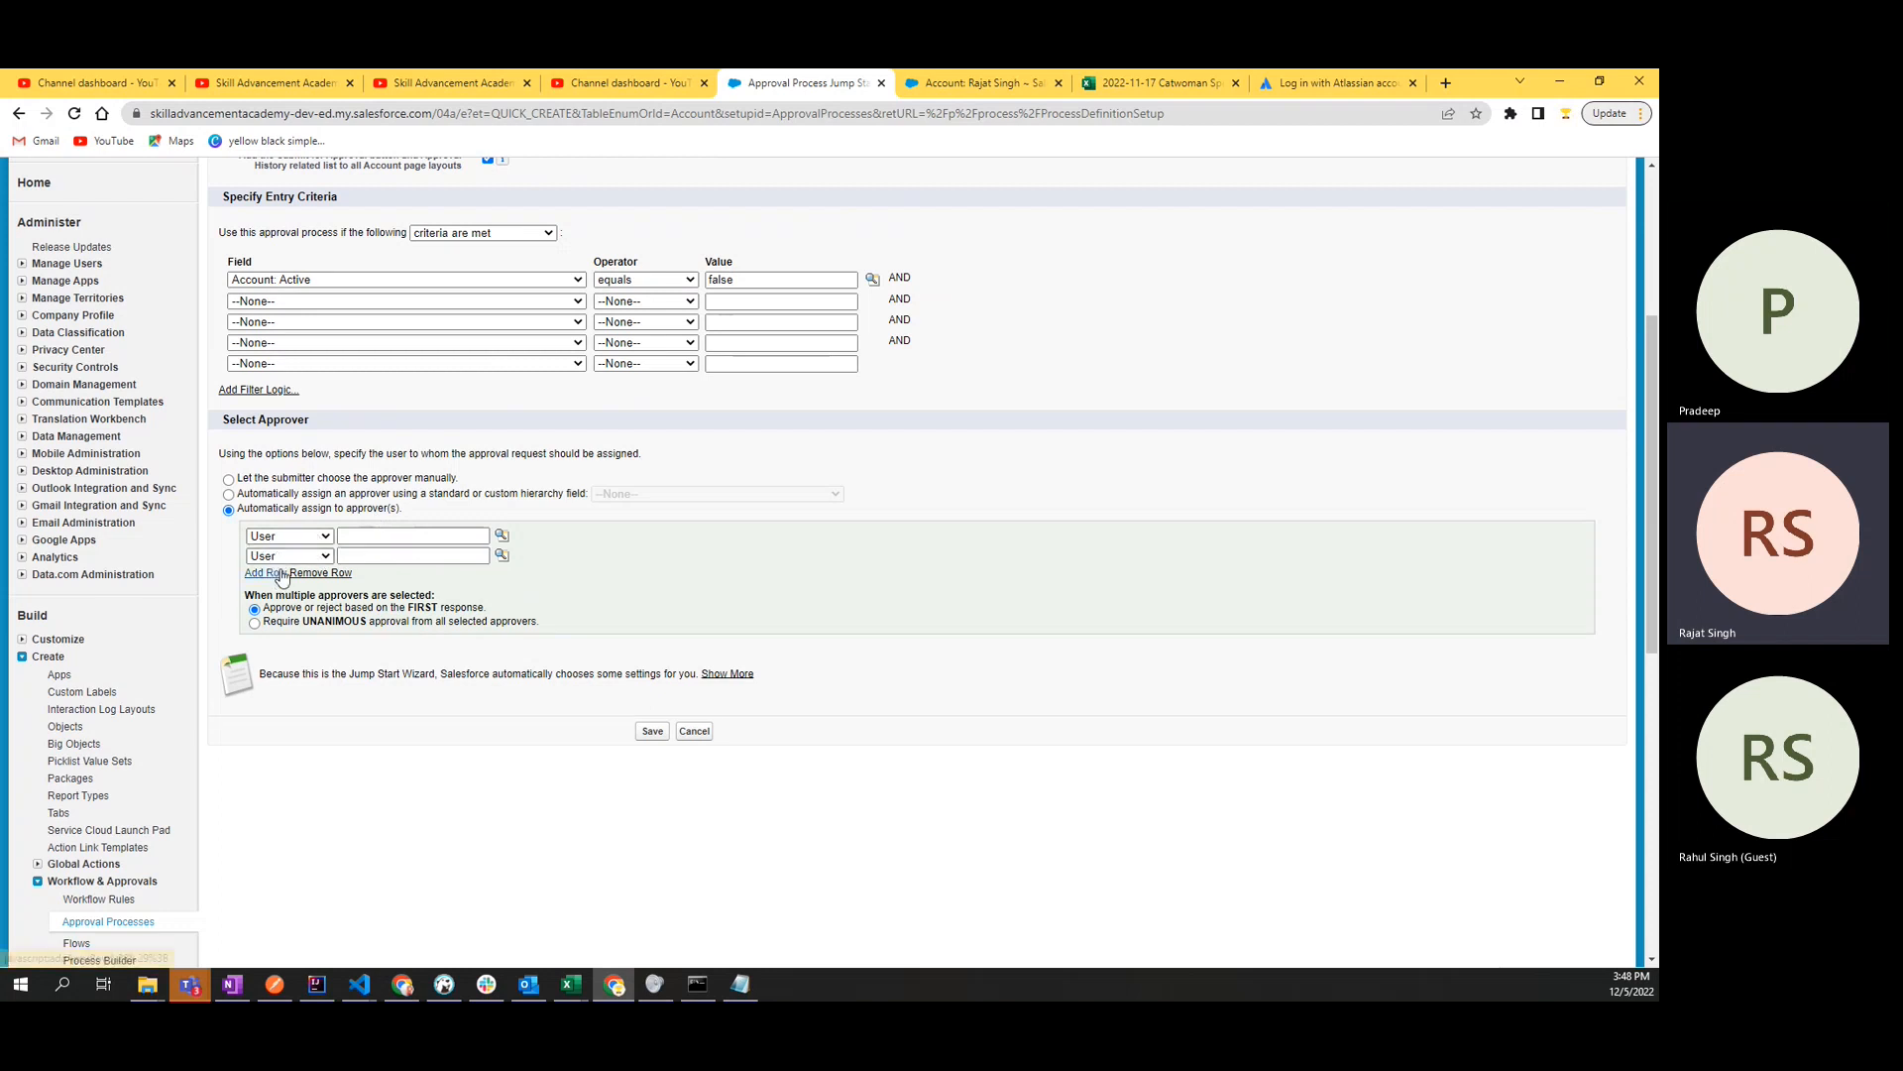
left_click(274, 575)
left_click(270, 594)
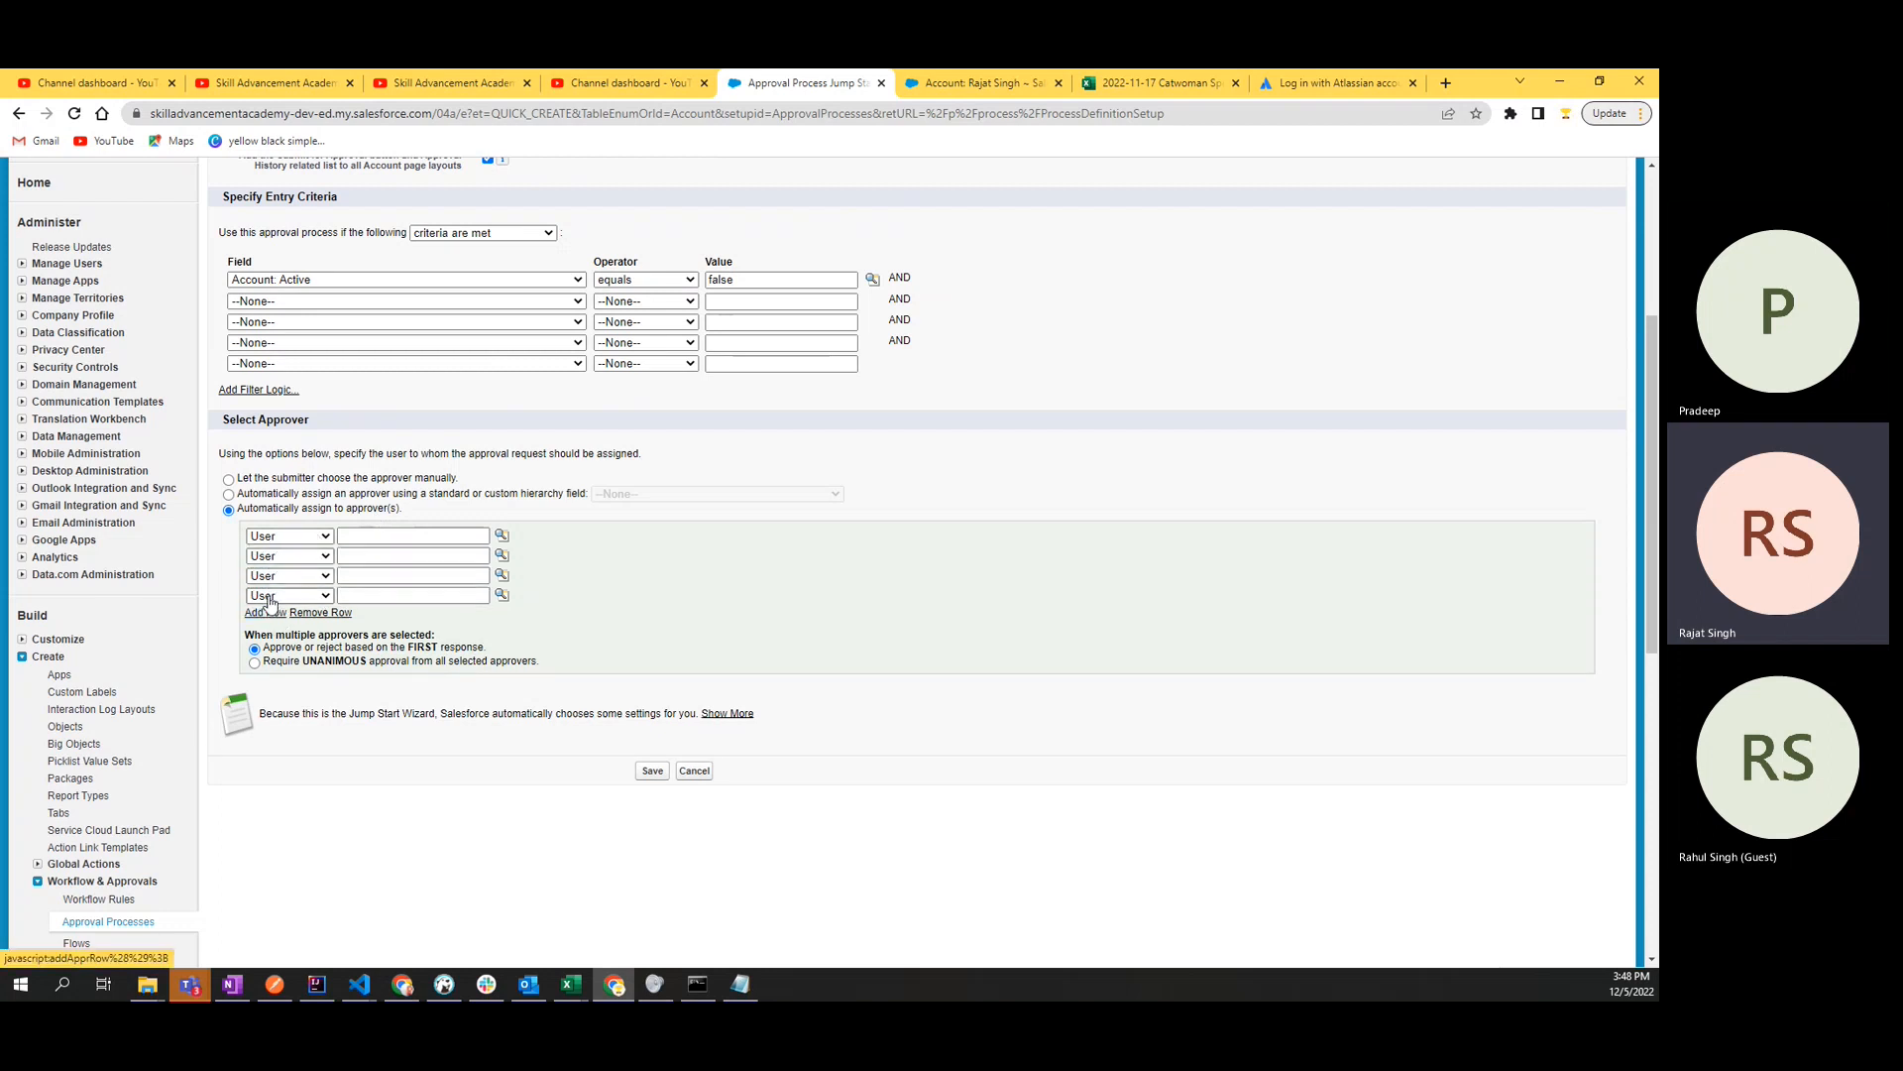
- Look up users for the first two approver rows, placing the user with the CEO role second
left_click(501, 536)
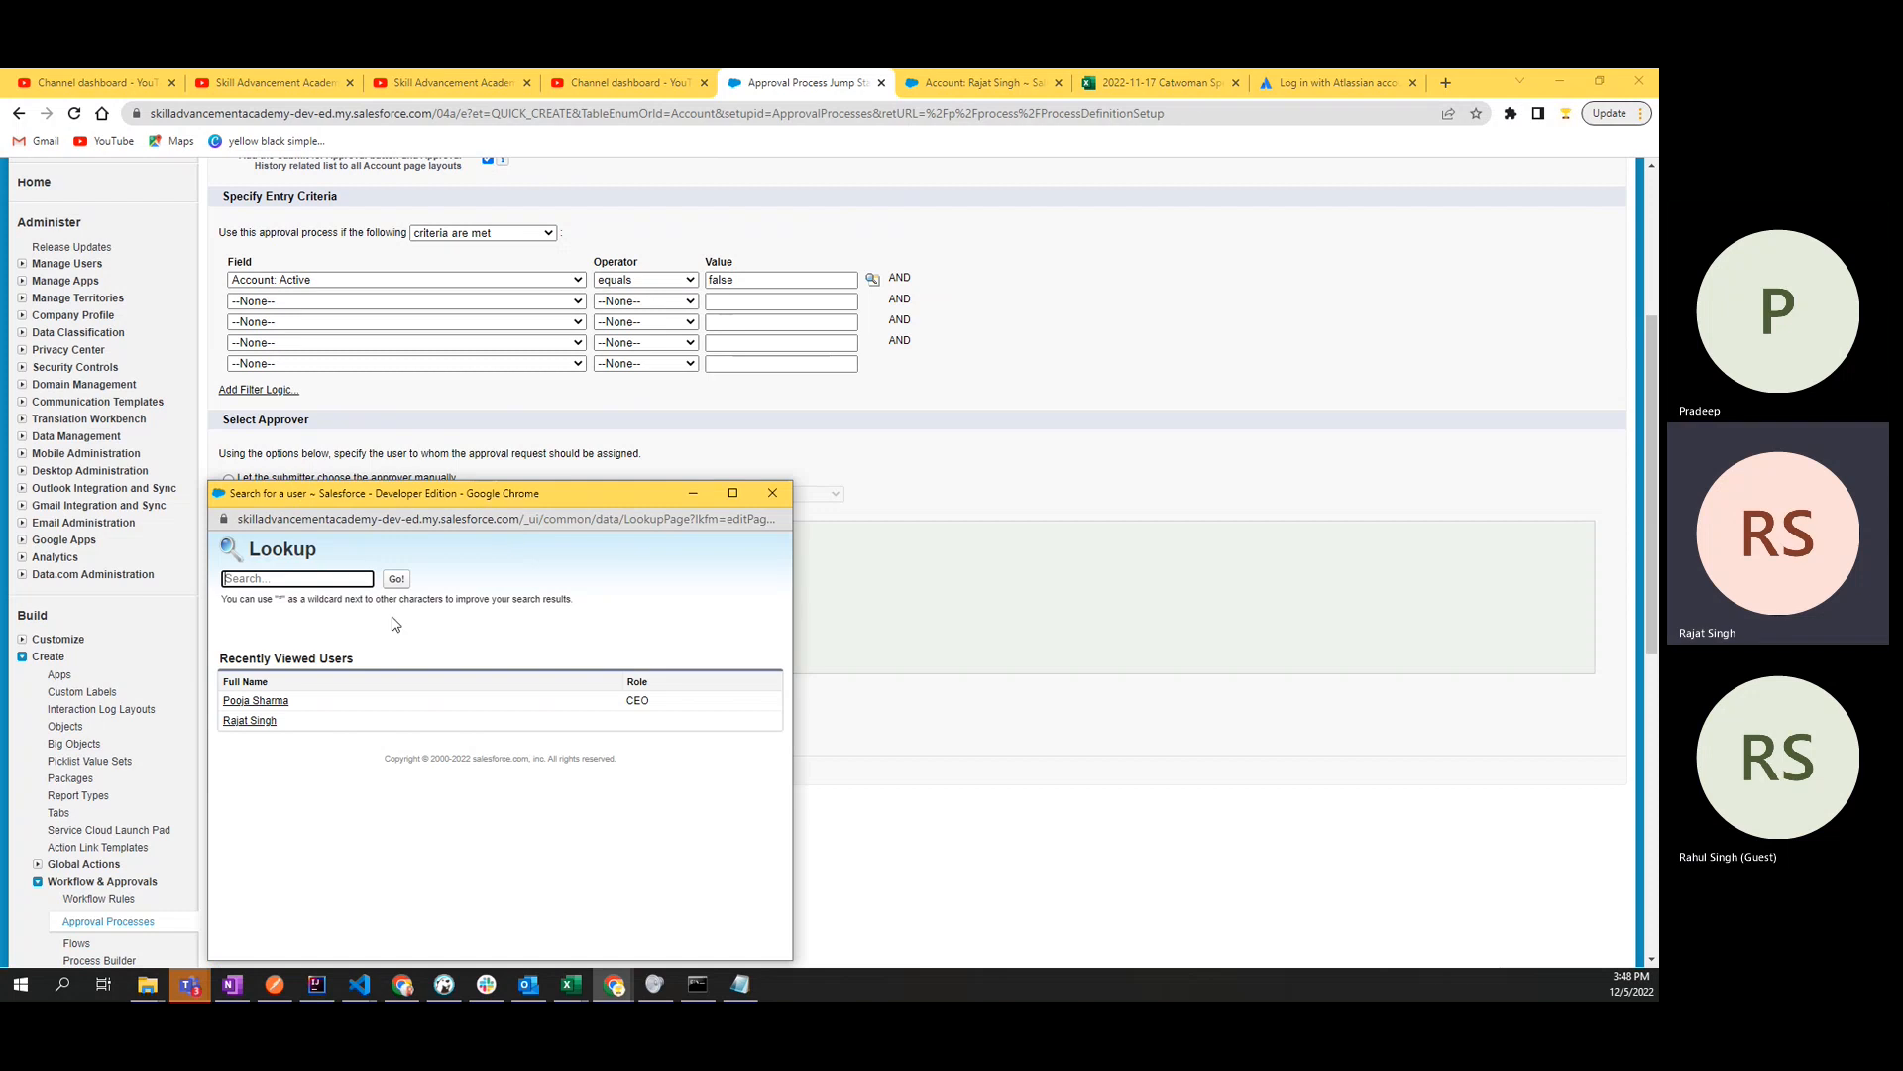
left_click(249, 721)
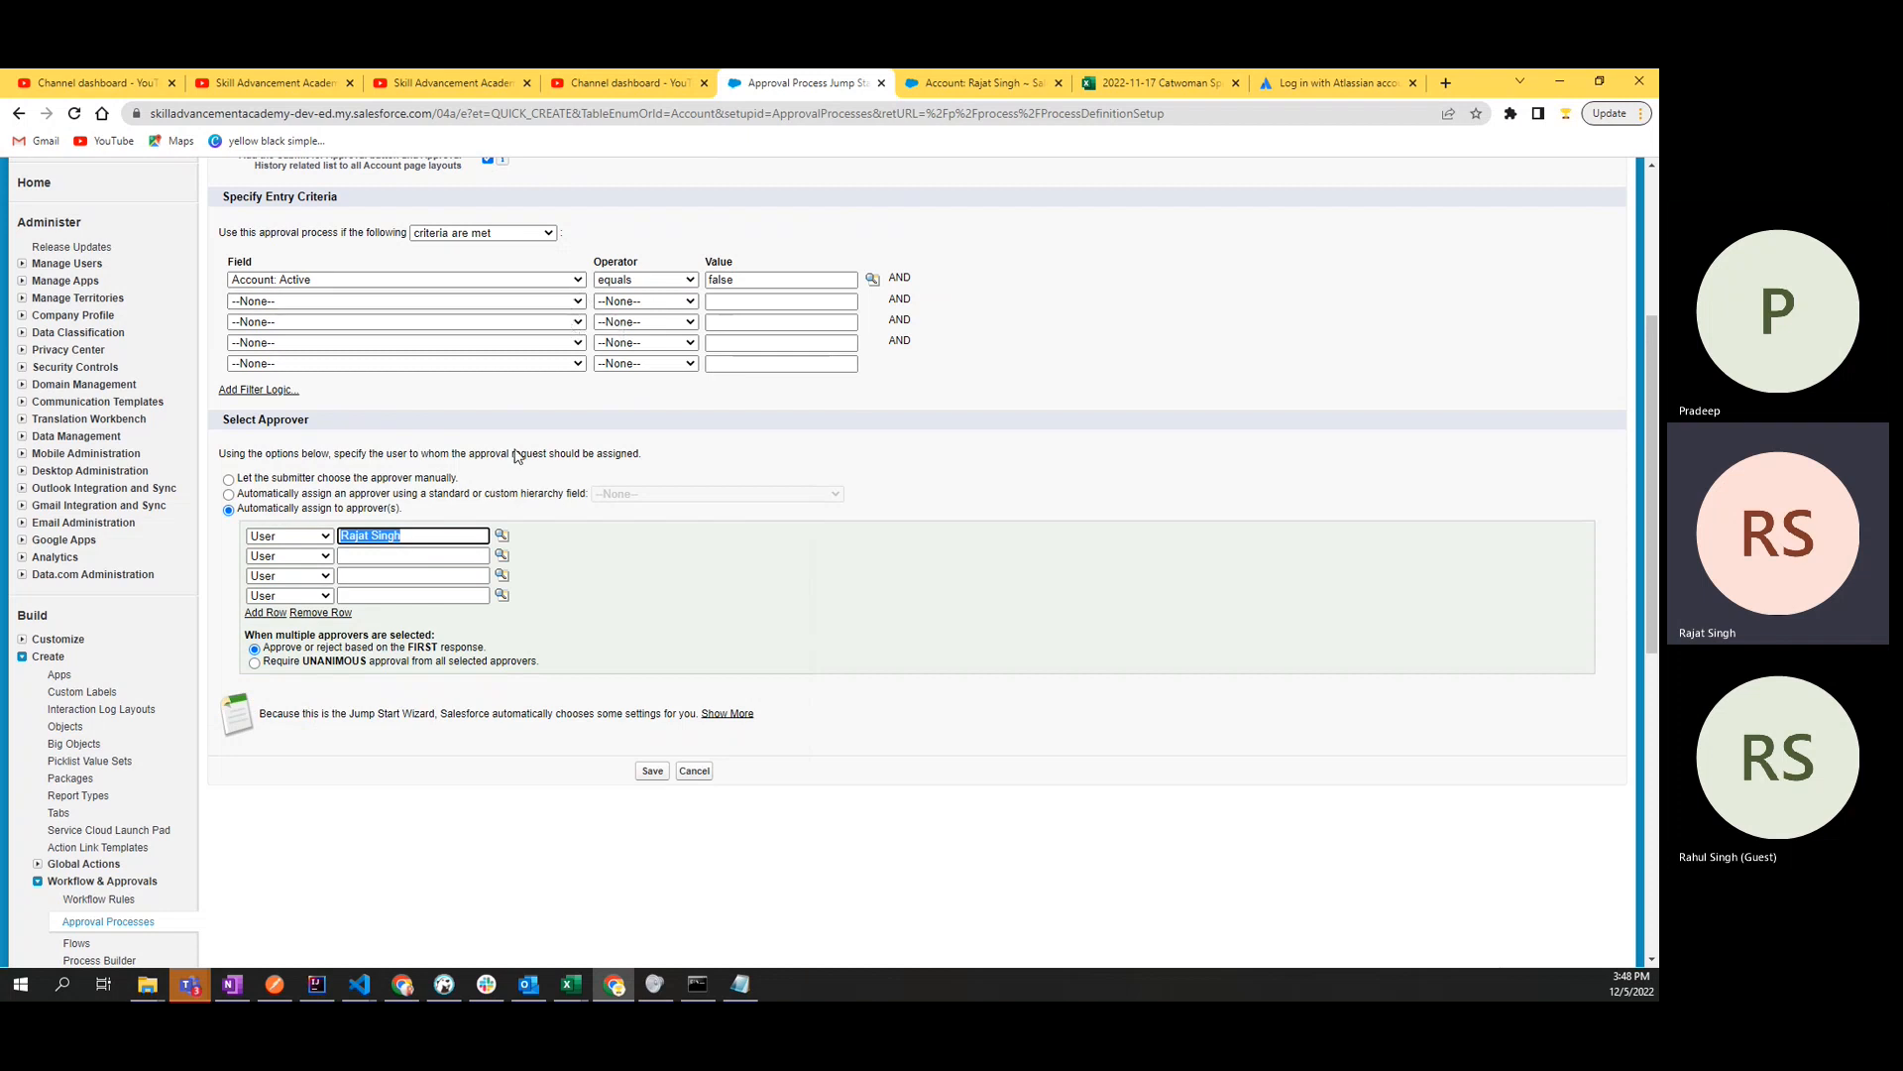
left_click(417, 555)
left_click(503, 556)
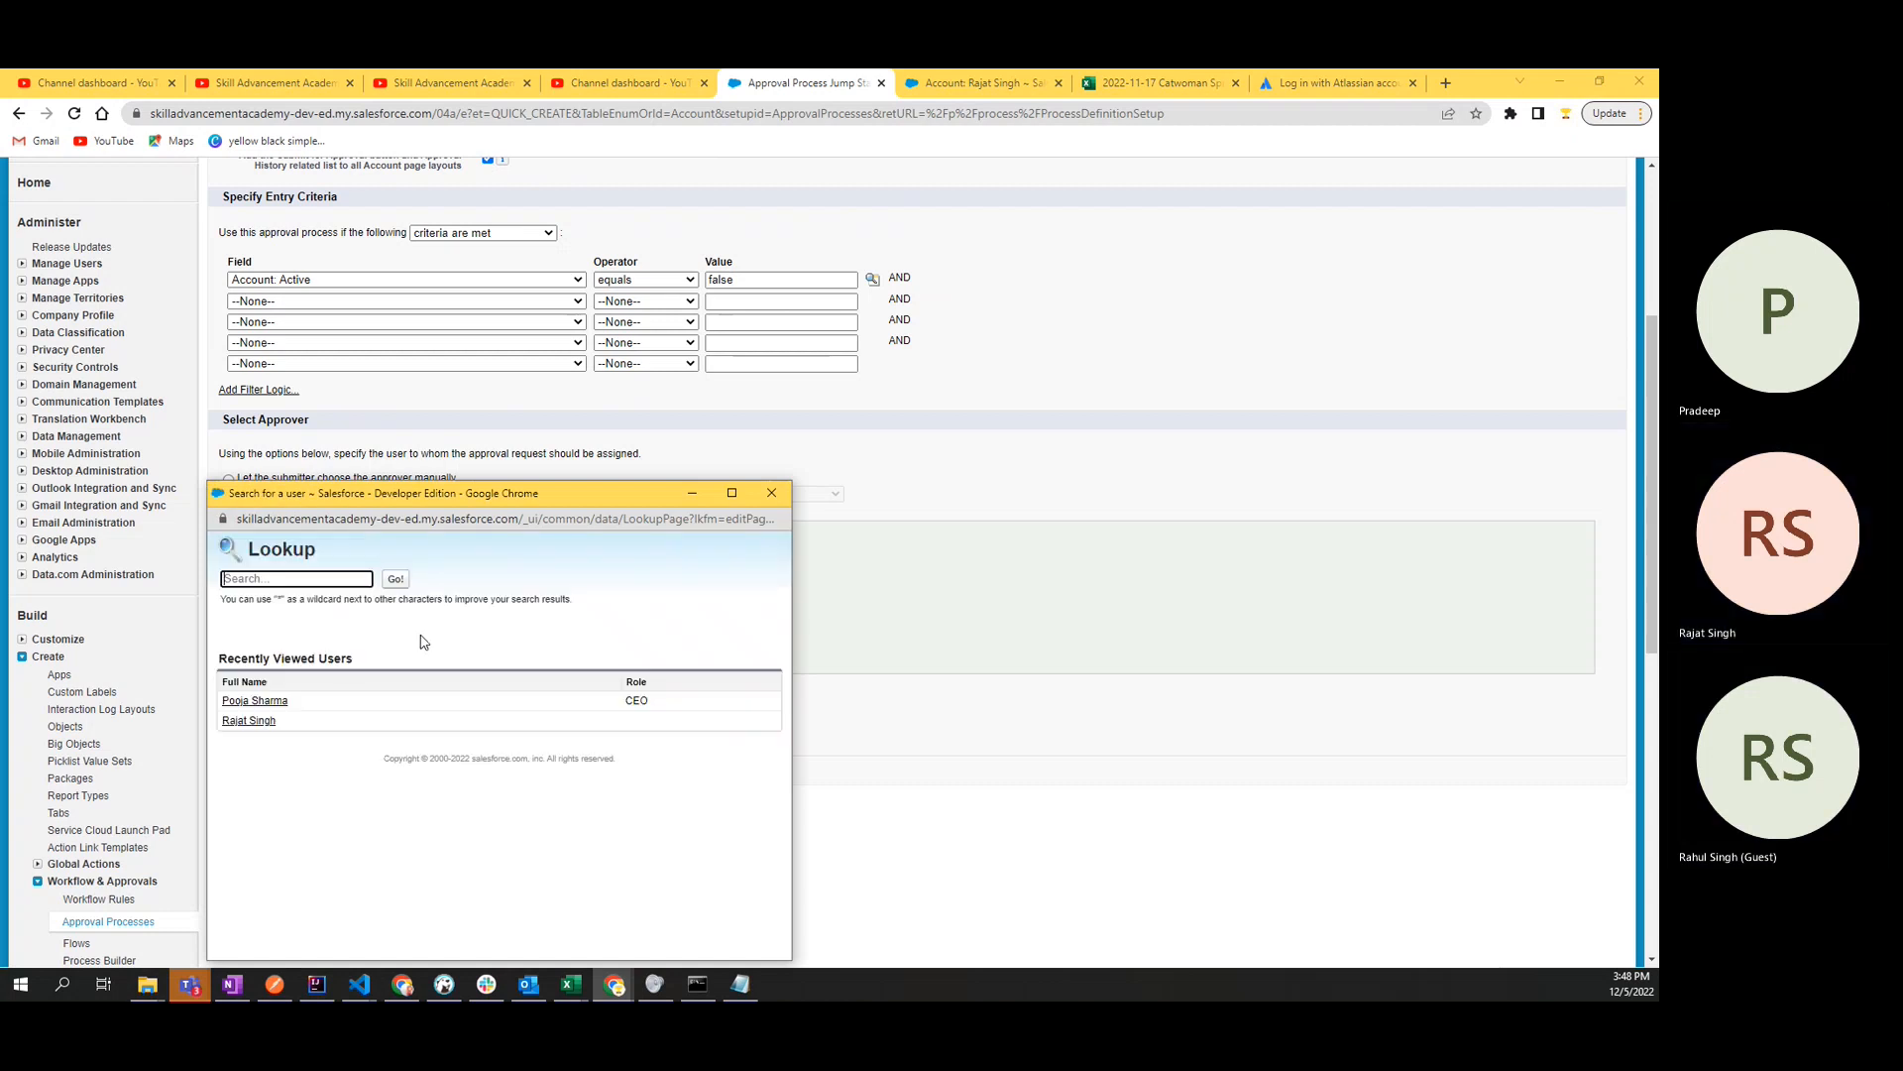
left_click(252, 702)
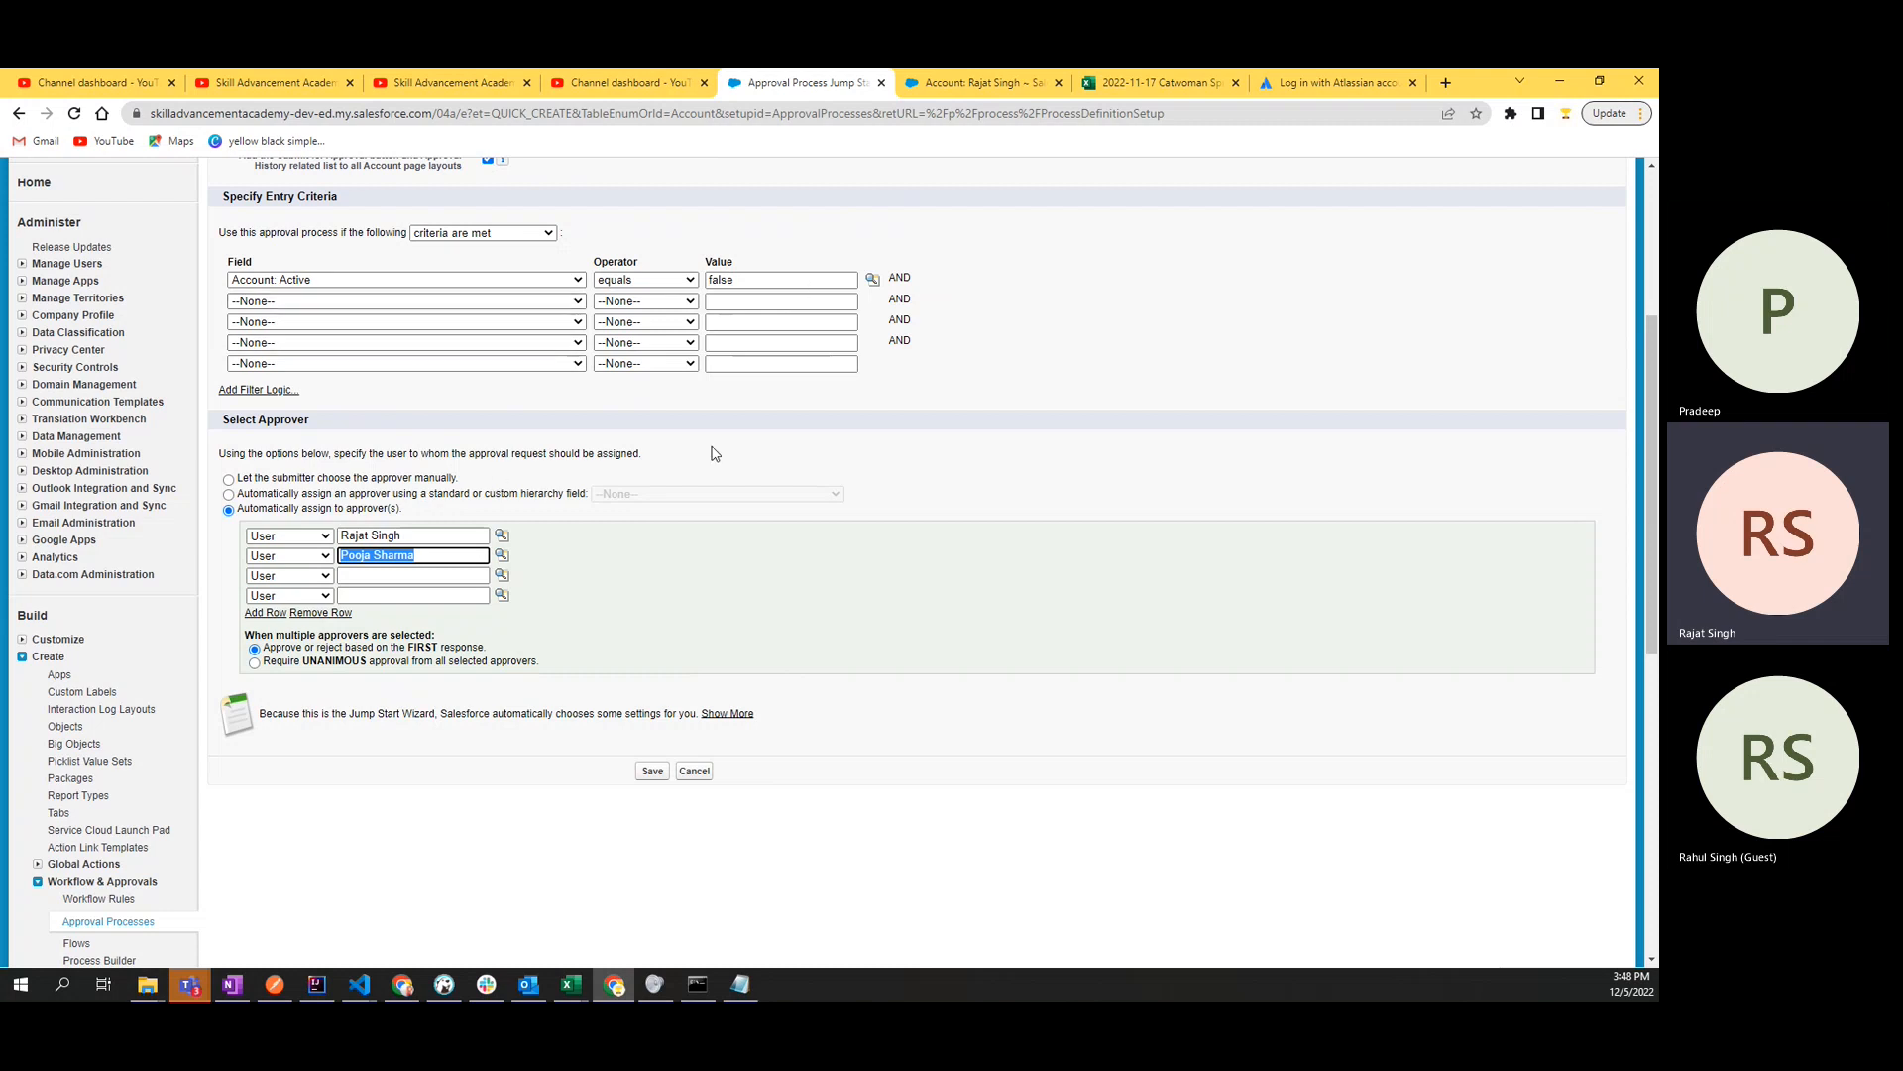
left_click(466, 535)
left_click(440, 557)
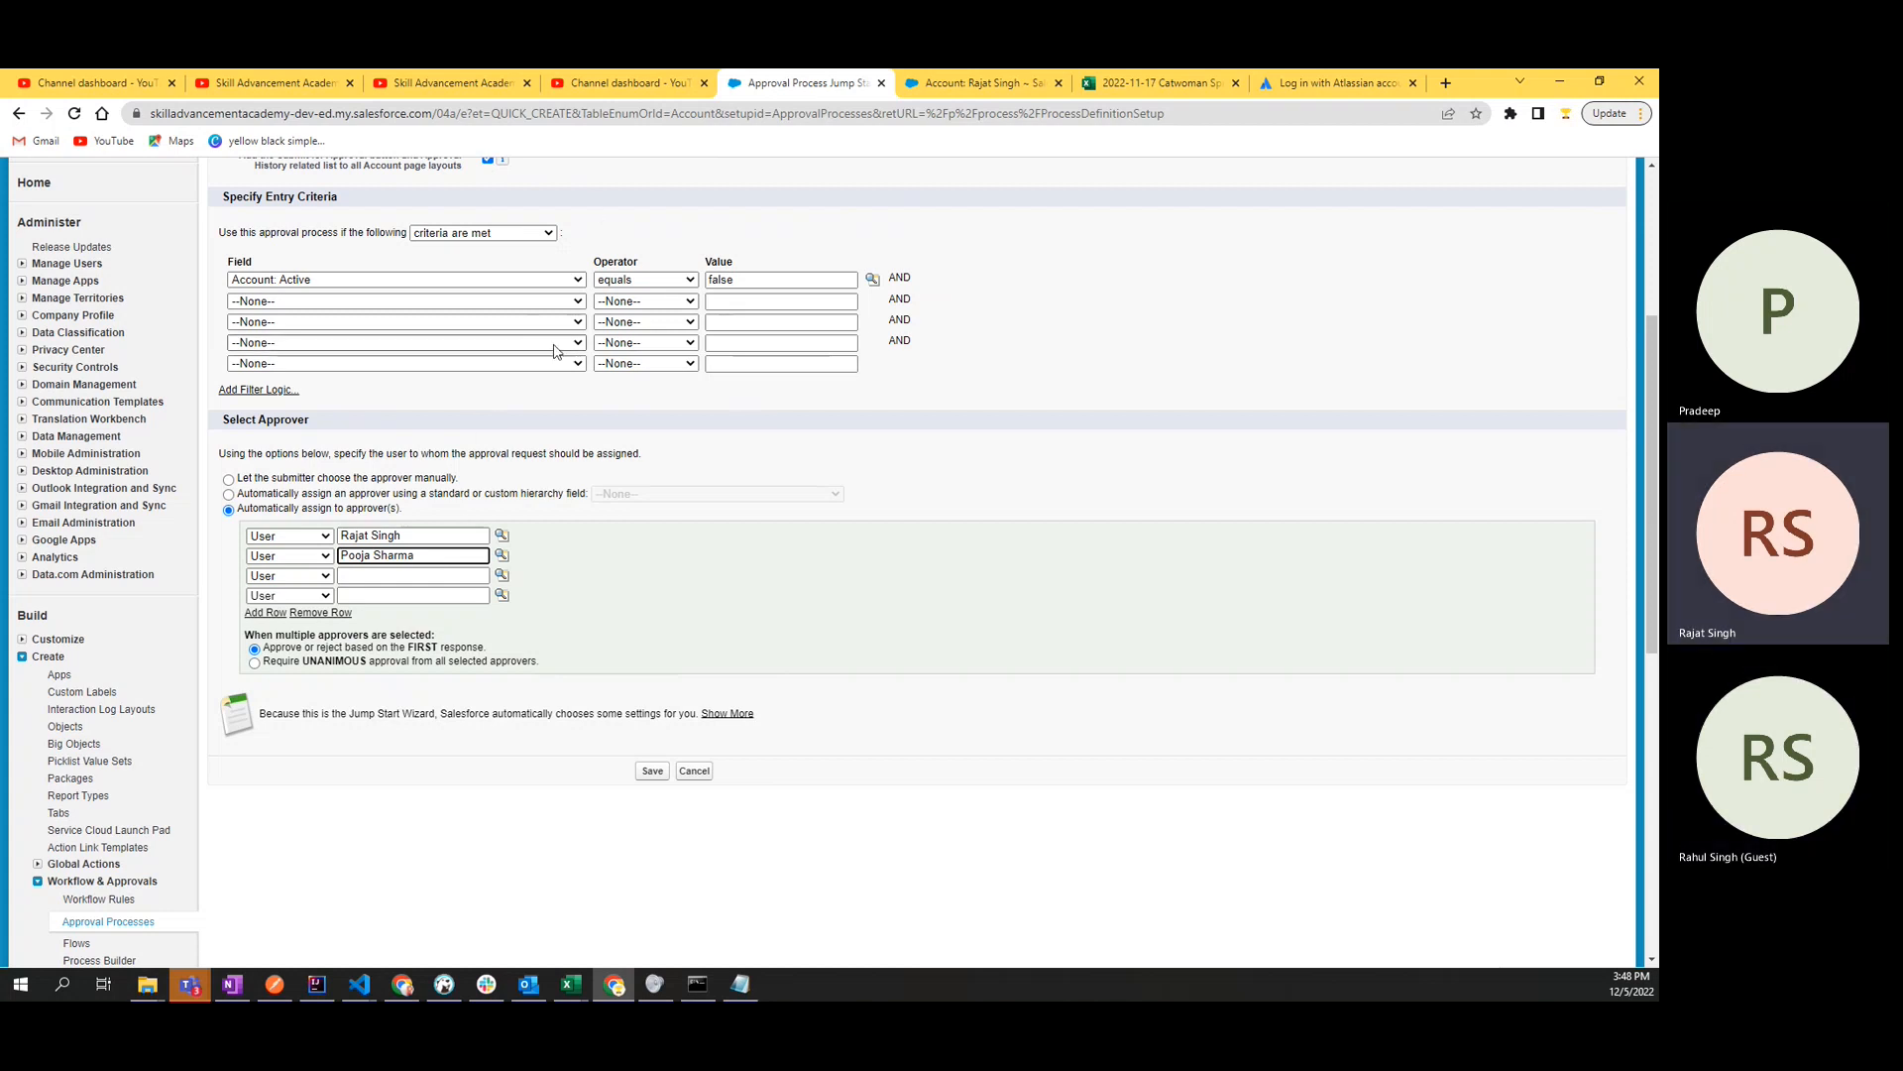
- Try requiring unanimous approval from all selected approvers, and restore approval or rejection based on the first response
scroll(482, 333, "up", 2)
scroll(485, 483, "down", 1)
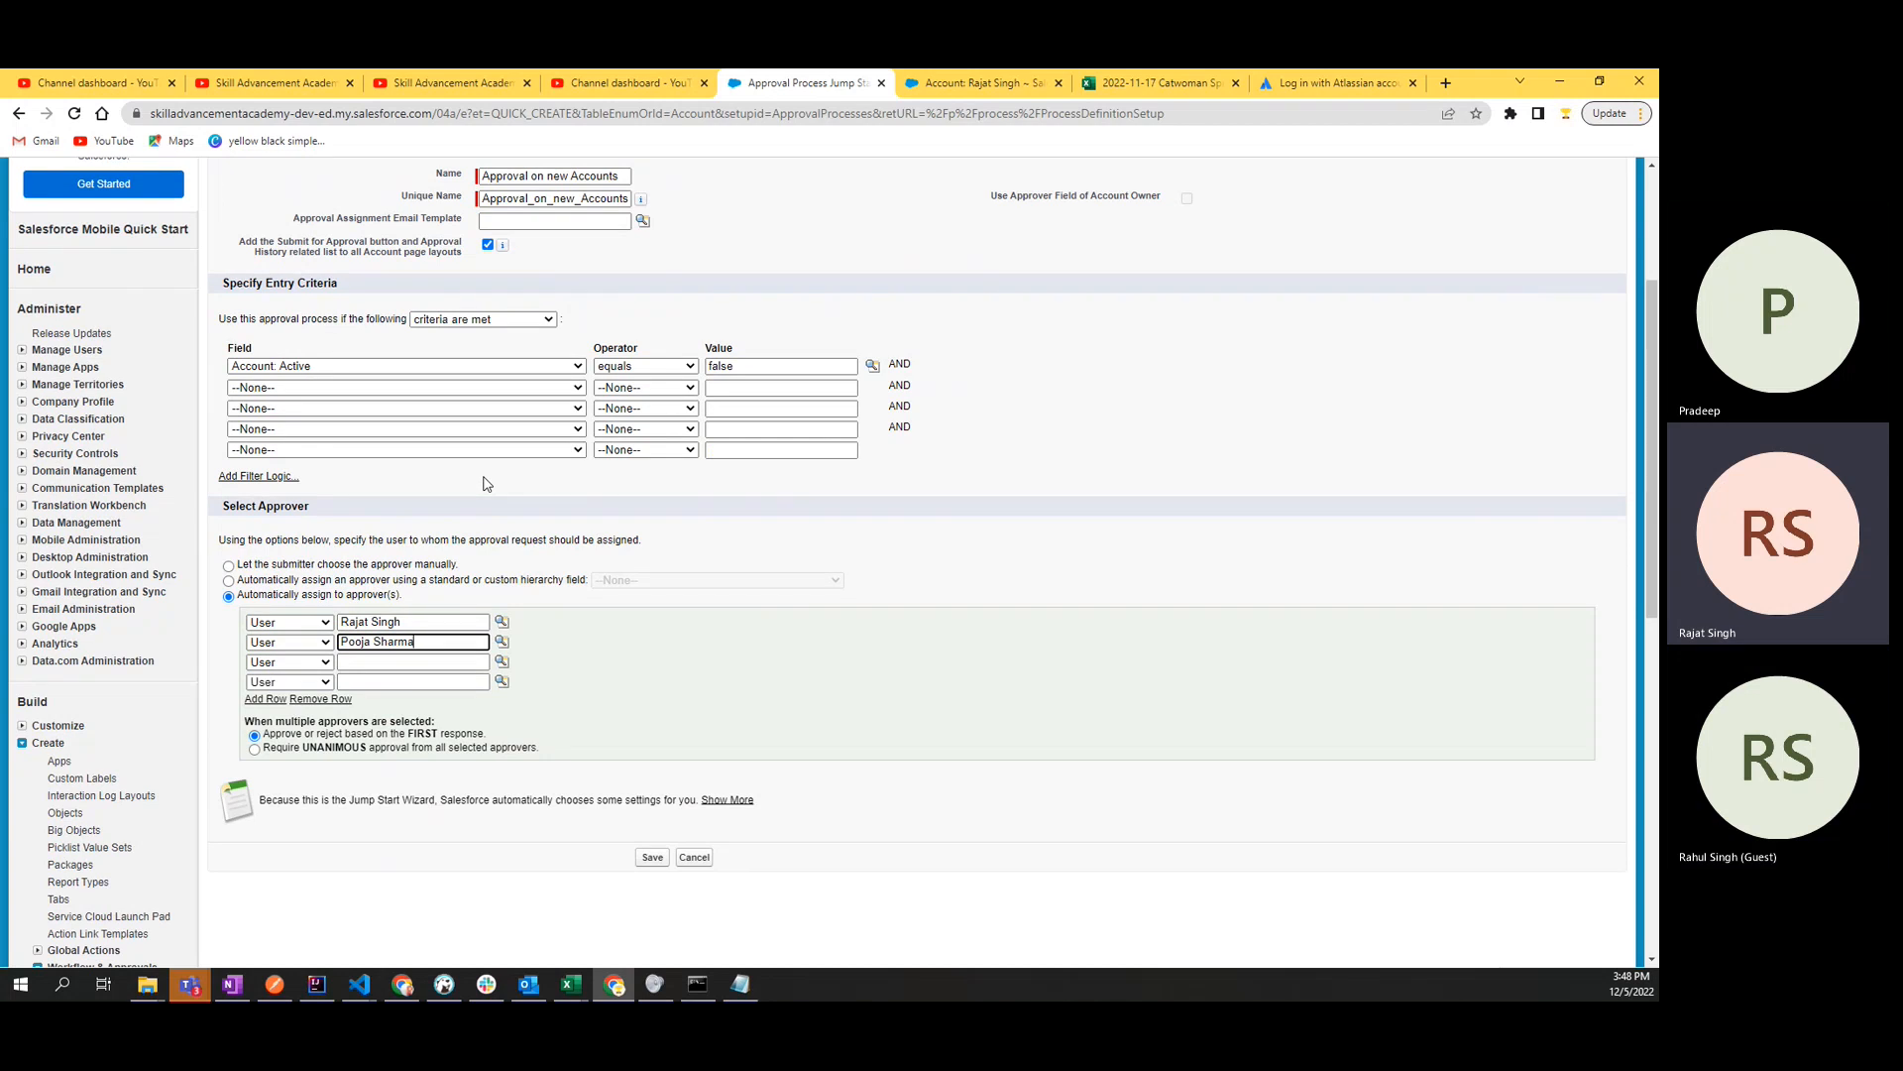
left_click(255, 750)
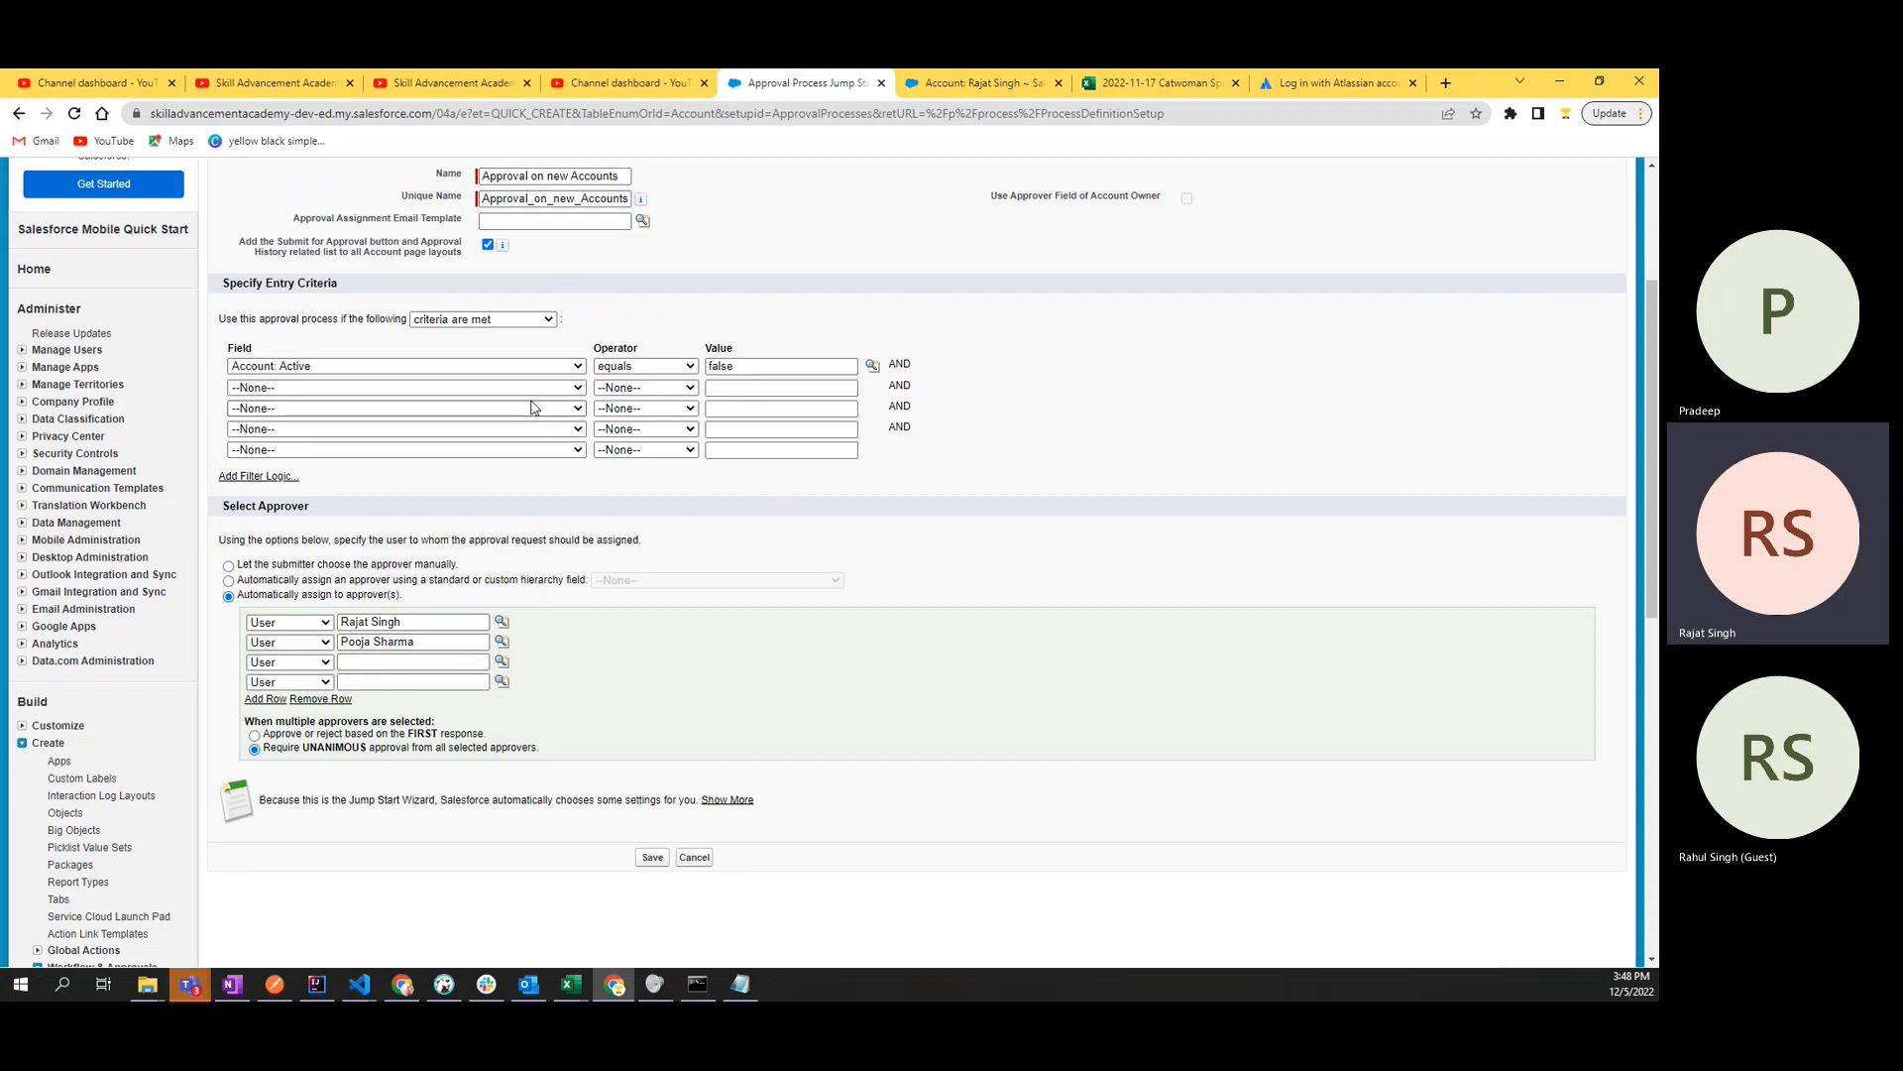
scroll(556, 478, "up", 1)
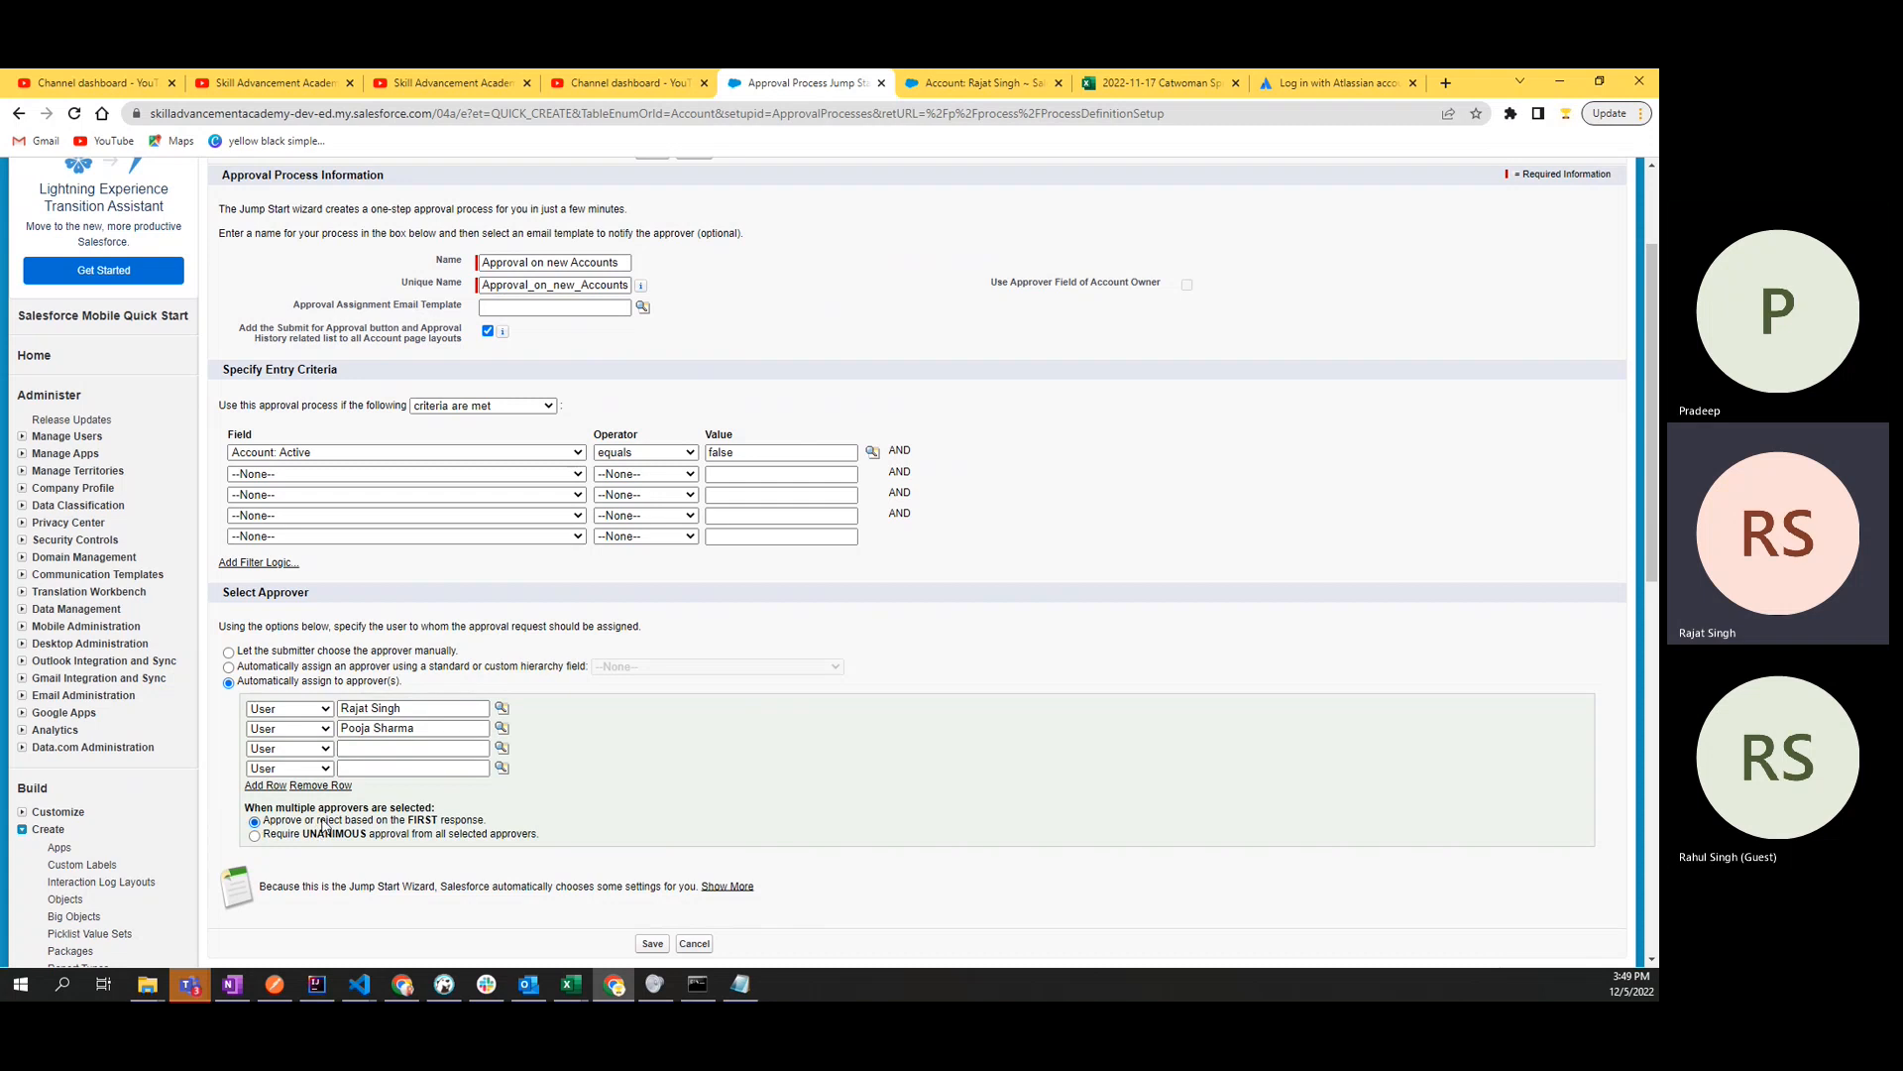
scroll(516, 819, "down", 2)
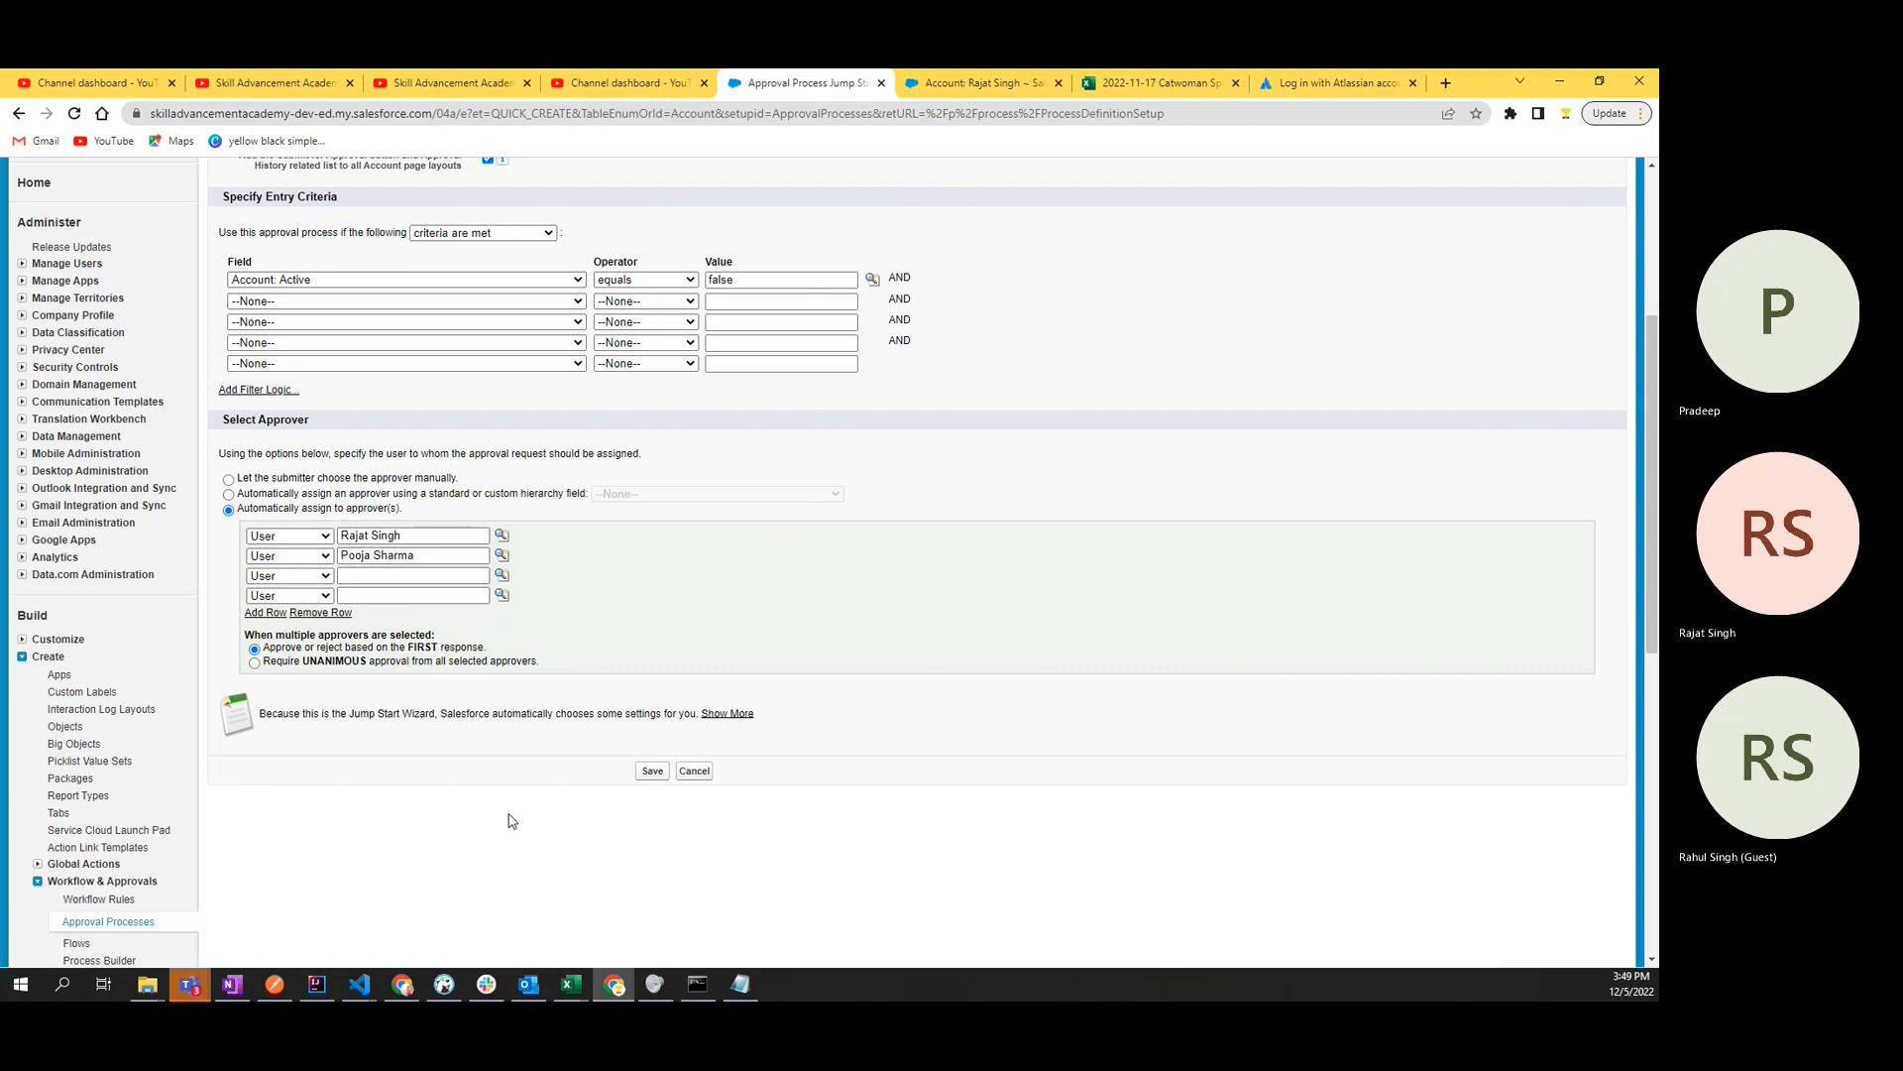
- Remove the last three approver rows, keeping only the first user as approver
left_click(426, 558)
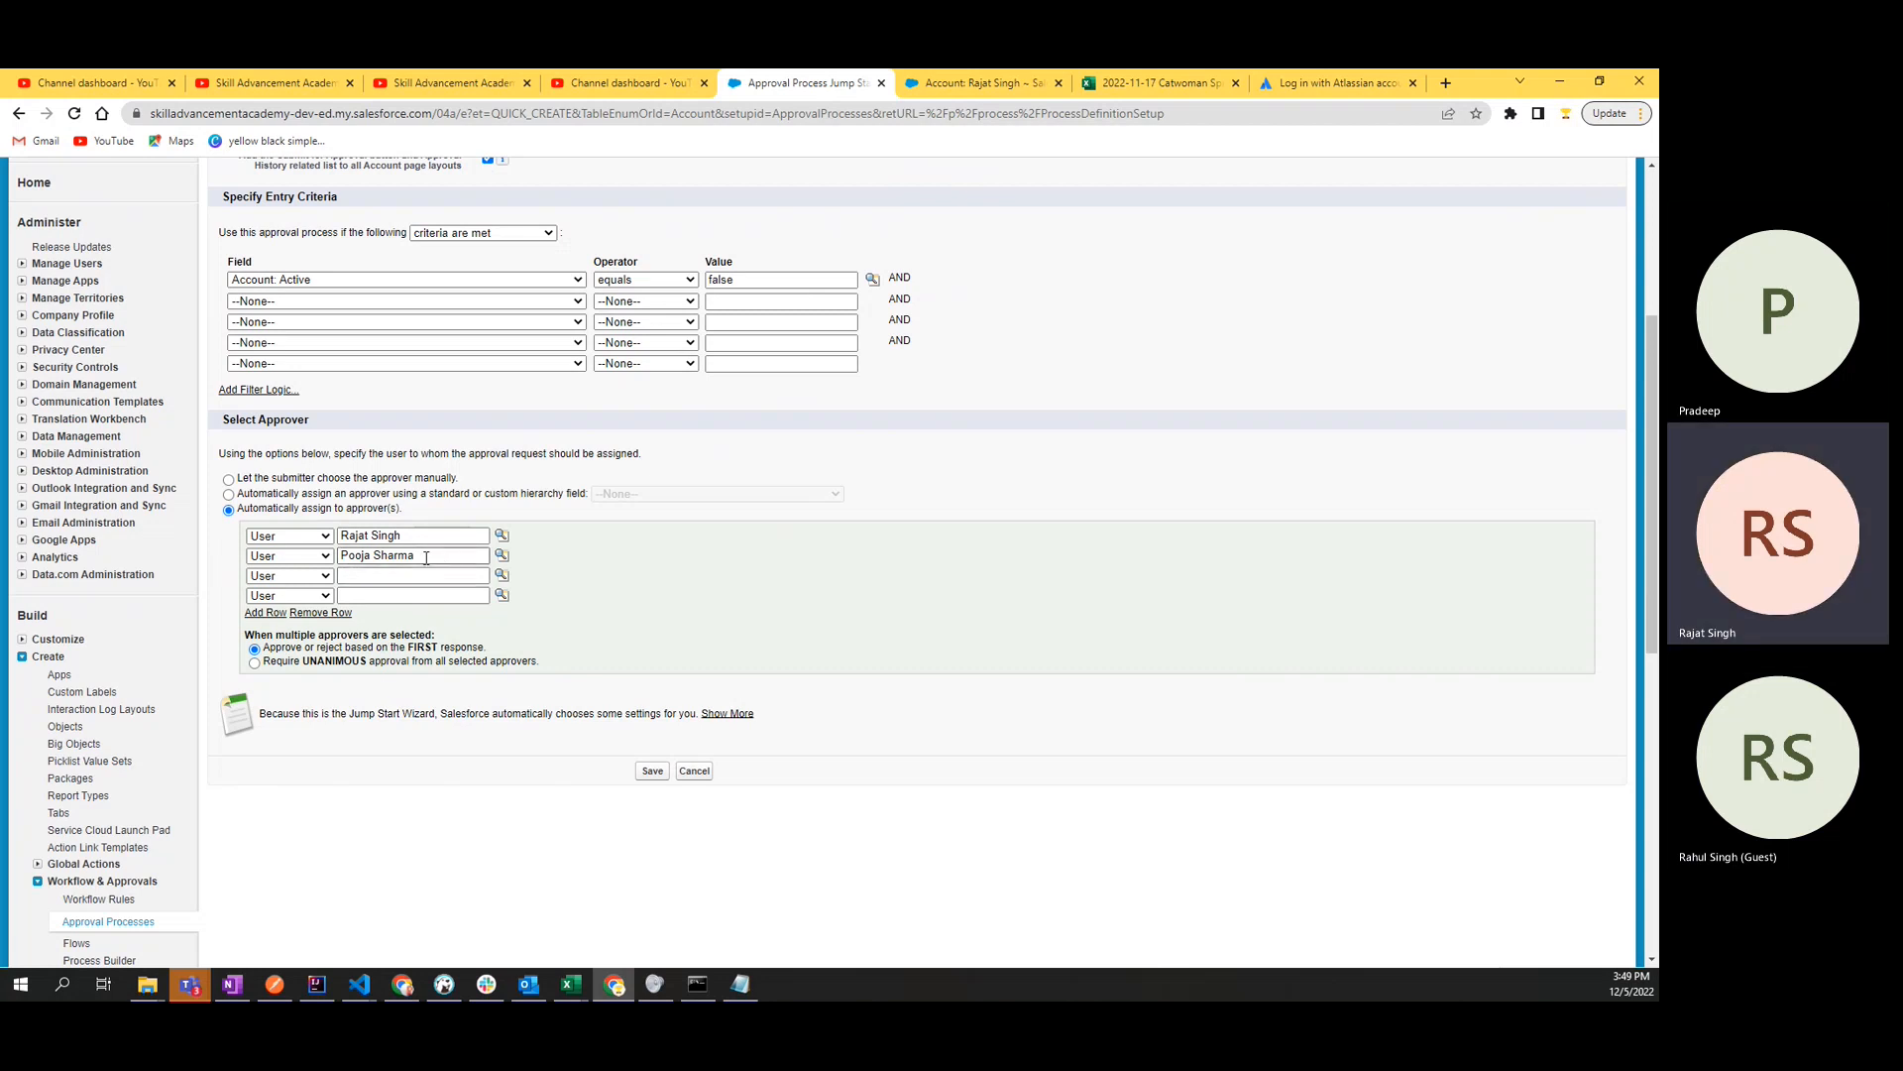
left_click(330, 613)
left_click(331, 593)
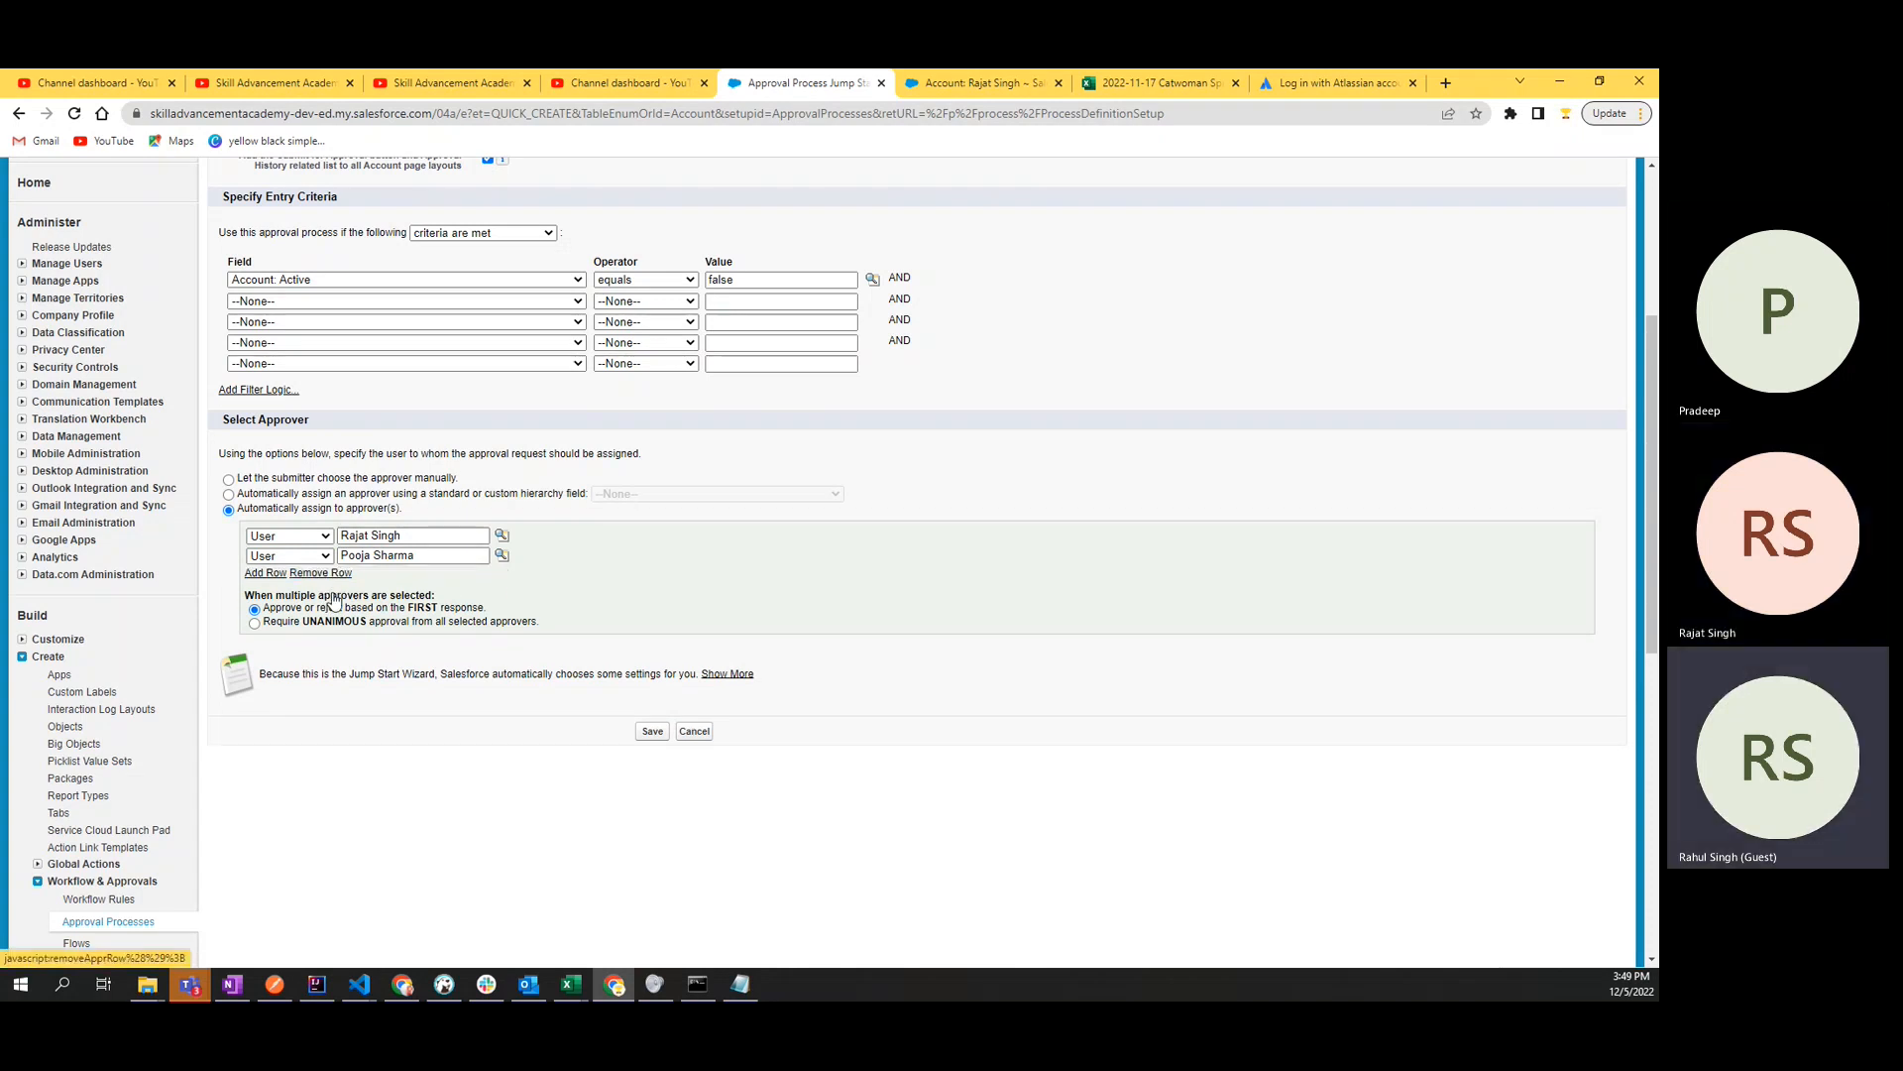
left_click(336, 575)
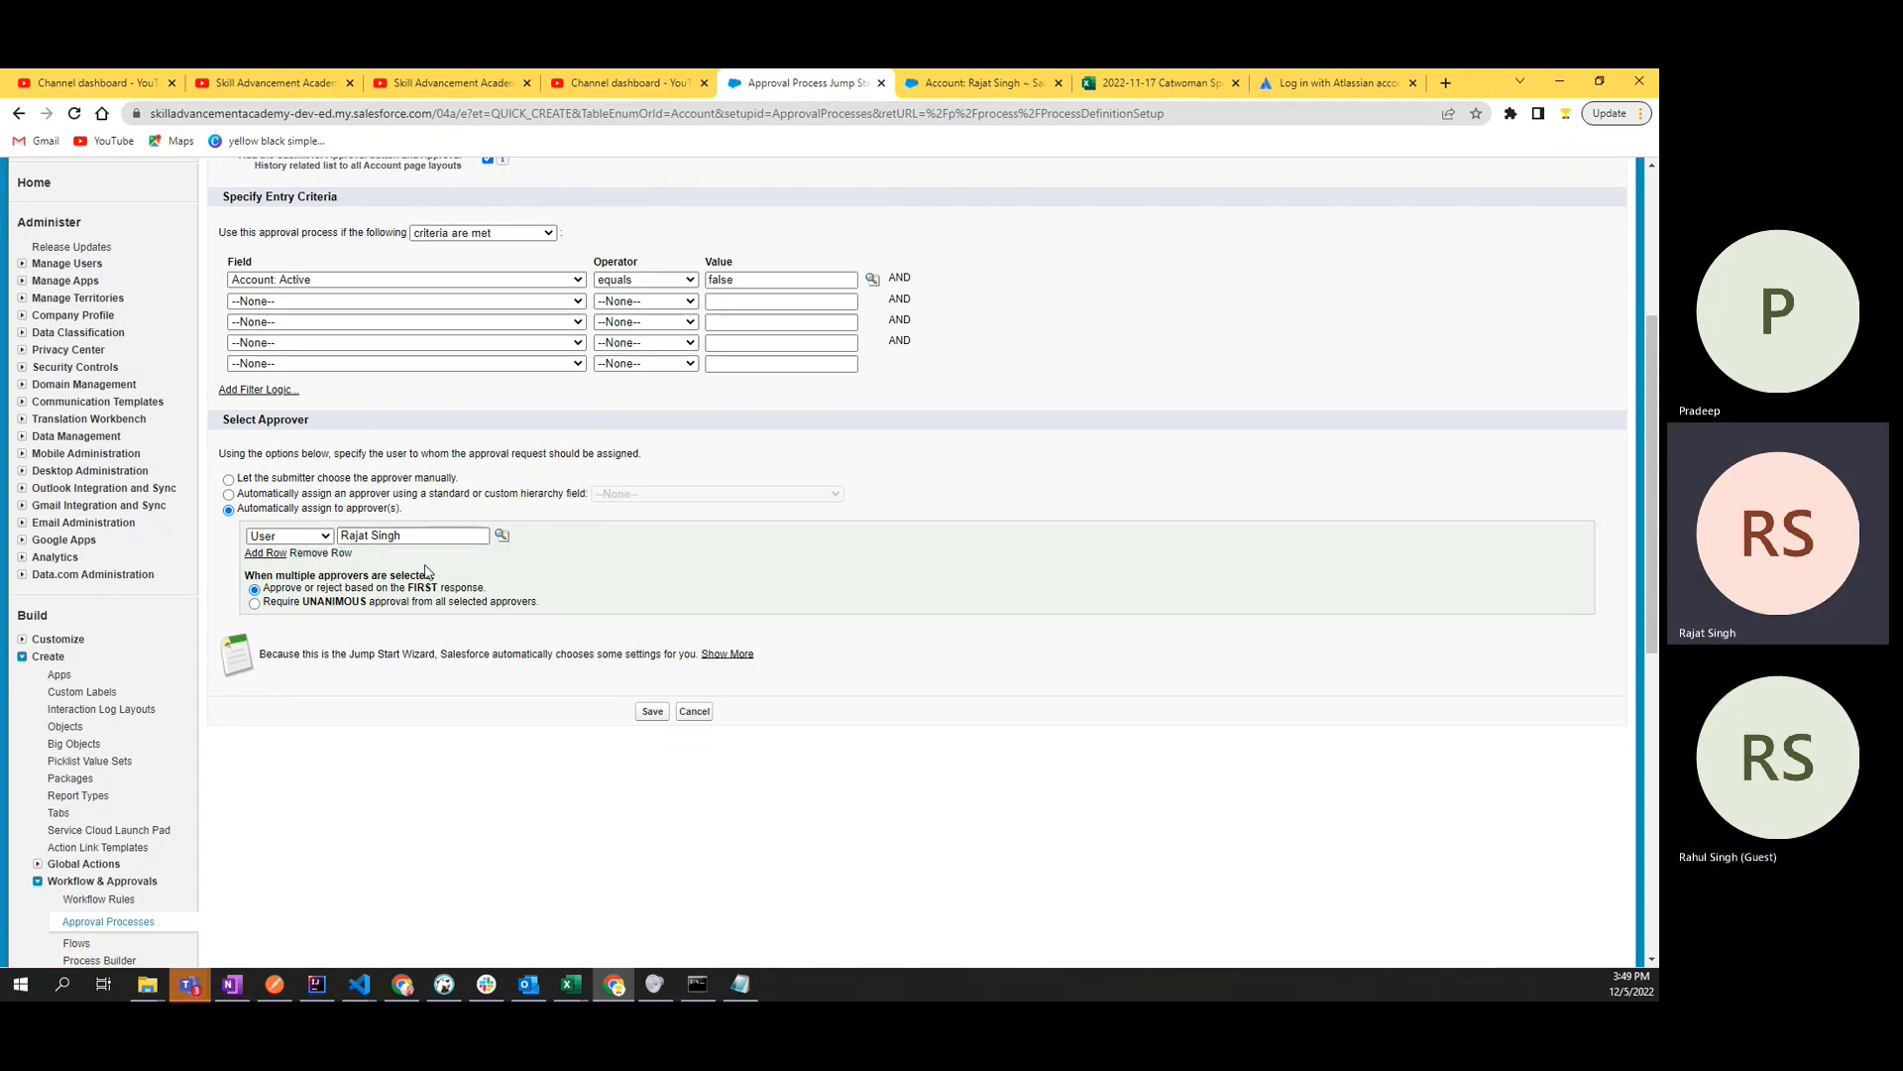
left_click(434, 536)
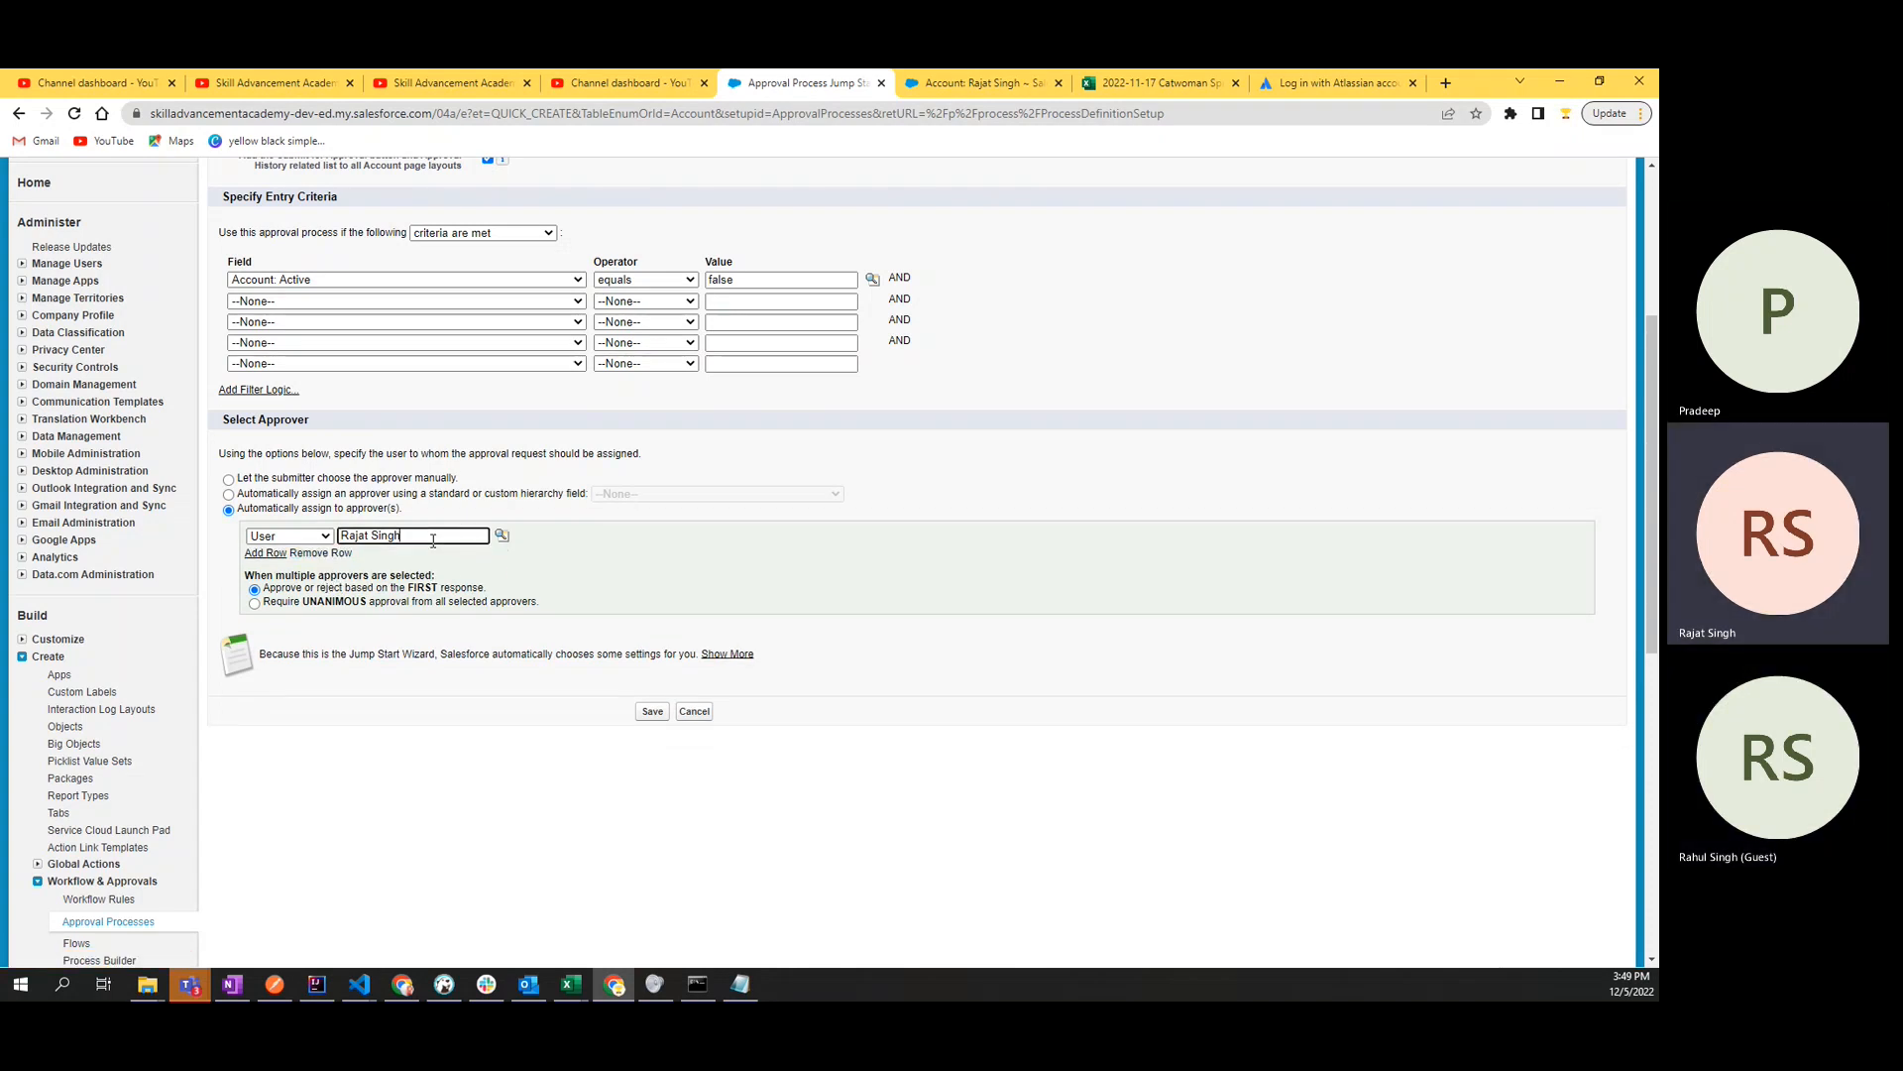
left_click(540, 583)
left_click_drag(426, 536, 328, 544)
left_click(637, 583)
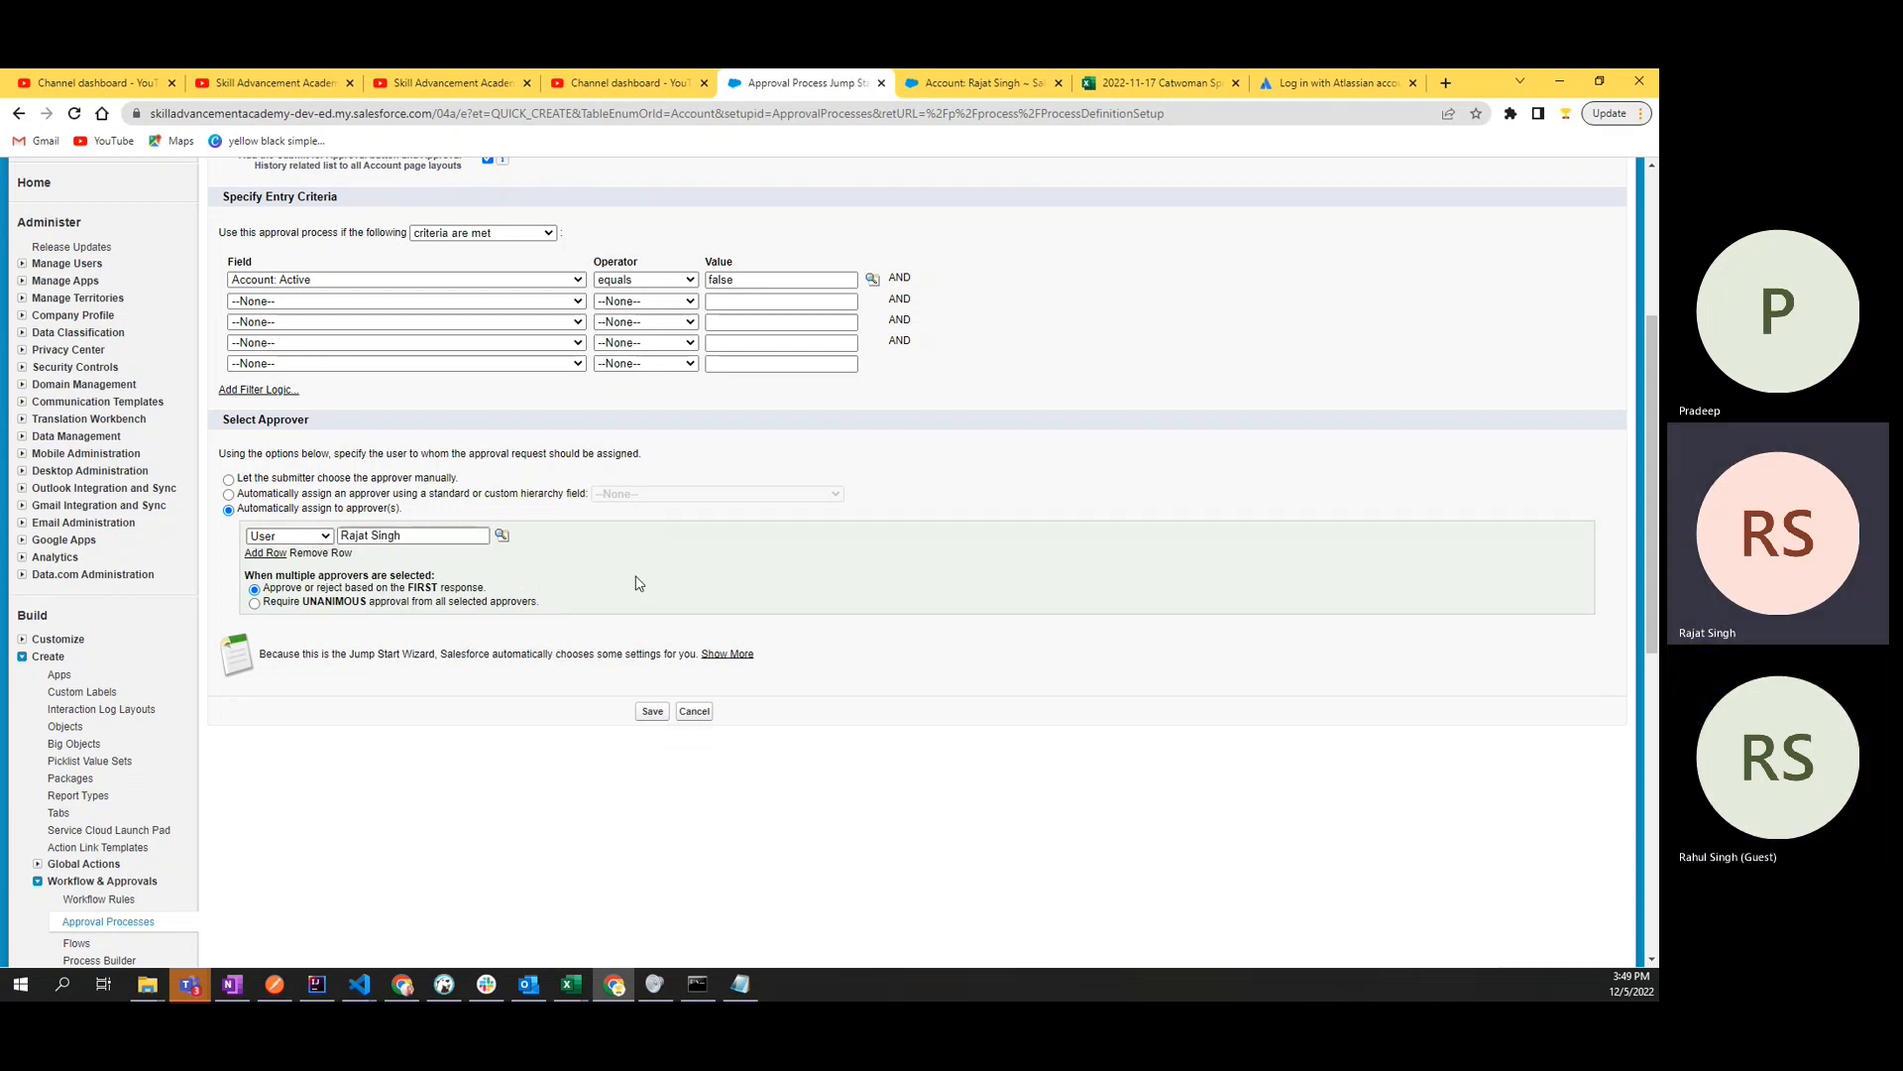
- Try to save the approval process, reading and acknowledging the activation reminder
left_click(653, 712)
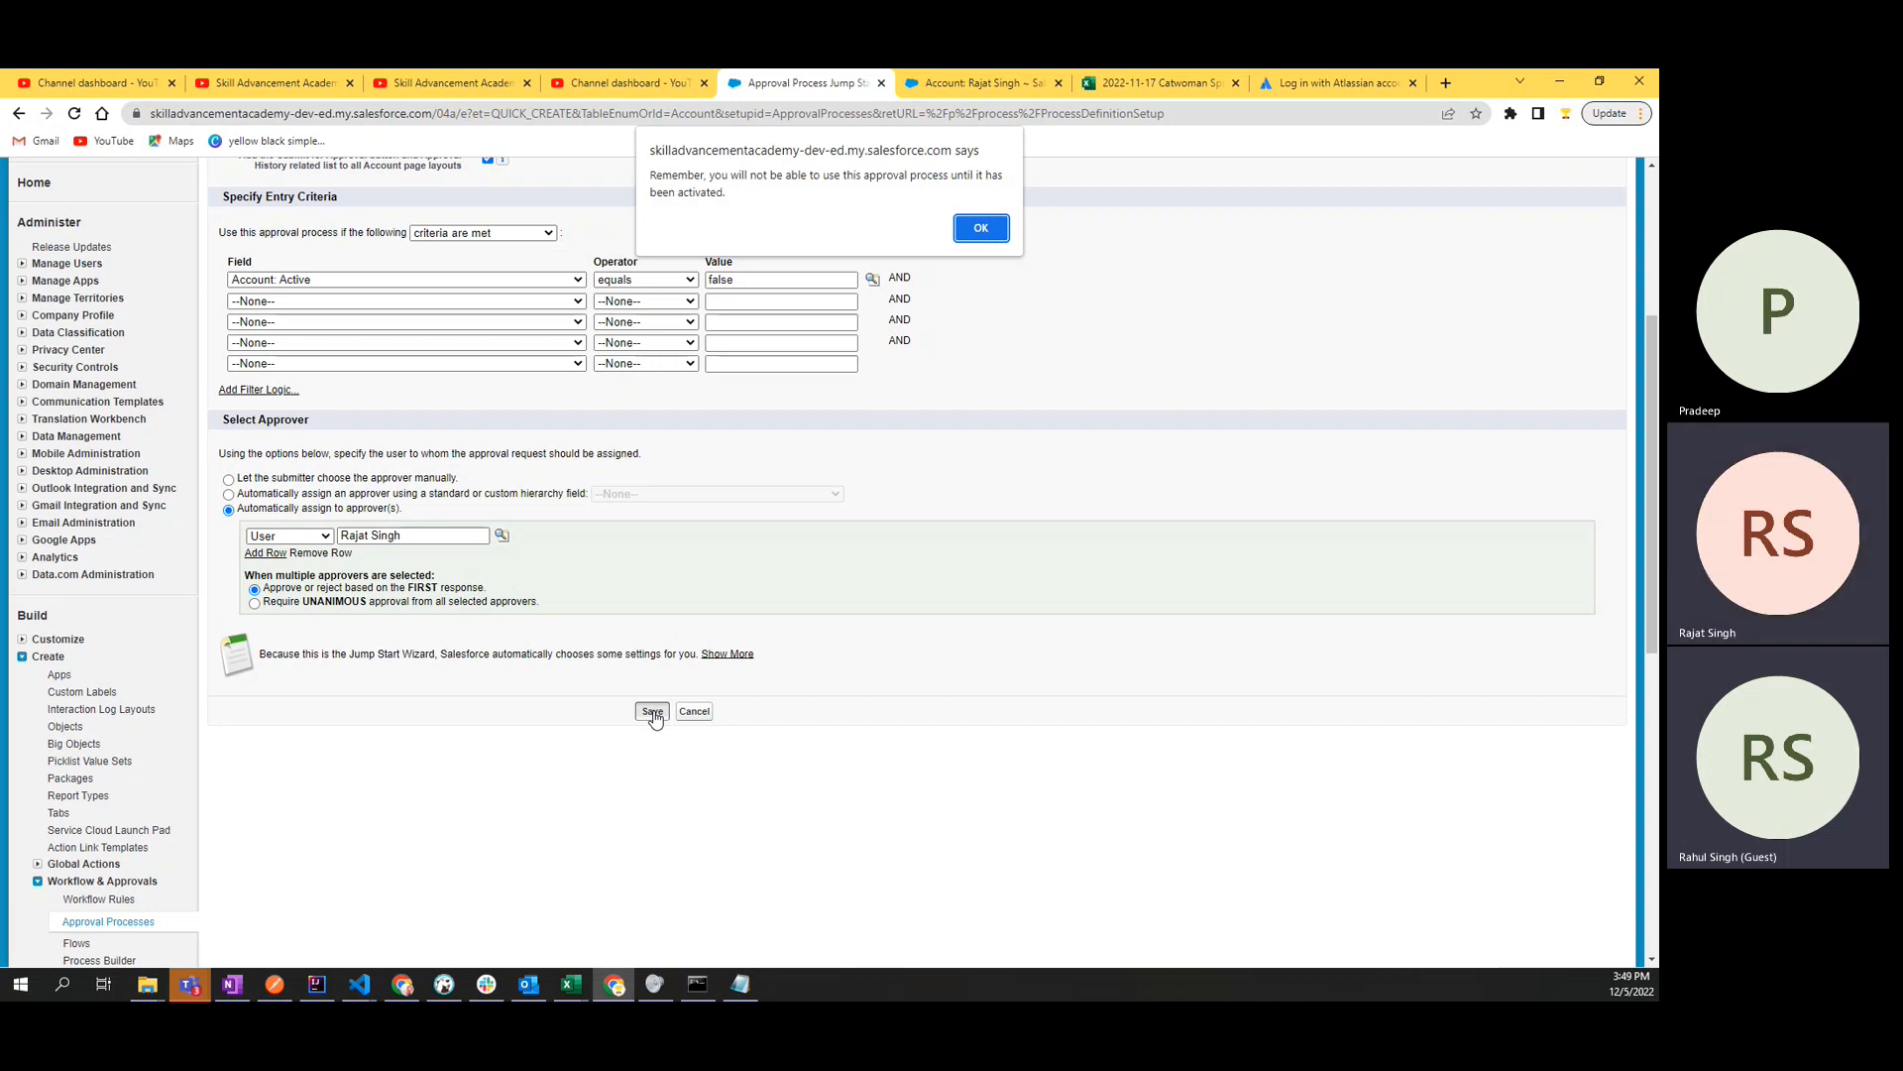
left_click_drag(657, 177, 754, 199)
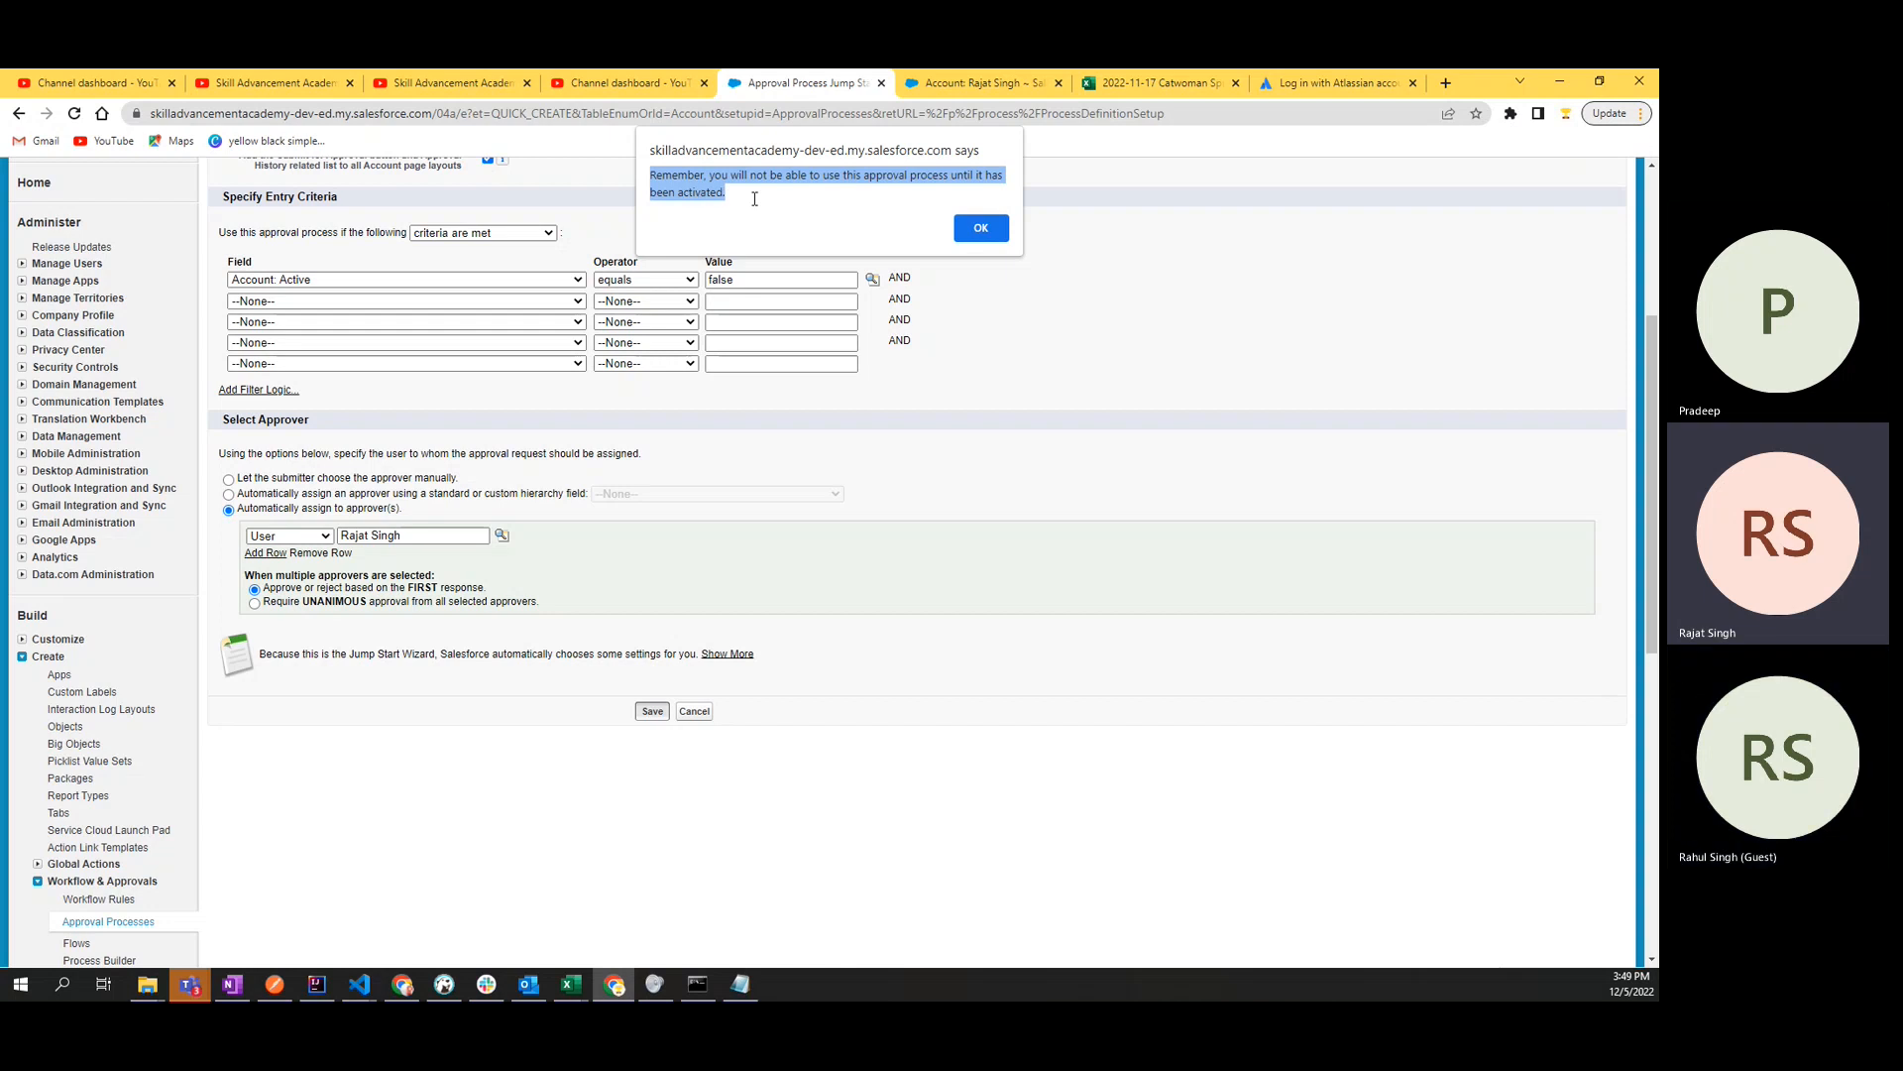
left_click_drag(755, 198, 657, 174)
left_click(821, 183)
left_click_drag(826, 176, 646, 175)
left_click(831, 199)
key("Return")
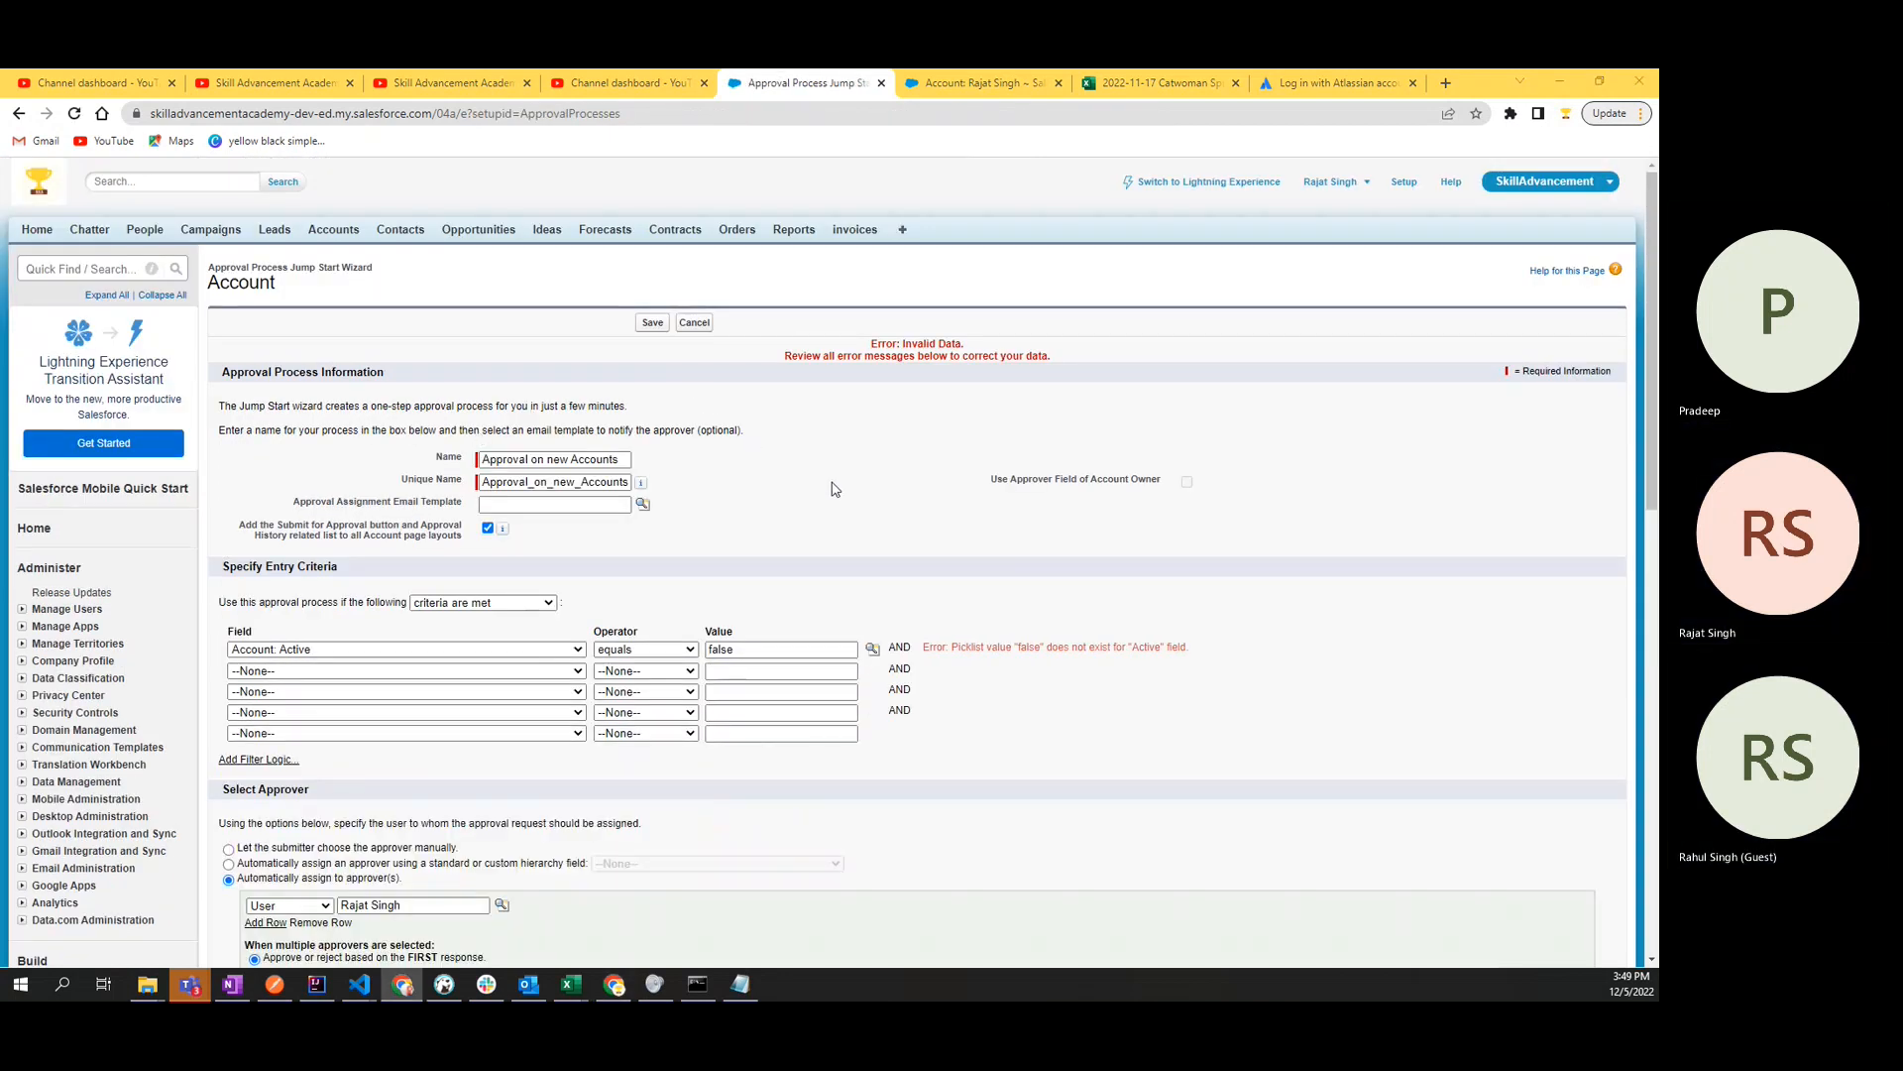
- Retry saving the approval process with the same settings and recheck the entry criteria and approver sections
scroll(841, 538, "down", 3)
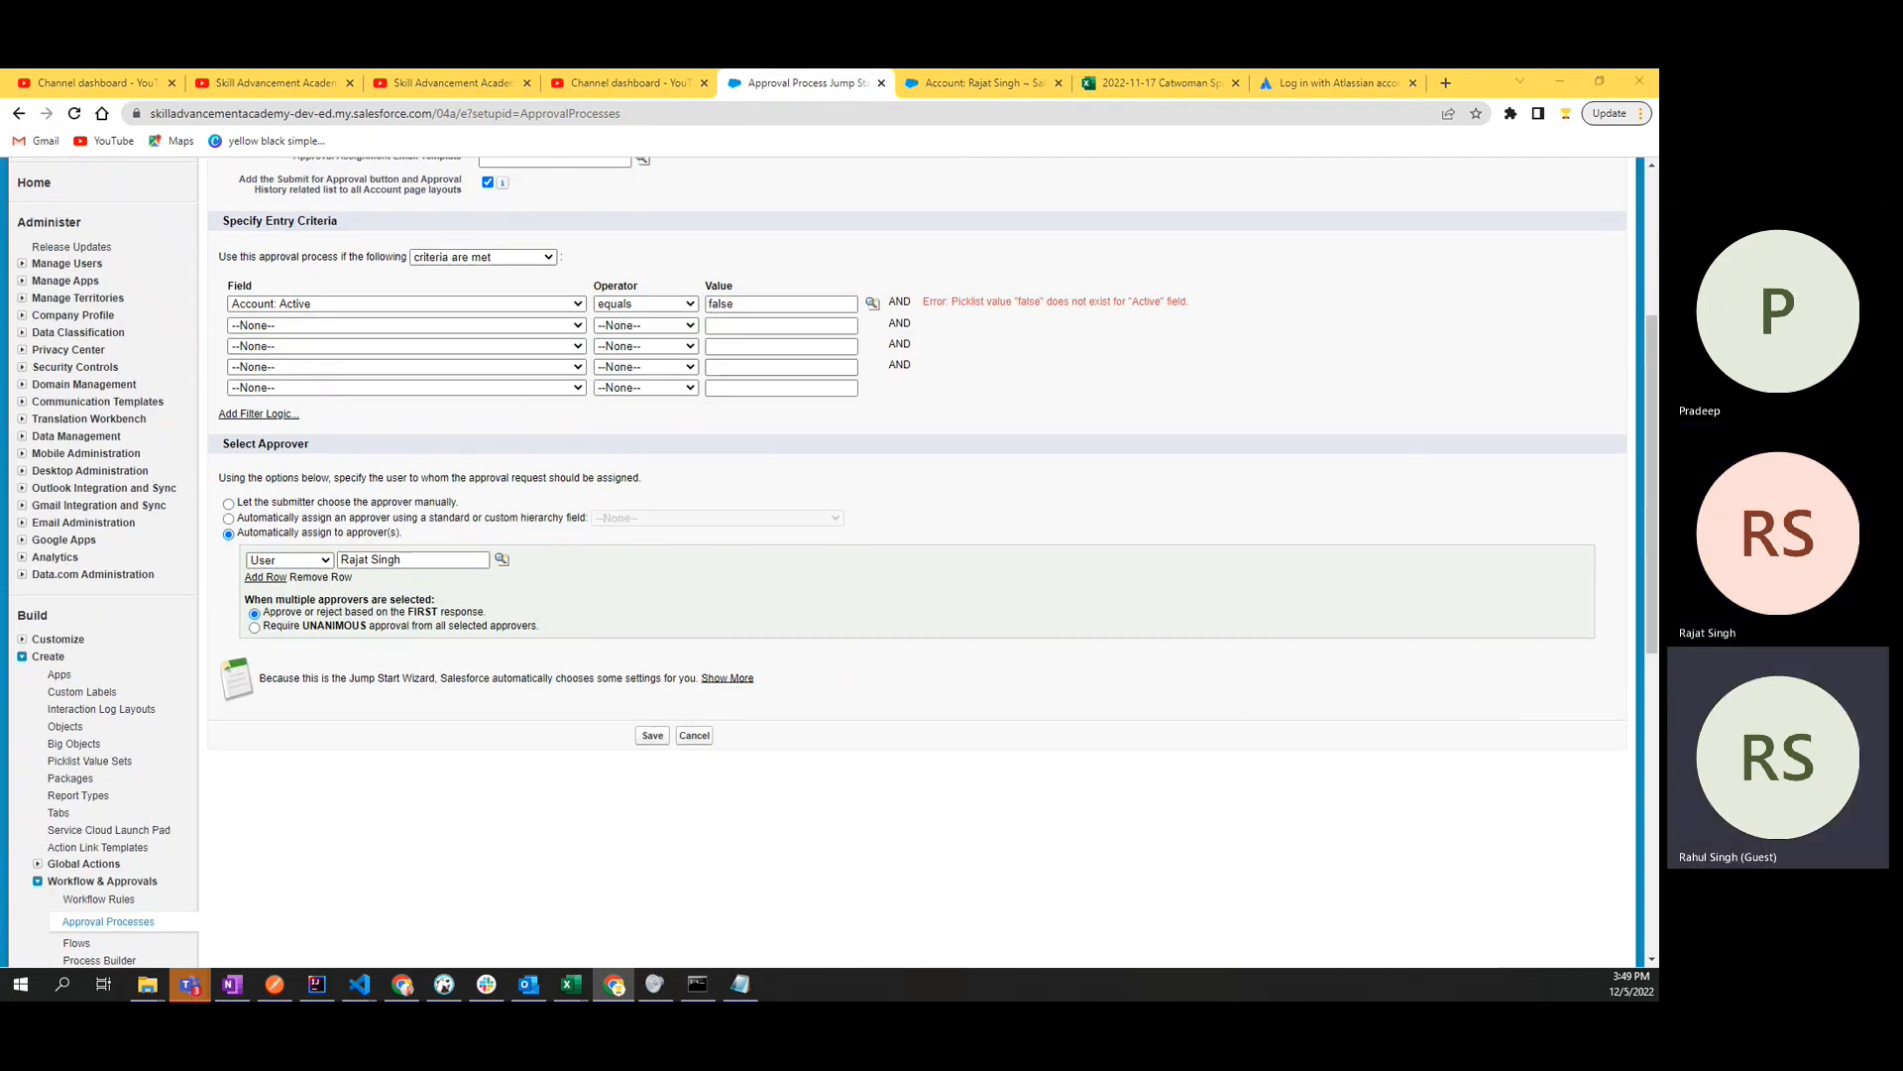
left_click(651, 737)
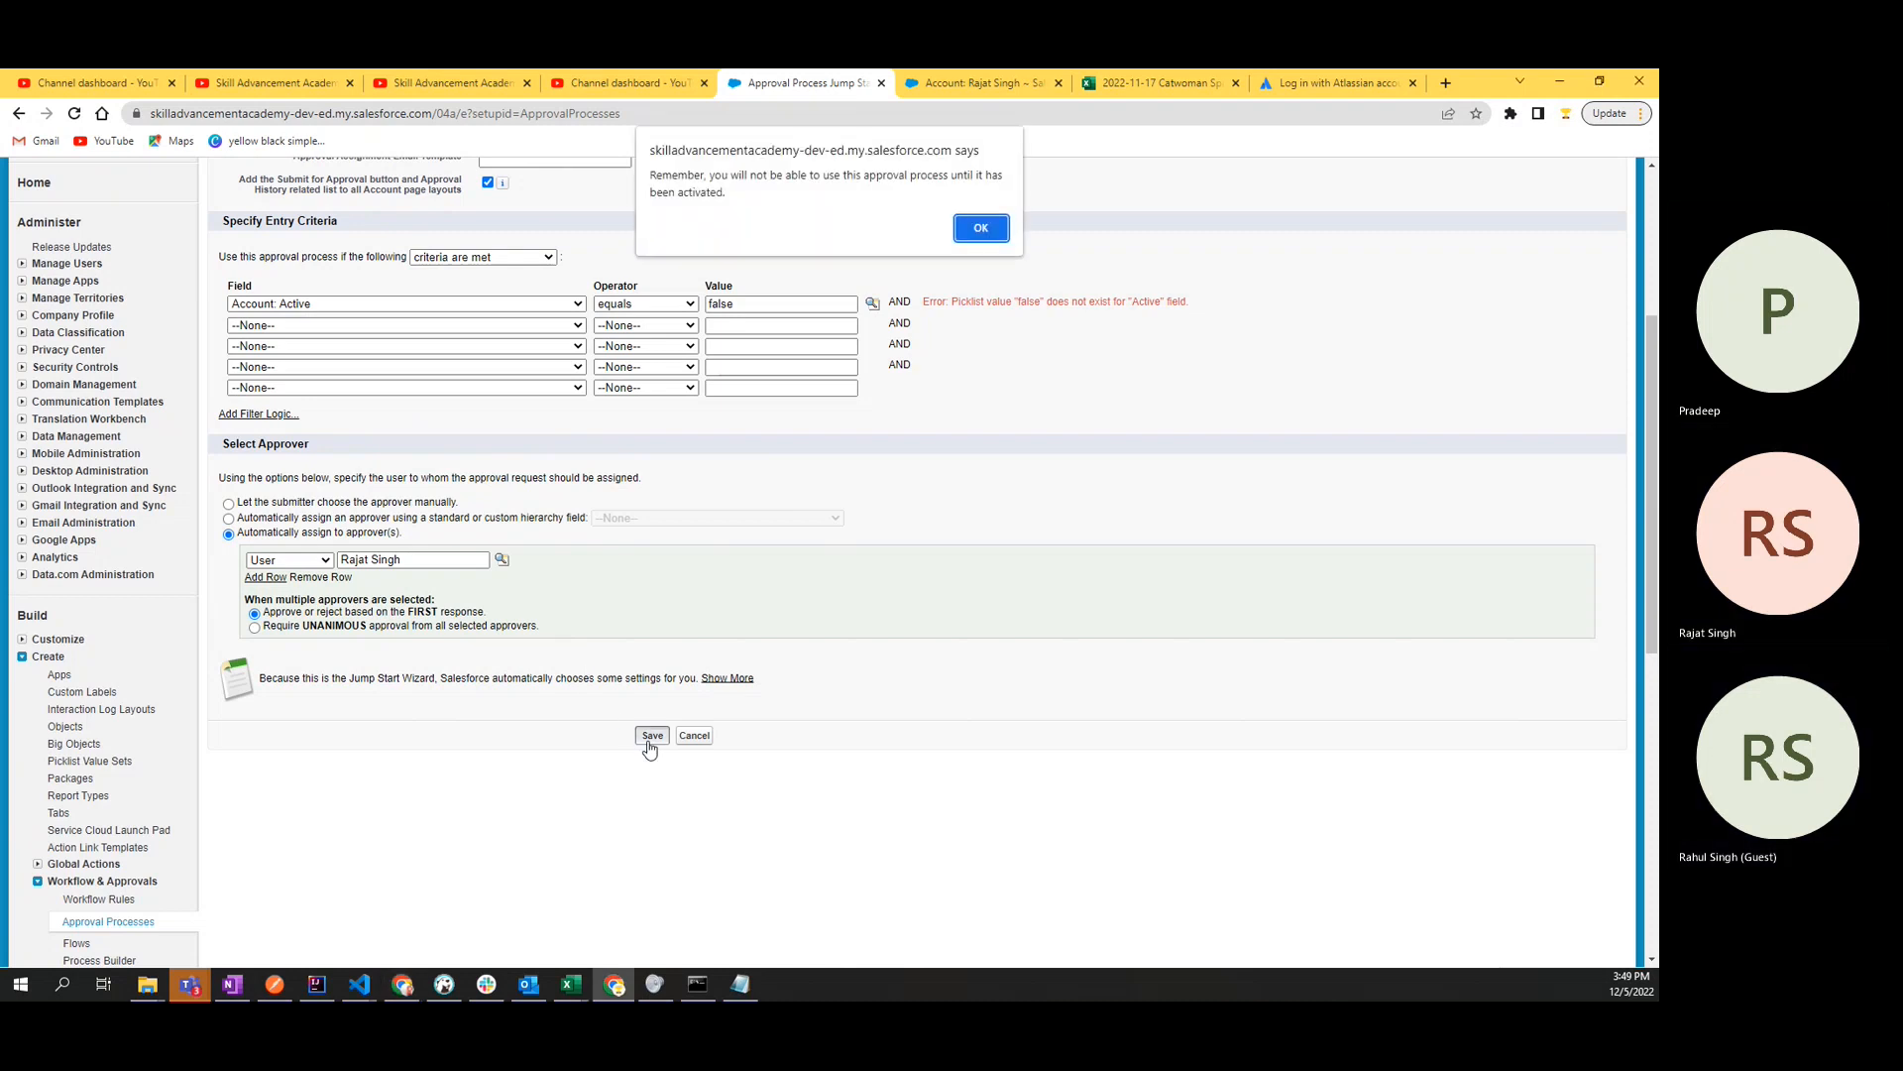
left_click(980, 229)
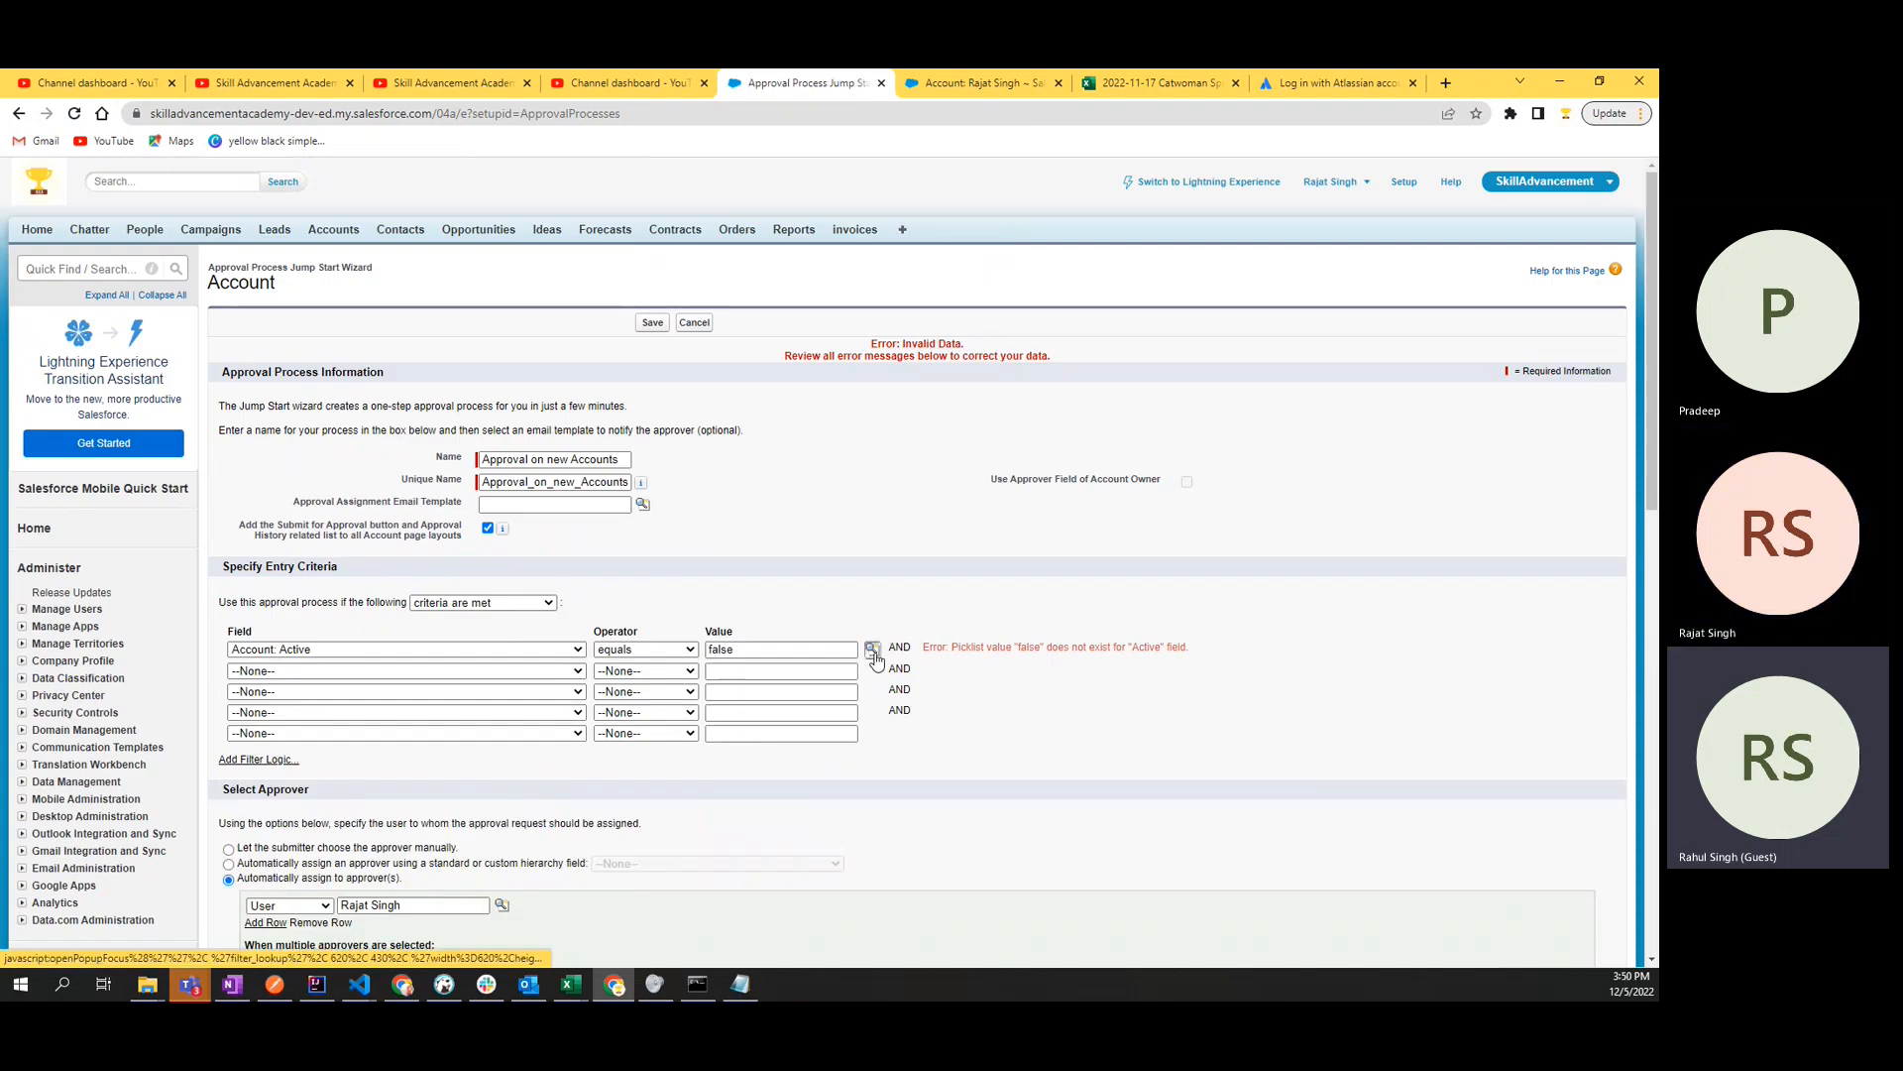
scroll(878, 662, "down", 5)
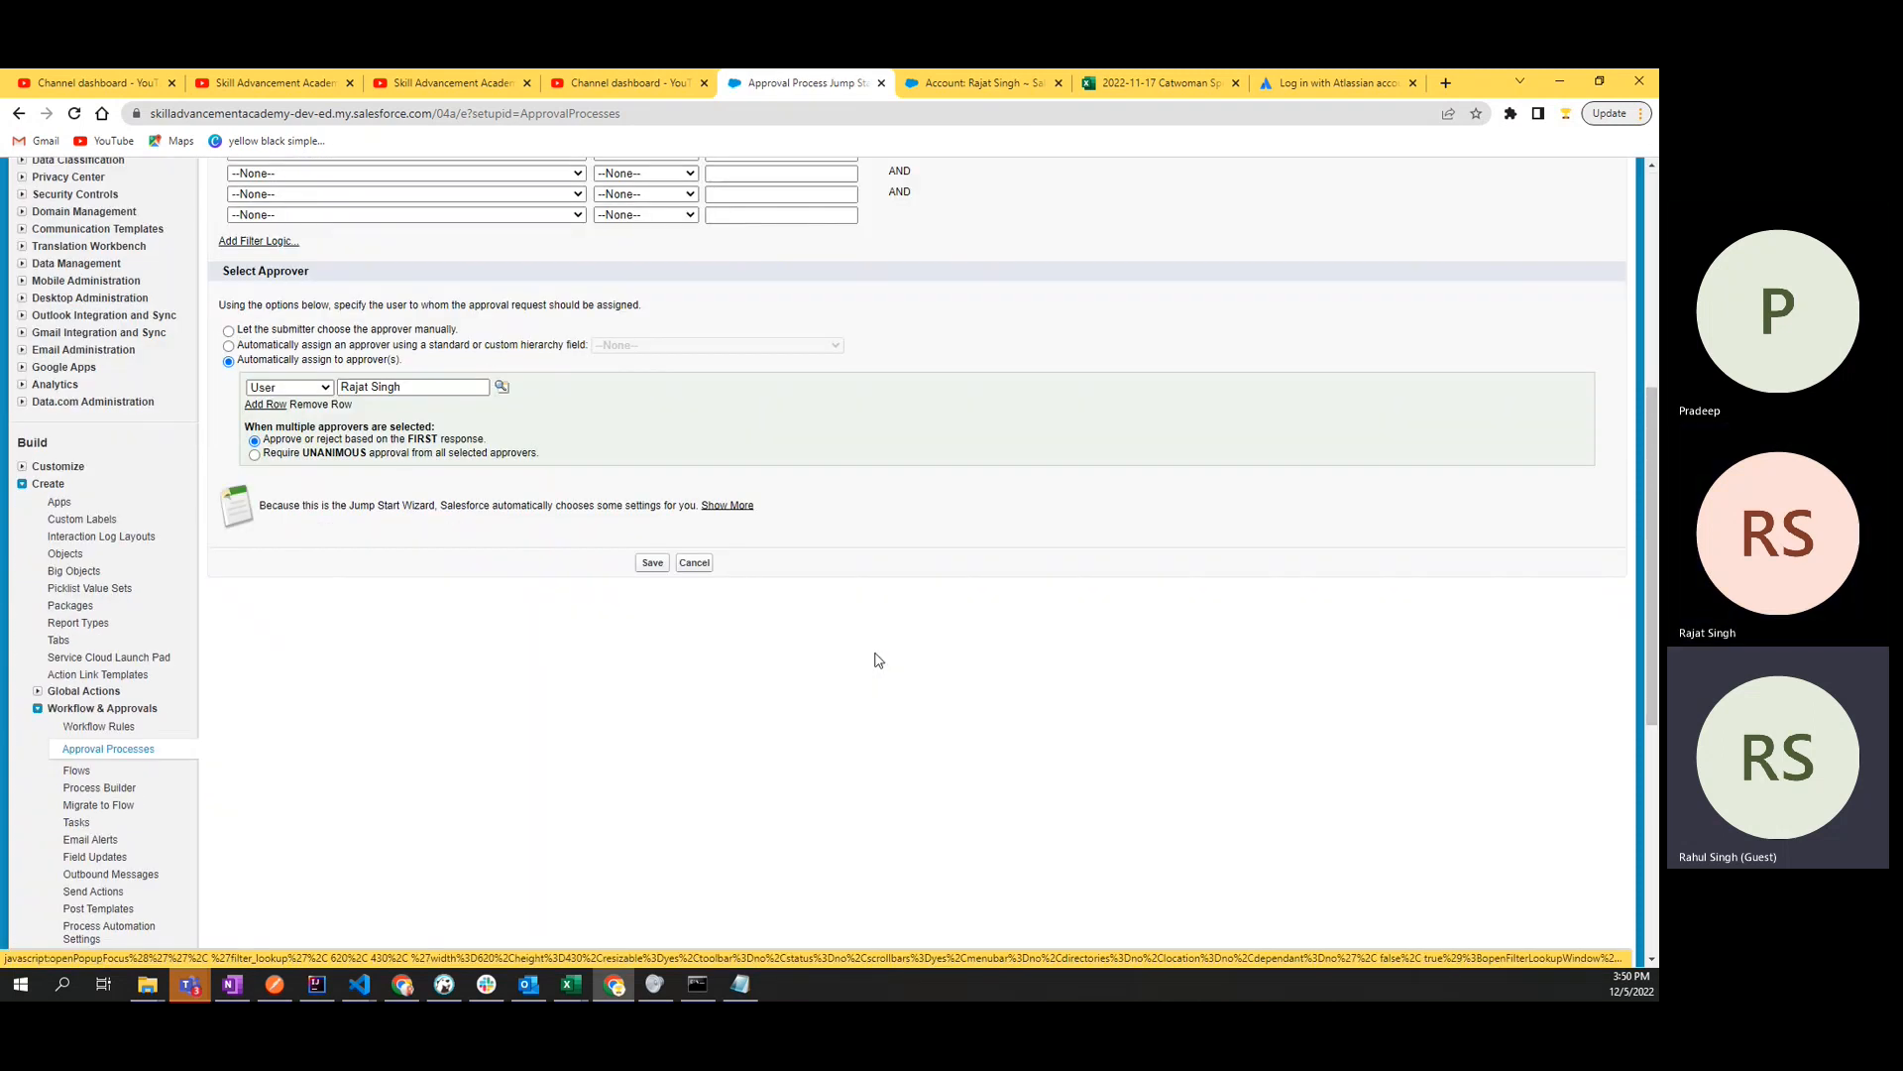
scroll(877, 660, "up", 3)
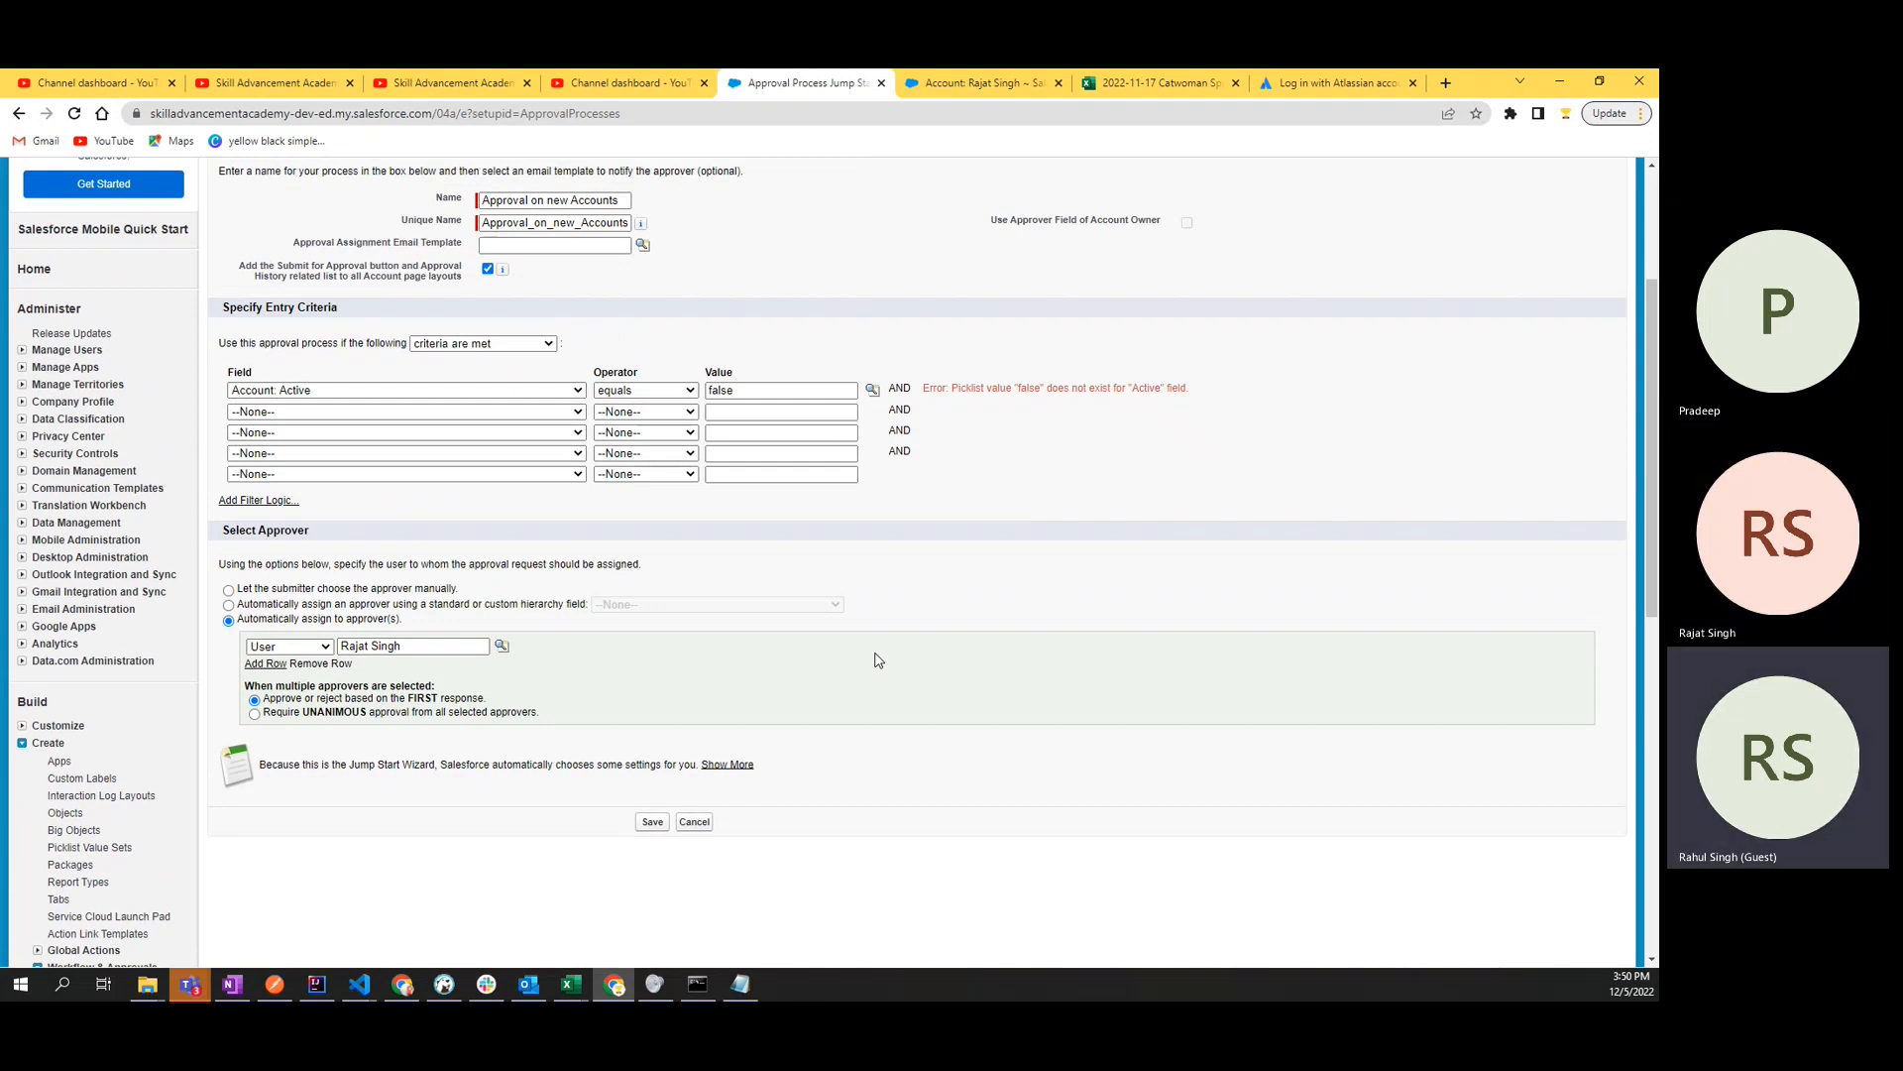
- Examine the Use Approver Field of Account Owner option in the approval process settings
left_click_drag(989, 220, 1163, 228)
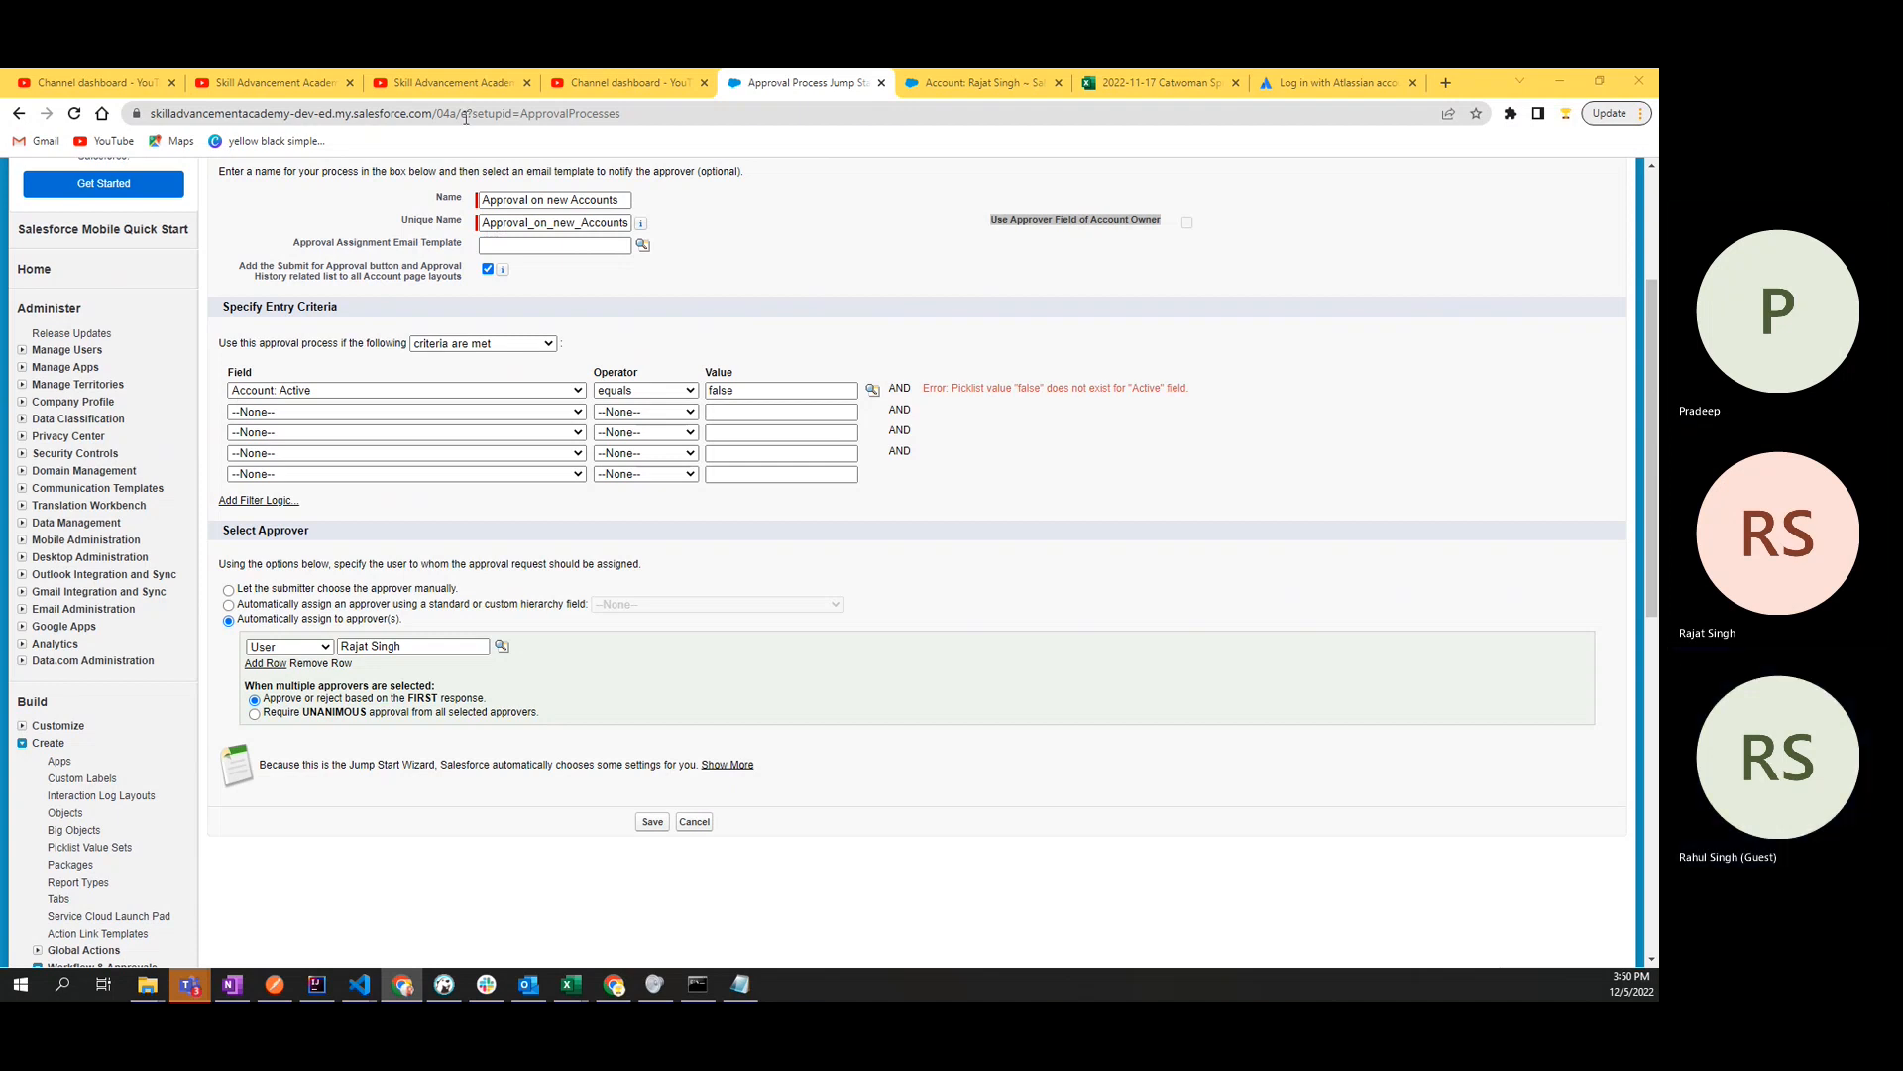
left_click(1127, 228)
left_click_drag(996, 228, 1170, 228)
left_click(1288, 221)
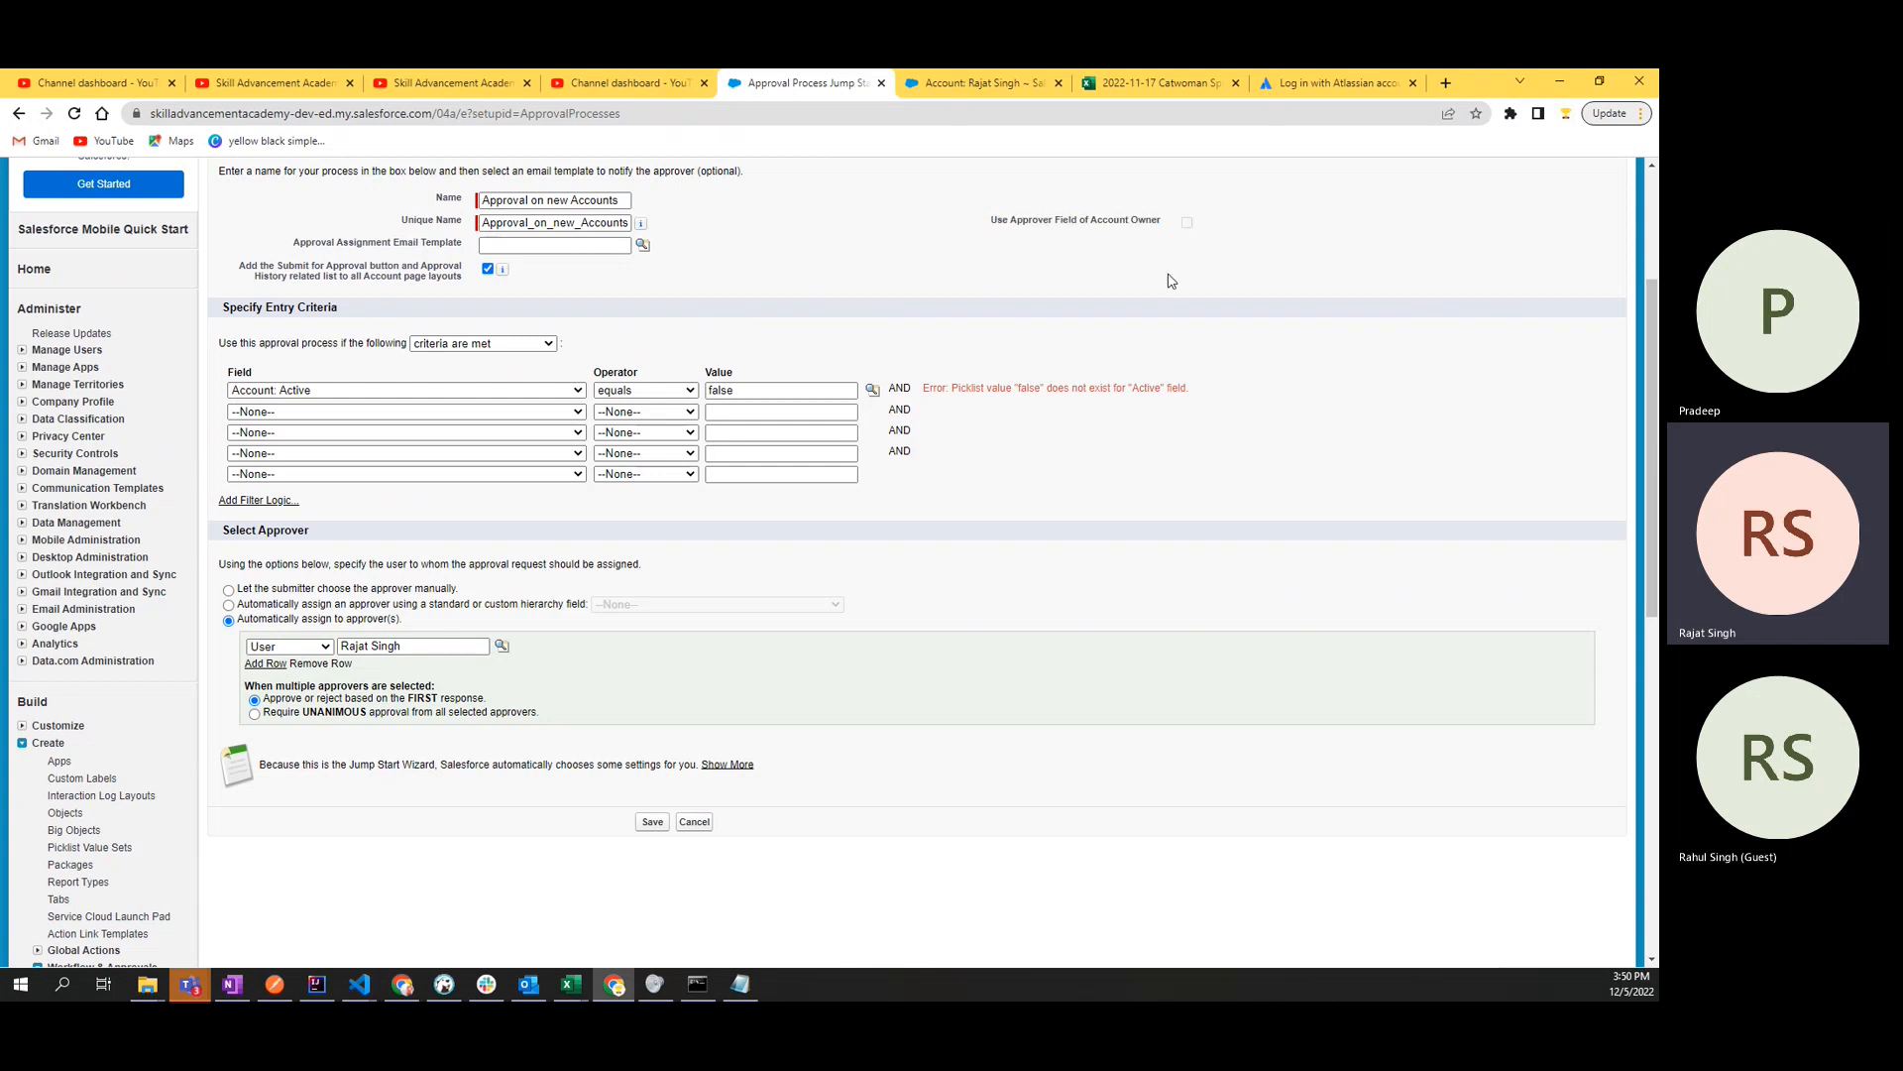
- Replace the Active criterion's value with No from its picklist values, and save the approval process
left_click(751, 391)
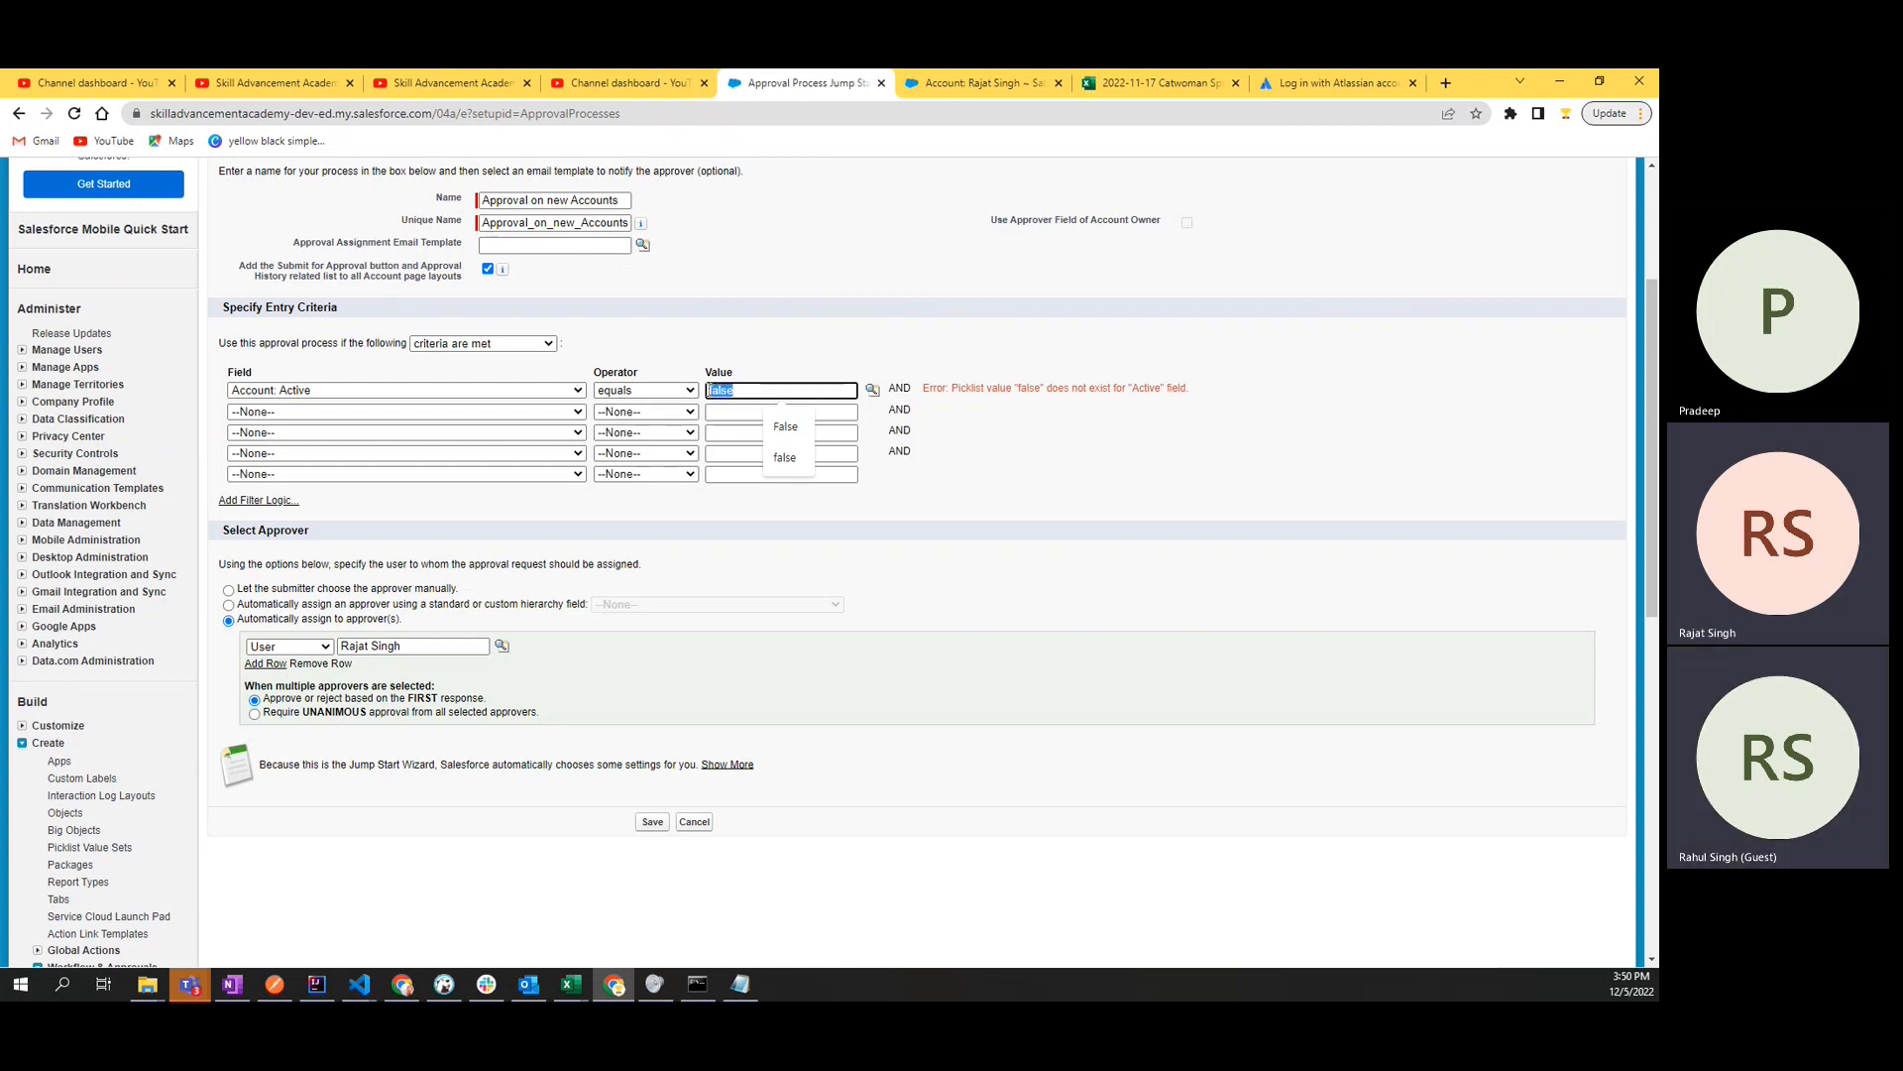
left_click(1022, 424)
left_click(872, 389)
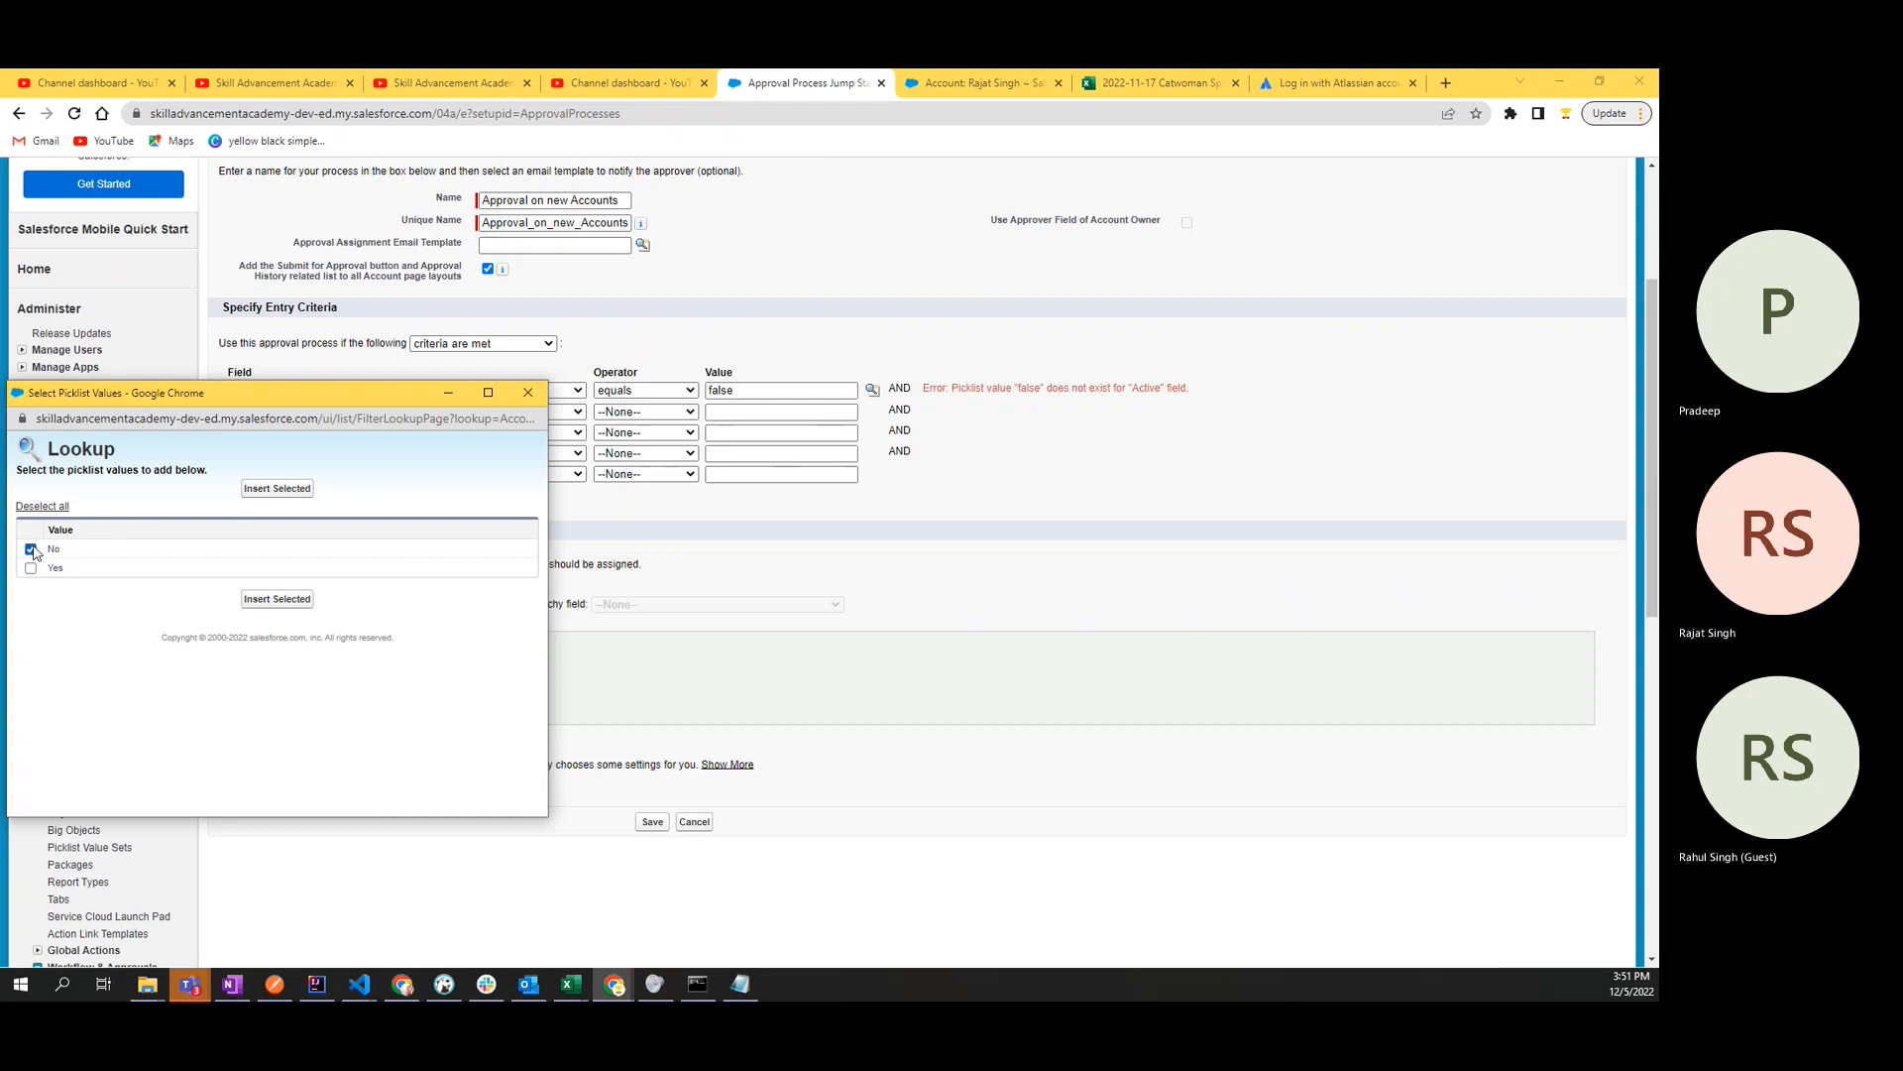
left_click(276, 599)
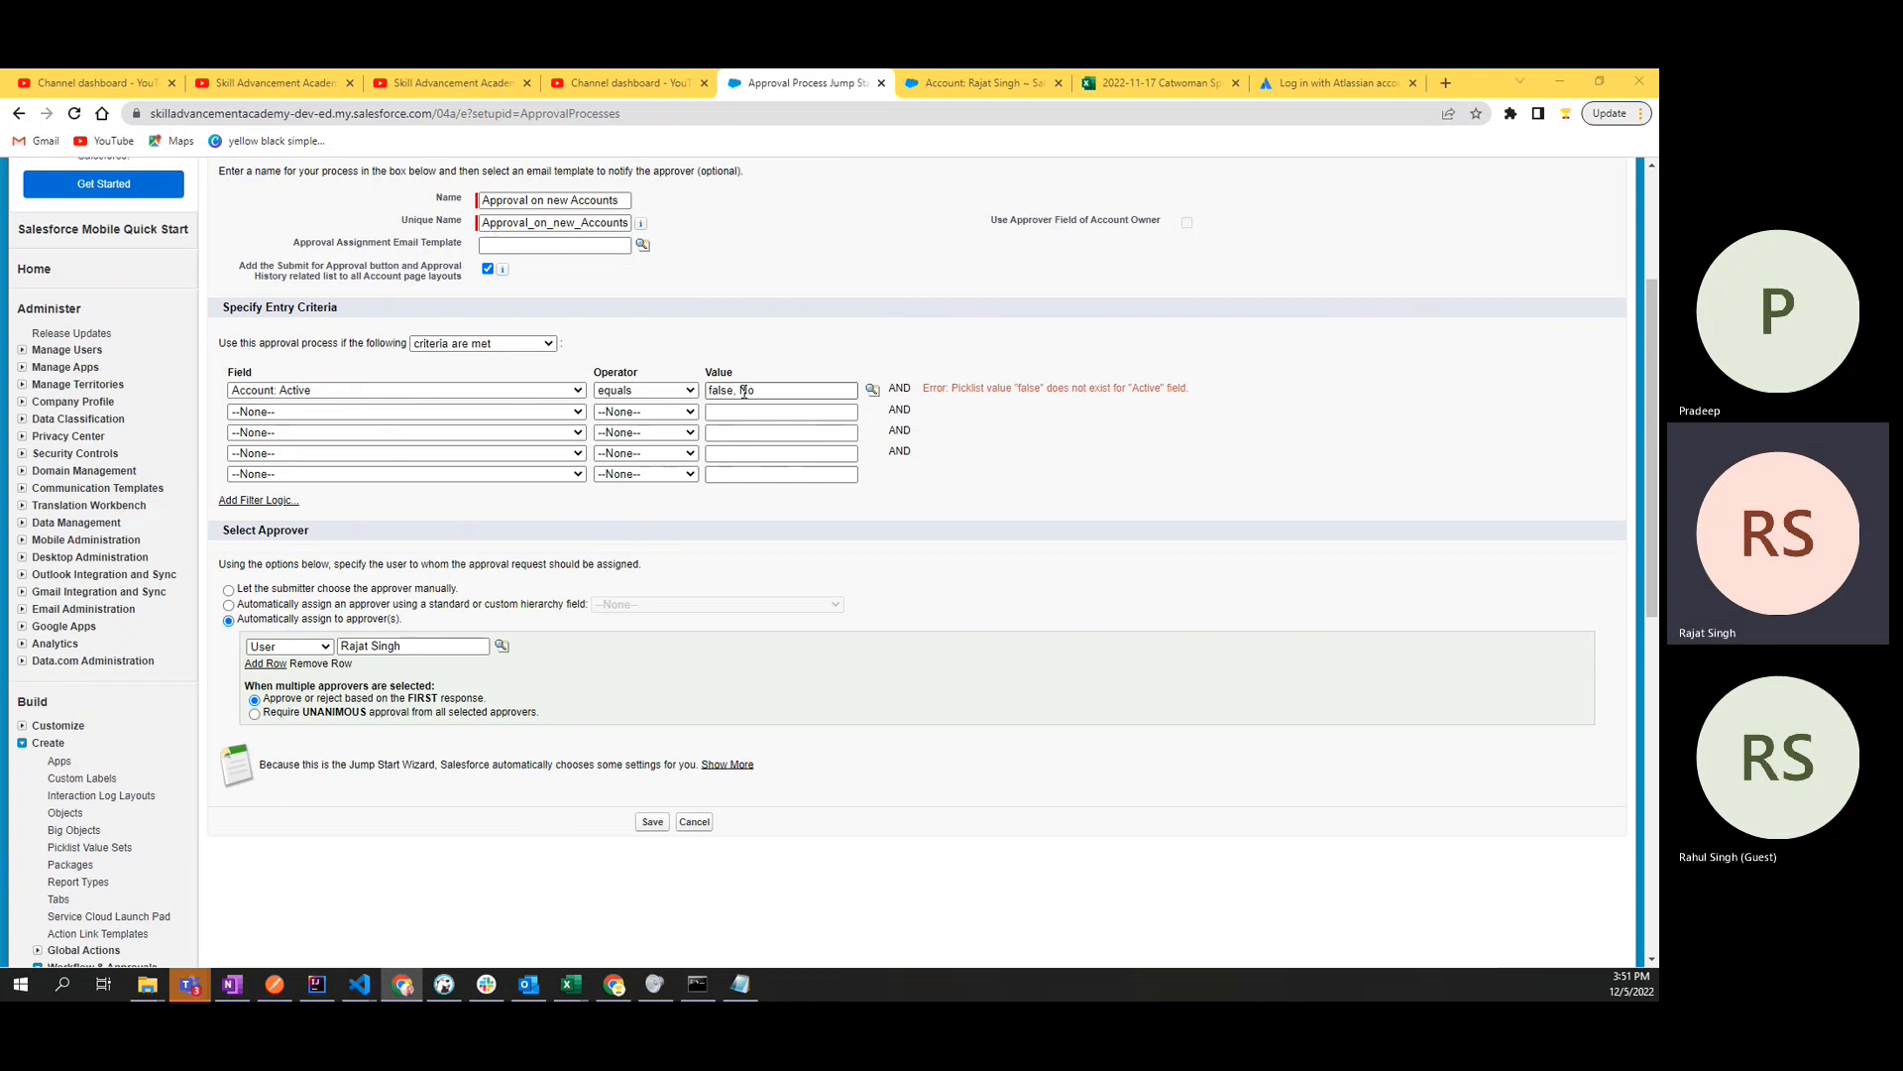
left_click_drag(741, 392, 710, 391)
key("BackSpace")
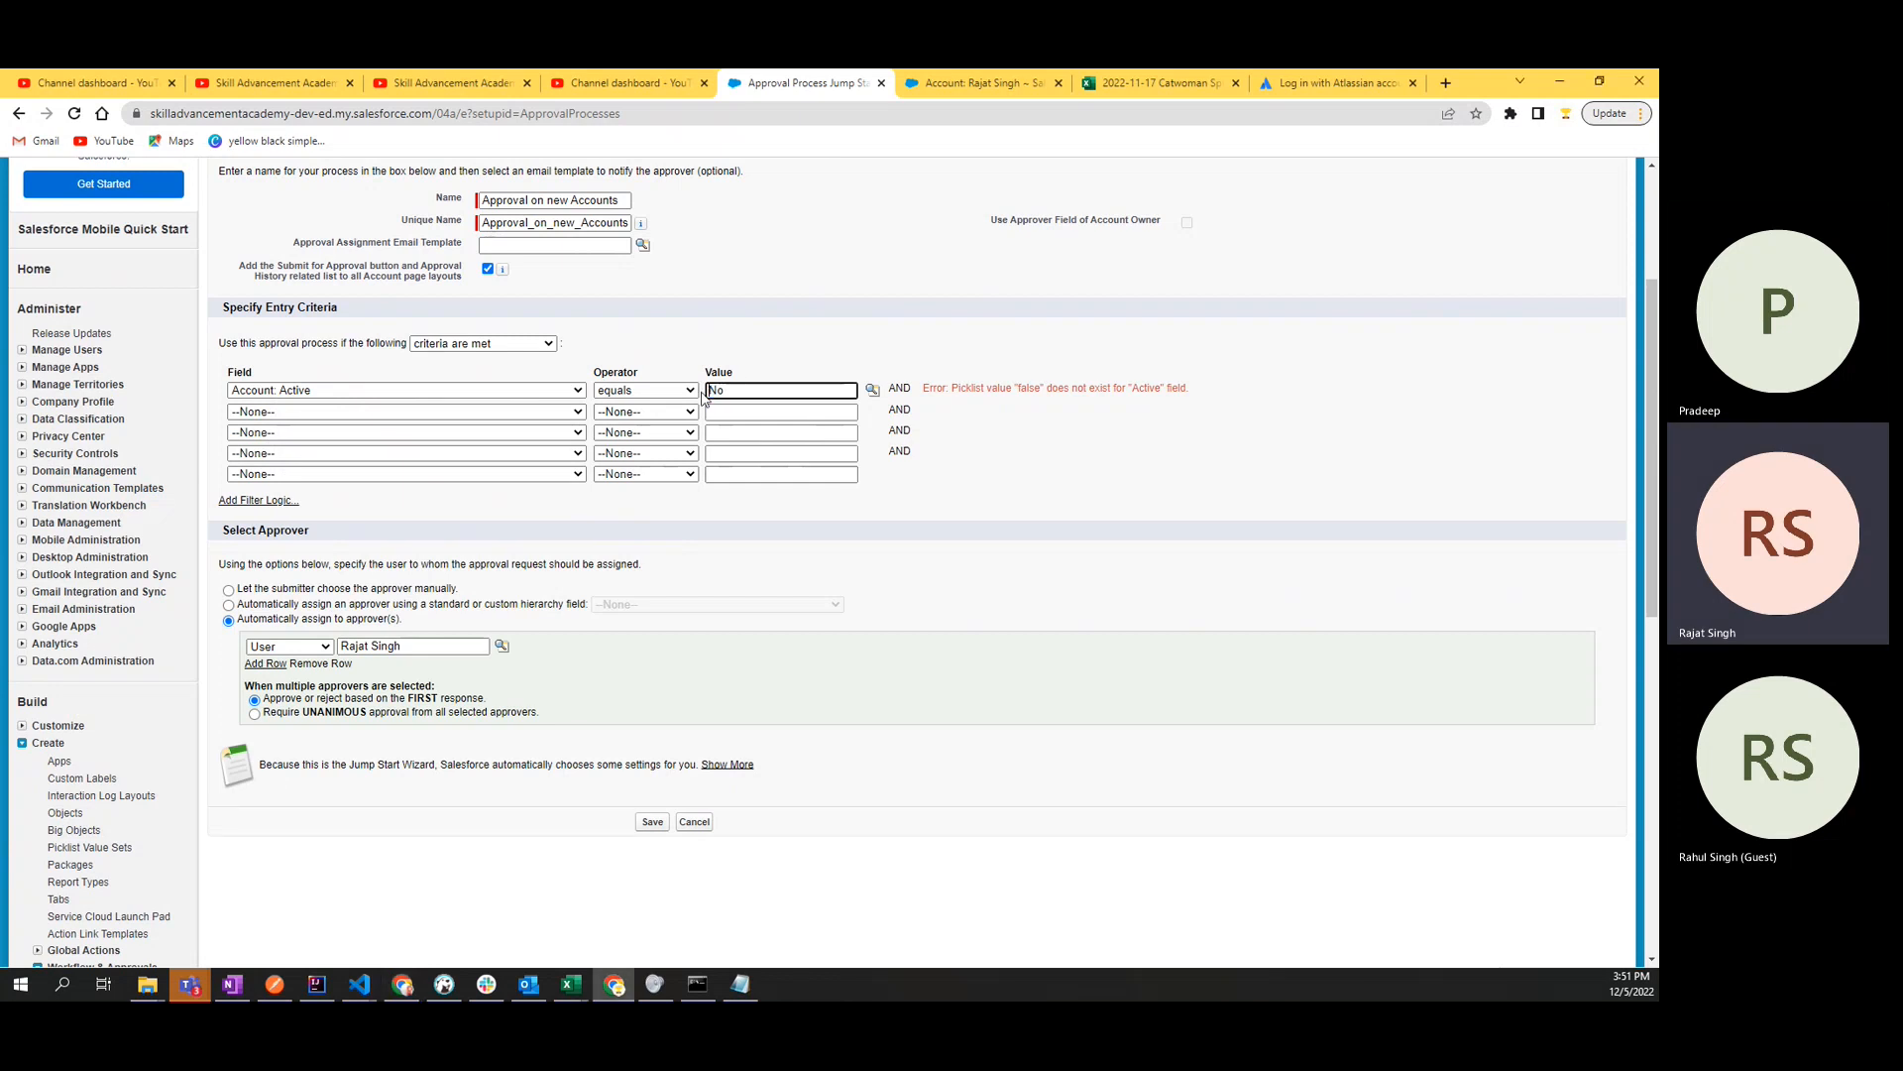
left_click(653, 822)
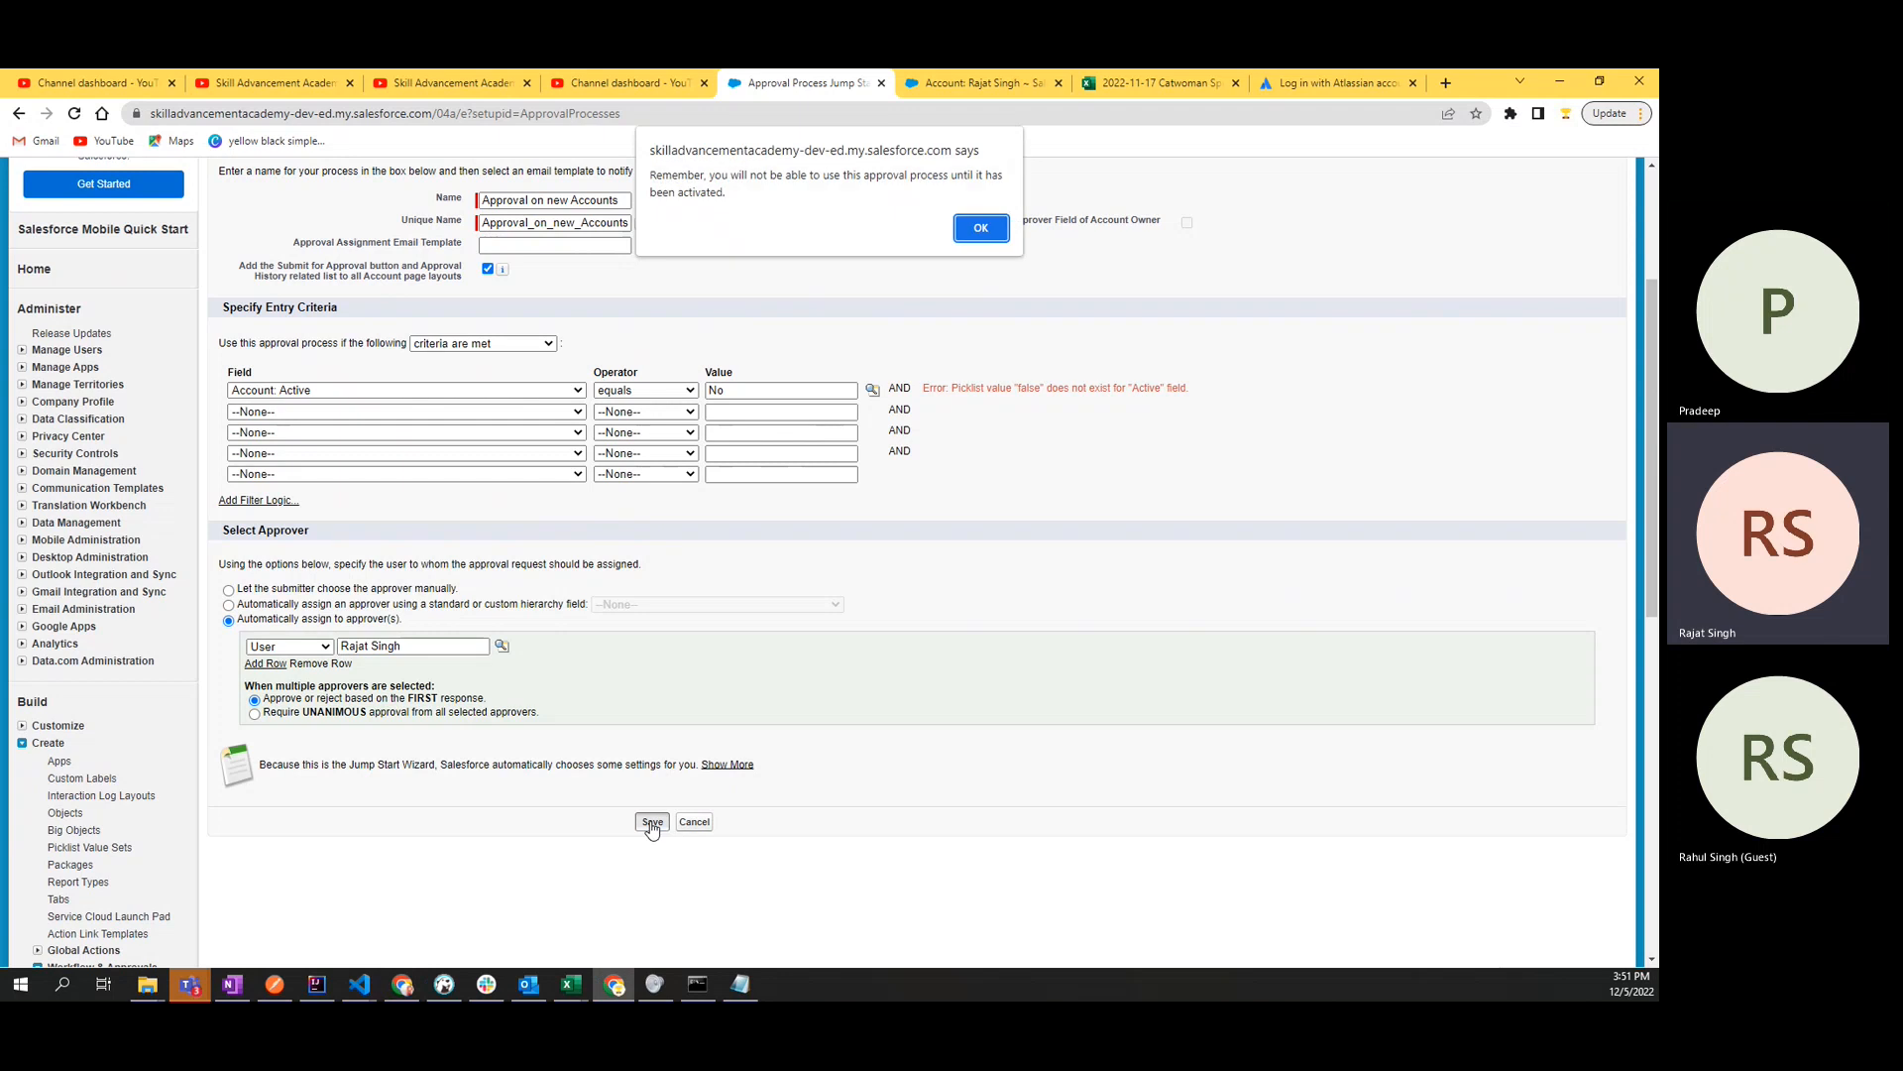
left_click(980, 228)
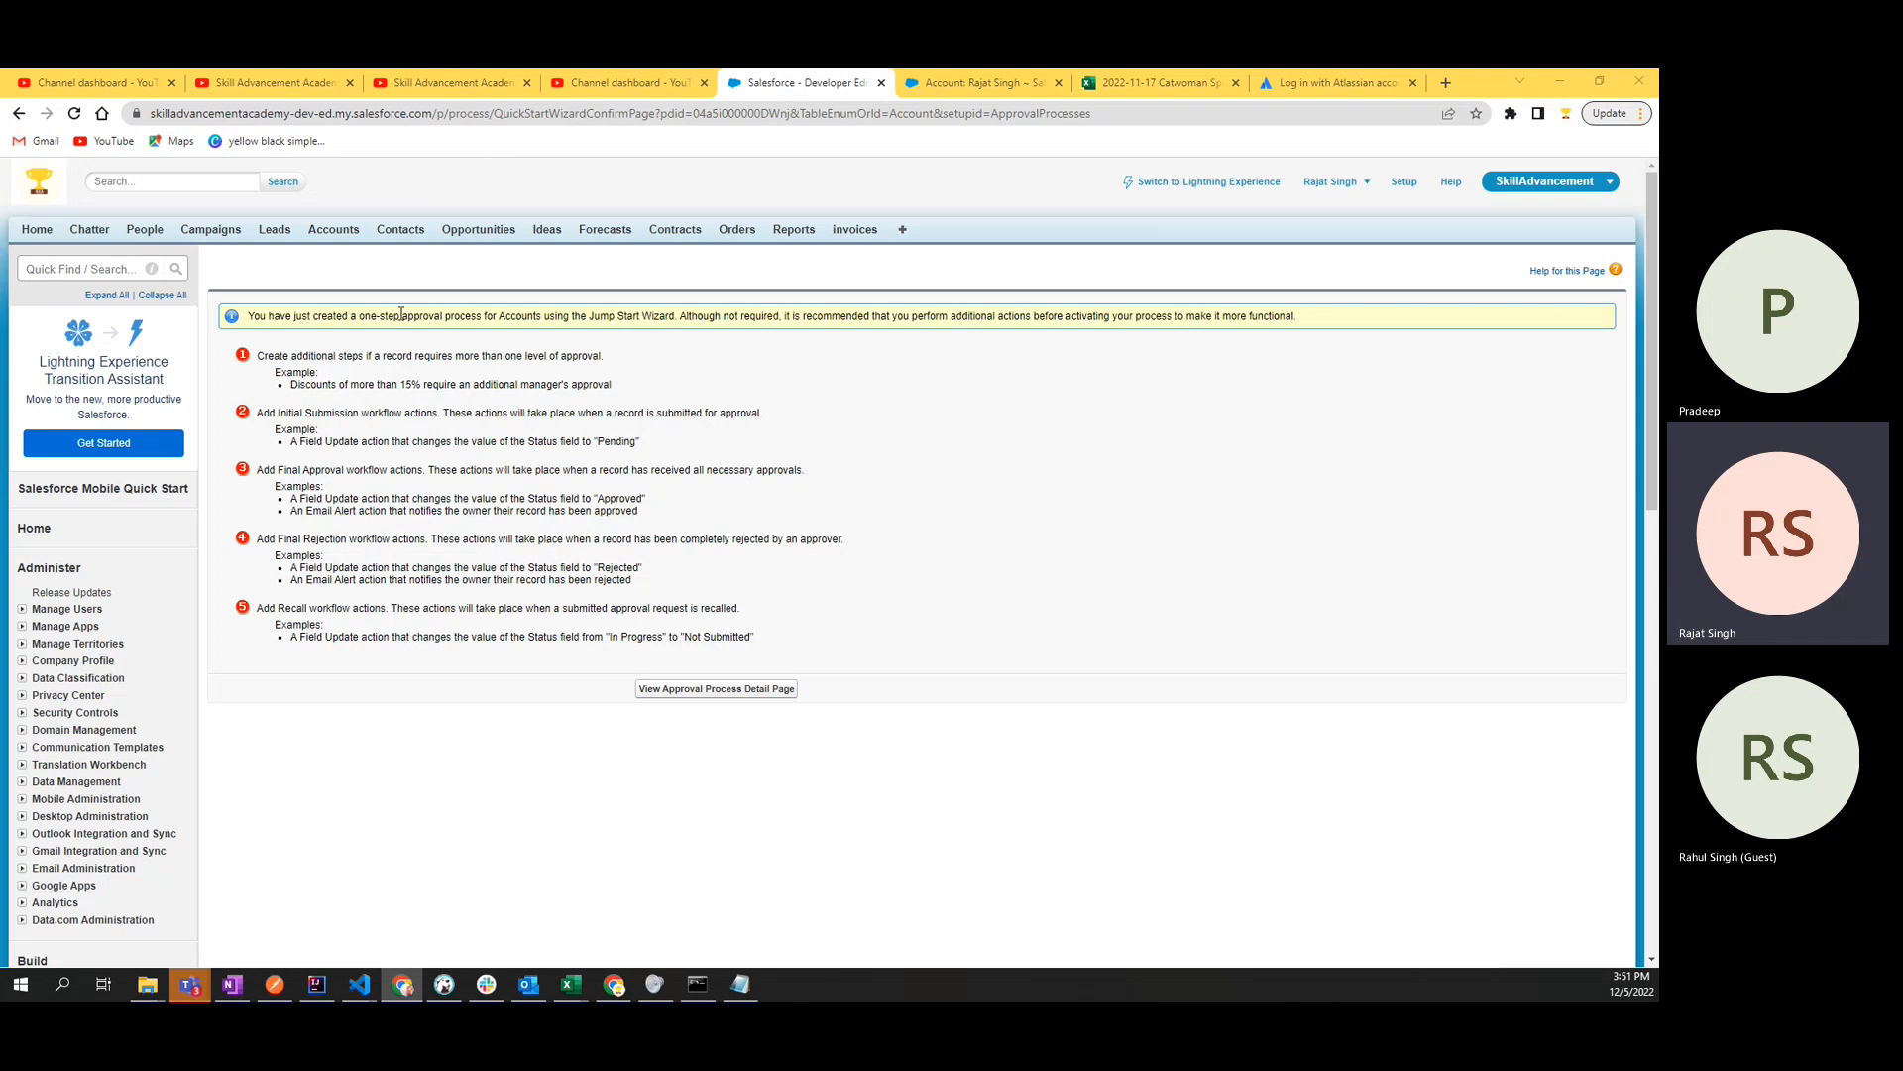
- Read the wizard's confirmation and recommended additional actions, and open the approval process detail page
left_click_drag(483, 317, 1437, 301)
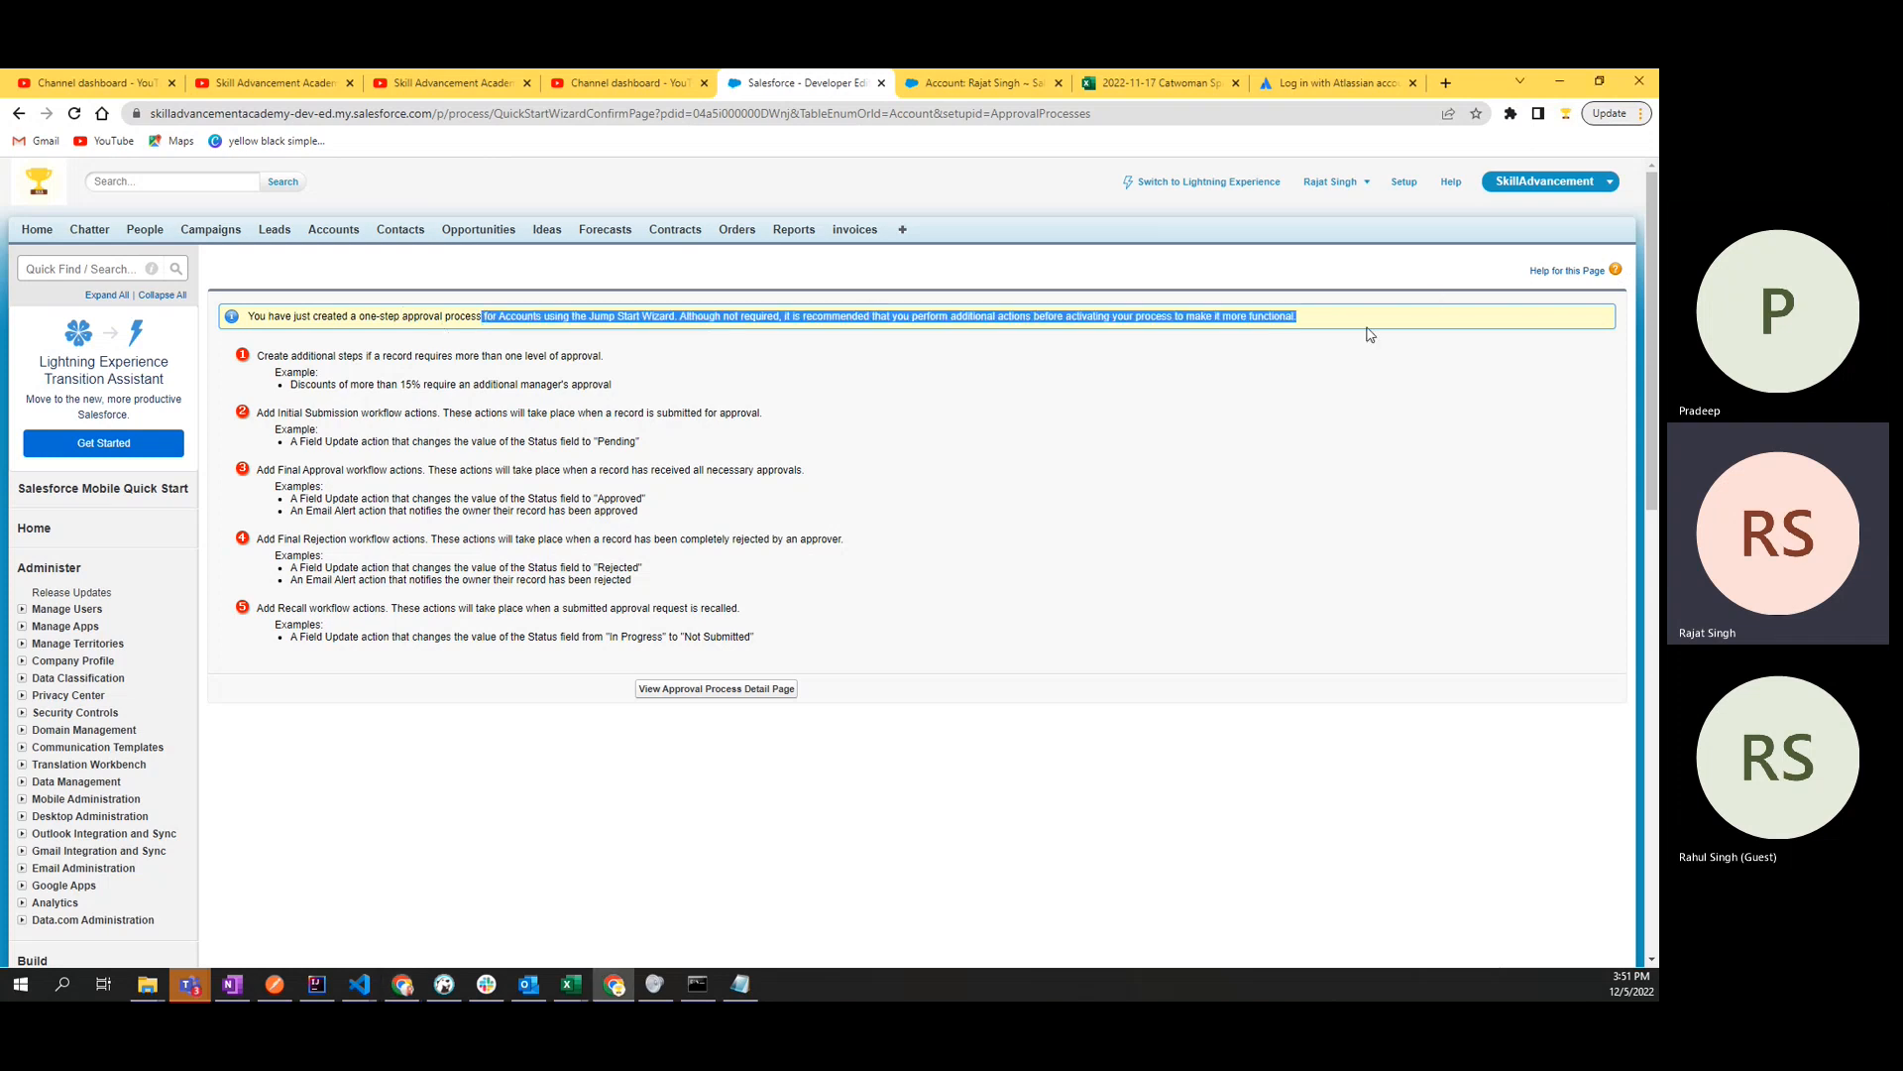
double_click(260, 317)
double_click(326, 317)
double_click(413, 318)
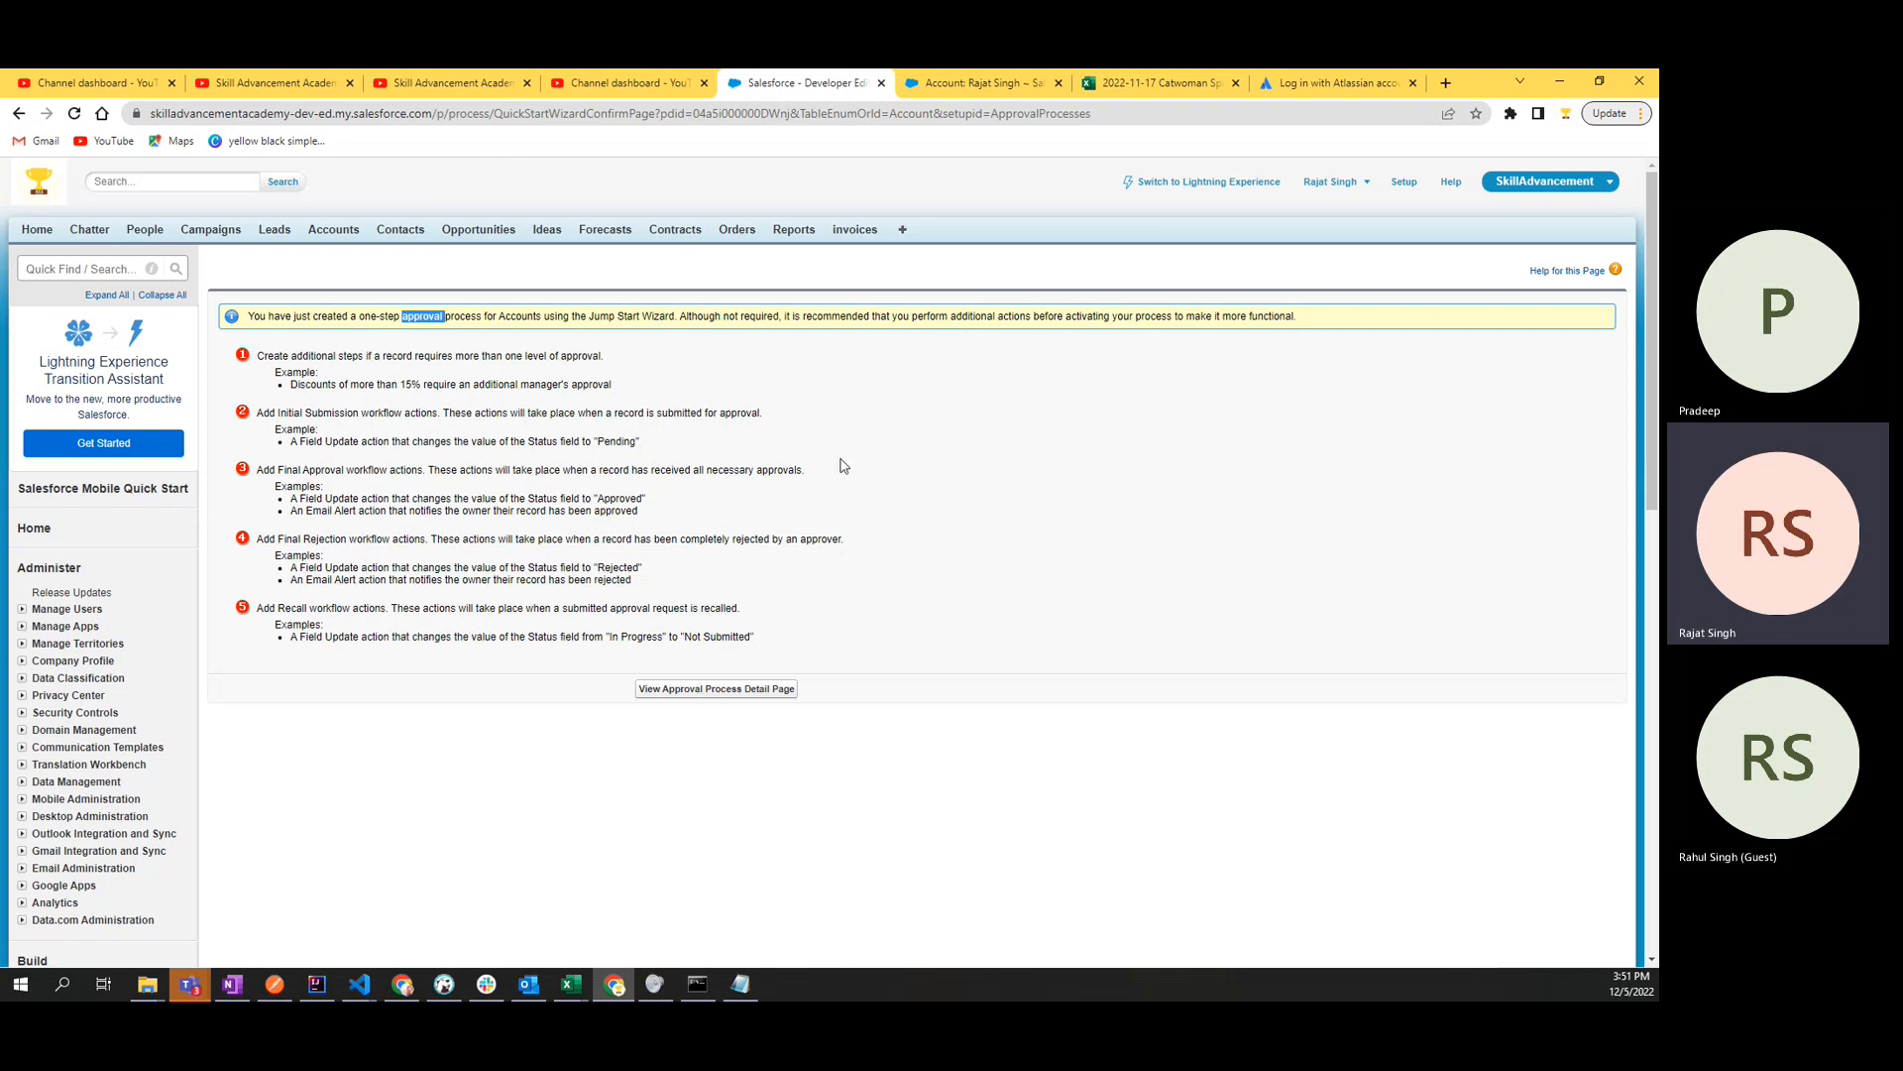
key("alt+Tab")
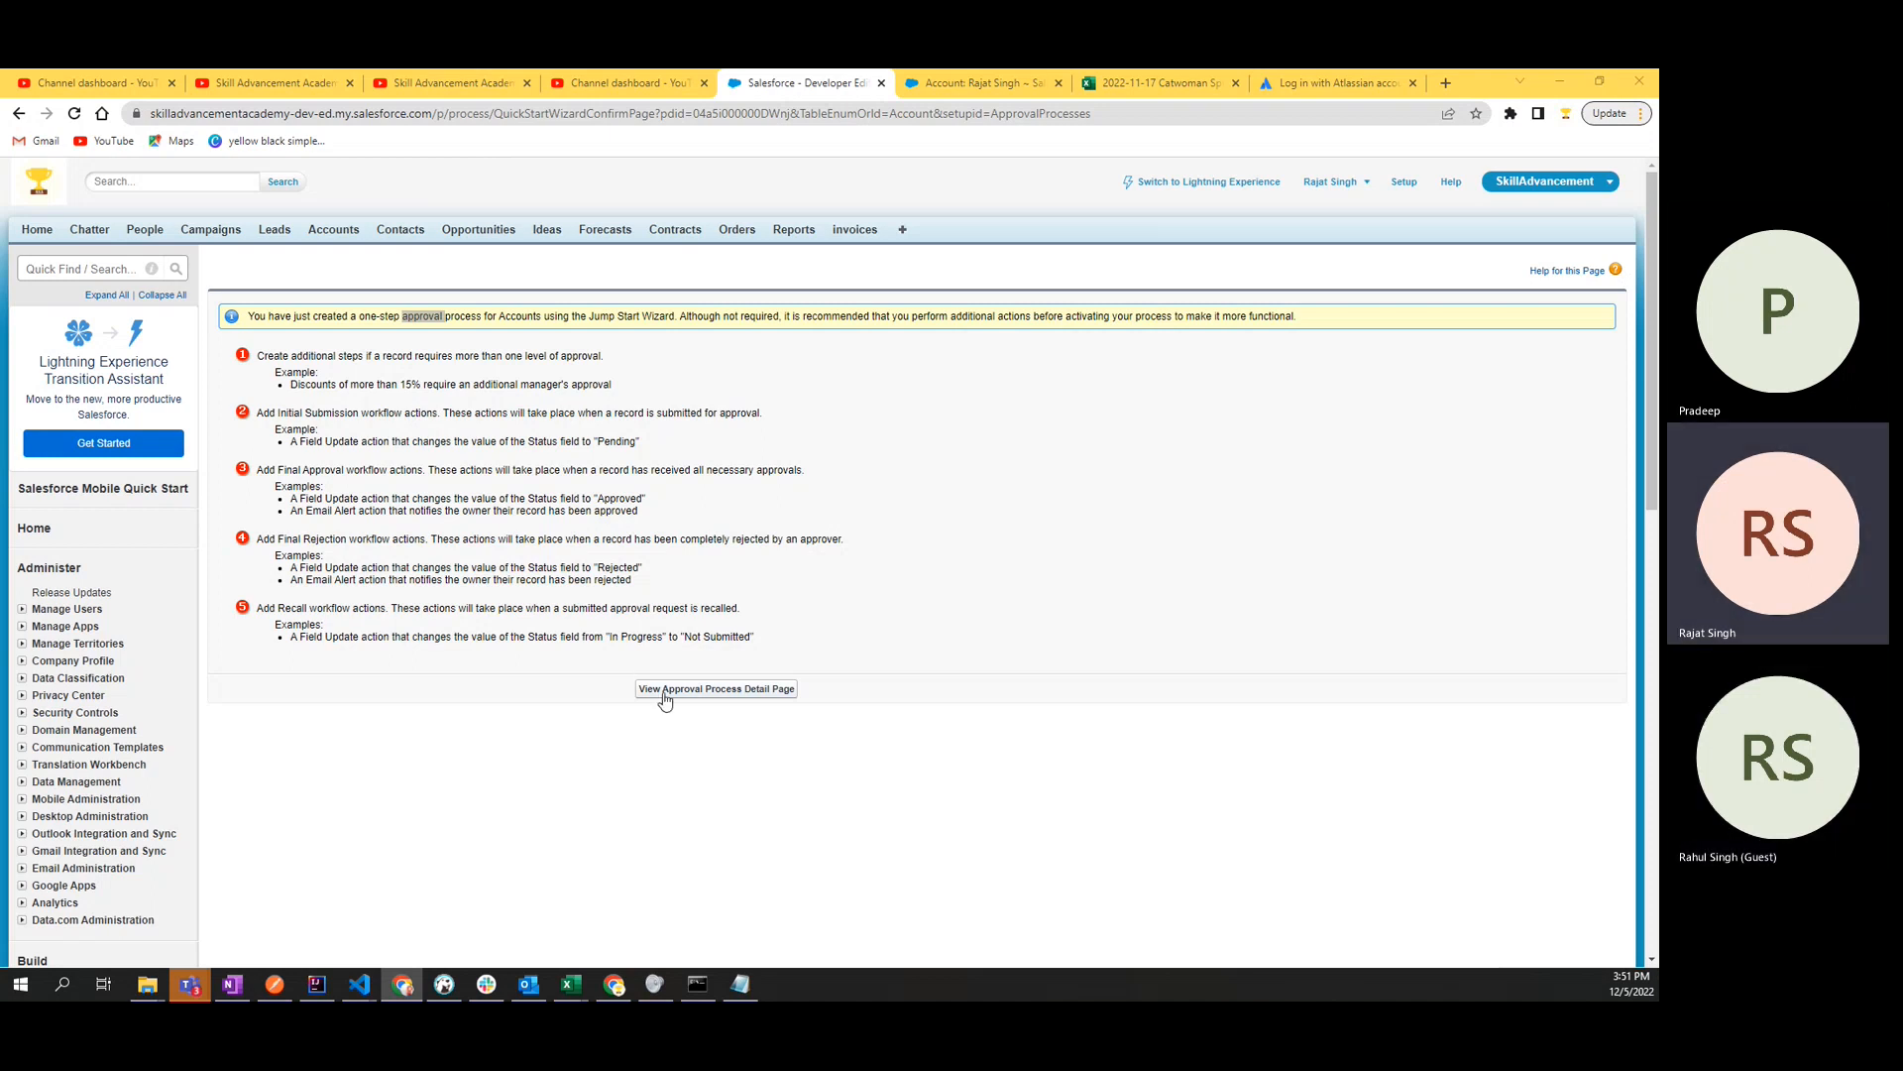
left_click(710, 691)
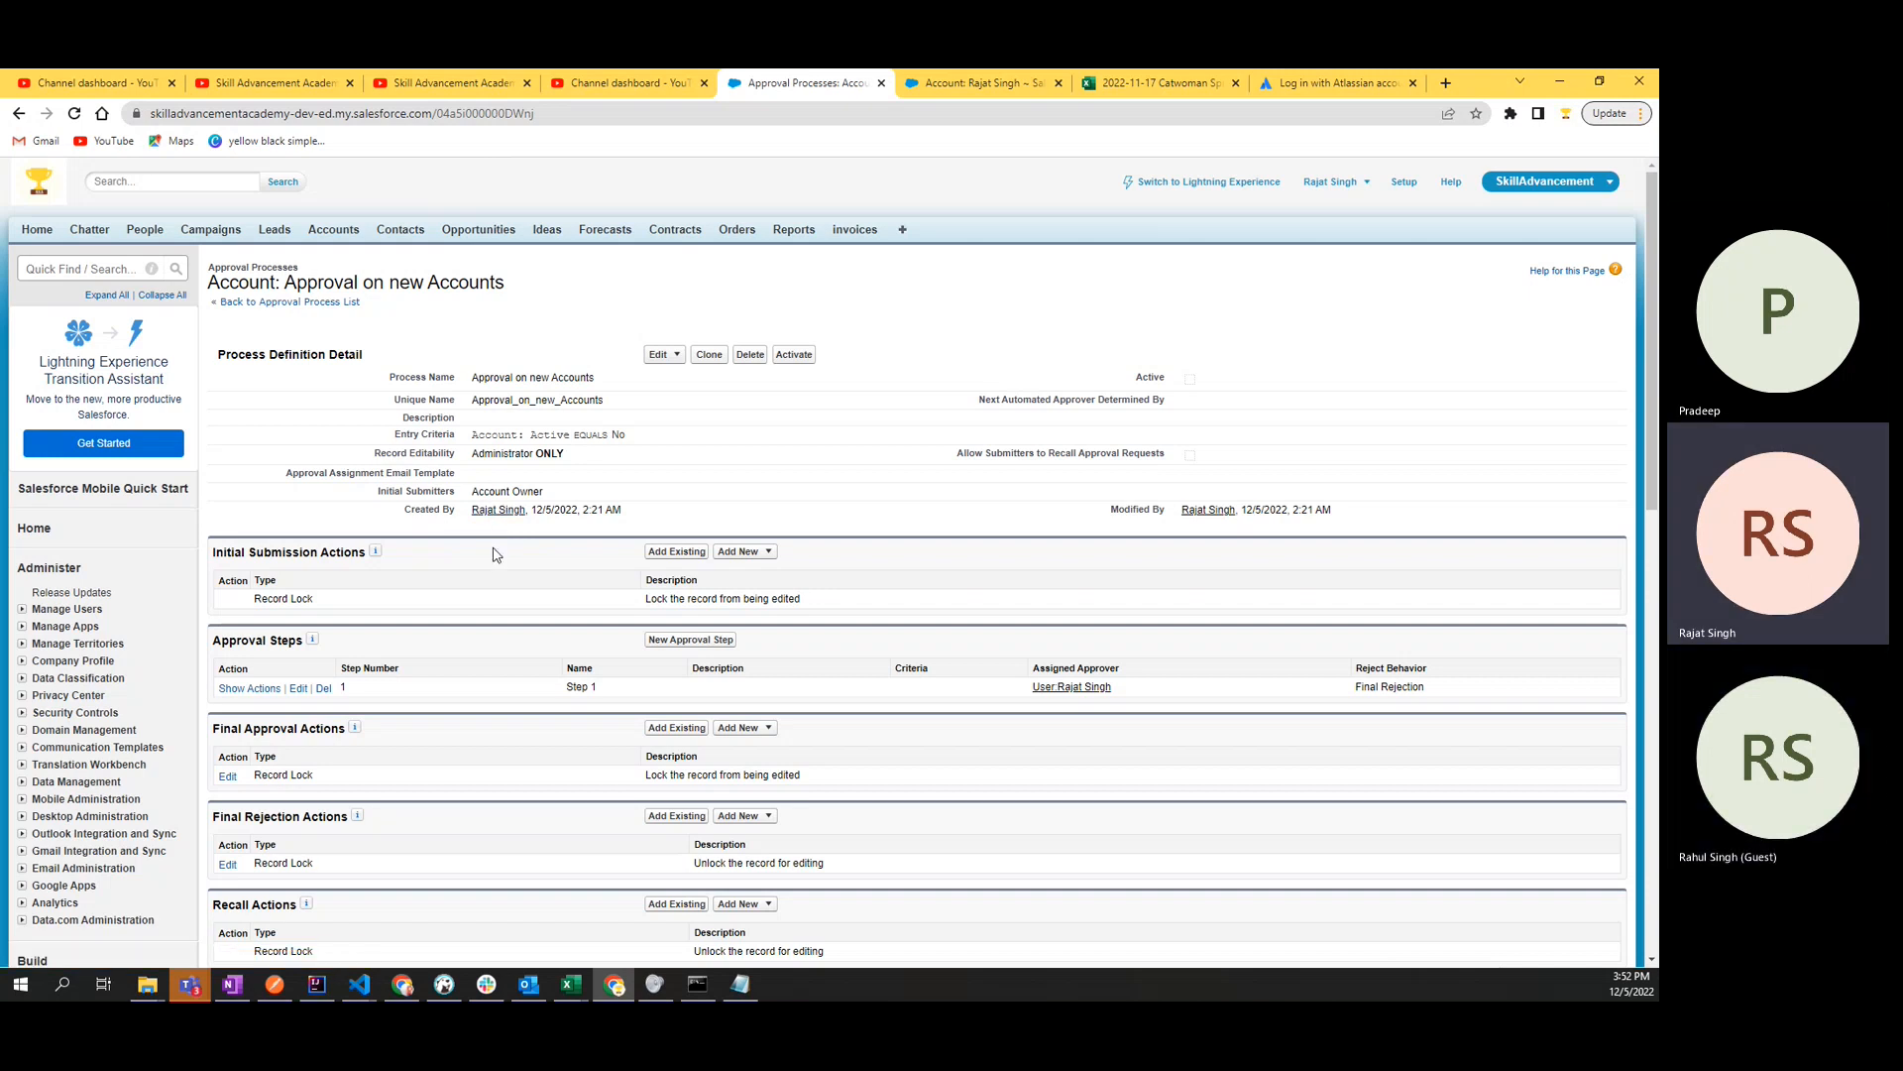
- Examine the process definition details and the Record Lock action under Initial Submission Actions
left_click_drag(376, 382, 643, 458)
left_click(651, 468)
scroll(651, 468, "down", 3)
left_click_drag(220, 380, 366, 382)
double_click(362, 383)
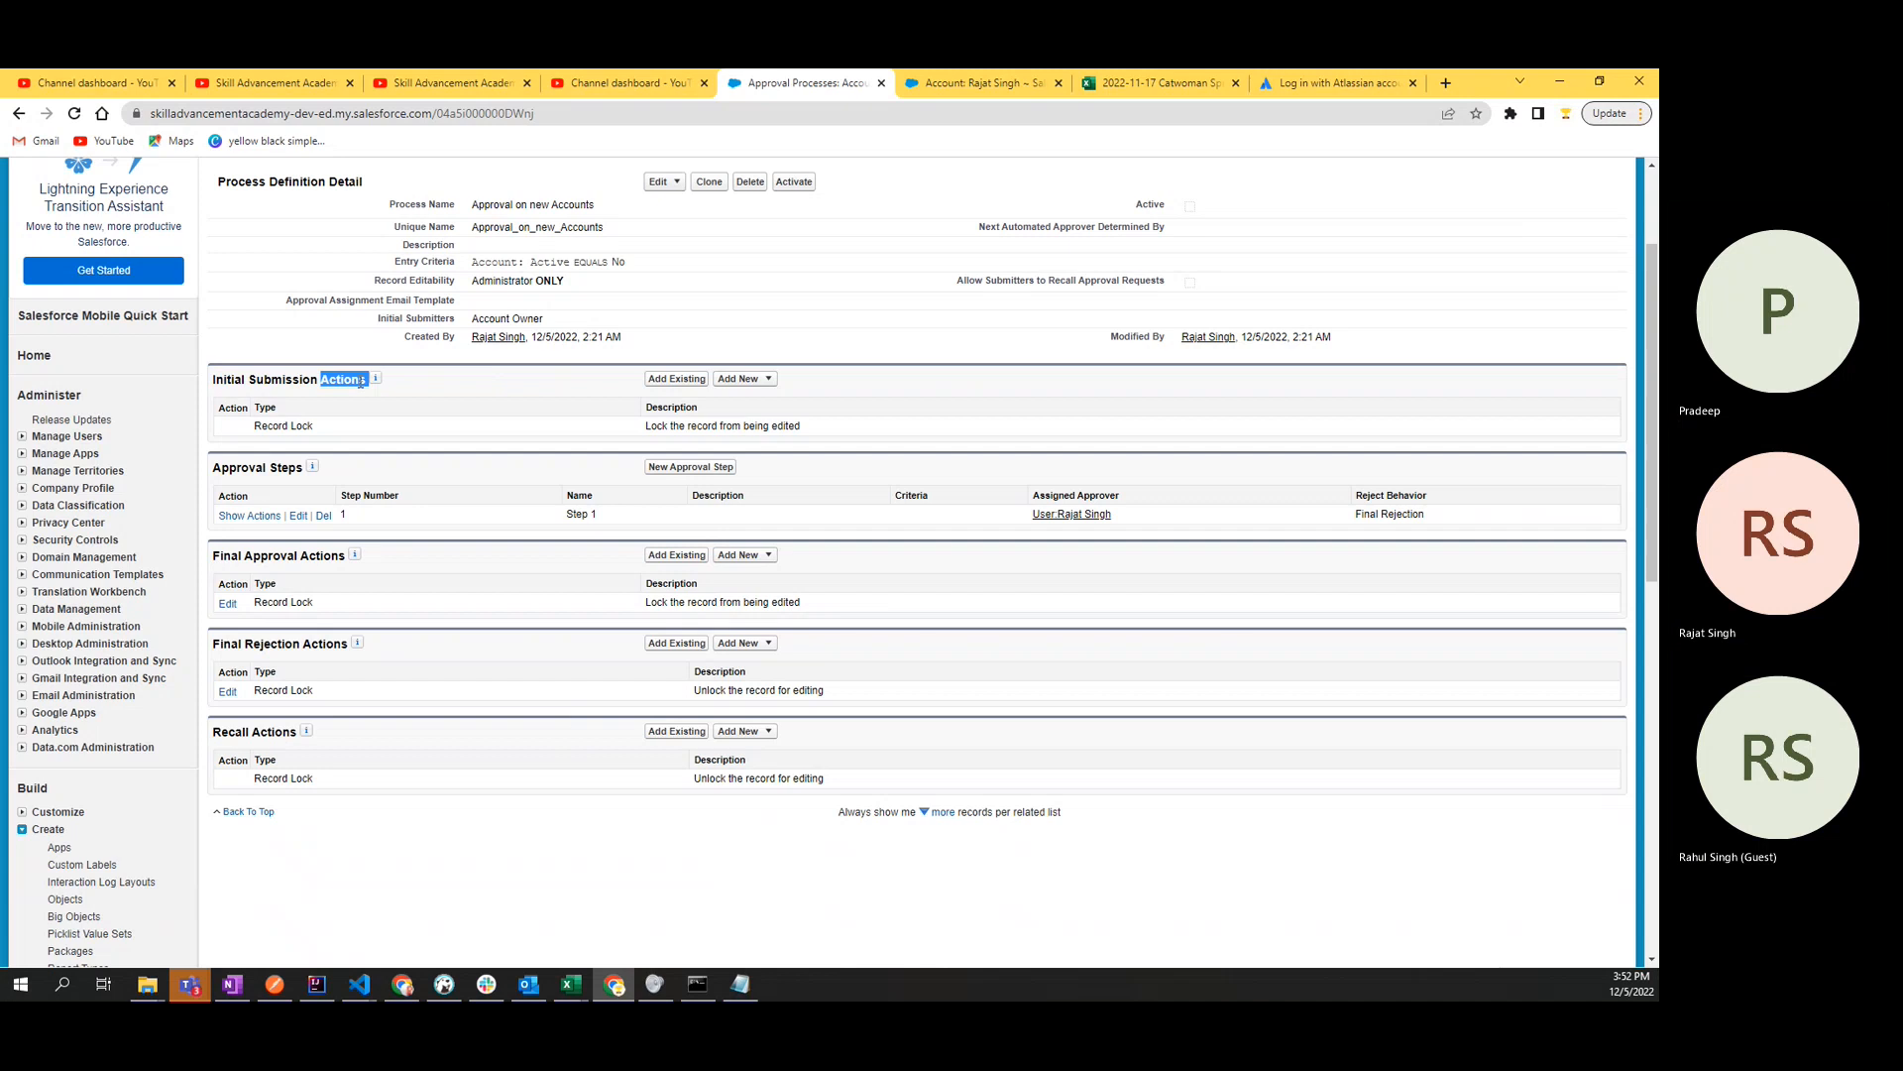
double_click(786, 425)
left_click(786, 424)
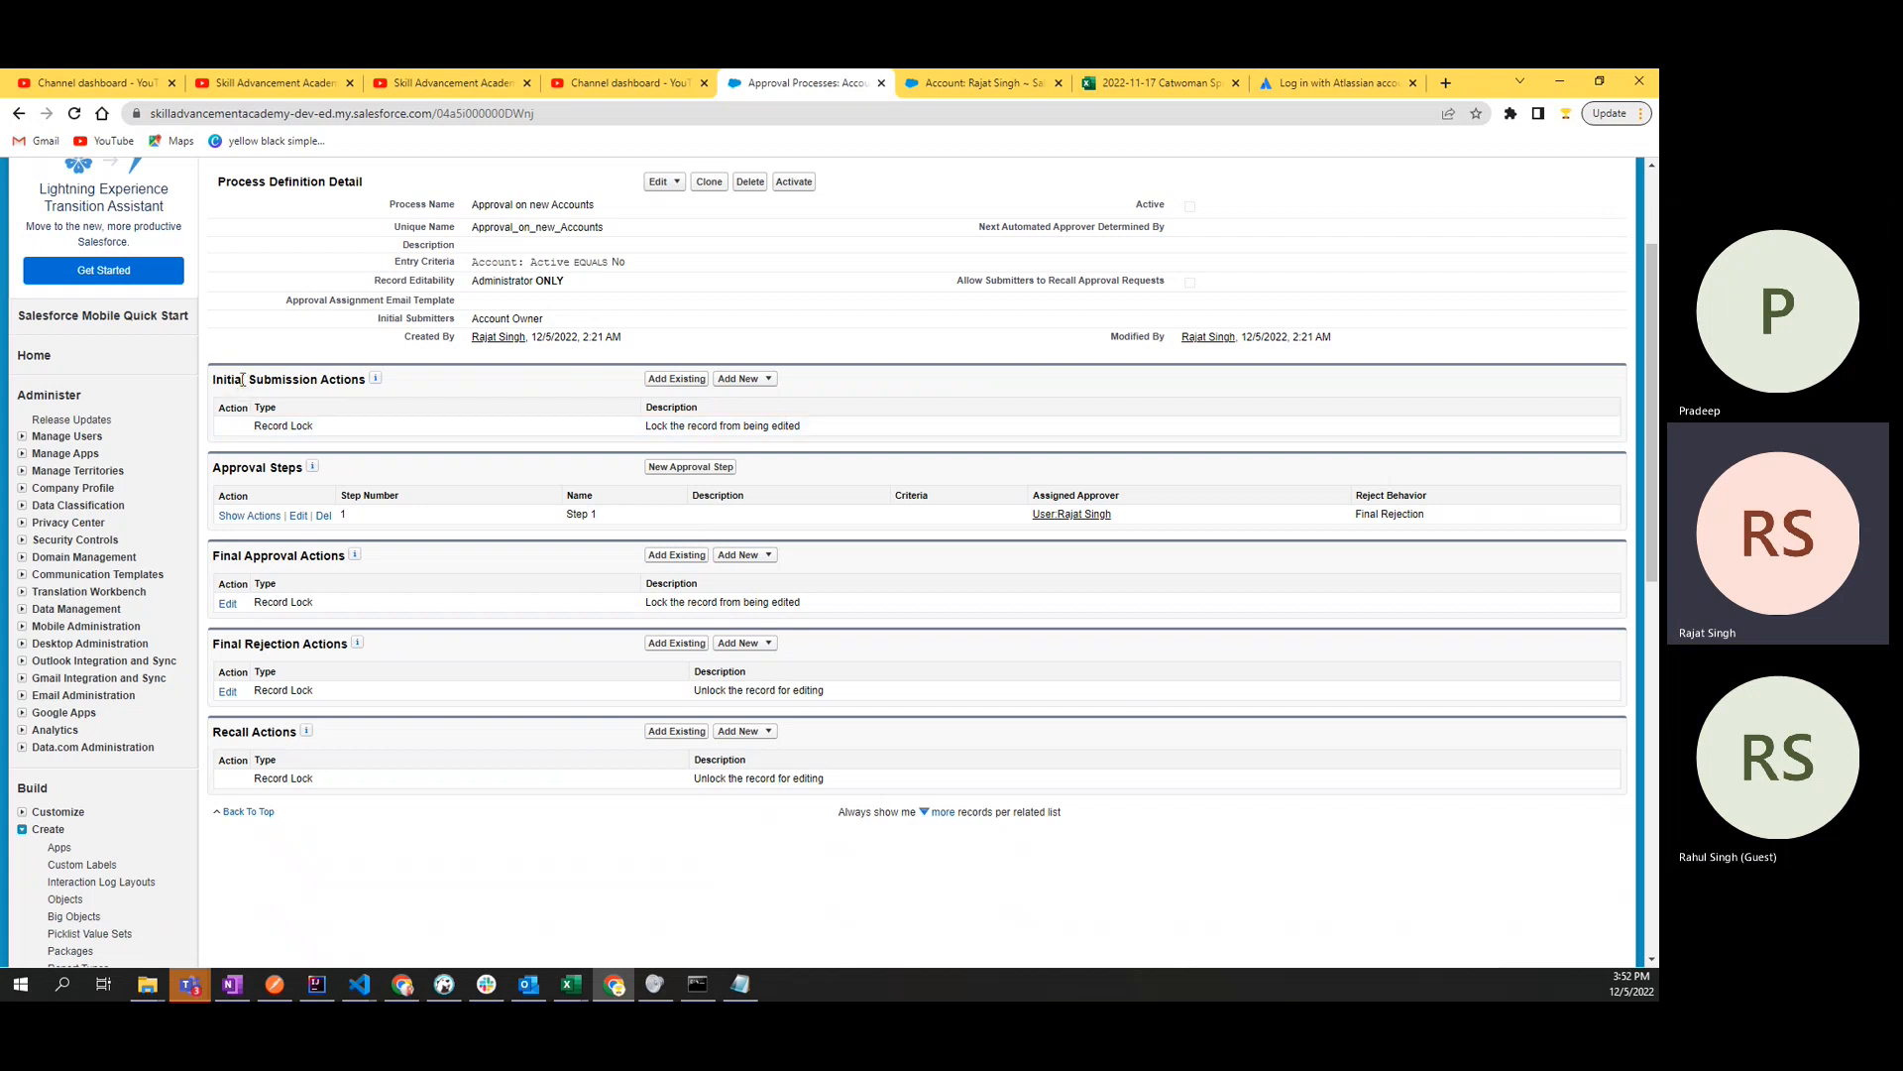
left_click_drag(319, 426, 255, 432)
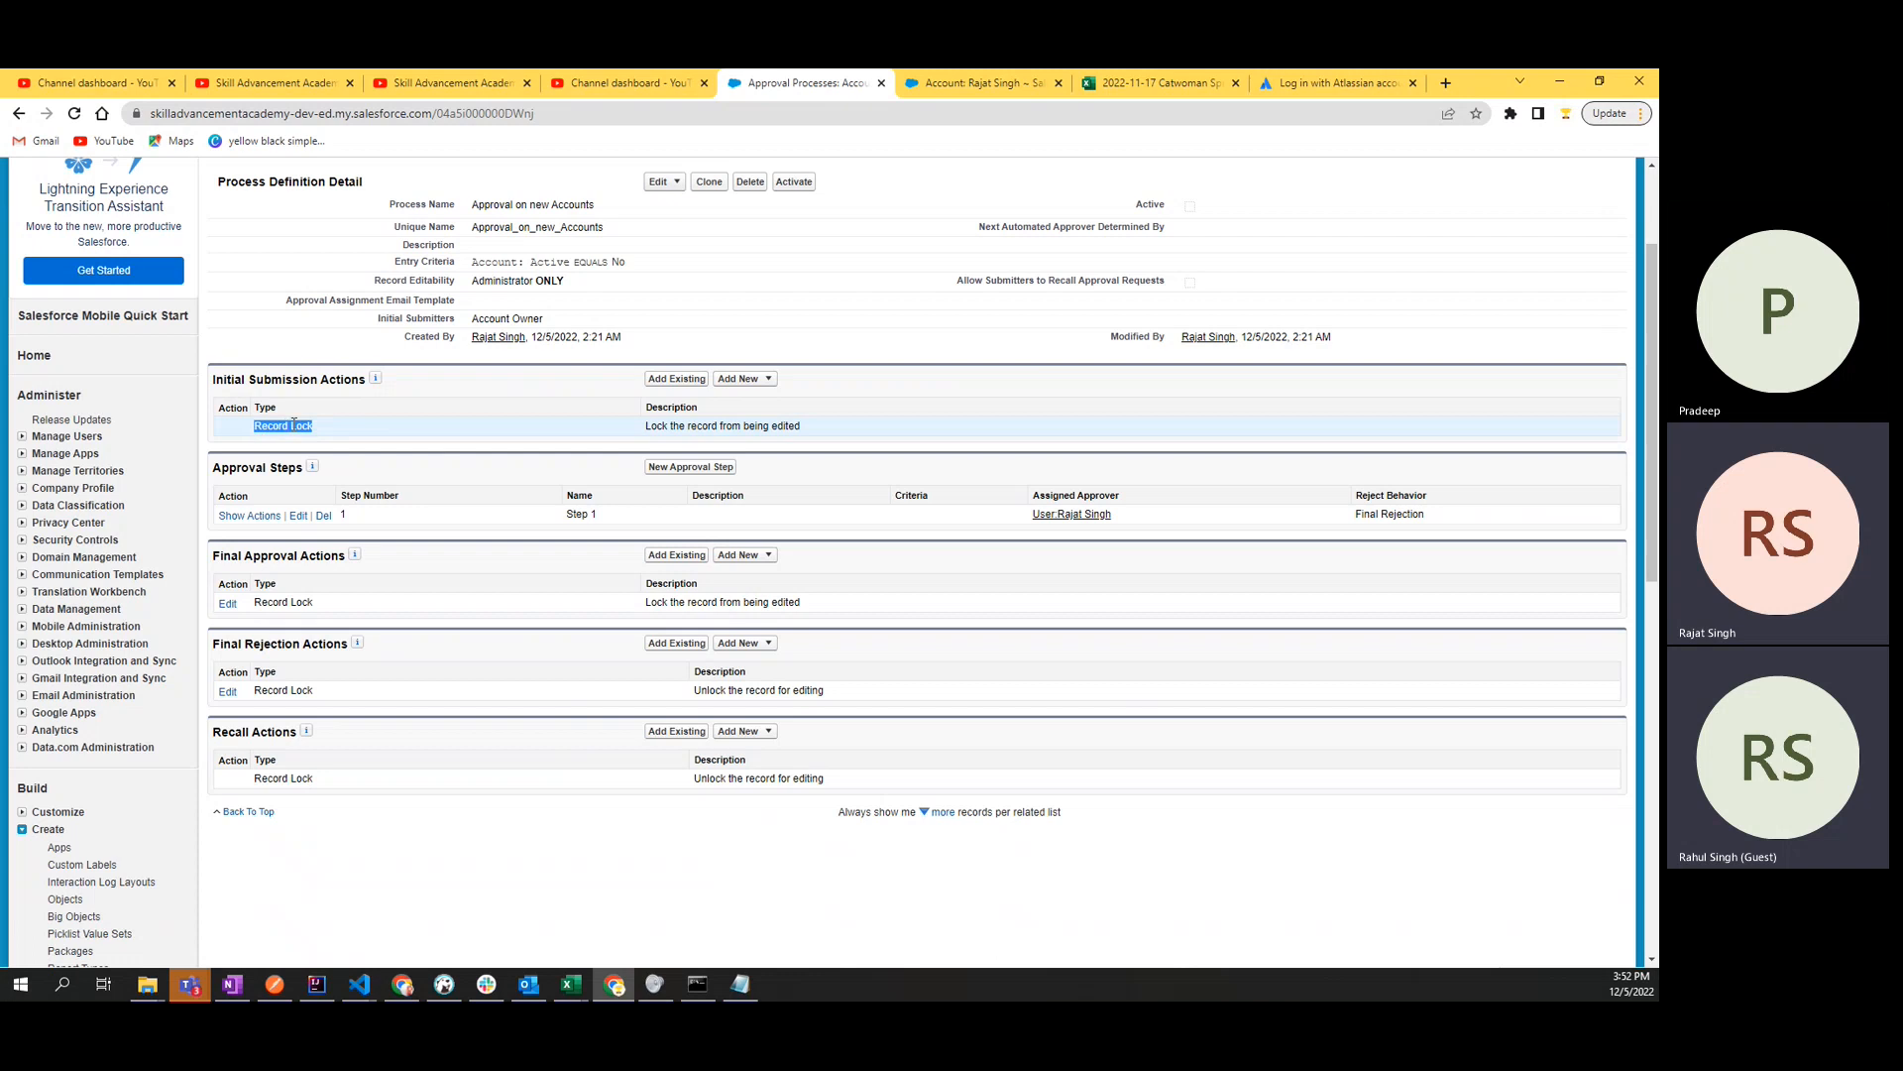
left_click(298, 426)
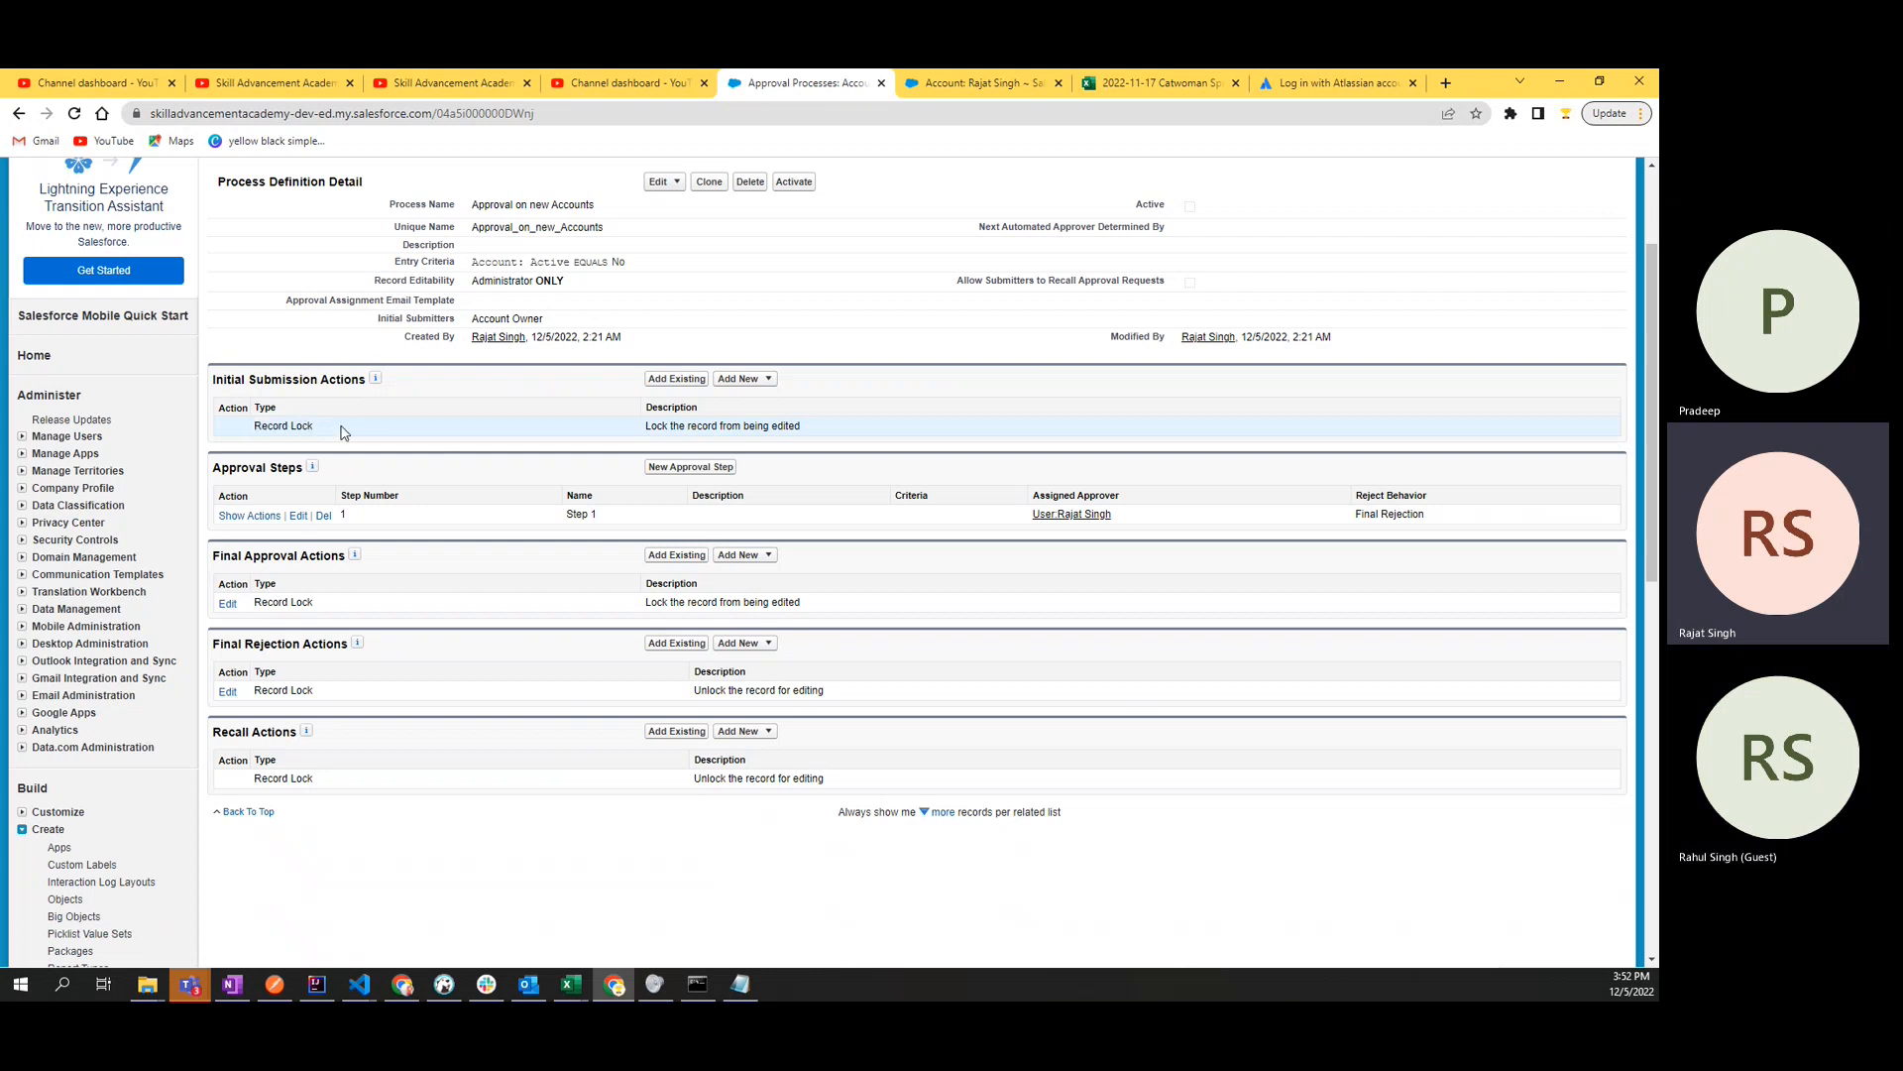
double_click(788, 425)
left_click_drag(815, 427, 255, 442)
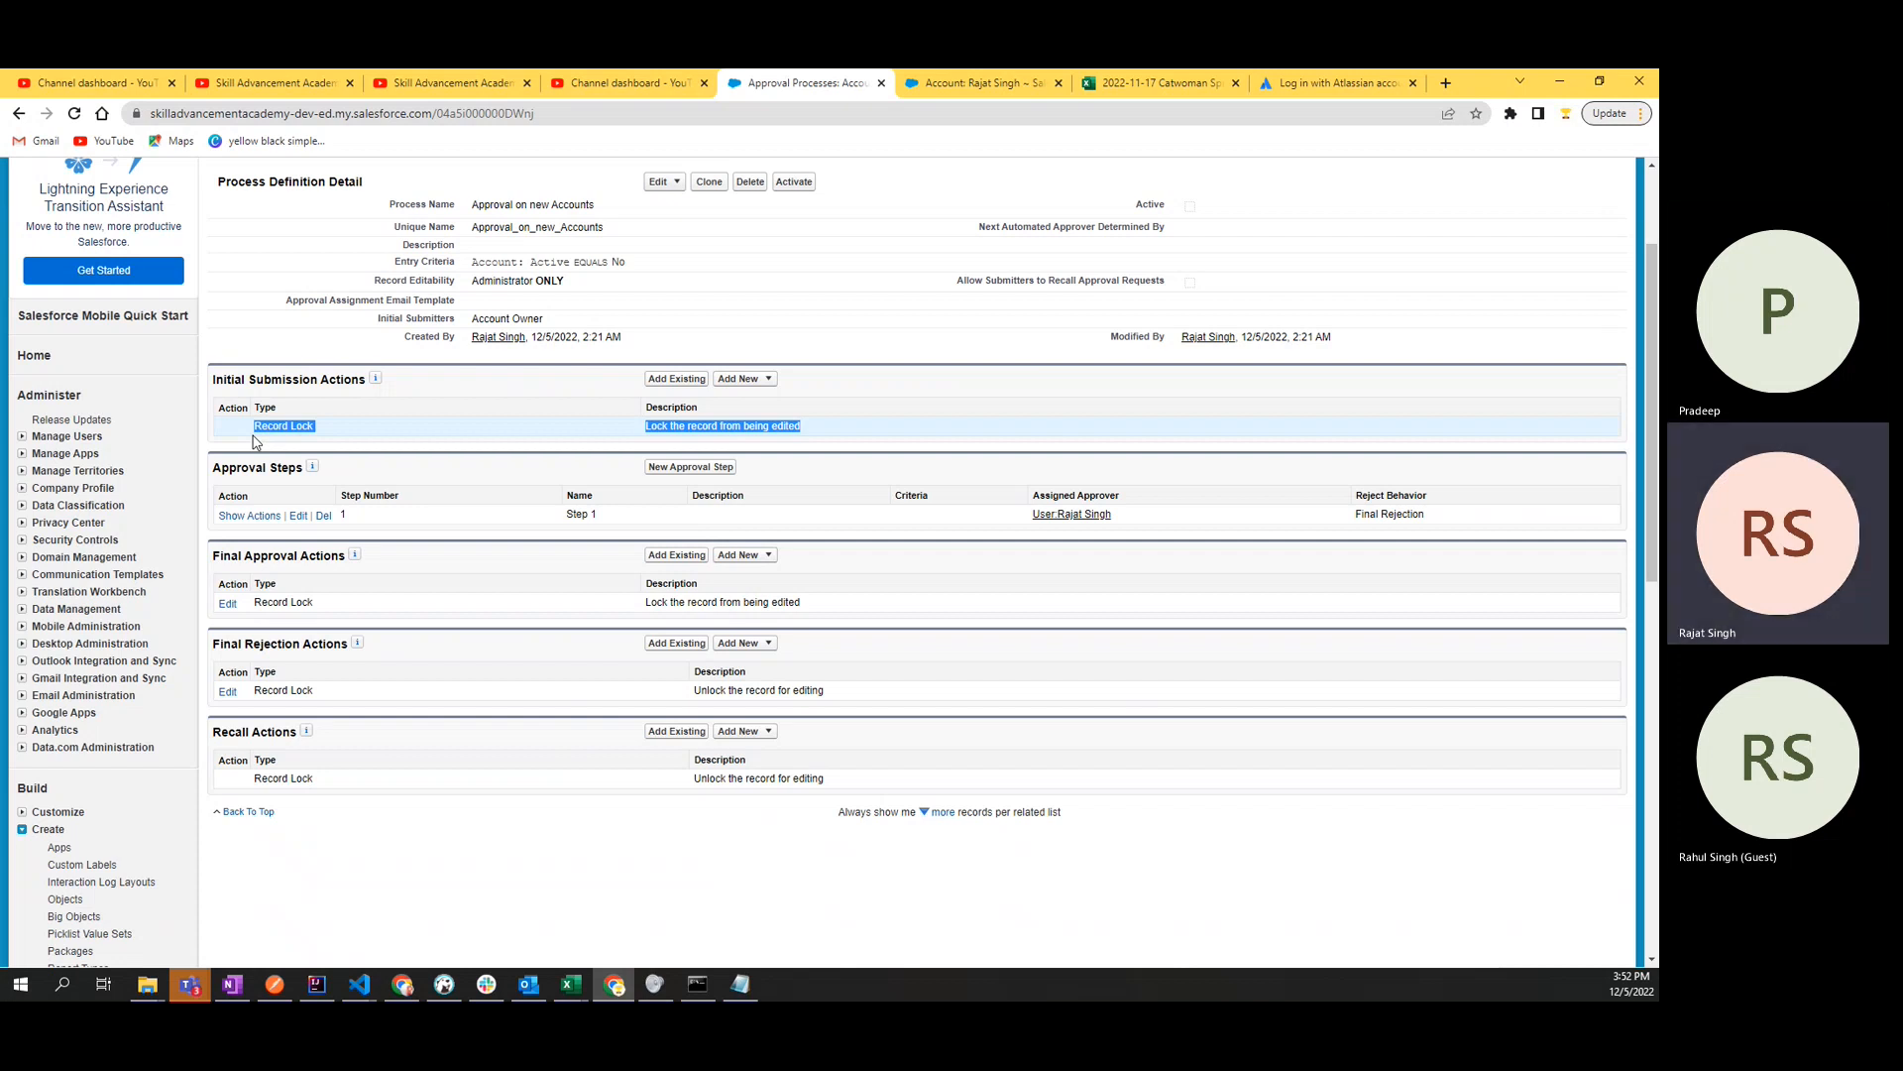
double_click(698, 424)
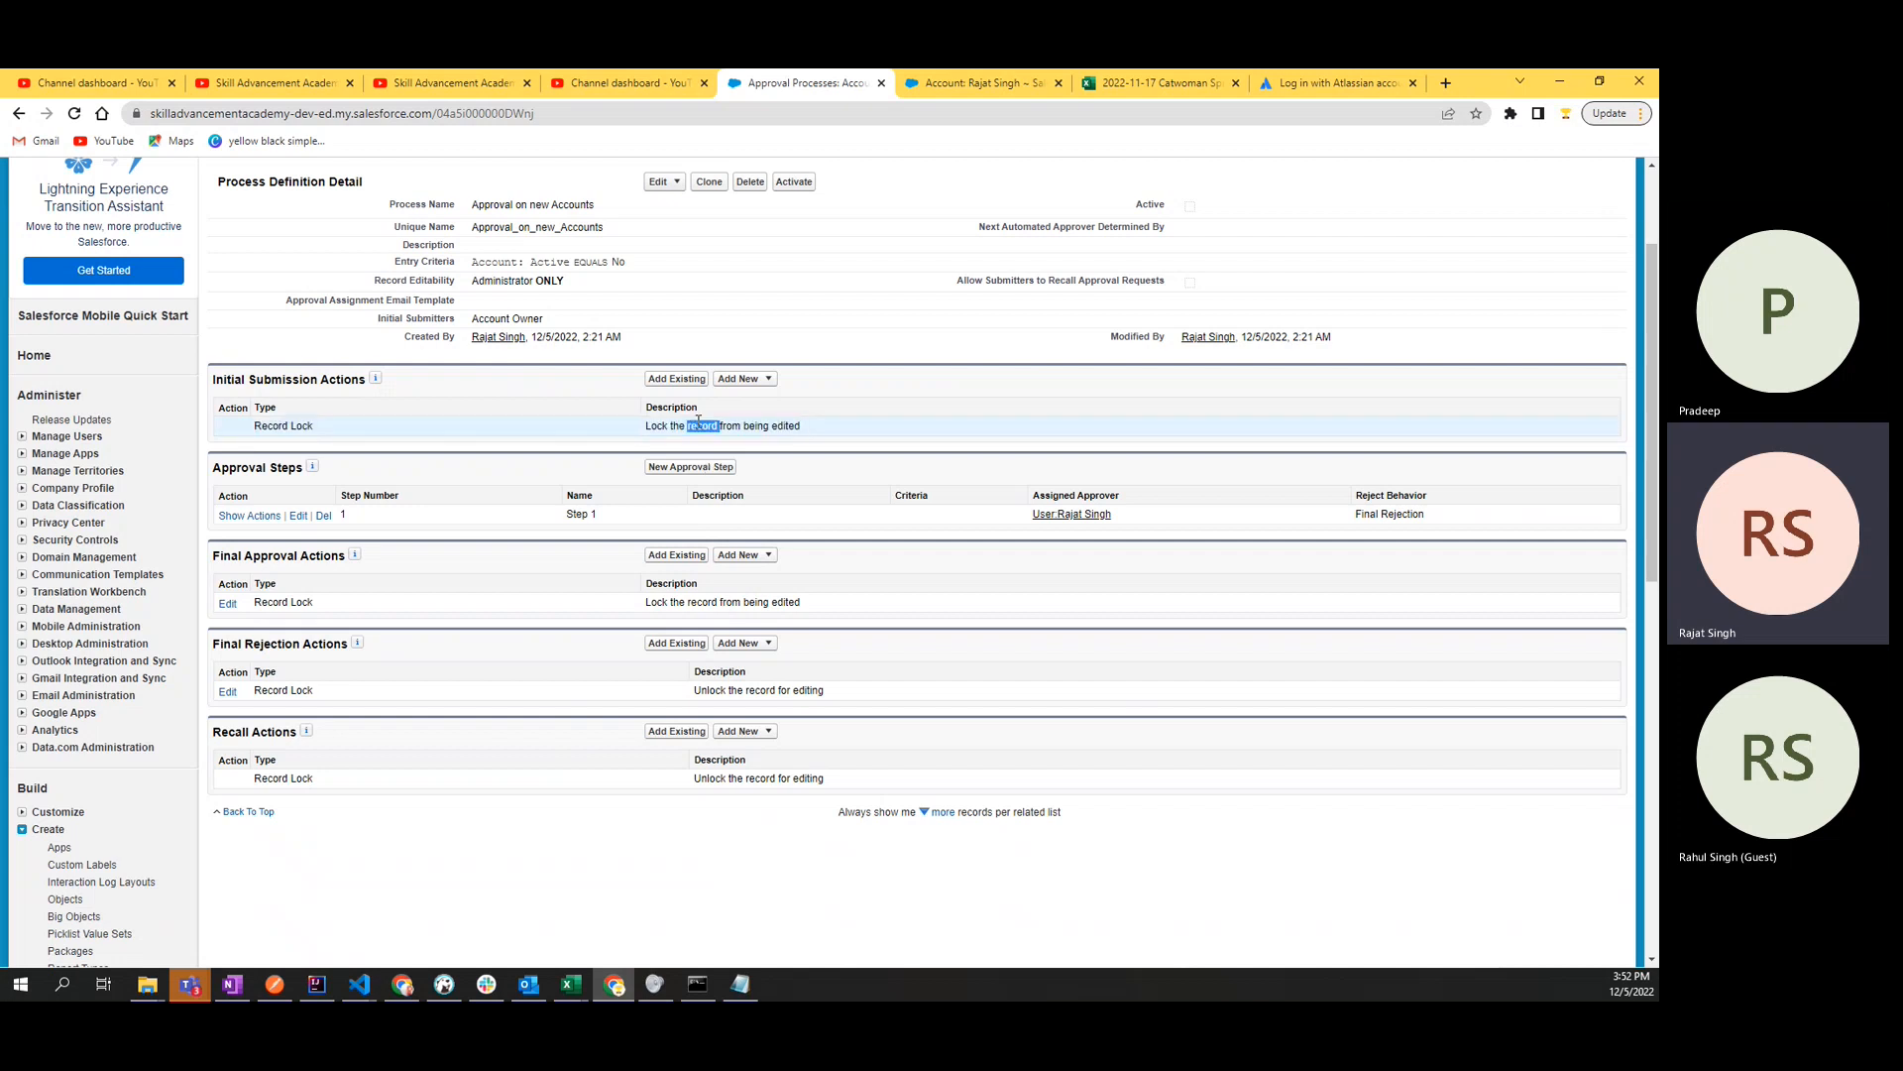
scroll(601, 378, "up", 2)
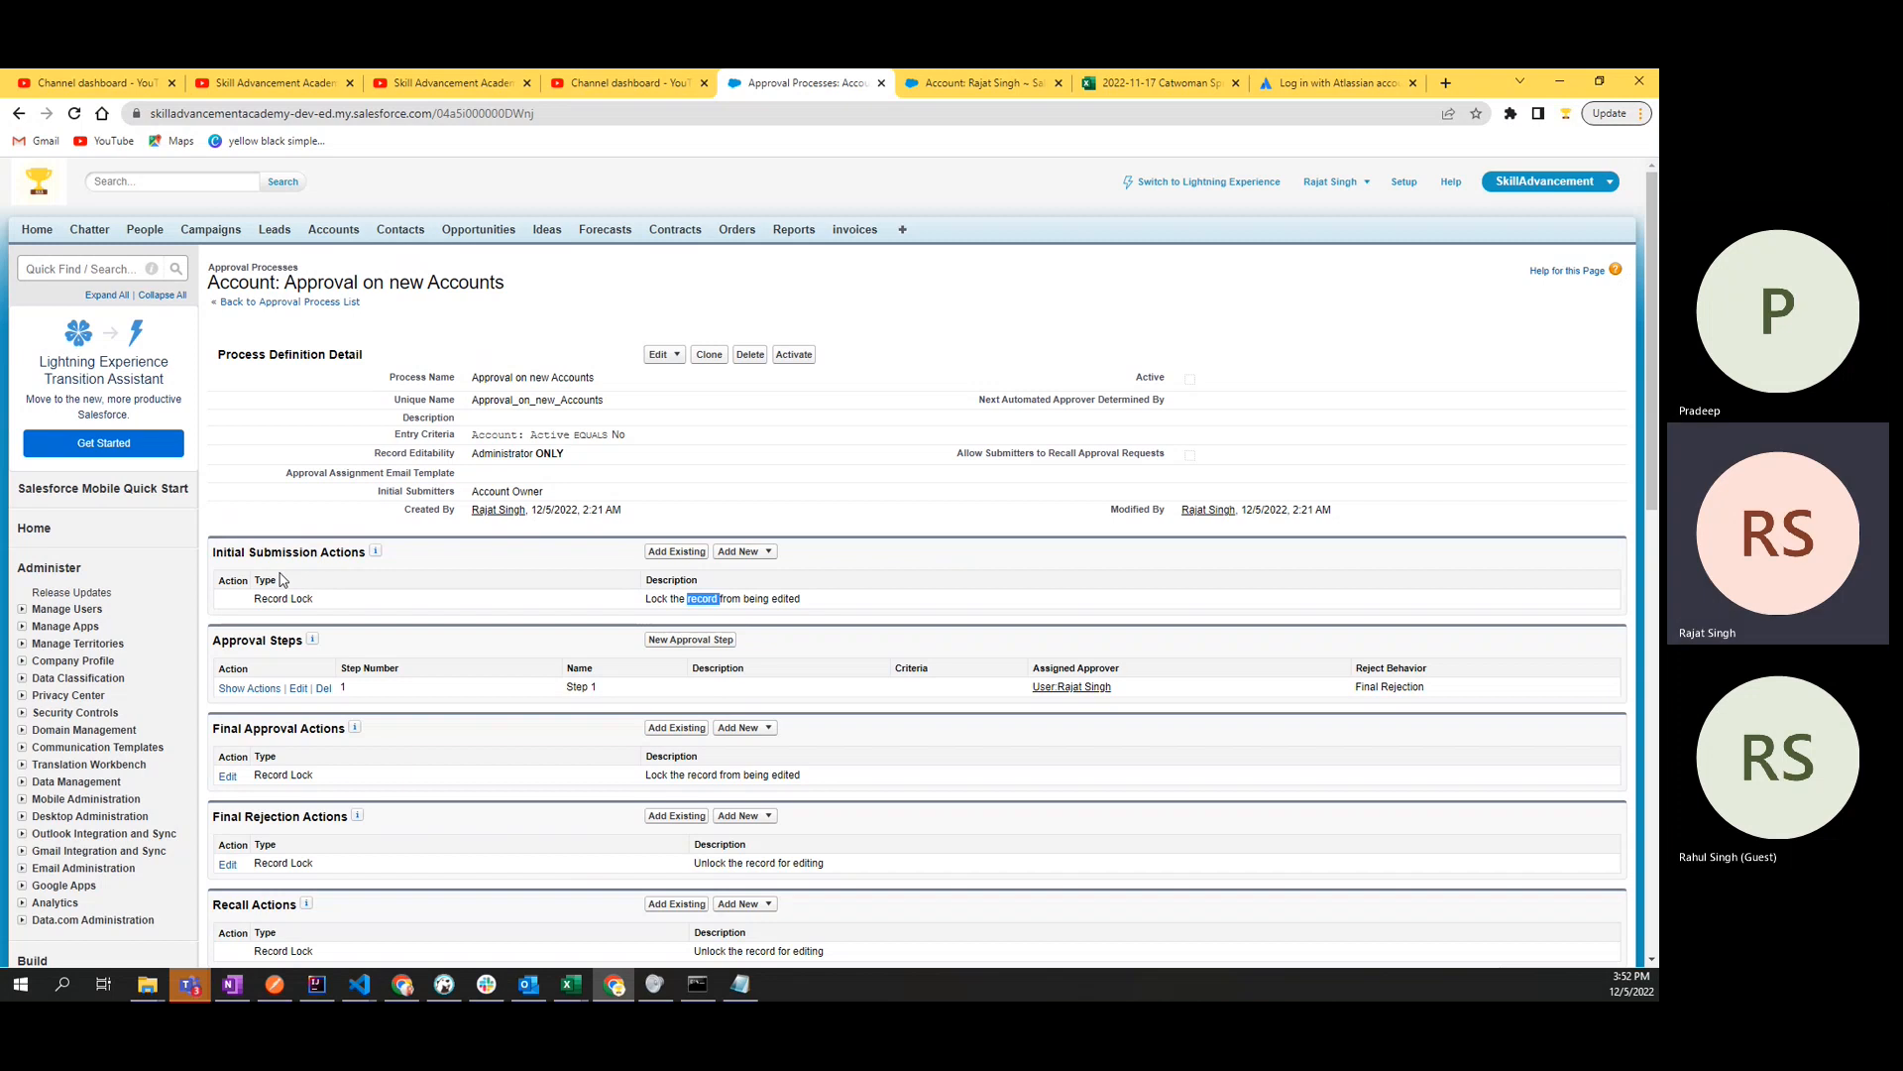
left_click(668, 605)
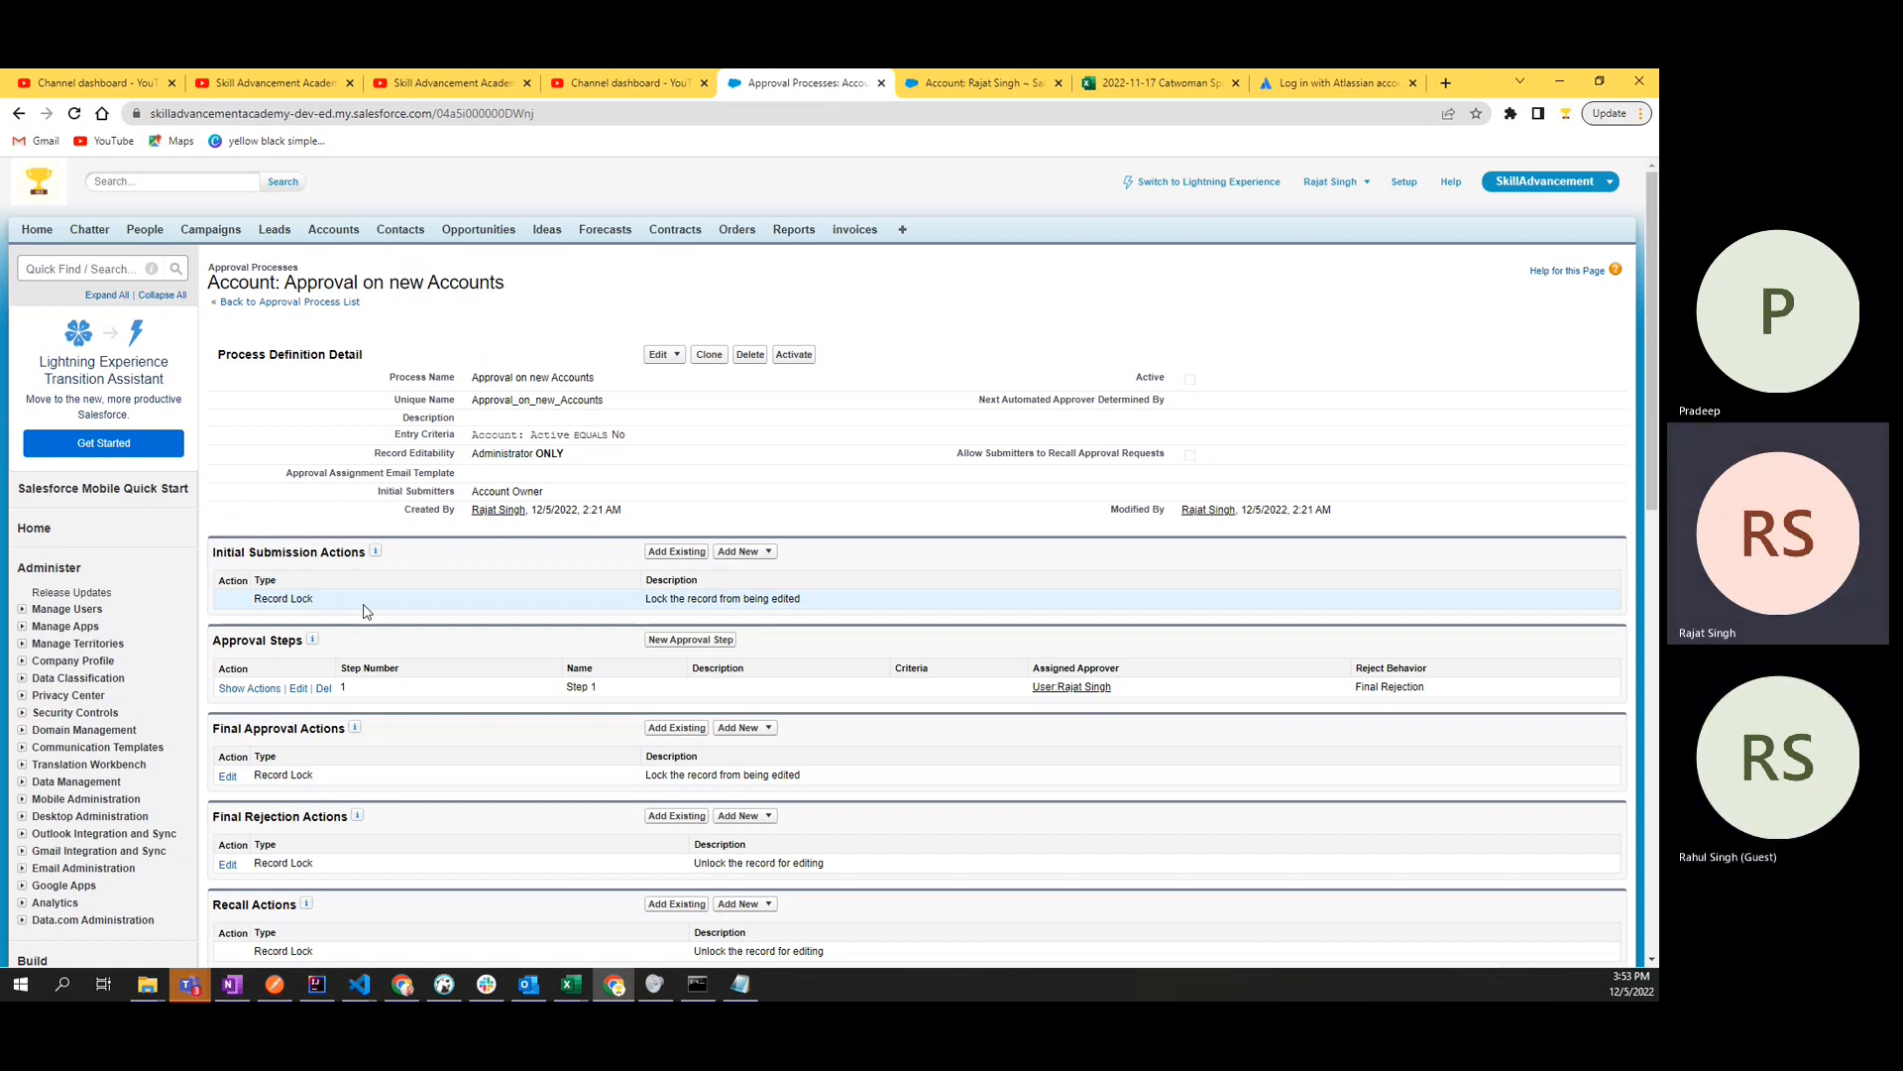
triple_click(278, 601)
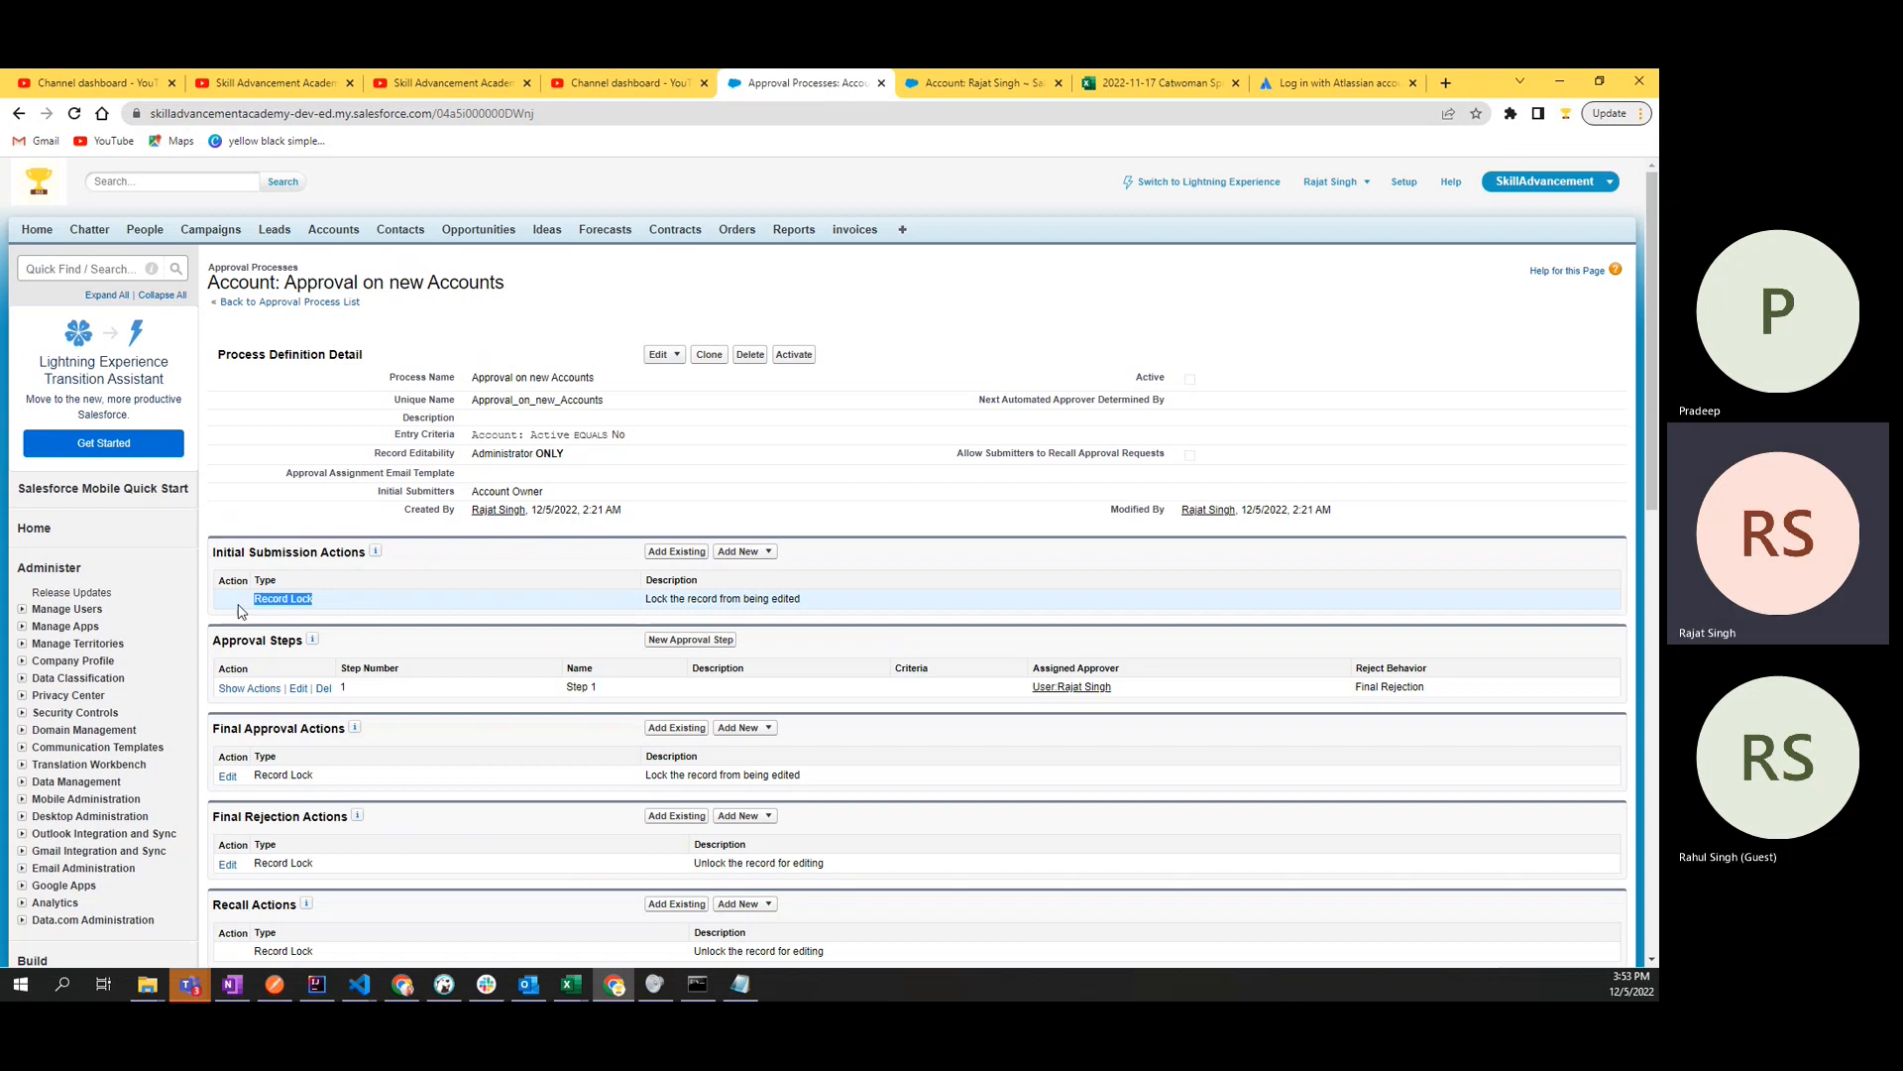
left_click(307, 607)
triple_click(297, 601)
left_click(300, 600)
double_click(291, 598)
left_click(330, 604)
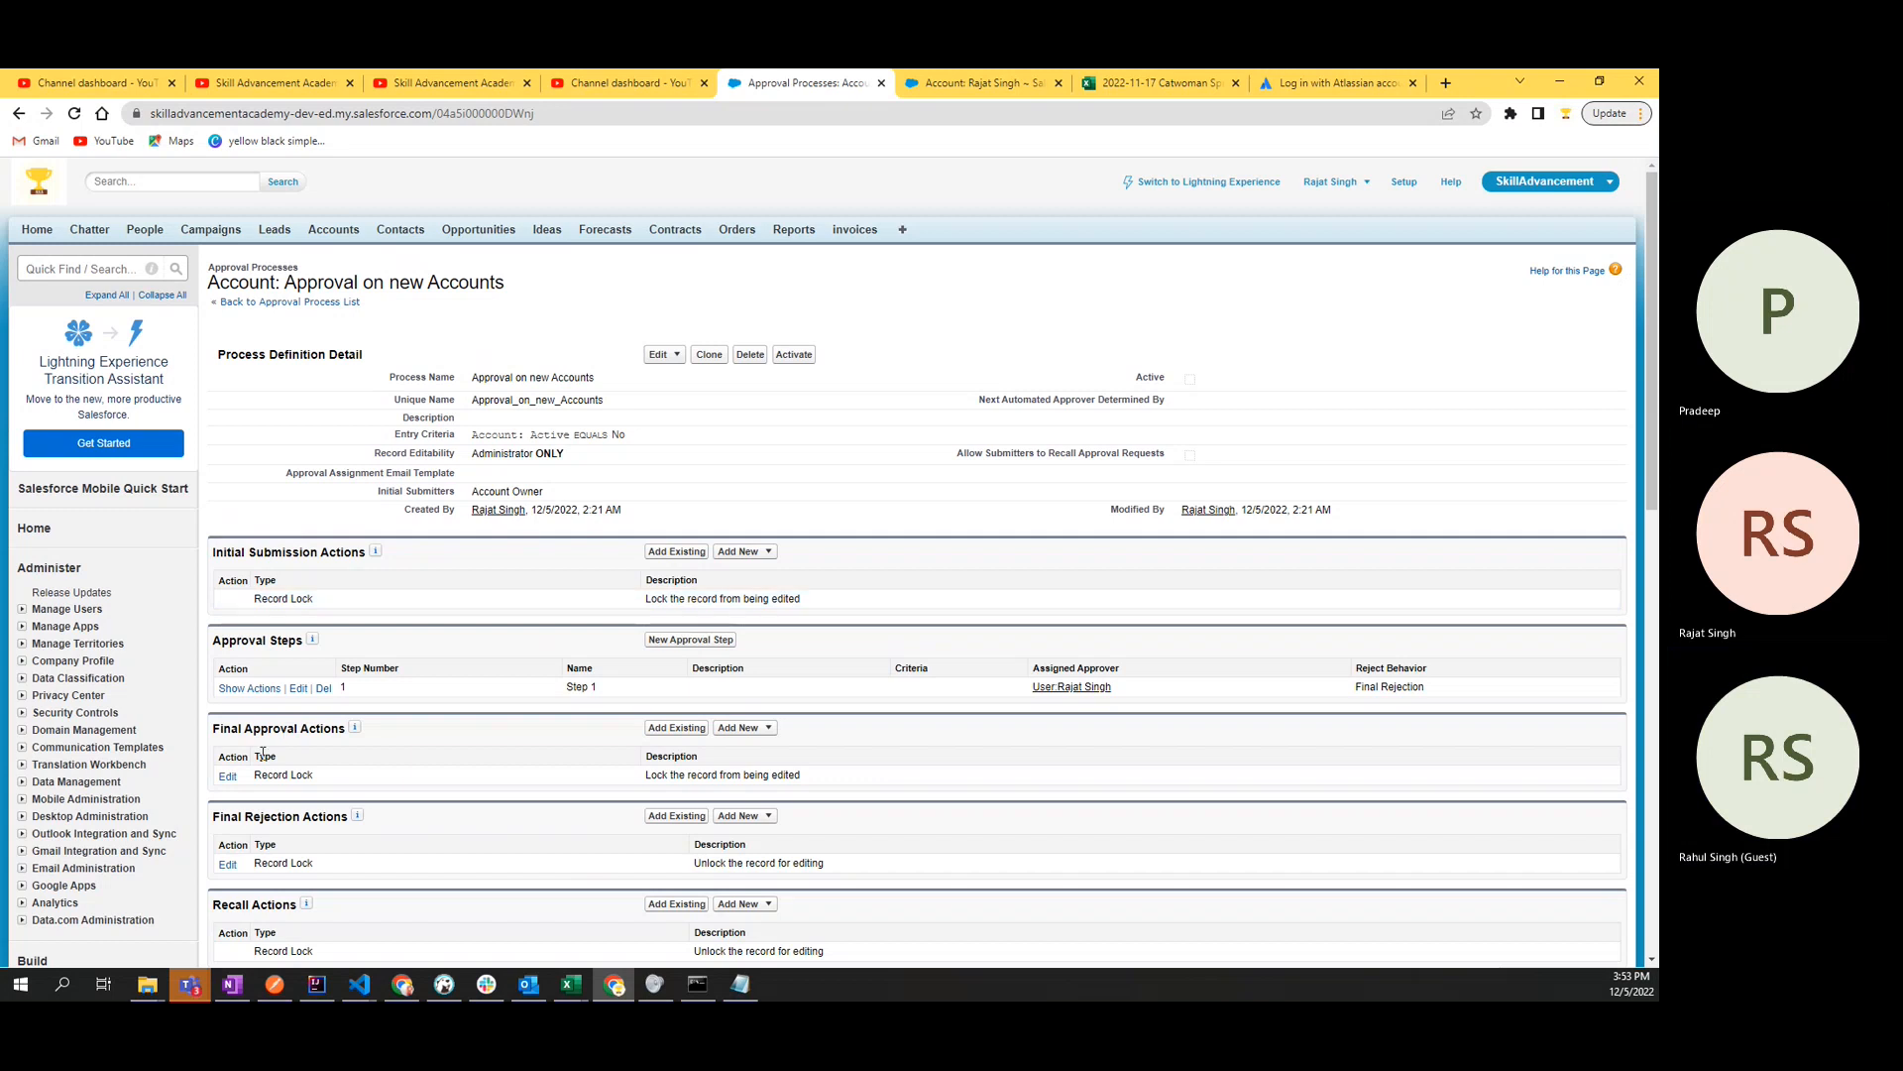
- Review the Initial Submission Actions section and its options for adding a new action
double_click(243, 642)
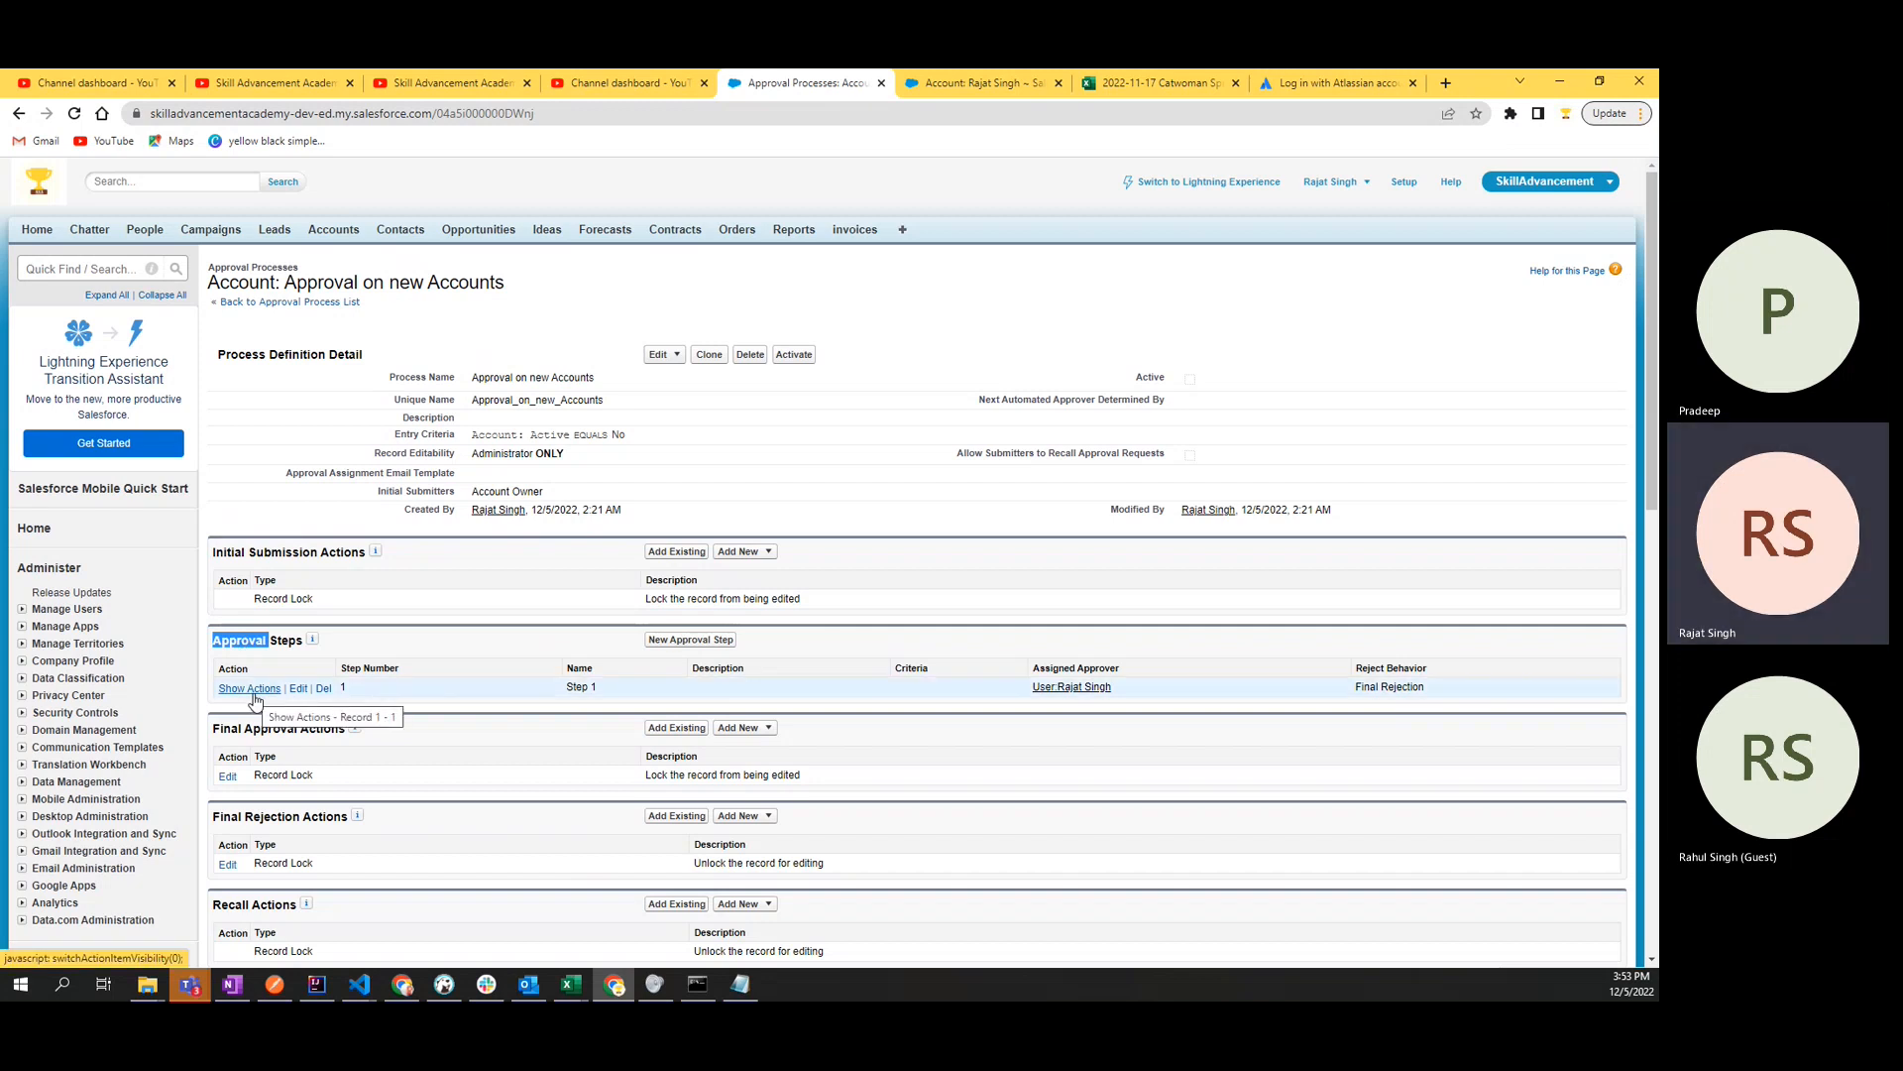
left_click(759, 554)
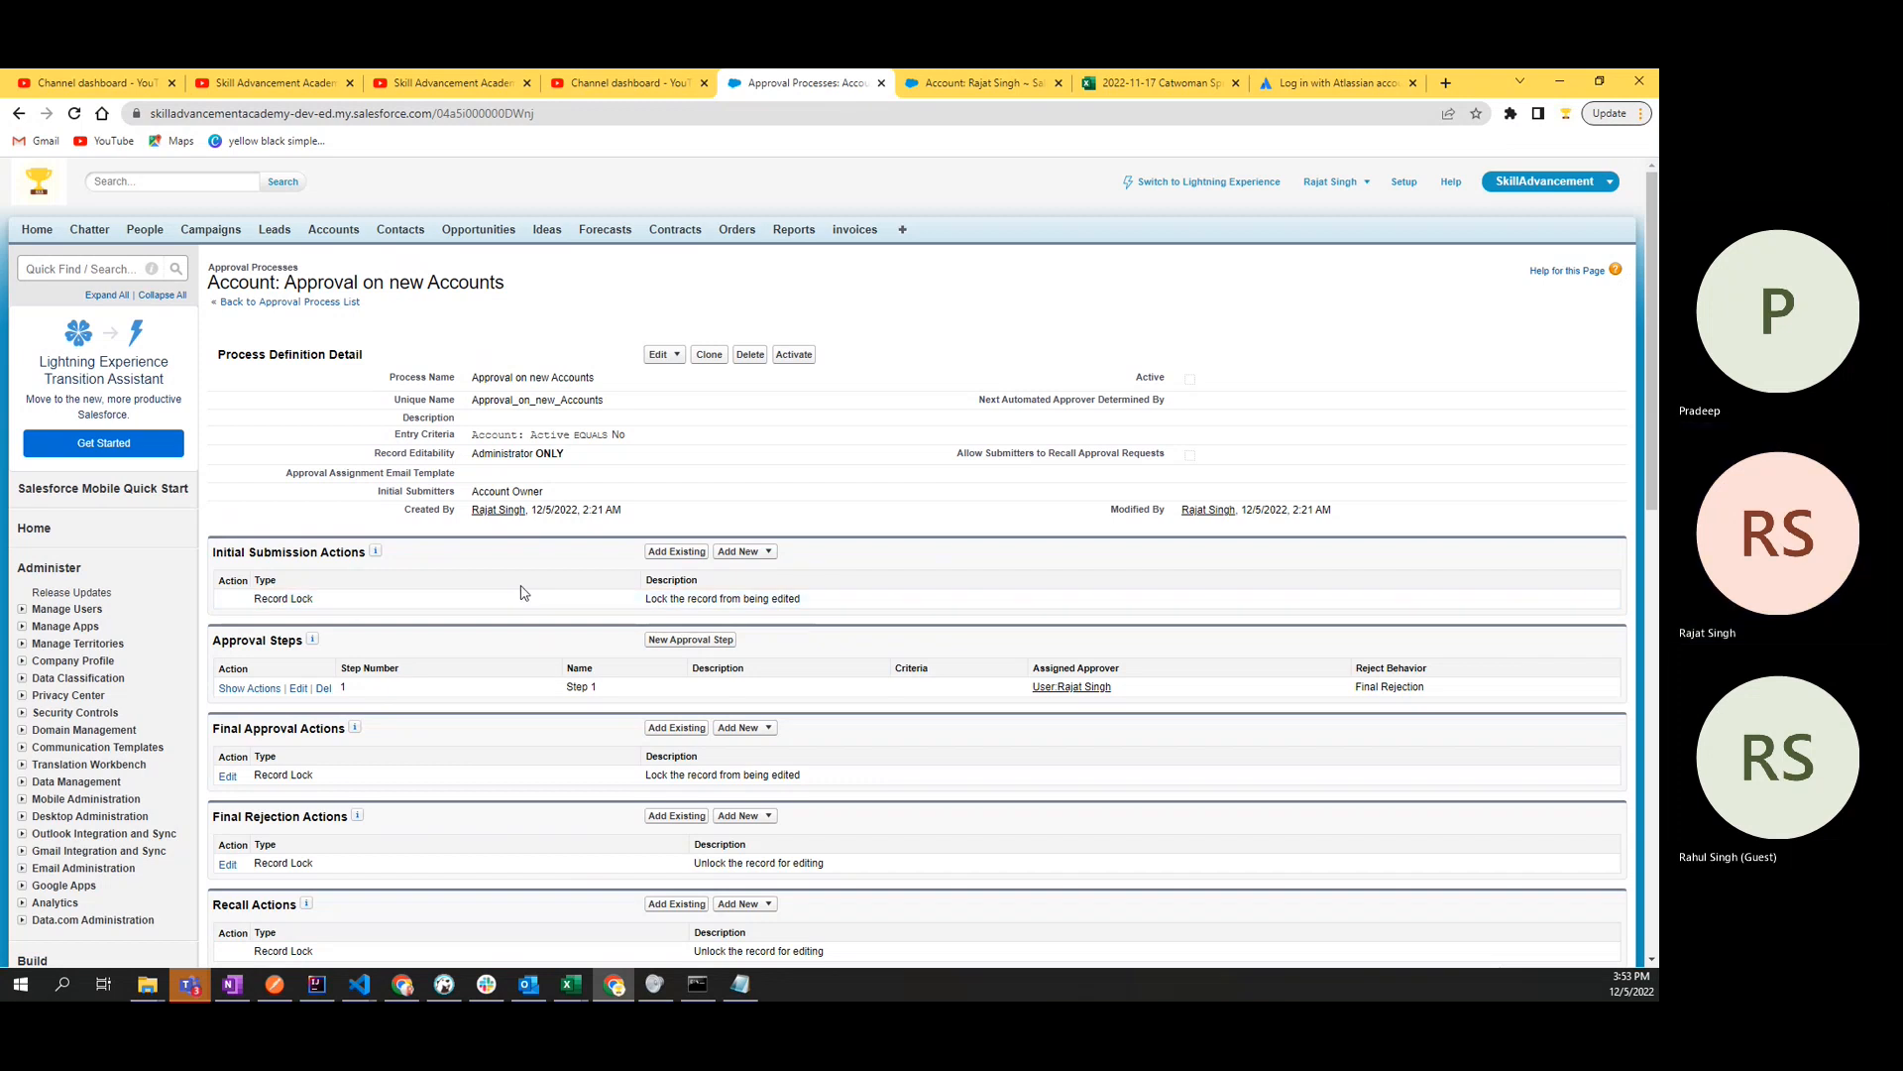
left_click(754, 556)
scroll(436, 669, "down", 2)
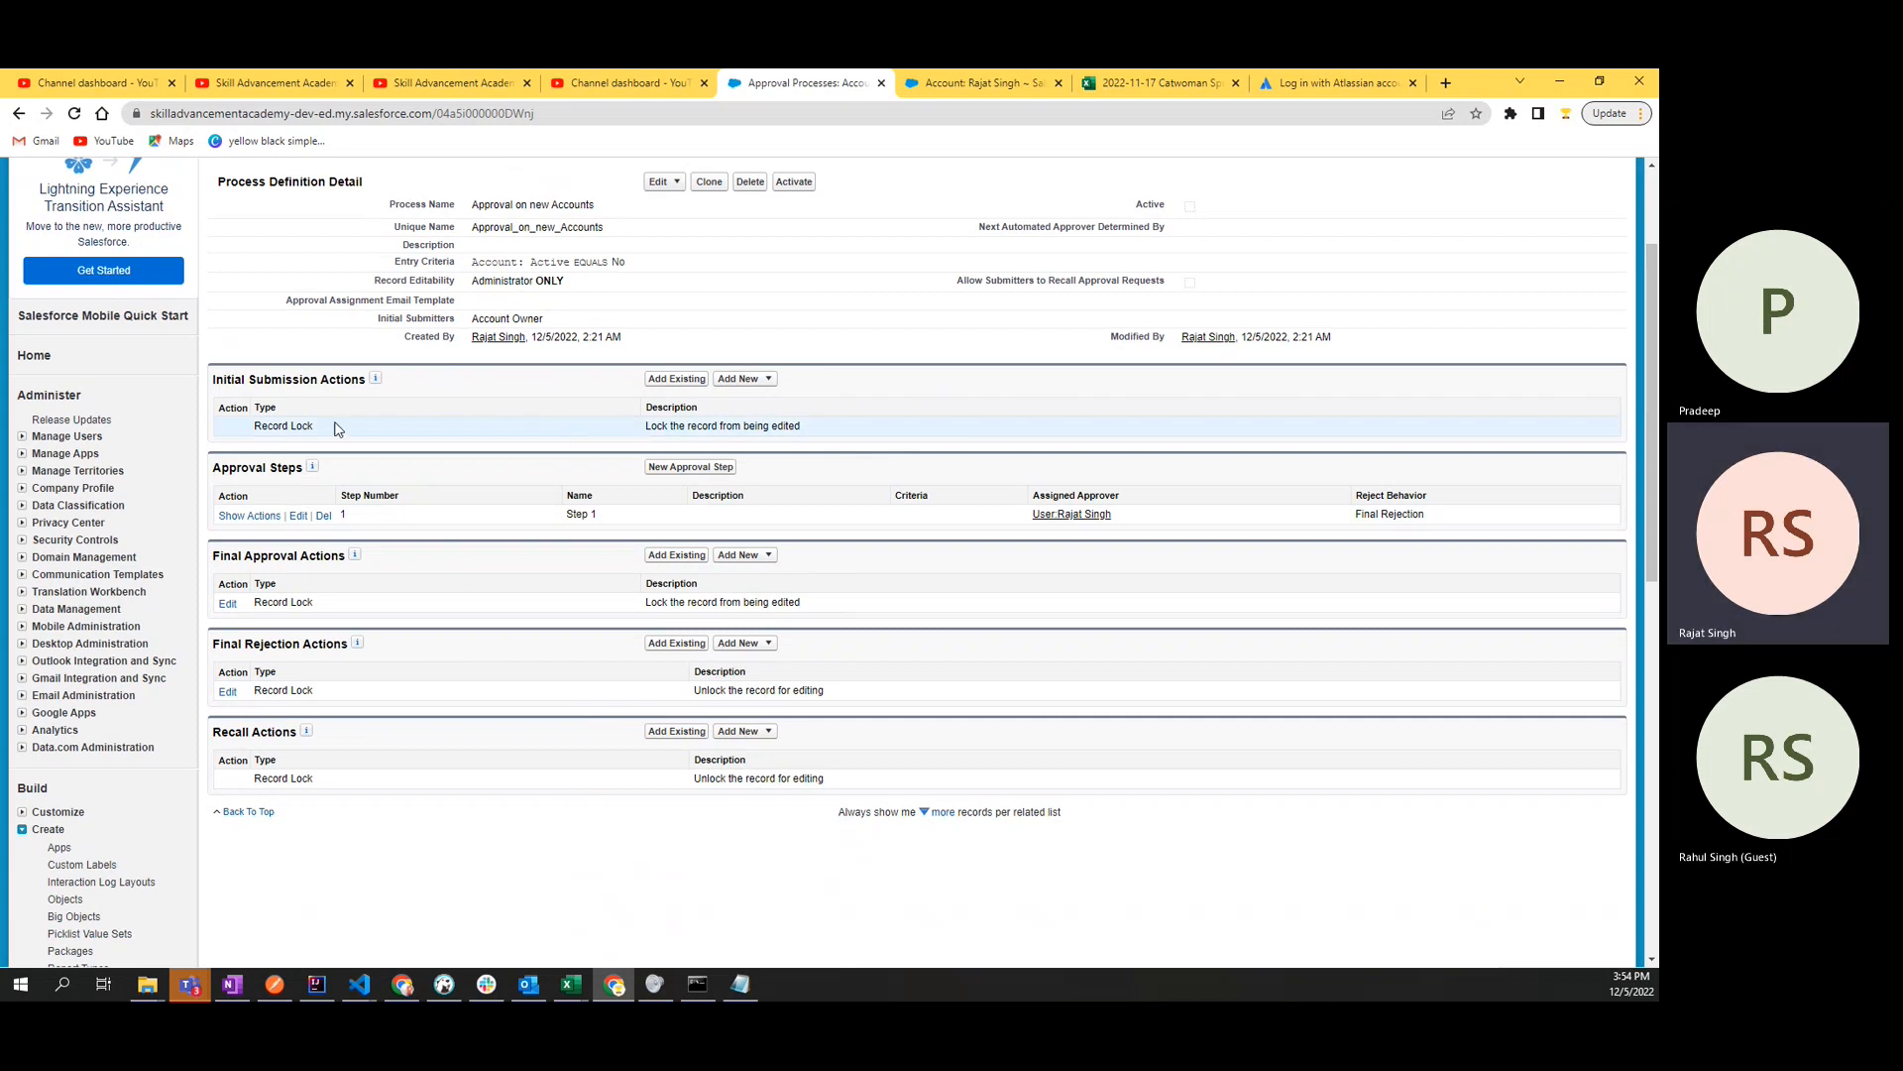
double_click(354, 380)
left_click(508, 401)
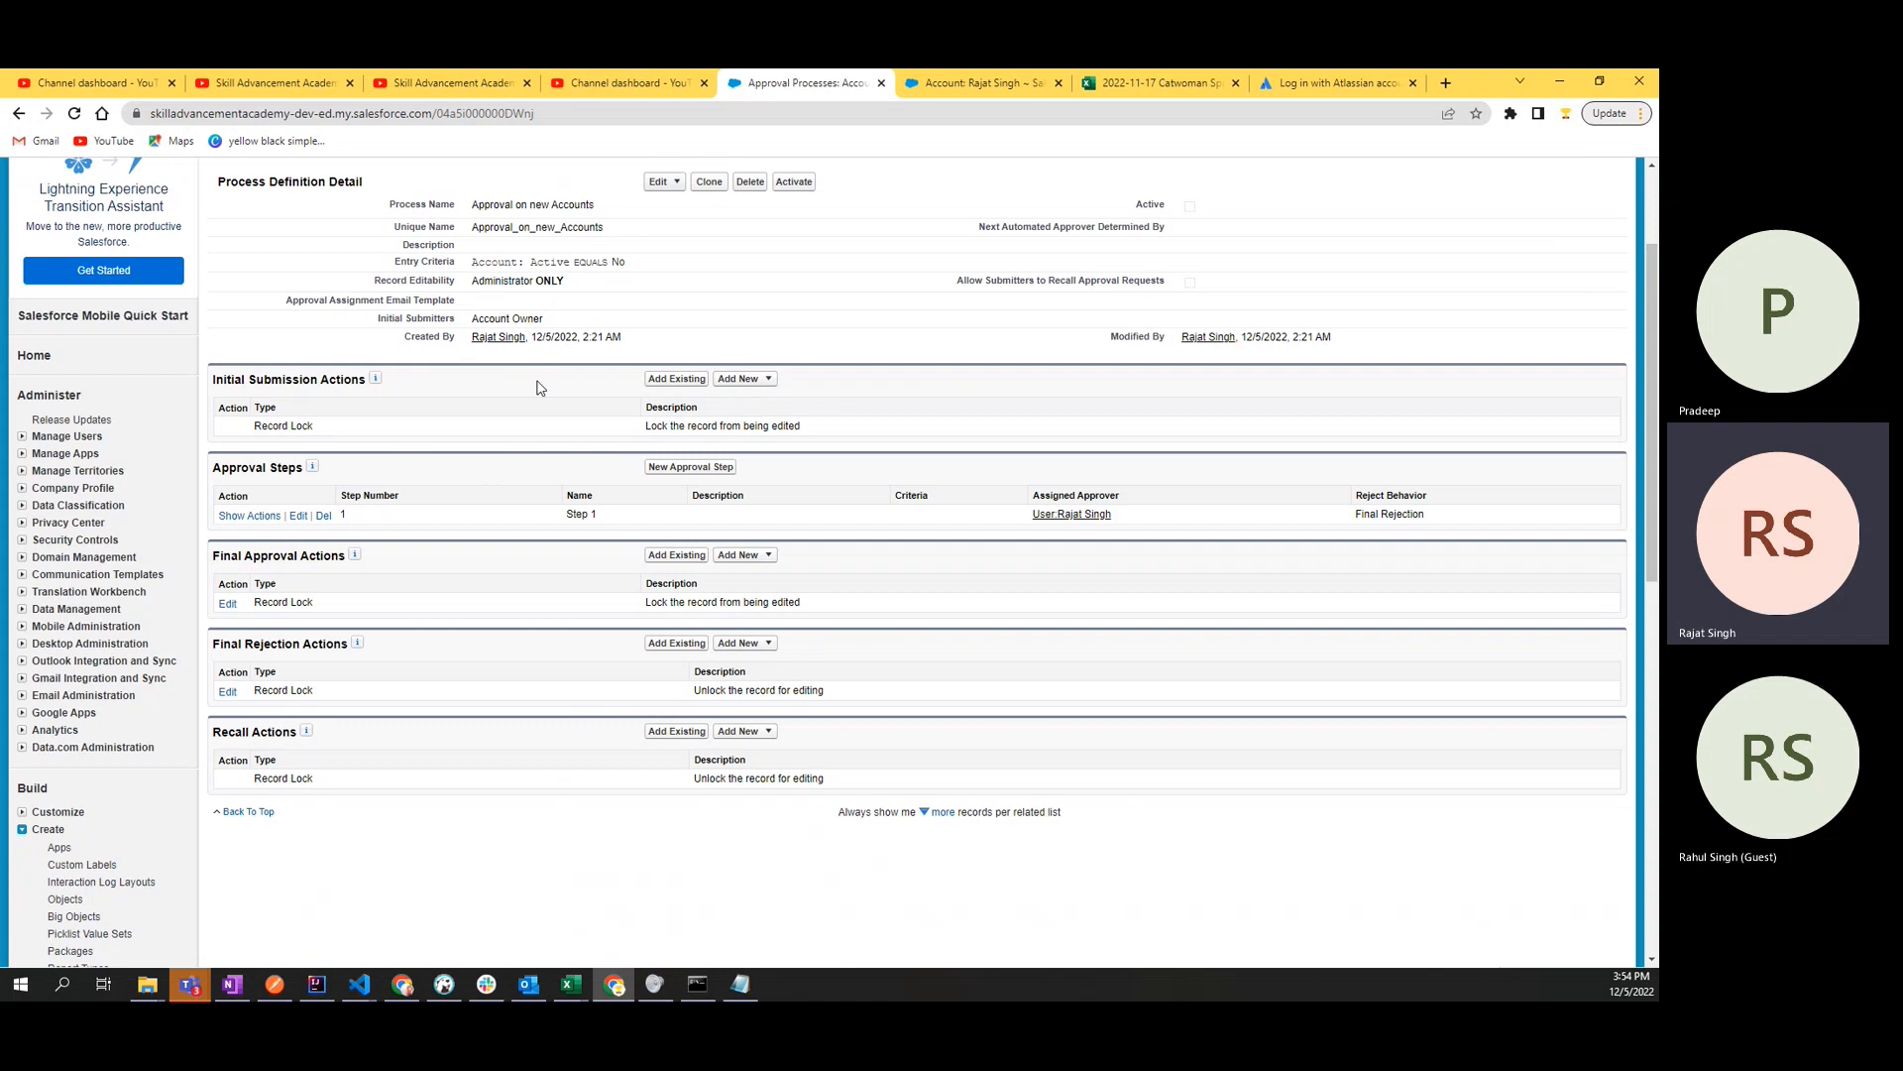
left_click(731, 381)
left_click_drag(857, 441, 238, 434)
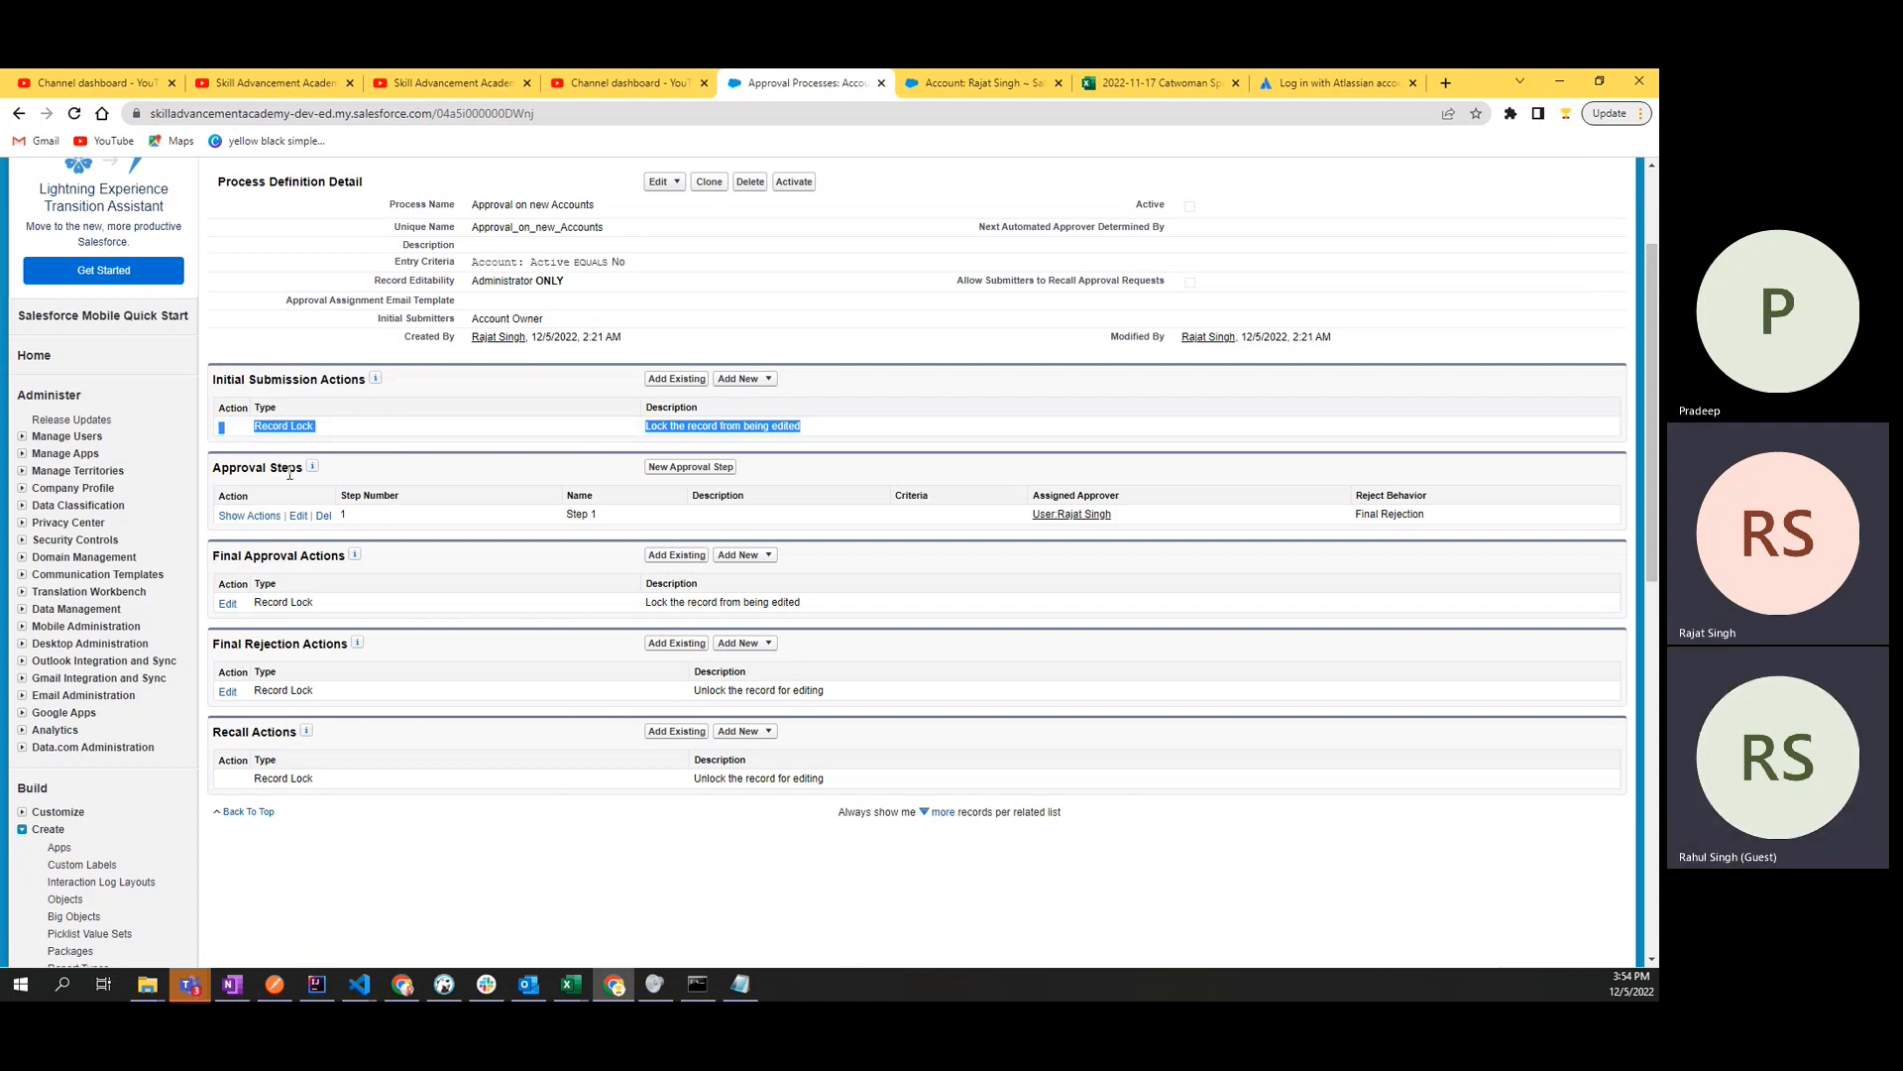
- Examine the approval step's assigned approver and reject behavior under Approval Steps
left_click(382, 480)
double_click(276, 468)
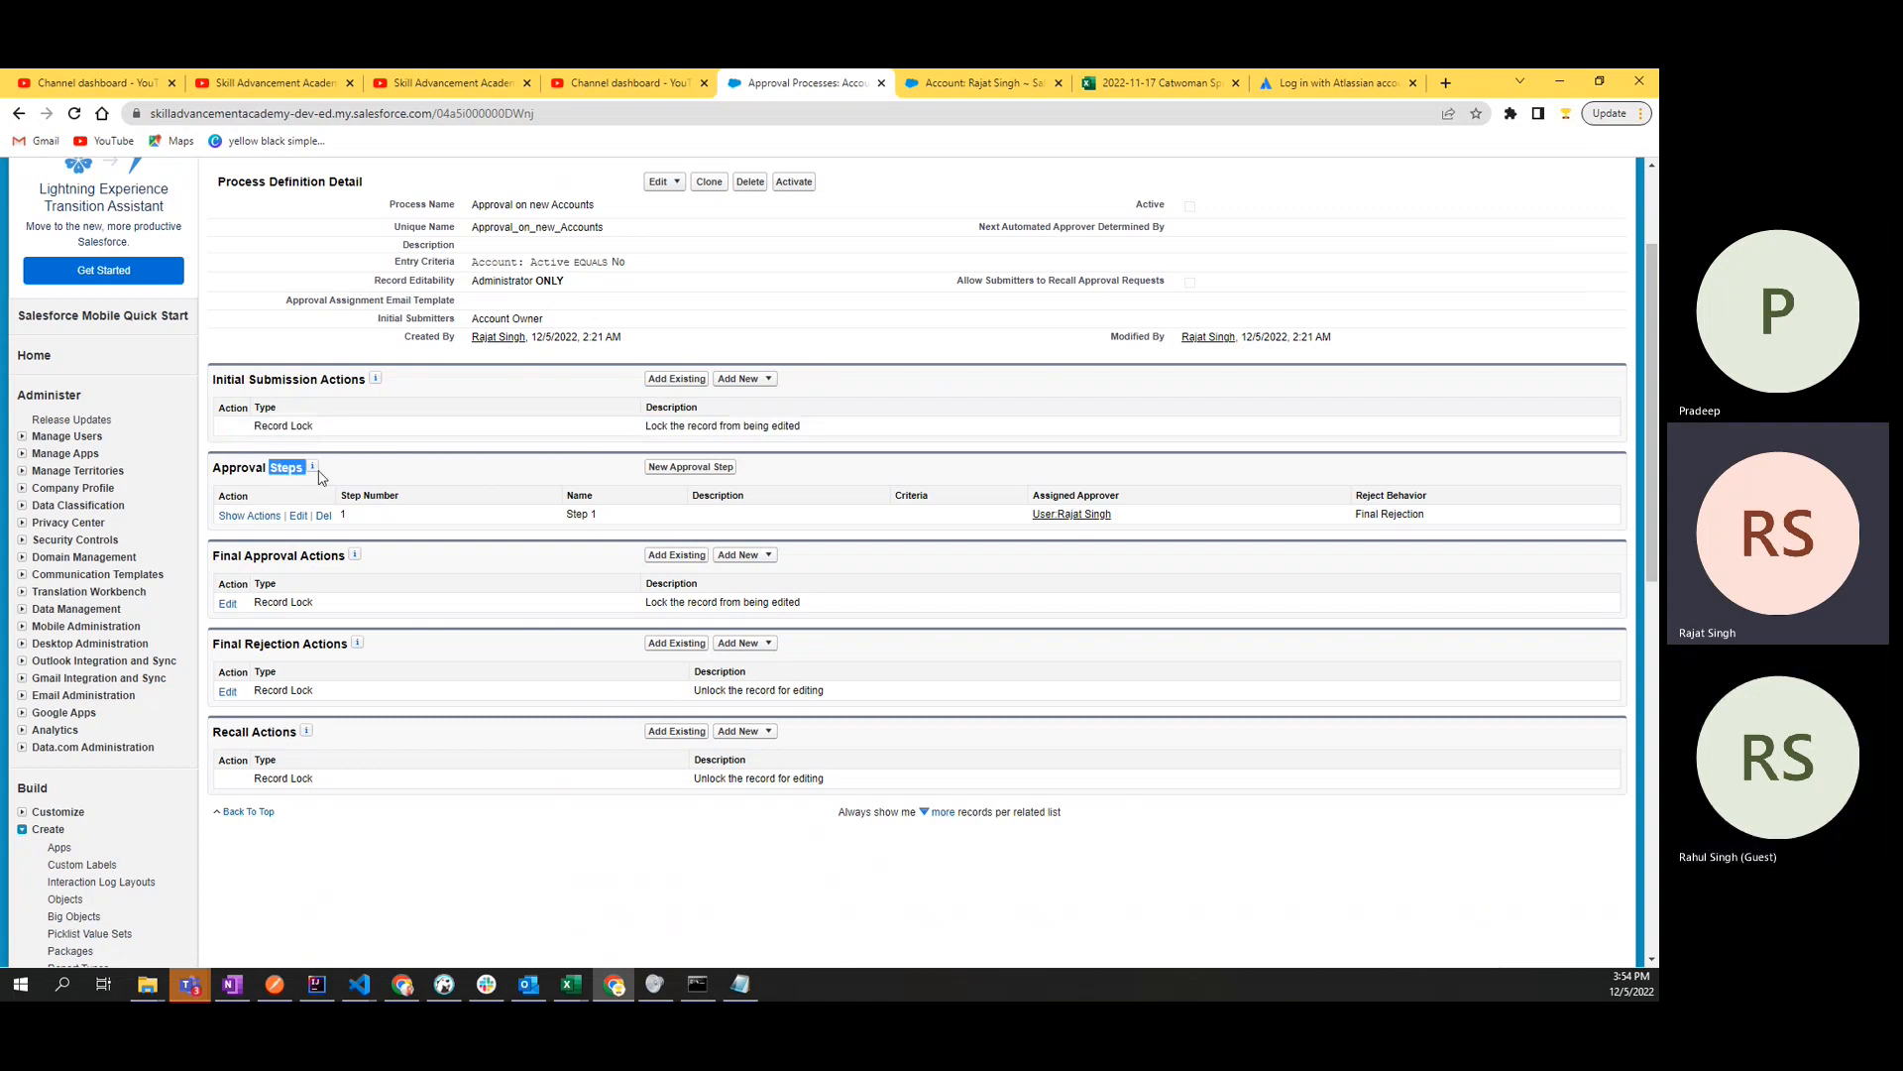
left_click(382, 478)
double_click(285, 467)
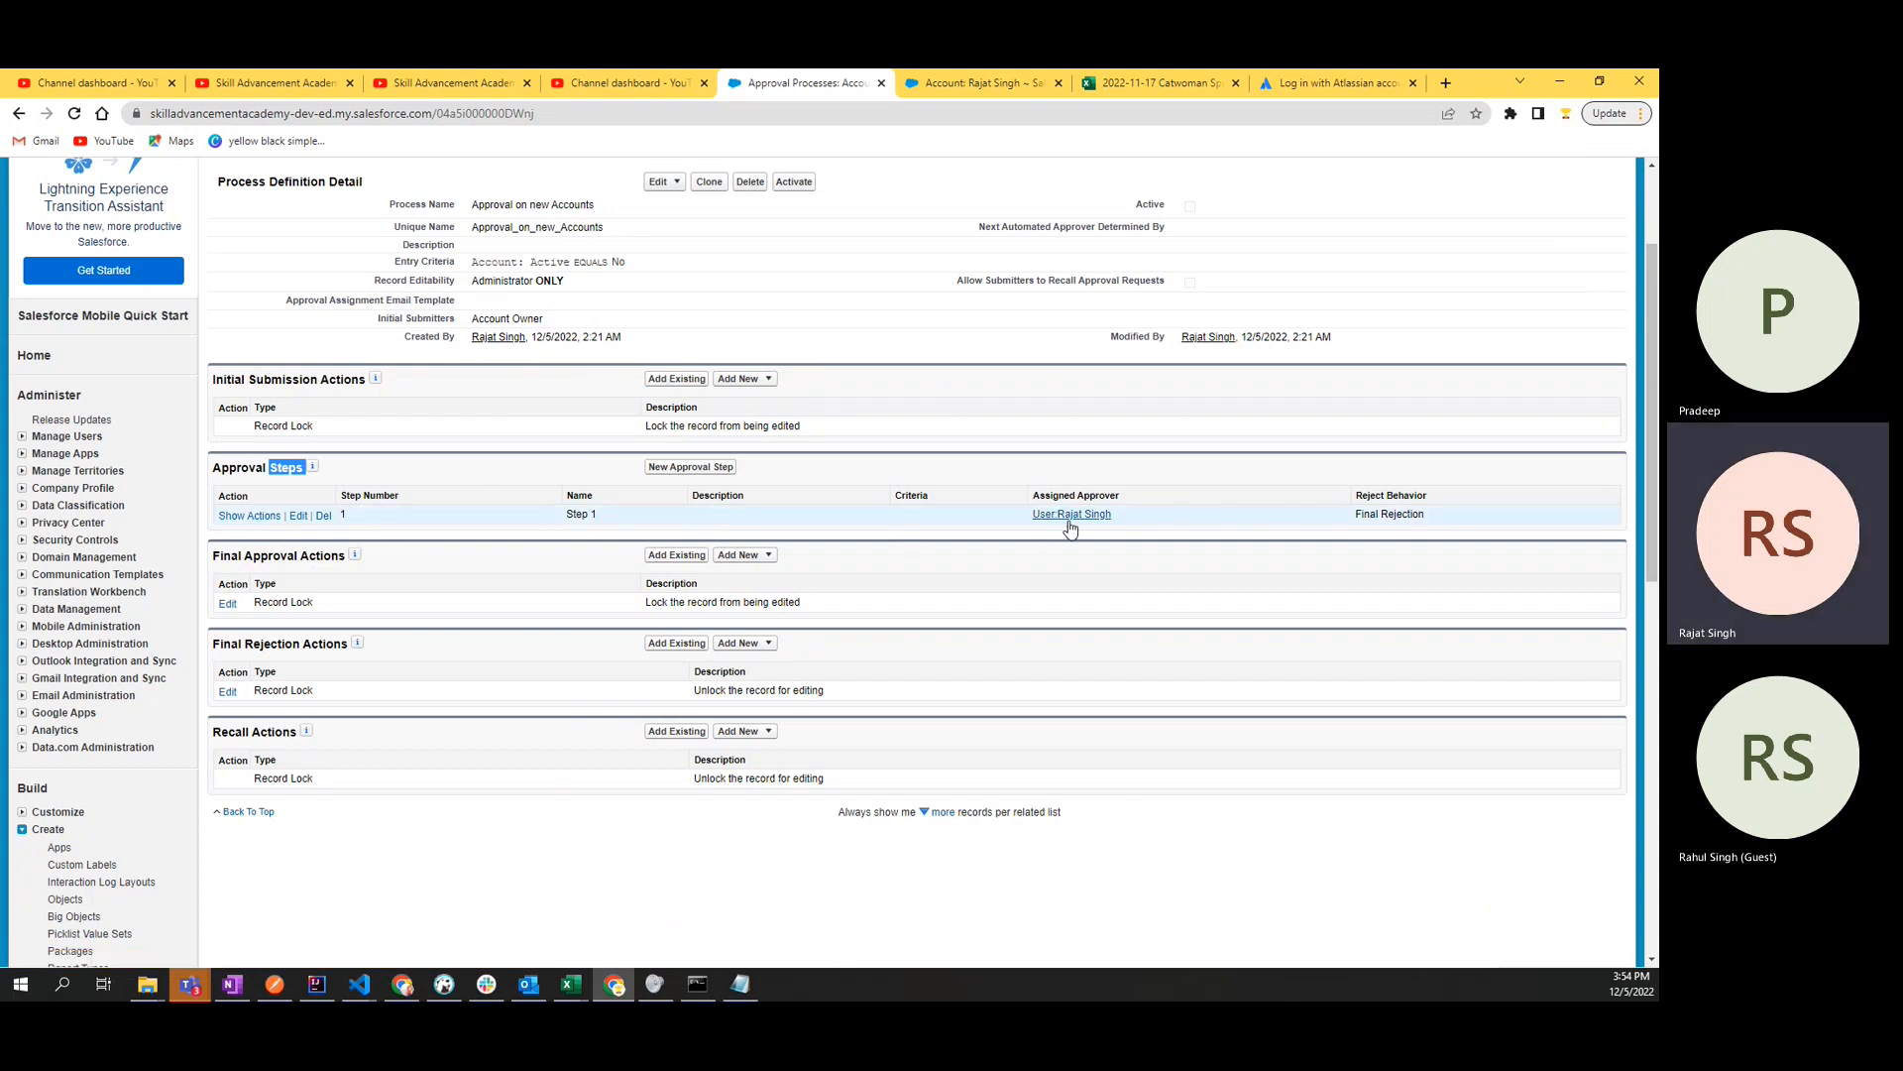
double_click(1398, 513)
left_click(1455, 517)
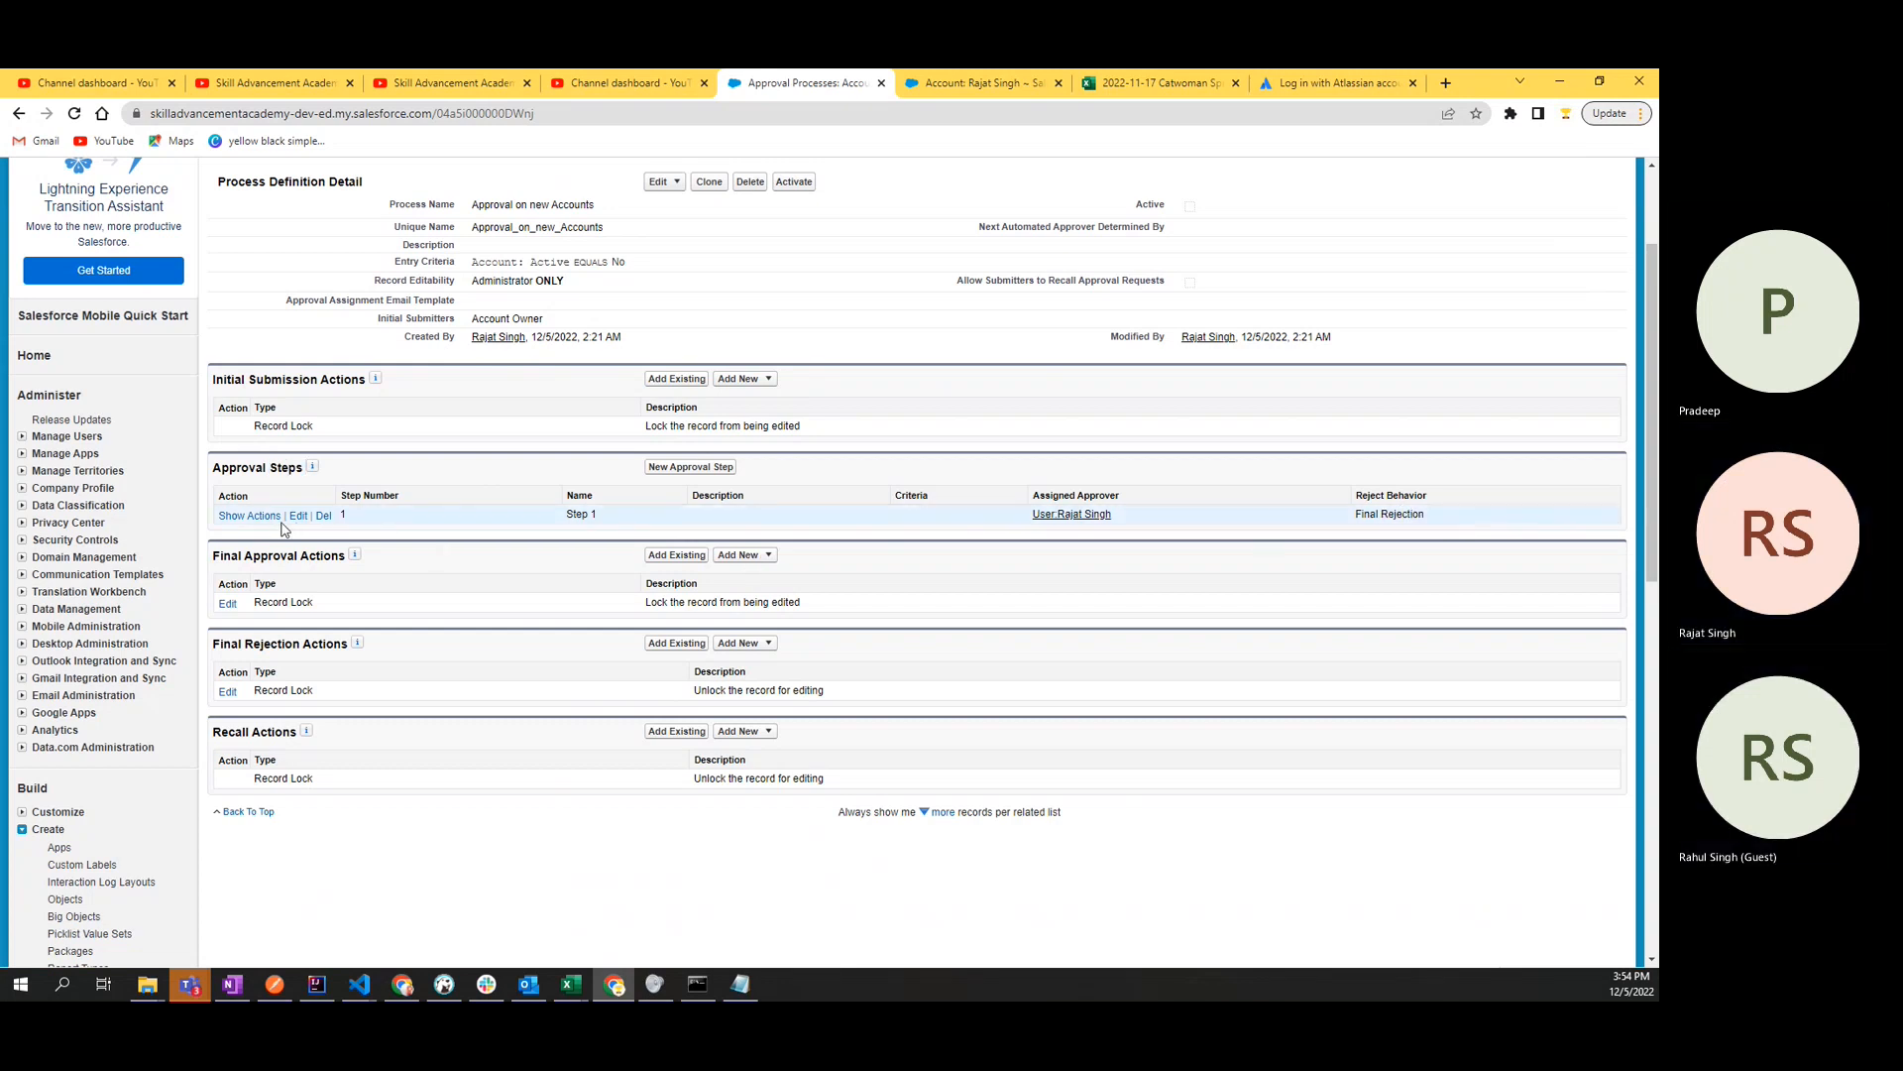
- Change the Final Approval Record Lock behavior to "Unlock the record for editing" and save it
left_click_drag(213, 555, 342, 580)
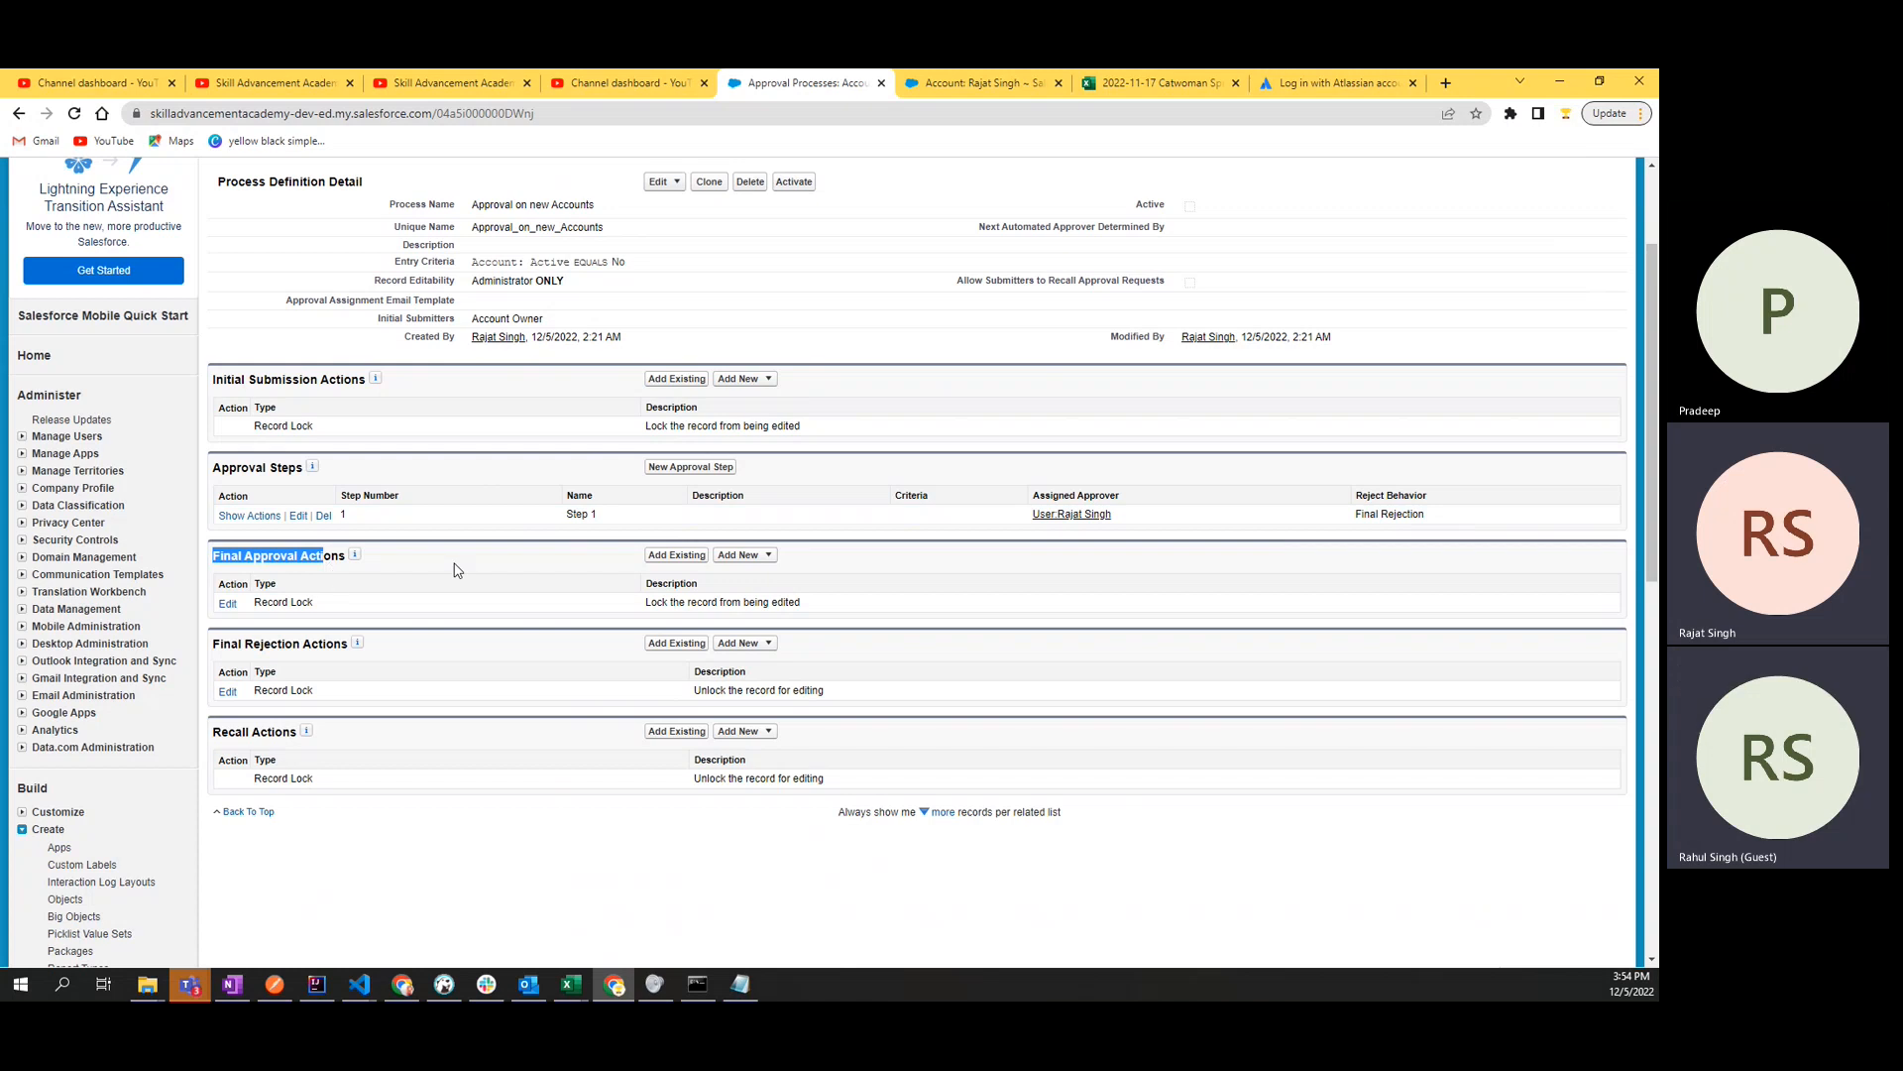
left_click(342, 580)
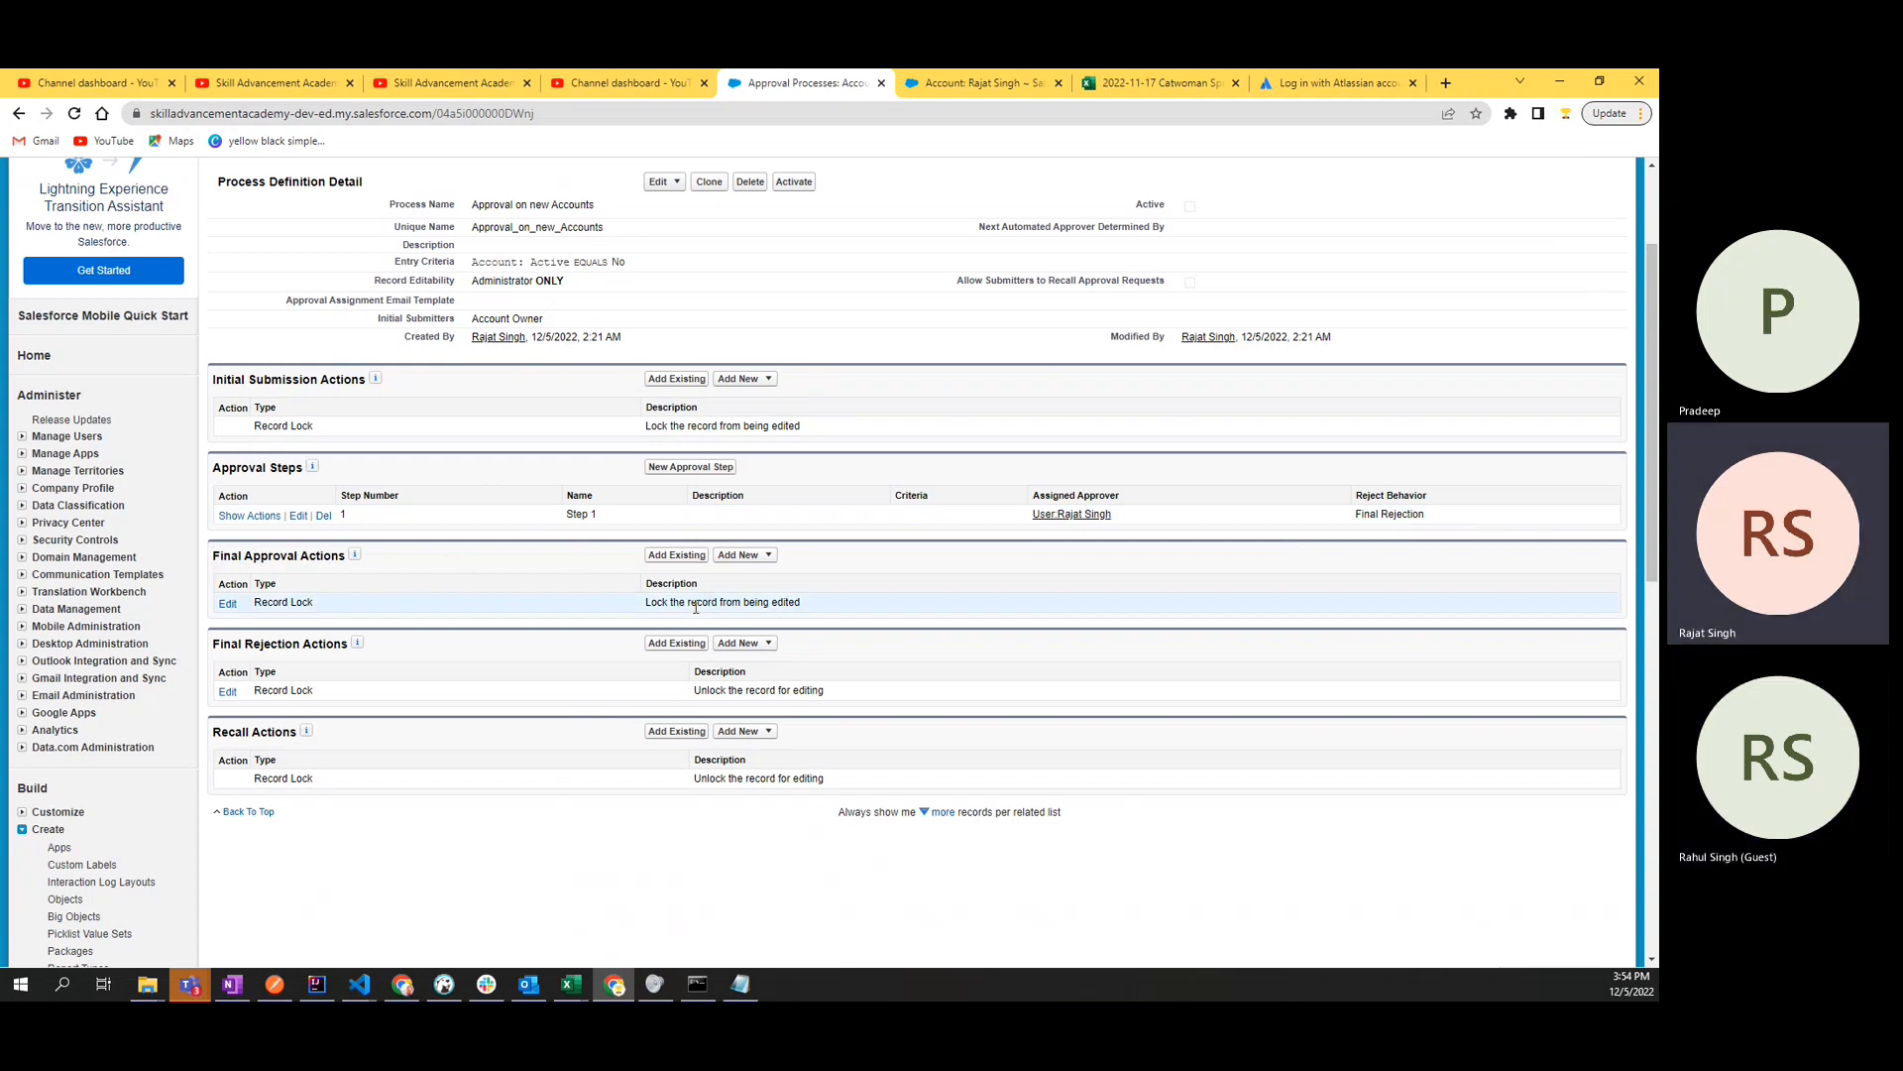
left_click_drag(681, 607, 843, 608)
left_click(843, 608)
left_click(226, 605)
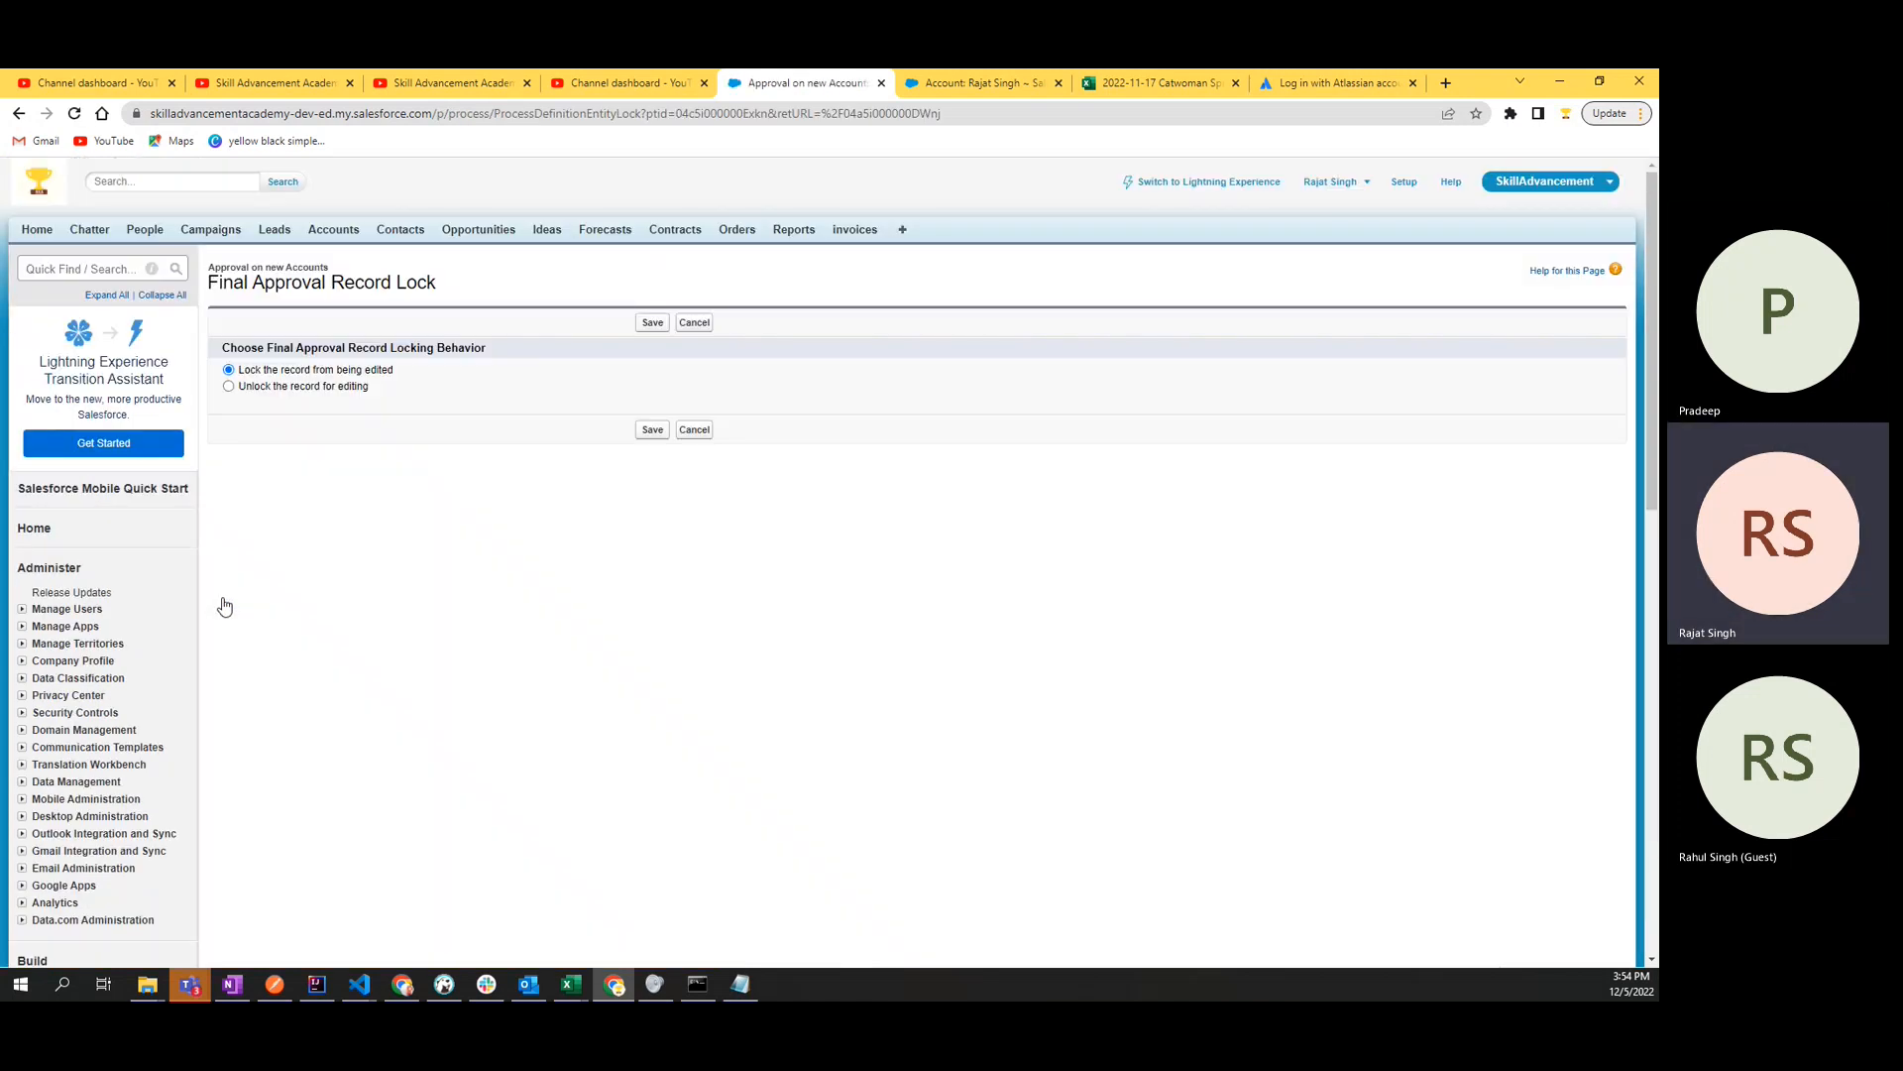
left_click(306, 388)
left_click(640, 437)
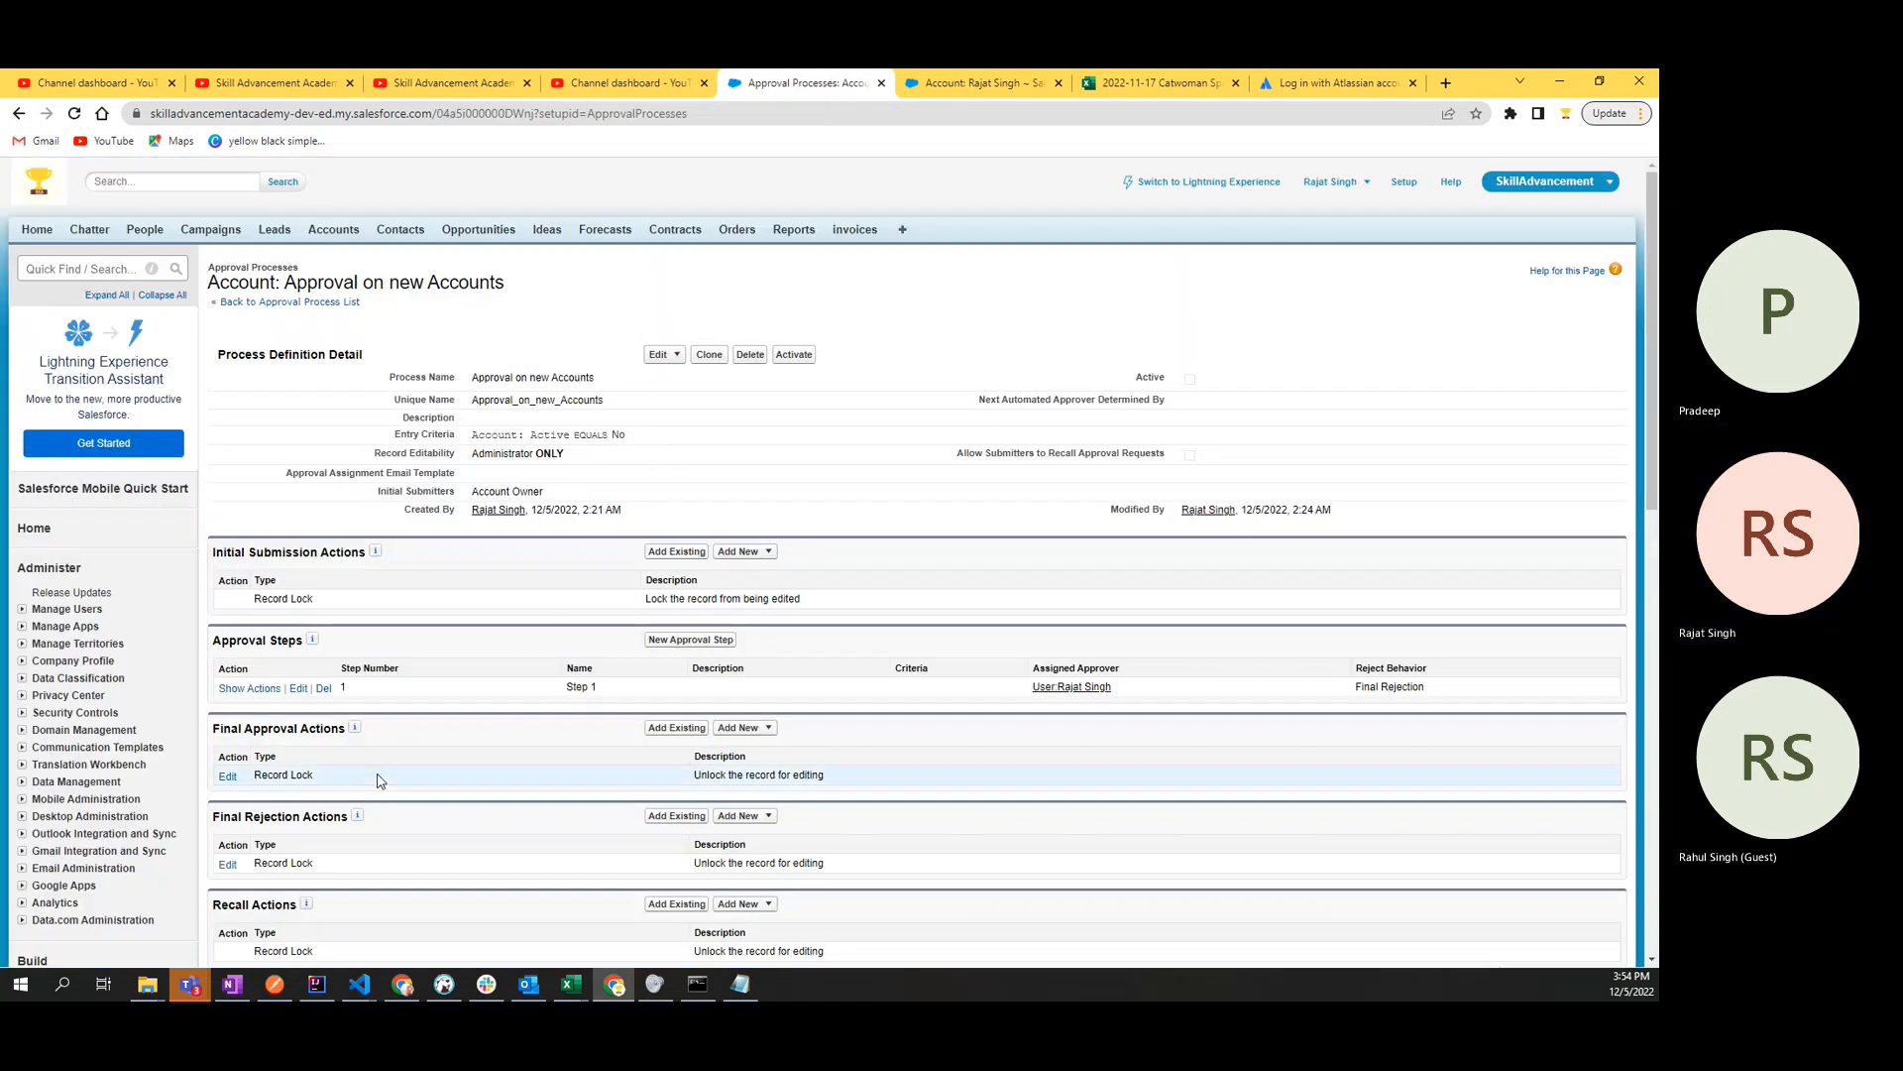
- Check the record lock behavior under Final Rejection Actions
scroll(378, 781, "down", 2)
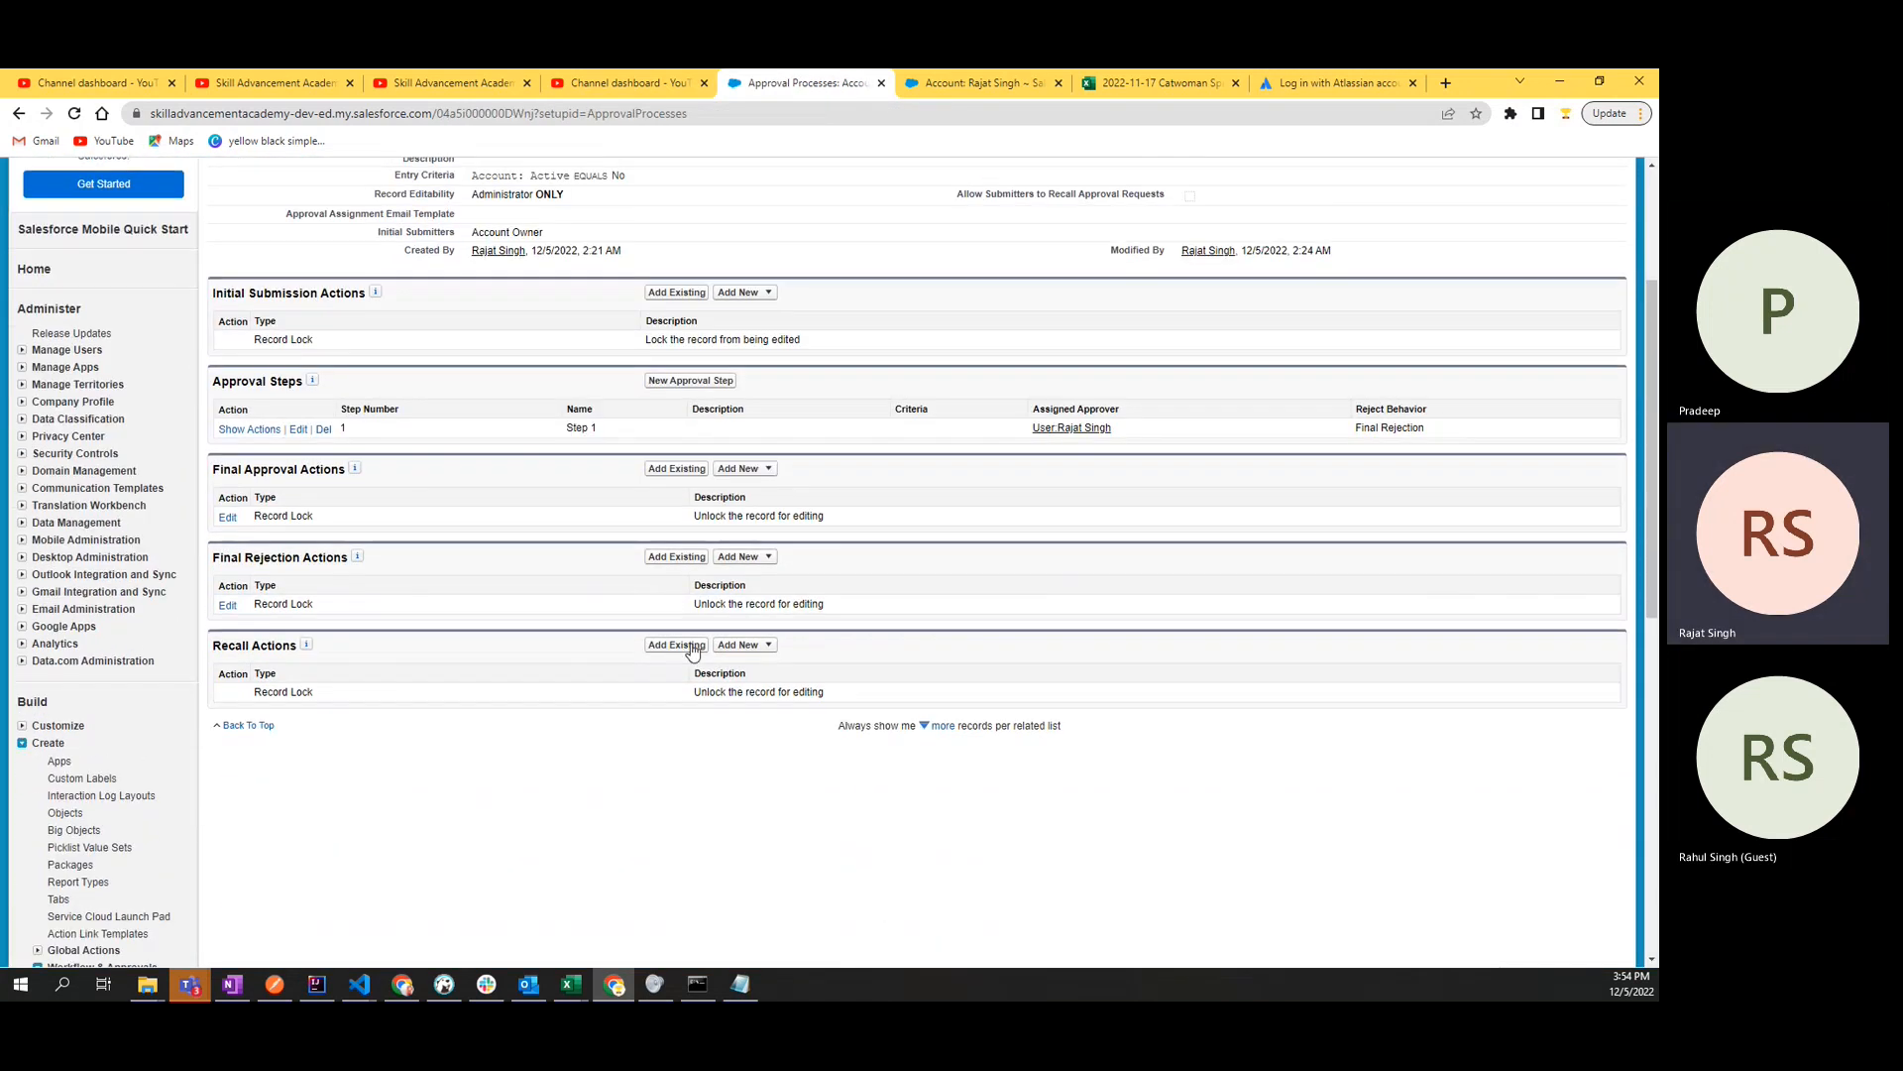
left_click_drag(698, 606, 863, 608)
left_click(859, 608)
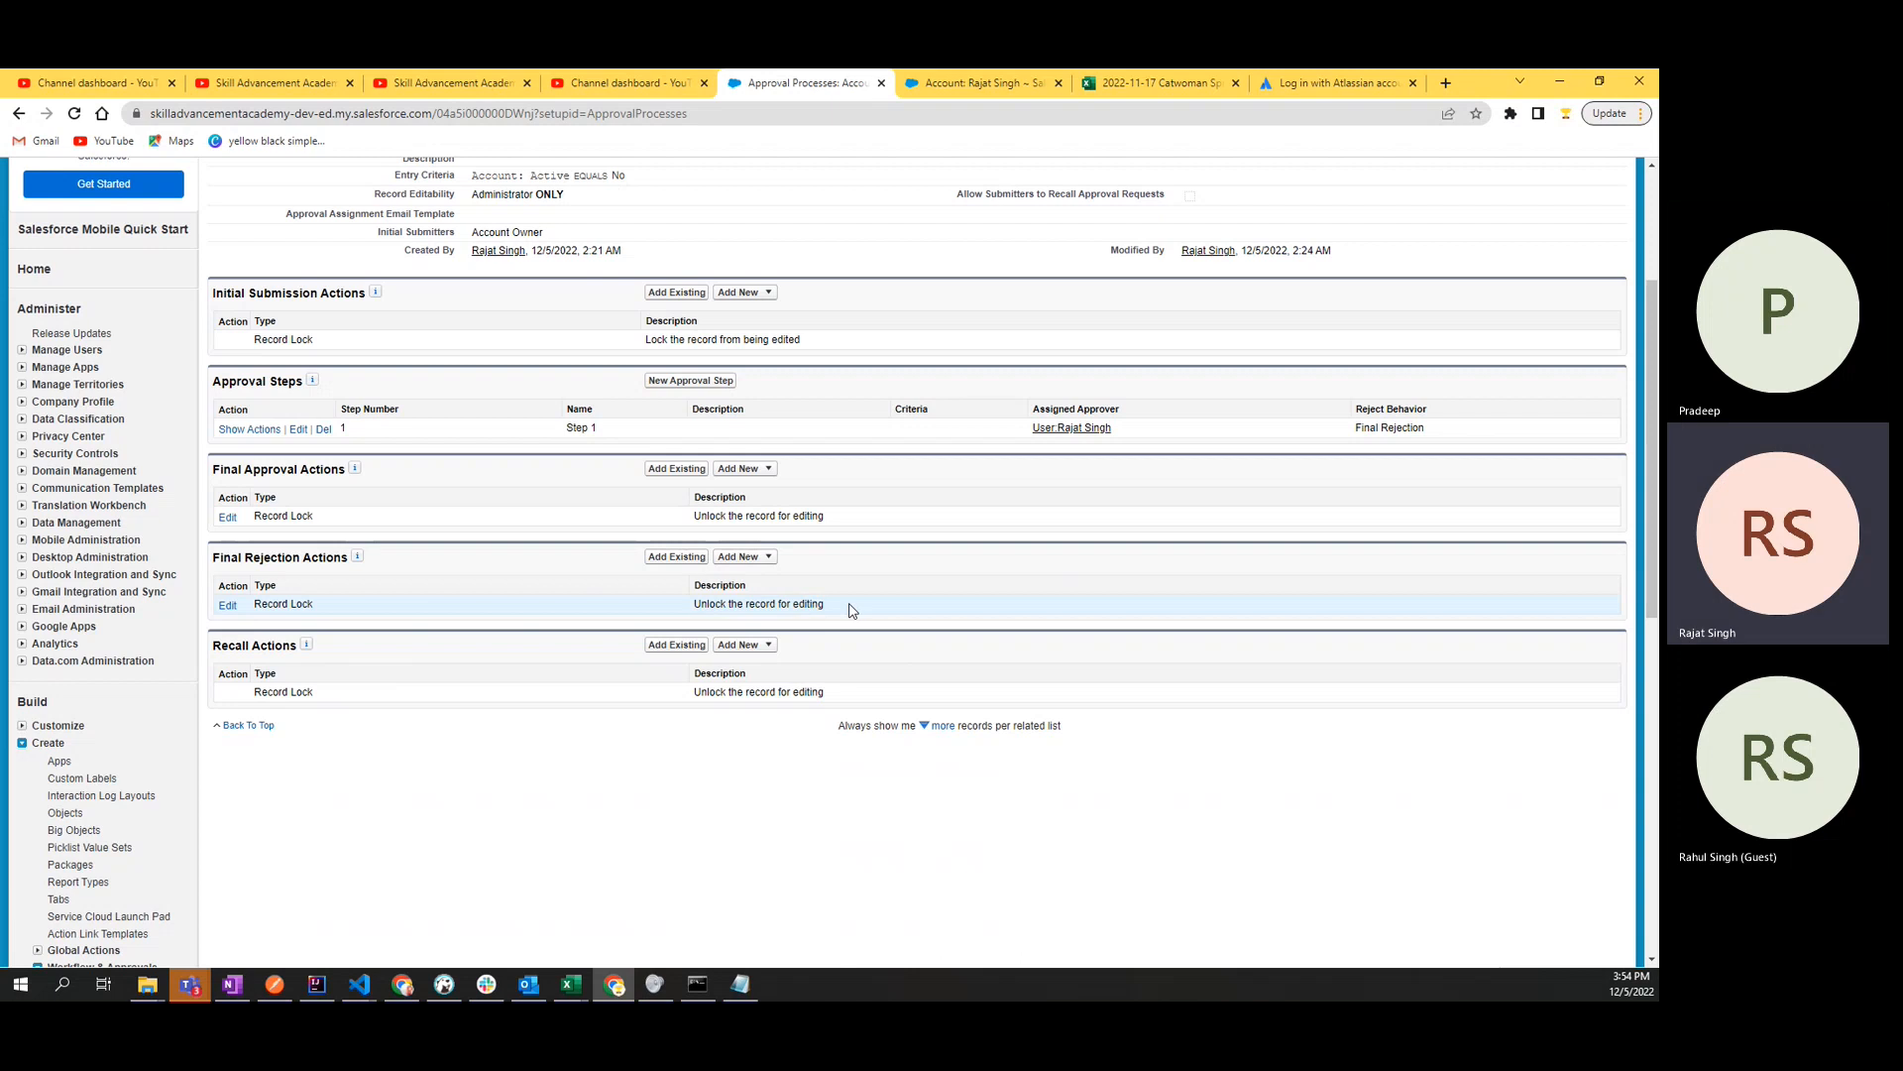
- Check the record lock under Recall Actions, comparing that section with Final Rejection Actions
double_click(283, 646)
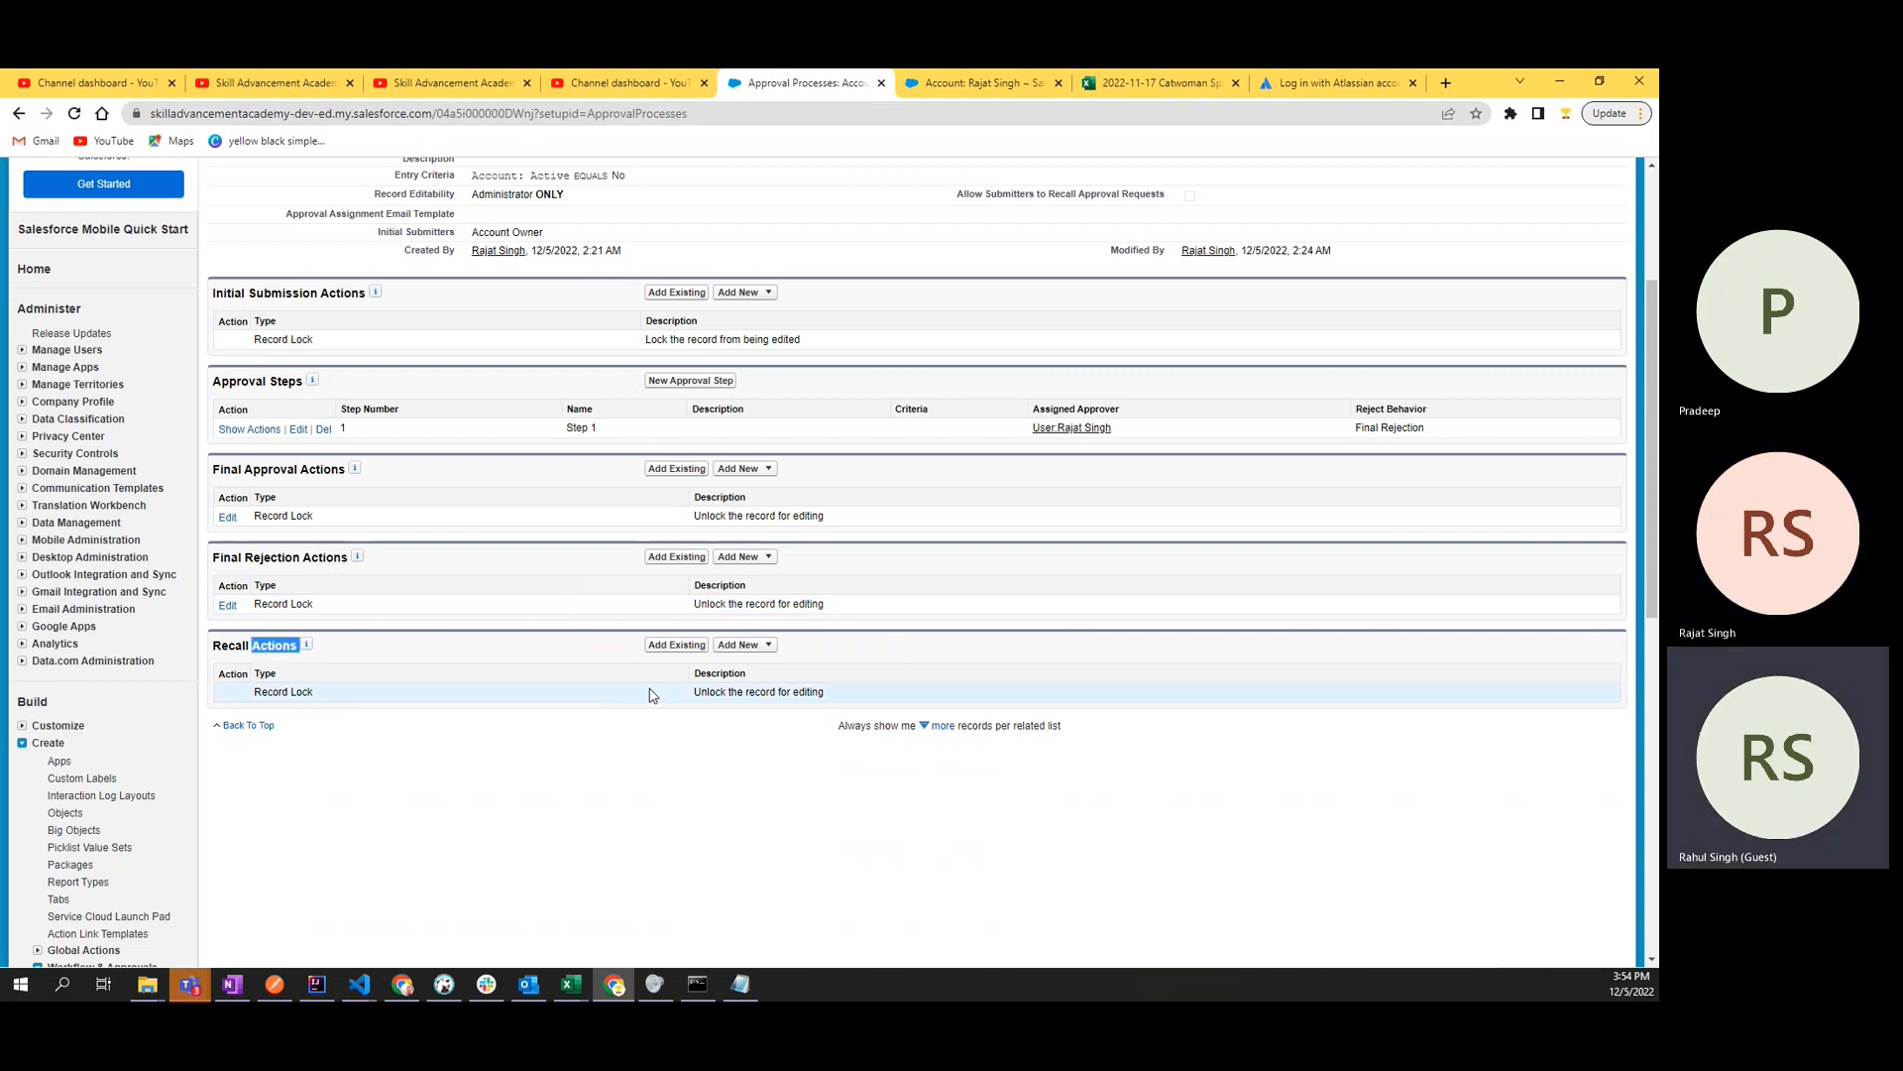
double_click(706, 692)
double_click(240, 644)
left_click(240, 645)
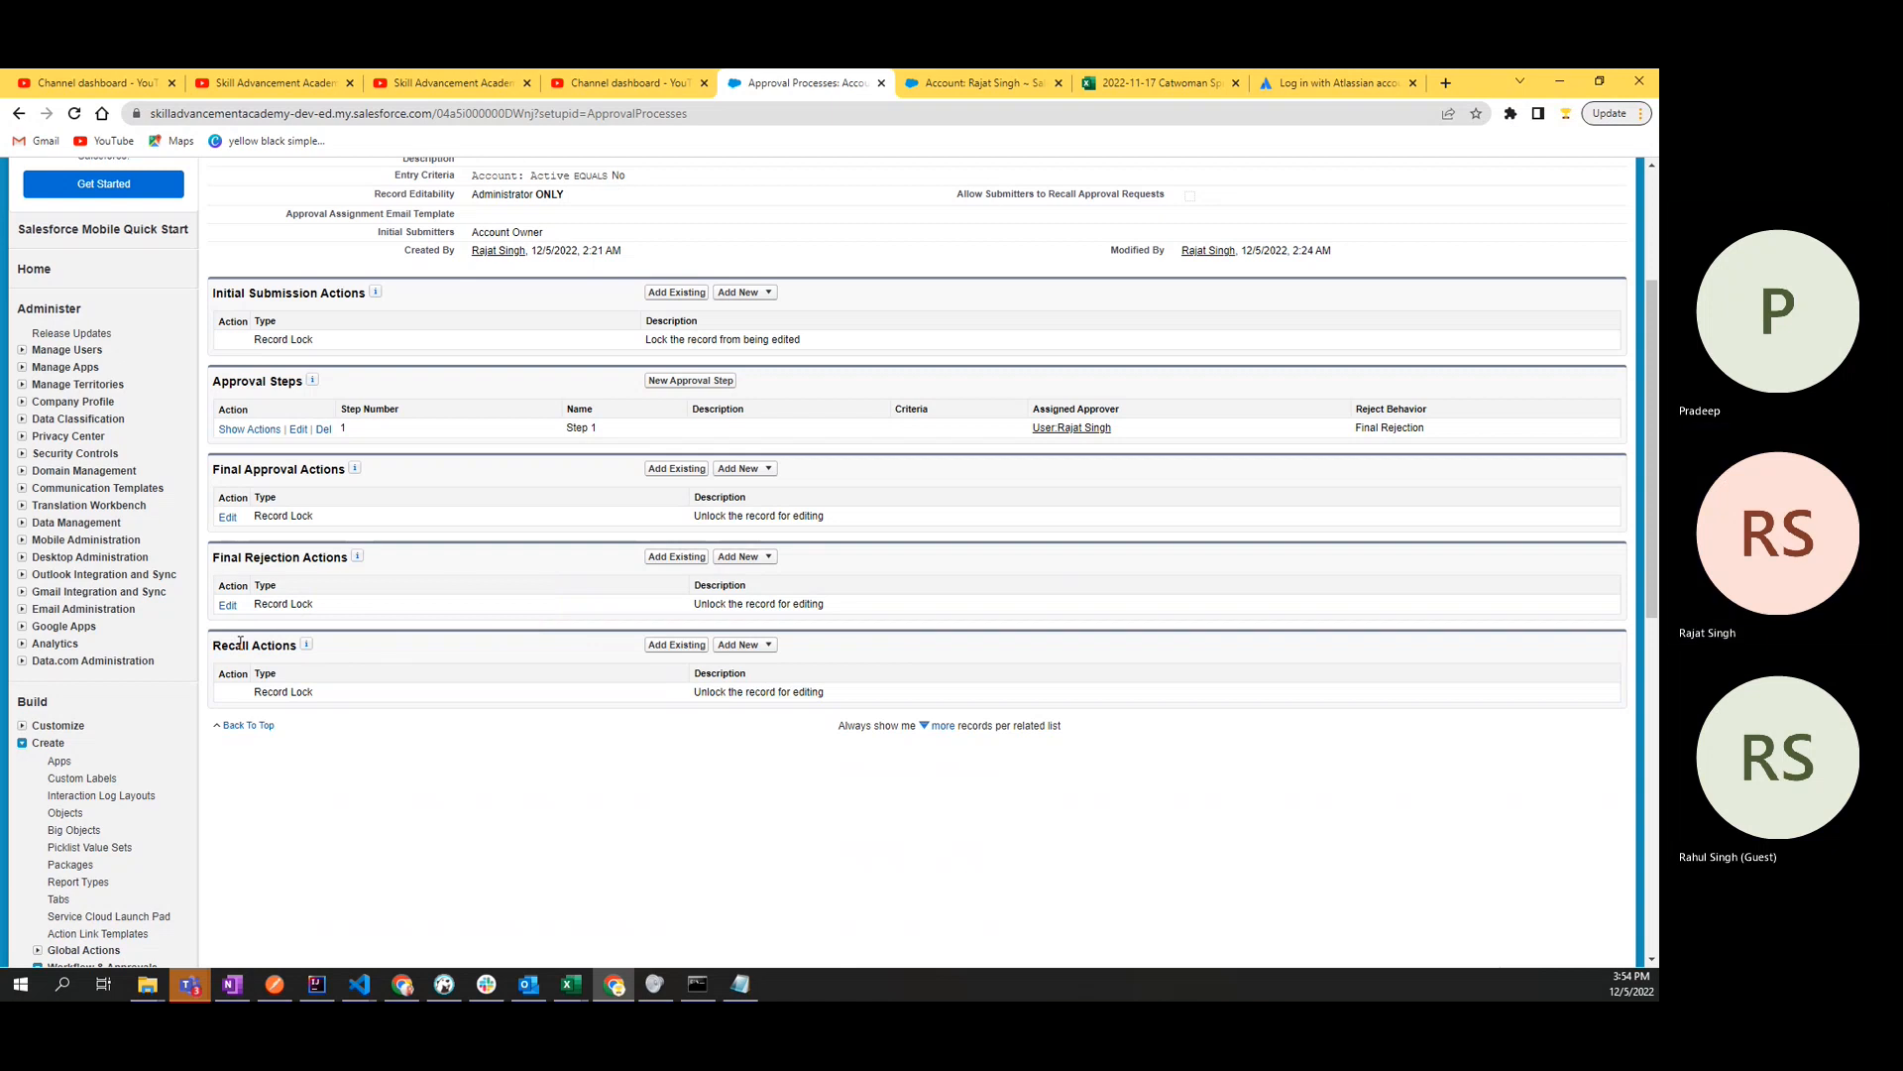
double_click(256, 556)
left_click(256, 552)
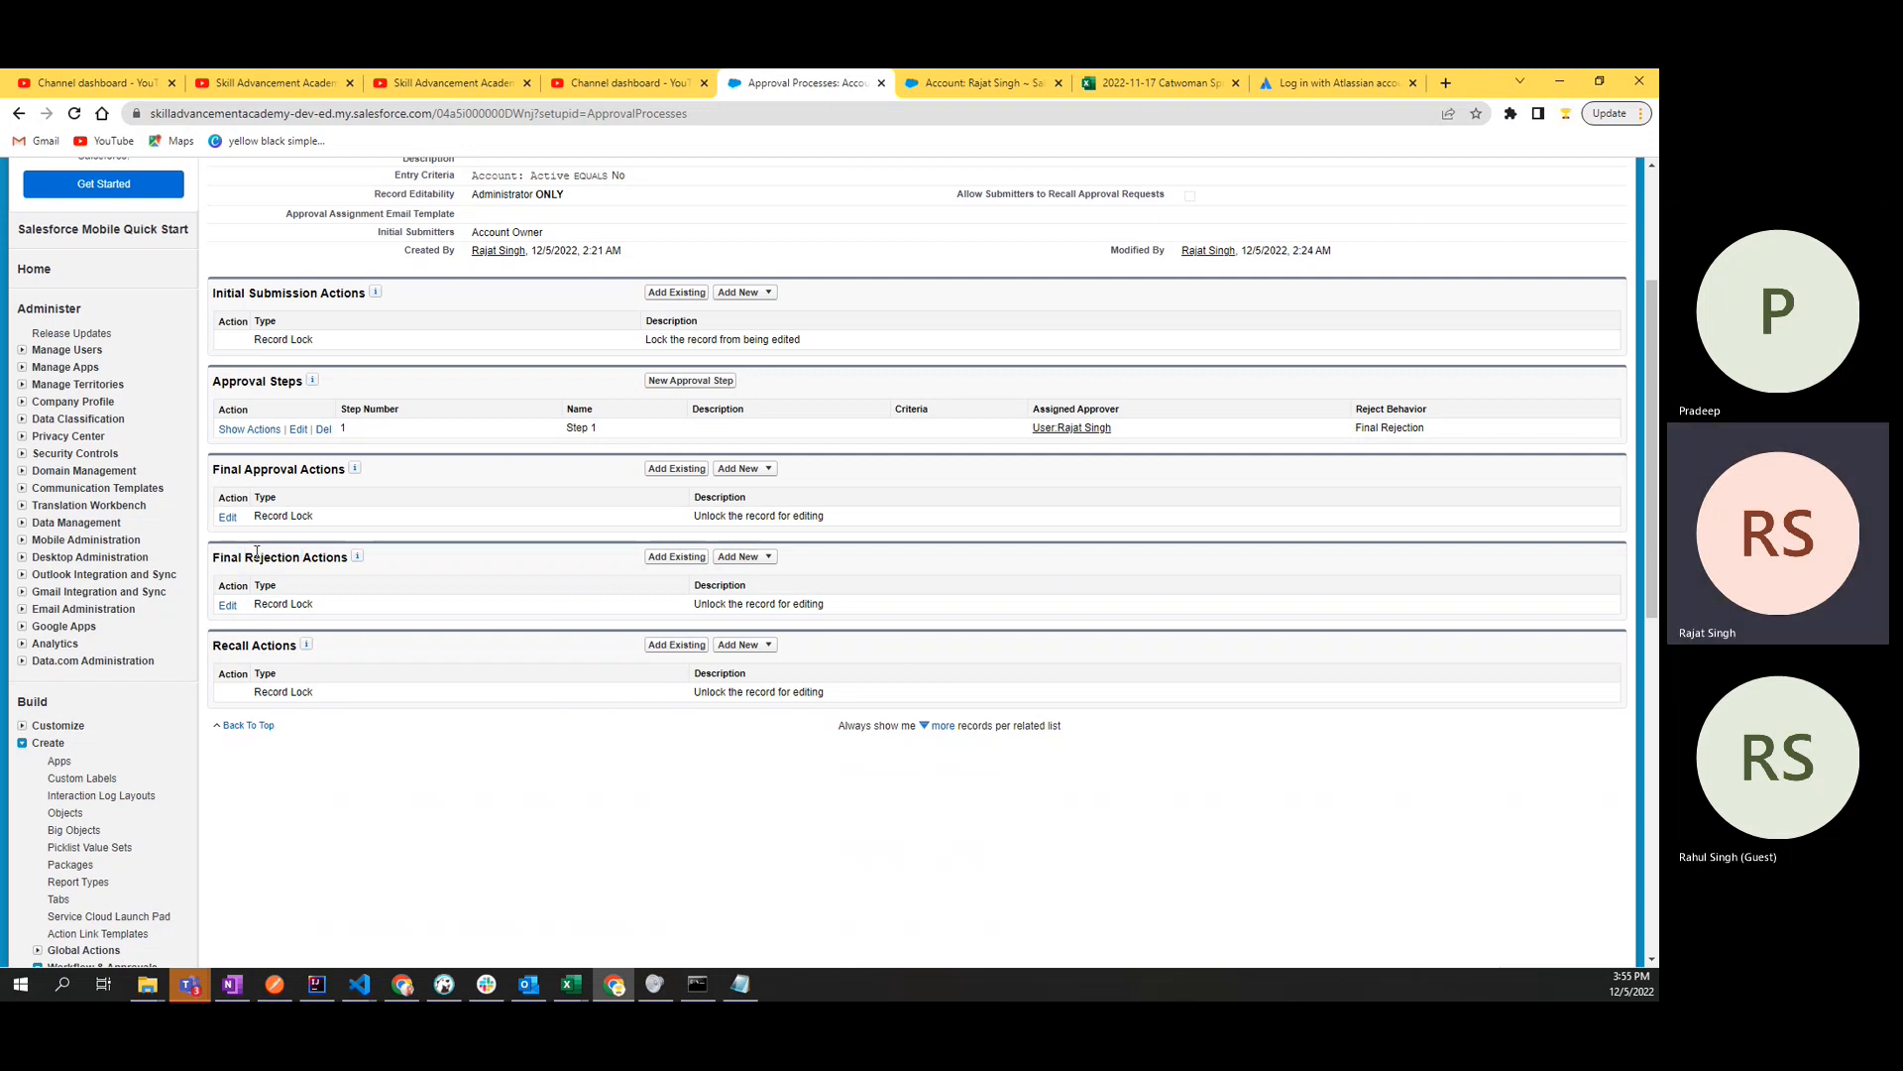
- Save the Final Rejection Record Lock behavior as "Unlock the record for editing"
double_click(811, 516)
left_click(228, 605)
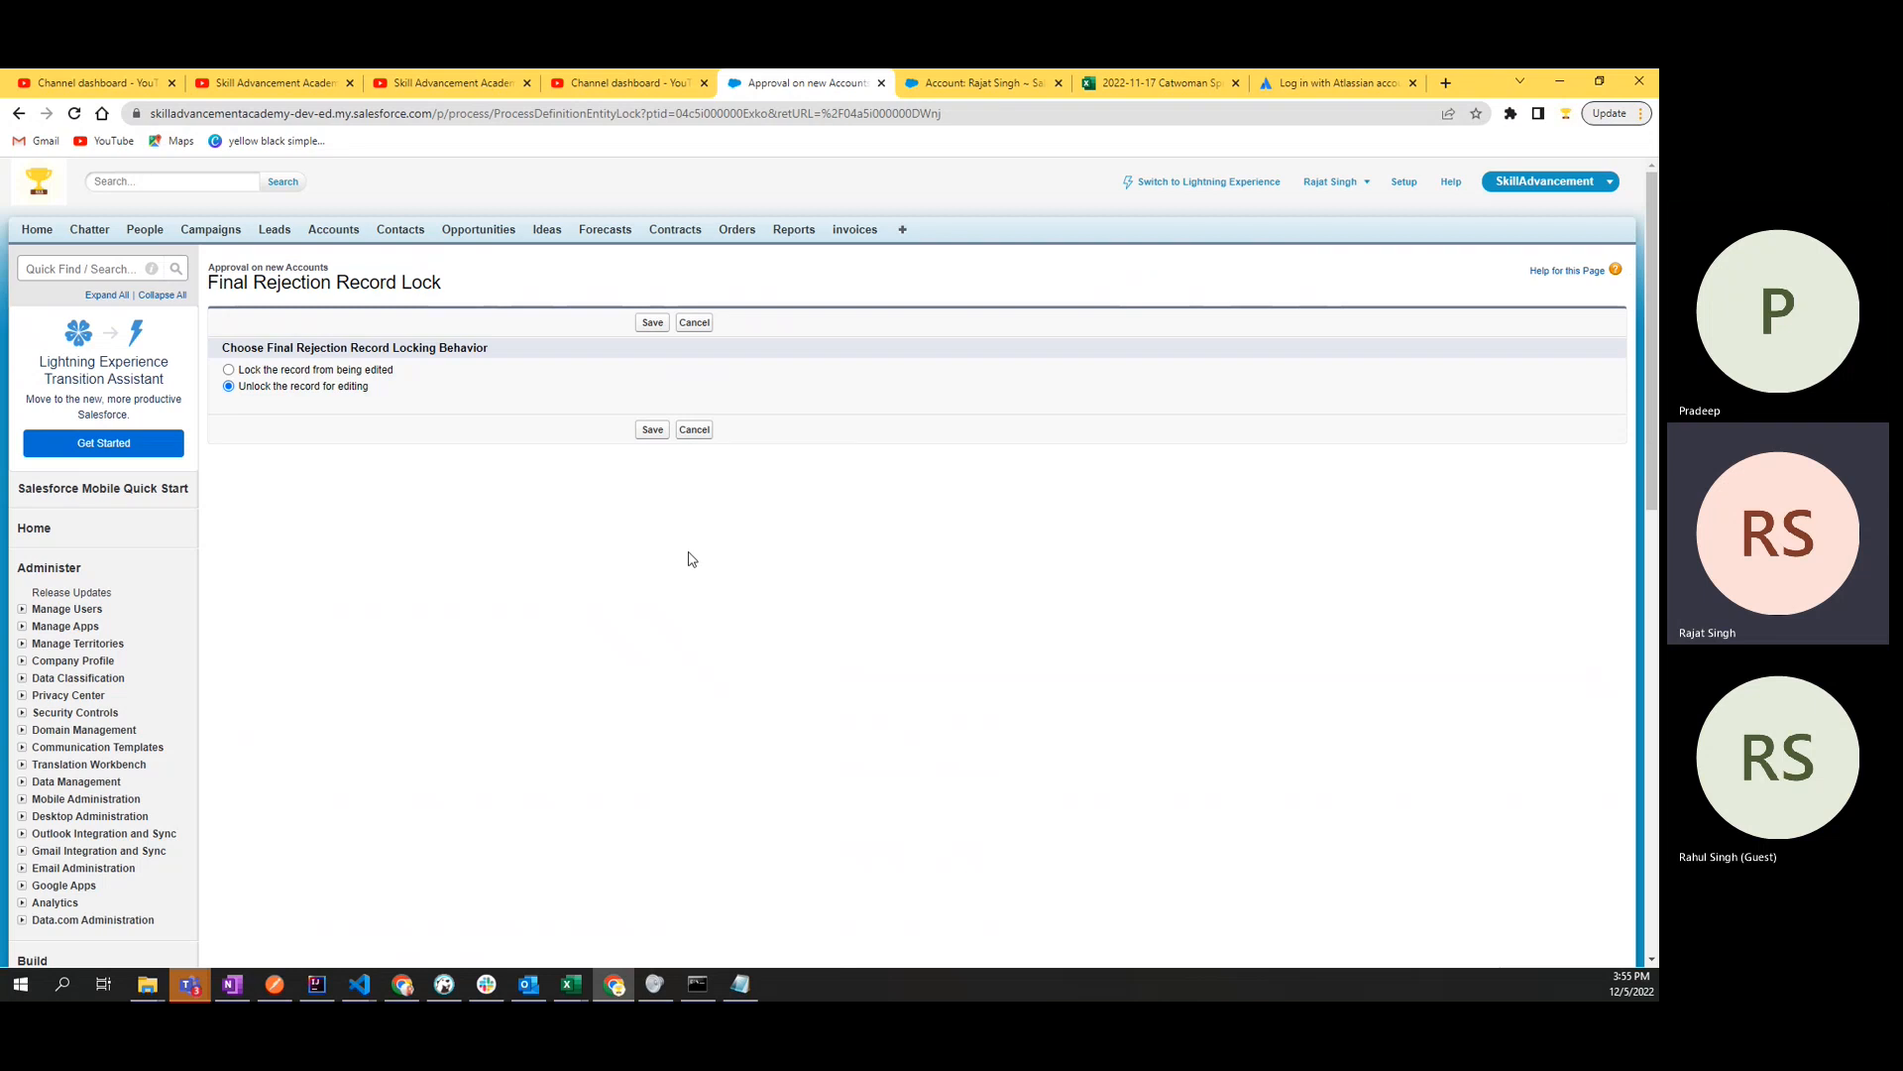
left_click(652, 431)
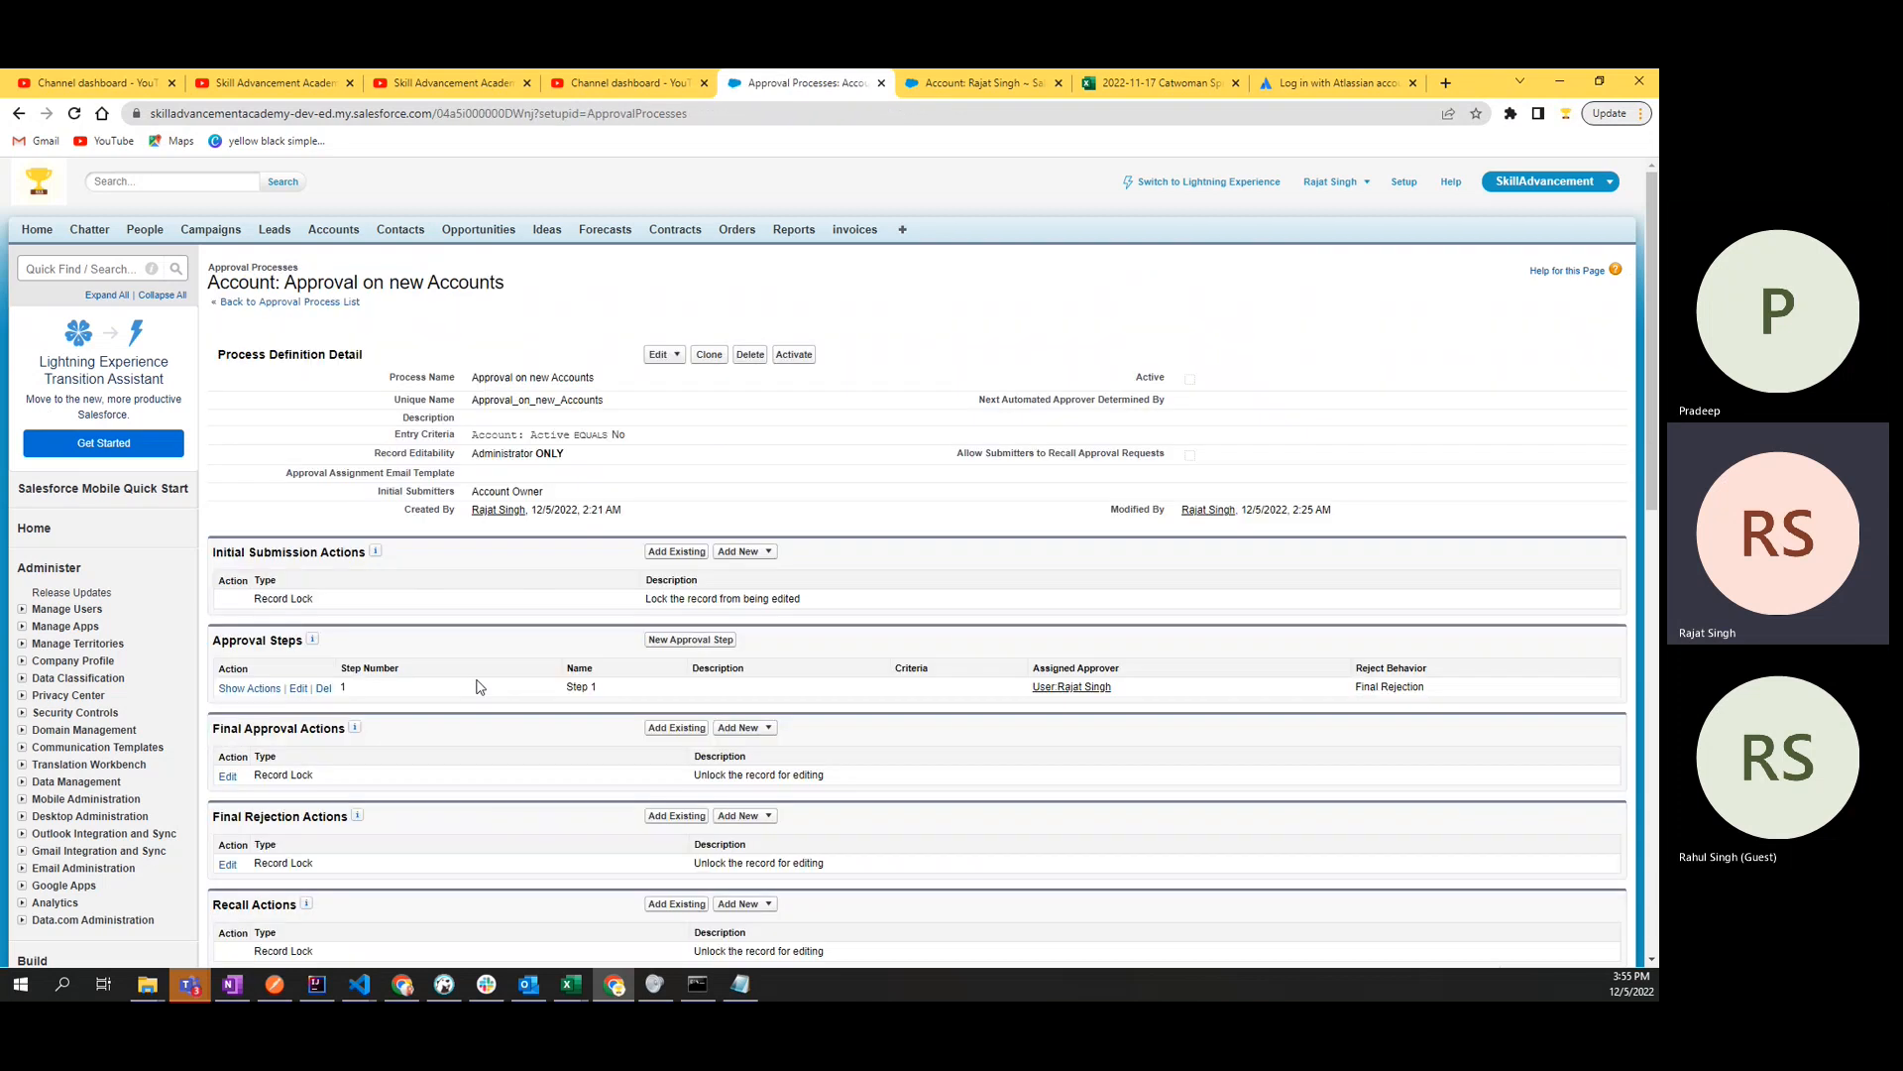
- Review the Record Lock entry and its description under Recall Actions
scroll(479, 714, "down", 4)
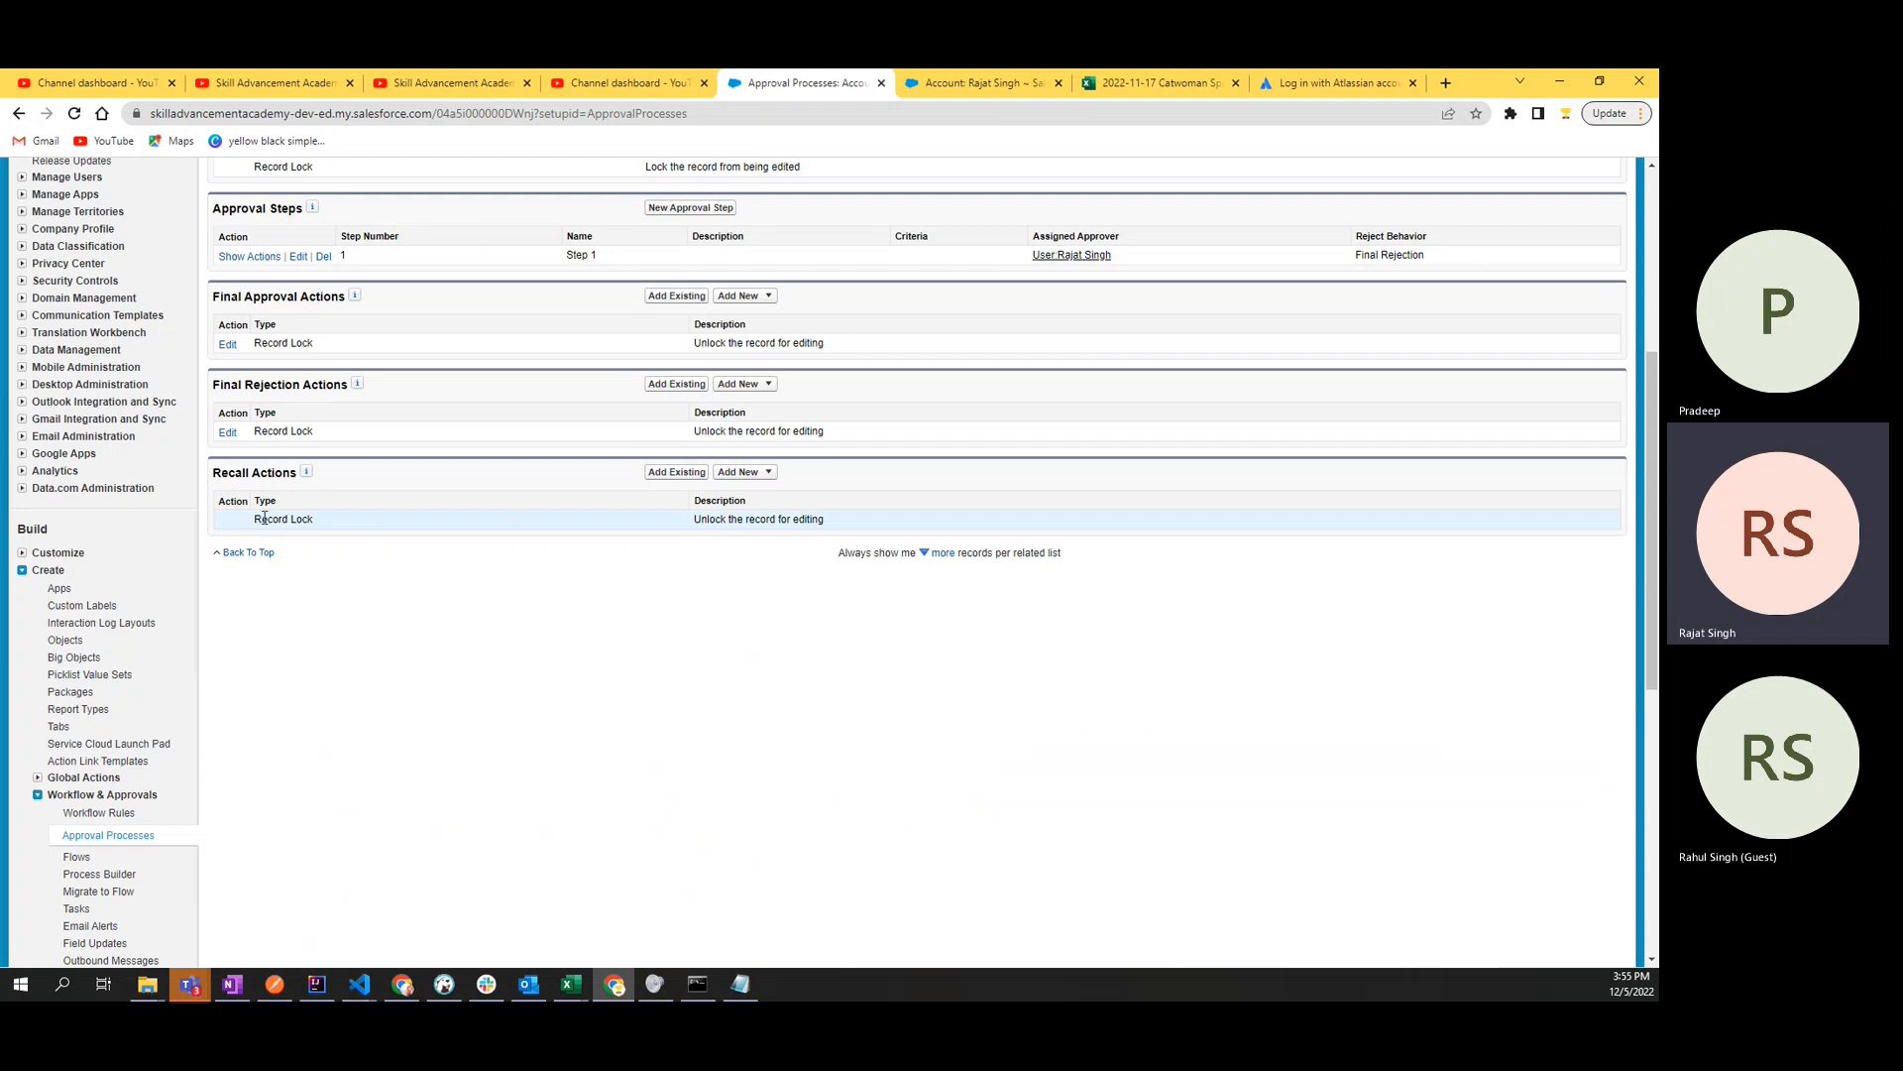
left_click_drag(265, 518, 842, 526)
left_click(843, 527)
left_click_drag(244, 530, 428, 531)
left_click(429, 532)
left_click_drag(313, 521, 260, 524)
left_click(260, 525)
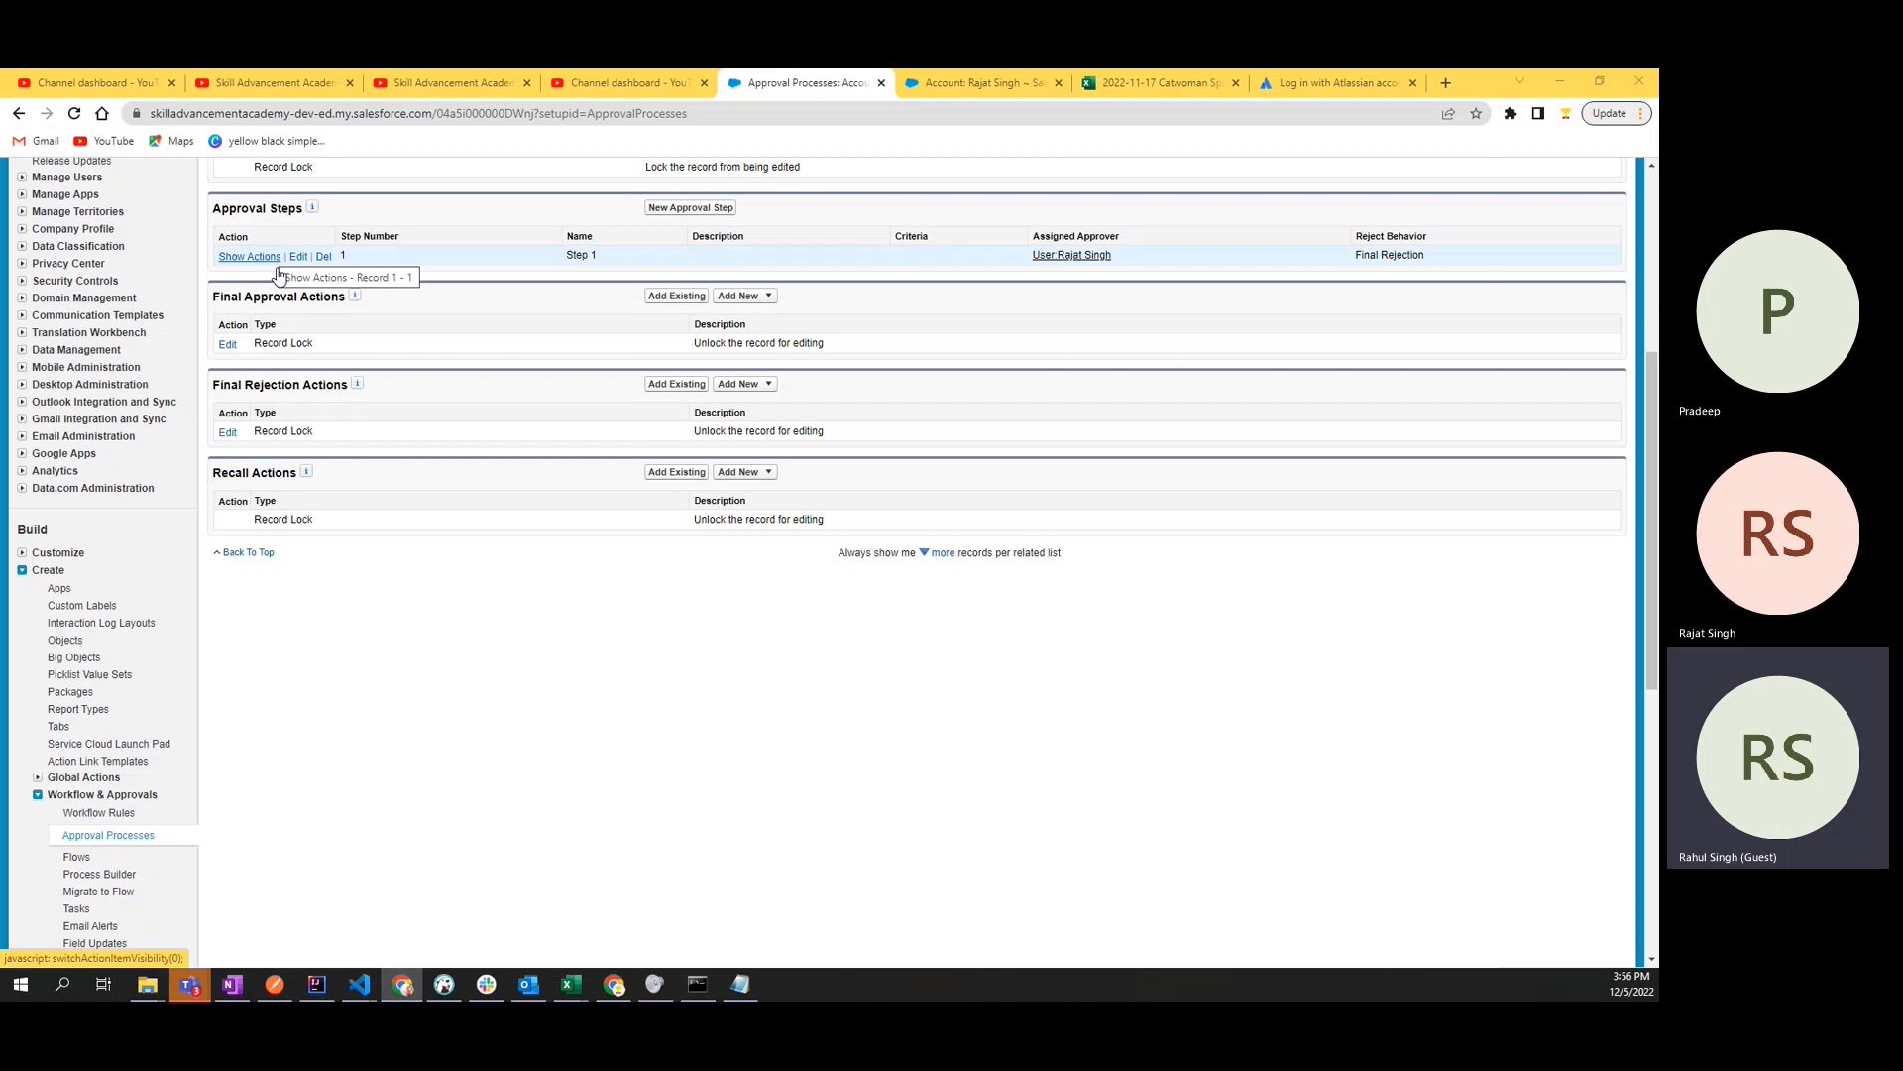
- Review the approval process title and the Initial Submission Actions section of the process definition
scroll(711, 646, "up", 5)
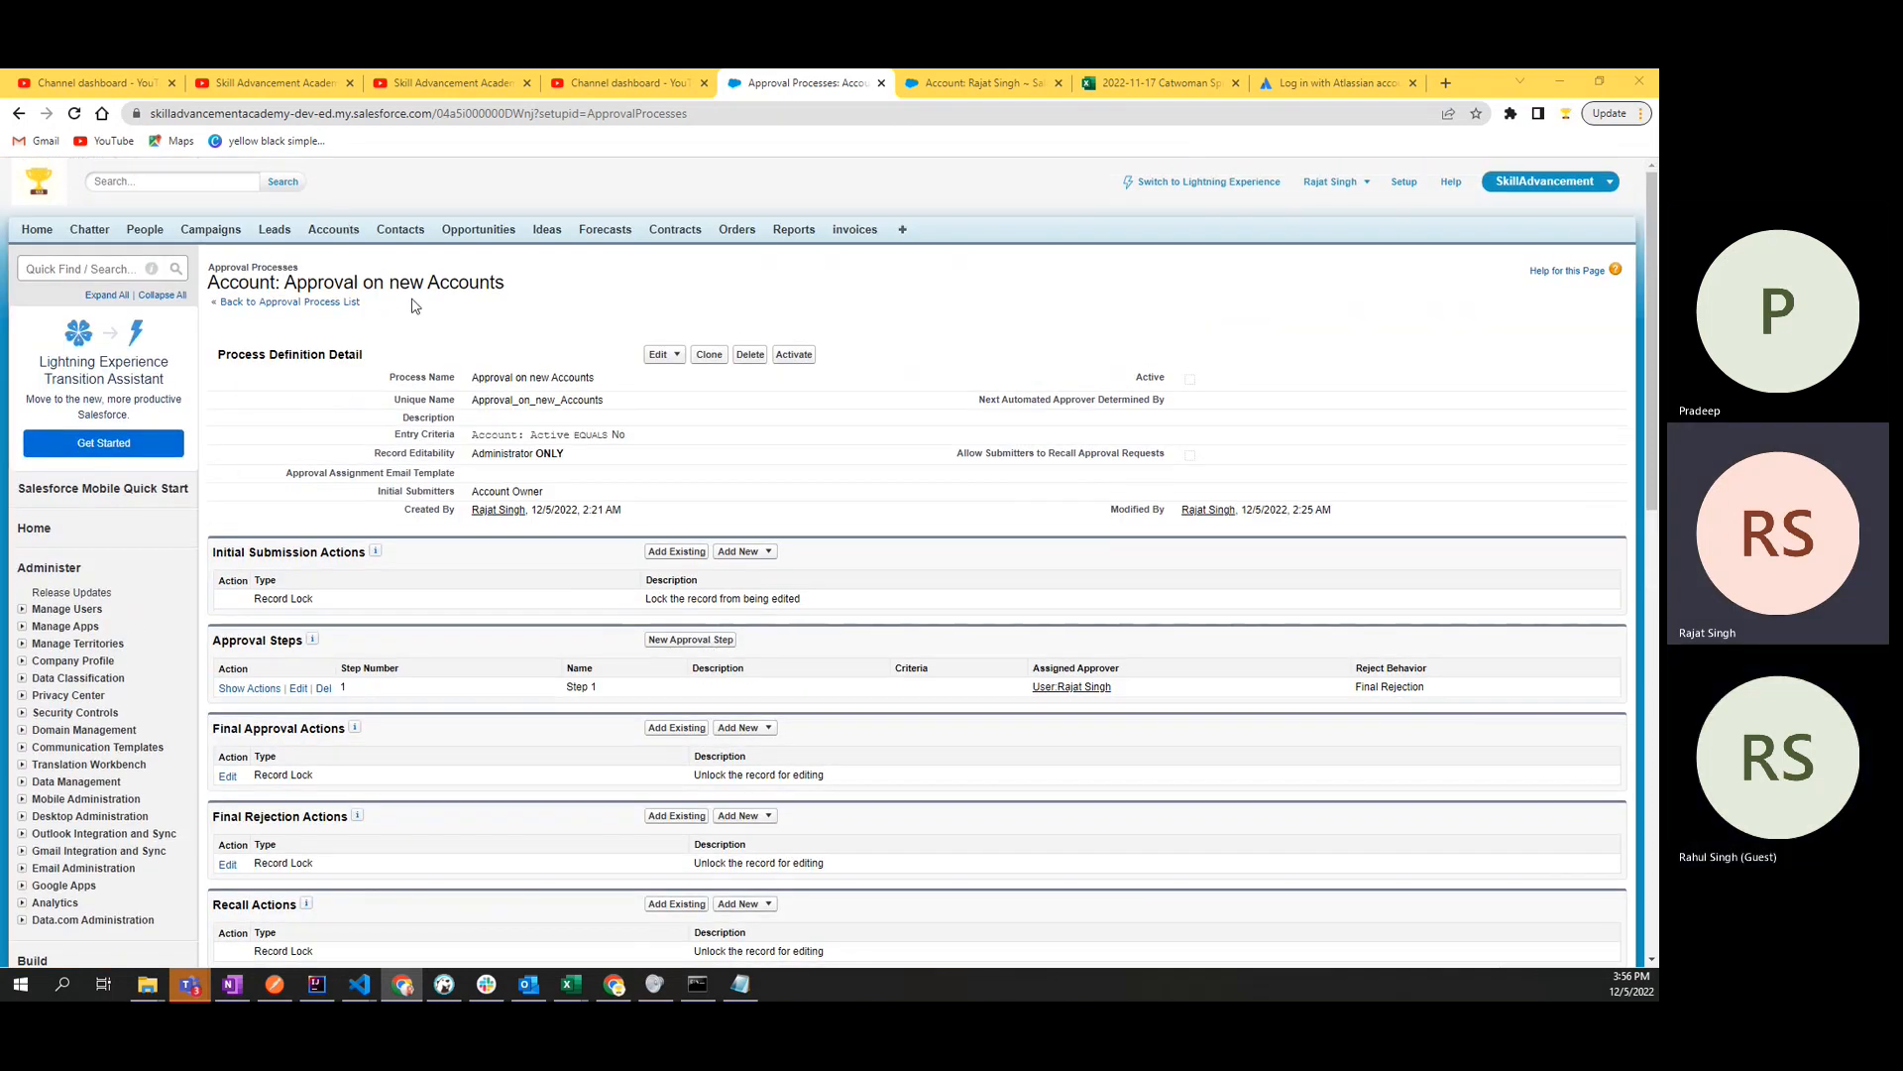
left_click_drag(285, 281, 560, 290)
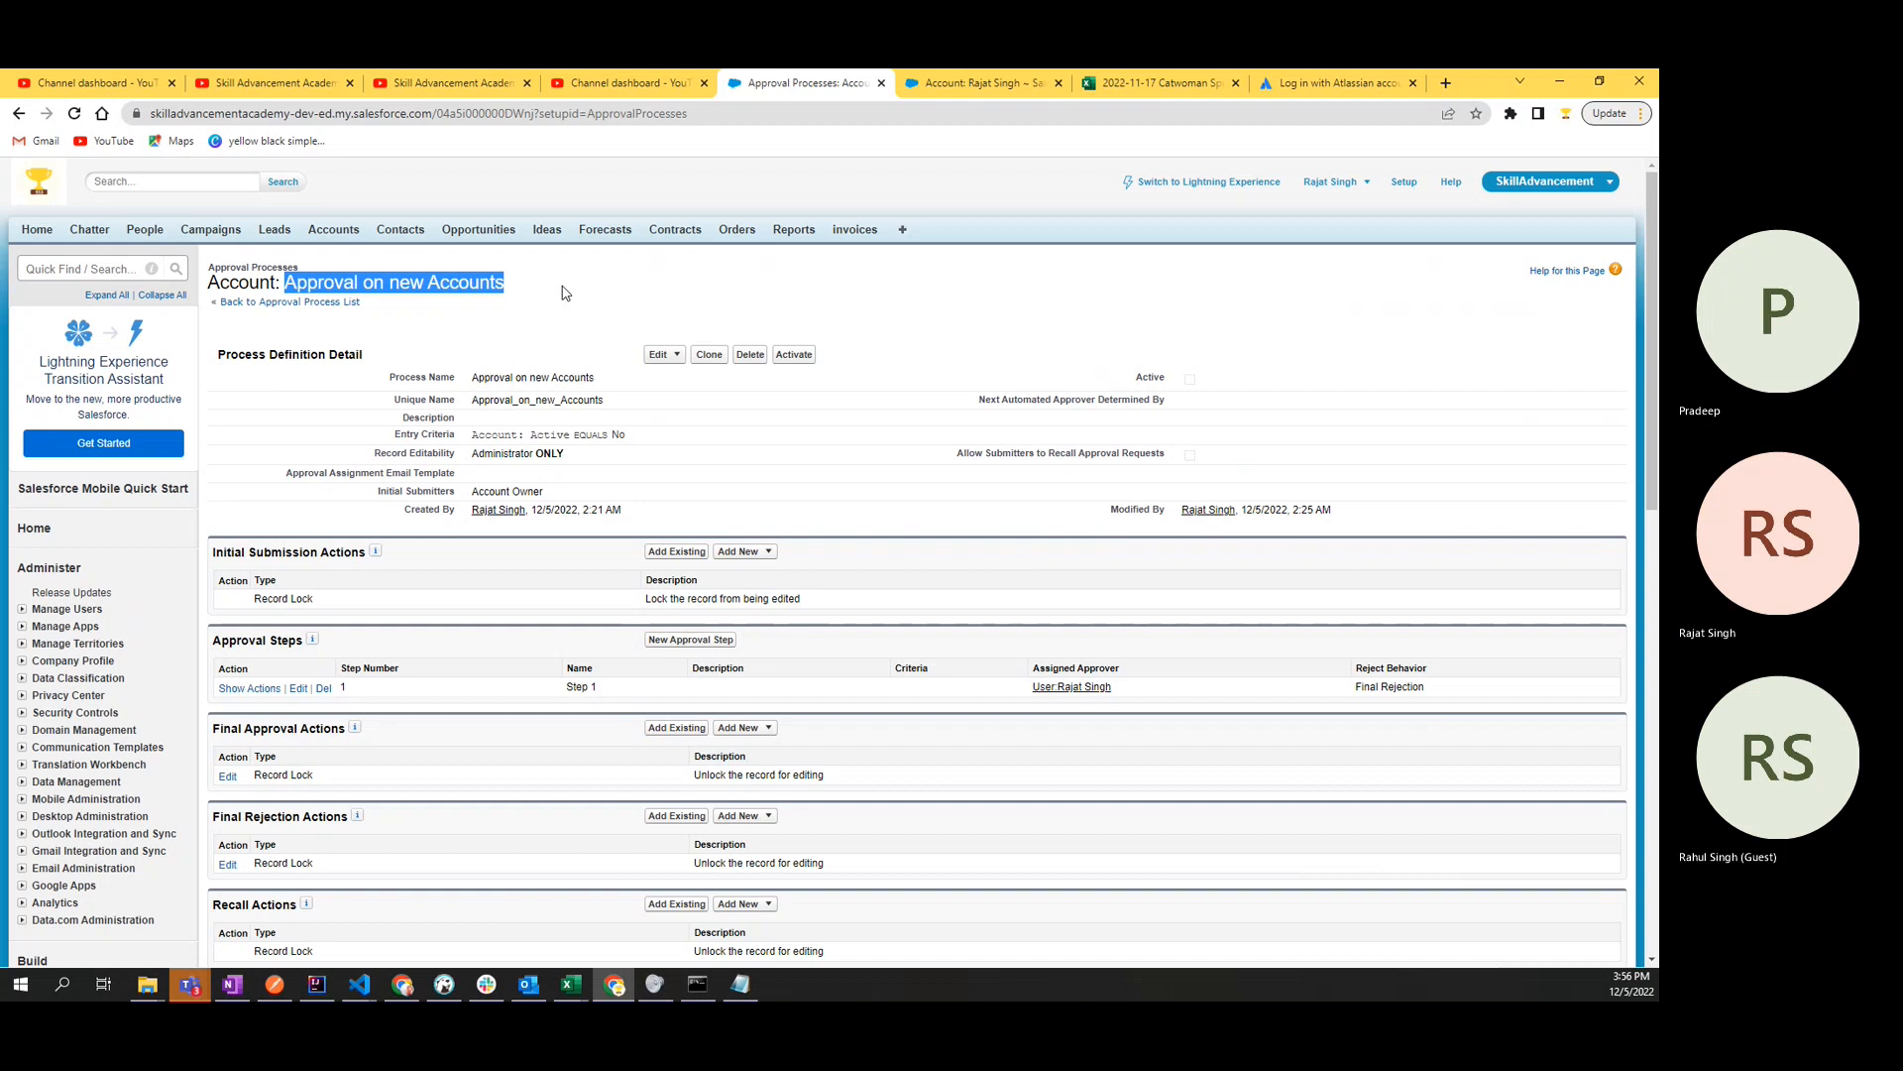
left_click(566, 293)
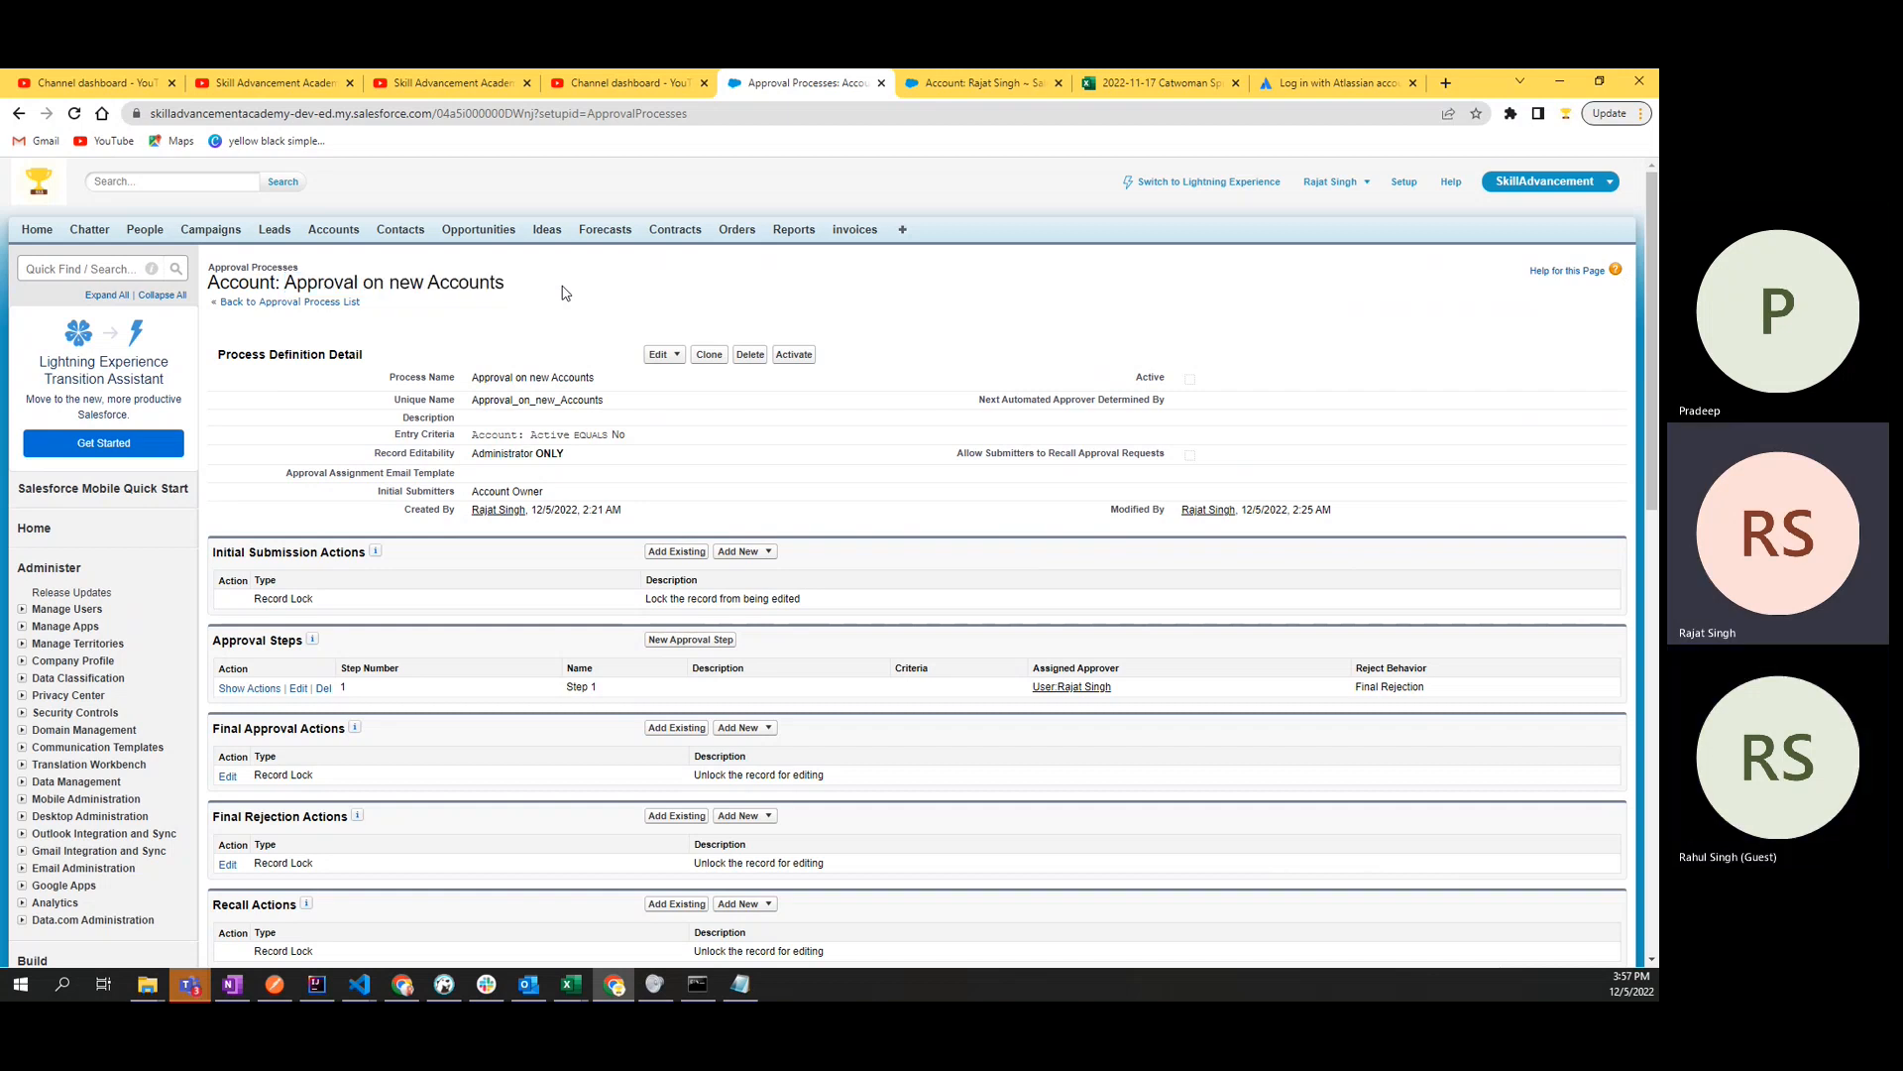
scroll(565, 296, "down", 1)
scroll(565, 296, "up", 1)
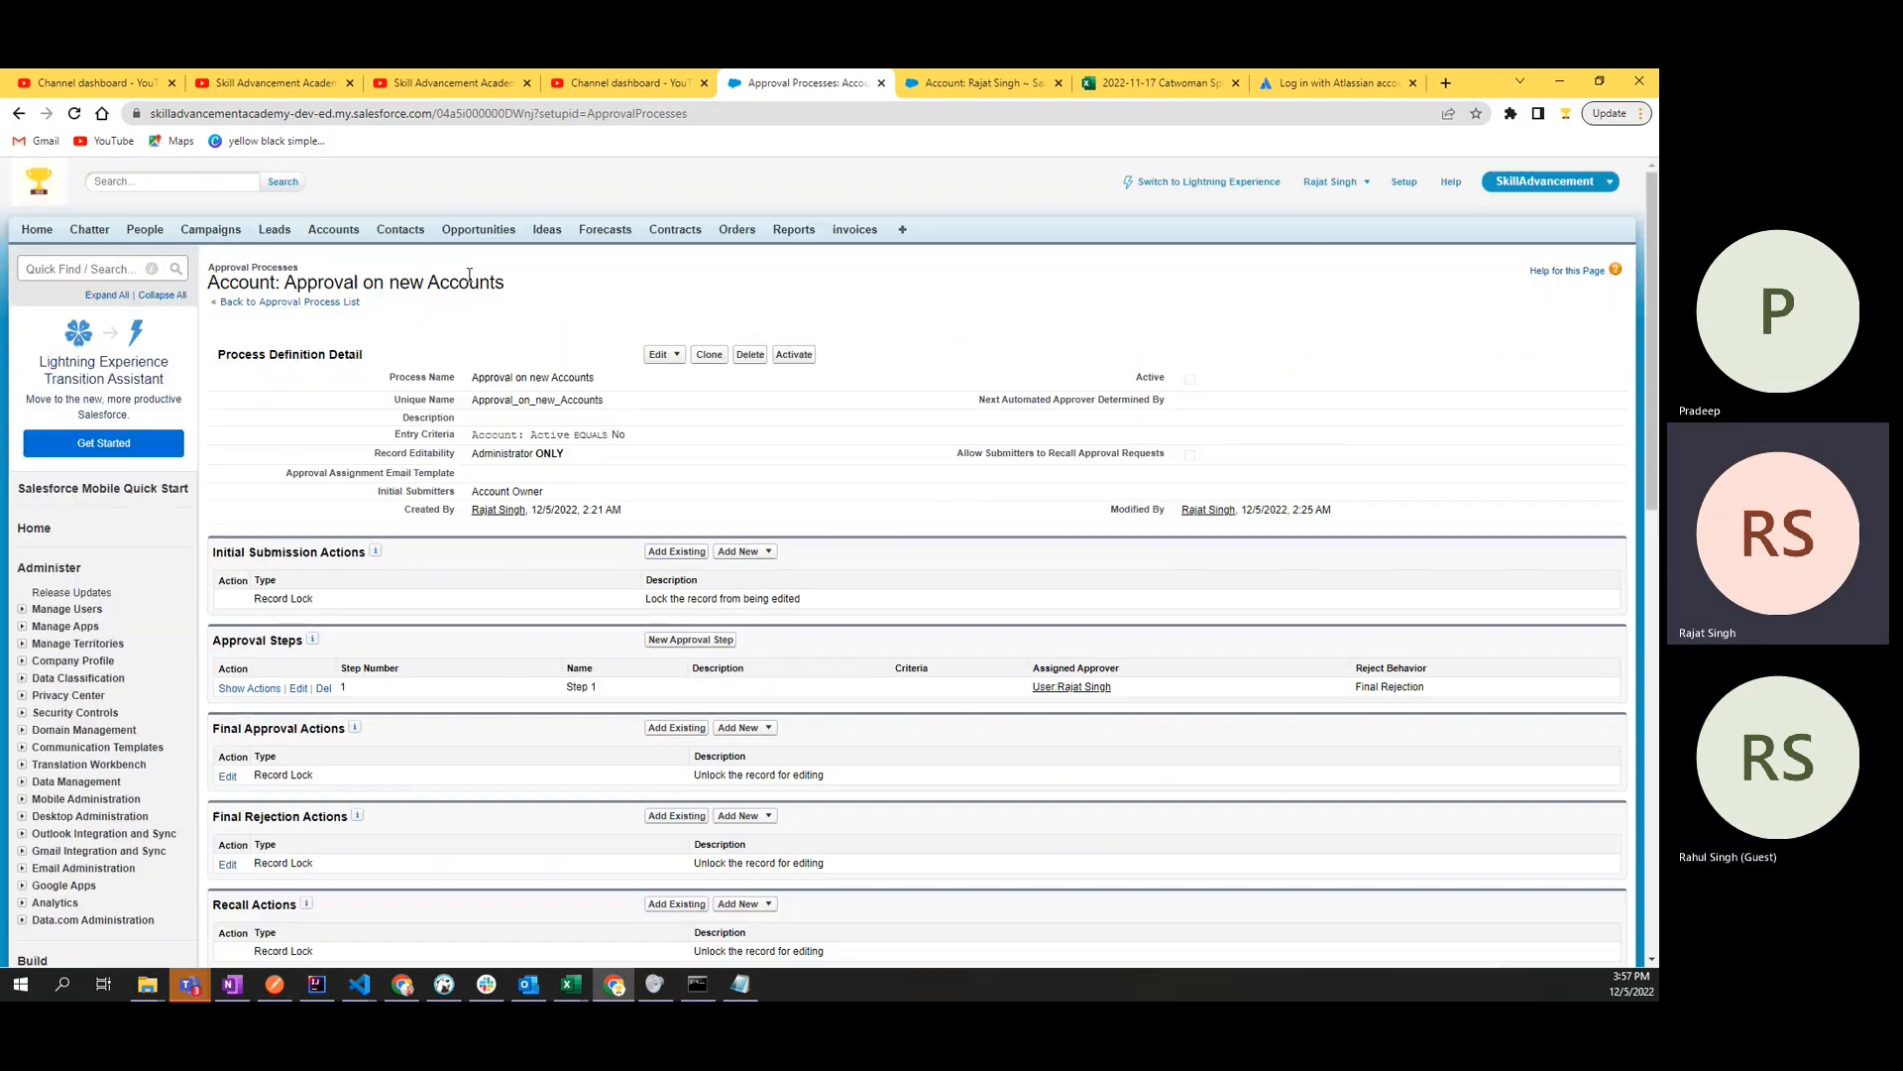
triple_click(293, 282)
left_click(561, 298)
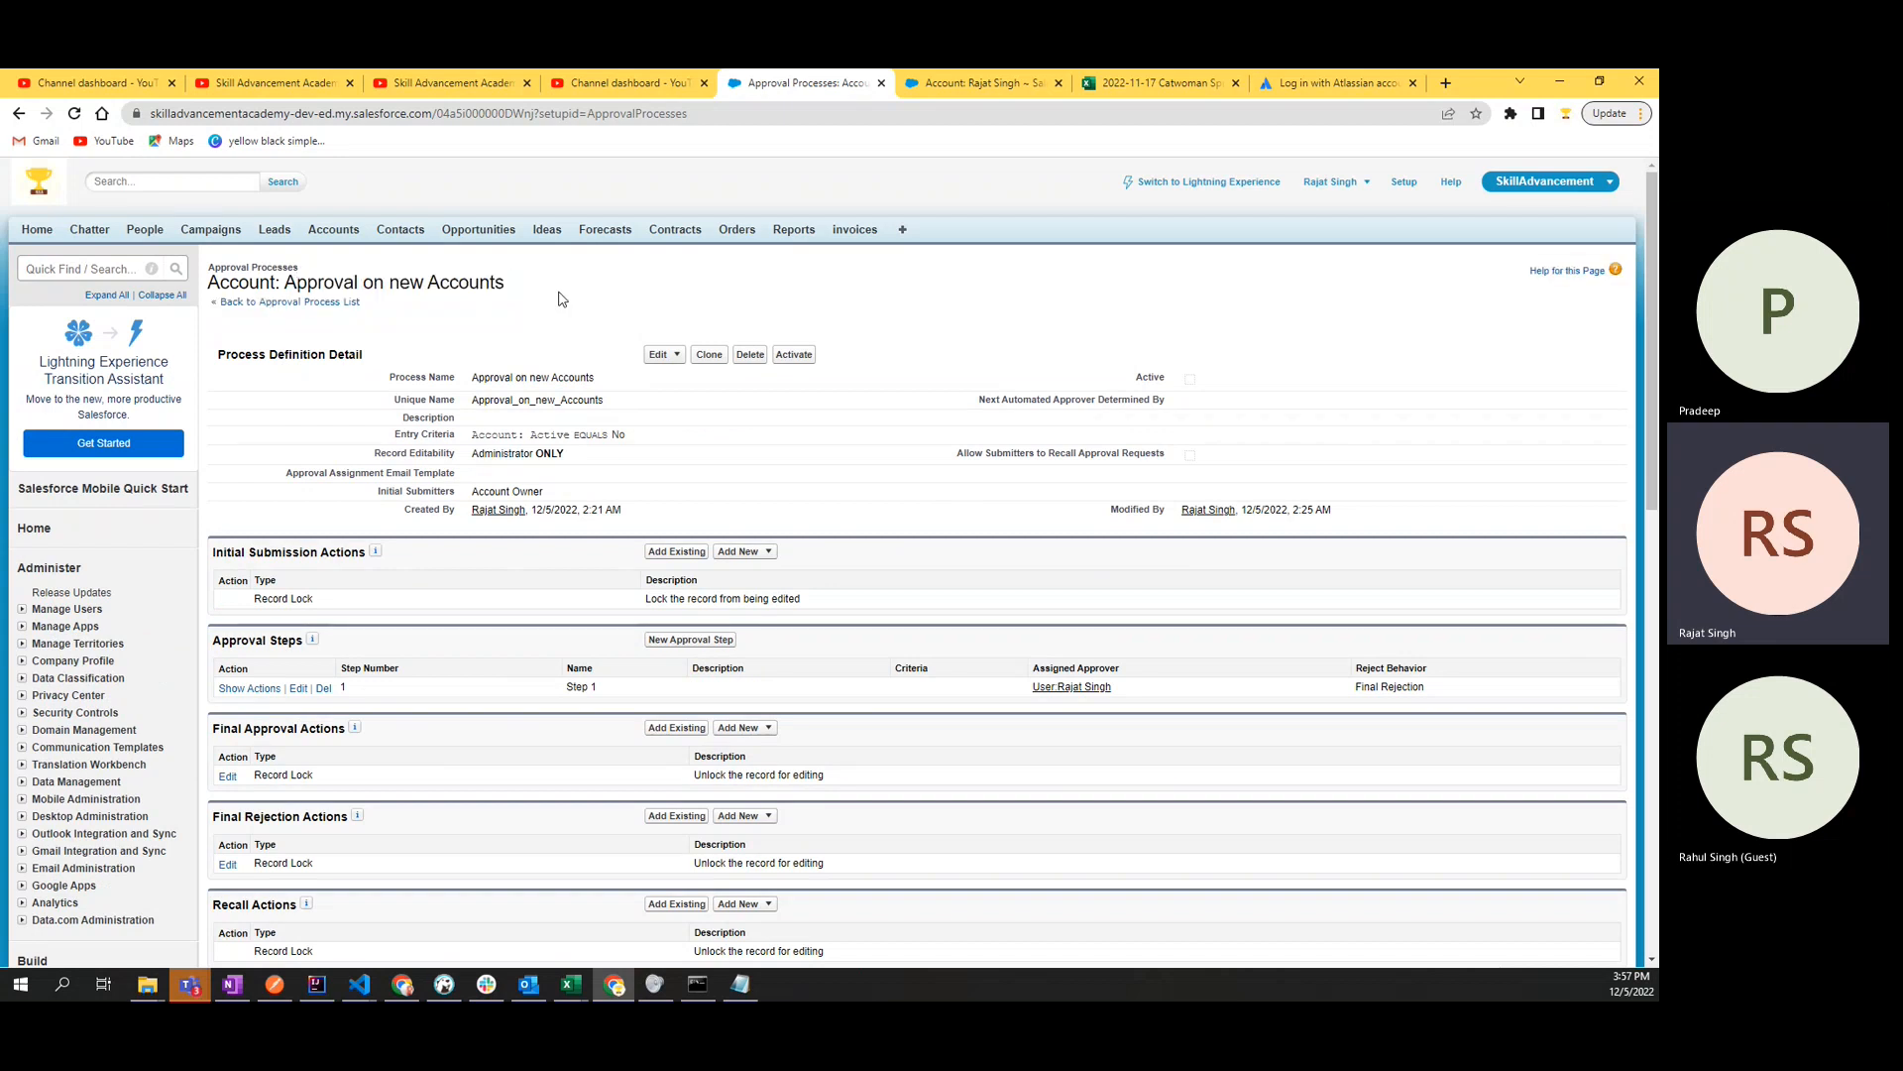
scroll(561, 297, "down", 1)
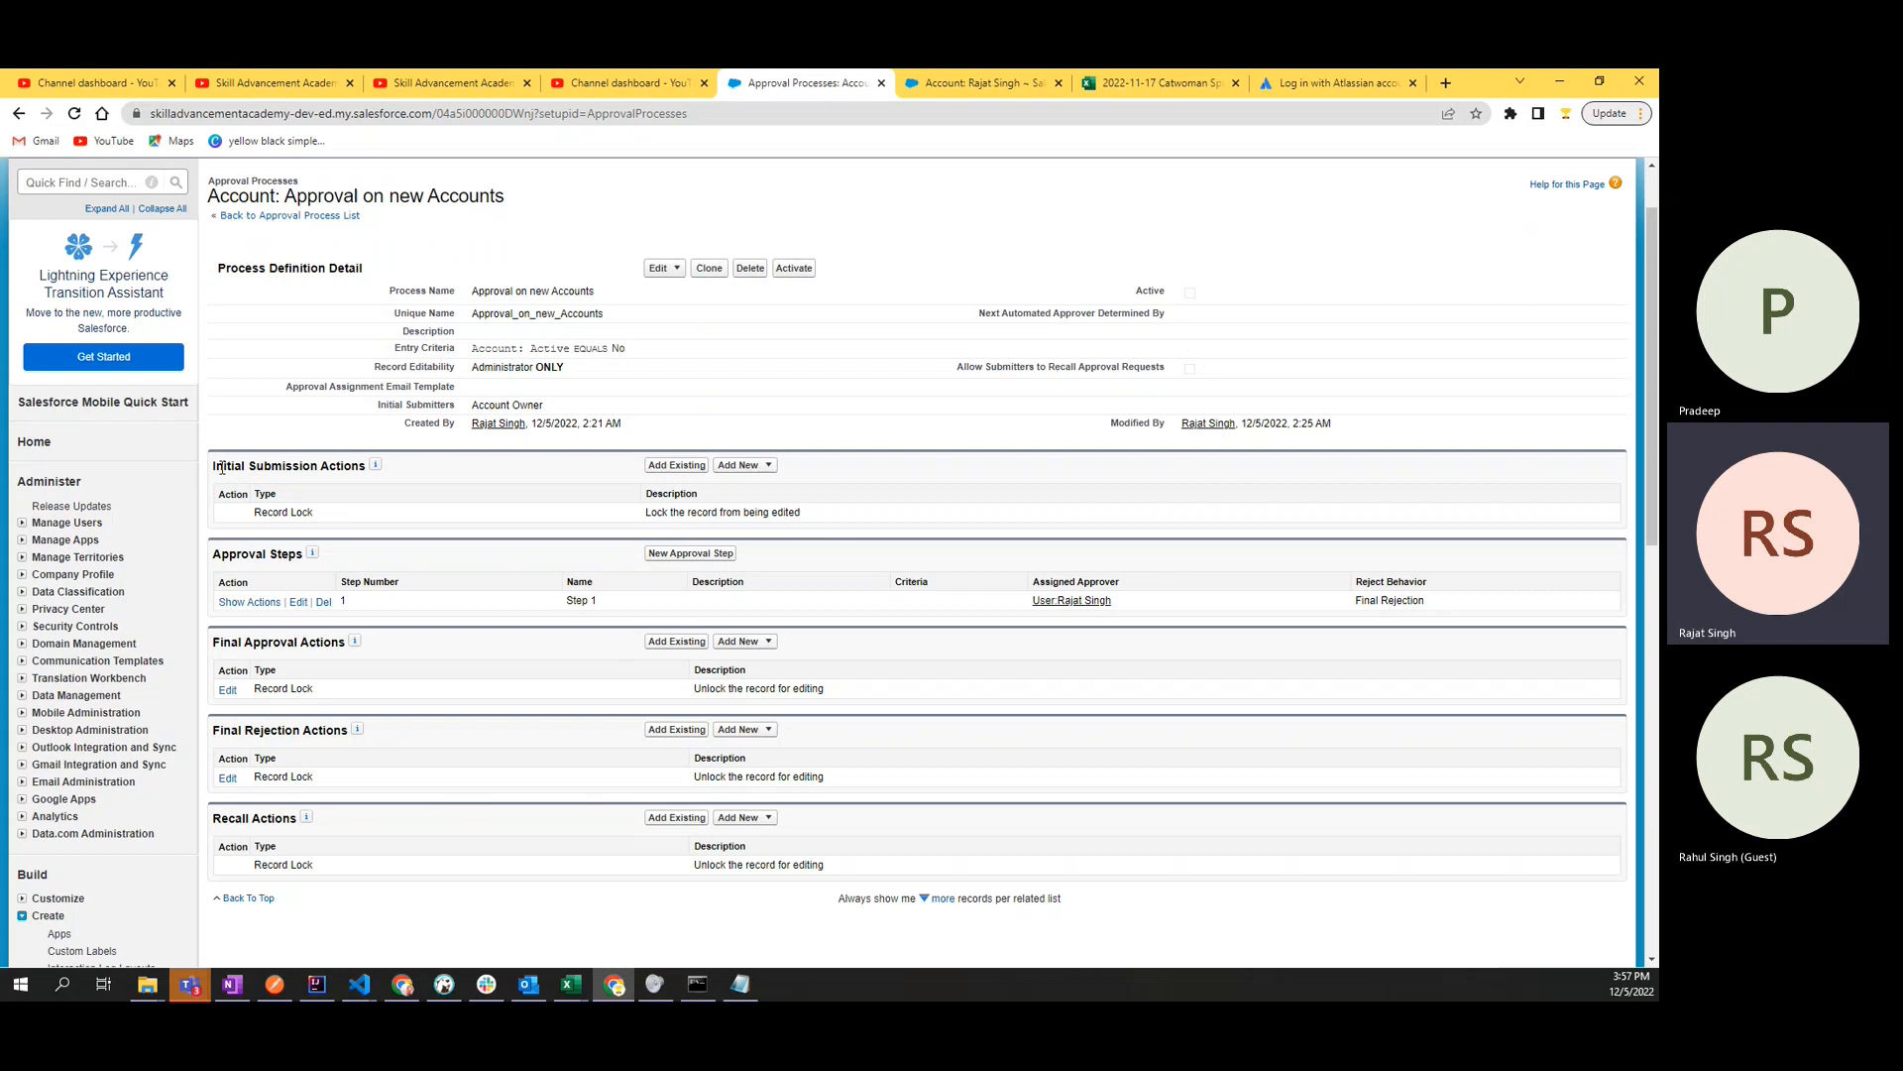
left_click_drag(212, 466, 364, 473)
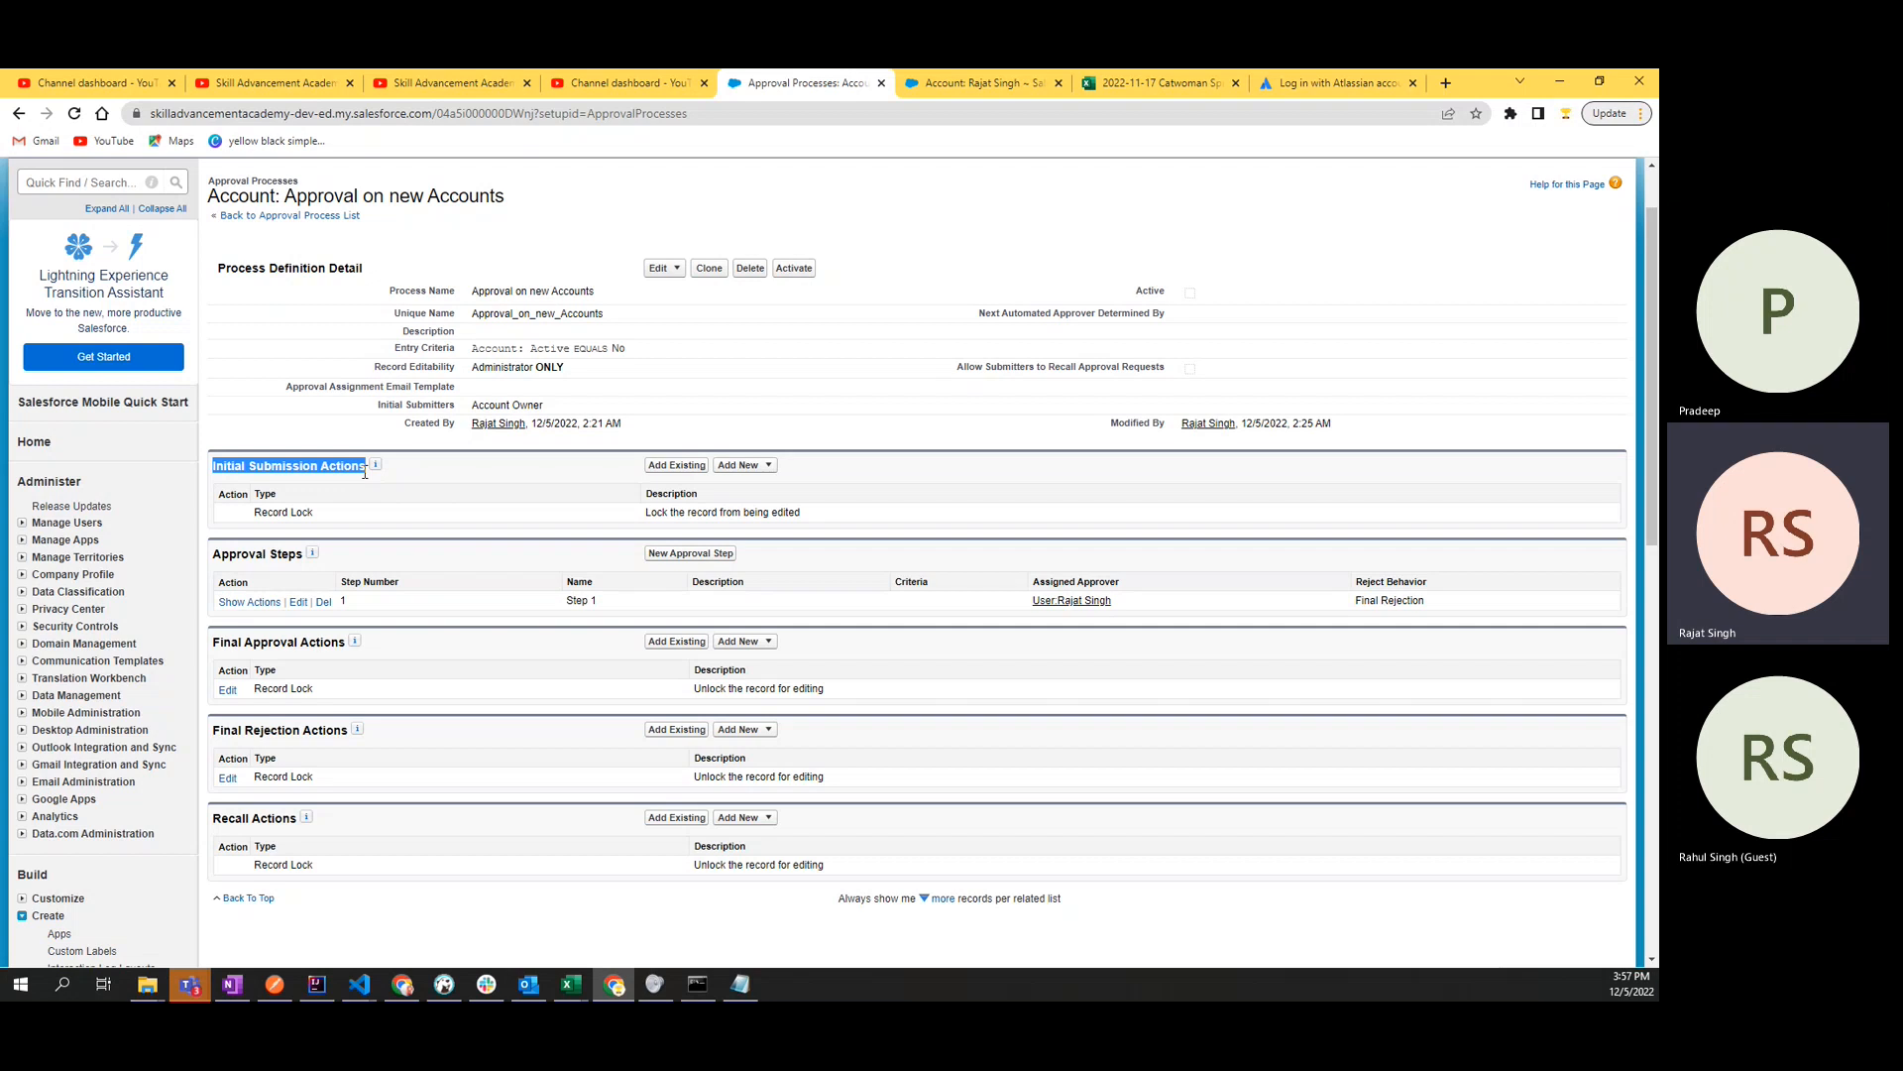
- Open the Accounts home page in a new browser tab while keeping the approval process in view
scroll(365, 473, "up", 1)
middle_click(334, 239)
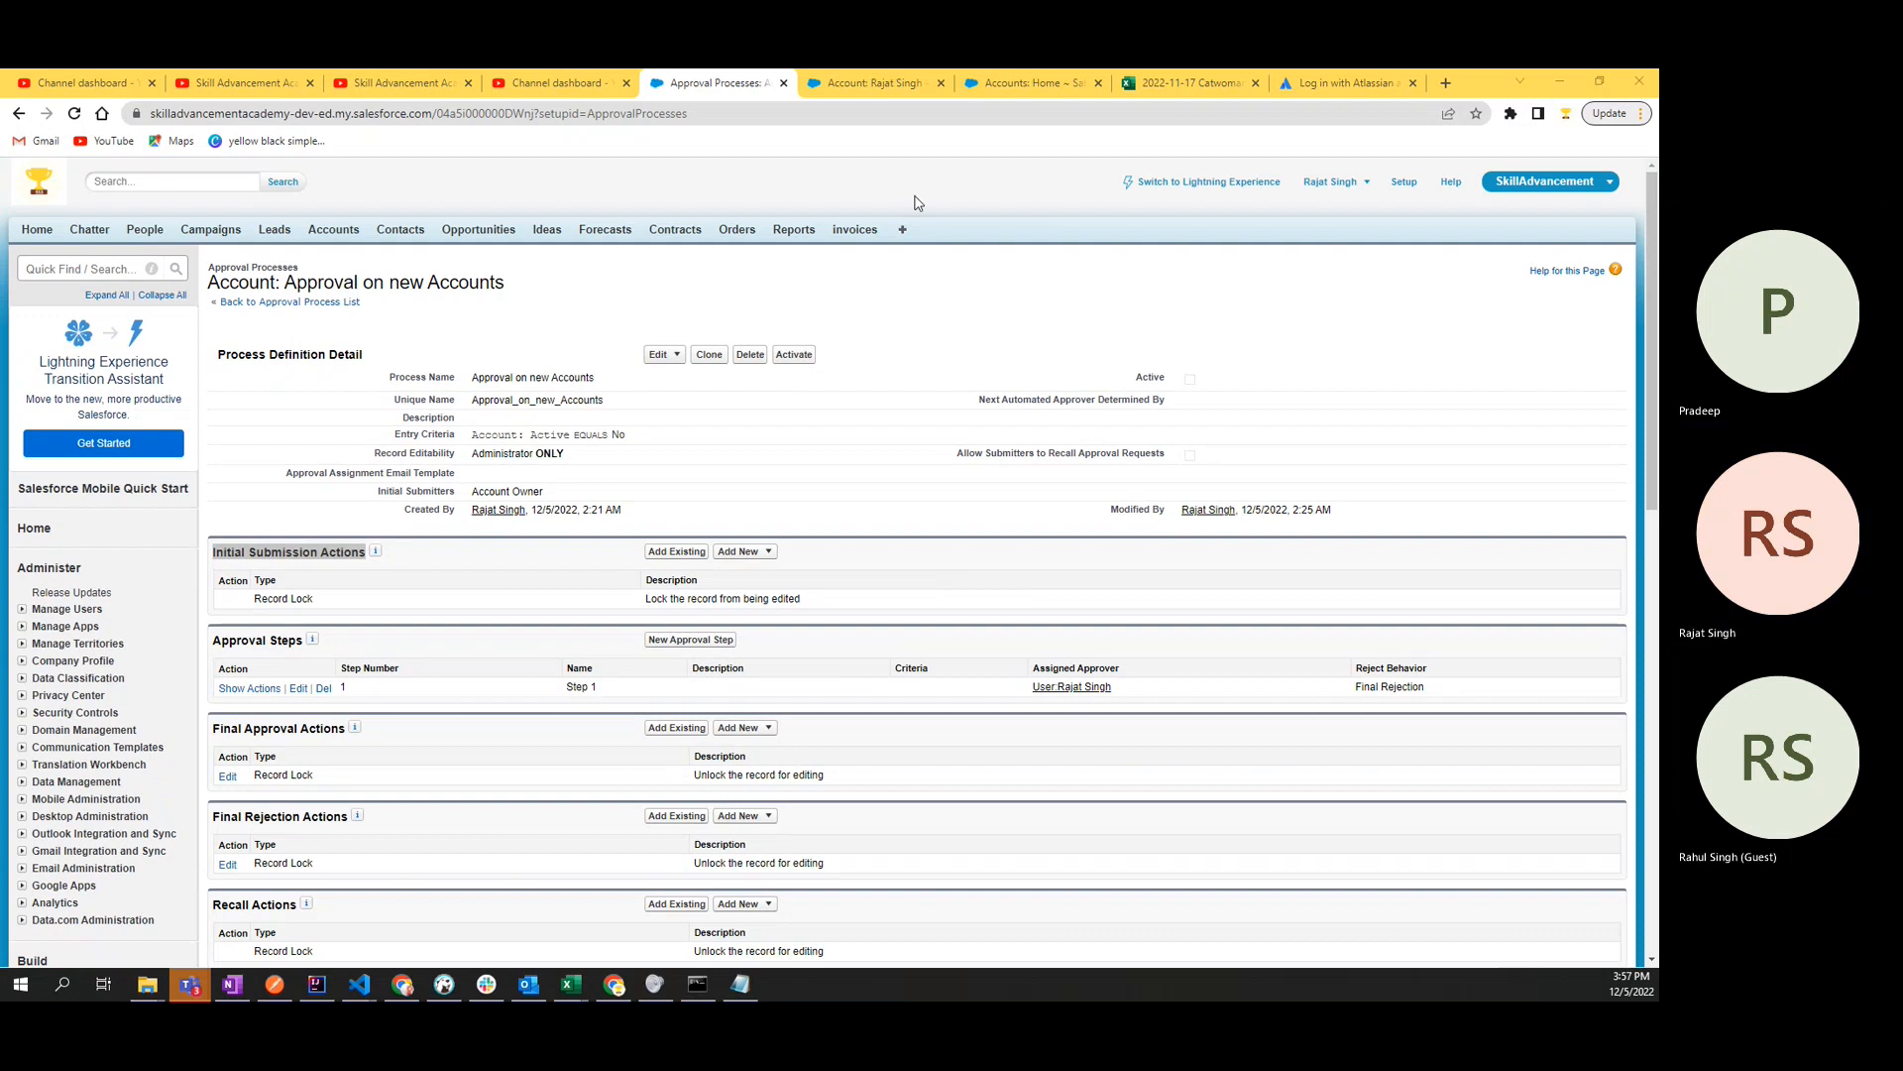
left_click(813, 393)
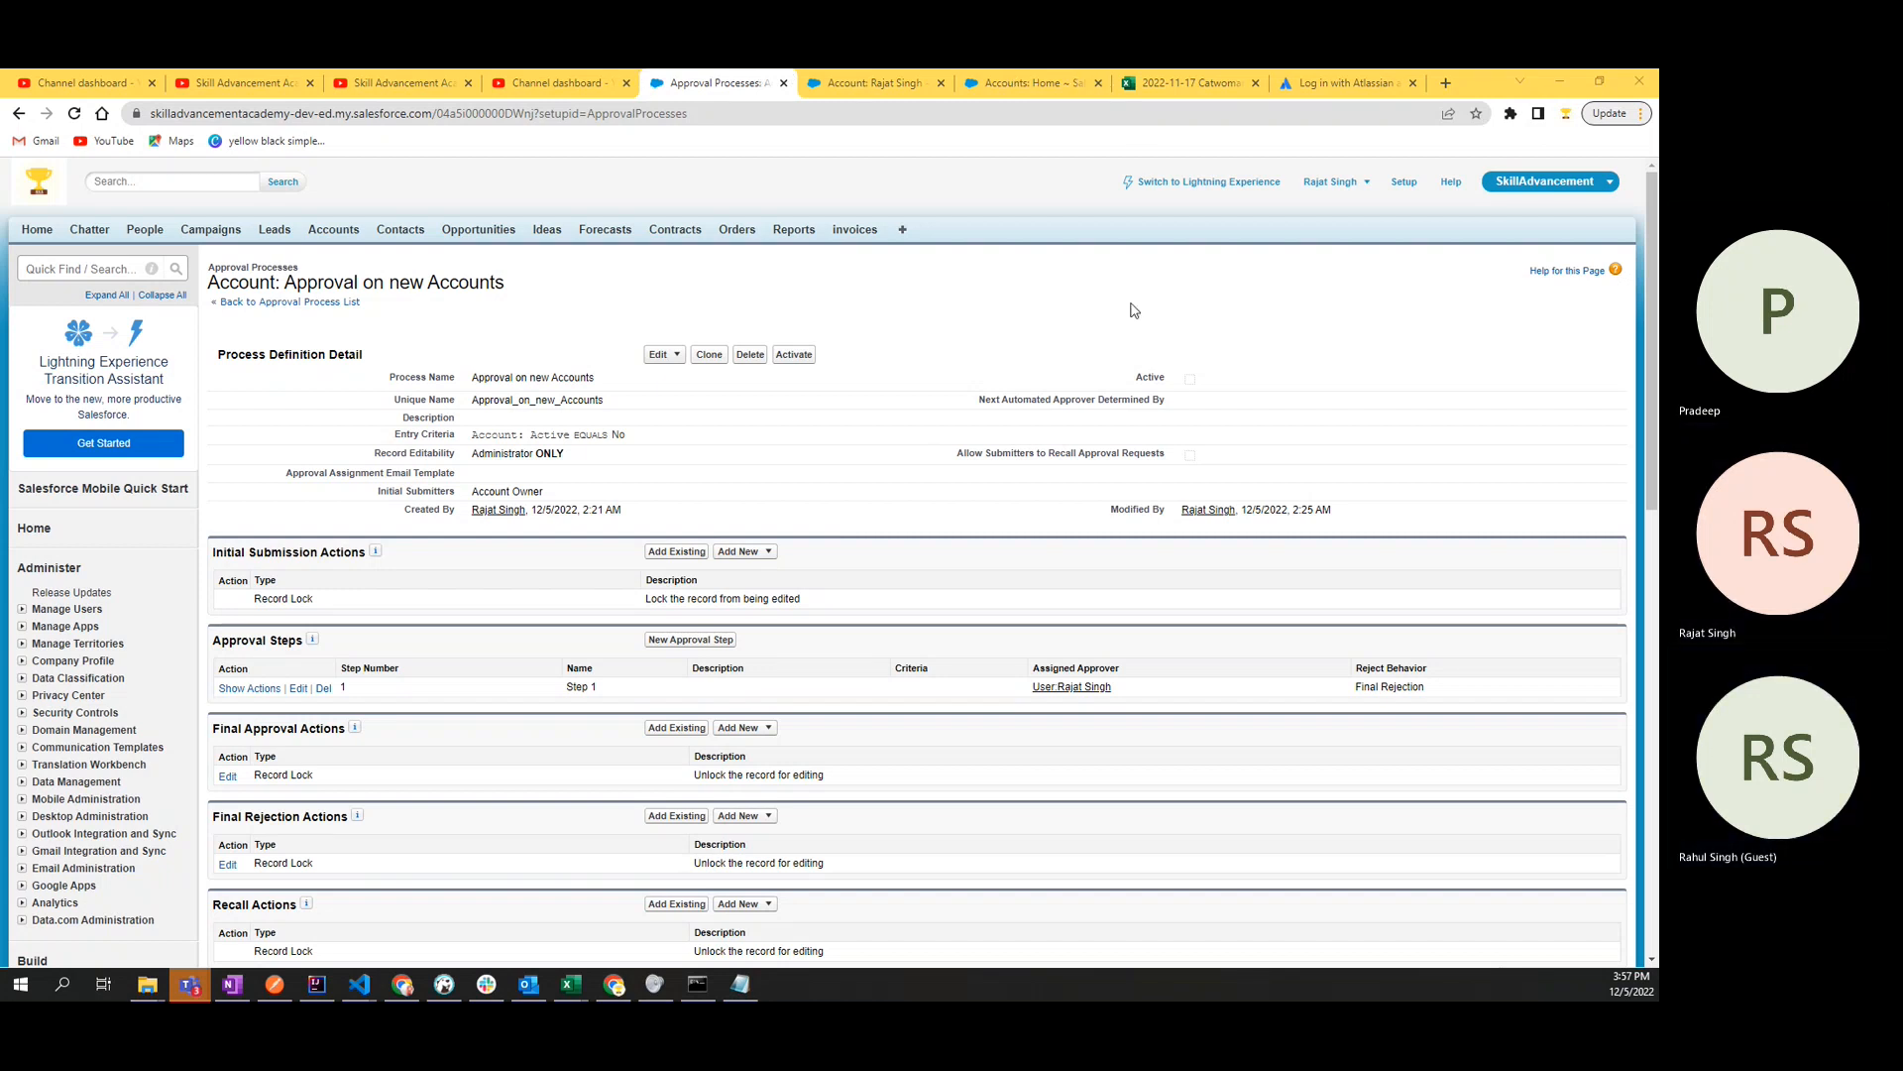
left_click(897, 317)
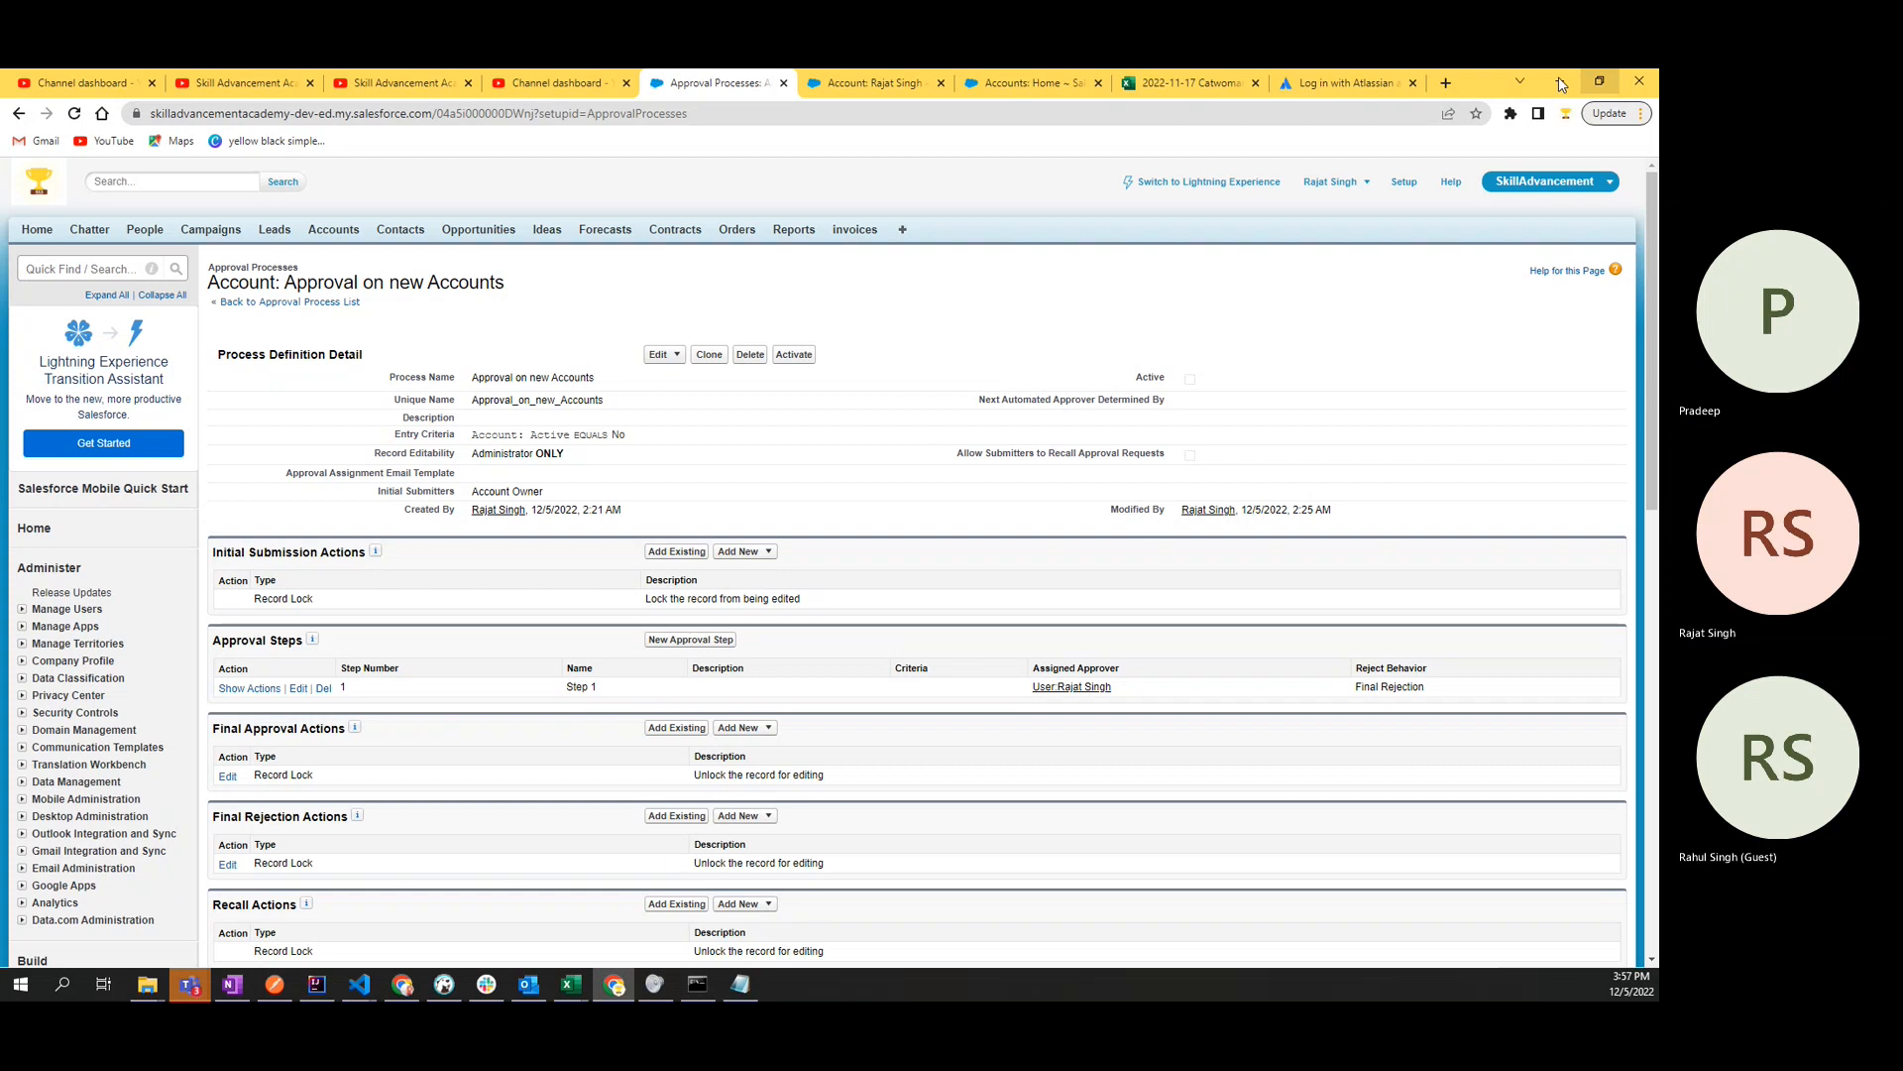
double_click(1477, 83)
left_click_drag(1514, 146, 1221, 146)
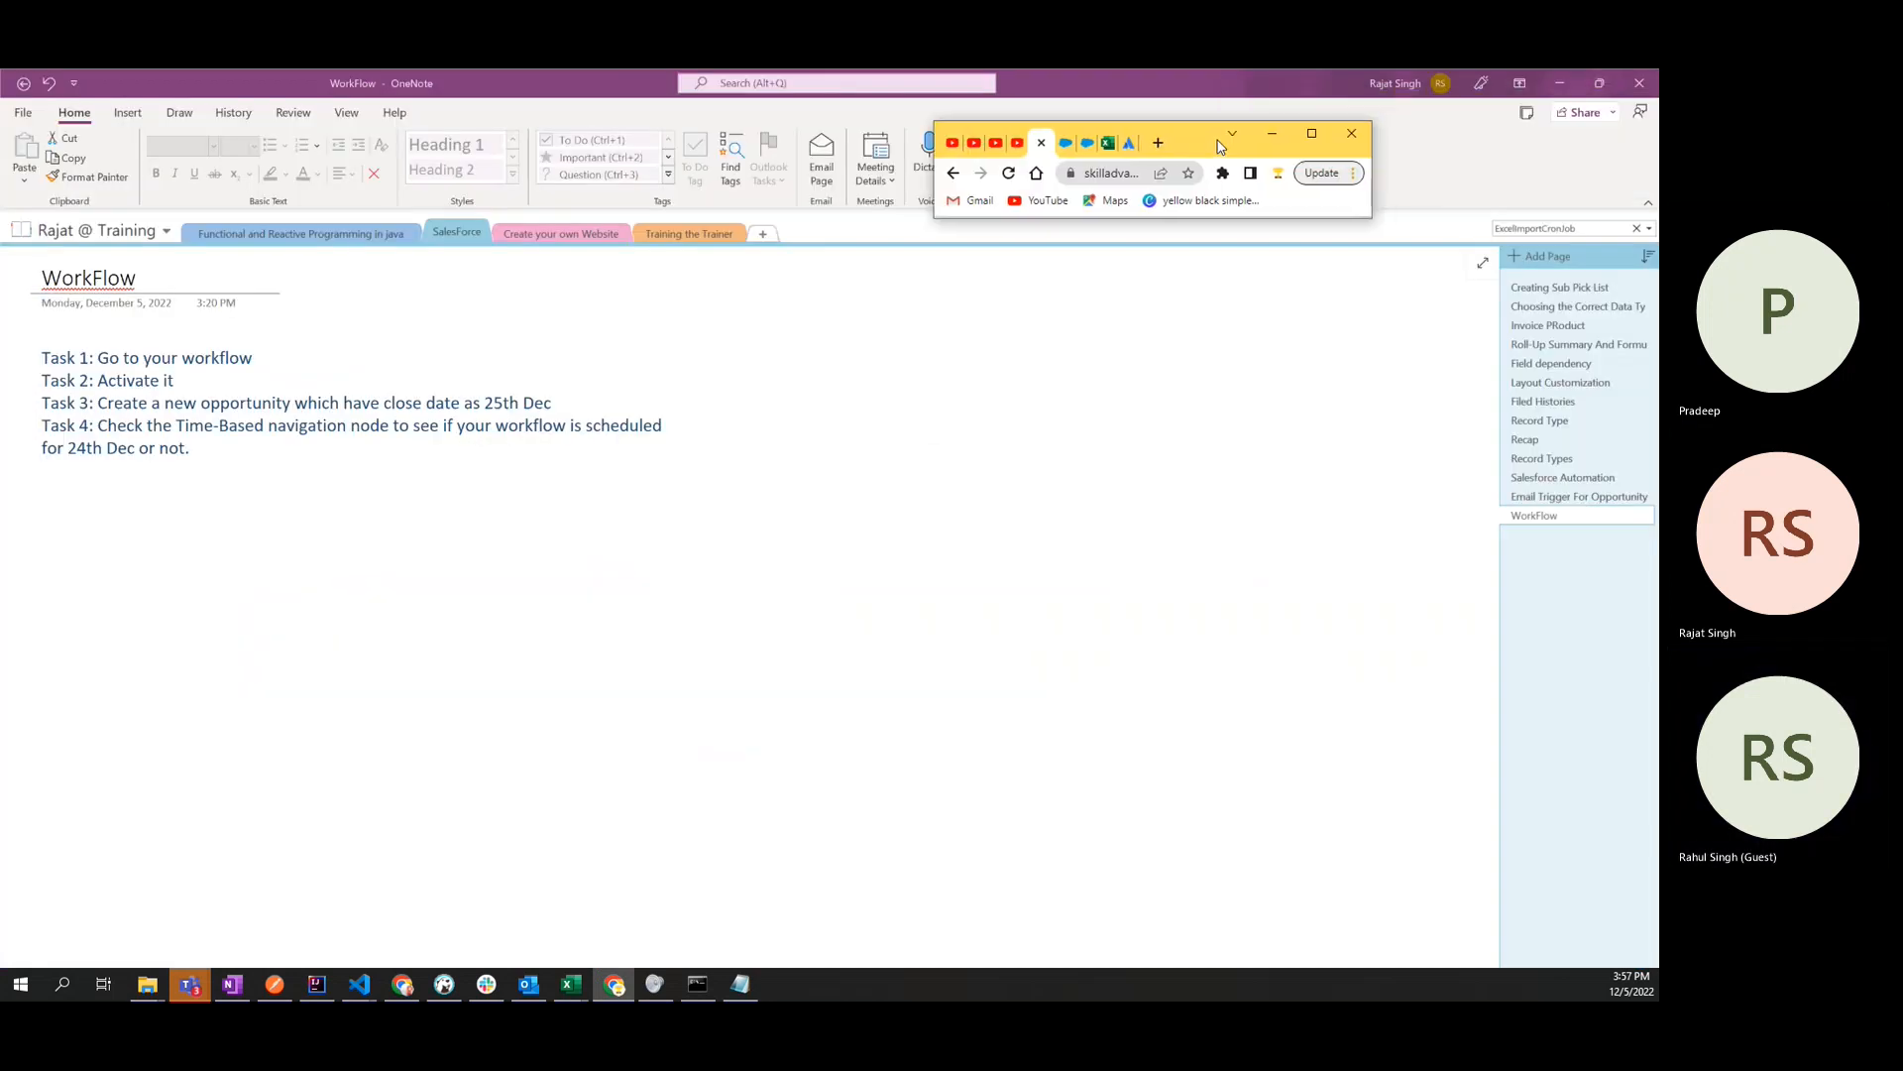
left_click(1311, 135)
- Switch to the open account record and go to the Accounts home page from it
left_click(865, 83)
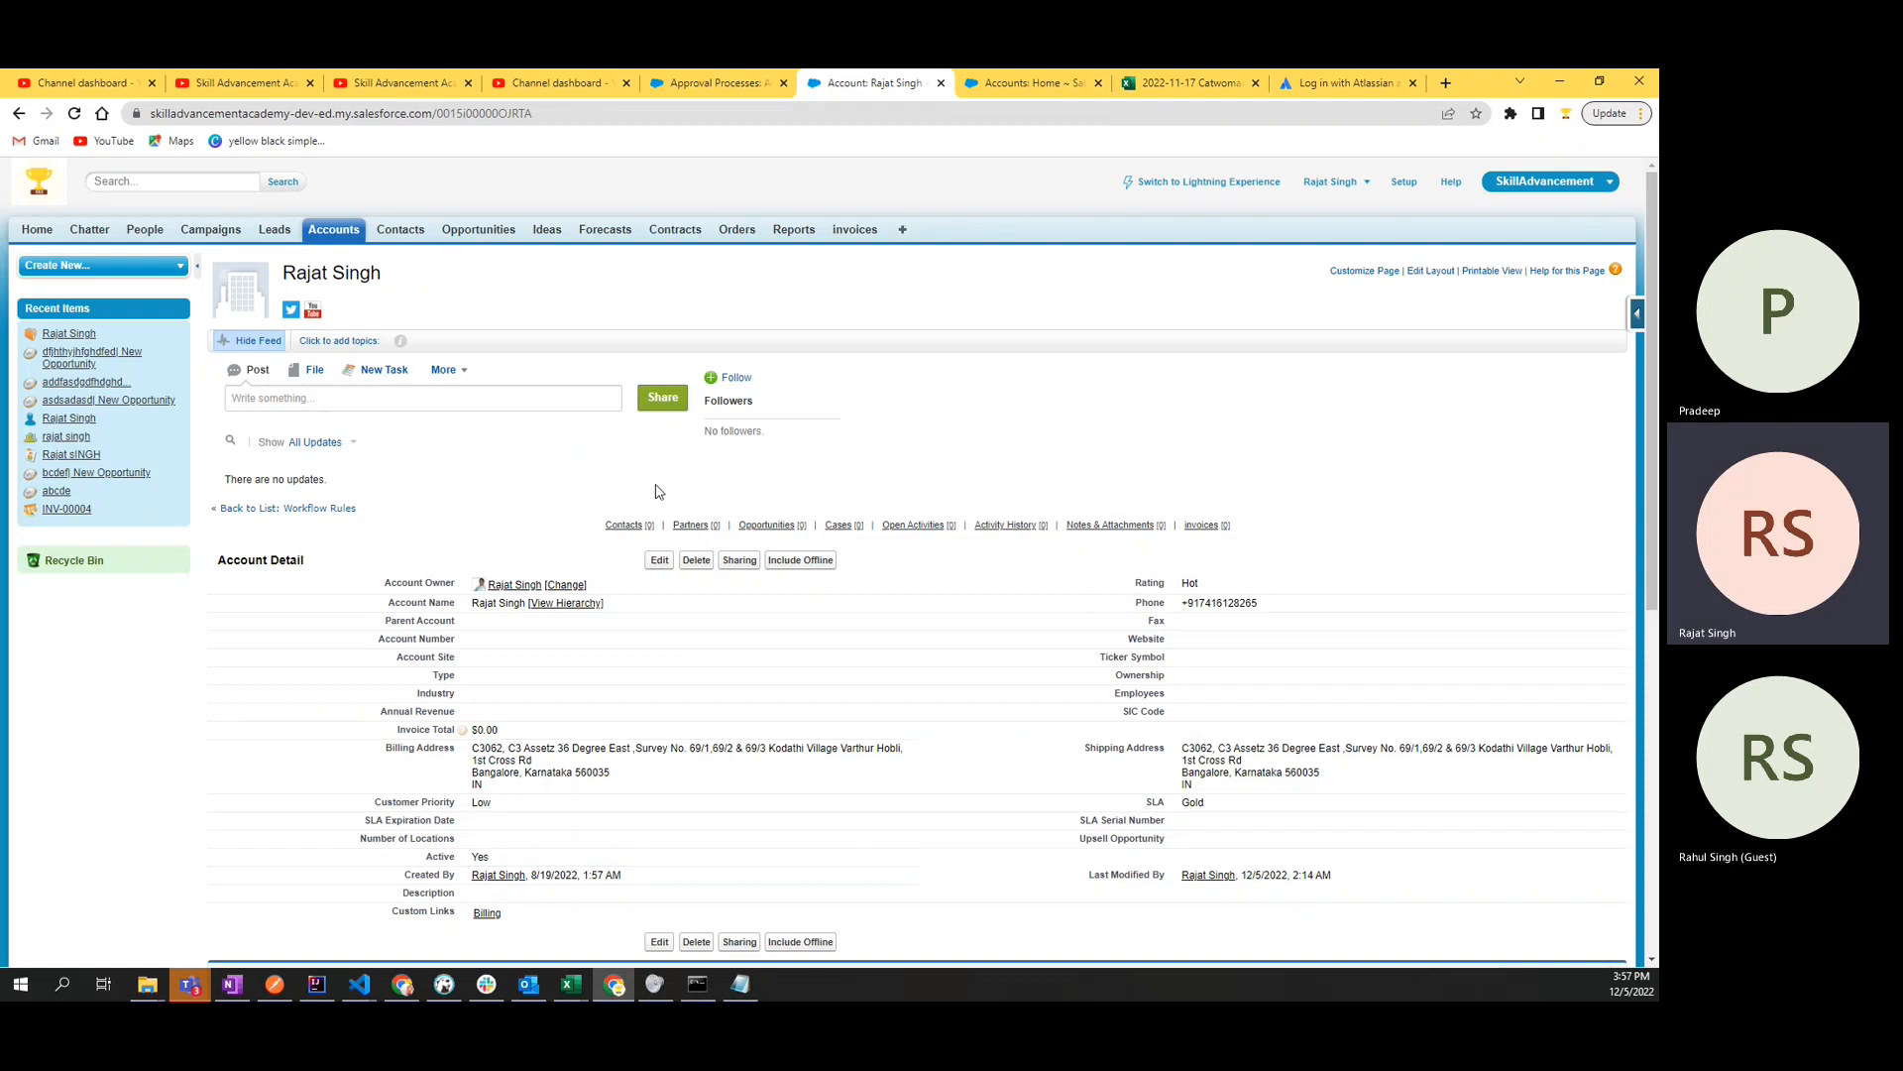
left_click(342, 232)
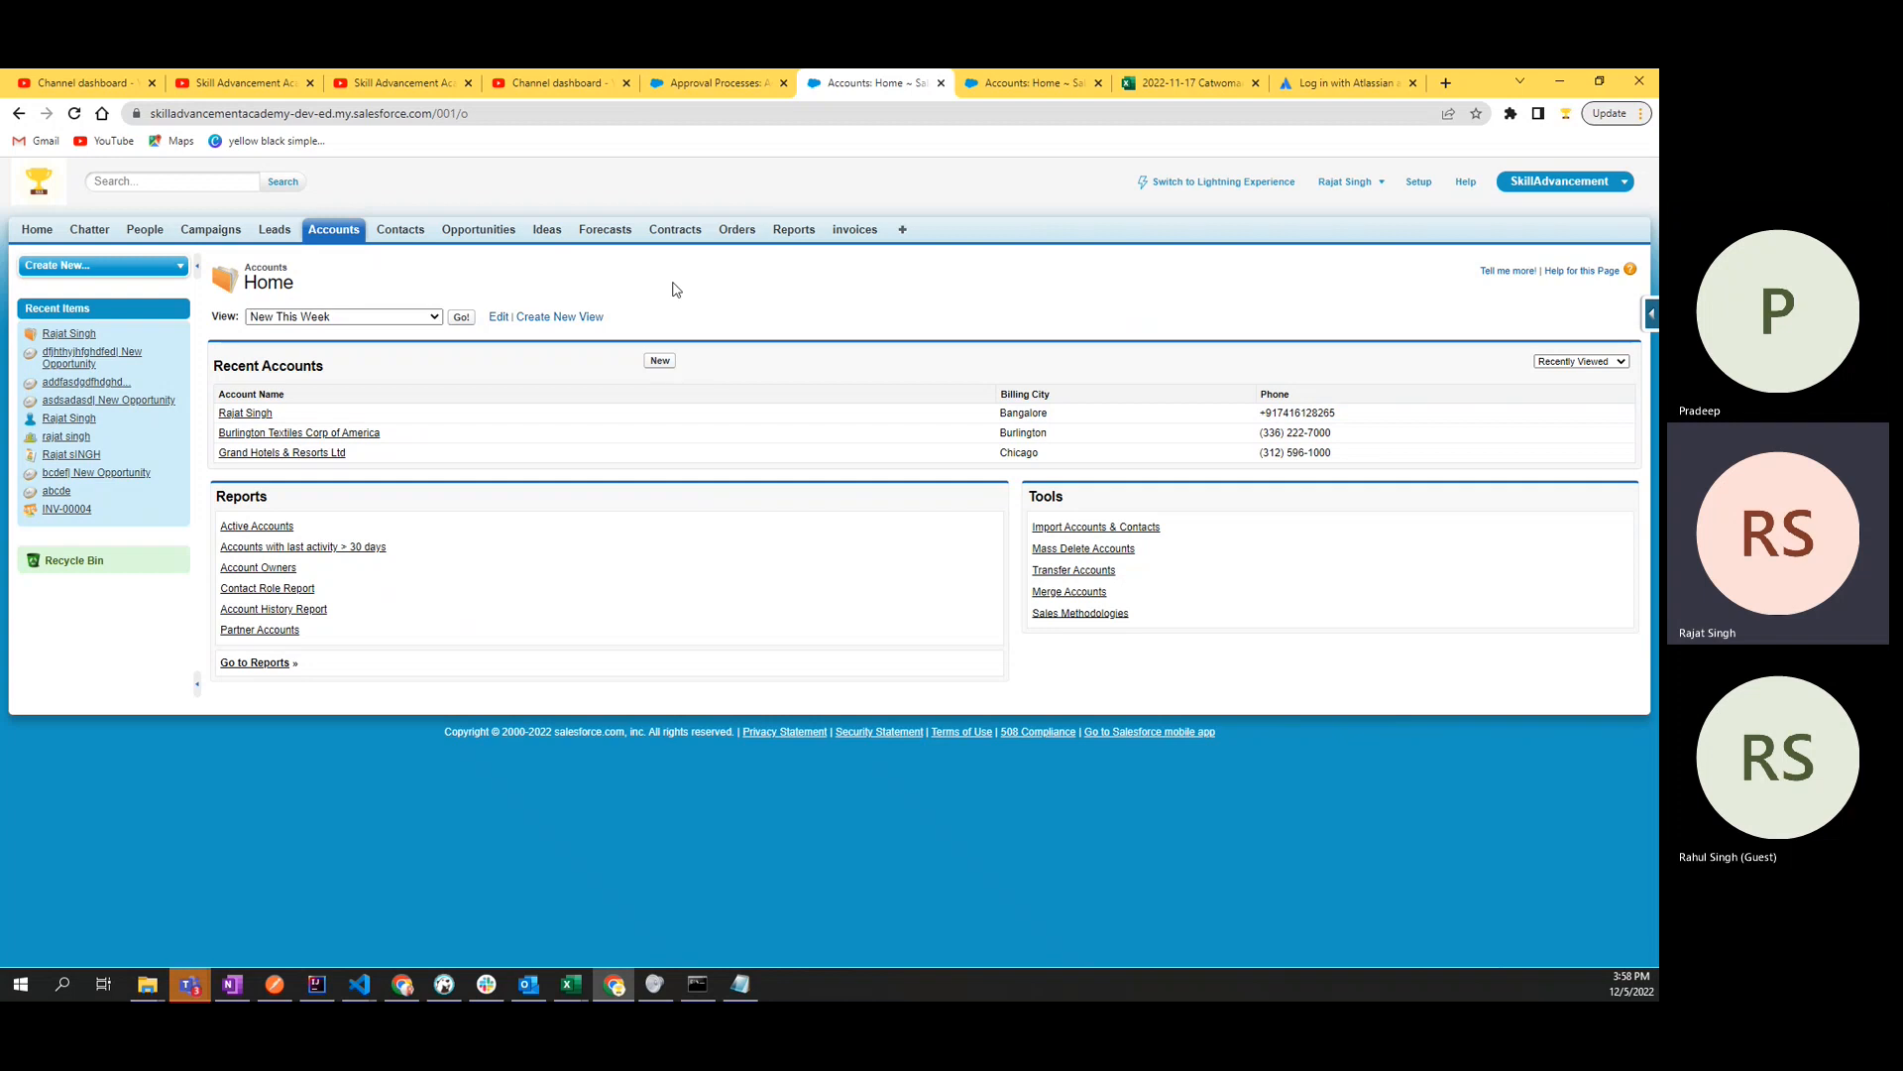
- Return to the approval process and review its definition details and the approver assigned to Step 1
left_click(705, 87)
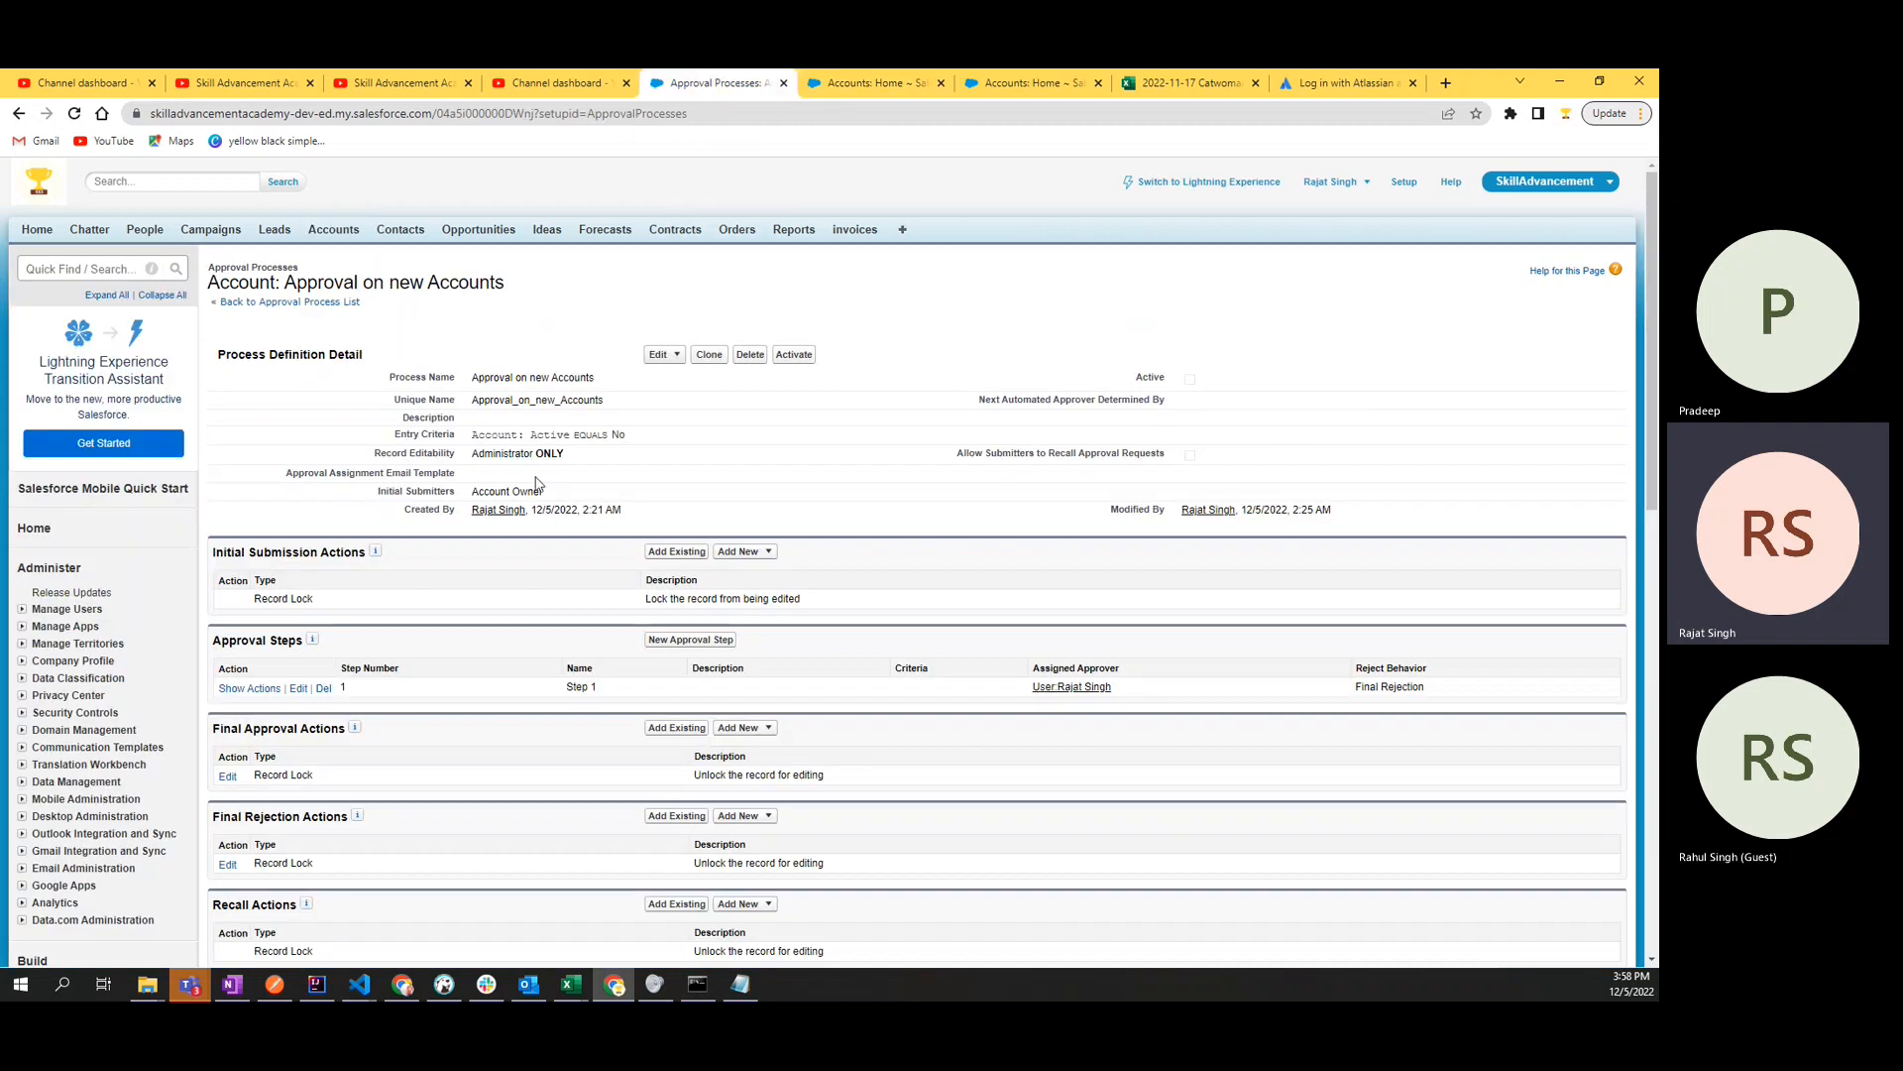
left_click_drag(241, 371, 284, 429)
left_click(880, 486)
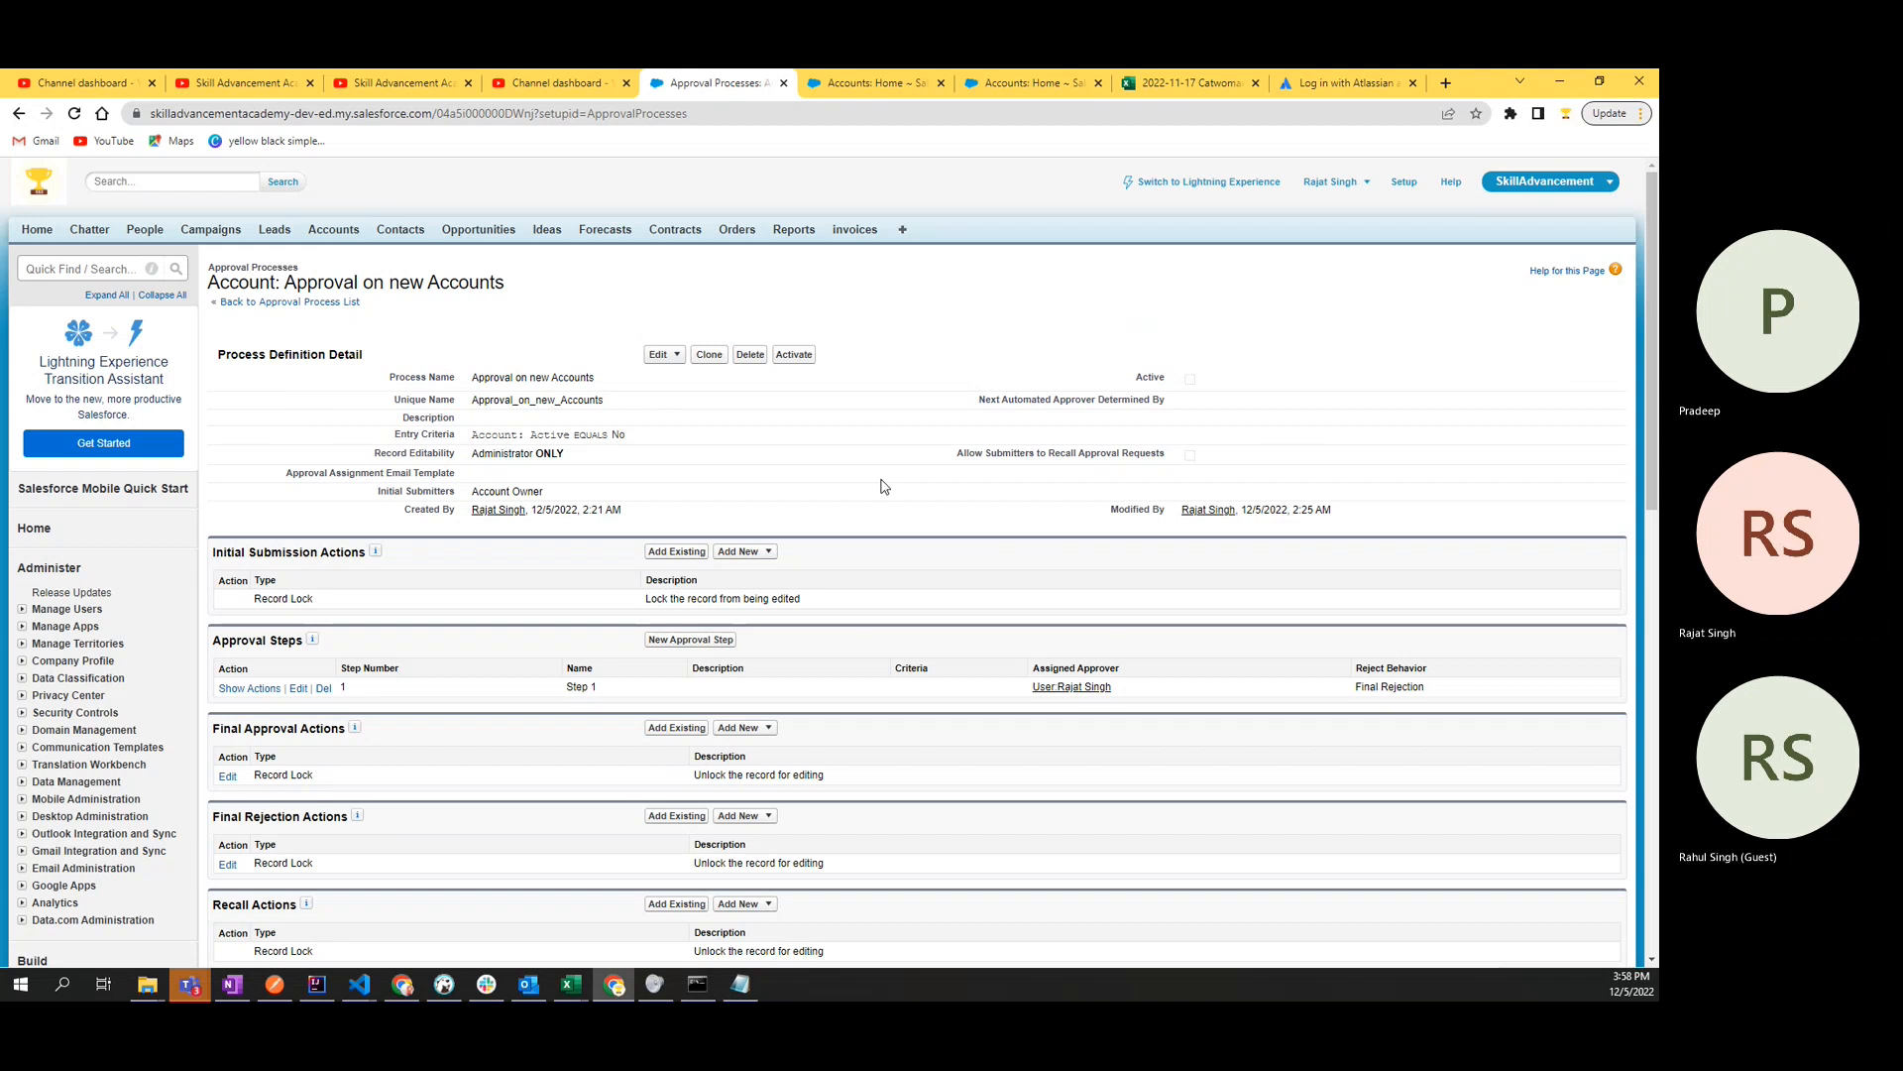
scroll(714, 641, "down", 1)
scroll(714, 641, "down", 2)
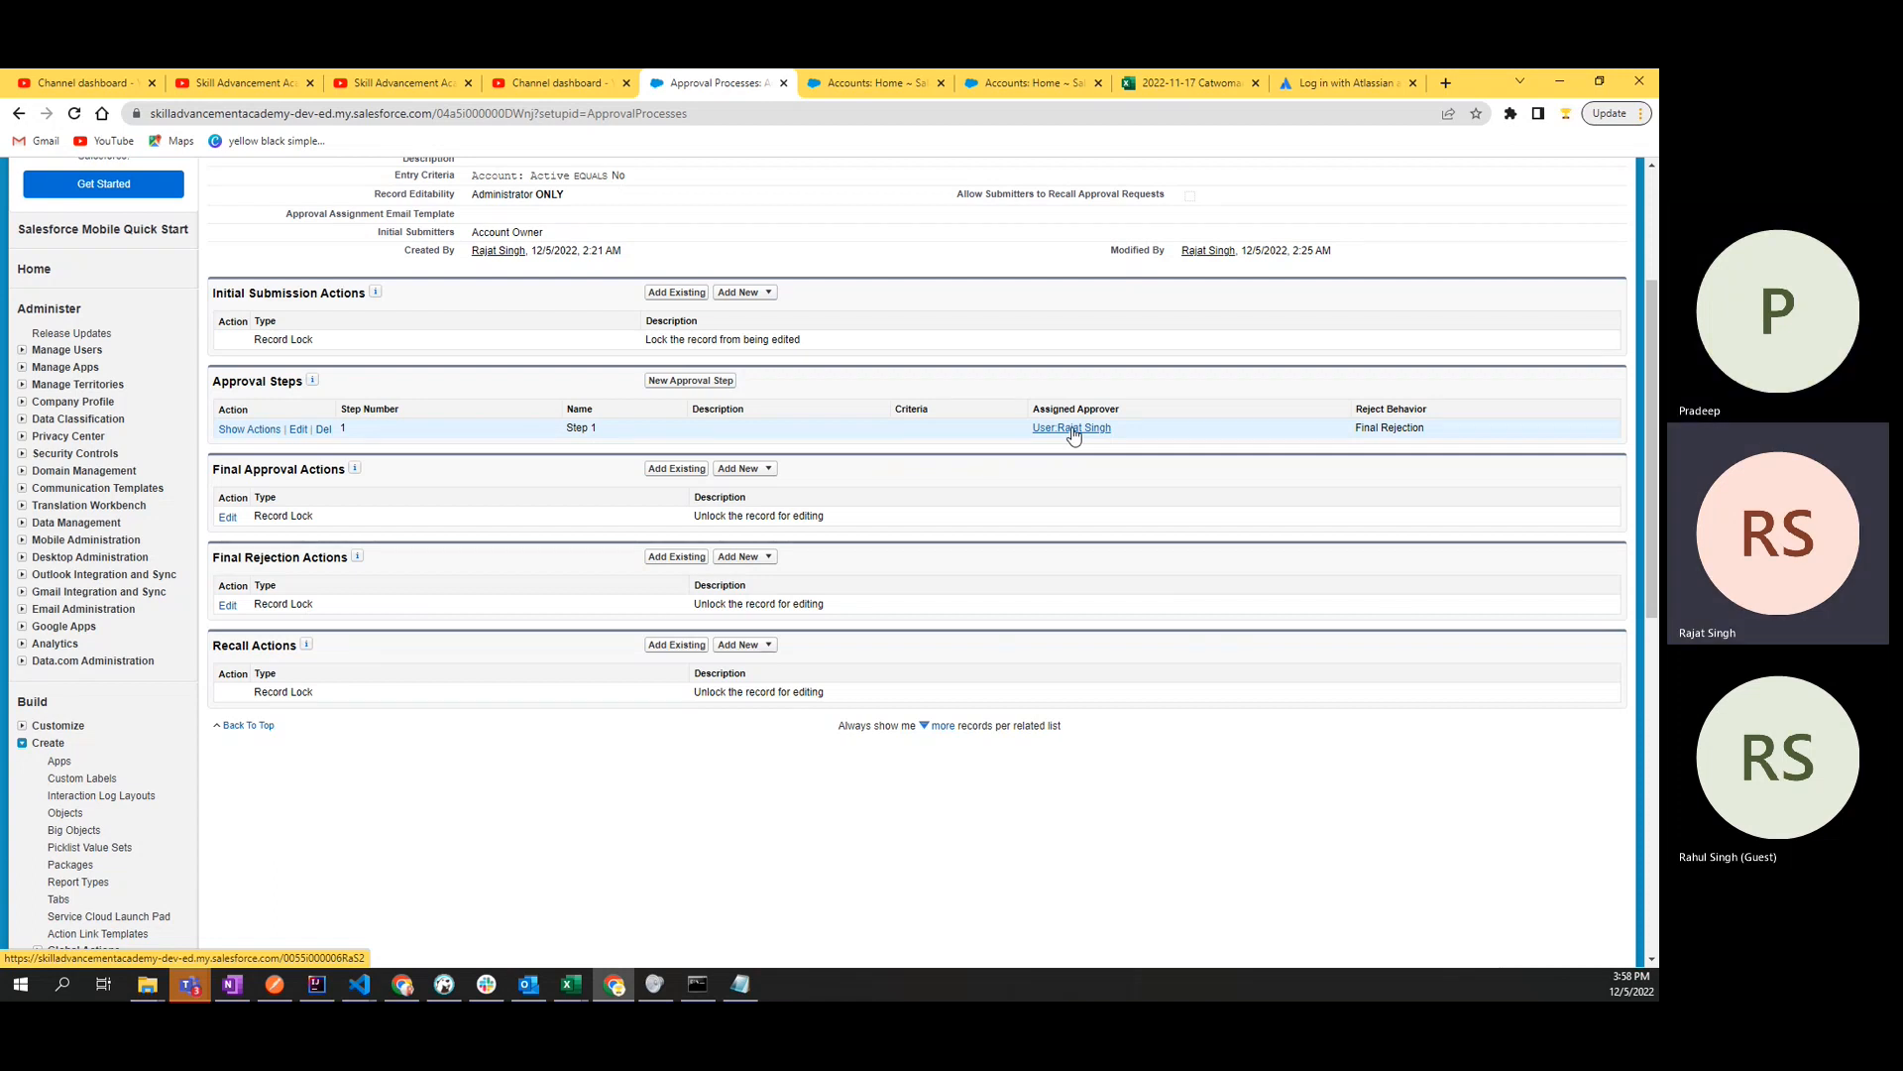
scroll(1072, 436, "up", 1)
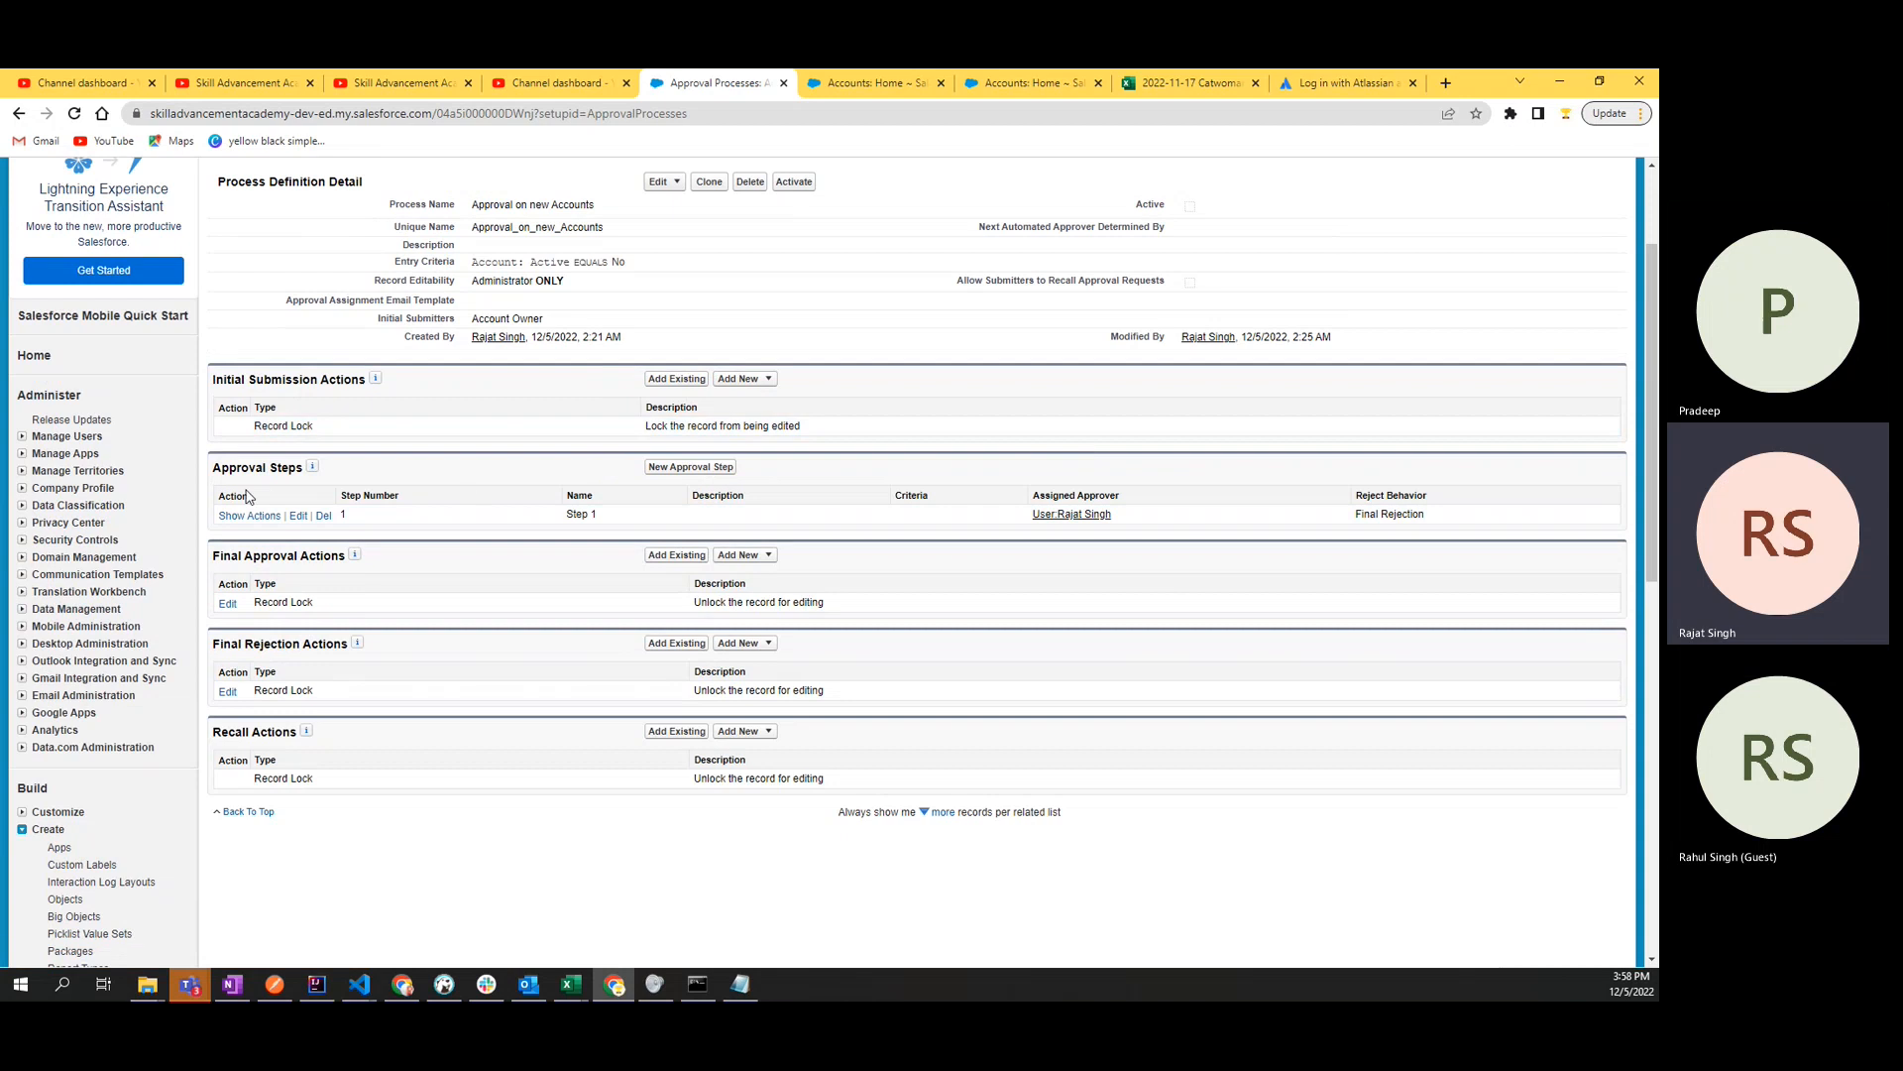
- Show the actions of approval Step 1 and check its Approval Actions and the options for adding a new one
left_click(243, 516)
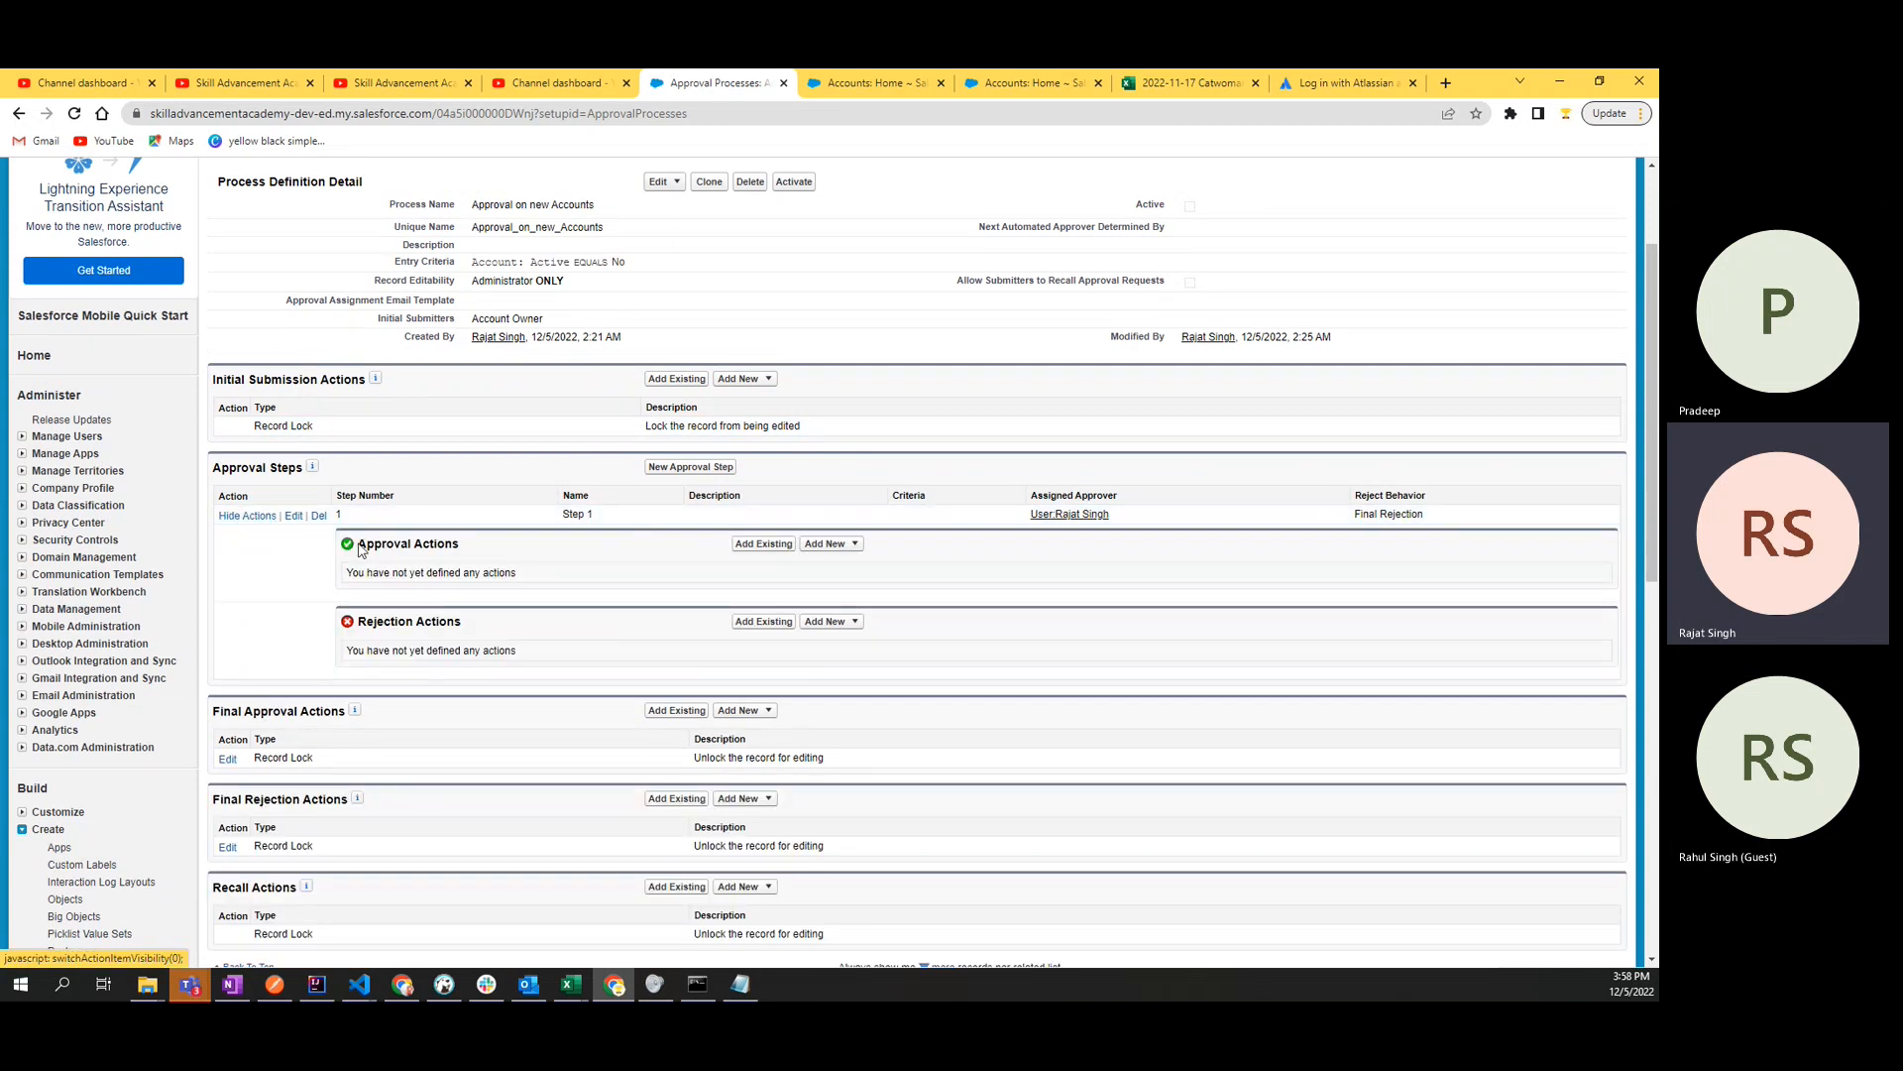
mouse_move(351, 573)
left_mouse_down()
mouse_move(565, 586)
mouse_move(349, 579)
left_mouse_up()
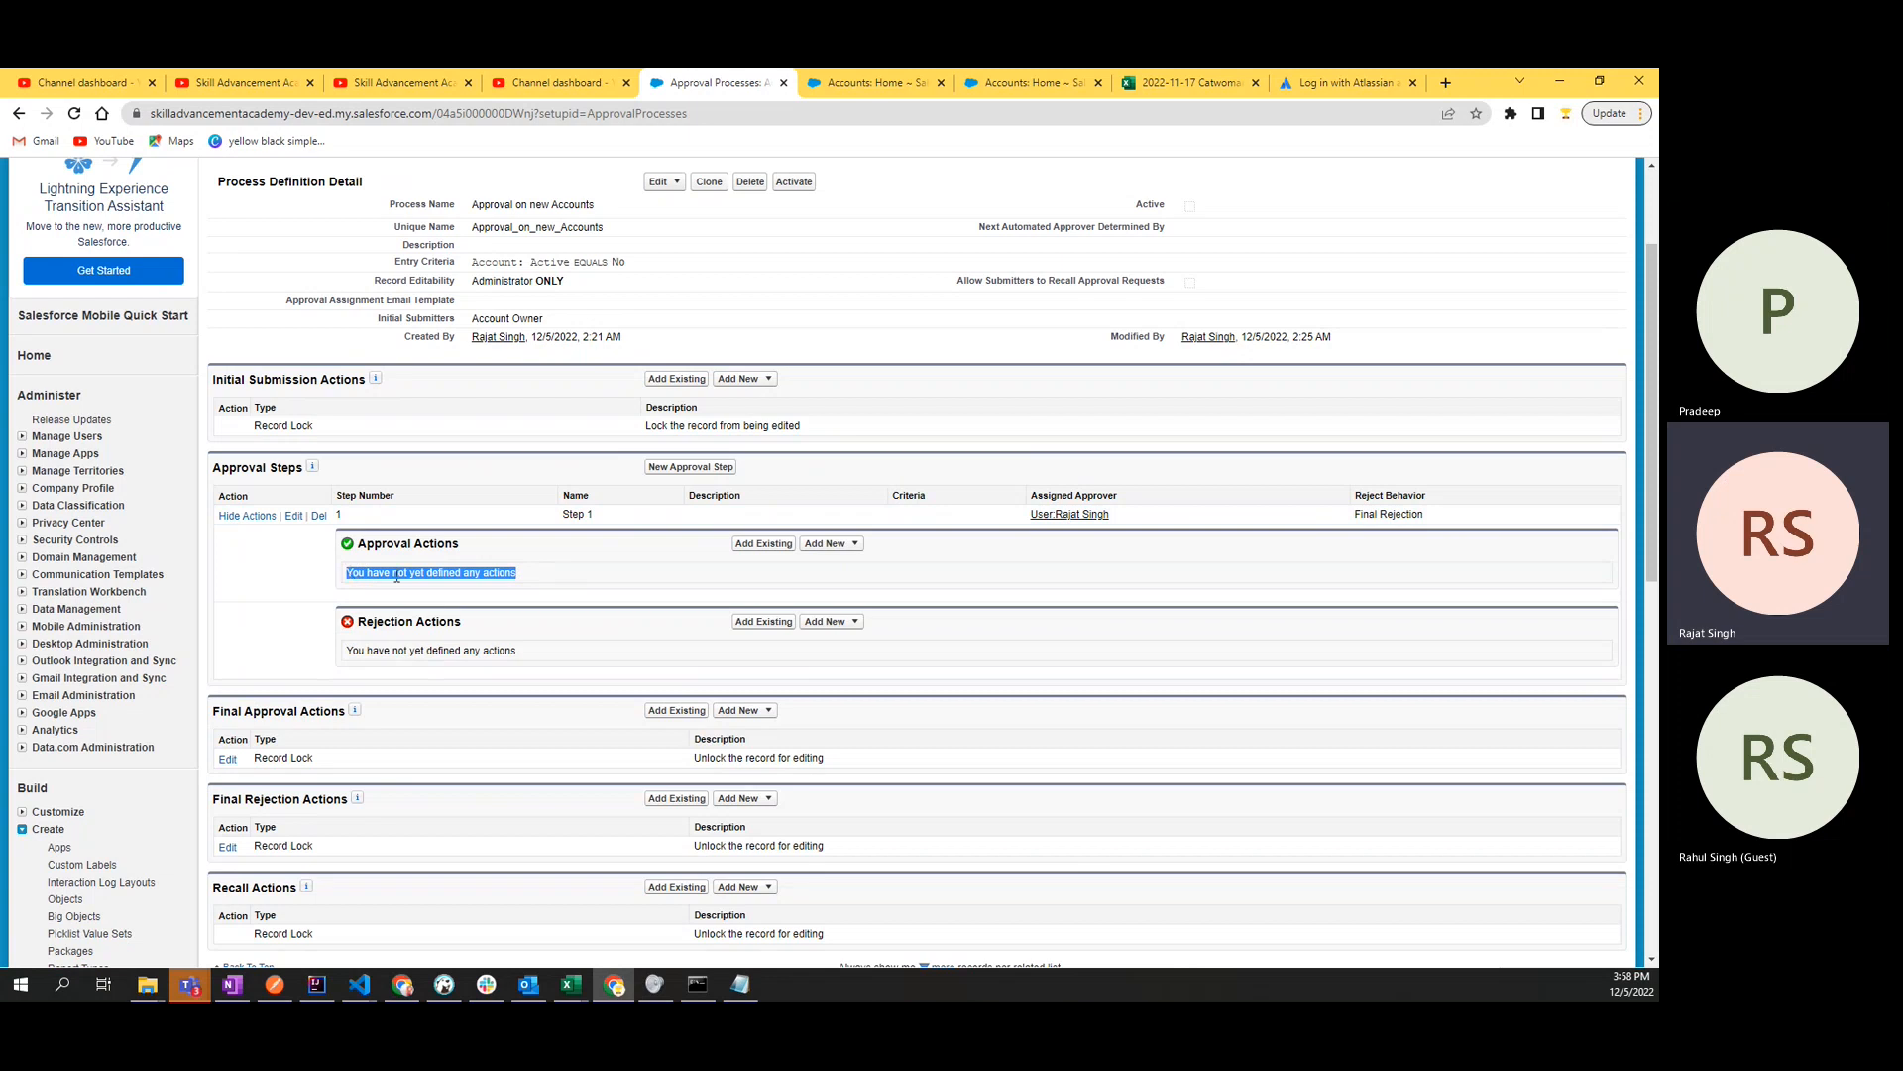
left_click(836, 548)
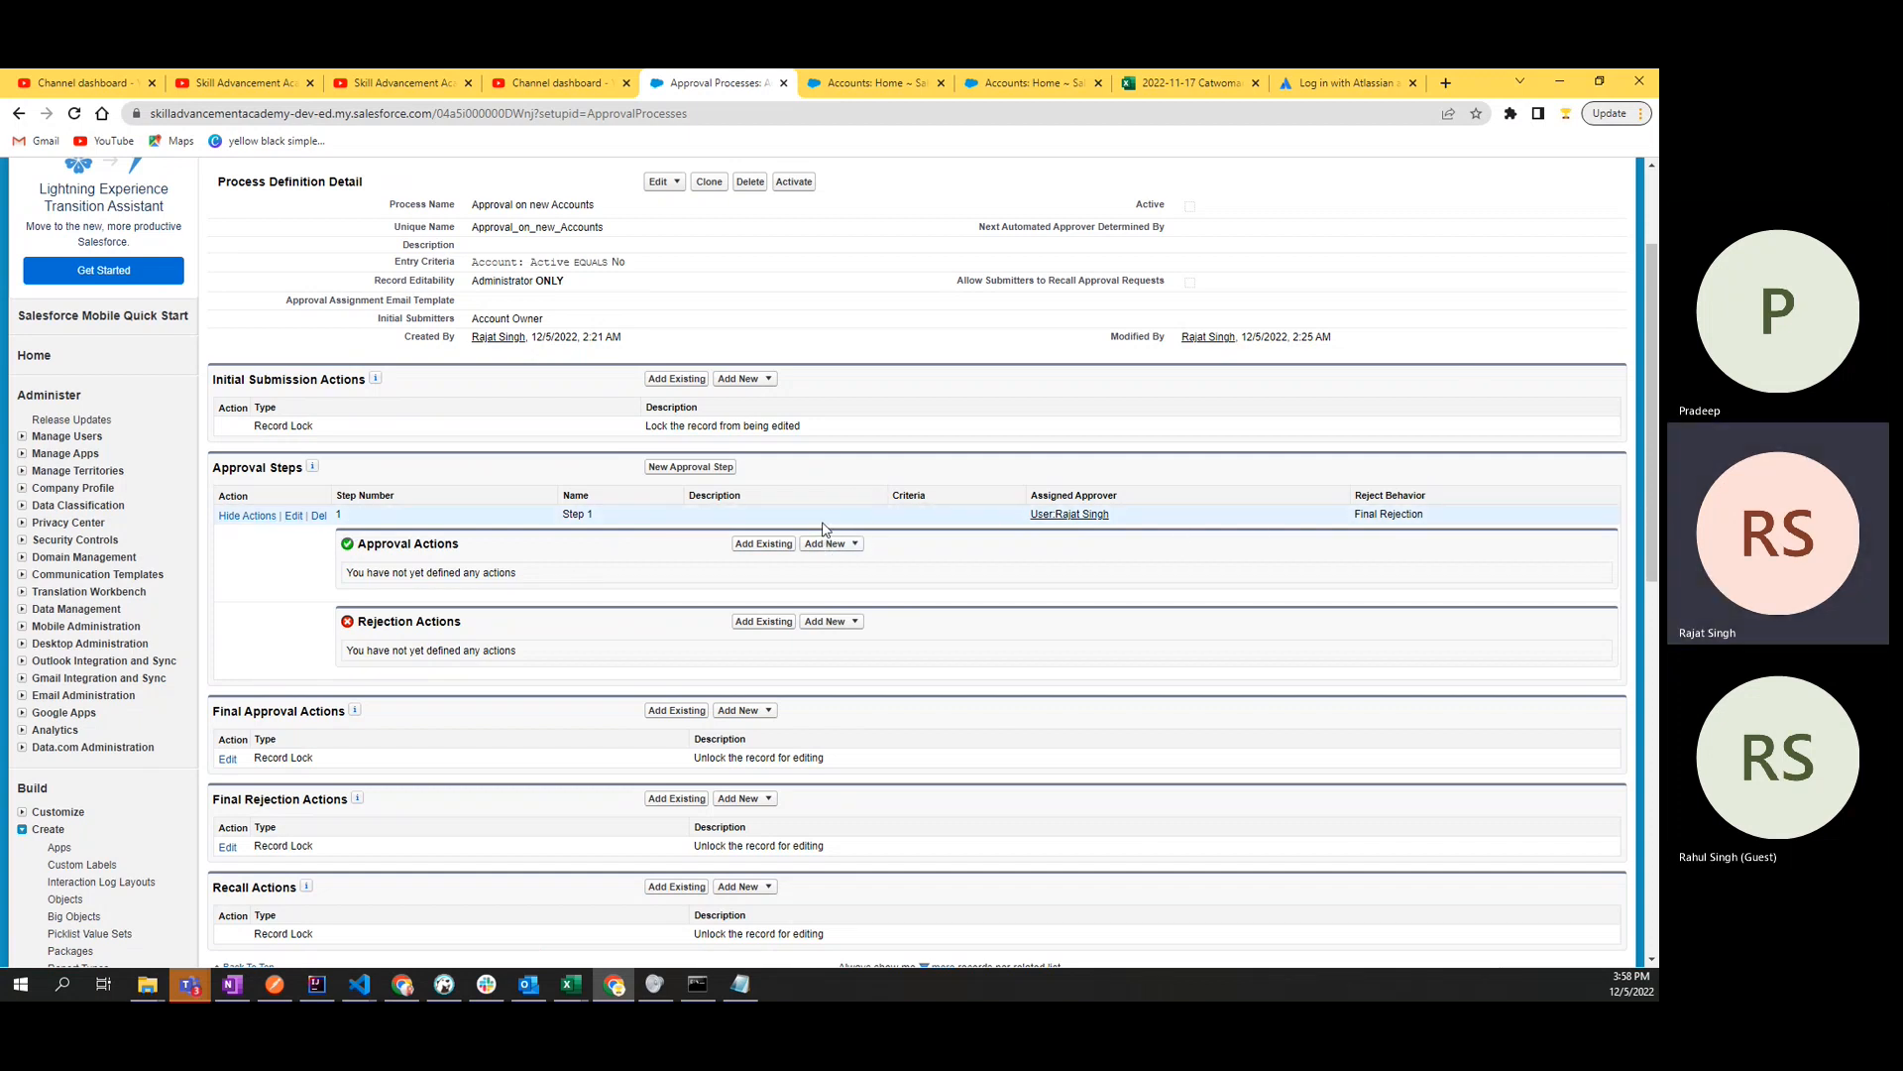
mouse_move(811, 547)
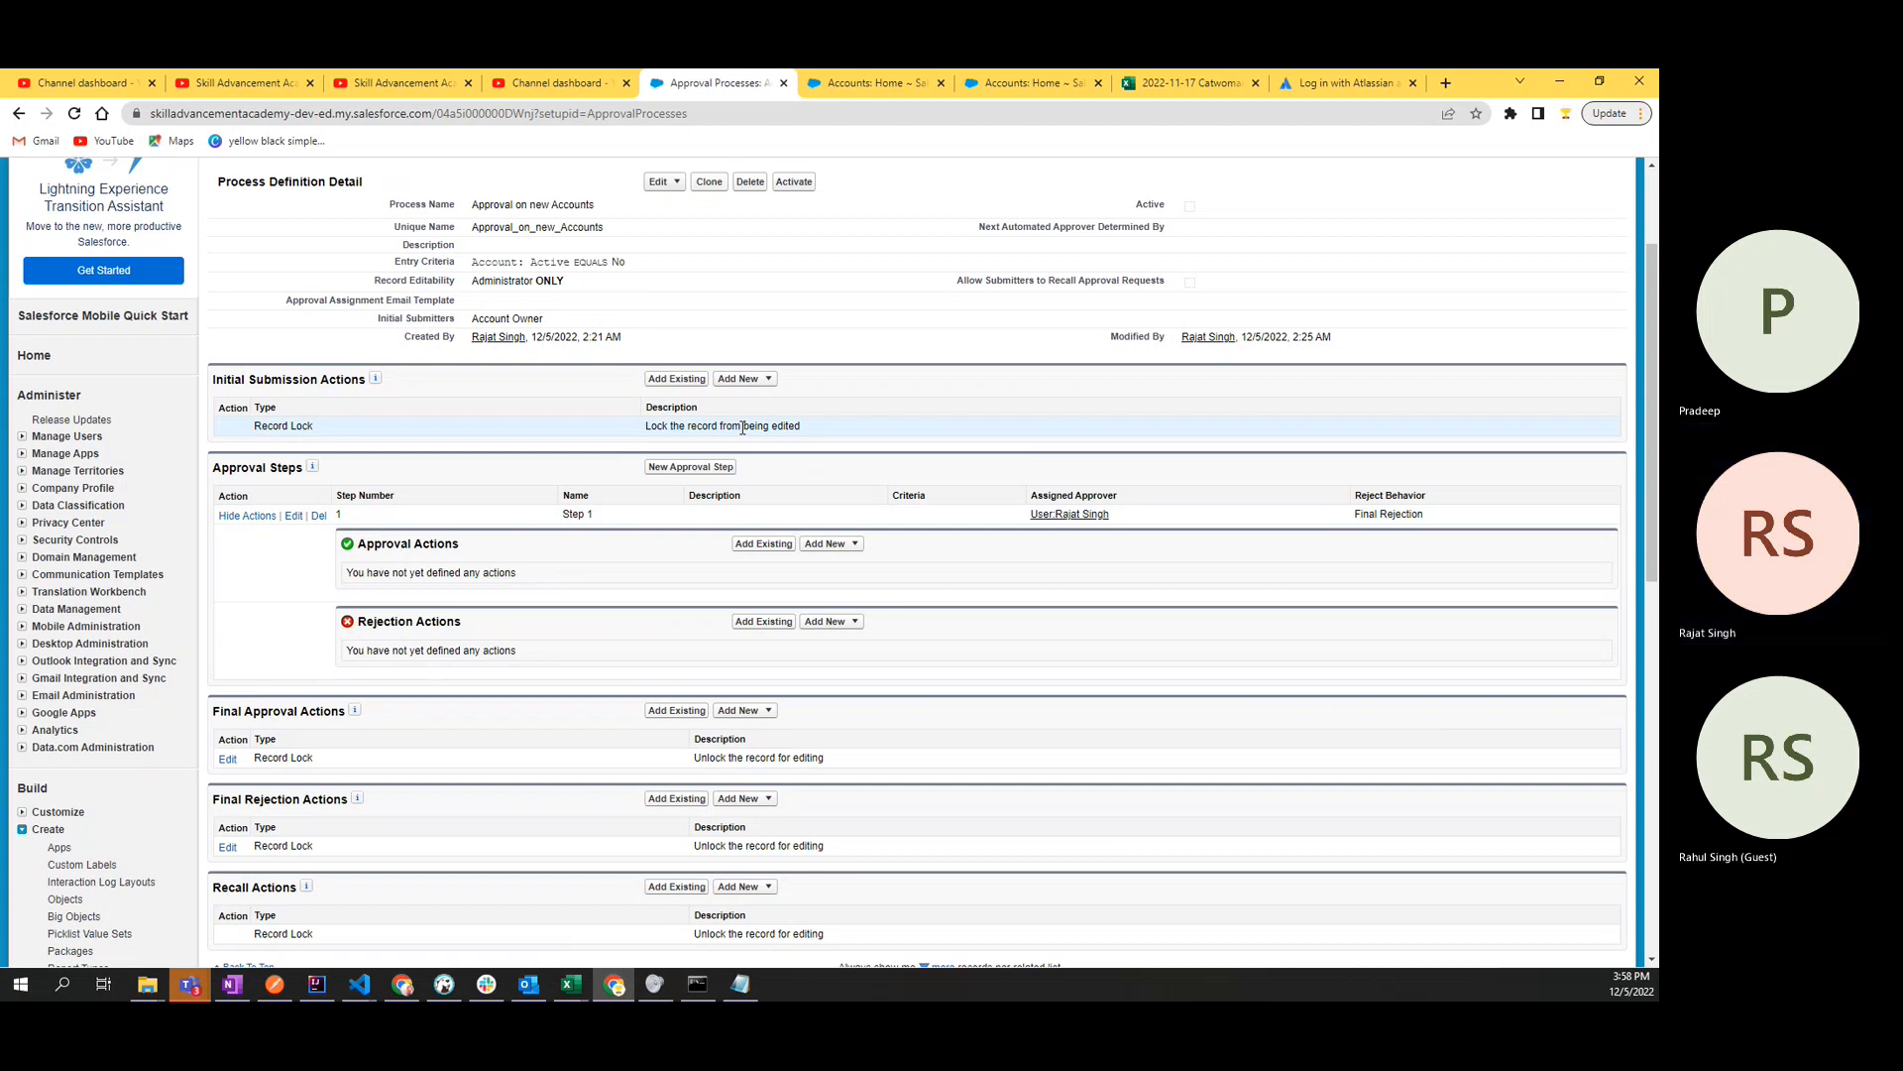
- Examine the Initial Submission Actions record lock alongside the option to create a new account on the Accounts home page
left_click_drag(647, 427, 841, 435)
left_click(849, 434)
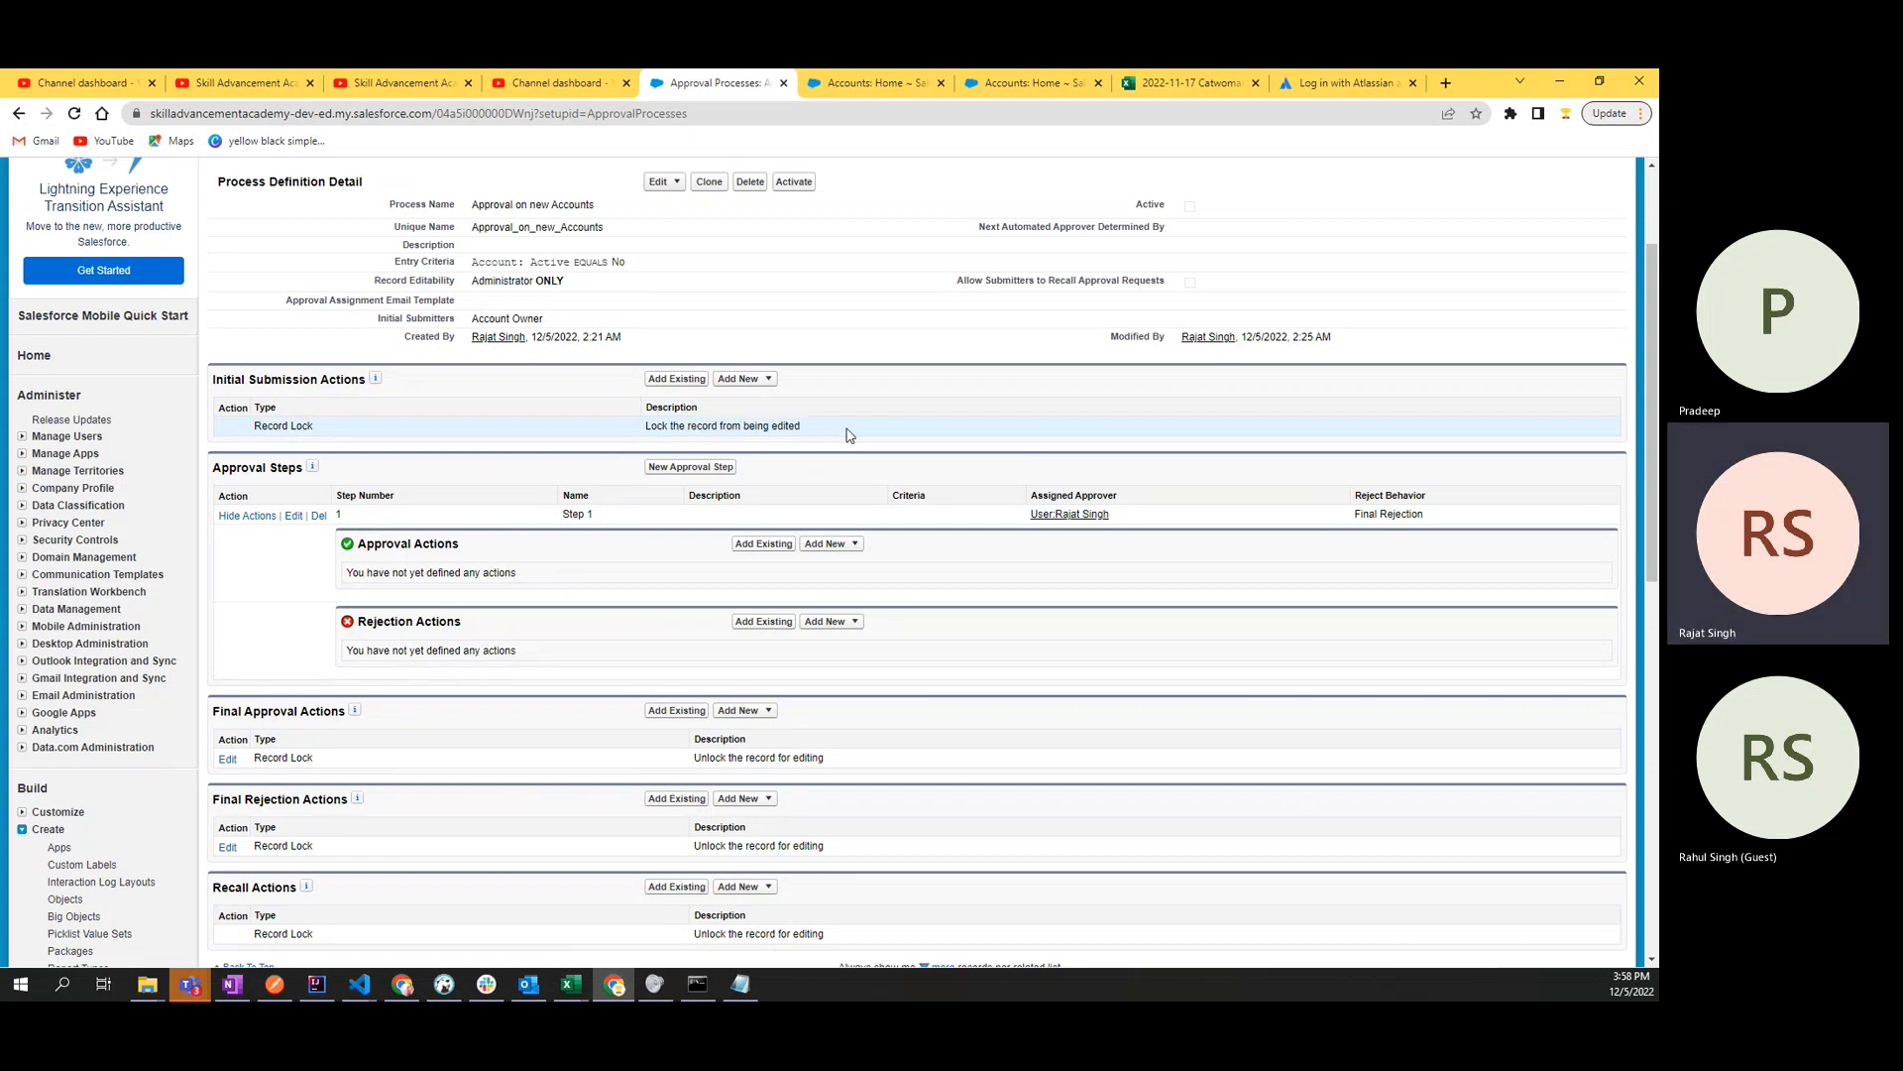
left_click(828, 80)
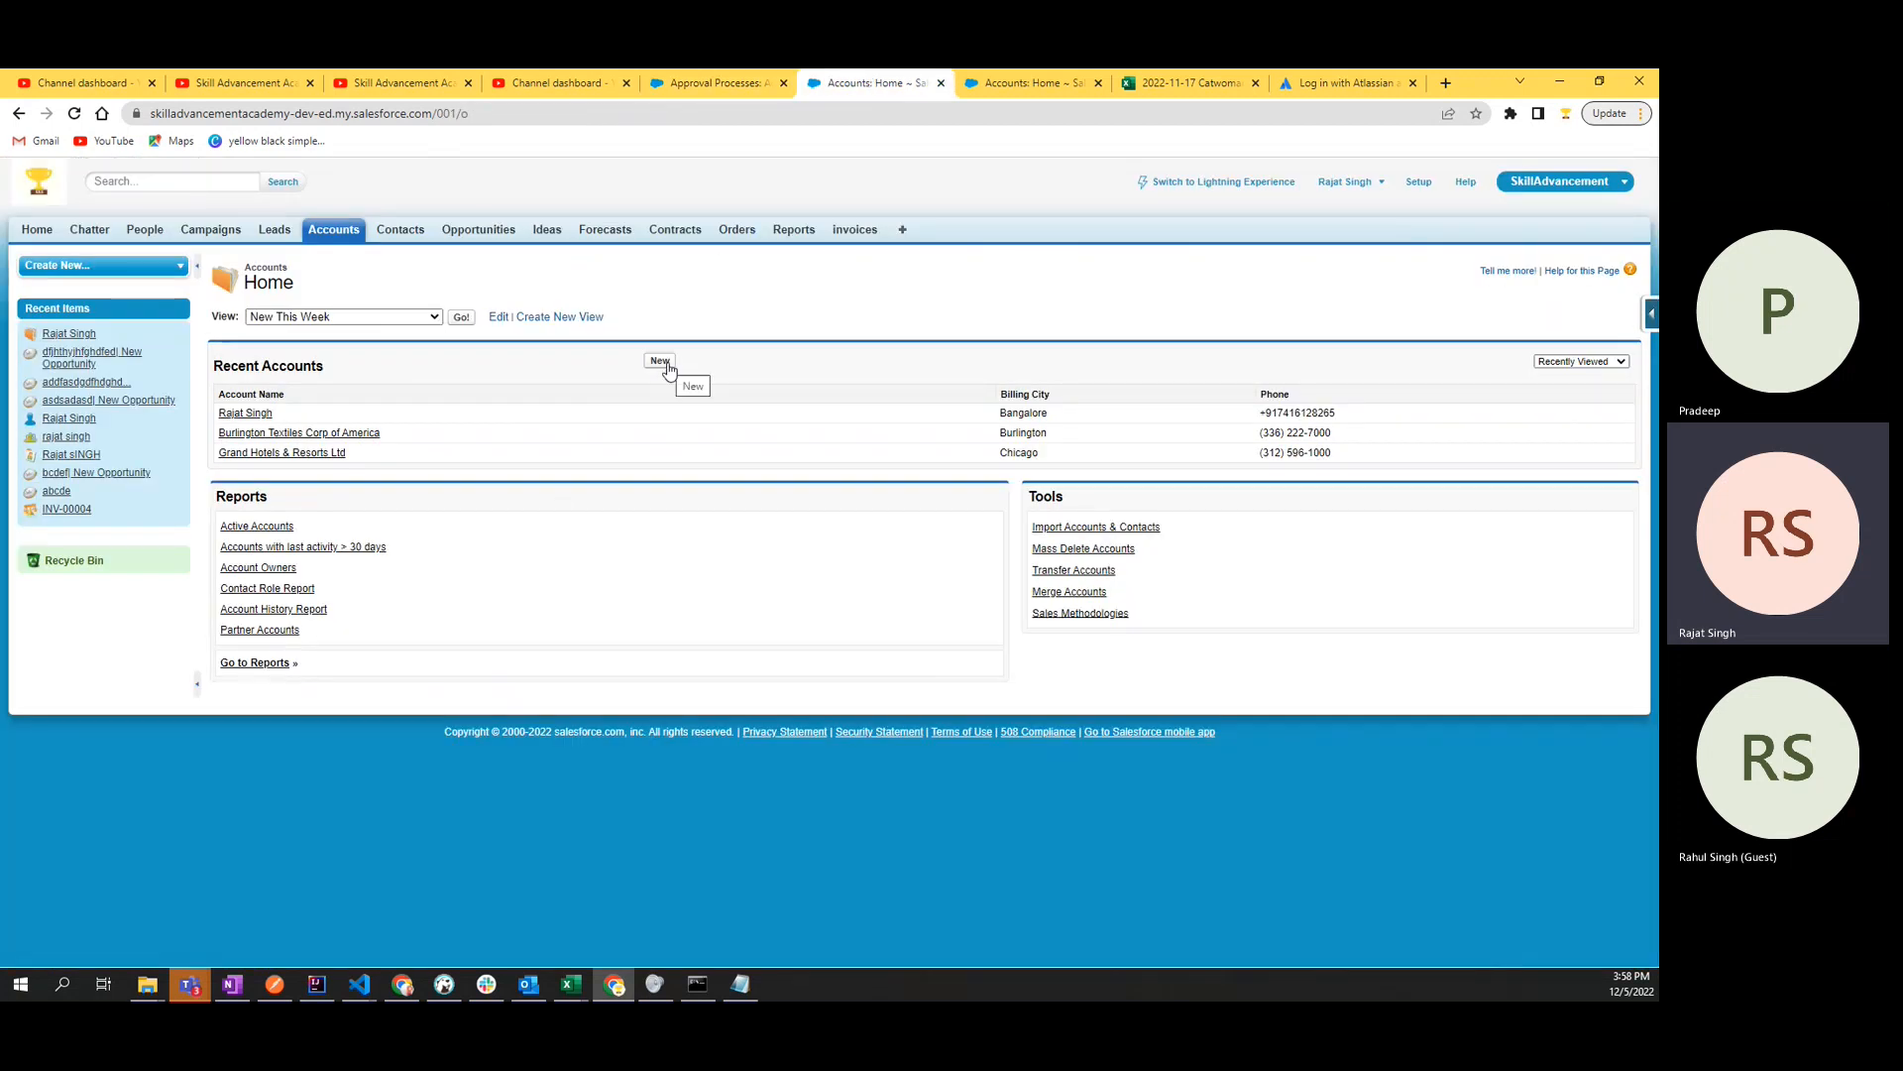
left_click(698, 91)
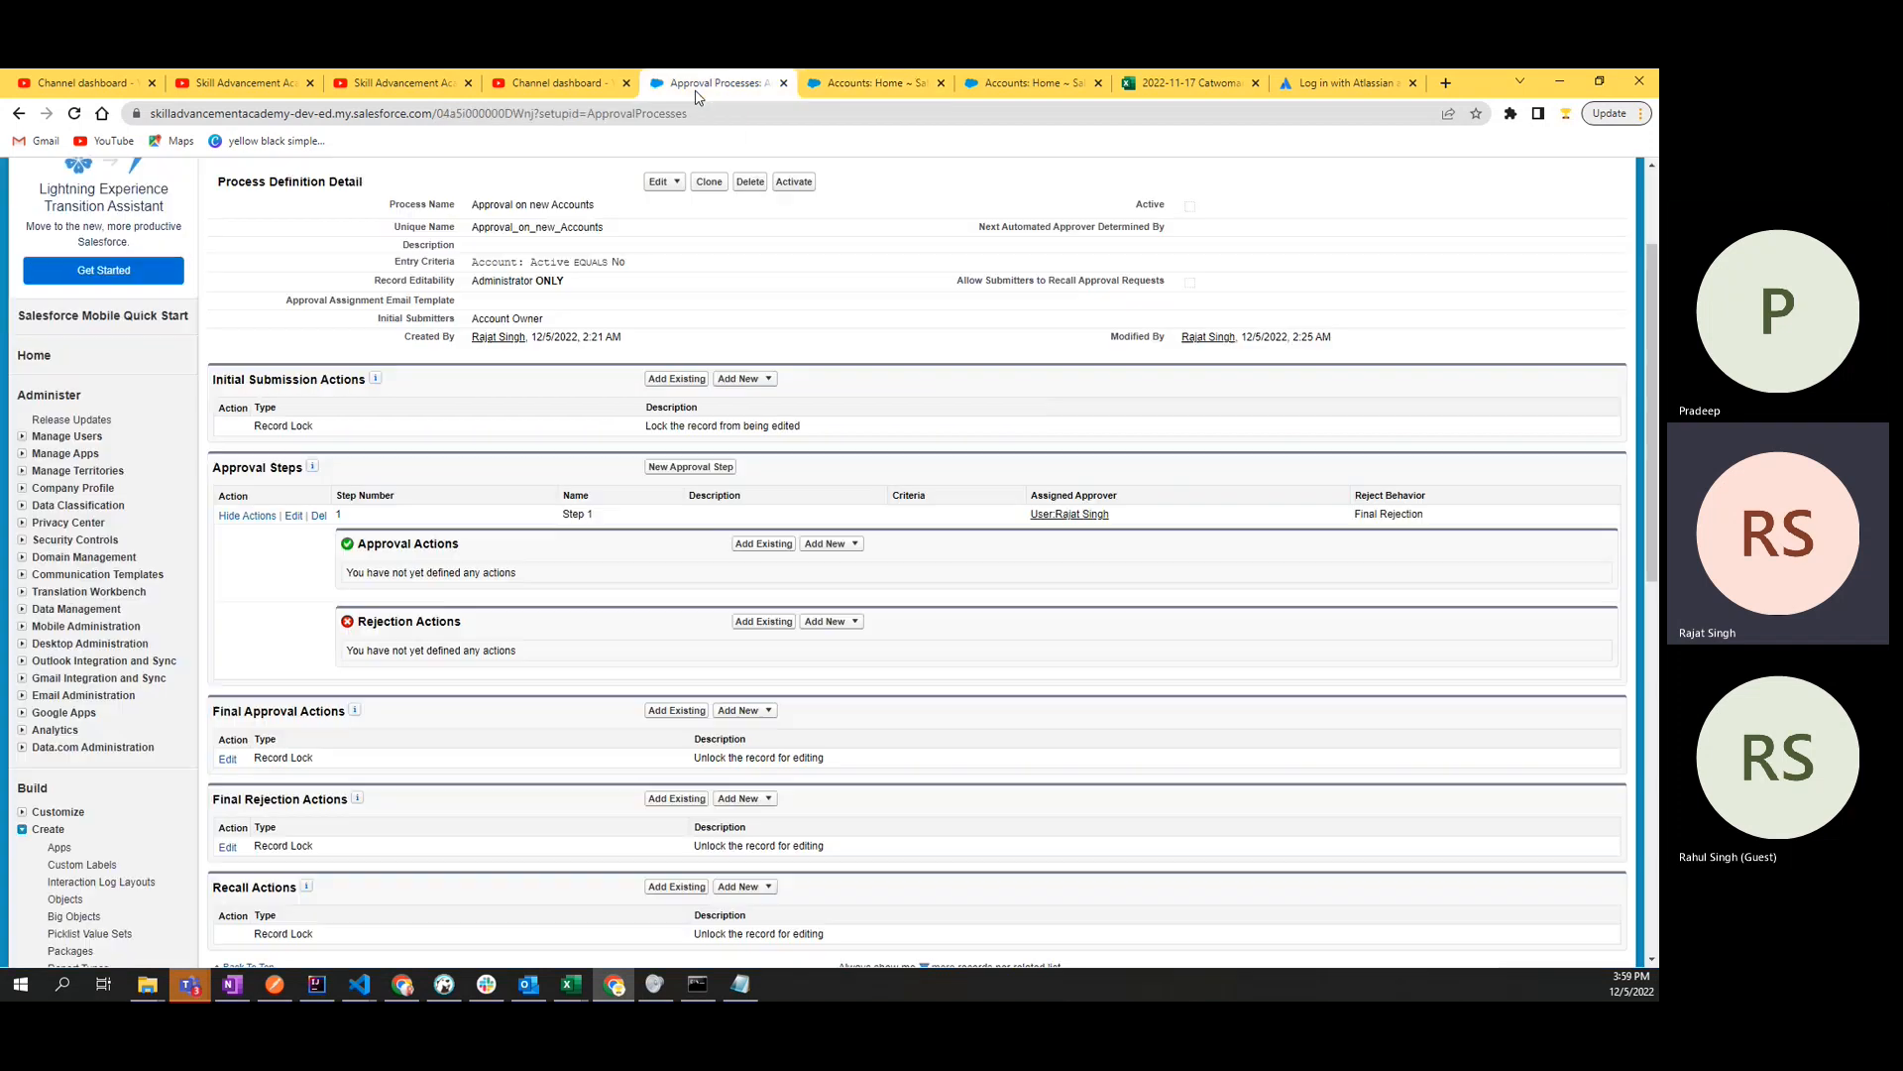
left_click_drag(250, 433, 891, 428)
left_click(889, 429)
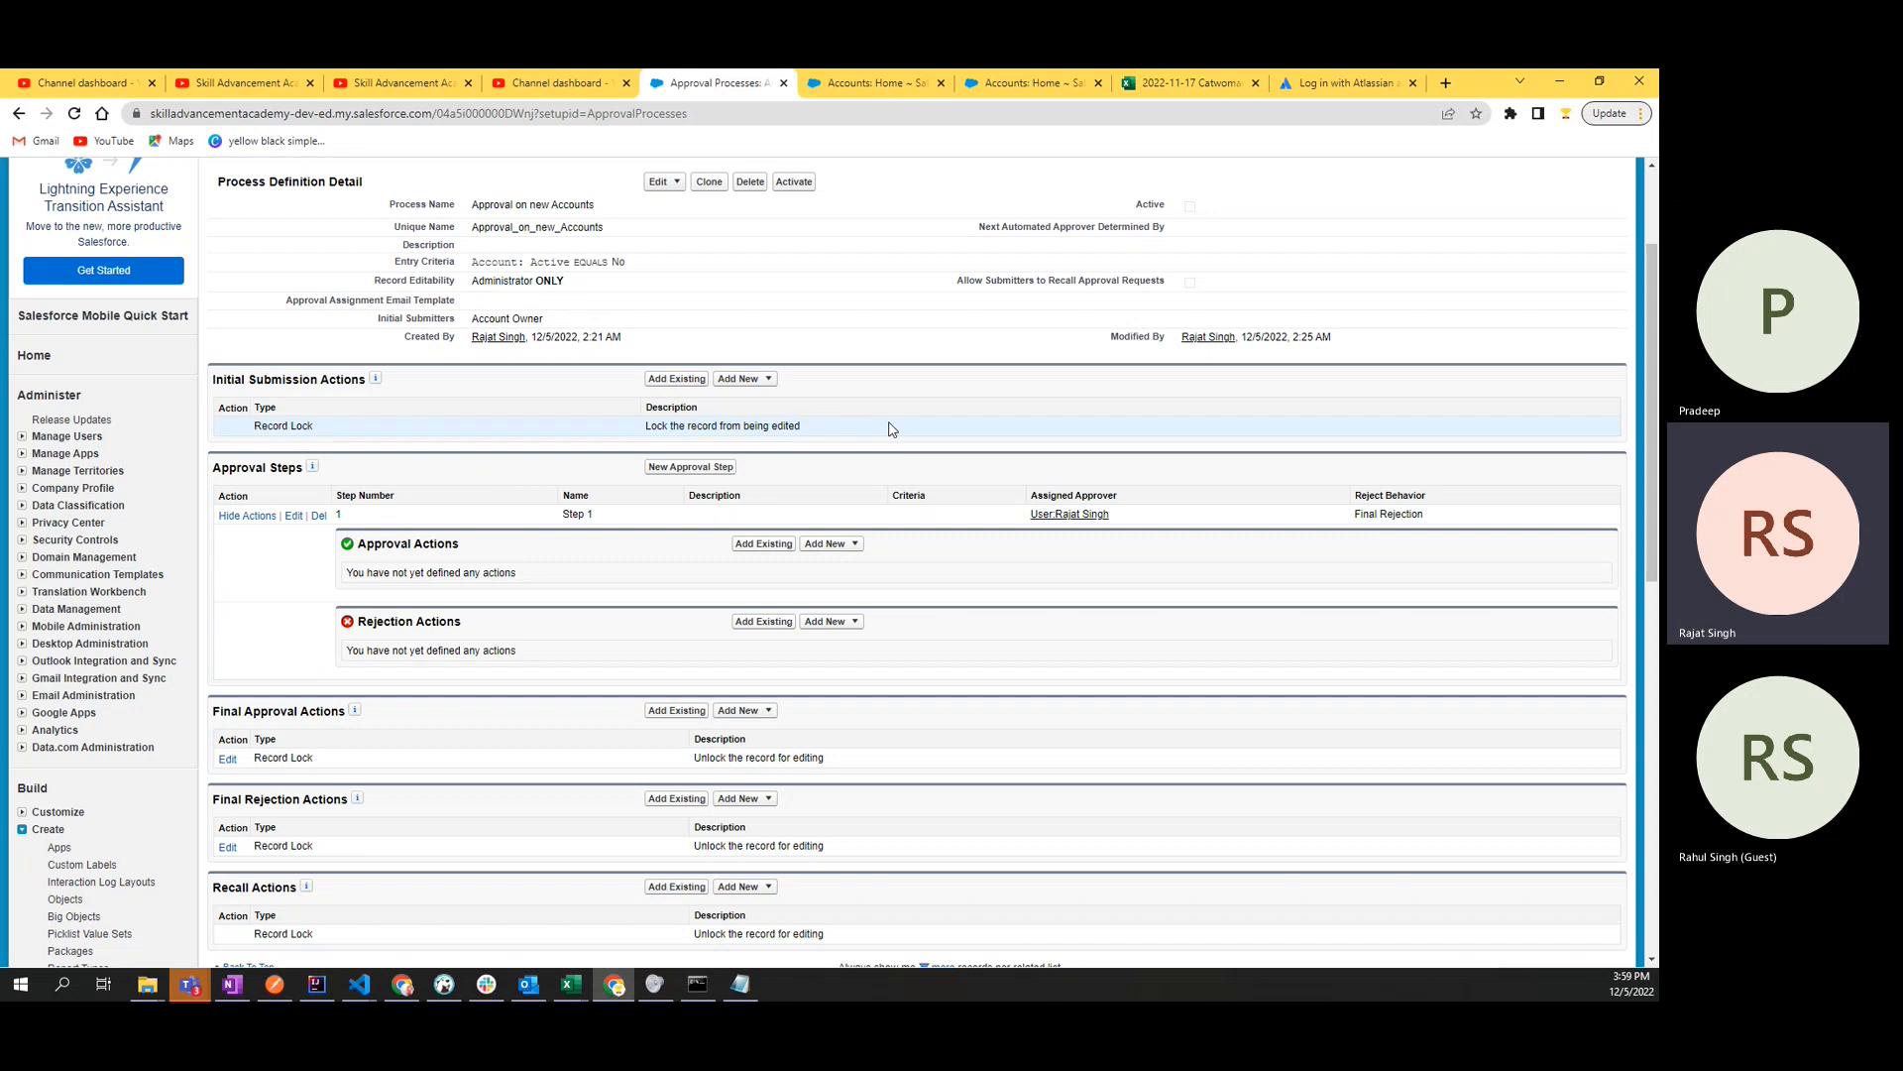
- Check the Record Lock entry and its description under Final Approval Actions
scroll(889, 428, "down", 2)
left_click_drag(221, 538, 333, 538)
left_click(522, 550)
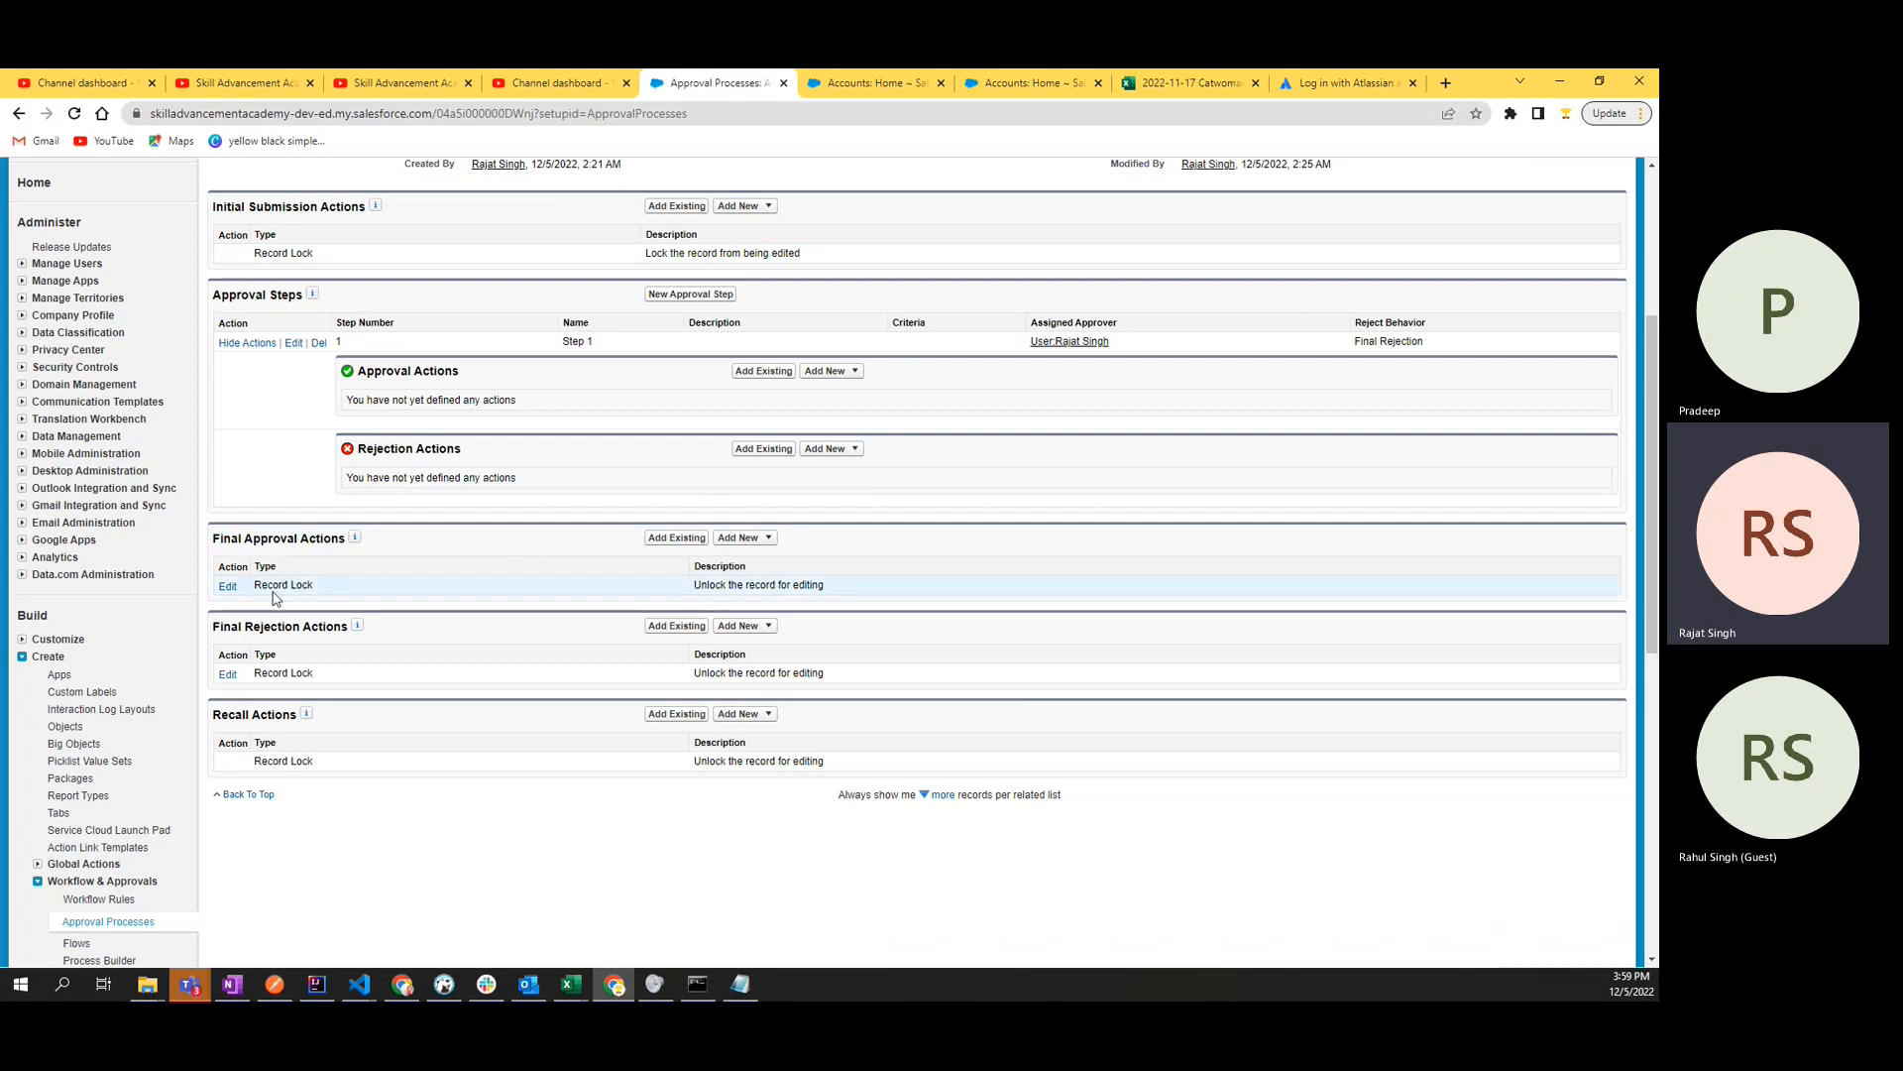
left_click_drag(274, 591, 496, 595)
left_click_drag(693, 586, 860, 591)
left_click(877, 588)
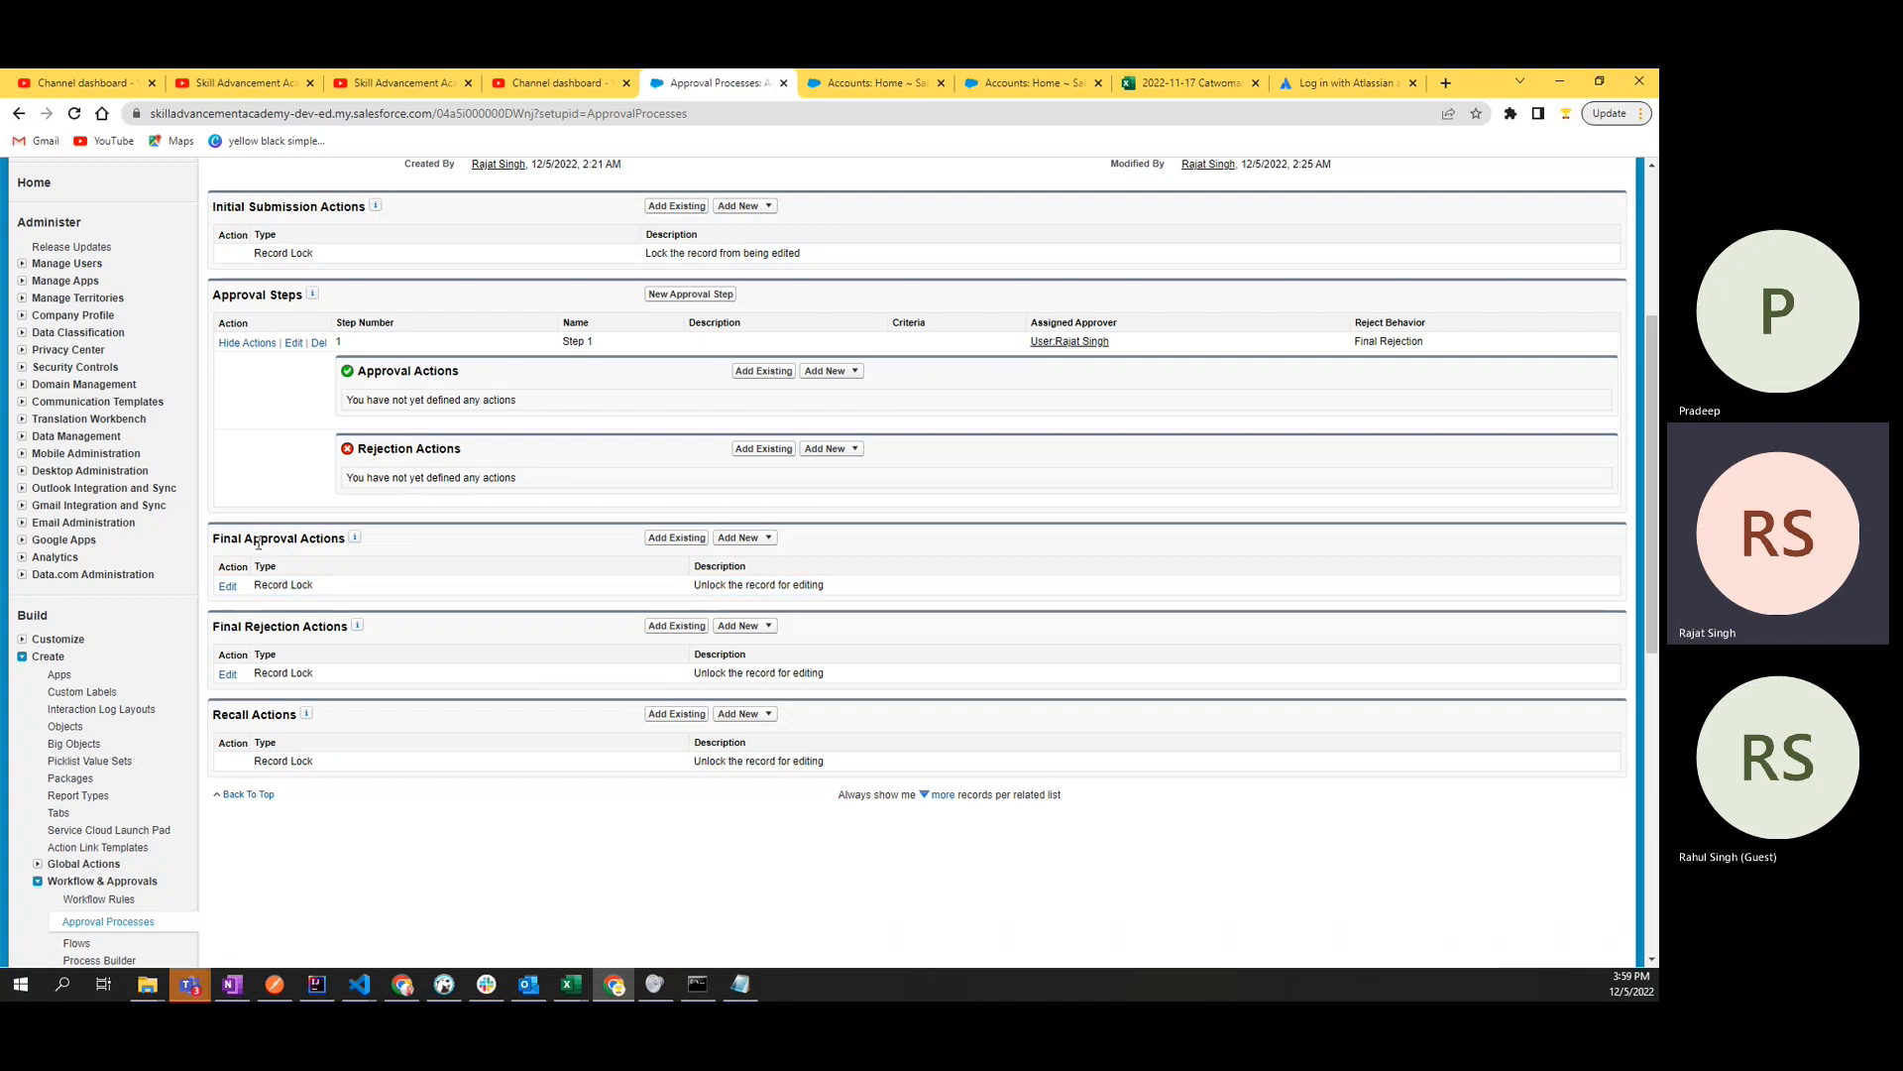
left_click_drag(215, 539, 347, 539)
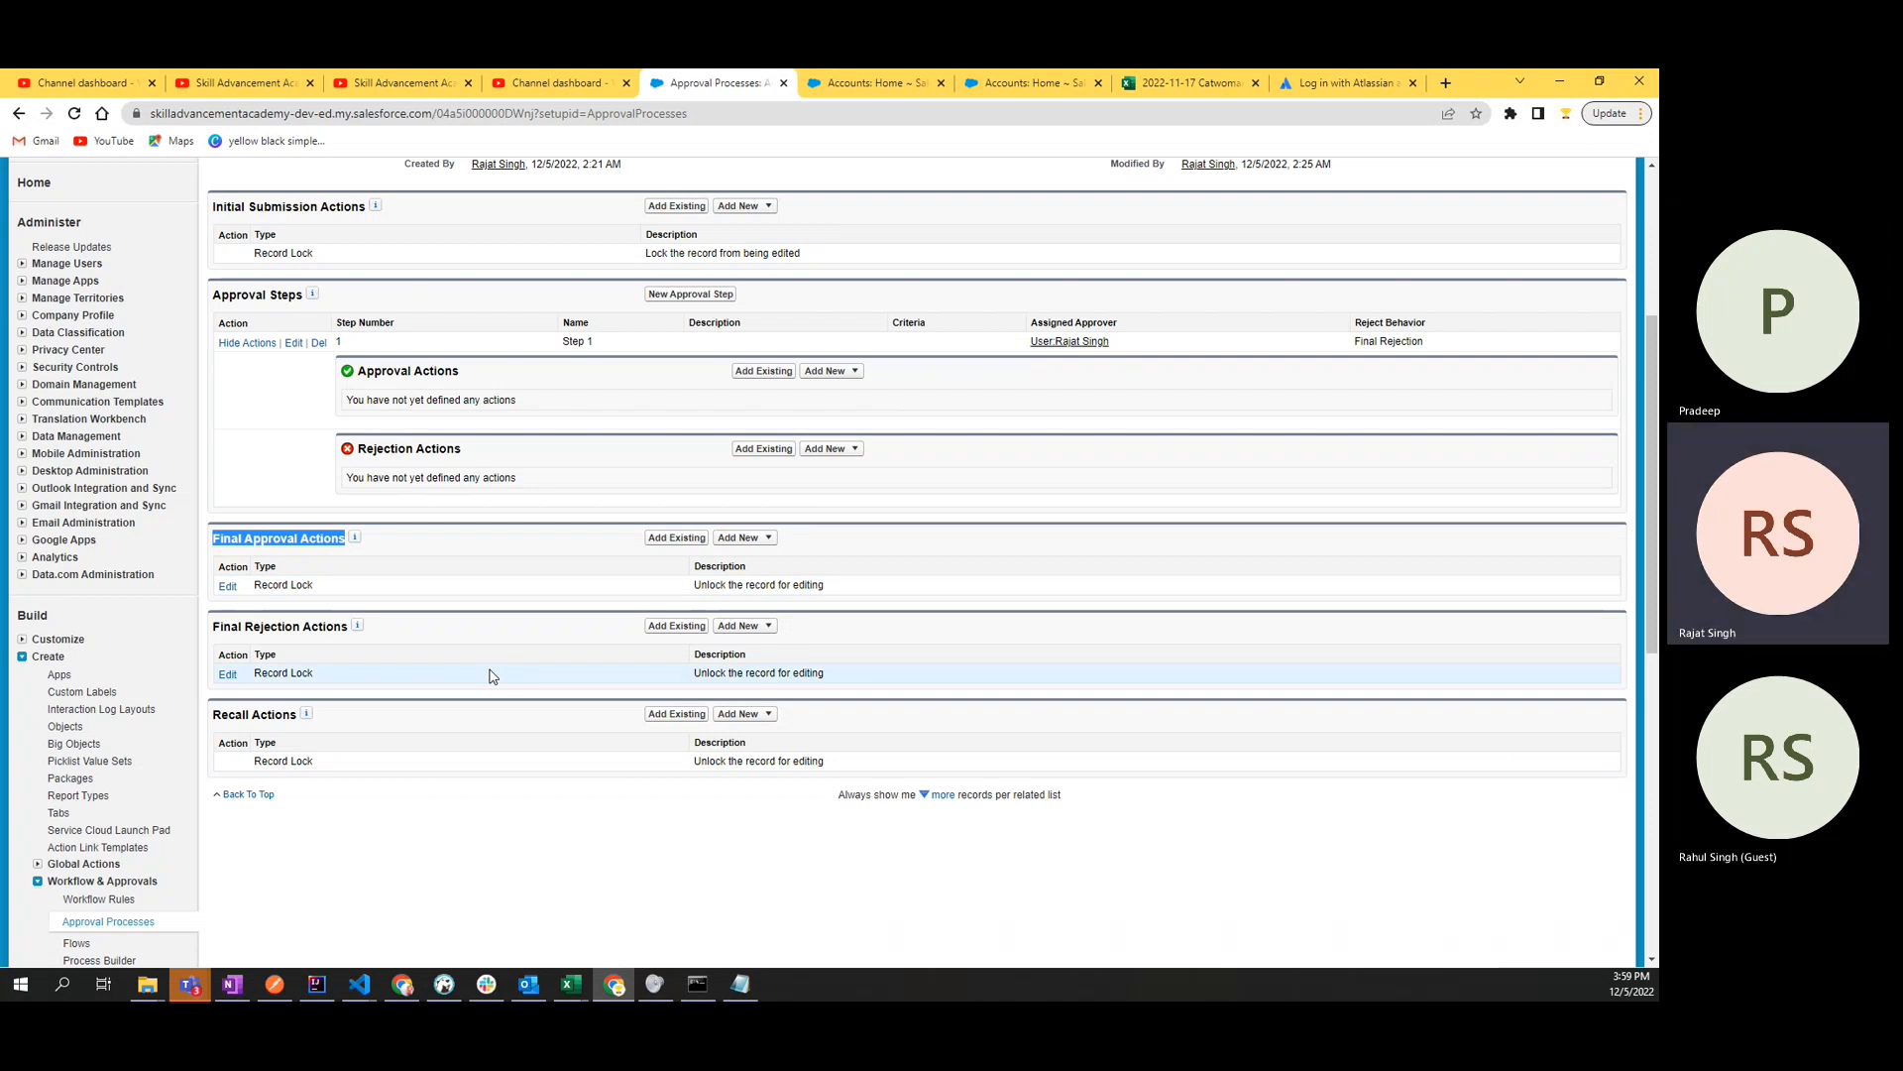
- Check the record lock description under Final Rejection Actions
left_click_drag(217, 627, 332, 627)
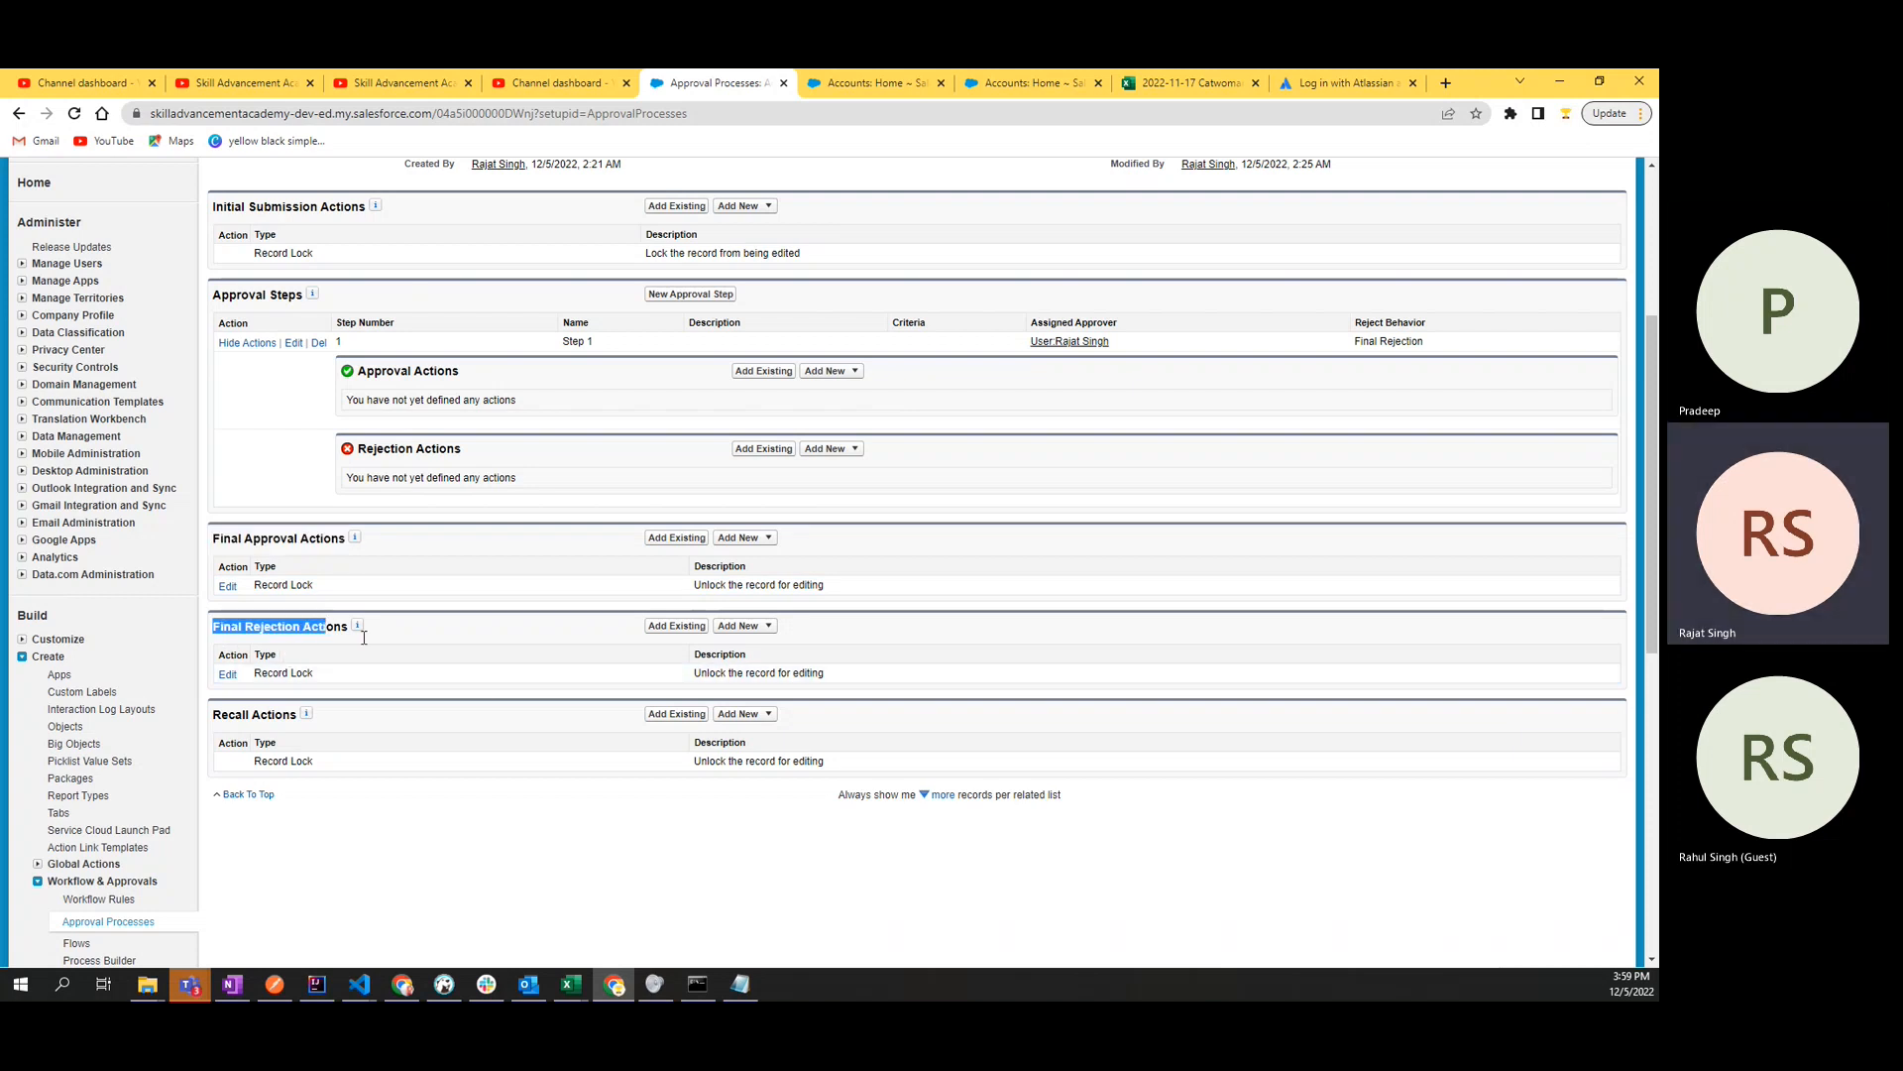
left_click_drag(694, 674, 842, 684)
left_click(876, 683)
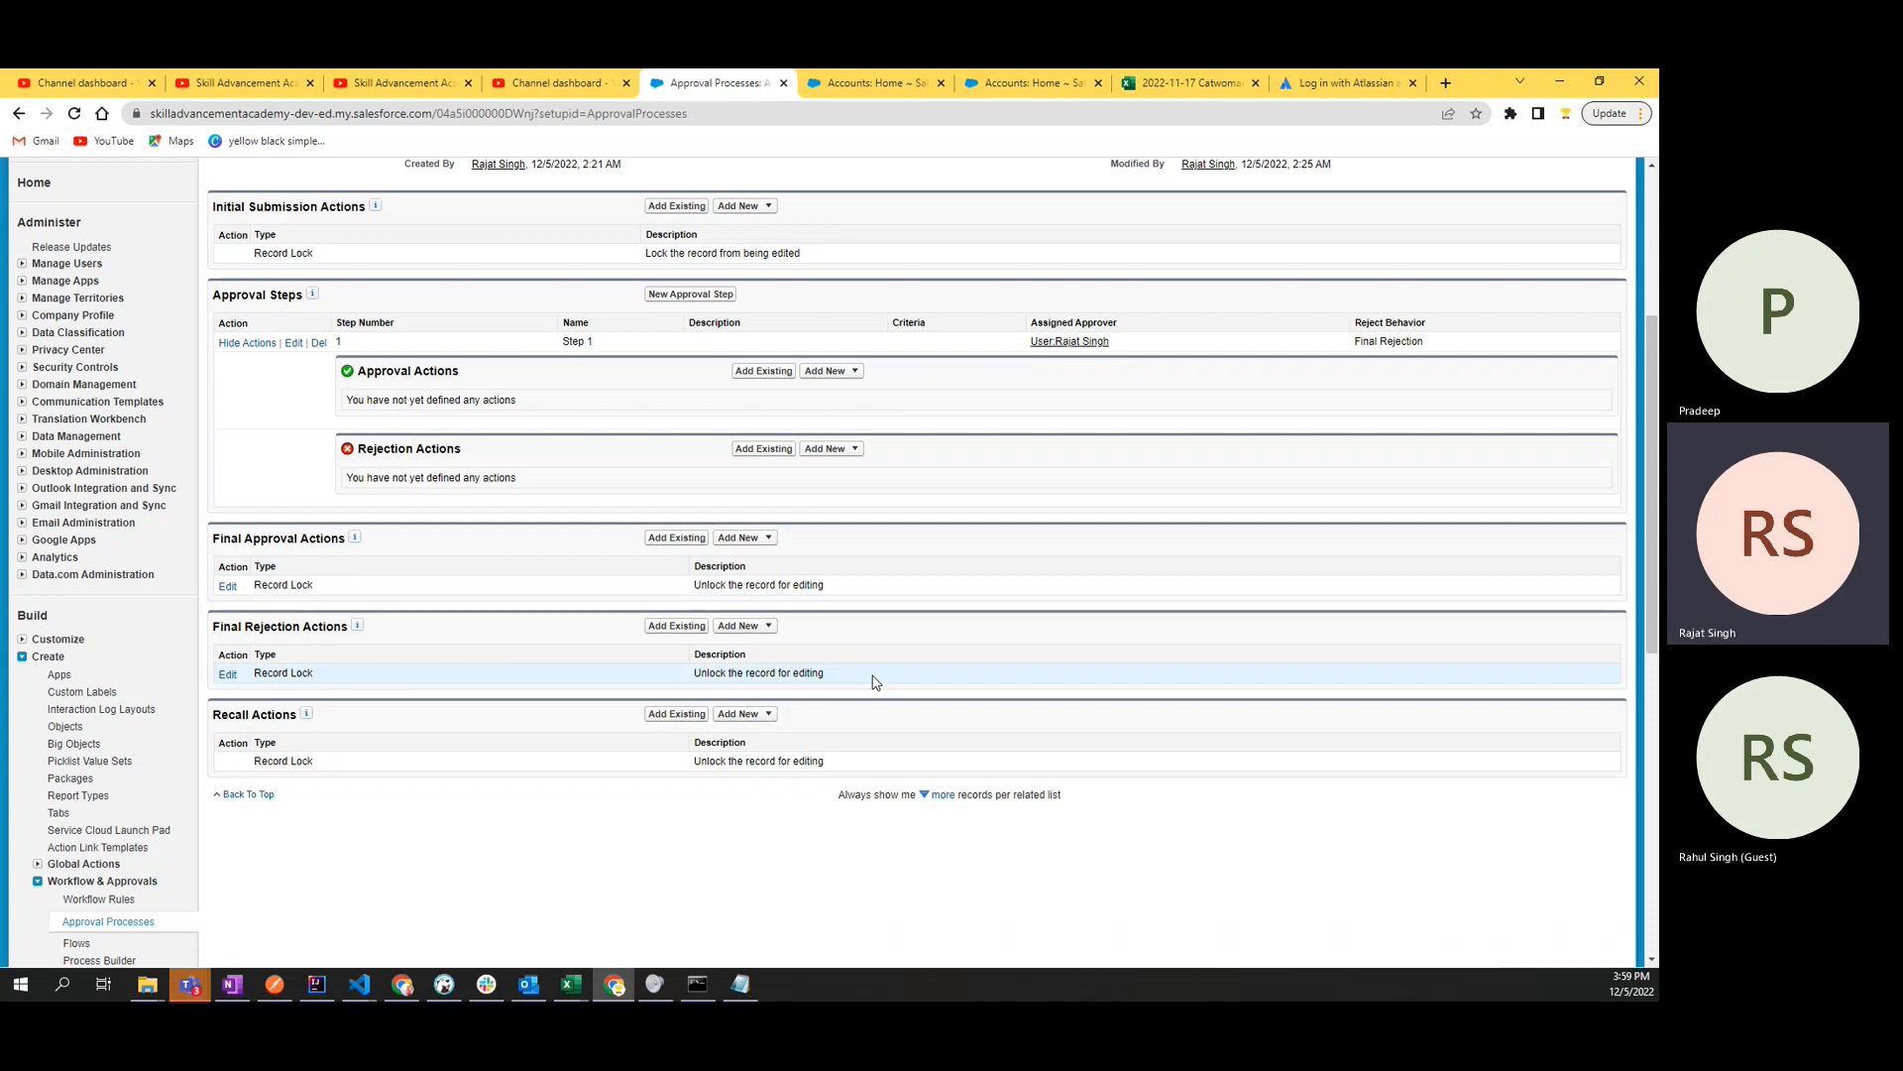
- Set the Final Approval record locking behavior to "Lock the record from being edited" and save it
left_click_drag(216, 541, 299, 542)
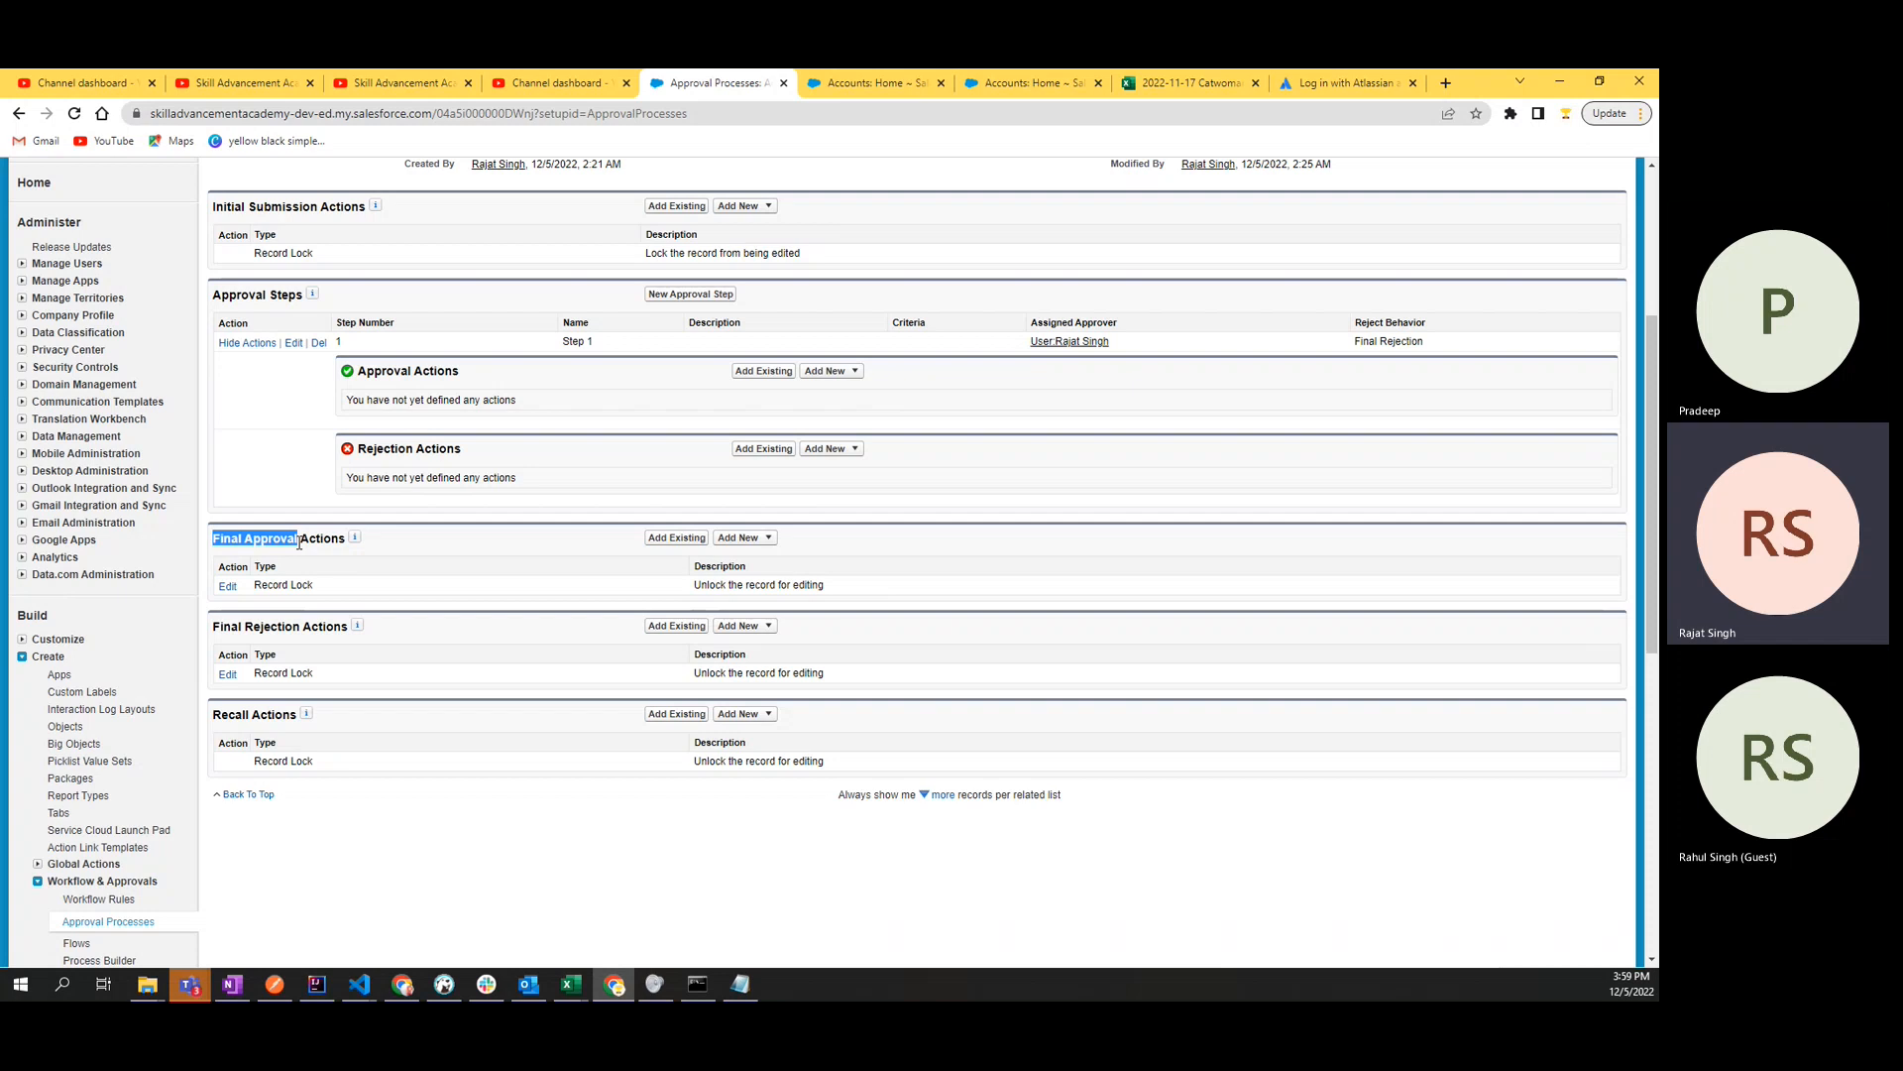
left_click(227, 587)
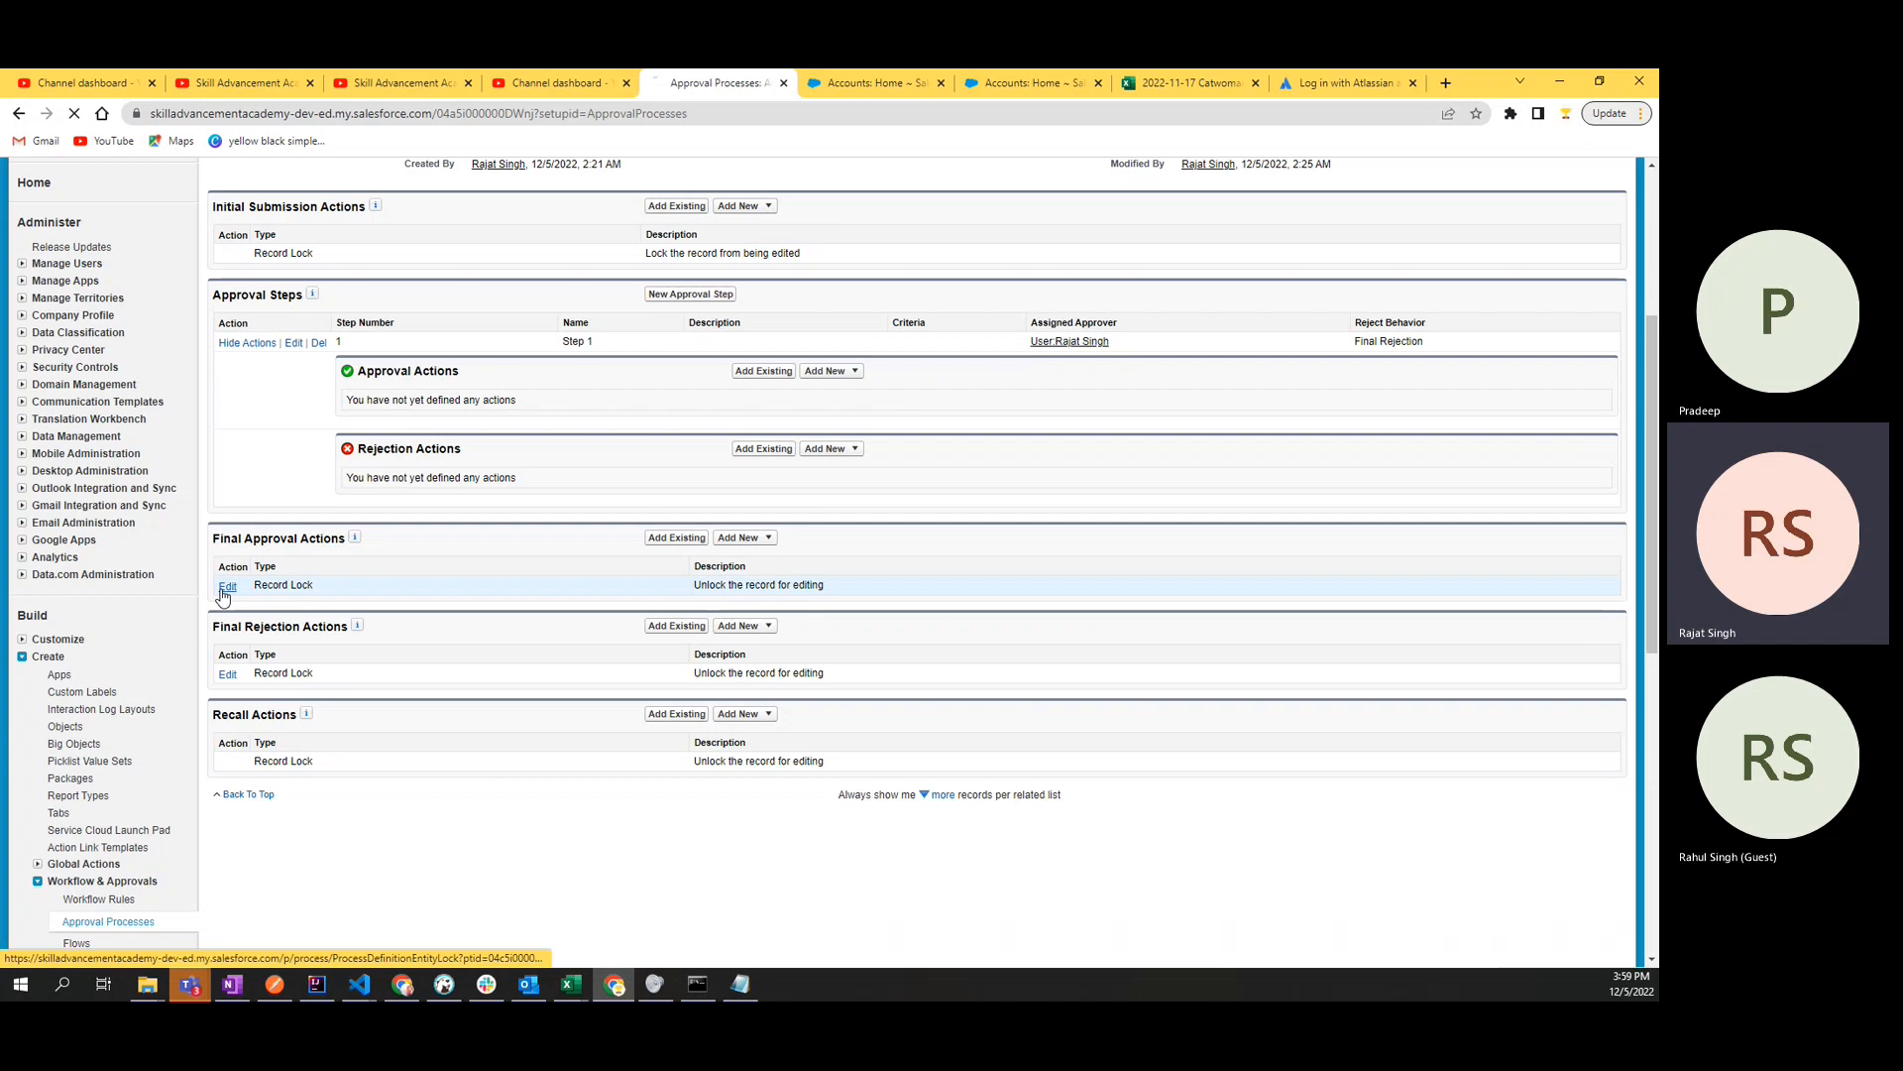
left_click(292, 370)
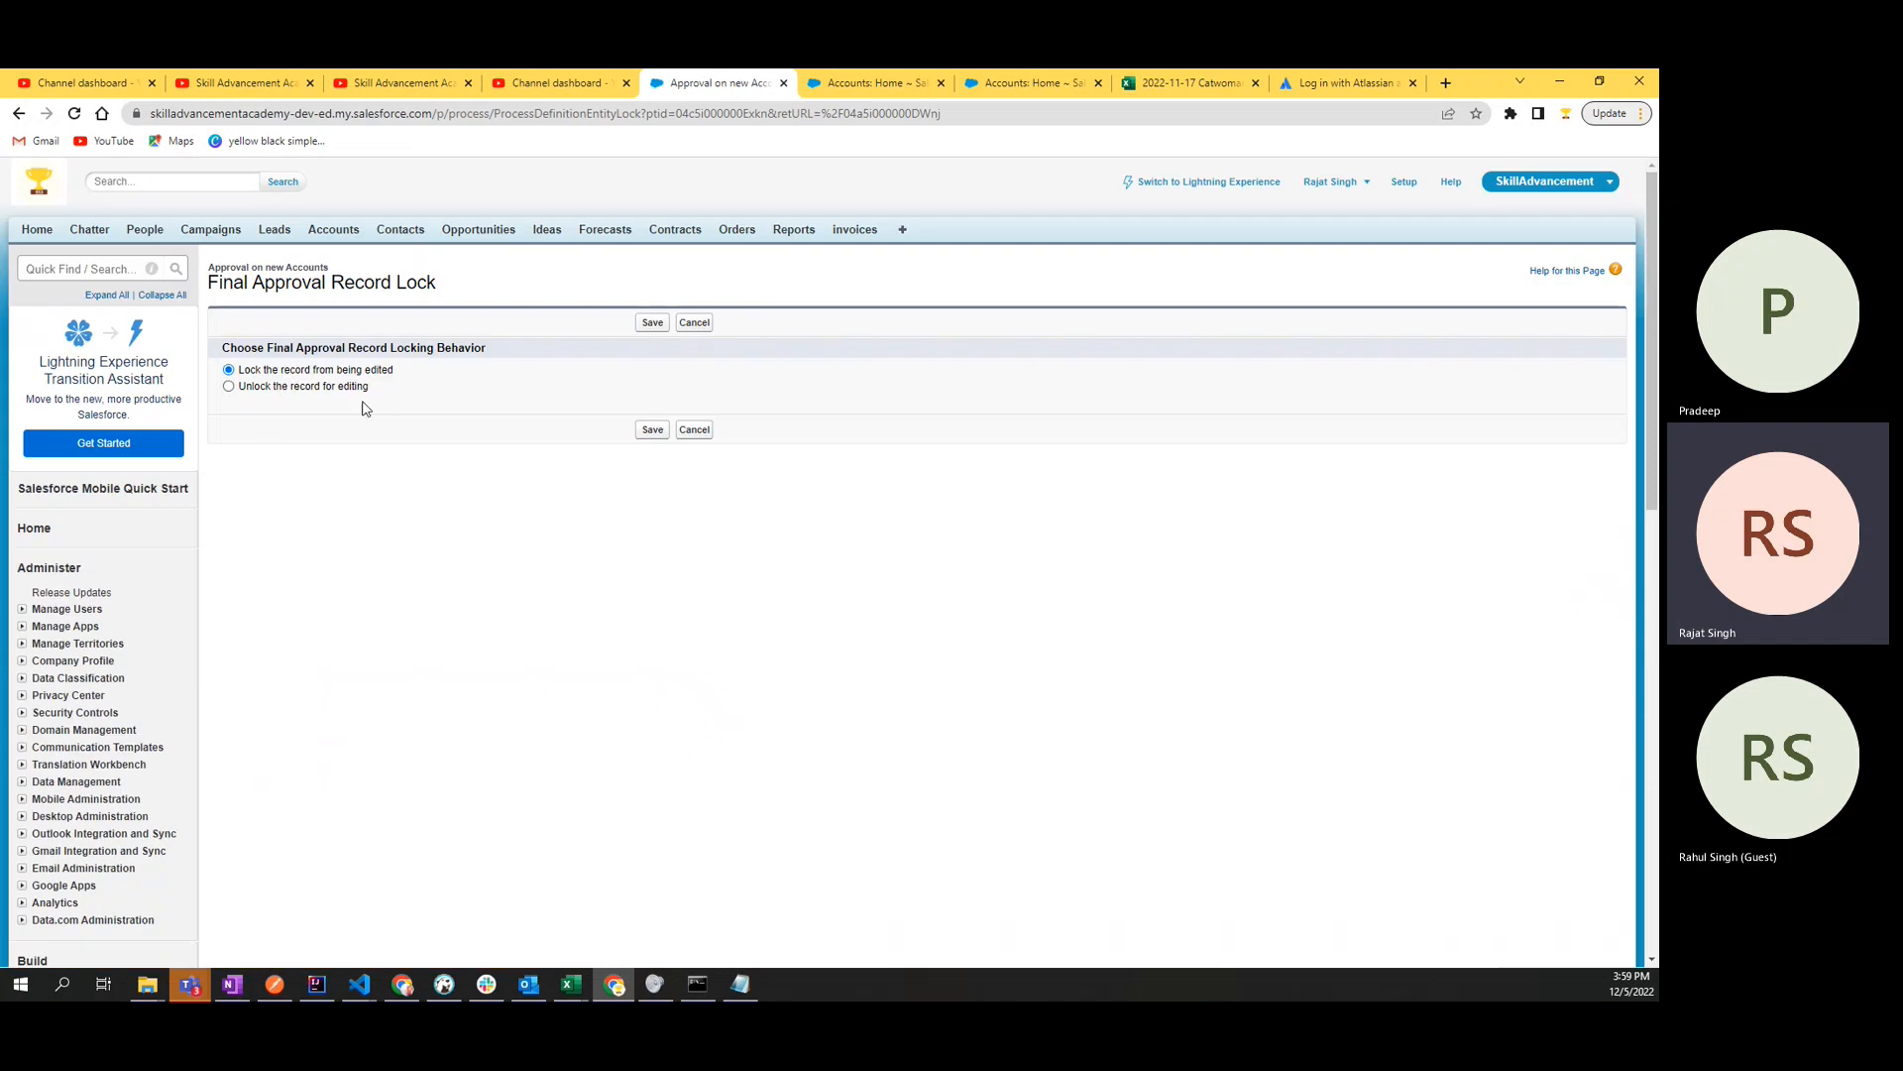
left_click(649, 429)
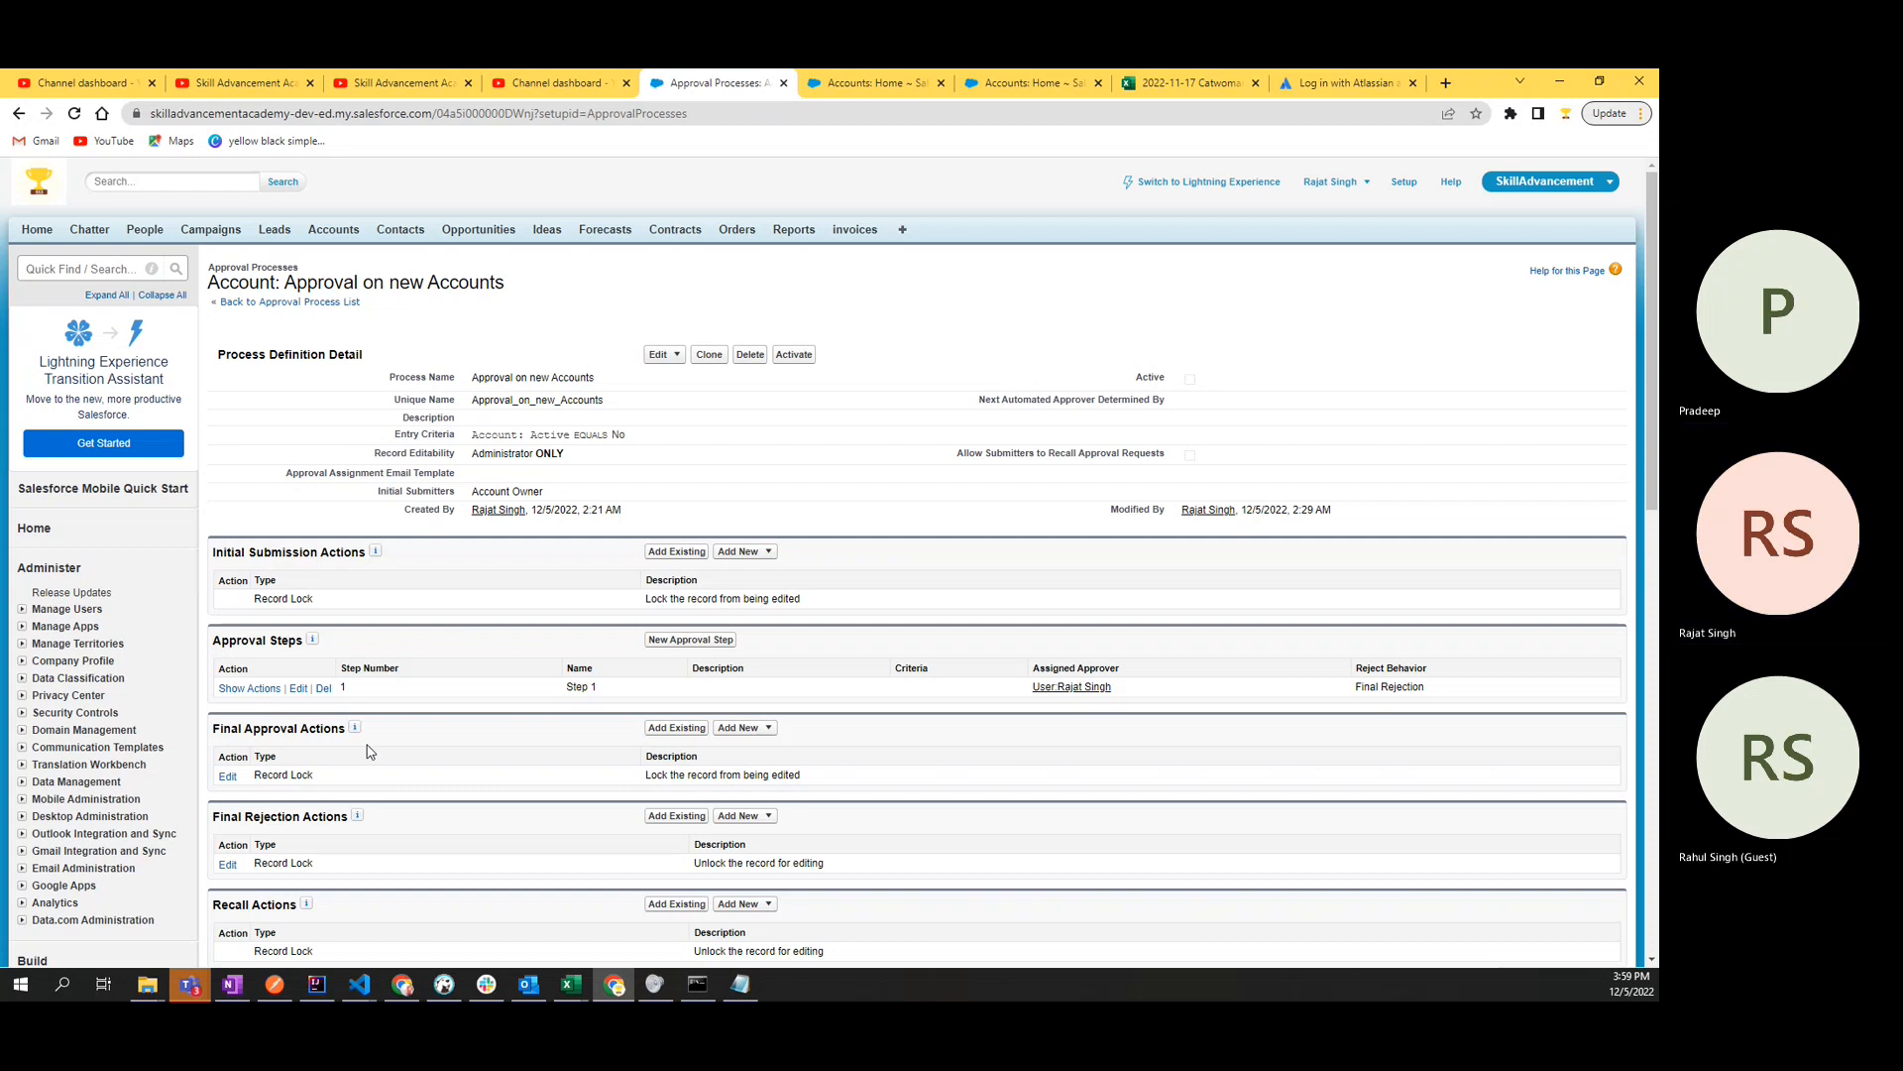
- Check the Final Rejection Actions section and the description of its record lock
scroll(367, 751, "down", 3)
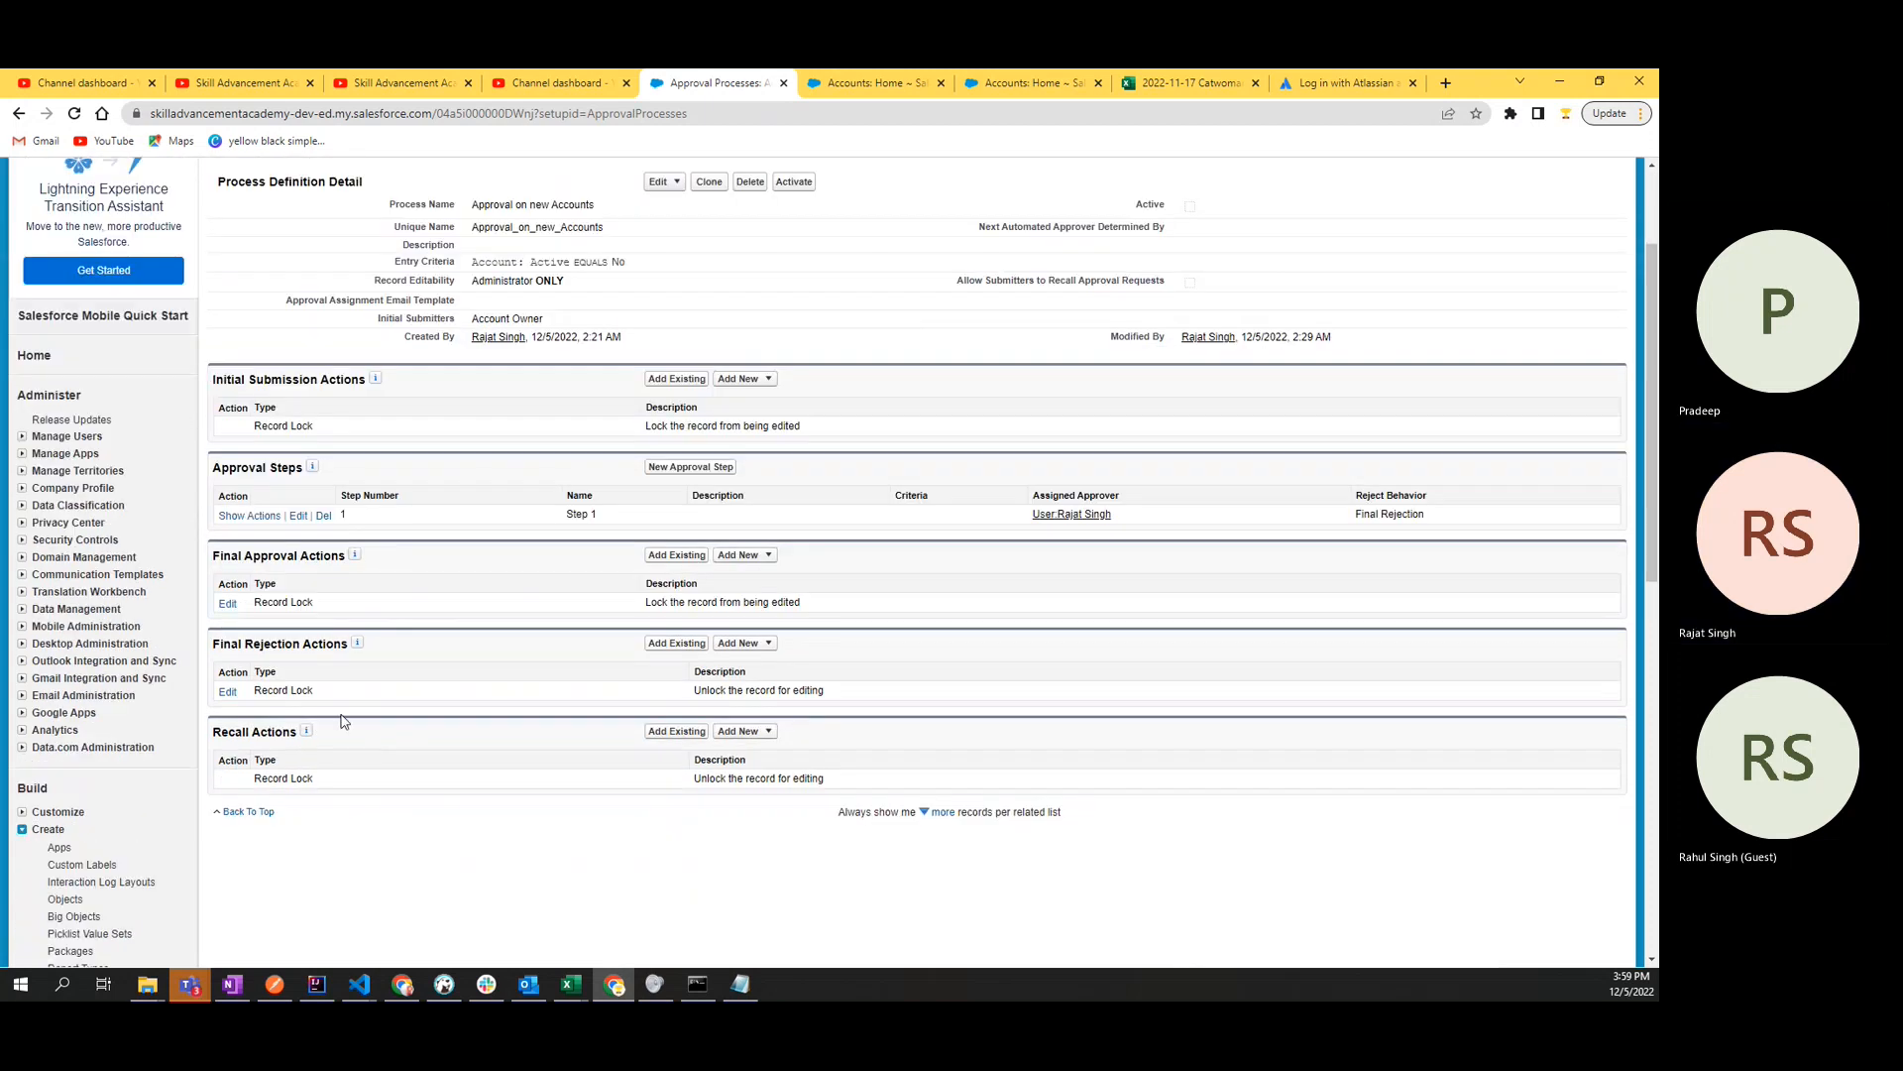
left_click_drag(213, 644, 343, 646)
double_click(334, 650)
left_click(478, 724)
left_click_drag(693, 691, 845, 700)
left_click(845, 700)
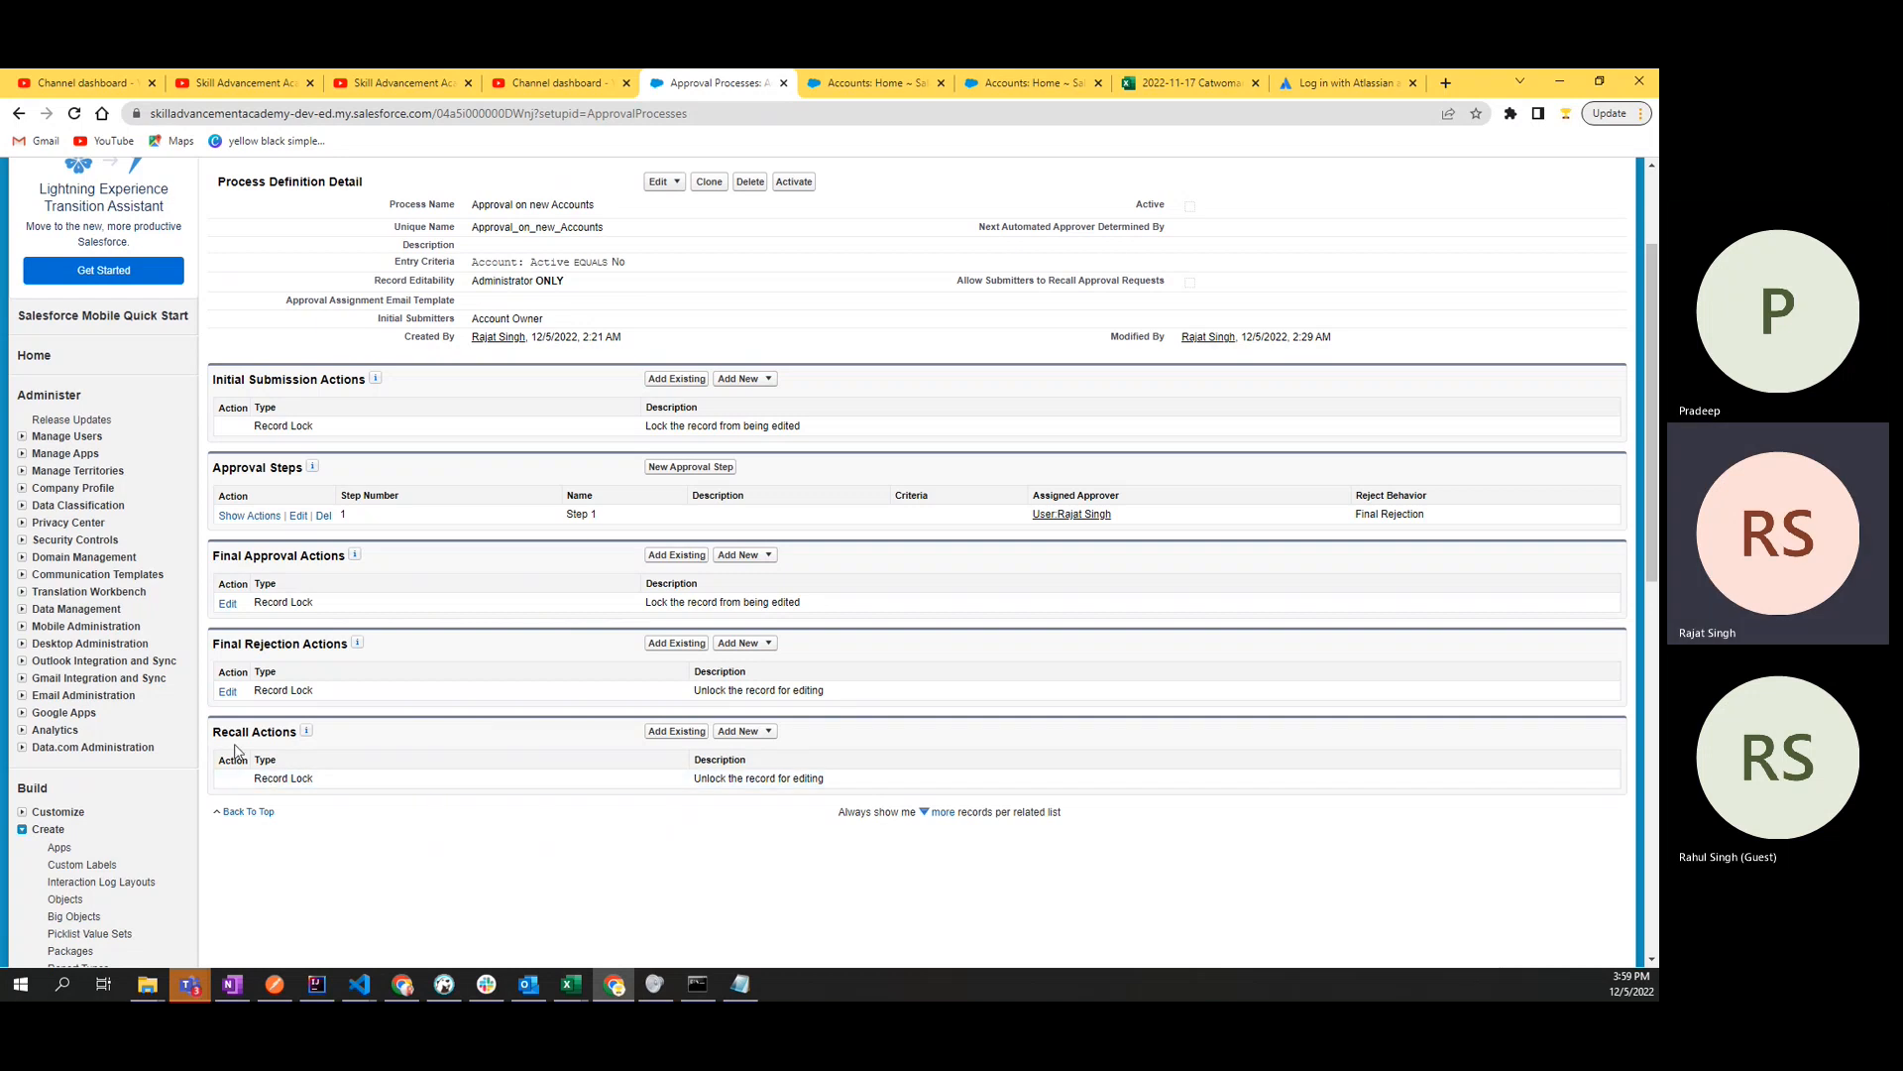
- Examine the Record Lock entry under Recall Actions
left_click_drag(220, 732, 297, 732)
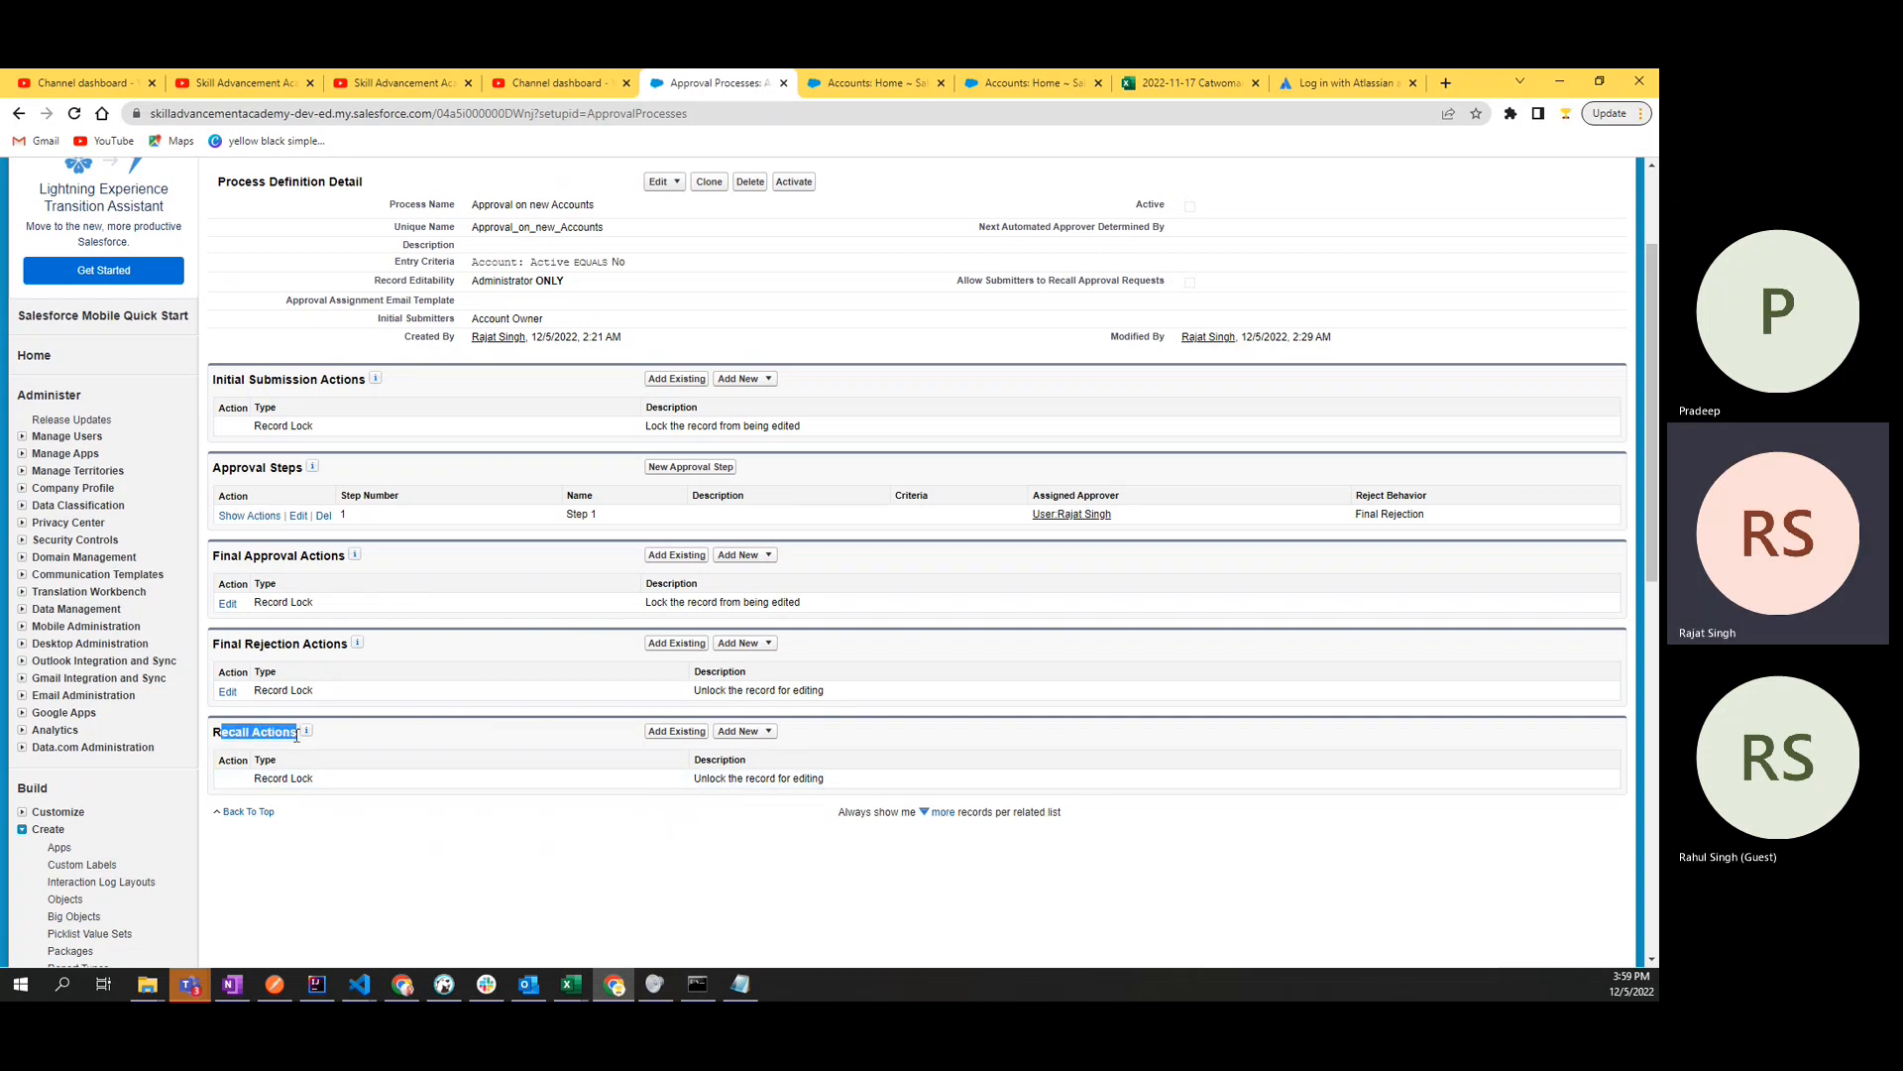
double_click(262, 778)
double_click(302, 778)
left_click_drag(254, 778, 357, 785)
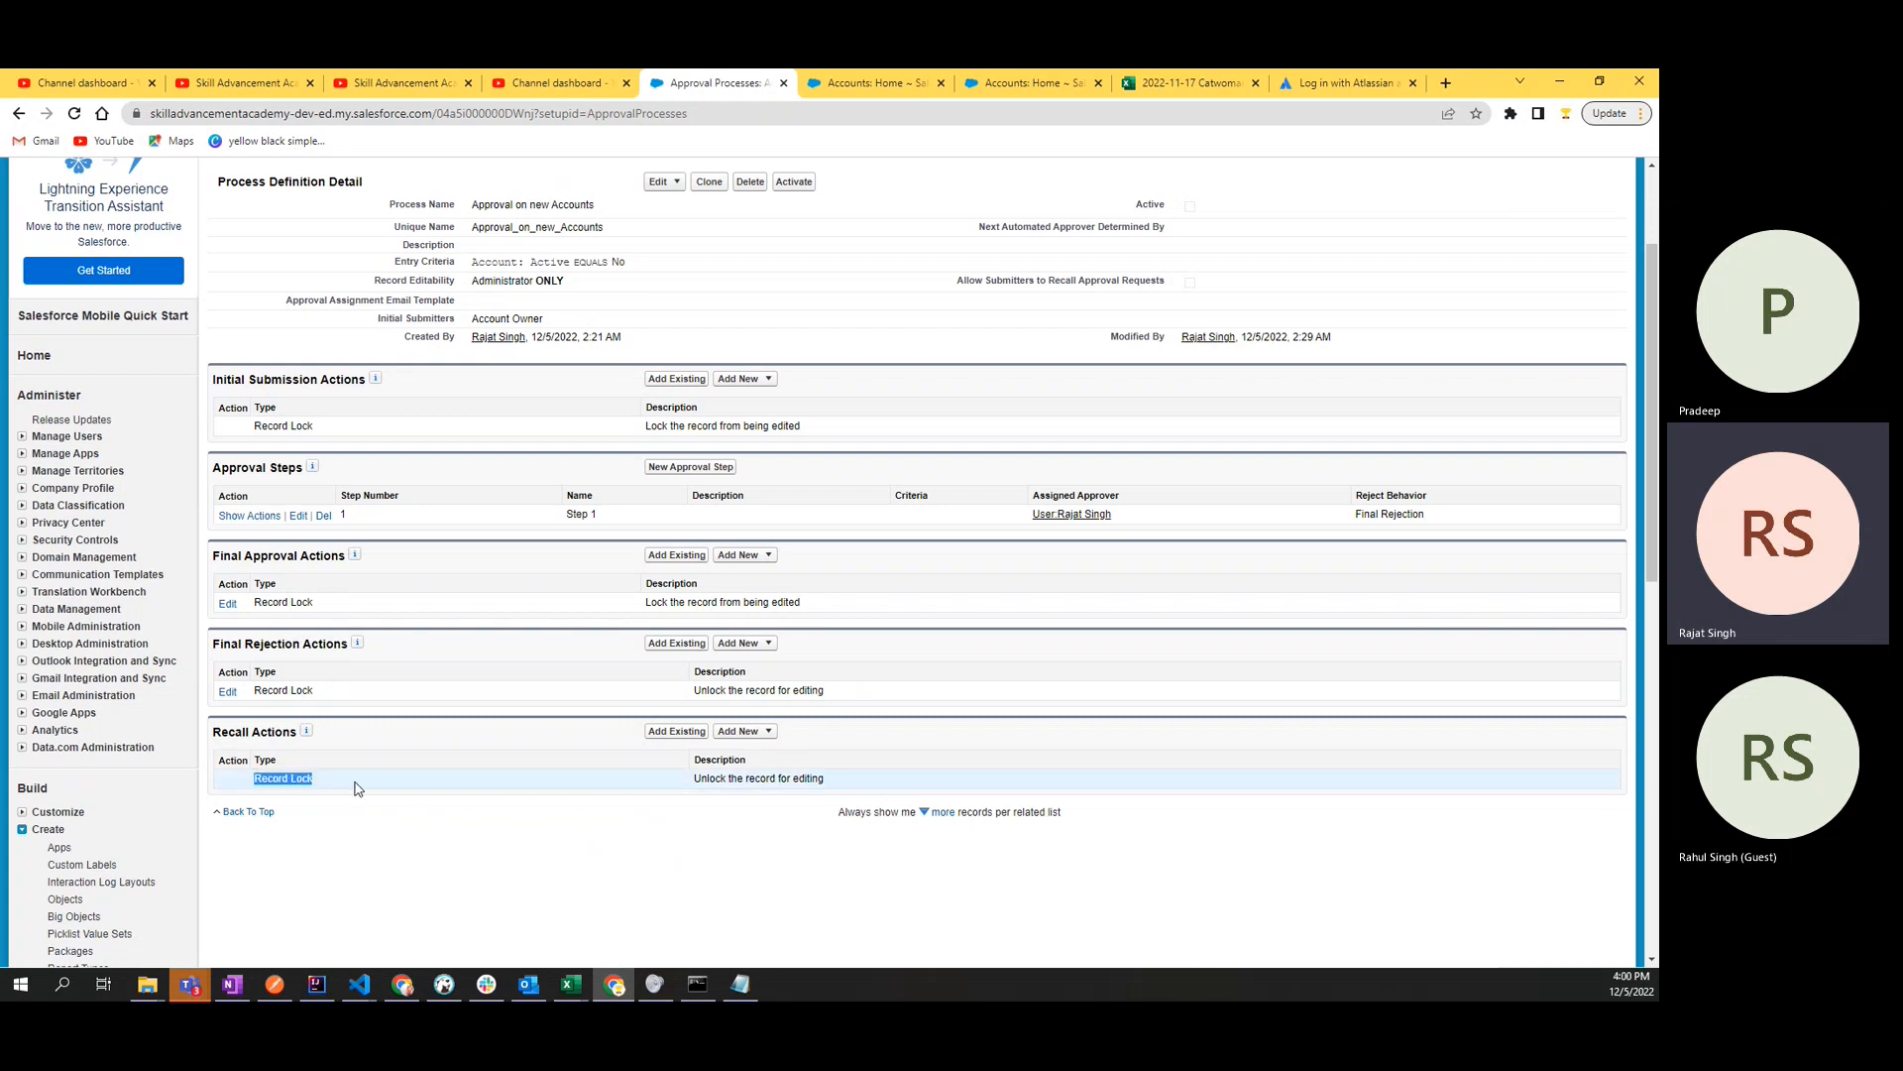
scroll(600, 729, "up", 2)
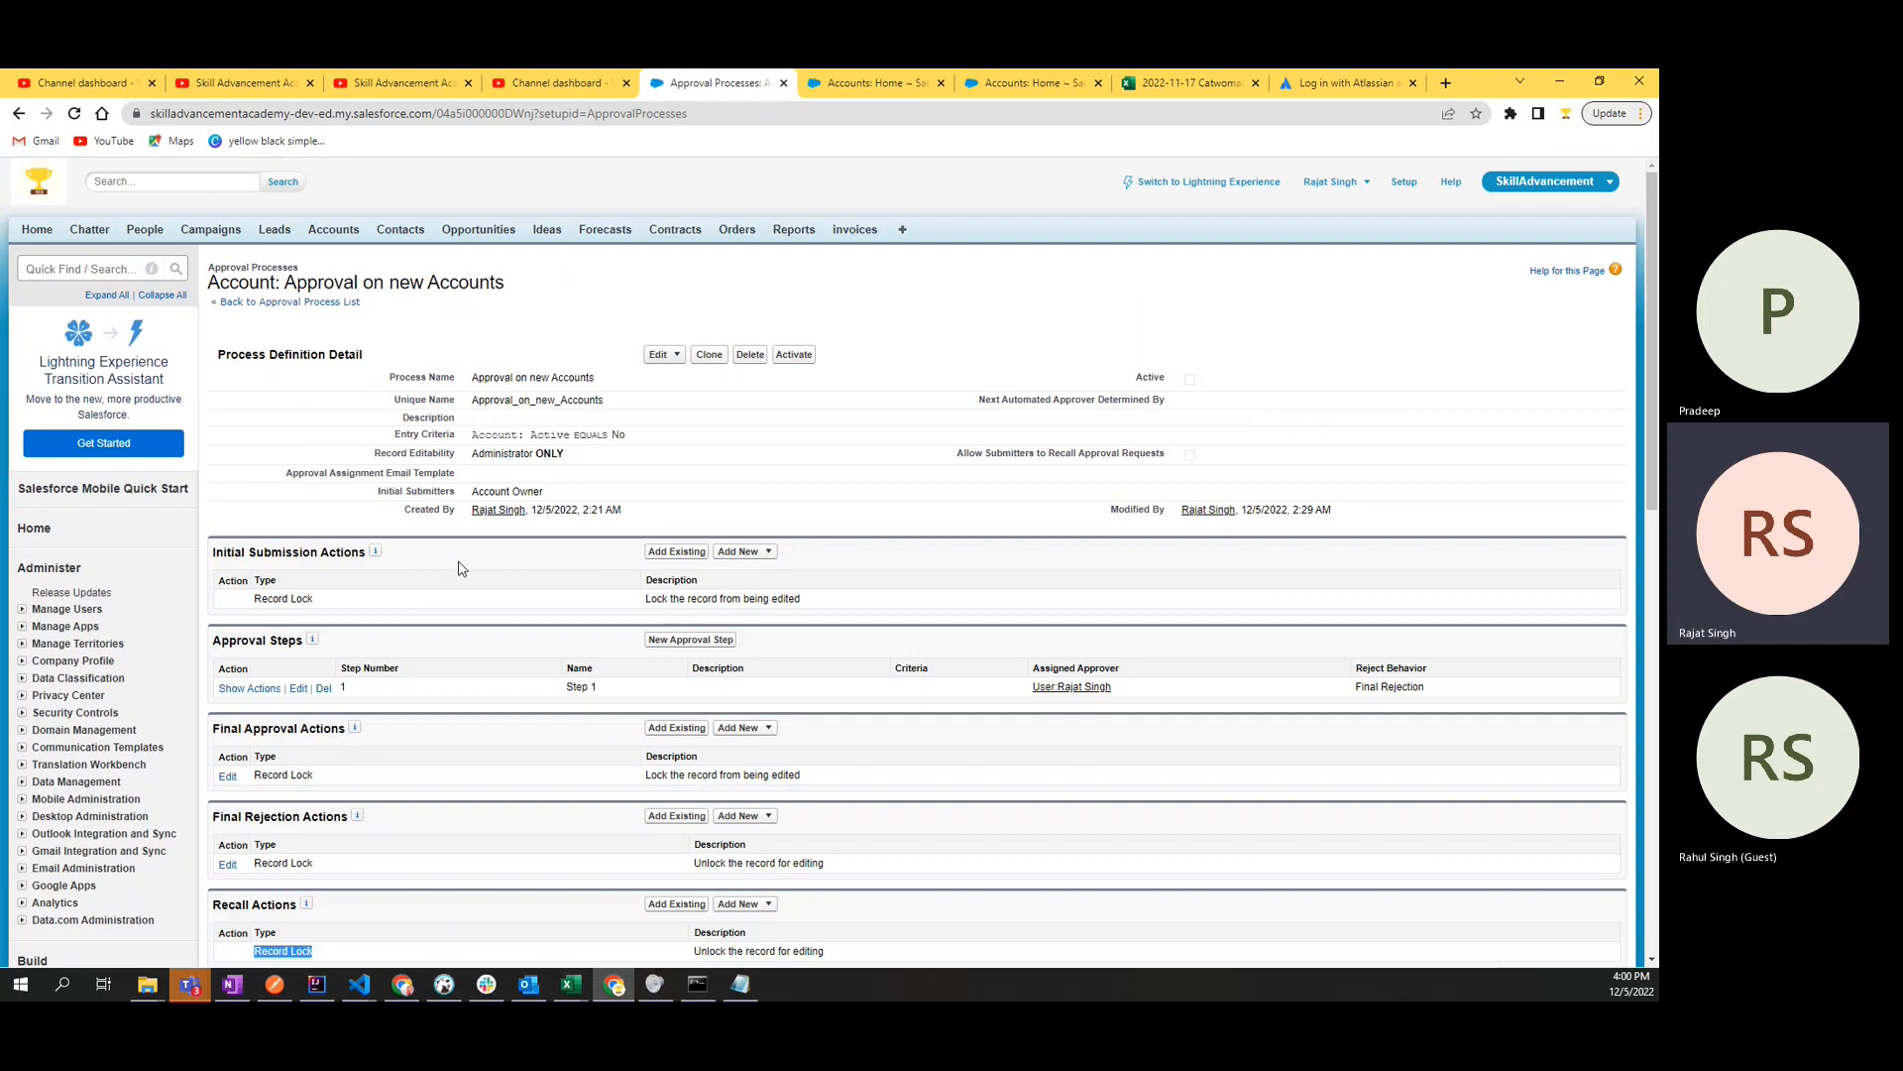
scroll(465, 595, "down", 5)
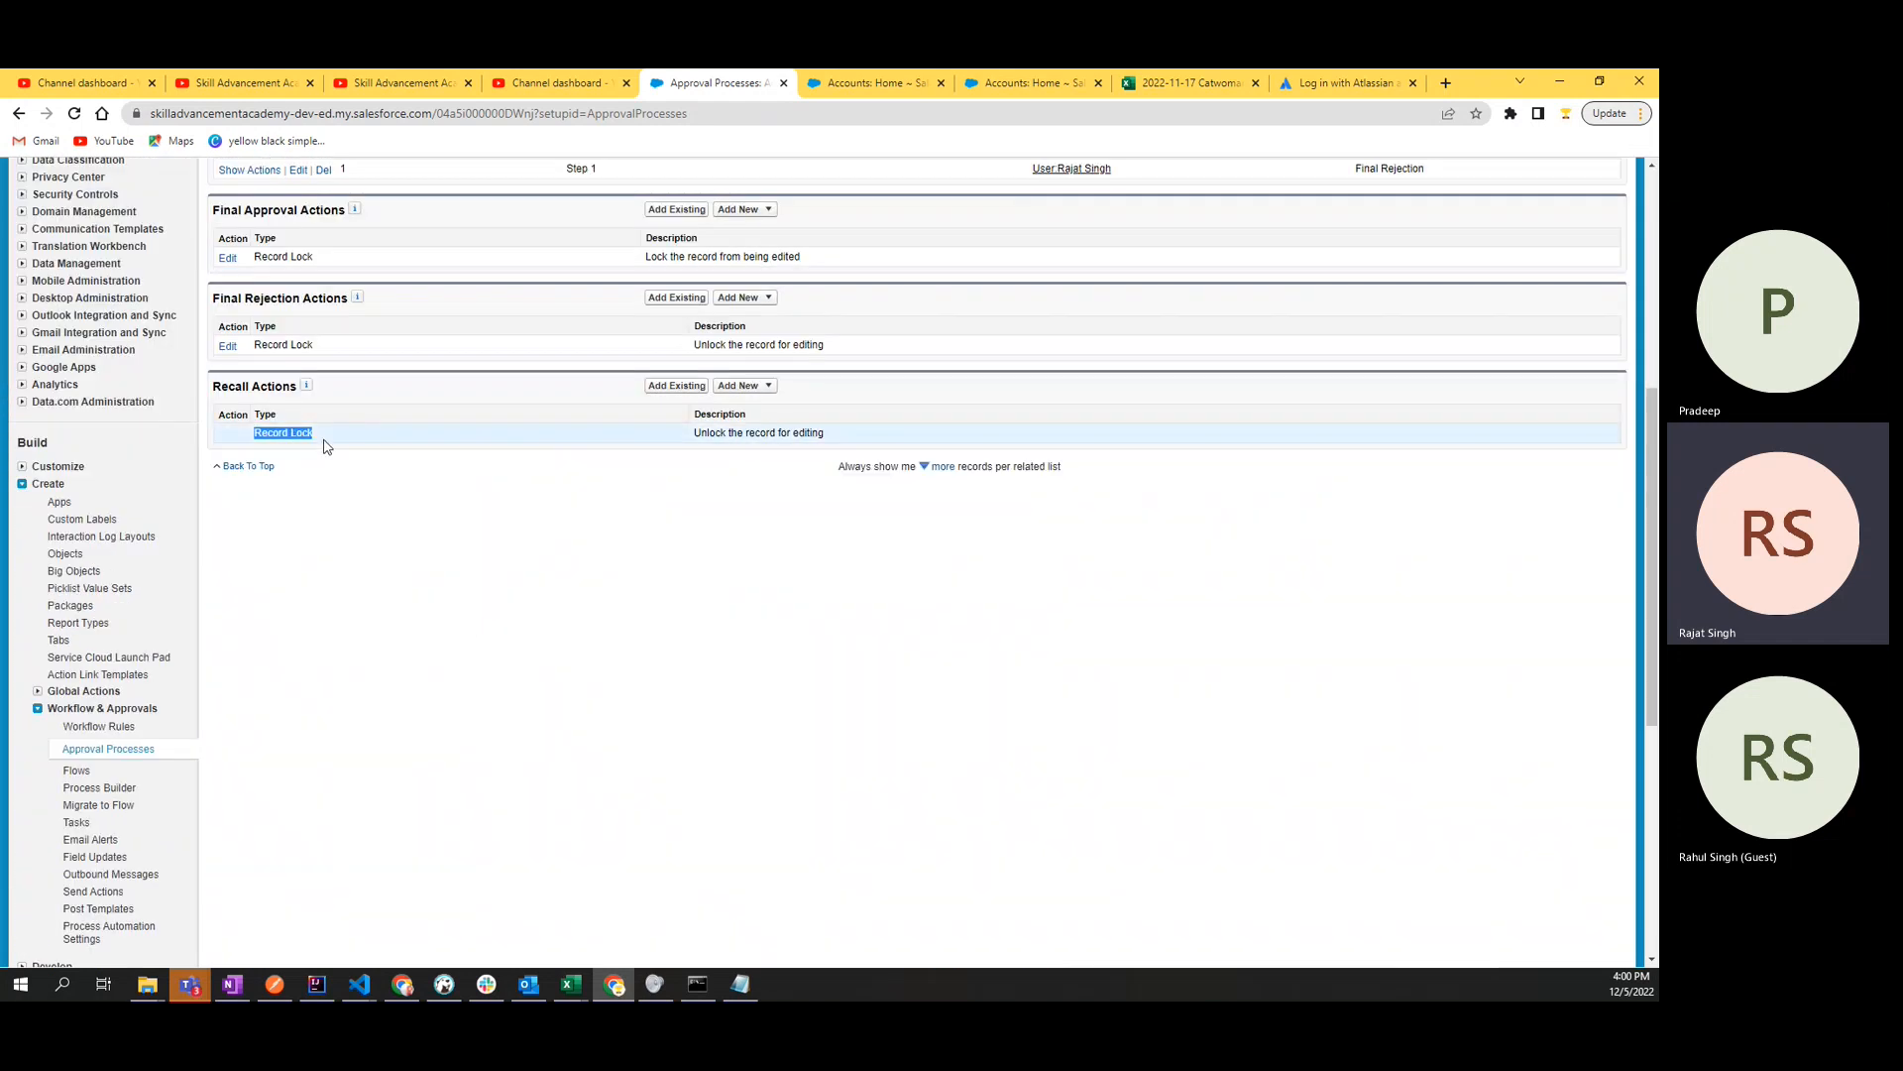
left_click(320, 442)
left_click_drag(315, 434, 253, 433)
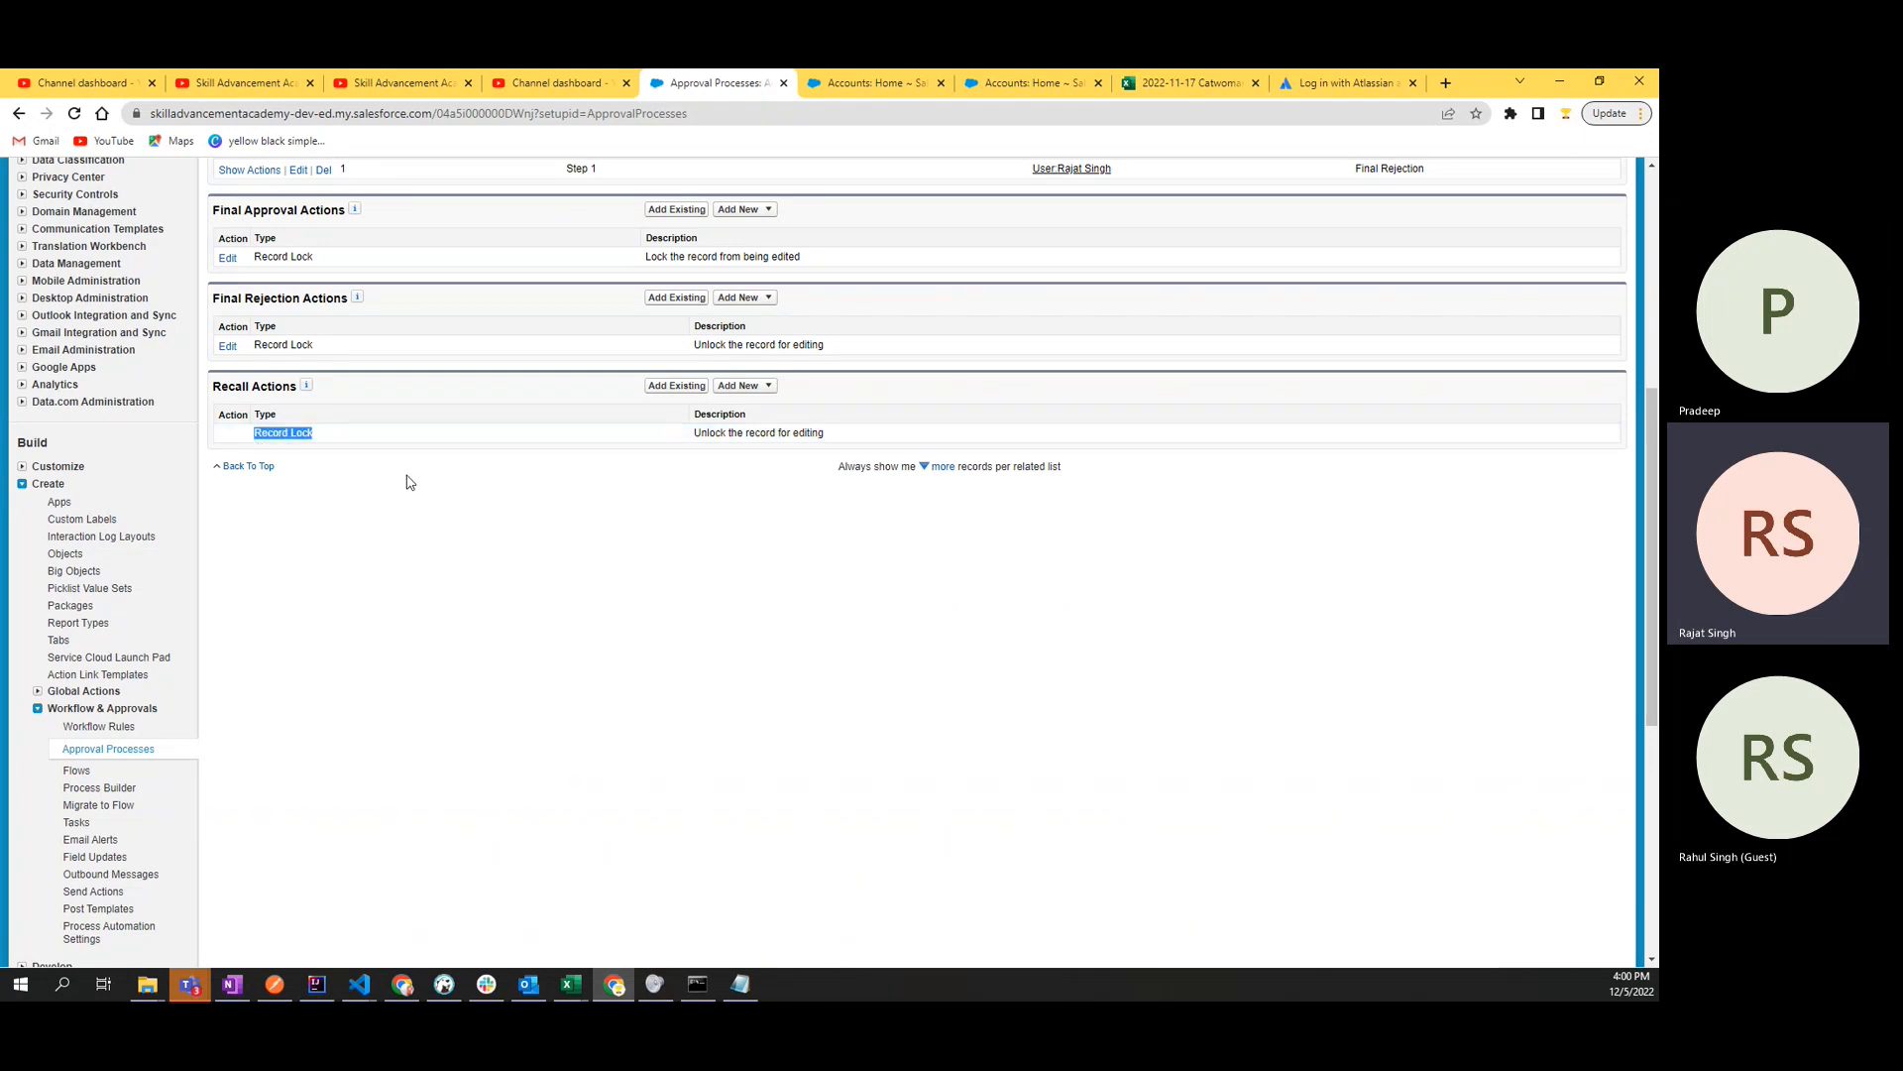
left_click(722, 447)
- Activate the approval process "Approval on new Accounts" after reading the activation notice, and confirm the activation
scroll(743, 603, "up", 5)
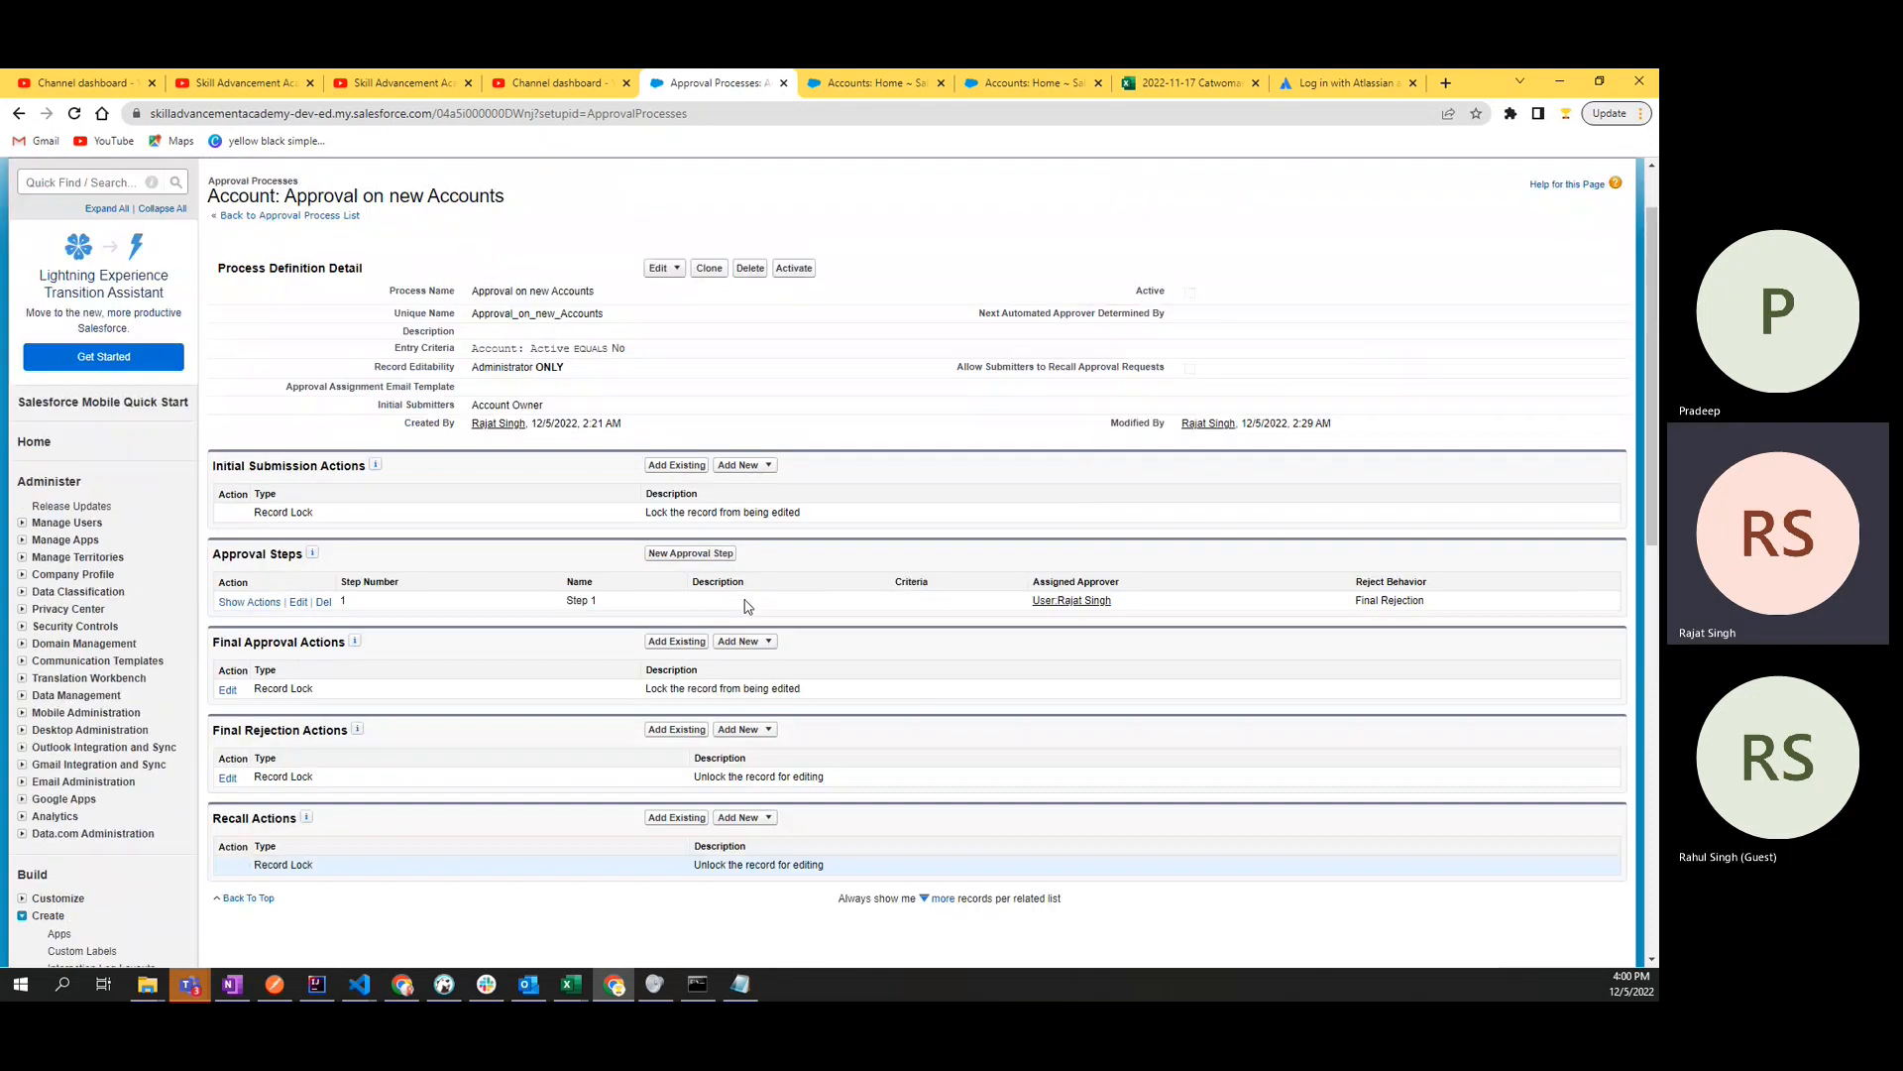
scroll(747, 606, "down", 4)
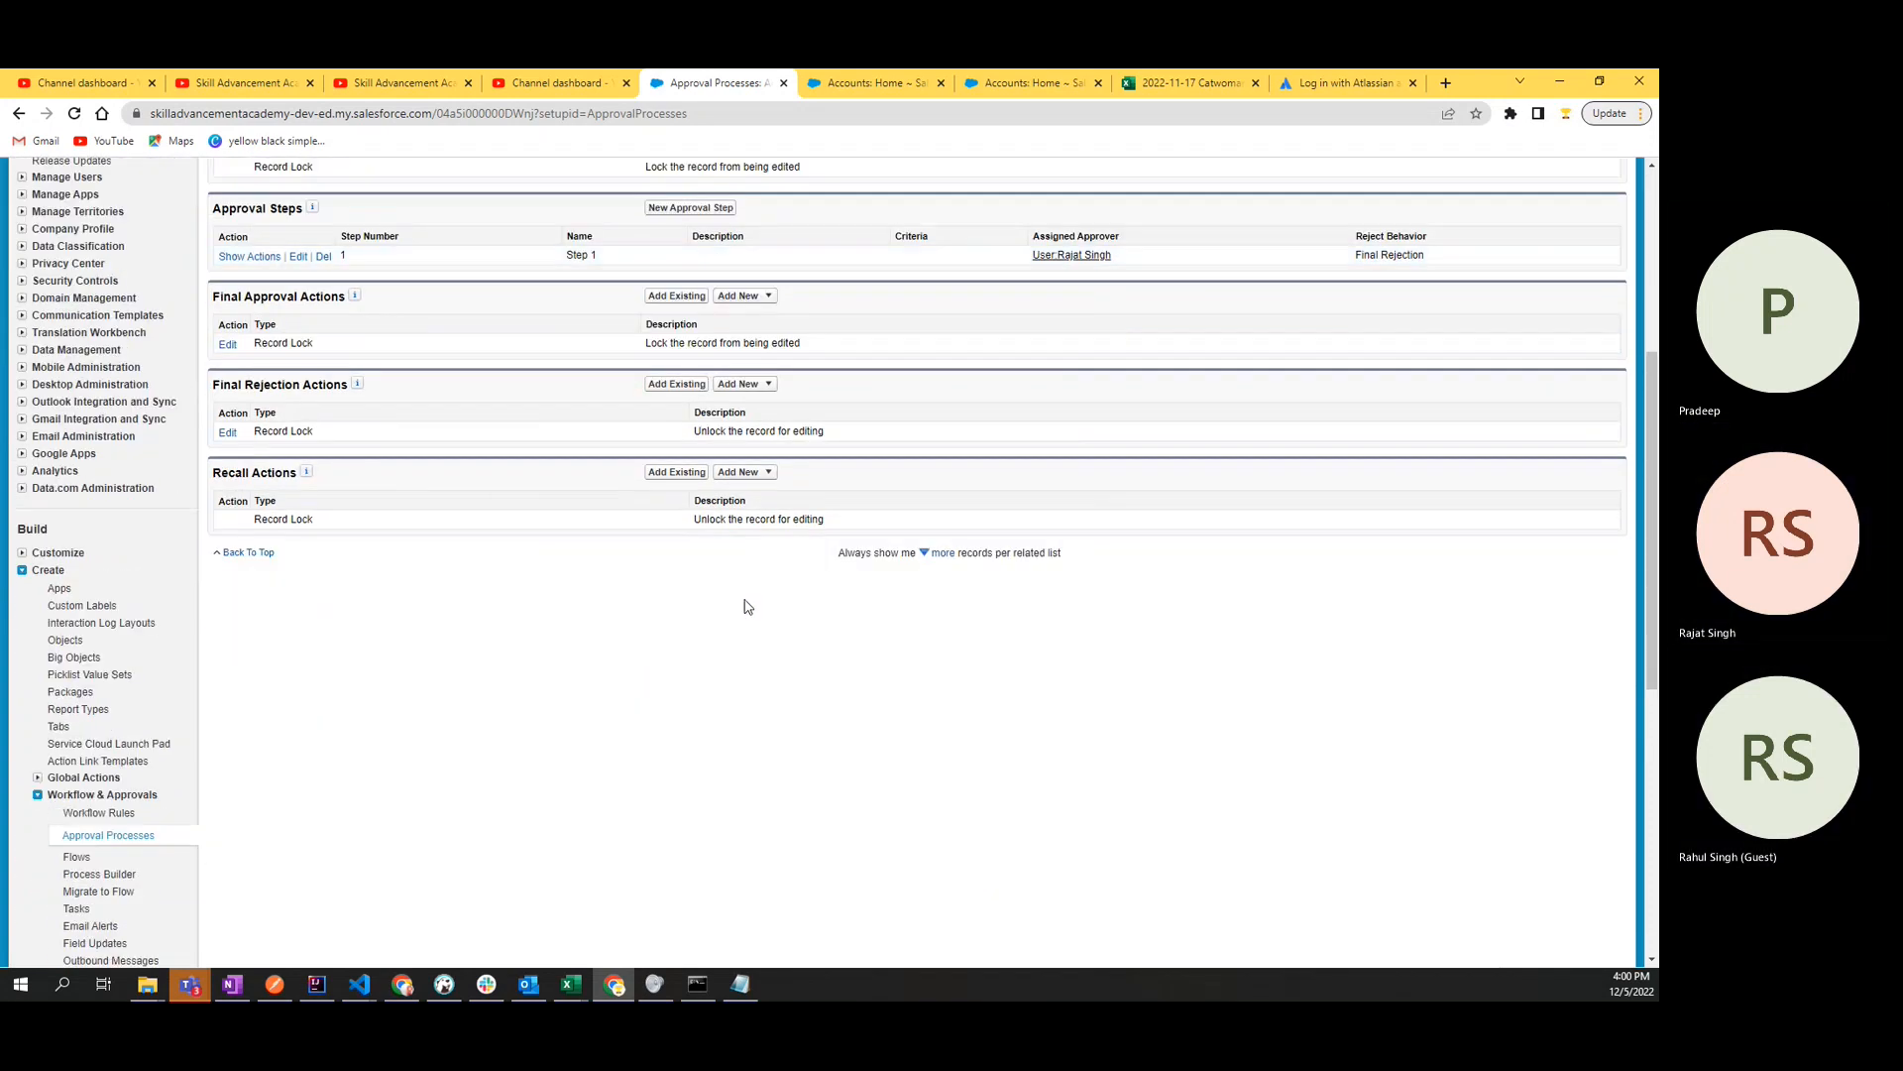
scroll(748, 606, "up", 5)
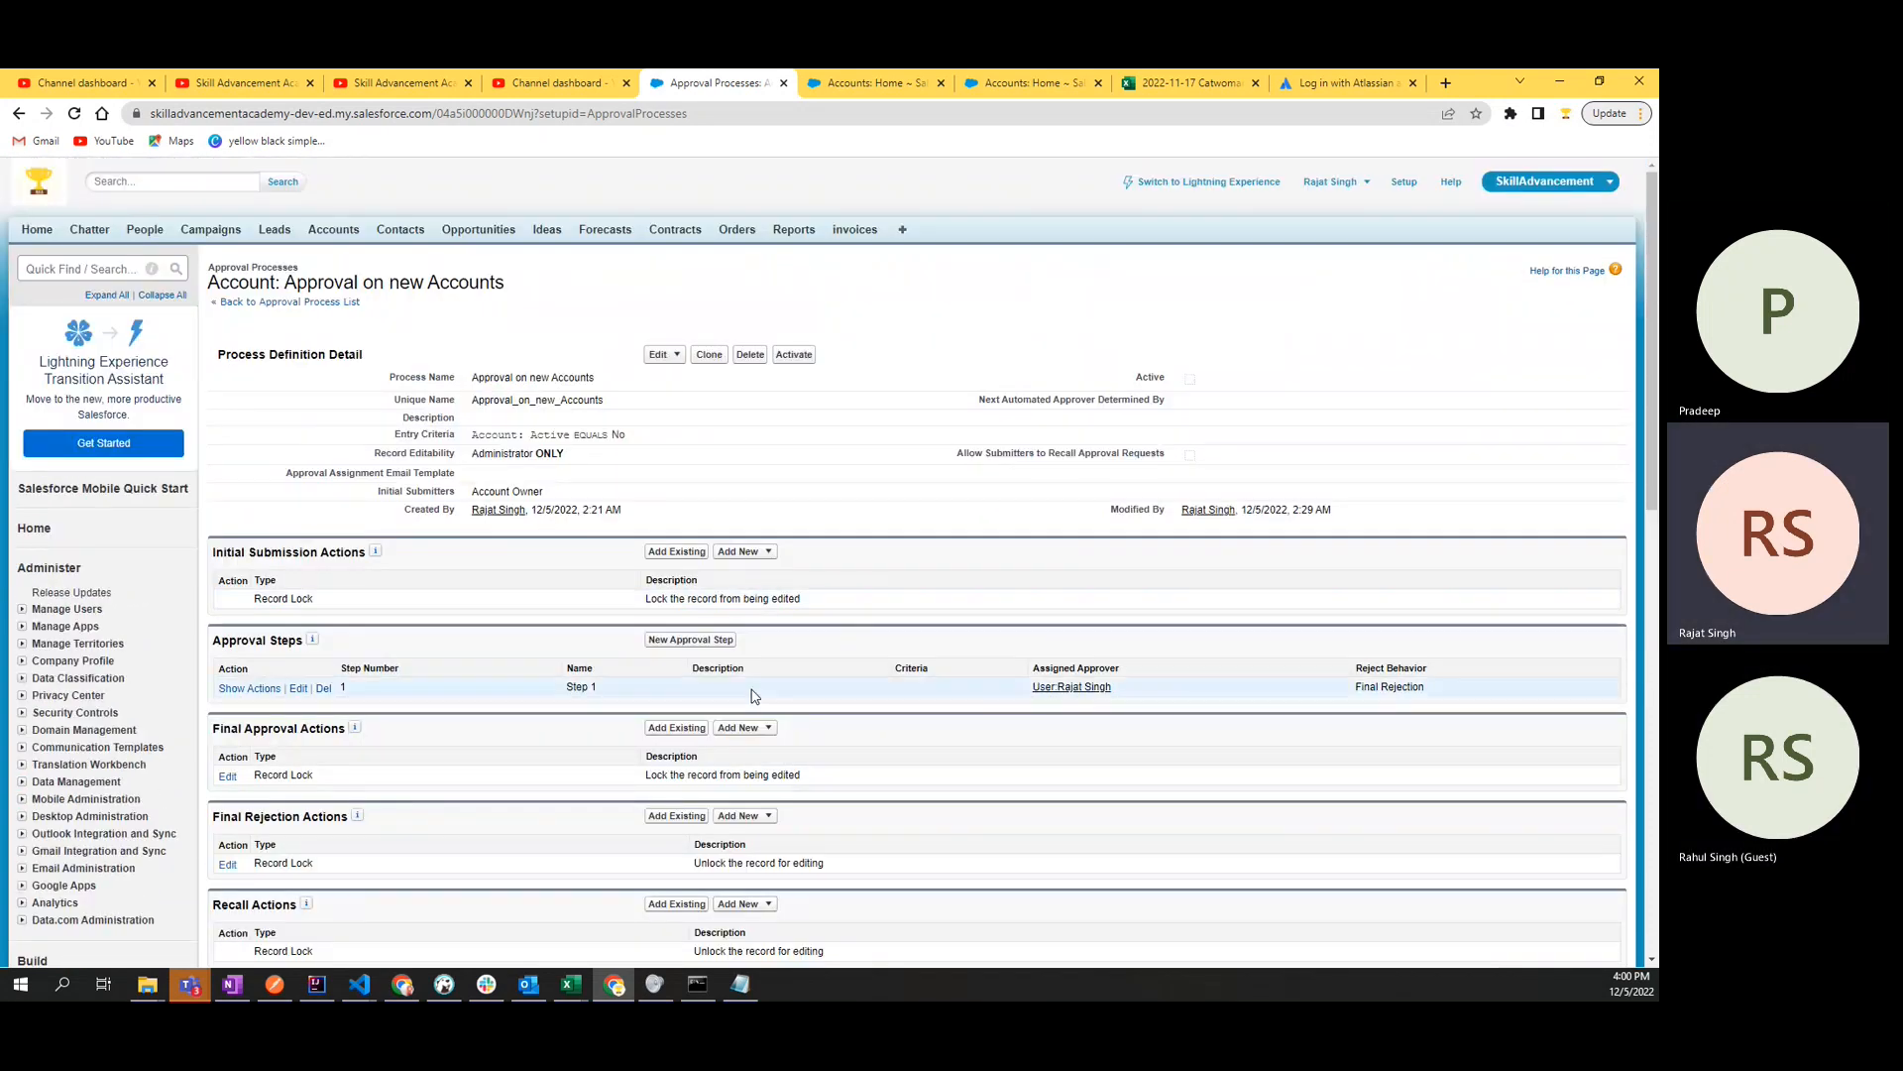
left_click(782, 359)
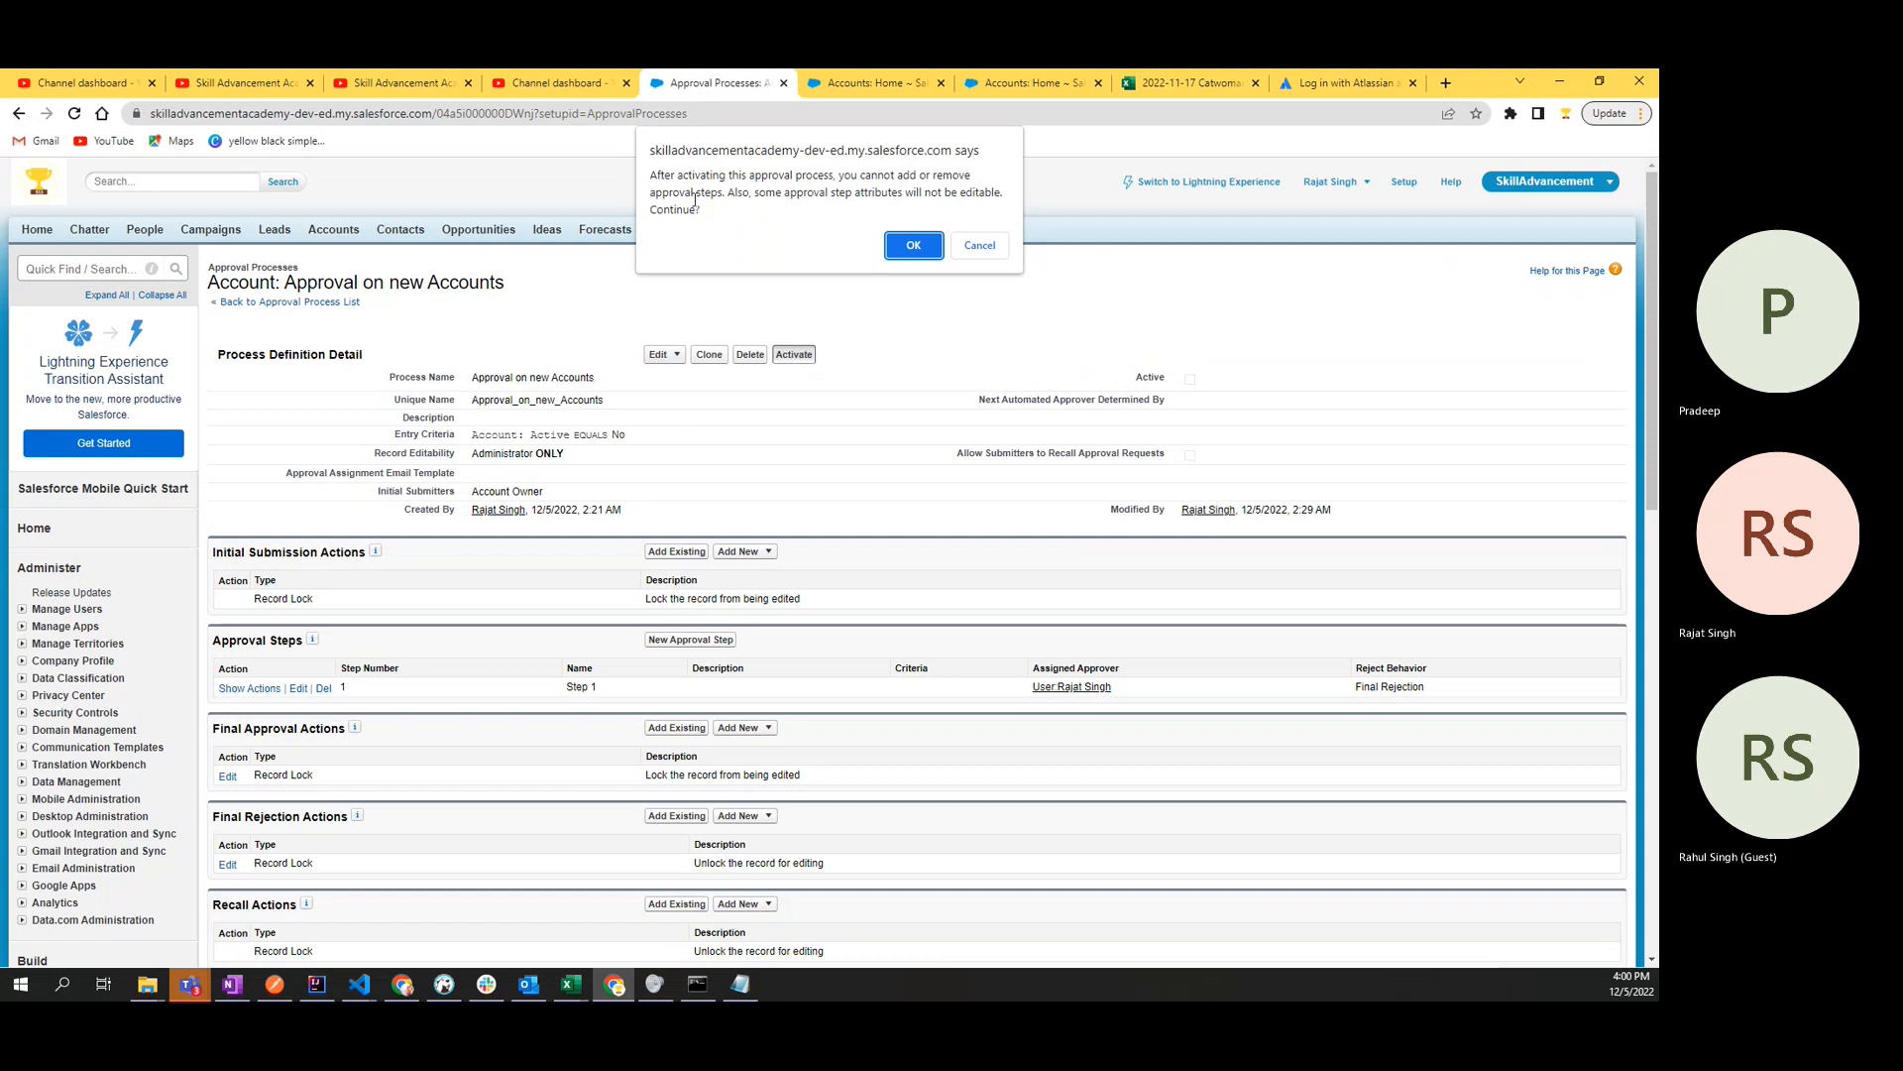
left_click_drag(658, 192, 742, 208)
left_click(752, 208)
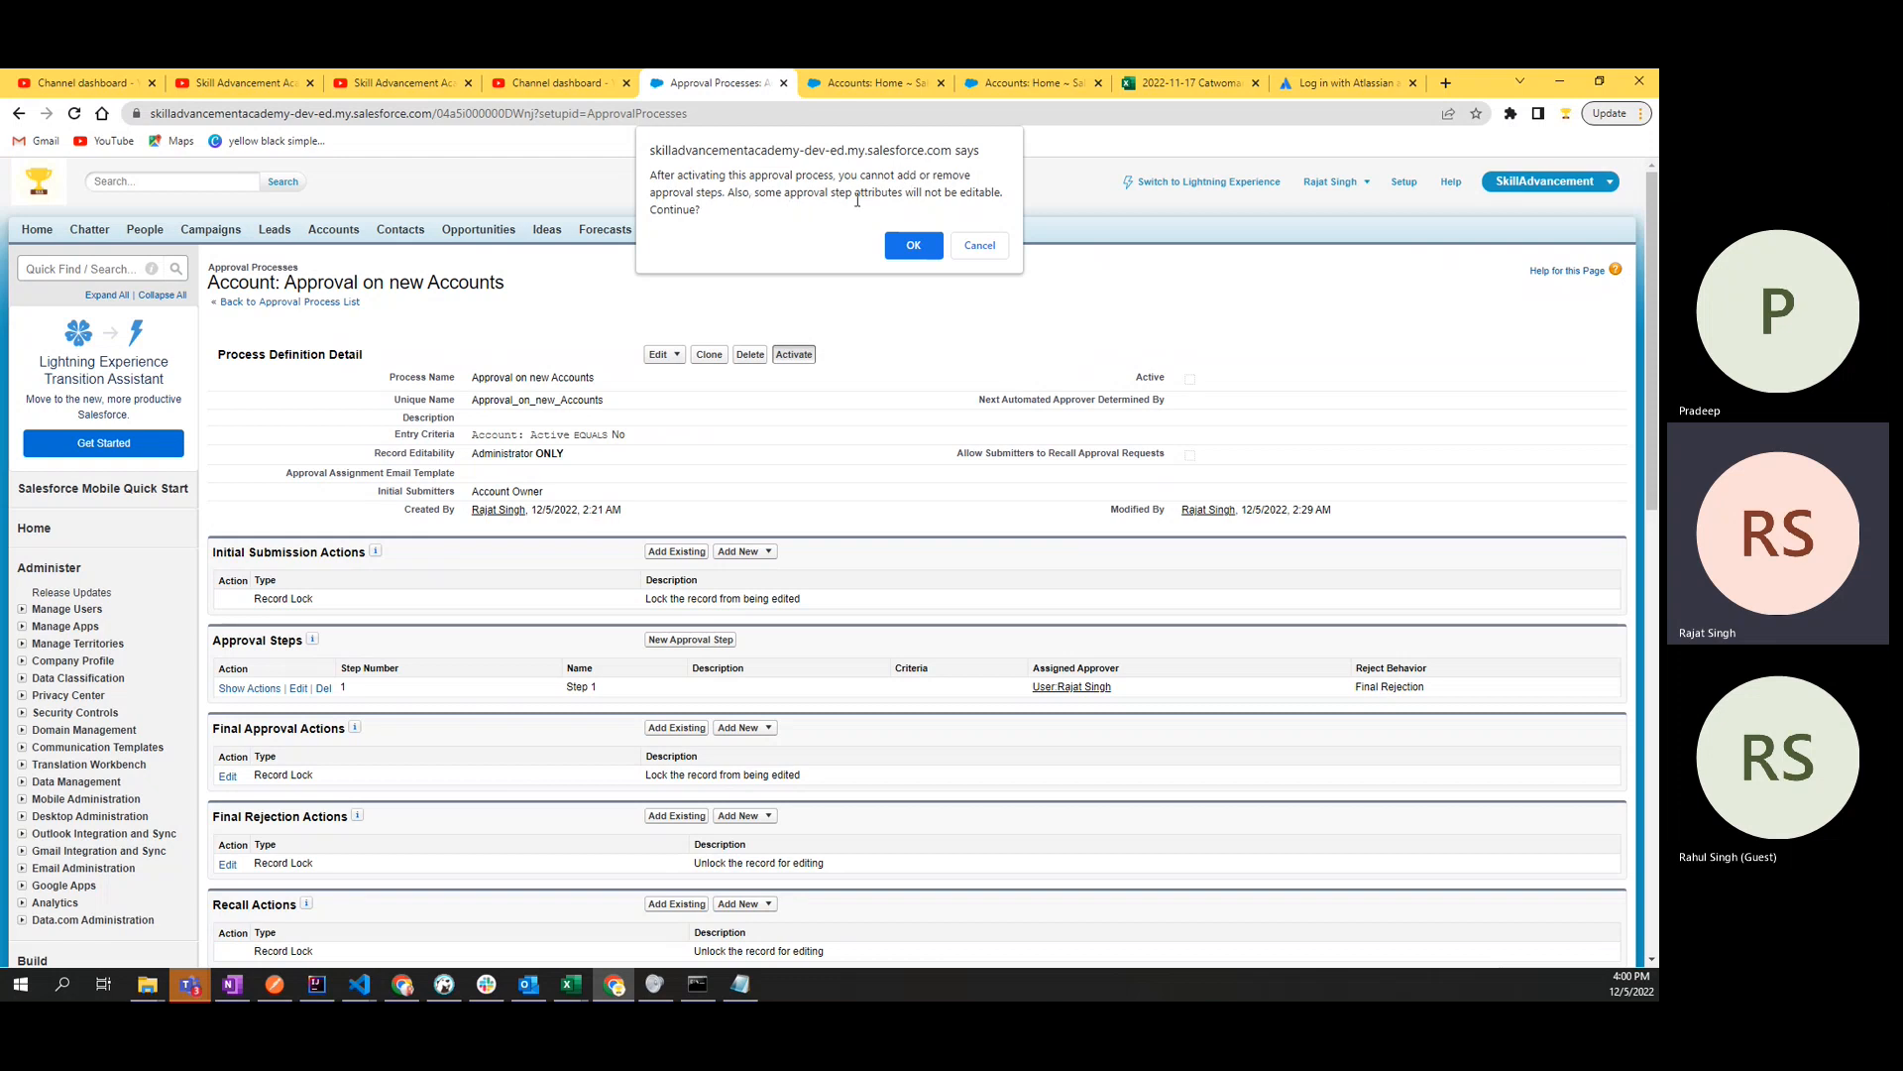
left_click(913, 245)
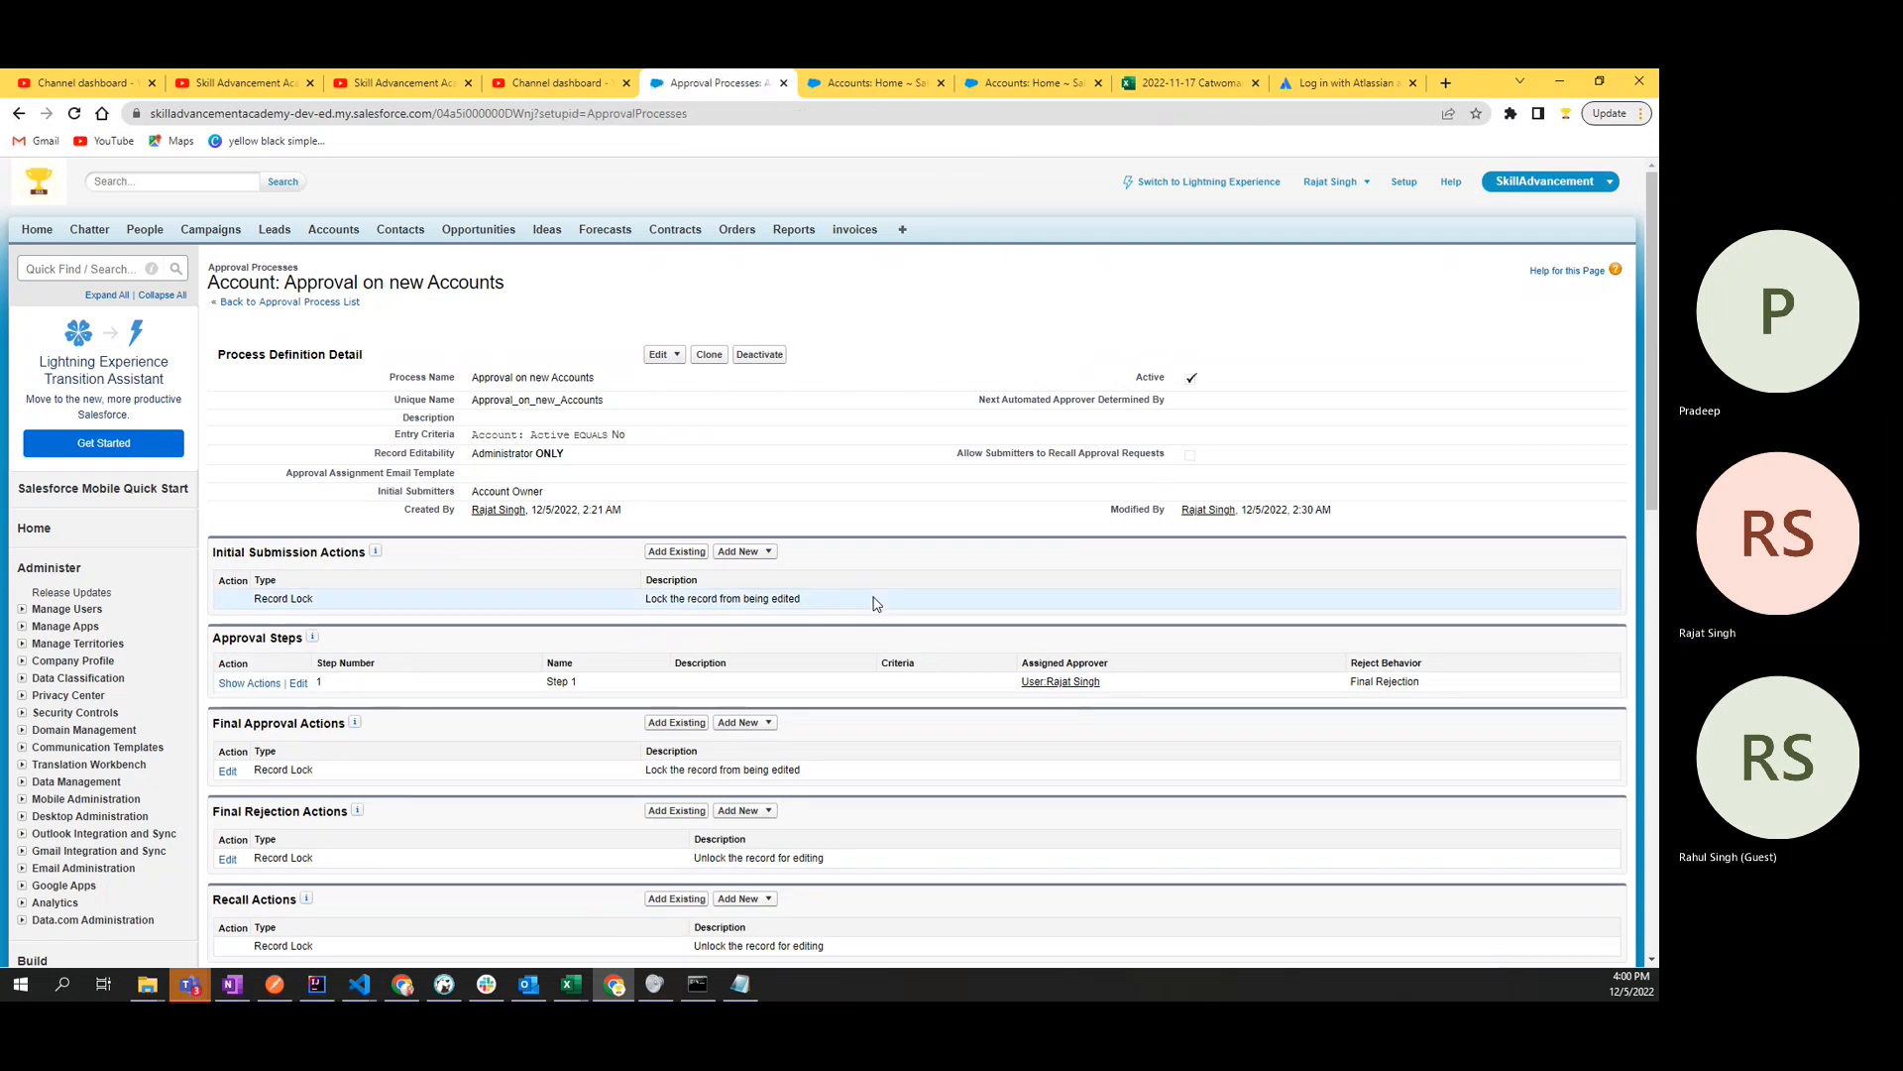
- Look over the activated approval process's steps and actions, and switch to the other open window
scroll(878, 604, "down", 3)
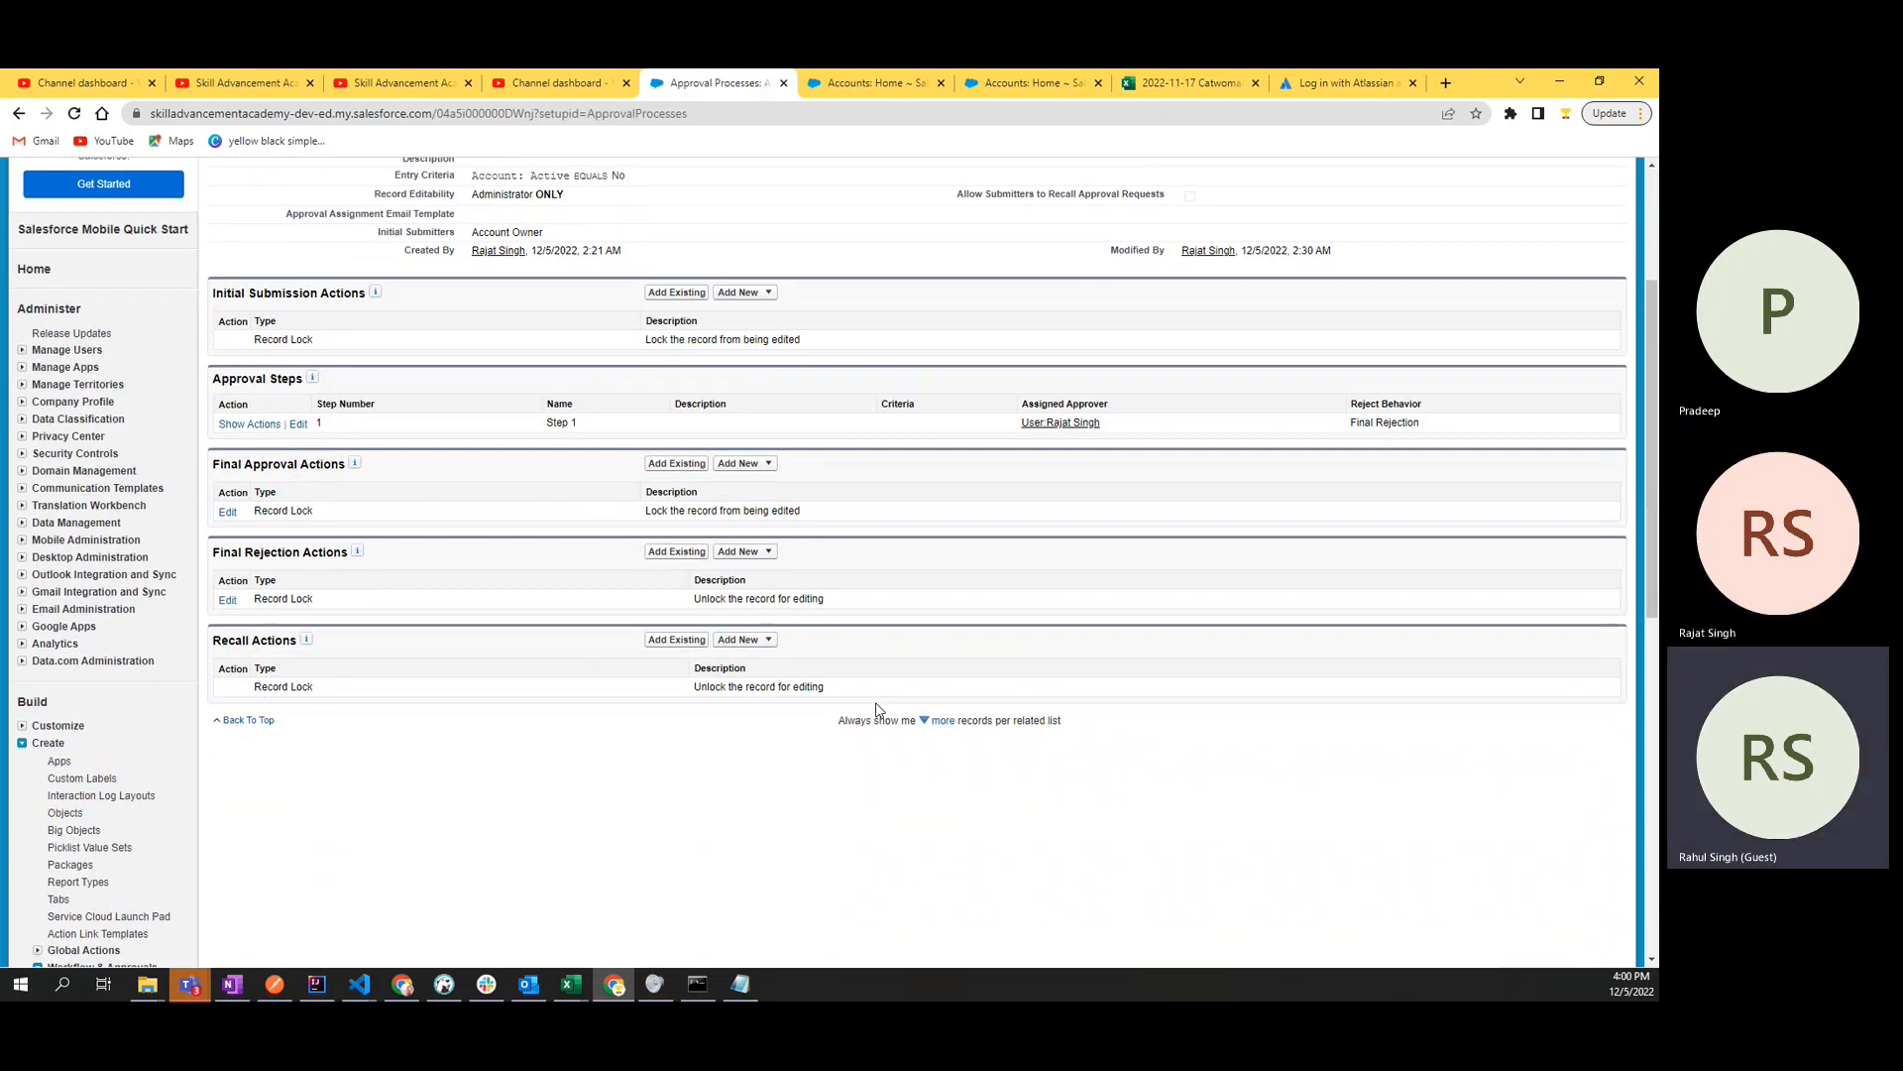
scroll(876, 710, "up", 2)
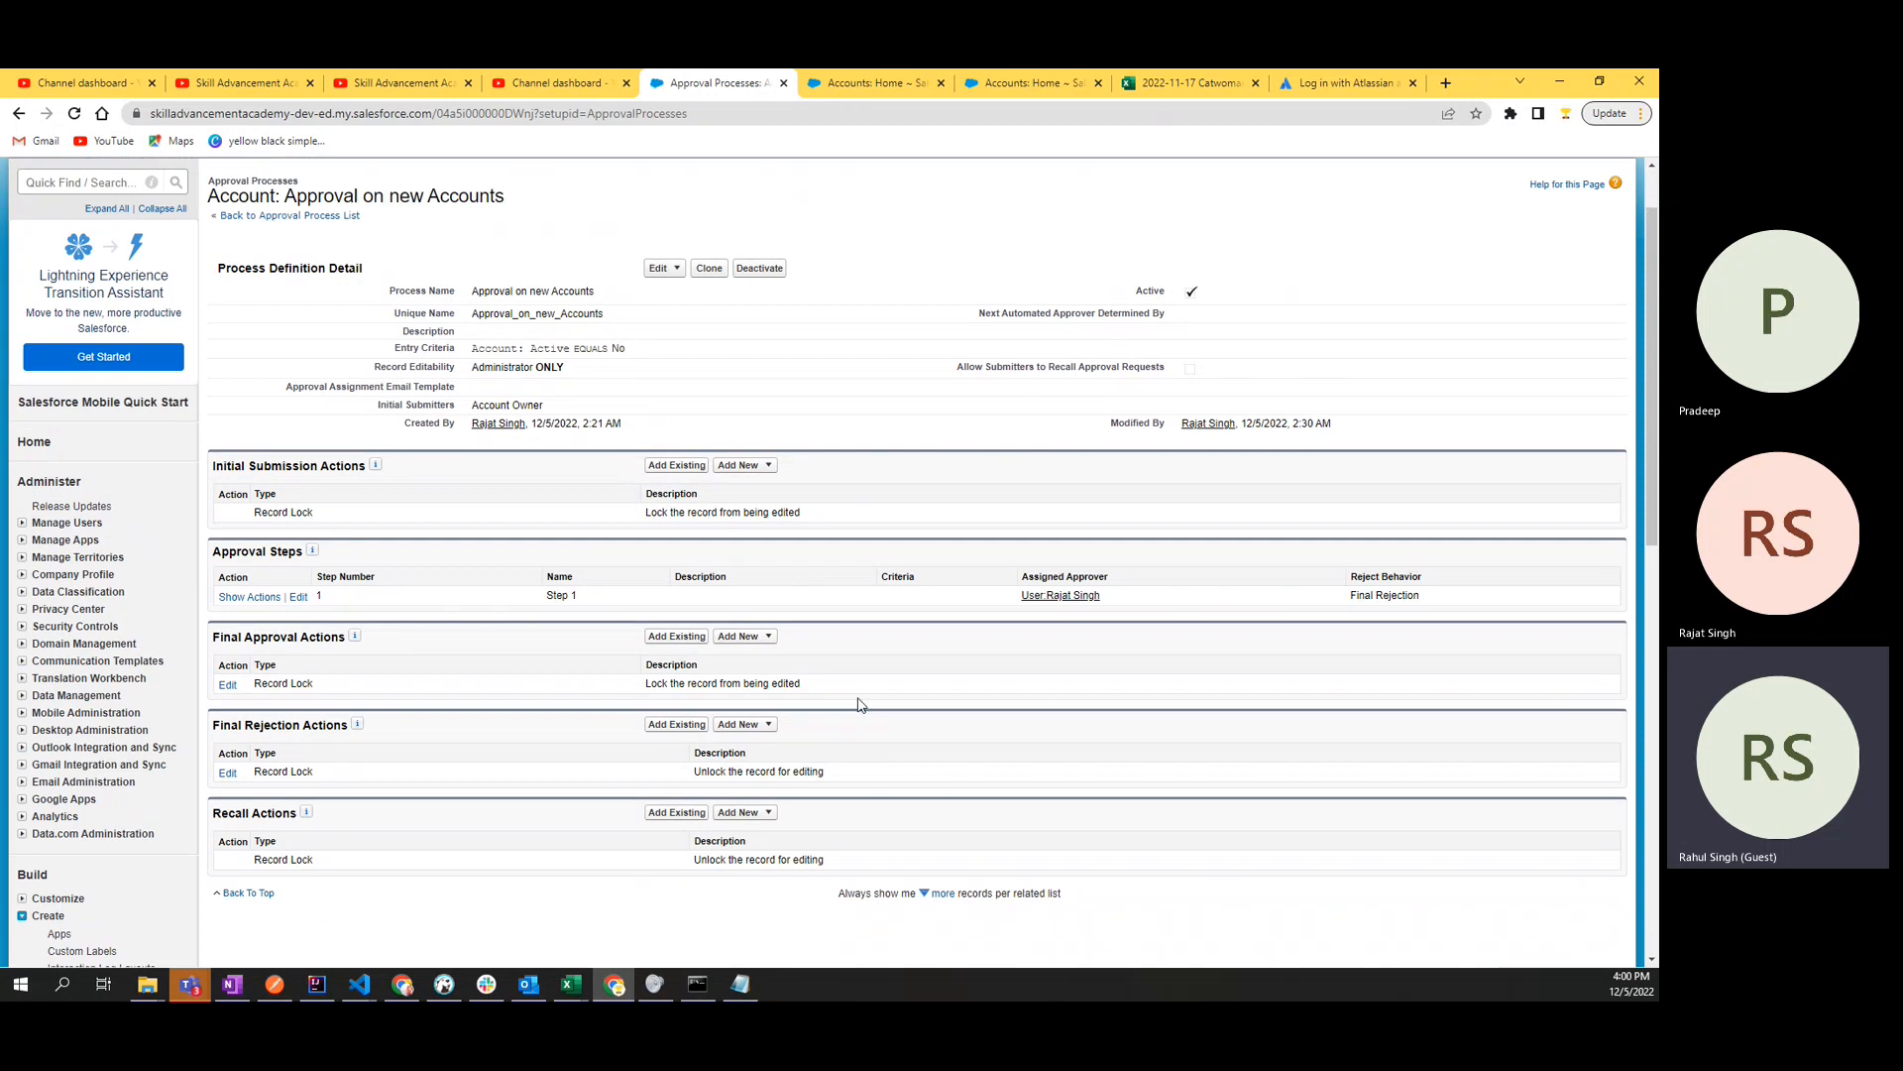
key("alt+Tab")
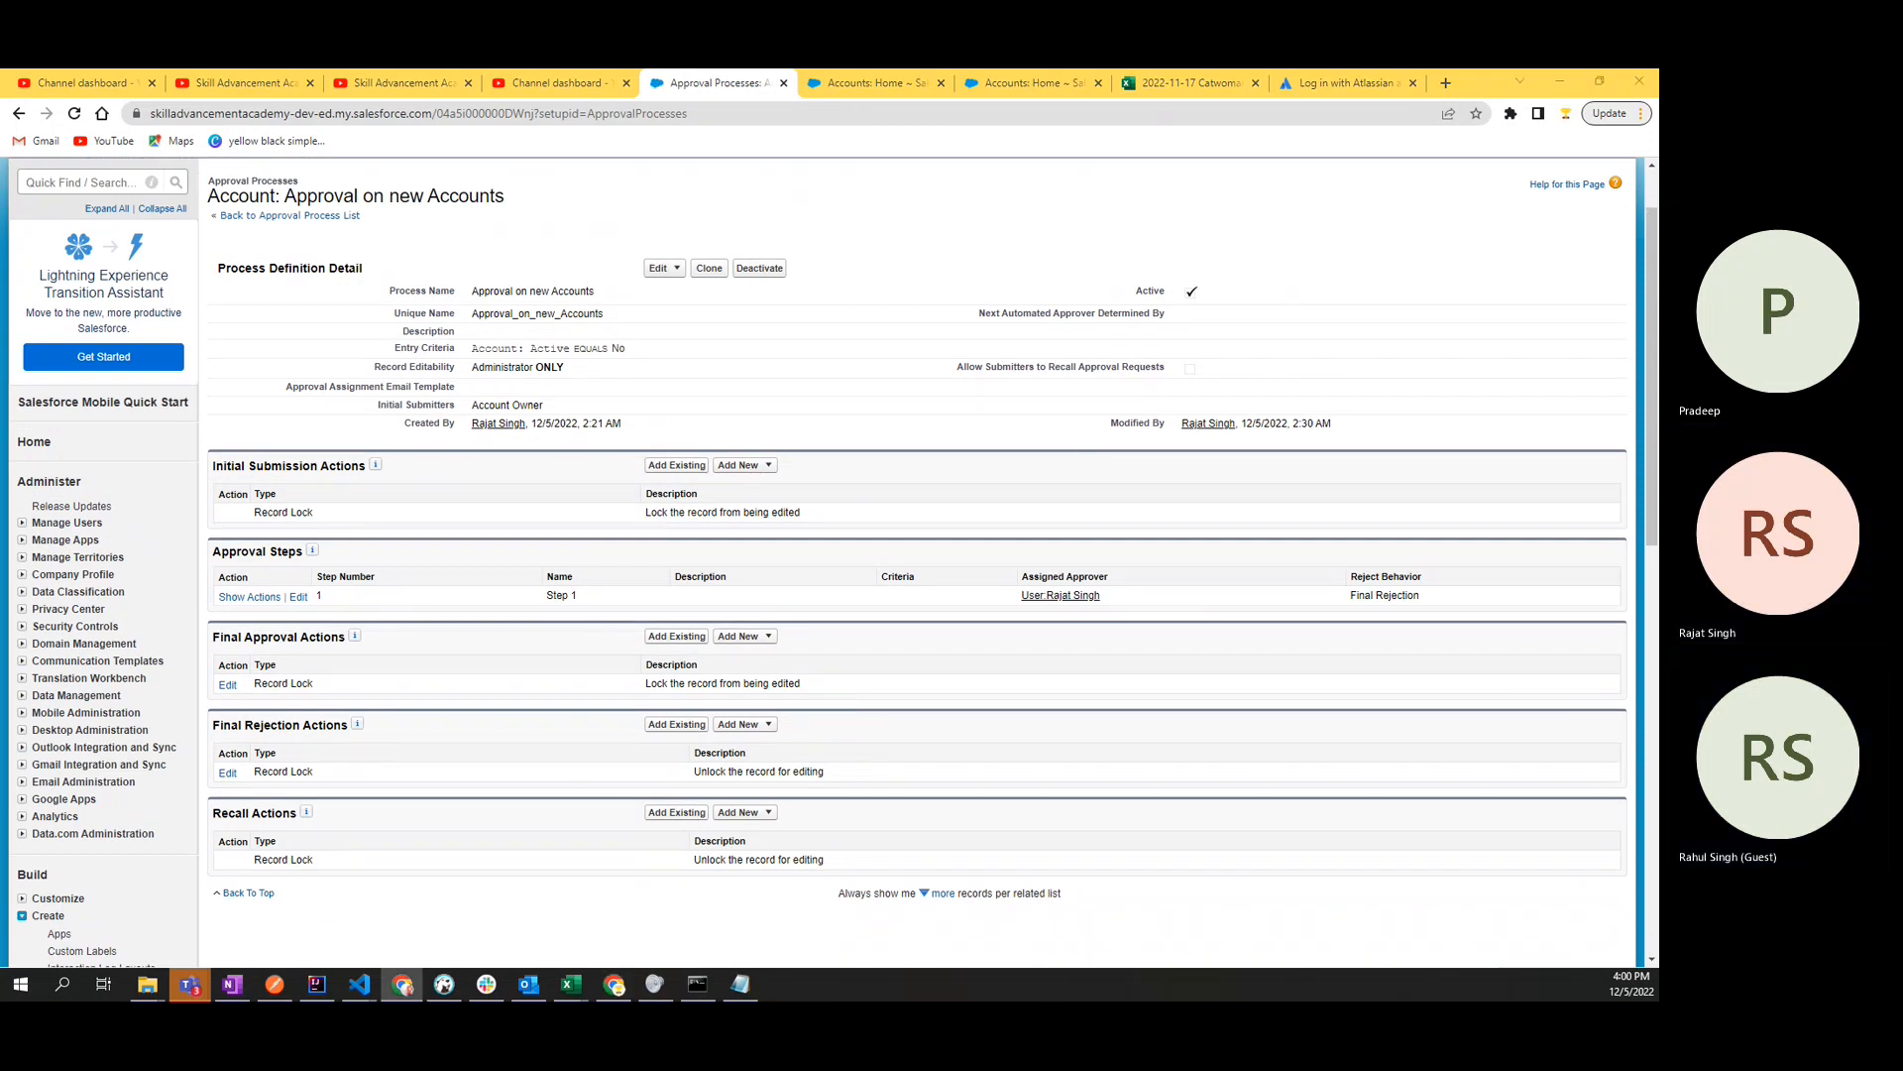
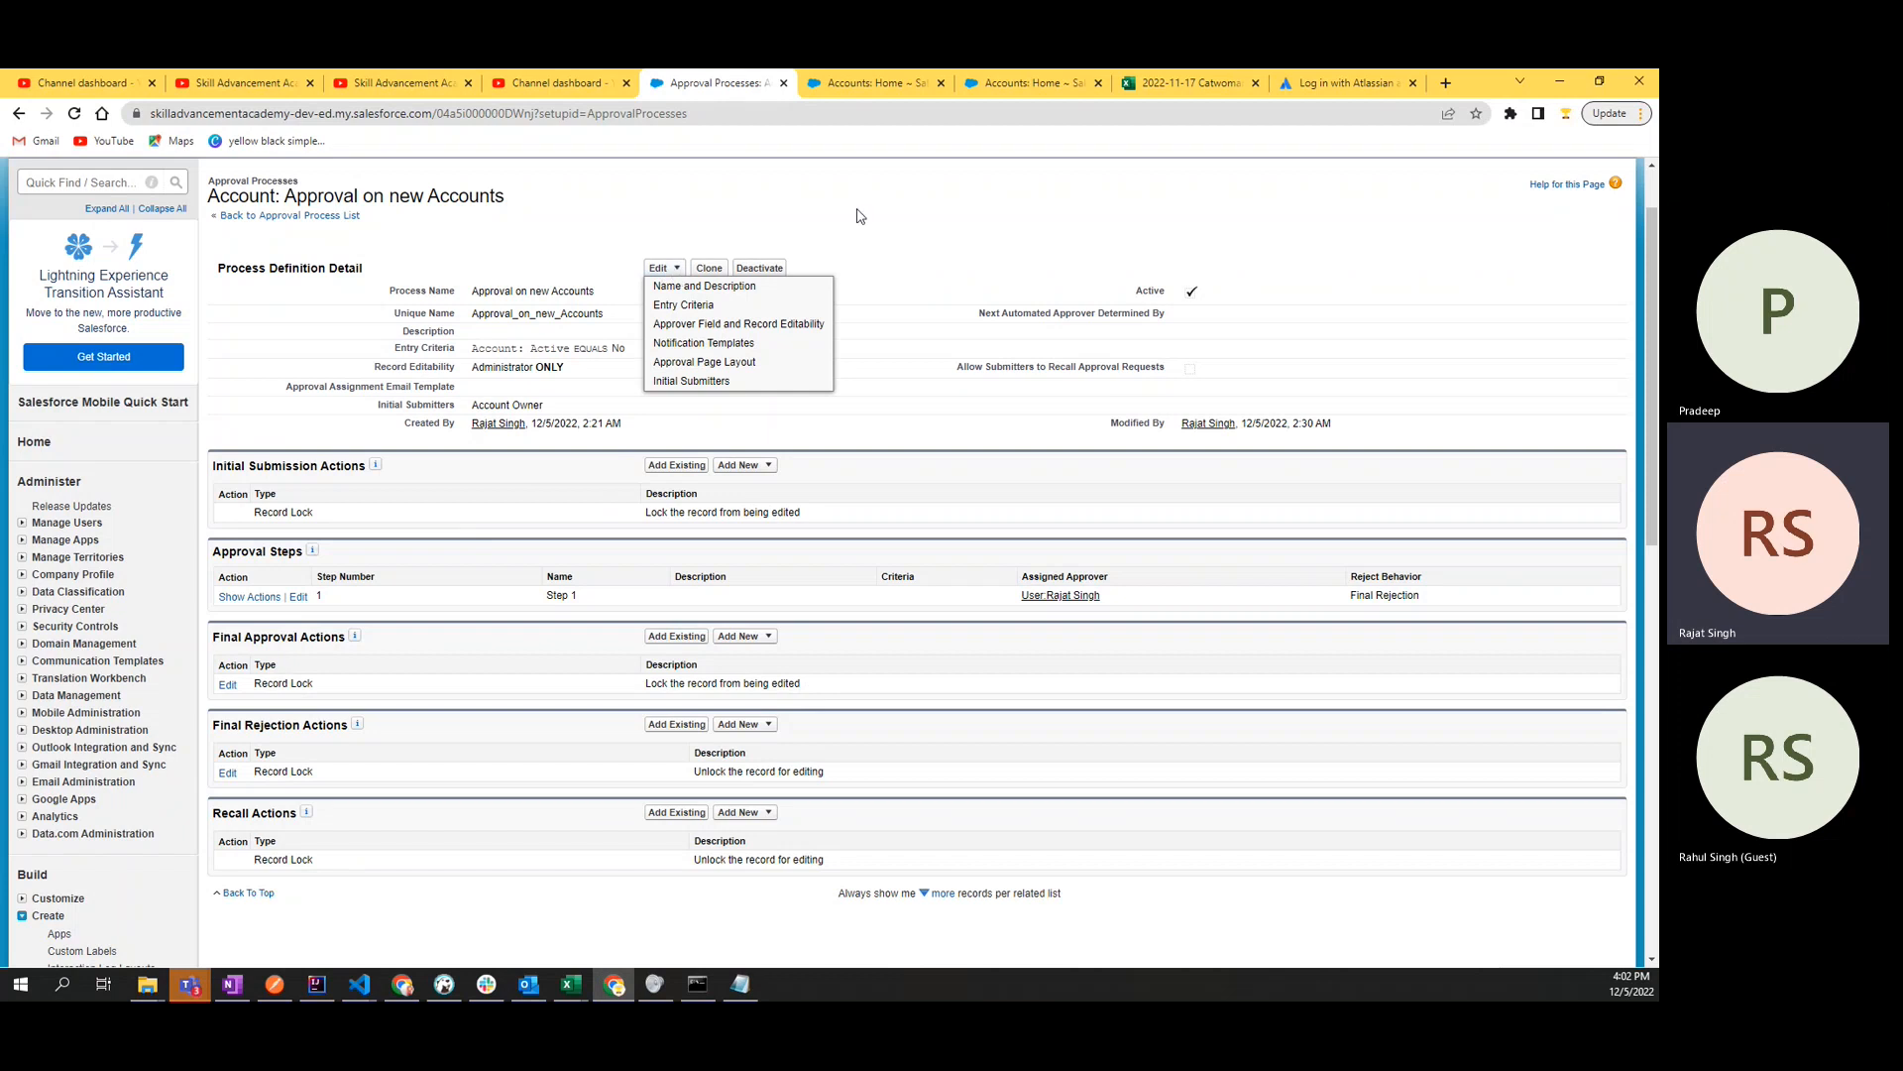
- Deactivate the approval process "Approval on new Accounts" and start a new field update under Final Approval Actions
left_click(761, 269)
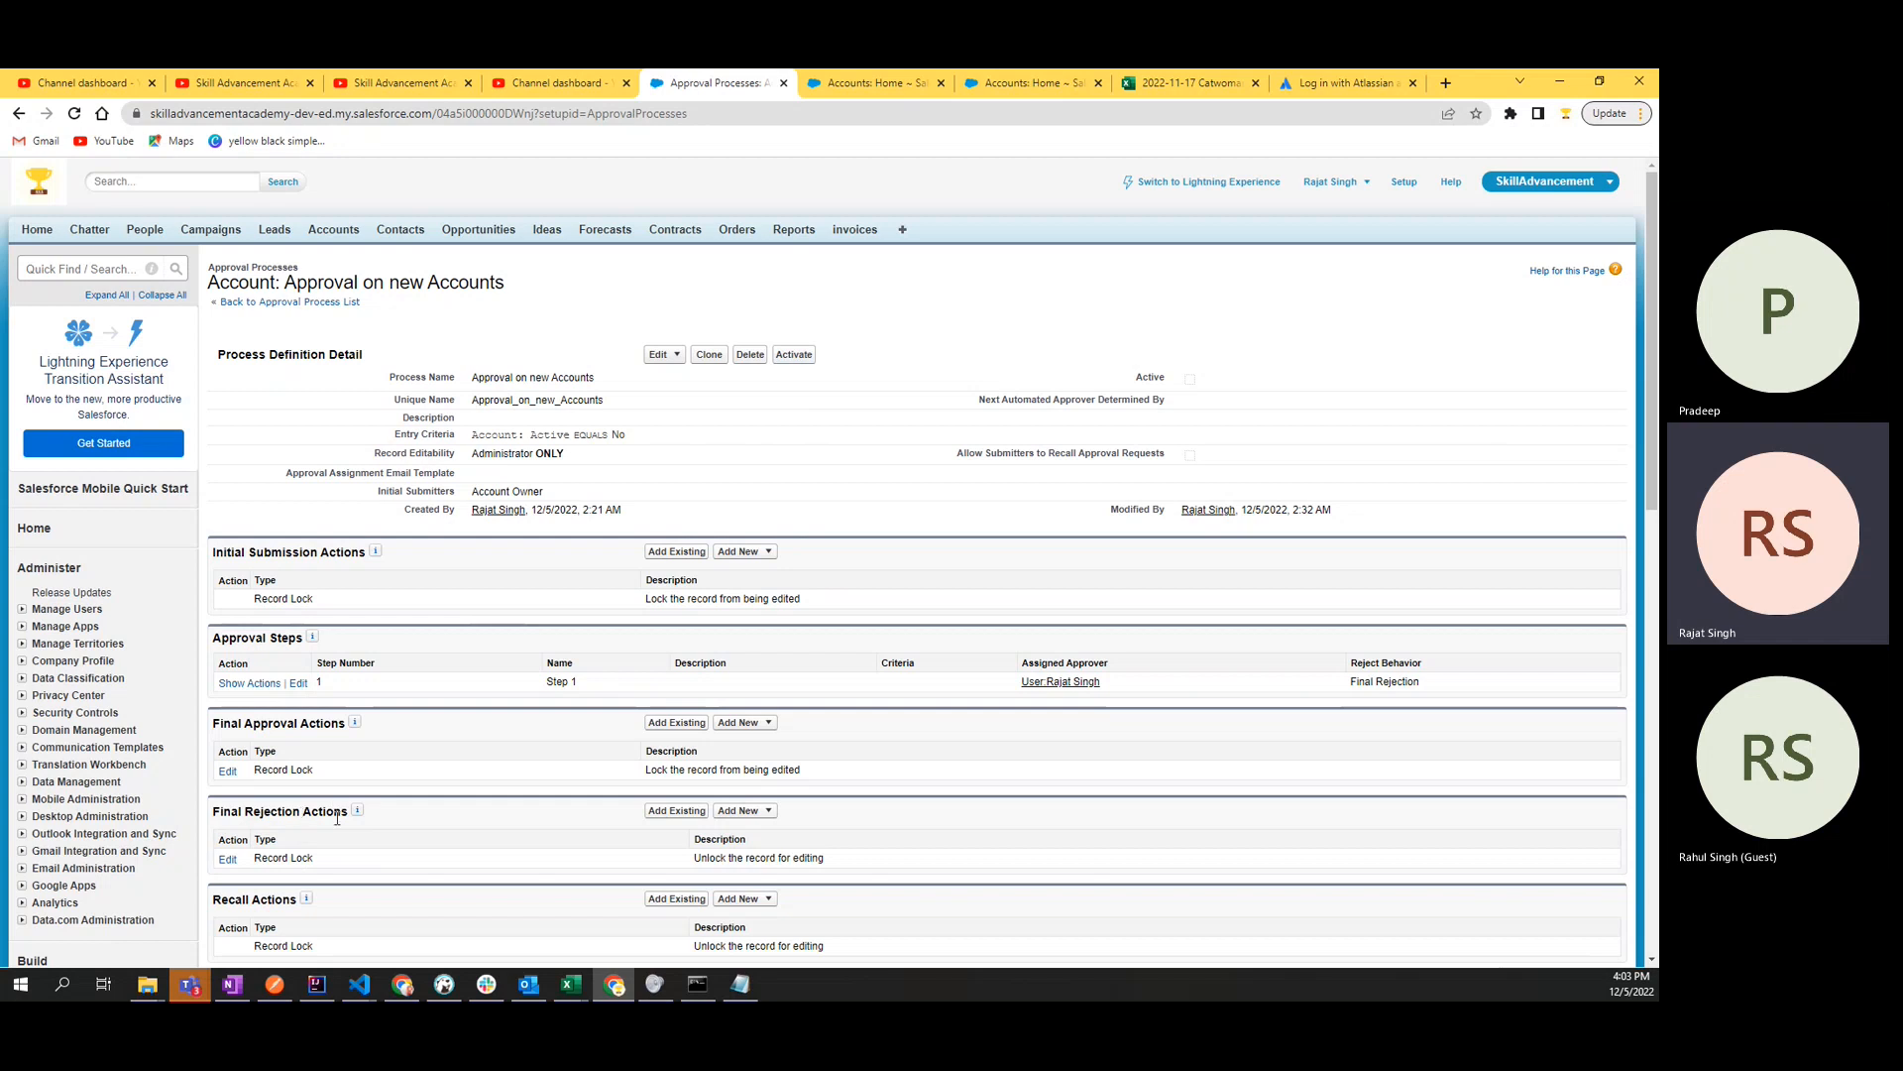
scroll(421, 817, "down", 4)
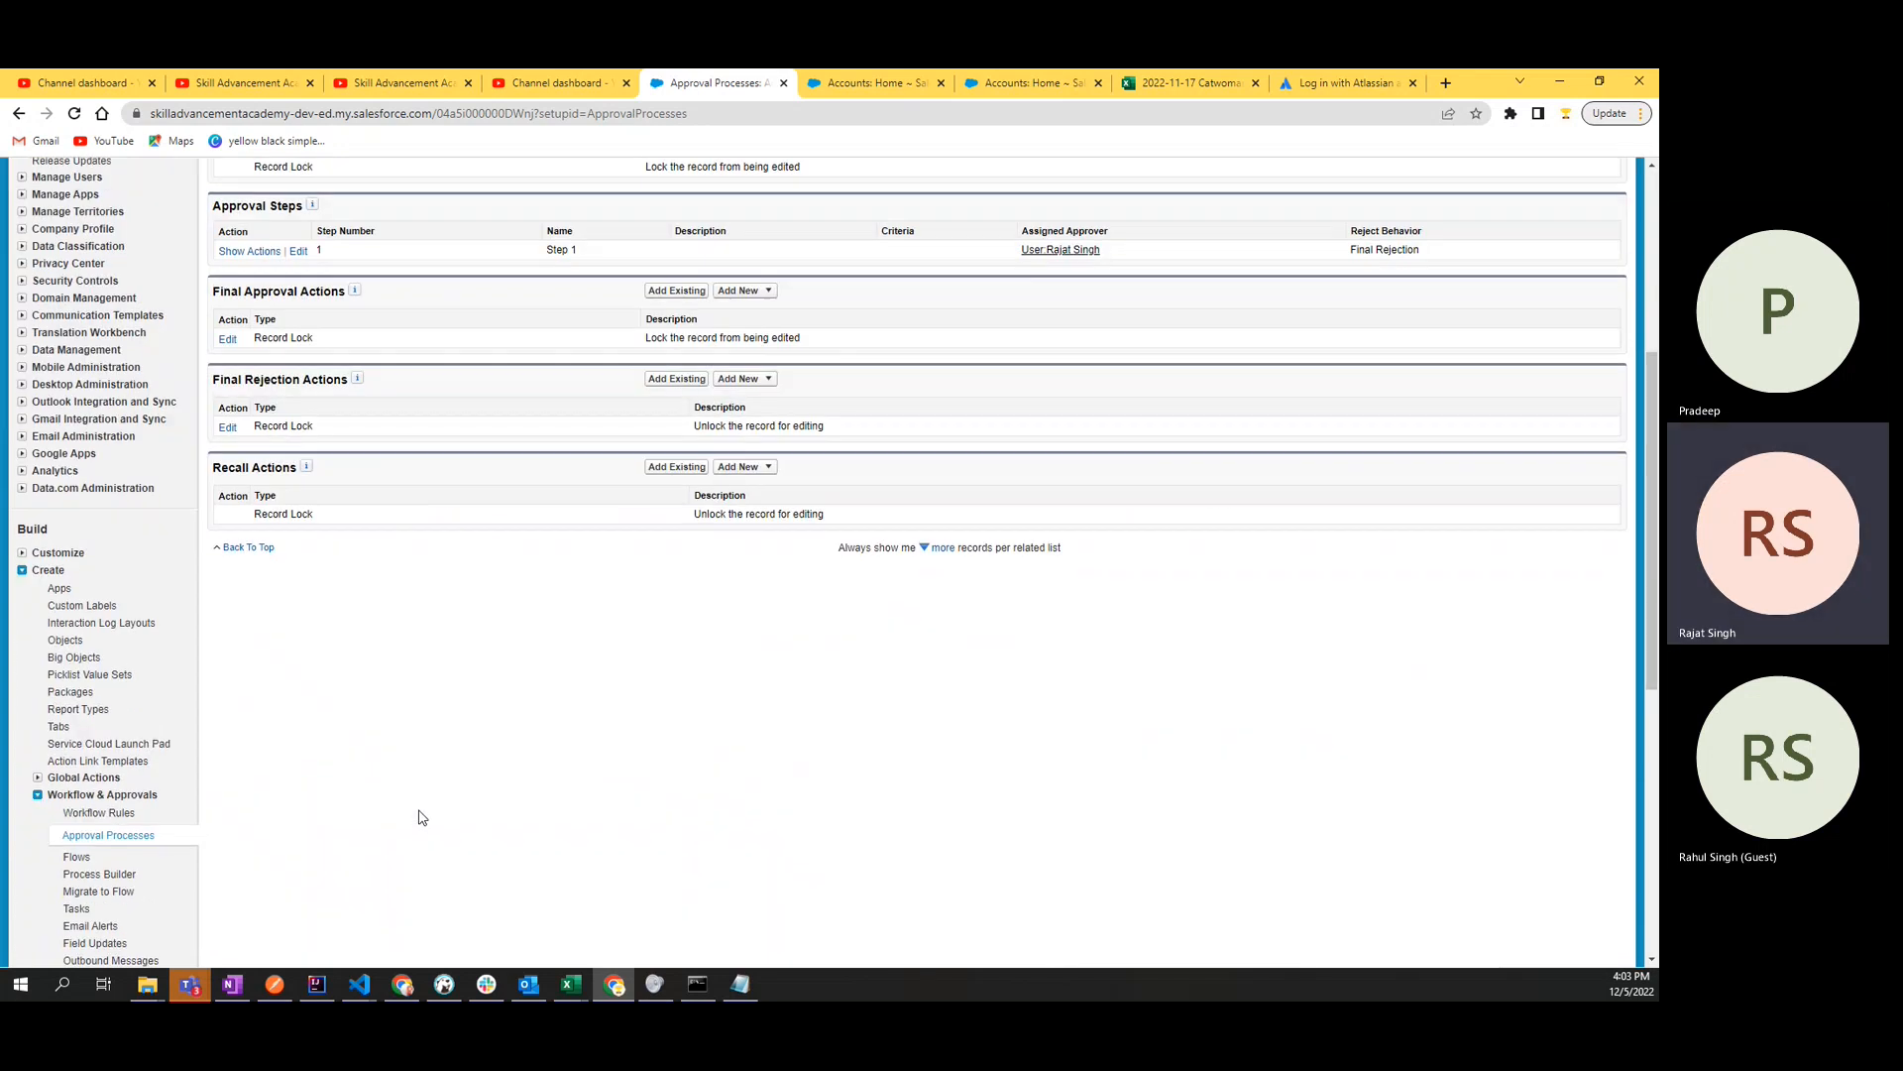
left_click_drag(212, 380, 263, 380)
double_click(283, 293)
double_click(319, 292)
left_click(465, 297)
left_click(741, 290)
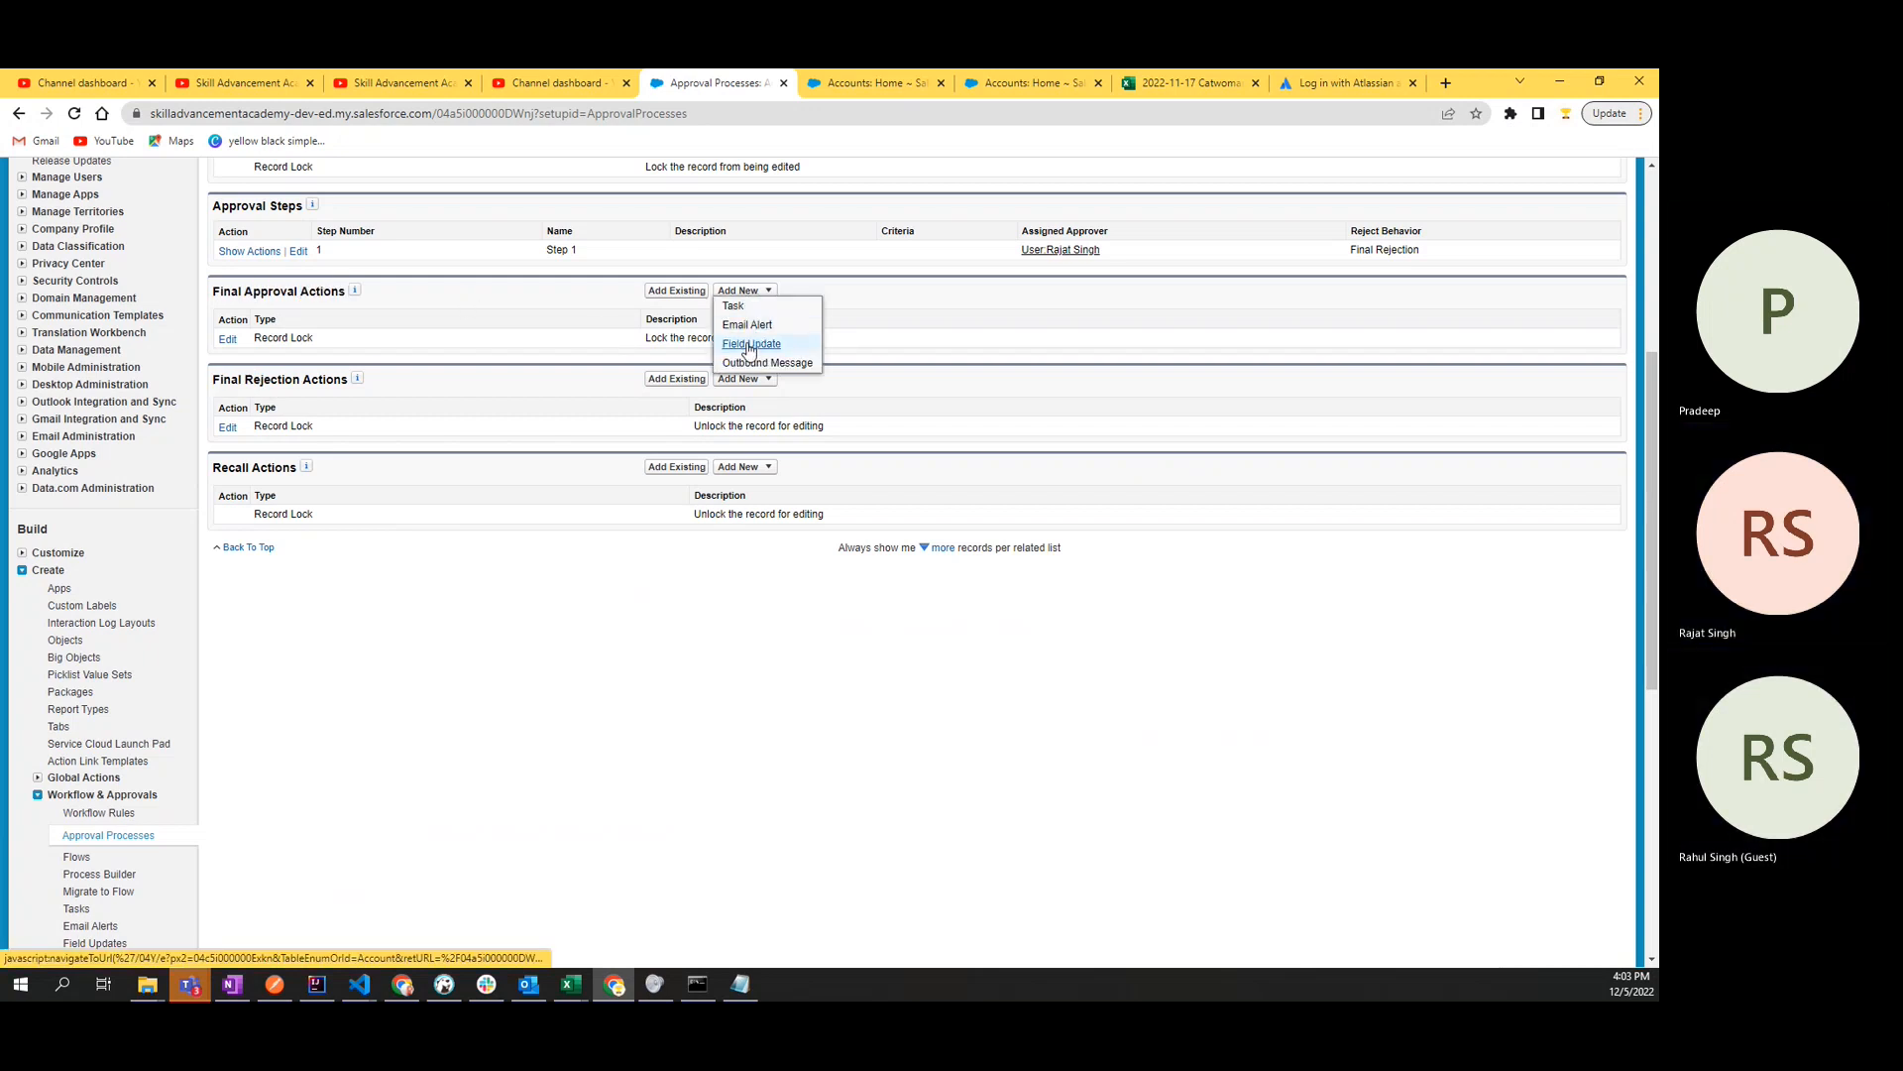
left_click(750, 344)
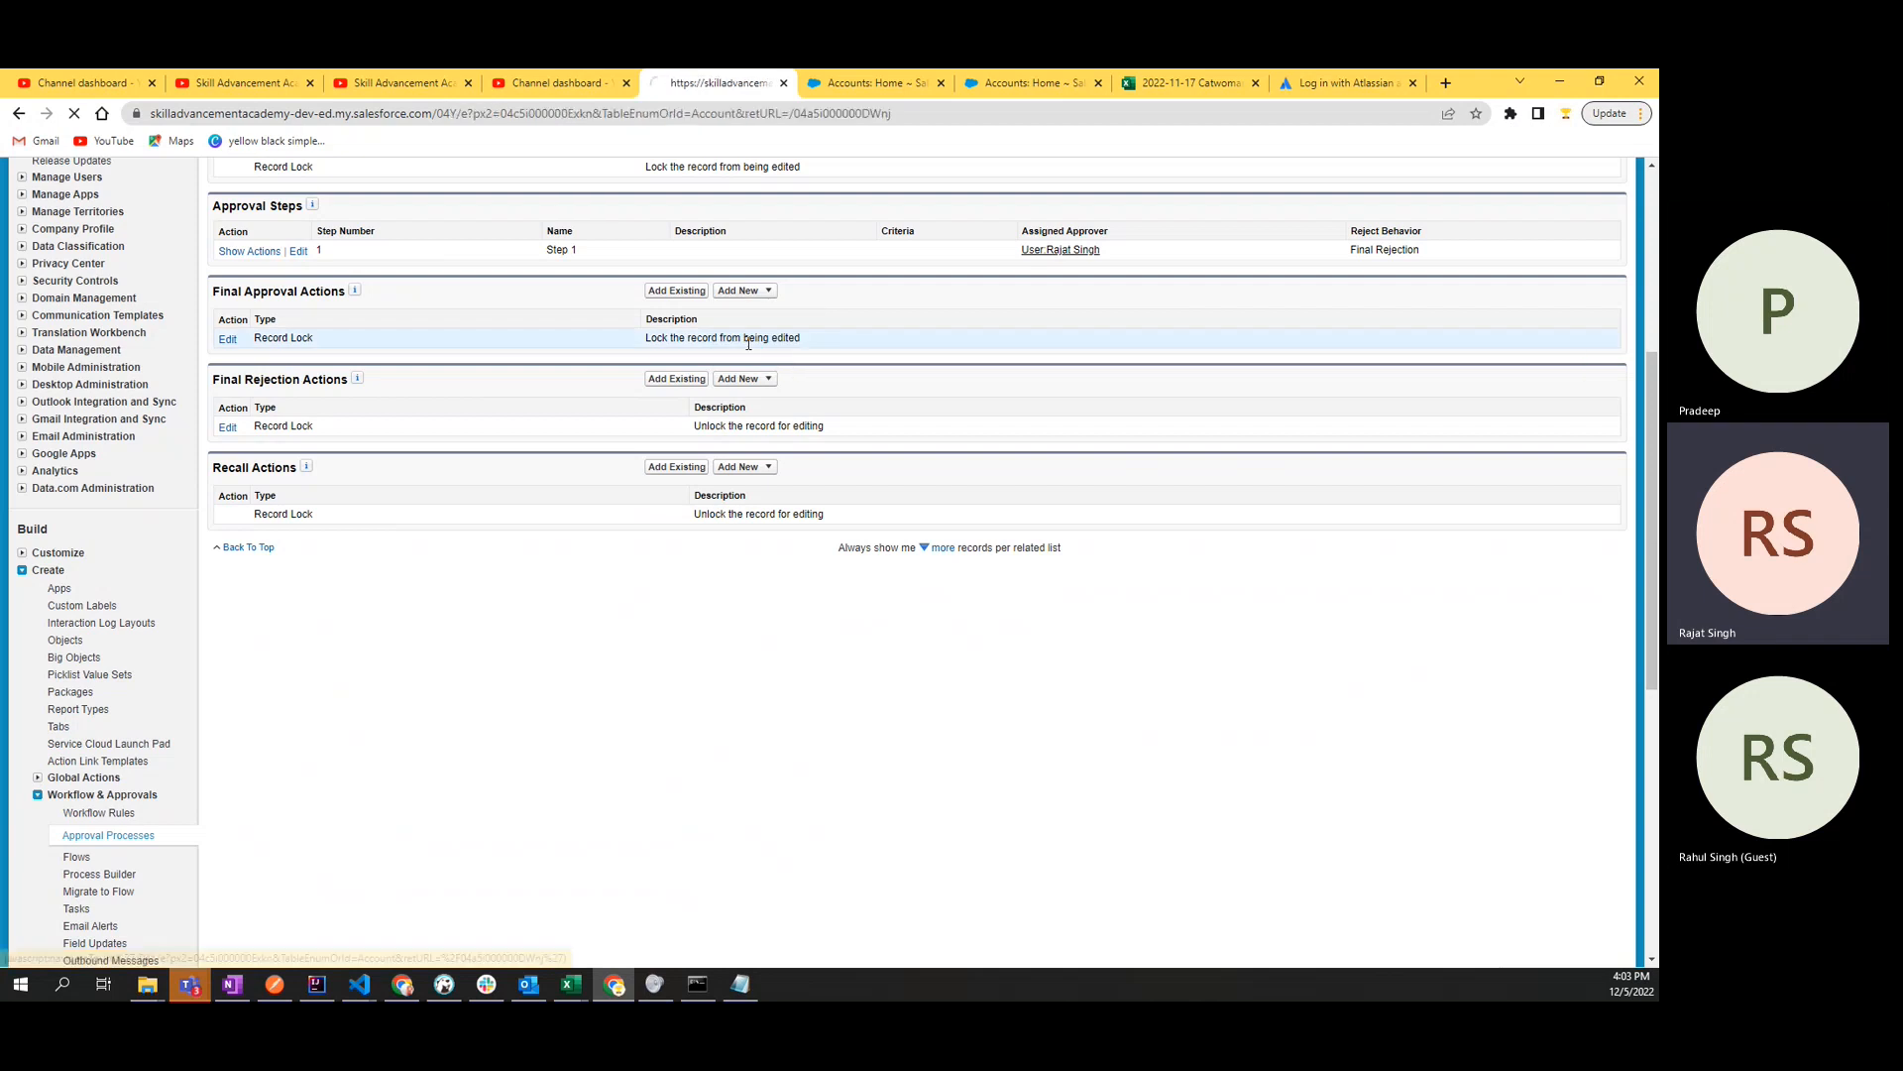
- Name the new Account field update "Activate the Account" and have its unique name generated from that name
left_click(546, 400)
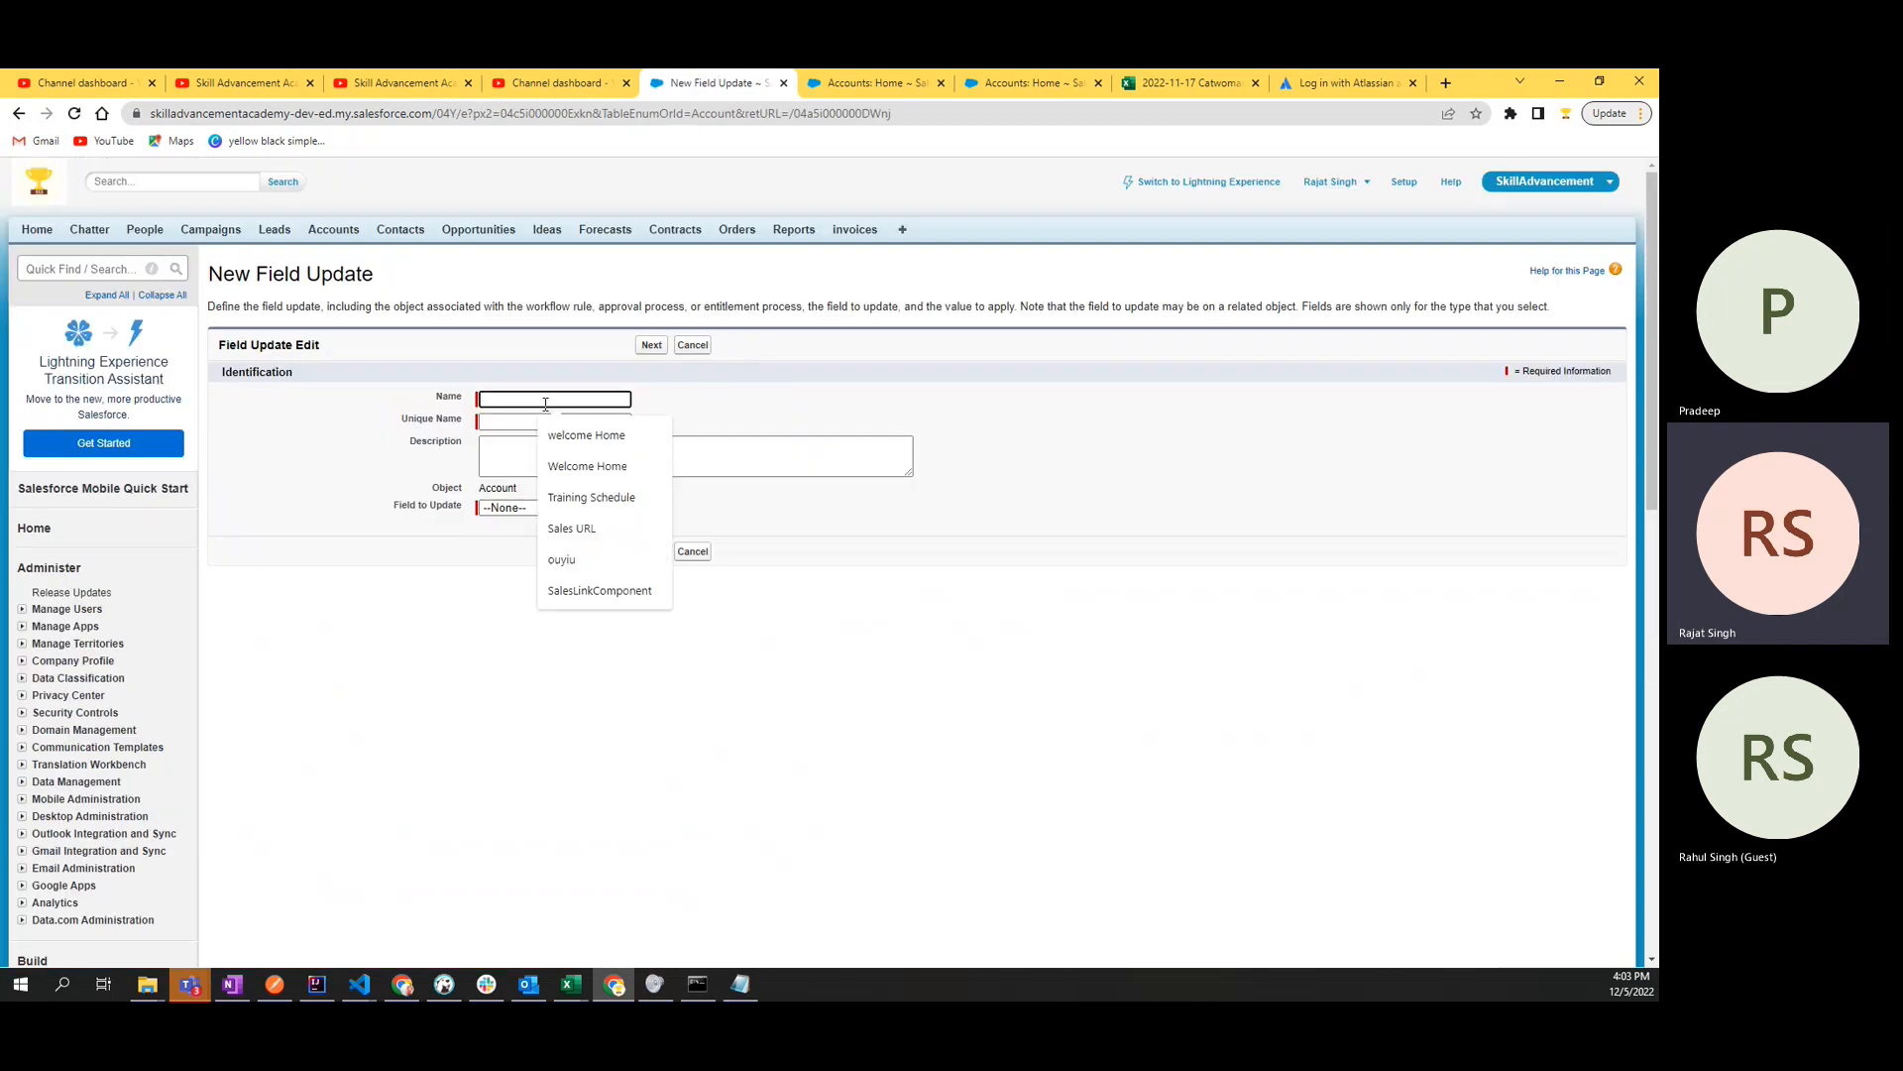
type("change the")
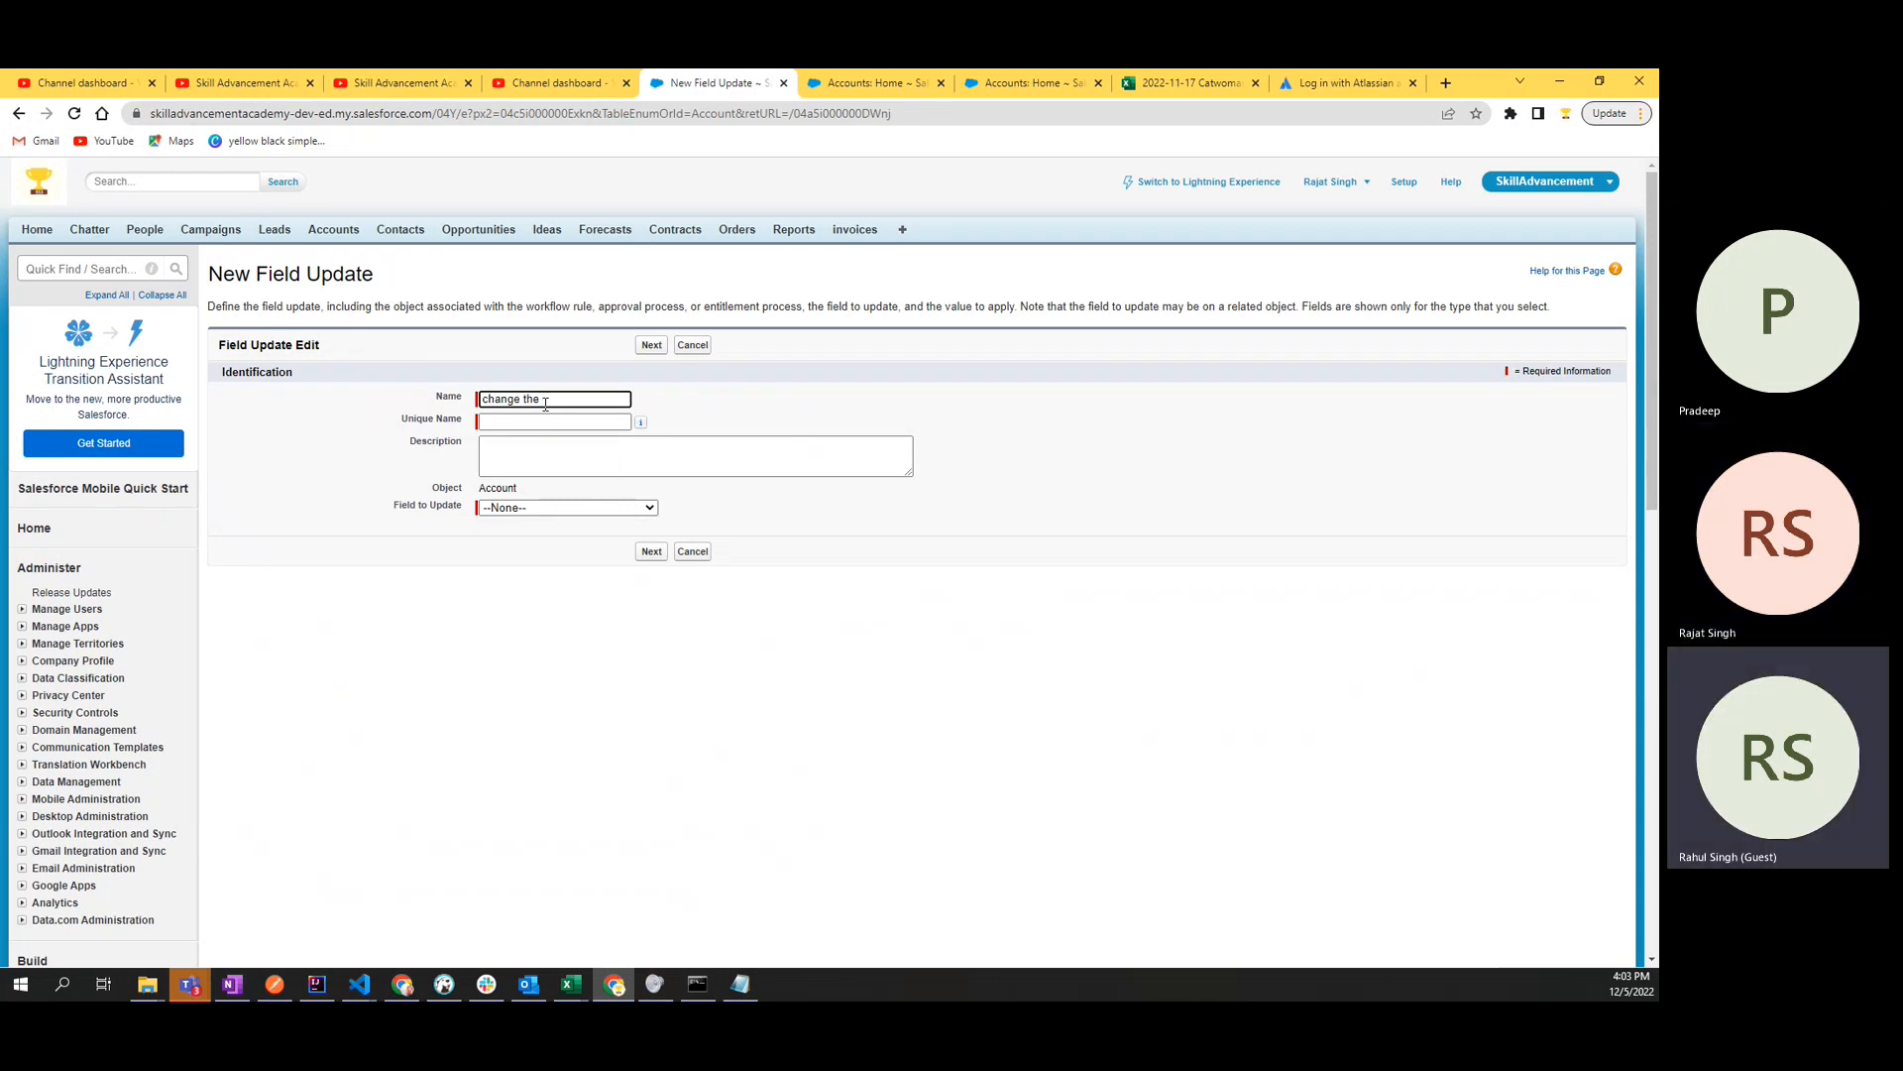
key("ctrl+a")
type("Activate the")
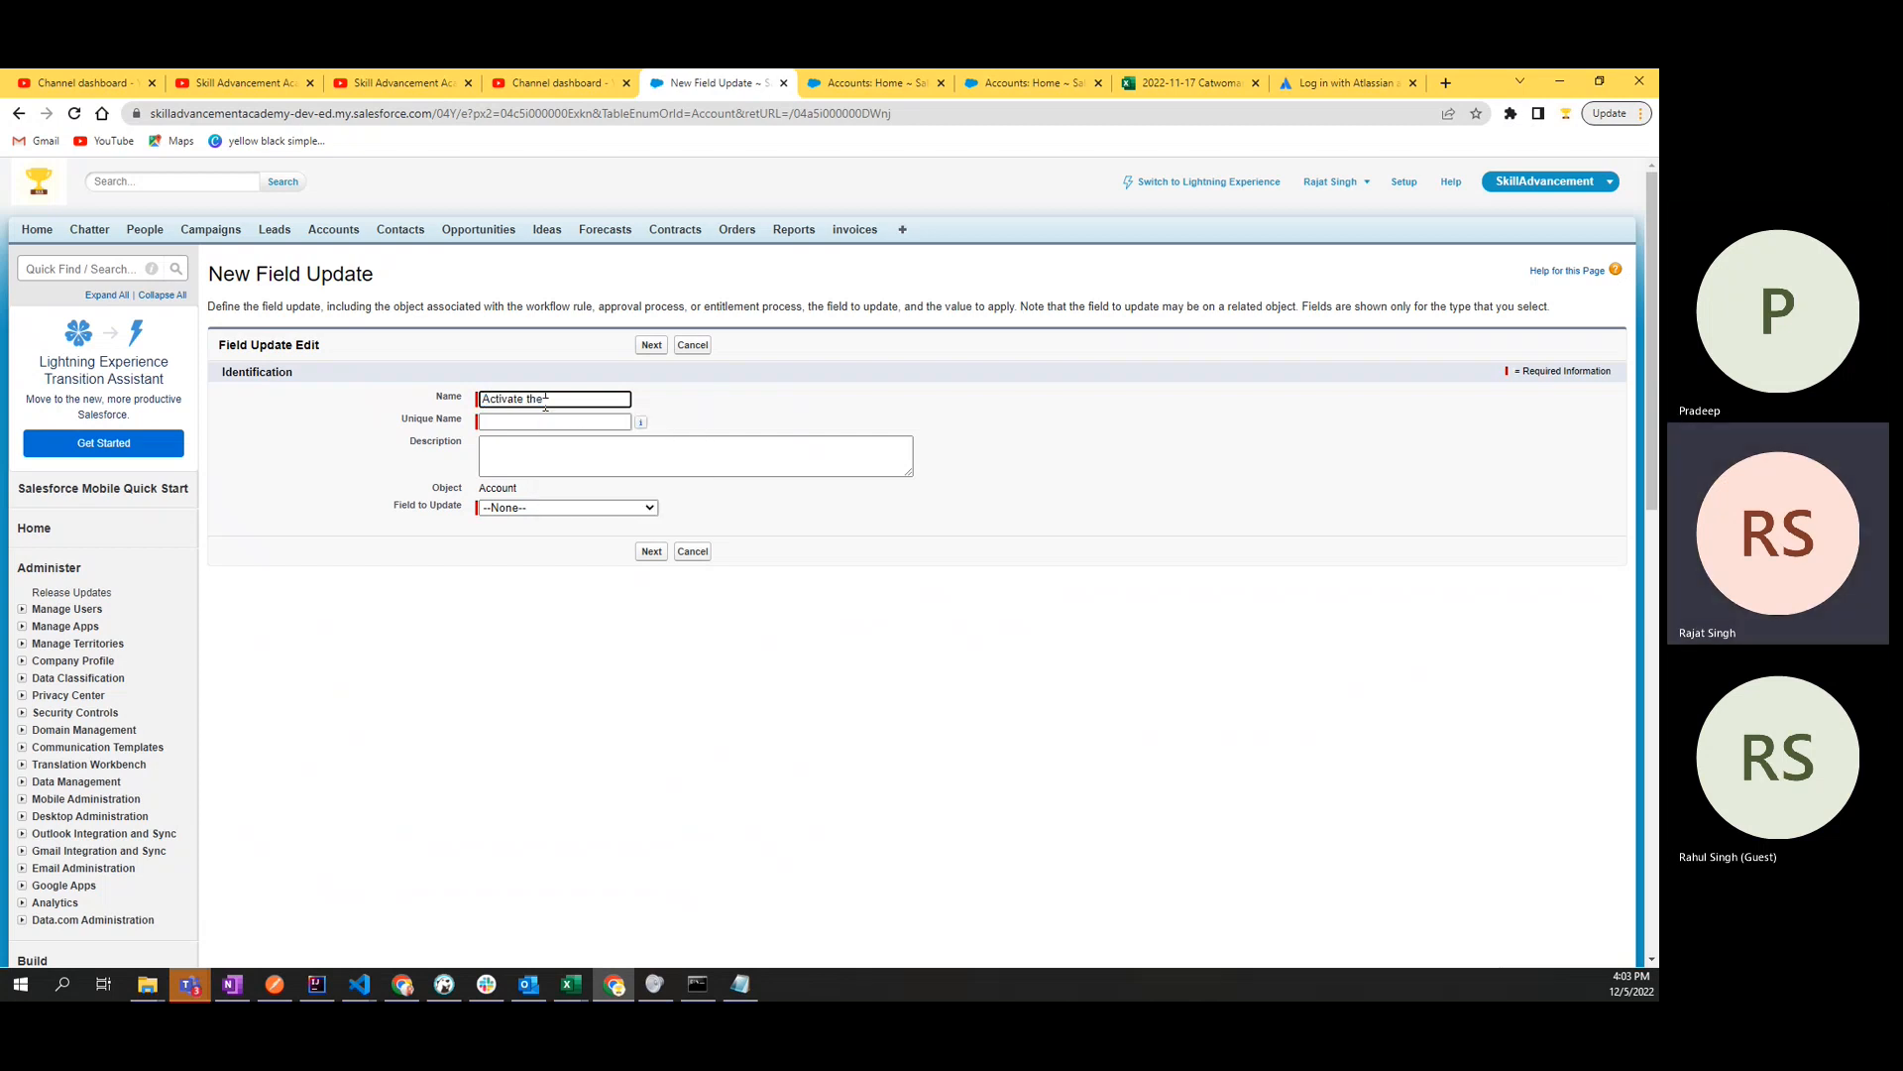
type(" Account")
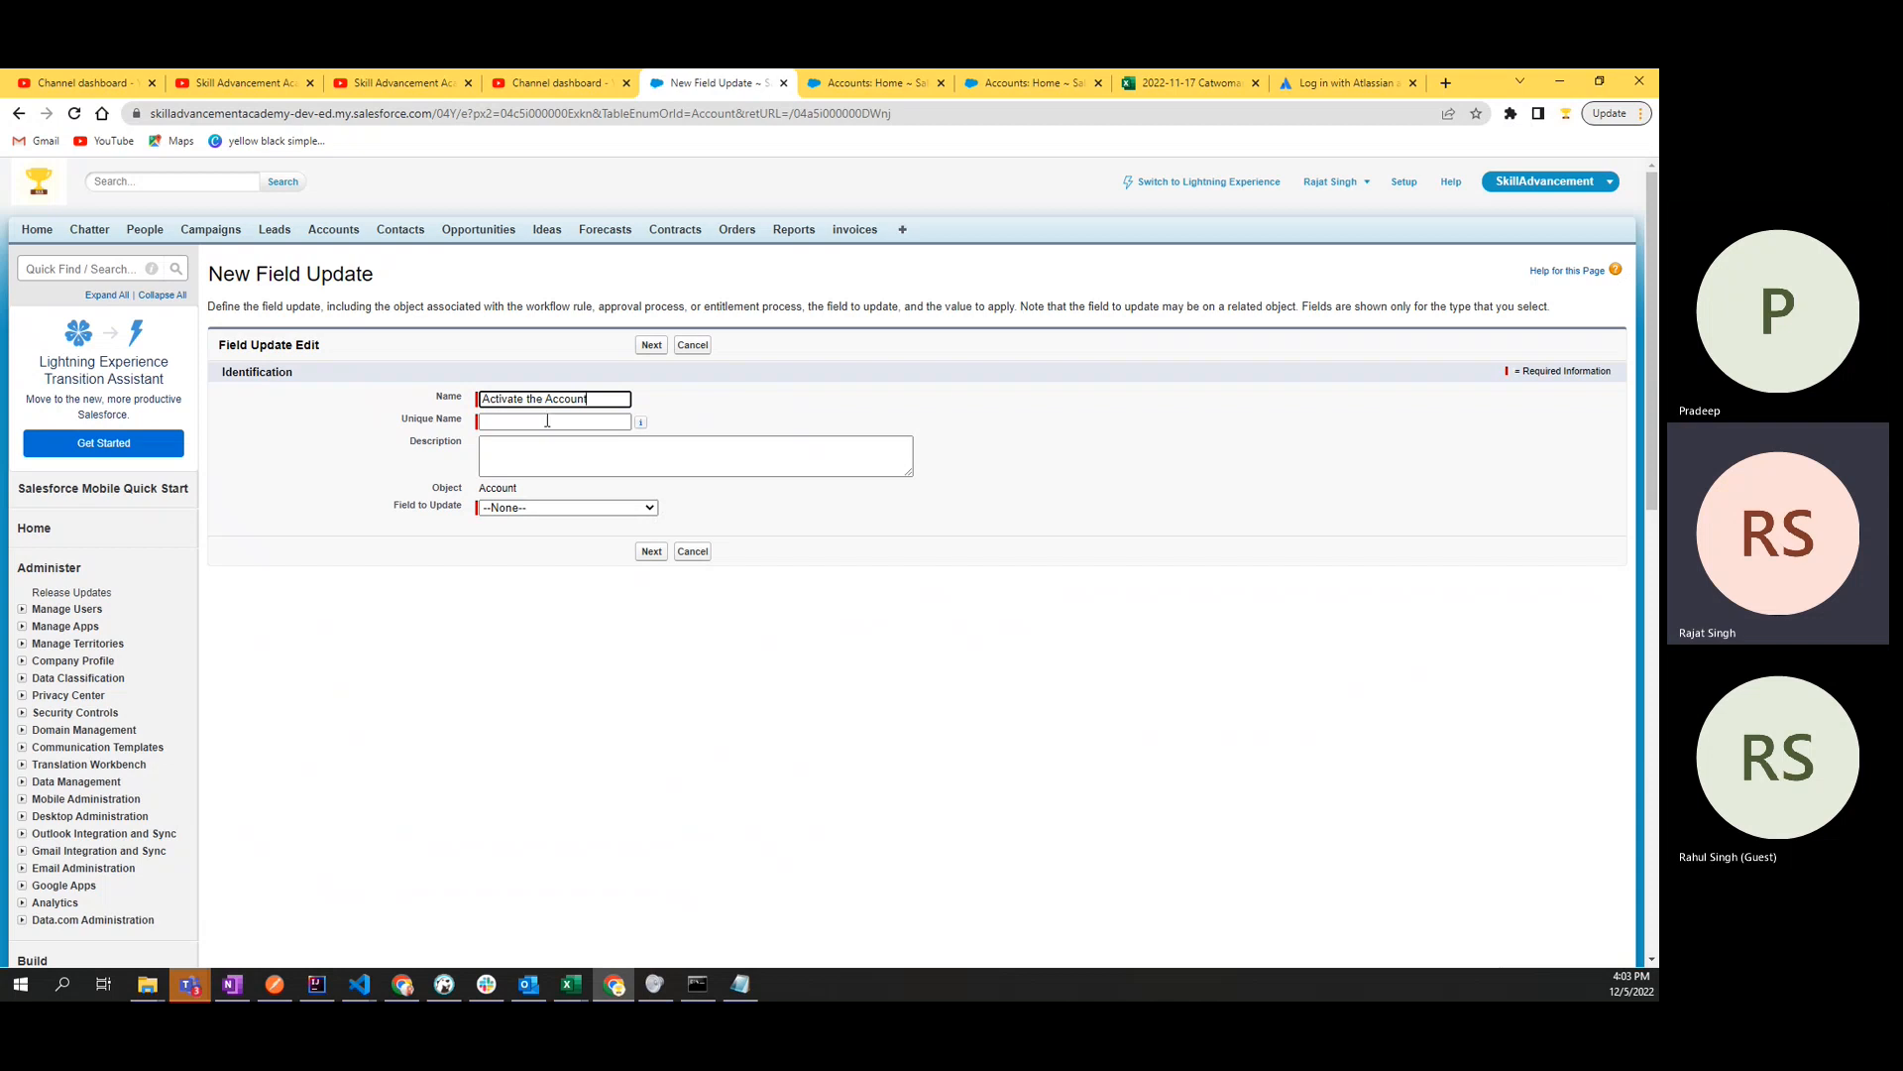
left_click(548, 421)
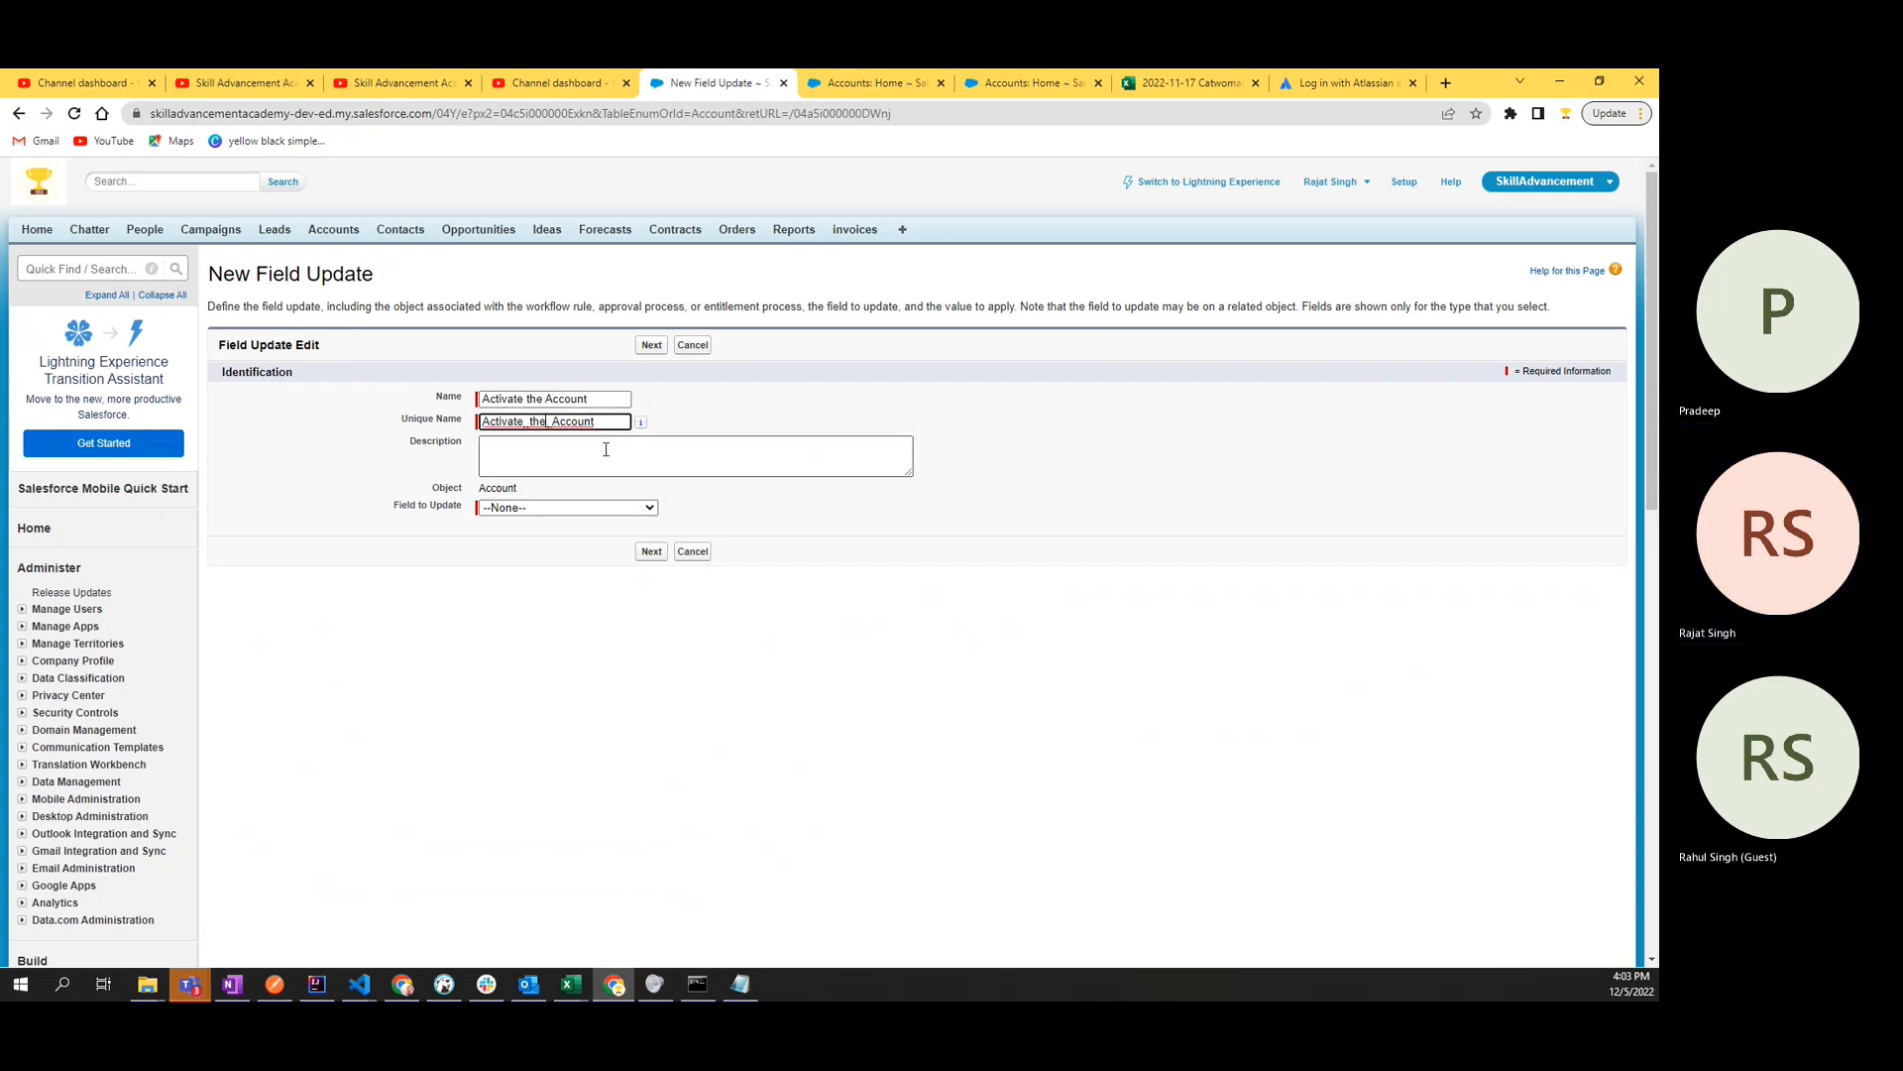
- Make the field update set the custom Active field to the specific value Yes, and save it
left_click(549, 509)
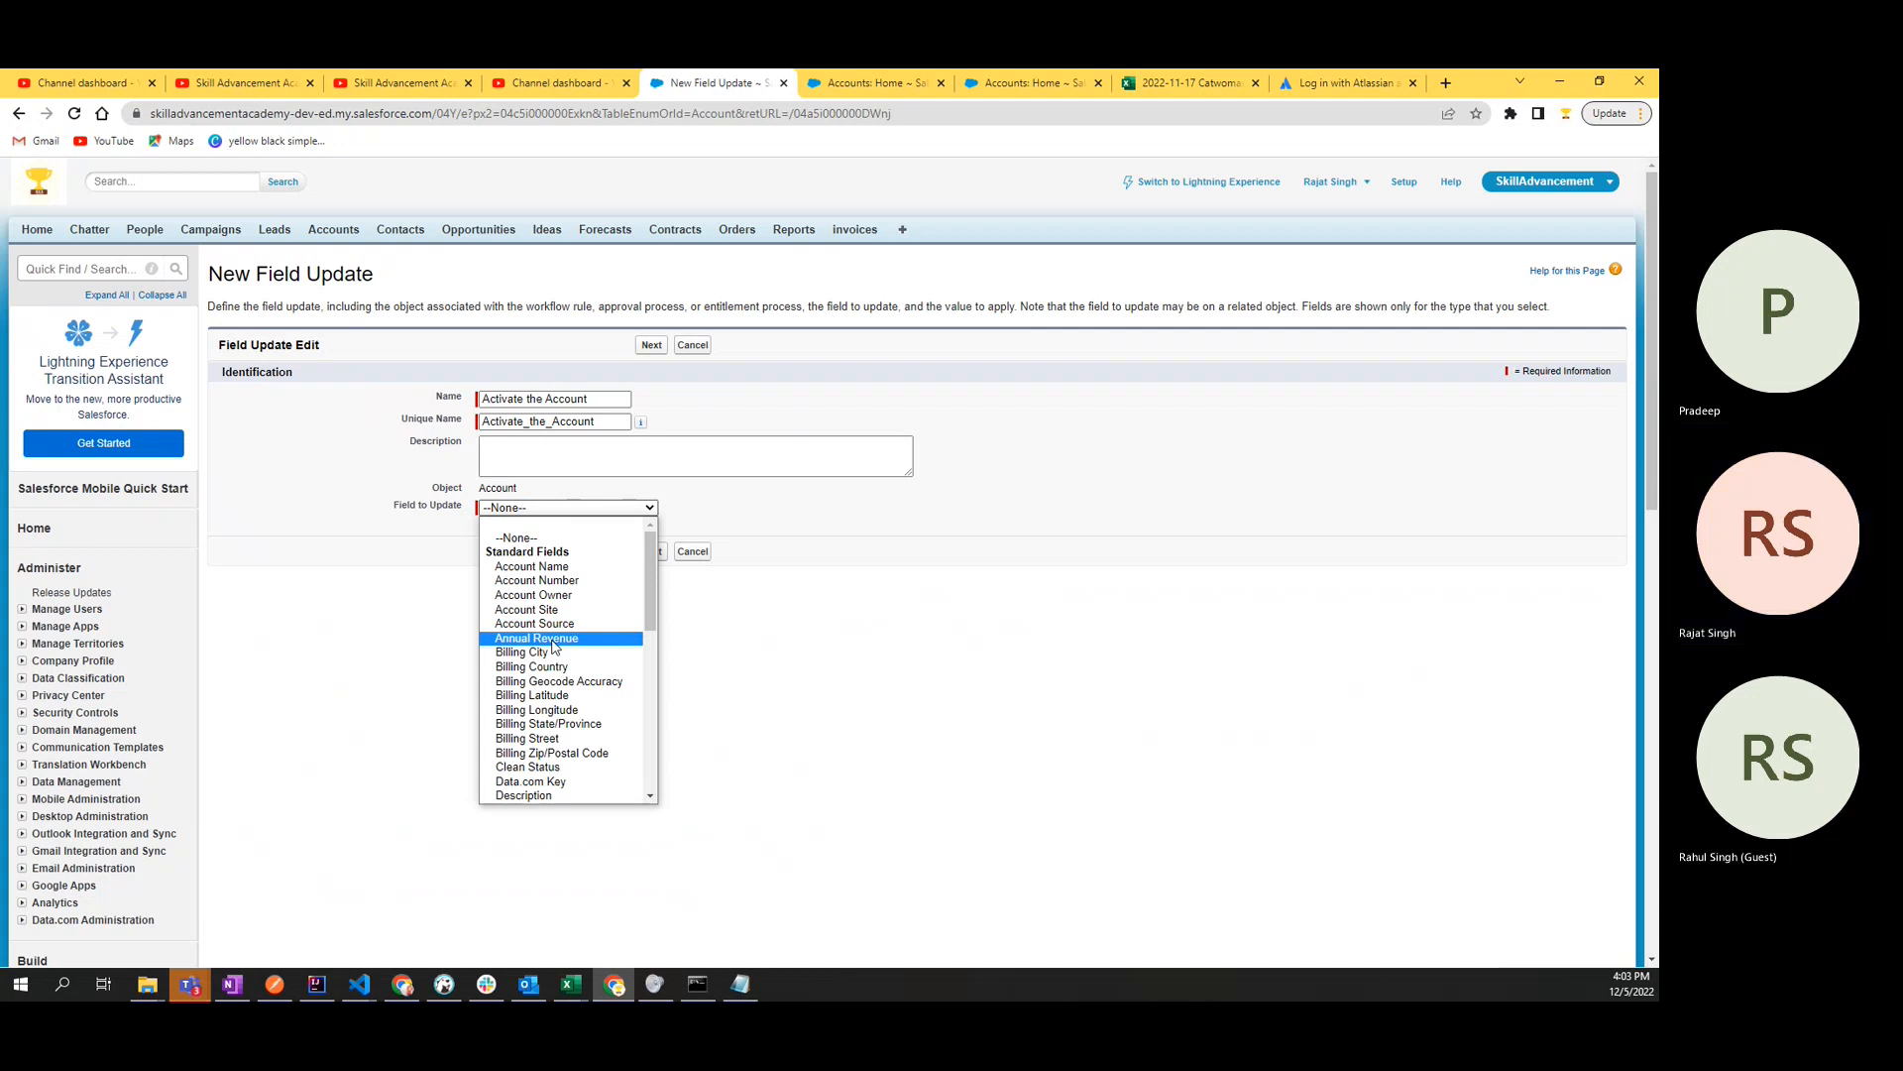
key("a")
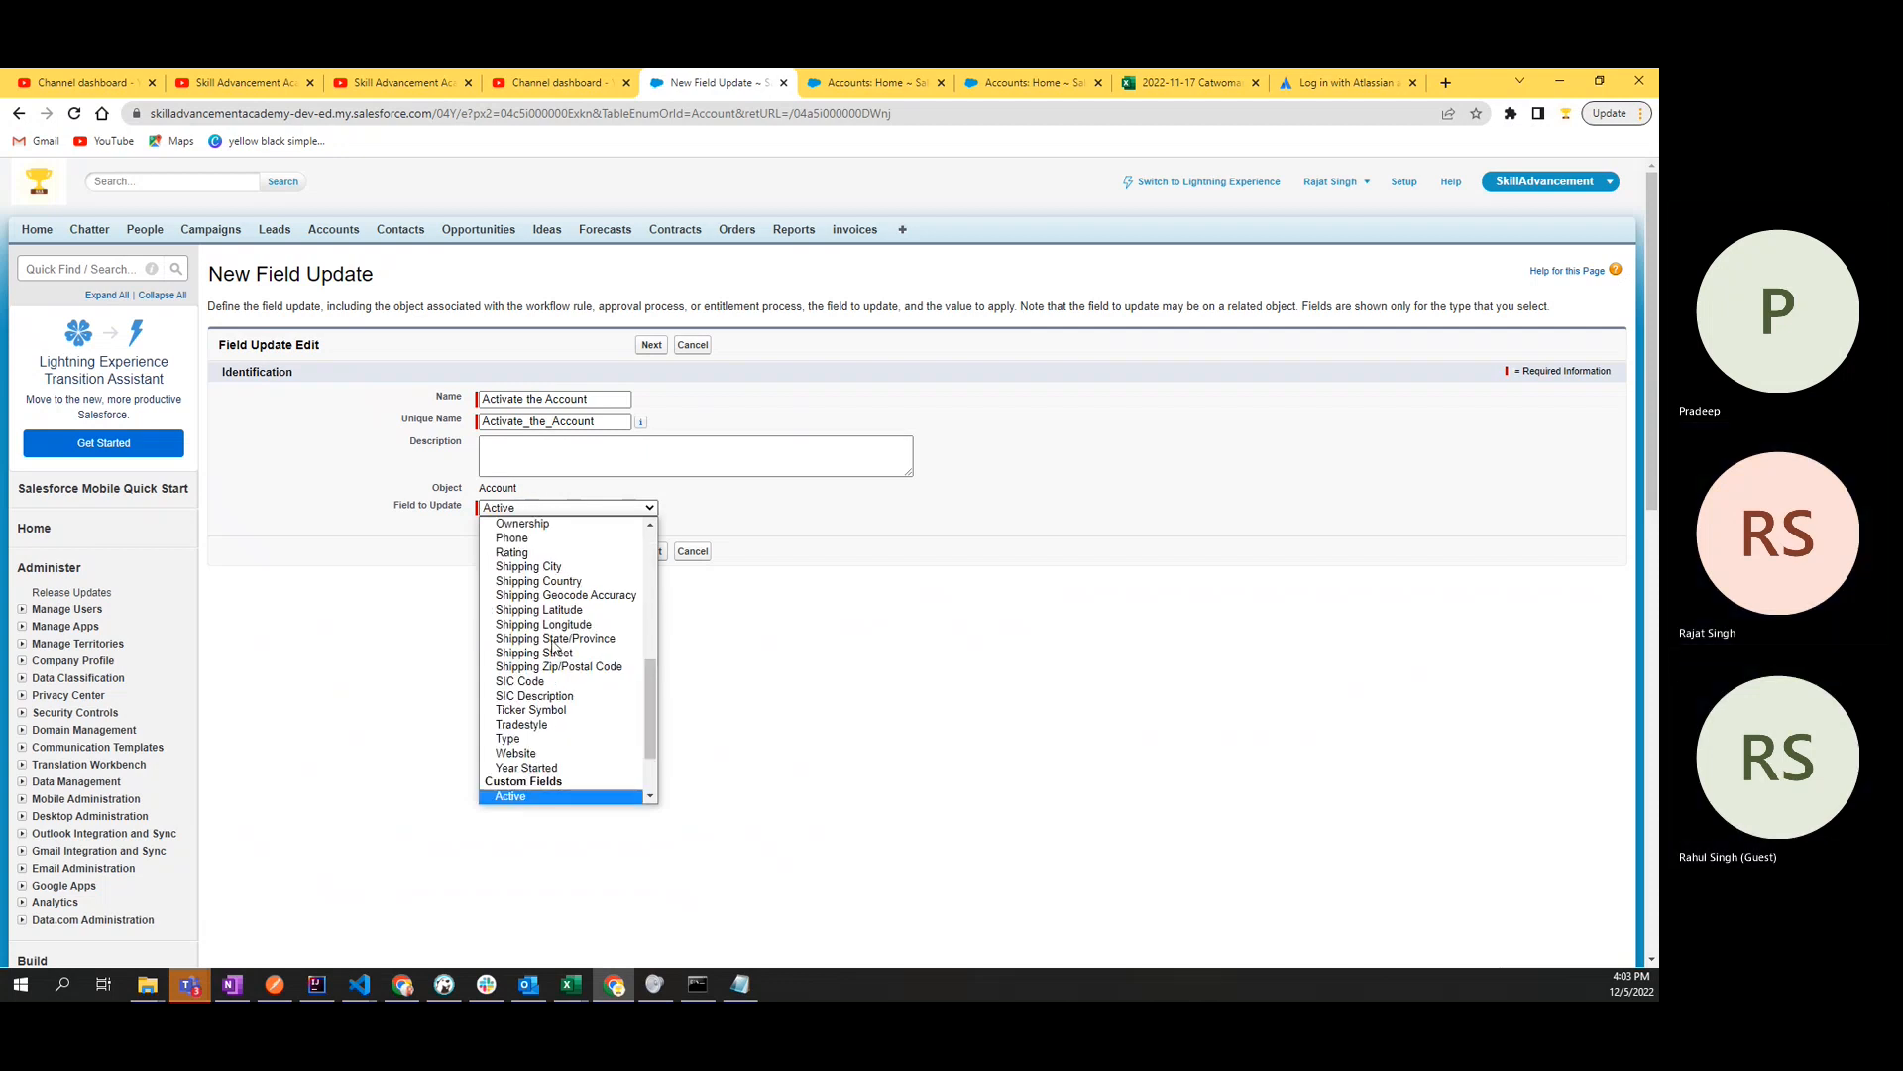
scroll(555, 734, "down", 2)
left_click(553, 716)
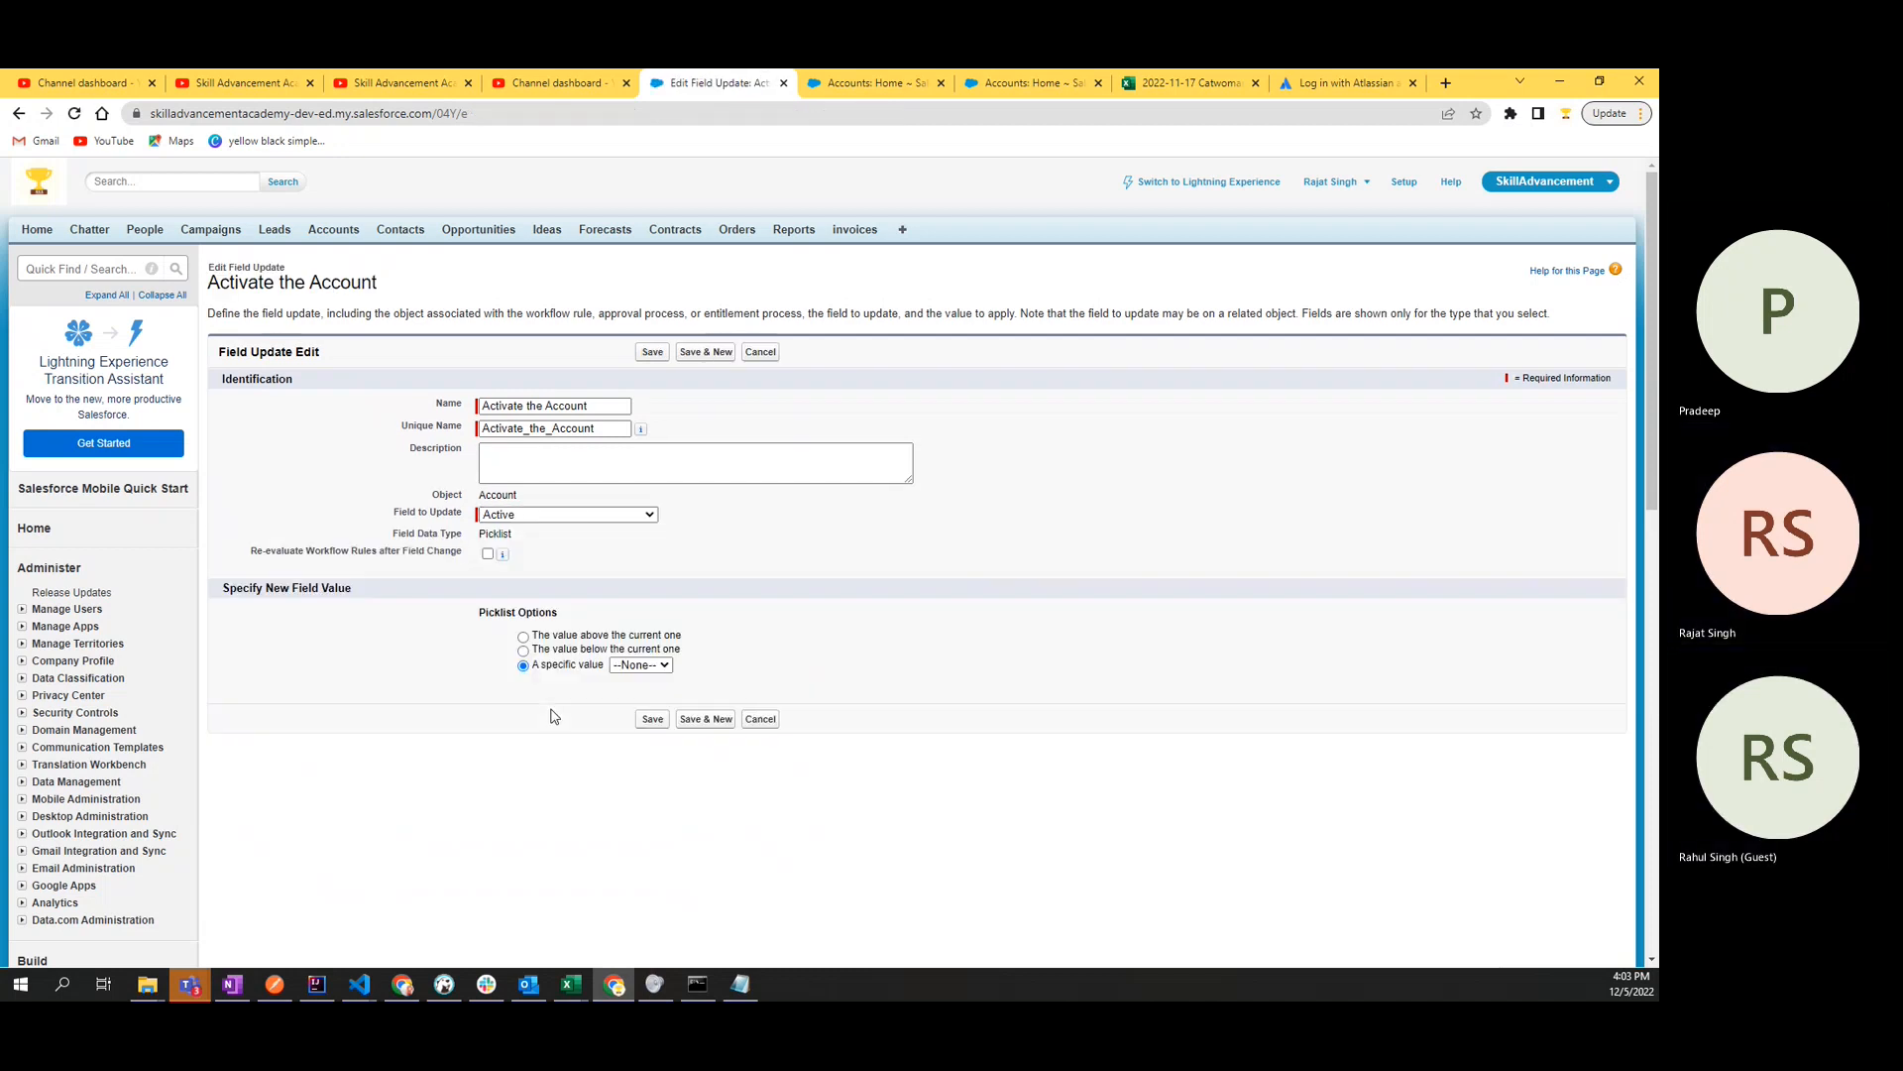
left_click(641, 665)
left_click(625, 709)
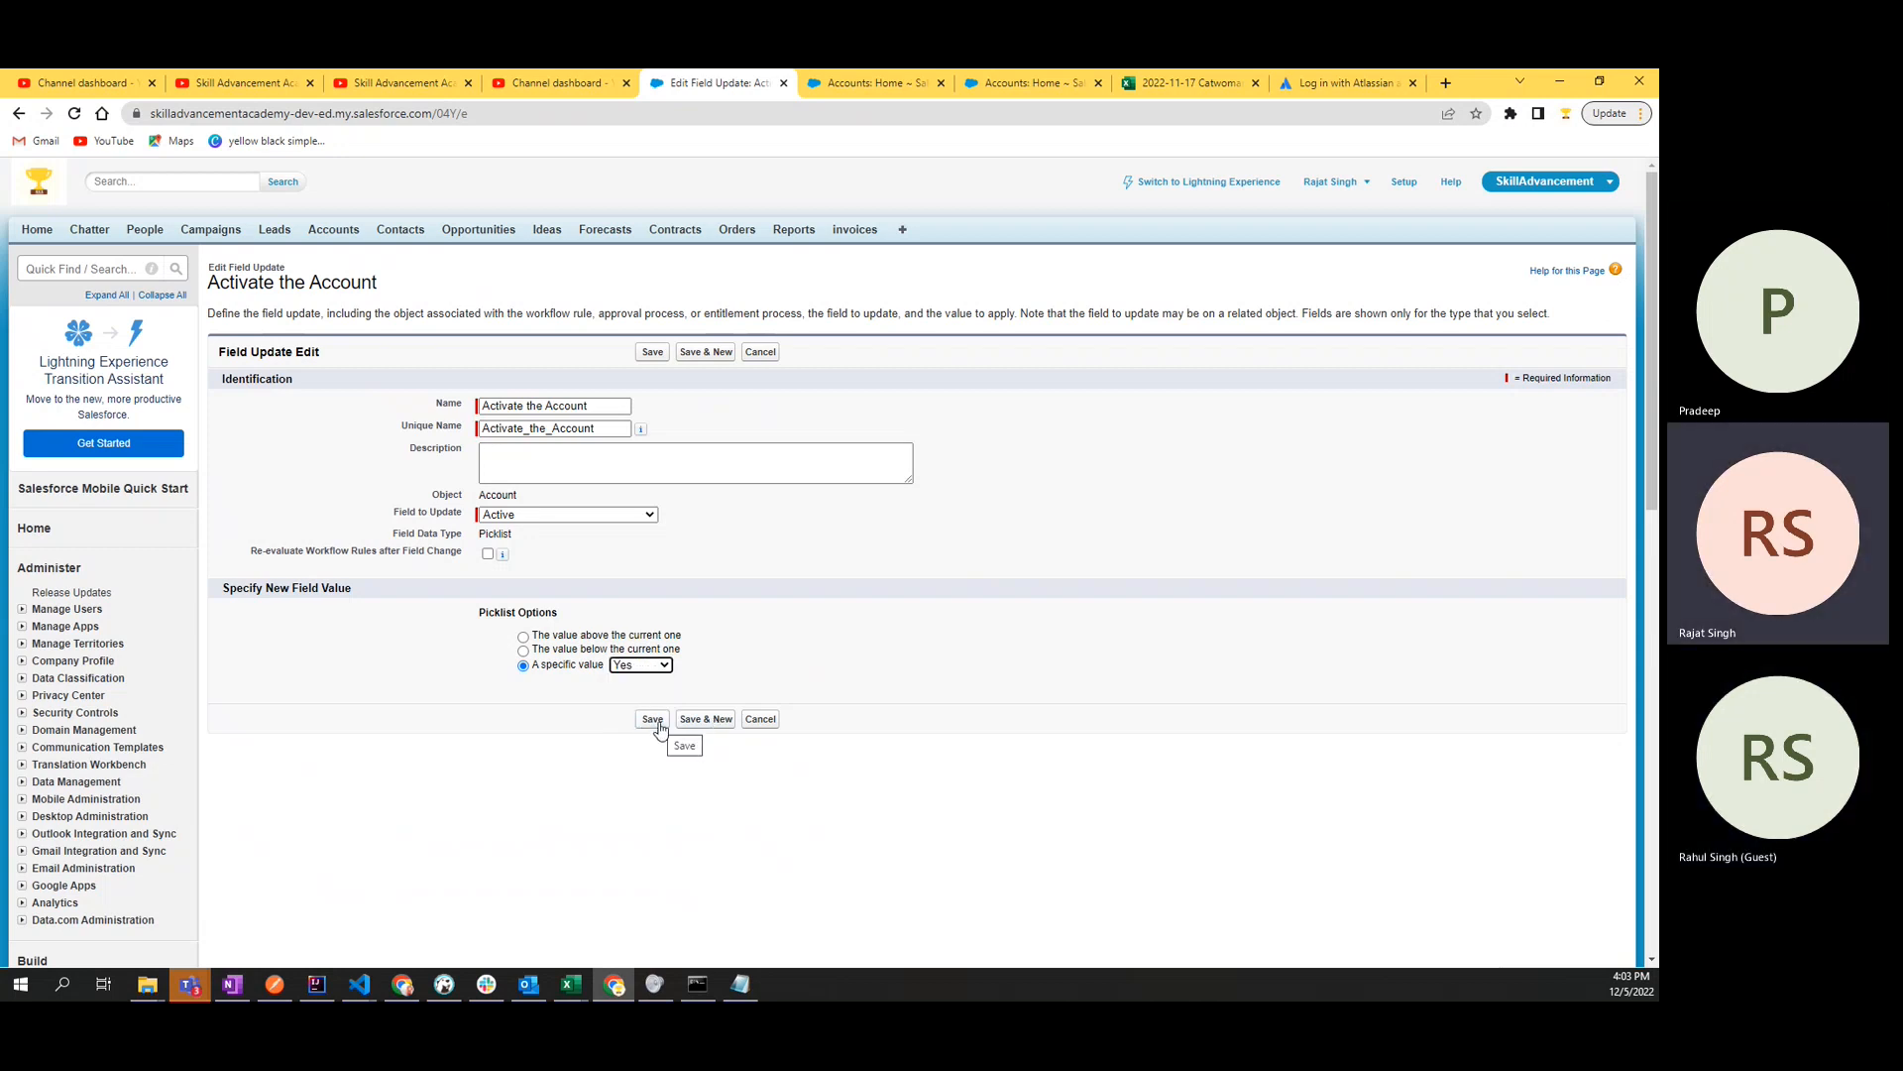
left_click(658, 725)
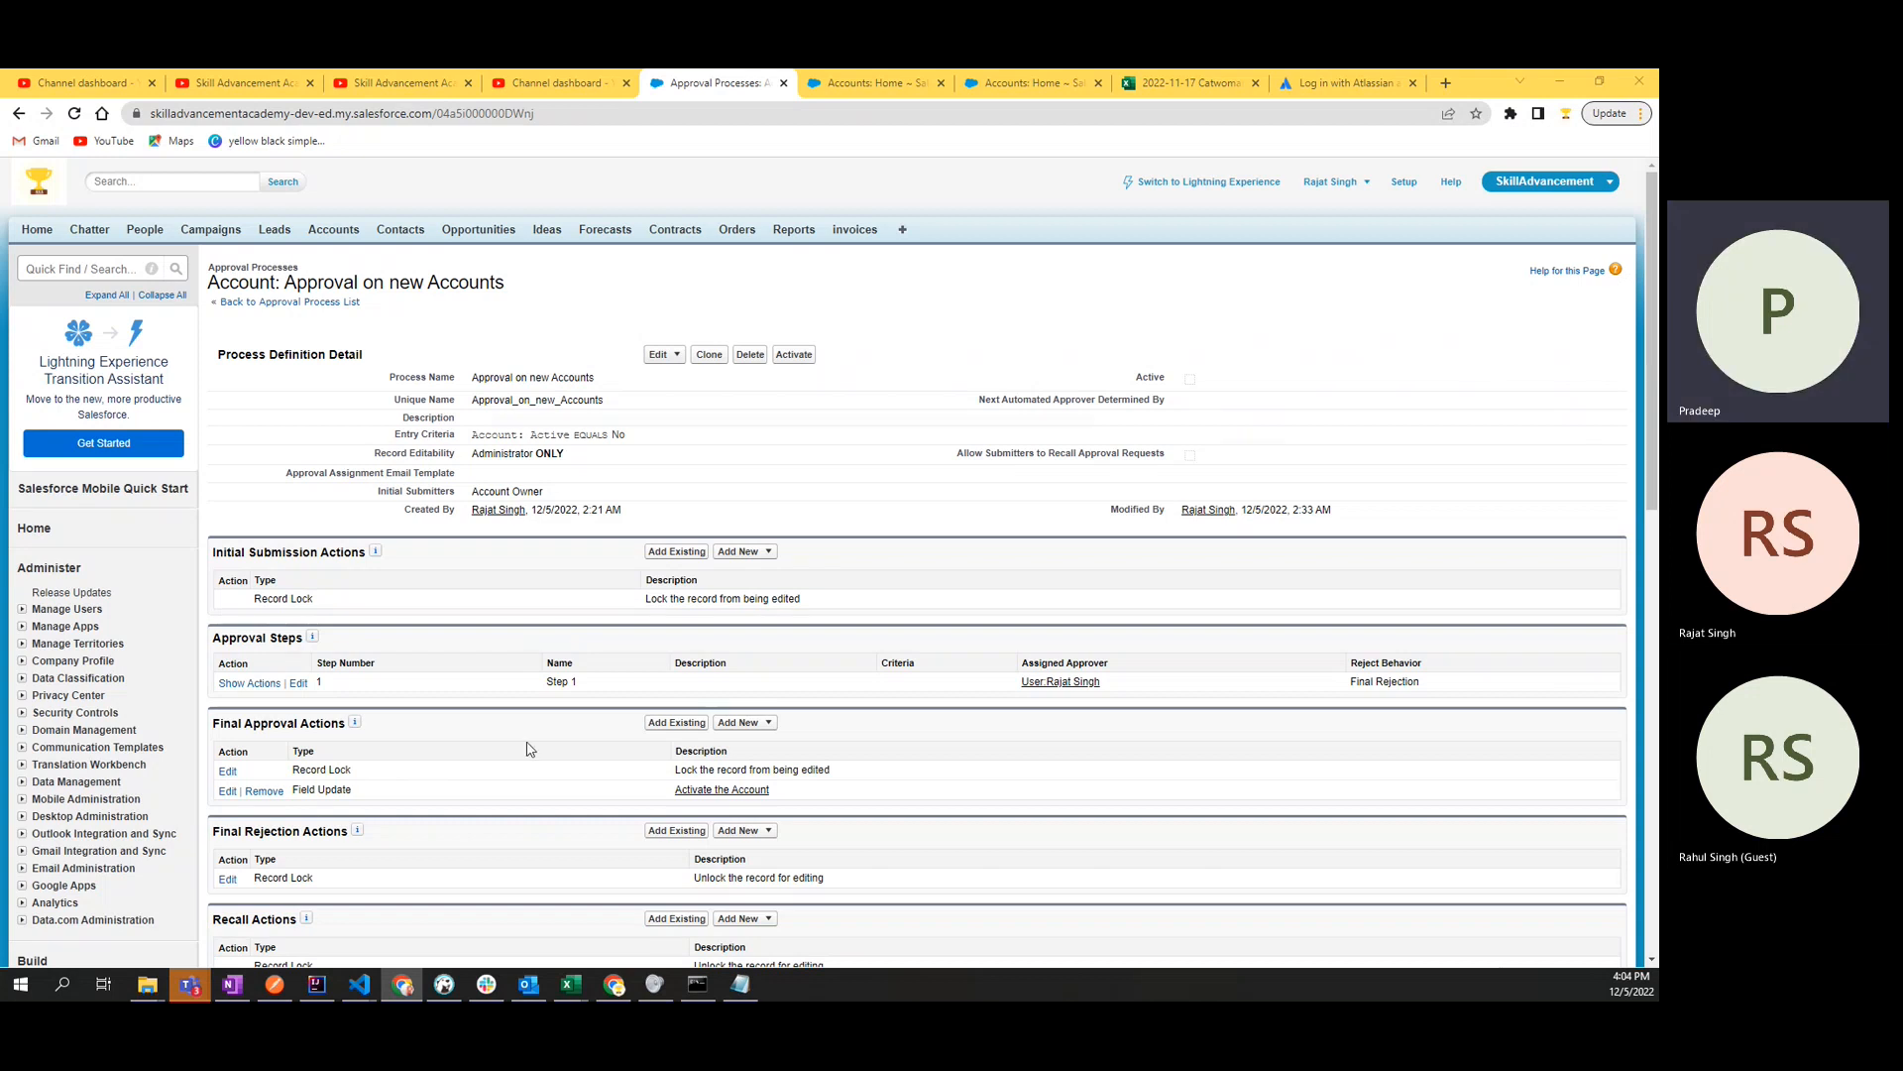
- Check the Field Update and Record Lock entries under Final Approval Actions, including the record lock's description
left_click_drag(292, 790, 368, 789)
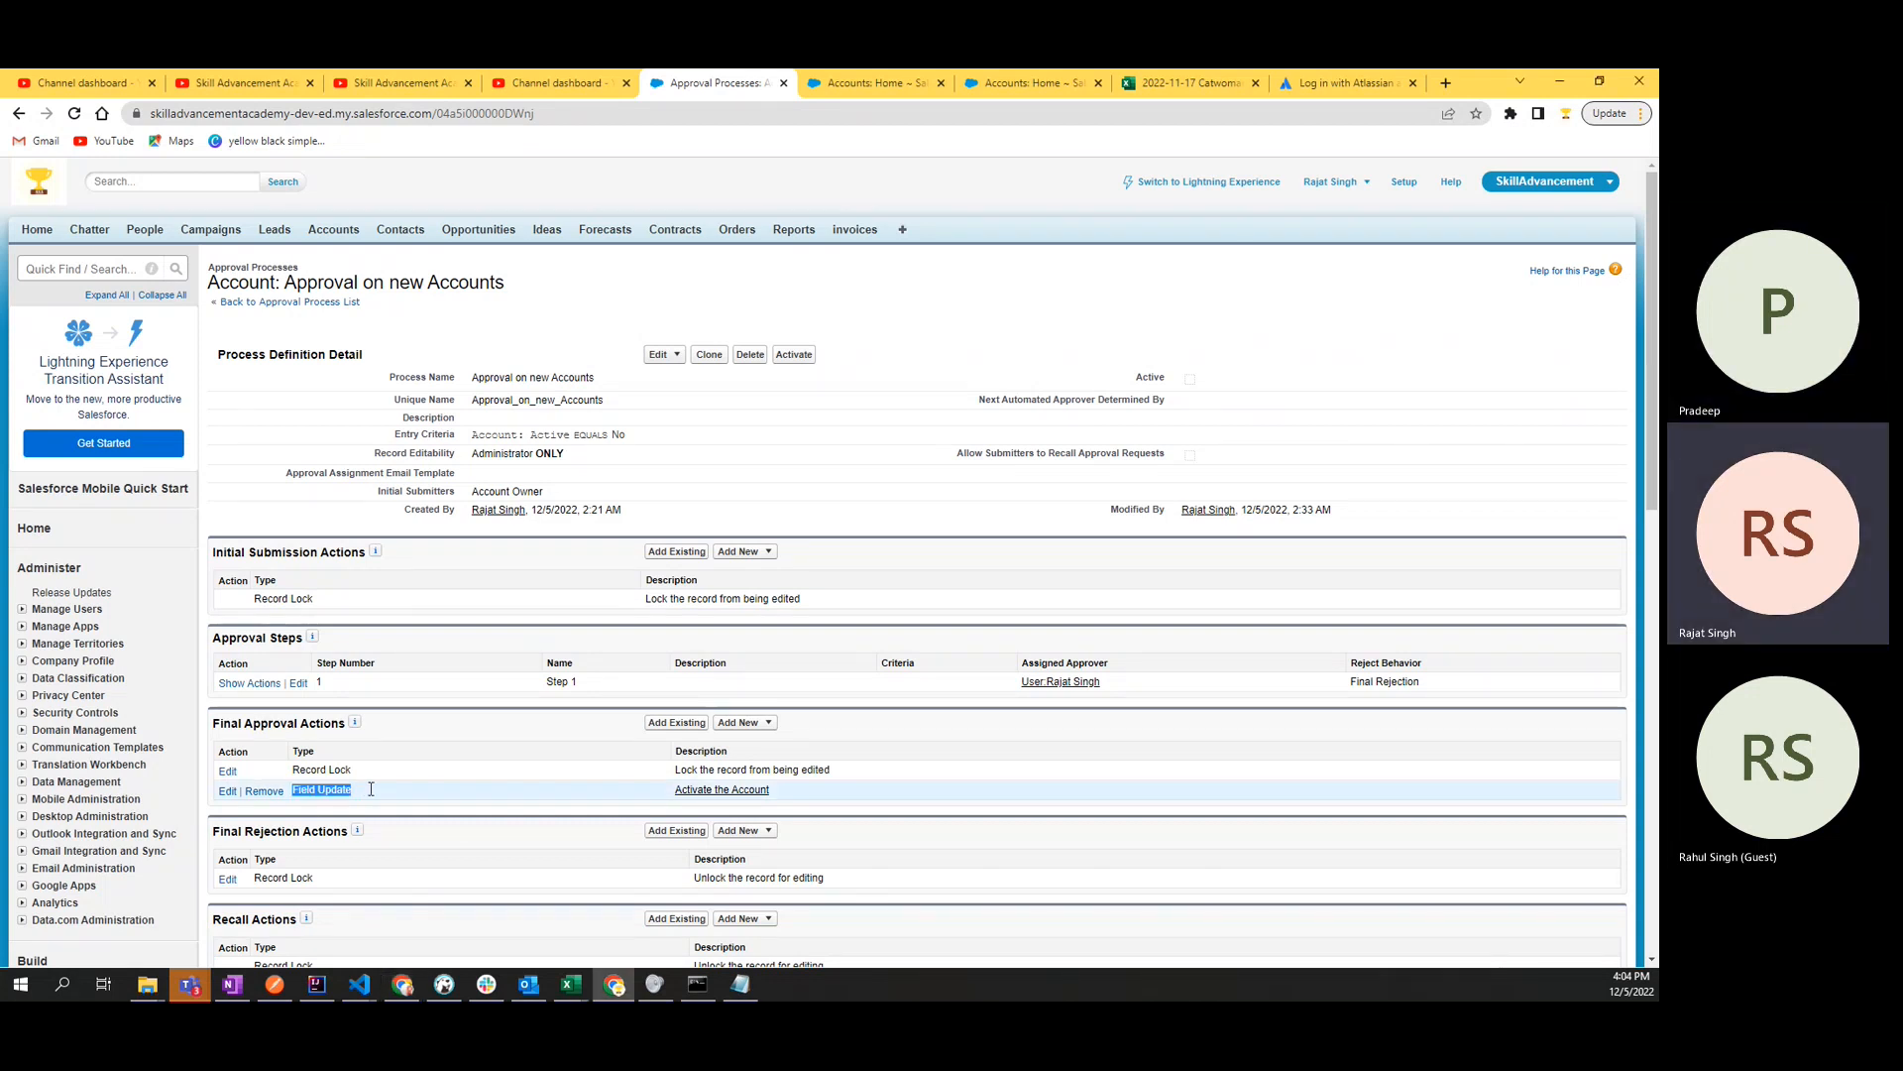
left_click(339, 793)
double_click(338, 793)
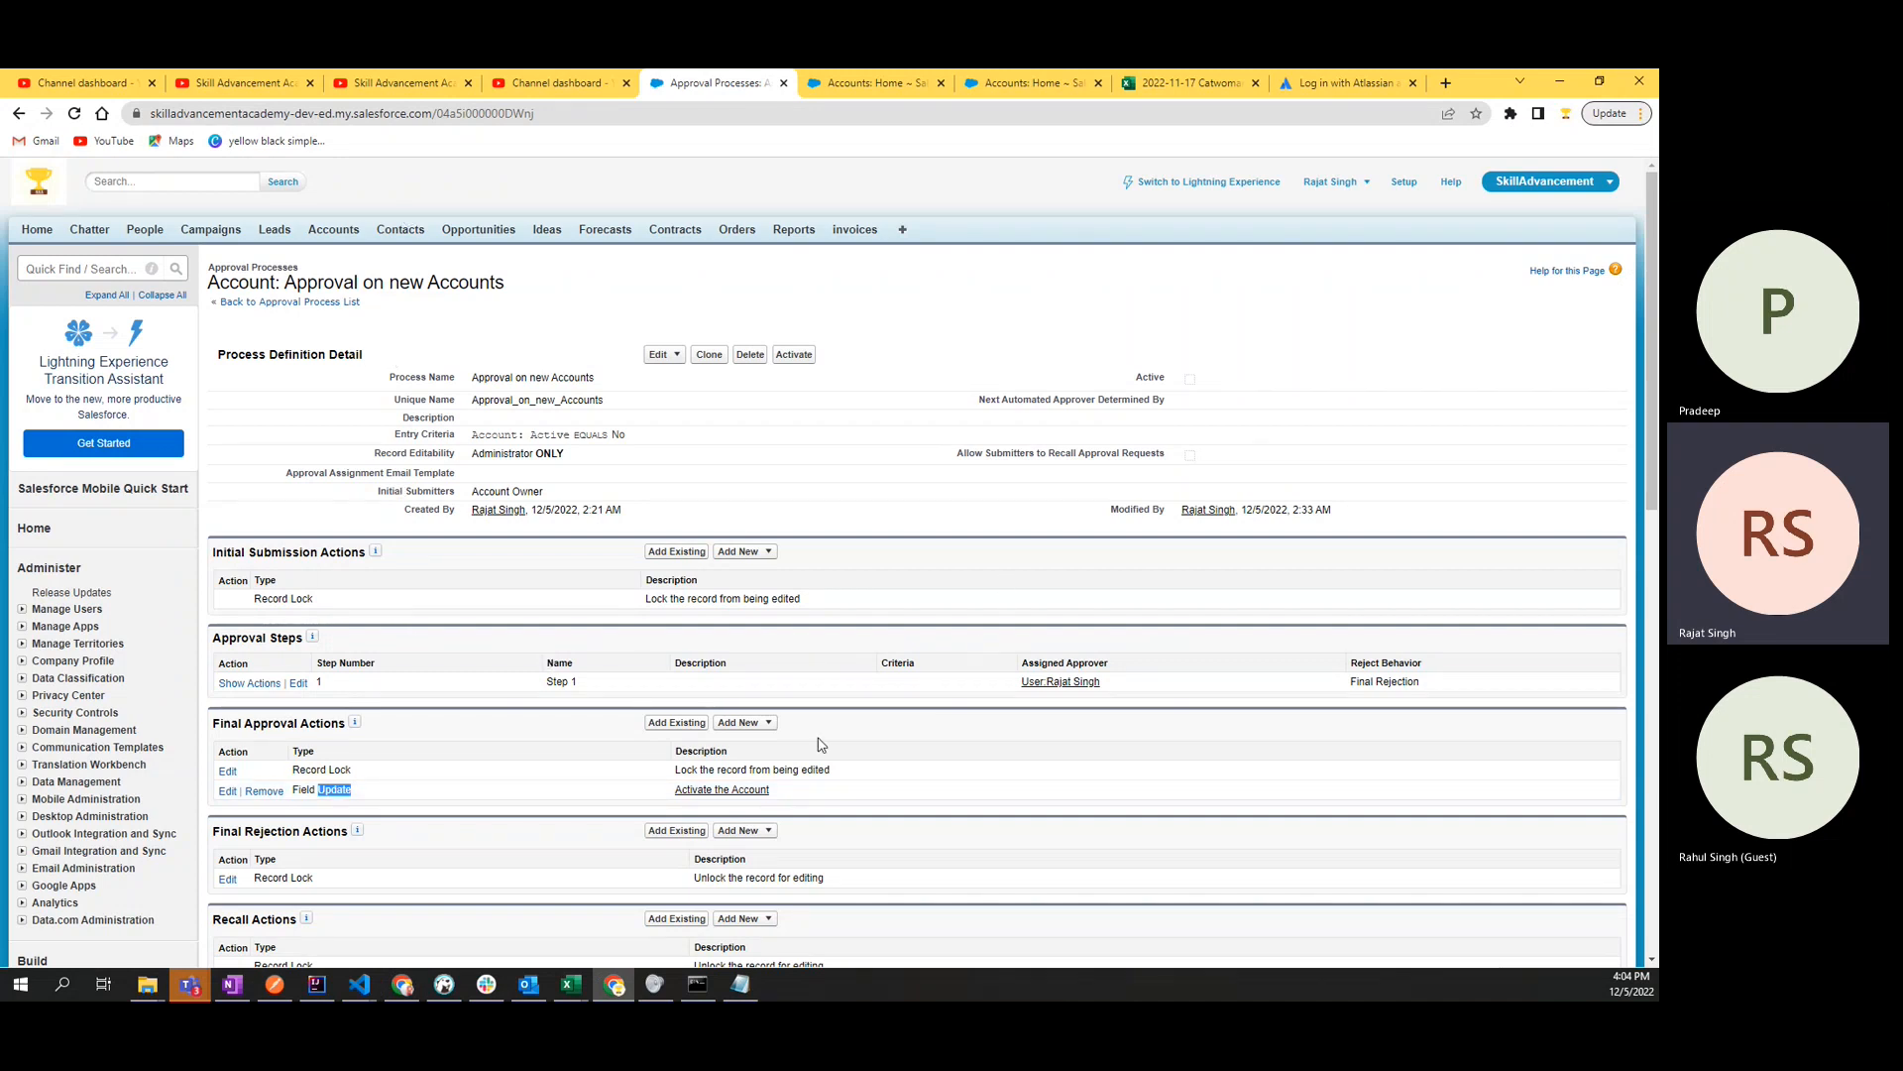
double_click(323, 724)
double_click(338, 770)
left_click_drag(676, 770, 838, 772)
left_click(861, 771)
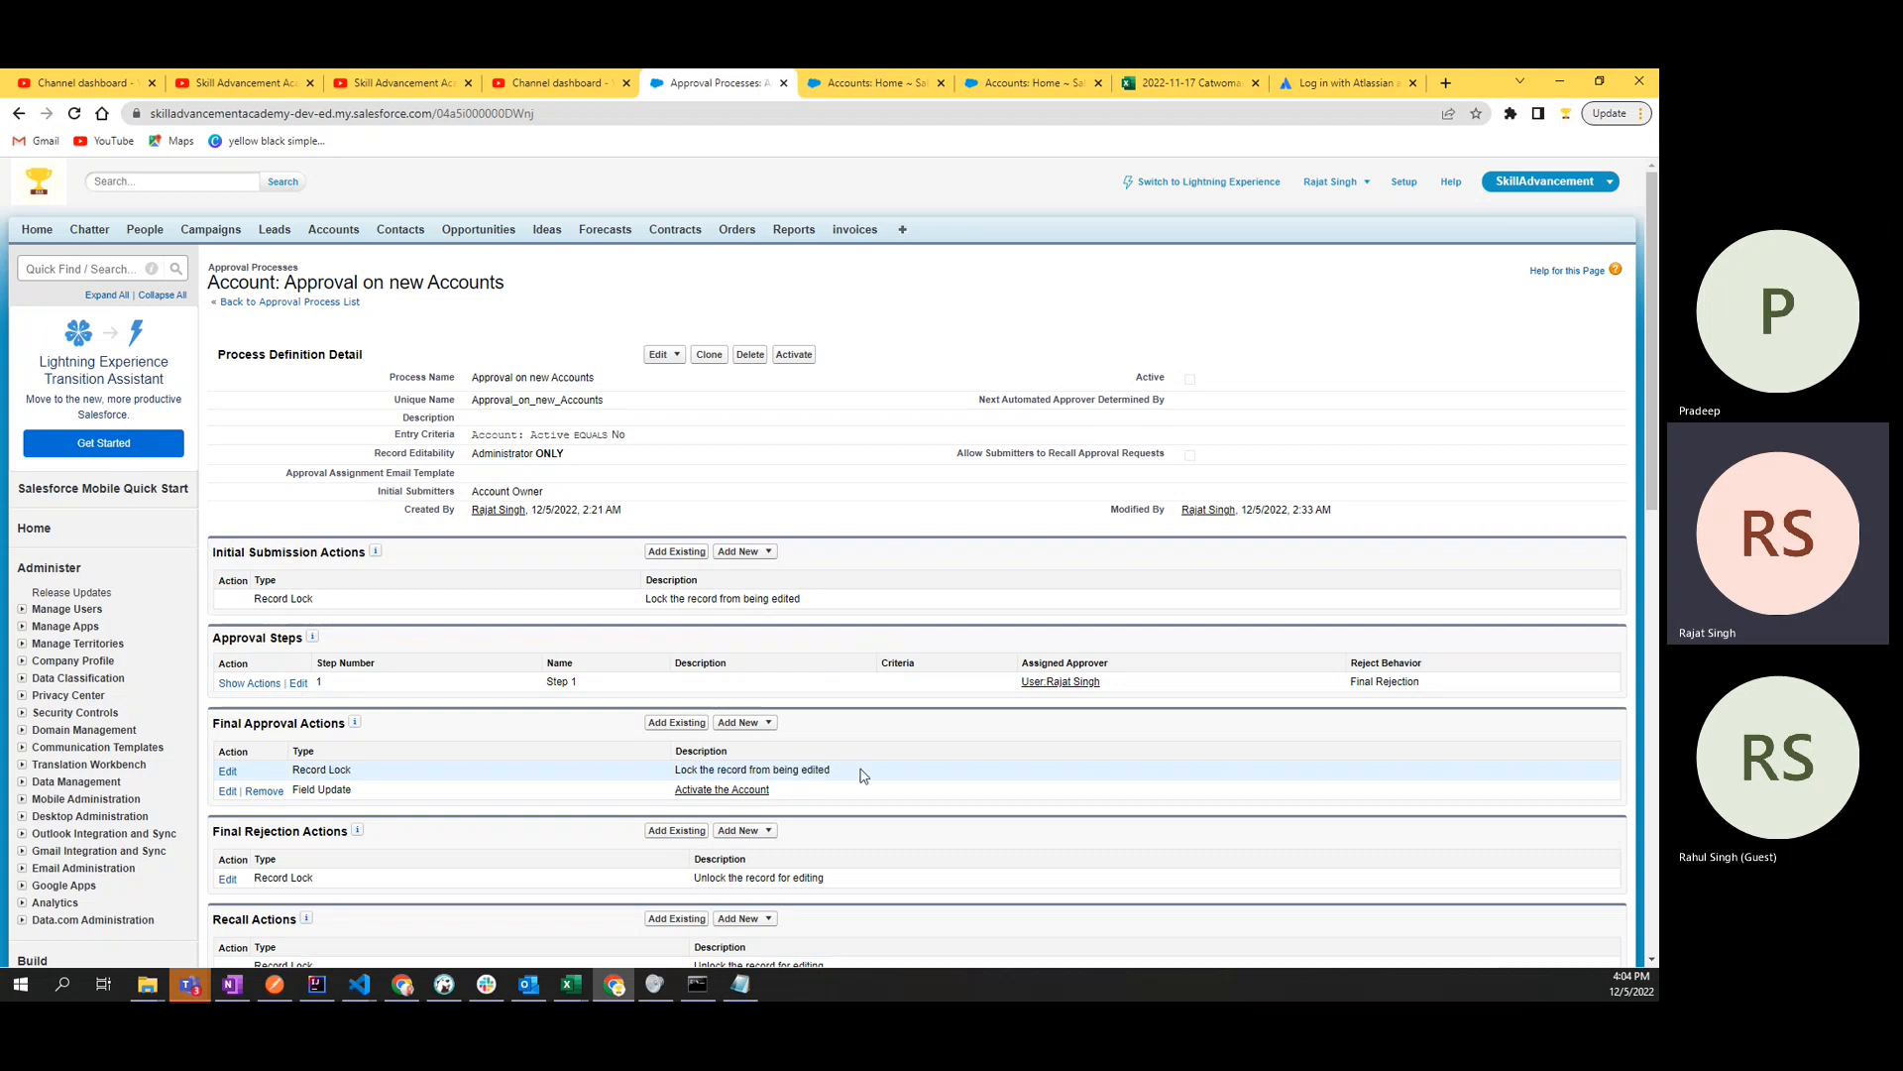
left_click(850, 82)
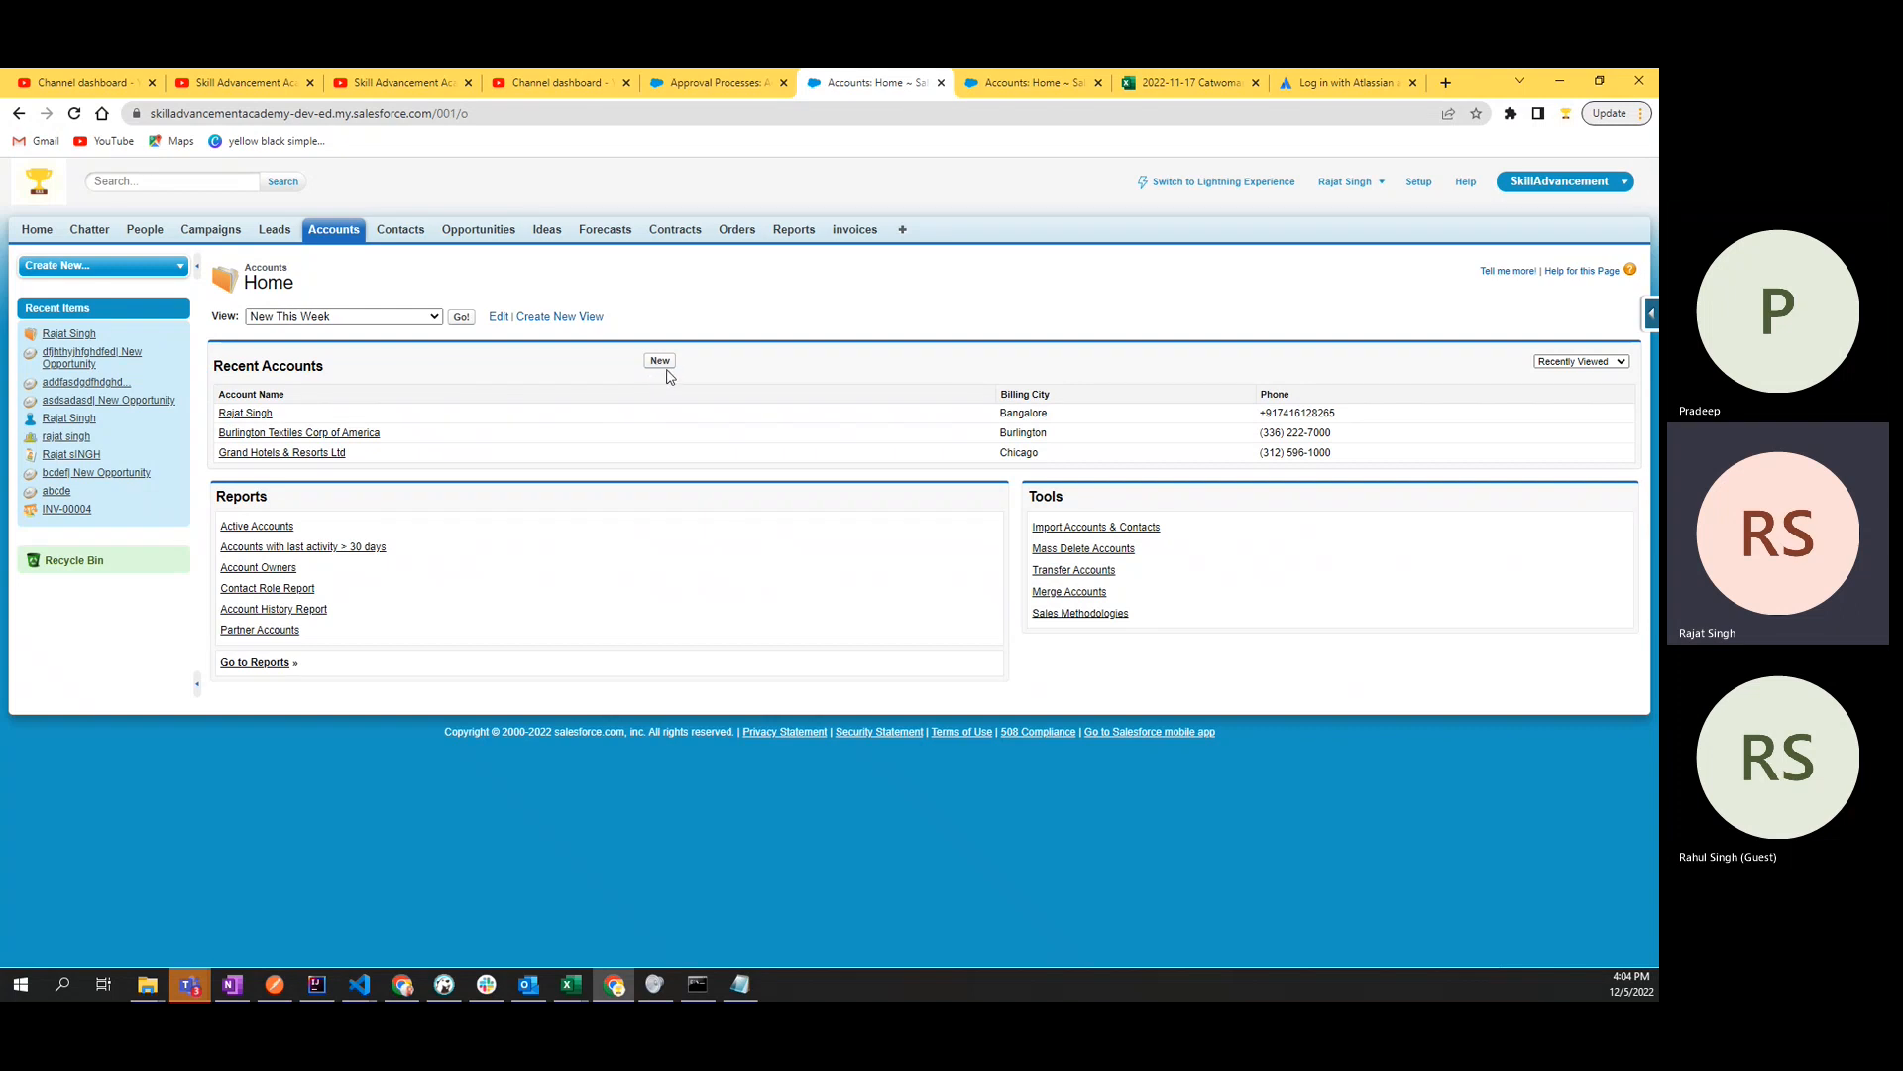
key("ctrl+shift+Tab")
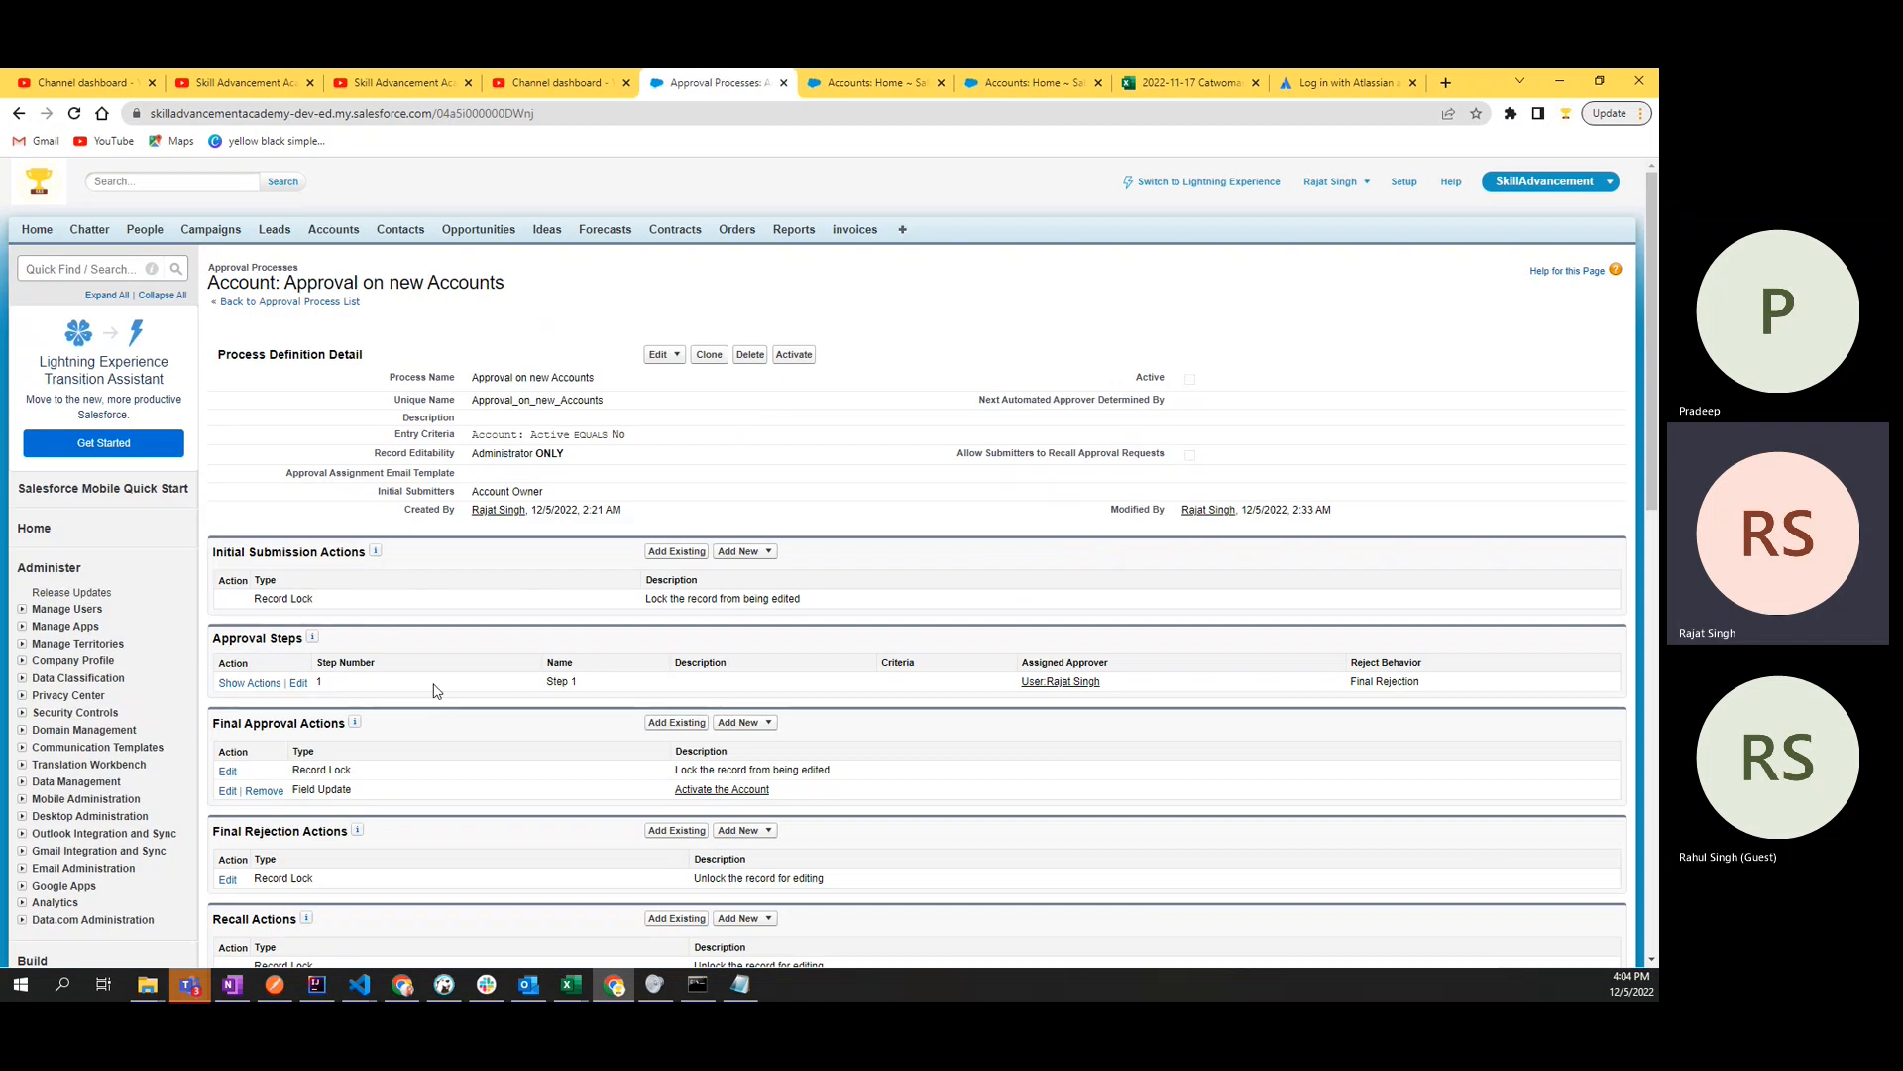
left_click_drag(294, 771, 384, 773)
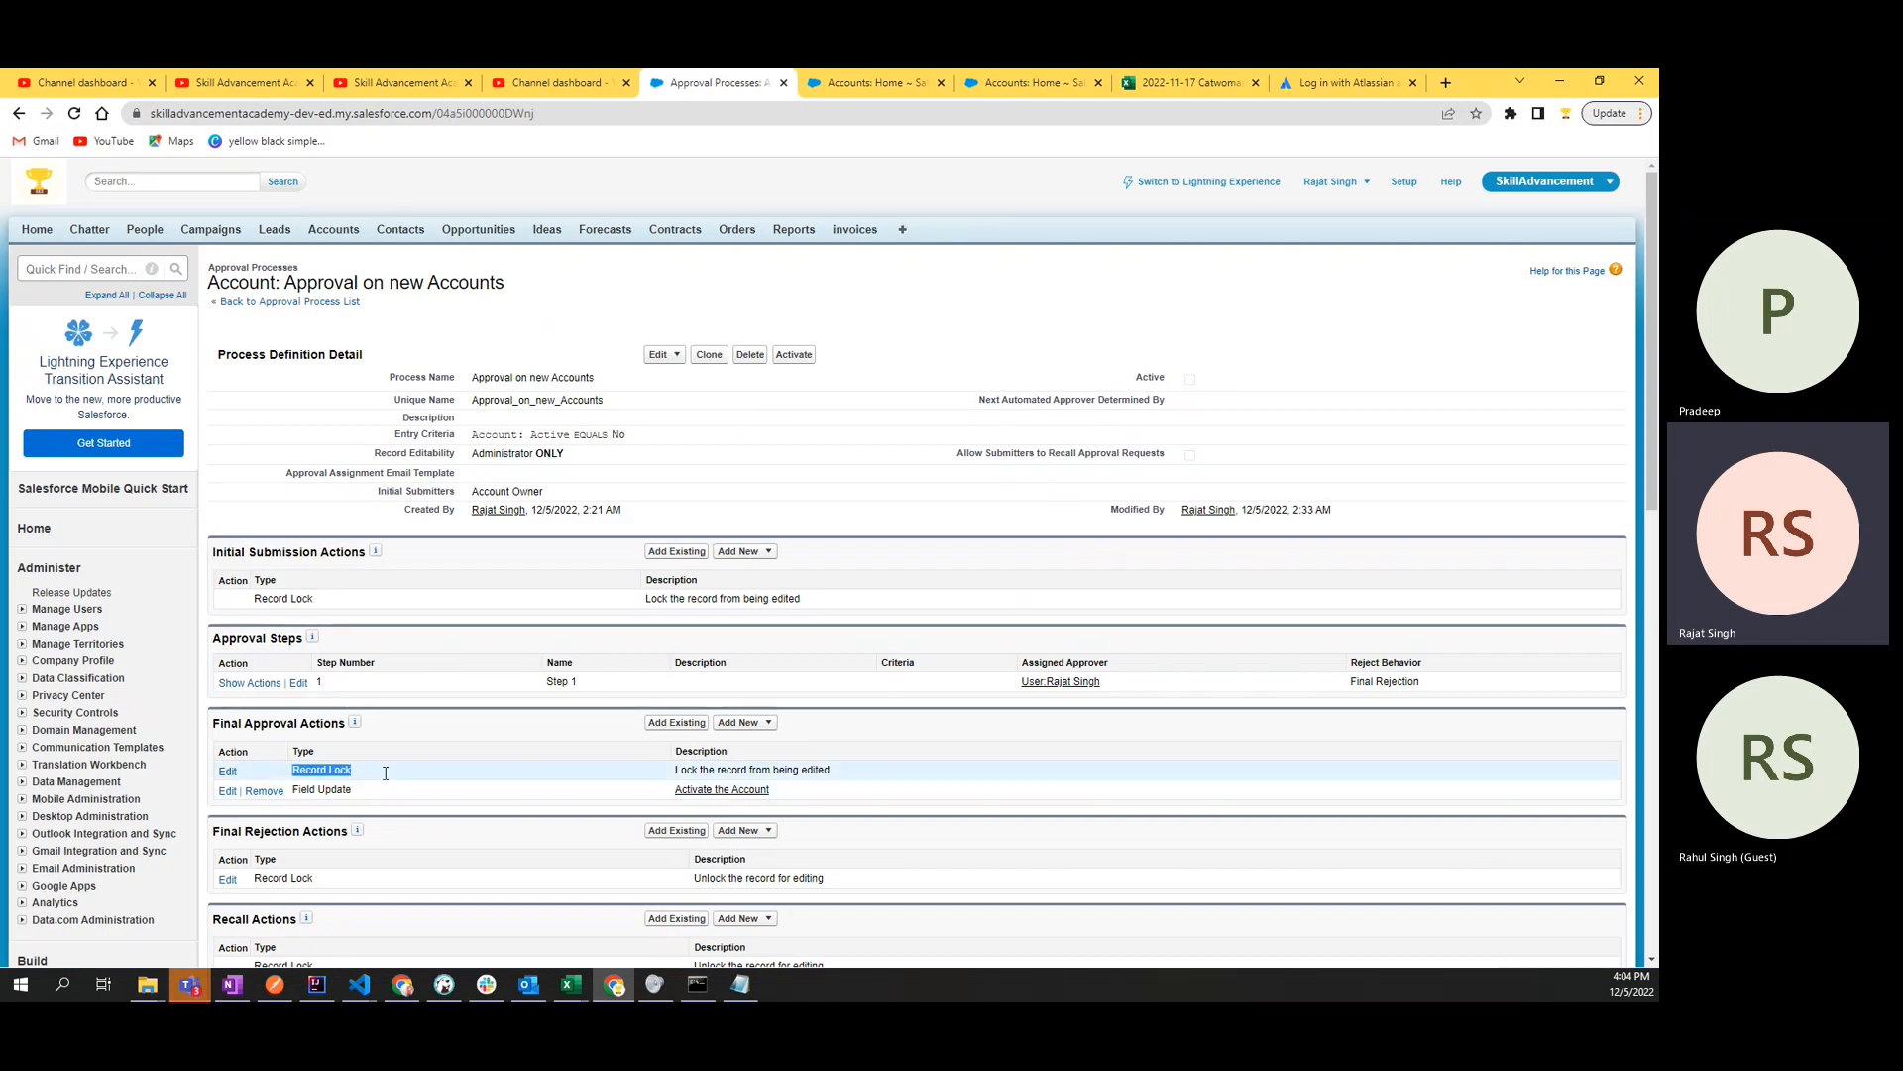
left_click(761, 491)
key("ctrl+Tab")
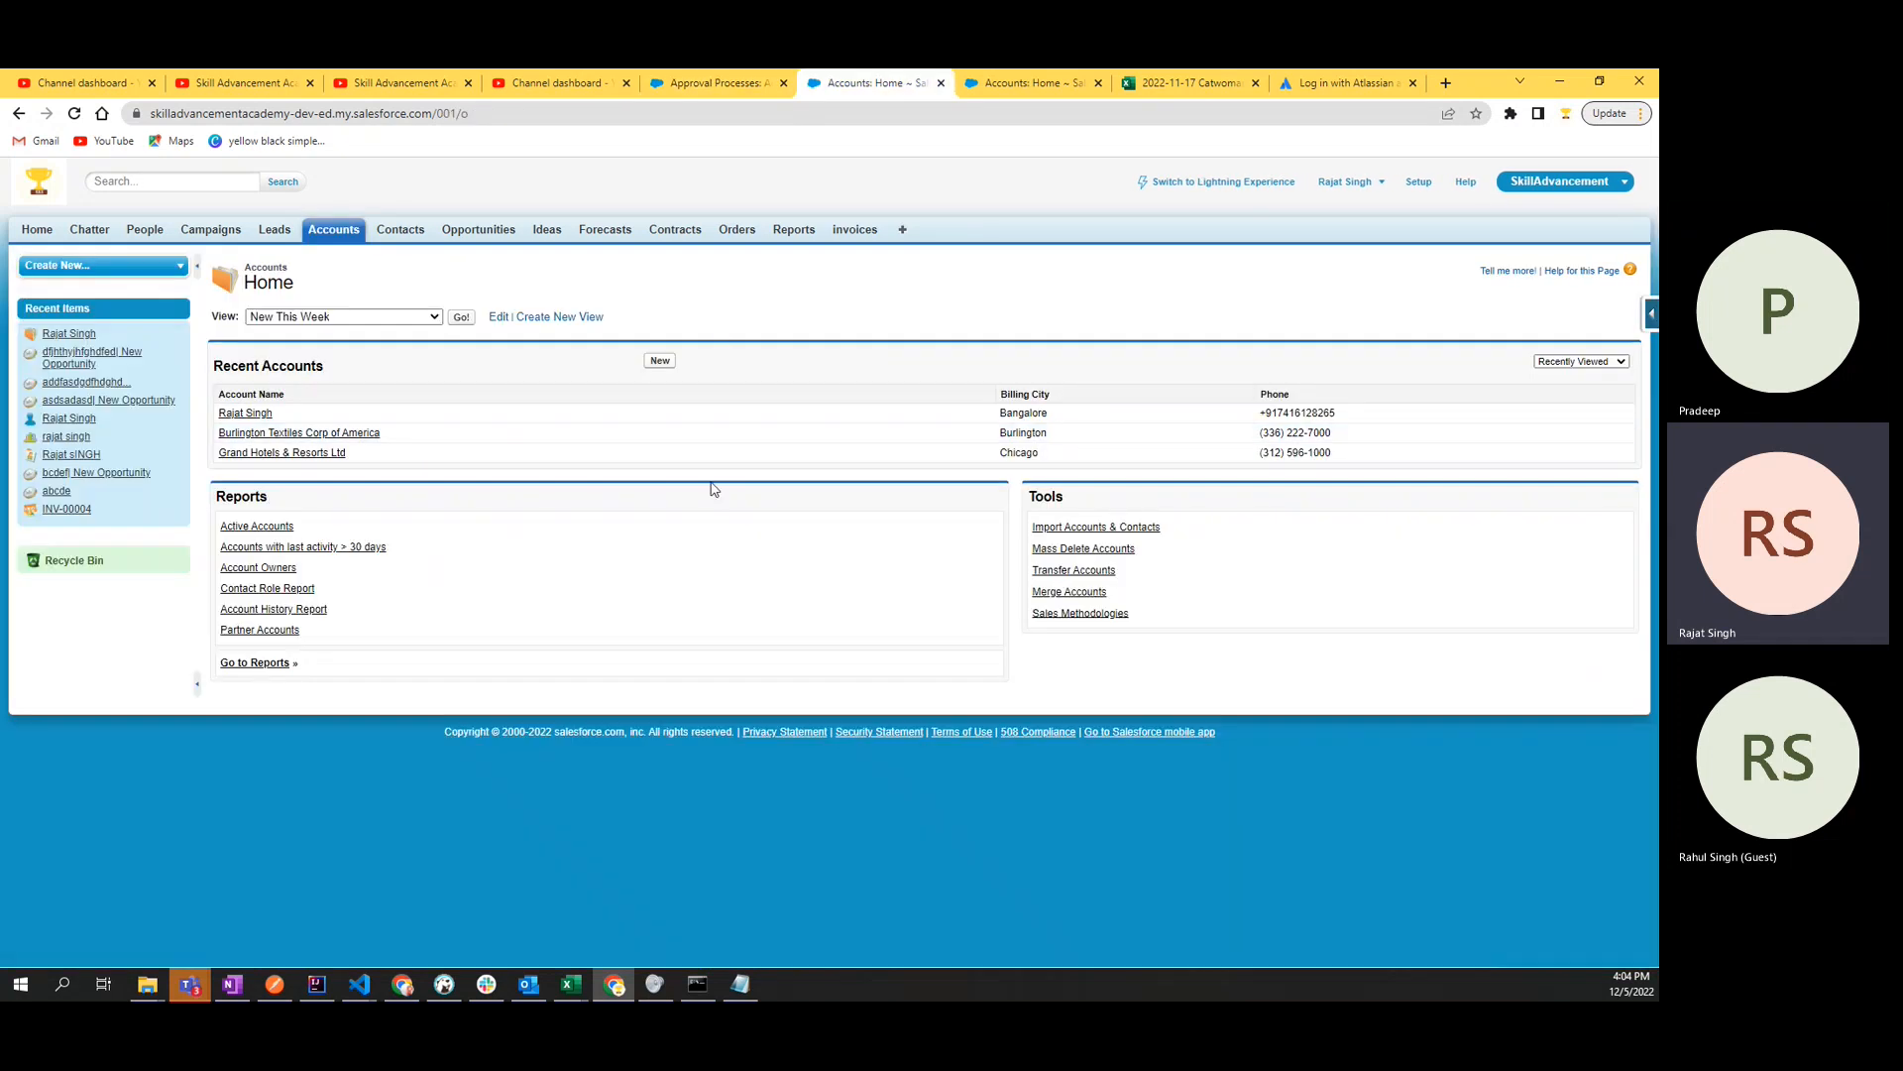
key("ctrl+Tab")
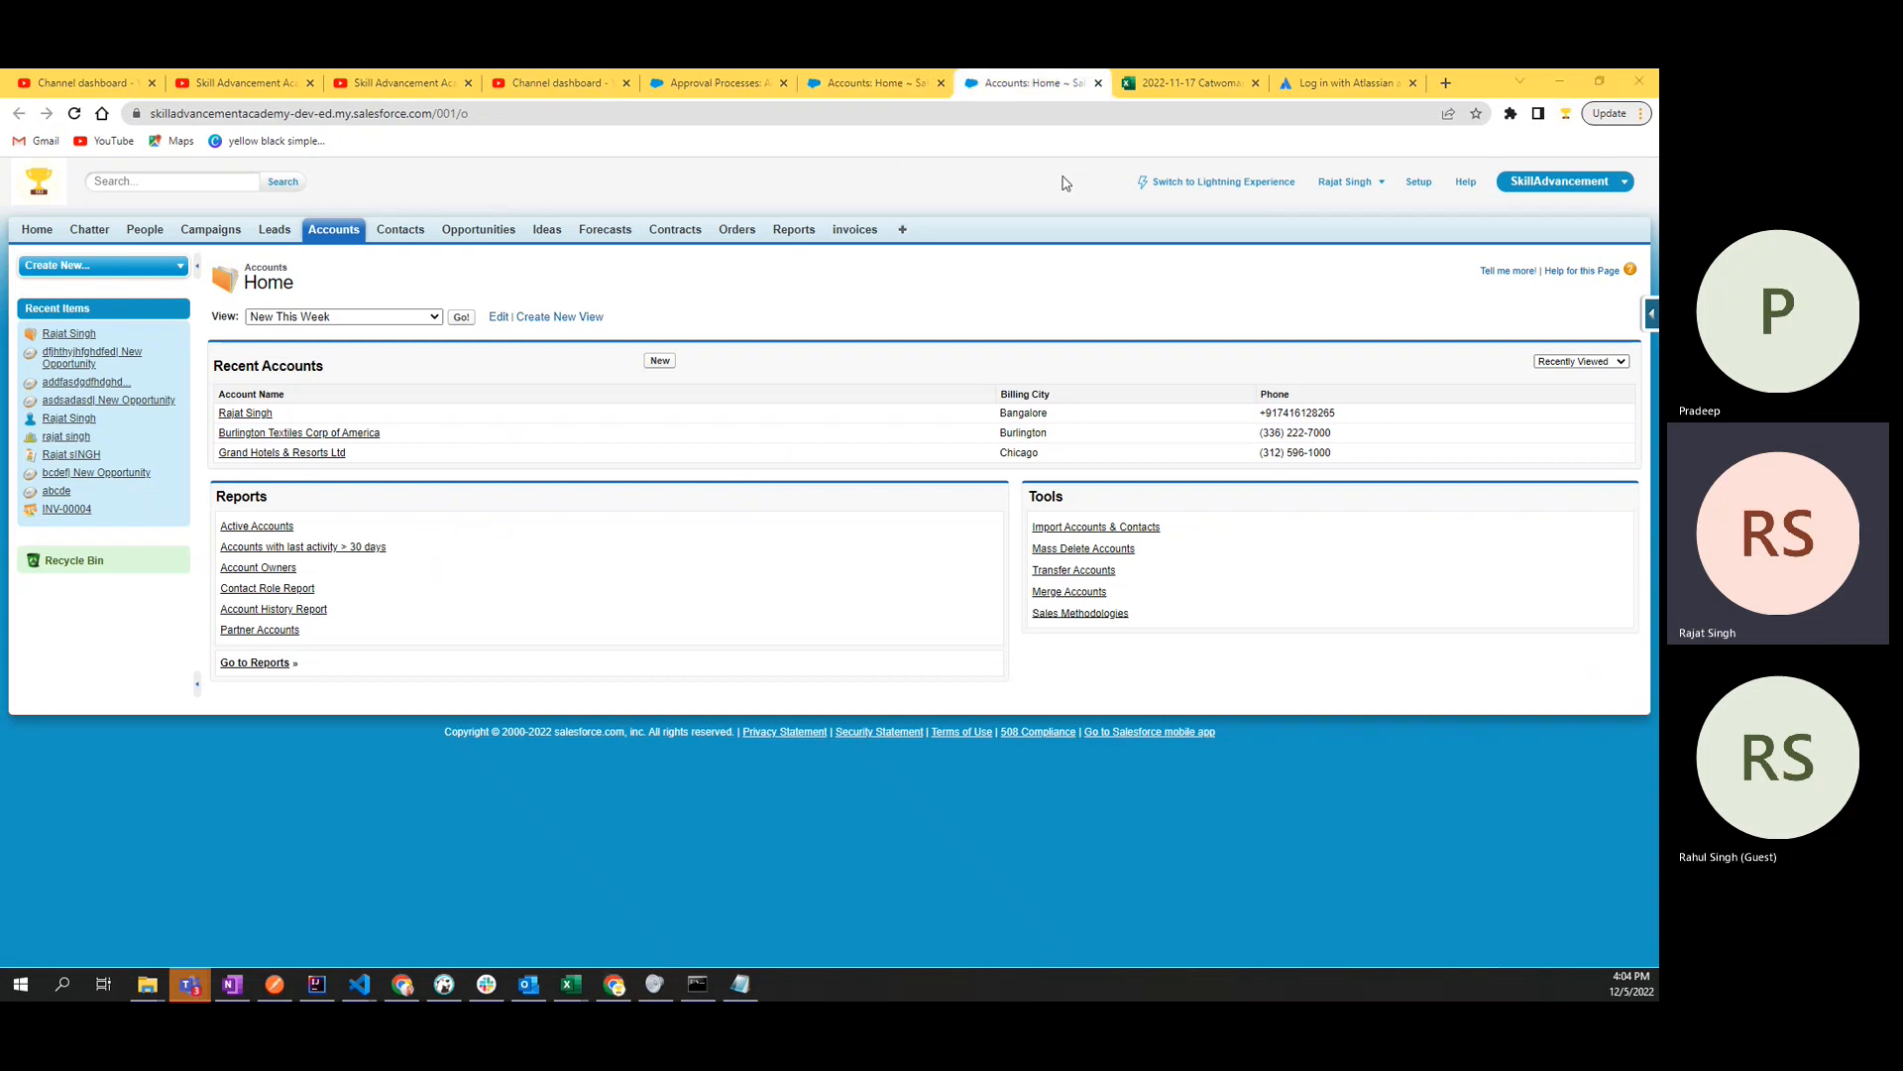
key("ctrl+Tab")
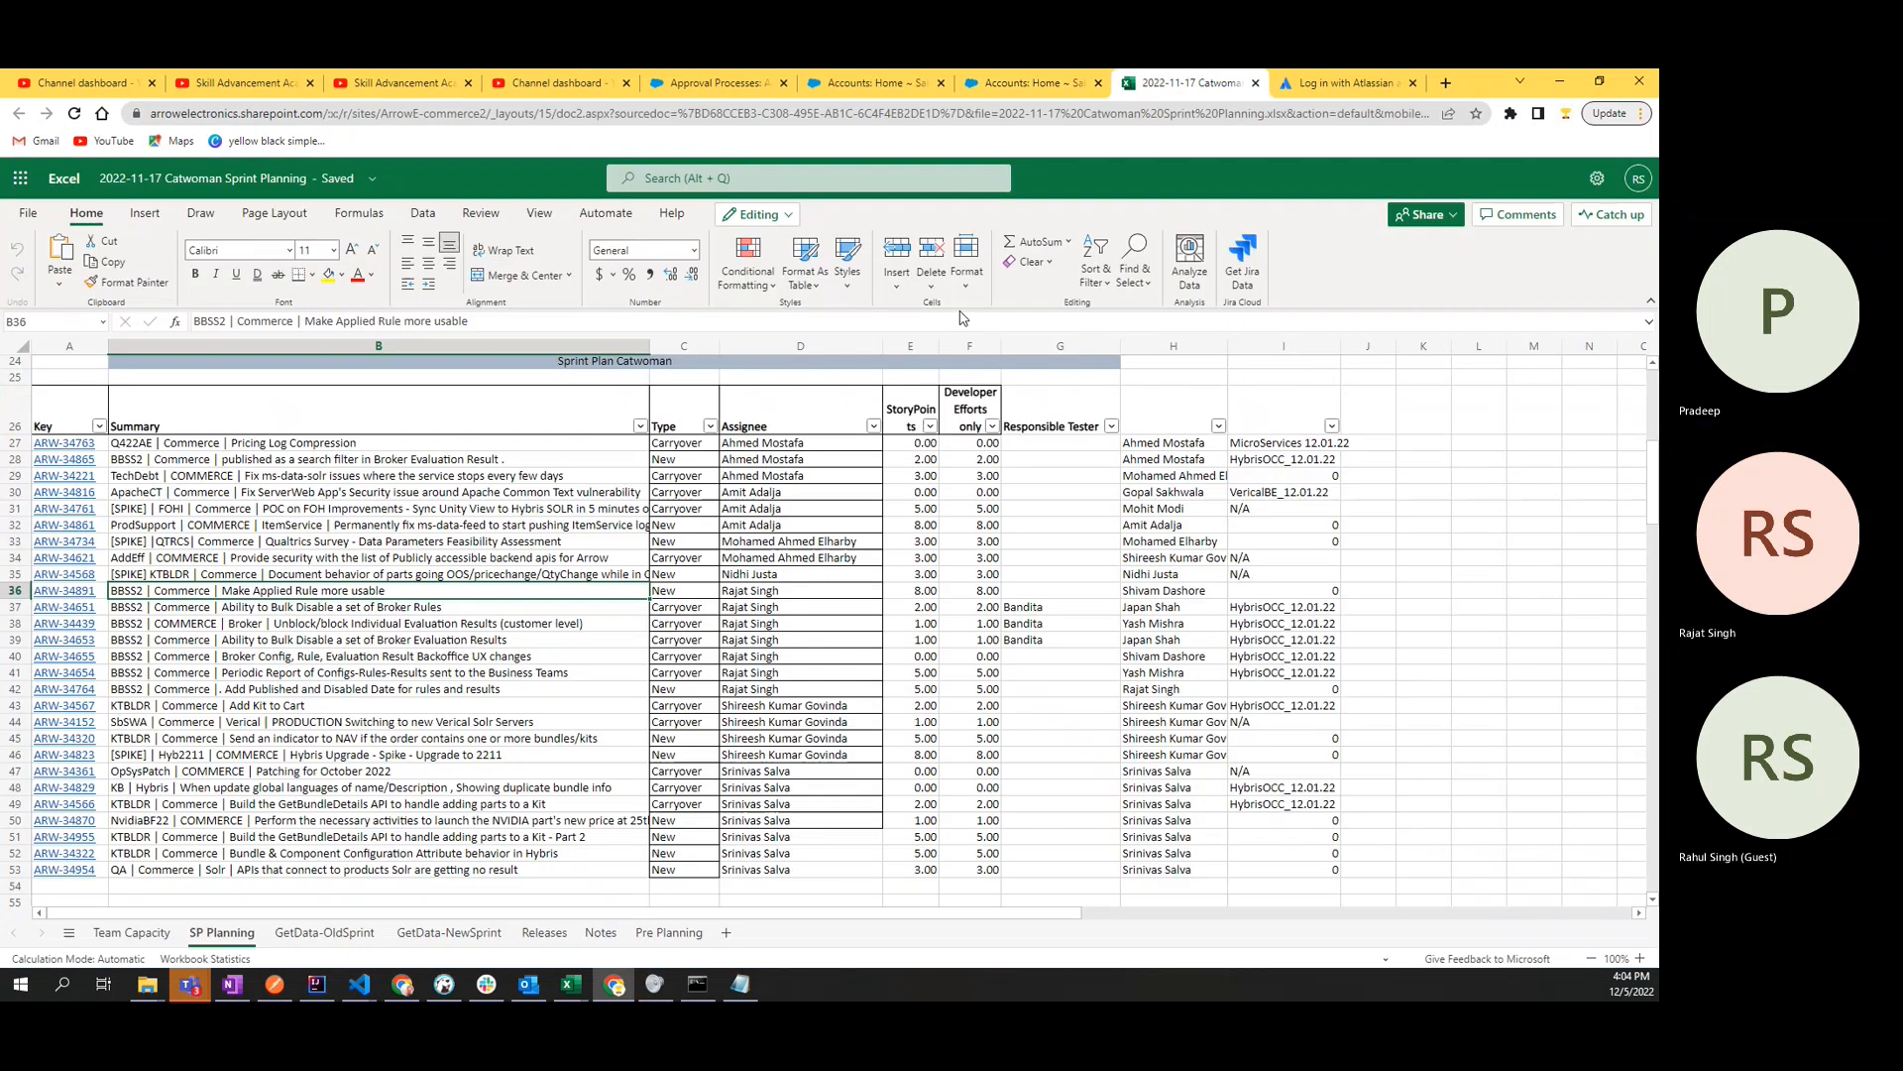
key("ctrl+shift+Tab")
key("ctrl+shift+Tab")
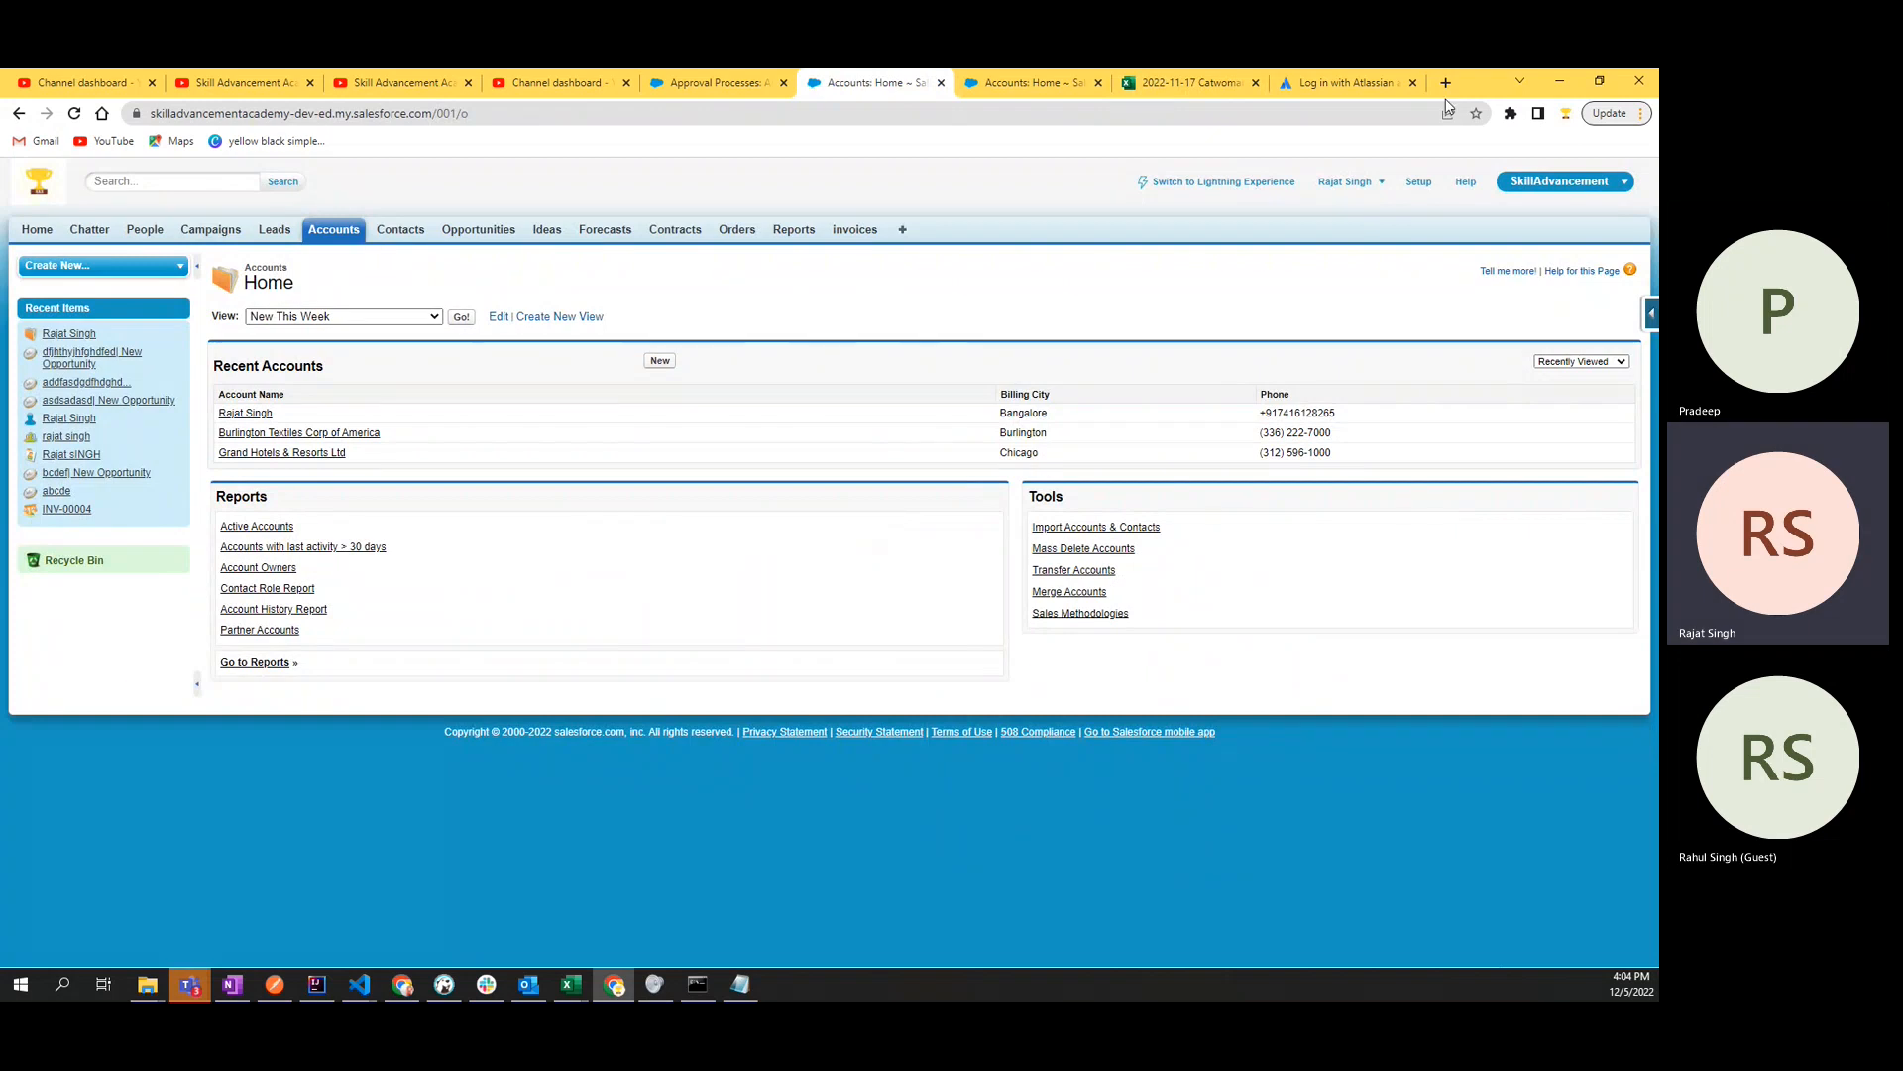
left_click_drag(1494, 87, 1479, 162)
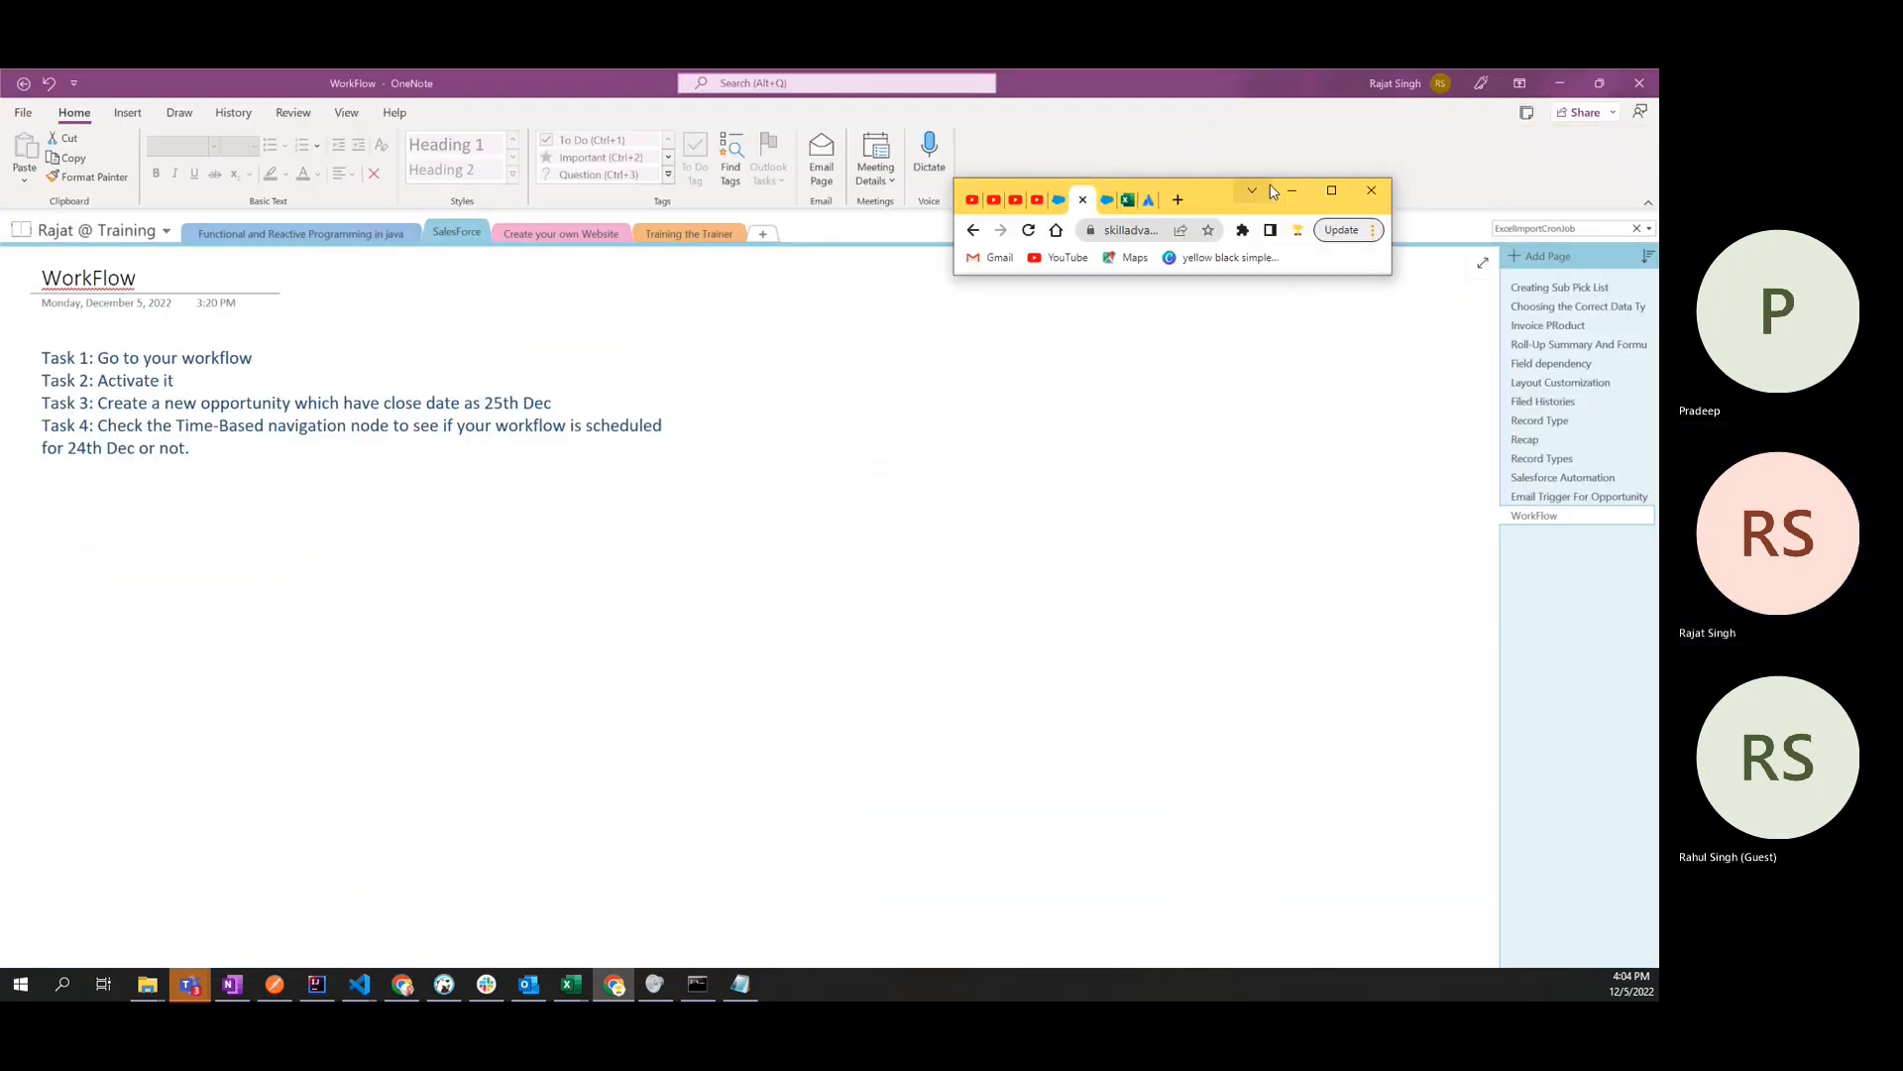
left_click(1331, 190)
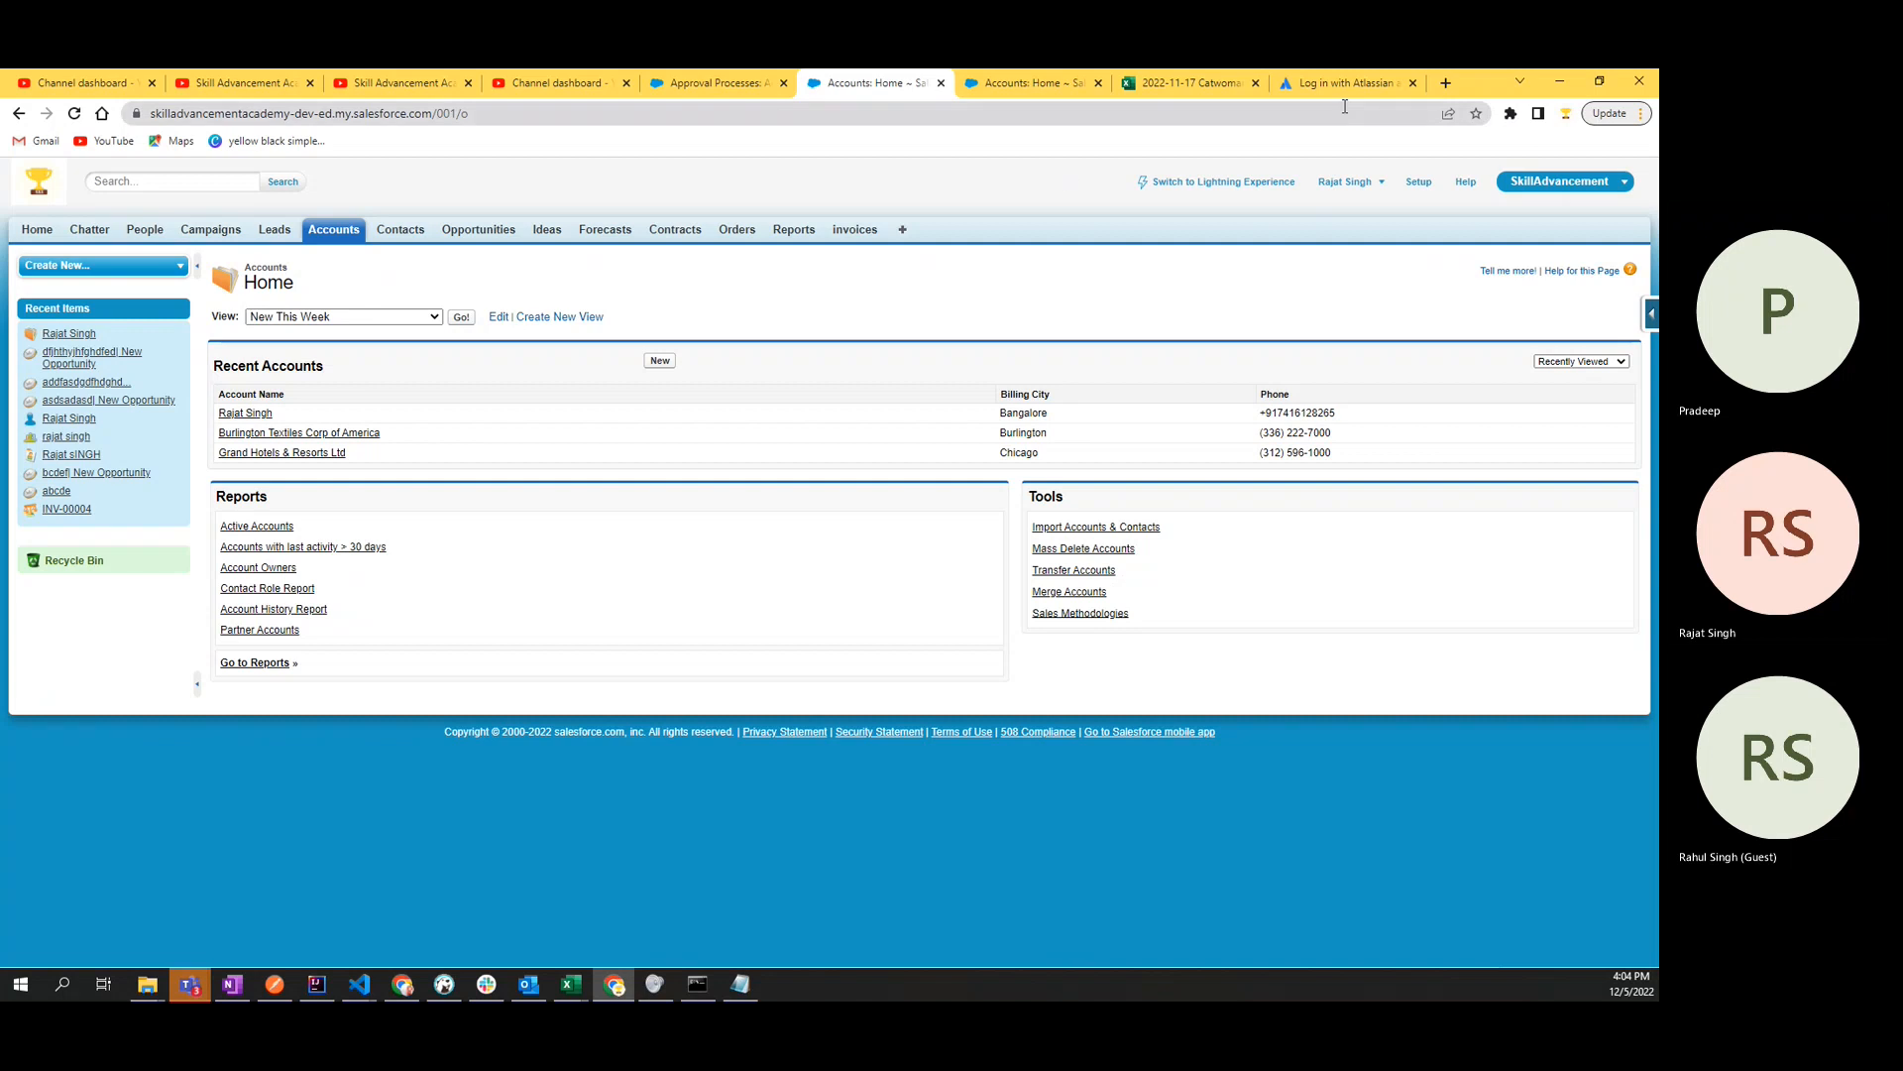
left_click_drag(1471, 81, 1209, 195)
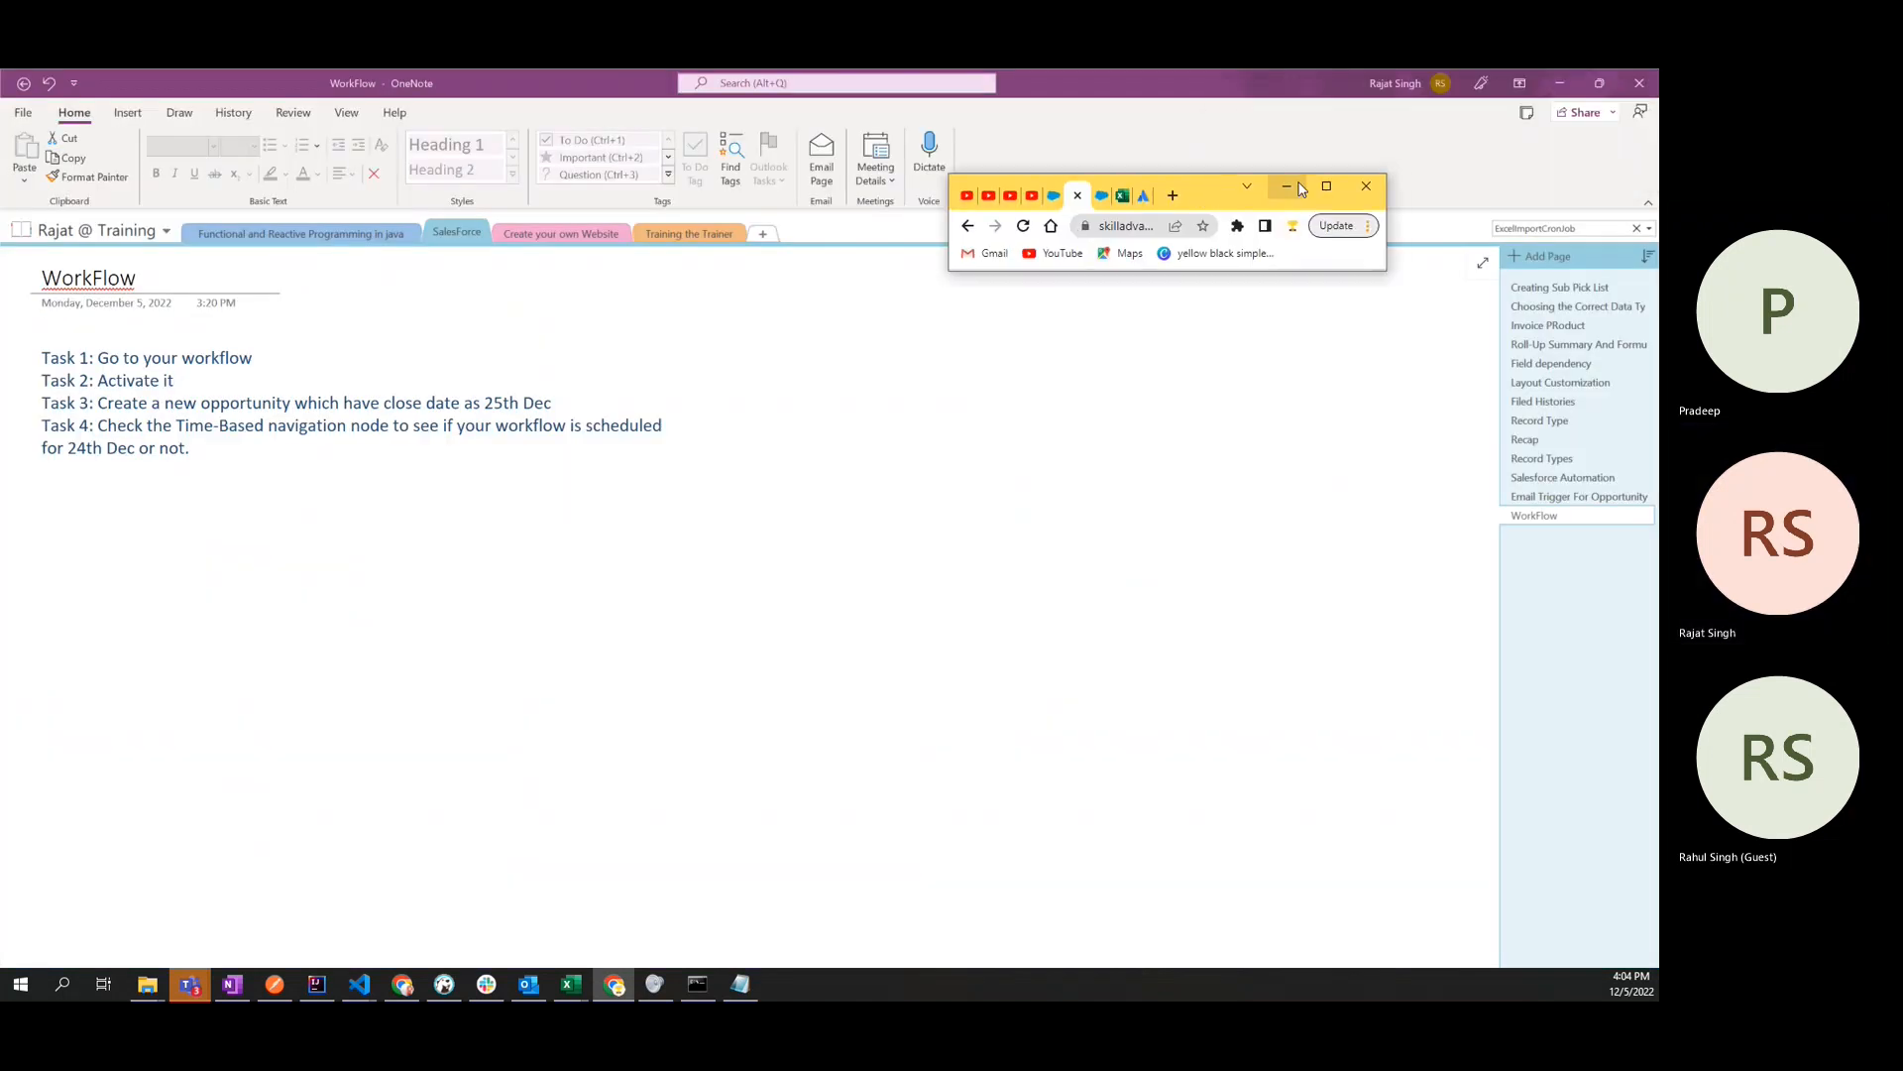
left_click(1334, 186)
key("ctrl+shift+Tab")
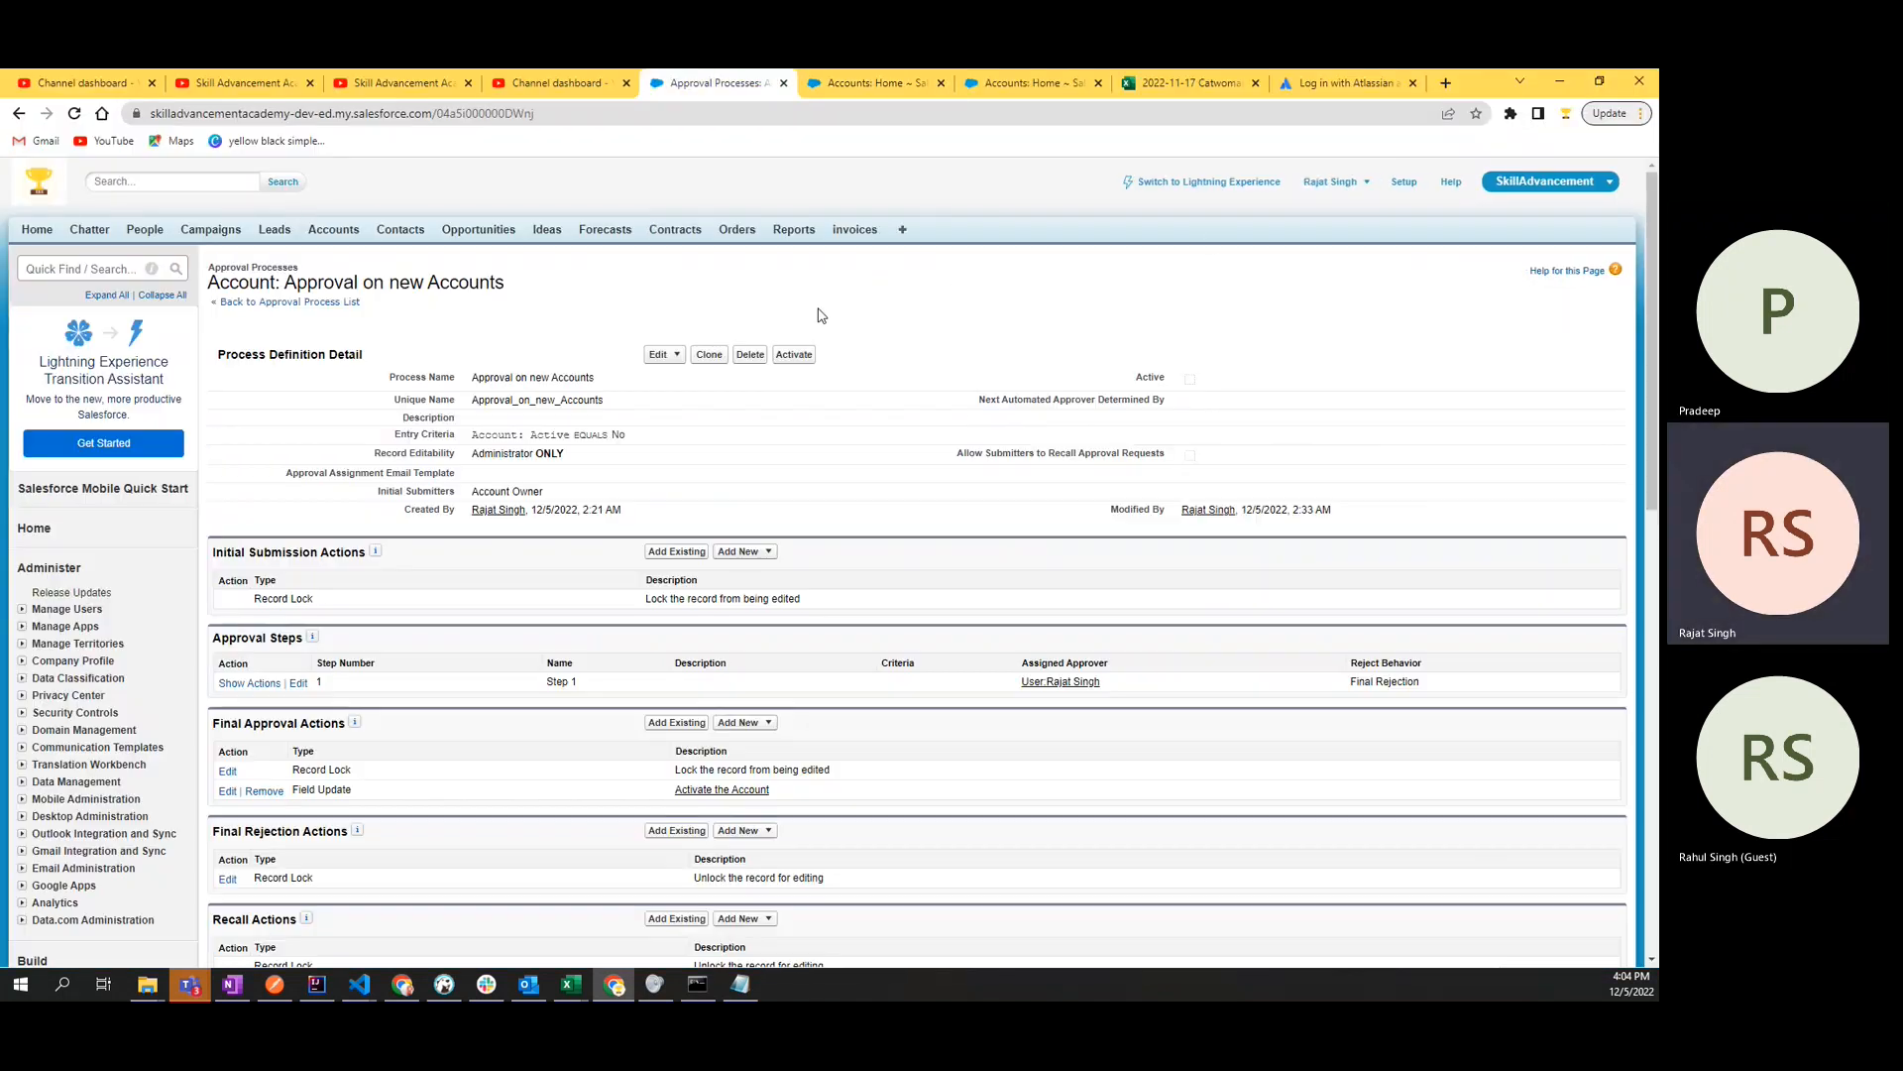
key("ctrl+Tab")
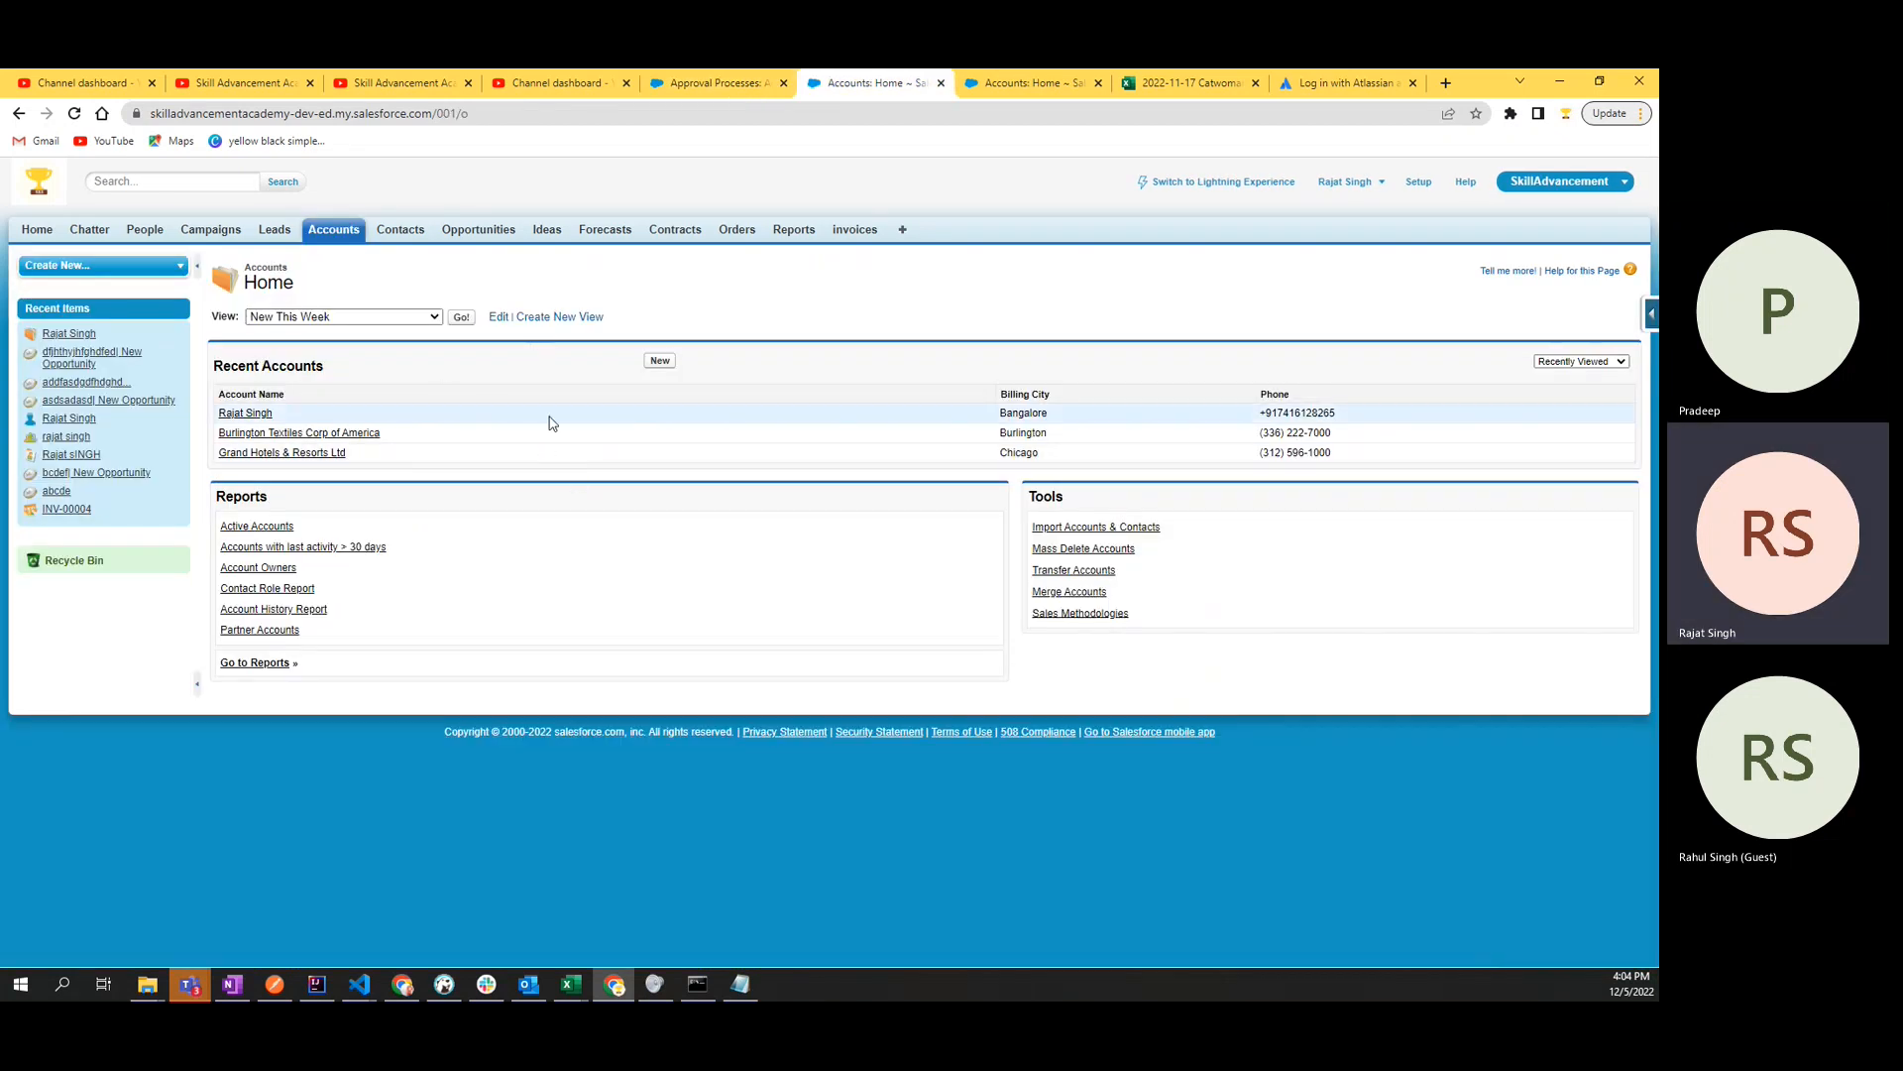
key("ctrl+shift+Tab")
- Review the approval process's Final Approval Actions again, comparing its record lock with the field update that activates the account
scroll(544, 643, "down", 3)
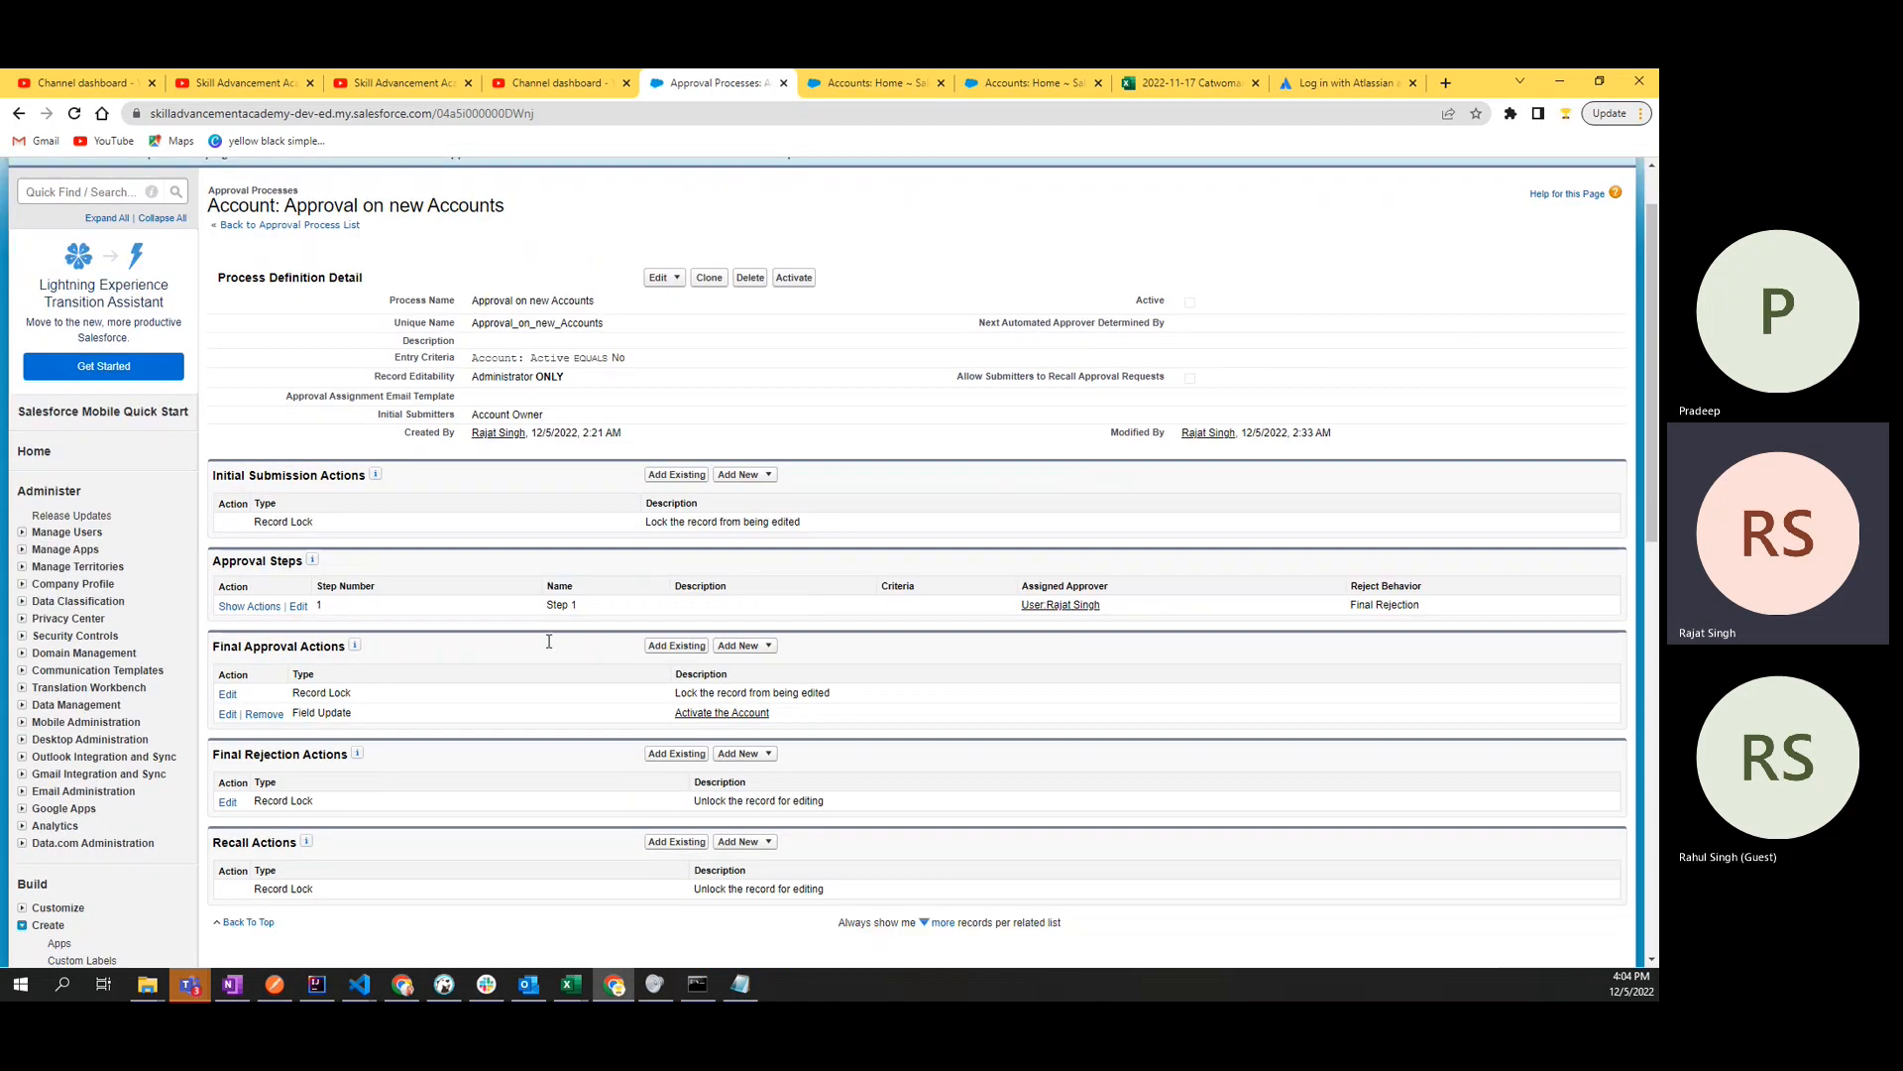
left_click_drag(292, 511, 359, 511)
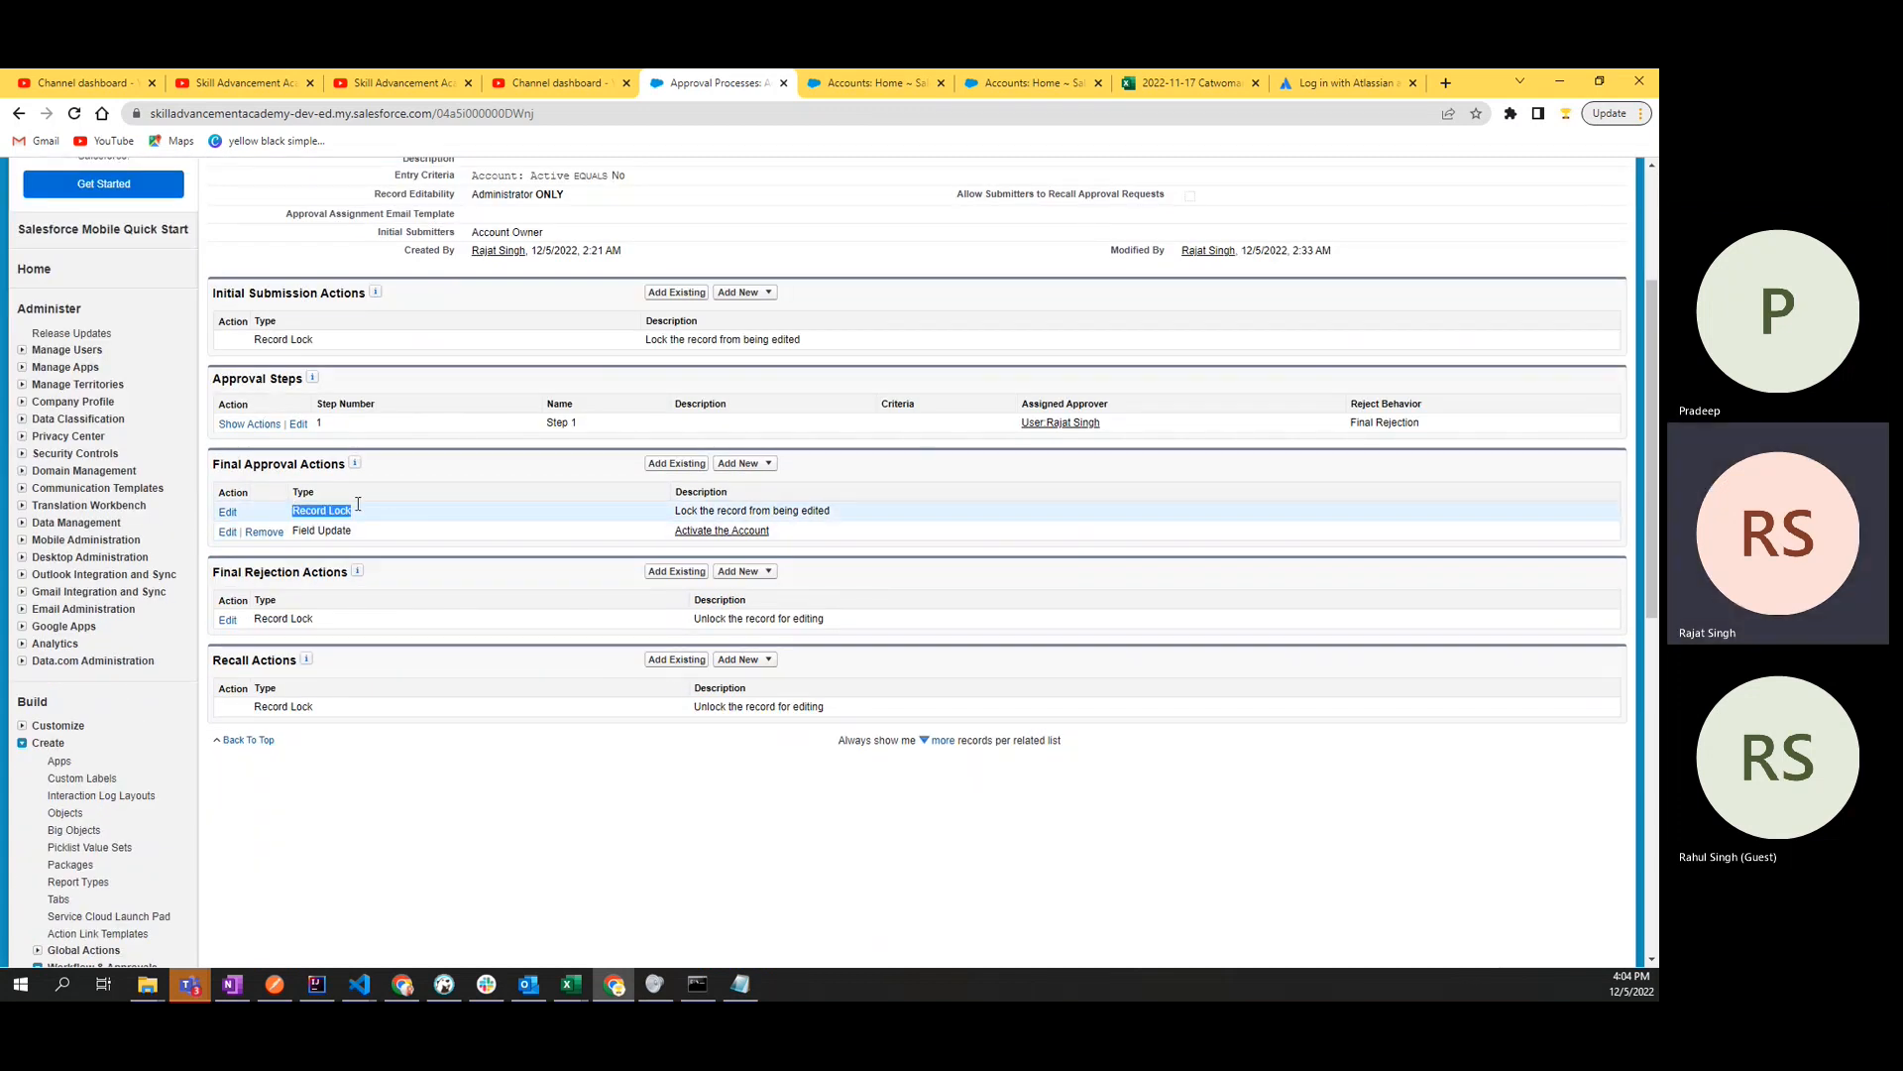
double_click(341, 510)
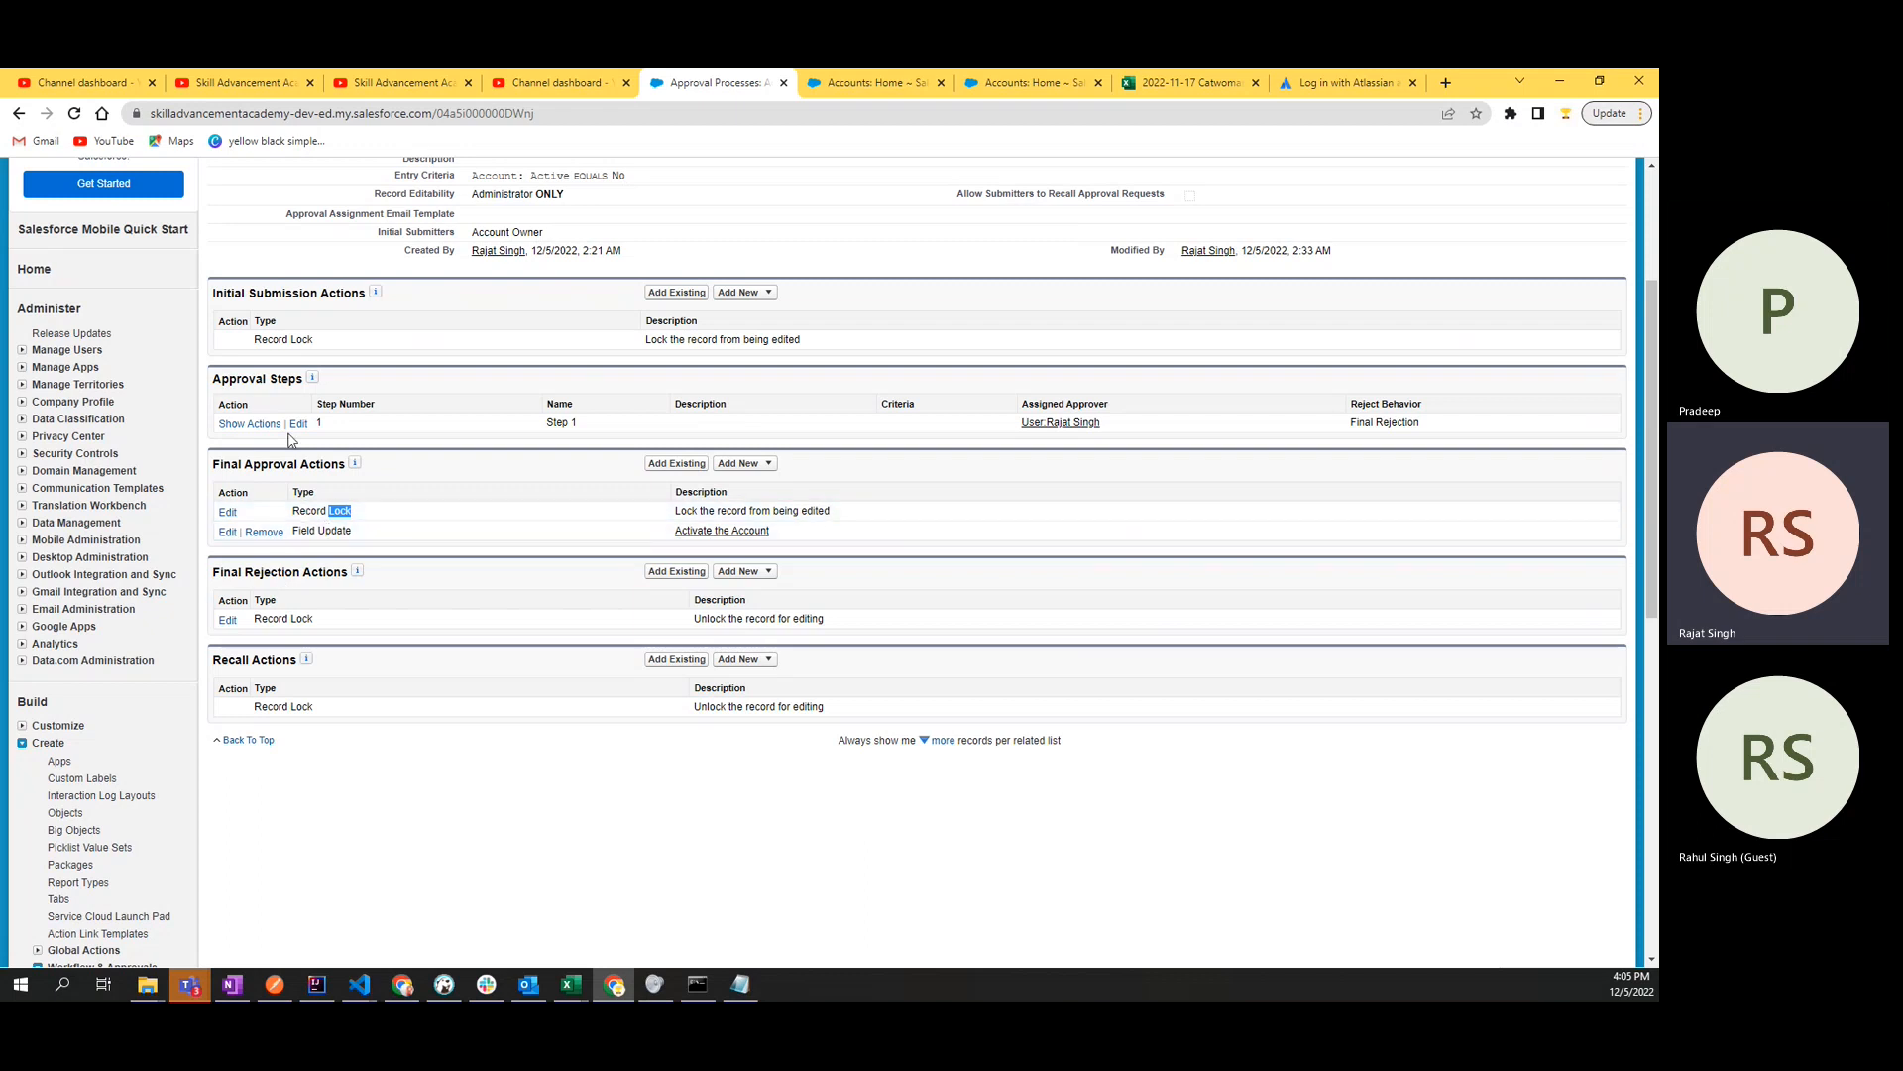
double_click(331, 466)
triple_click(323, 512)
left_click(367, 517)
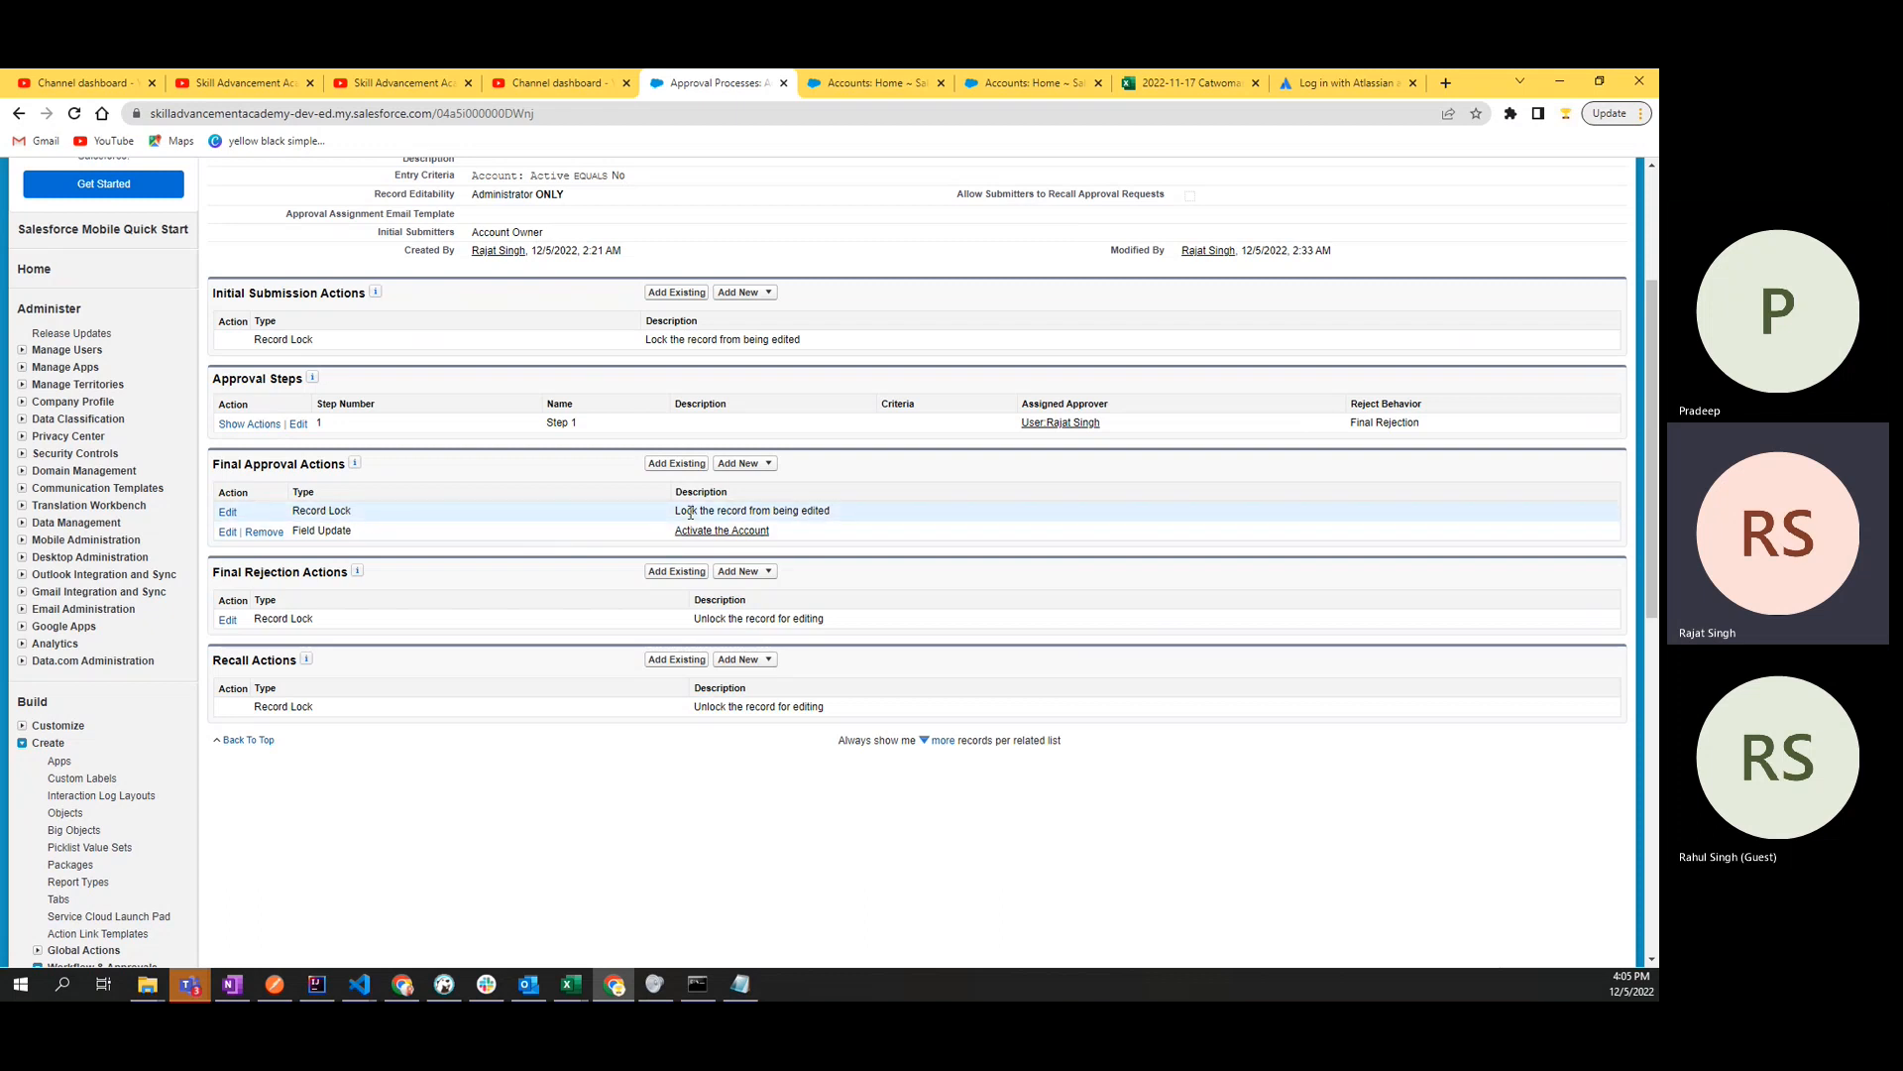
left_click_drag(357, 536, 294, 541)
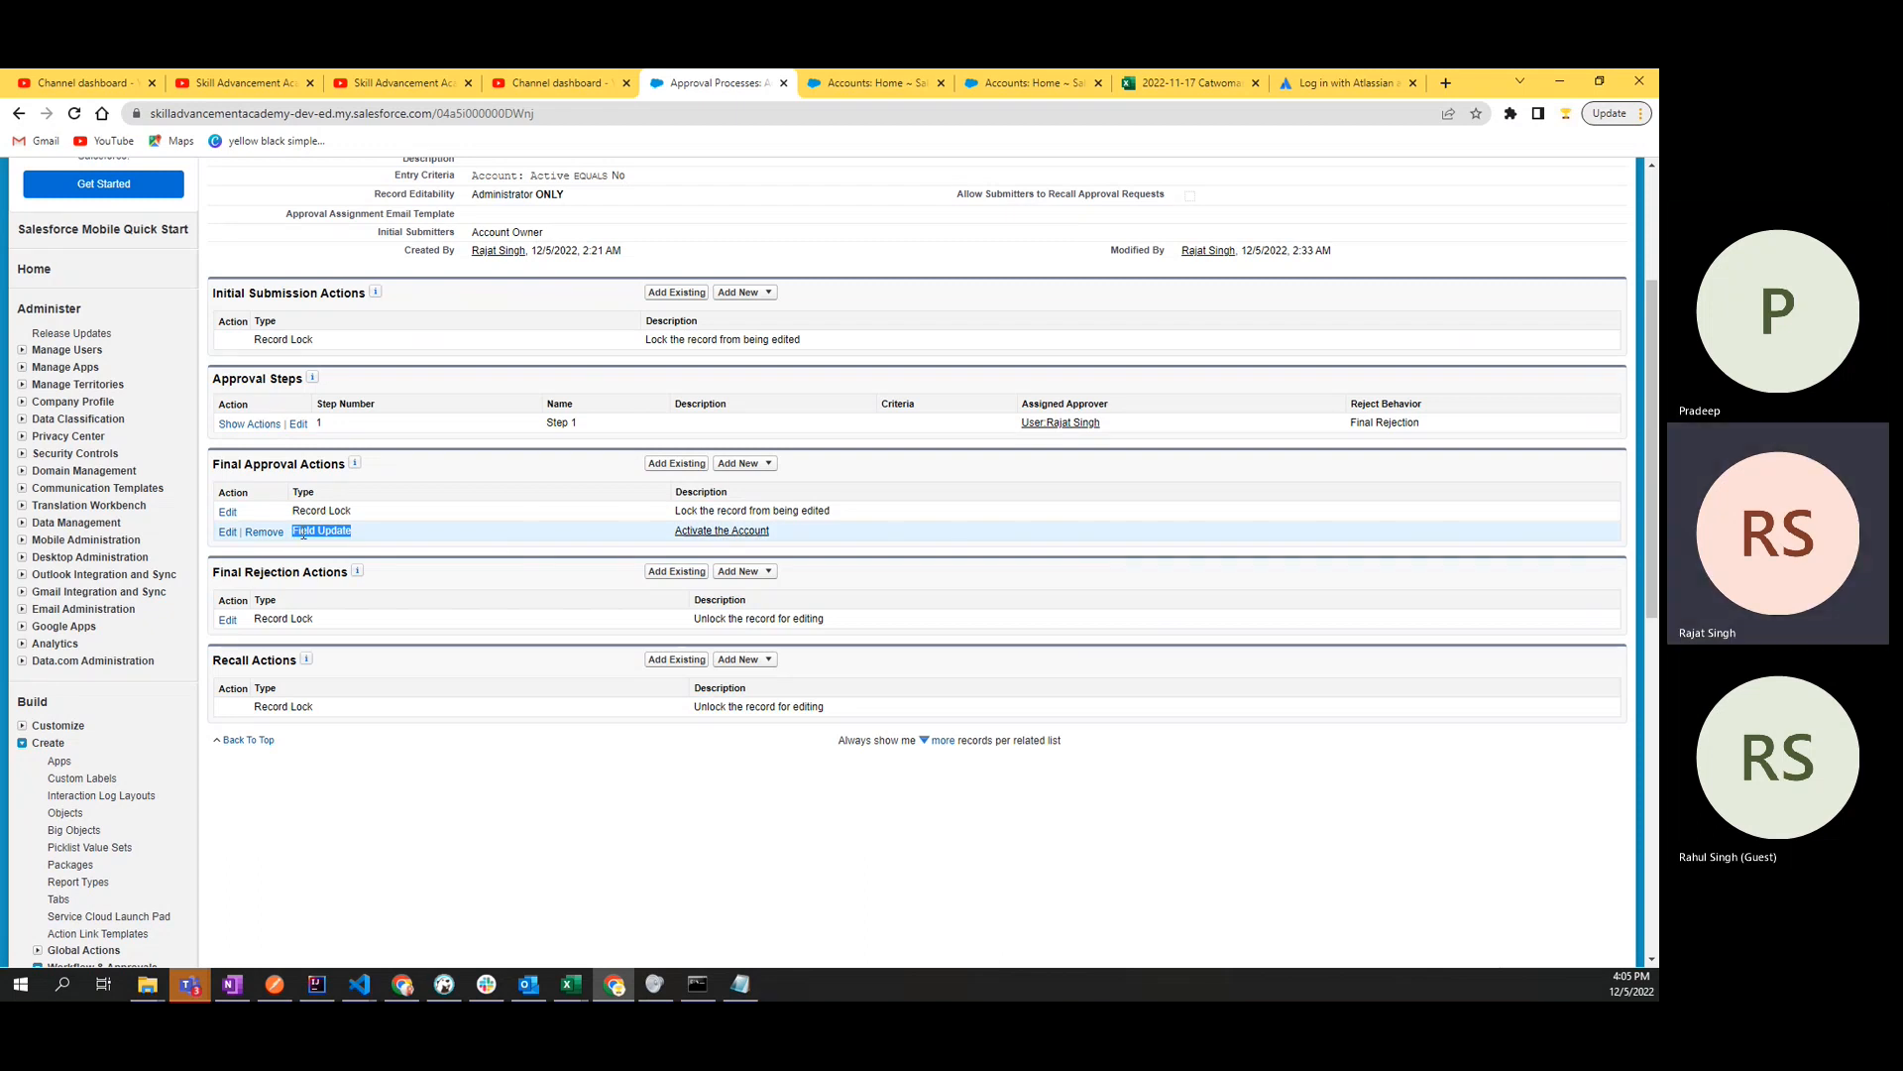
double_click(335, 531)
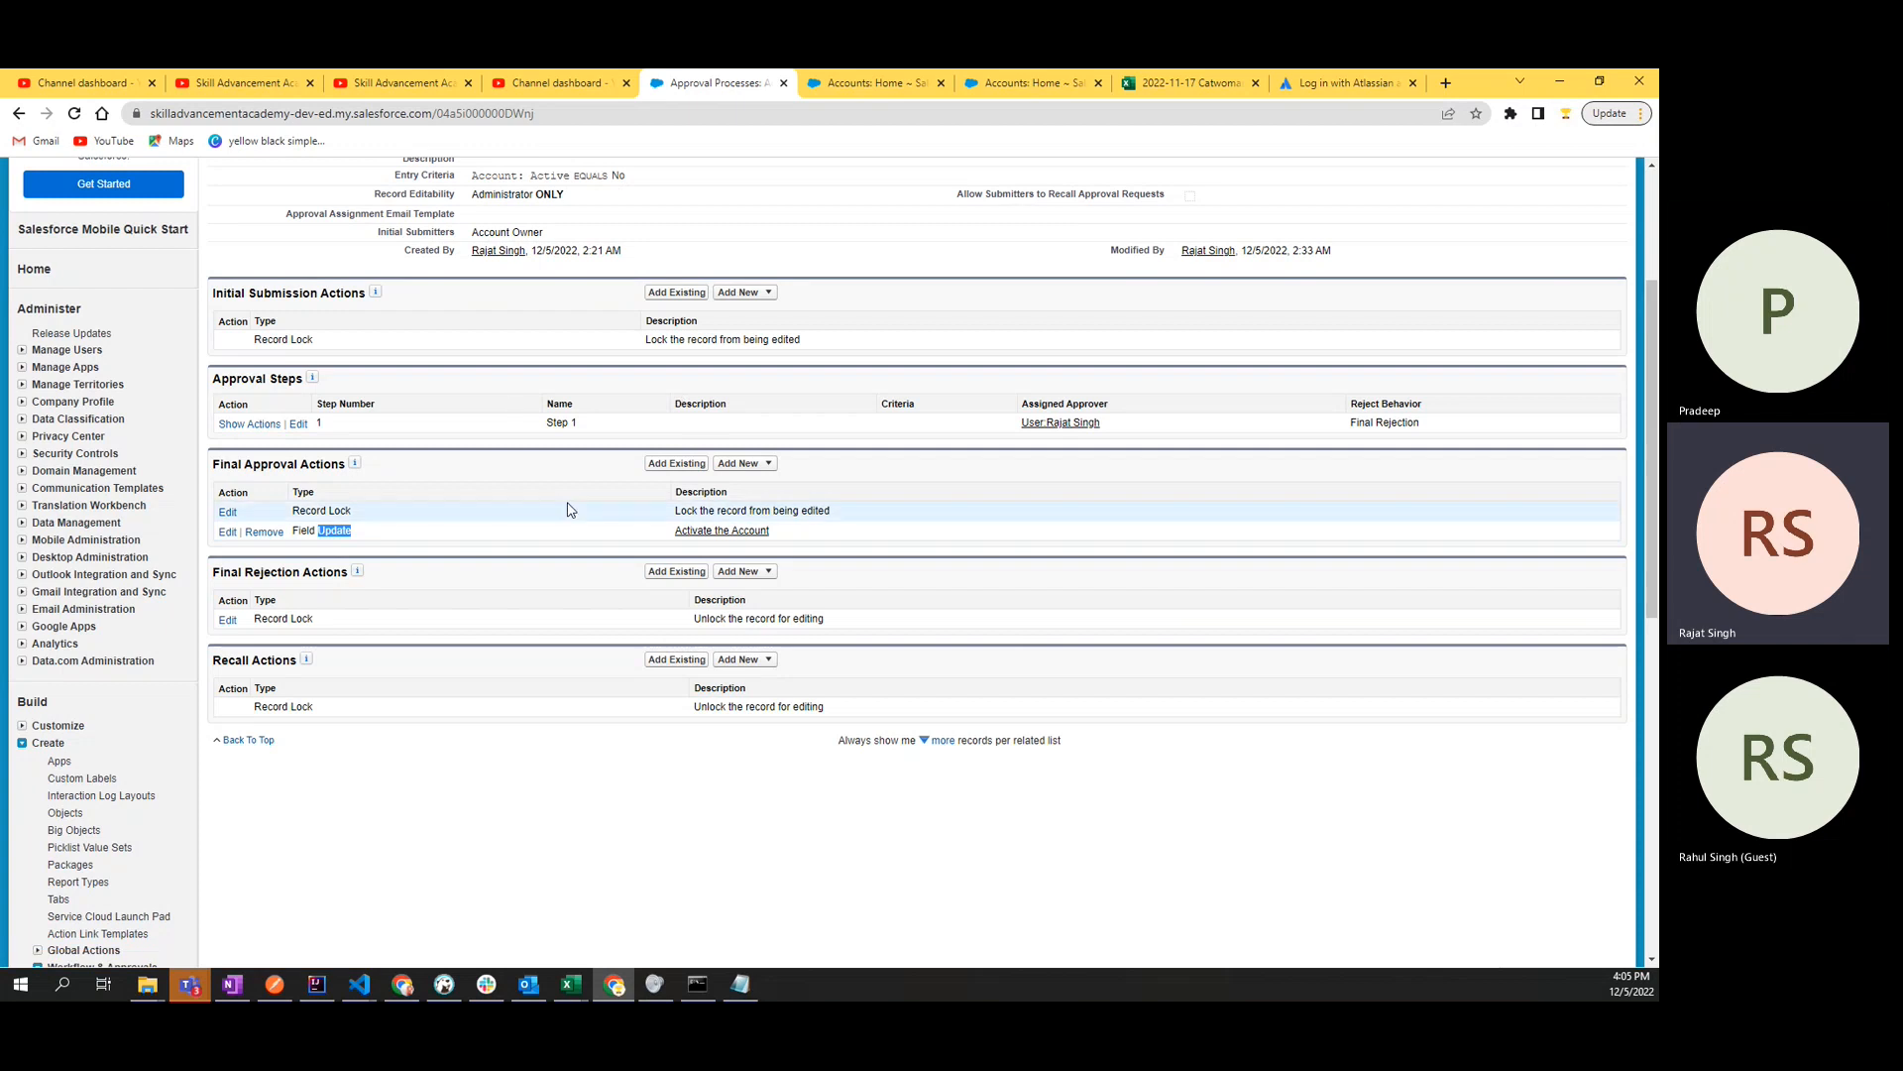
- Switch to the Accounts page, start a new Account record and fill in a person's first name as its account name
left_click(610, 428)
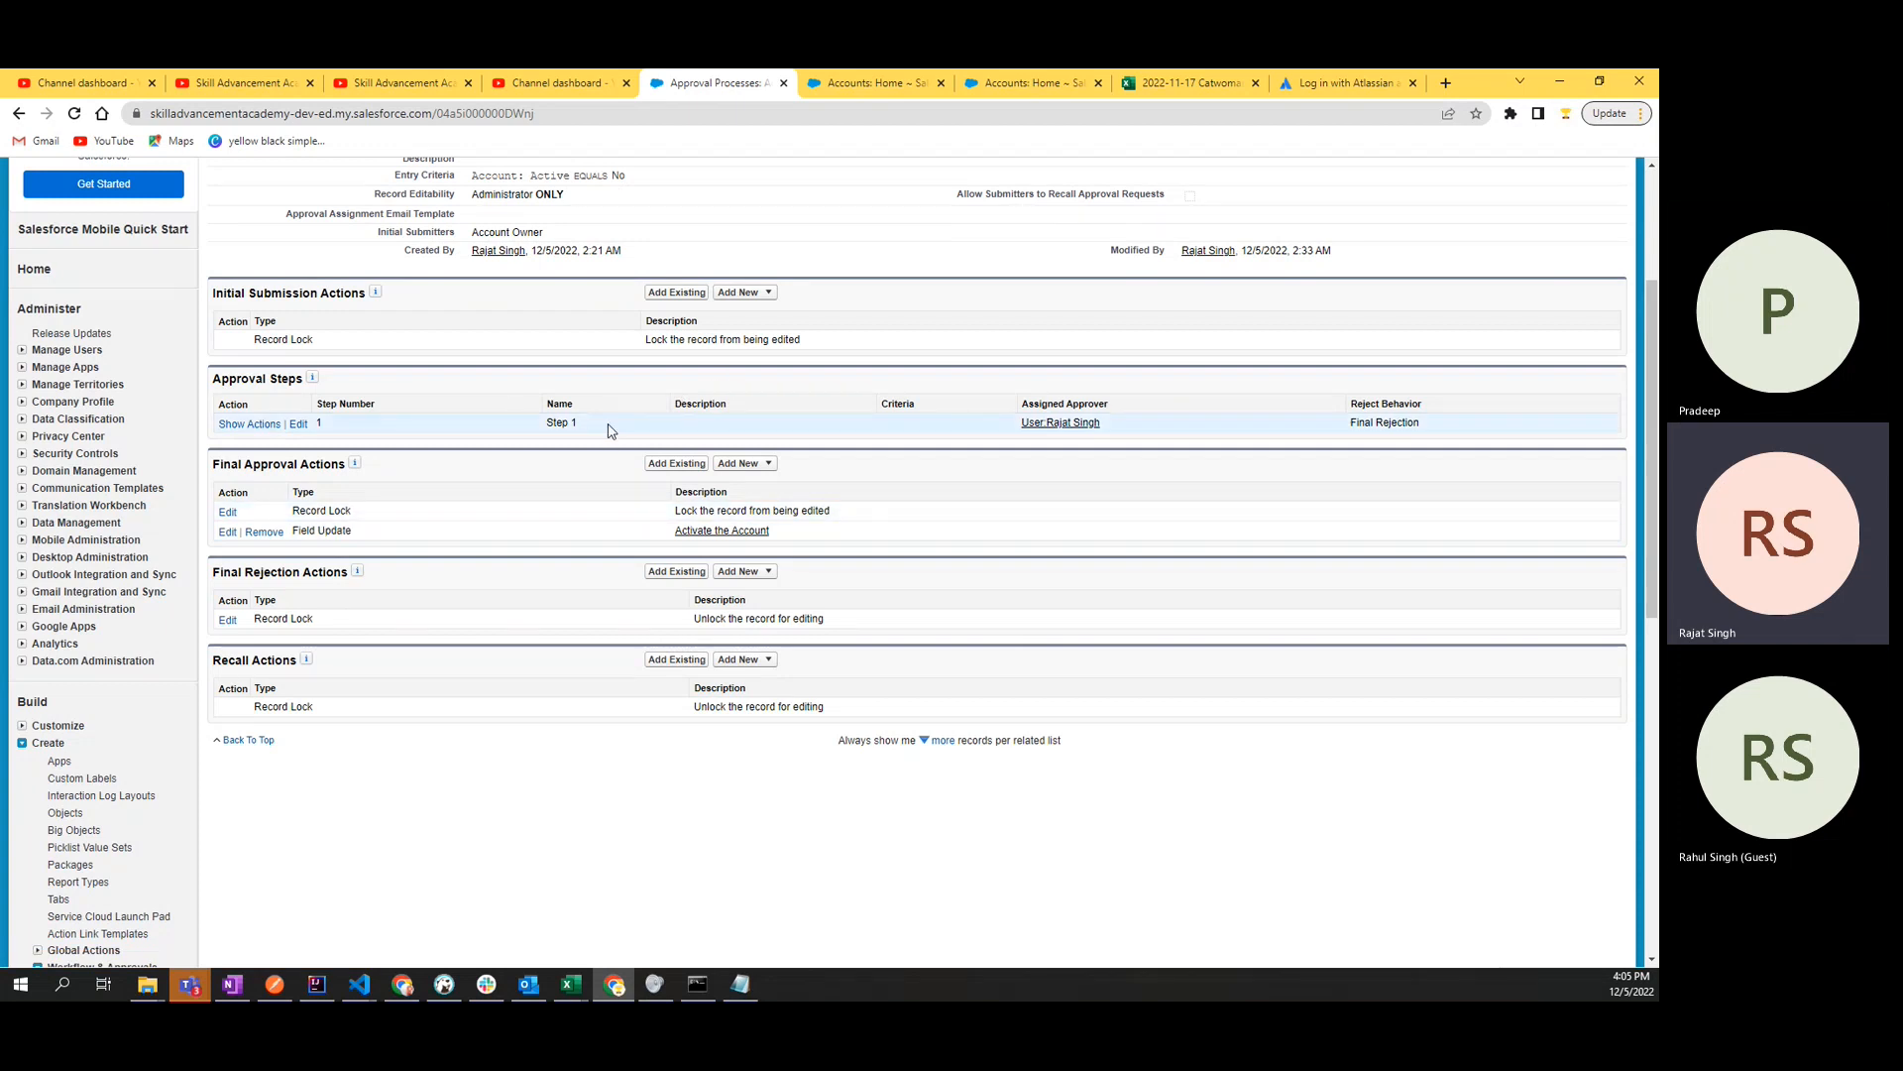
key("ctrl+Tab")
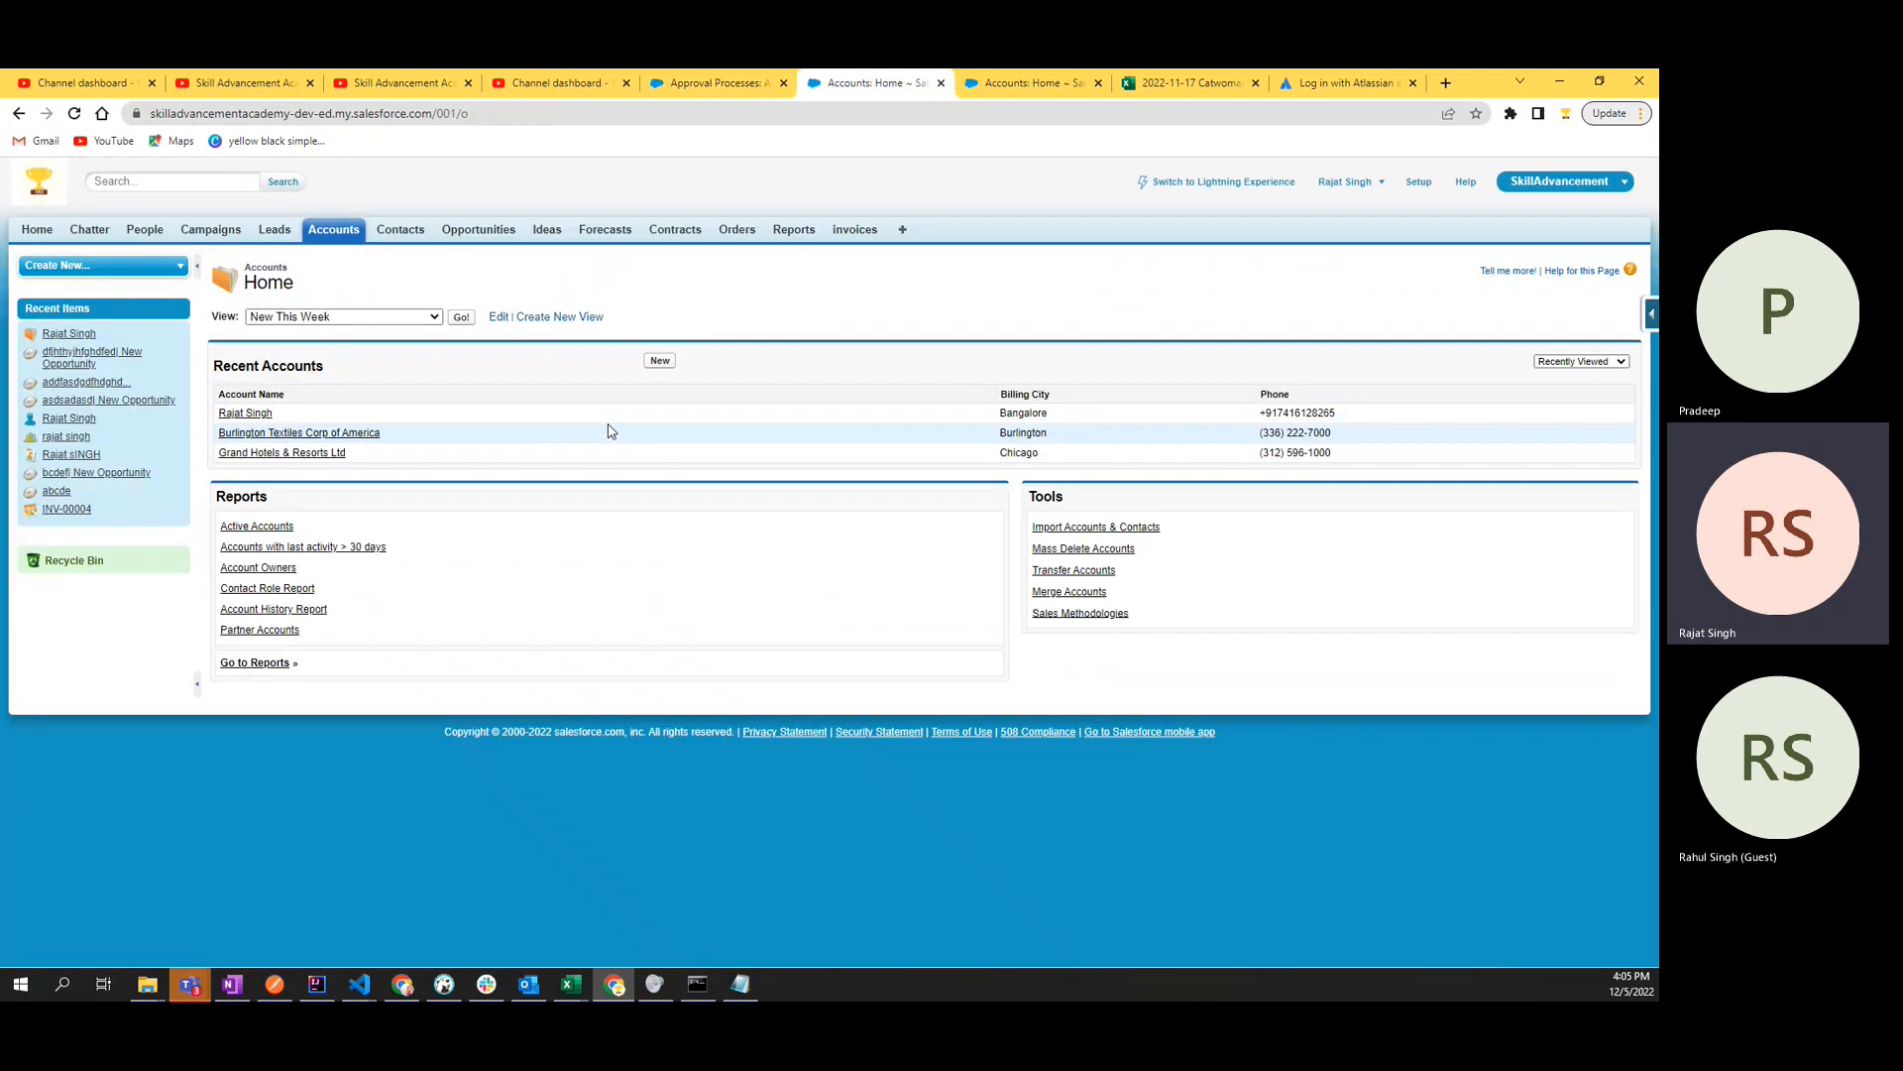
left_click(663, 362)
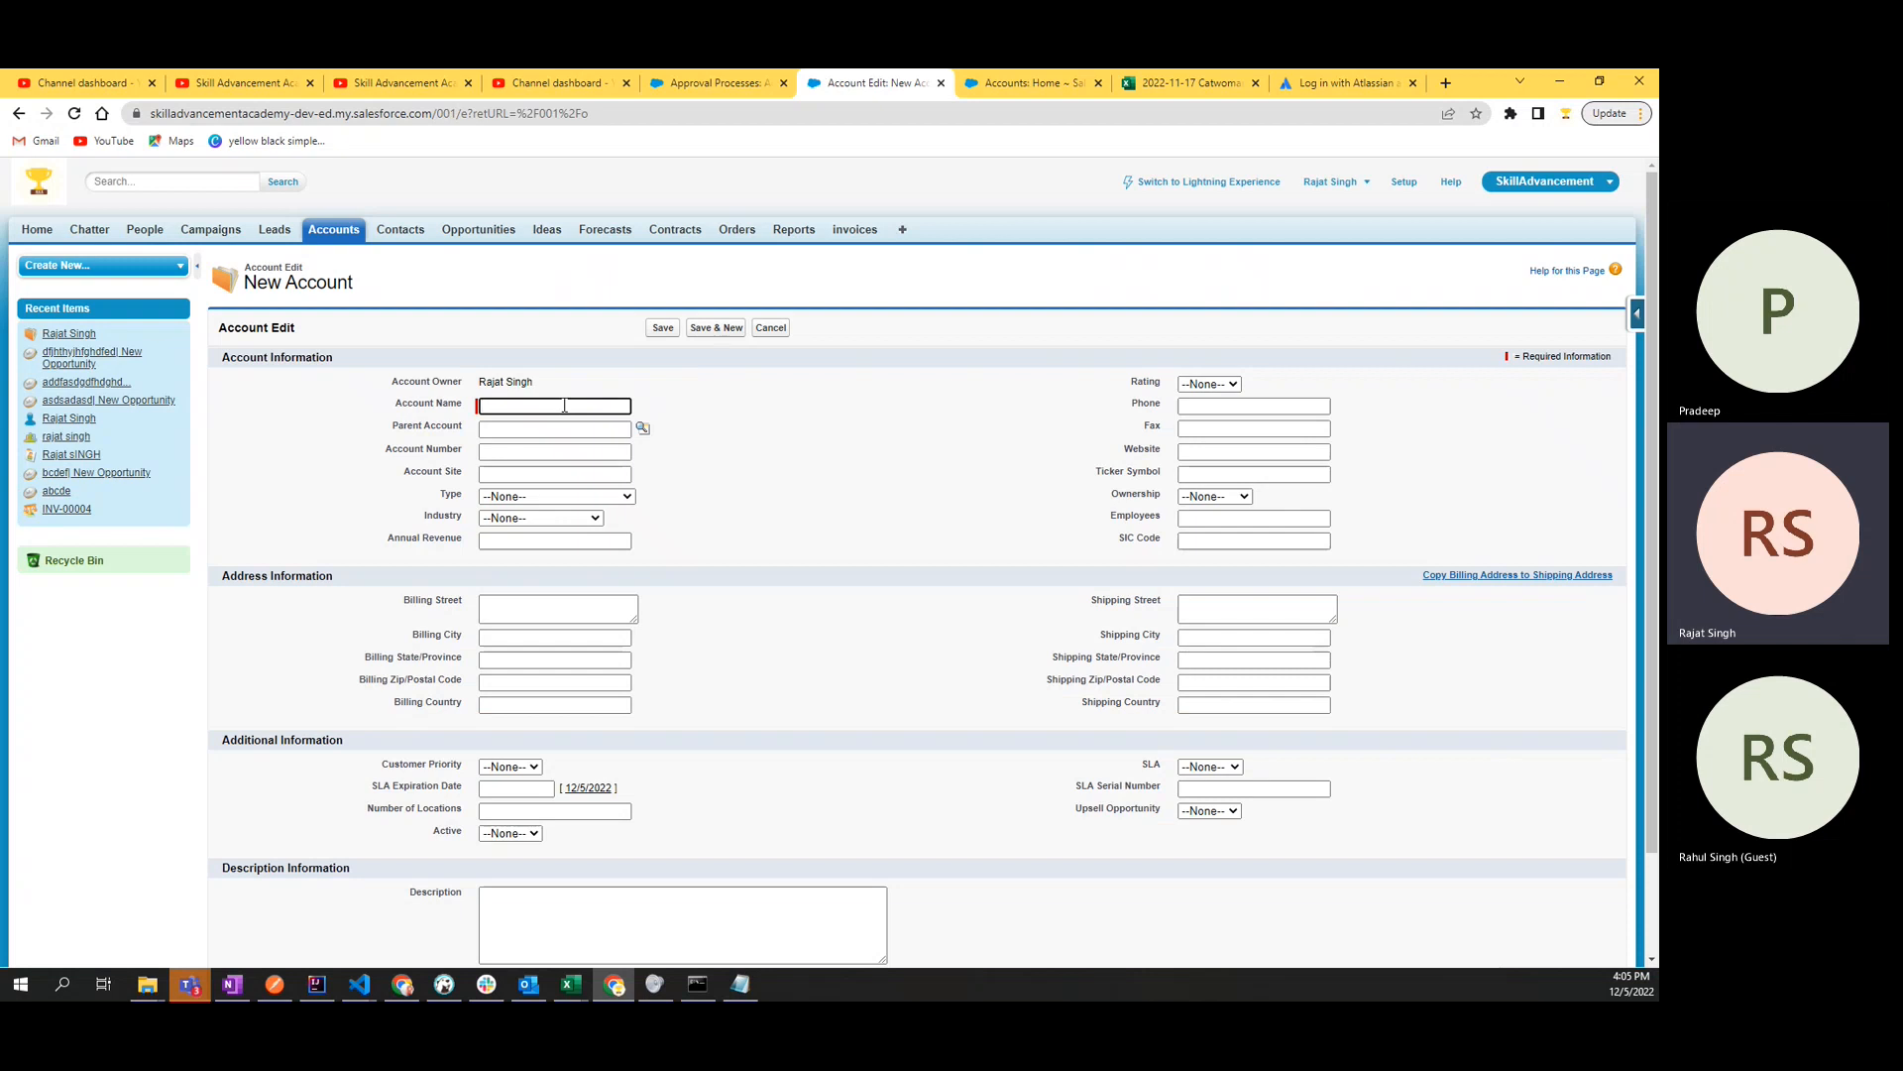
type("G")
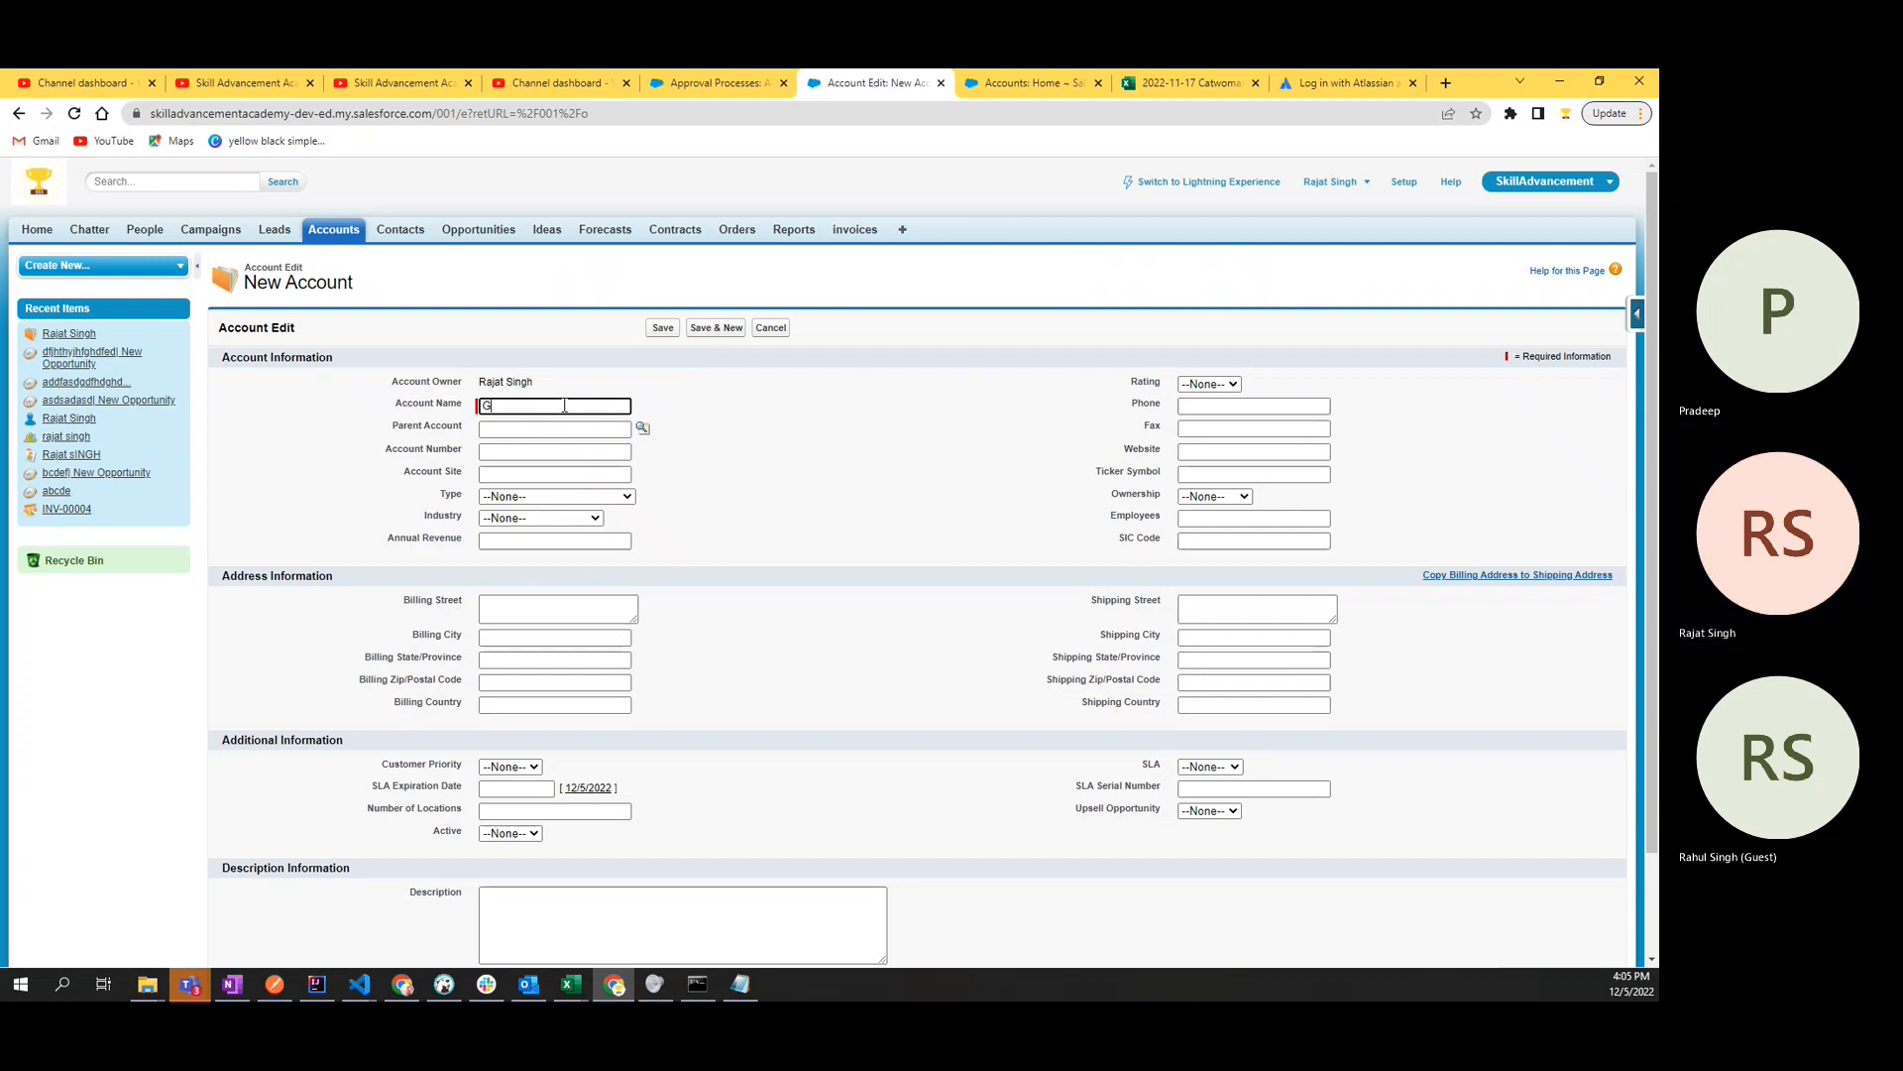
type("opal")
left_click(788, 425)
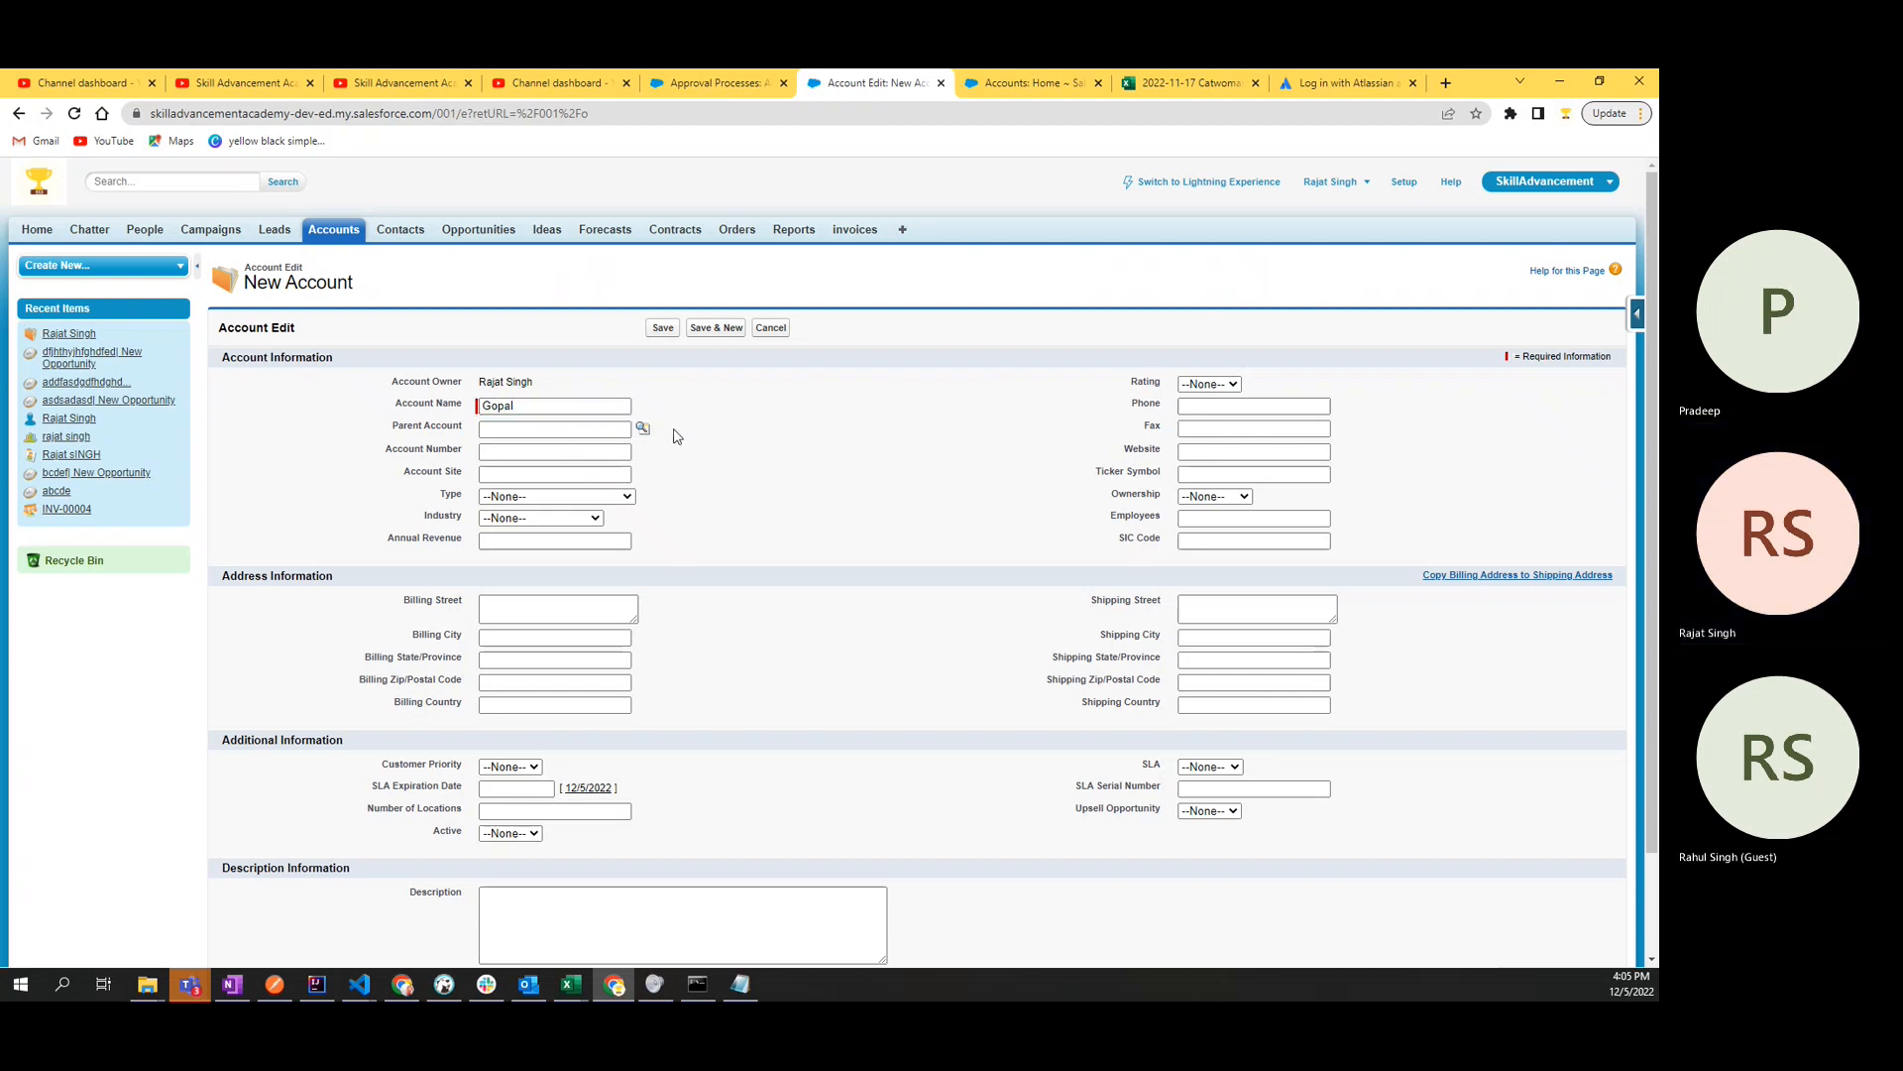
- Replace the new account's name with "Bangalore Wire Pvt Ltd"
left_click(535, 408)
left_click_drag(535, 408, 470, 410)
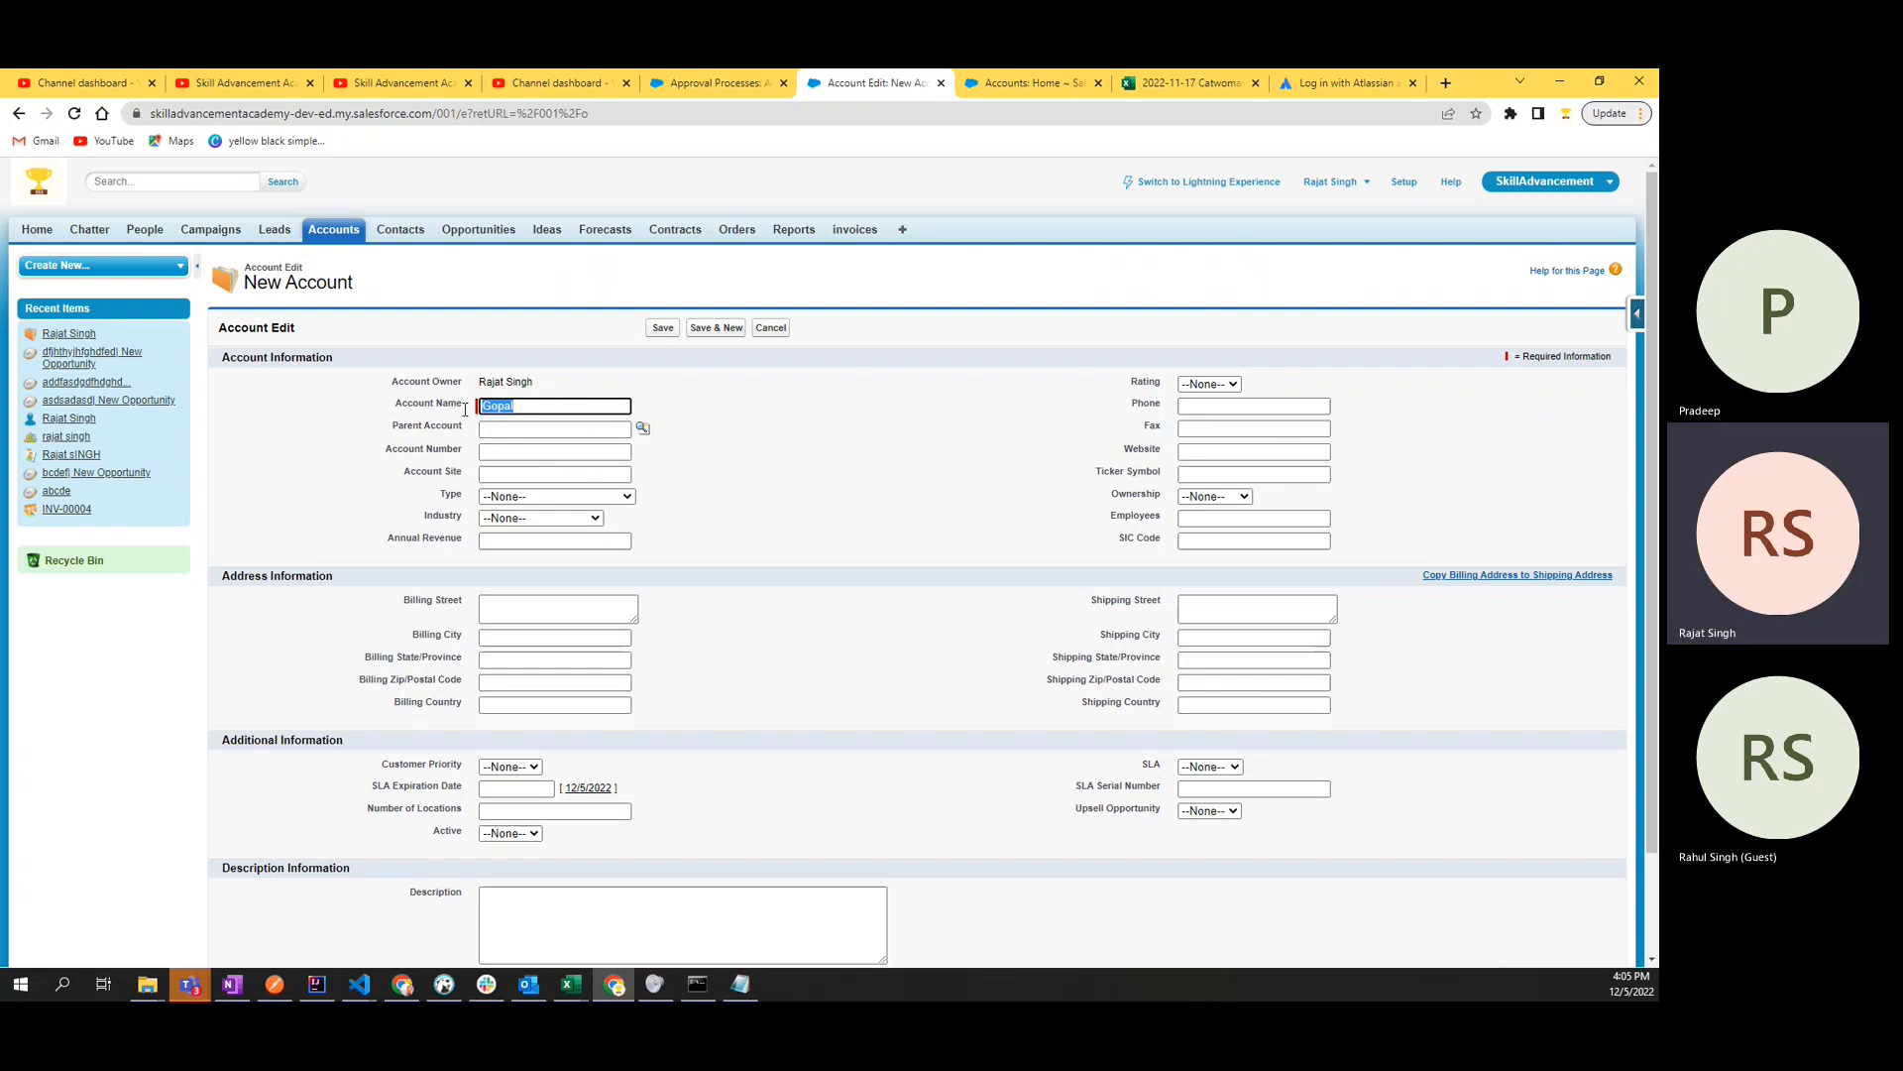
key("BackSpace")
type("Wipr")
key("BackSpace")
key("BackSpace")
key("BackSpace")
key("BackSpace")
type("Banga")
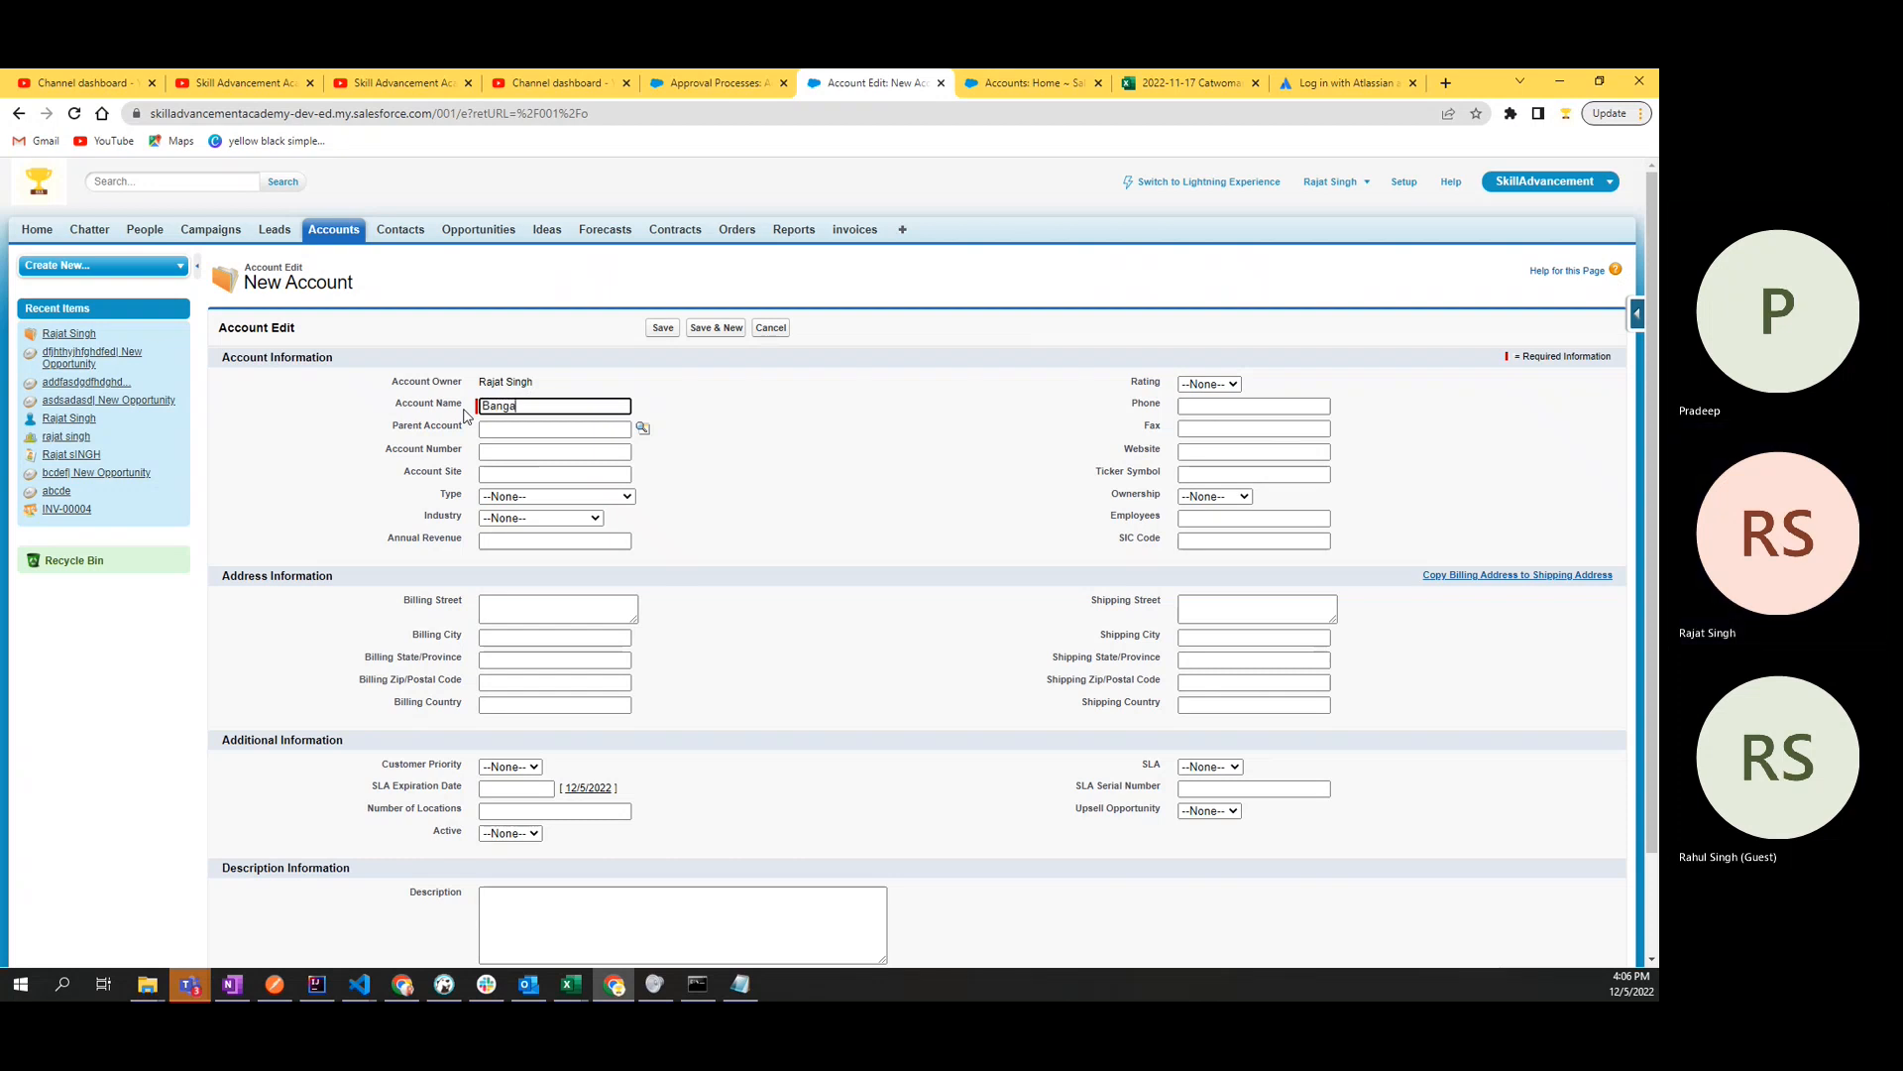
type("lore Wire ")
type("C")
type("Pv")
type("t L")
type("td")
left_click(779, 425)
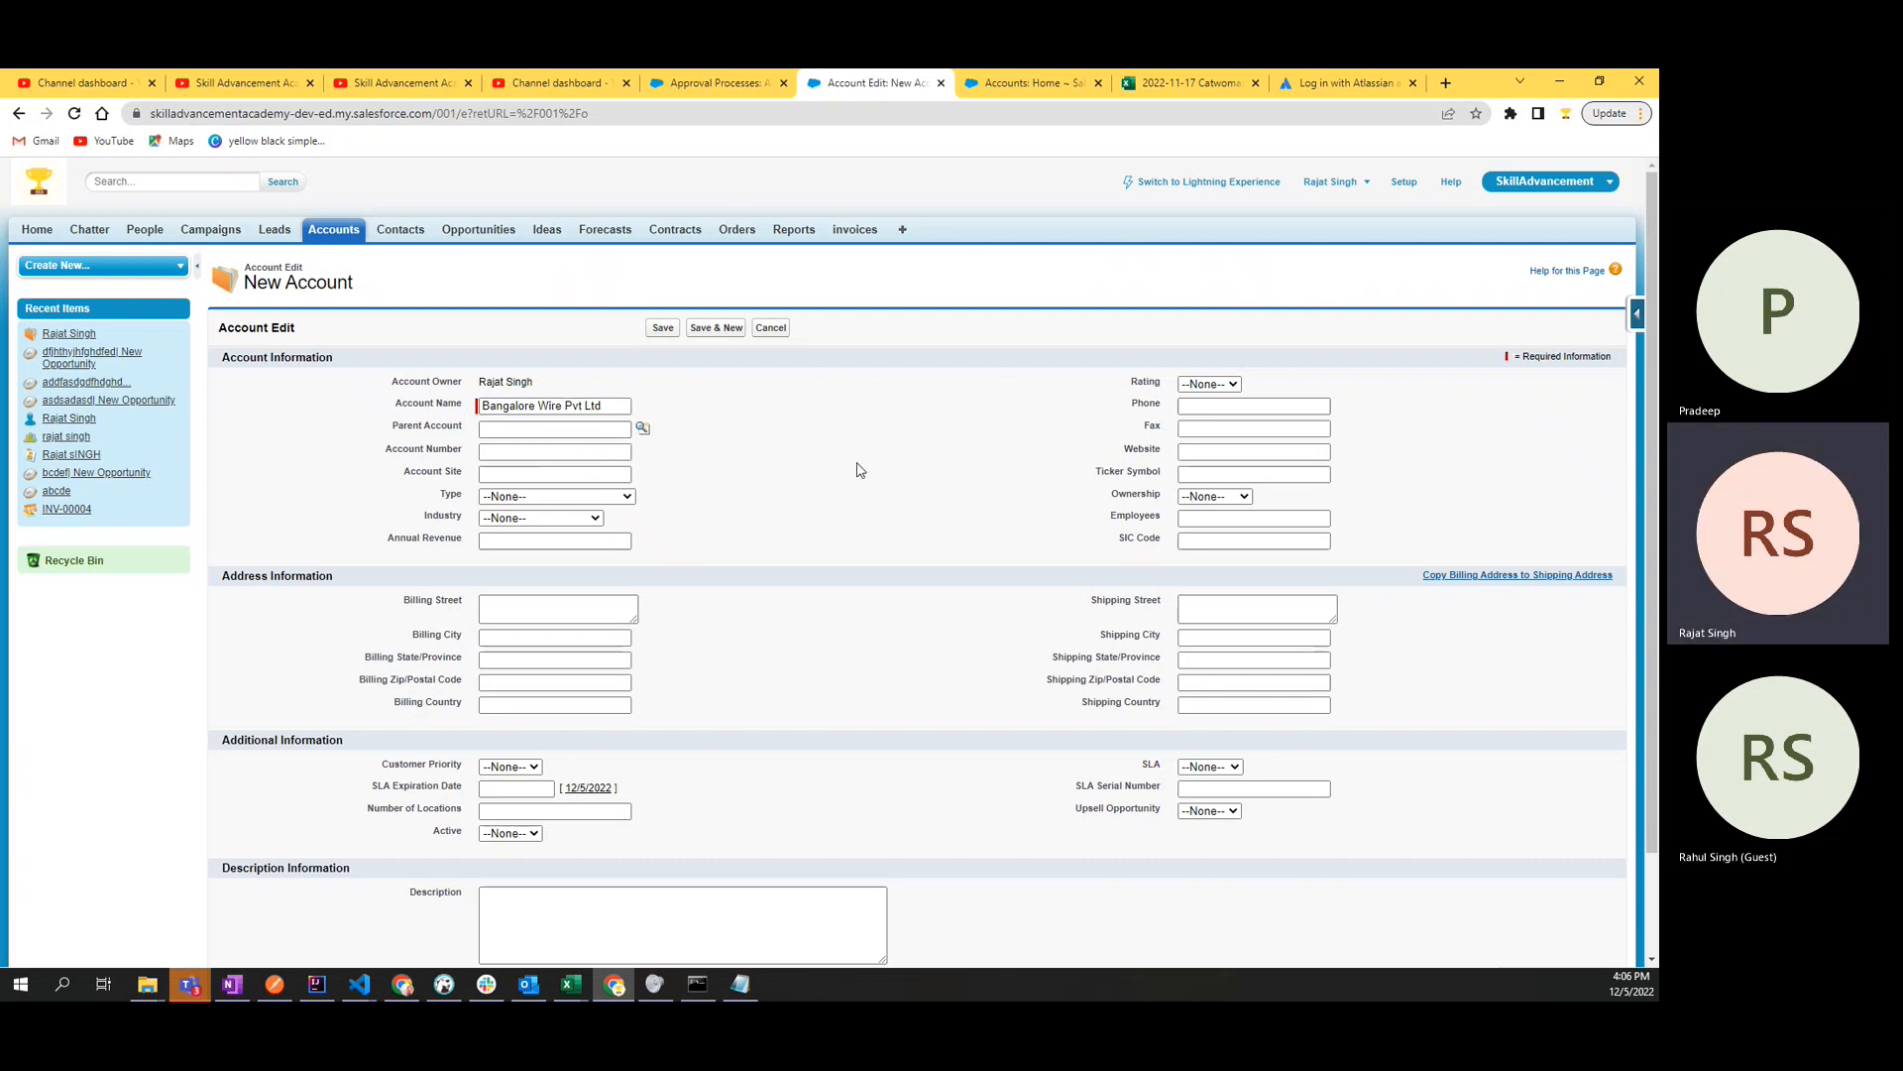
- Save the Bangalore Wire Pvt Ltd account without filling in any further fields
scroll(860, 469, "down", 3)
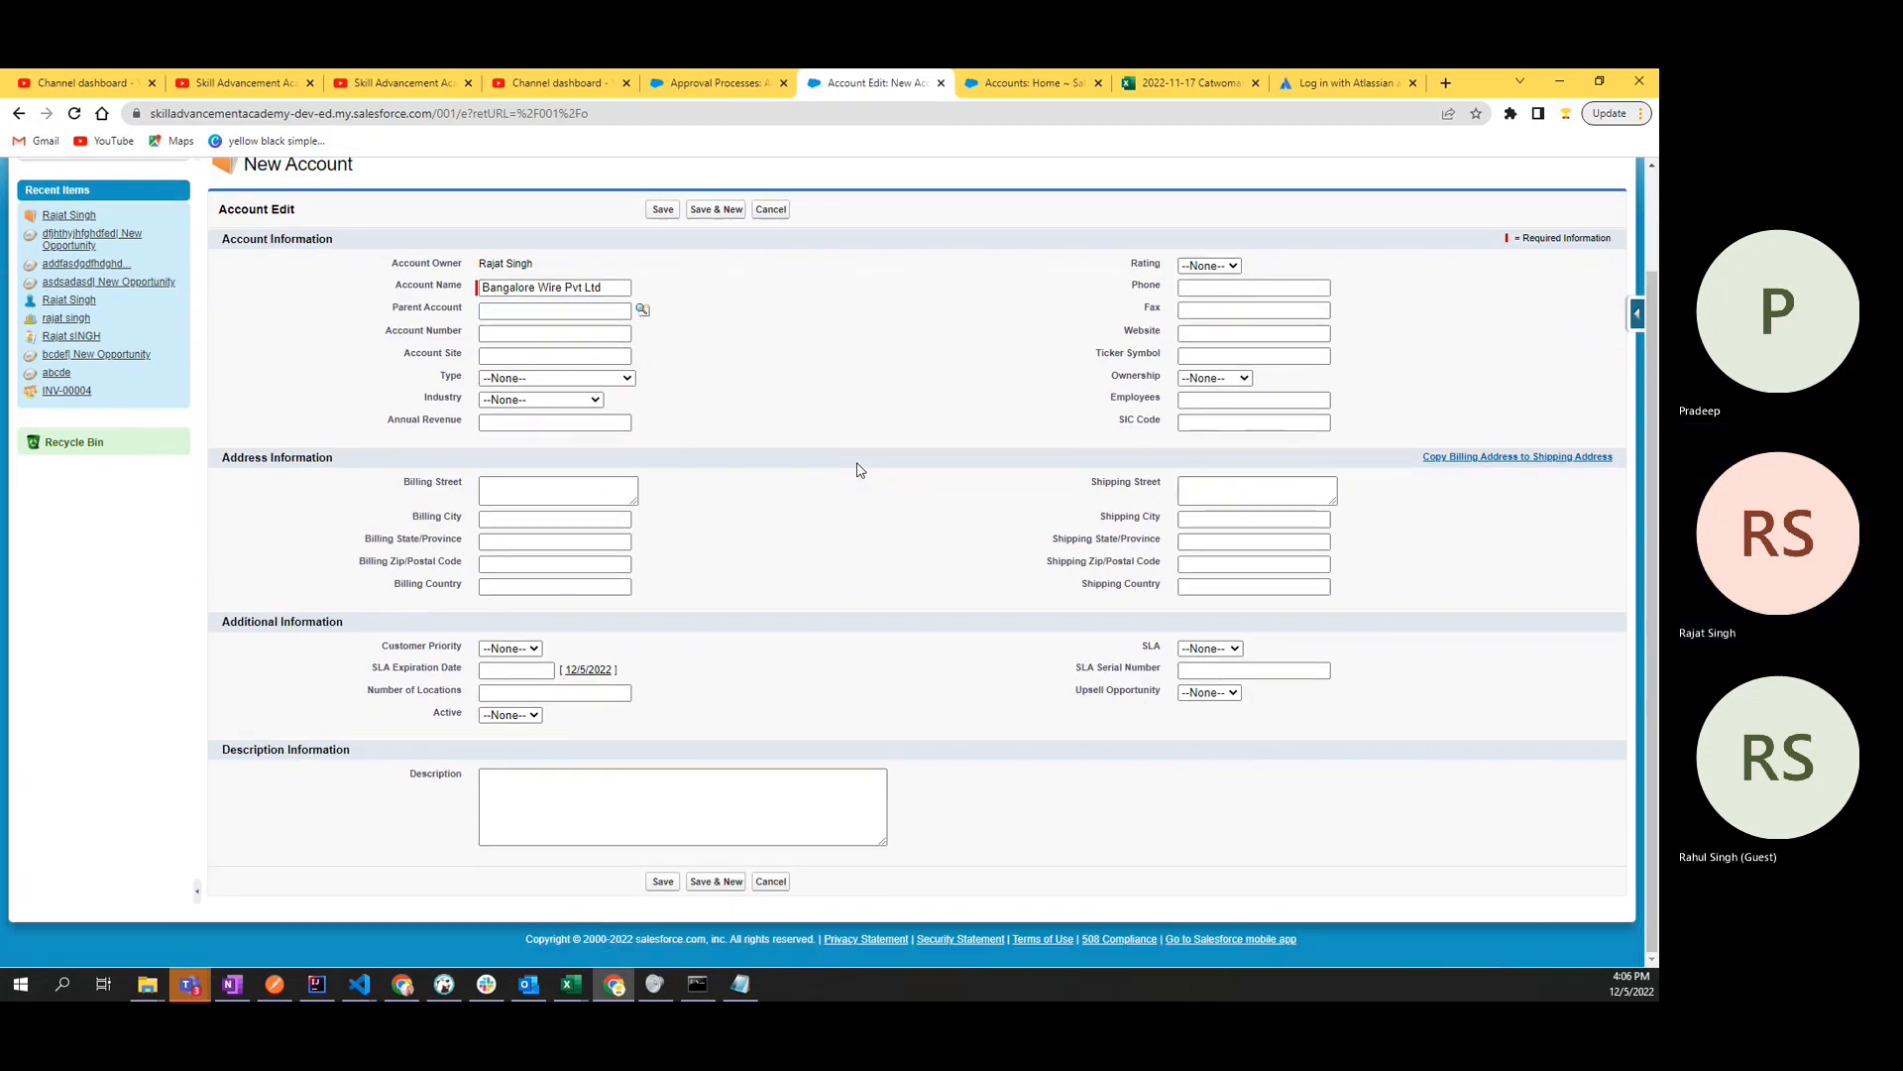
scroll(859, 470, "up", 3)
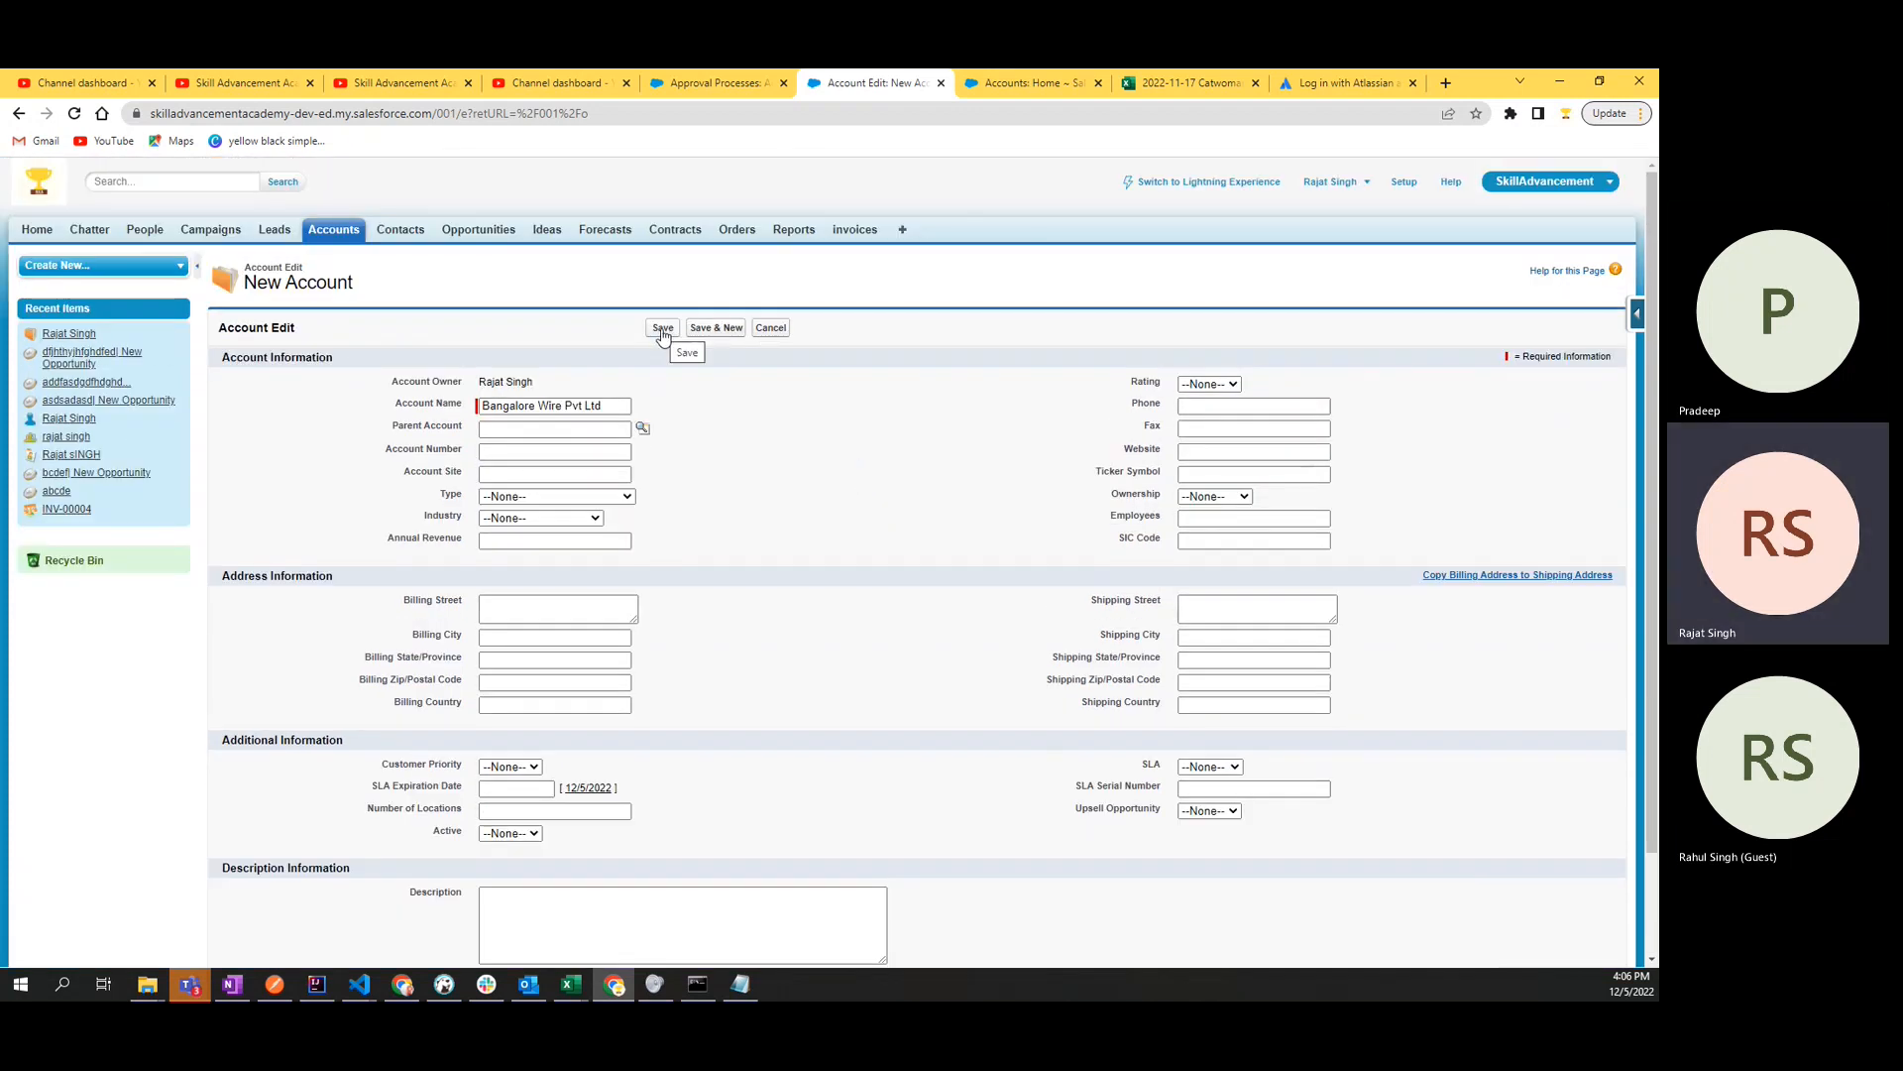
left_click(664, 329)
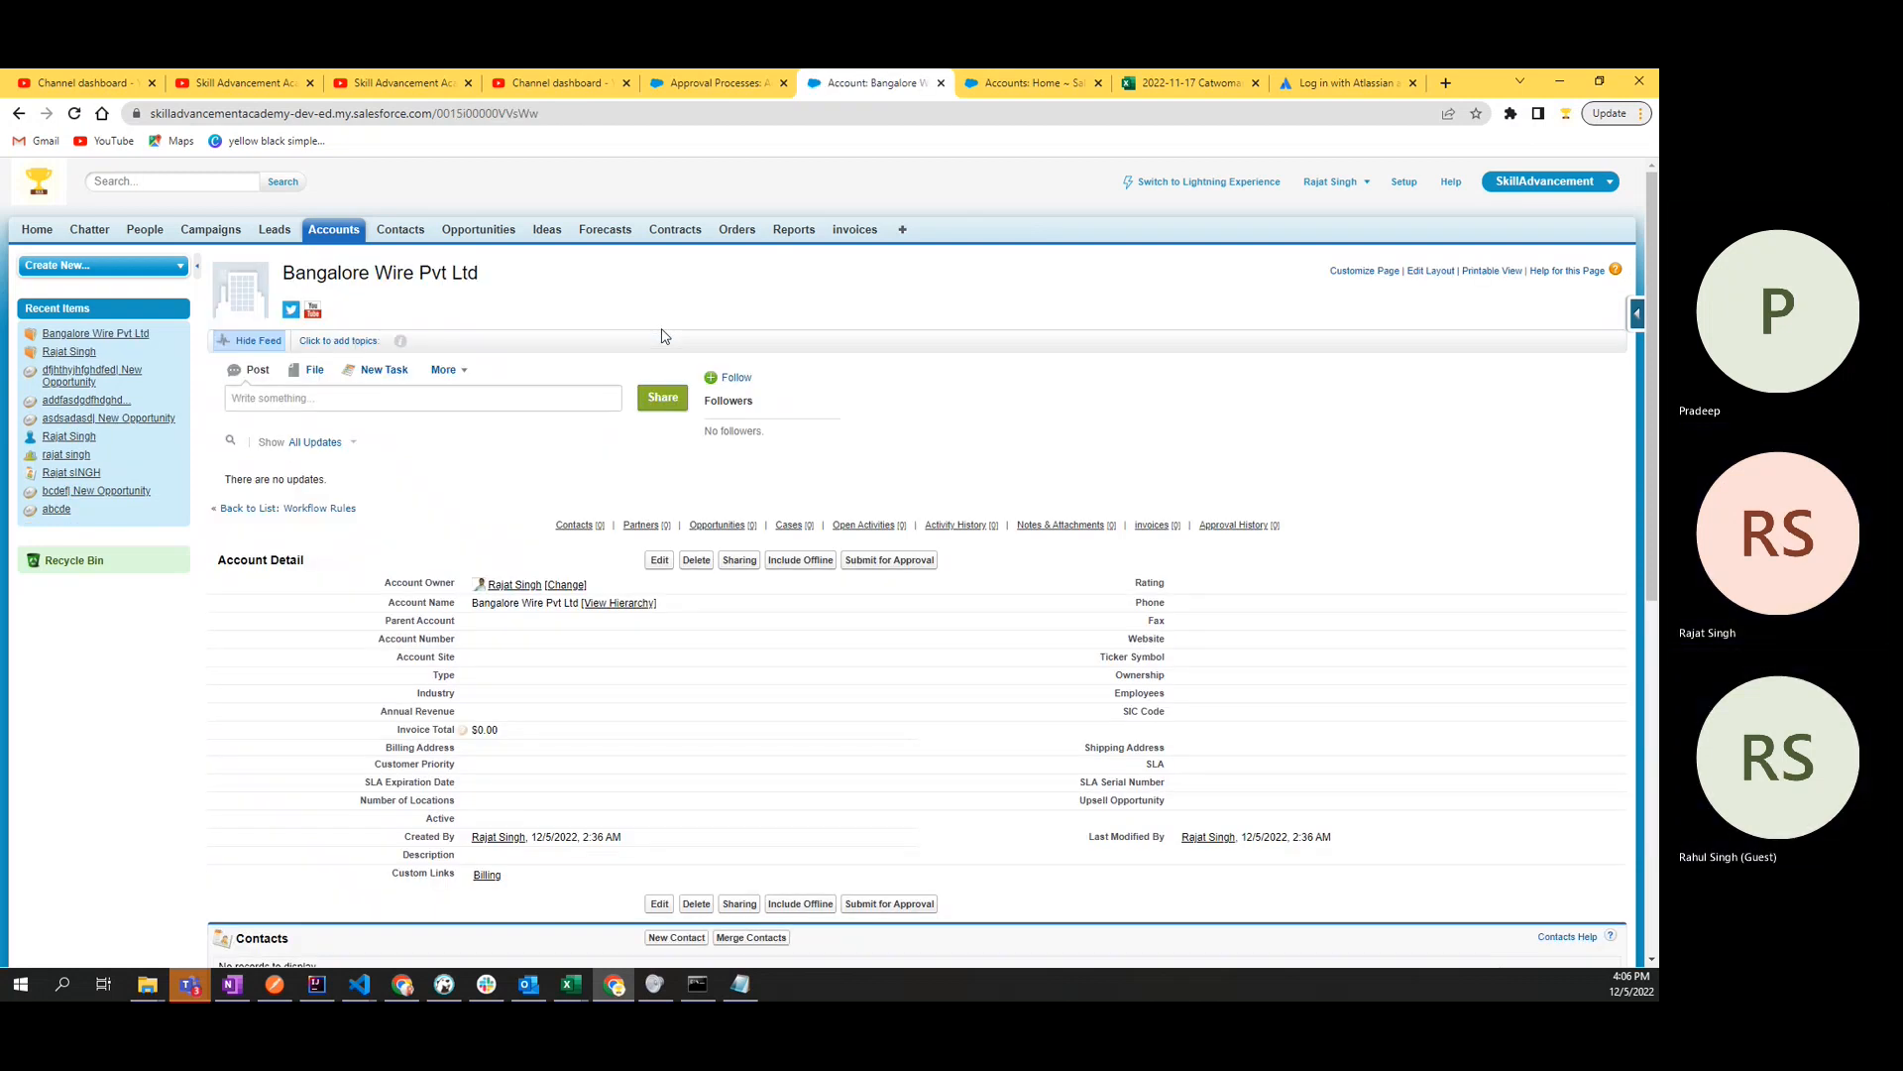
left_click(661, 565)
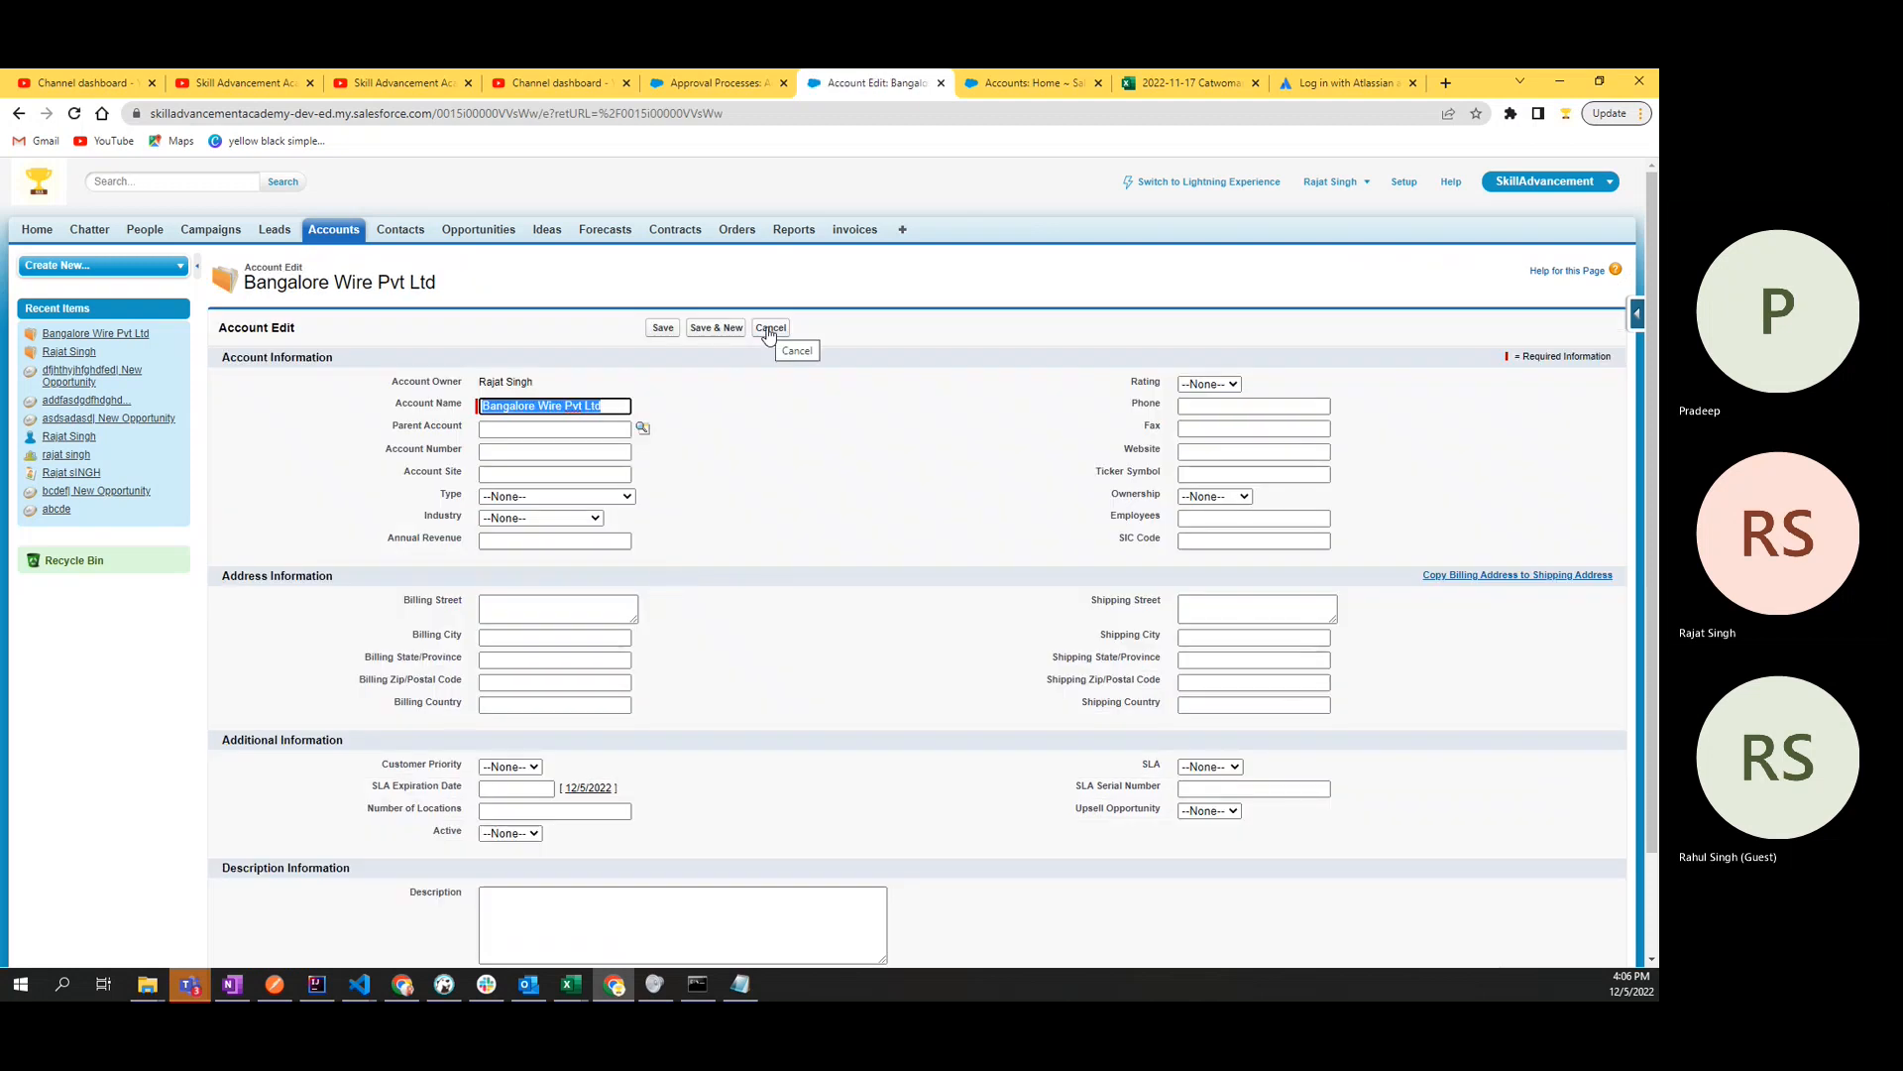
left_click(770, 329)
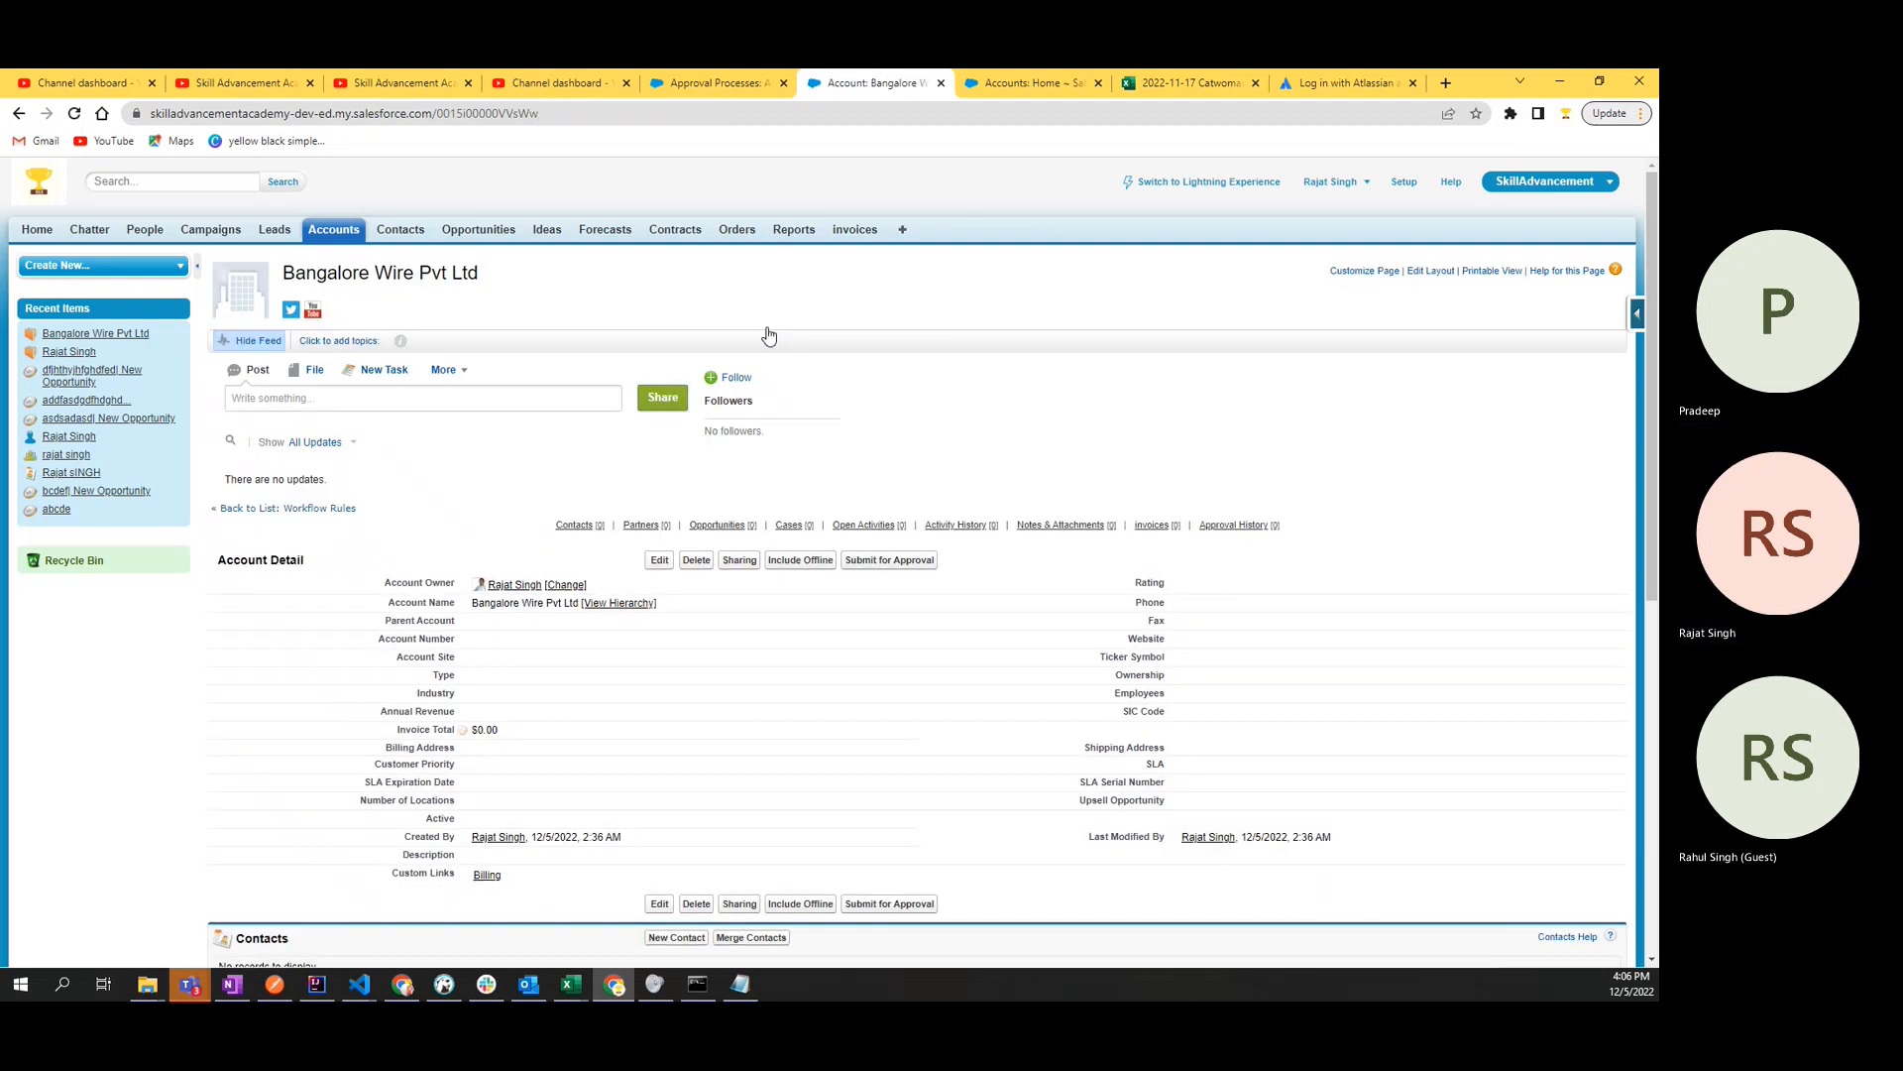
- Try to submit the Bangalore Wire Pvt Ltd account for approval
scroll(766, 333, "down", 5)
scroll(766, 333, "up", 5)
scroll(893, 566, "down", 7)
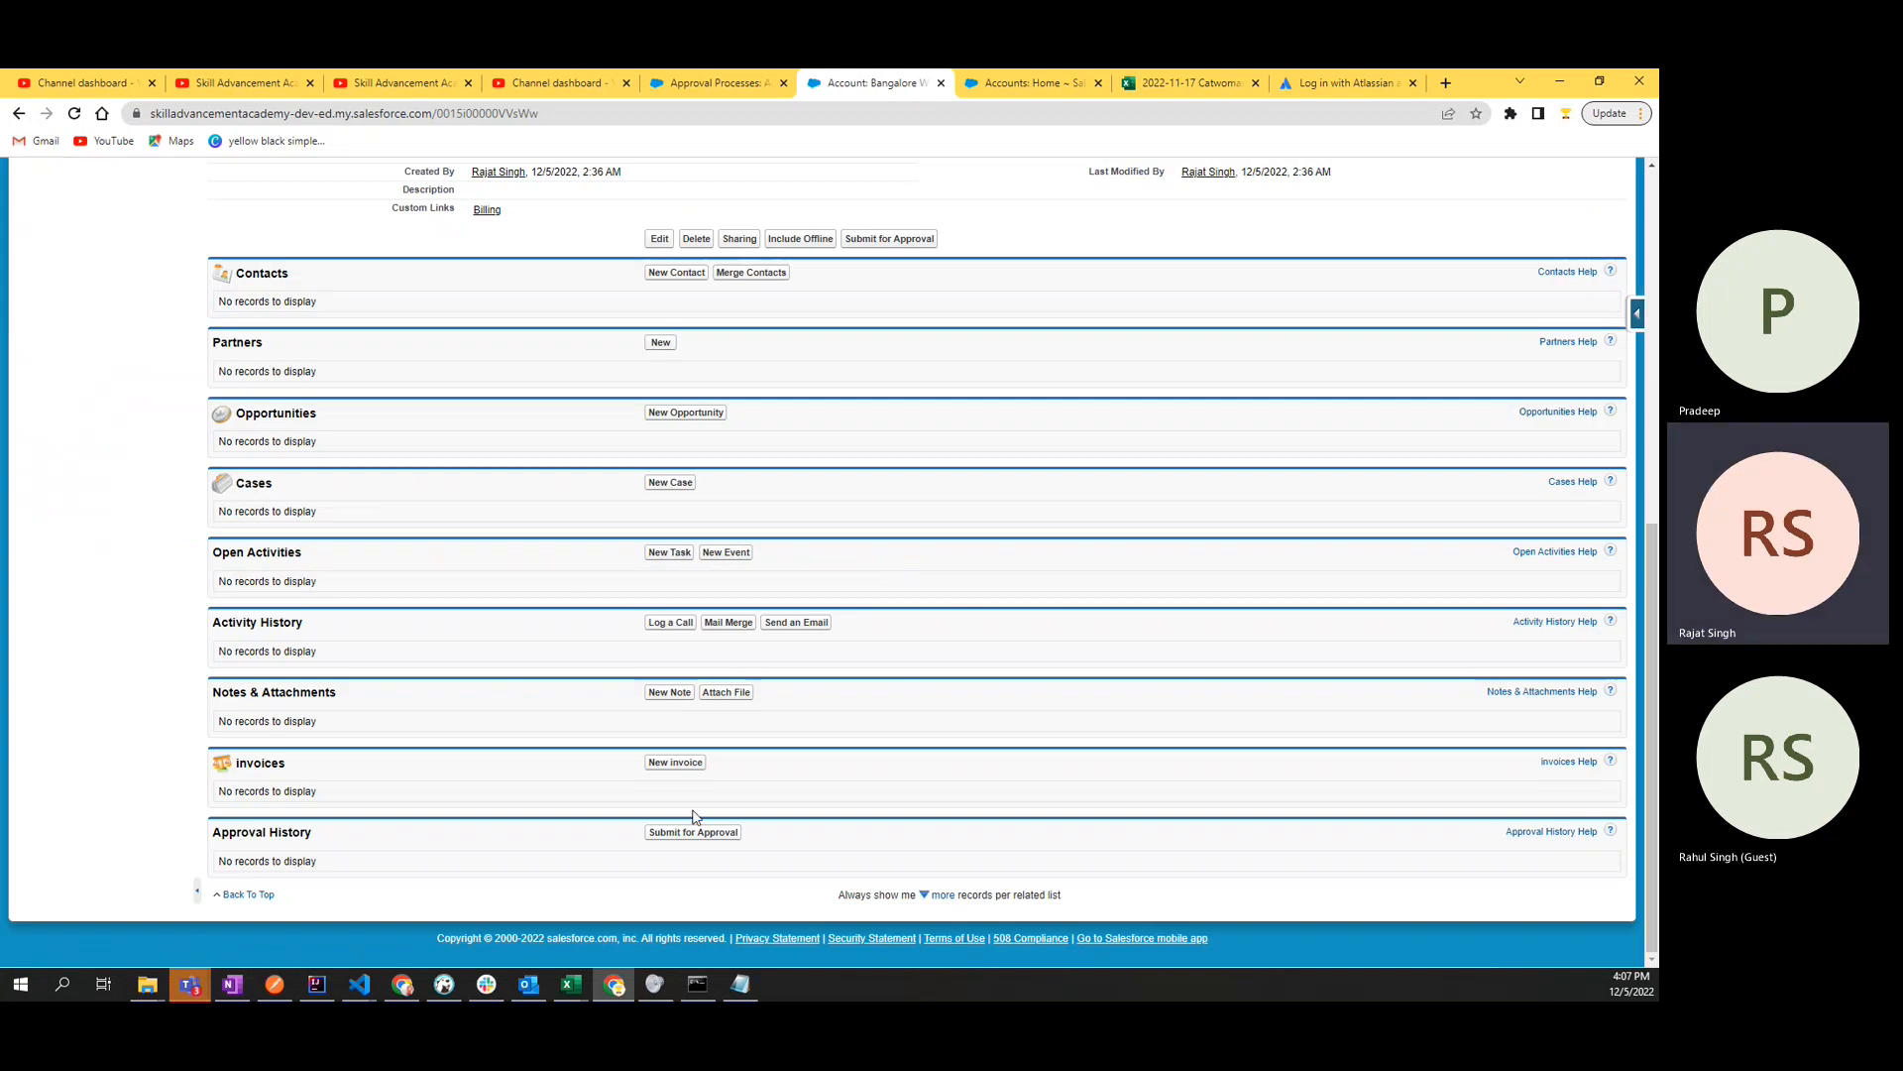
scroll(744, 813, "up", 5)
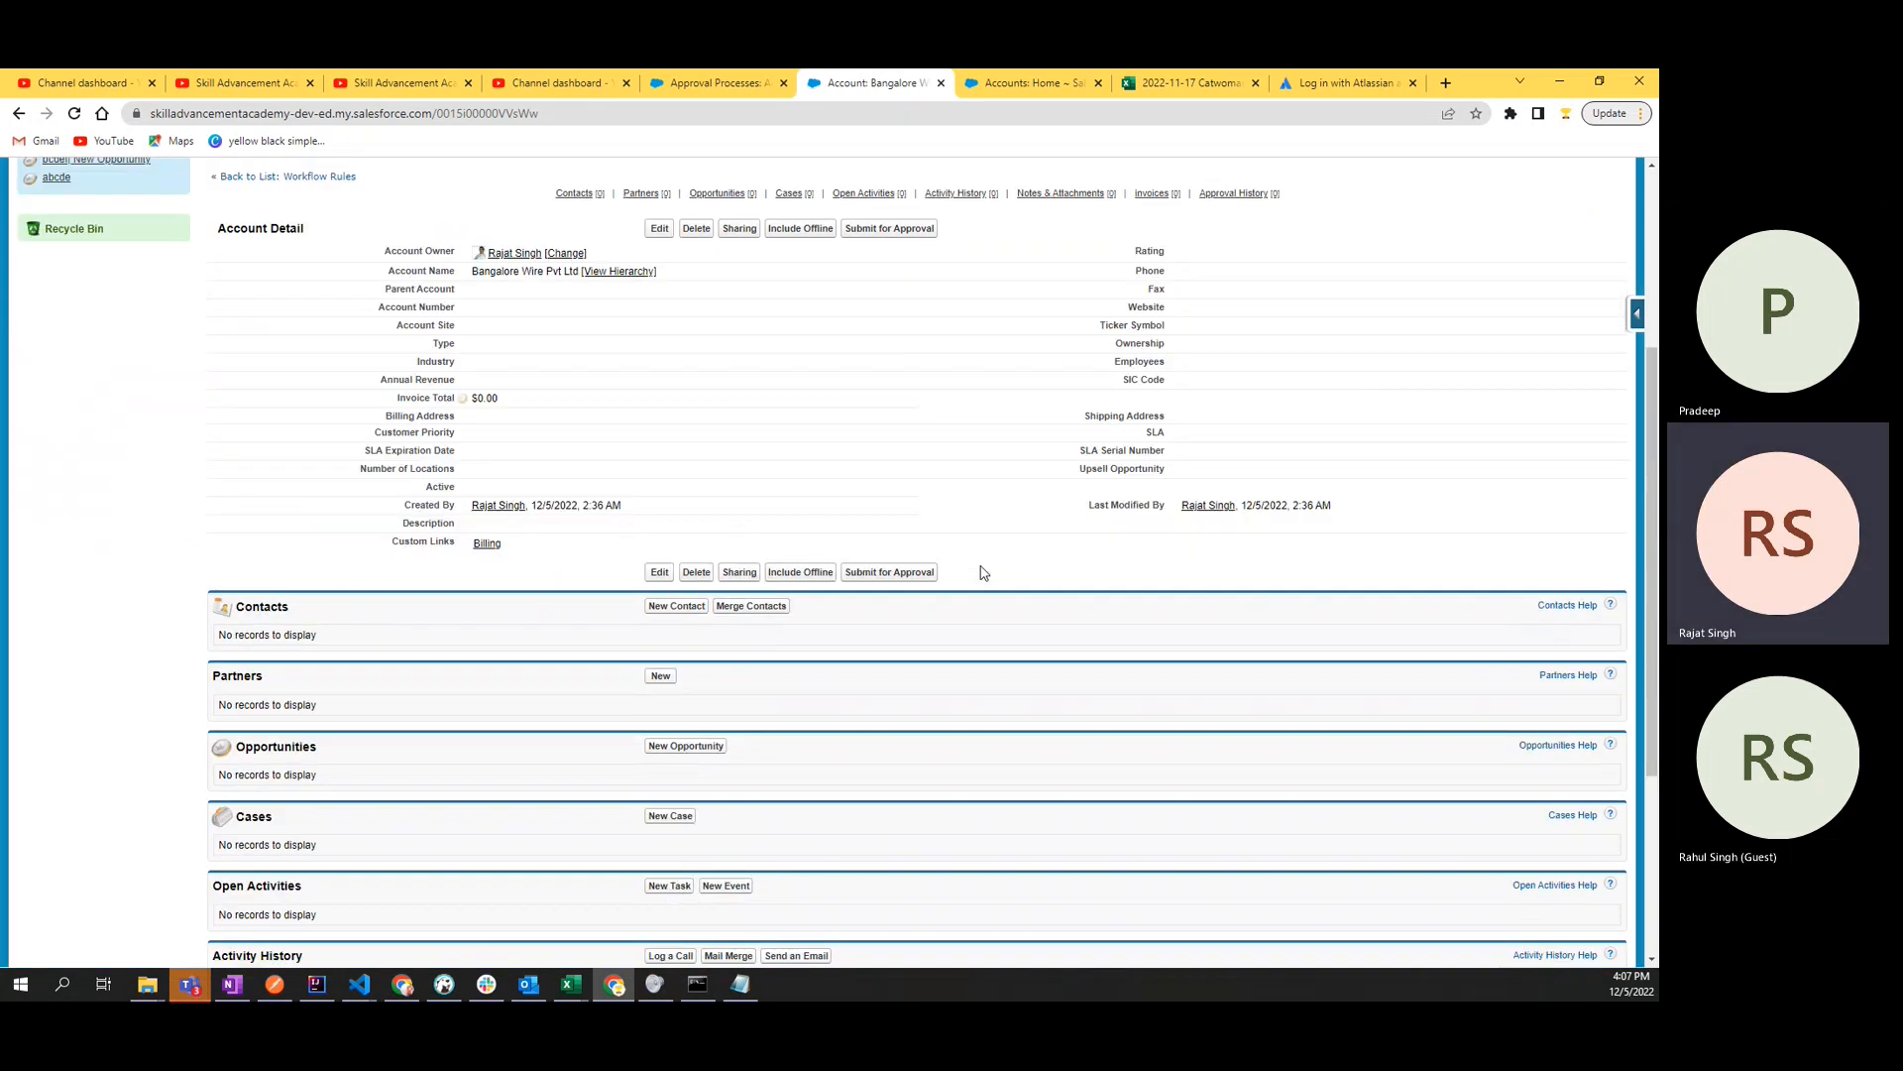
left_click(888, 757)
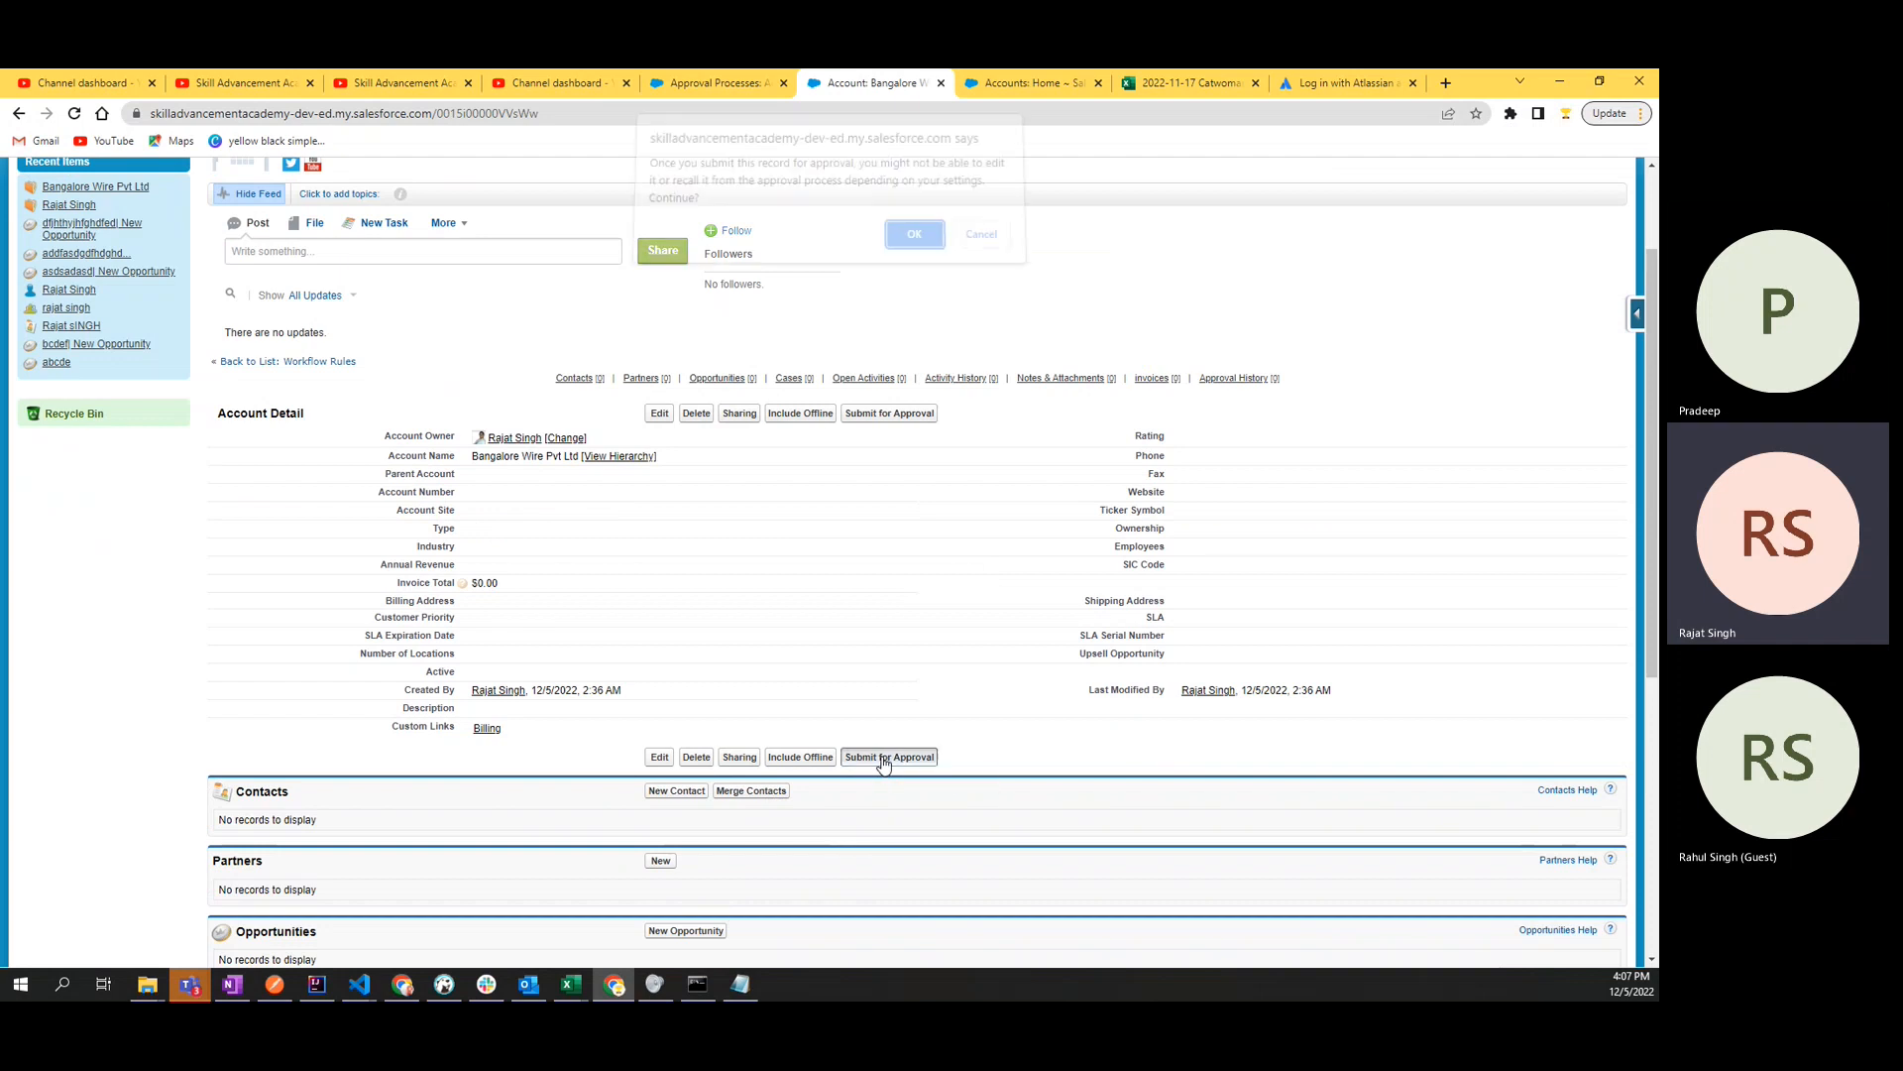
left_click(912, 248)
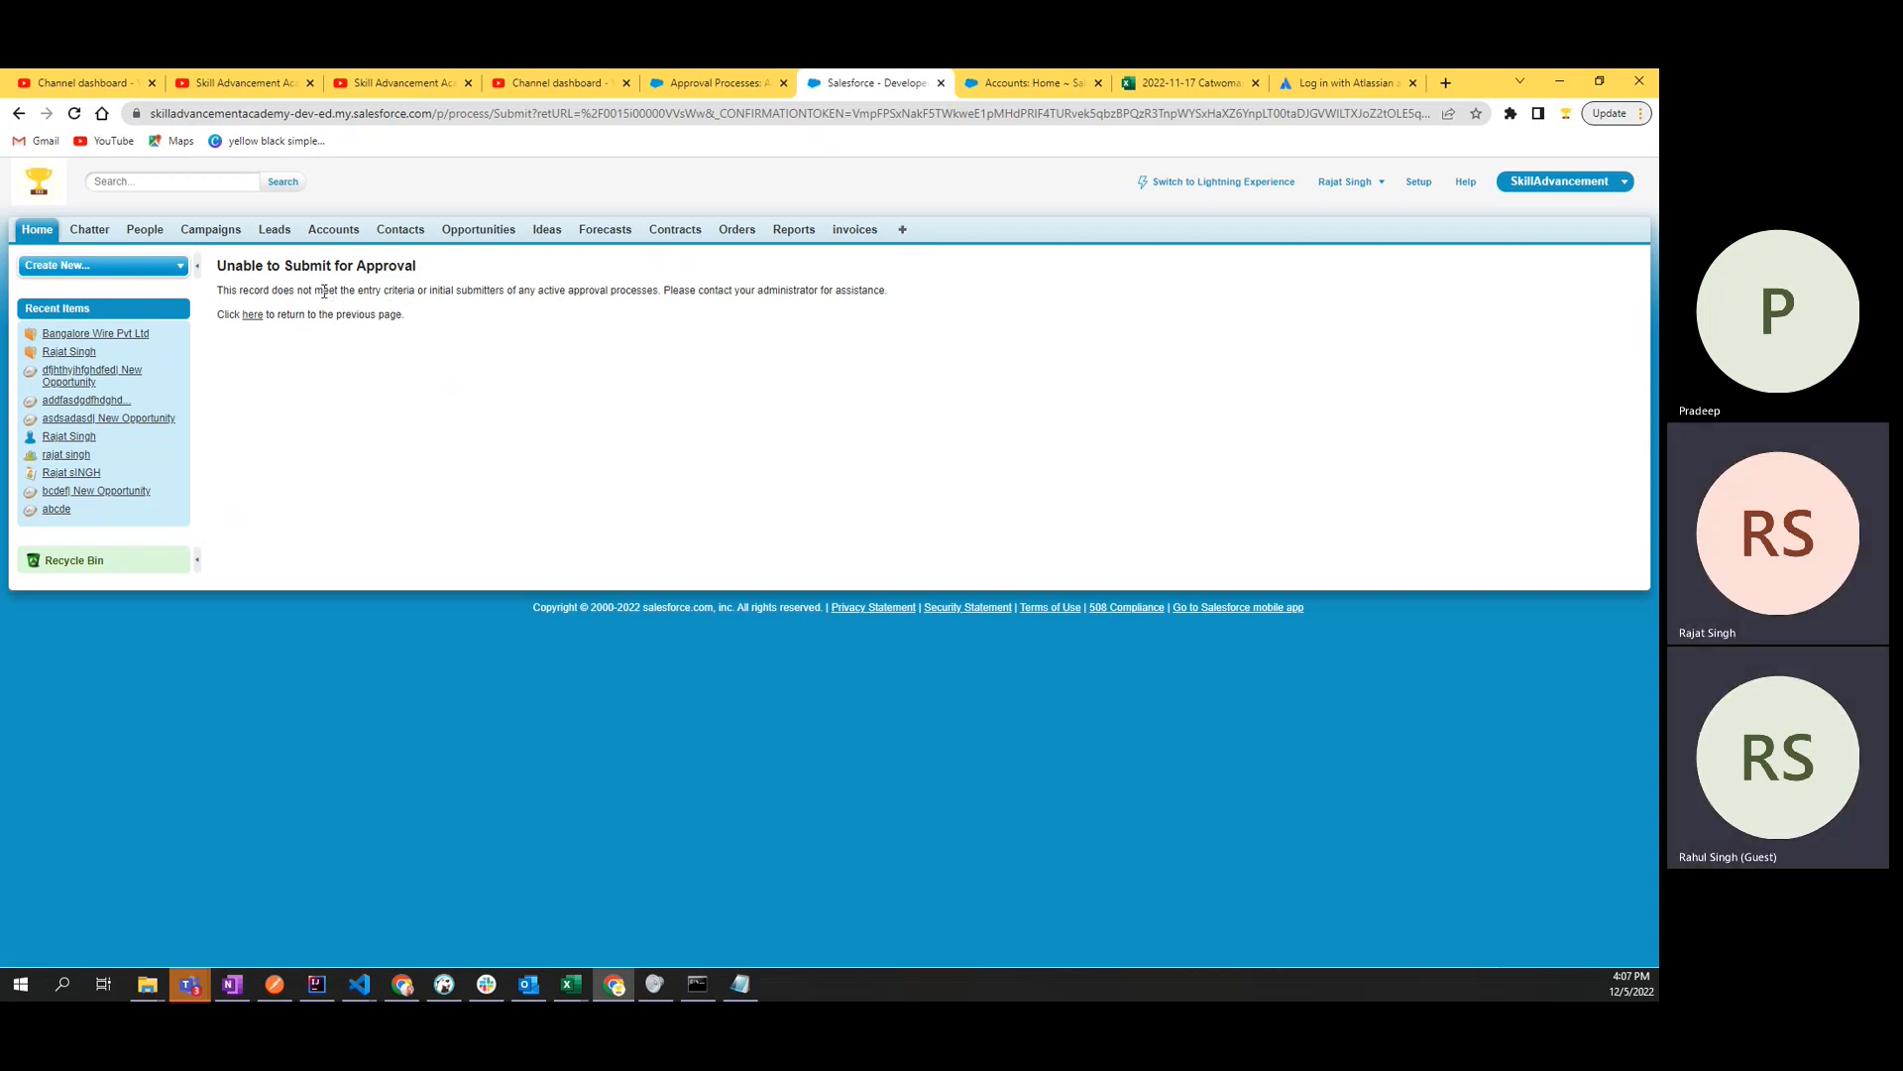
- Read the explanation about entry criteria and initial submitters, and return to the Bangalore Wire Pvt Ltd account to look over its details
left_click_drag(323, 291, 493, 301)
left_click_drag(797, 300, 1024, 298)
left_click(1024, 297)
double_click(783, 292)
left_click(767, 327)
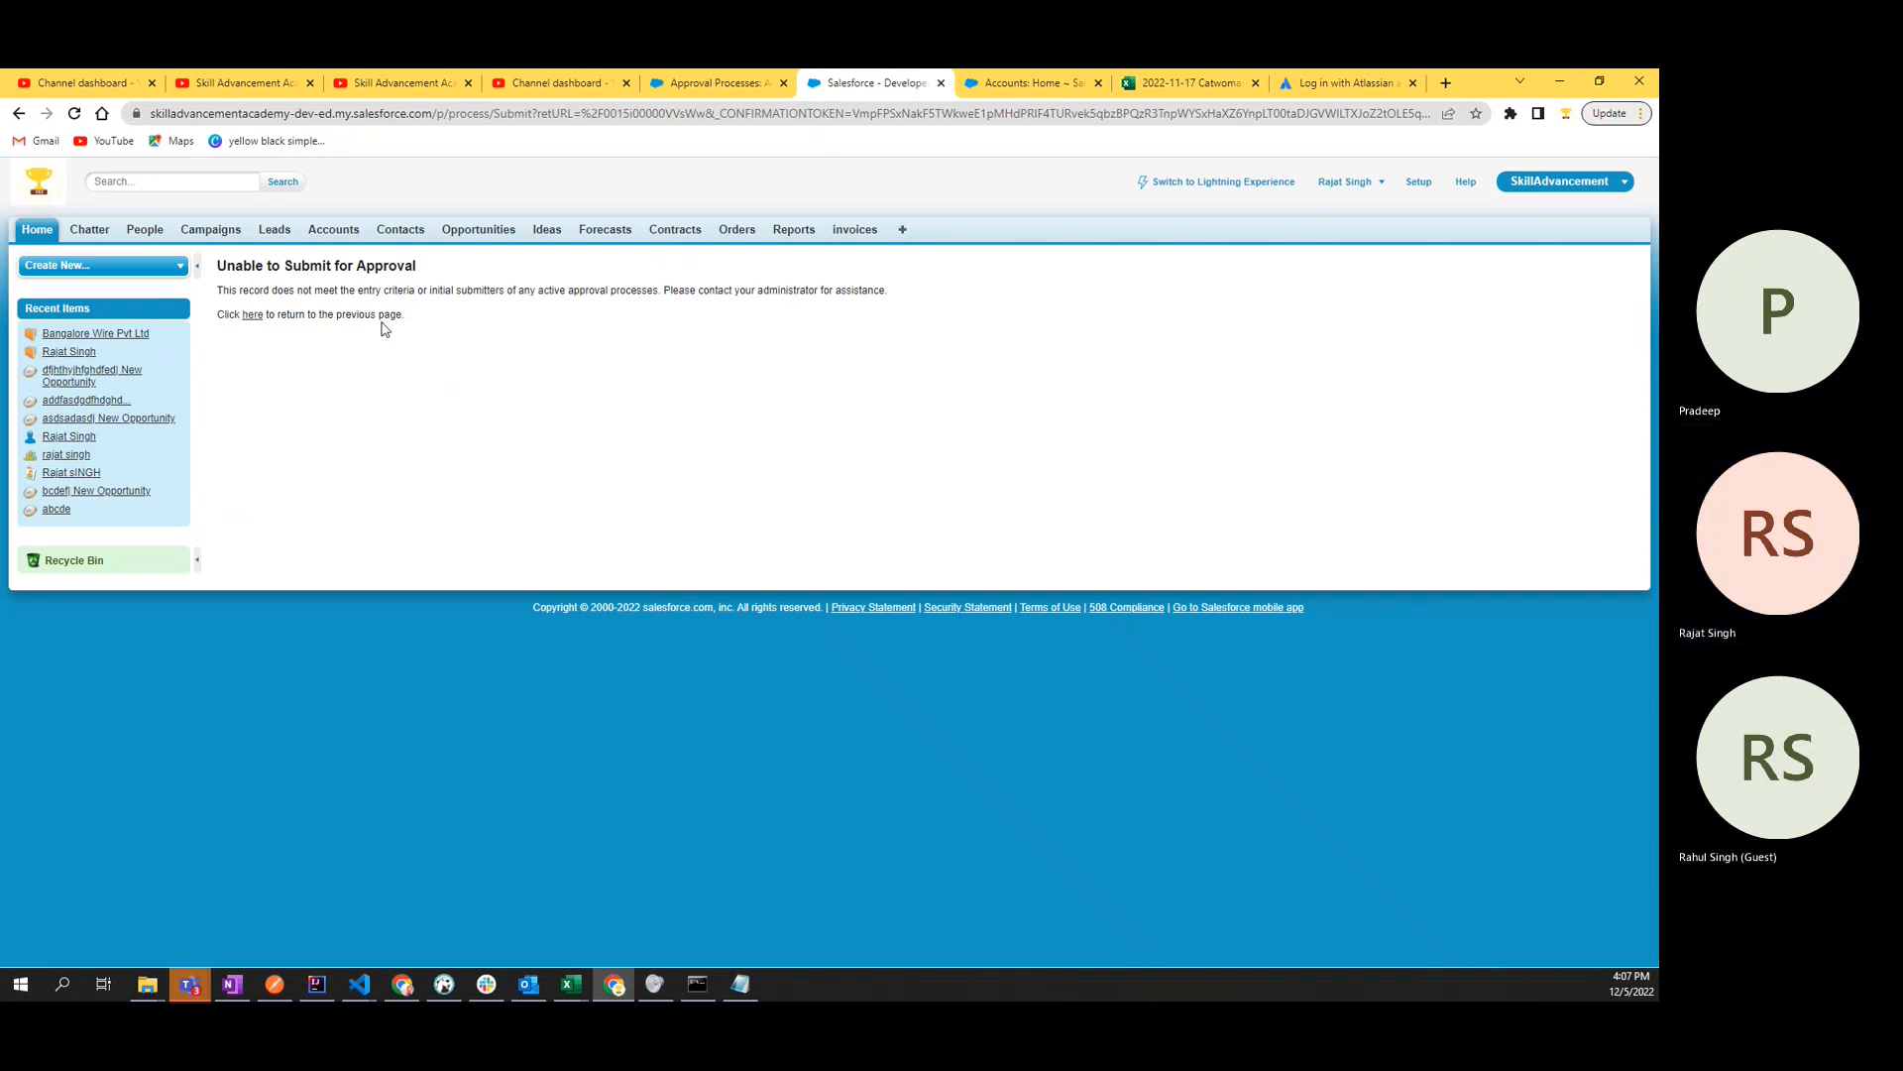
left_click(253, 315)
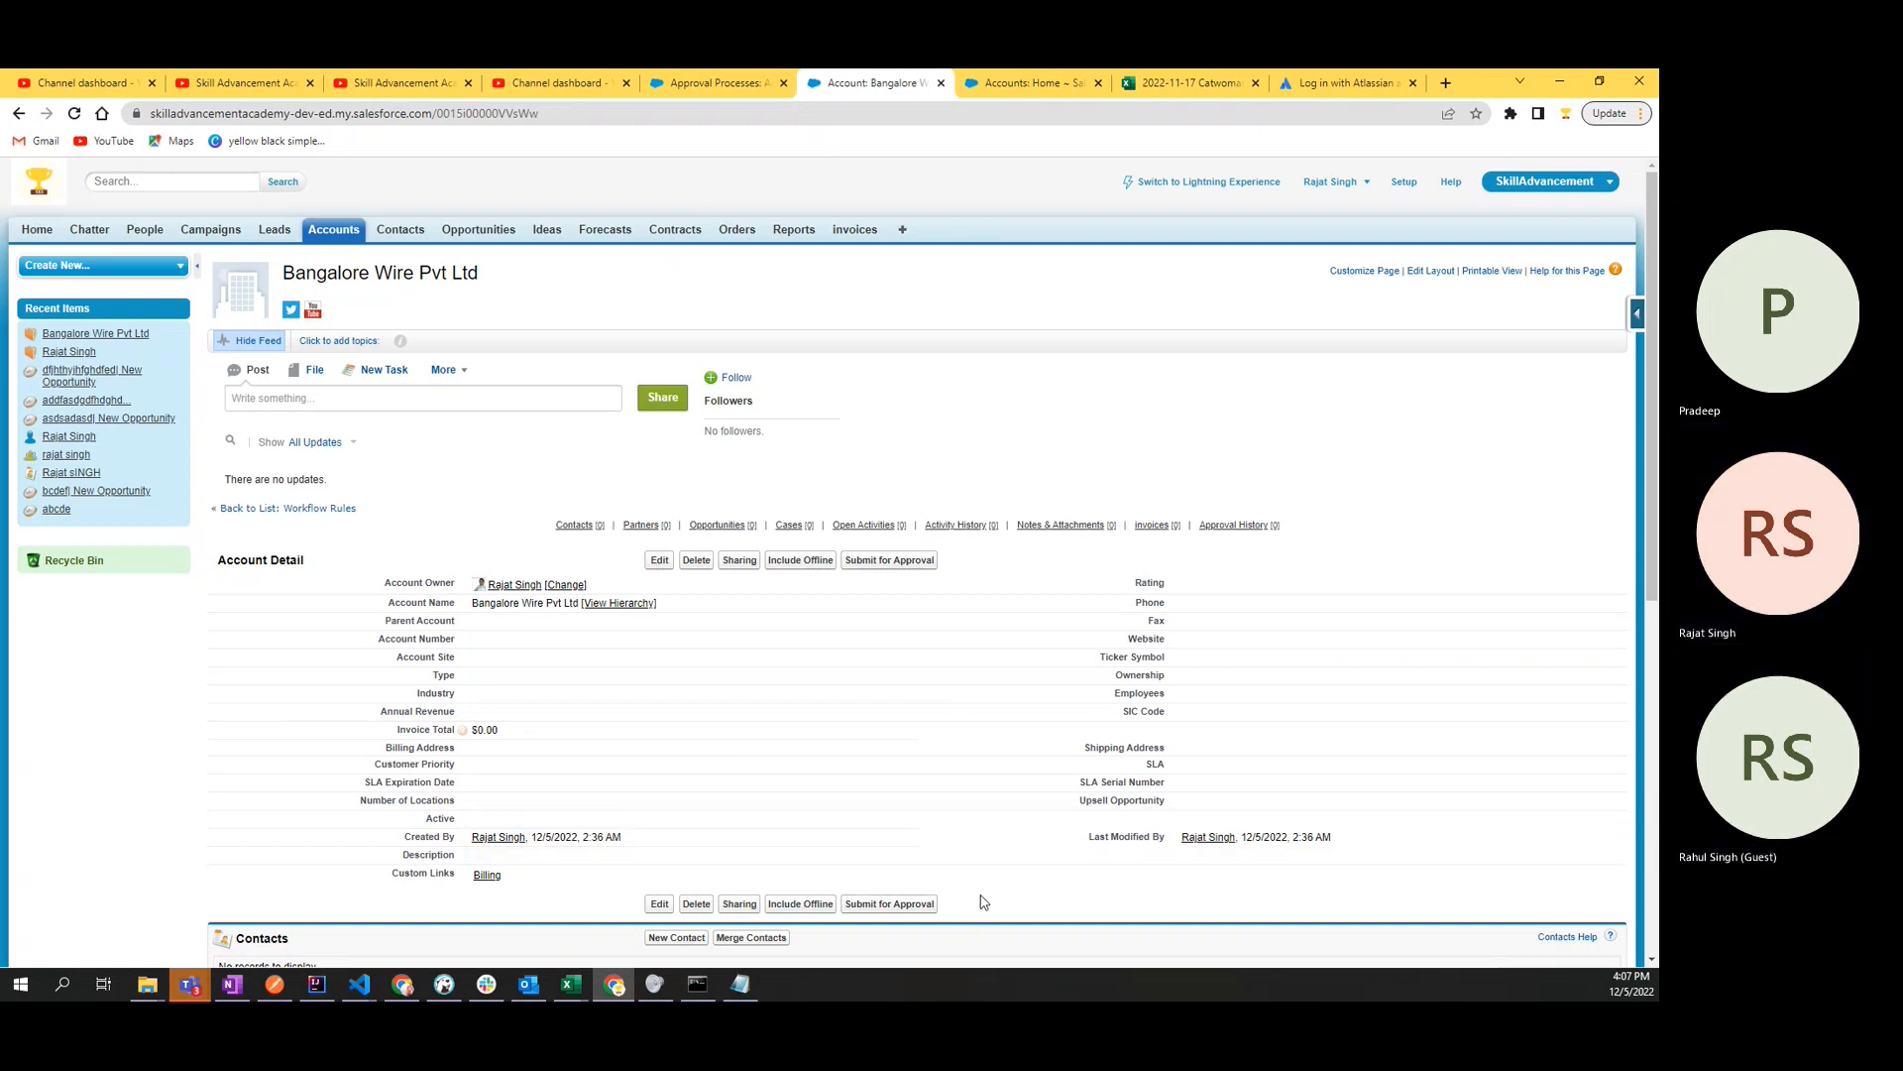
scroll(989, 887, "down", 4)
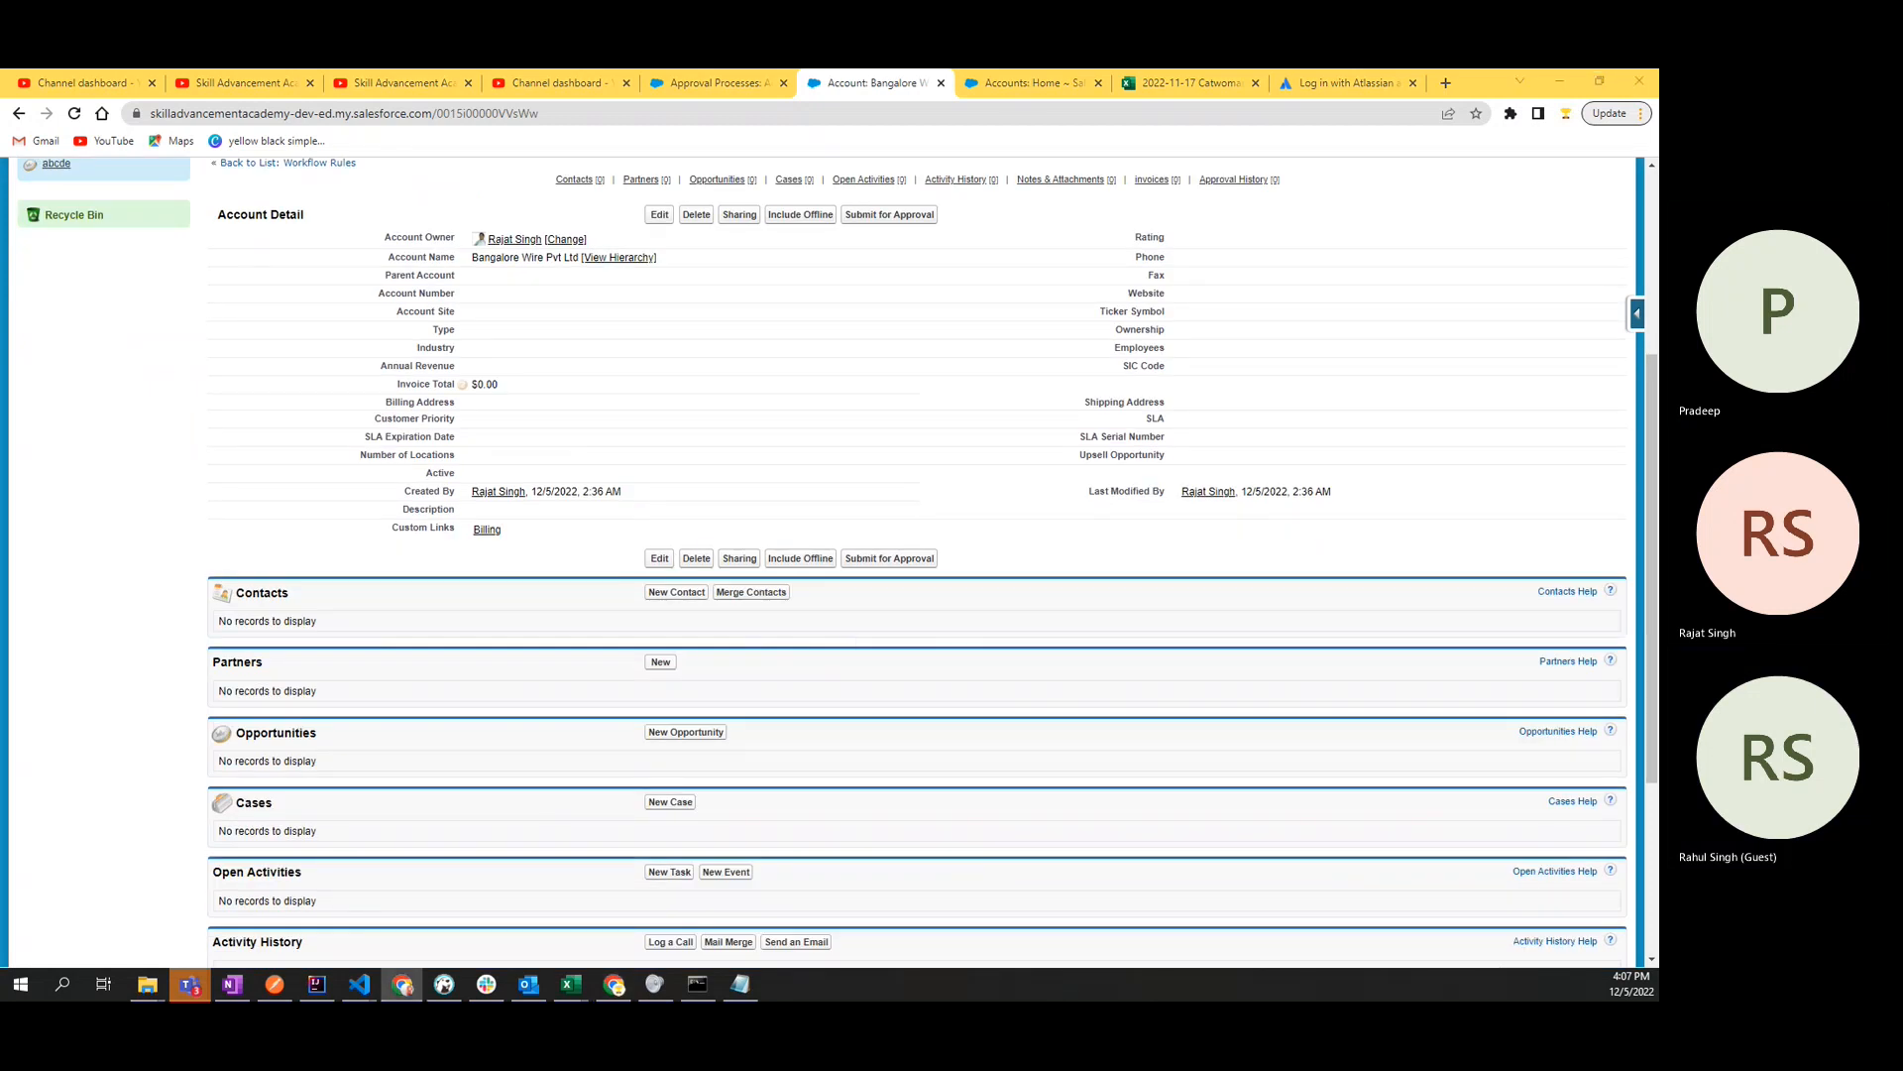
key("alt+Tab")
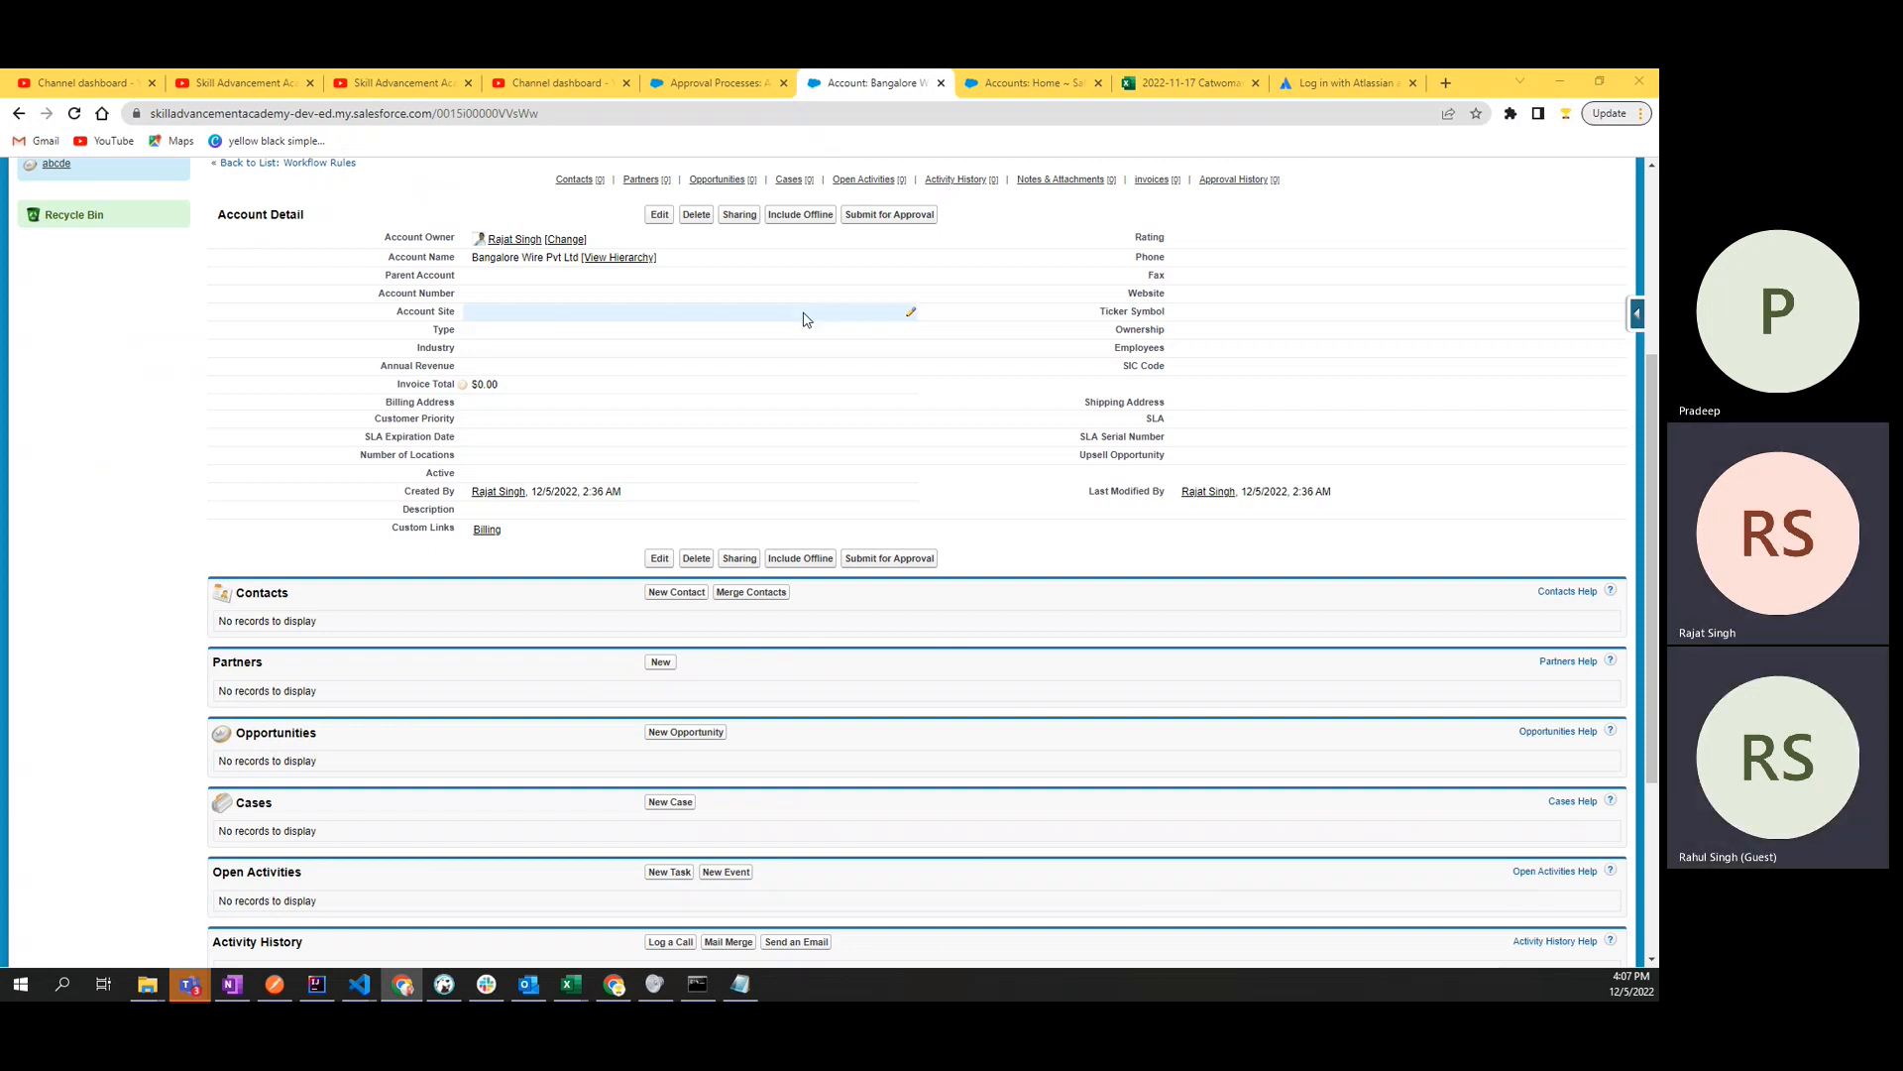
scroll(804, 319, "up", 4)
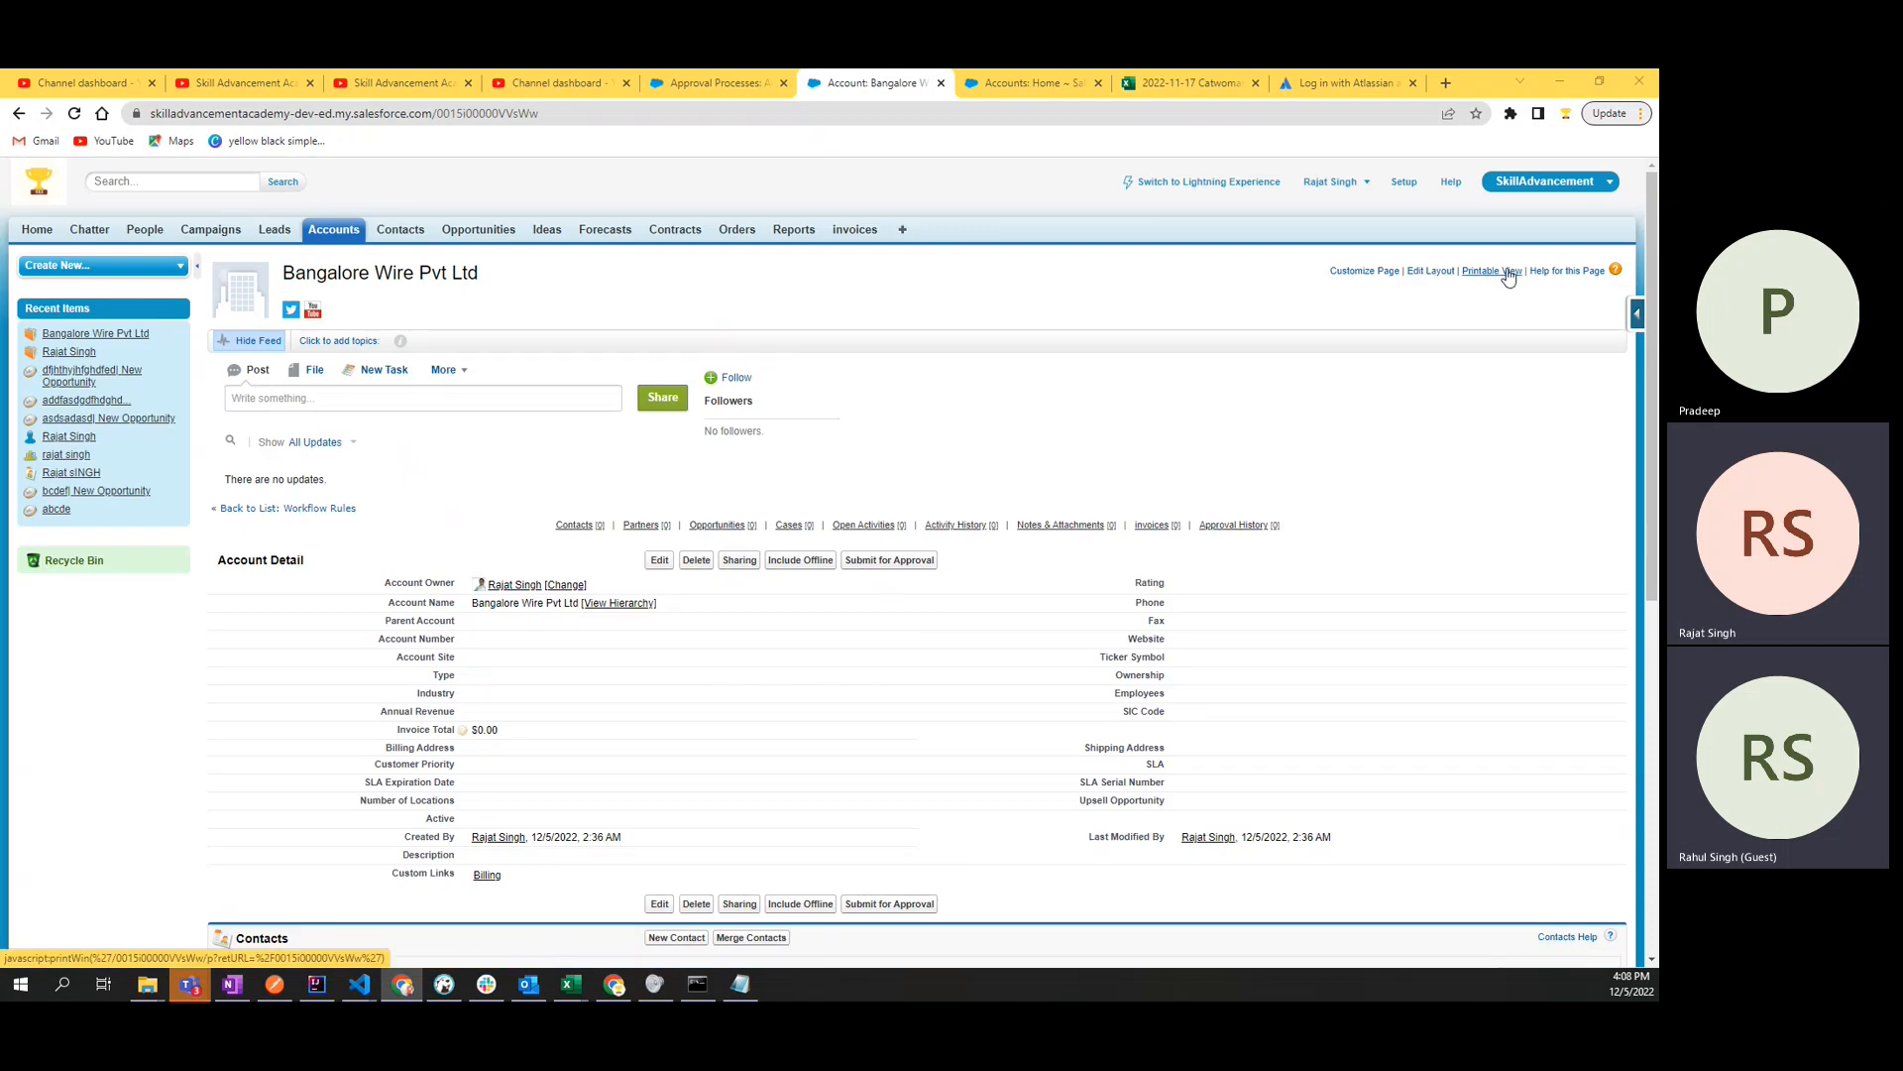
- Open the existing Grand Hotels & Resorts Ltd account, set its Active field to No and save the record
left_click(19, 114)
left_click(333, 229)
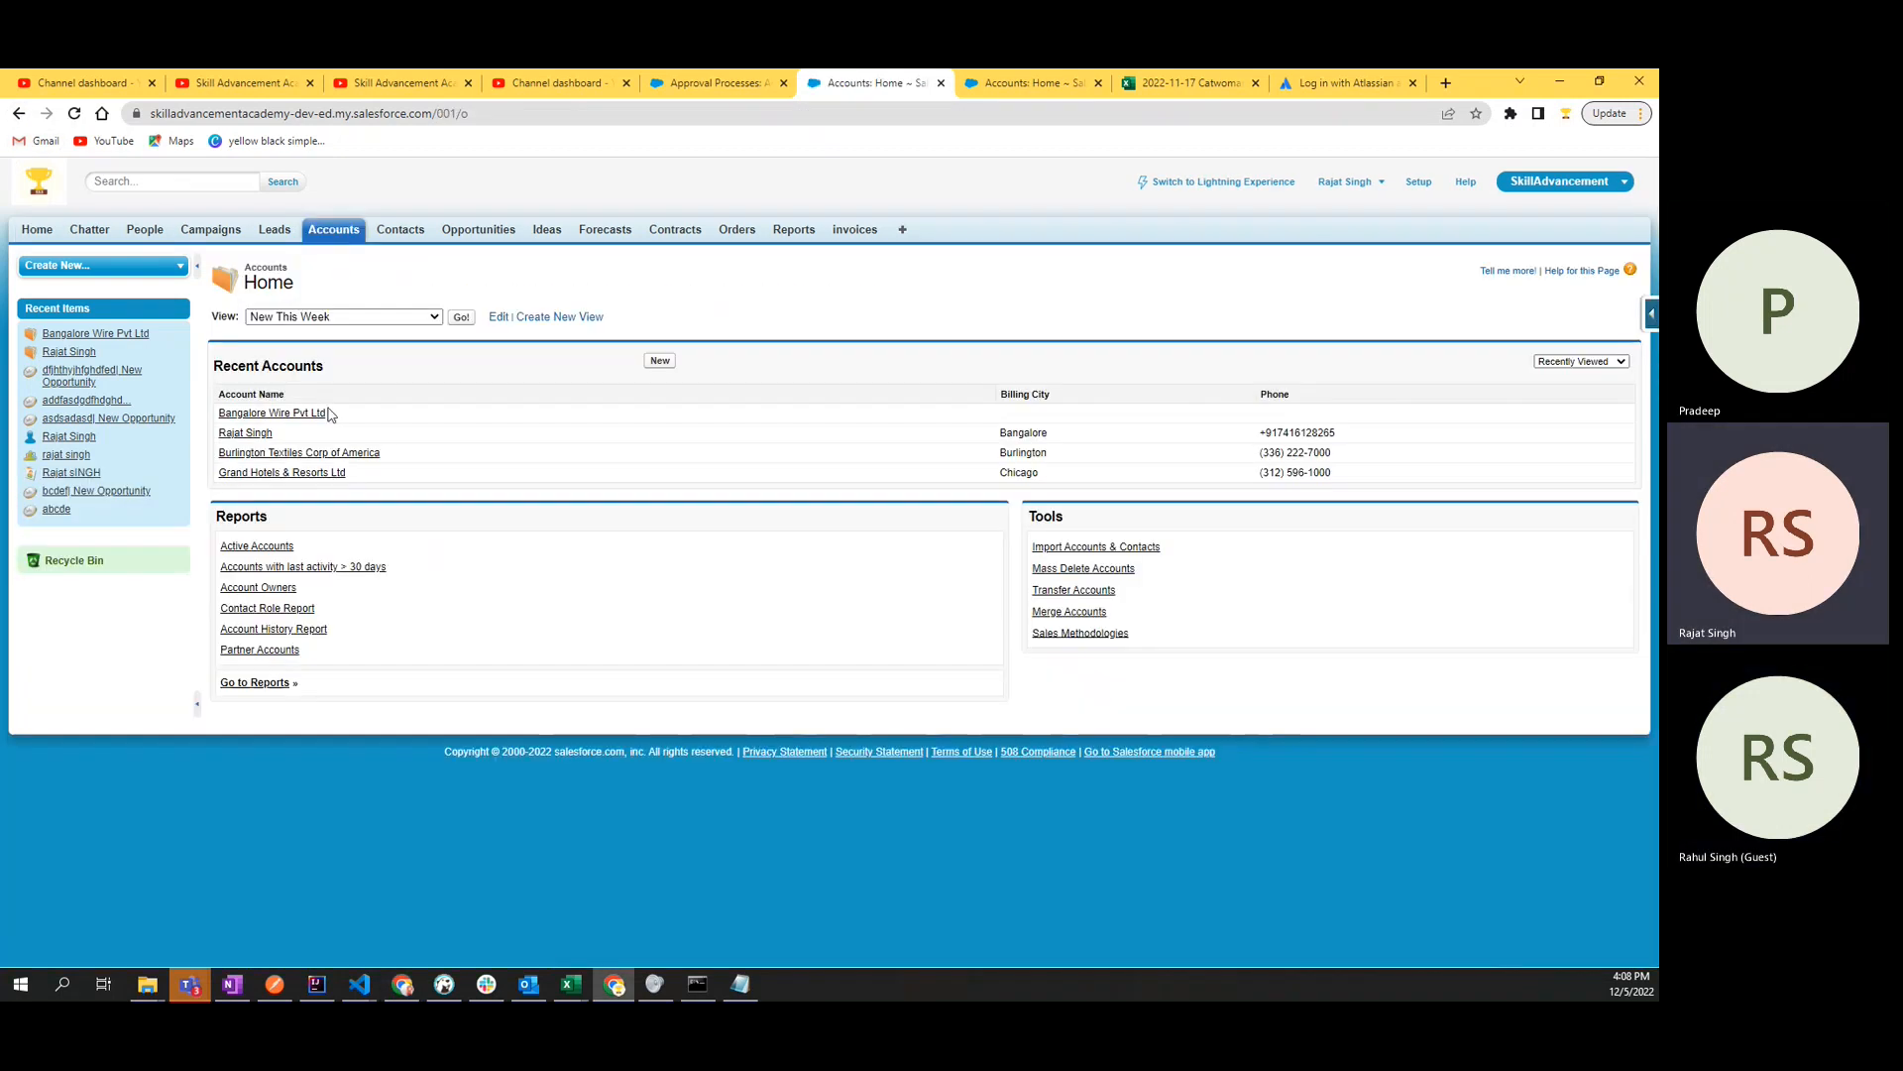
left_click(301, 475)
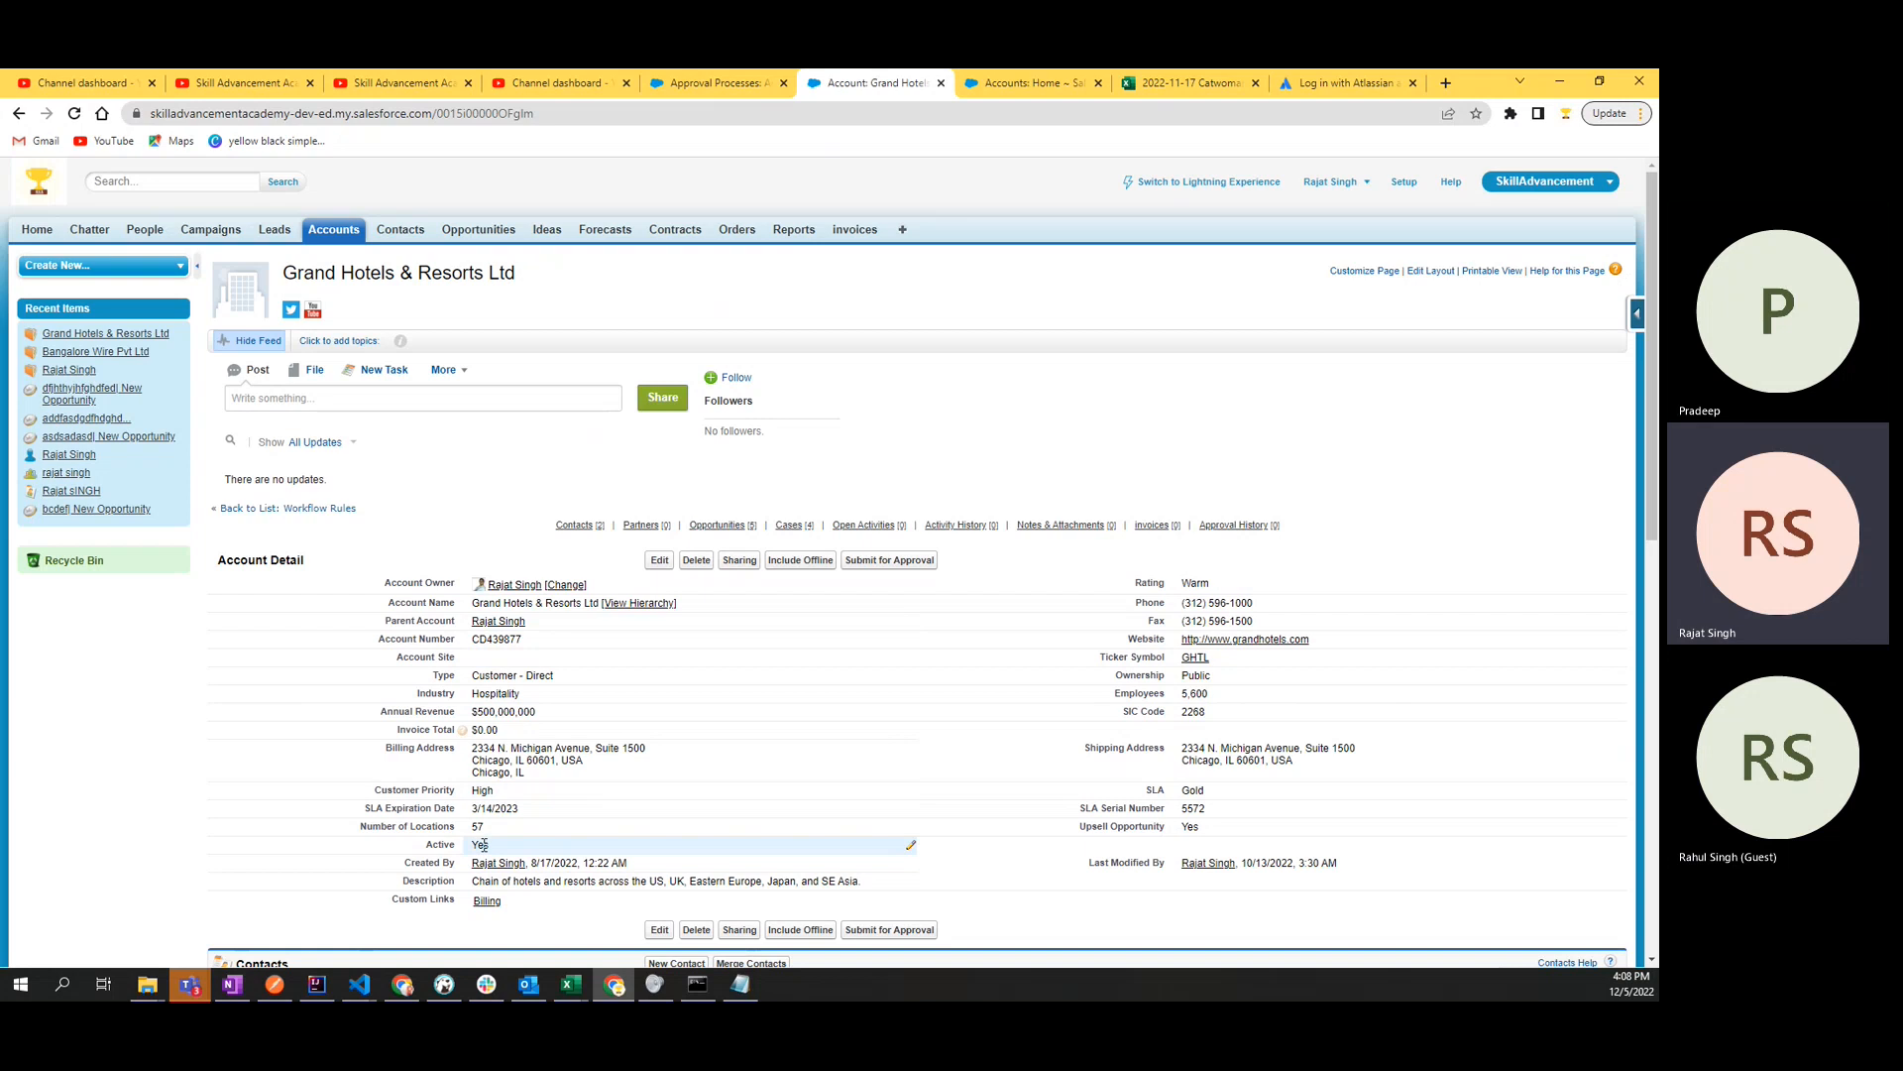
scroll(561, 565, "down", 2)
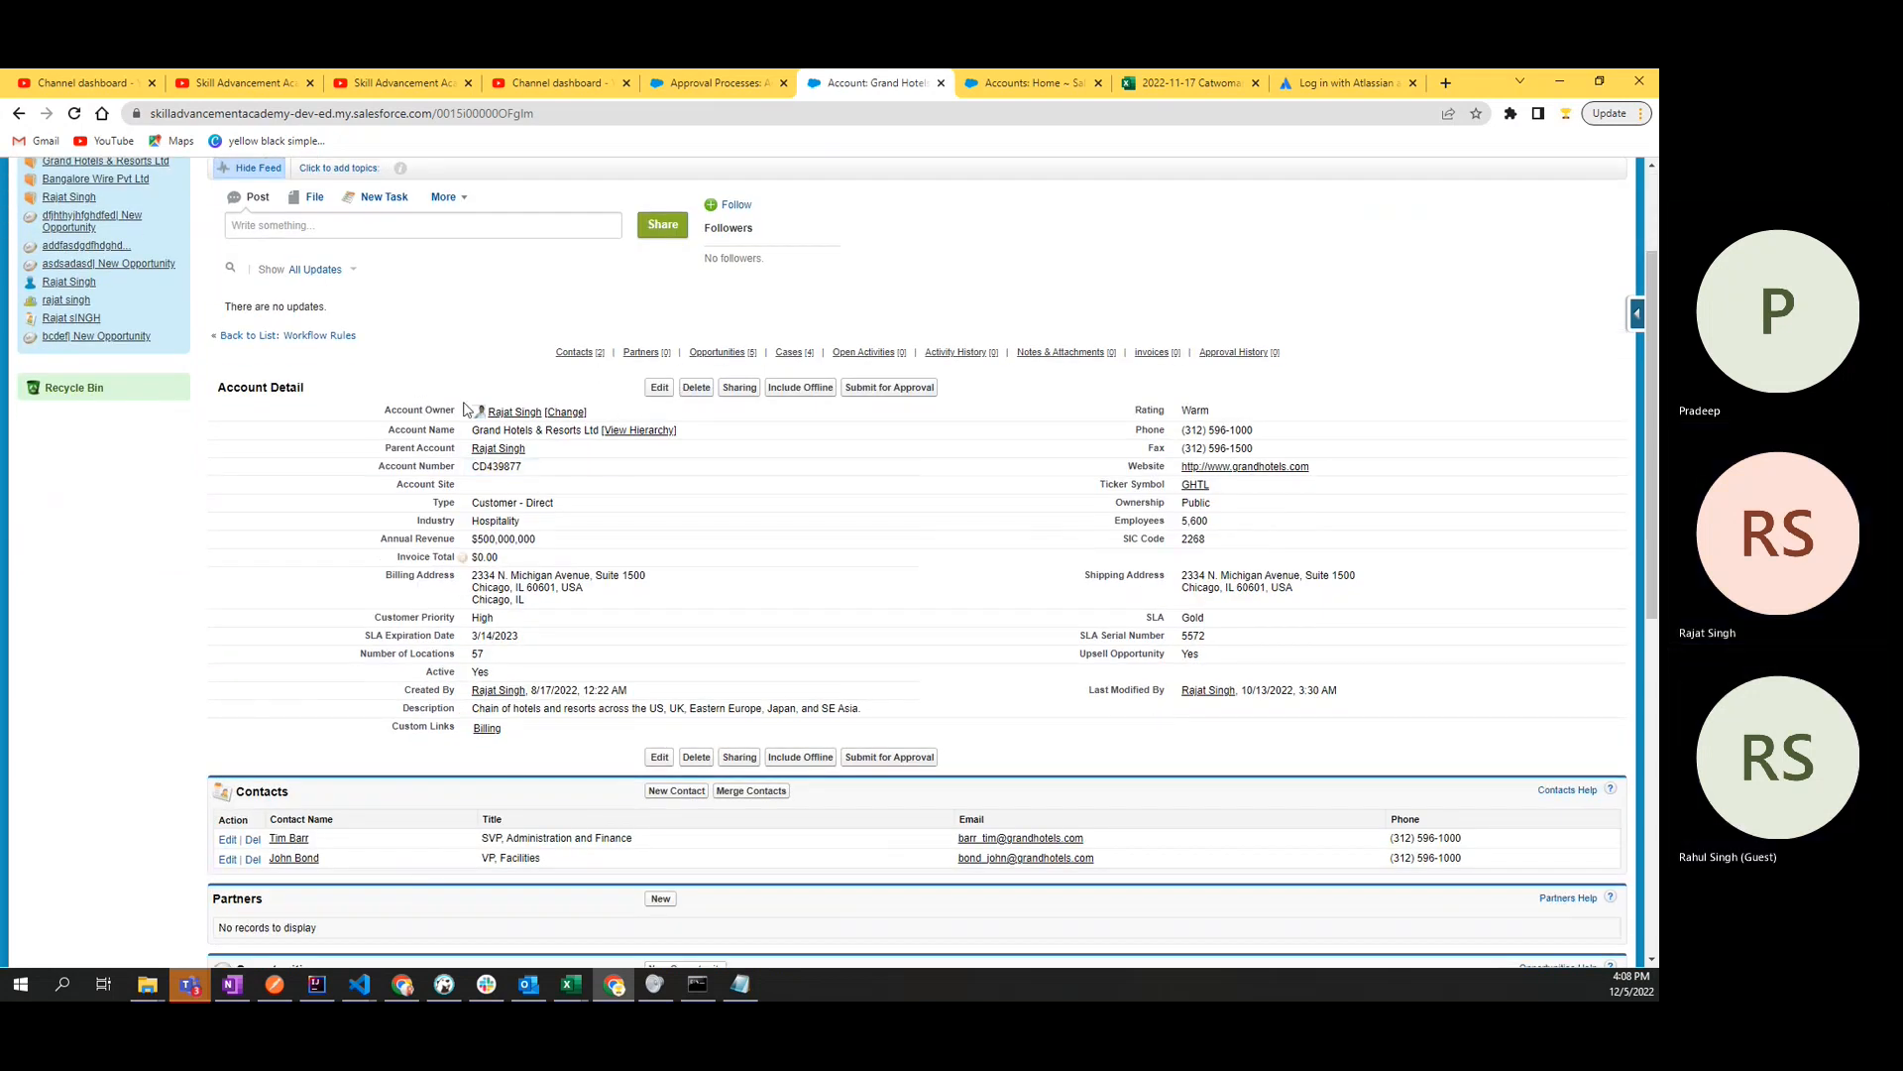
left_click(659, 387)
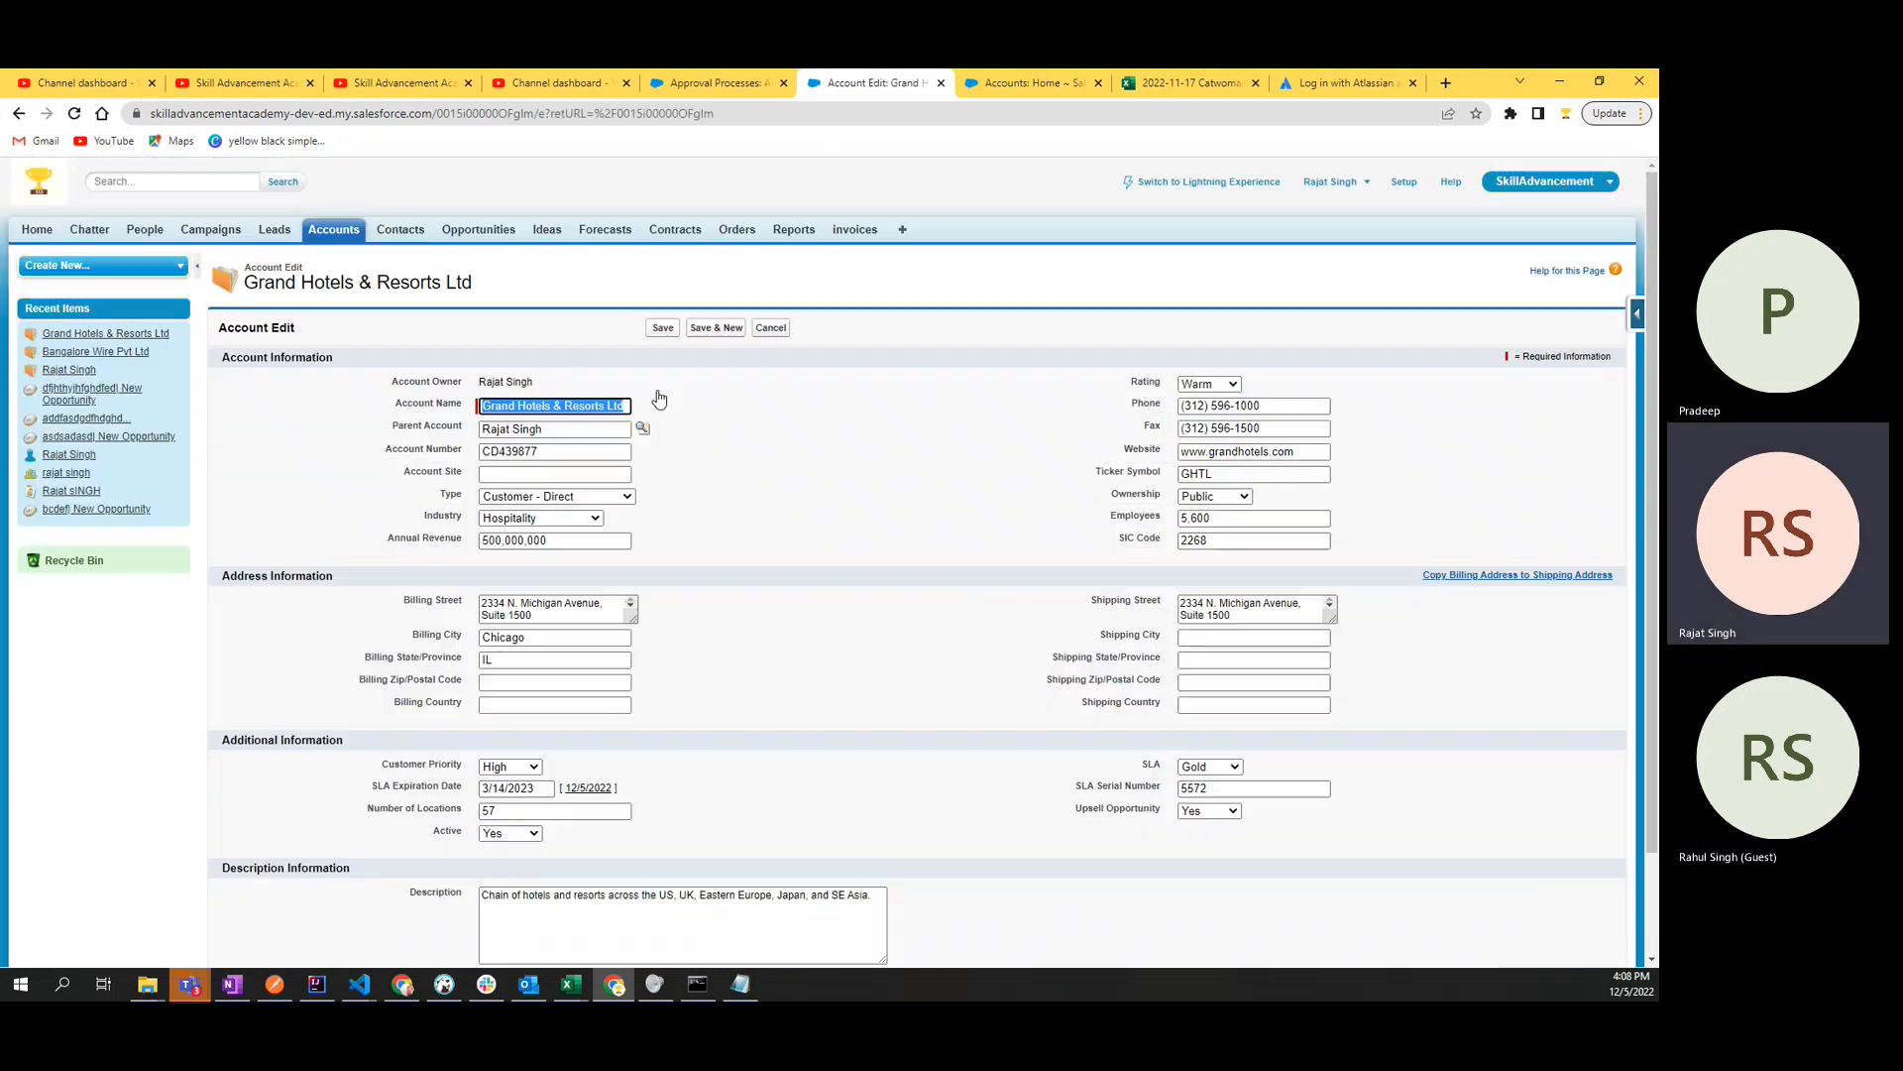
scroll(652, 790, "down", 2)
left_click(511, 714)
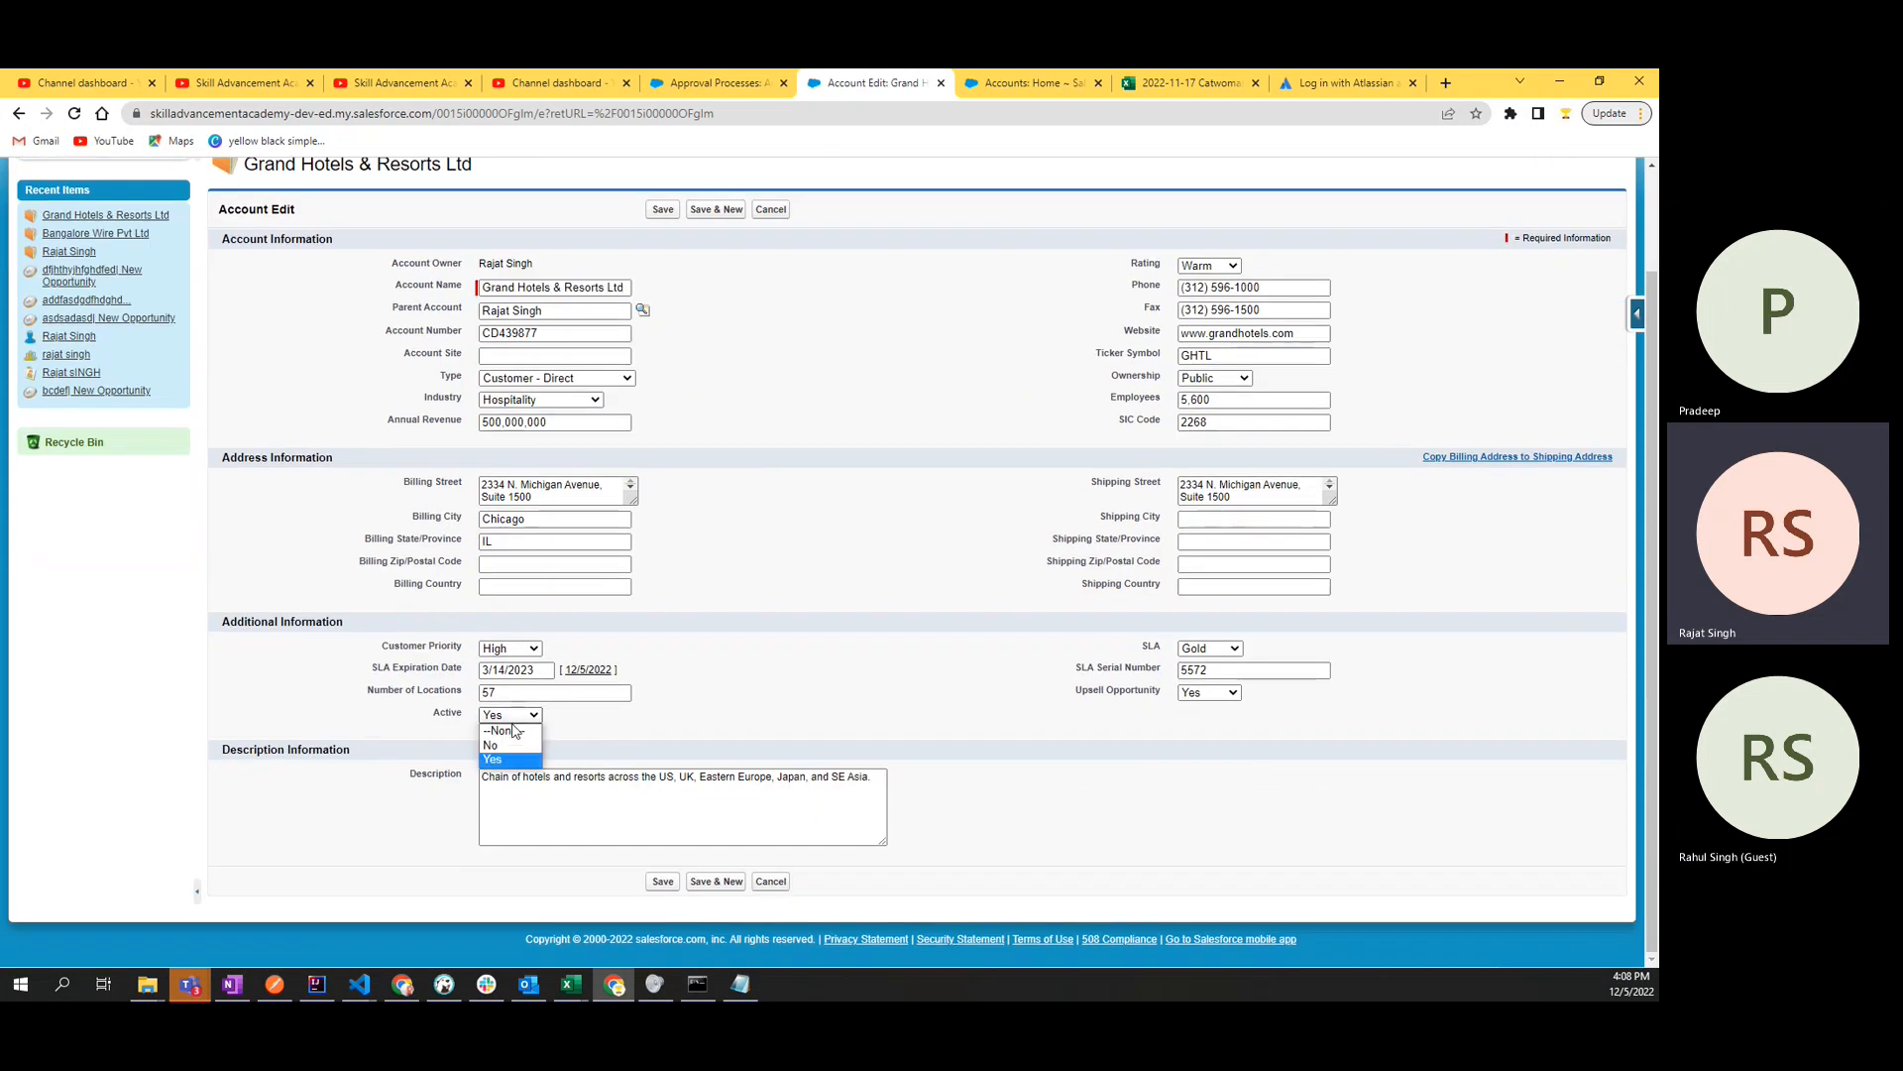
left_click(490, 745)
left_click(658, 884)
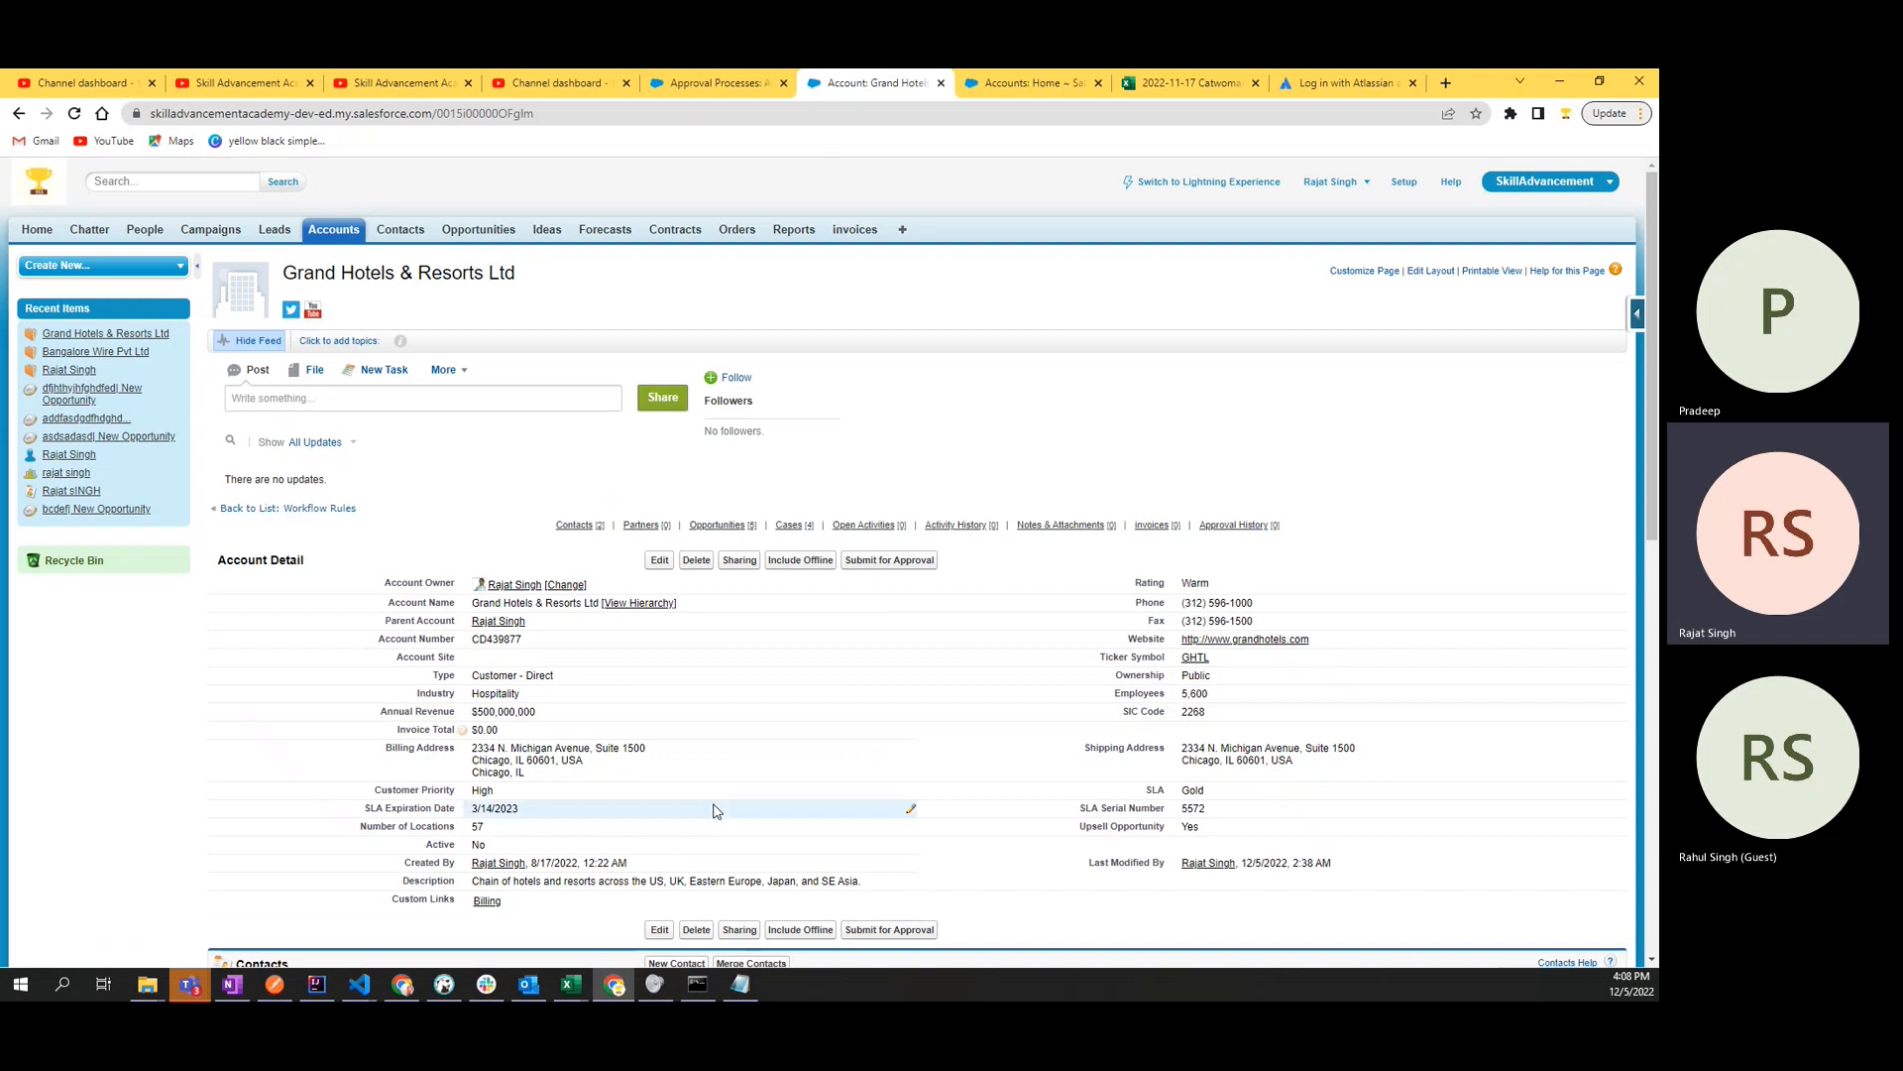
- Try to submit the Grand Hotels & Resorts Ltd account for approval and read the explanation on the submission page
left_click(911, 562)
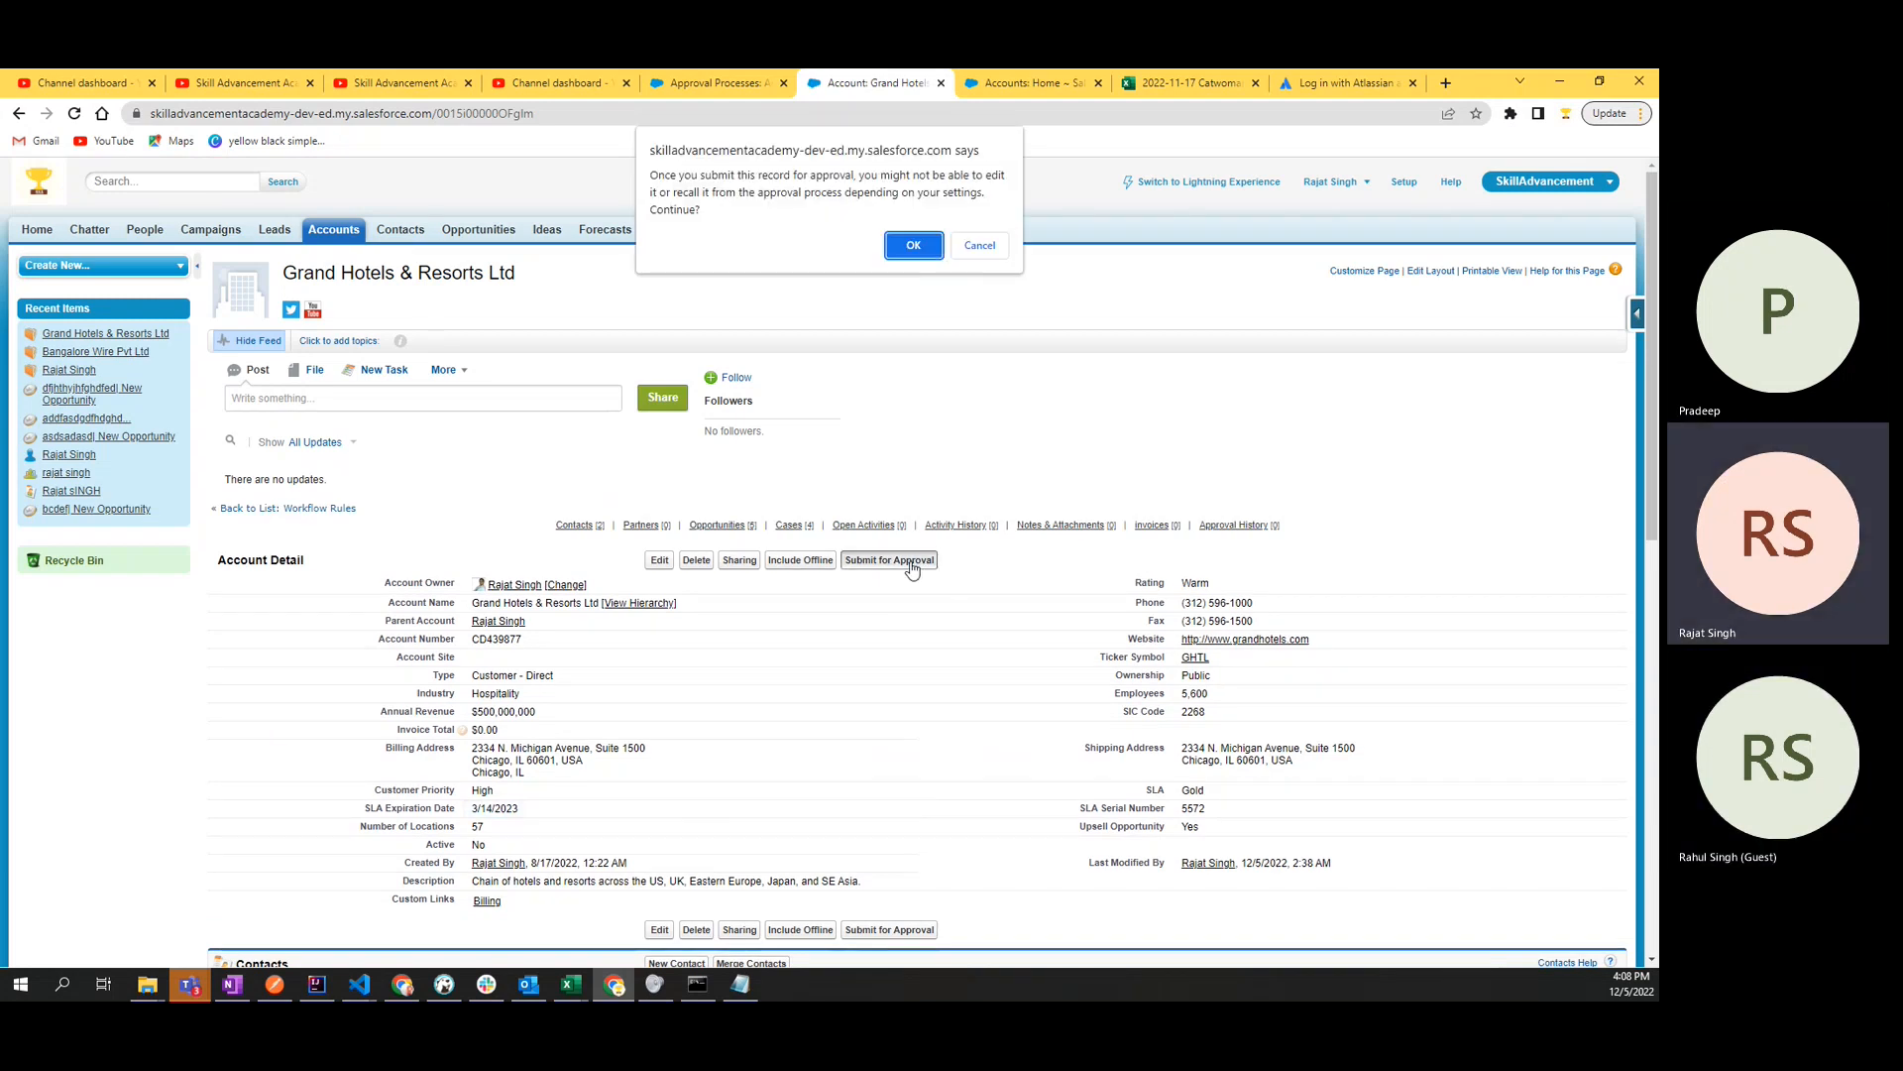
left_click(908, 253)
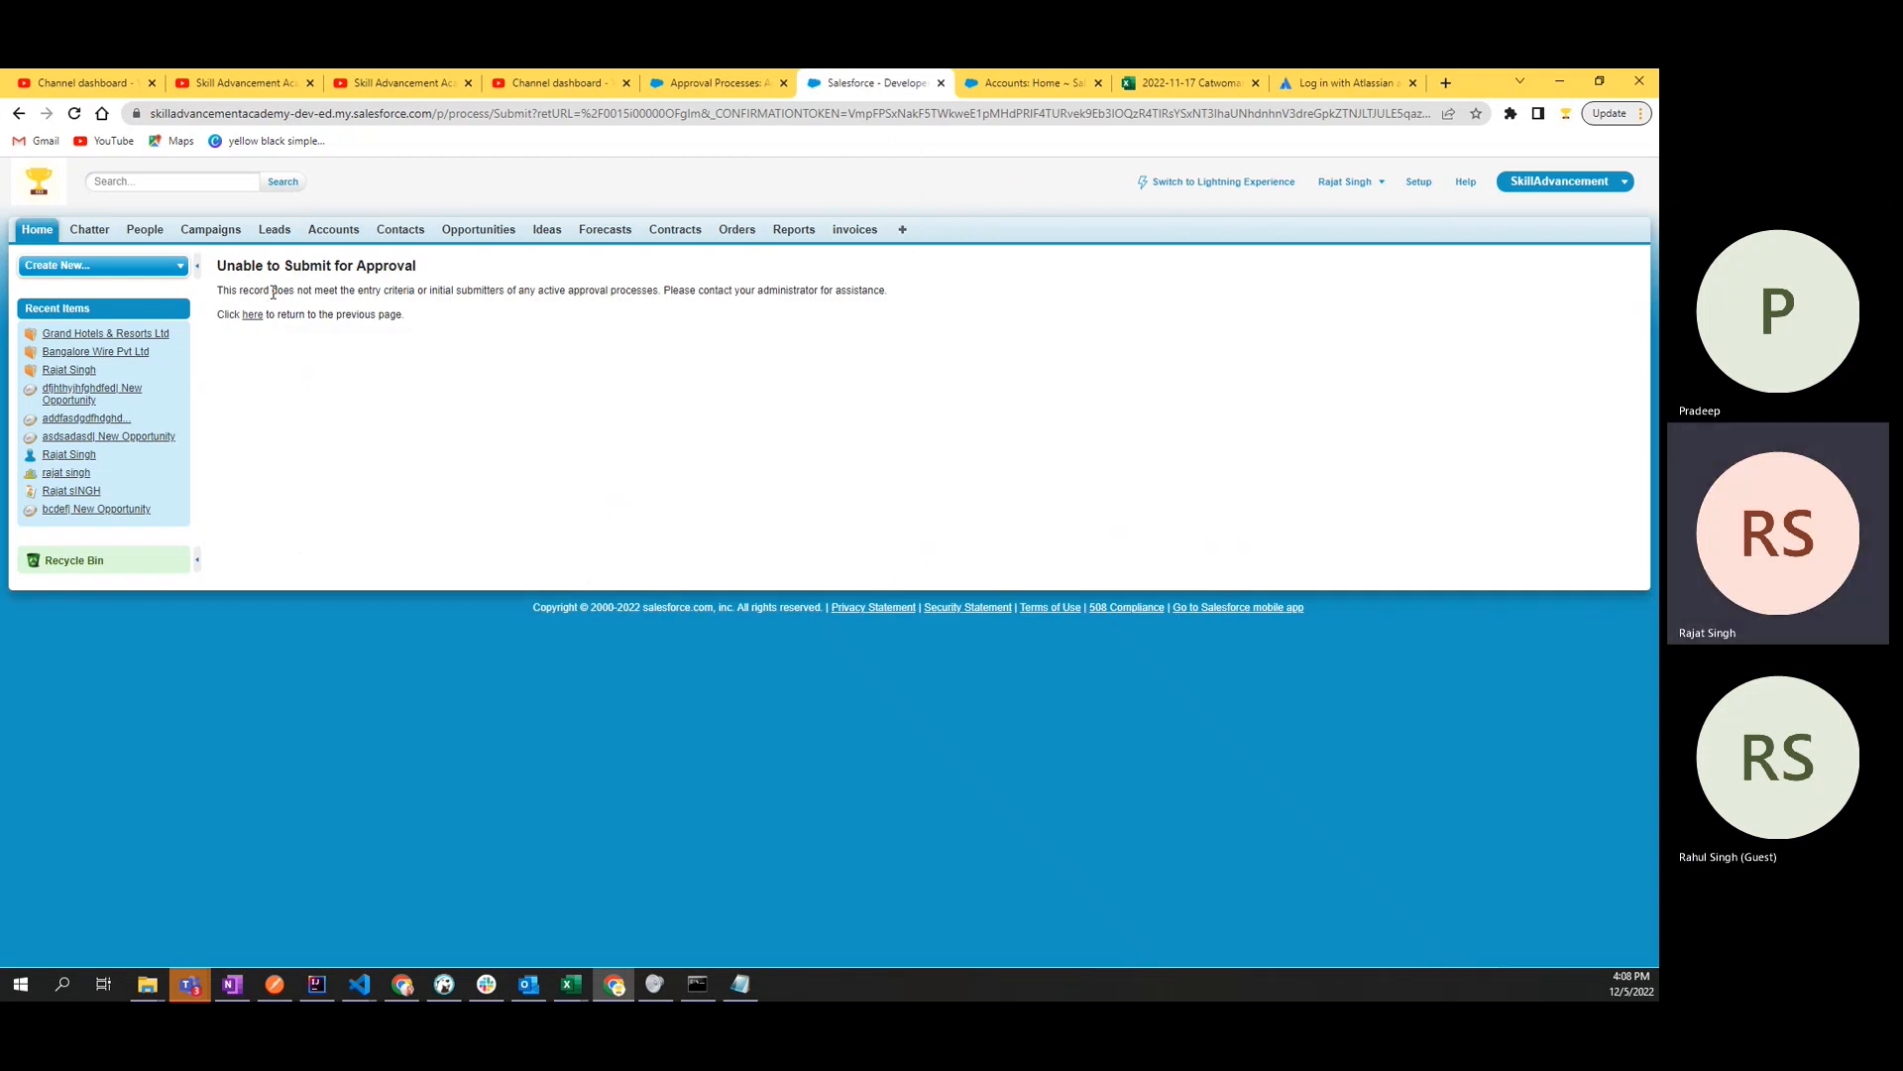
left_click_drag(274, 293, 420, 293)
double_click(485, 288)
left_click(486, 313)
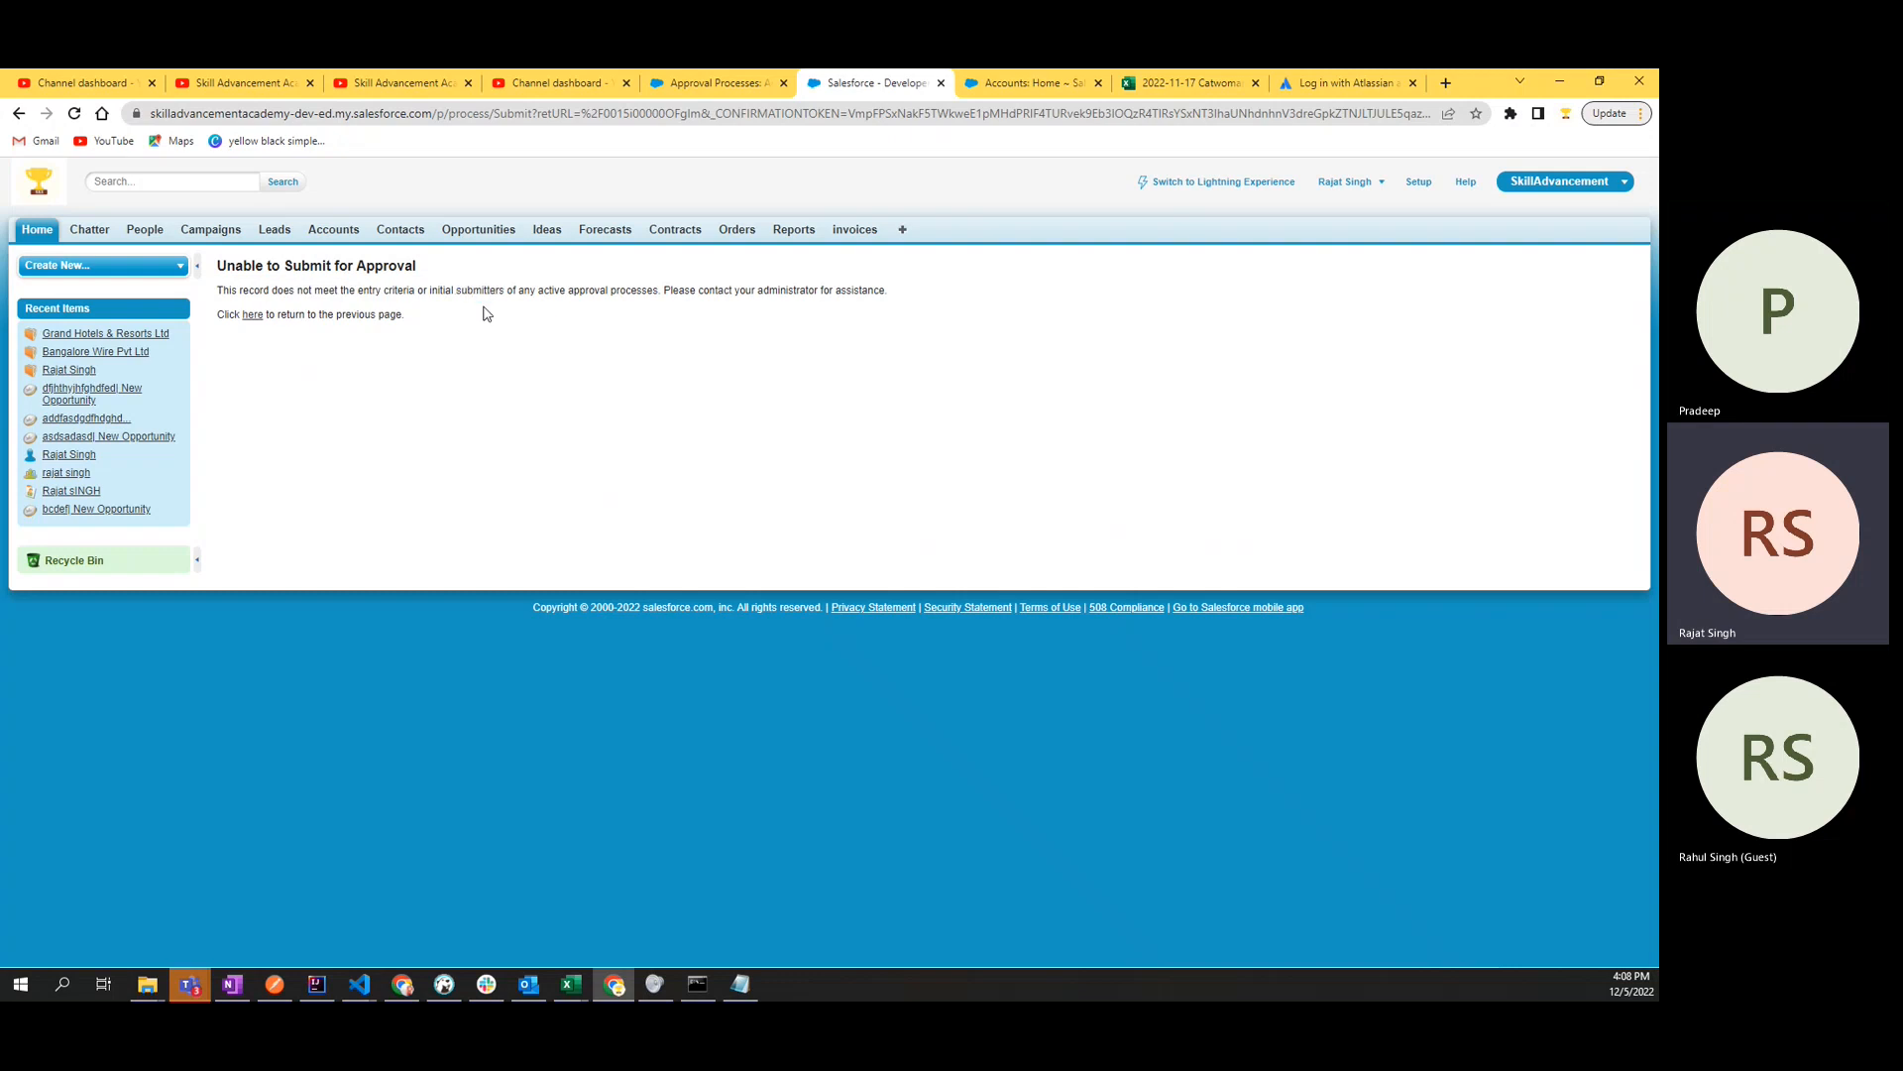
double_click(631, 289)
left_click(626, 338)
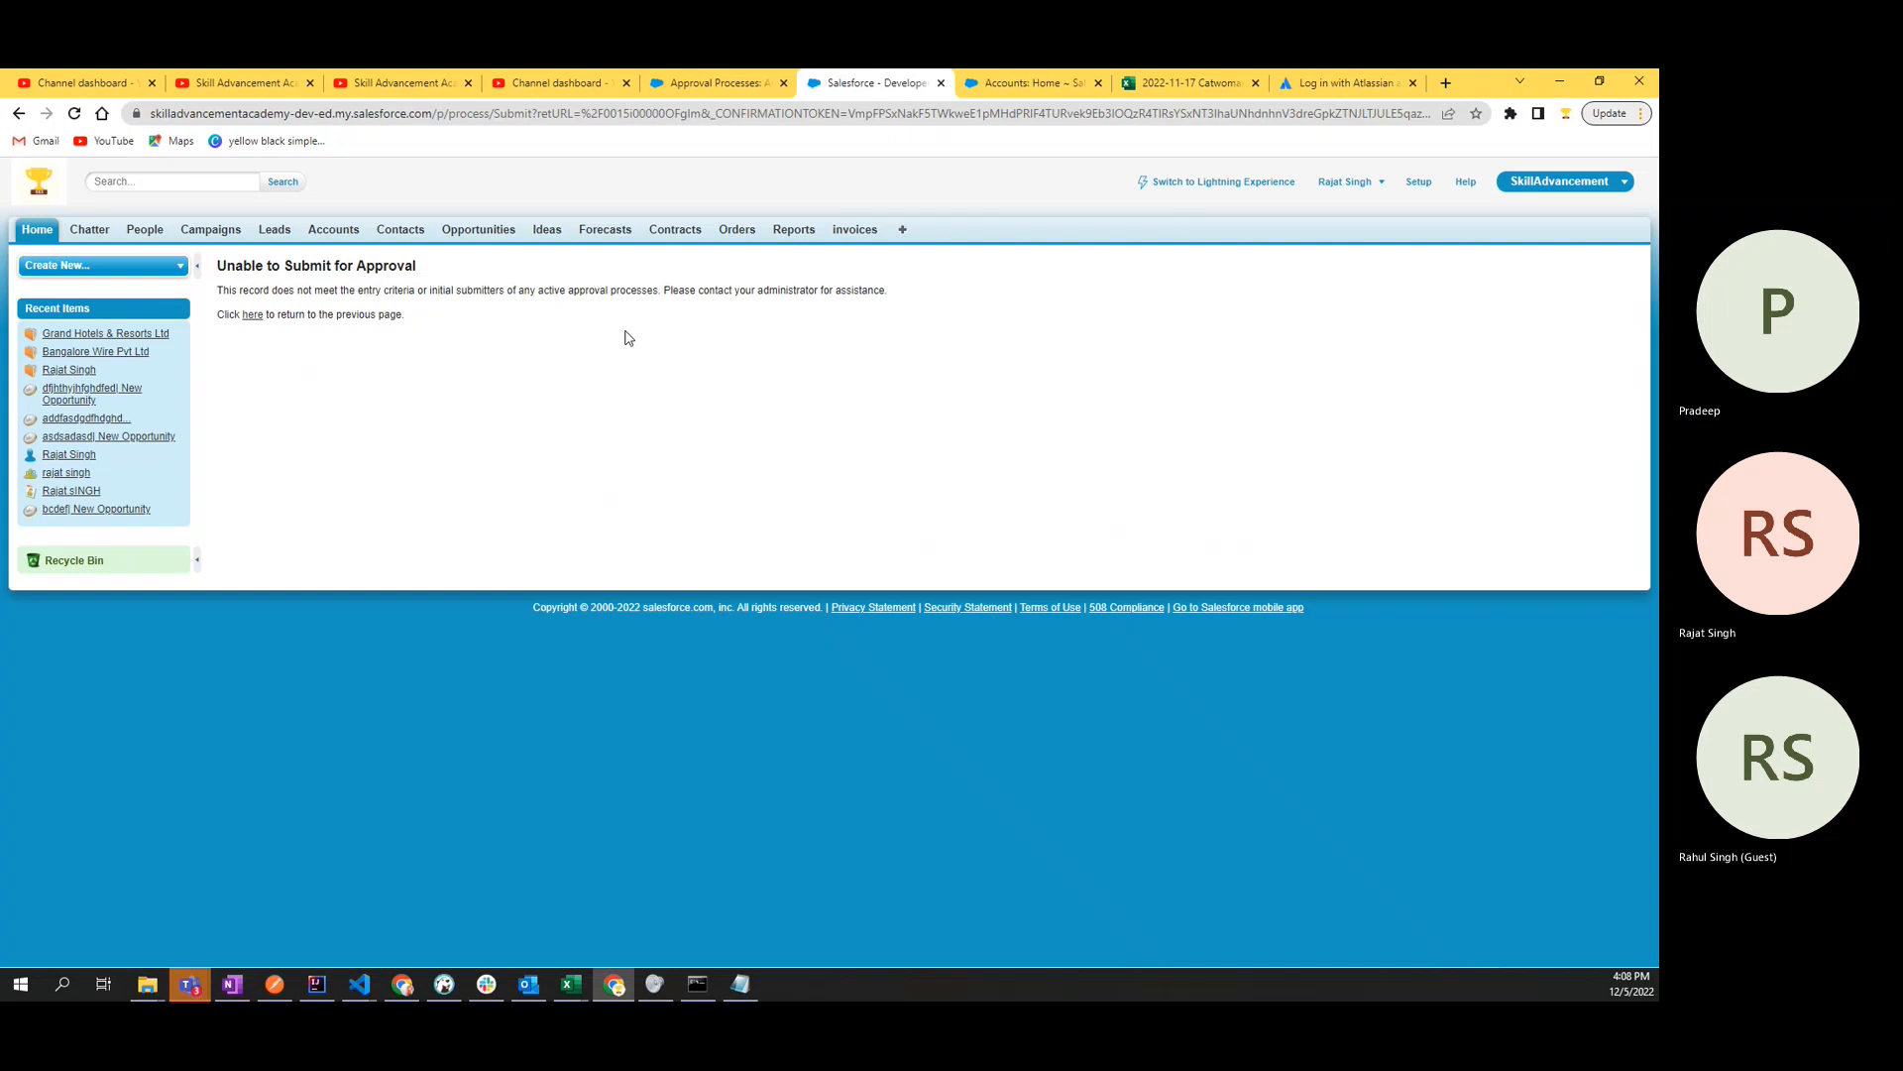
- Recheck the Grand Hotels & Resorts Ltd account's details and return to the "Approval on new Accounts" process definition
left_click(251, 314)
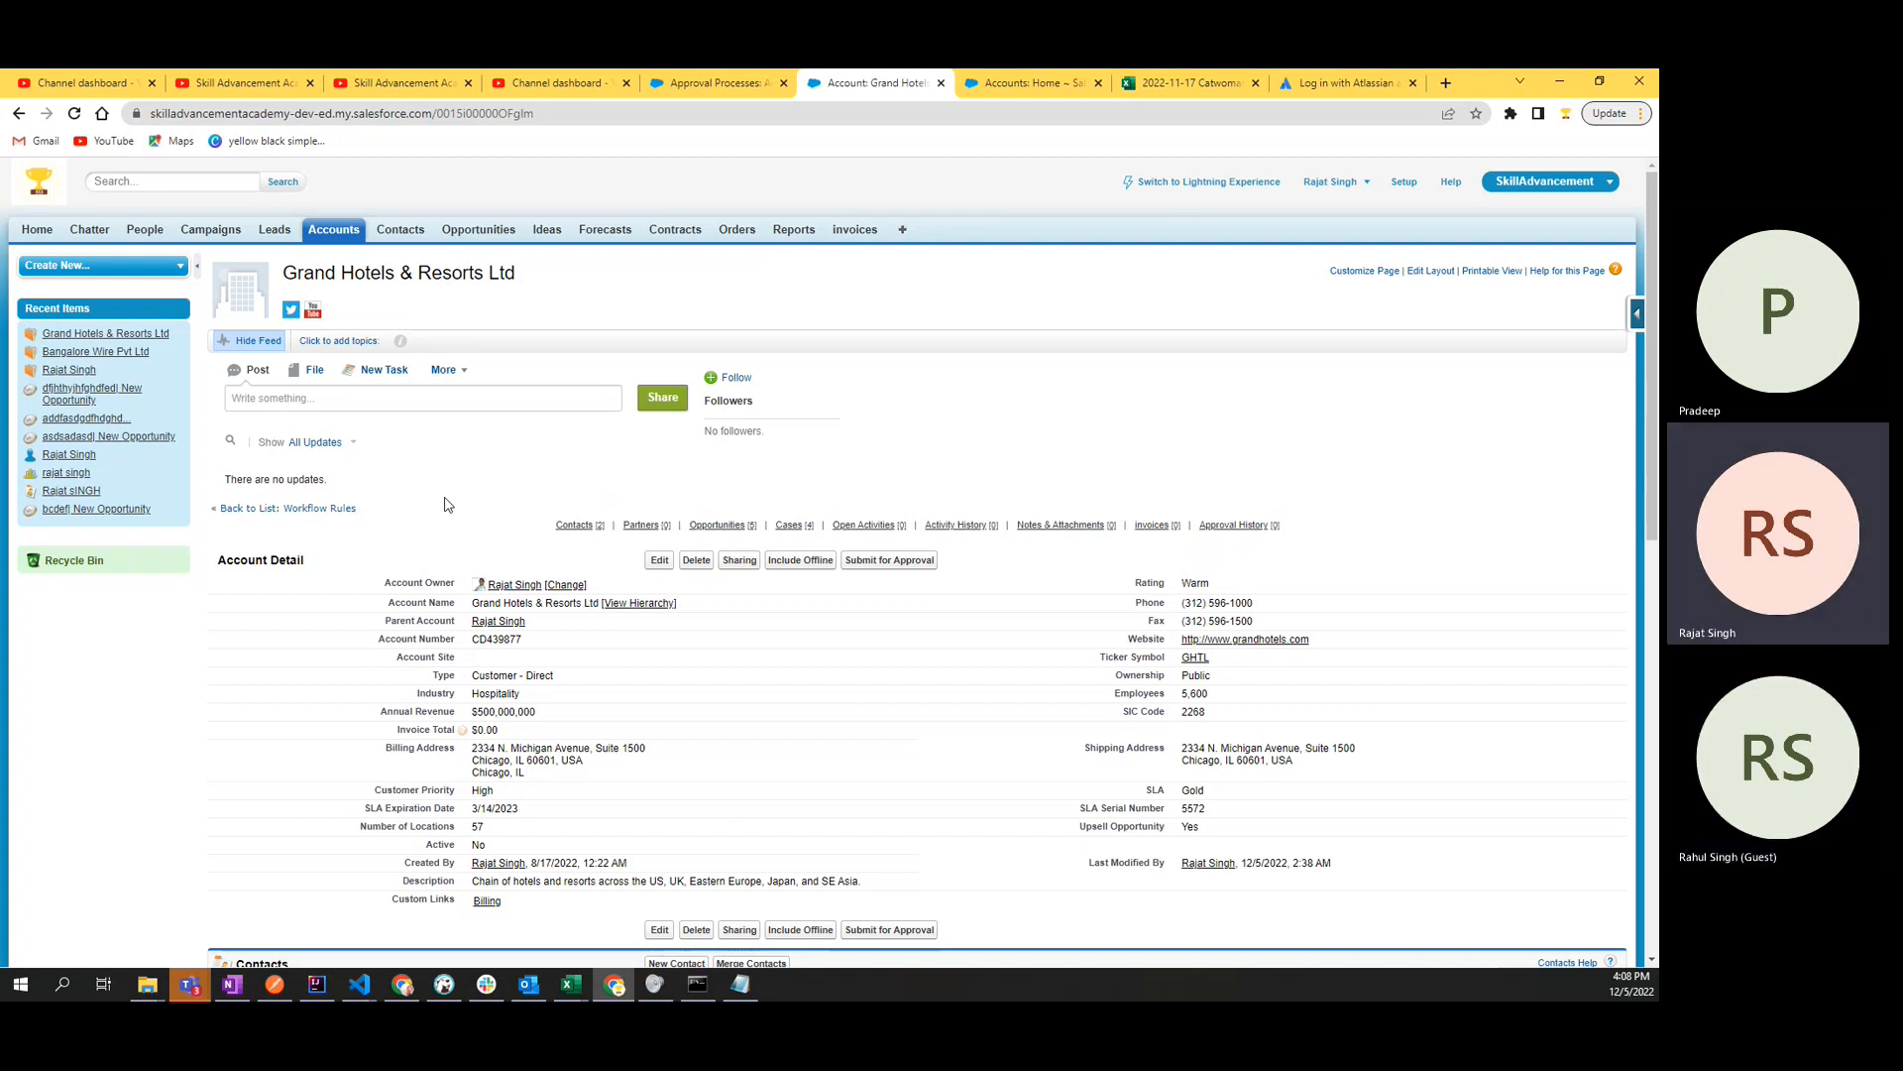
scroll(444, 505, "down", 4)
scroll(446, 498, "up", 3)
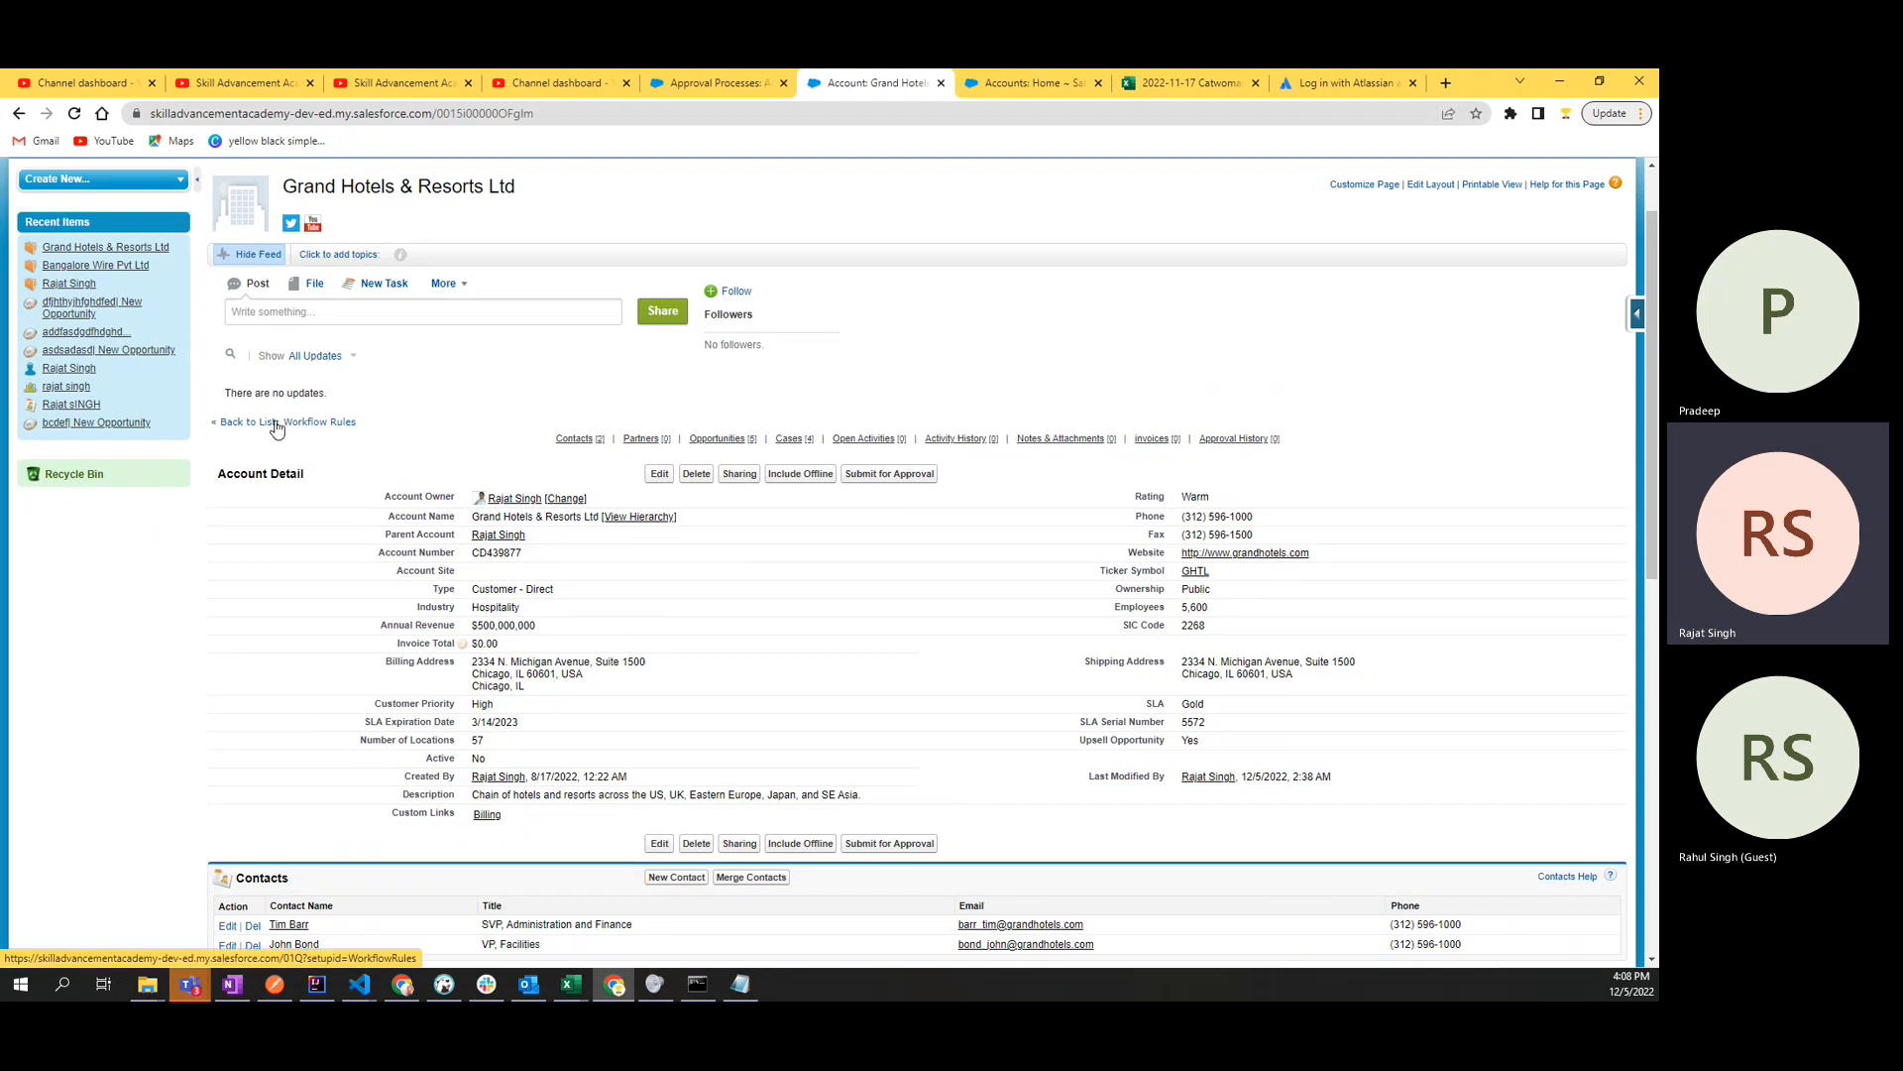
scroll(275, 426, "up", 1)
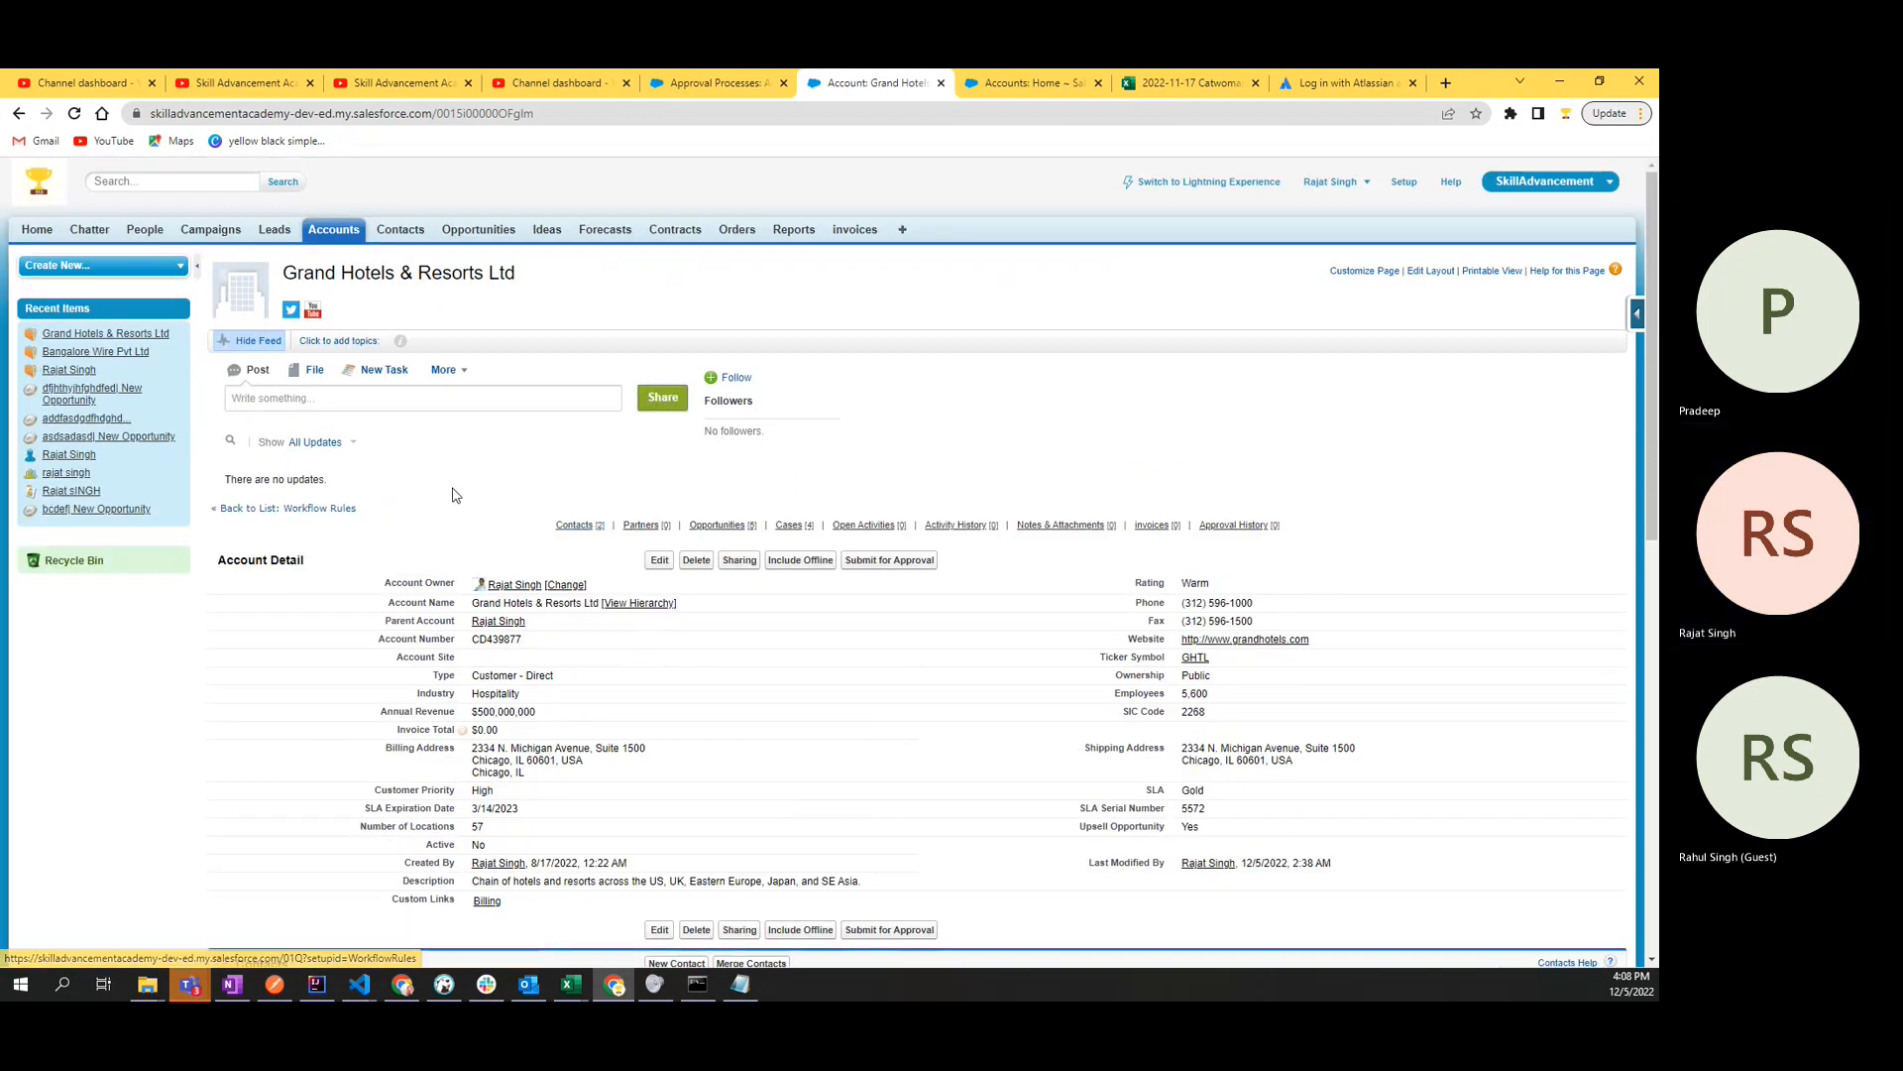
key("ctrl+shift+Tab")
scroll(455, 494, "up", 3)
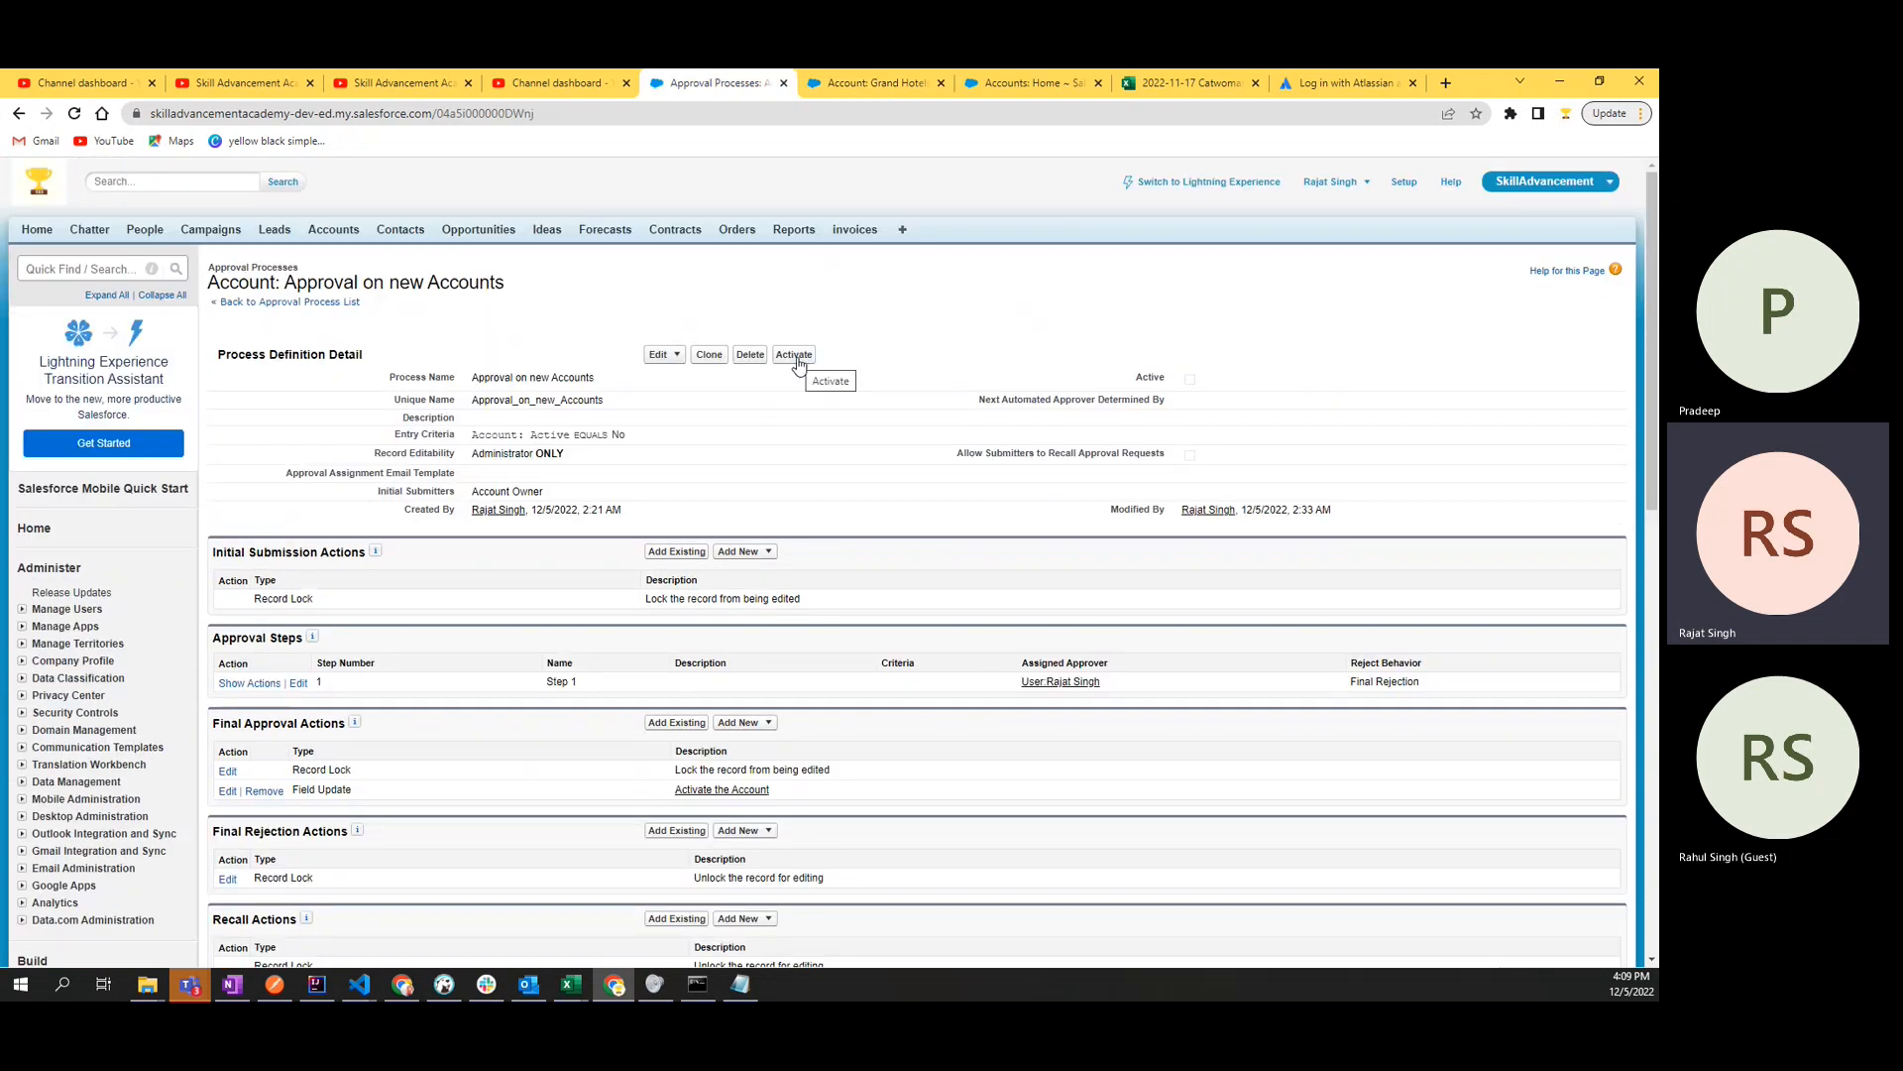
- Activate the "Approval on new Accounts" approval process
scroll(796, 363, "down", 1)
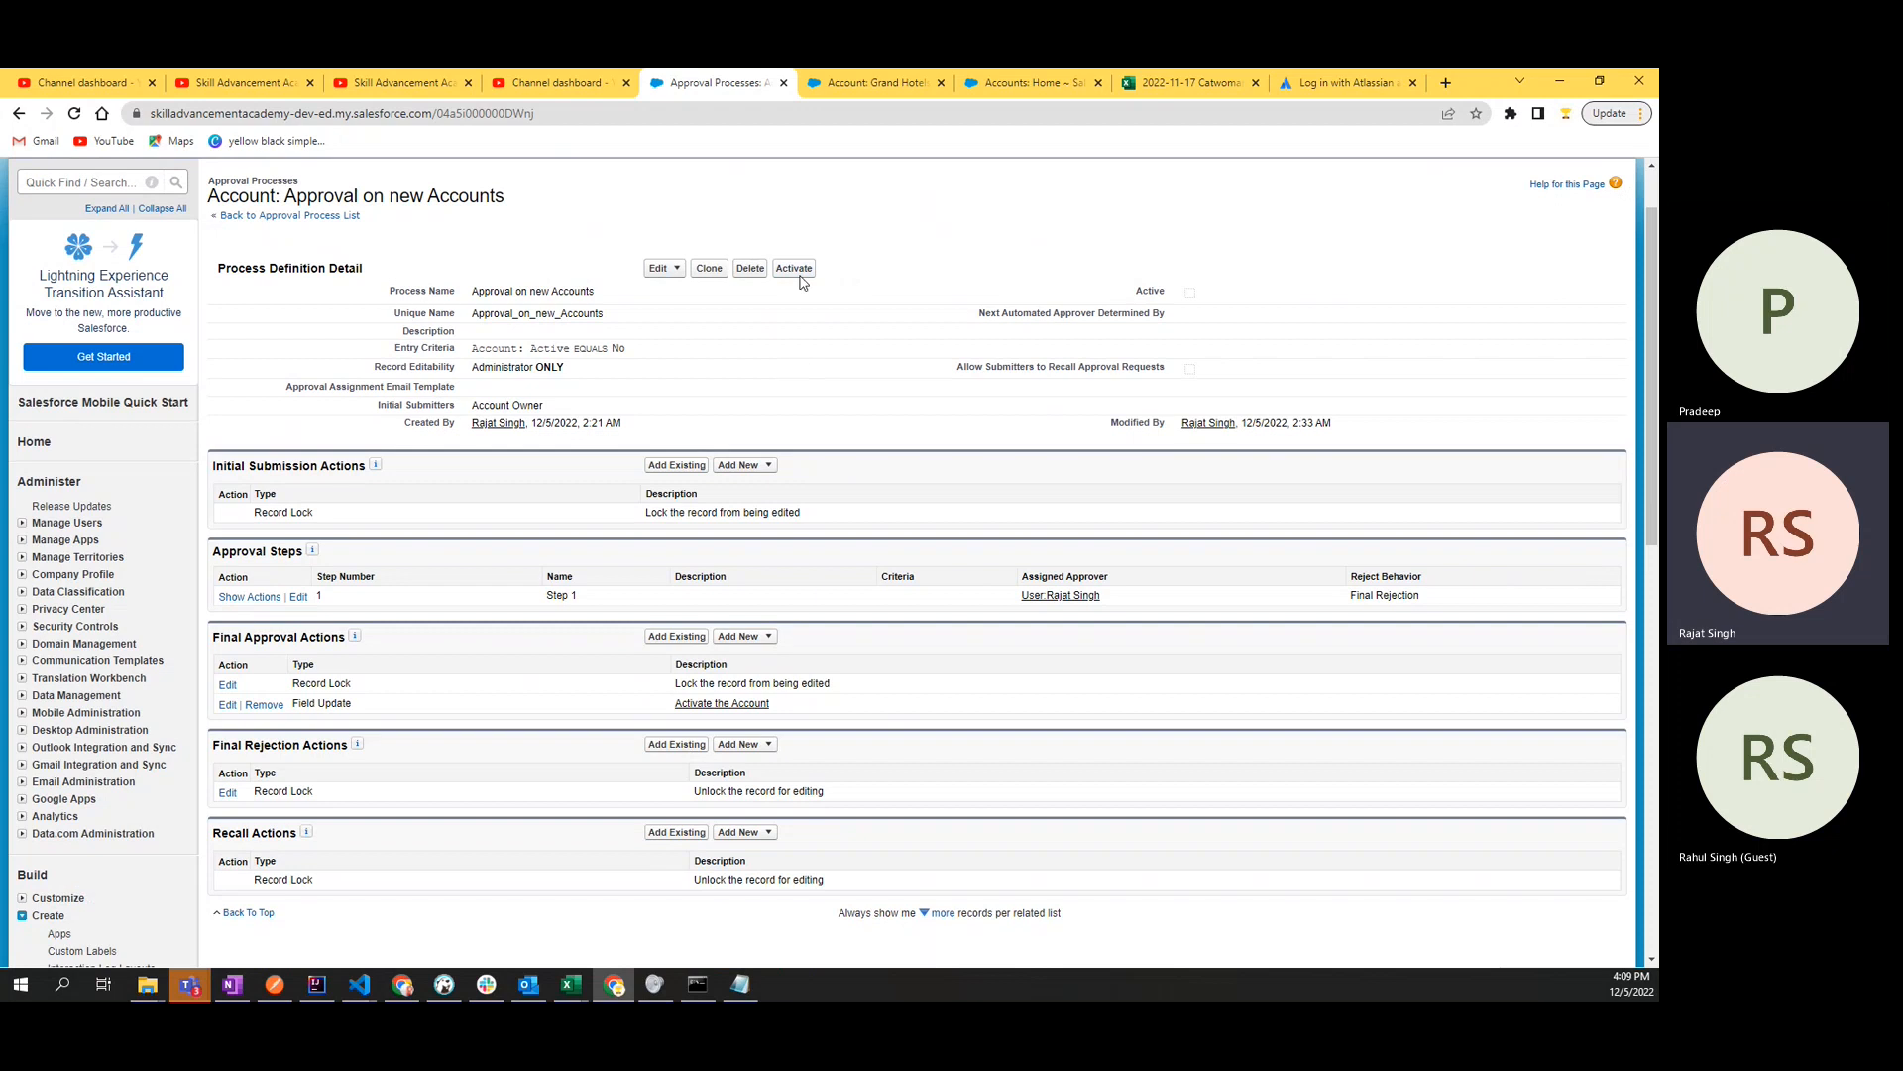
left_click(796, 270)
left_click(897, 256)
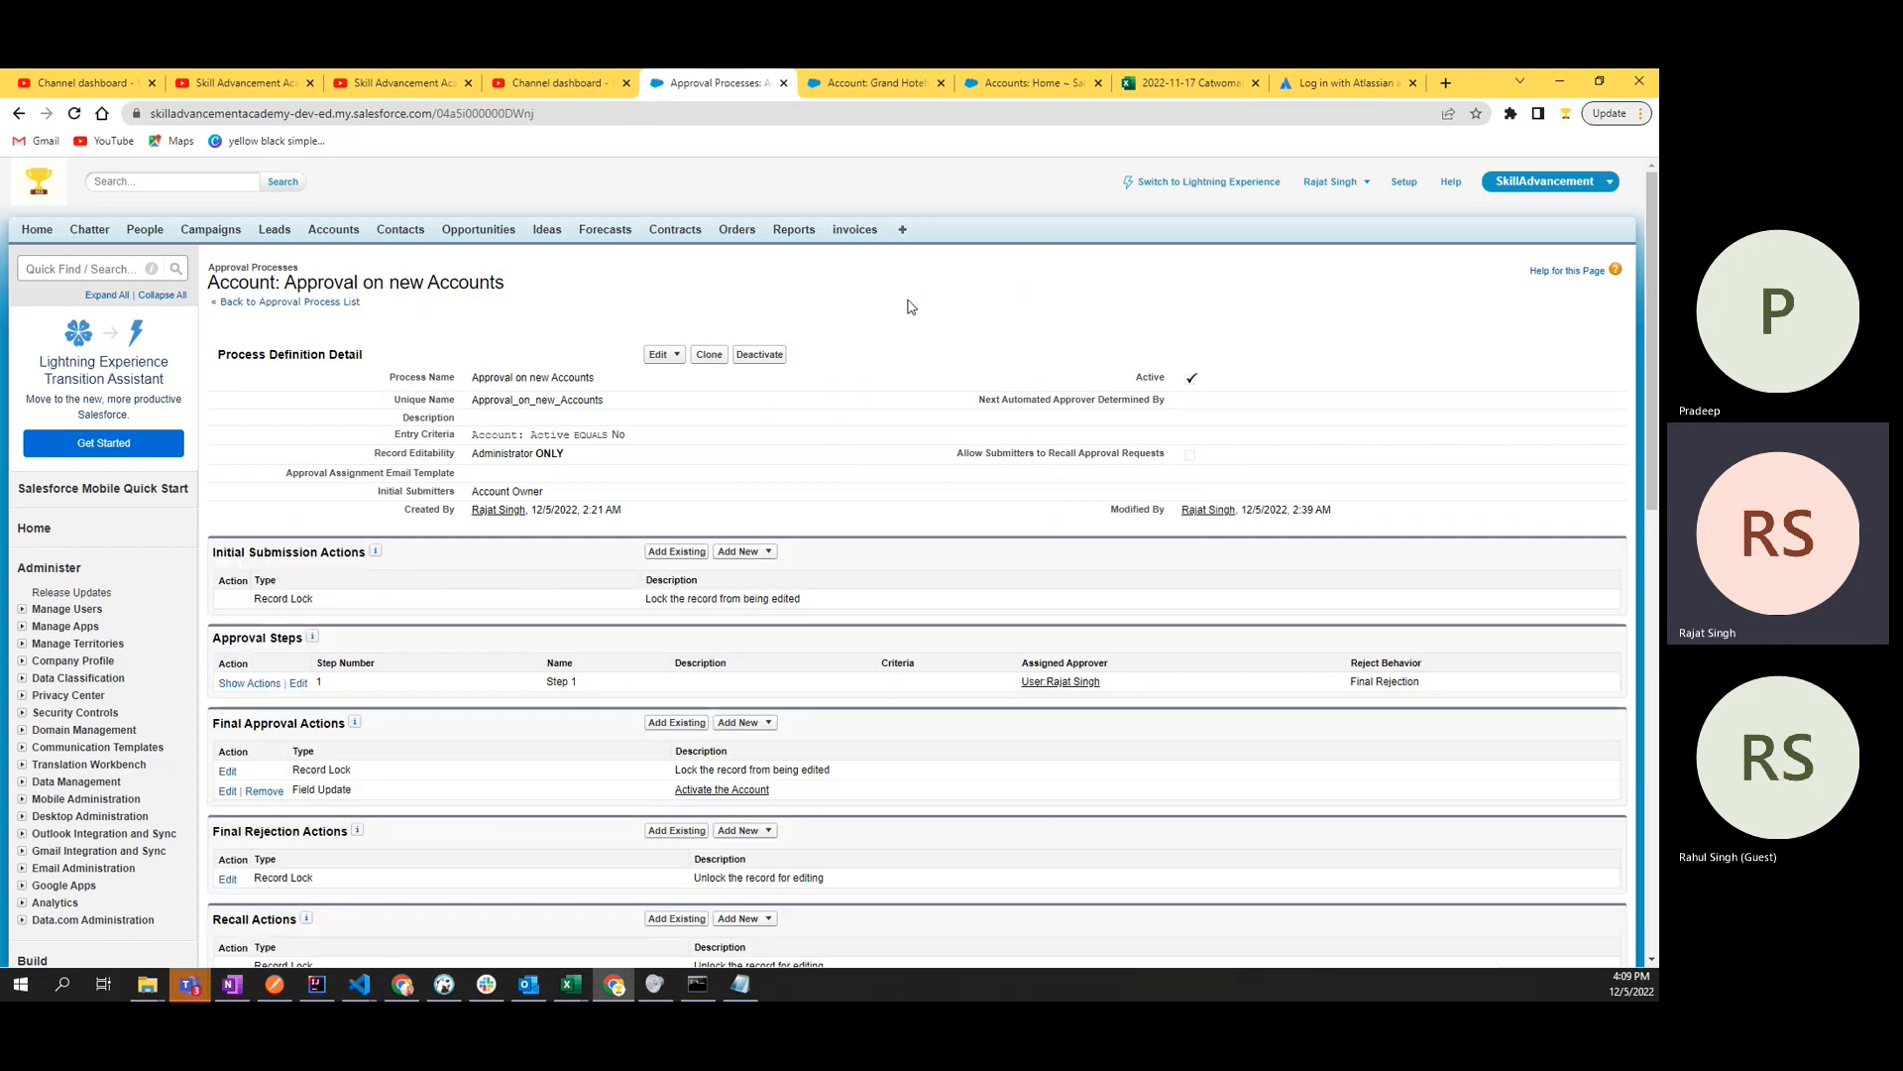
- Return to the Grand Hotels & Resorts Ltd account and submit it for approval
key("ctrl+Tab")
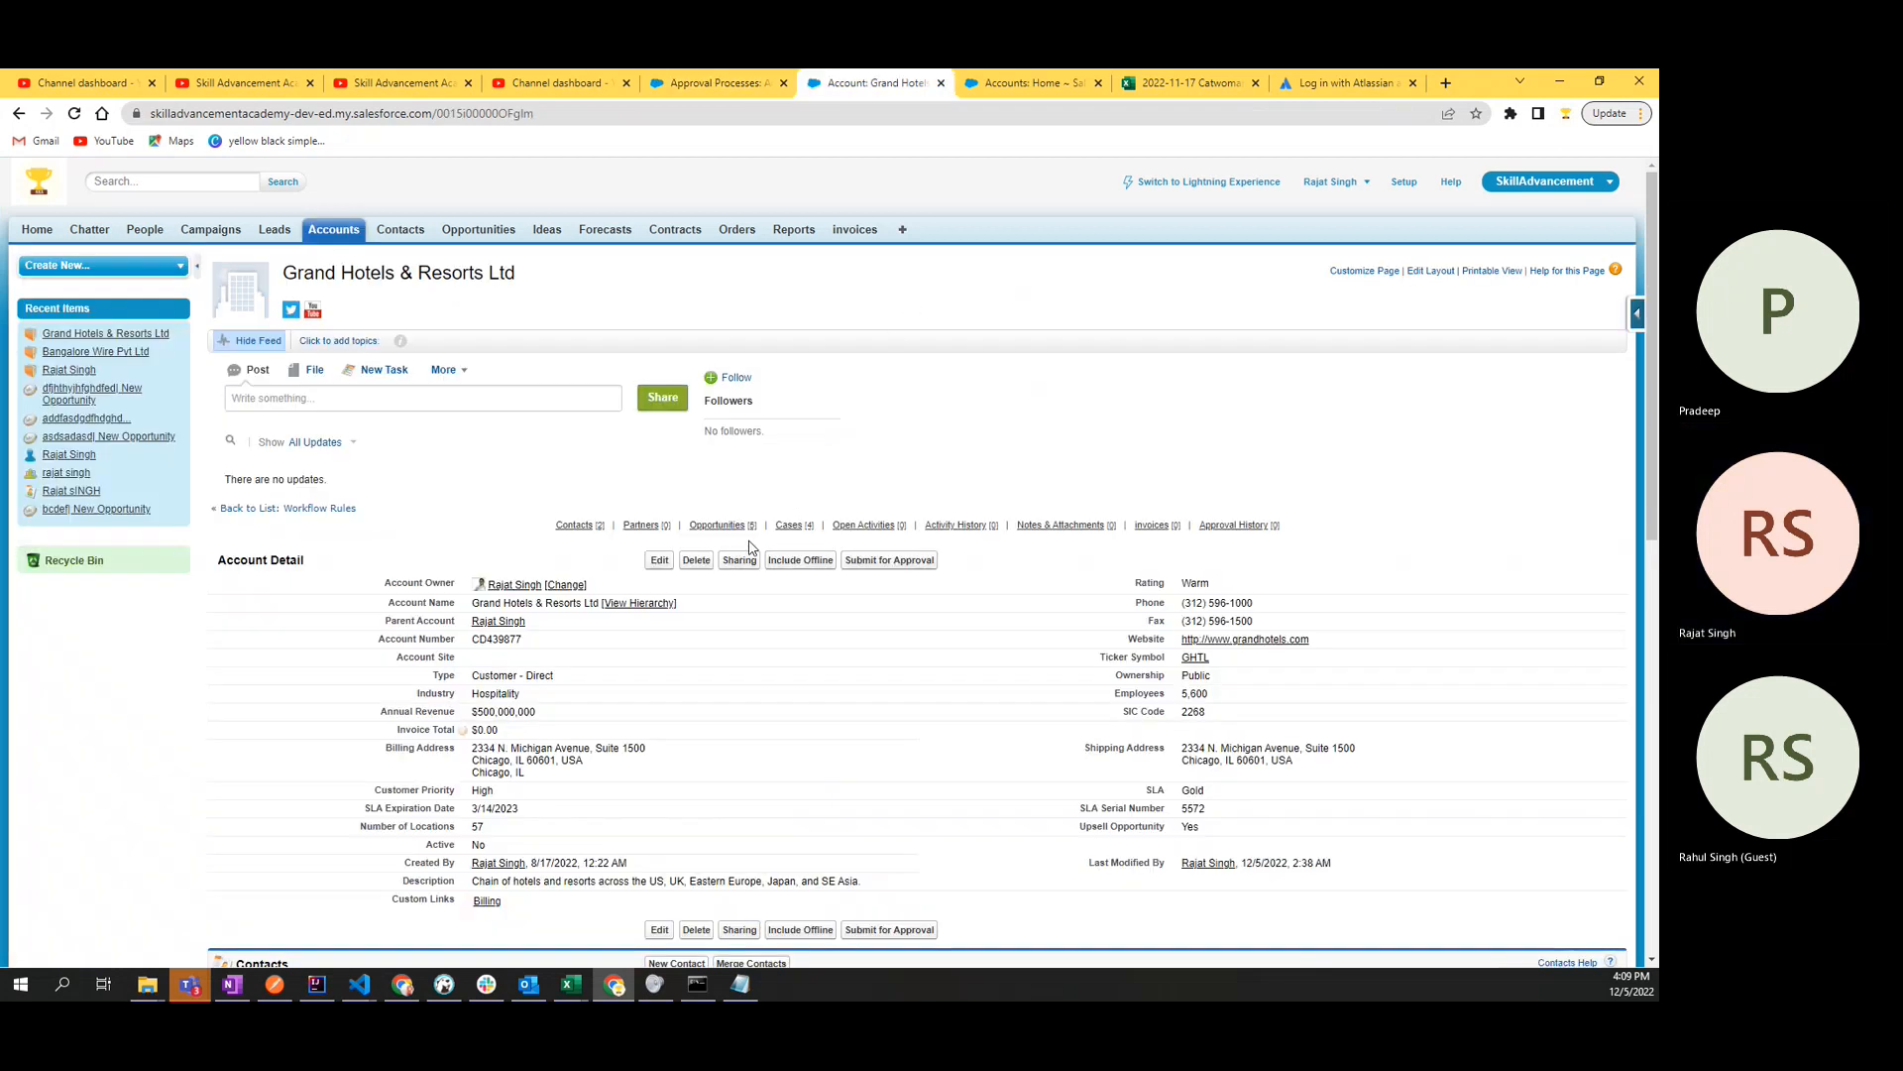
left_click(890, 561)
left_click(910, 248)
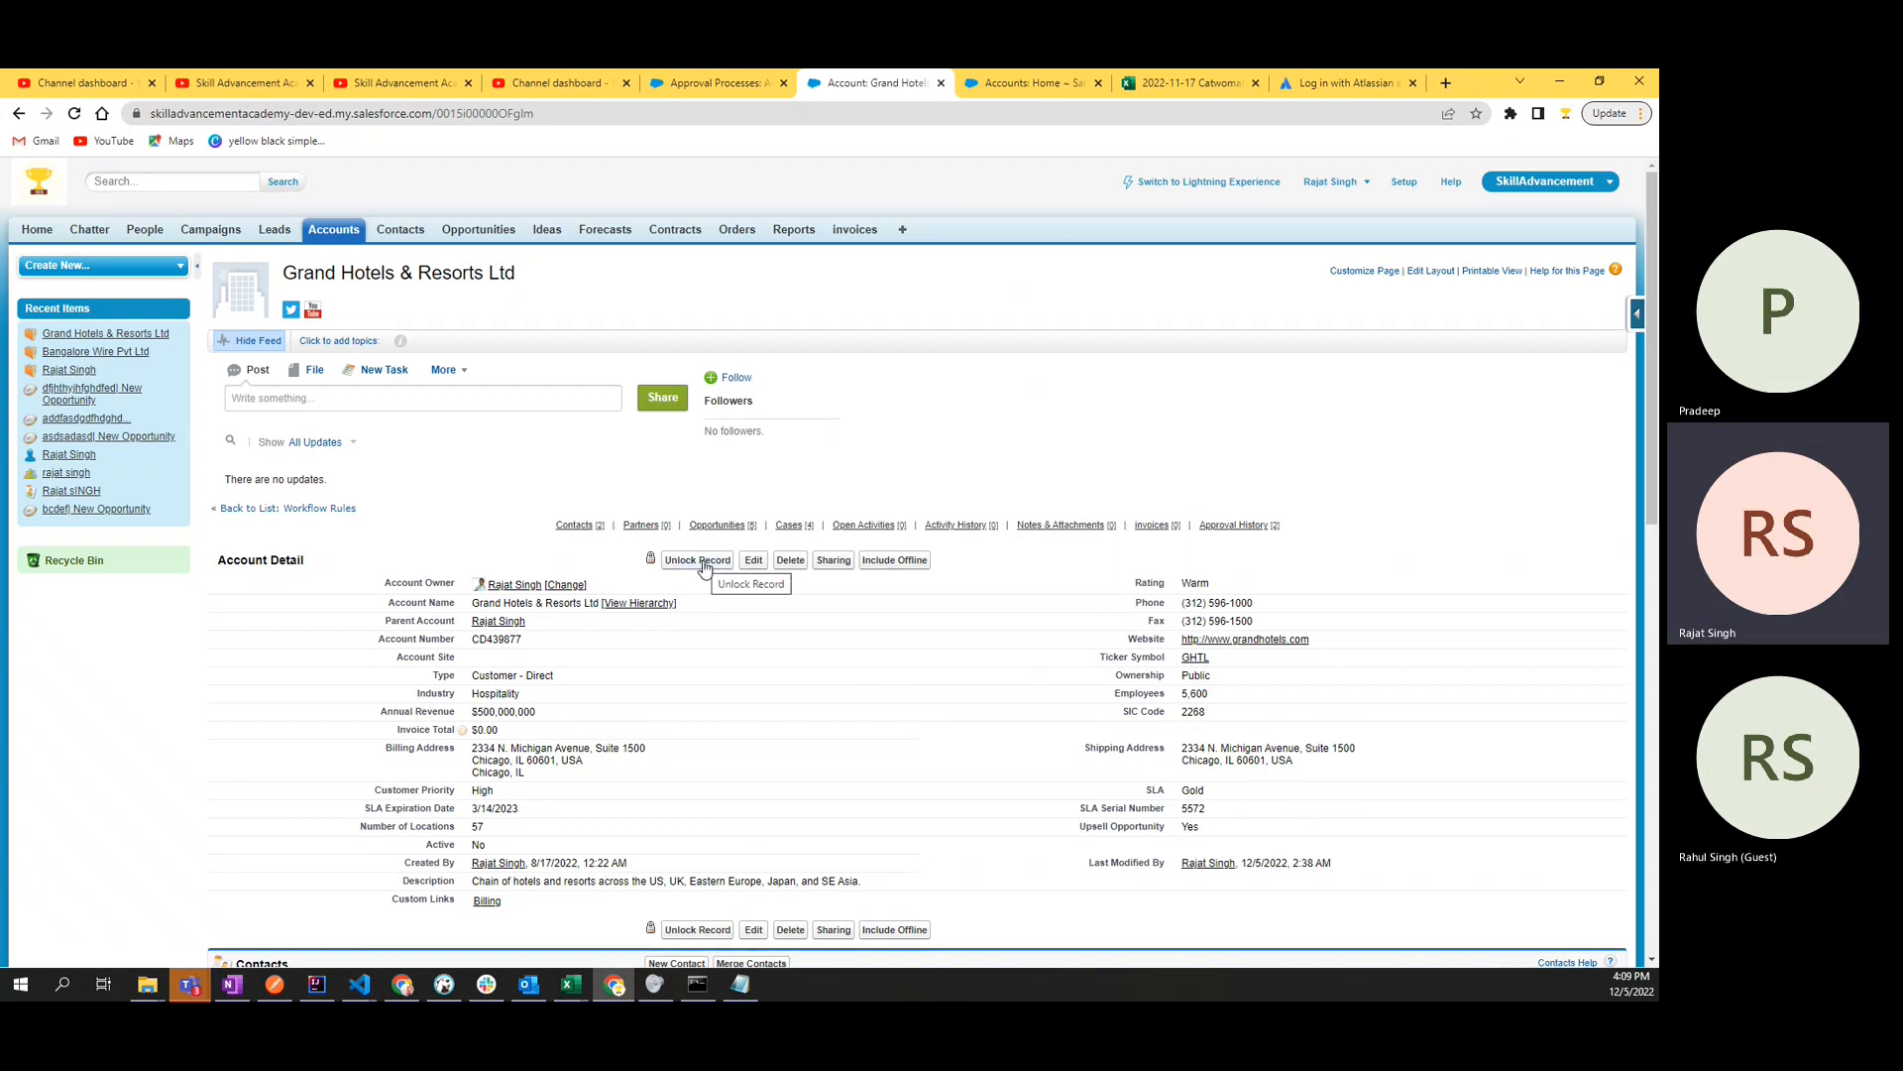
- Look through the account's related lists and examine the Approval History entries with their available actions
scroll(1084, 662, "down", 1)
scroll(1083, 662, "down", 6)
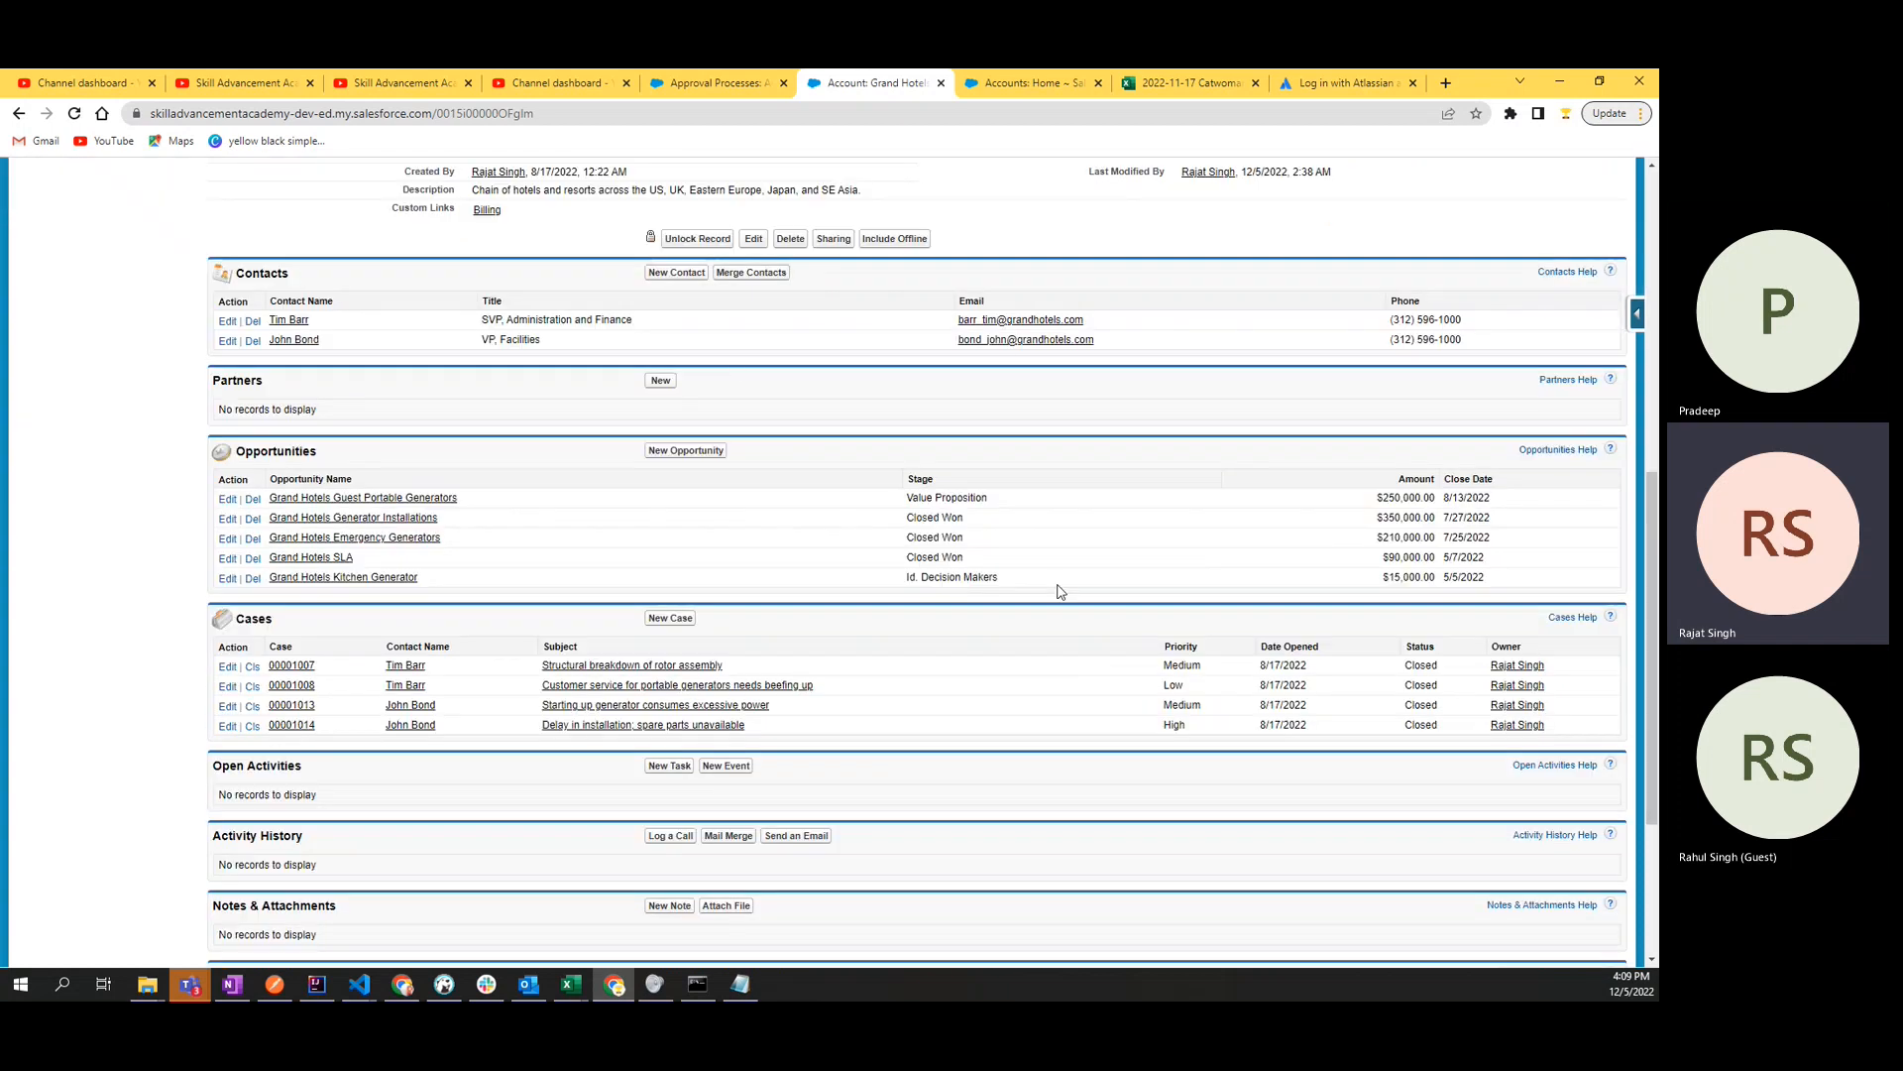
scroll(935, 608, "down", 2)
scroll(939, 605, "up", 10)
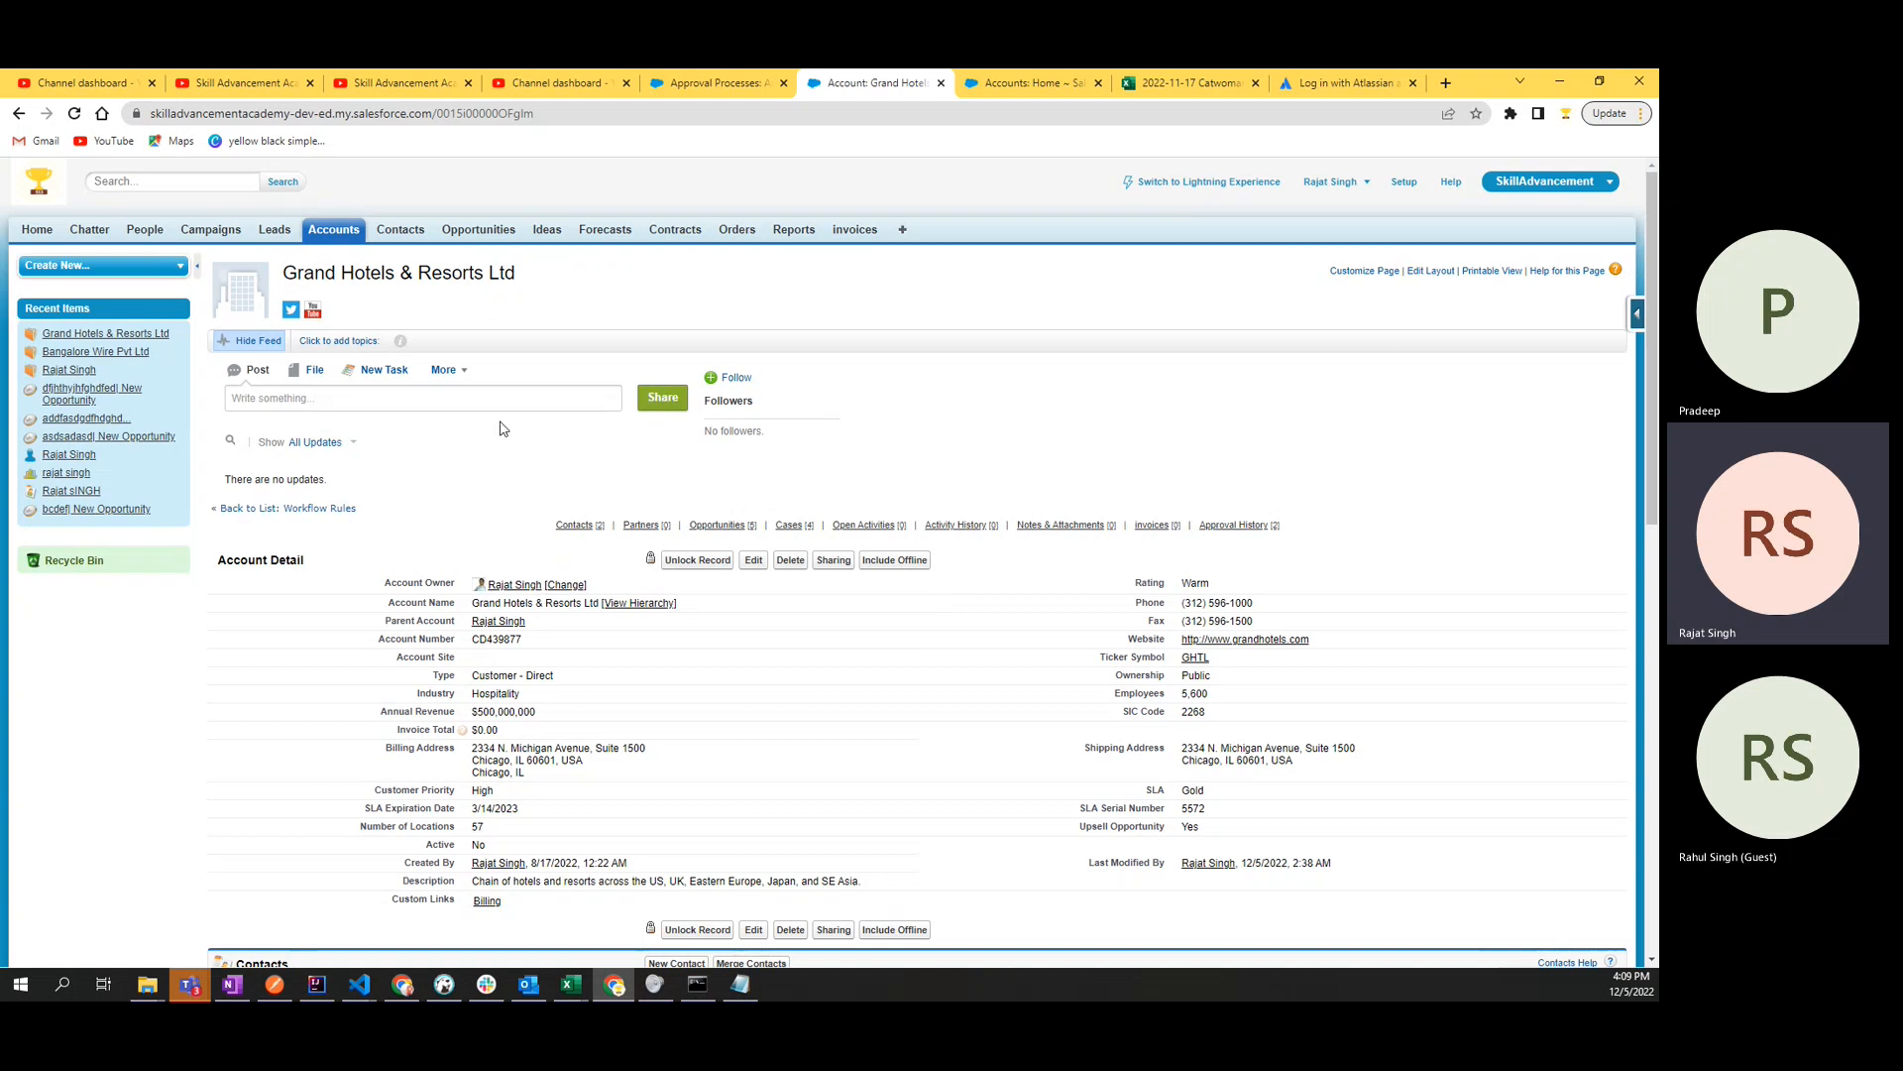
scroll(979, 534, "down", 10)
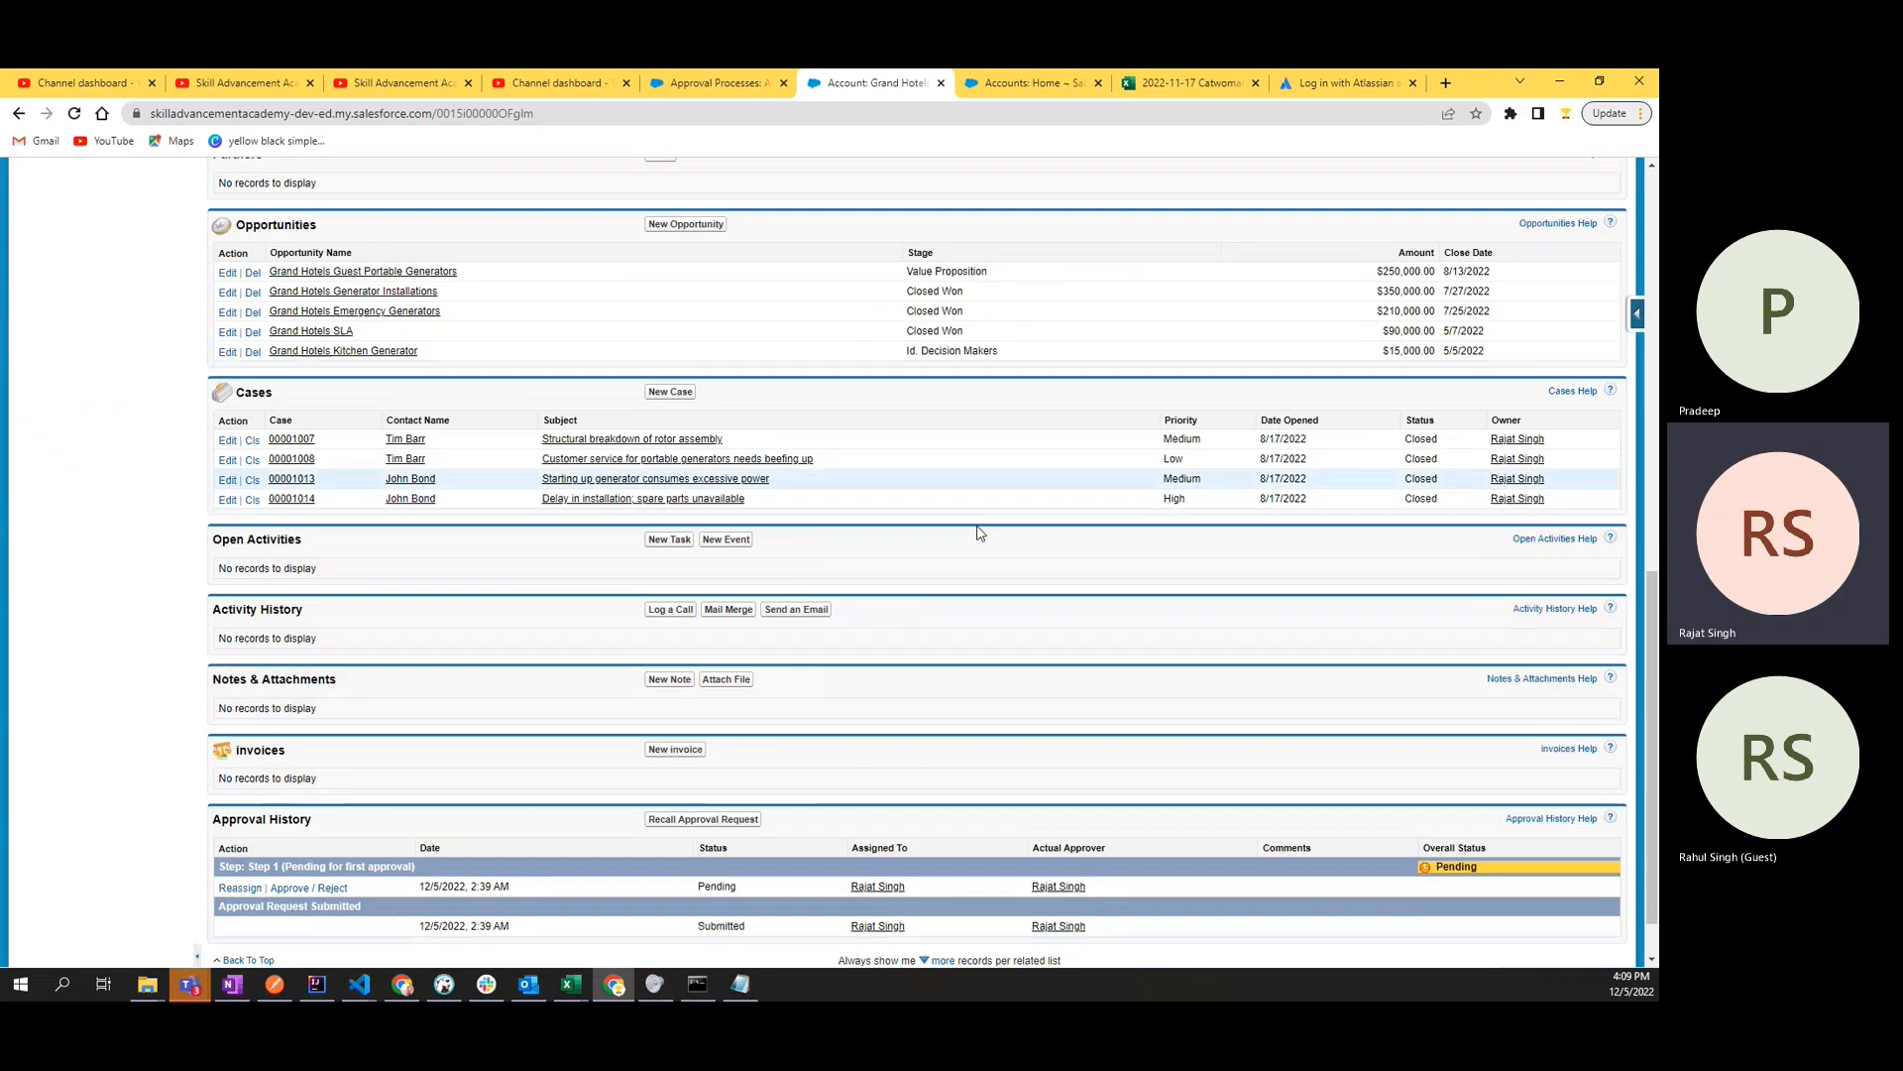
scroll(979, 534, "down", 1)
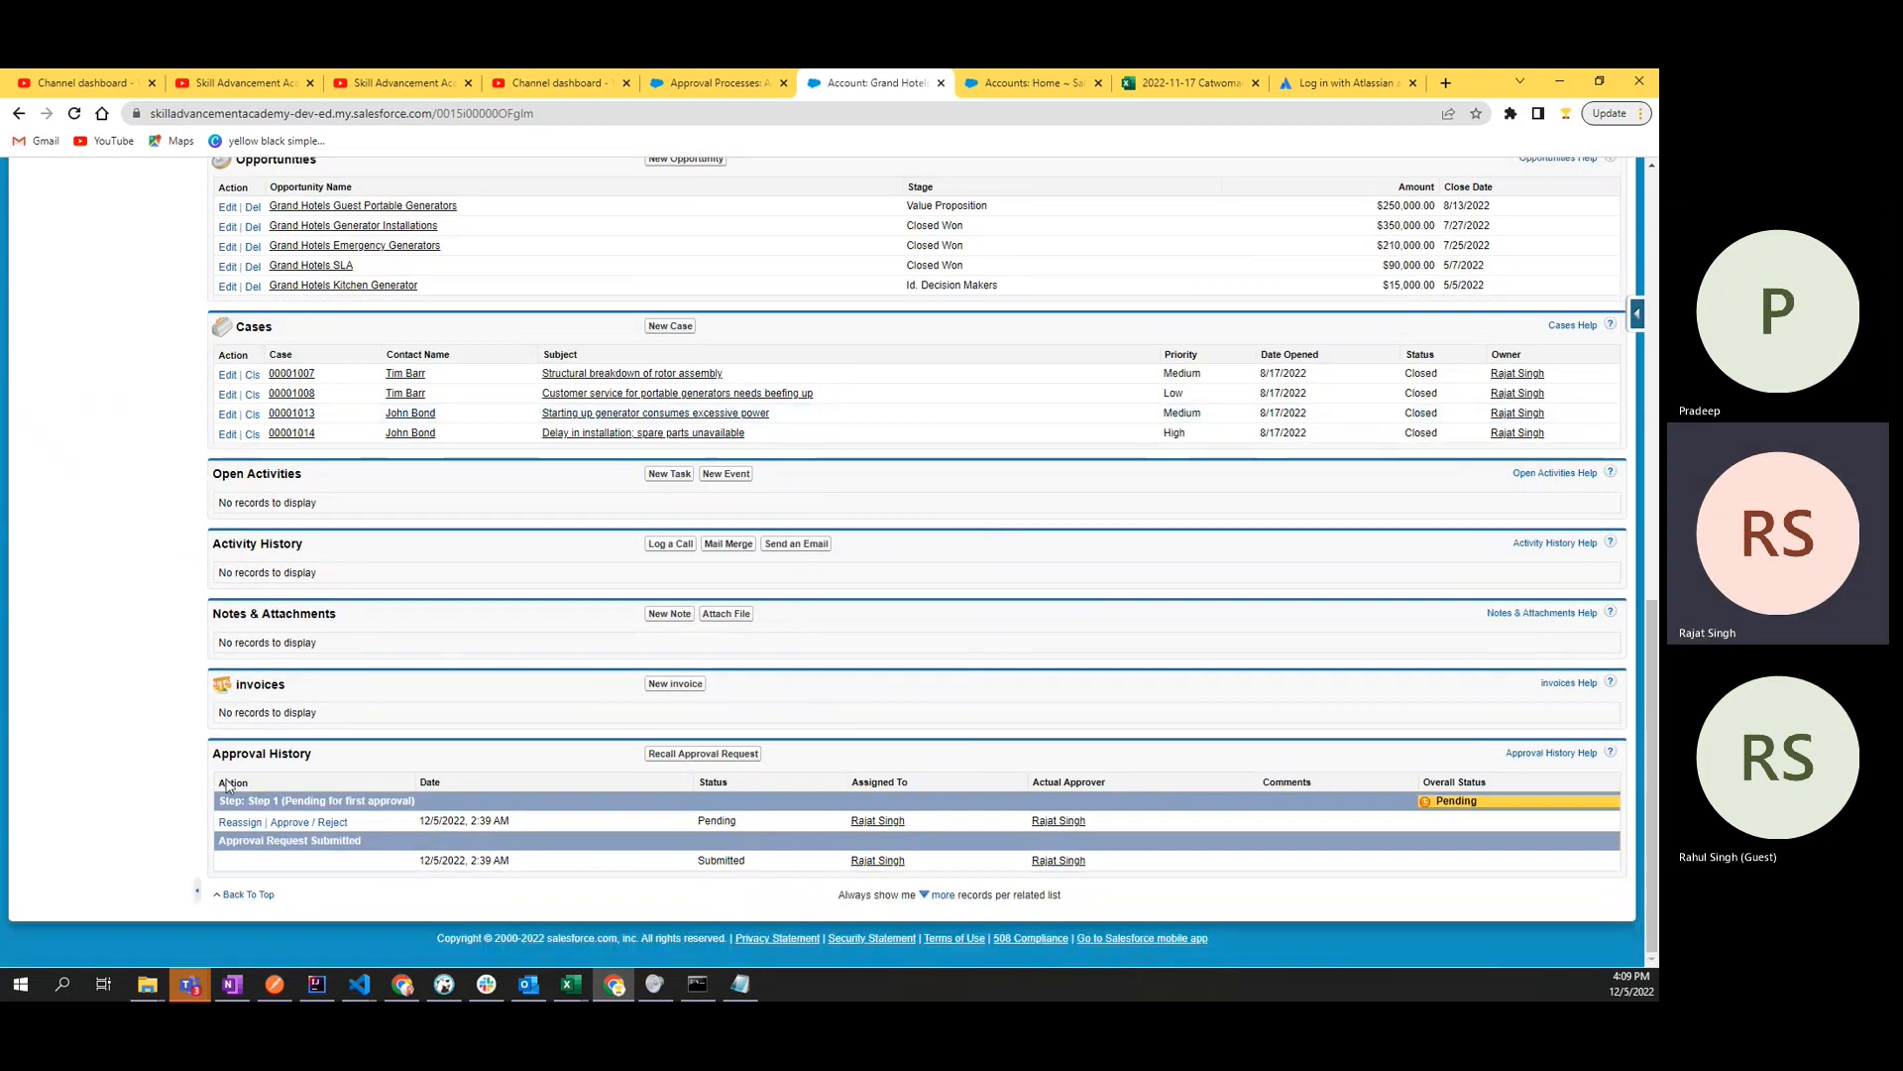
left_click_drag(210, 757, 315, 761)
left_click(328, 764)
left_click(326, 764)
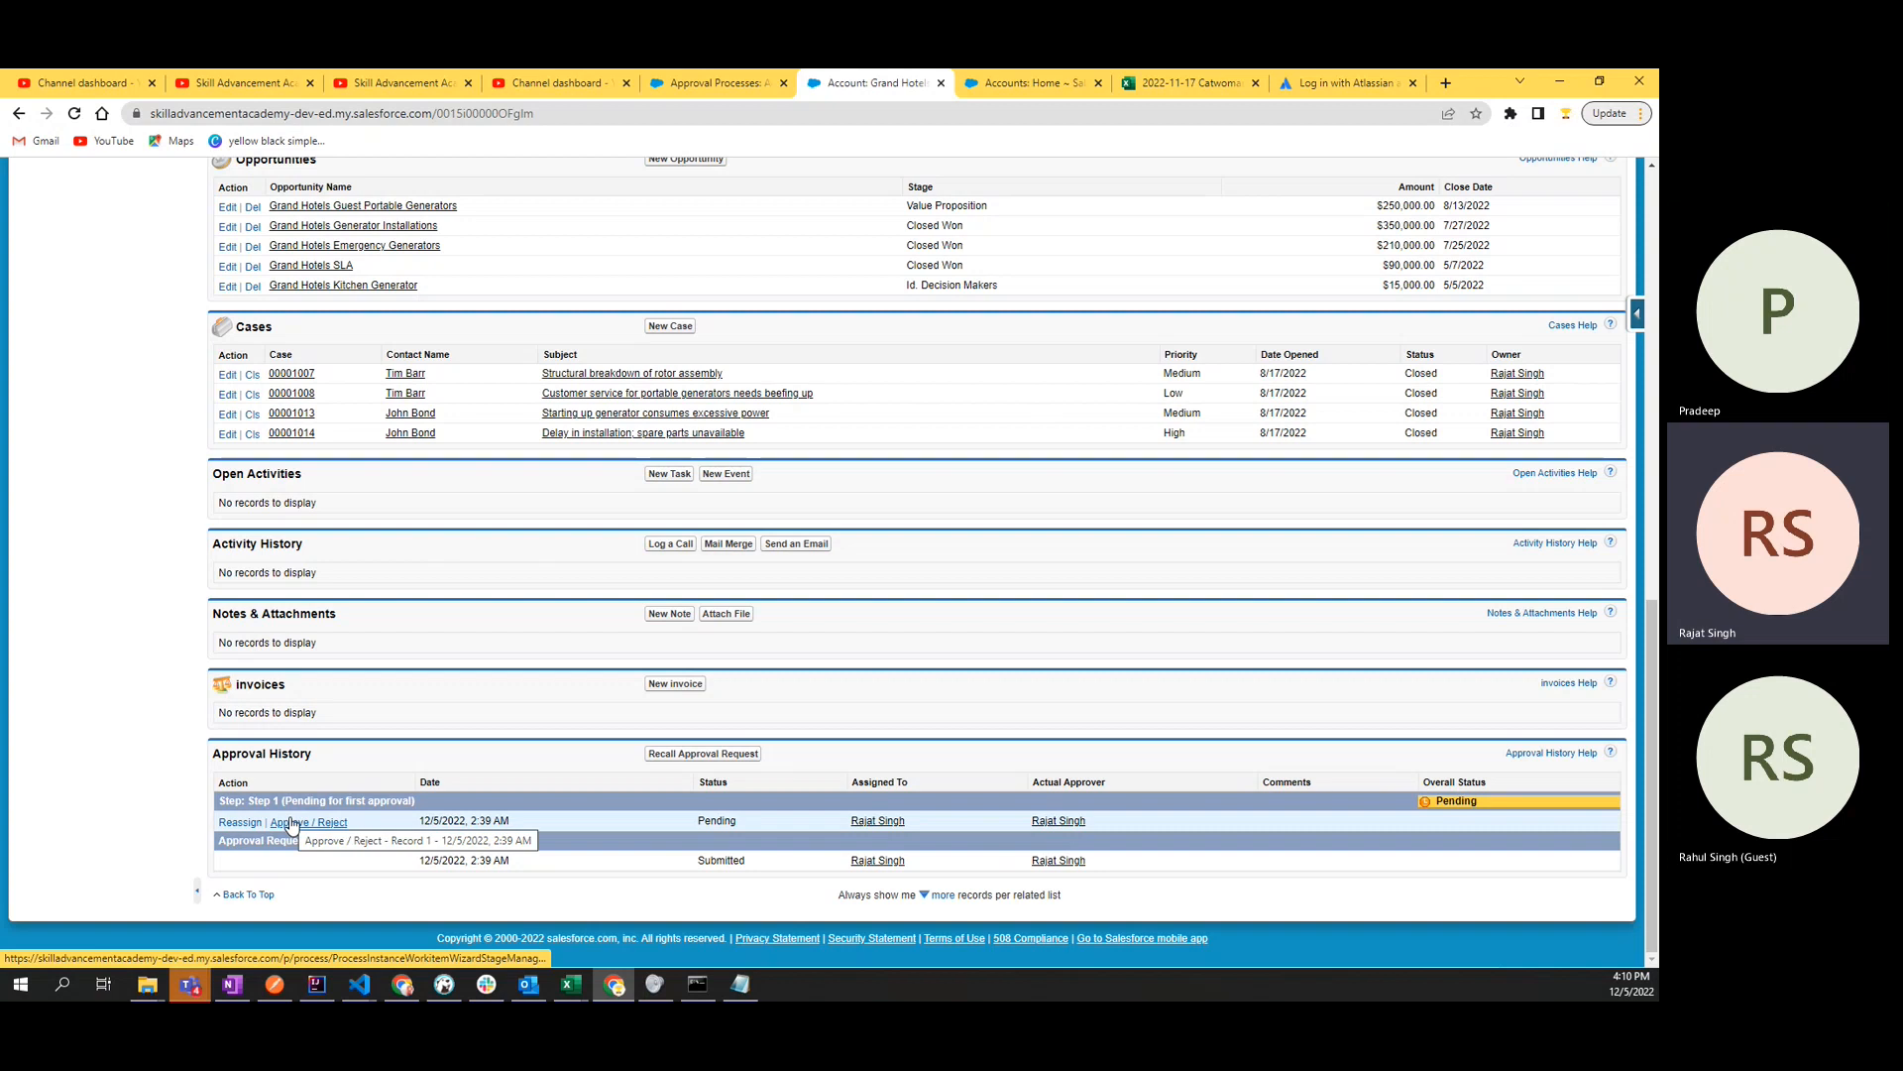
- Check the account's Active field while the request is pending and go back to the Approval History
scroll(555, 495, "up", 7)
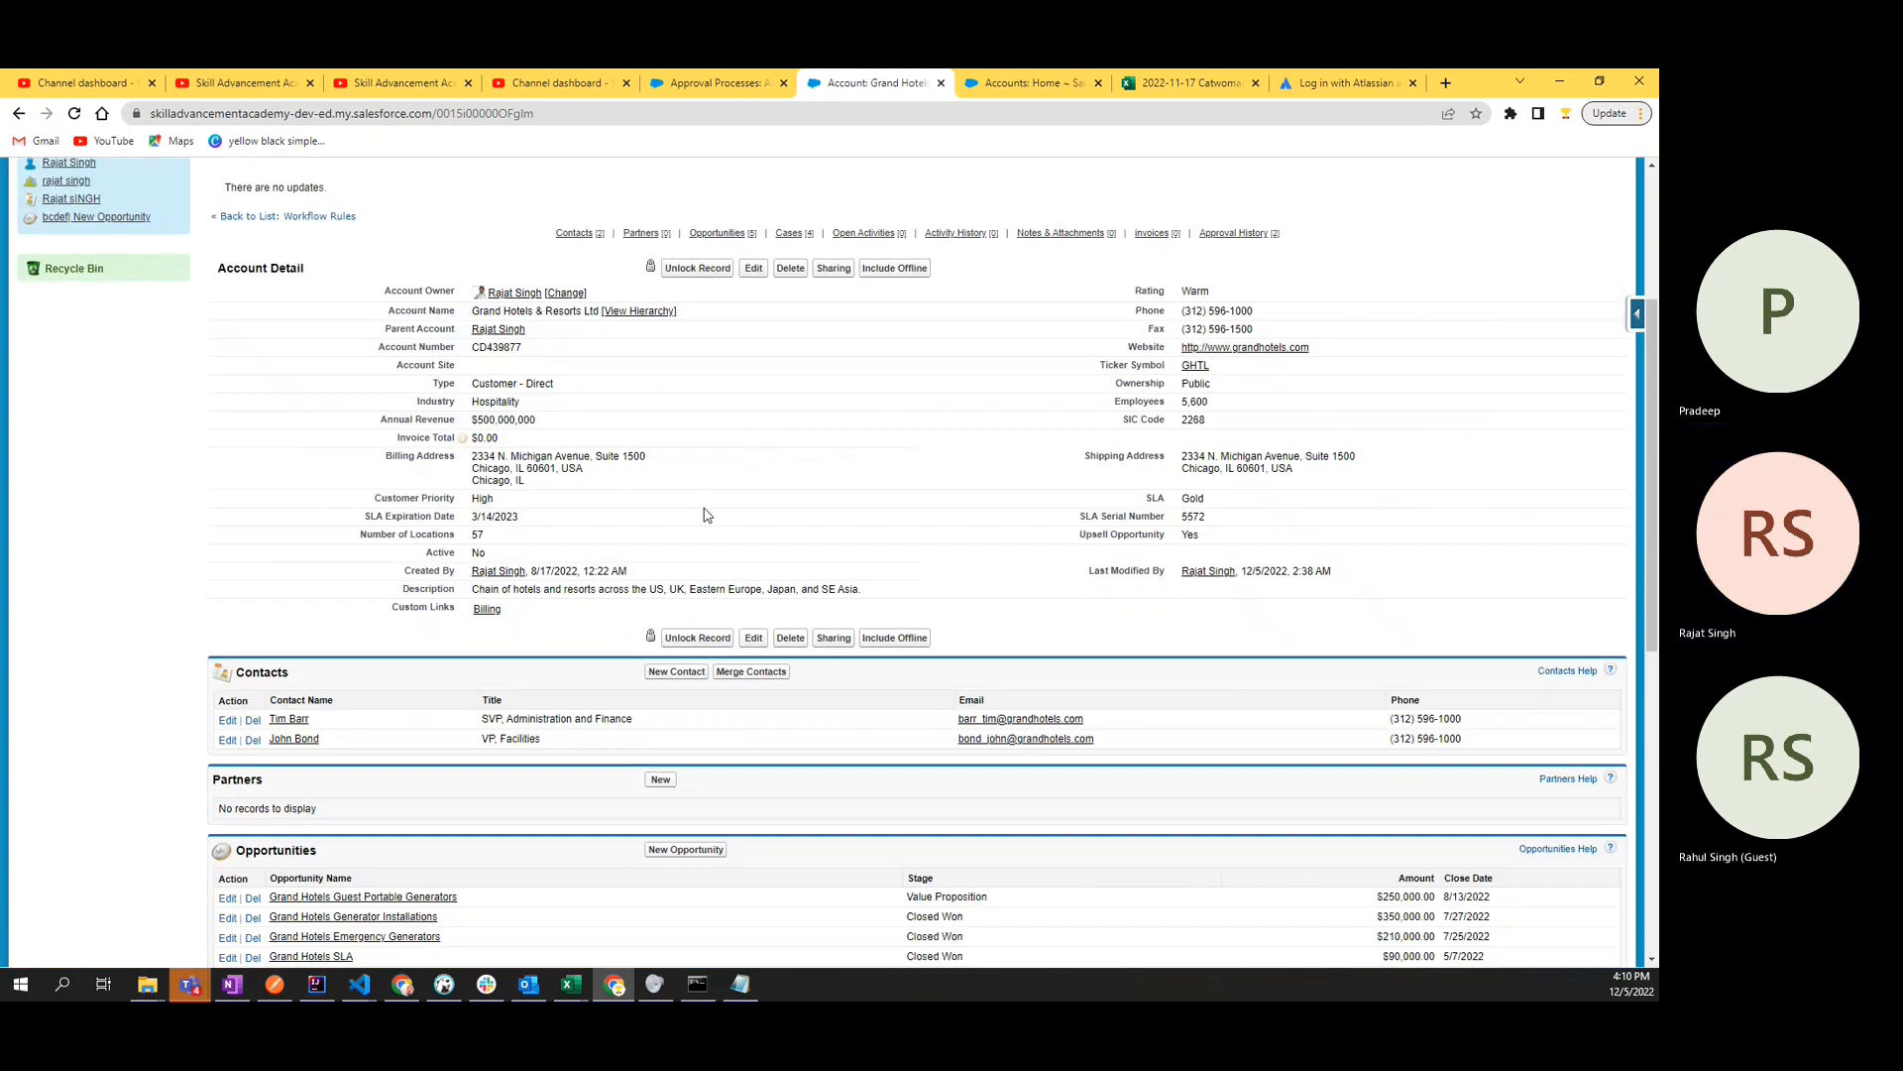
double_click(479, 553)
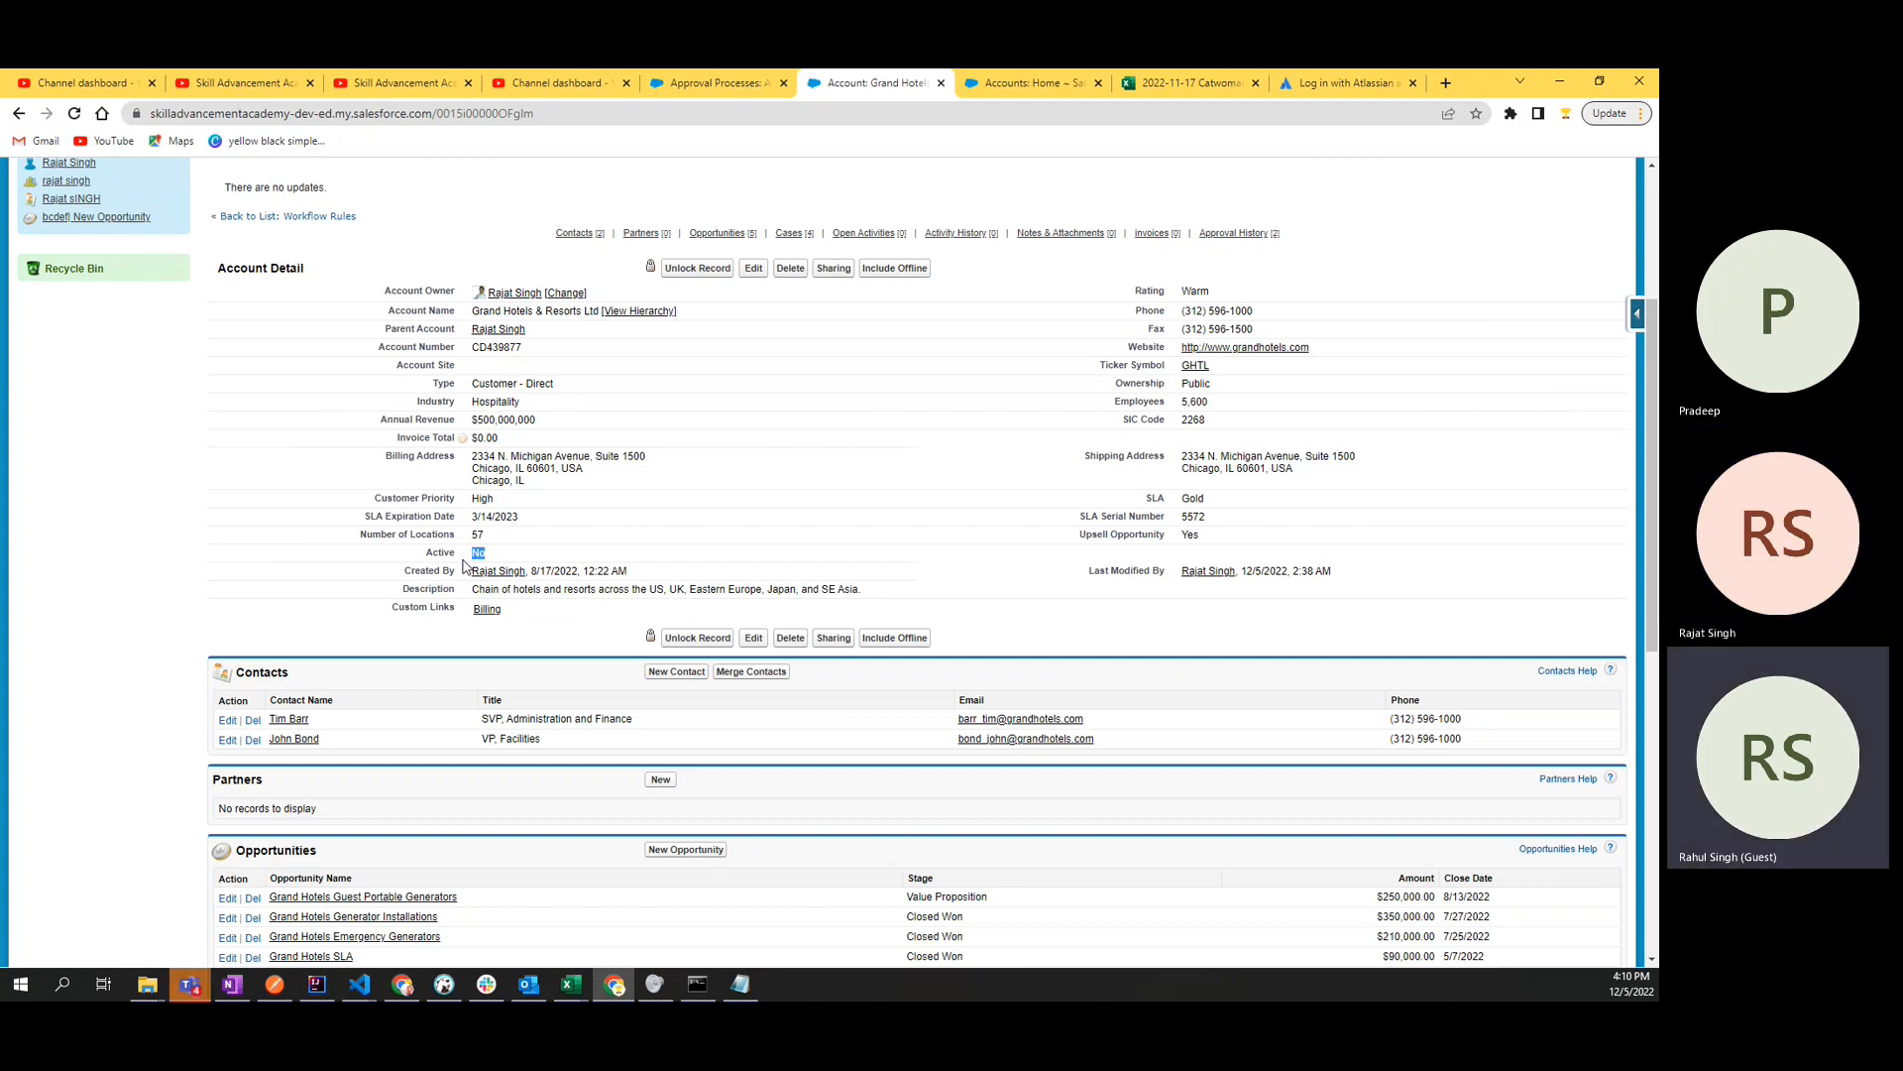
scroll(463, 565, "down", 6)
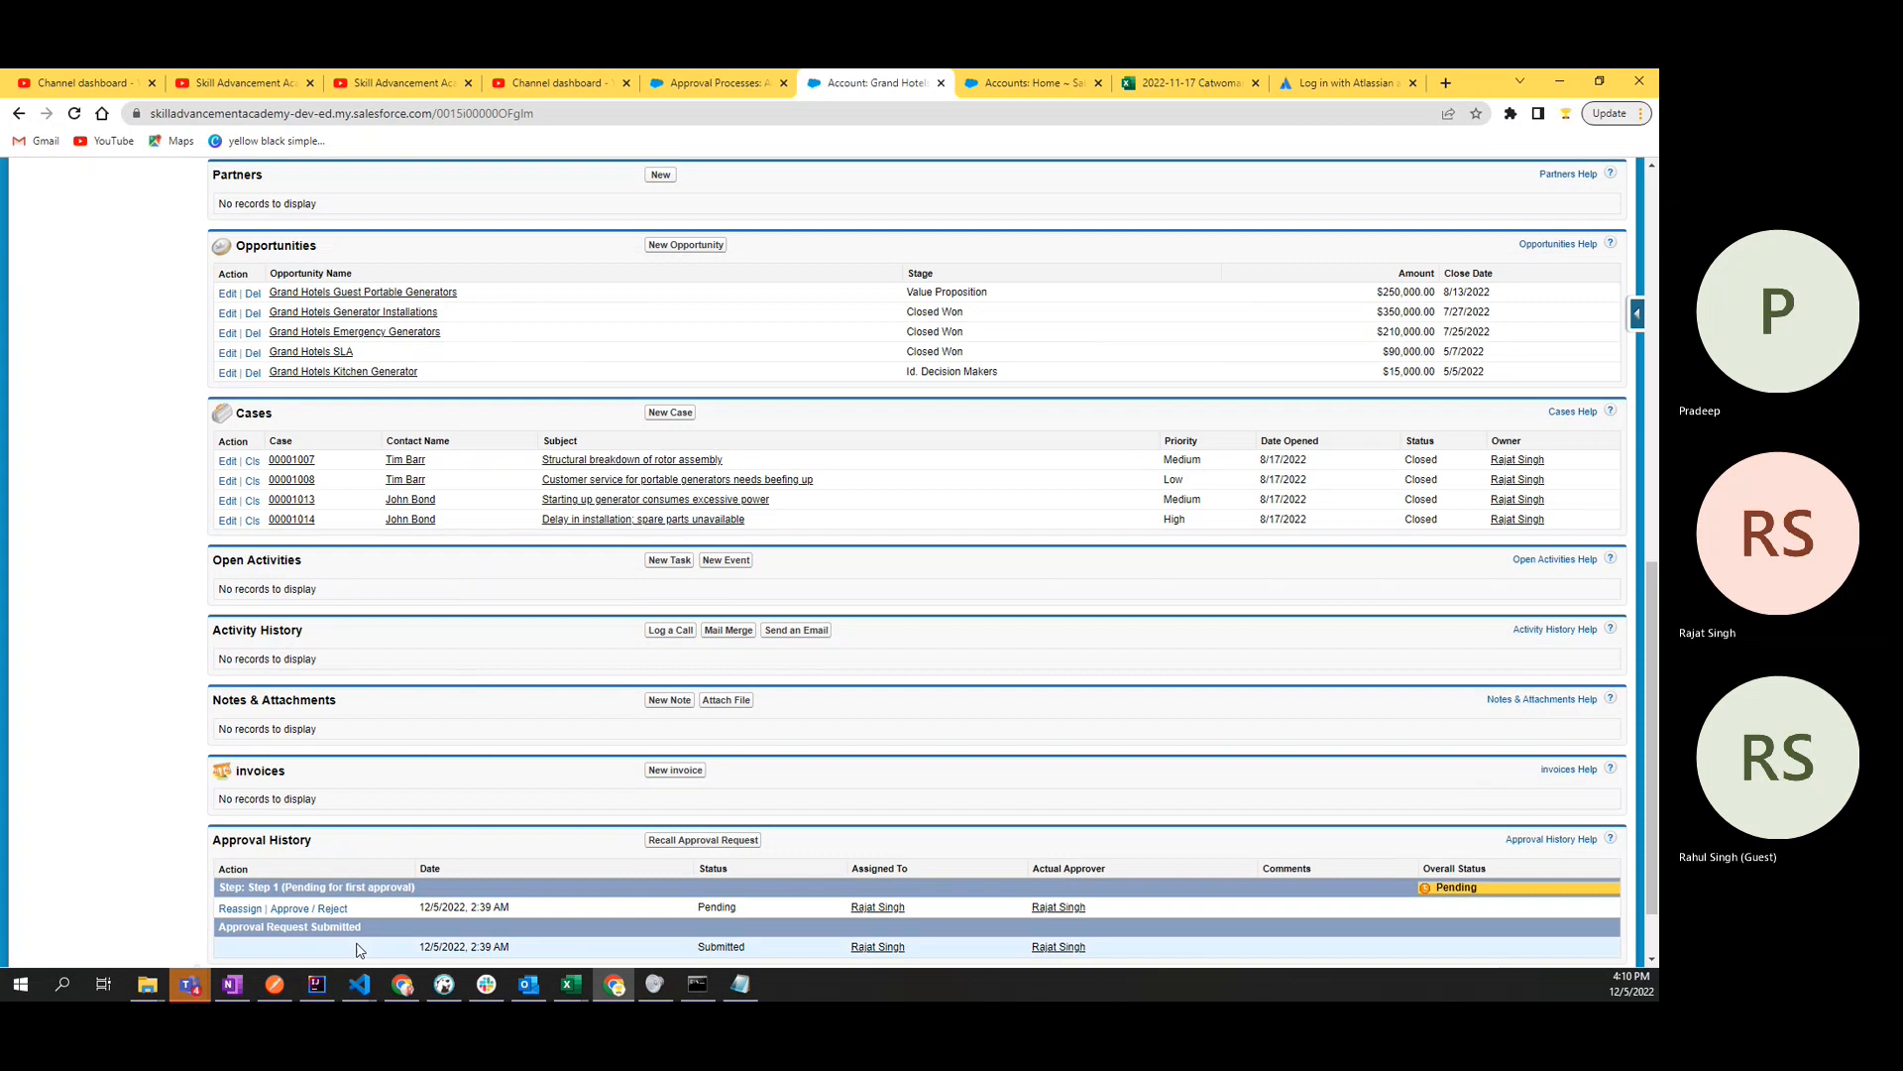
- Approve the pending request for Grand Hotels & Resorts Ltd with the comment "looking good. Approved!" on two lines
left_click(334, 910)
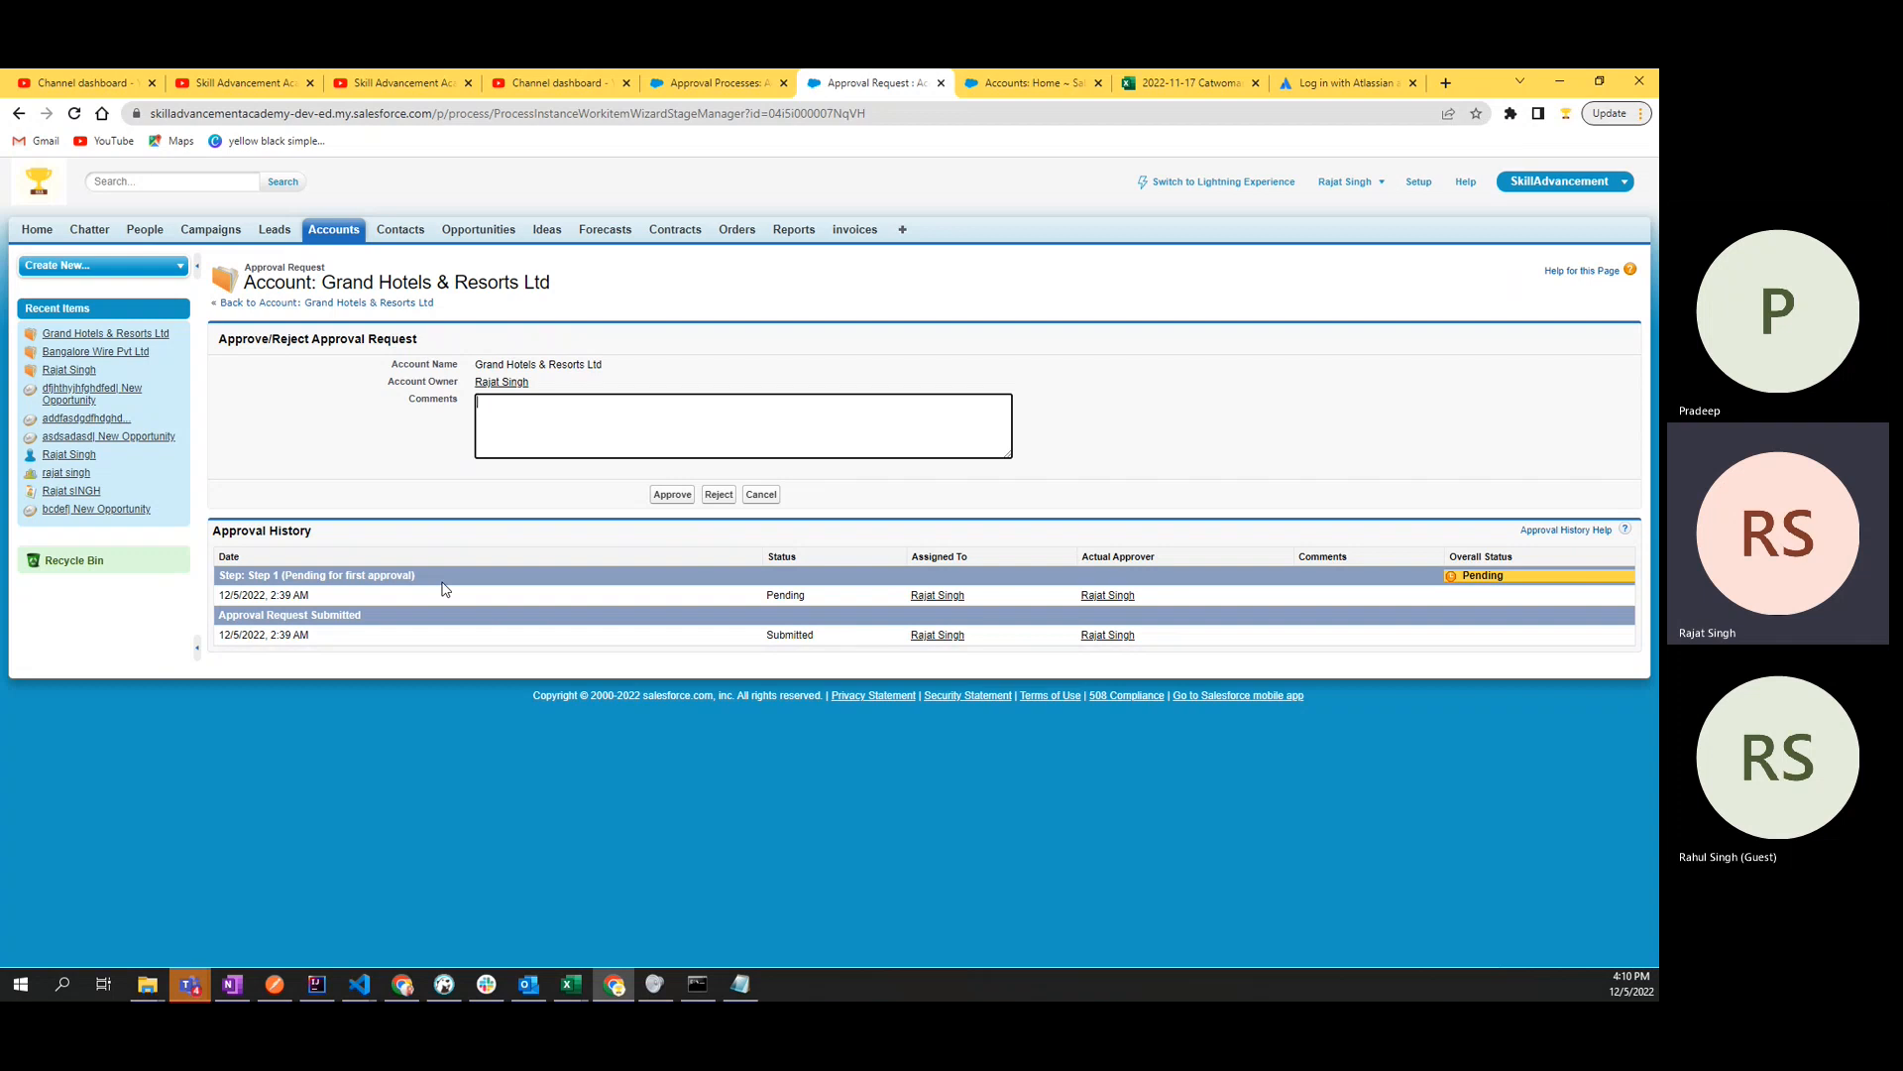
type("appro")
key("ctrl+a")
type("i")
type("ooking g")
type("ood")
type(".")
key("Return")
type("Approved")
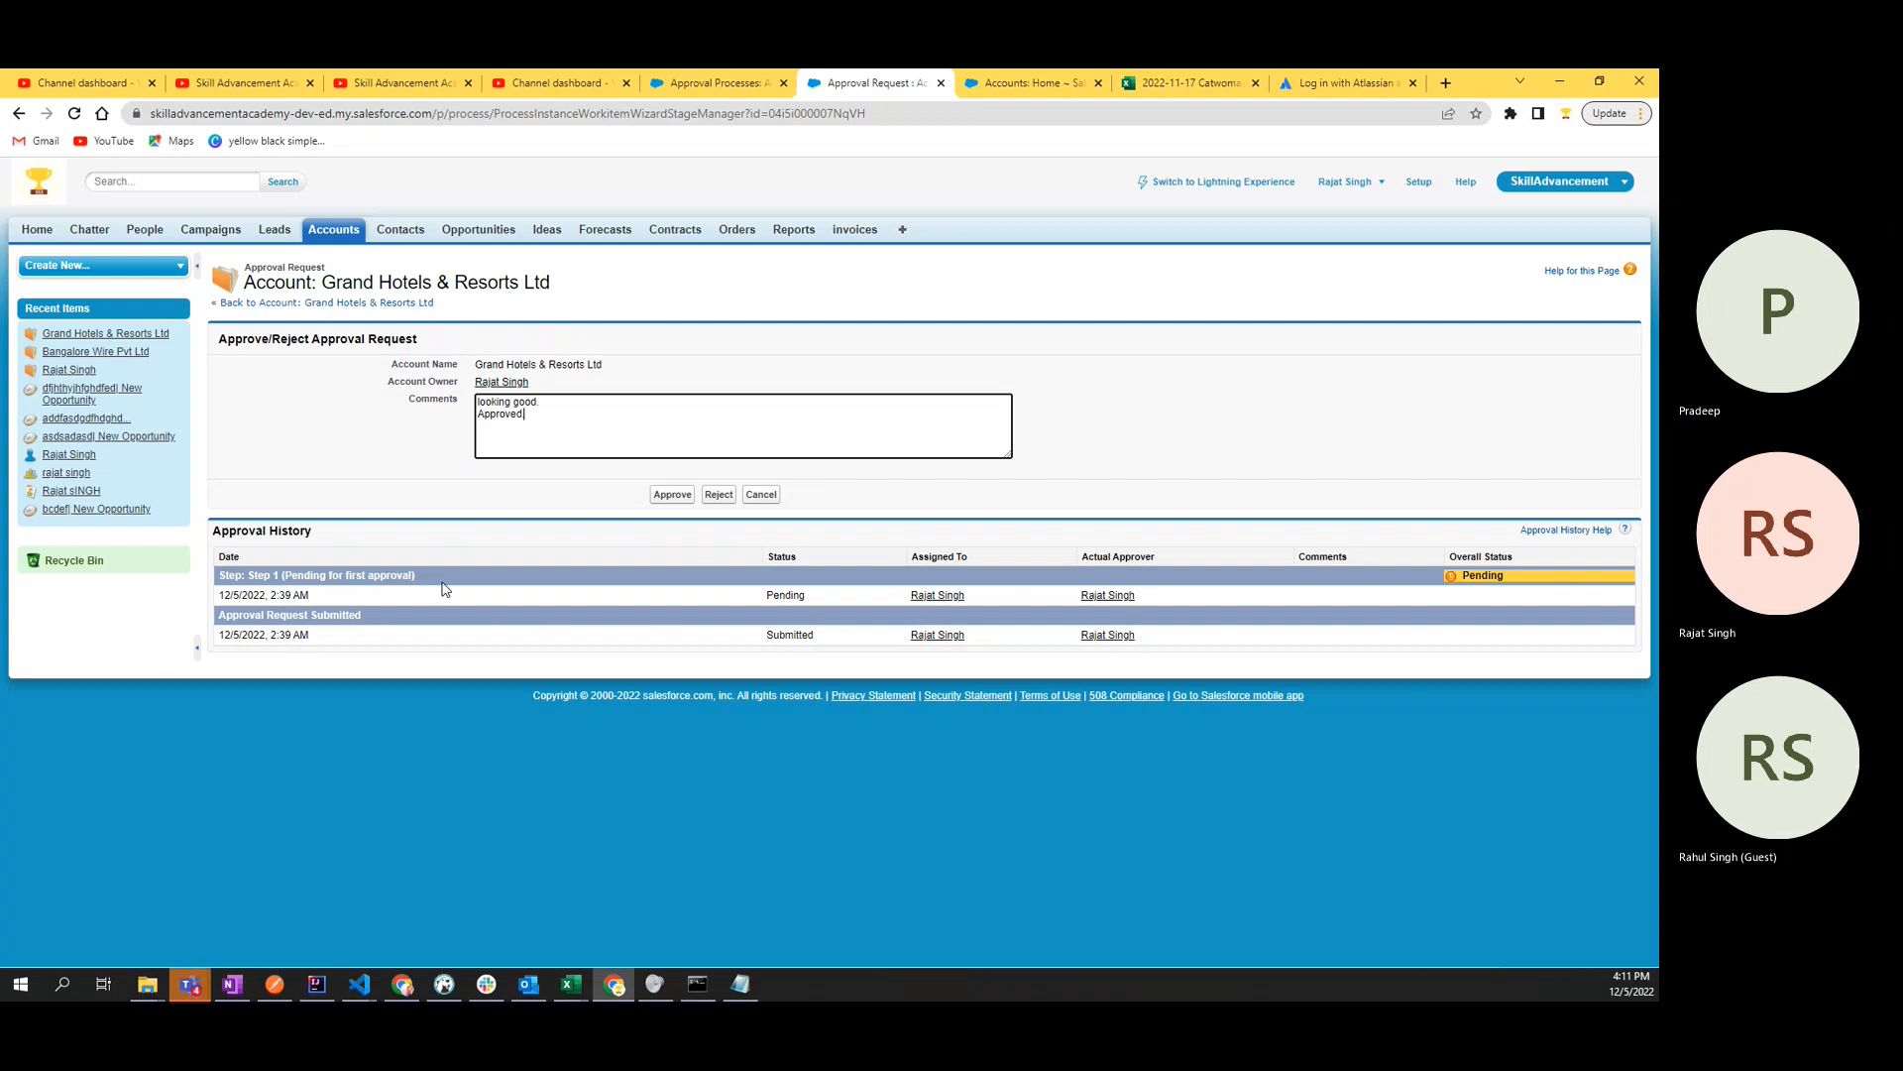
left_click(672, 504)
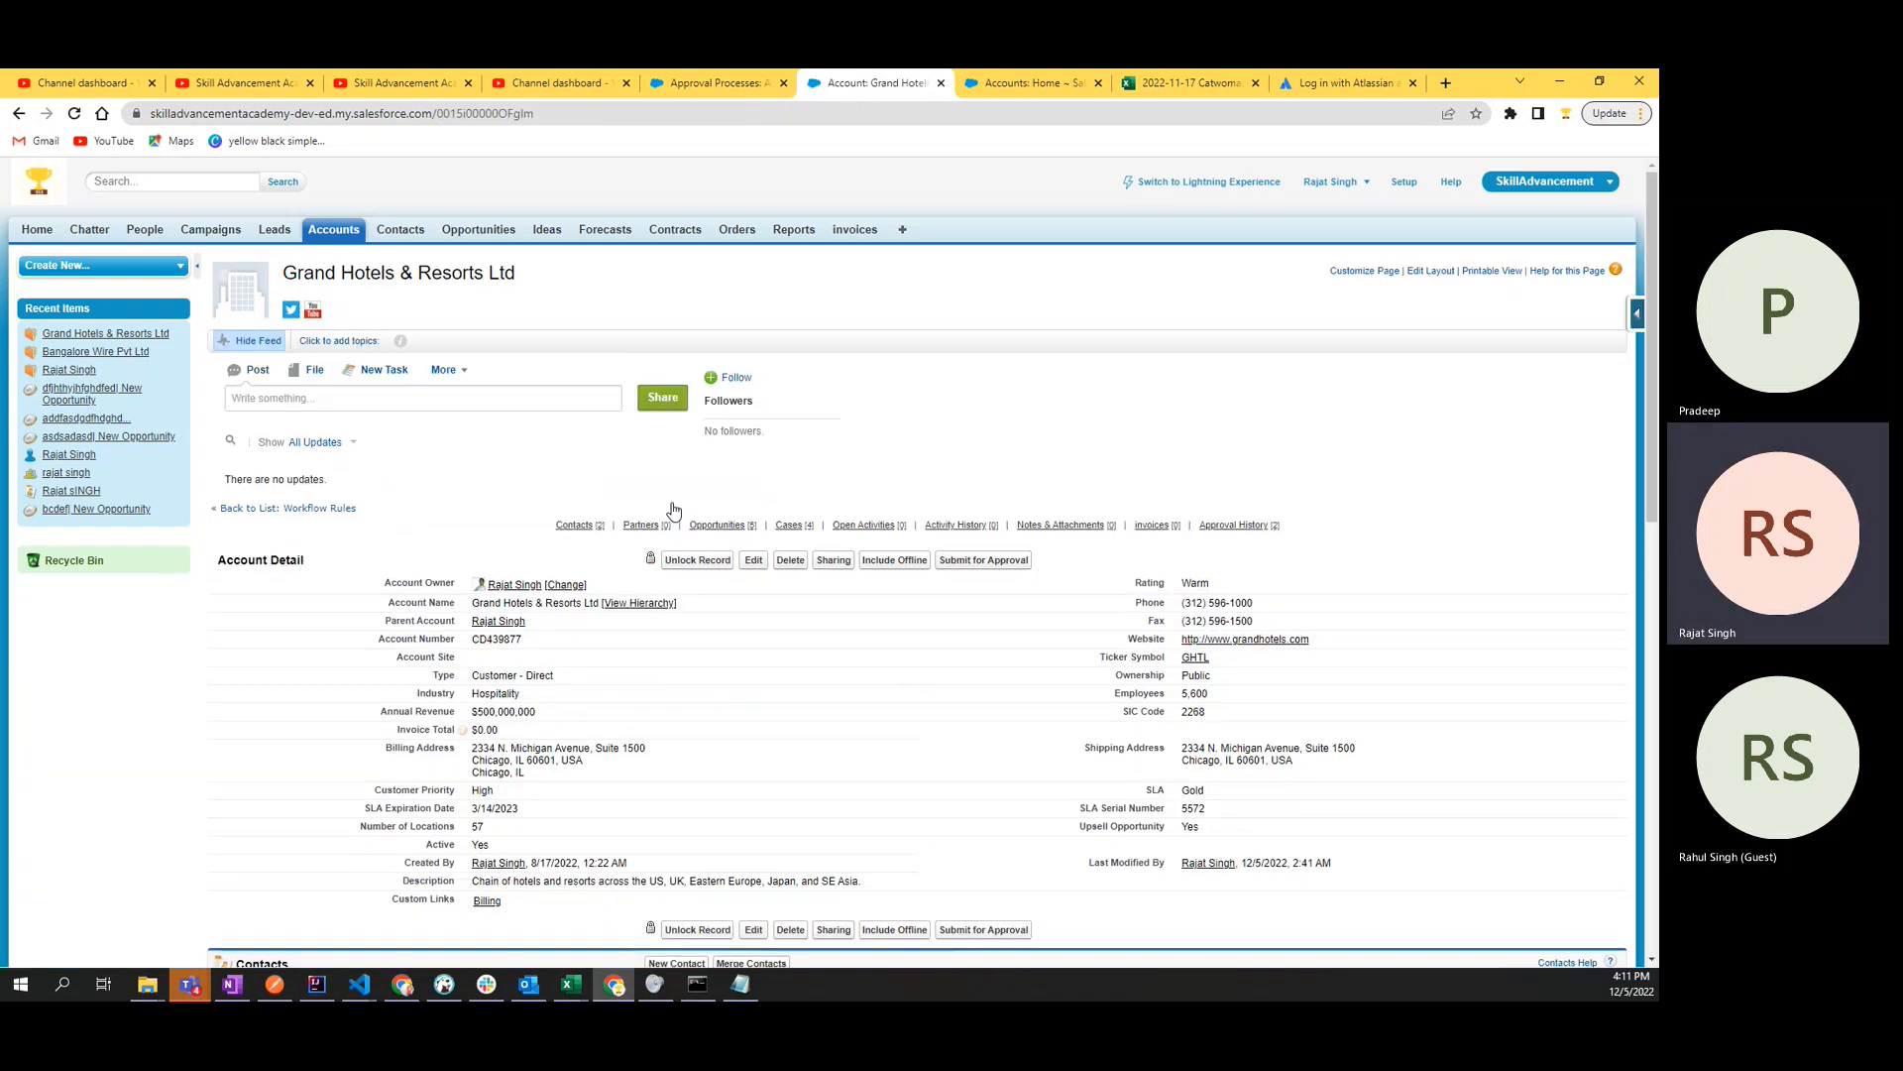
- Check the account's Active field after the approval and examine the Items to Approve section on the home page
left_click_drag(491, 846, 473, 848)
left_click(525, 479)
left_click(39, 231)
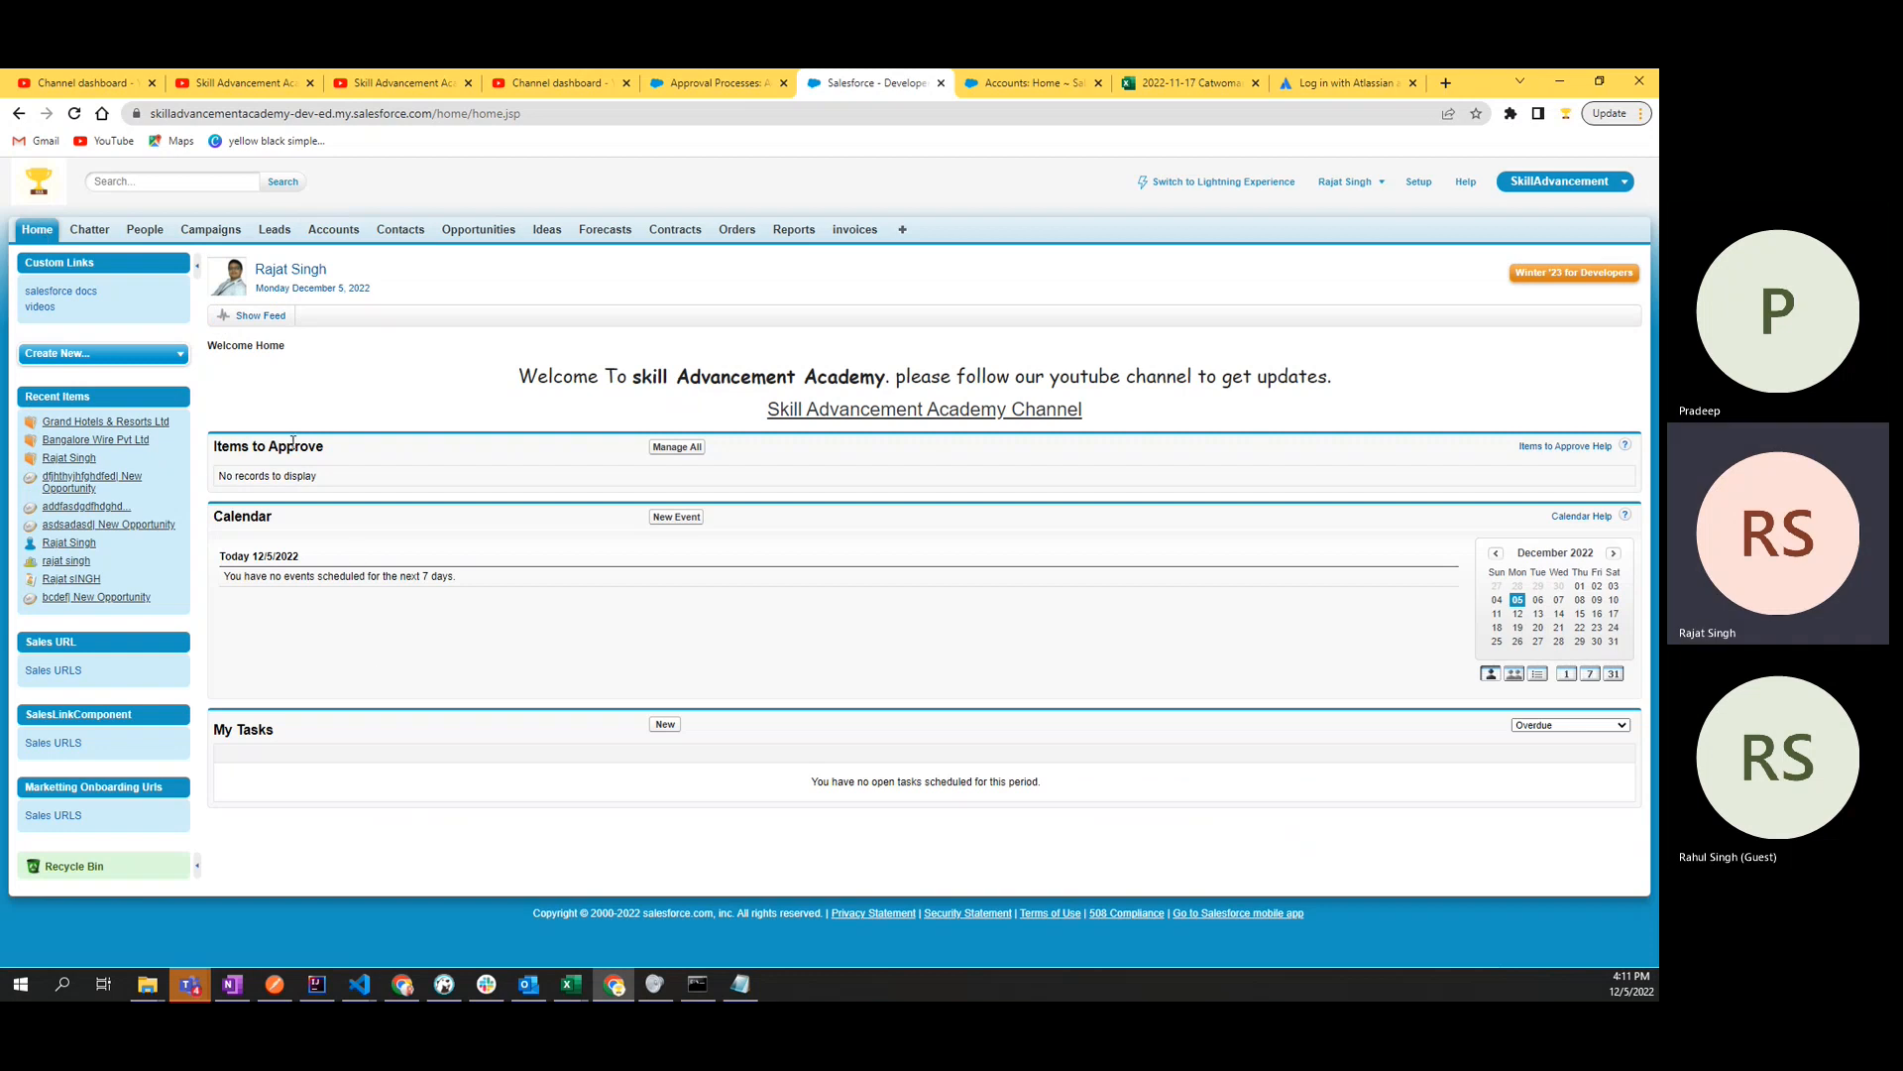
left_click_drag(286, 477, 235, 482)
left_click_drag(374, 475, 218, 478)
left_click_drag(355, 455, 216, 449)
left_click(248, 472)
- Reopen the Grand Hotels & Resorts Ltd account from the recent accounts and unlock its record
left_click(316, 237)
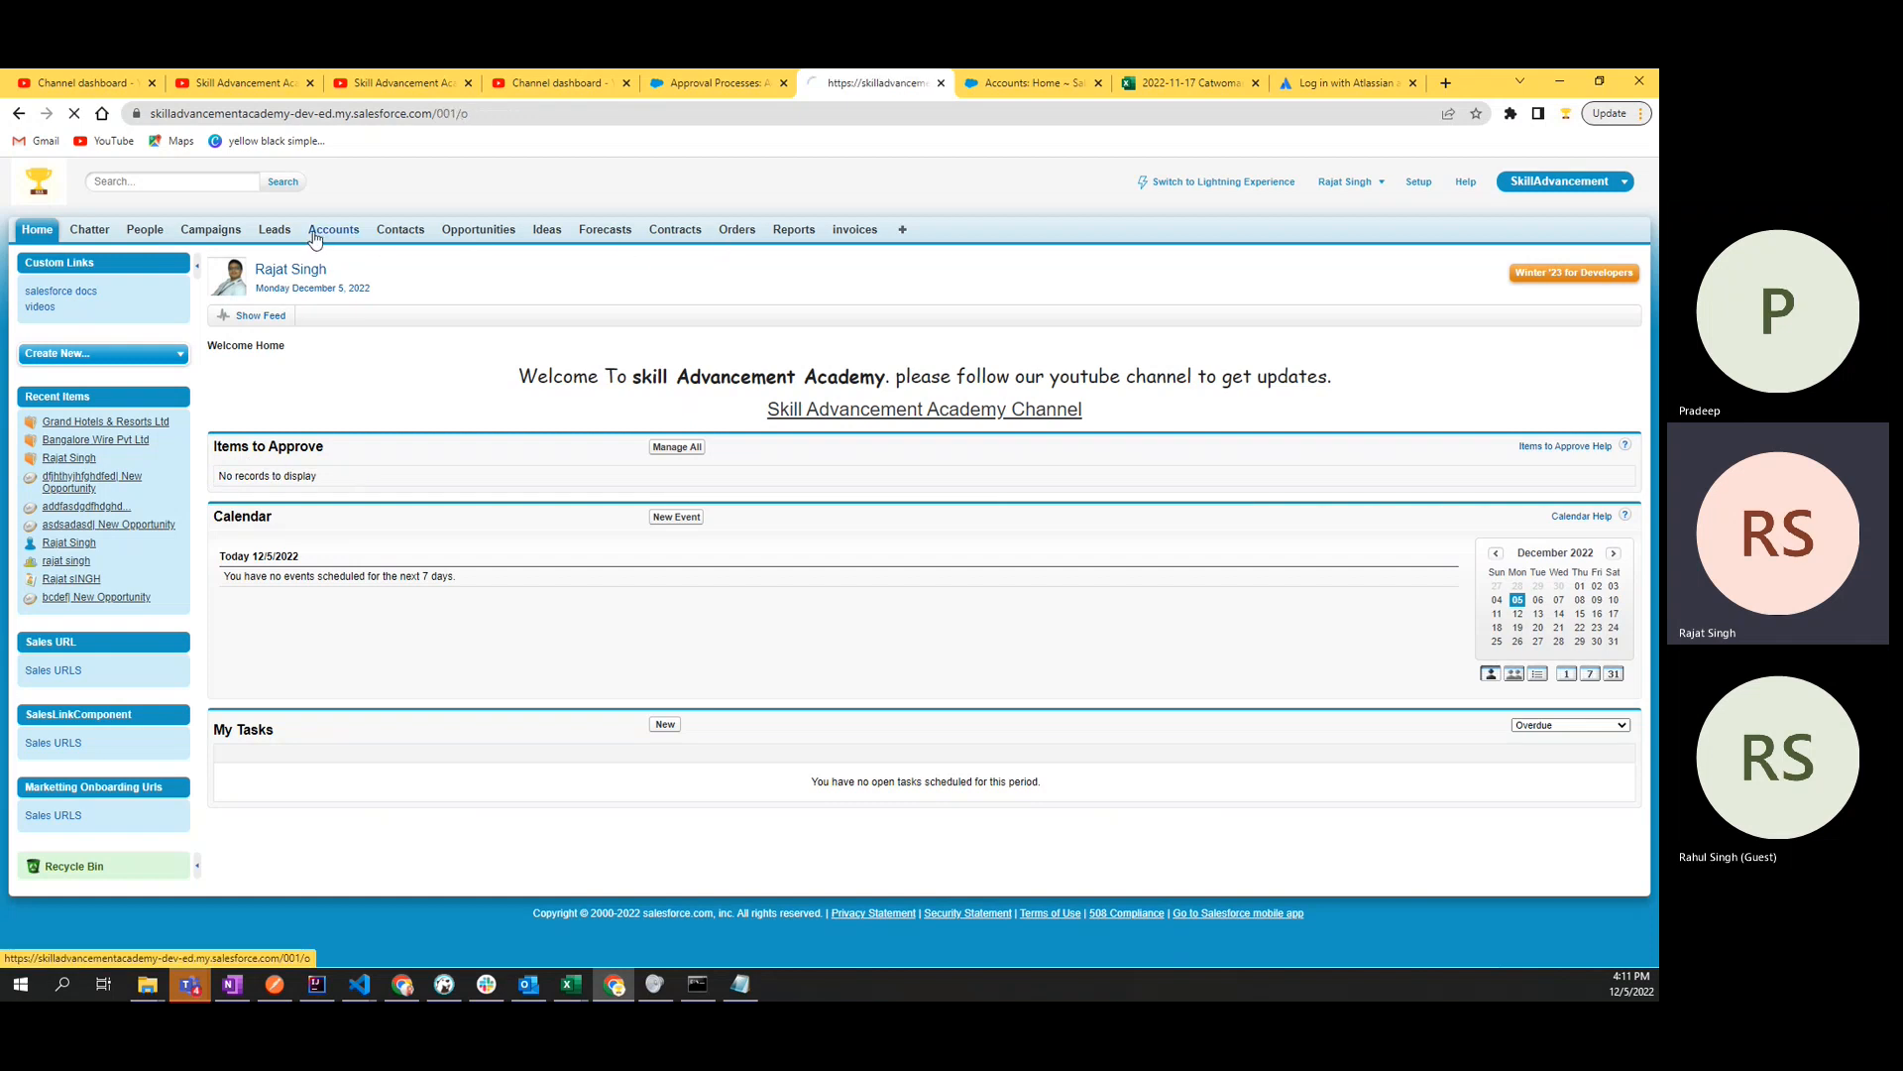
left_click(290, 481)
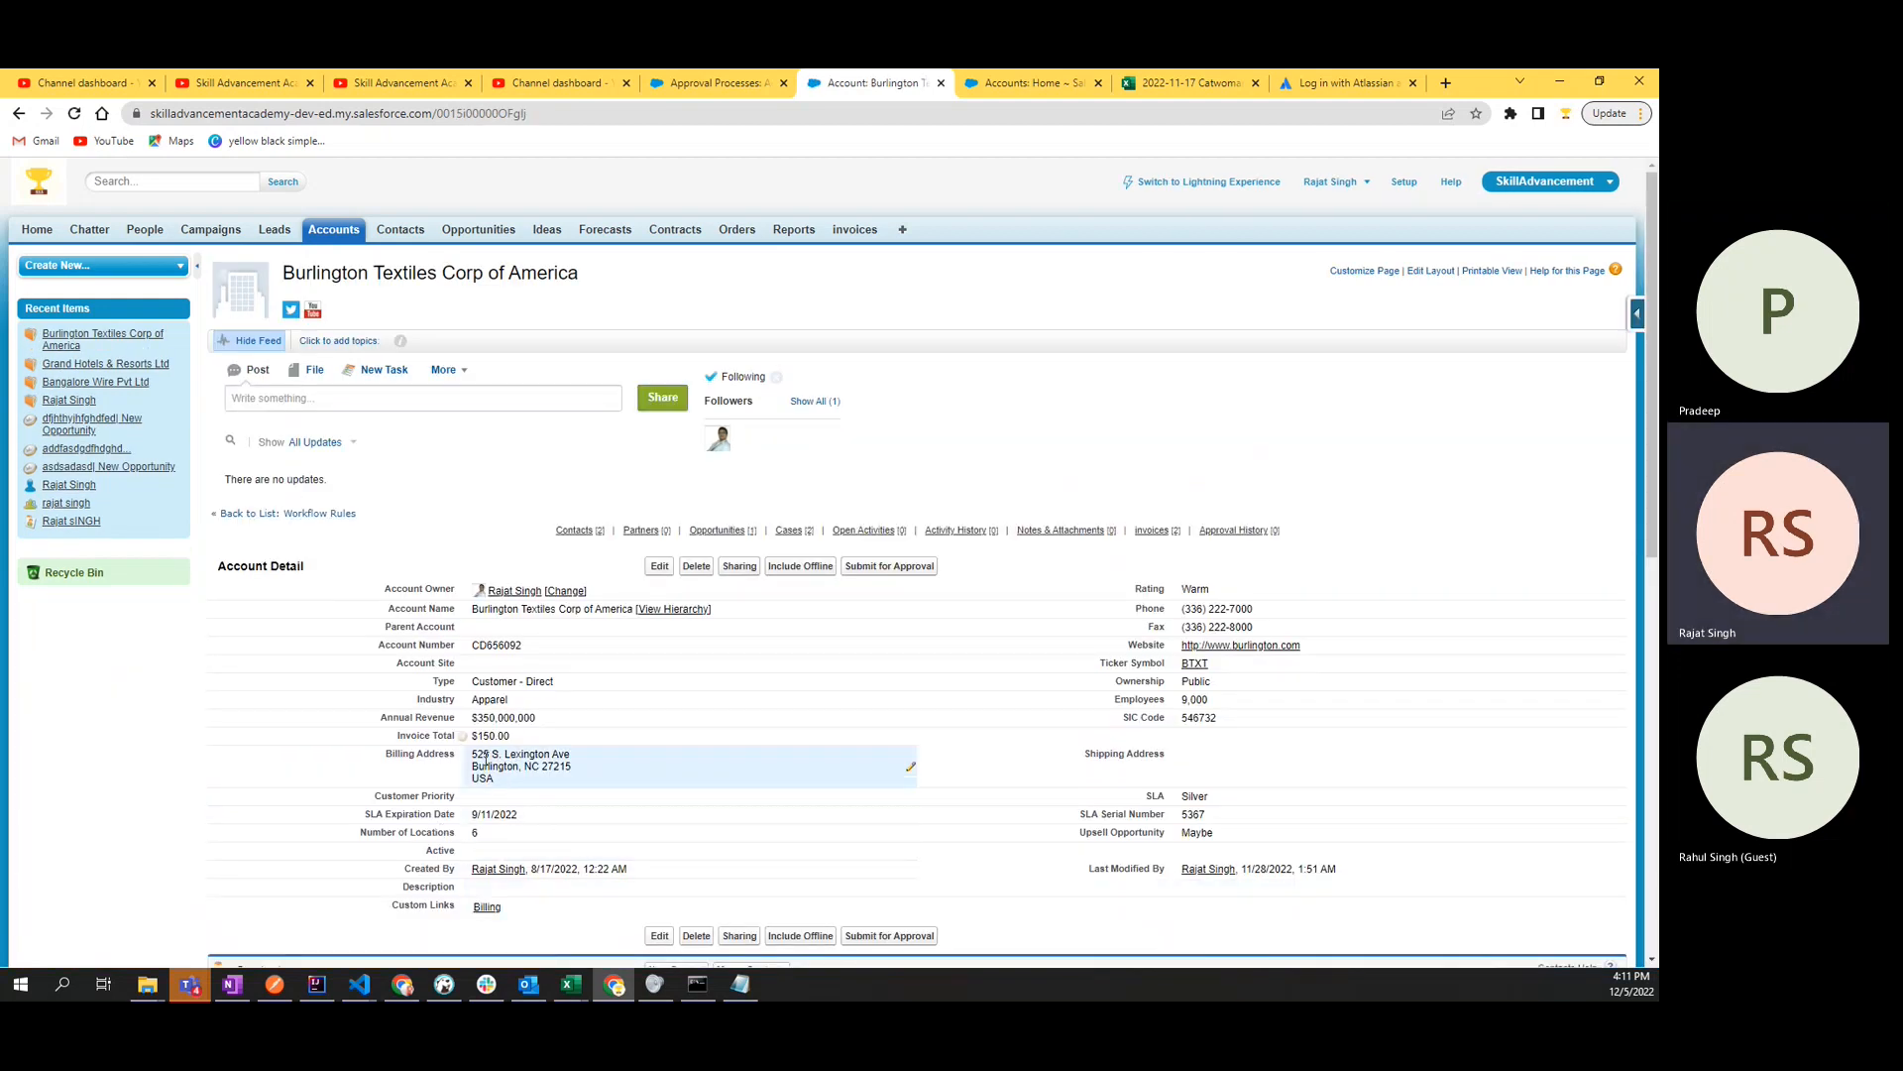
left_click(327, 232)
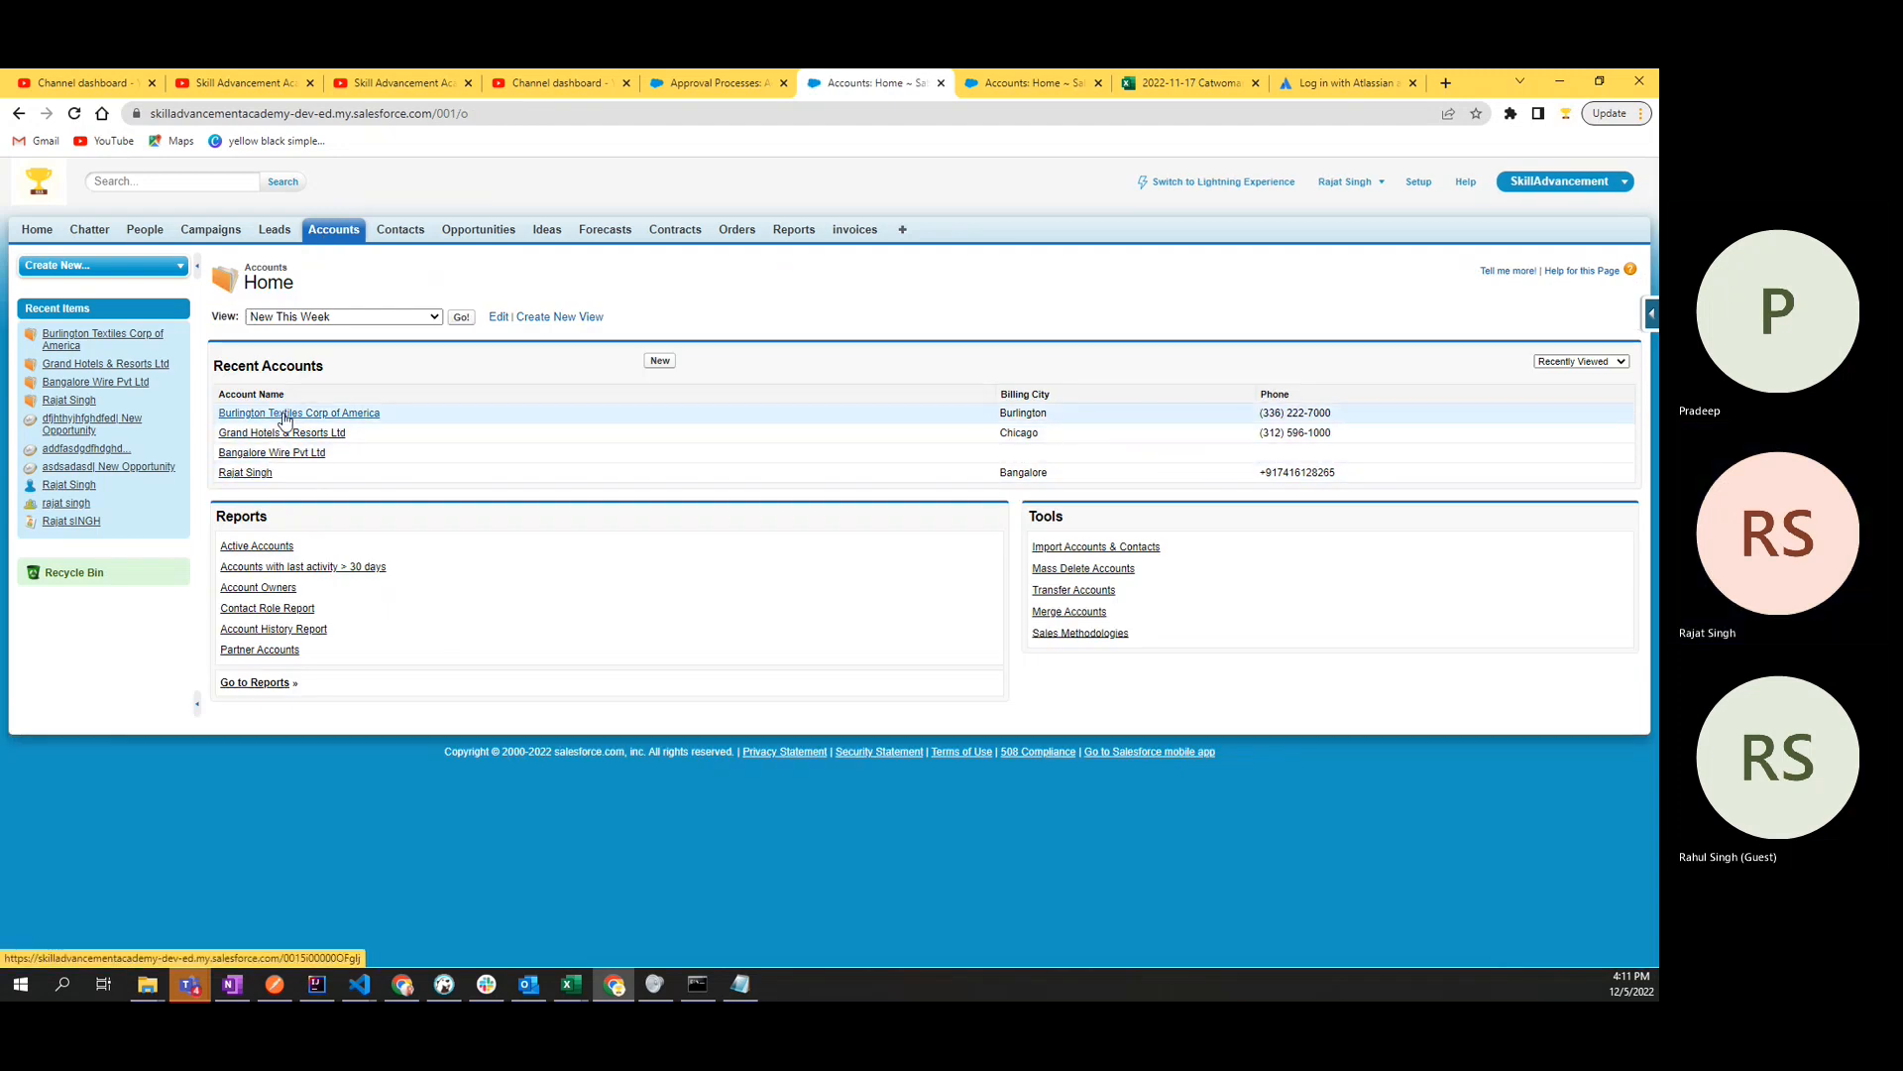
left_click(284, 434)
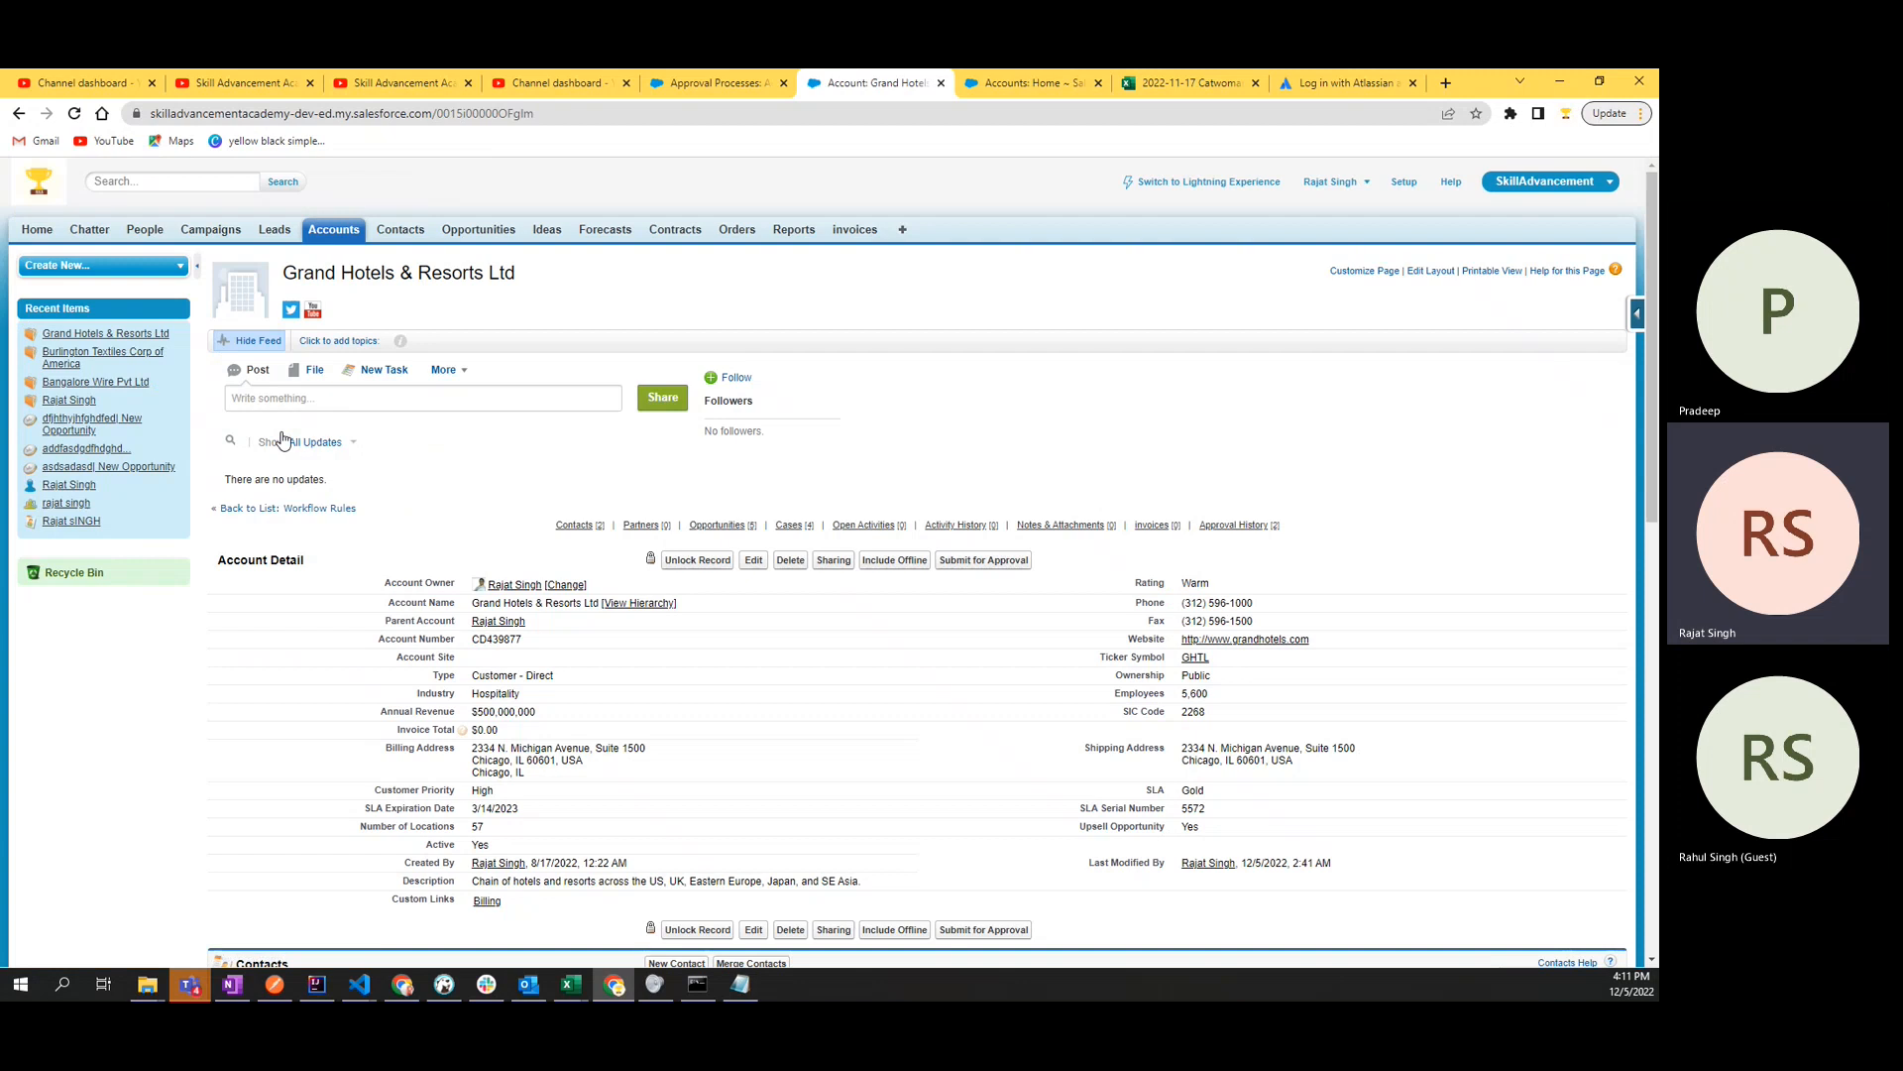
left_click(698, 561)
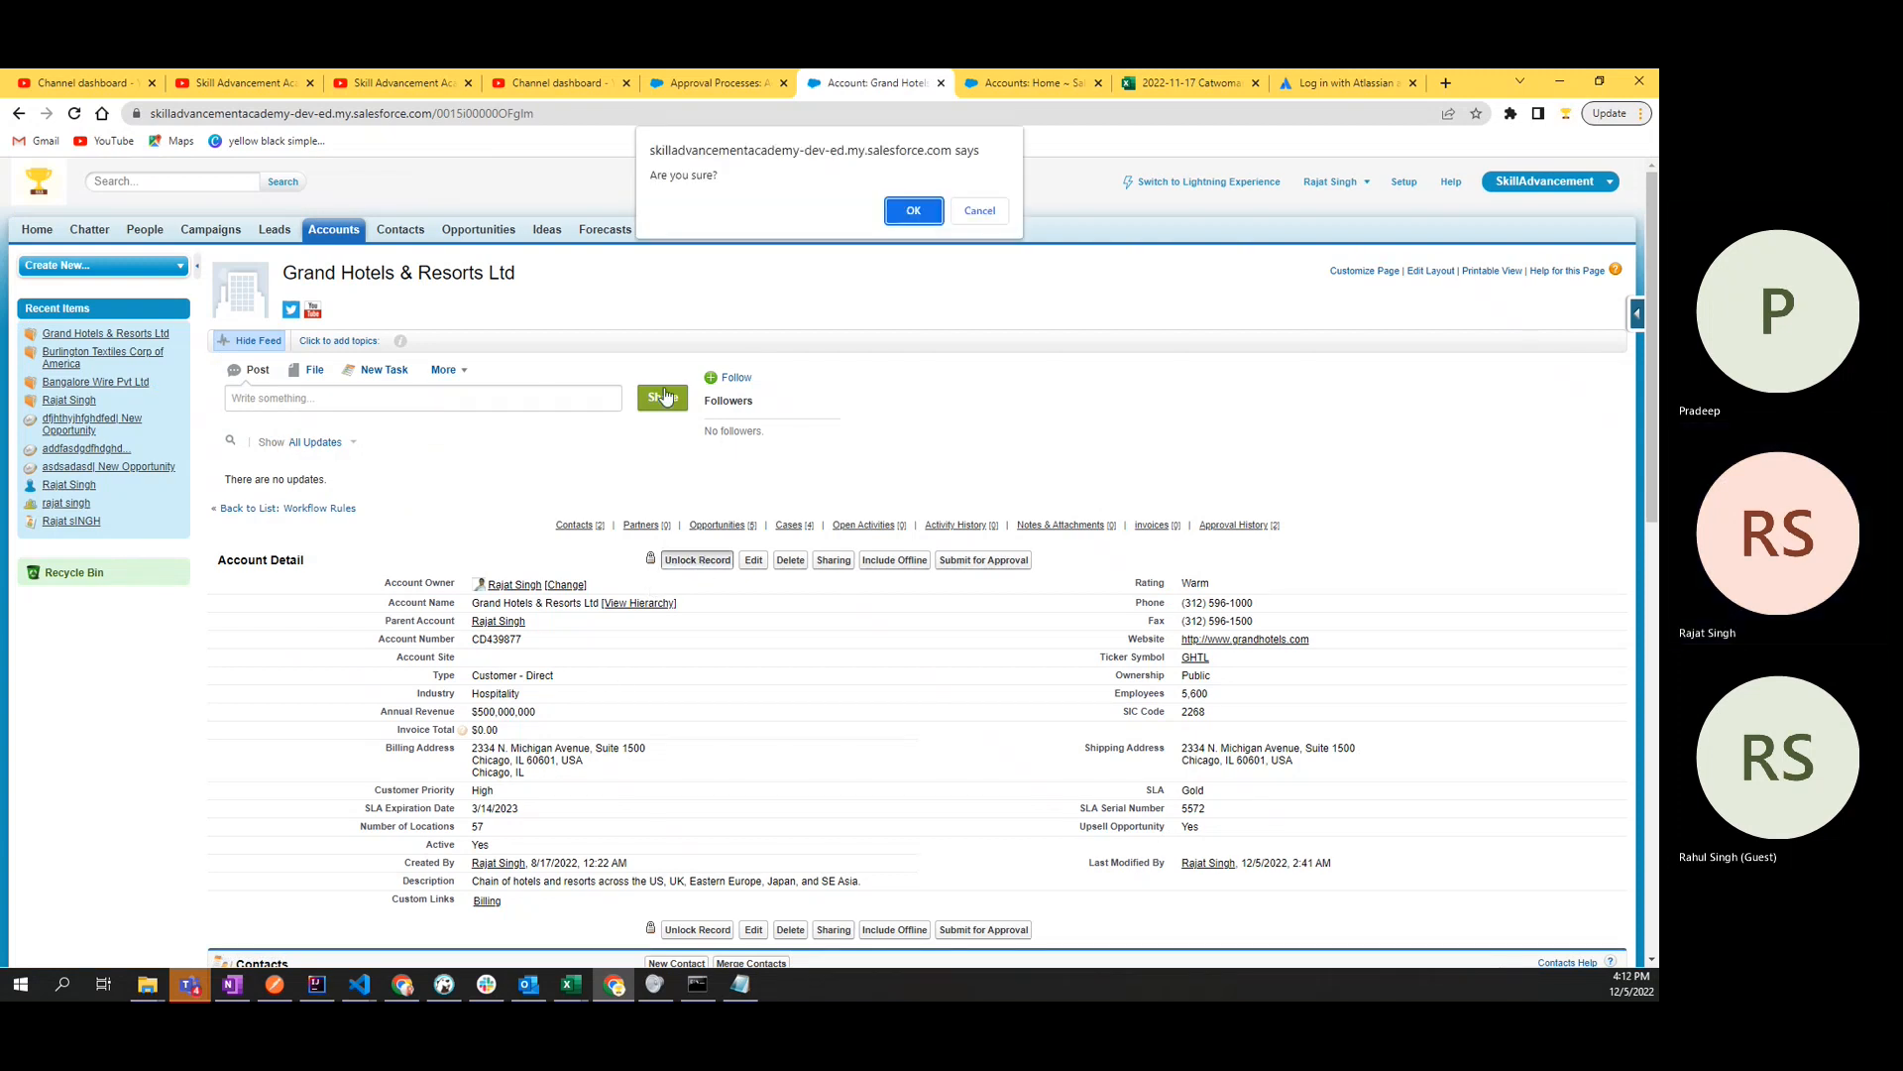
left_click(894, 217)
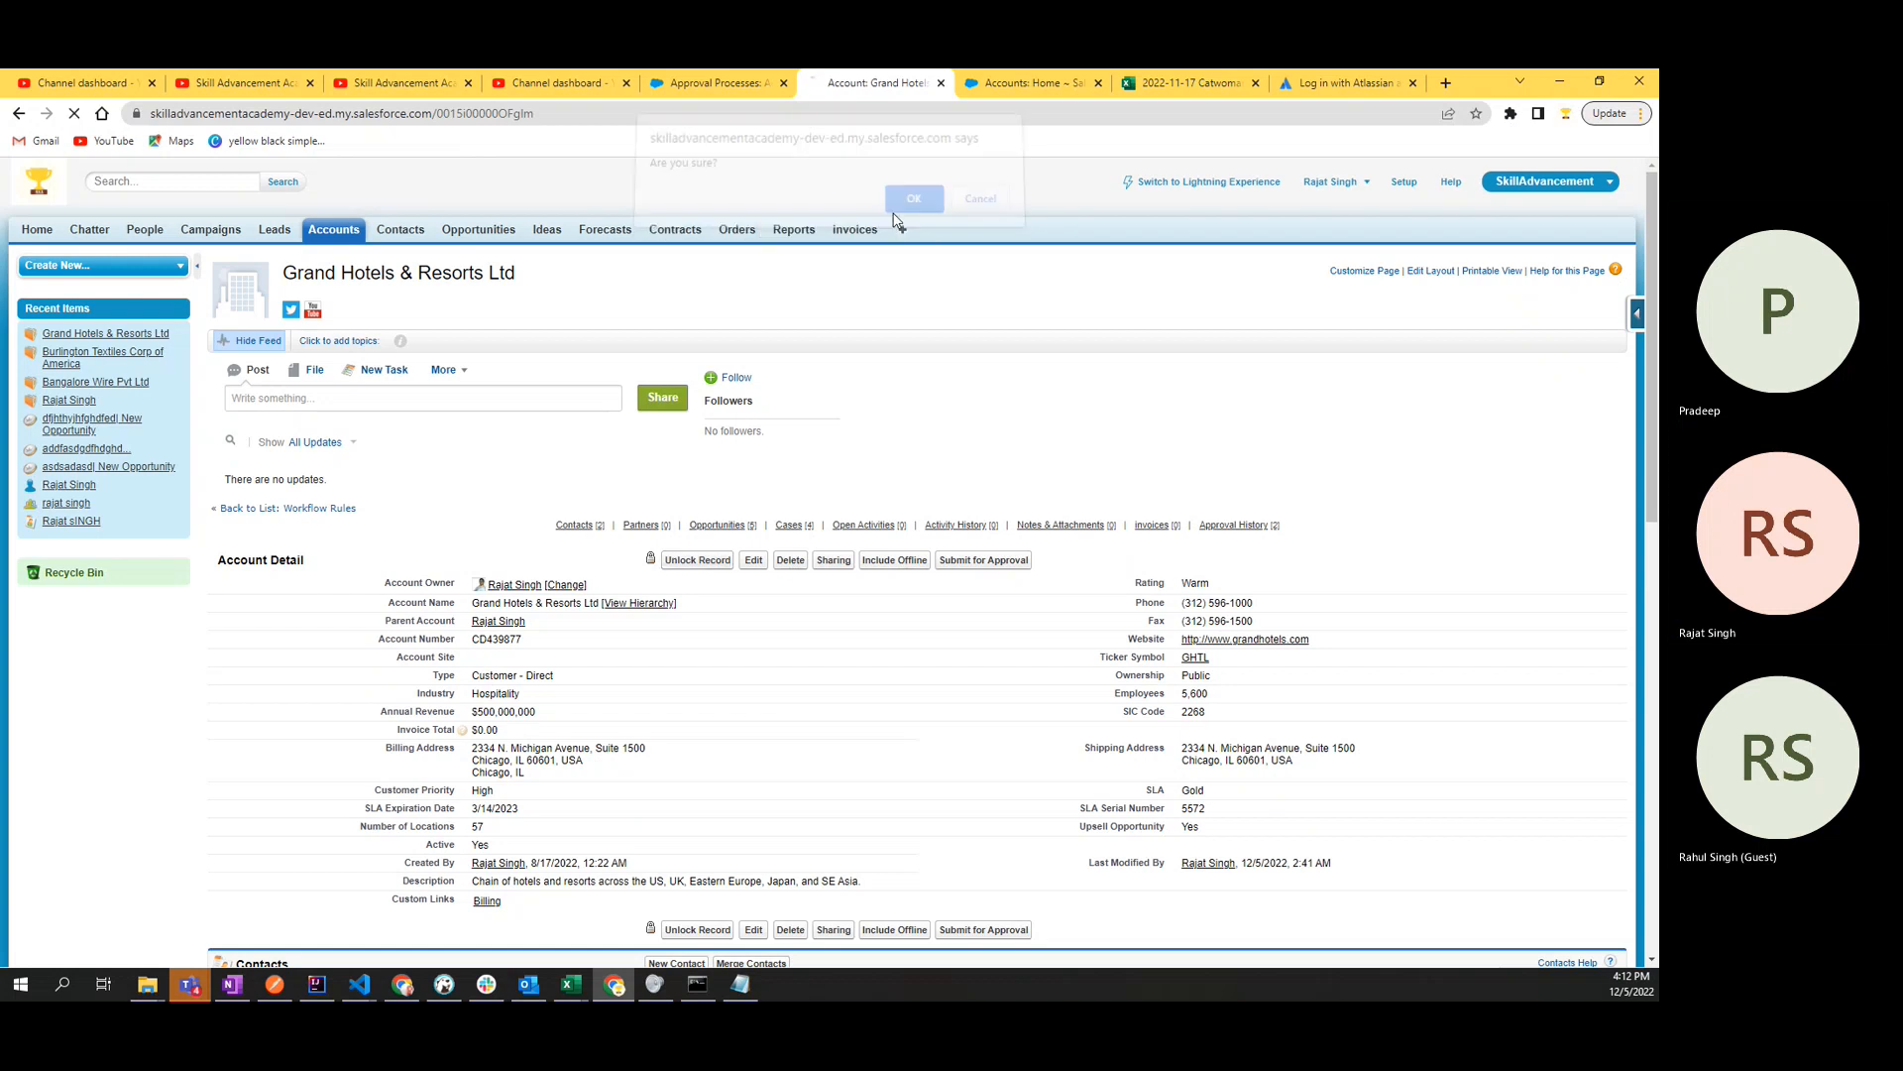
- Set the Grand Hotels & Resorts Ltd account's Active field to No, save it and submit the record for approval again
scroll(615, 702, "down", 2)
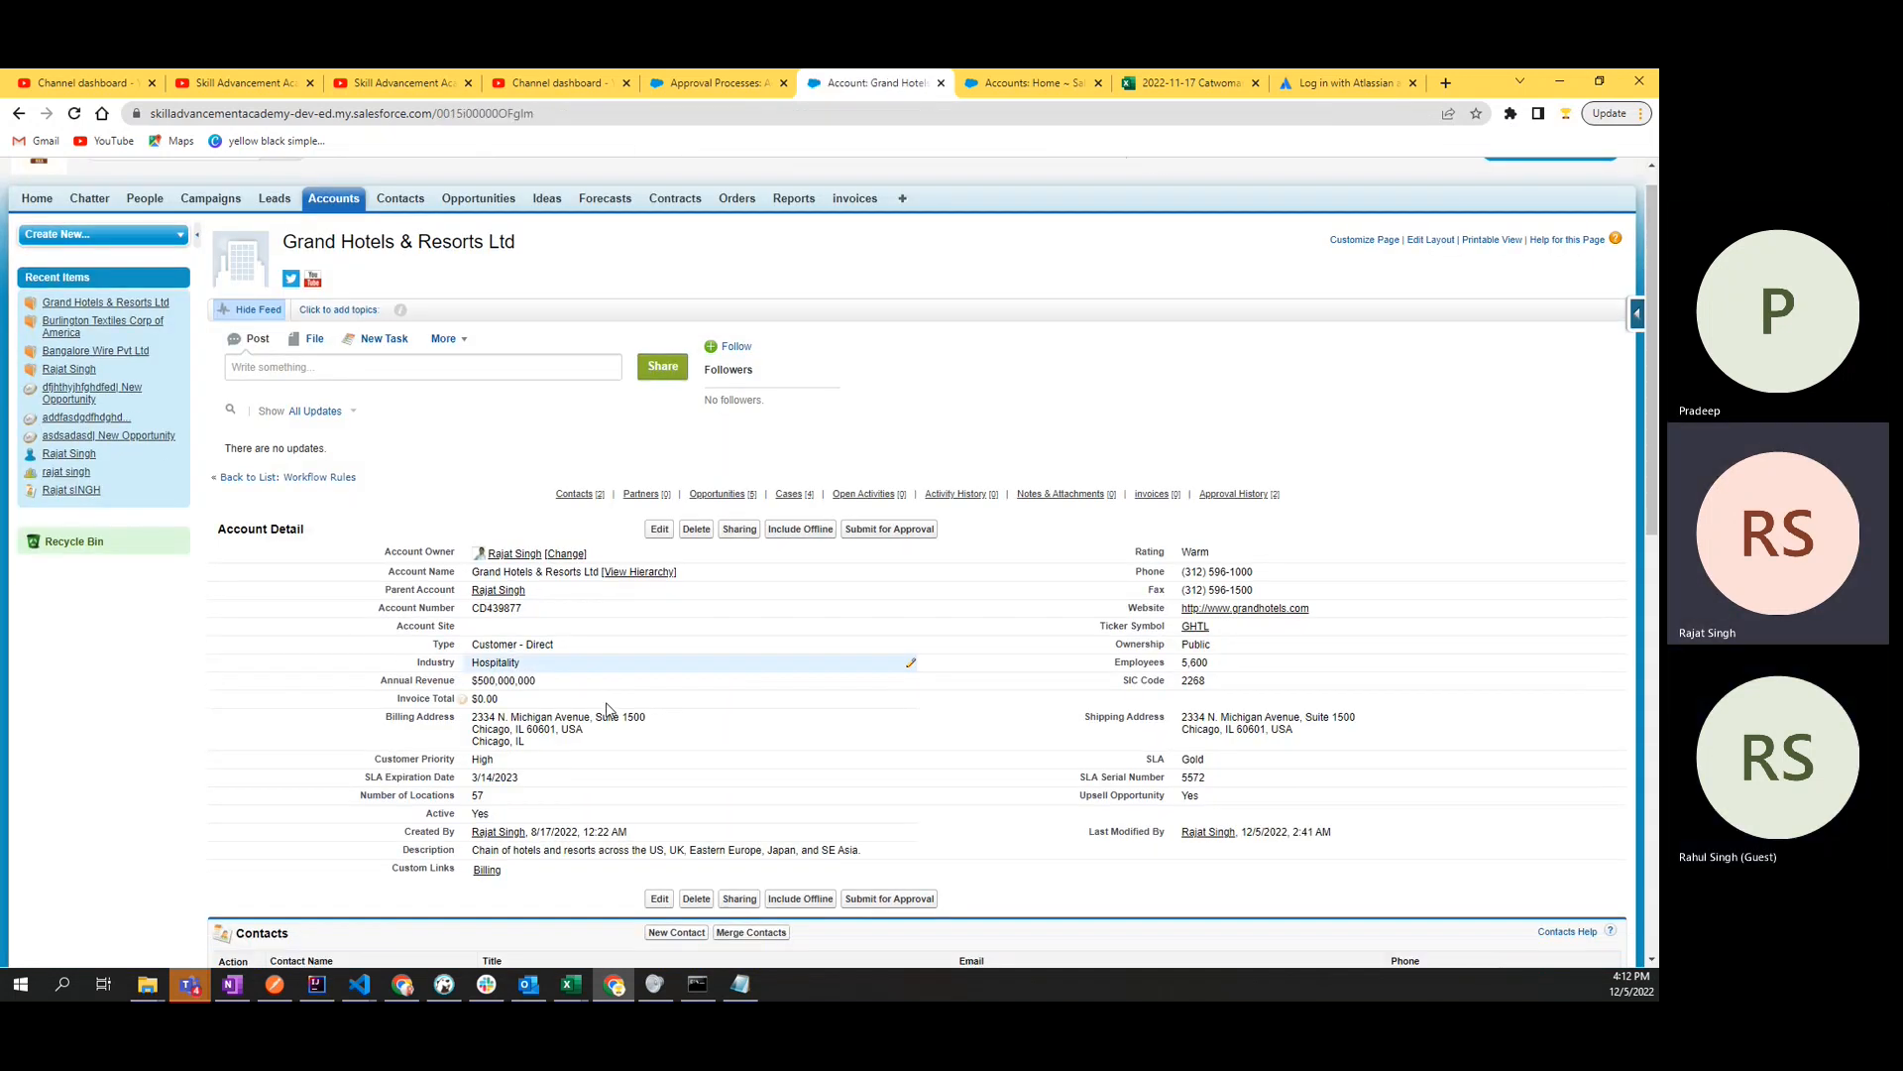
left_click(659, 474)
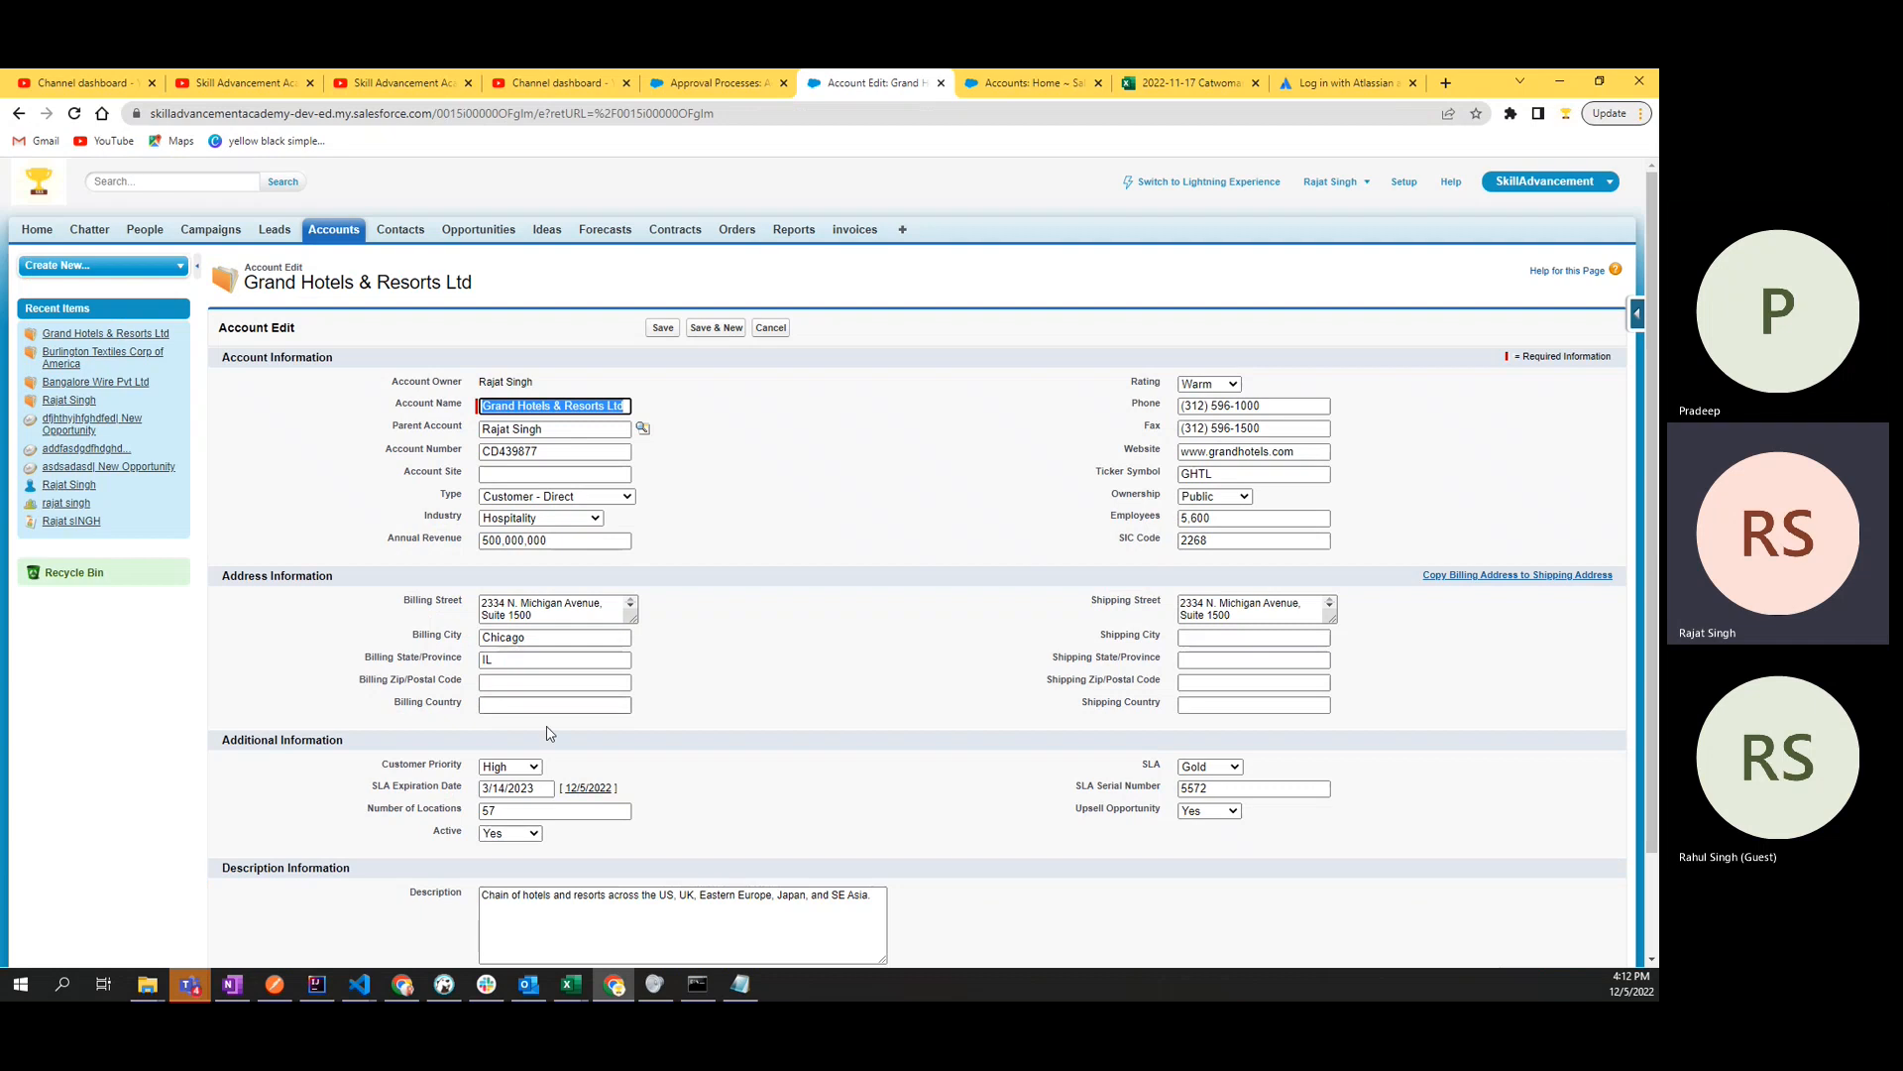
left_click(515, 848)
left_click(513, 834)
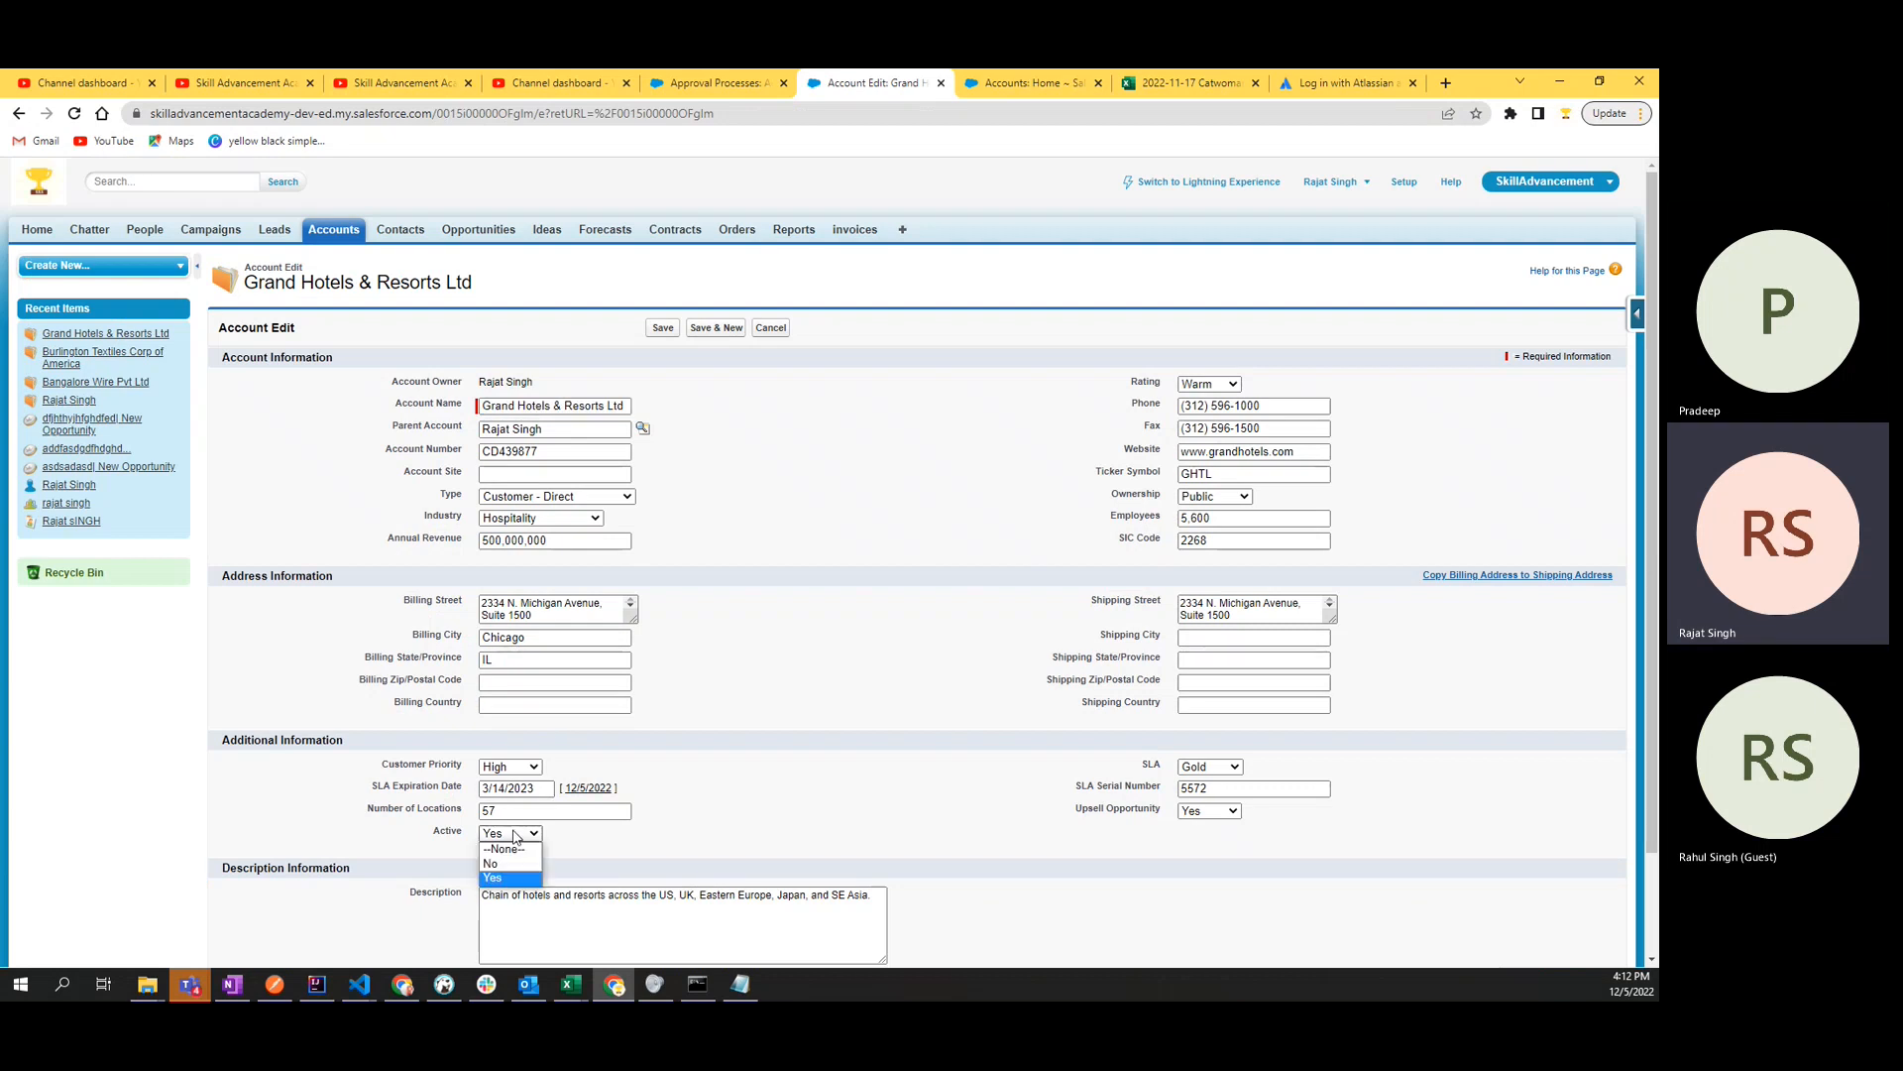
left_click(520, 865)
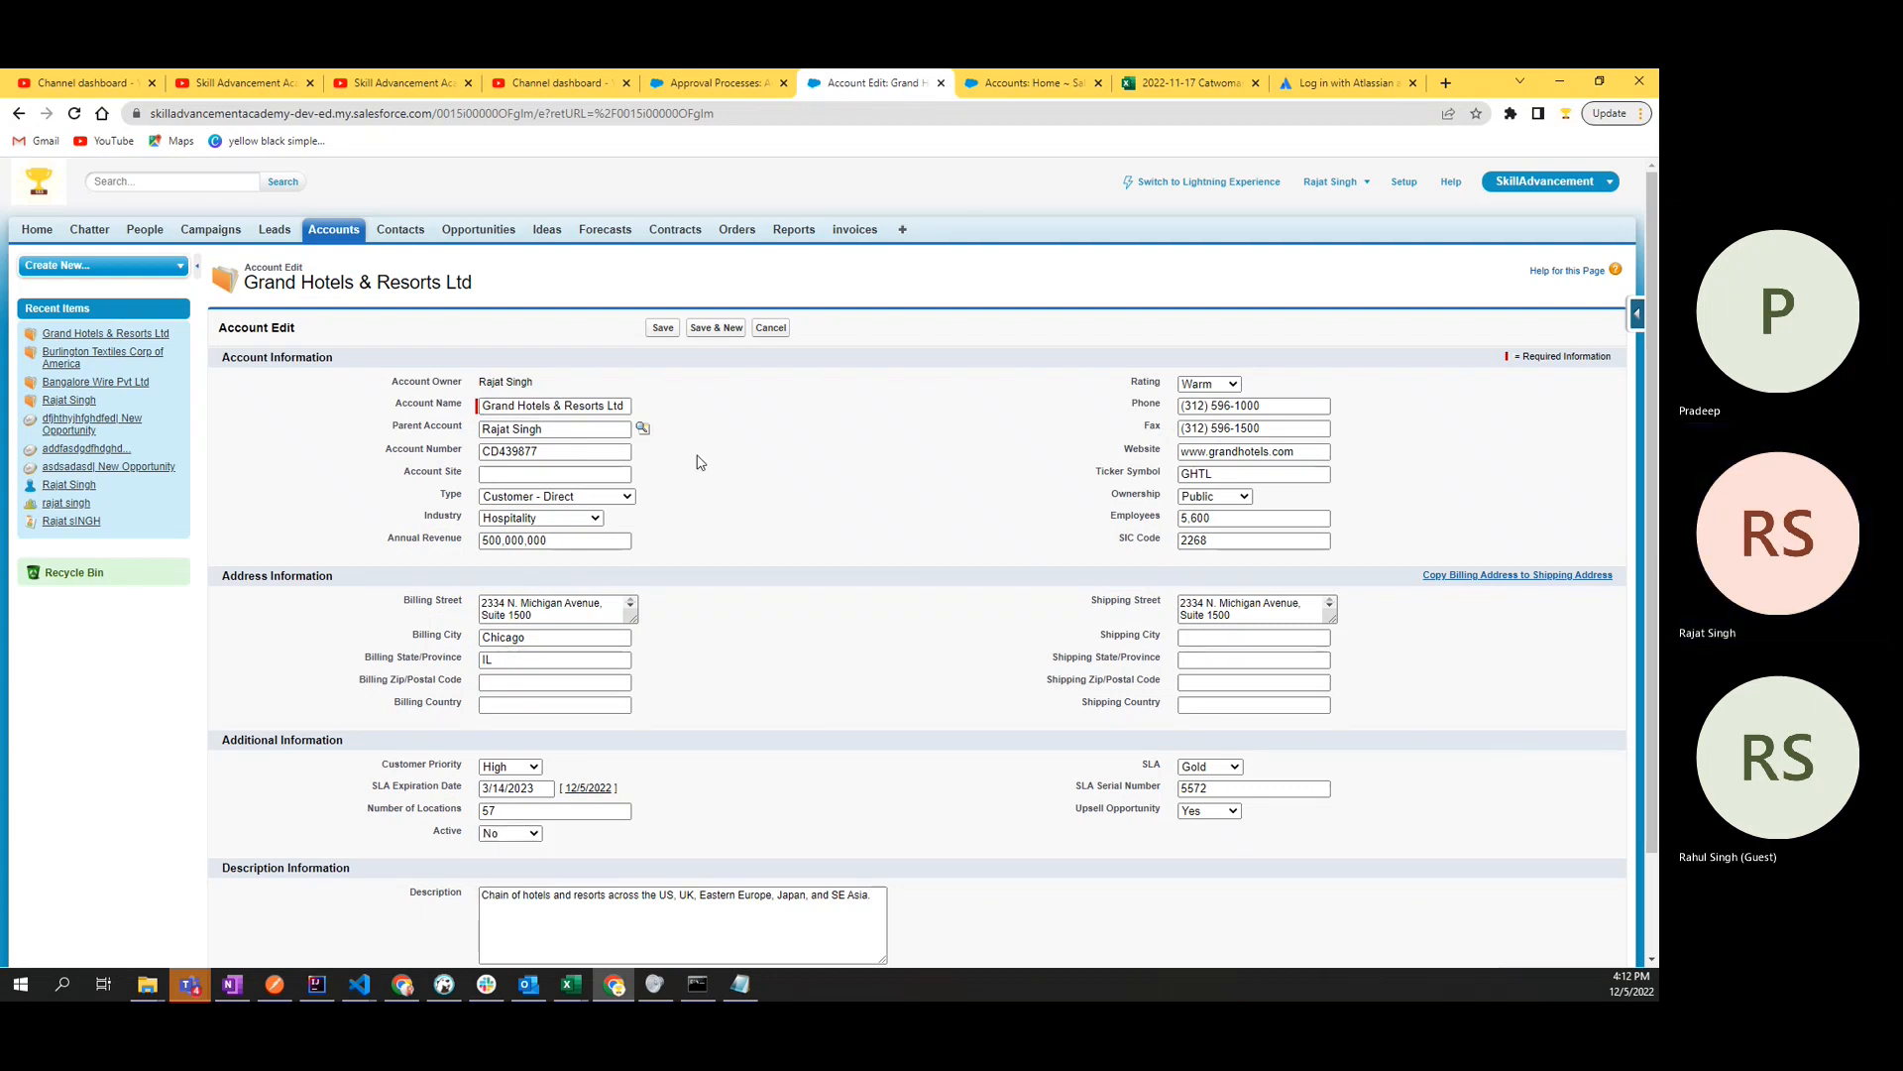
left_click(663, 330)
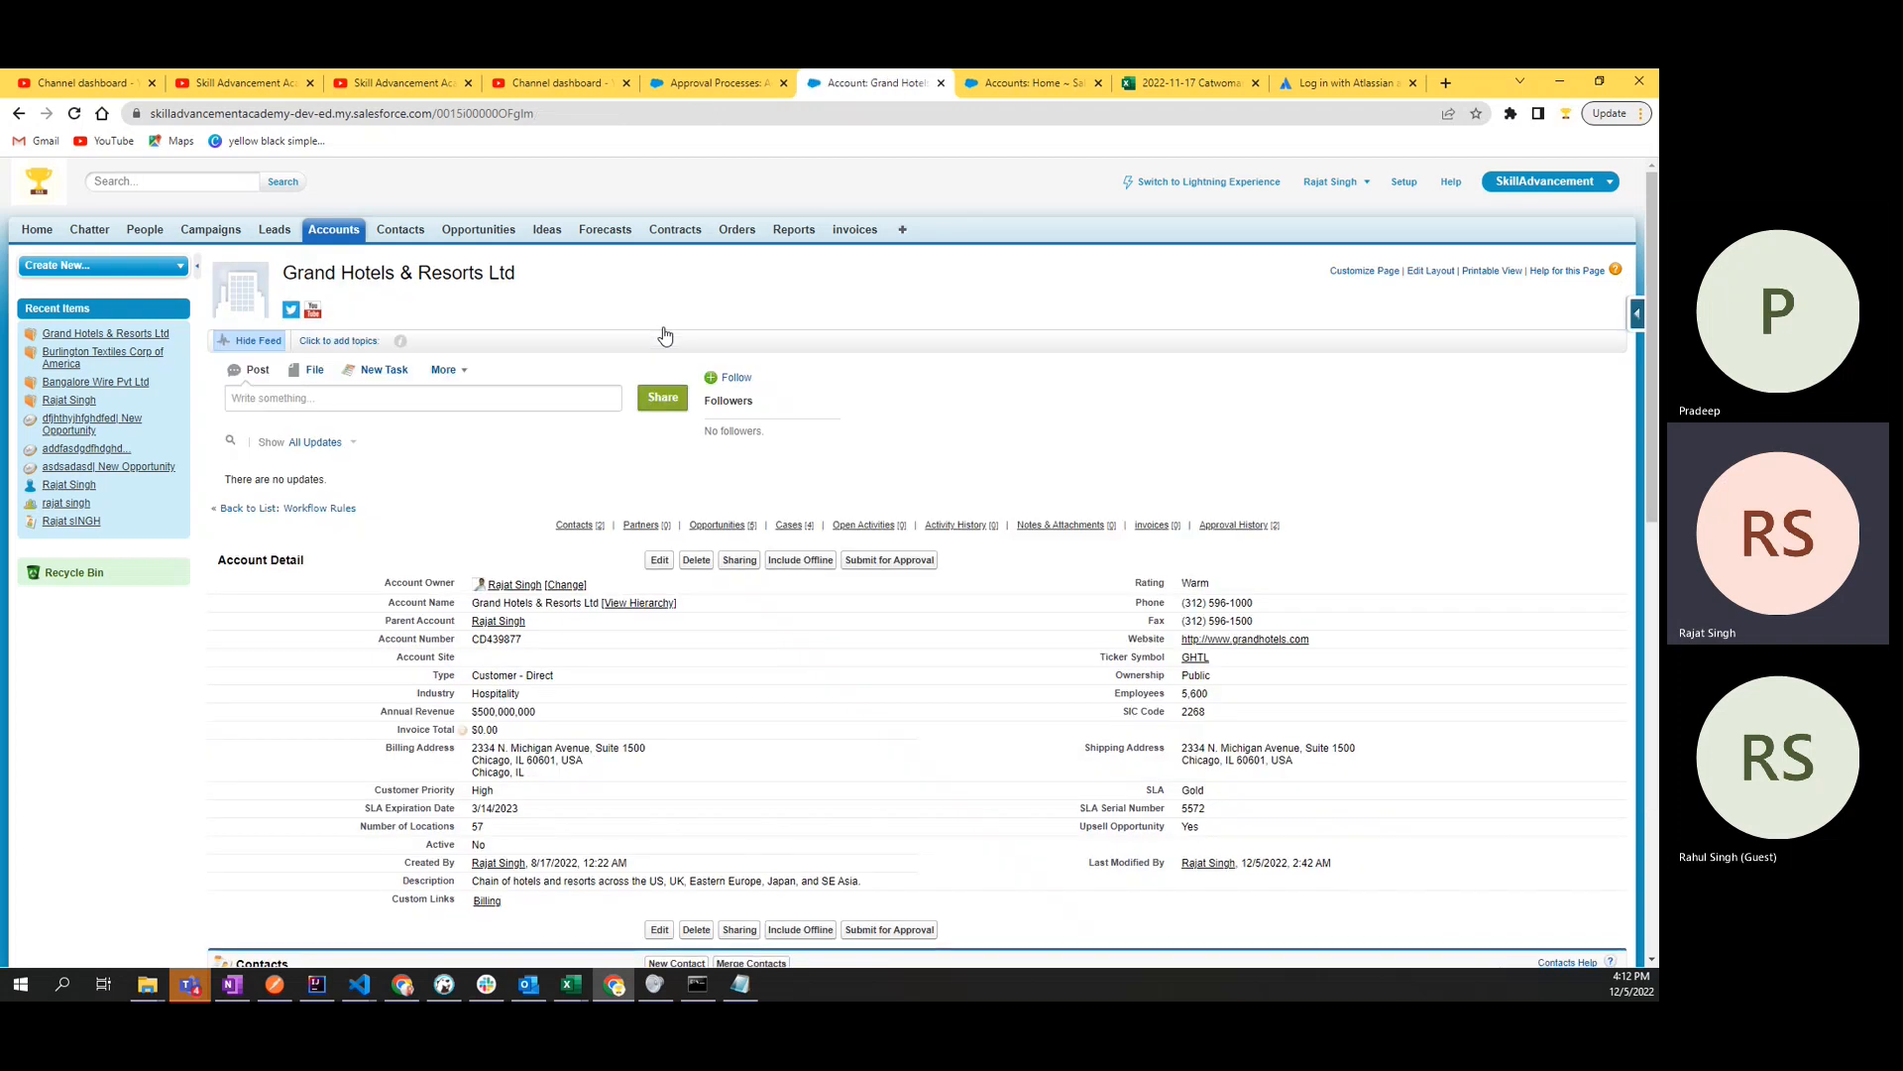
left_click(862, 560)
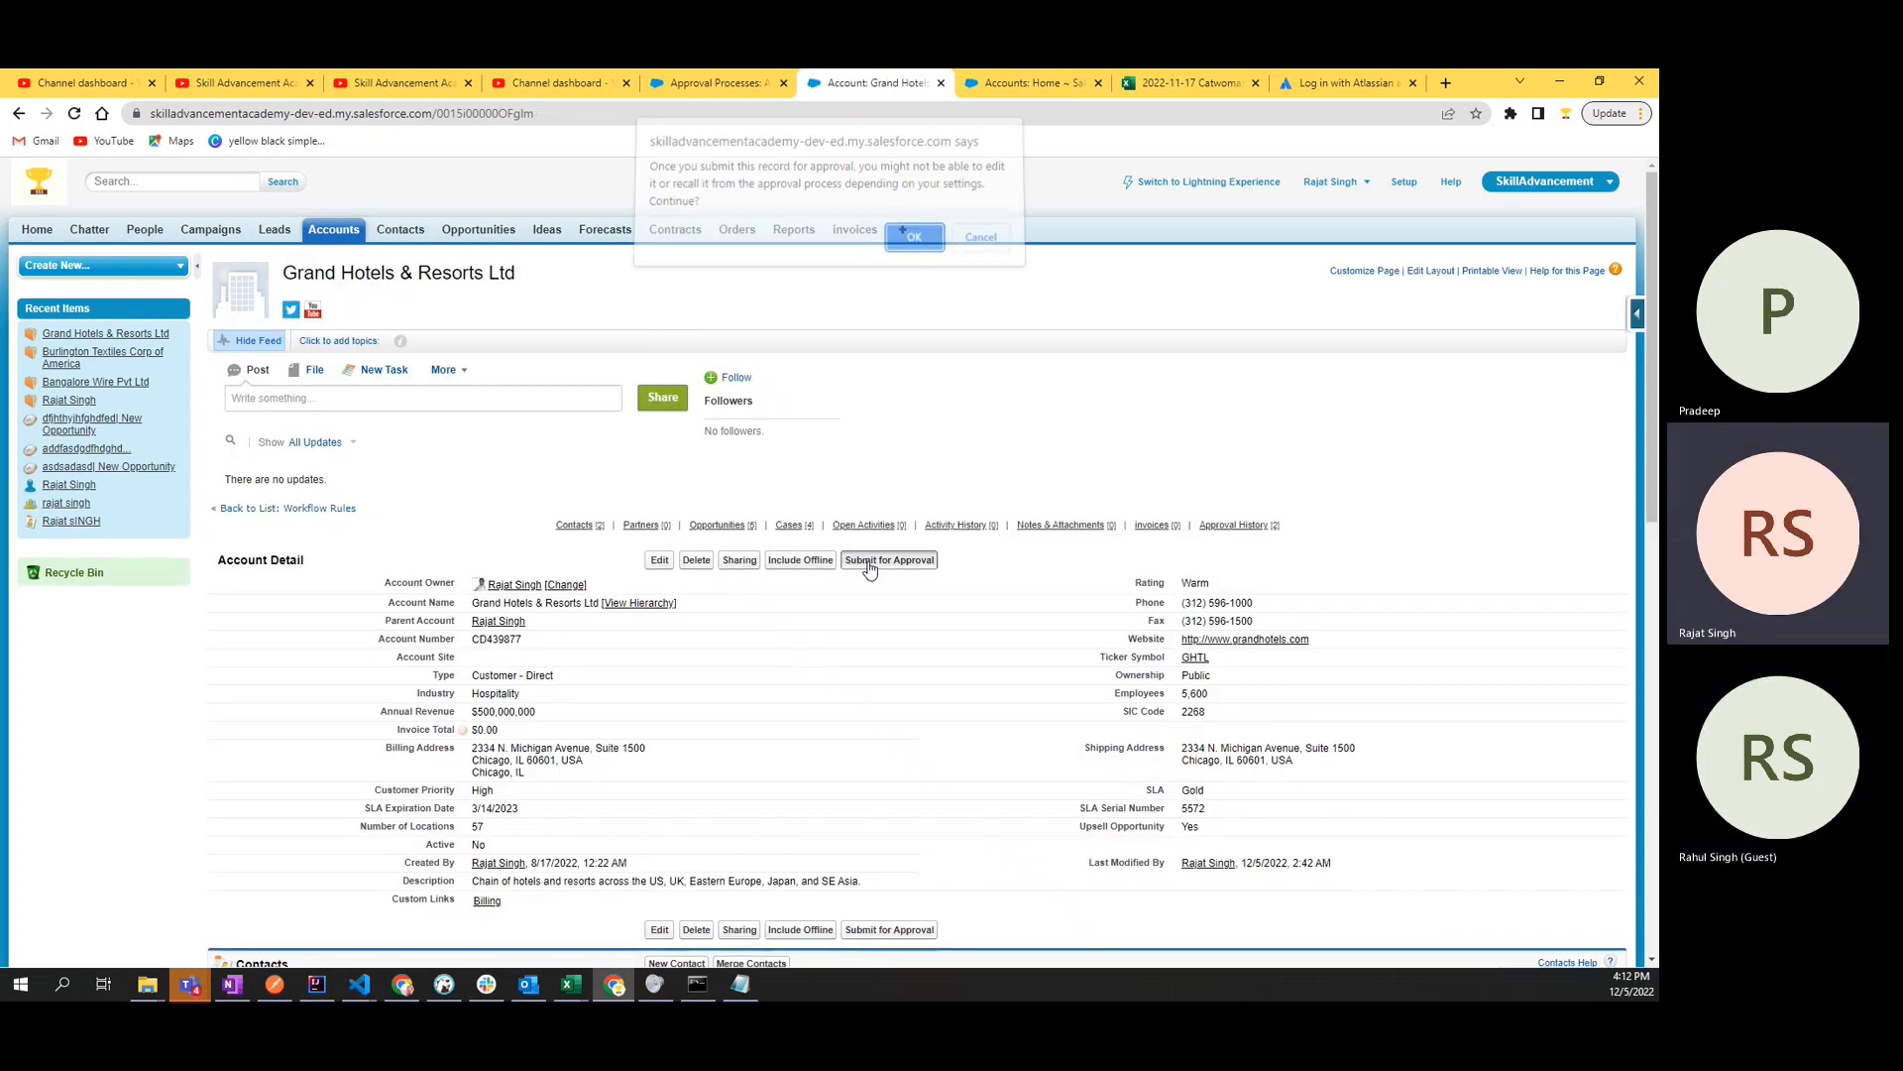
left_click(912, 247)
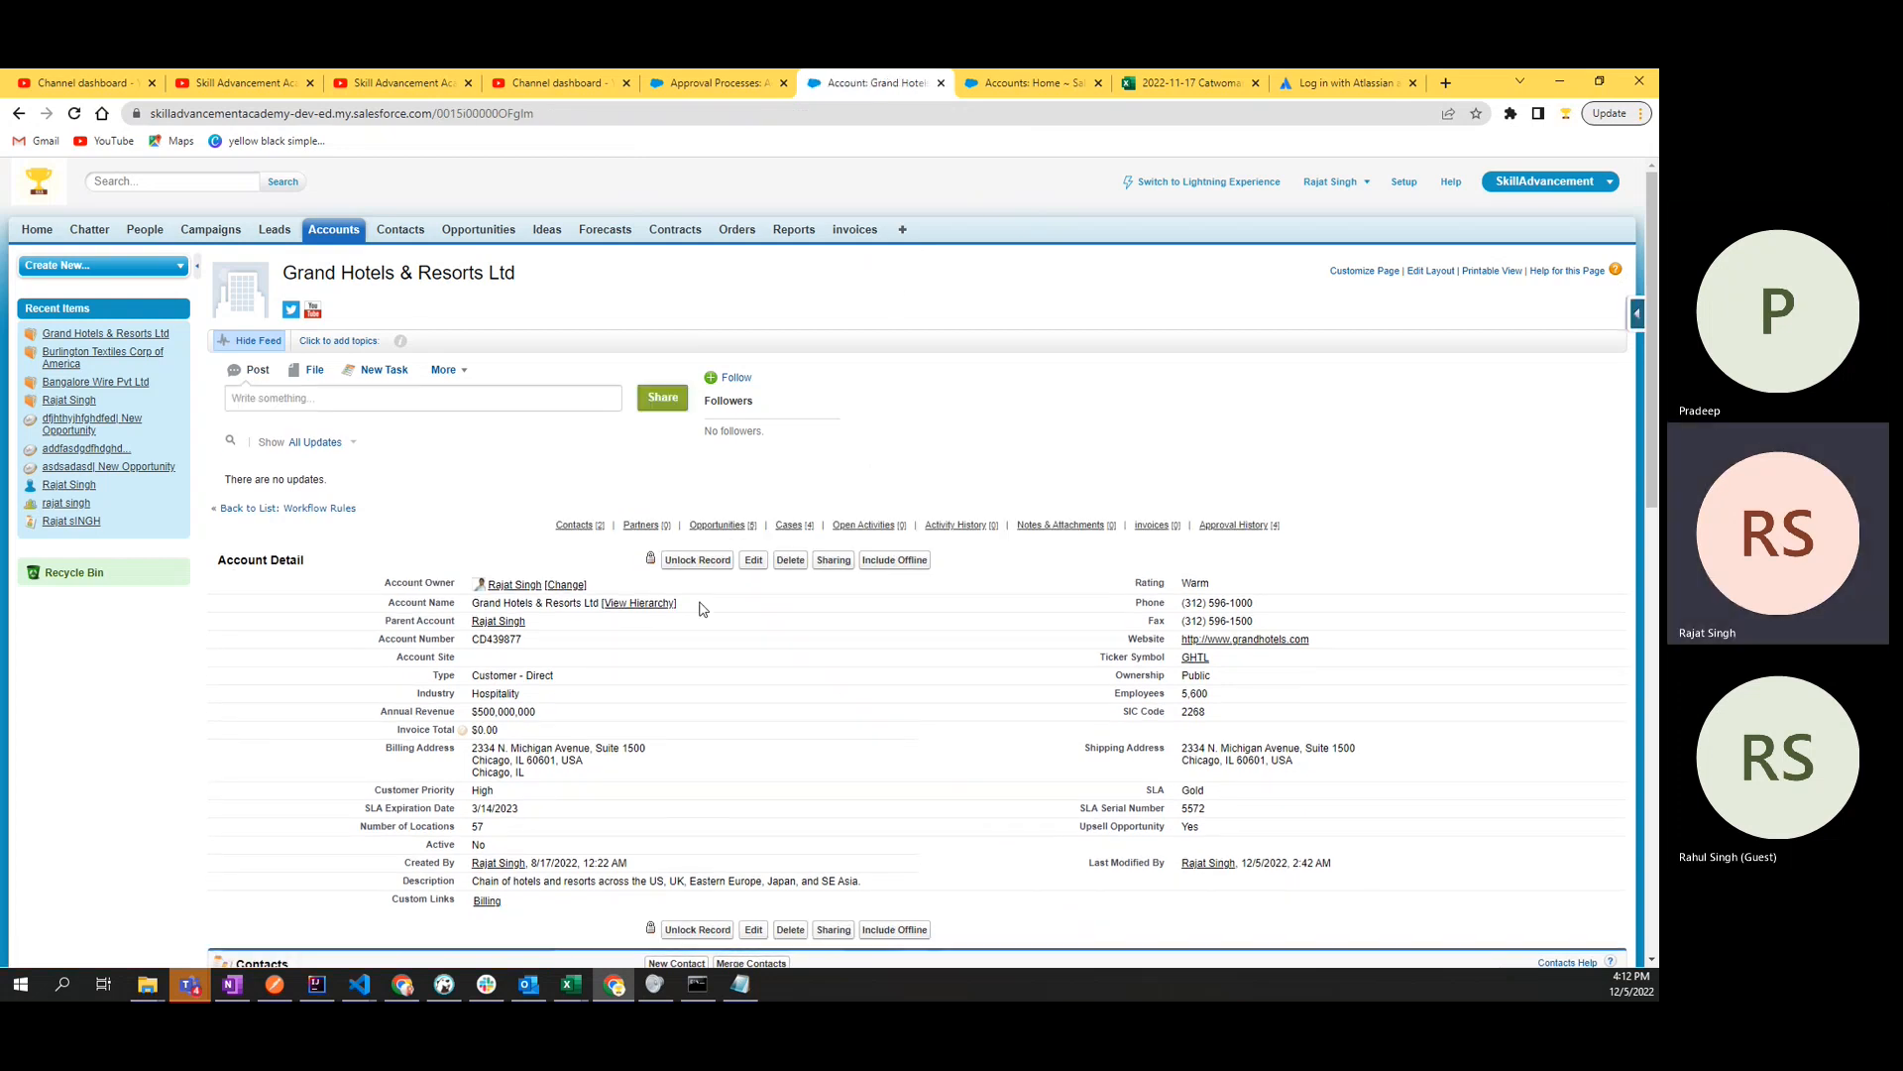
- Approve the Grand Hotels & Resorts Ltd request from Items to Approve on the home page with the comment "approved !"
left_click(37, 232)
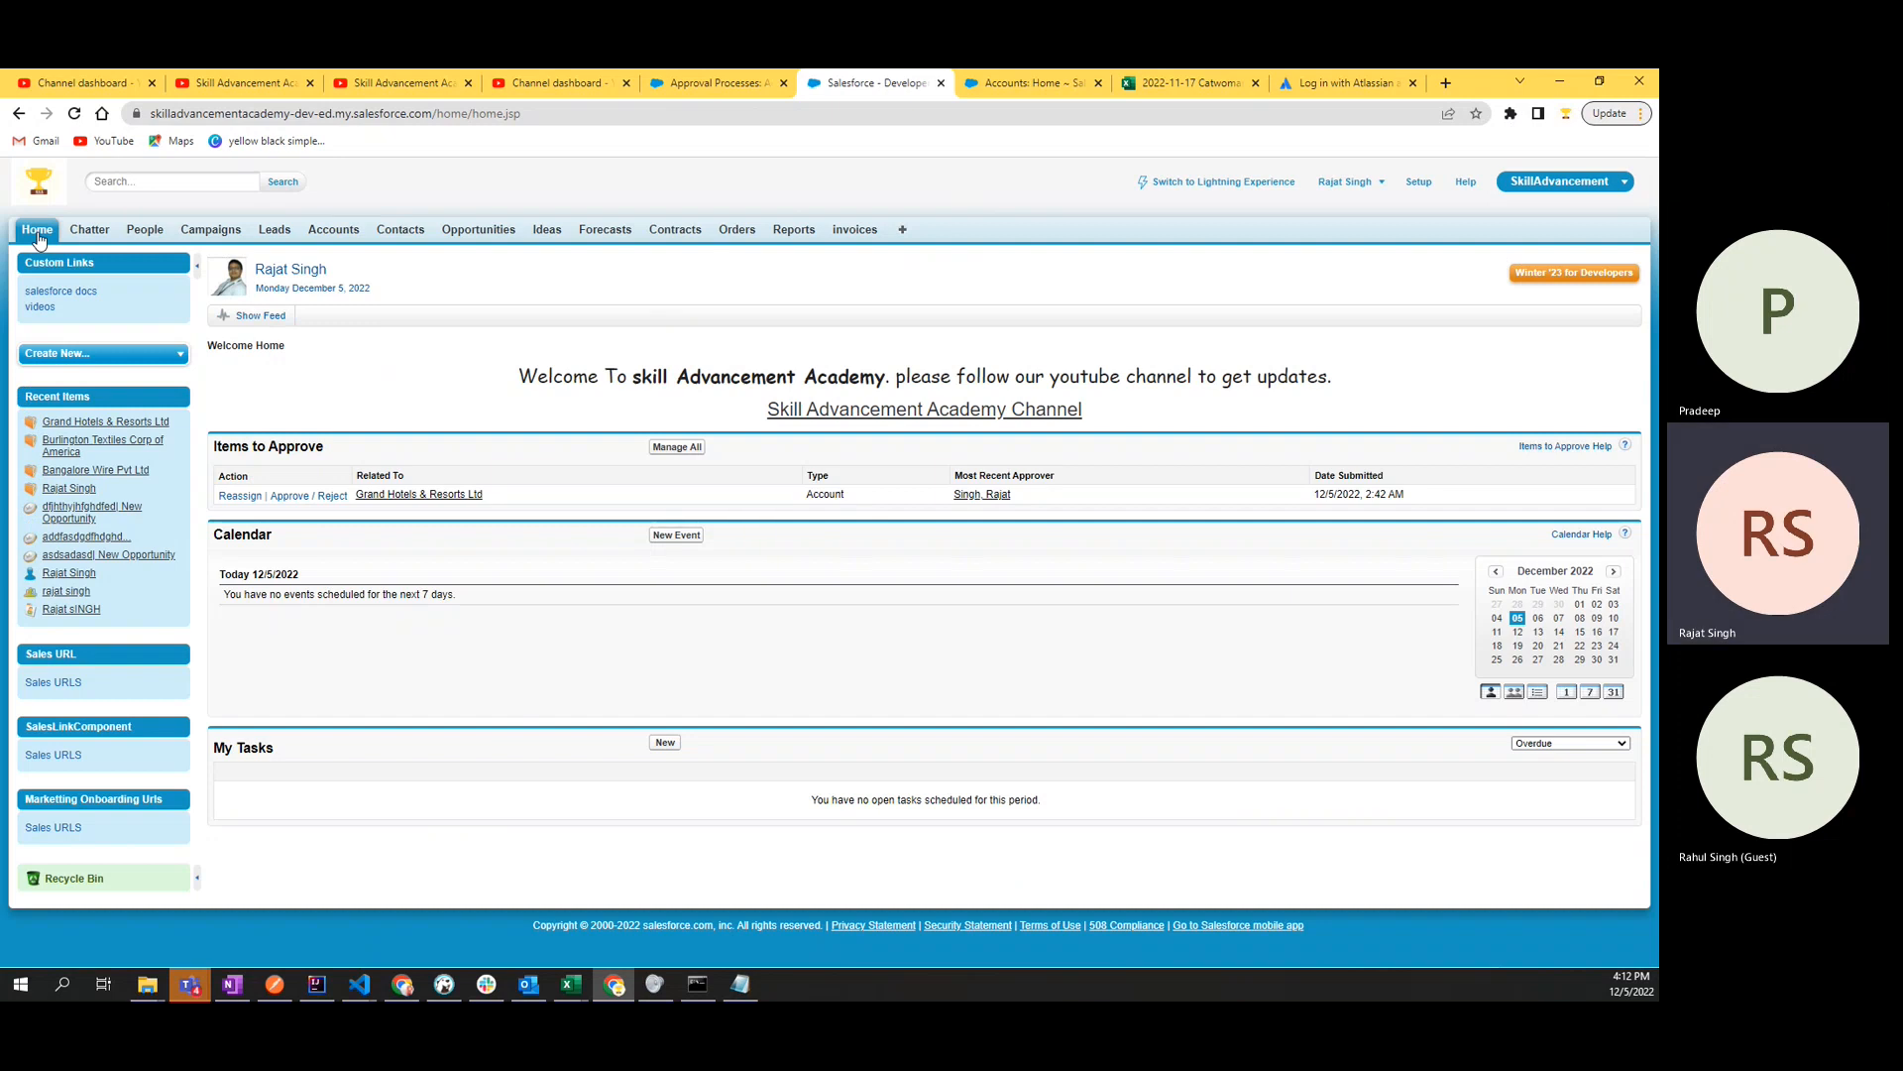
left_click(300, 505)
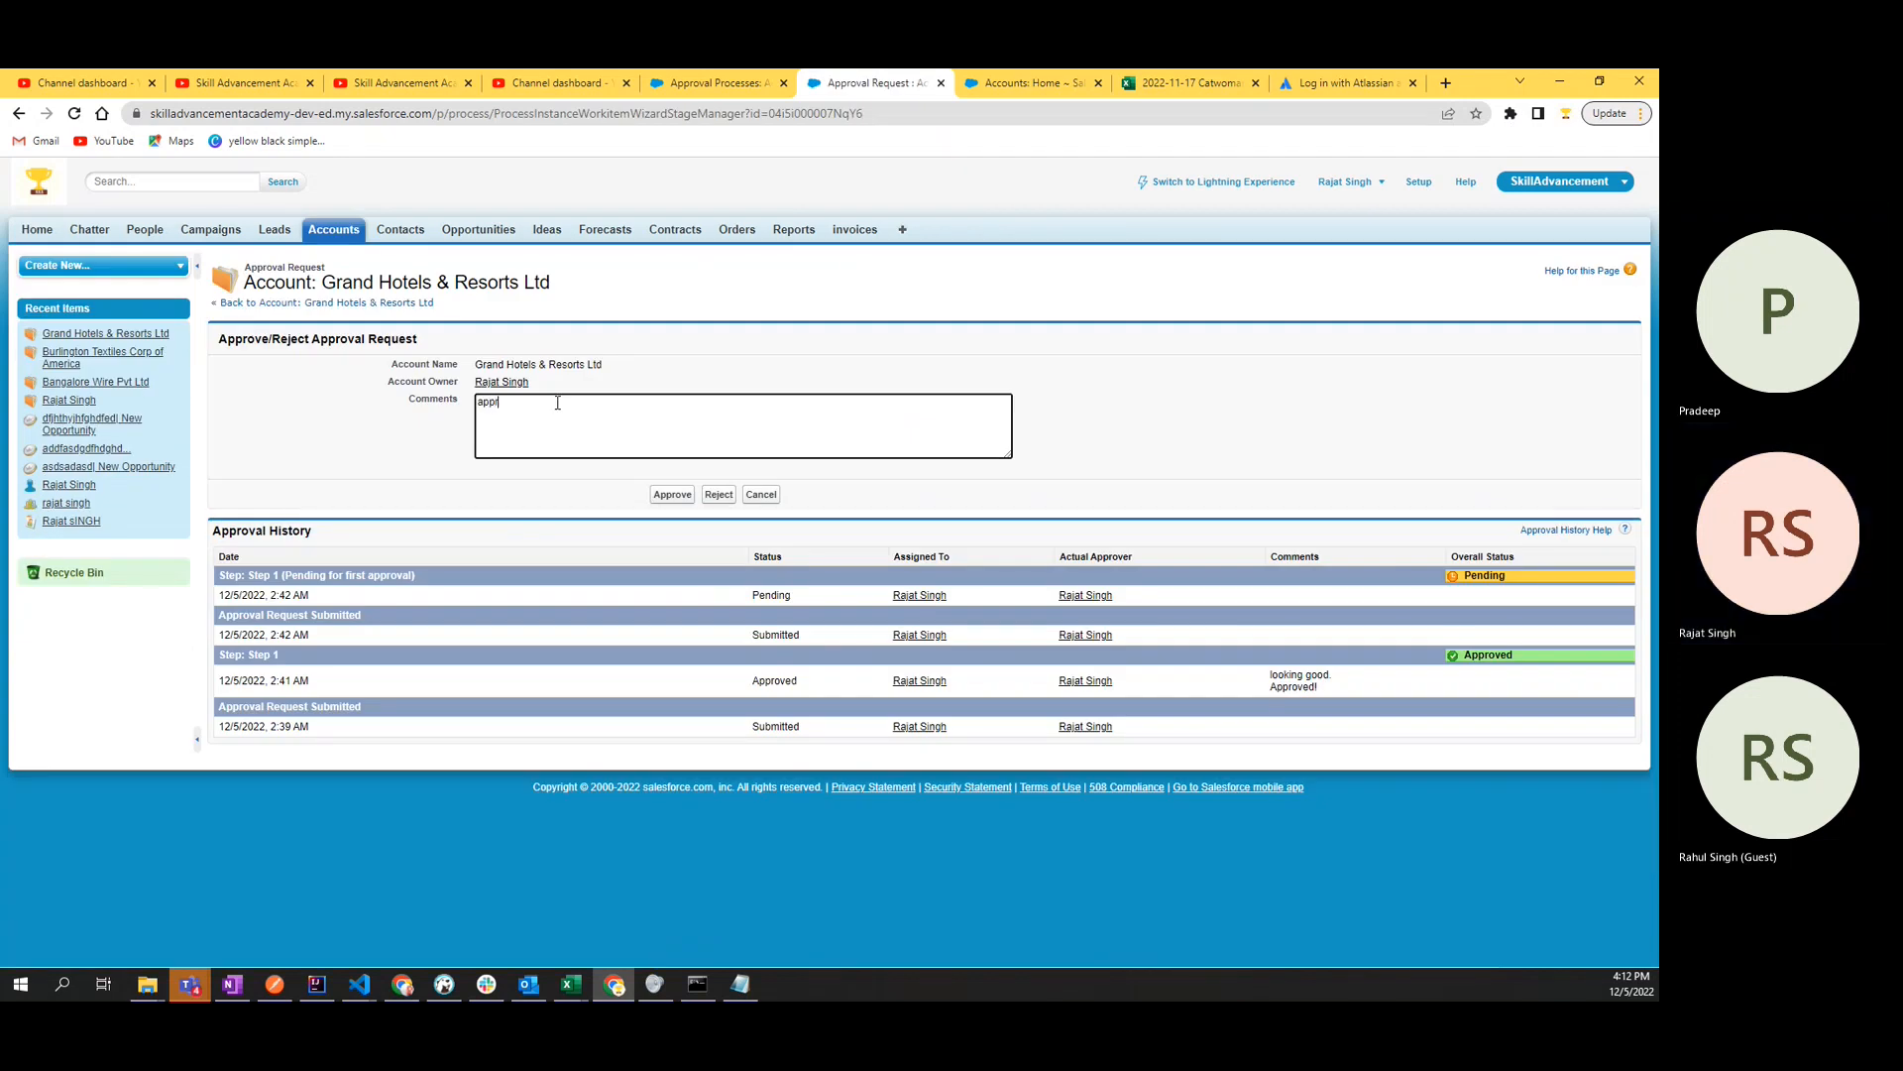
type("oving it")
key("ctrl+a")
type("approve")
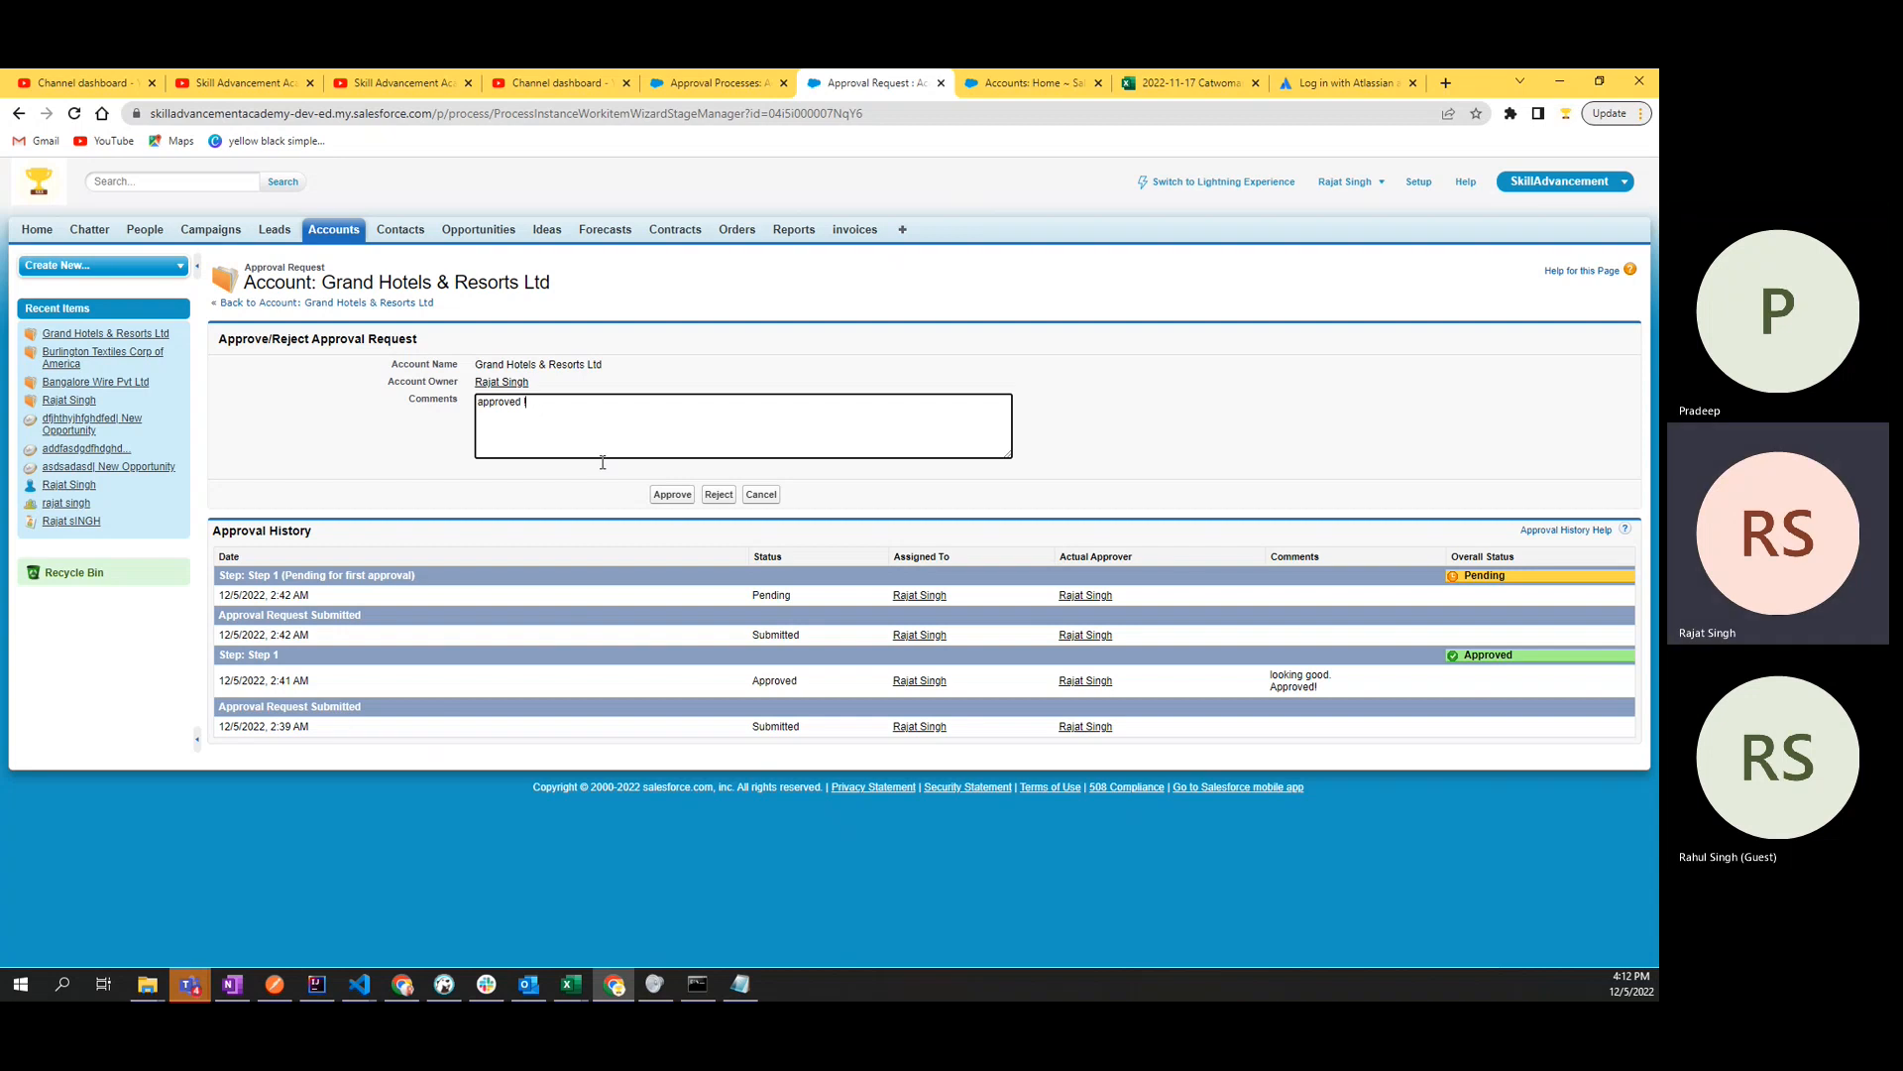
left_click(672, 495)
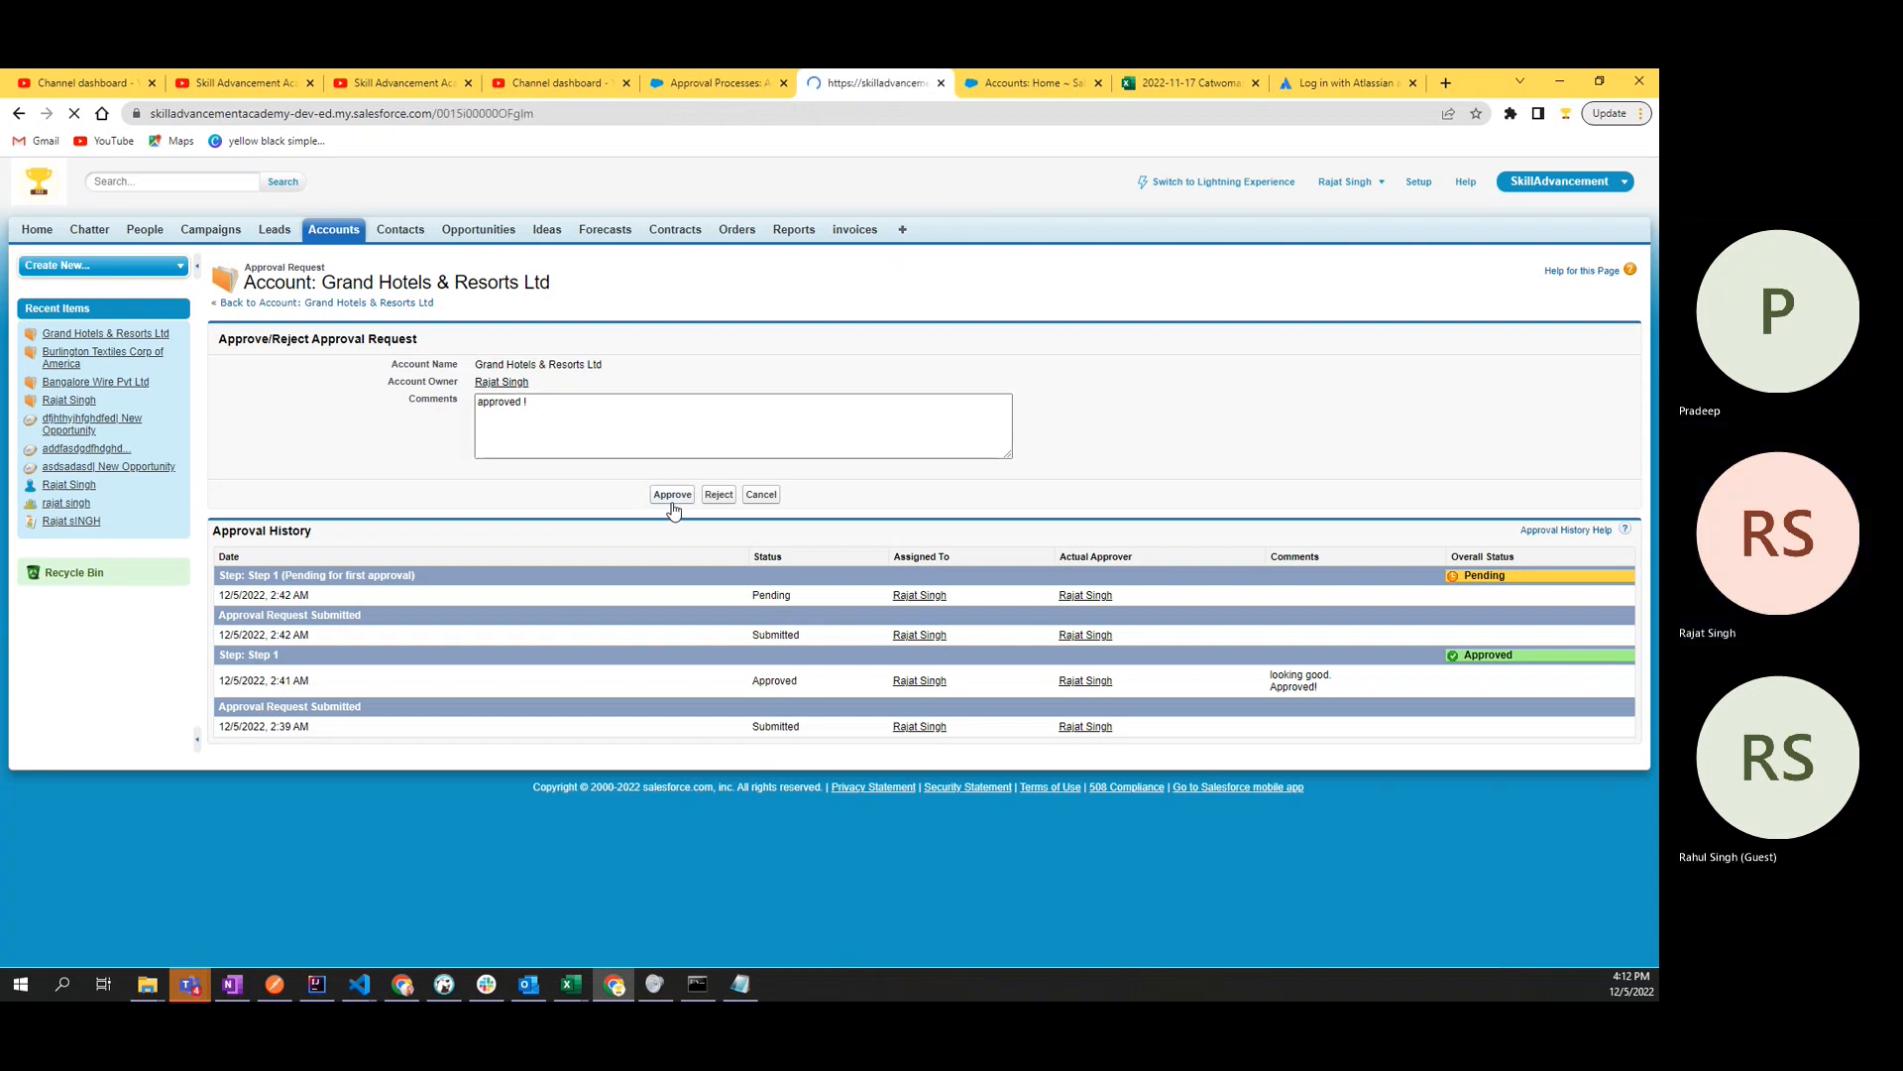